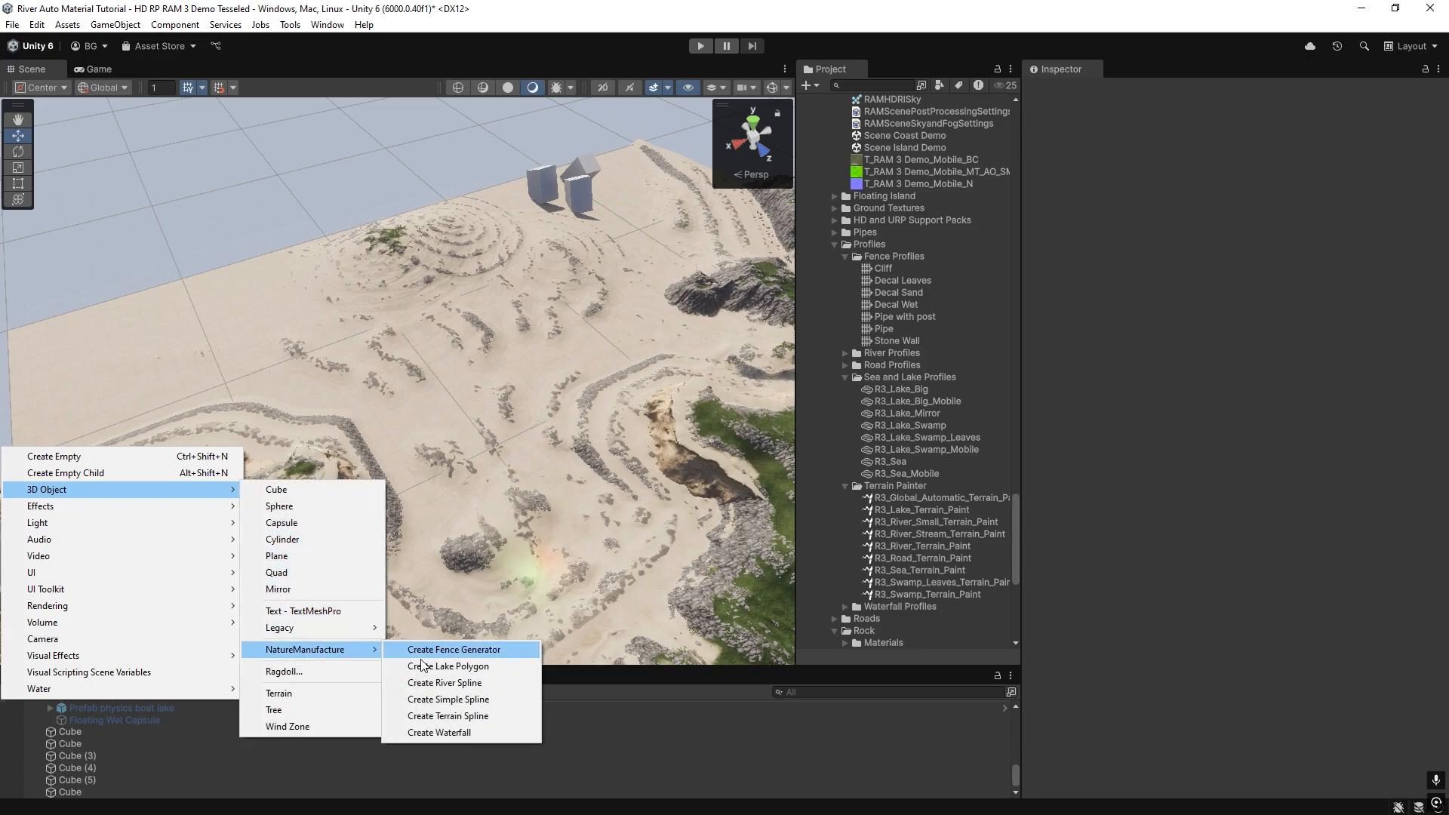
Create a Lake Polygon and start placing its first points on the terrain near the coast
{"action": "left_click", "coordinate": [447, 667]}
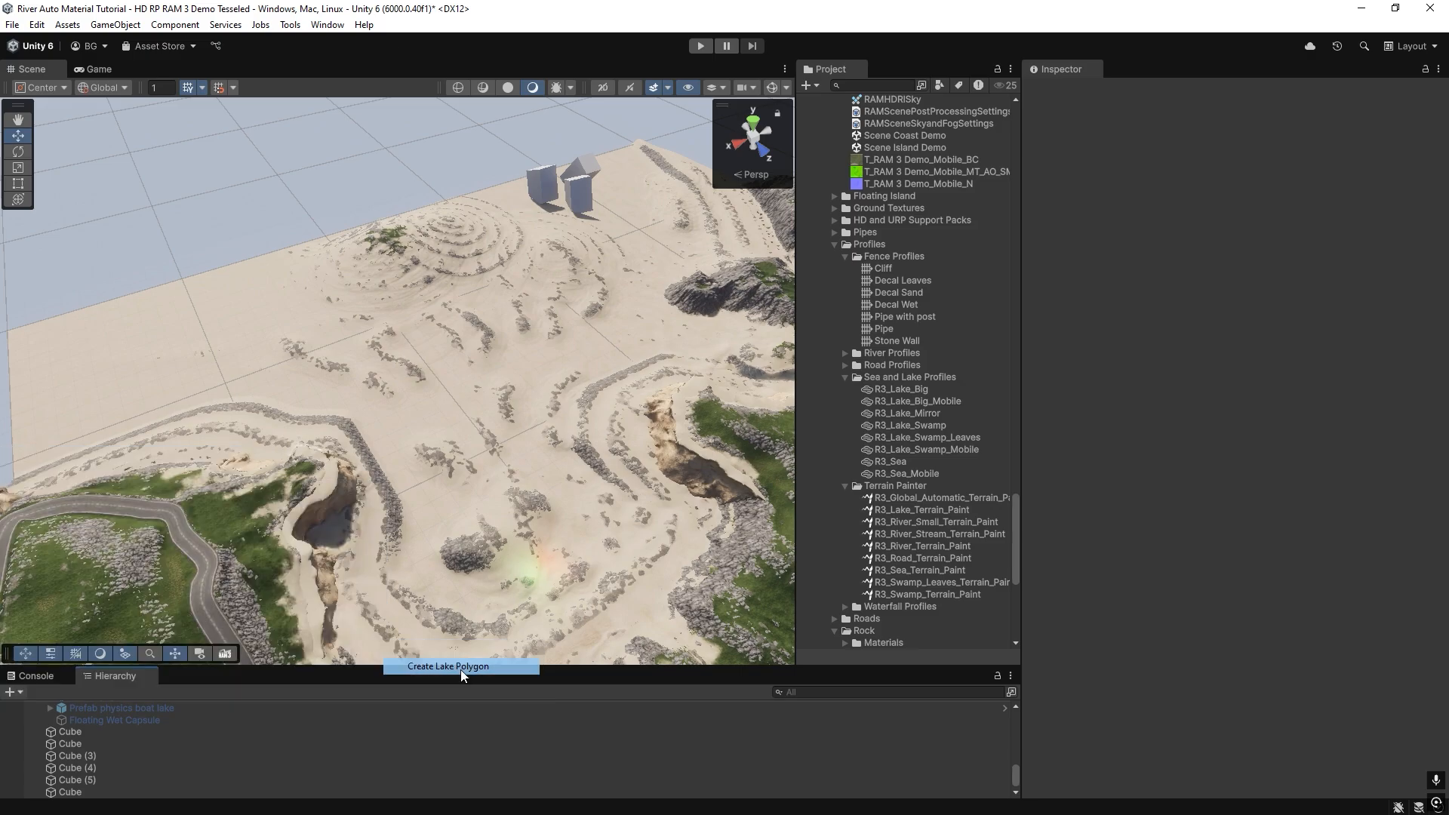
{"action": "left_click_drag", "start_coordinate": [392, 498], "coordinate": [280, 372], "text": "alt"}
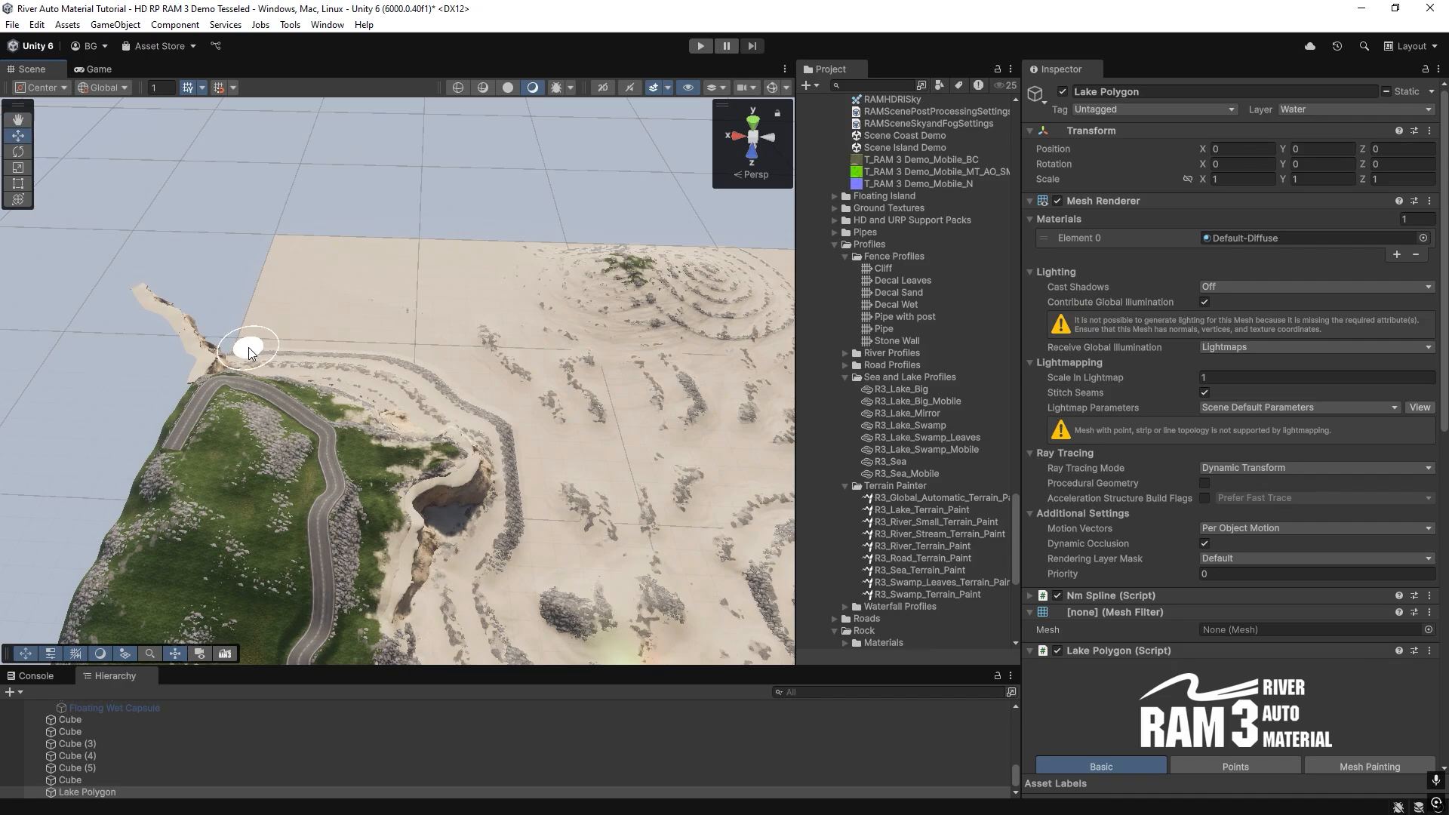
{"action": "left_click", "coordinate": [248, 347], "text": "ctrl"}
{"action": "left_click", "coordinate": [276, 239], "text": "ctrl"}
{"action": "right_click_drag", "start_coordinate": [278, 237], "coordinate": [474, 215]}
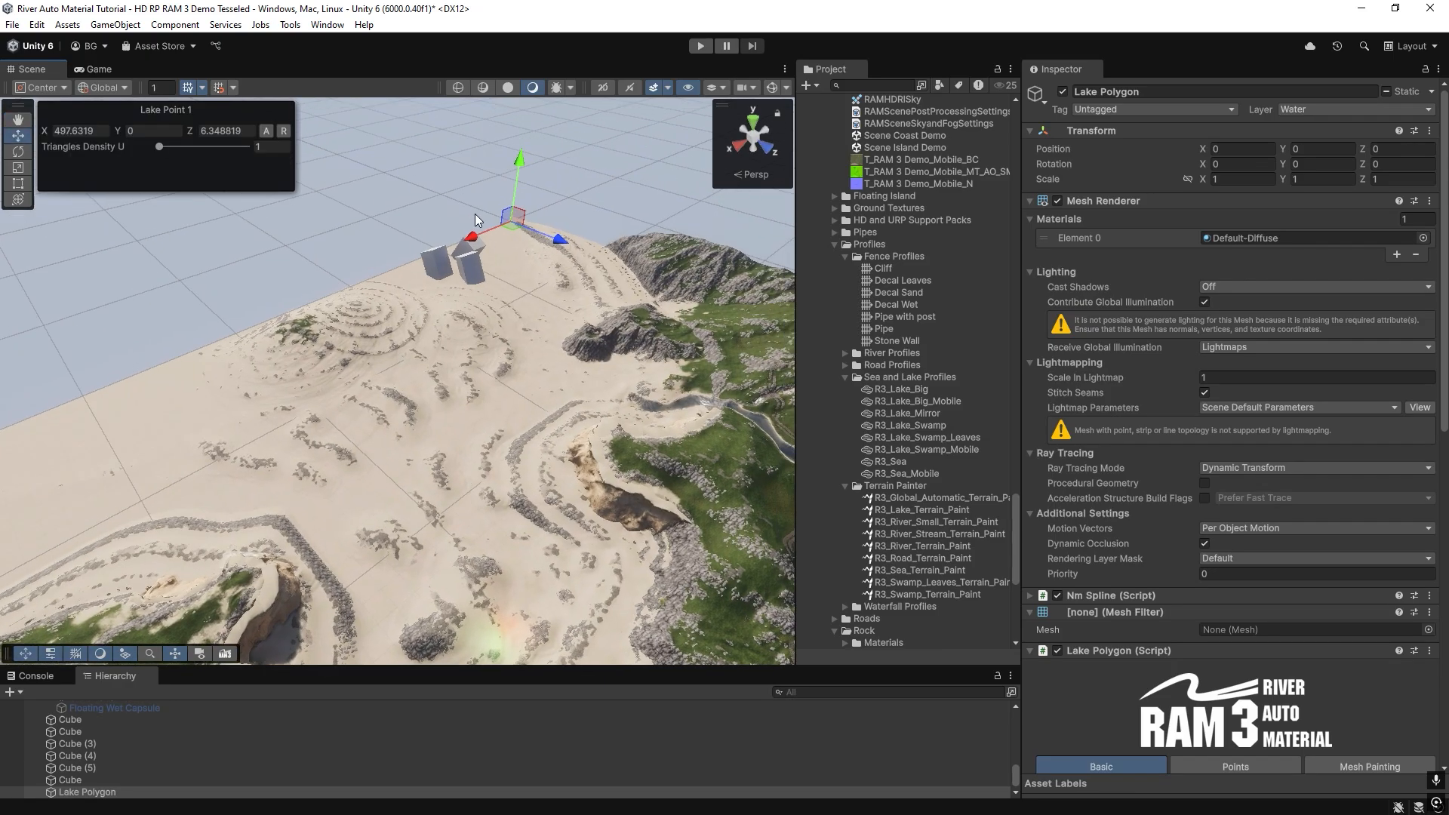
{"action": "left_click", "coordinate": [525, 222], "text": "ctrl"}
Add another lake point and set the lake polygon's Y position to 9.2
{"action": "left_click", "coordinate": [649, 283], "text": "ctrl"}
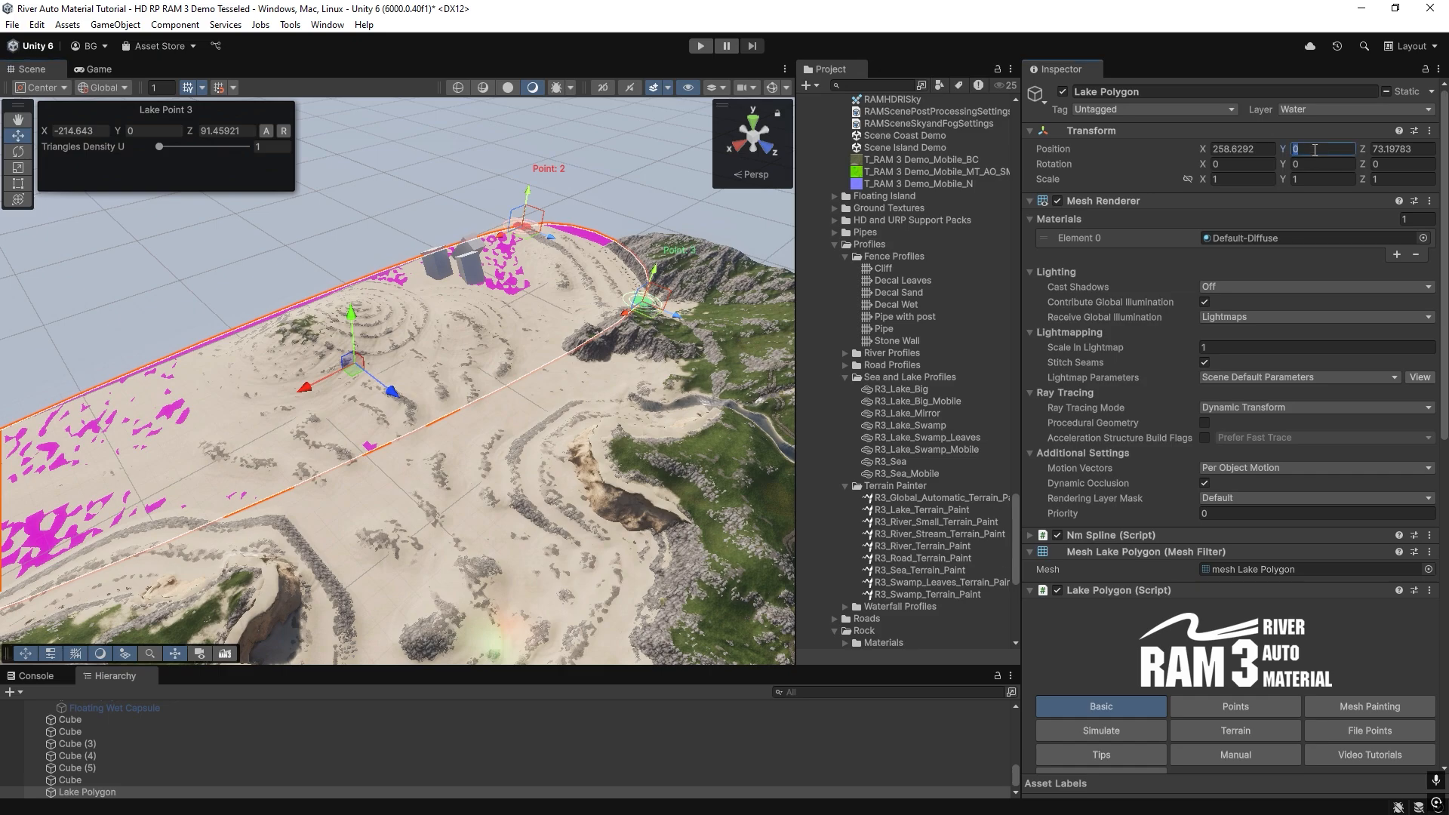
{"action": "type", "text": "9.2"}
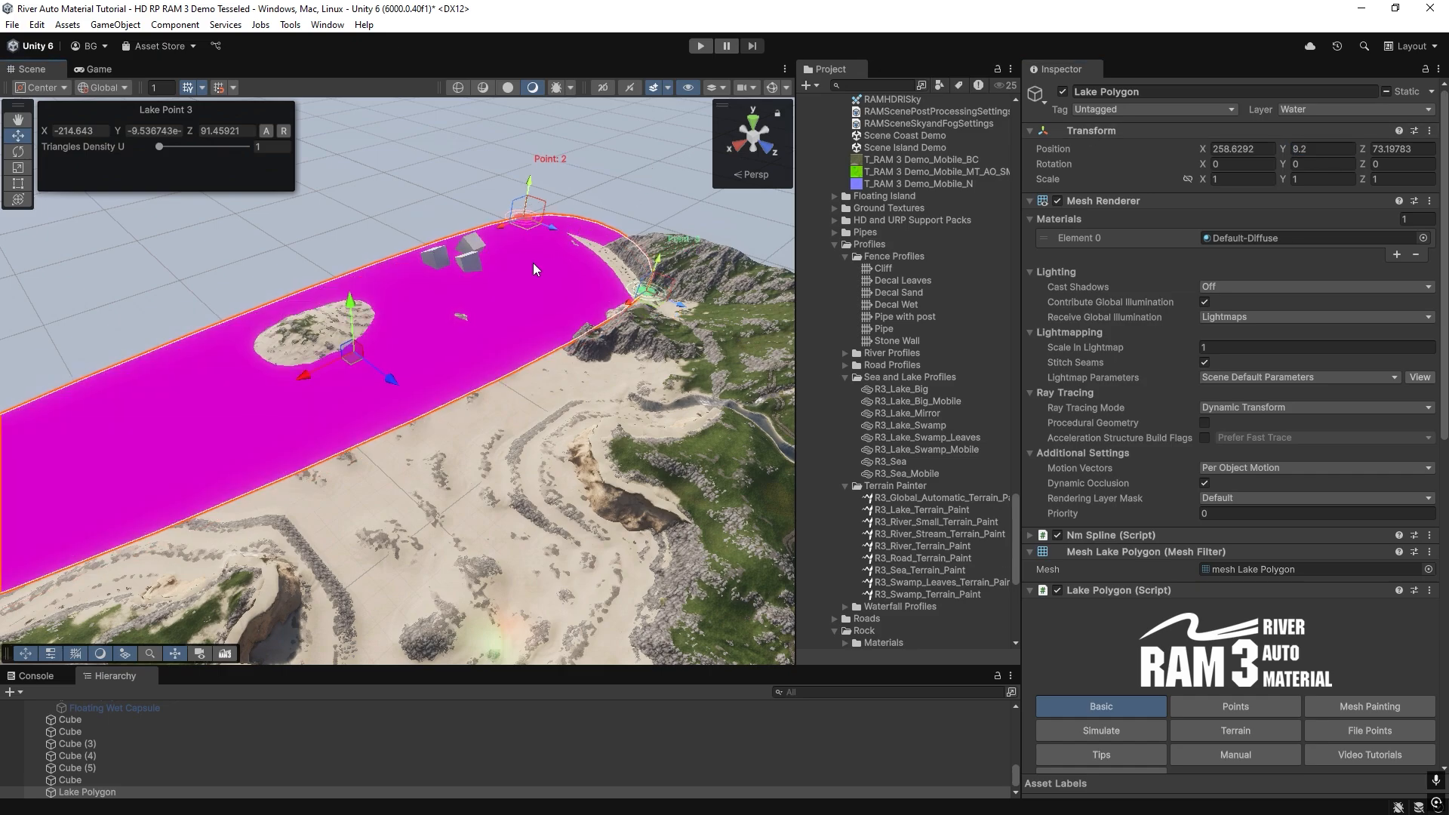
Continue placing lake points around the bay, closing the outline back at the first point
{"action": "right_click_drag", "start_coordinate": [534, 270], "coordinate": [580, 294]}
{"action": "left_click", "coordinate": [613, 313], "text": "ctrl"}
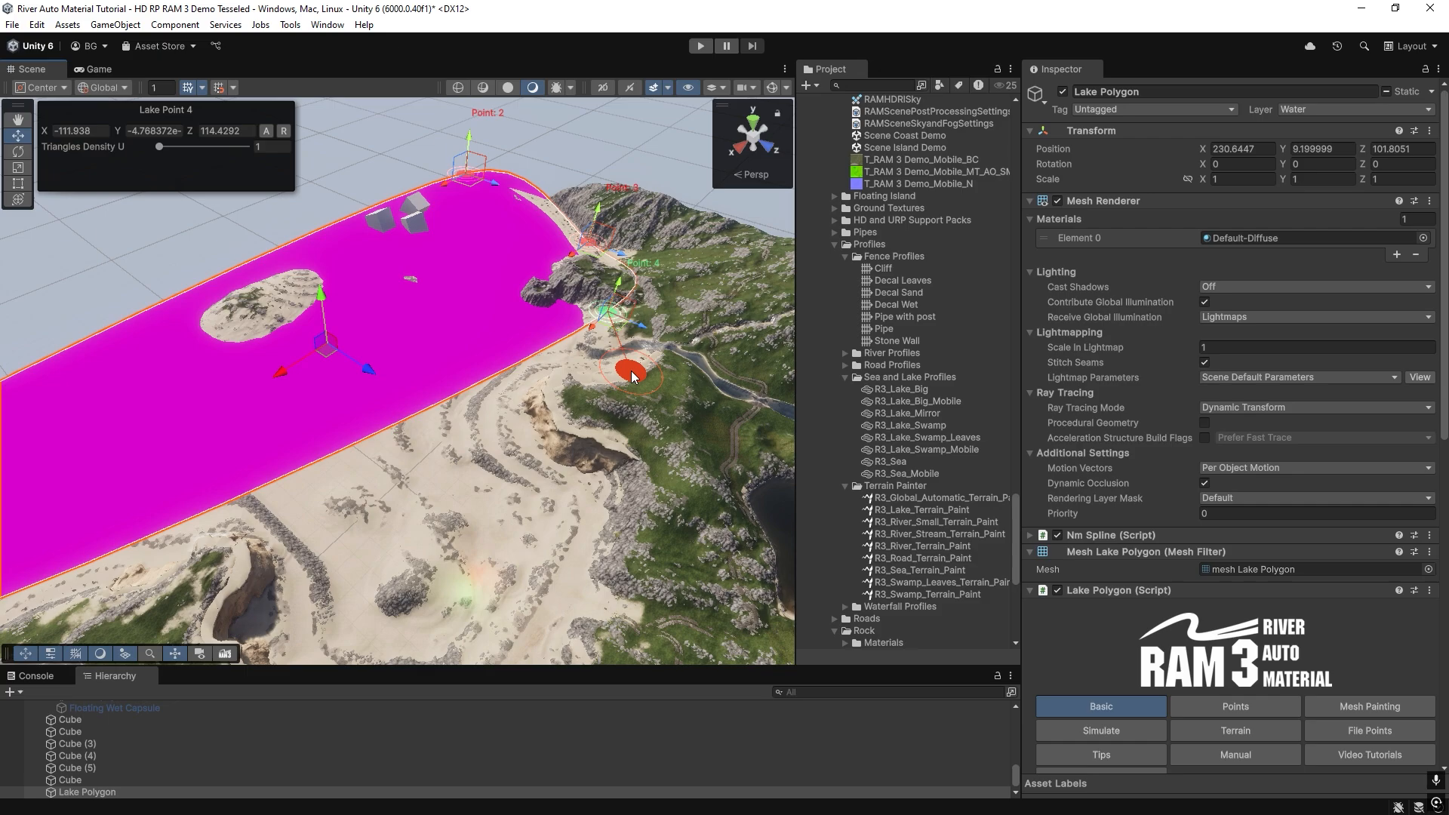
{"action": "left_click", "coordinate": [624, 386], "text": "ctrl"}
{"action": "right_click_drag", "start_coordinate": [556, 456], "coordinate": [611, 433]}
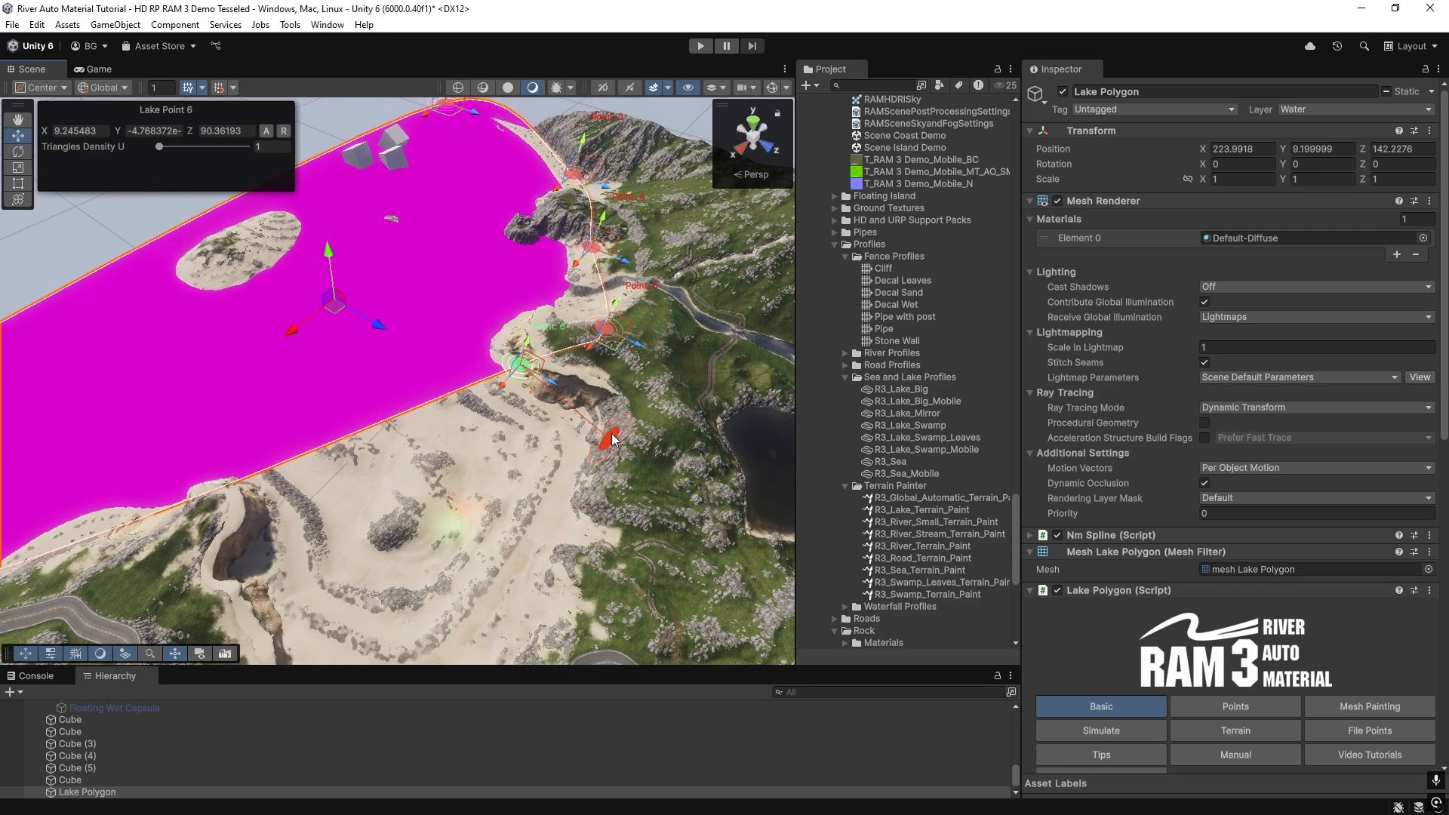
{"action": "left_click", "coordinate": [611, 433], "text": "ctrl"}
{"action": "left_click", "coordinate": [579, 544], "text": "ctrl"}
{"action": "right_click_drag", "start_coordinate": [578, 543], "coordinate": [491, 565]}
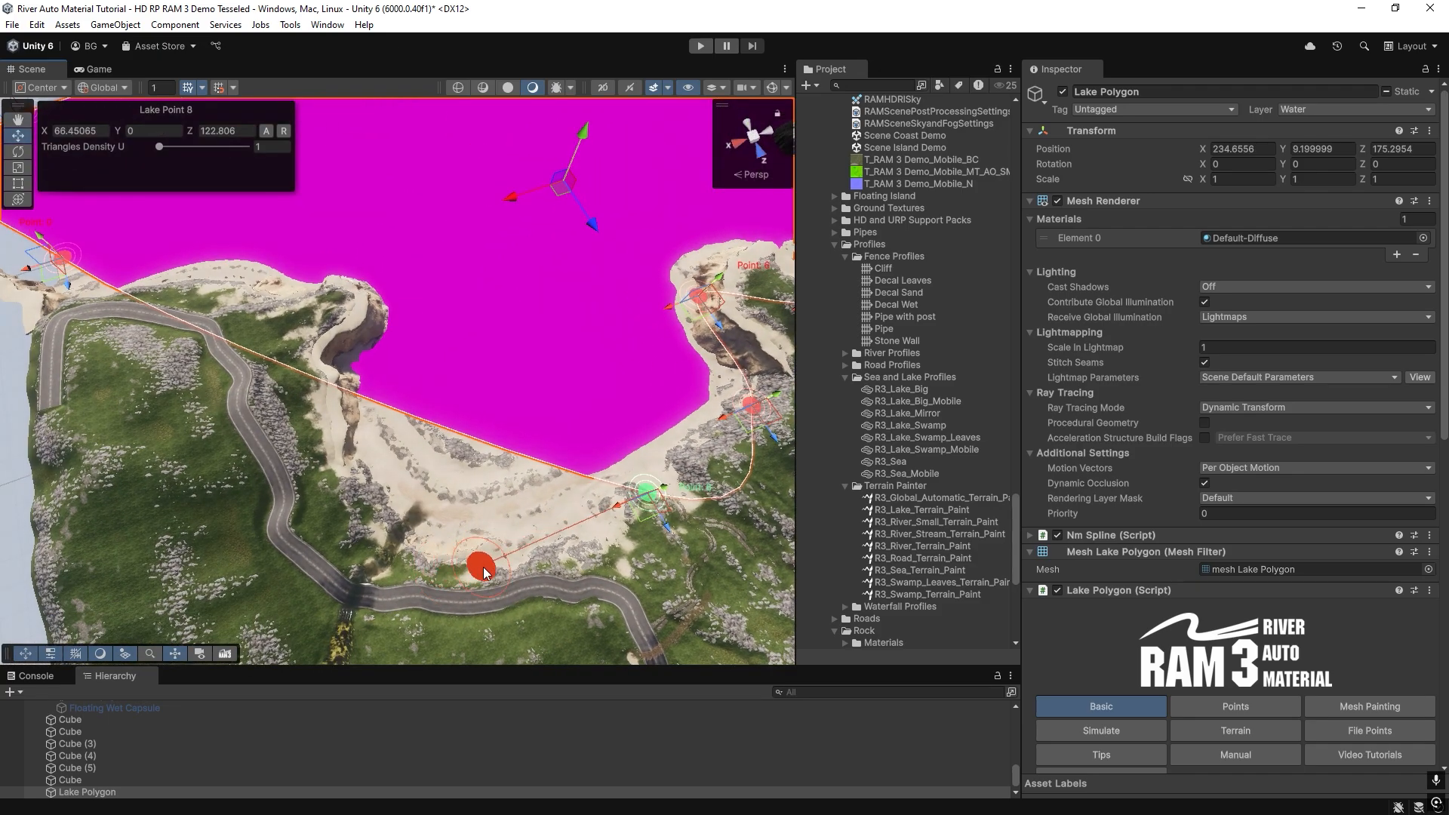
{"action": "left_click", "coordinate": [485, 566], "text": "ctrl"}
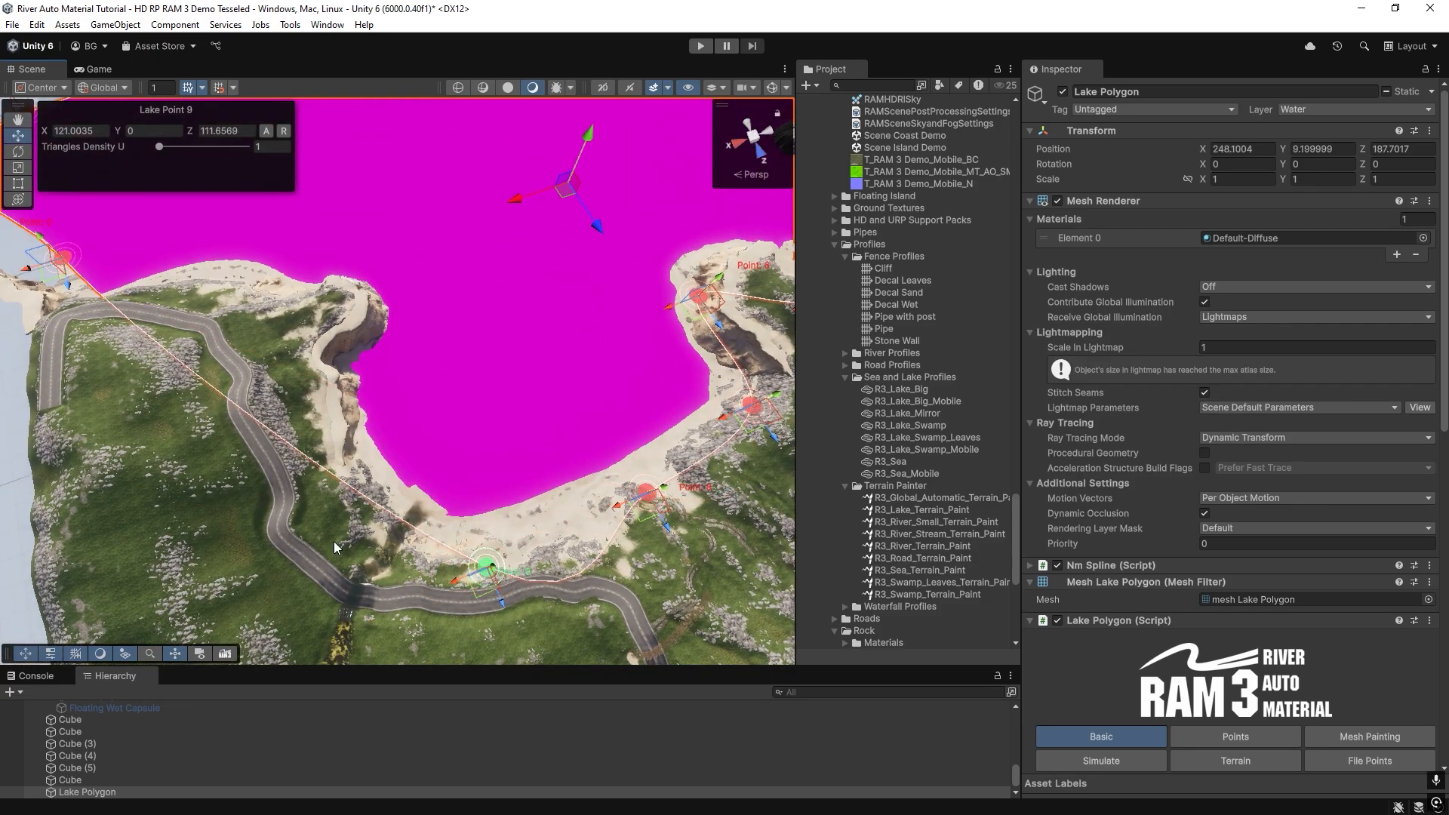
{"action": "left_click", "coordinate": [306, 309], "text": "ctrl"}
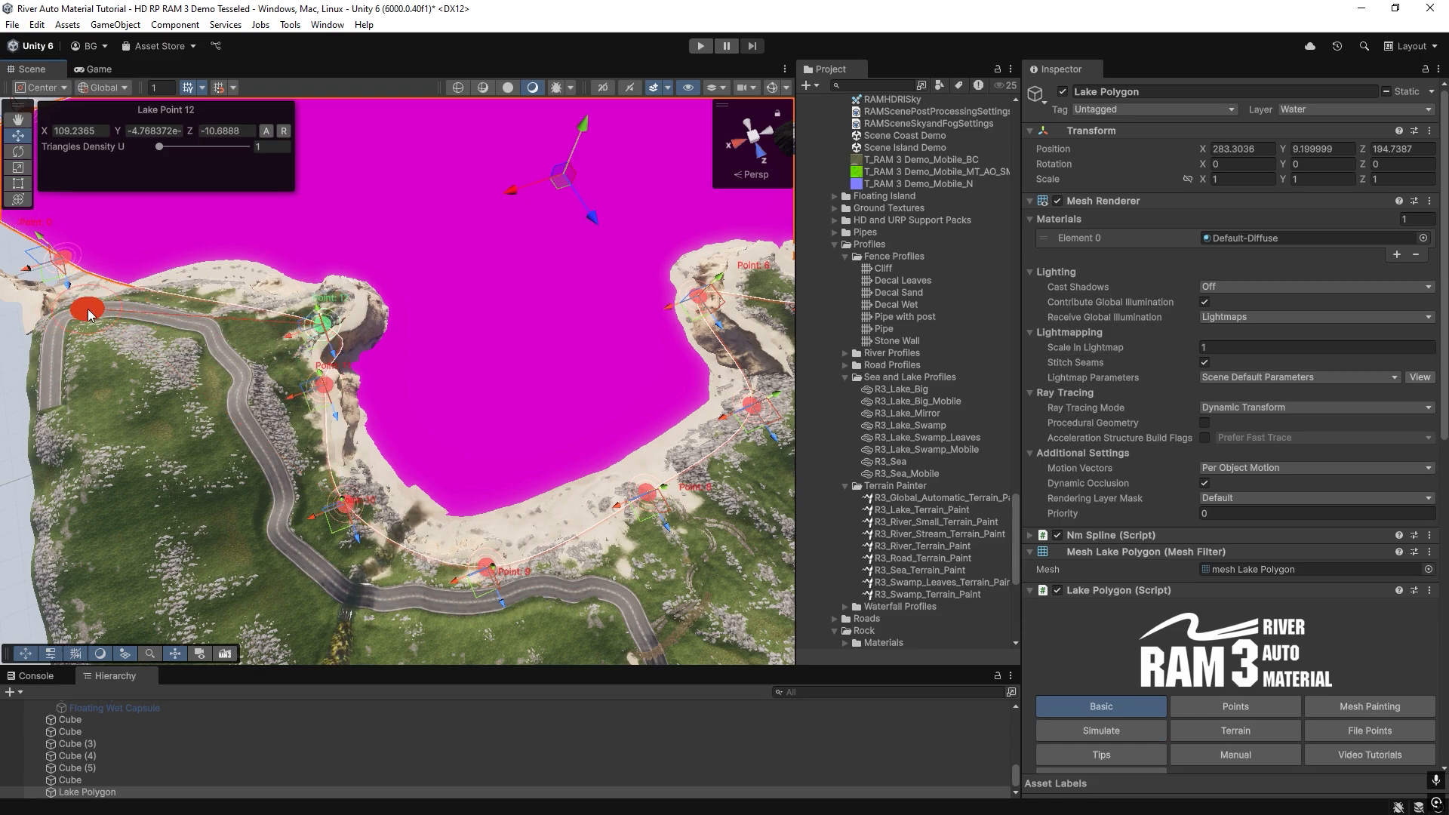
{"action": "left_click", "coordinate": [87, 309], "text": "ctrl"}
{"action": "right_click_drag", "start_coordinate": [87, 310], "coordinate": [87, 300]}
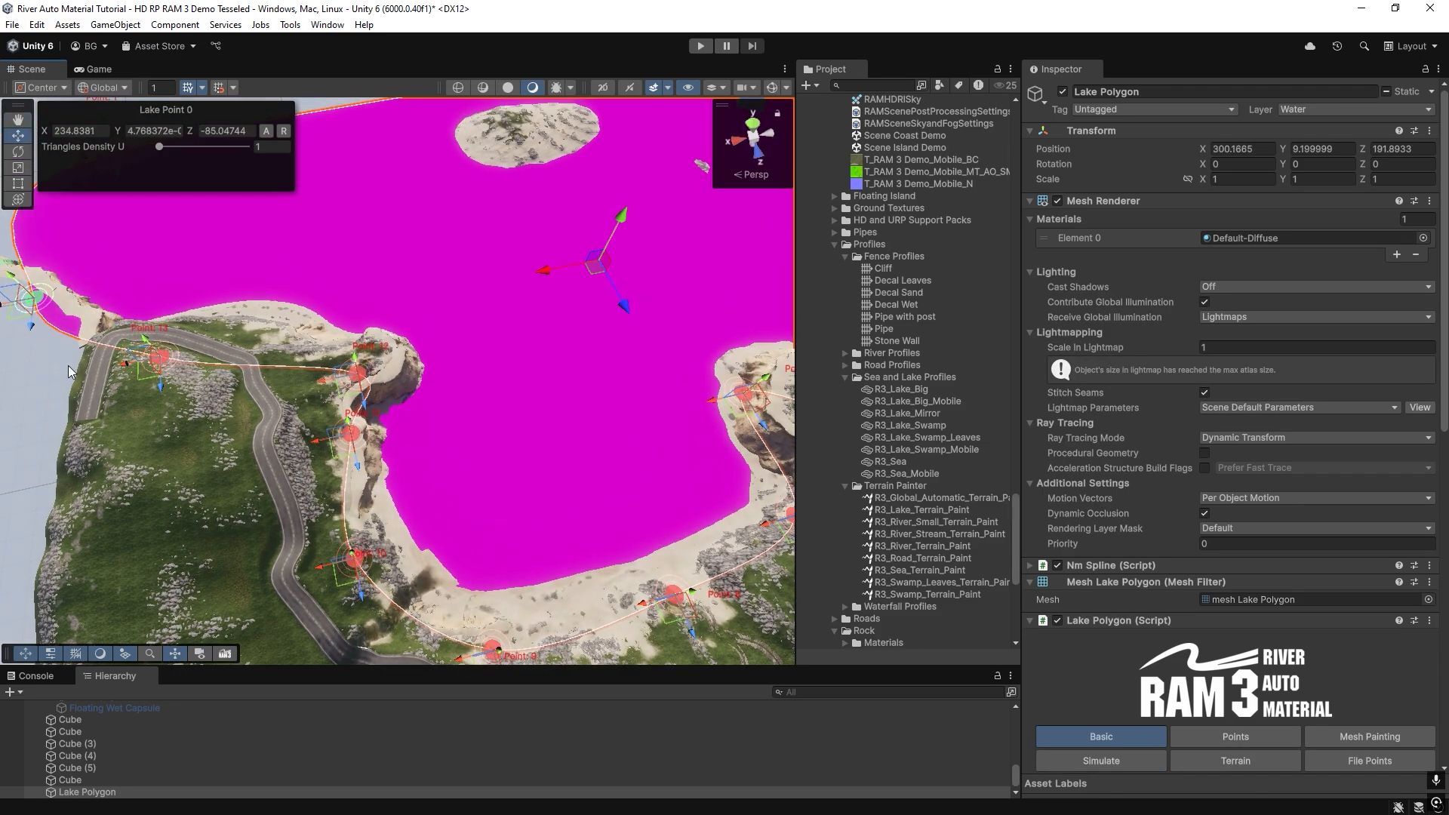
Reselect the lake polygon and move point 12 to reshape the shoreline outline
{"action": "right_click_drag", "start_coordinate": [68, 371], "coordinate": [213, 386]}
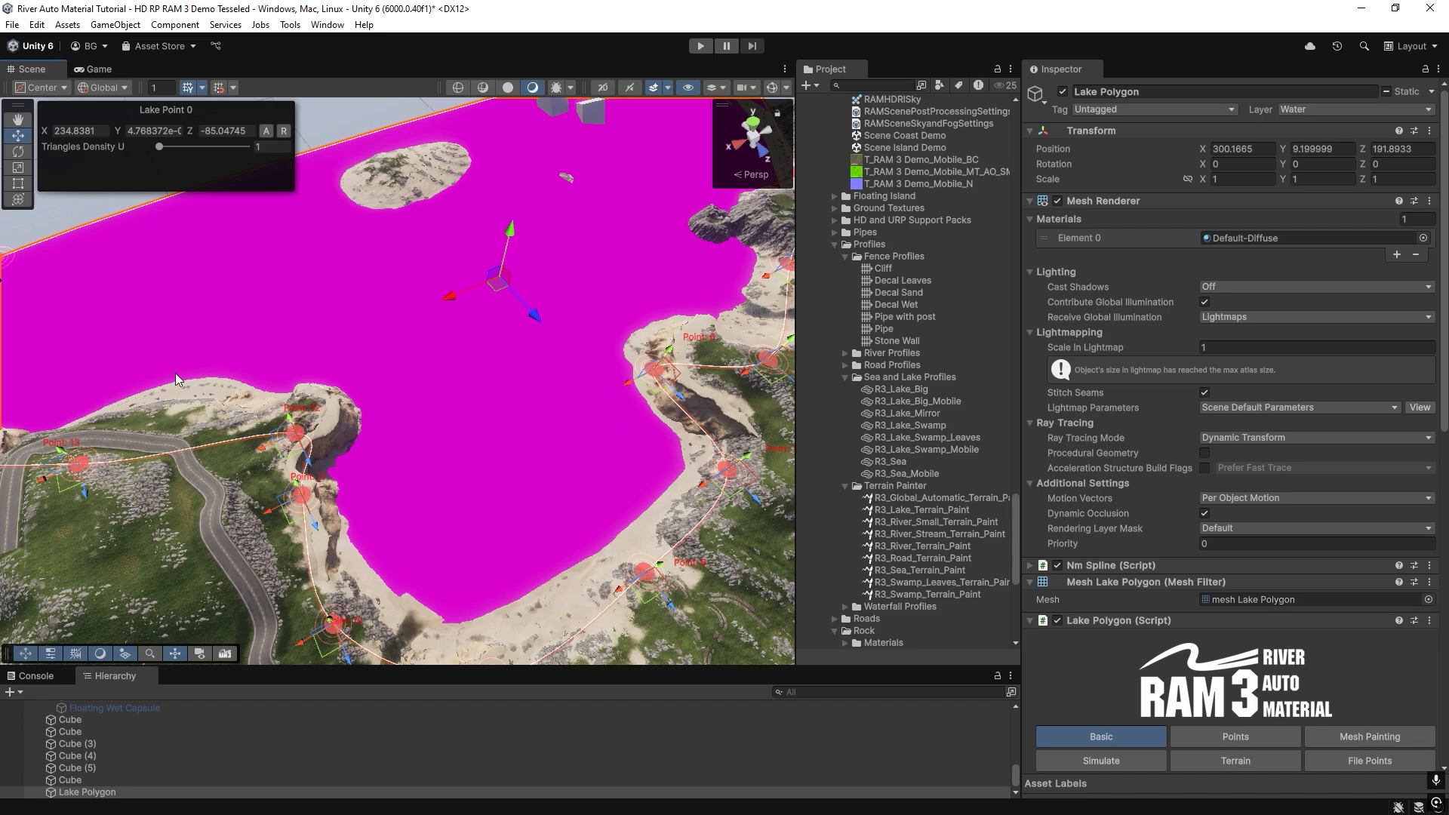
{"action": "right_click_drag", "start_coordinate": [175, 373], "coordinate": [771, 223]}
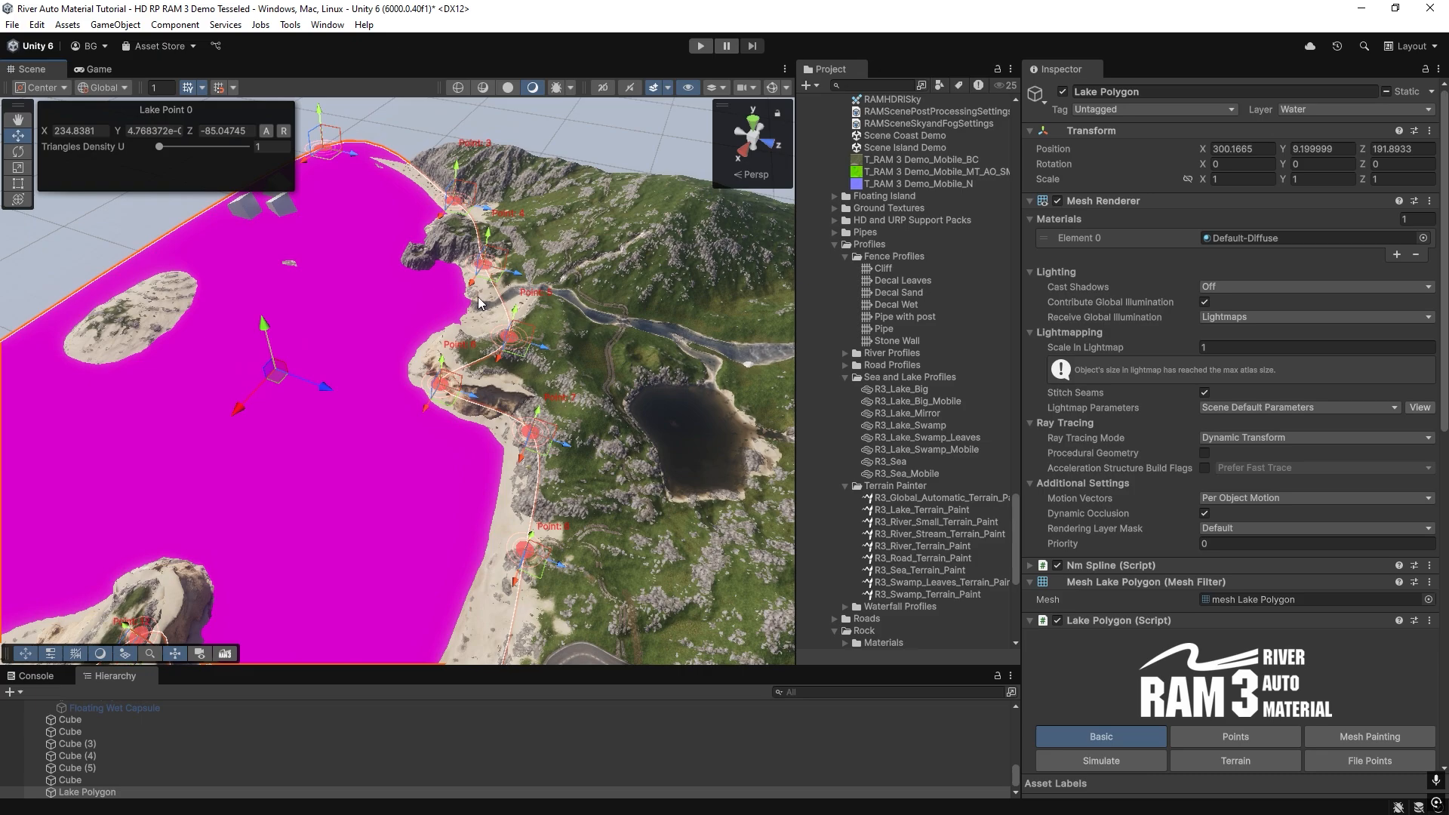
{"action": "right_click_drag", "start_coordinate": [514, 319], "coordinate": [260, 391]}
{"action": "left_click", "coordinate": [308, 355]}
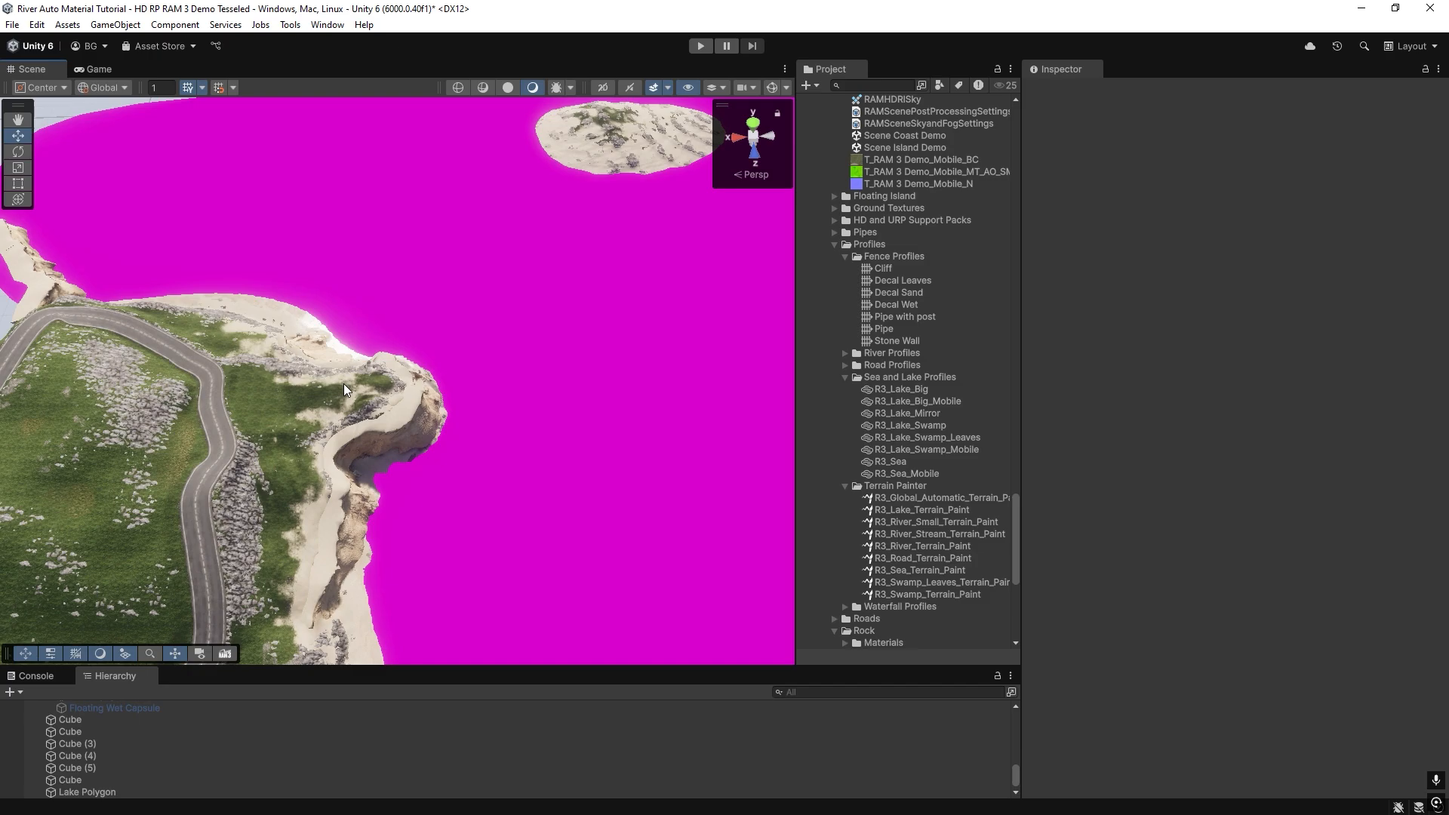
{"action": "left_click", "coordinate": [429, 306]}
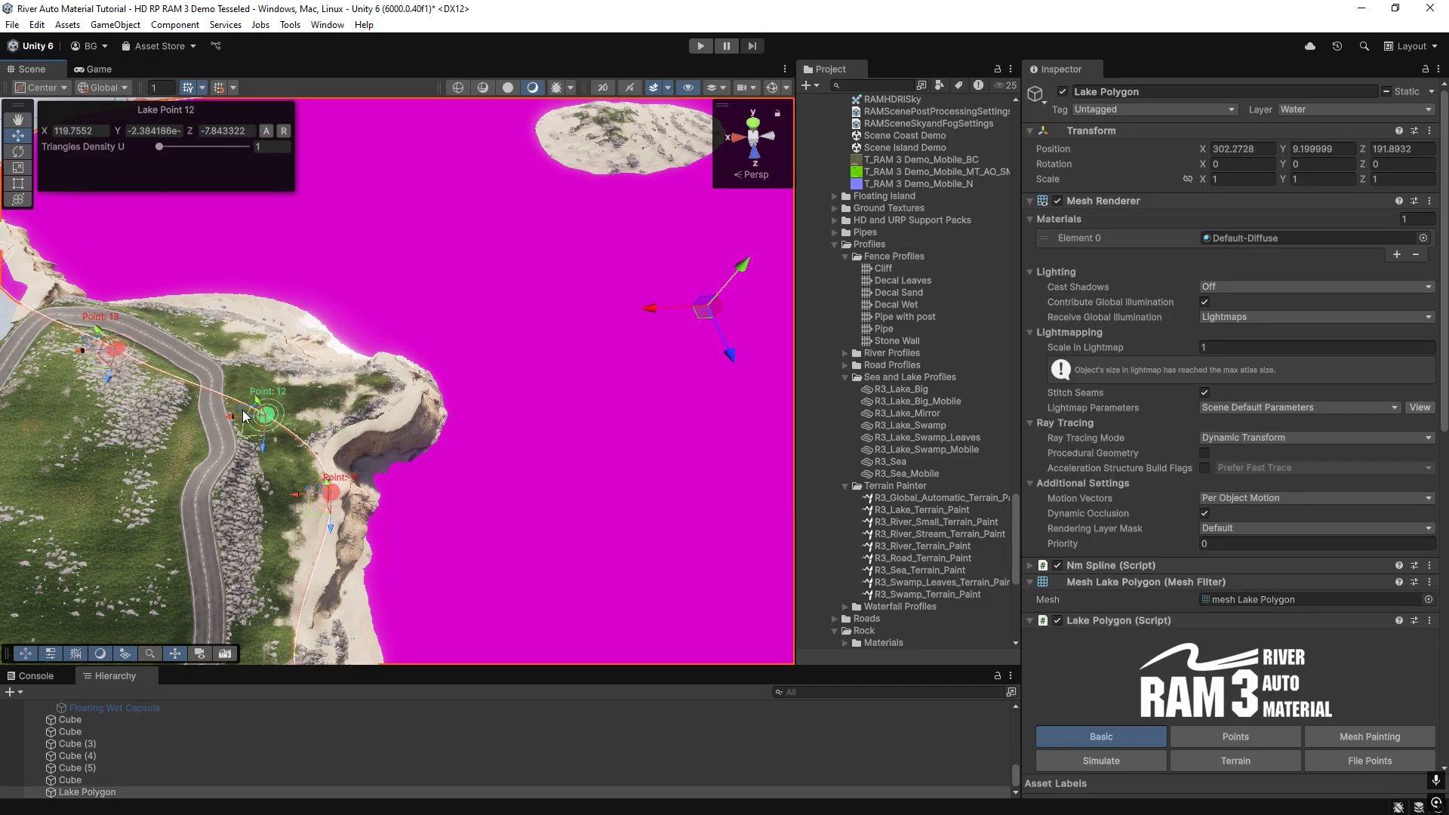
{"action": "right_click_drag", "start_coordinate": [257, 373], "coordinate": [351, 357]}
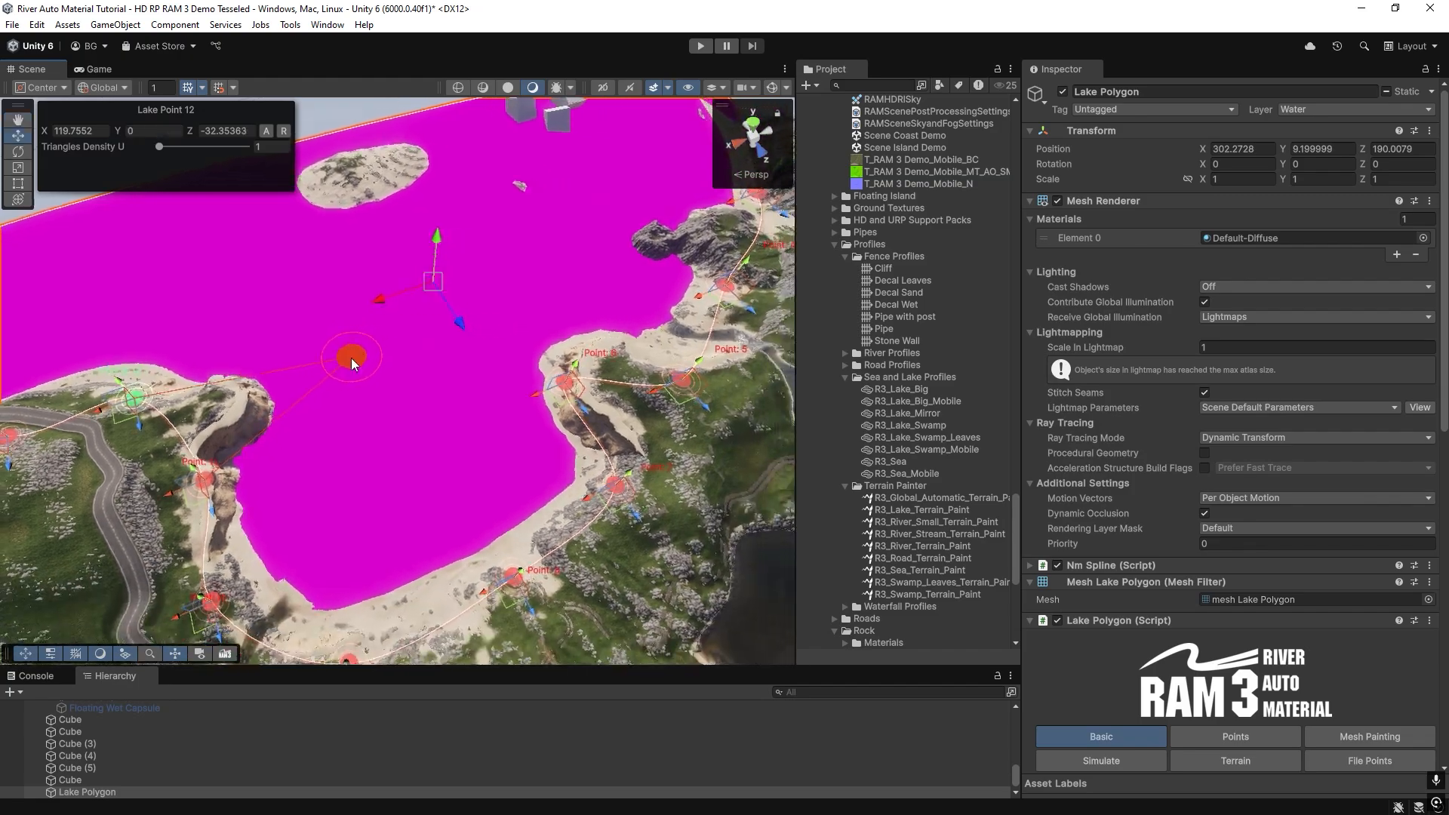
Review the lake outline and its points from different angles
{"action": "left_click", "coordinate": [351, 357]}
{"action": "left_click", "coordinate": [442, 285]}
{"action": "right_click_drag", "start_coordinate": [495, 315], "coordinate": [381, 337]}
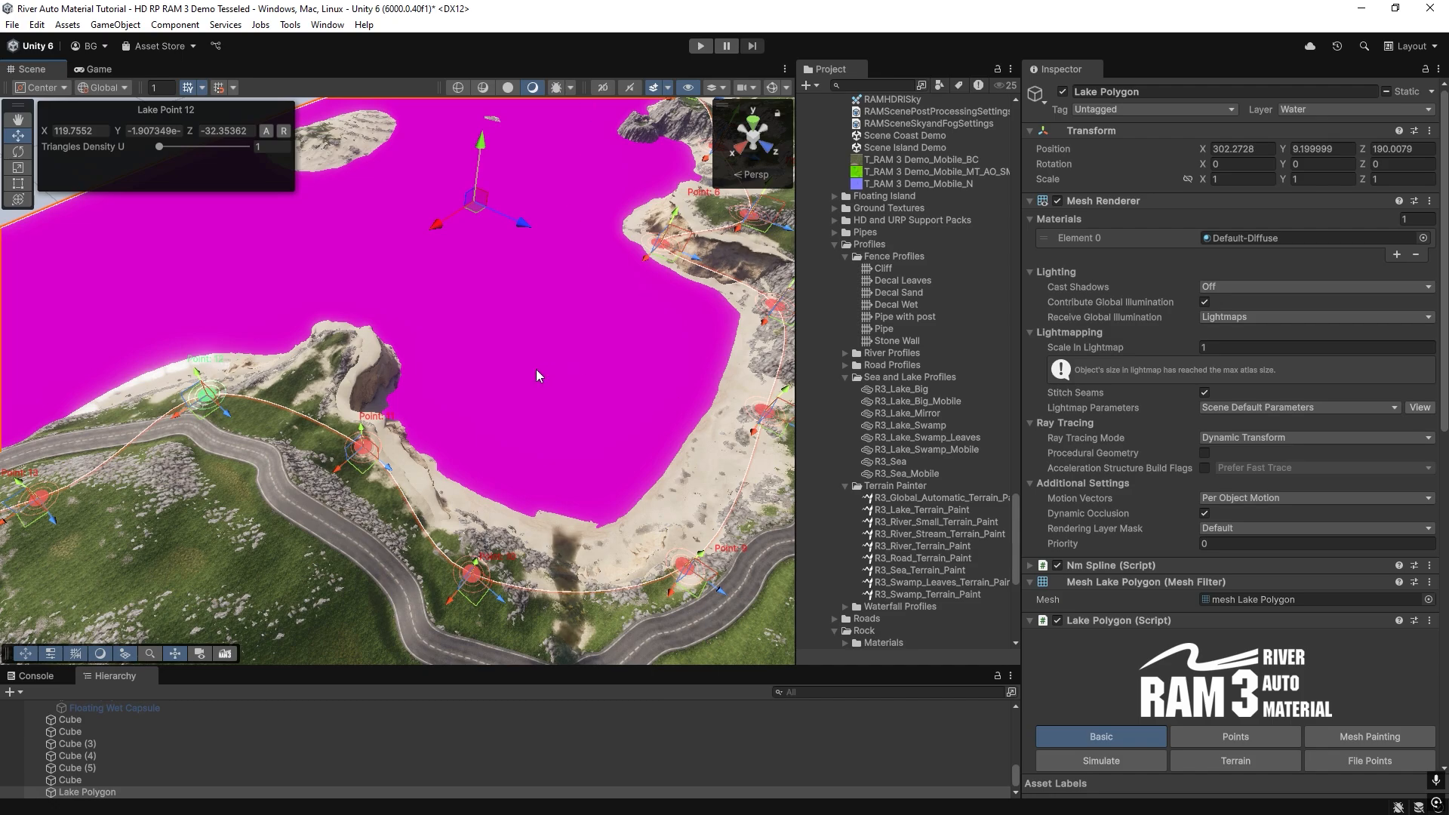
{"action": "right_click_drag", "start_coordinate": [535, 369], "coordinate": [536, 349]}
{"action": "right_click_drag", "start_coordinate": [423, 345], "coordinate": [444, 288]}
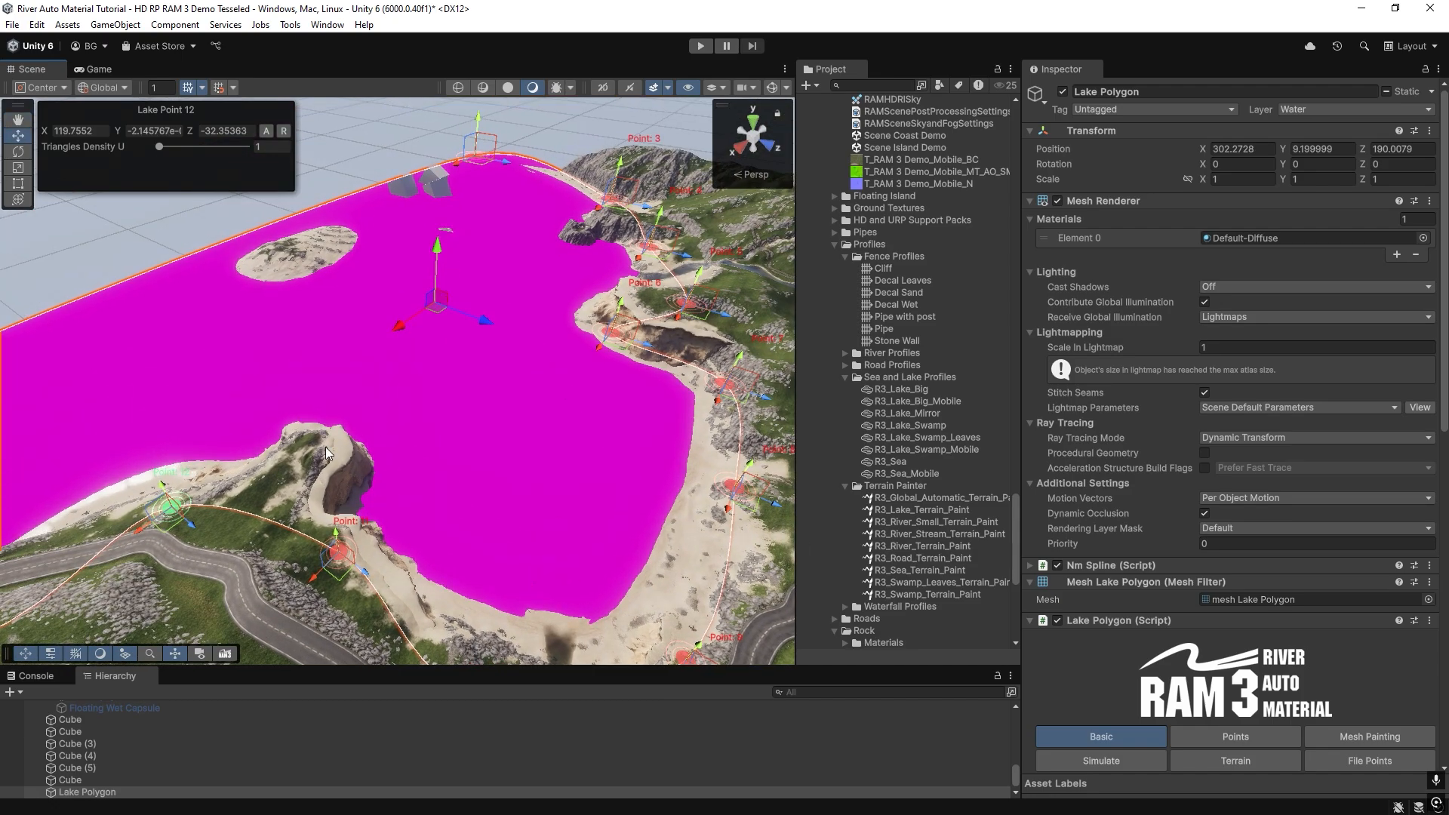
{"action": "right_click_drag", "start_coordinate": [420, 407], "coordinate": [451, 428]}
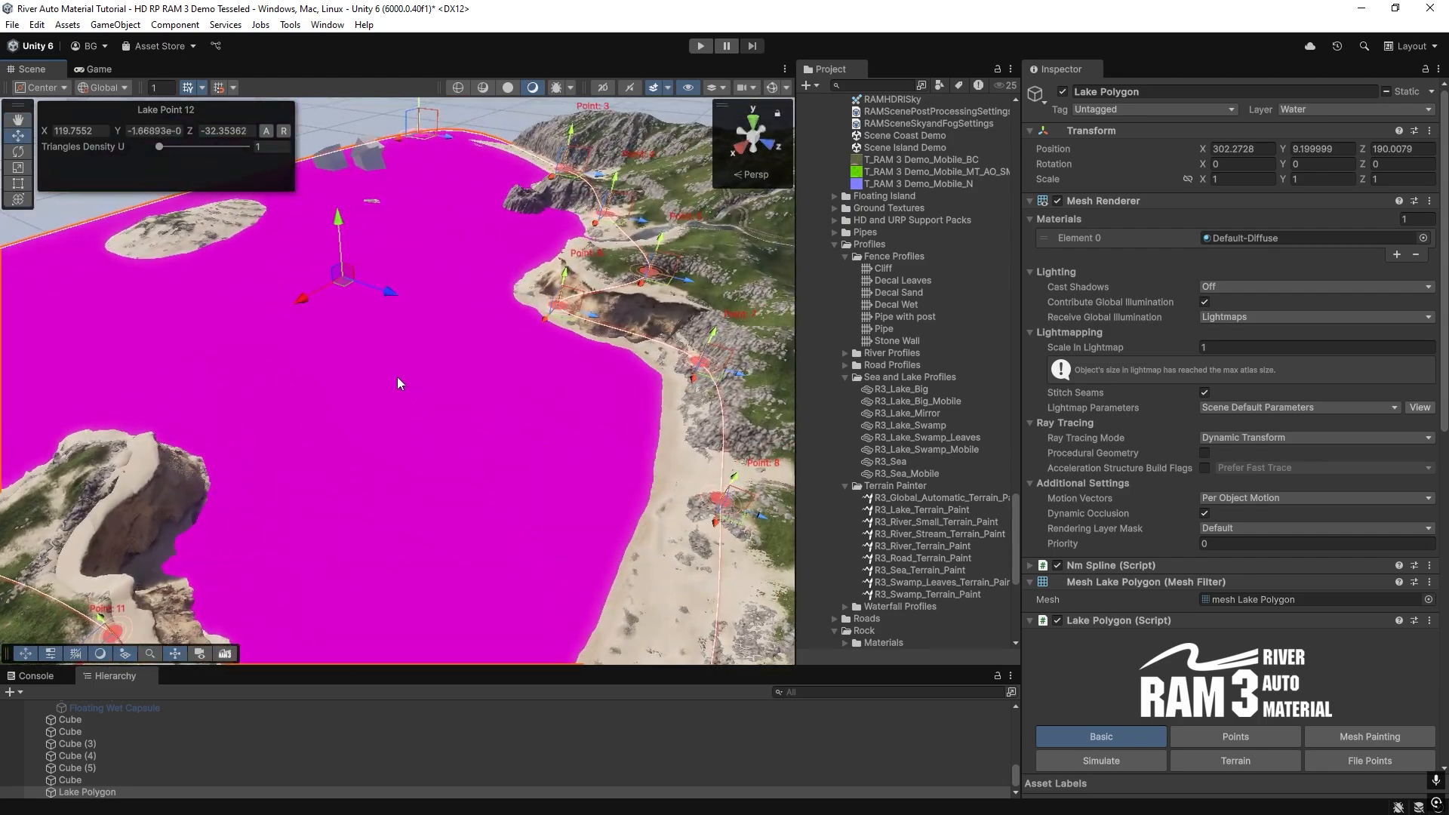
{"action": "right_click_drag", "start_coordinate": [399, 383], "coordinate": [474, 295]}
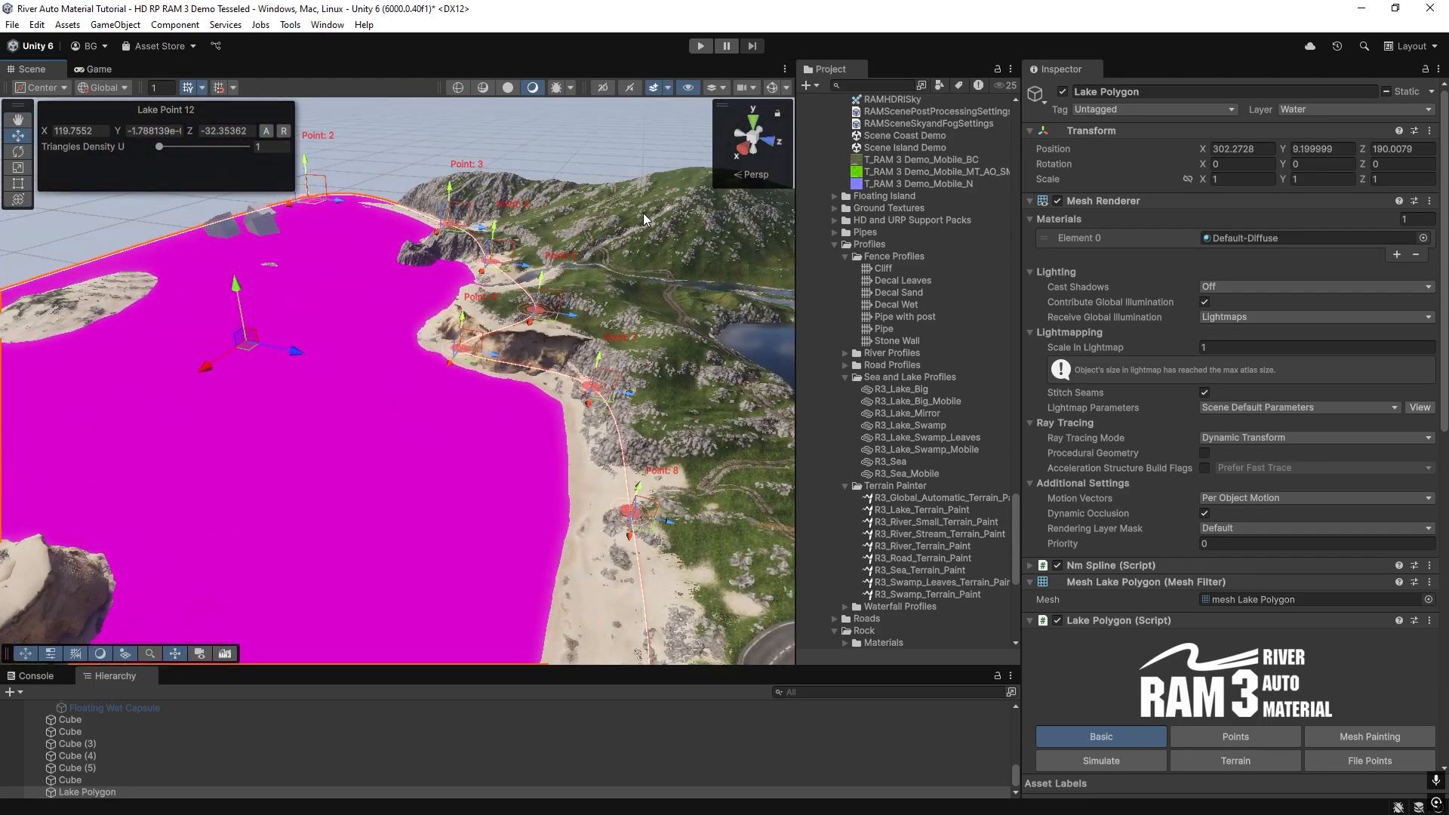
{"action": "right_click_drag", "start_coordinate": [651, 341], "coordinate": [523, 377]}
Assign the R3_Sea profile to the lake polygon and enable the LOD system
{"action": "scroll", "coordinate": [1145, 471], "scroll_direction": "down", "scroll_amount": 3}
{"action": "scroll", "coordinate": [1146, 469], "scroll_direction": "down", "scroll_amount": 3}
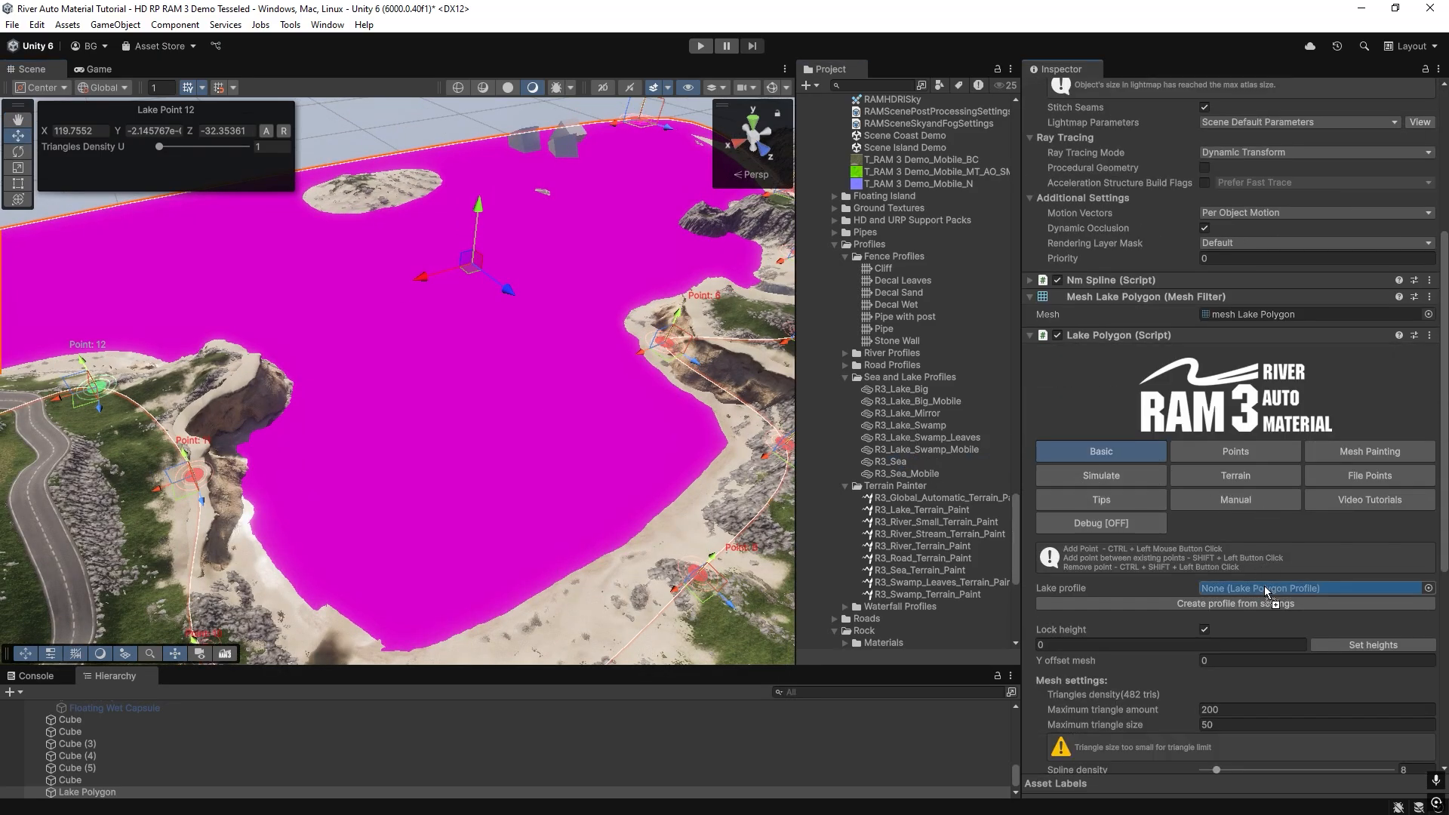
{"action": "left_click_drag", "start_coordinate": [1268, 594], "coordinate": [1266, 592]}
{"action": "scroll", "coordinate": [1259, 555], "scroll_direction": "down", "scroll_amount": 9}
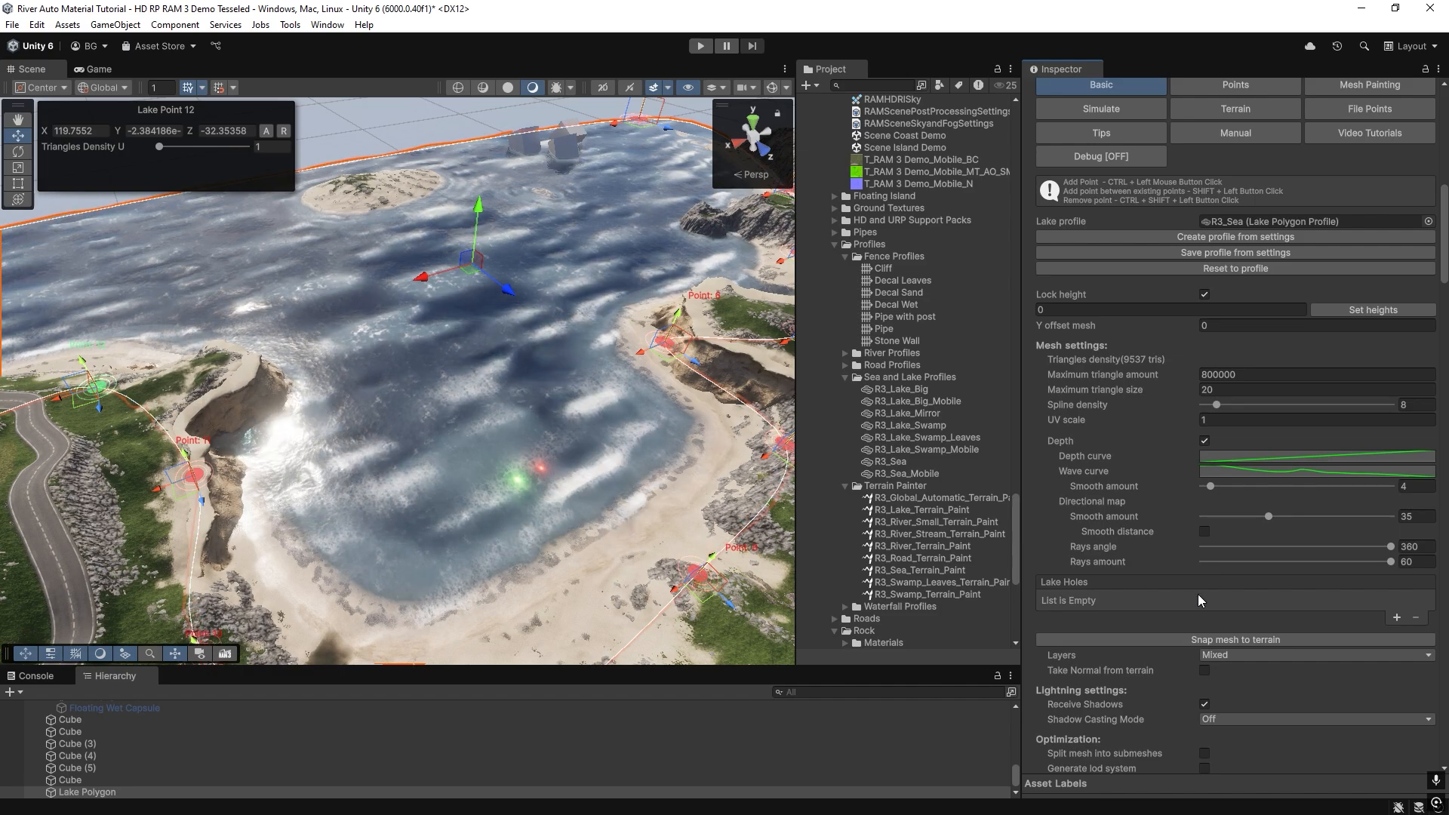
{"action": "scroll", "coordinate": [1202, 604], "scroll_direction": "down", "scroll_amount": 3}
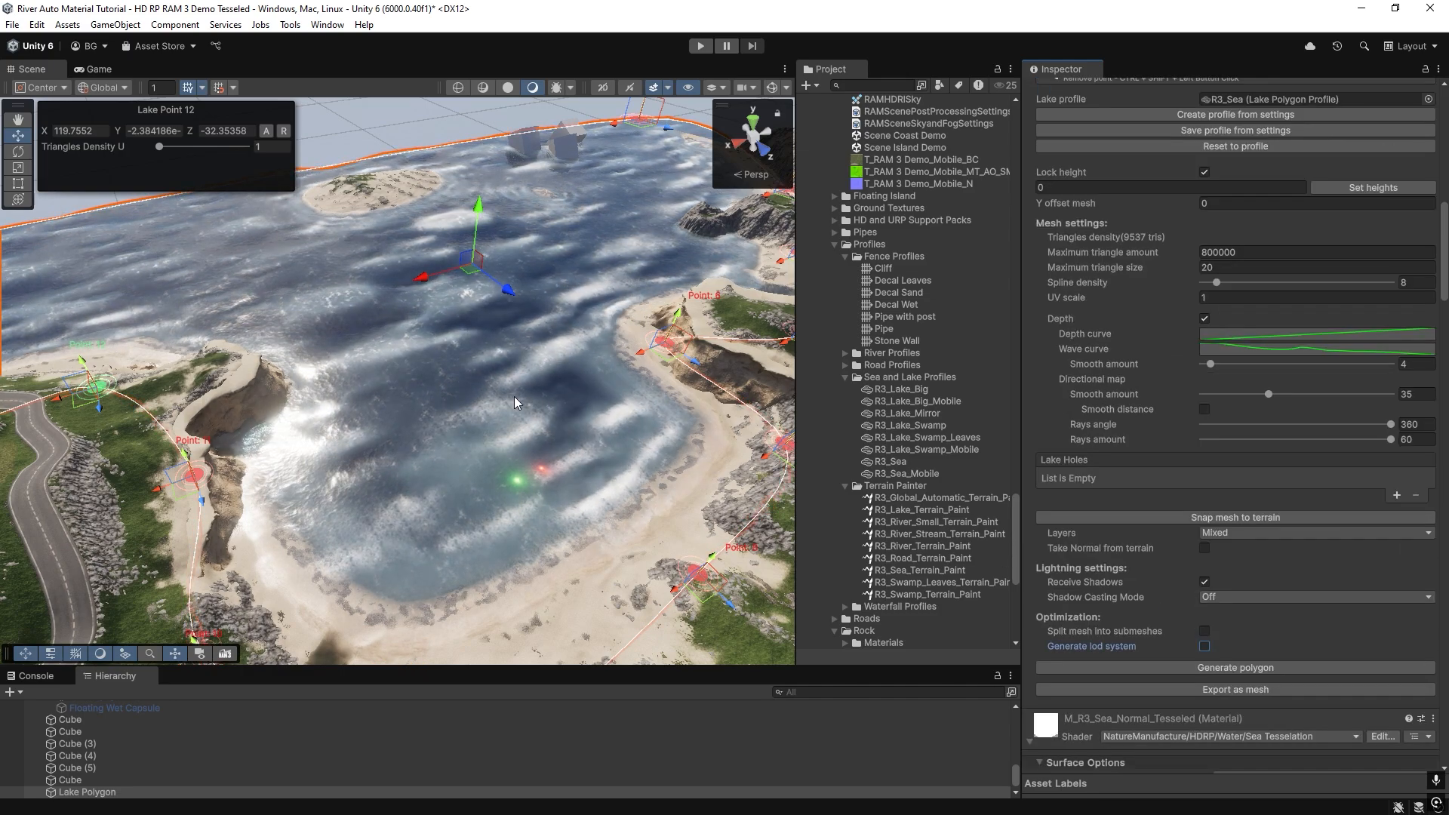
{"action": "right_click_drag", "start_coordinate": [515, 403], "coordinate": [640, 324]}
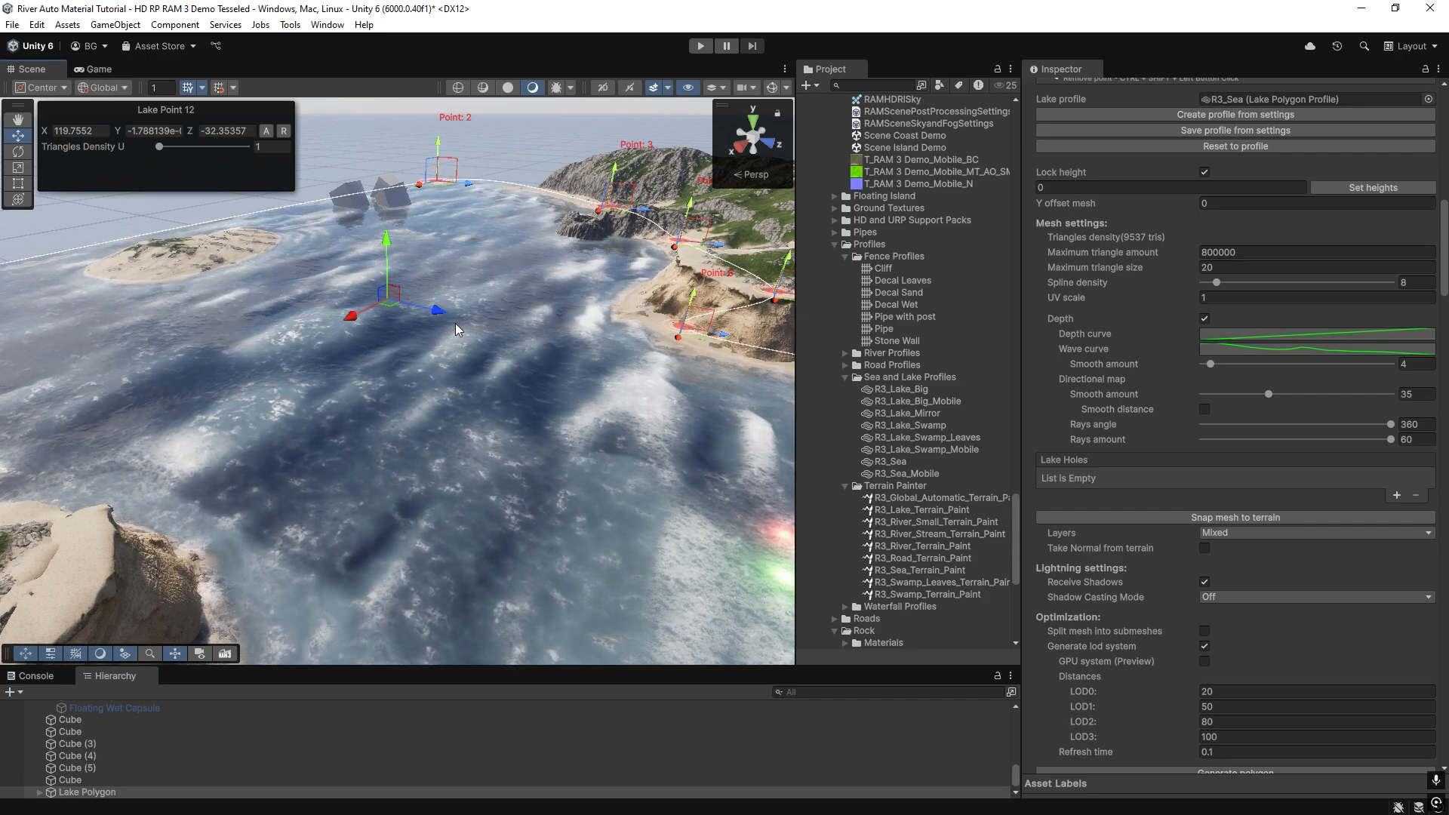
Inspect the generated sea surface and its settings from various viewpoints
{"action": "right_click_drag", "start_coordinate": [455, 323], "coordinate": [411, 326]}
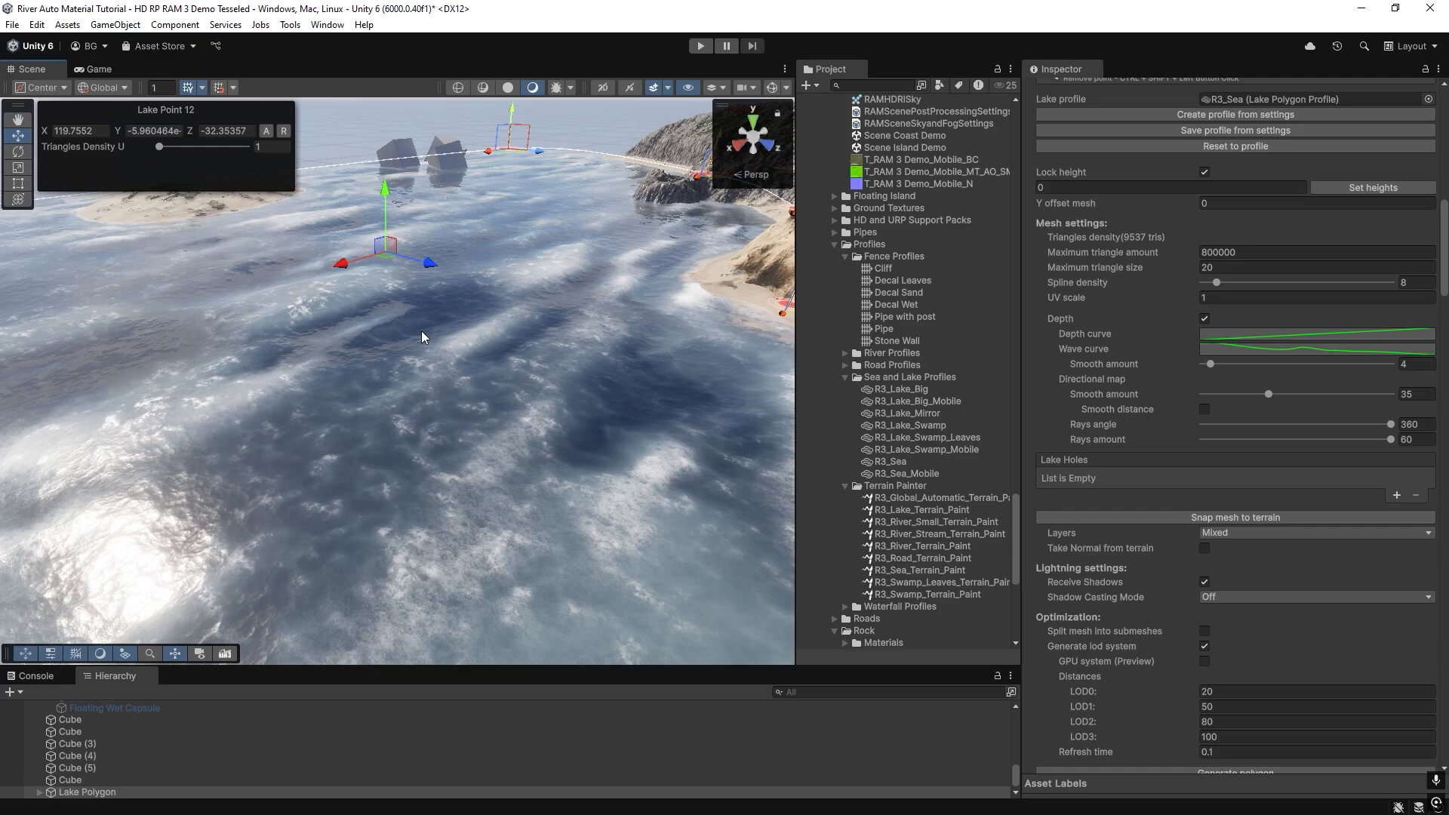
{"action": "scroll", "coordinate": [1126, 469], "scroll_direction": "down", "scroll_amount": 10}
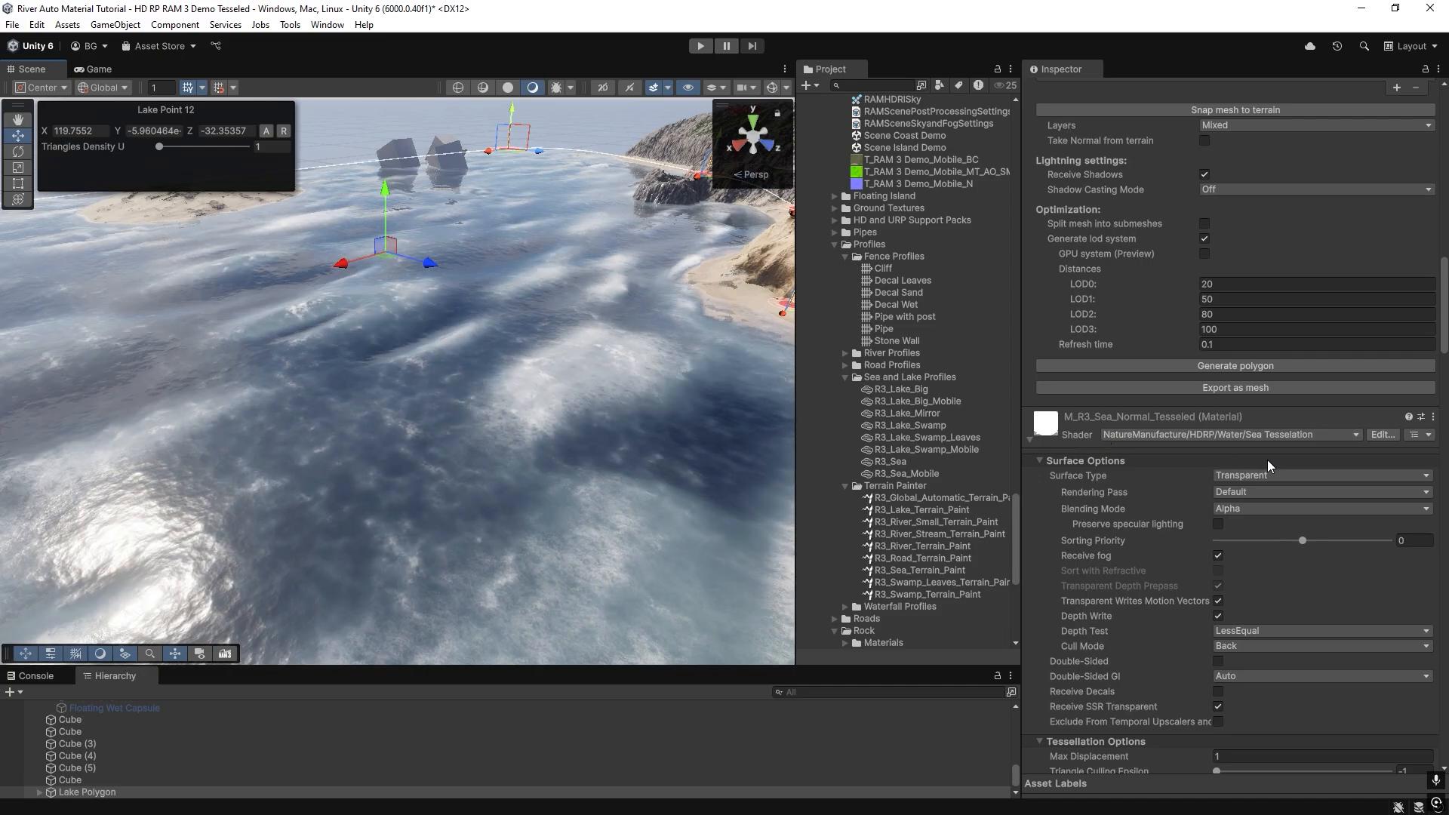
{"action": "scroll", "coordinate": [1250, 453], "scroll_direction": "up", "scroll_amount": 10}
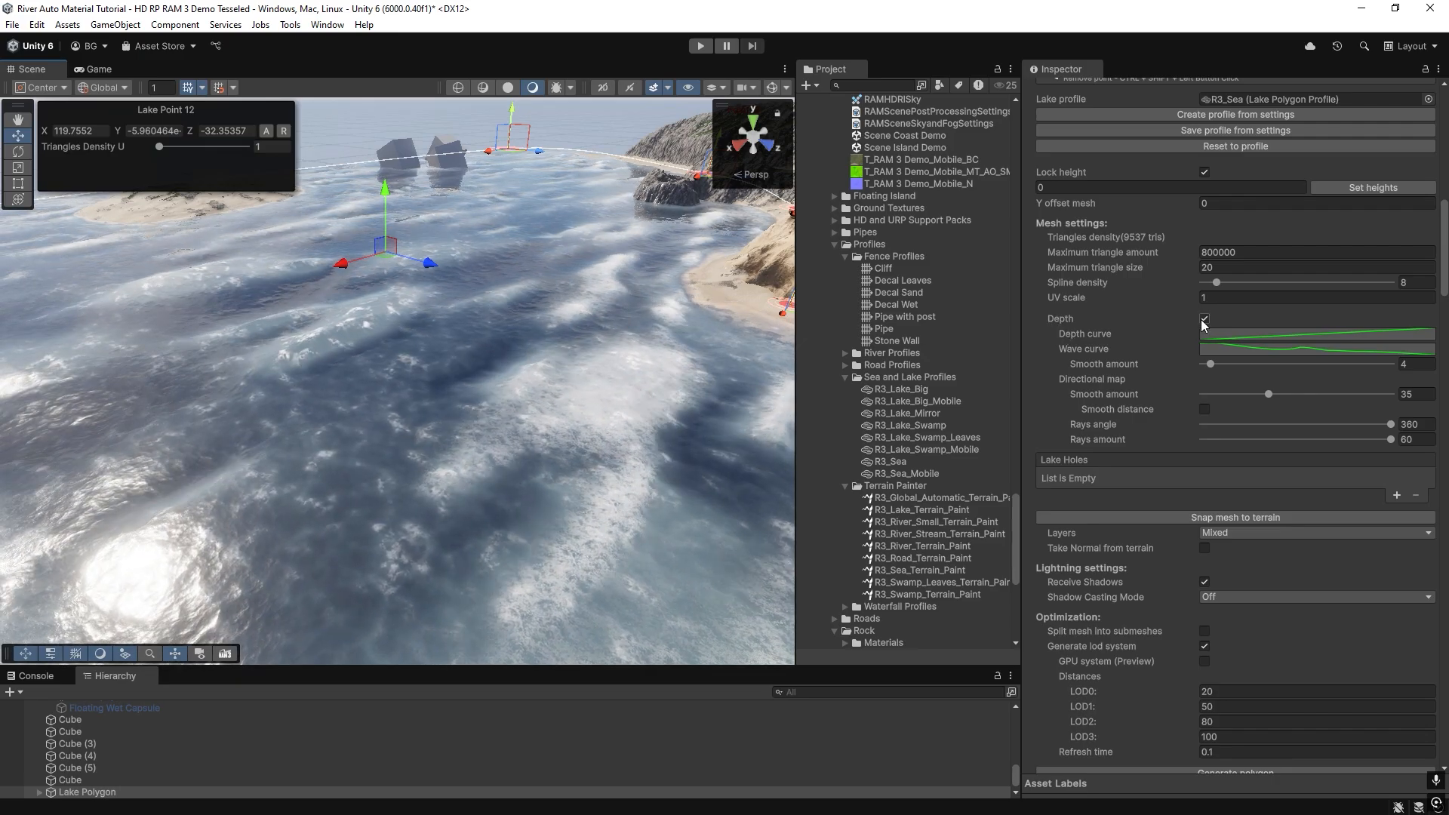
{"action": "right_click_drag", "start_coordinate": [446, 311], "coordinate": [277, 388]}
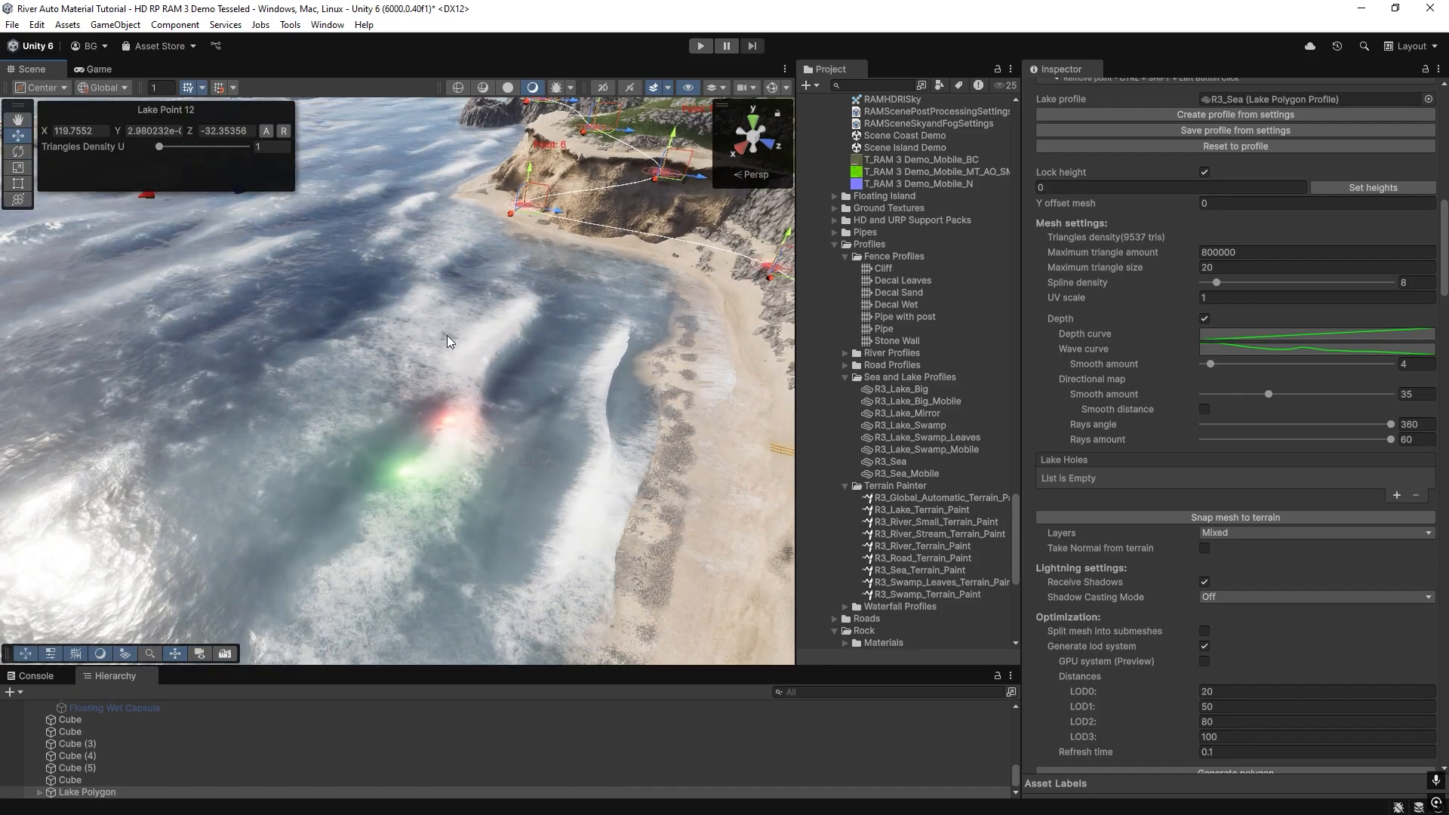
{"action": "right_click_drag", "start_coordinate": [416, 352], "coordinate": [481, 270]}
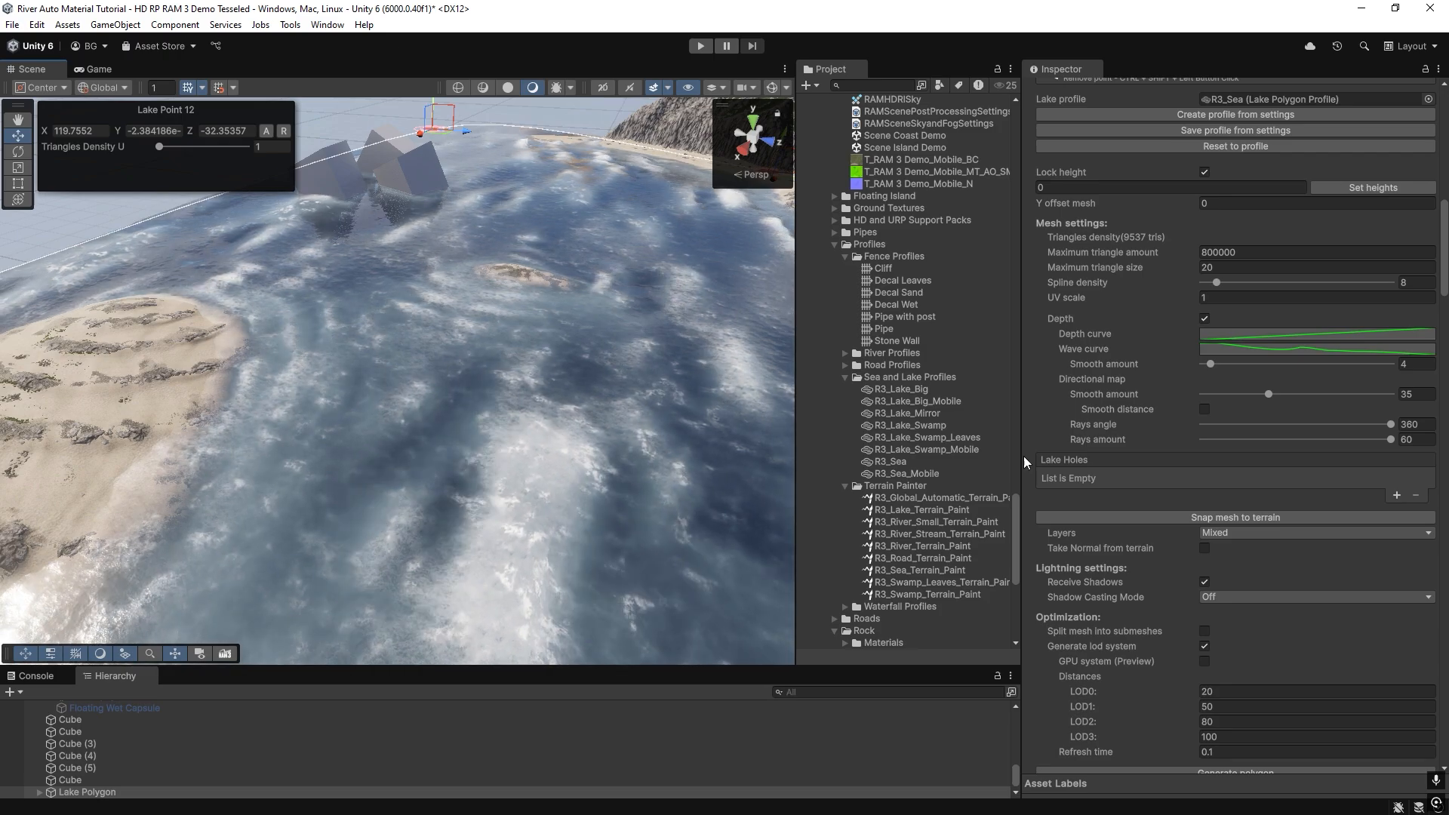
{"action": "right_click_drag", "start_coordinate": [444, 390], "coordinate": [408, 347]}
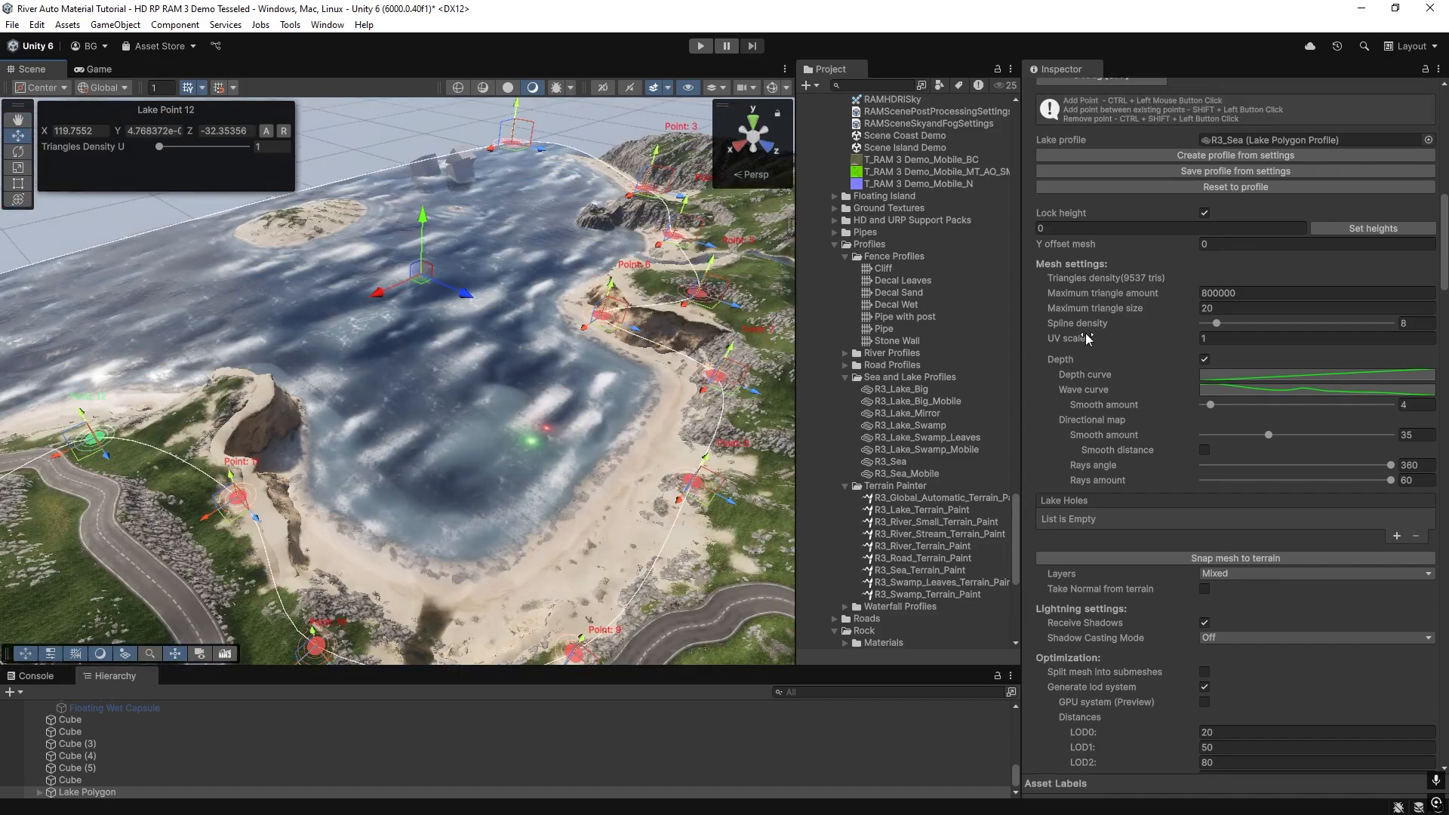
{"action": "scroll", "coordinate": [1087, 339], "scroll_direction": "up", "scroll_amount": 5}
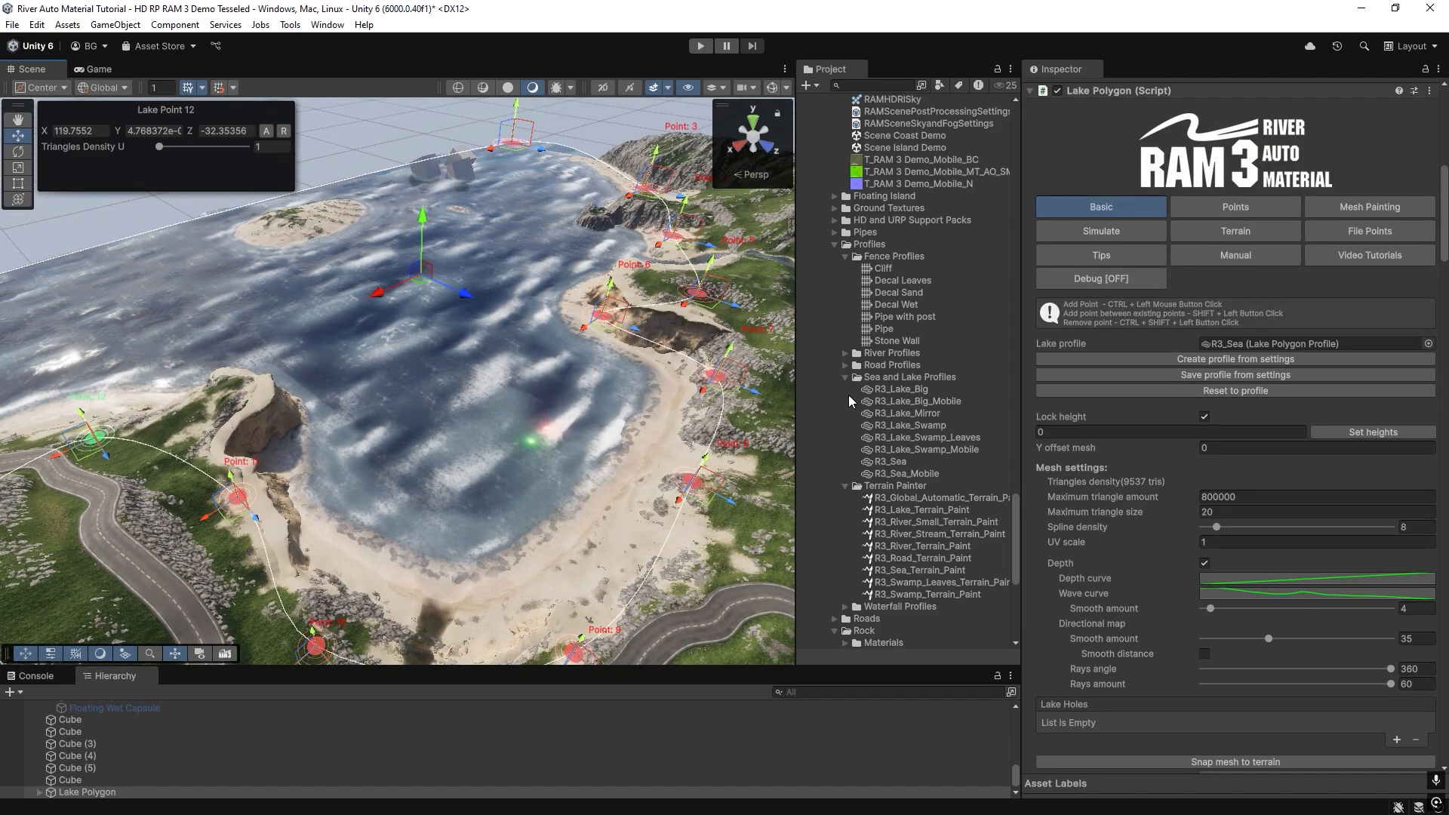
{"action": "right_click_drag", "start_coordinate": [634, 377], "coordinate": [537, 400]}
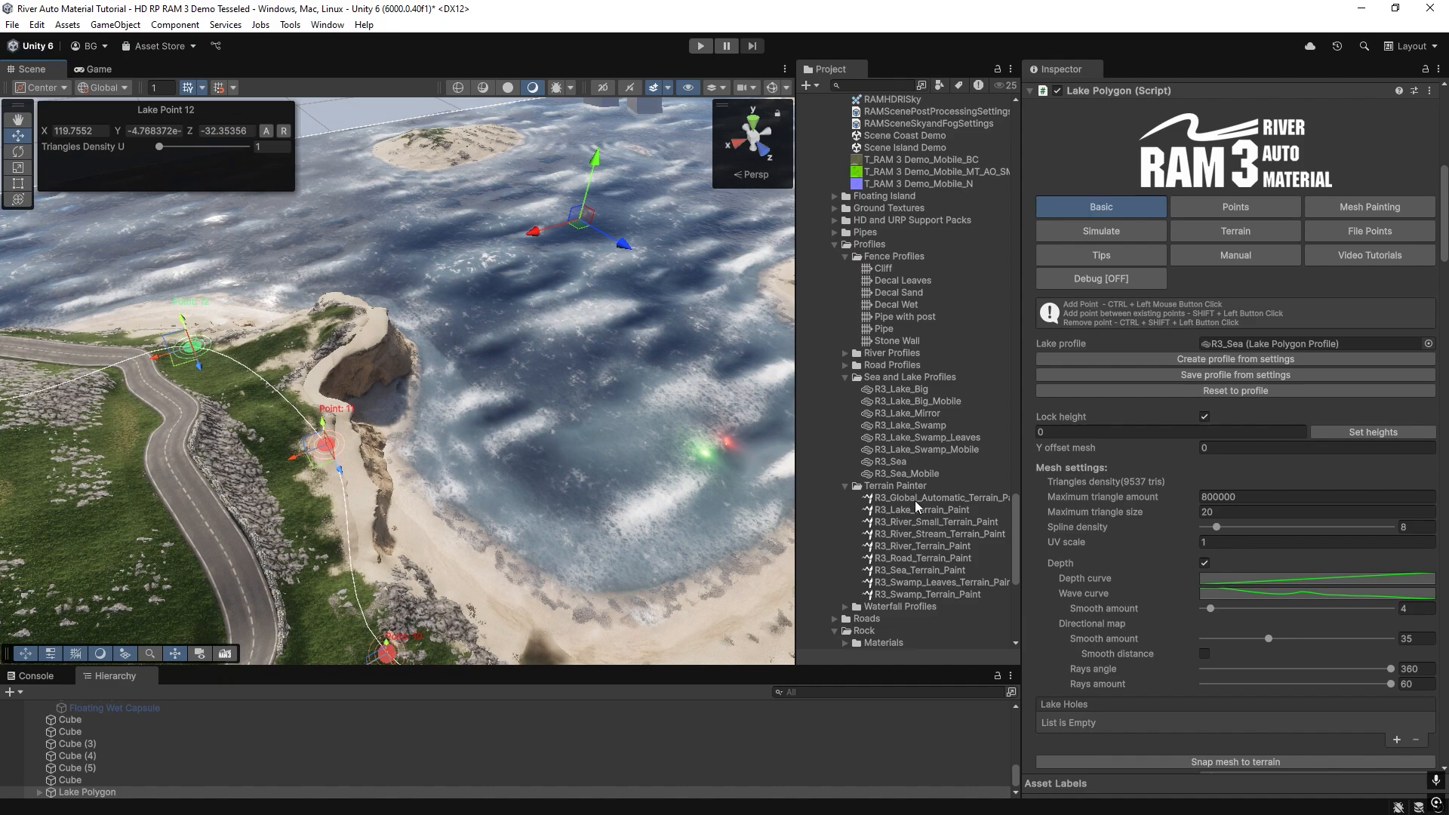
{"action": "right_click_drag", "start_coordinate": [623, 450], "coordinate": [762, 458]}
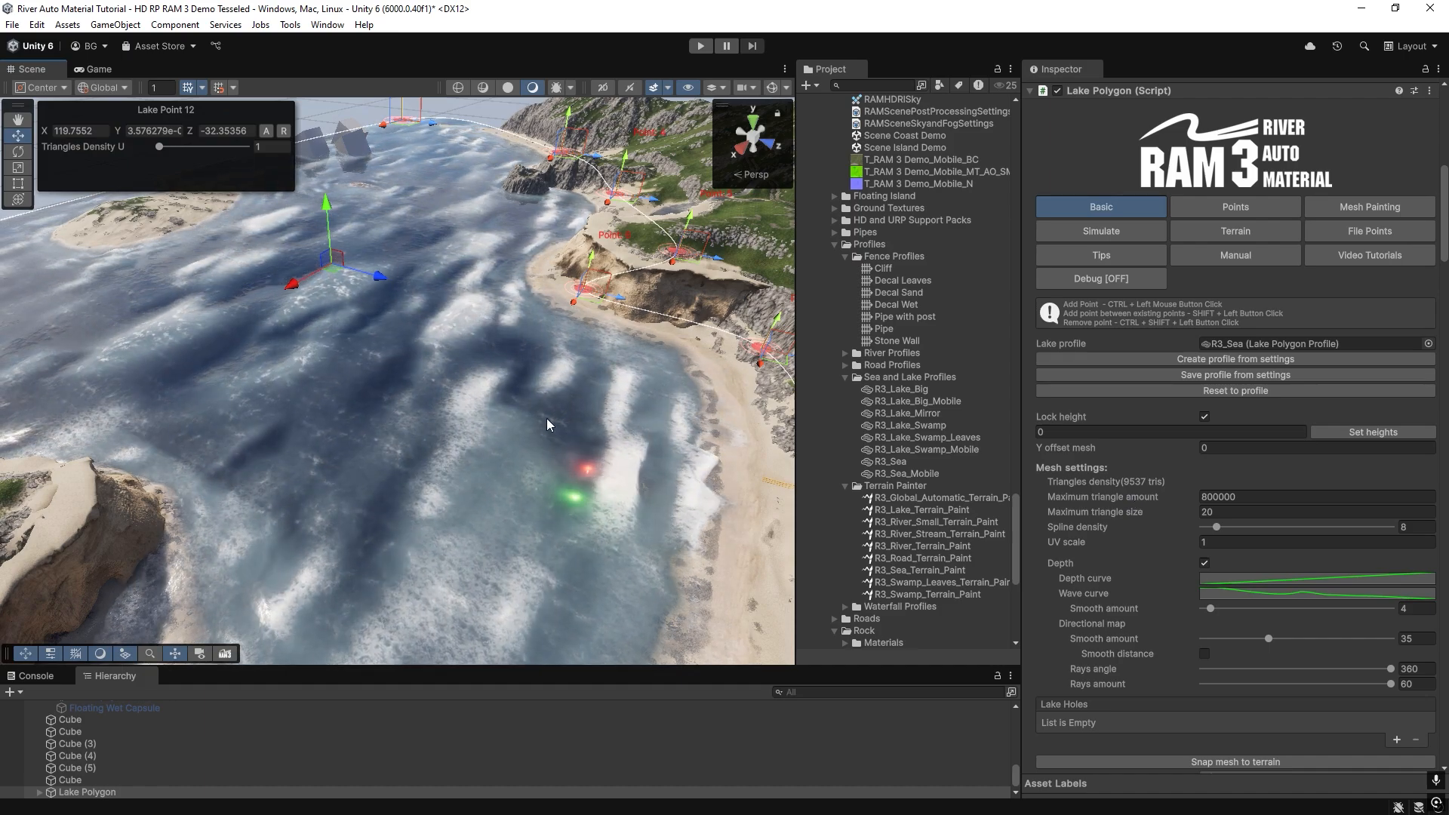
{"action": "right_click_drag", "start_coordinate": [536, 411], "coordinate": [608, 446]}
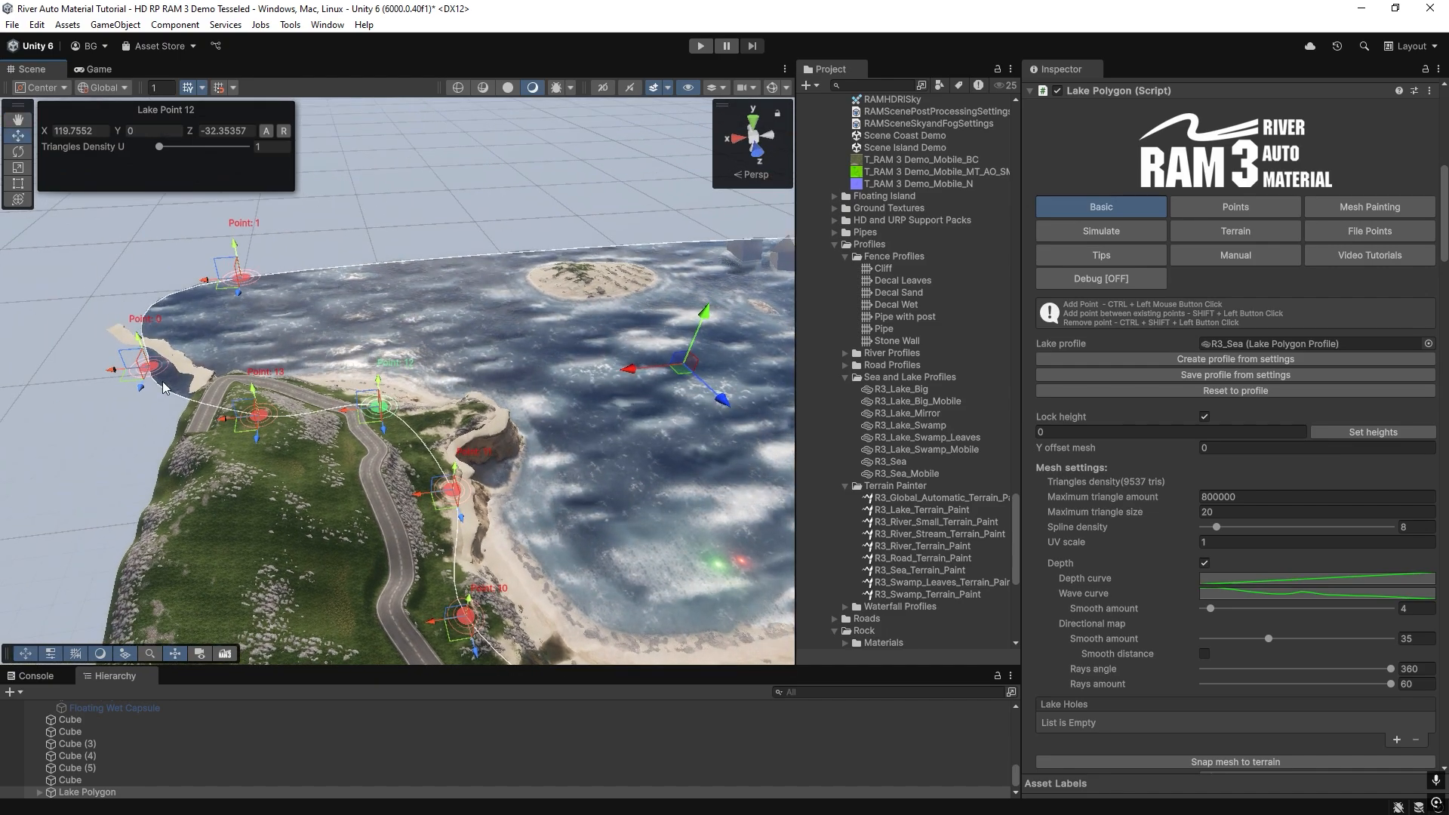
{"action": "right_click_drag", "start_coordinate": [162, 388], "coordinate": [202, 386]}
{"action": "right_click_drag", "start_coordinate": [573, 431], "coordinate": [623, 424]}
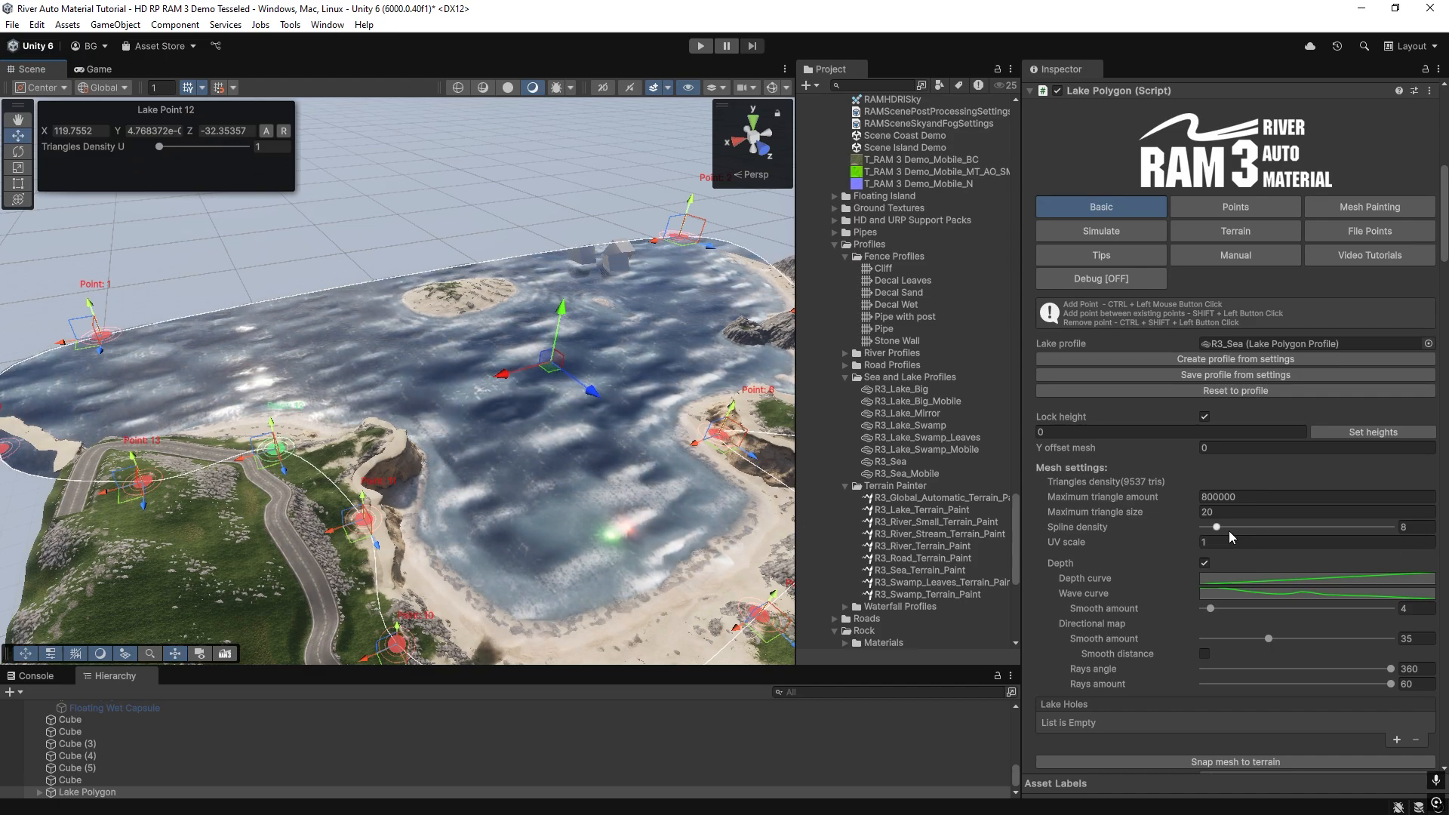
Lower the lake polygon's spline density to 1 and view the reshaped sea surface
{"action": "left_click", "coordinate": [1216, 527]}
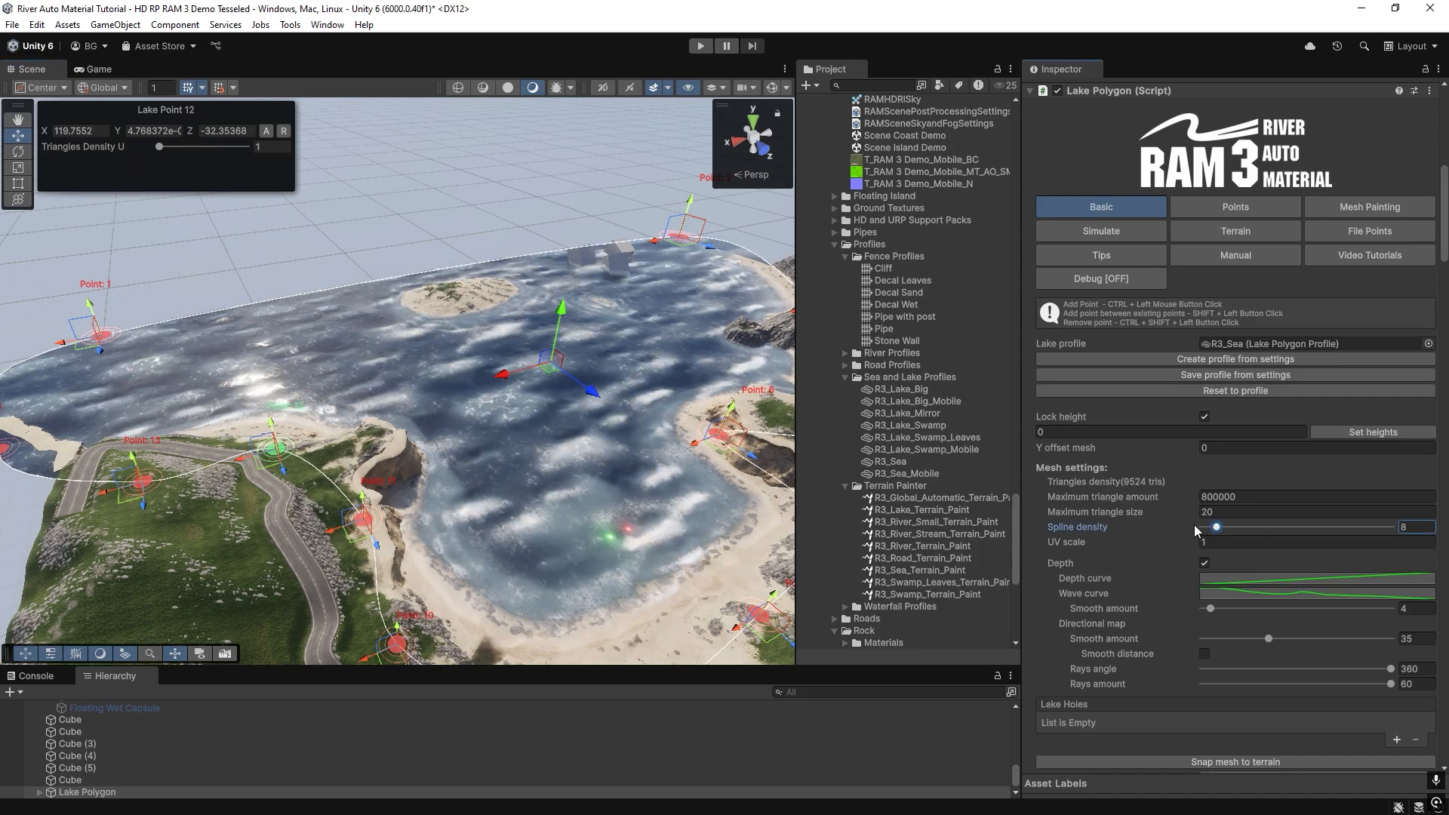
{"action": "left_click_drag", "start_coordinate": [1216, 528], "coordinate": [1195, 525]}
{"action": "right_click_drag", "start_coordinate": [556, 429], "coordinate": [749, 379]}
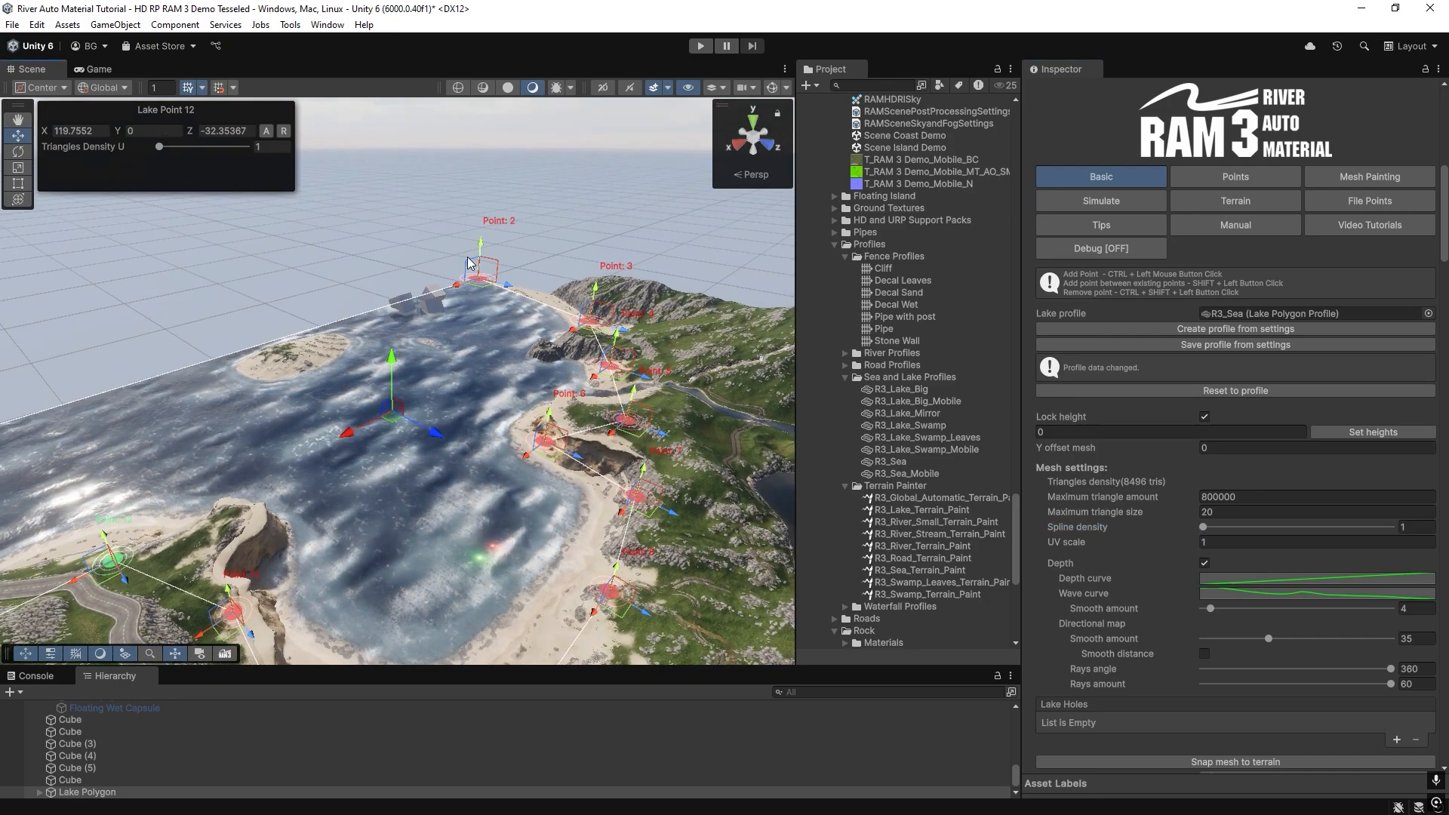
{"action": "right_click_drag", "start_coordinate": [468, 262], "coordinate": [272, 294]}
{"action": "right_click_drag", "start_coordinate": [305, 428], "coordinate": [398, 428]}
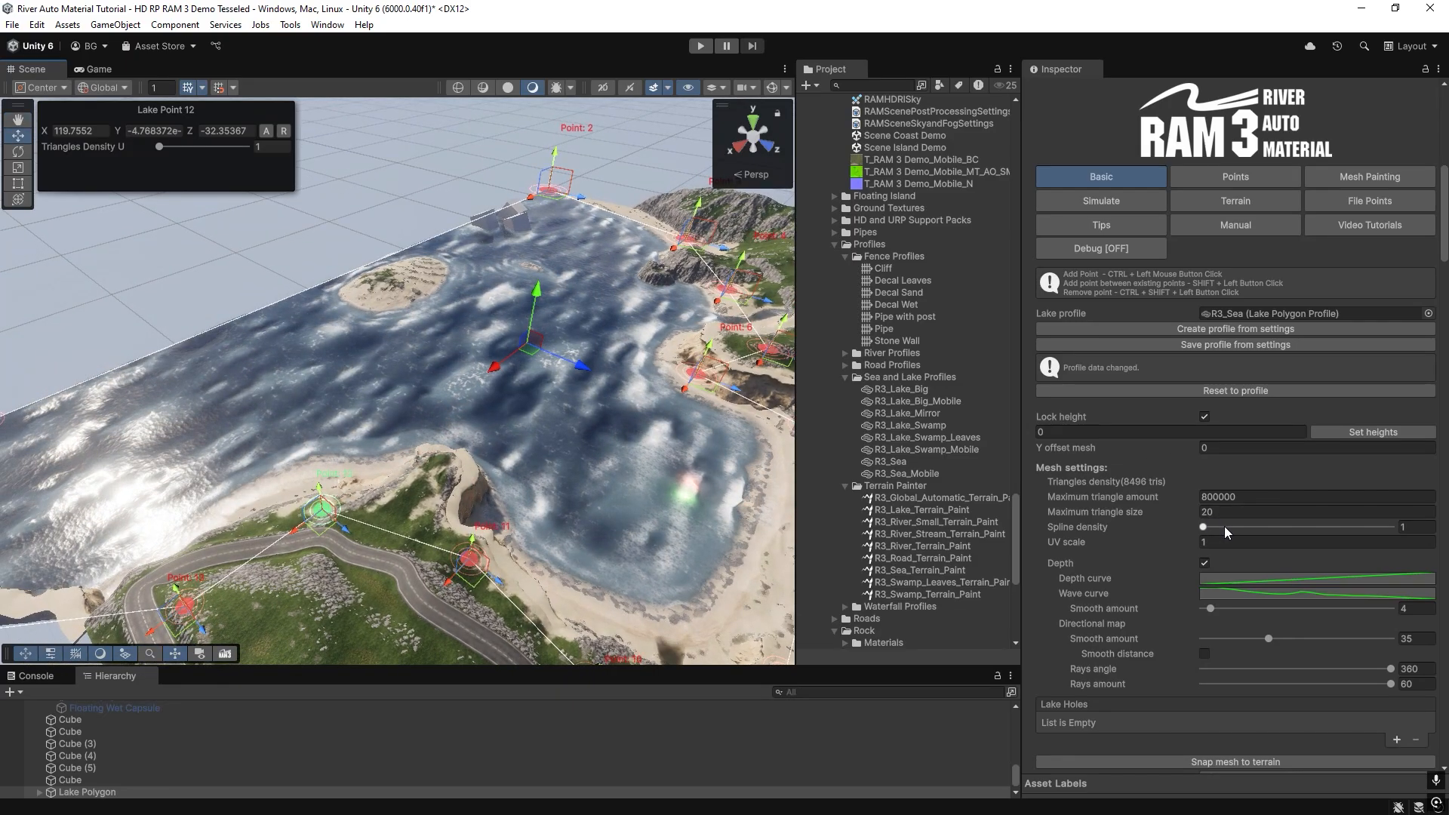
Set the spline density to 12 and examine the smoothed shoreline up close
{"action": "left_click", "coordinate": [1224, 527]}
{"action": "right_click_drag", "start_coordinate": [592, 408], "coordinate": [481, 335]}
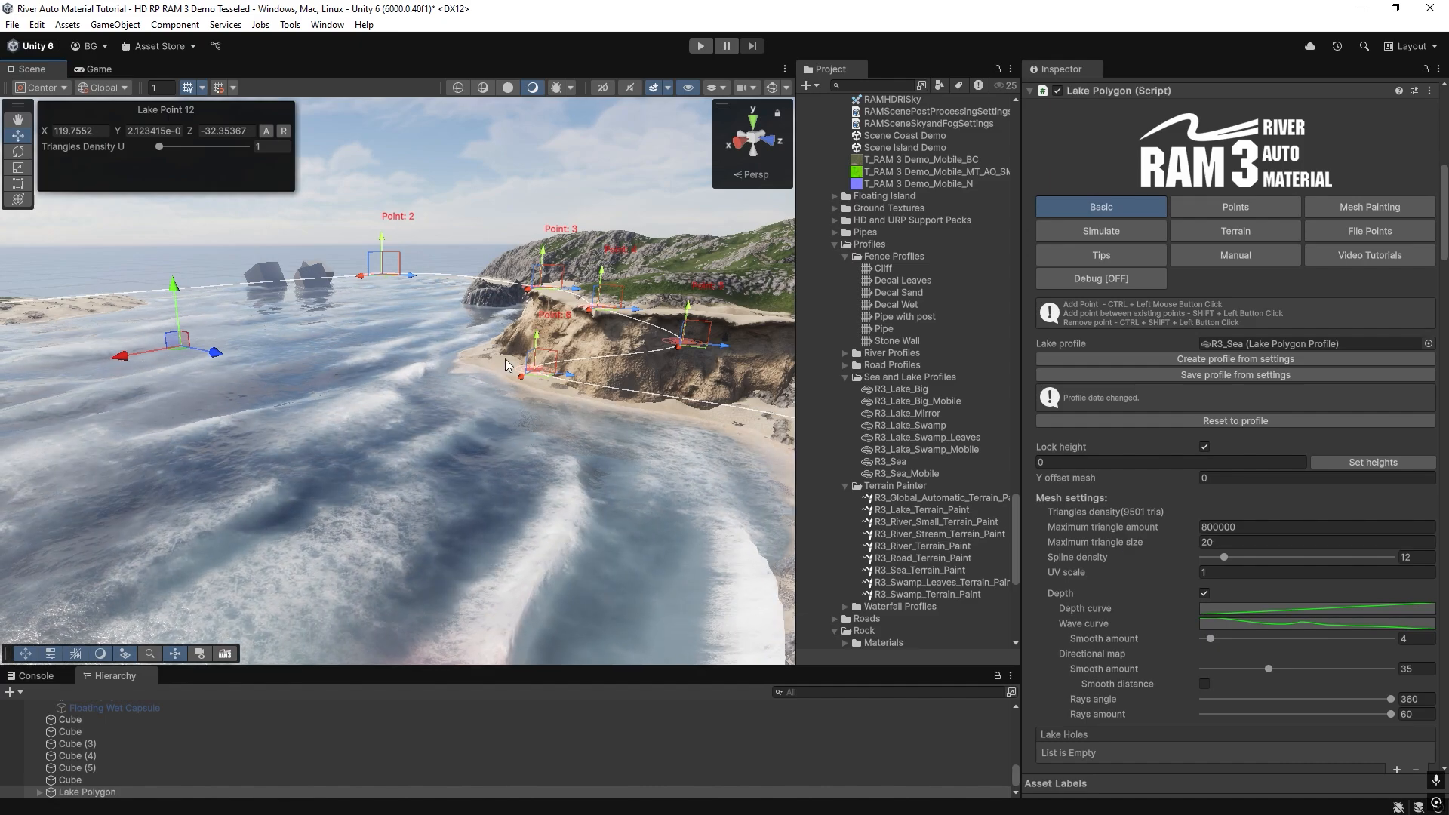
{"action": "right_click_drag", "start_coordinate": [568, 446], "coordinate": [568, 414]}
{"action": "key", "text": "w"}
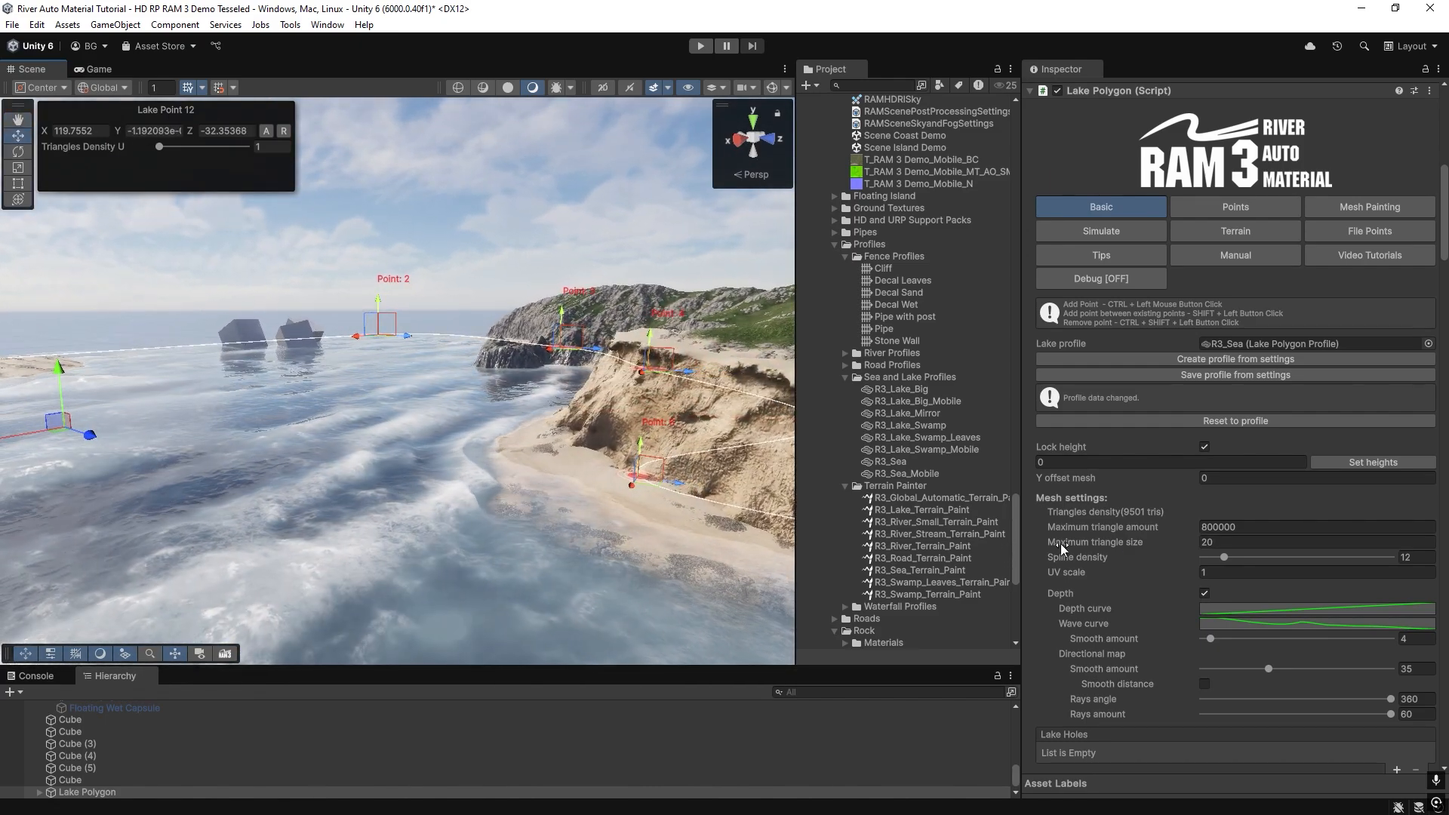
{"action": "right_click_drag", "start_coordinate": [342, 423], "coordinate": [372, 453]}
{"action": "key", "text": "w"}
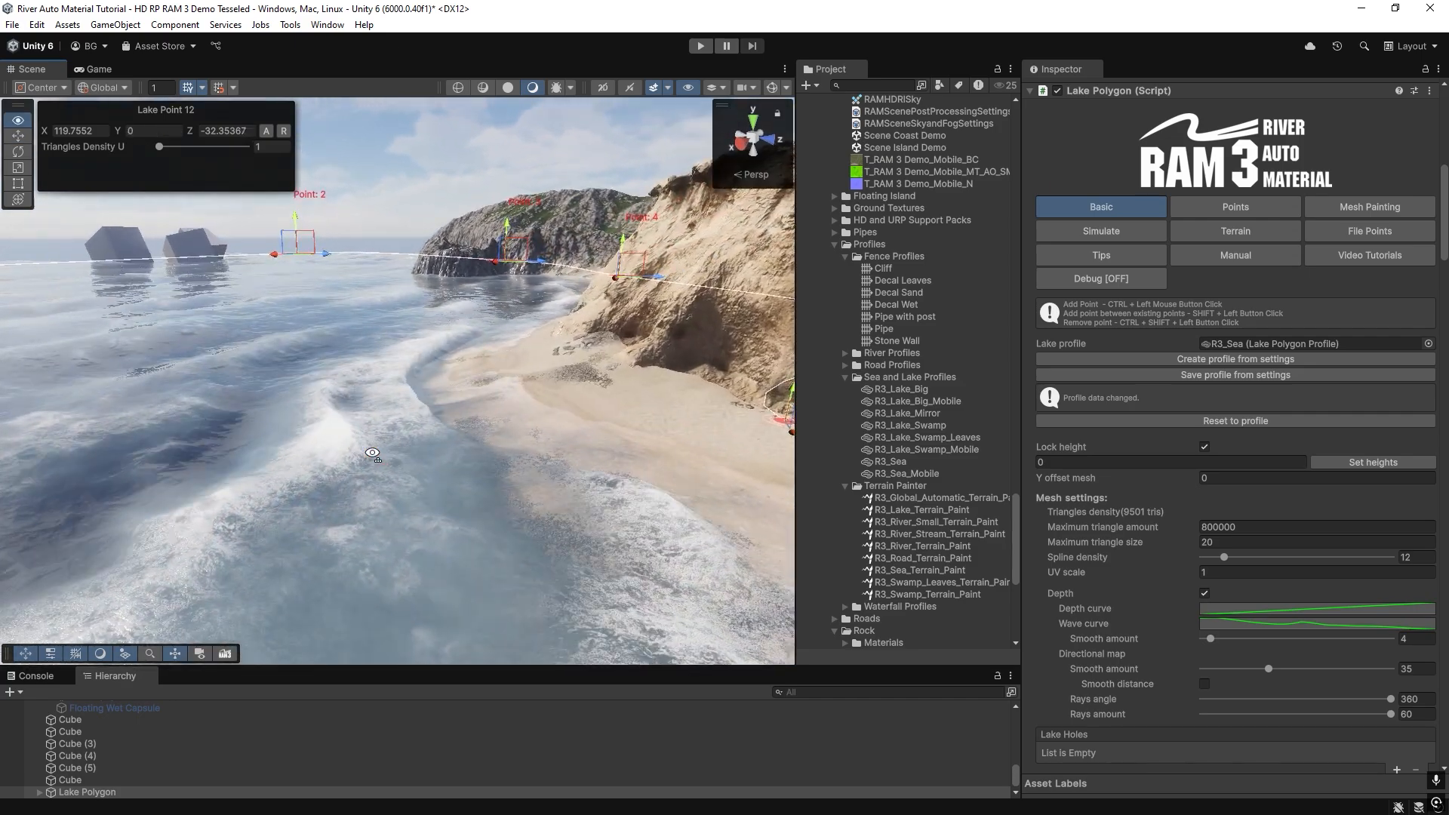
{"action": "right_click_drag", "start_coordinate": [420, 368], "coordinate": [449, 420]}
Set the maximum triangle size to 5 and view the denser water mesh
{"action": "left_click", "coordinate": [1218, 542]}
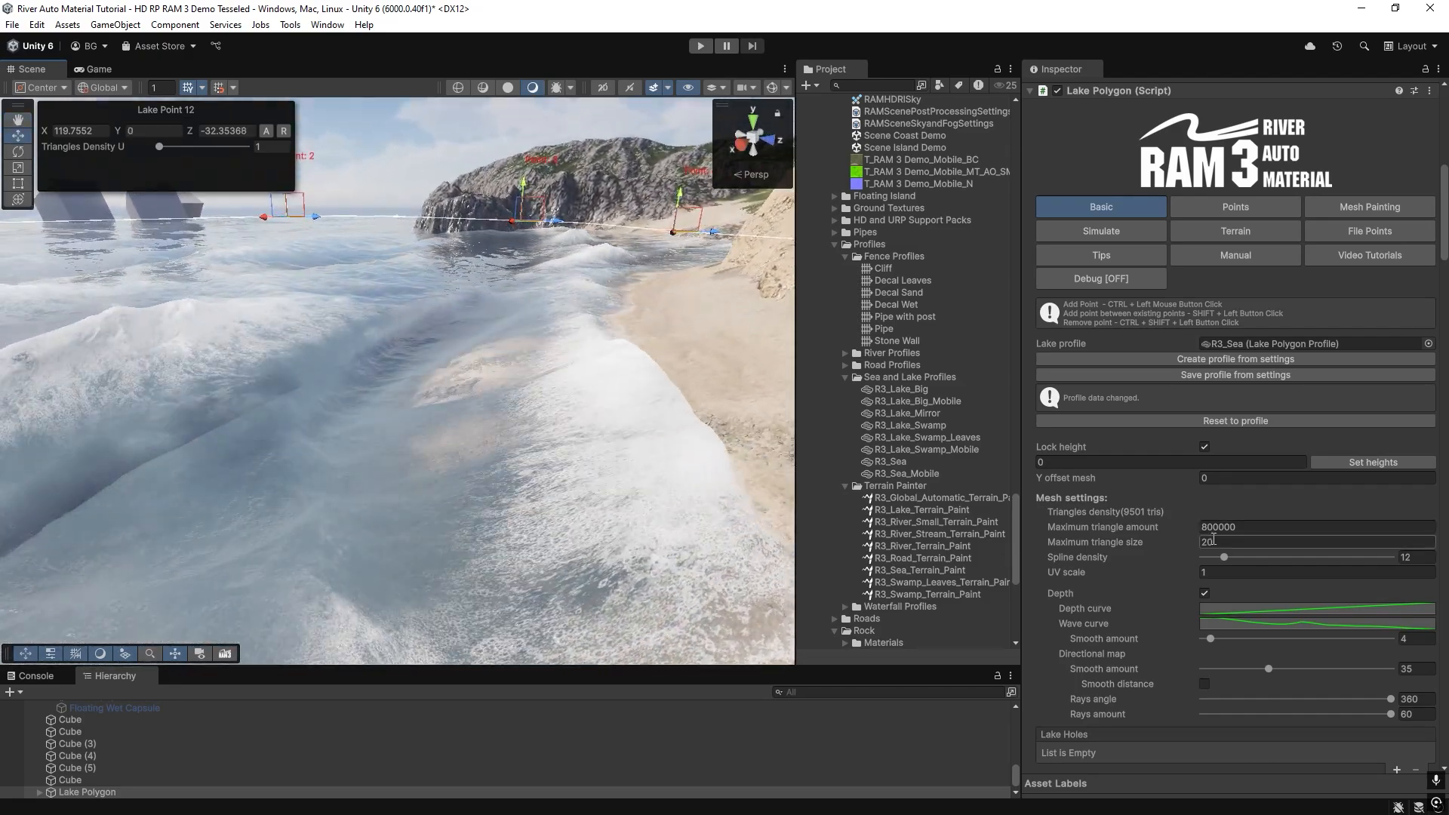
{"action": "left_click_drag", "start_coordinate": [1216, 542], "coordinate": [1186, 542]}
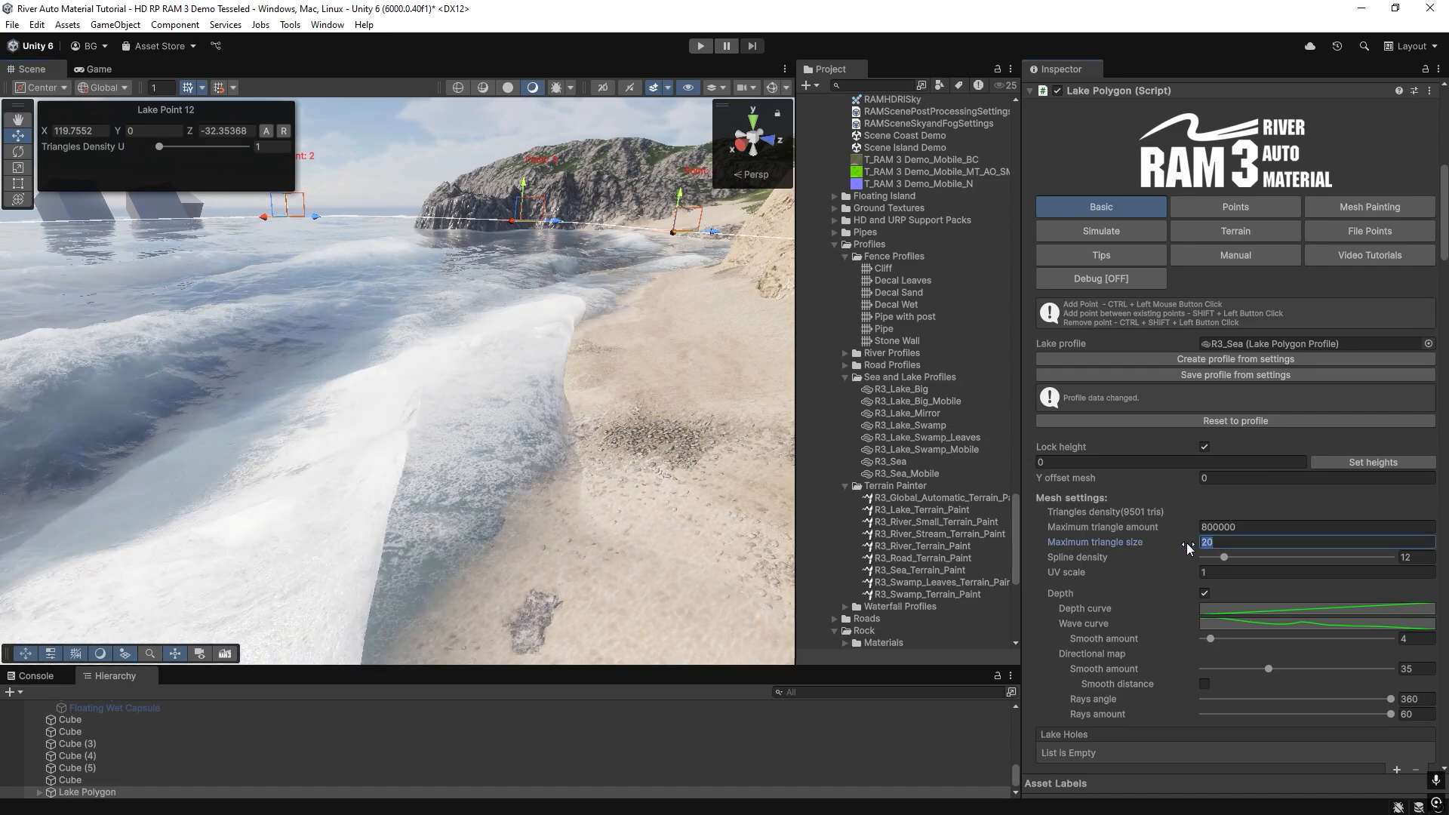
{"action": "type", "text": "5"}
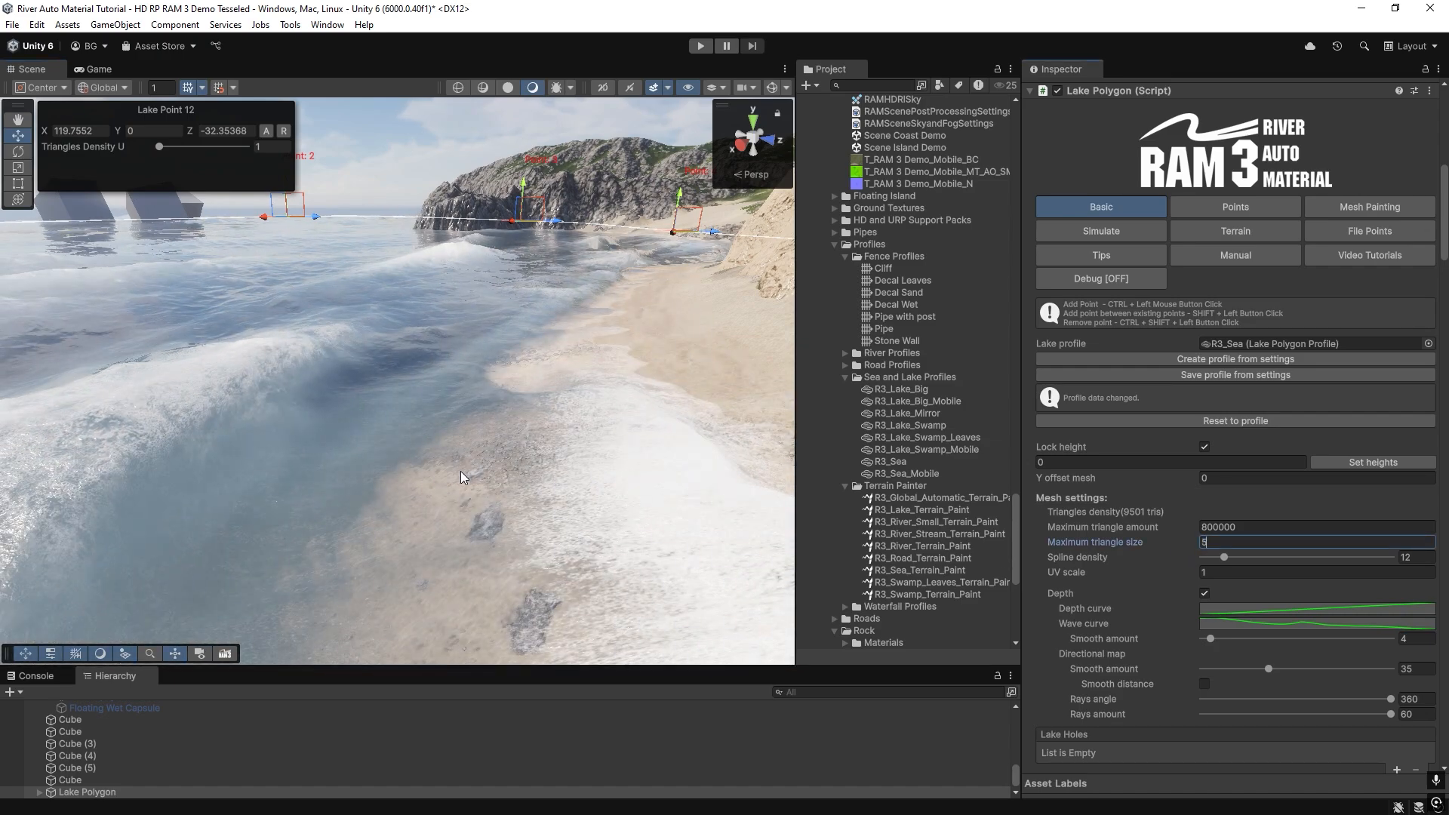
{"action": "left_click", "coordinate": [1168, 535]}
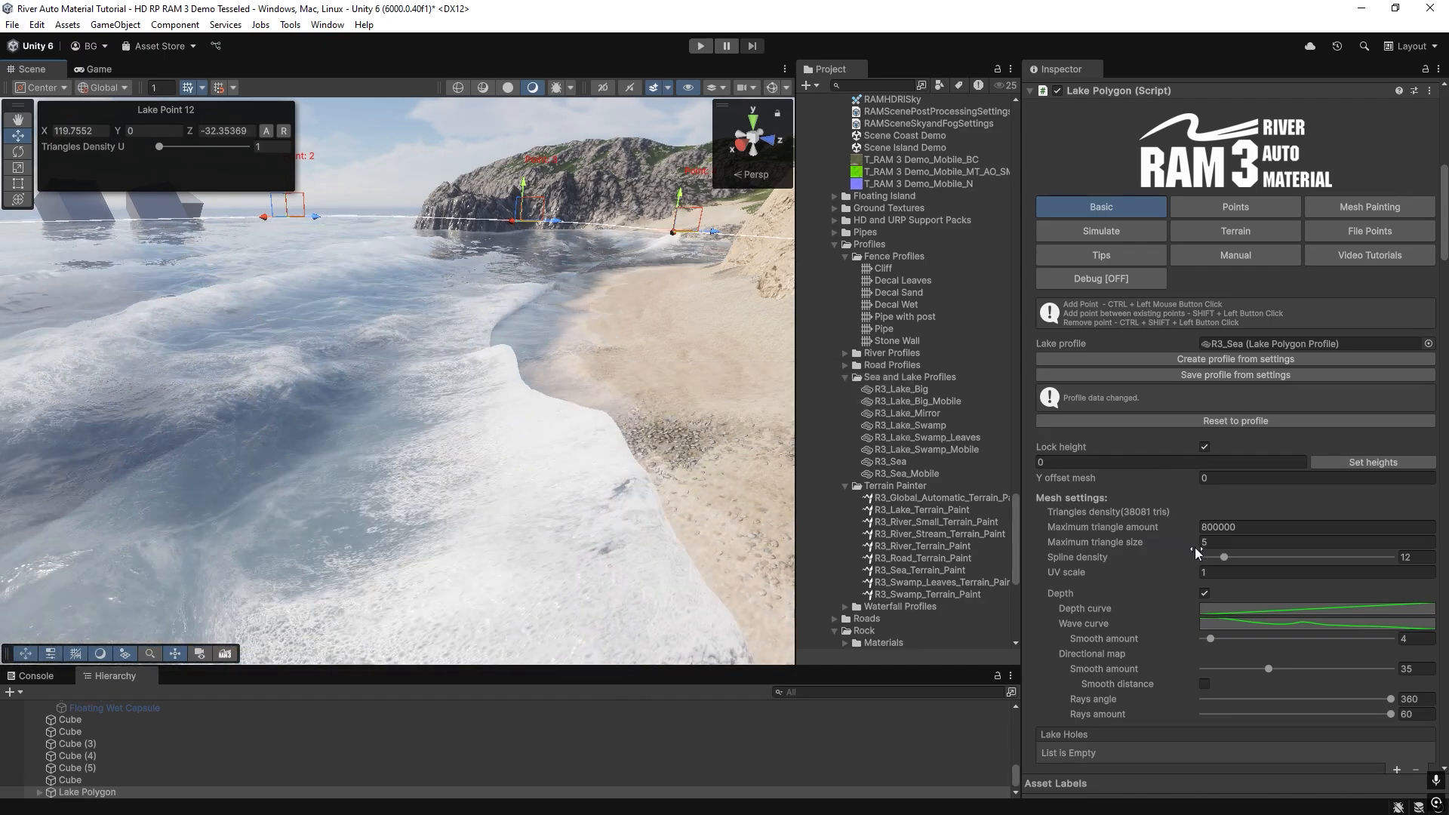
{"action": "right_click_drag", "start_coordinate": [463, 402], "coordinate": [568, 401]}
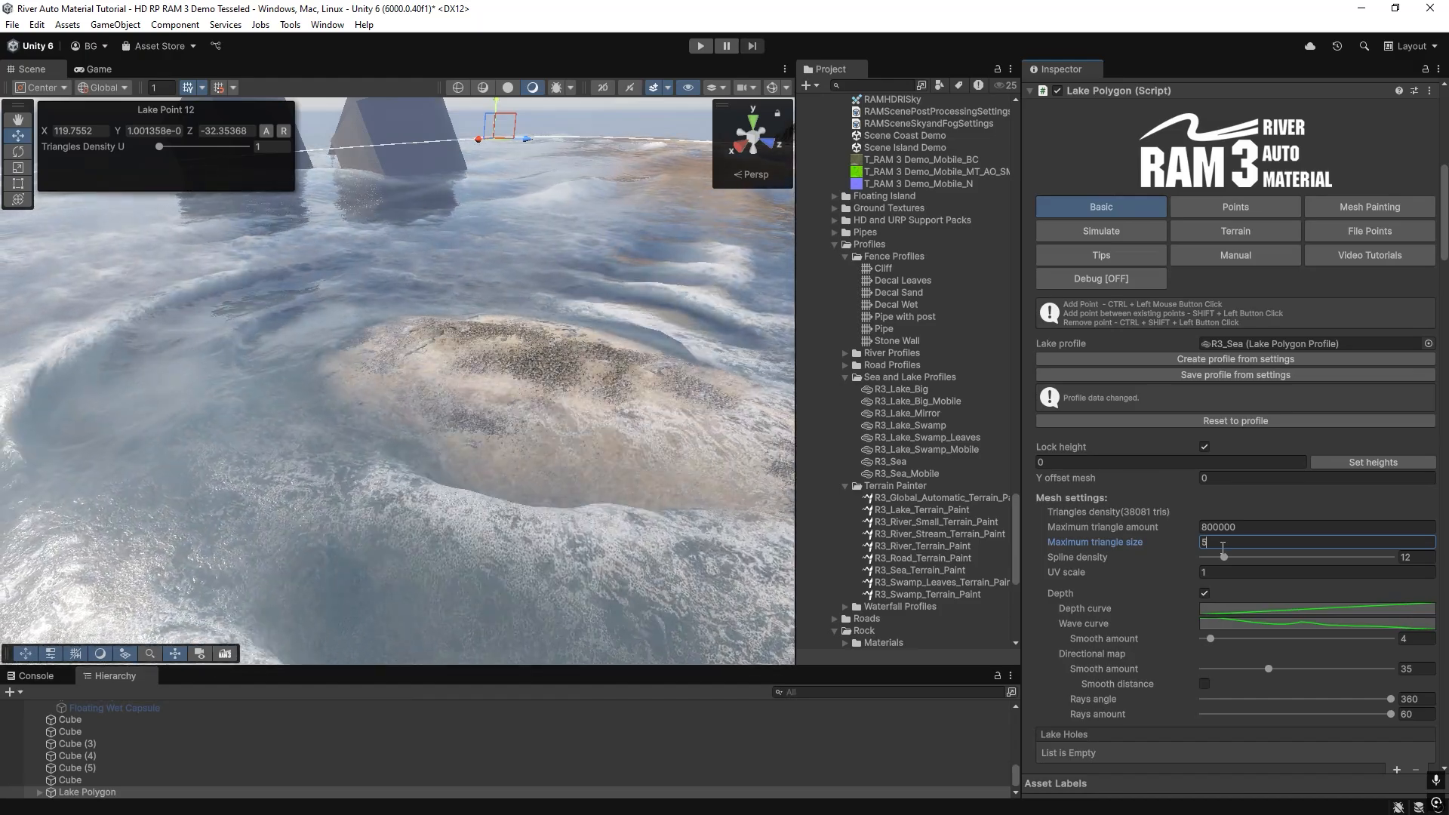
Set the maximum triangle size to 500 and view the coarser water surface
{"action": "type", "text": "0"}
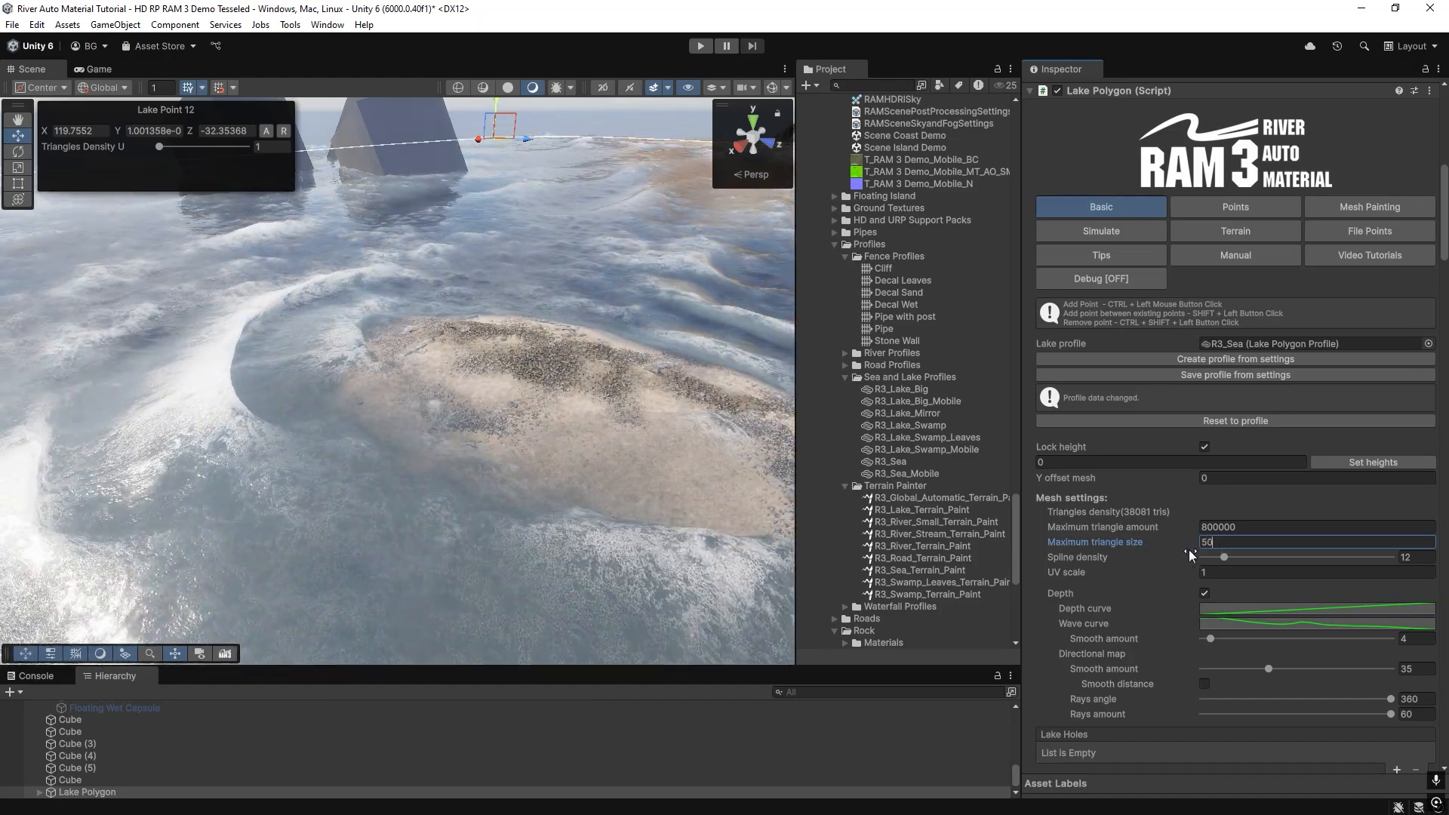
{"action": "right_click_drag", "start_coordinate": [296, 407], "coordinate": [293, 406]}
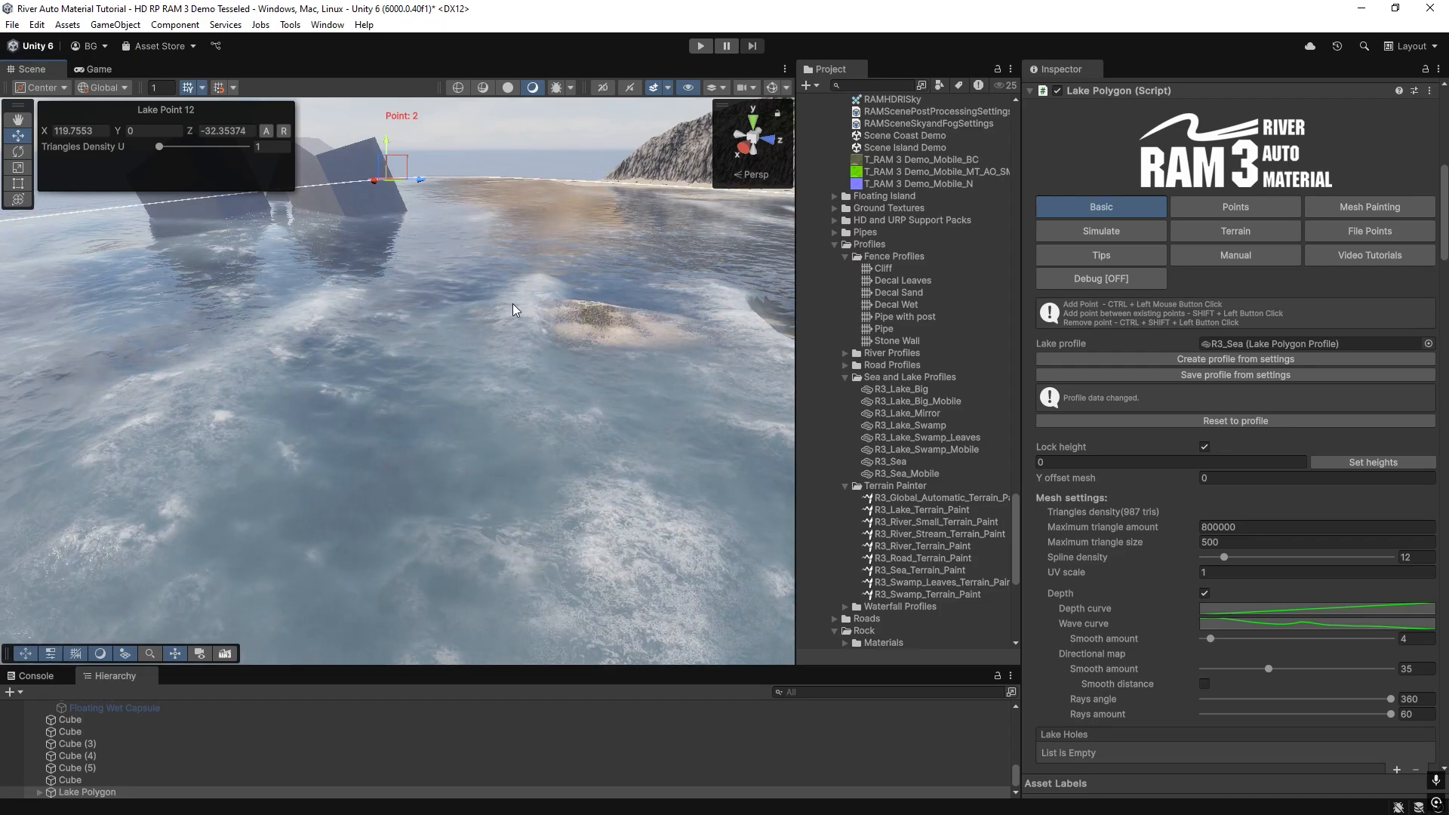
{"action": "right_click_drag", "start_coordinate": [568, 371], "coordinate": [1336, 296]}
{"action": "key", "text": "s"}
Set the maximum triangle size to 3 and inspect the sea around the island
{"action": "left_click", "coordinate": [1194, 542]}
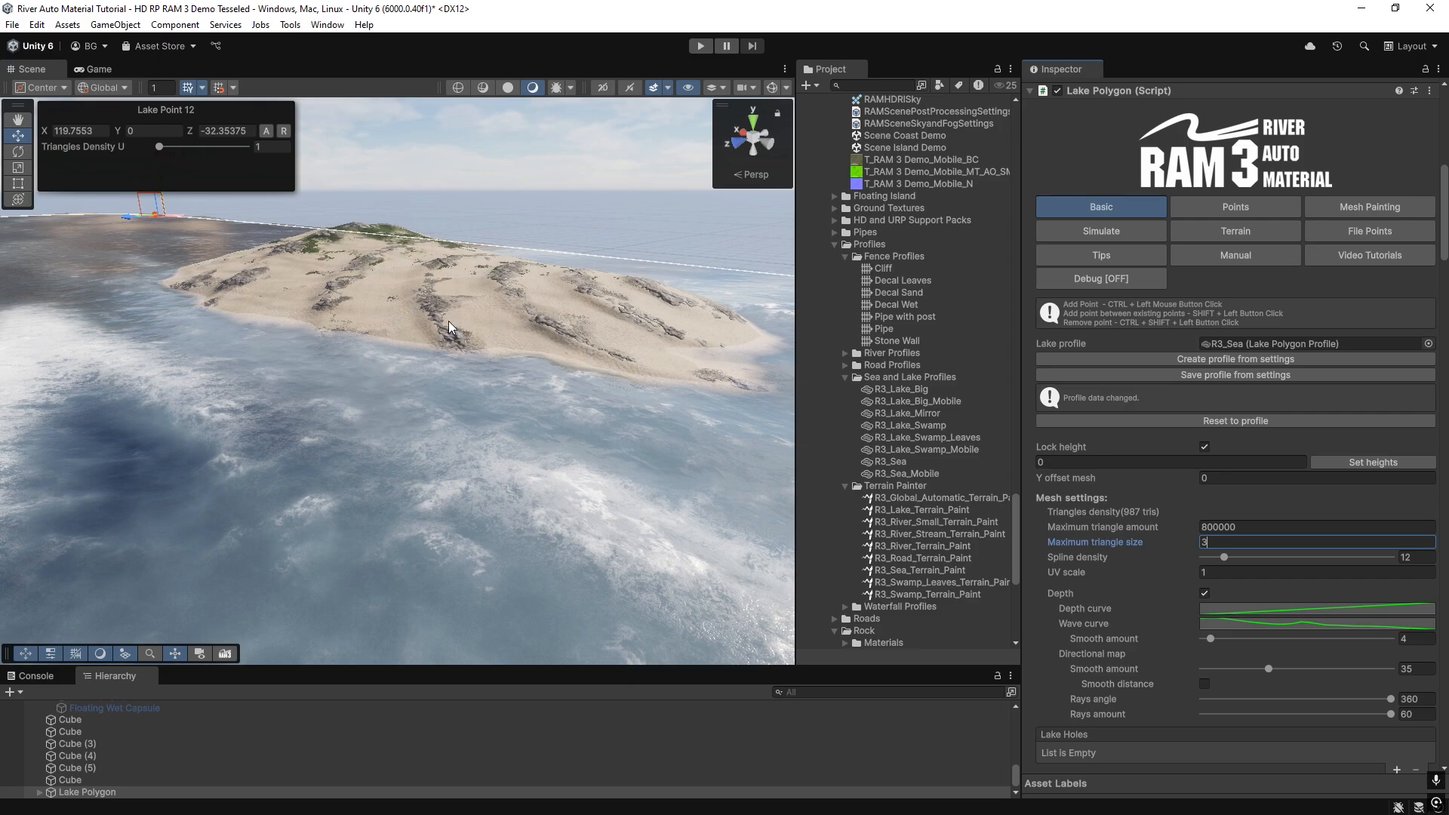
{"action": "right_click_drag", "start_coordinate": [500, 335], "coordinate": [275, 456]}
{"action": "right_click_drag", "start_coordinate": [343, 311], "coordinate": [400, 425]}
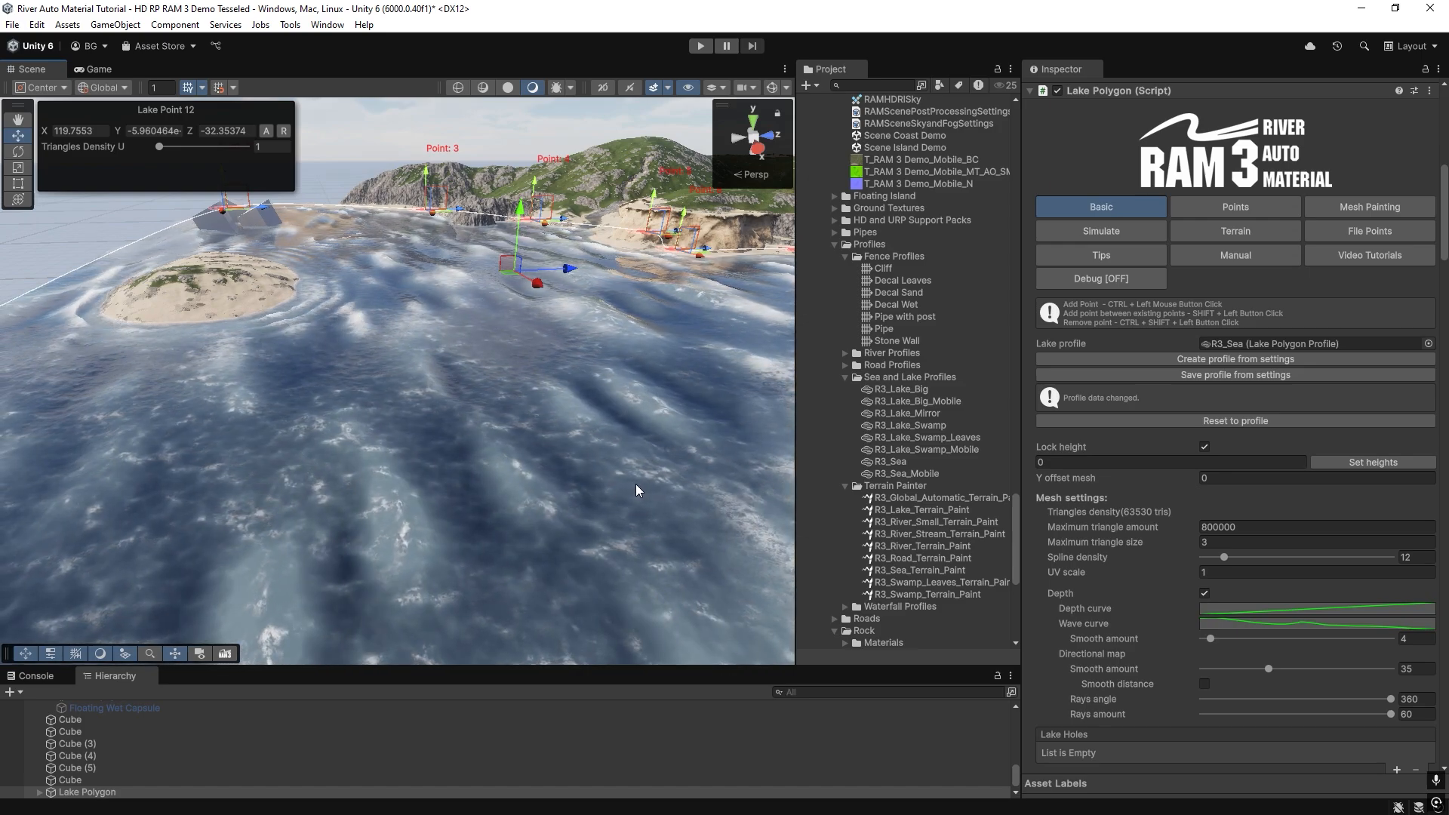
Set the maximum triangle size to 10 and view the shoreline waves
{"action": "right_click_drag", "start_coordinate": [514, 358], "coordinate": [553, 364]}
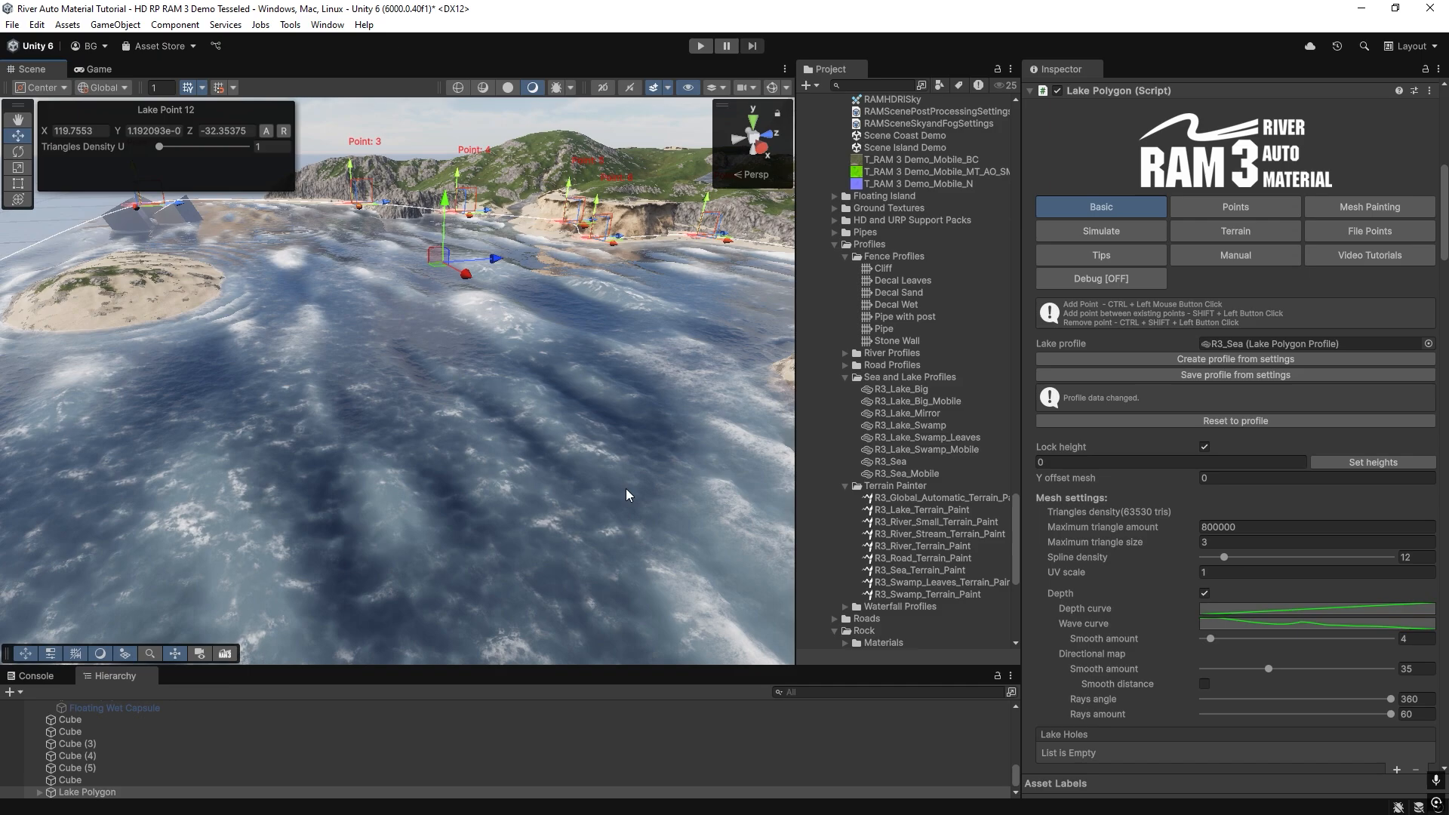
{"action": "right_click_drag", "start_coordinate": [548, 431], "coordinate": [591, 362]}
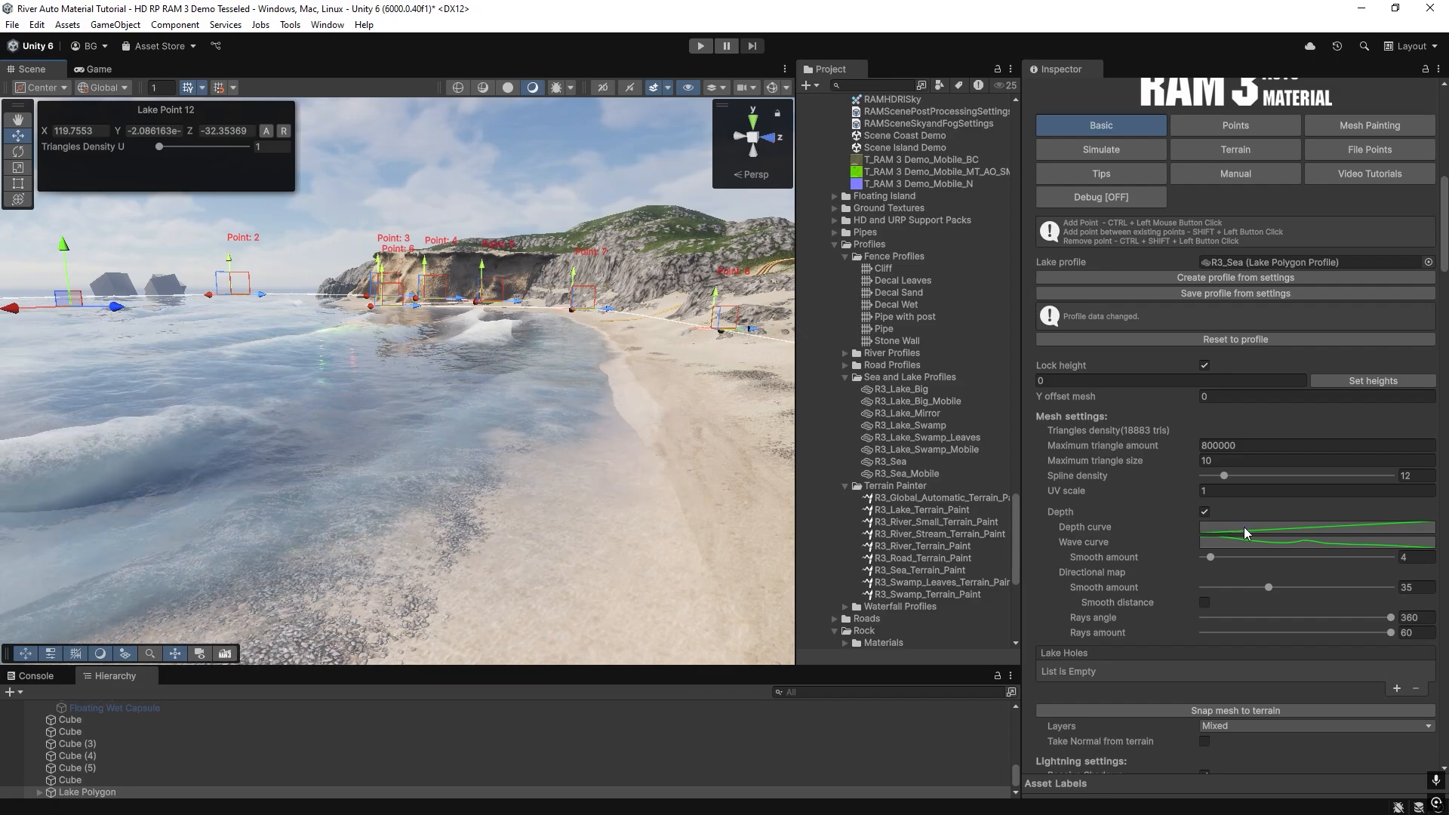
Open the depth and wave curves and compare them with the waves along the beach
{"action": "left_click", "coordinate": [1243, 527]}
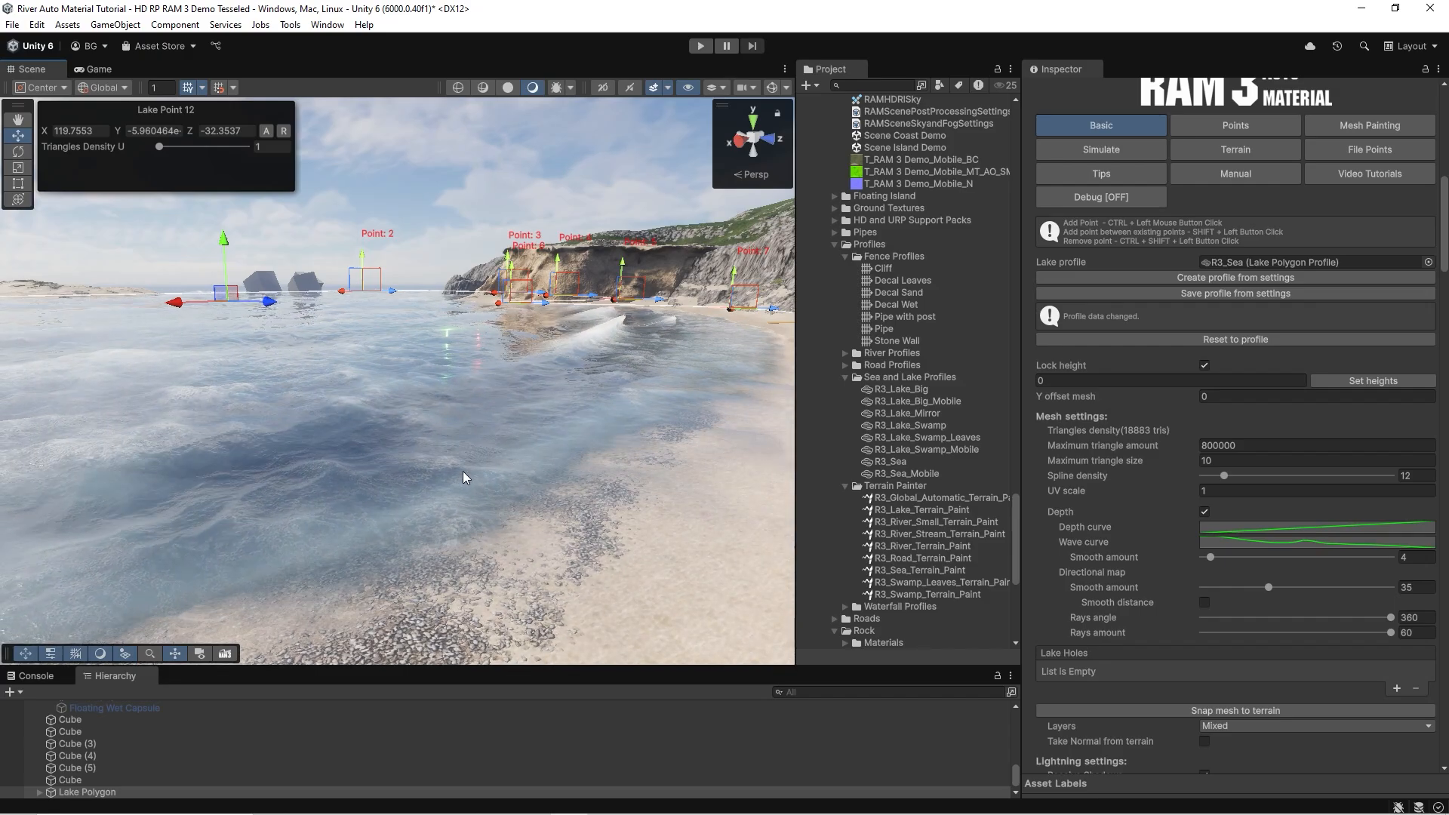
{"action": "right_click_drag", "start_coordinate": [463, 477], "coordinate": [586, 513]}
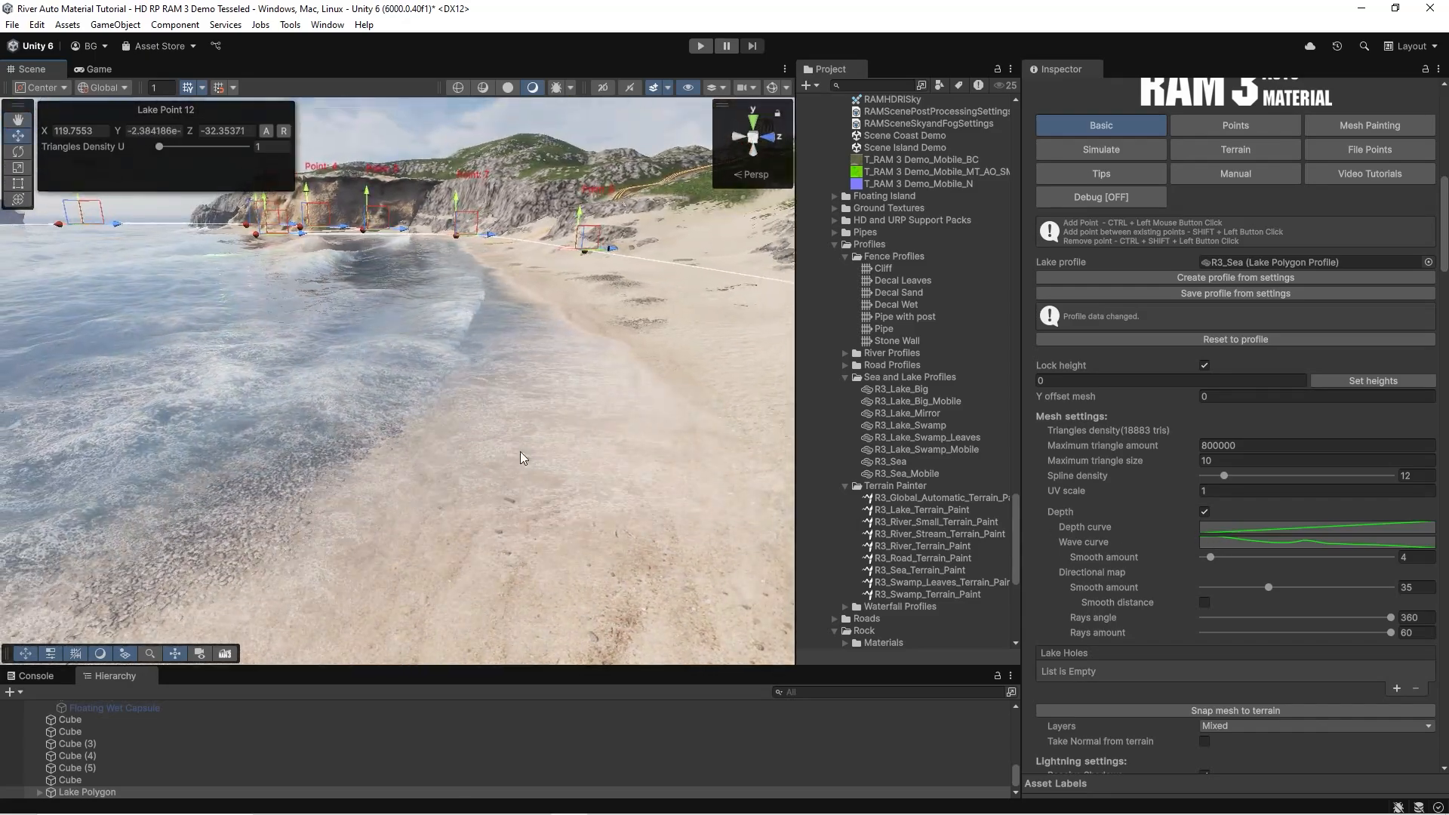
{"action": "right_click_drag", "start_coordinate": [474, 456], "coordinate": [461, 453]}
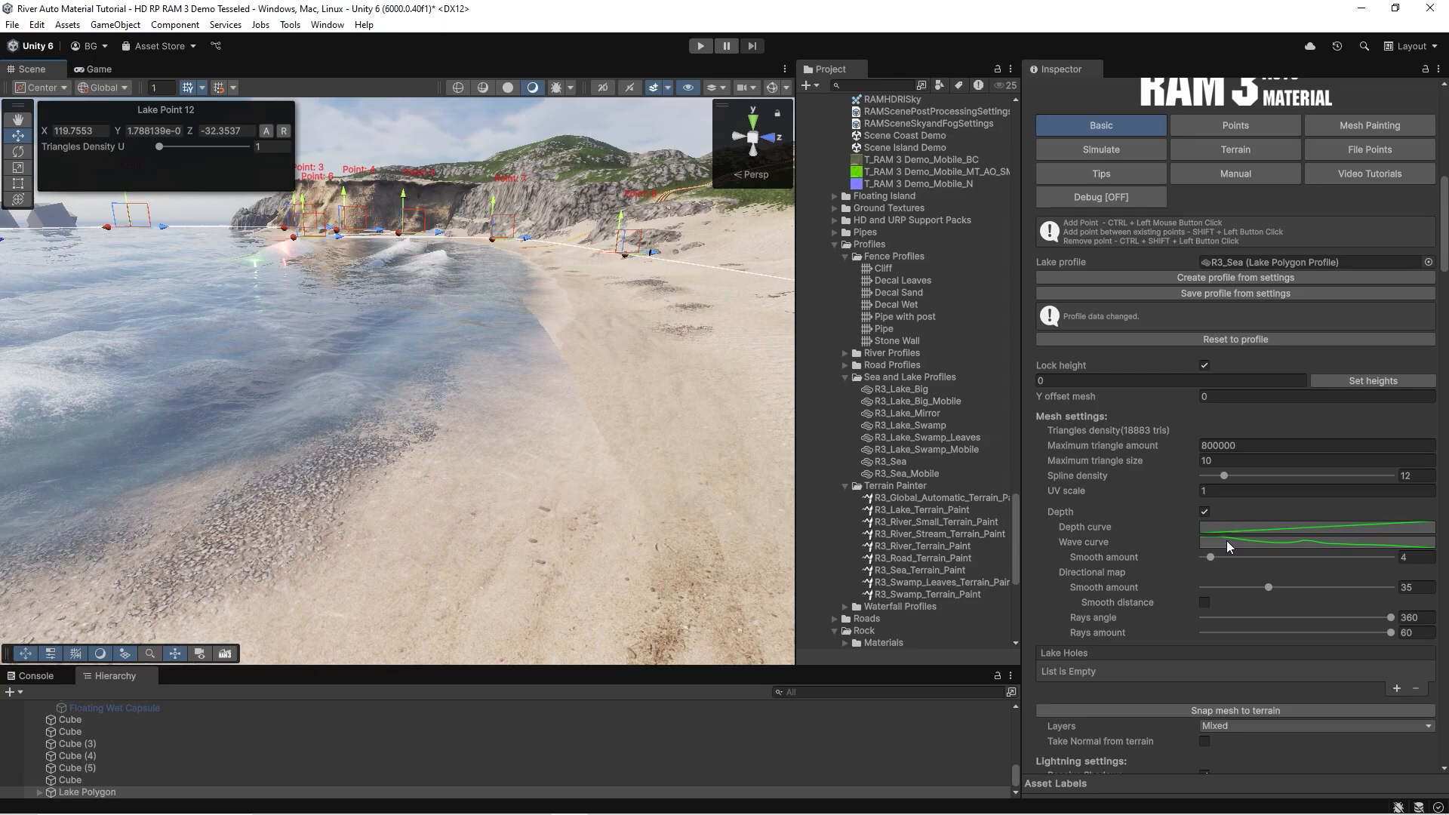
{"action": "left_click", "coordinate": [1227, 542]}
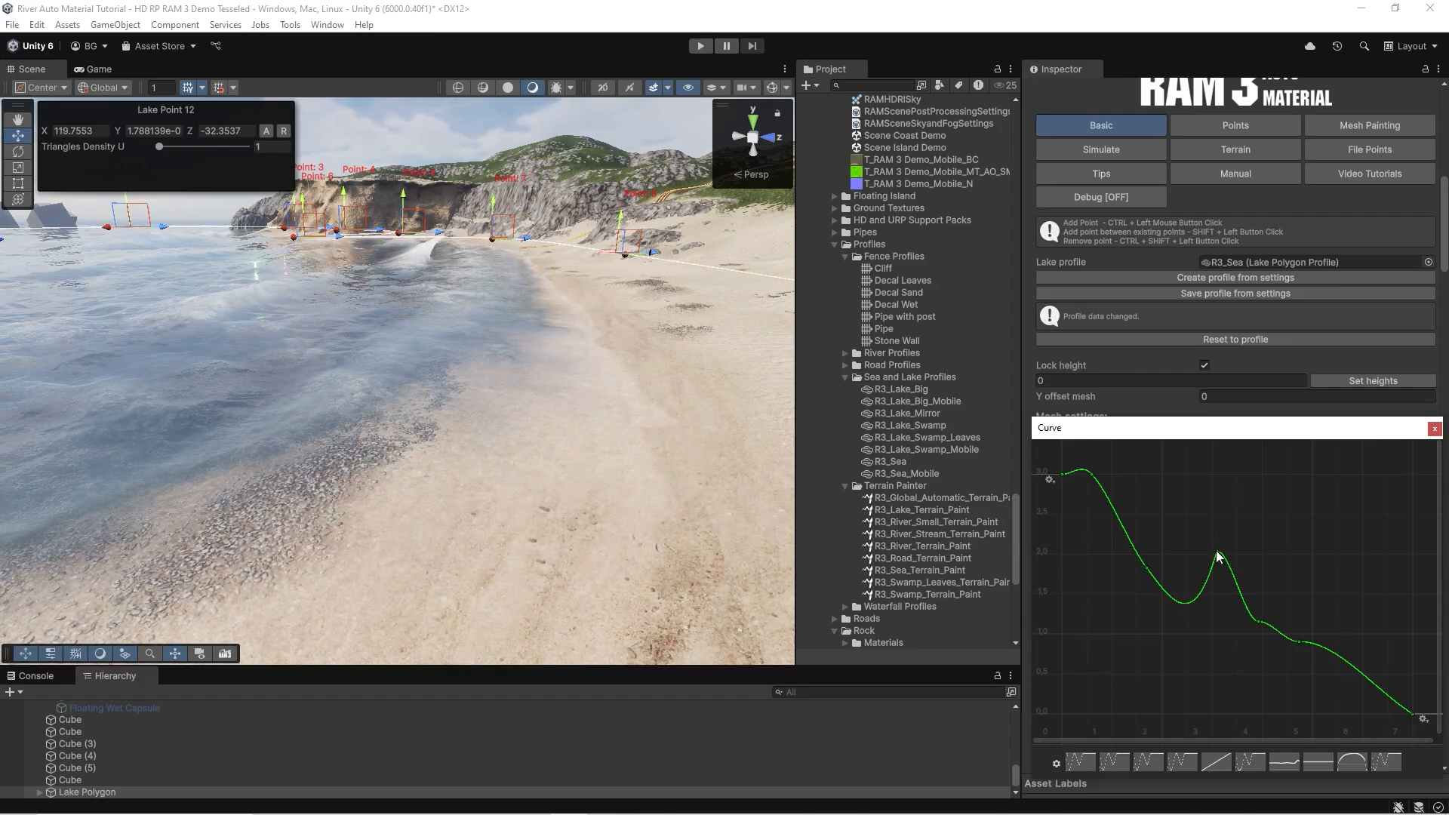
{"action": "right_click_drag", "start_coordinate": [441, 446], "coordinate": [367, 403]}
{"action": "right_click_drag", "start_coordinate": [341, 353], "coordinate": [490, 454]}
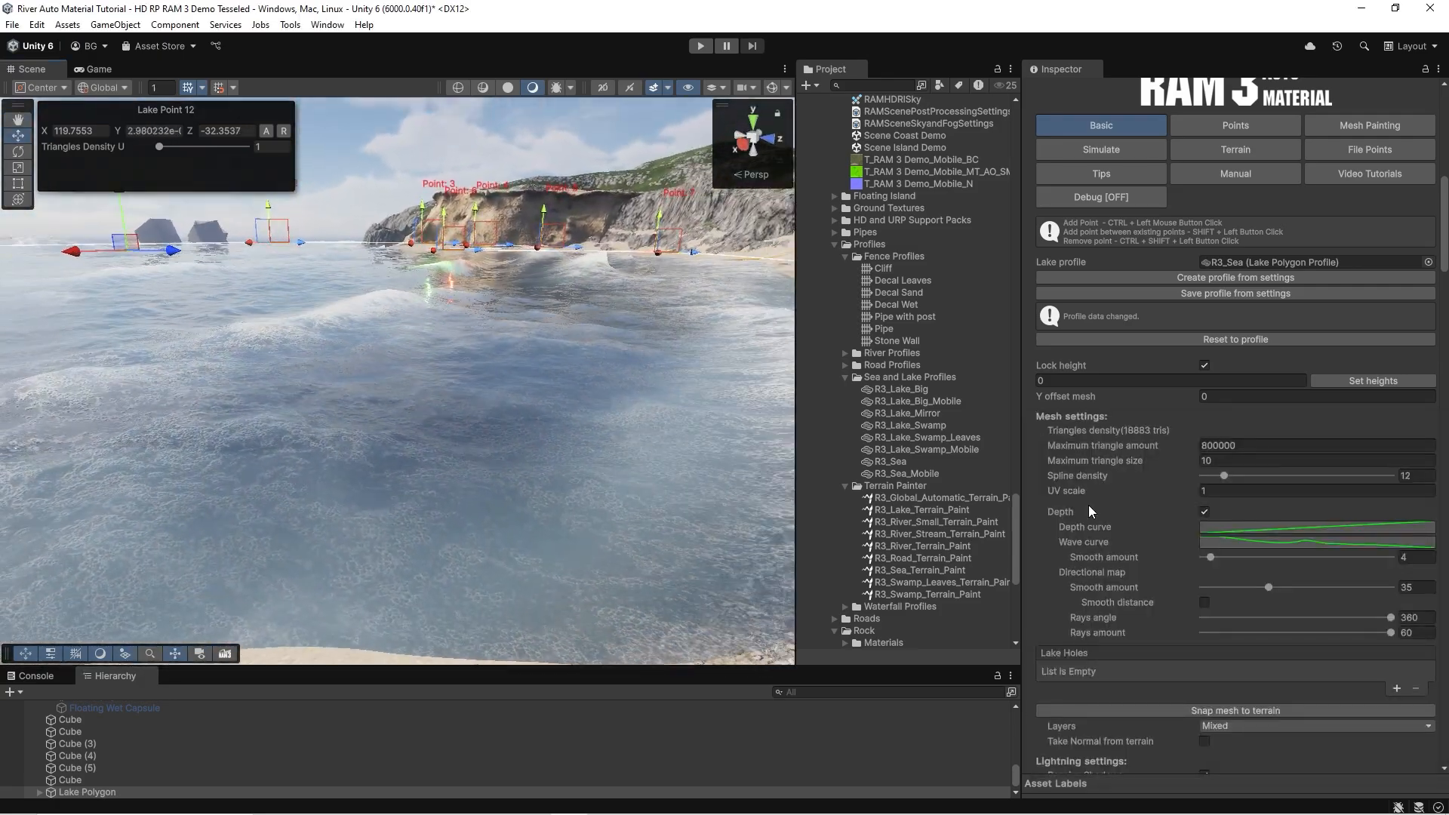
{"action": "left_click", "coordinate": [1247, 541]}
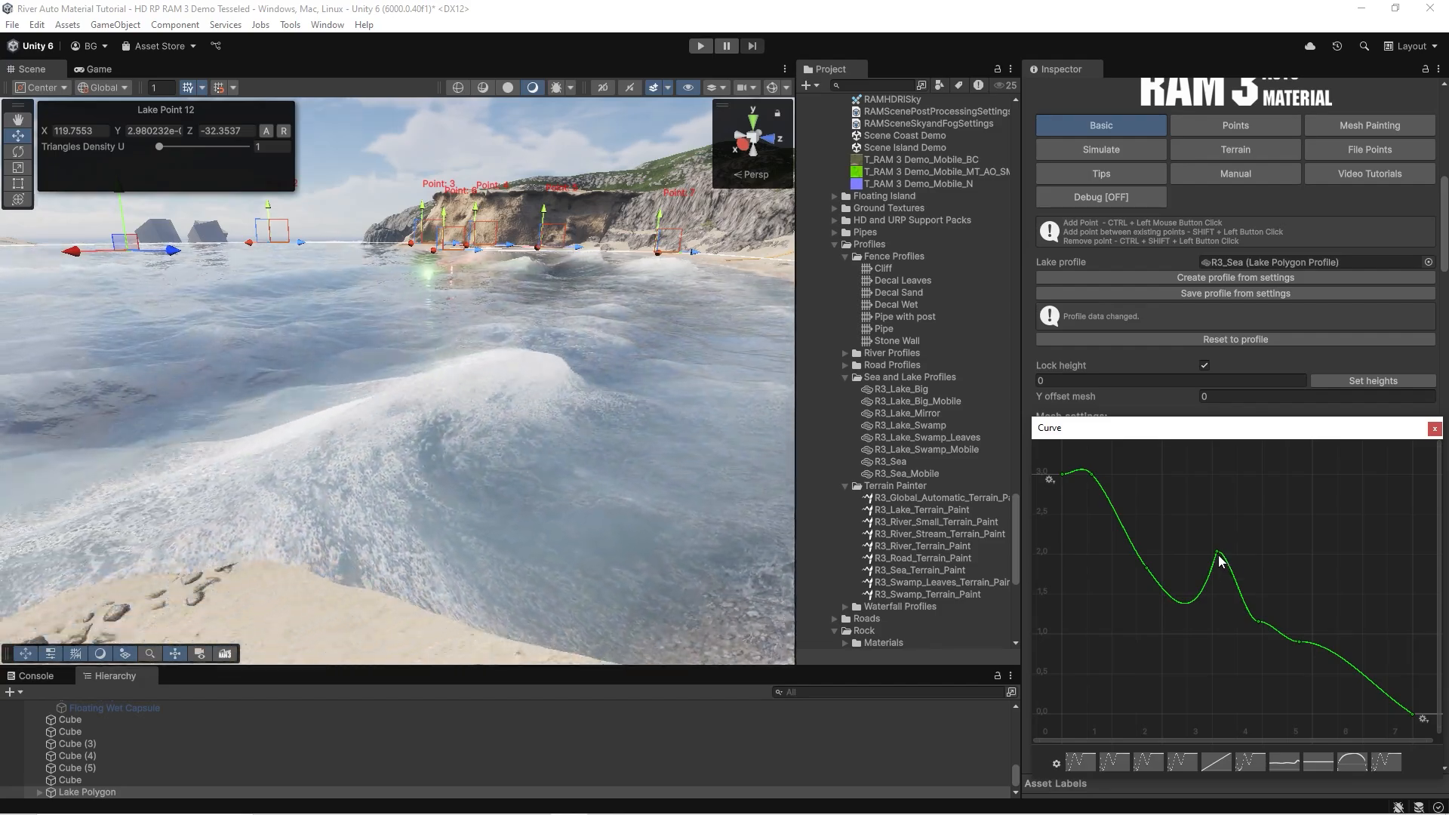
{"action": "right_click_drag", "start_coordinate": [524, 446], "coordinate": [591, 436]}
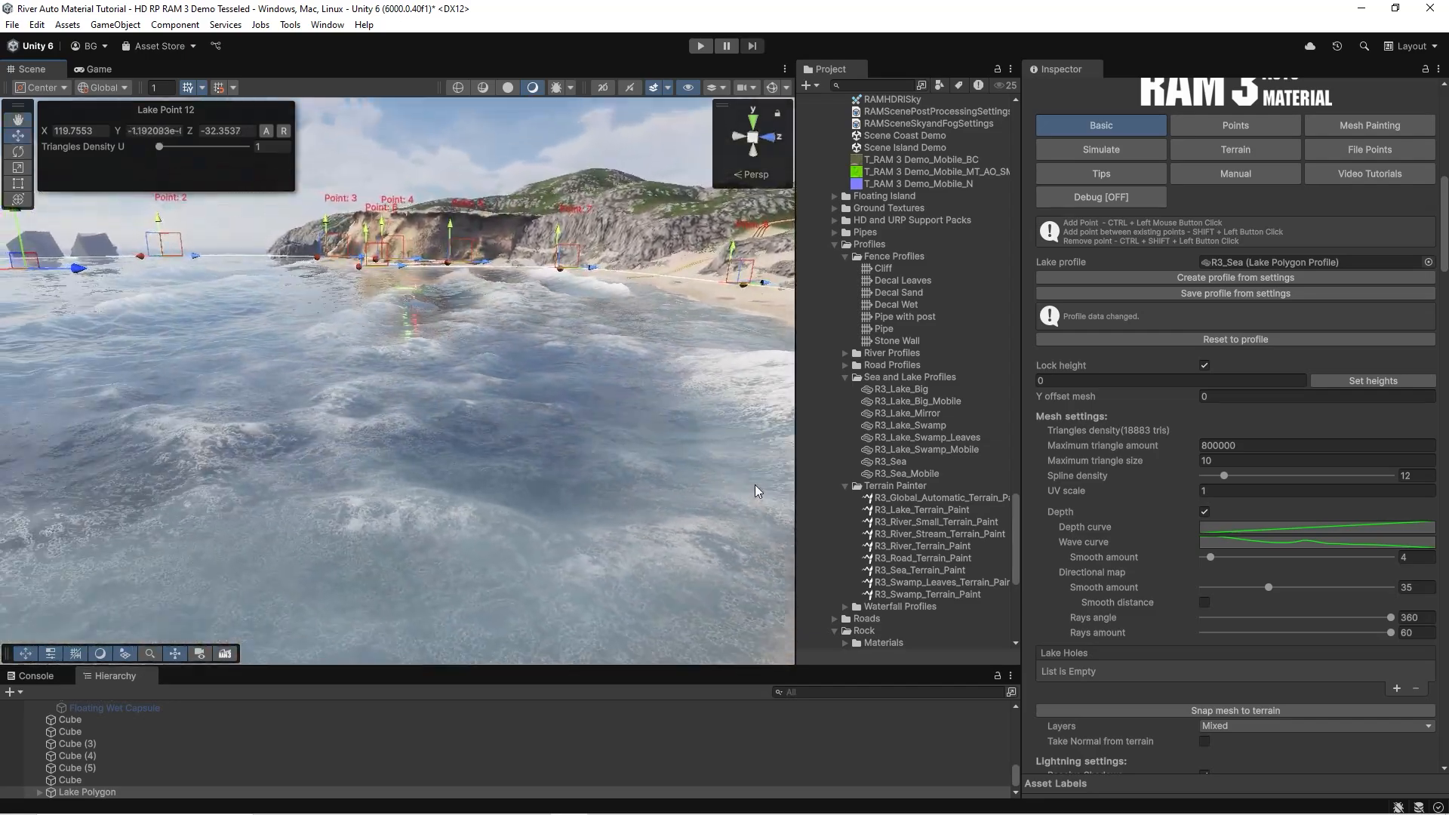
{"action": "left_click", "coordinate": [1230, 542]}
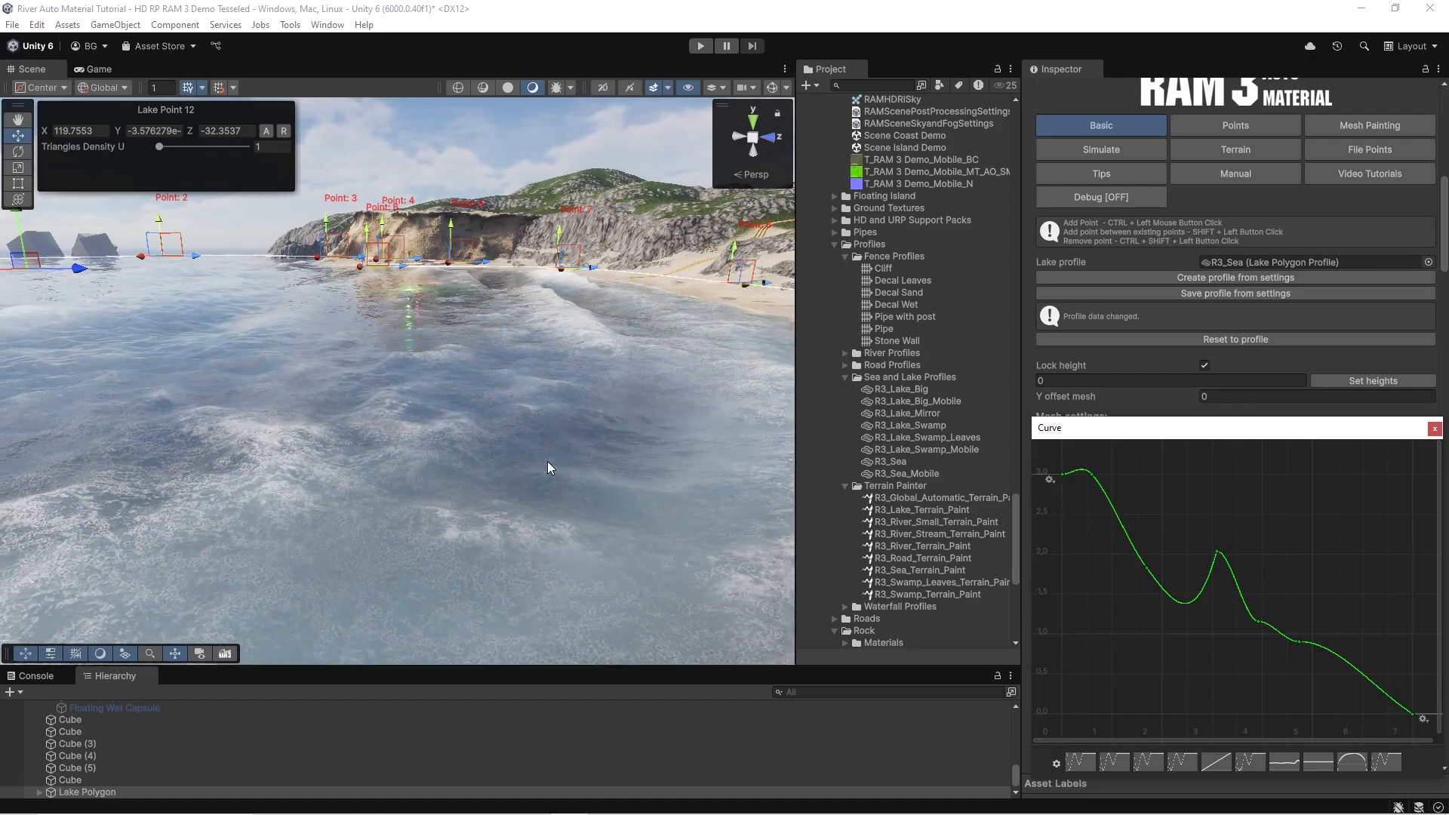
{"action": "right_click_drag", "start_coordinate": [442, 459], "coordinate": [439, 456]}
Edit the wave curve's last key, setting its value to 9
{"action": "left_click", "coordinate": [1348, 560]}
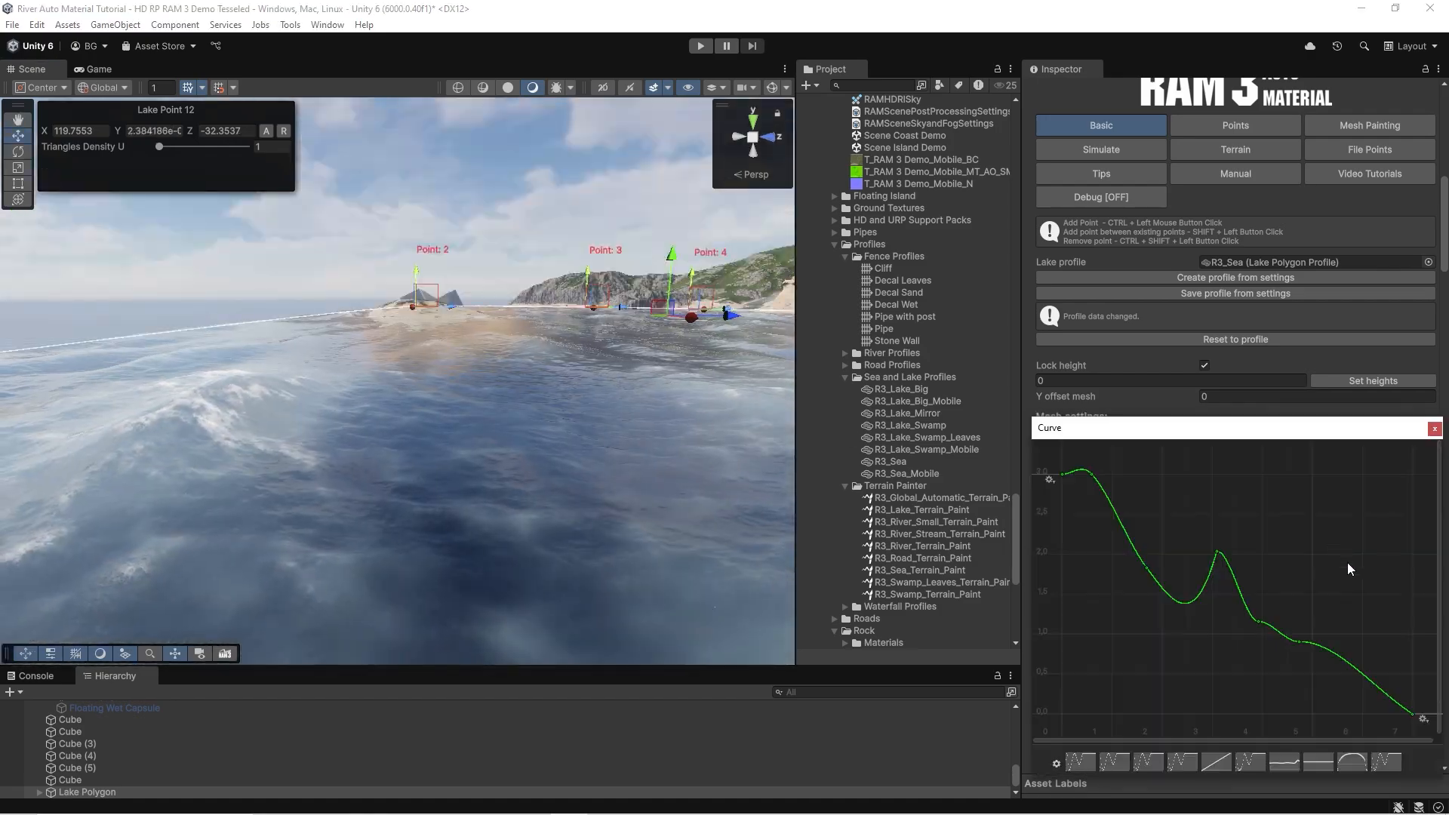
{"action": "right_click", "coordinate": [1412, 713]}
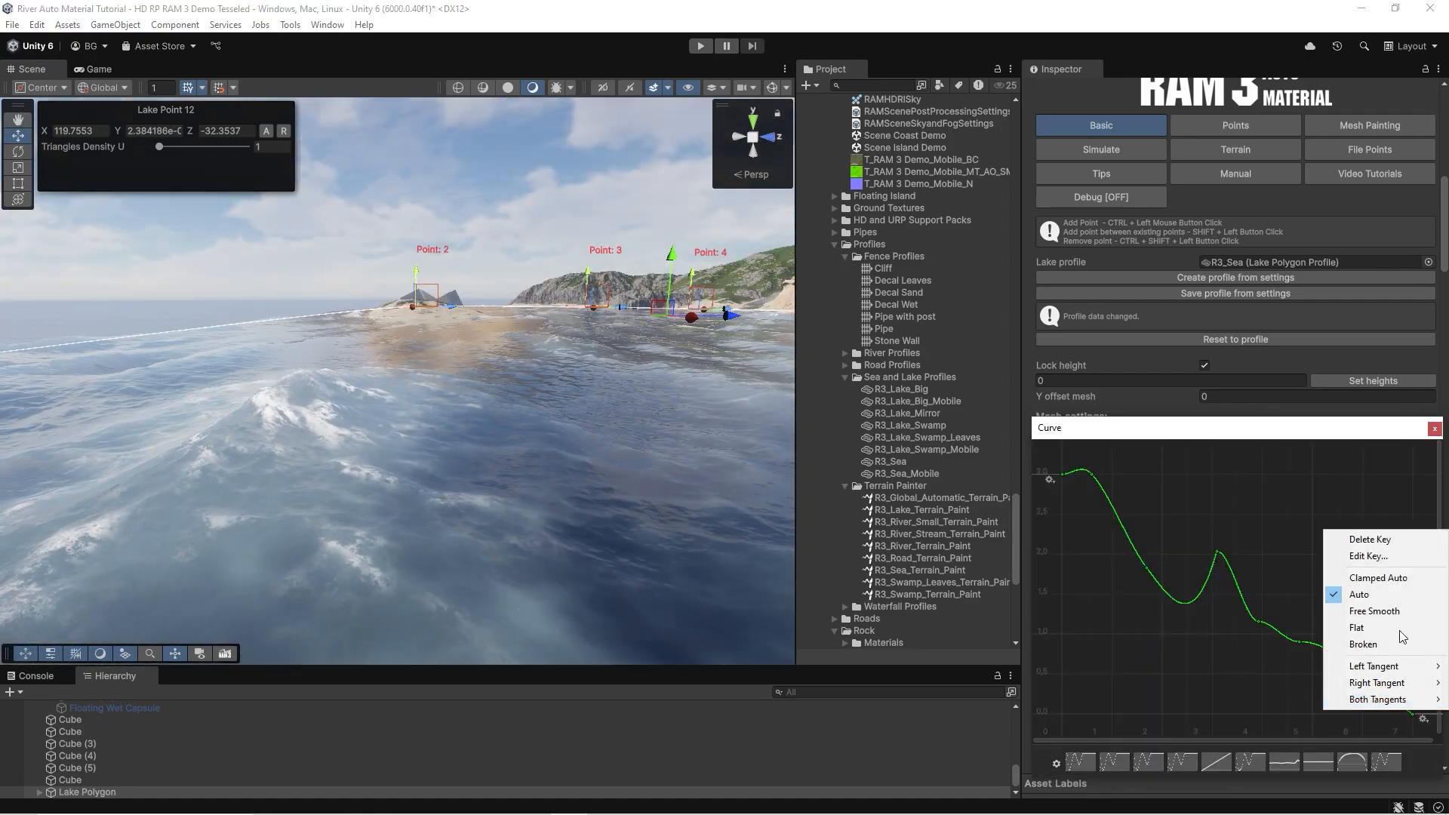
{"action": "left_click", "coordinate": [1382, 560]}
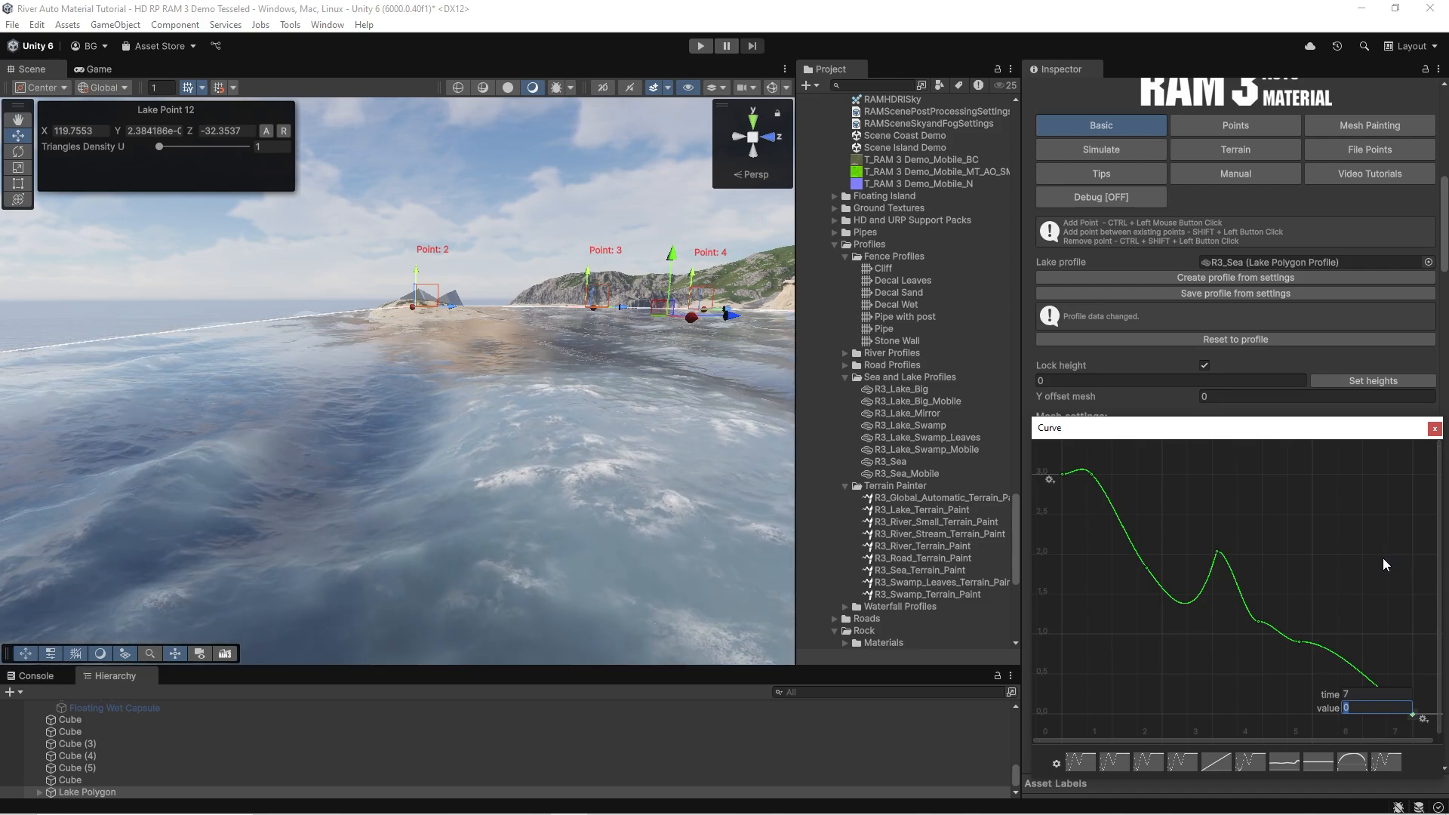
{"action": "type", "text": "9"}
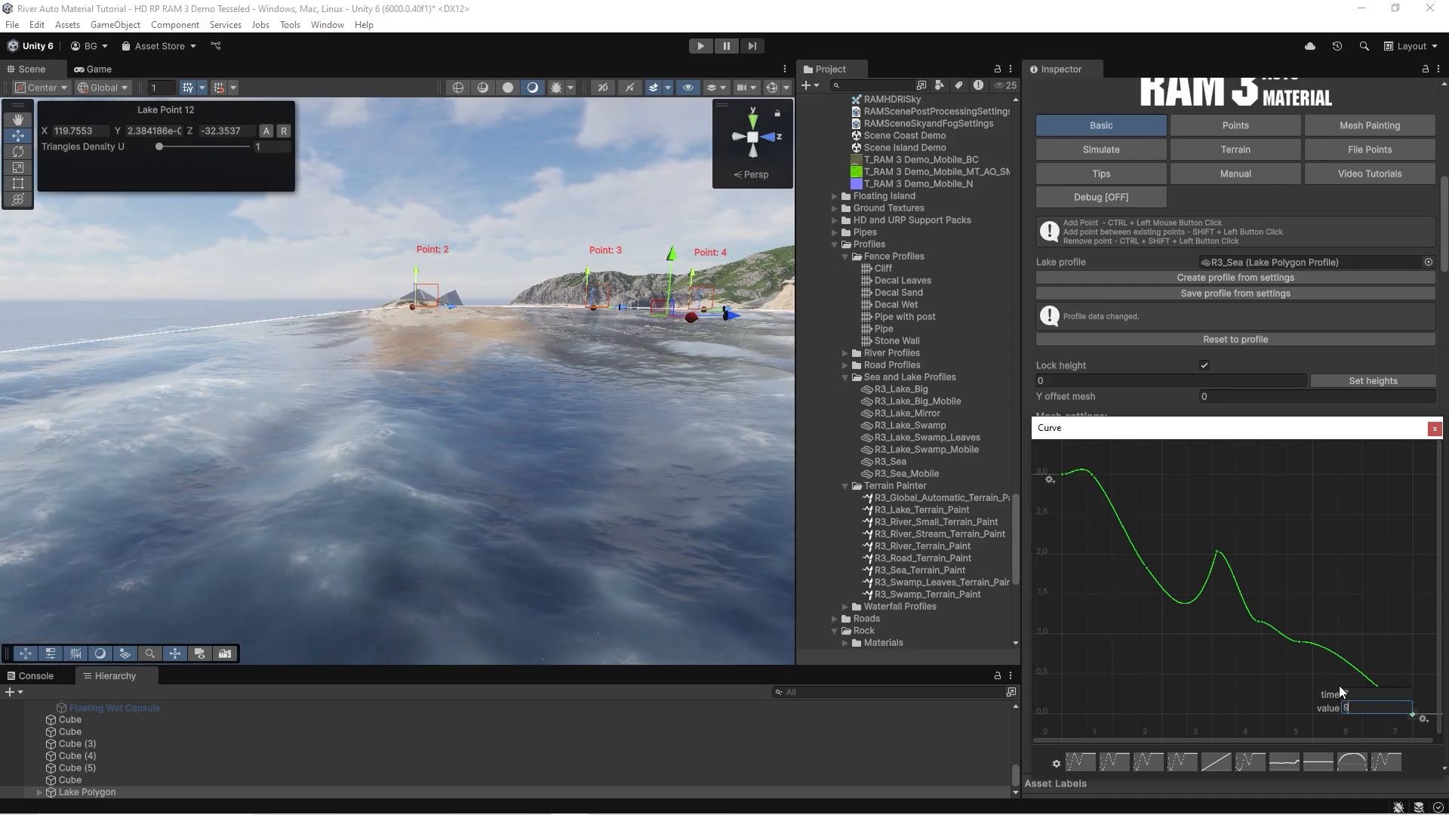
{"action": "key", "text": "Return"}
{"action": "left_click", "coordinate": [1435, 431]}
{"action": "right_click_drag", "start_coordinate": [381, 392], "coordinate": [385, 422]}
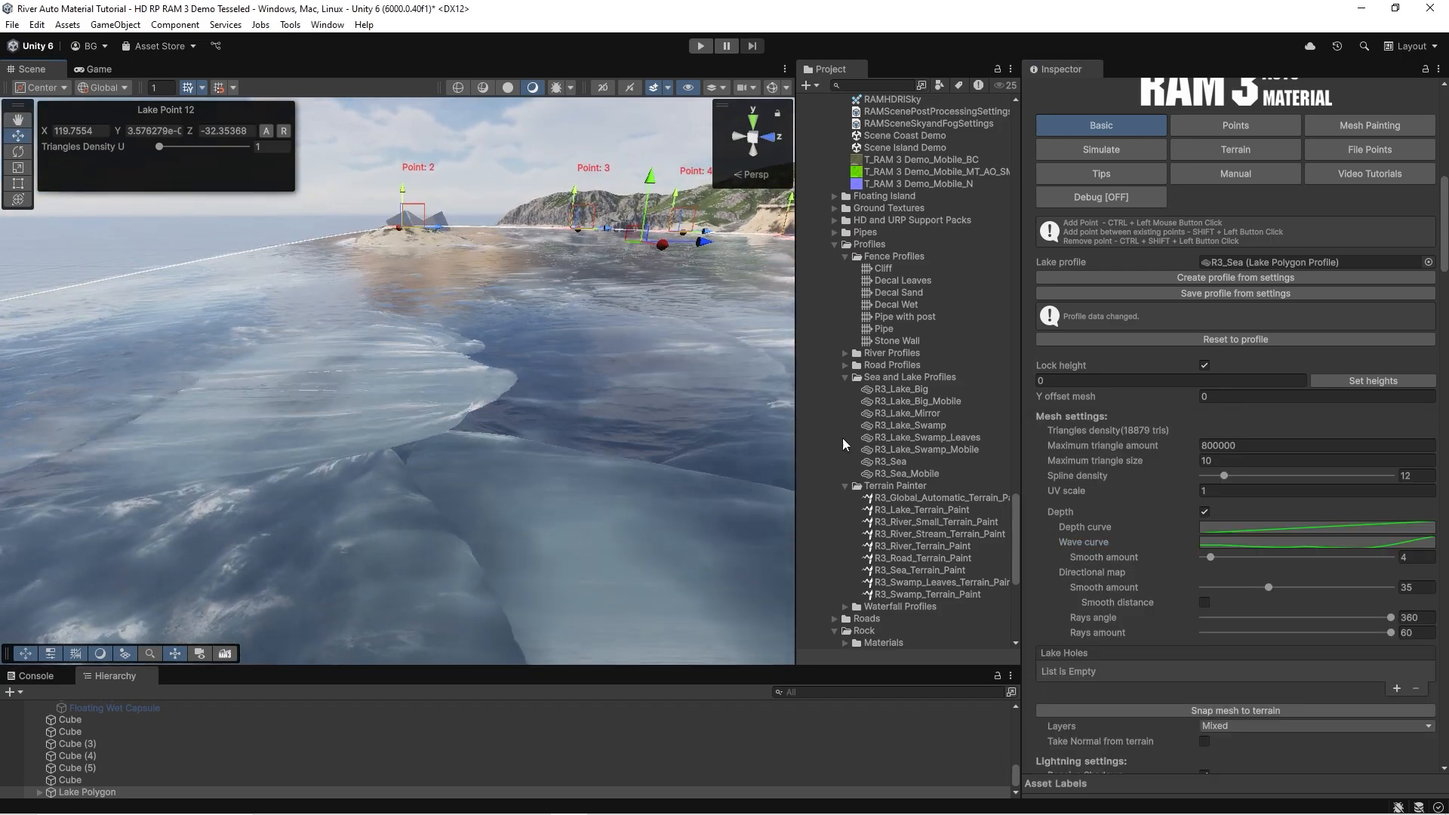
Edit the wave curve's last key again, setting its value to 1
{"action": "left_click", "coordinate": [1299, 543]}
{"action": "right_click", "coordinate": [1412, 472]}
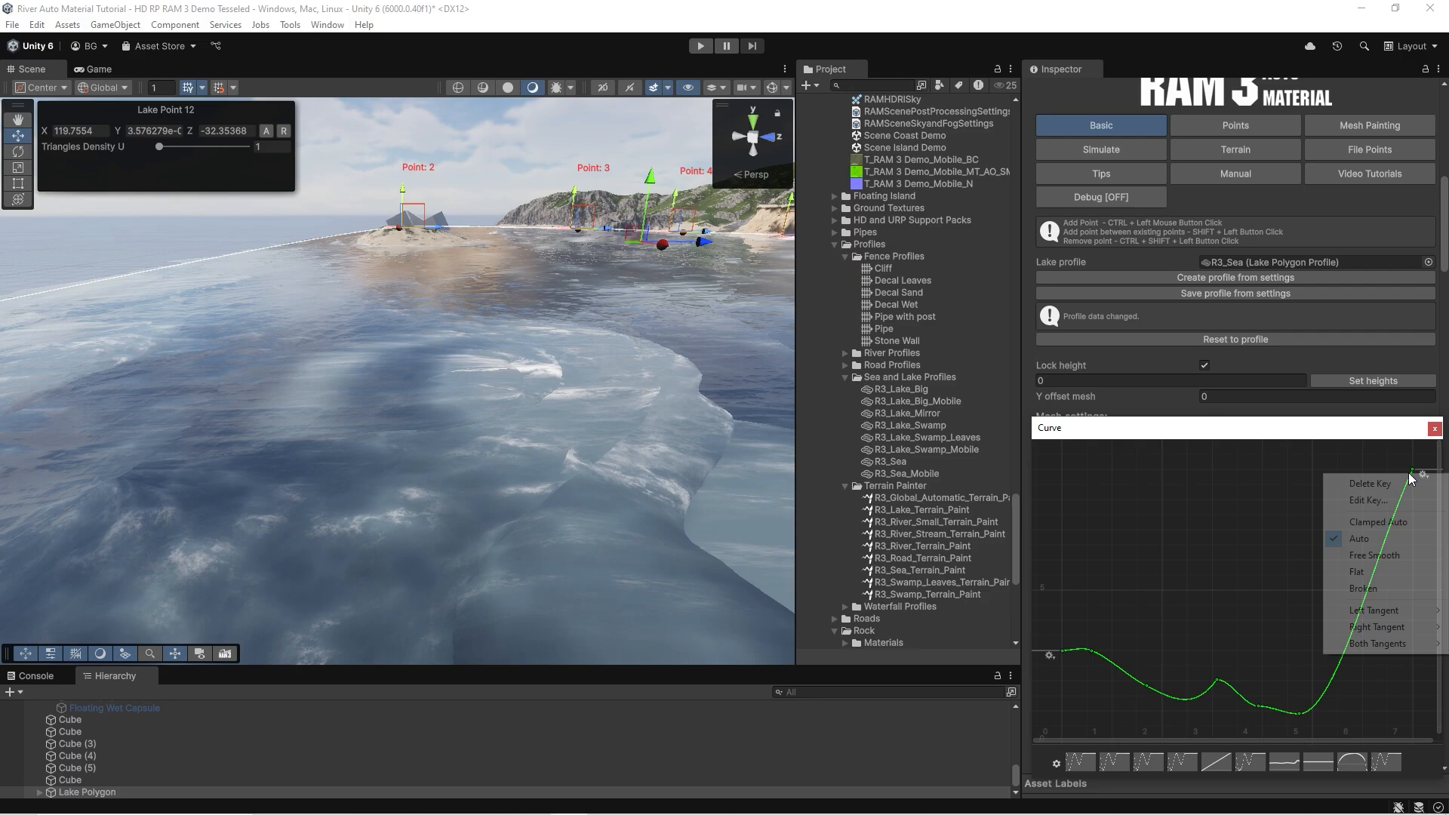
{"action": "left_click", "coordinate": [1408, 500]}
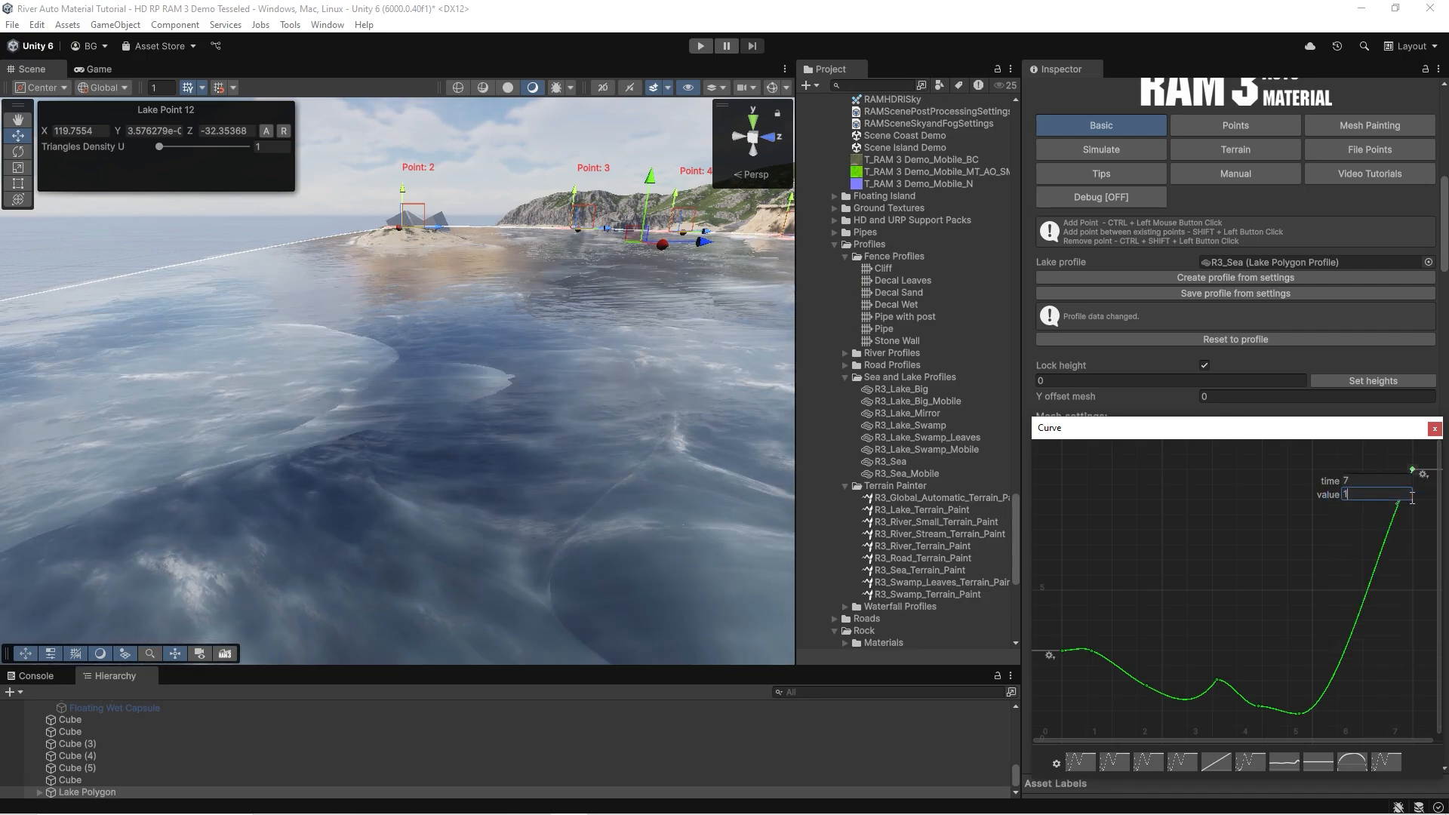
{"action": "key", "text": "Return"}
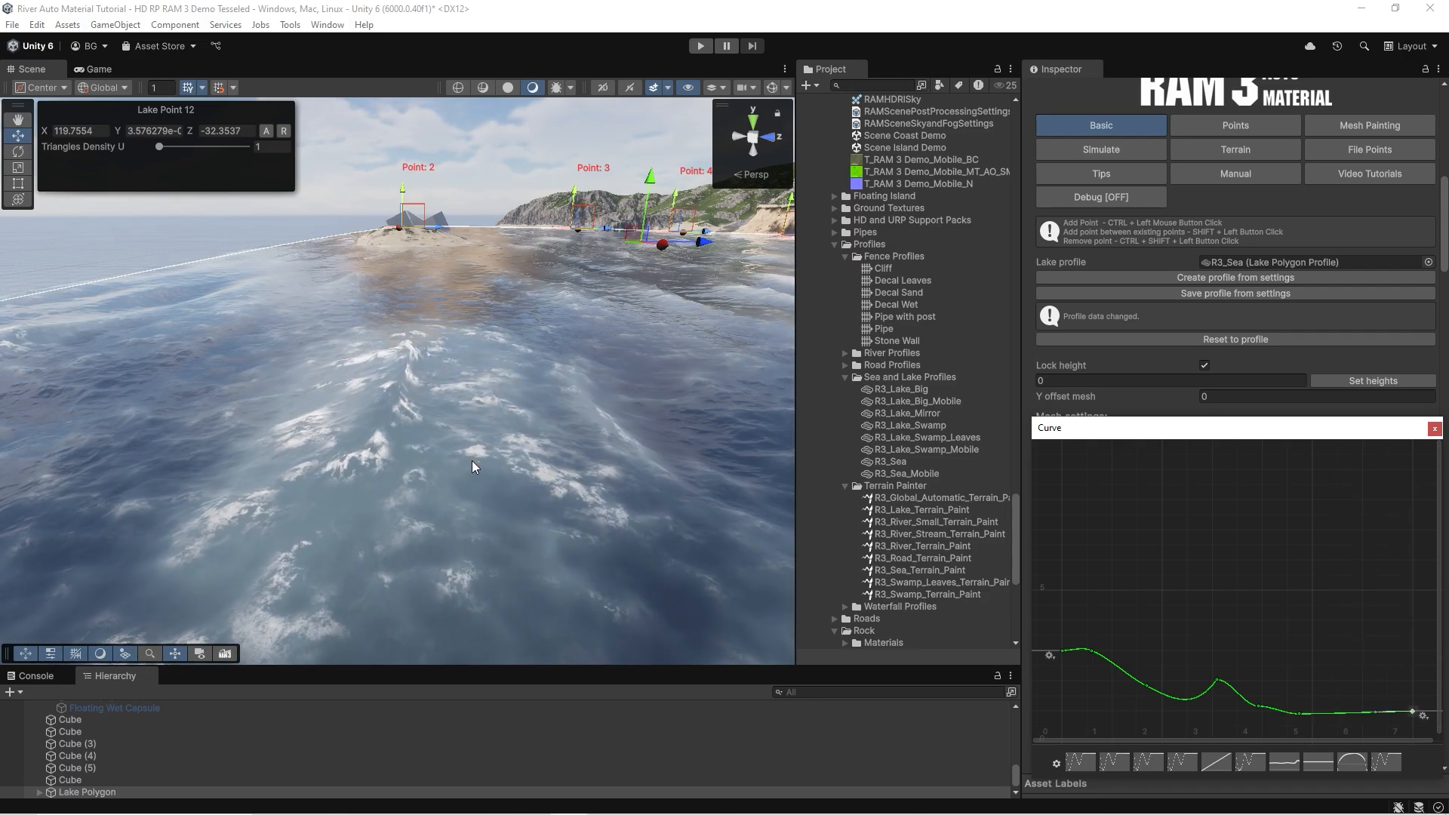
Inspect the resulting waves across the sea surface from above
{"action": "right_click_drag", "start_coordinate": [475, 457], "coordinate": [468, 421]}
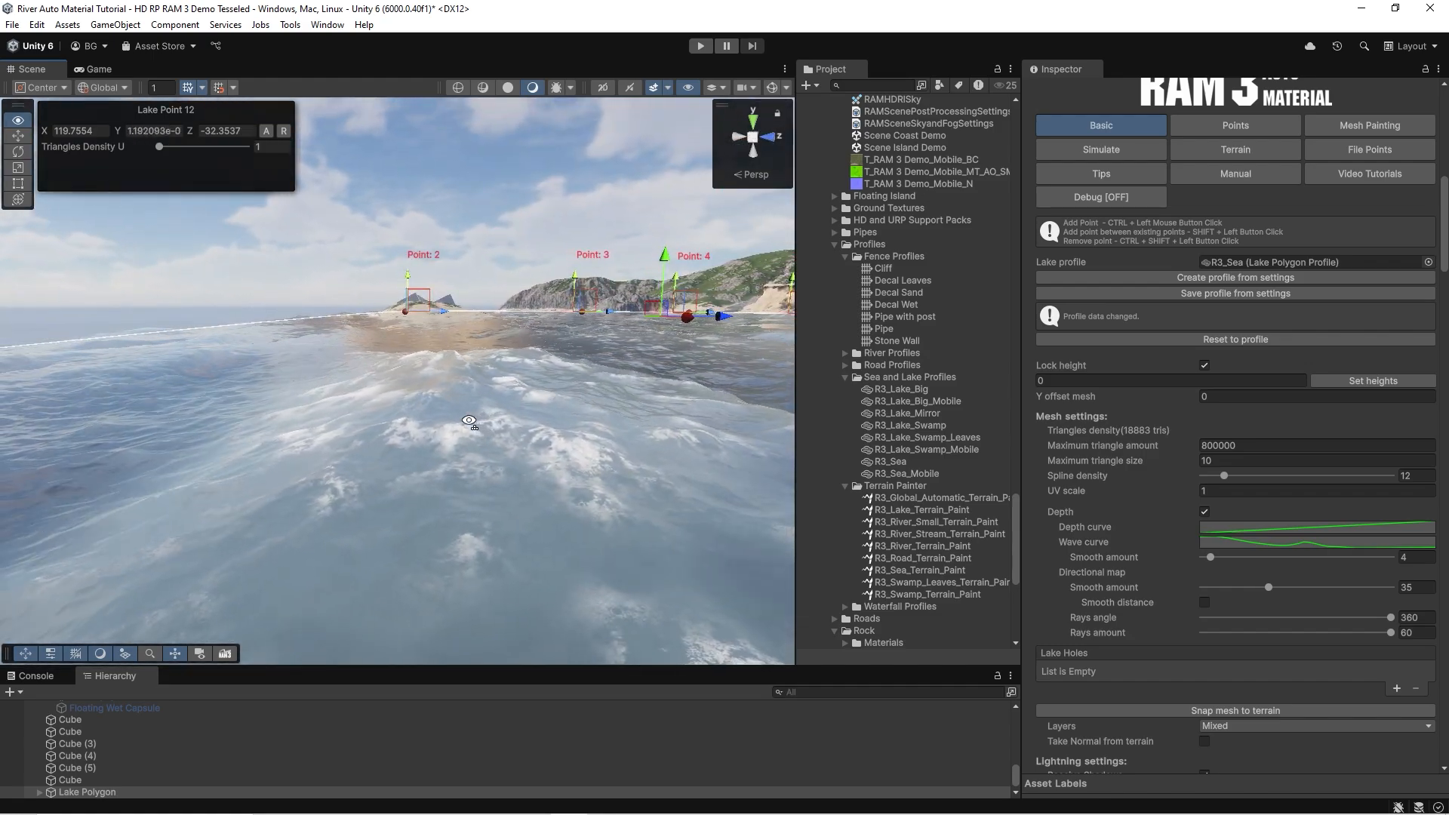
{"action": "right_click_drag", "start_coordinate": [468, 421], "coordinate": [522, 412]}
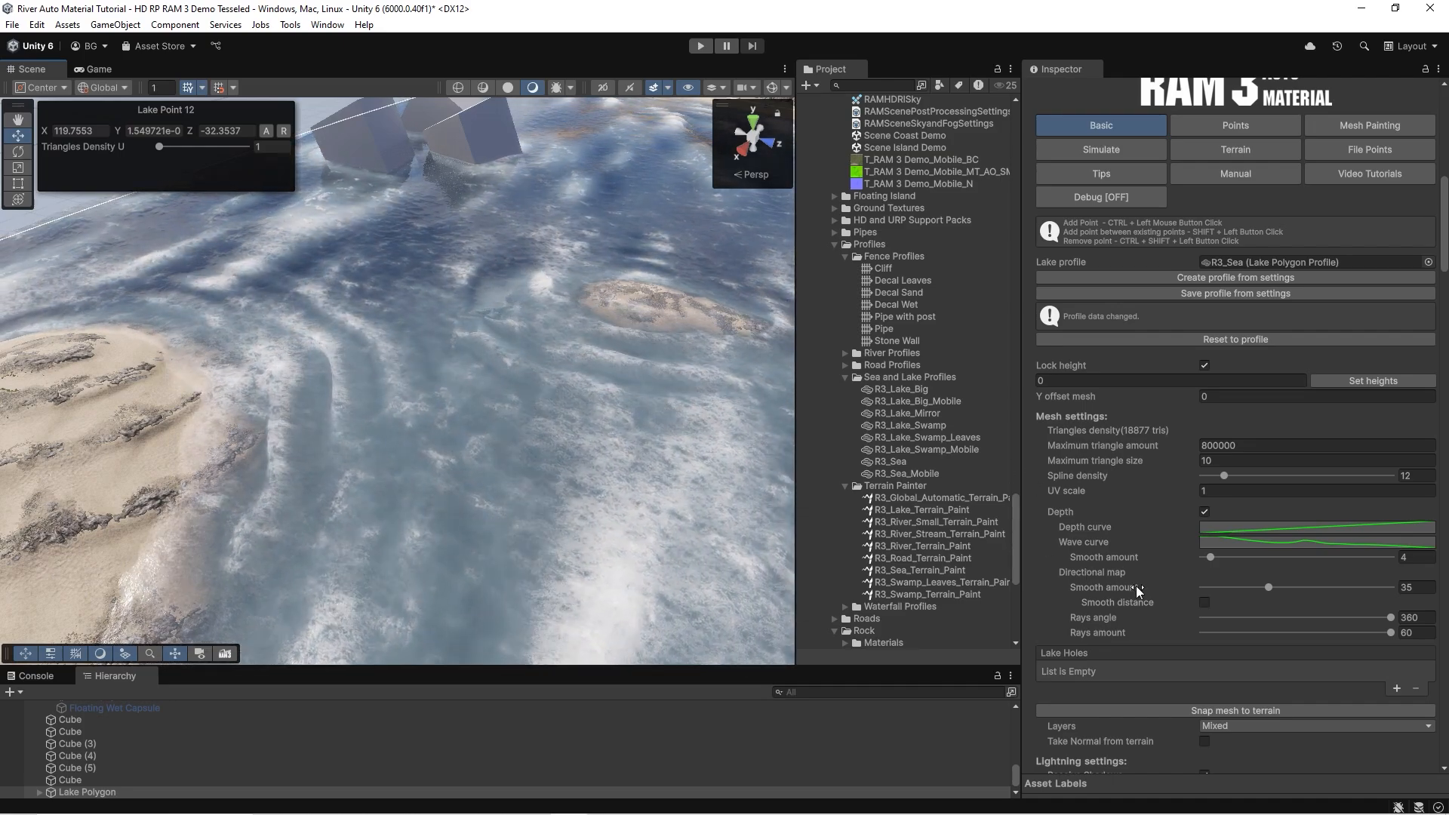
{"action": "scroll", "coordinate": [430, 408], "scroll_direction": "up", "scroll_amount": 3}
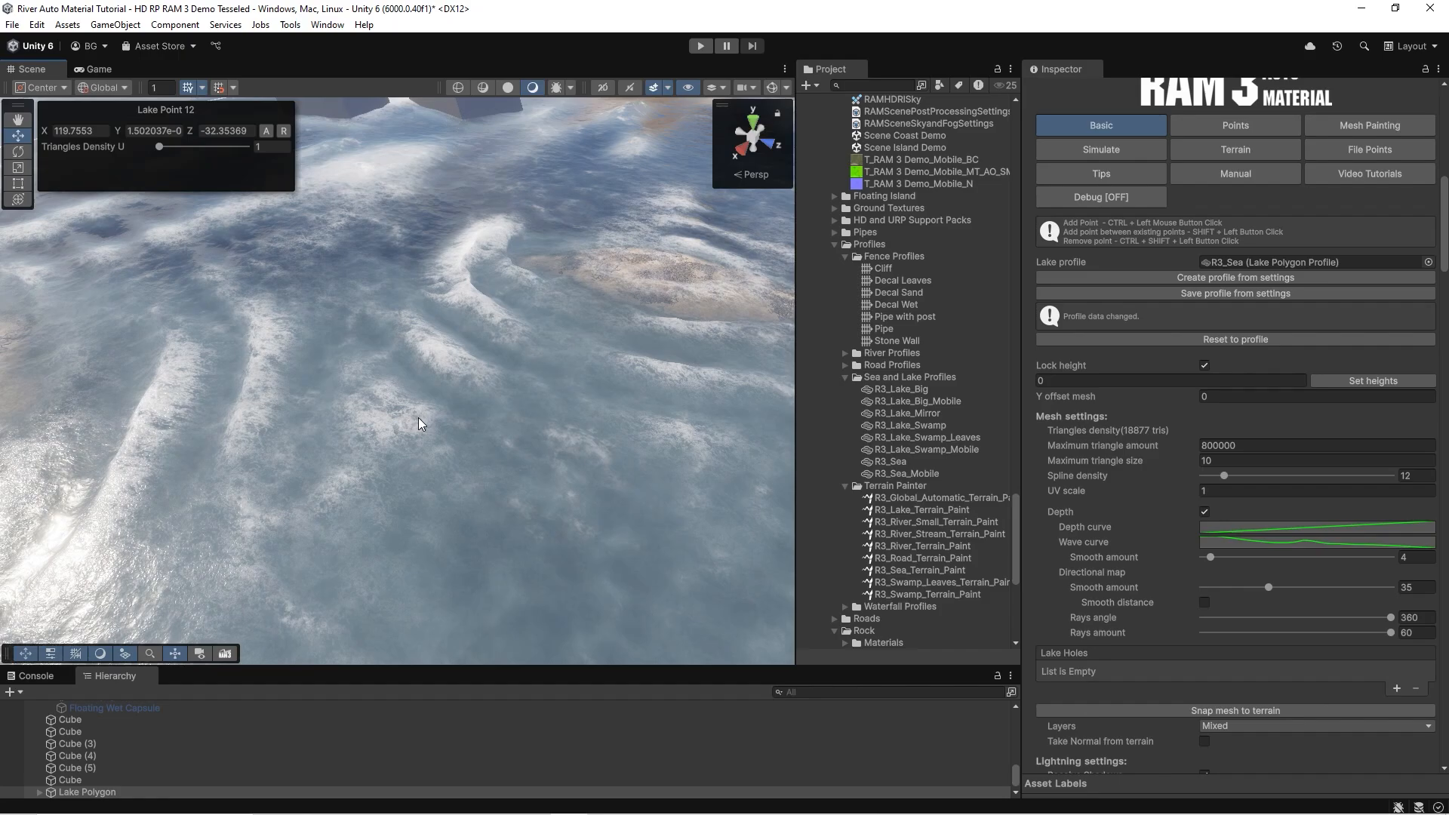
Set the directional map smooth amount to 2 and check the waves across the sea
{"action": "scroll", "coordinate": [453, 426], "scroll_direction": "down", "scroll_amount": 3}
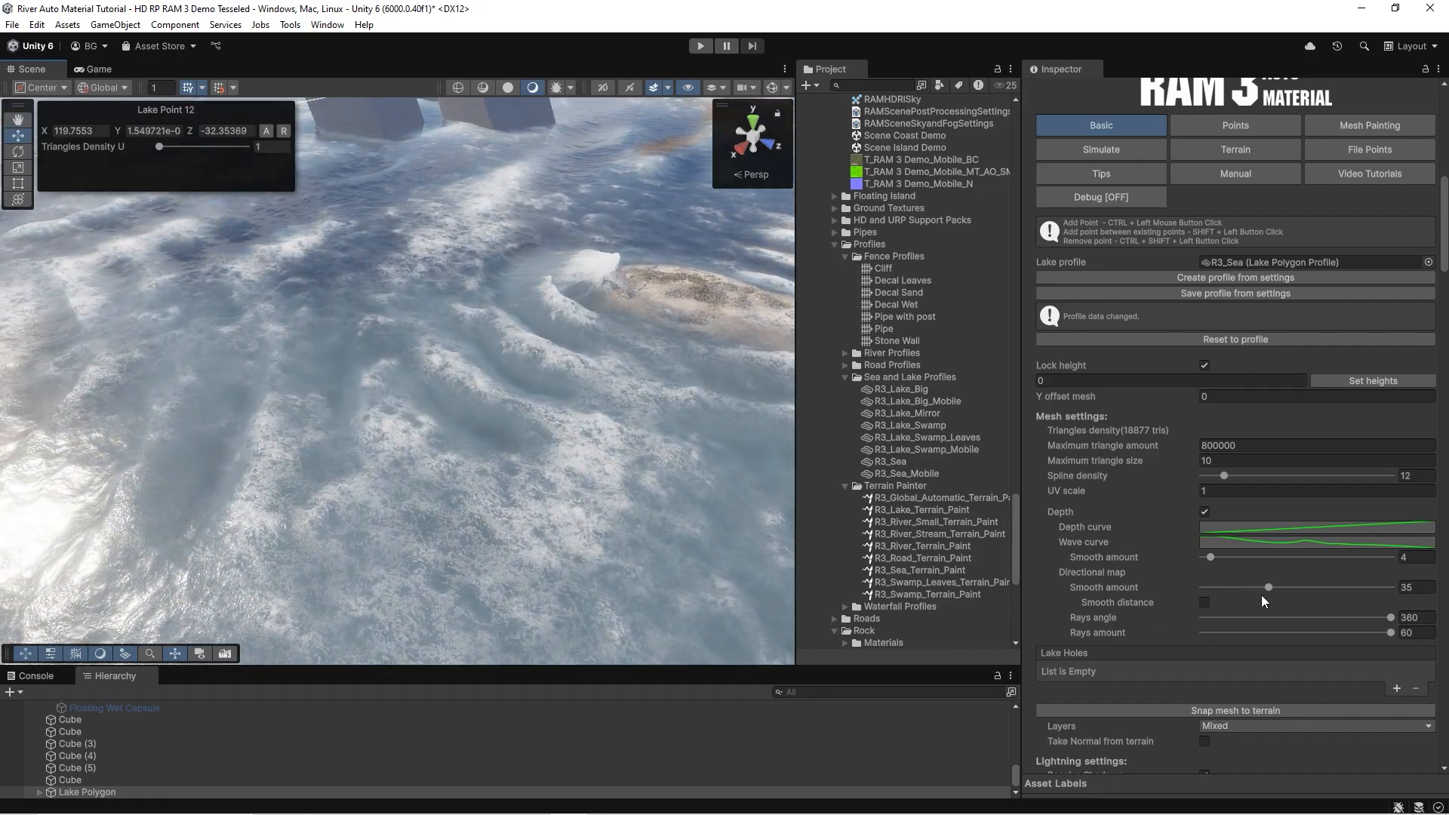
{"action": "left_click", "coordinate": [1414, 588]}
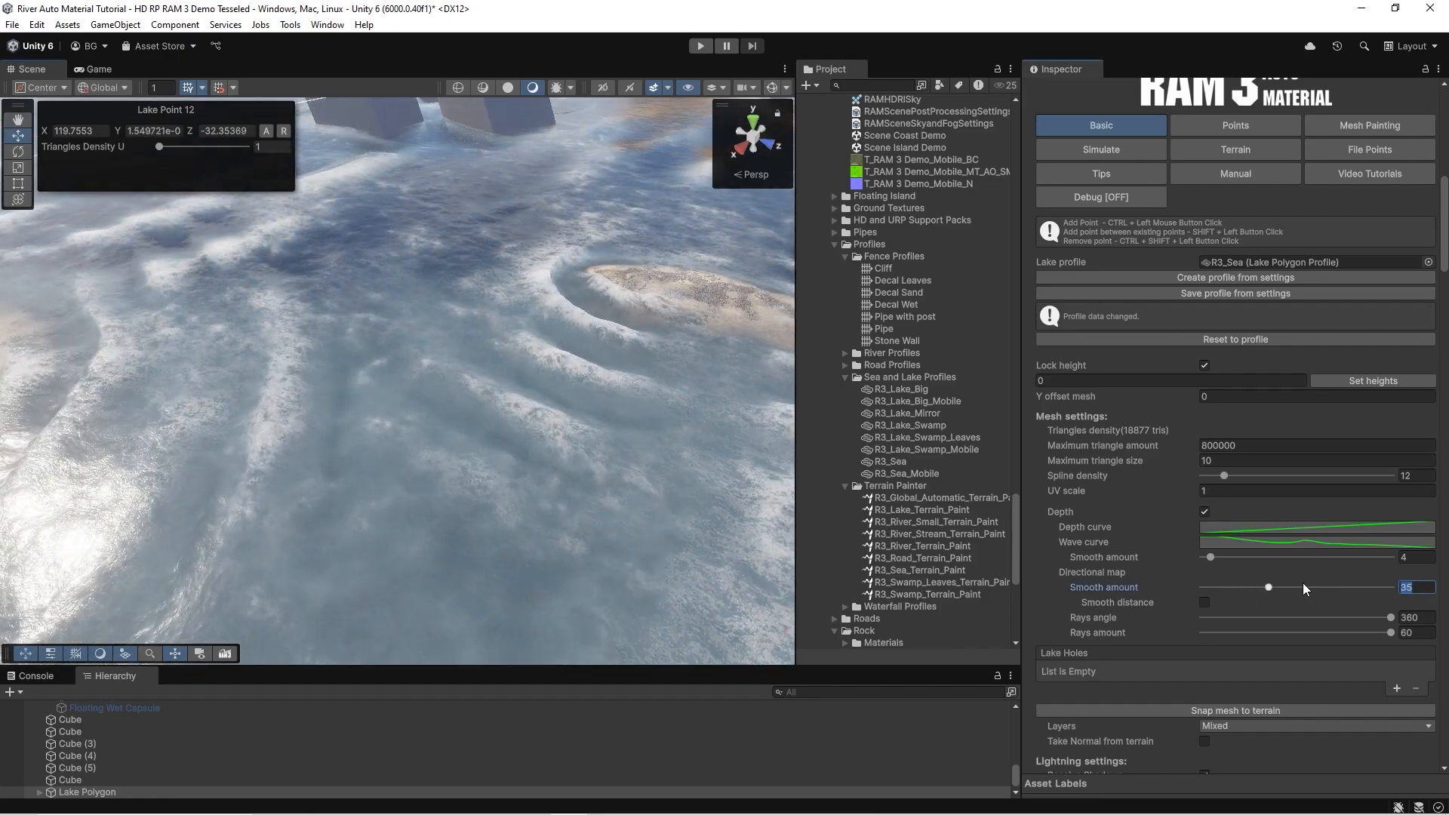
{"action": "left_click", "coordinate": [1206, 588]}
{"action": "key", "text": "w"}
{"action": "right_click_drag", "start_coordinate": [340, 377], "coordinate": [427, 403]}
{"action": "key", "text": "s"}
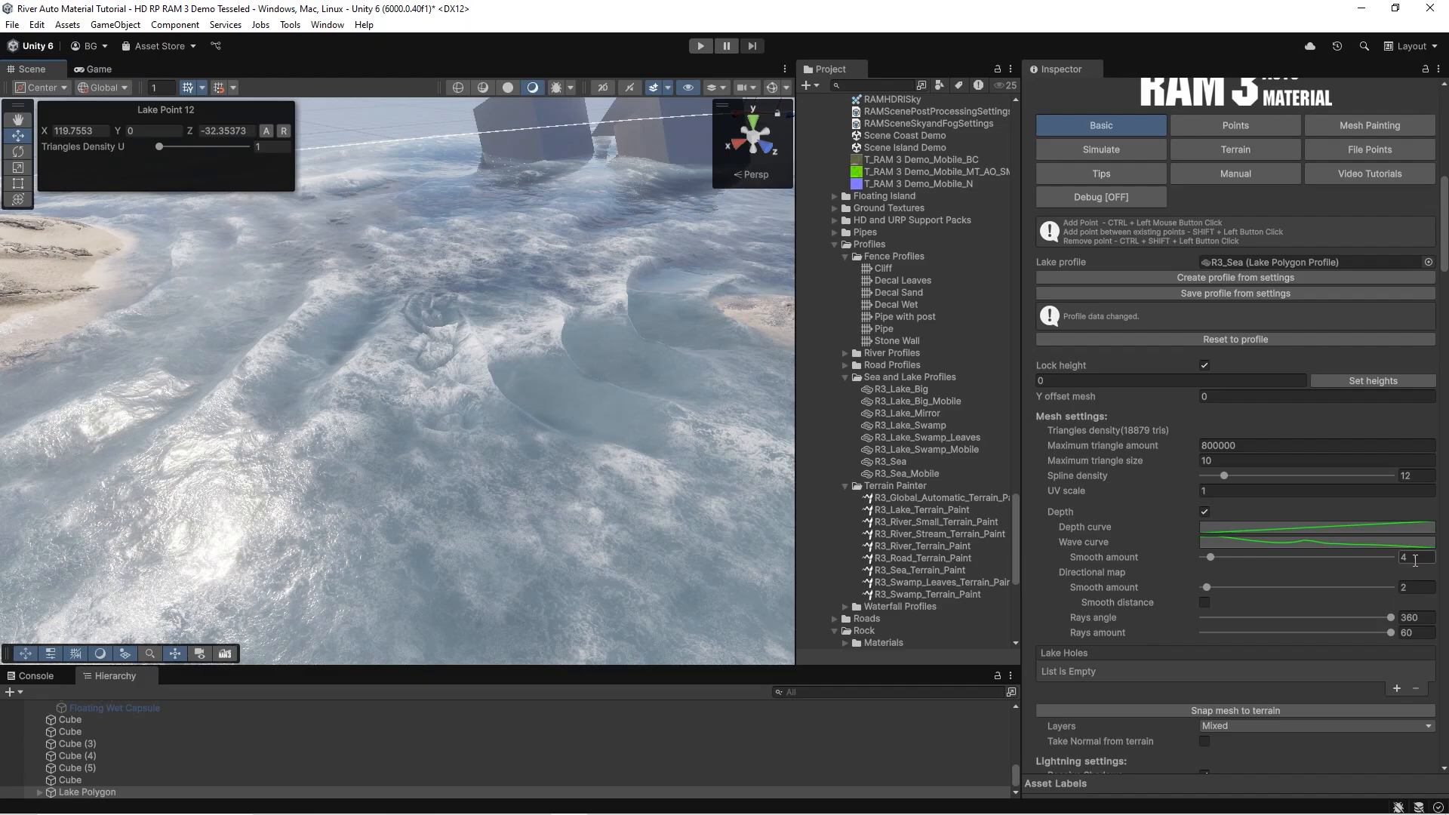
Set the directional map smooth amount back to 35
{"action": "left_click", "coordinate": [1414, 558]}
{"action": "left_click", "coordinate": [1413, 588]}
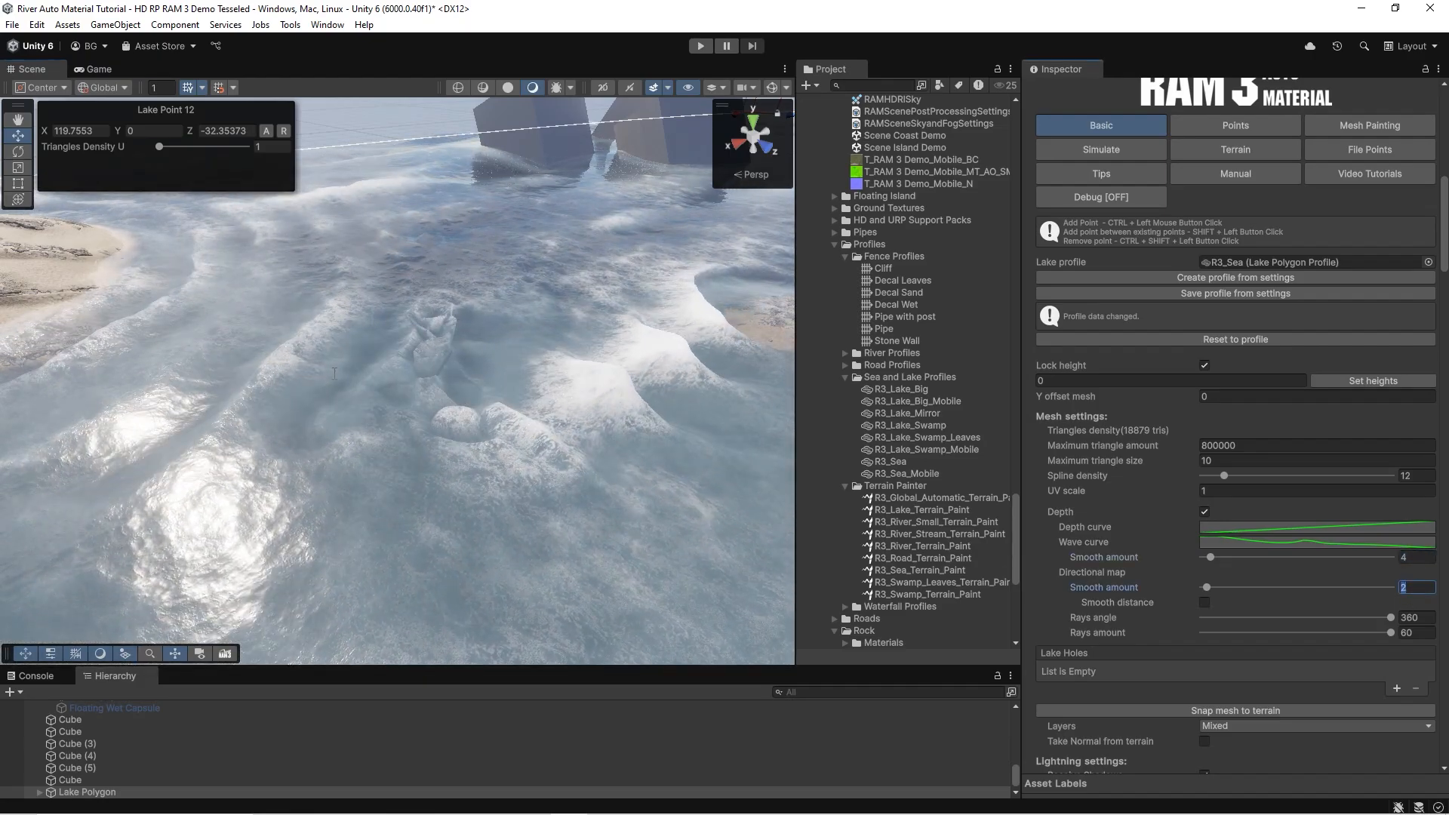
{"action": "type", "text": "35"}
{"action": "right_click_drag", "start_coordinate": [335, 373], "coordinate": [483, 334]}
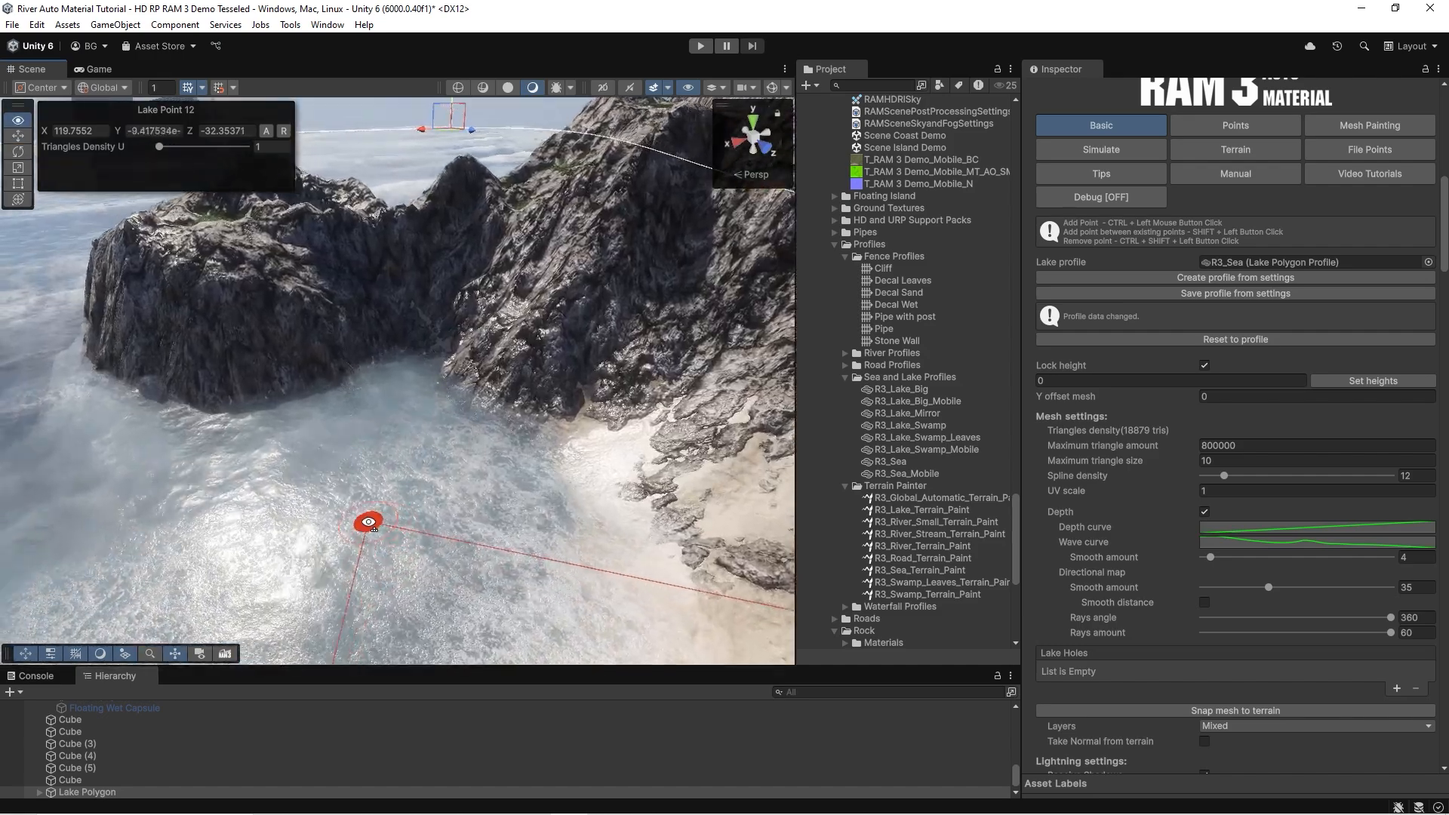
Examine the coastal sea waves around the wooden fences on the beach
{"action": "right_click_drag", "start_coordinate": [369, 521], "coordinate": [364, 521]}
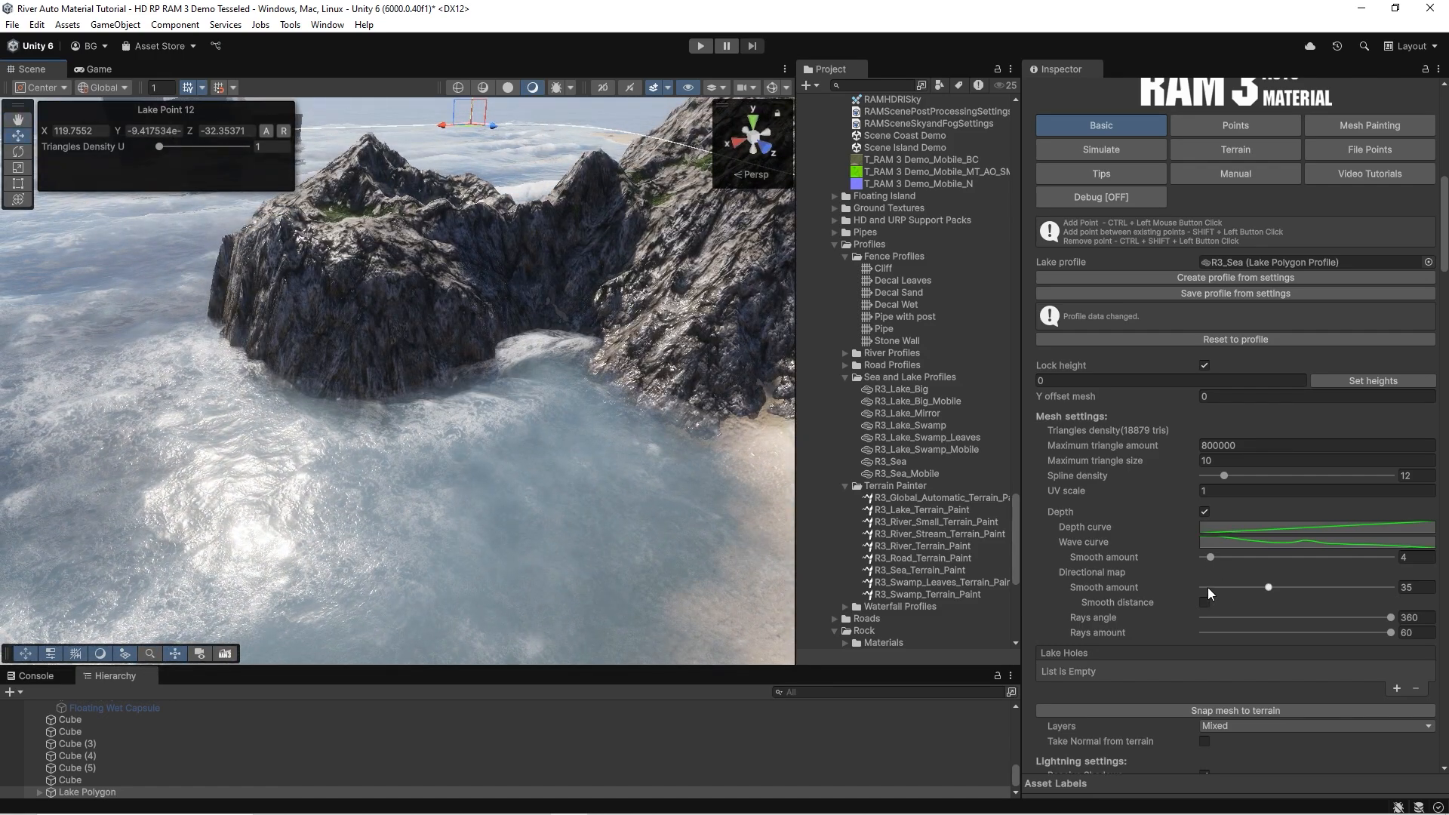
{"action": "right_click_drag", "start_coordinate": [344, 462], "coordinate": [717, 359]}
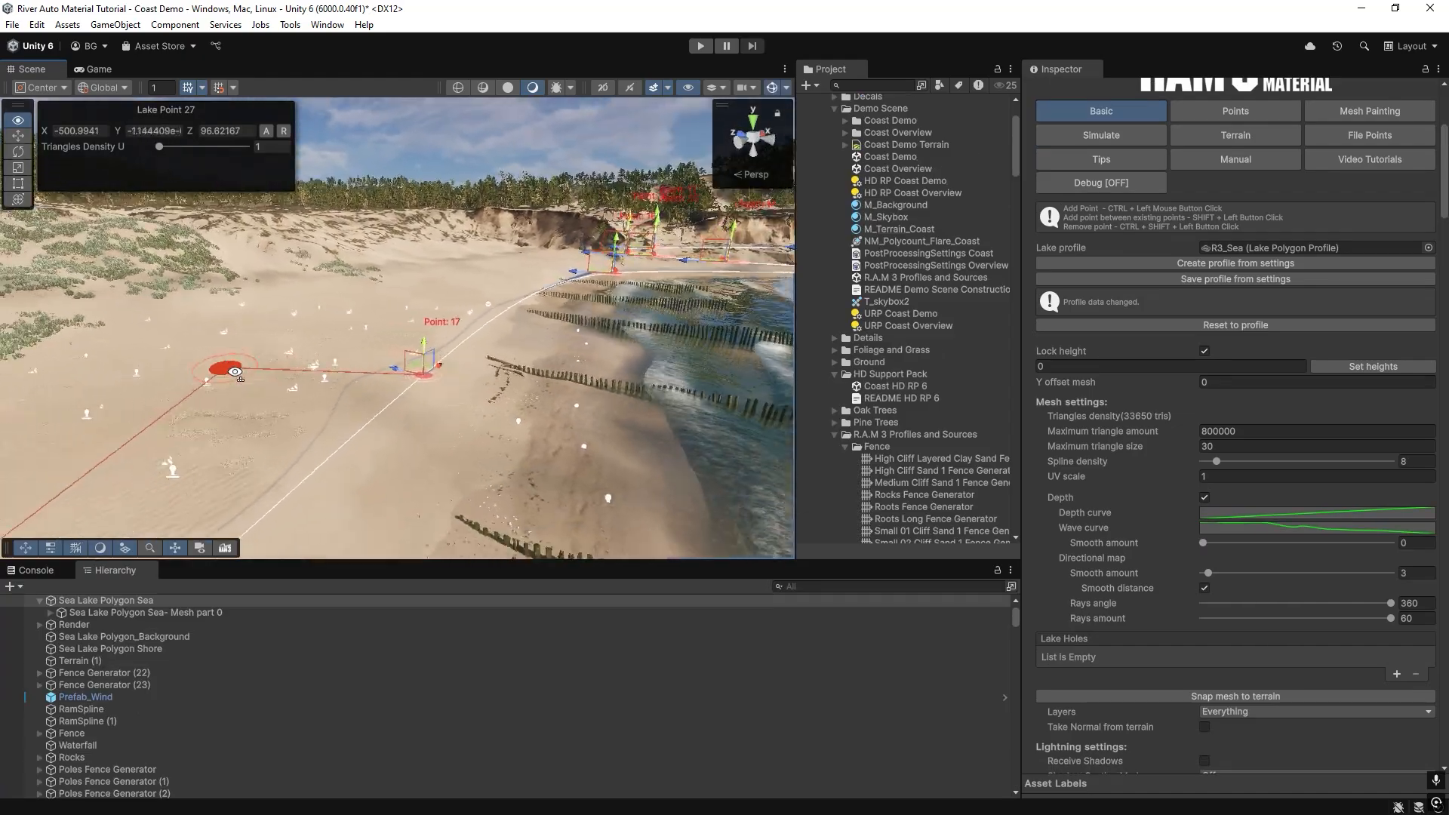
{"action": "right_click_drag", "start_coordinate": [235, 372], "coordinate": [538, 429]}
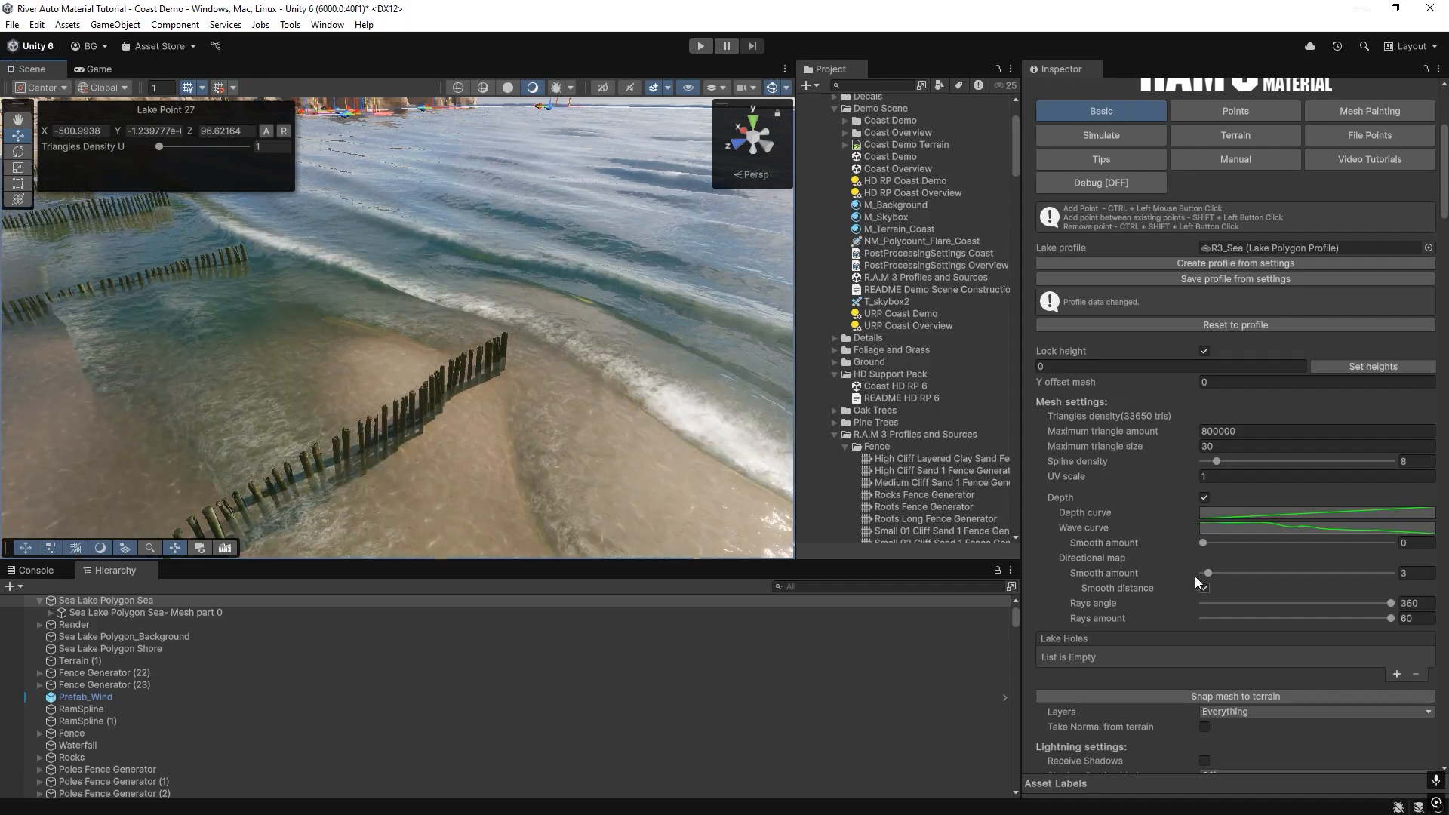
{"action": "right_click_drag", "start_coordinate": [494, 381], "coordinate": [452, 337]}
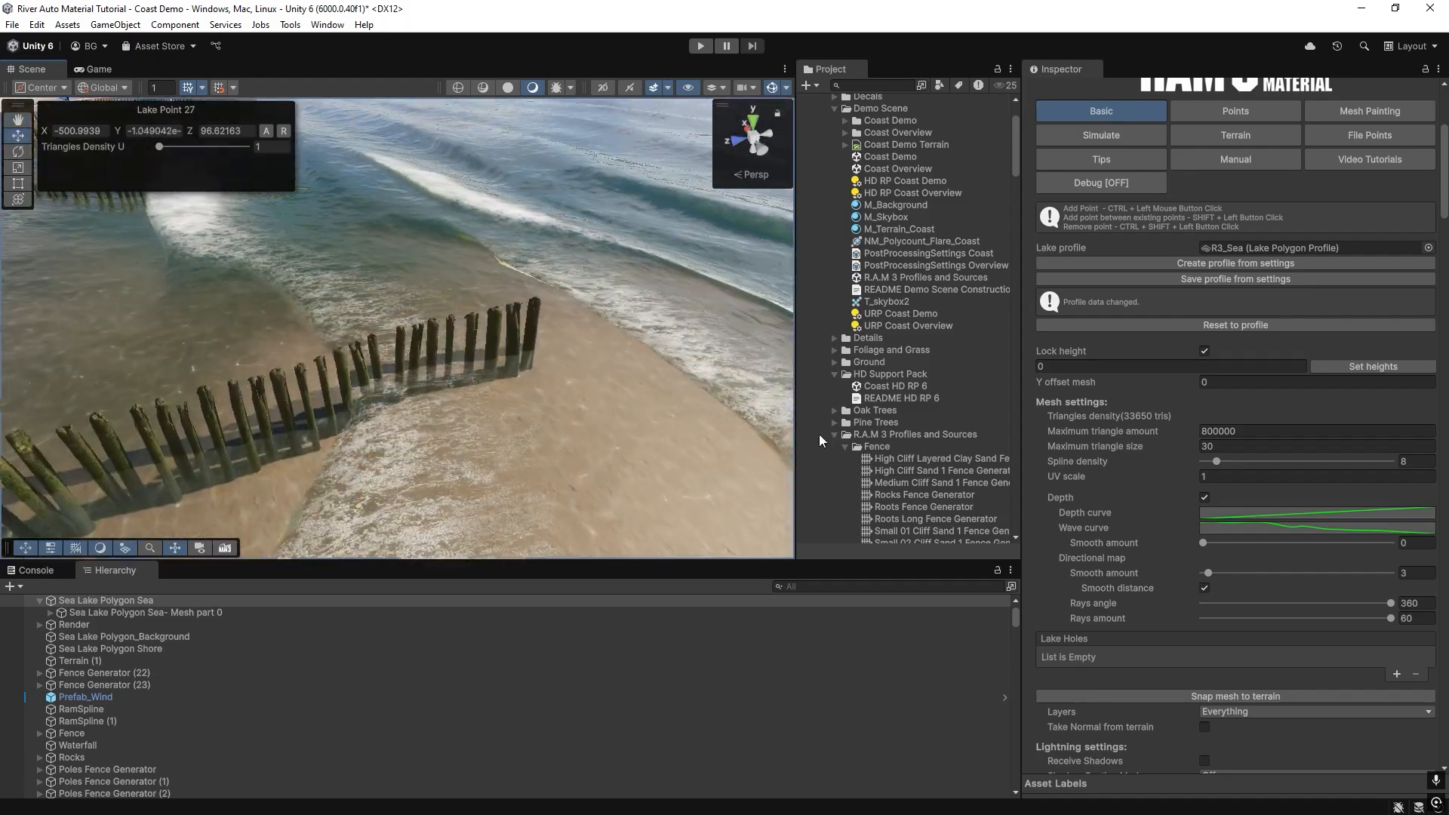
Turn off Smooth distance for the directional map and compare the waves near the fence
{"action": "left_click", "coordinate": [1206, 593]}
{"action": "right_click_drag", "start_coordinate": [549, 345], "coordinate": [587, 386]}
{"action": "left_click", "coordinate": [502, 312]}
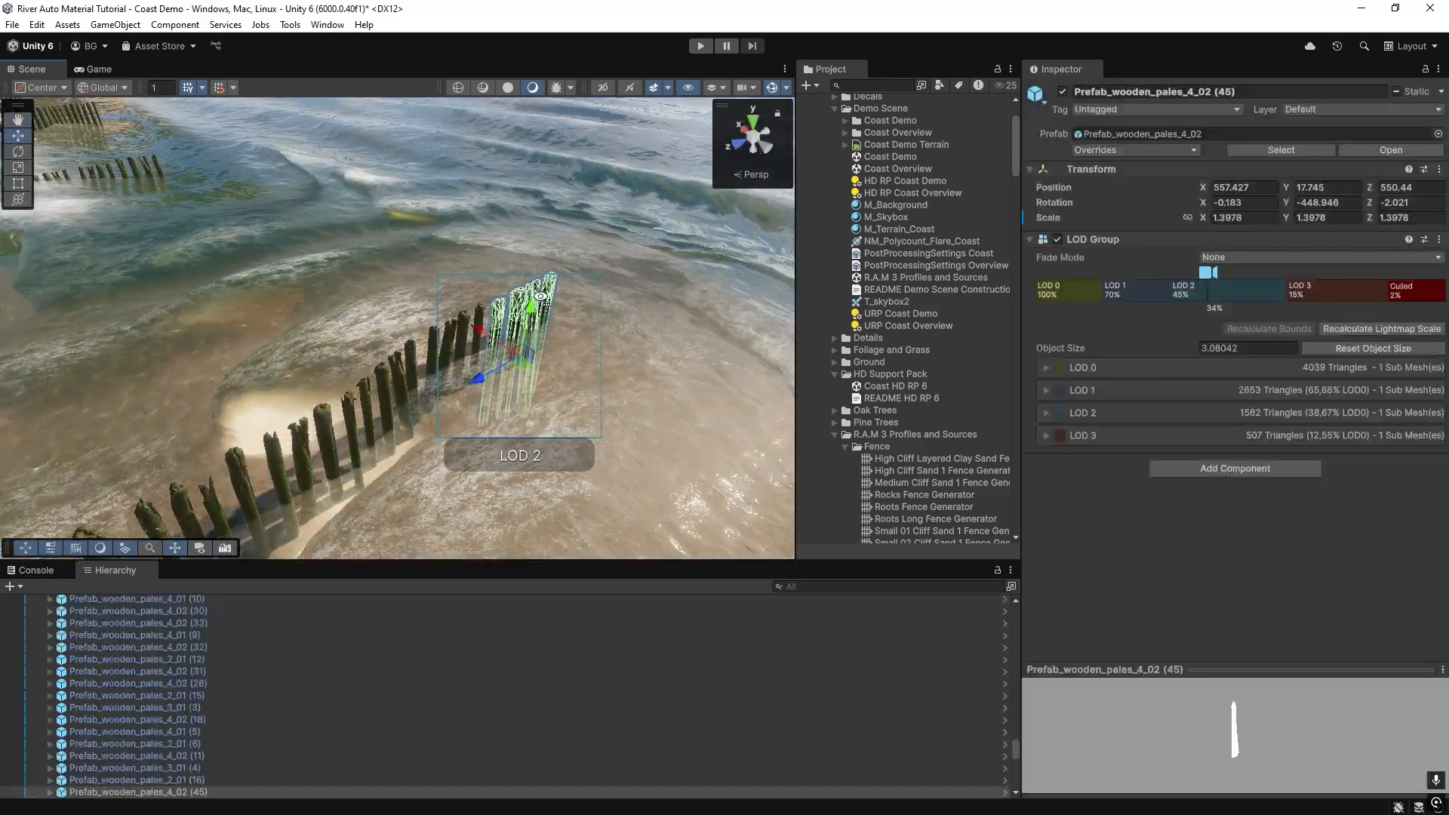
{"action": "right_click_drag", "start_coordinate": [502, 312], "coordinate": [168, 175]}
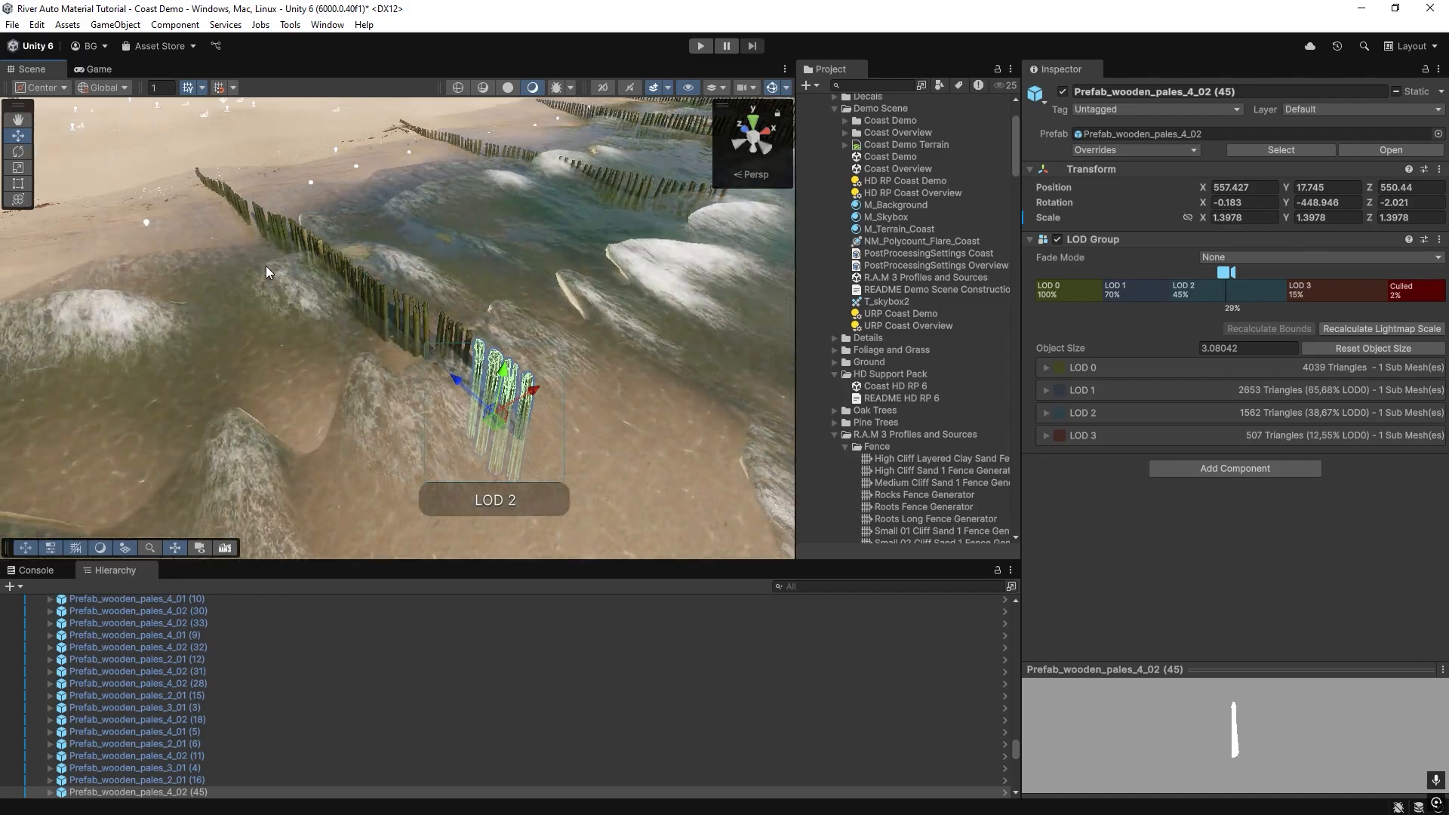
{"action": "left_click_drag", "start_coordinate": [405, 409], "coordinate": [590, 408], "text": "alt"}
{"action": "right_click_drag", "start_coordinate": [590, 408], "coordinate": [588, 407]}
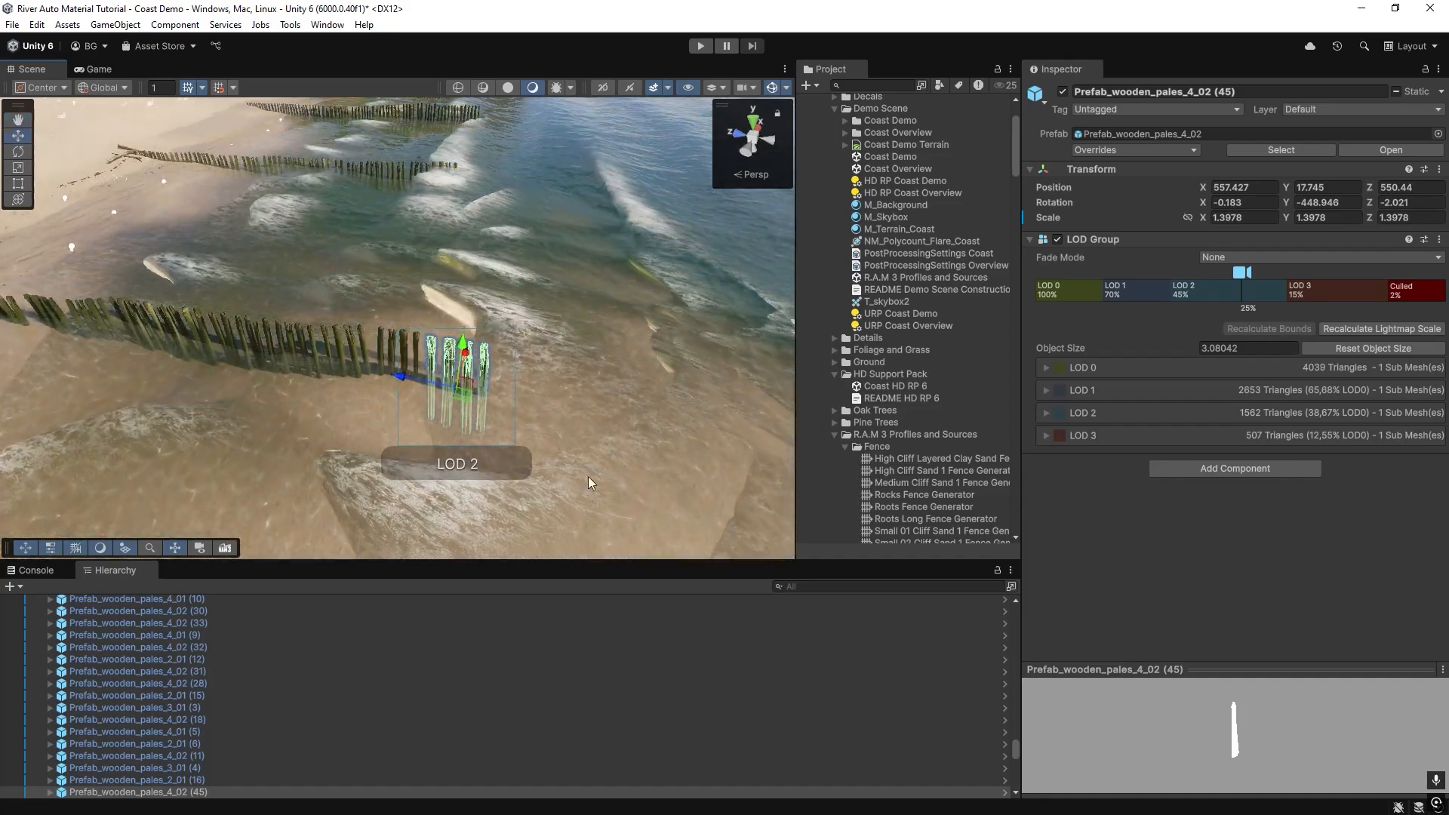
{"action": "left_click_drag", "start_coordinate": [524, 332], "coordinate": [582, 351], "text": "alt"}
{"action": "right_click_drag", "start_coordinate": [582, 351], "coordinate": [594, 362]}
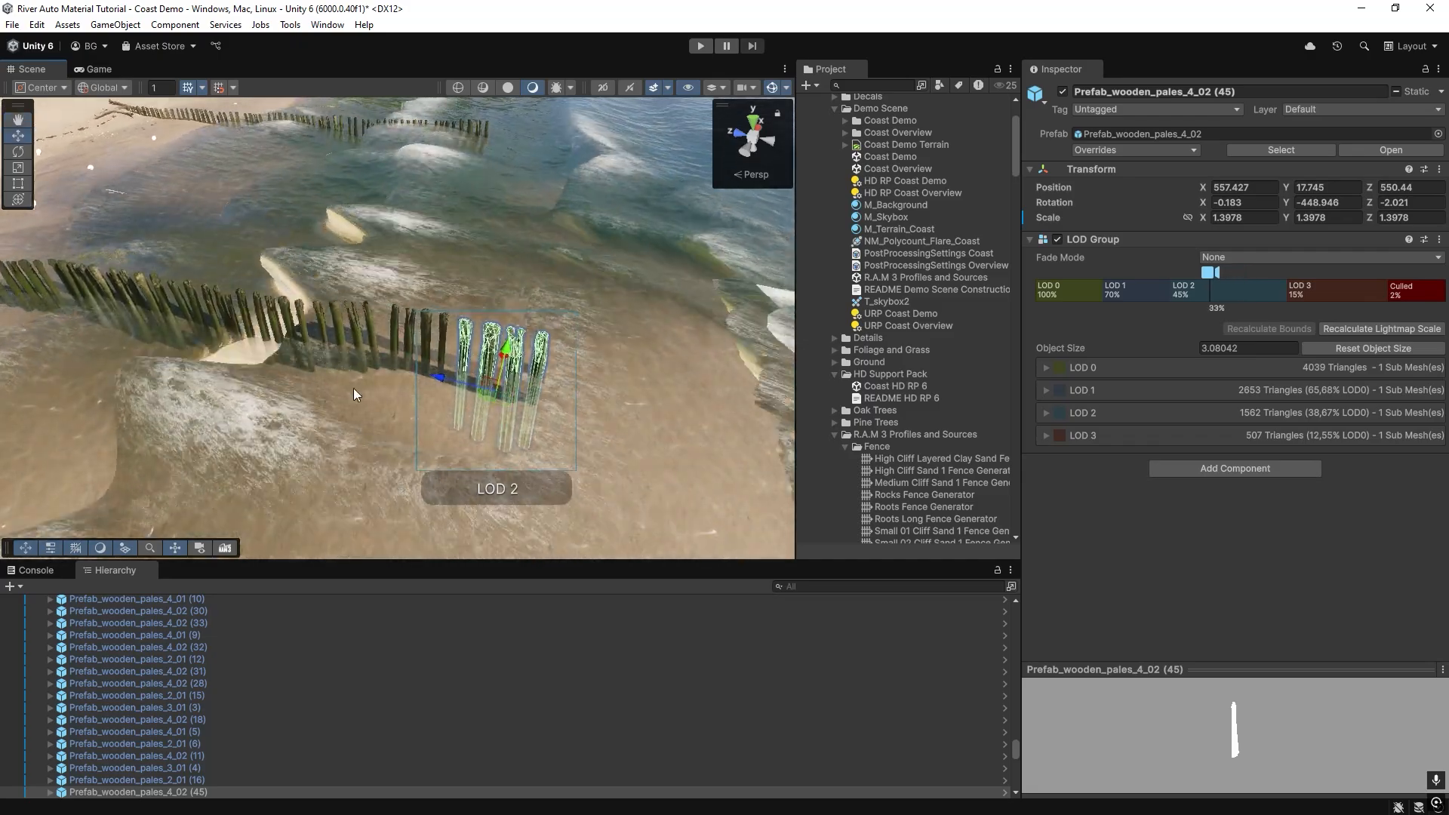
Reselect the sea polygon and turn Smooth distance back on
{"action": "left_click", "coordinate": [701, 293]}
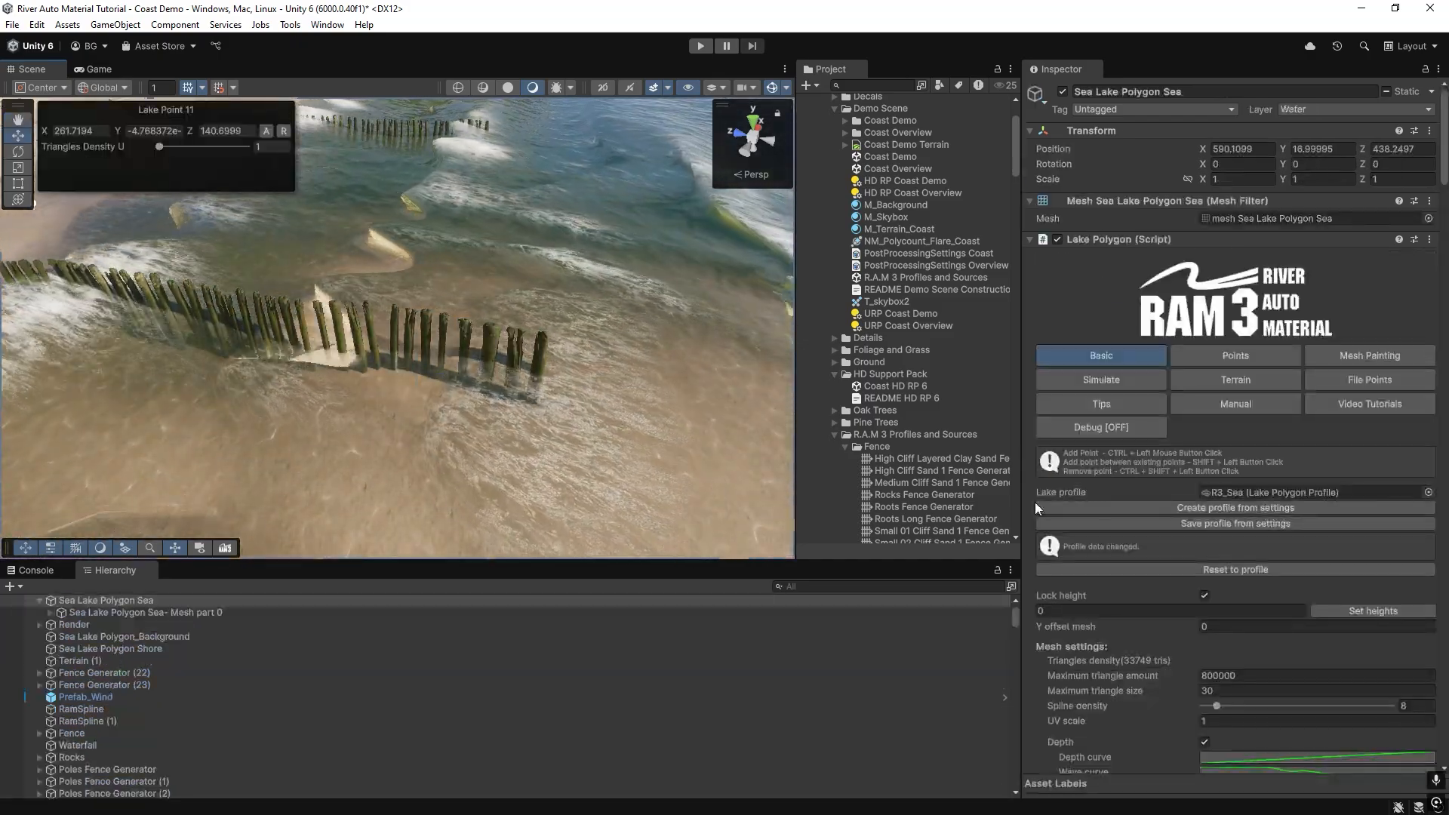
{"action": "scroll", "coordinate": [1215, 460], "scroll_direction": "down", "scroll_amount": 10}
{"action": "scroll", "coordinate": [1216, 477], "scroll_direction": "down", "scroll_amount": 12}
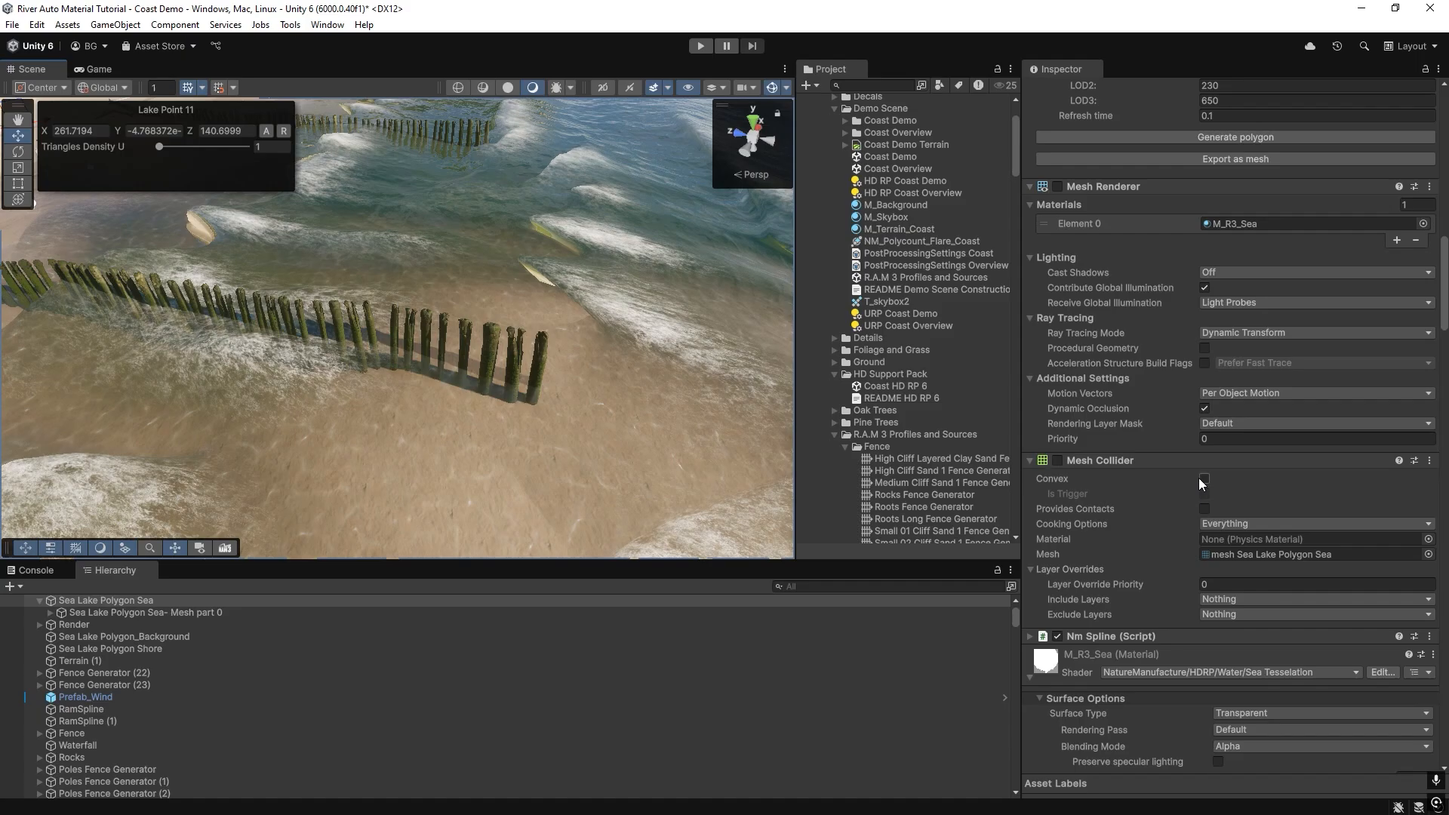
{"action": "scroll", "coordinate": [1197, 462], "scroll_direction": "up", "scroll_amount": 15}
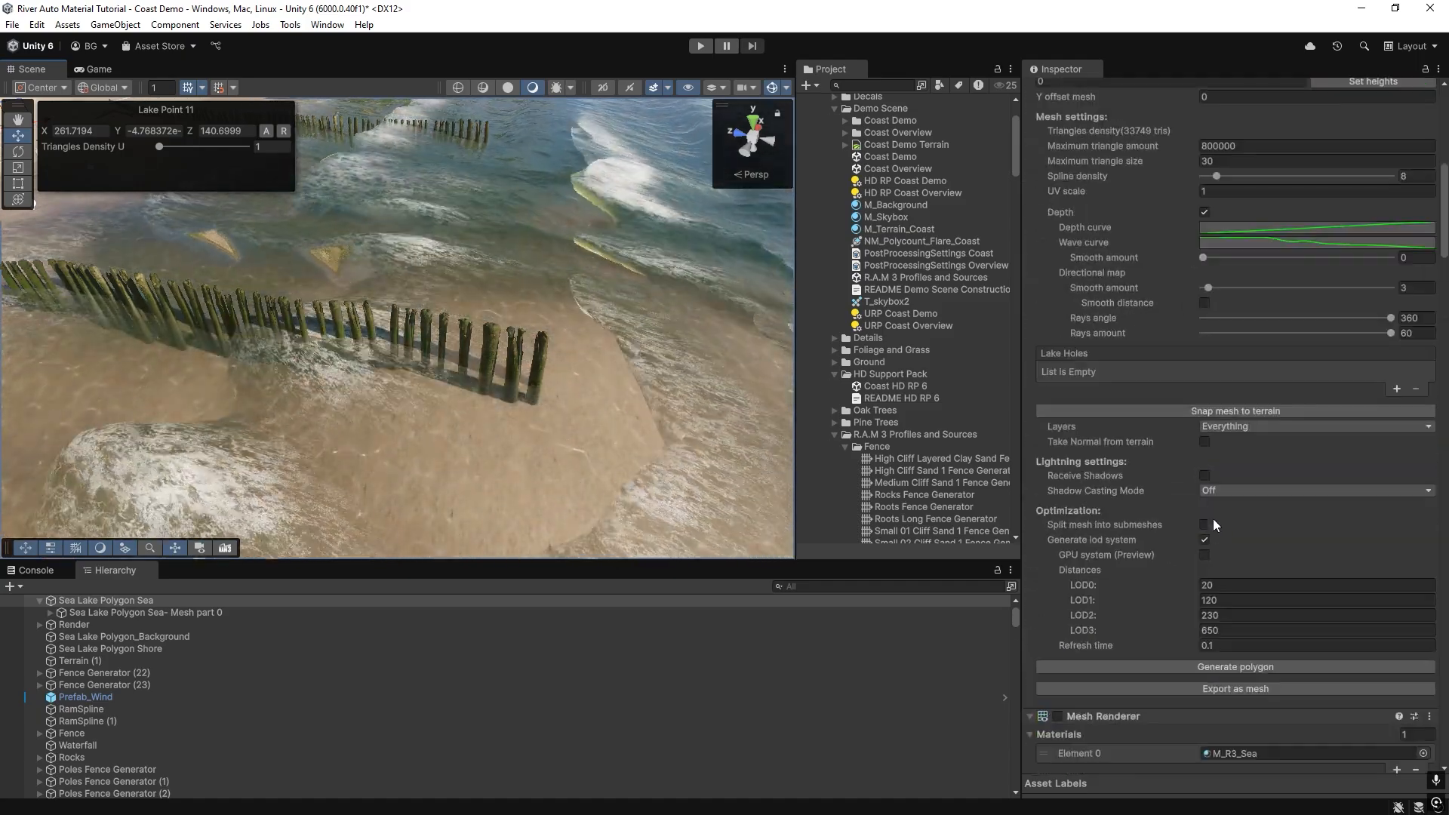
{"action": "left_click", "coordinate": [1204, 467]}
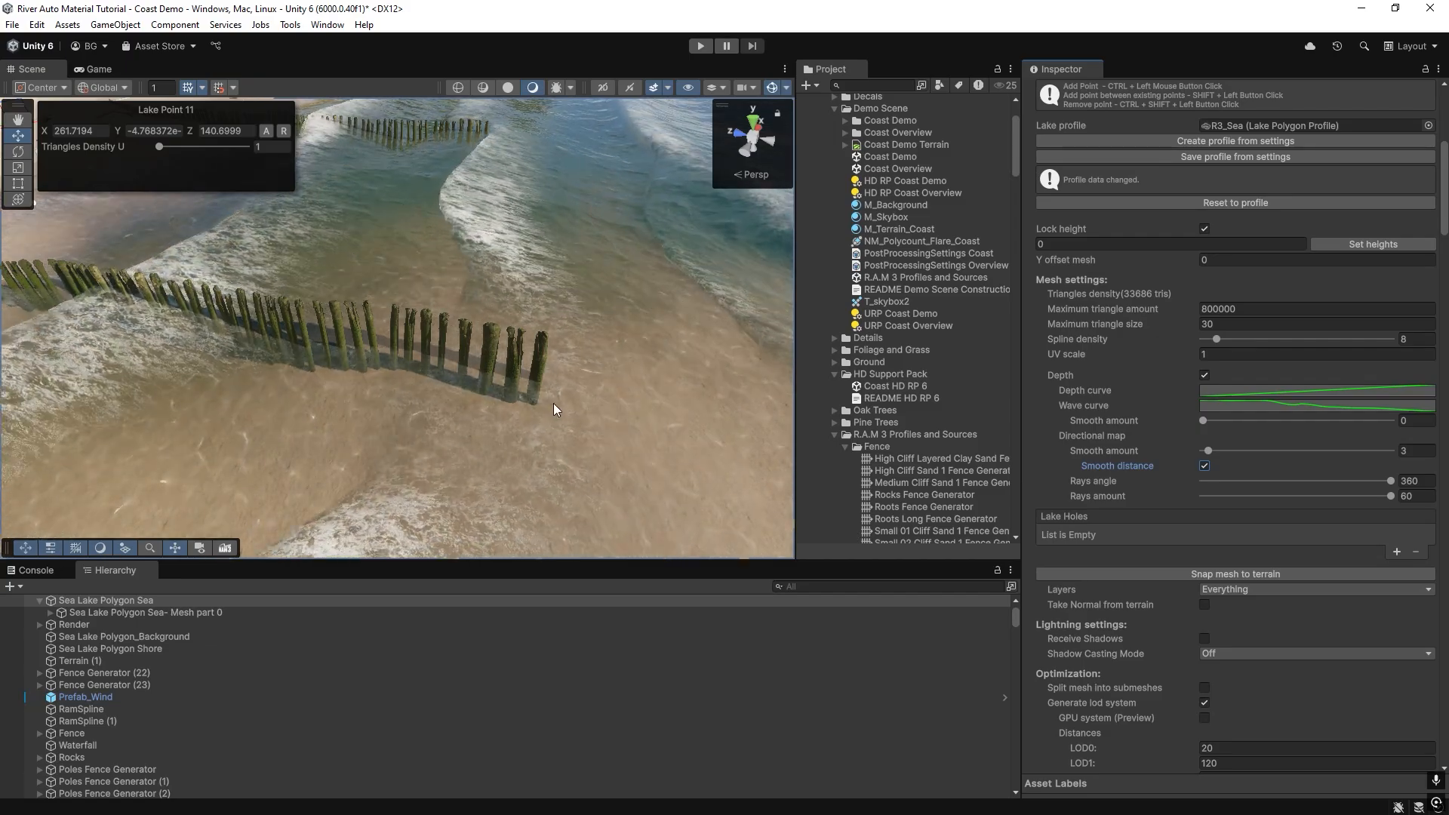
{"action": "right_click_drag", "start_coordinate": [556, 404], "coordinate": [591, 305]}
{"action": "right_click_drag", "start_coordinate": [571, 270], "coordinate": [636, 324]}
{"action": "right_click_drag", "start_coordinate": [430, 303], "coordinate": [394, 326]}
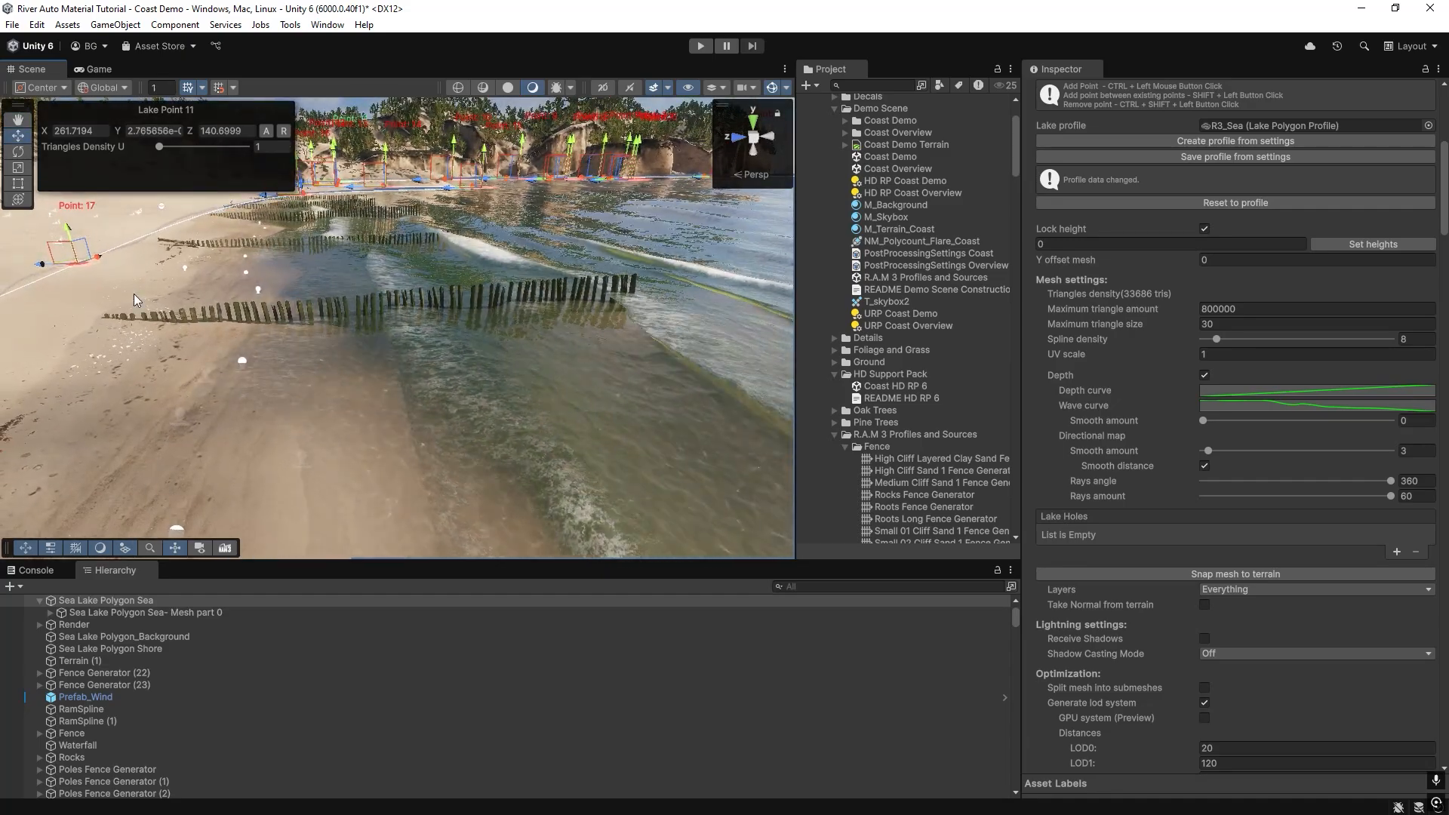
Examine the water inside the narrow cove between the cliffs
{"action": "scroll", "coordinate": [1100, 459], "scroll_direction": "down", "scroll_amount": 2}
{"action": "right_click_drag", "start_coordinate": [377, 389], "coordinate": [386, 416]}
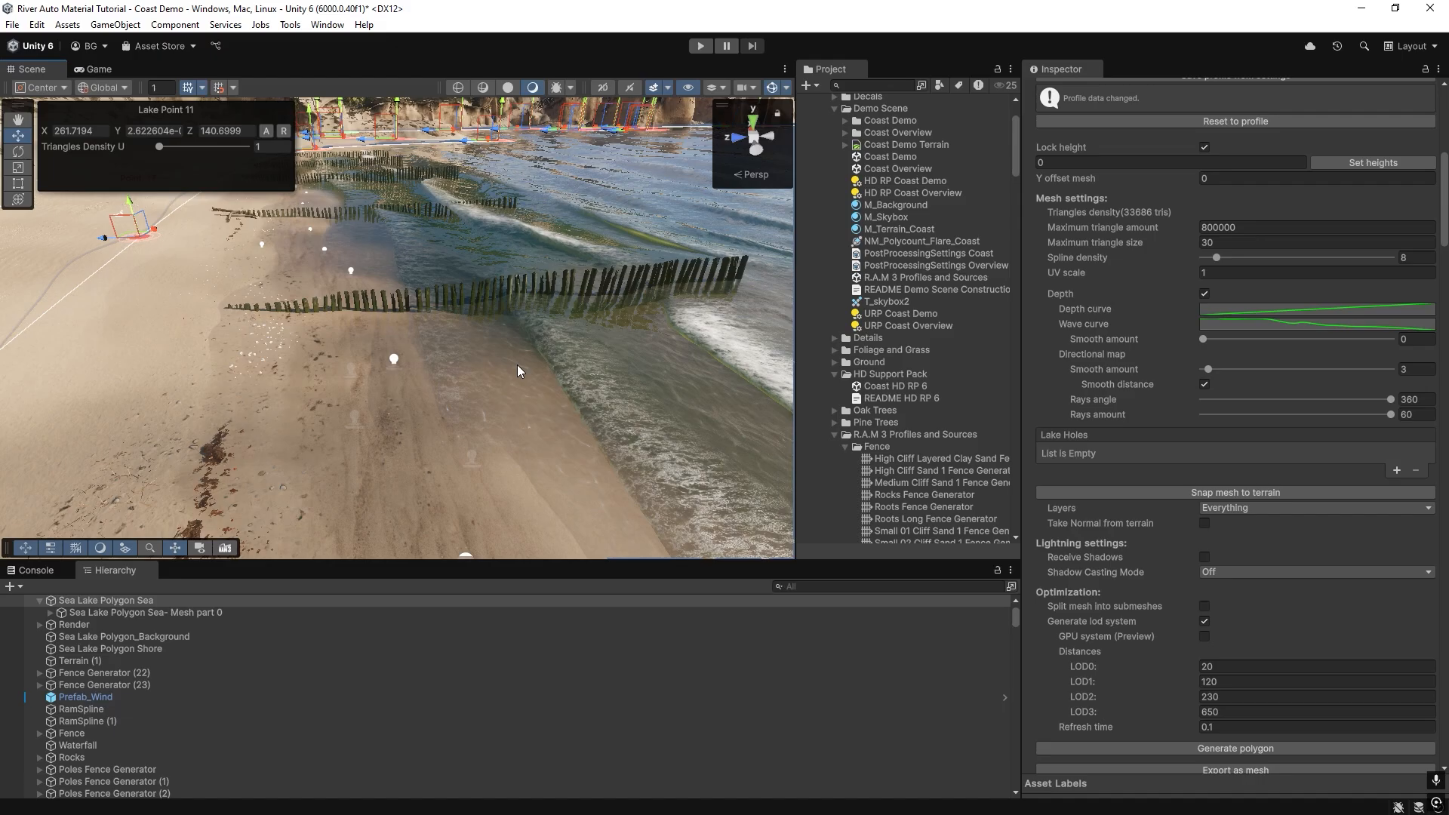
{"action": "right_click_drag", "start_coordinate": [395, 365], "coordinate": [315, 346]}
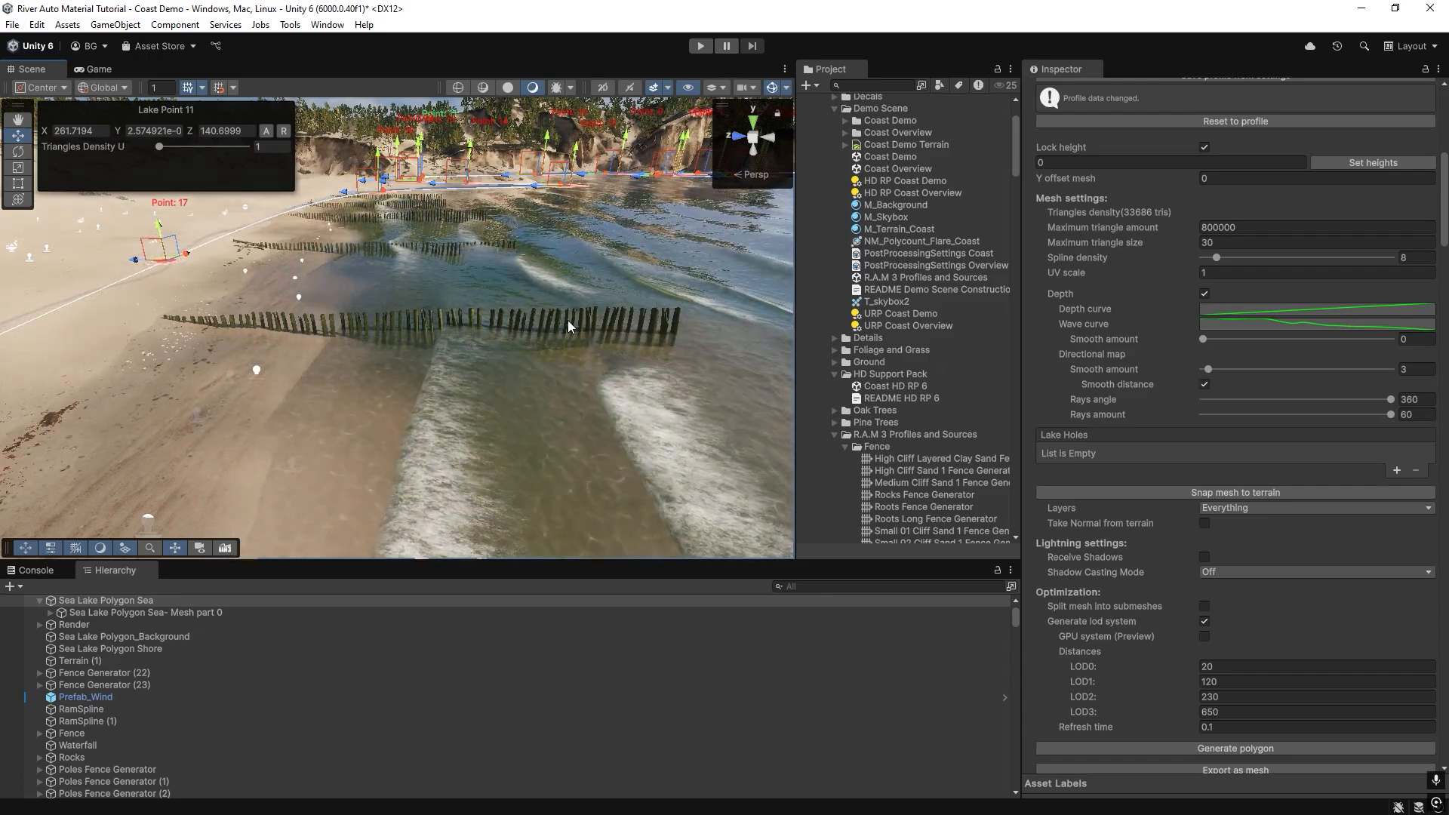
{"action": "right_click_drag", "start_coordinate": [424, 394], "coordinate": [370, 485]}
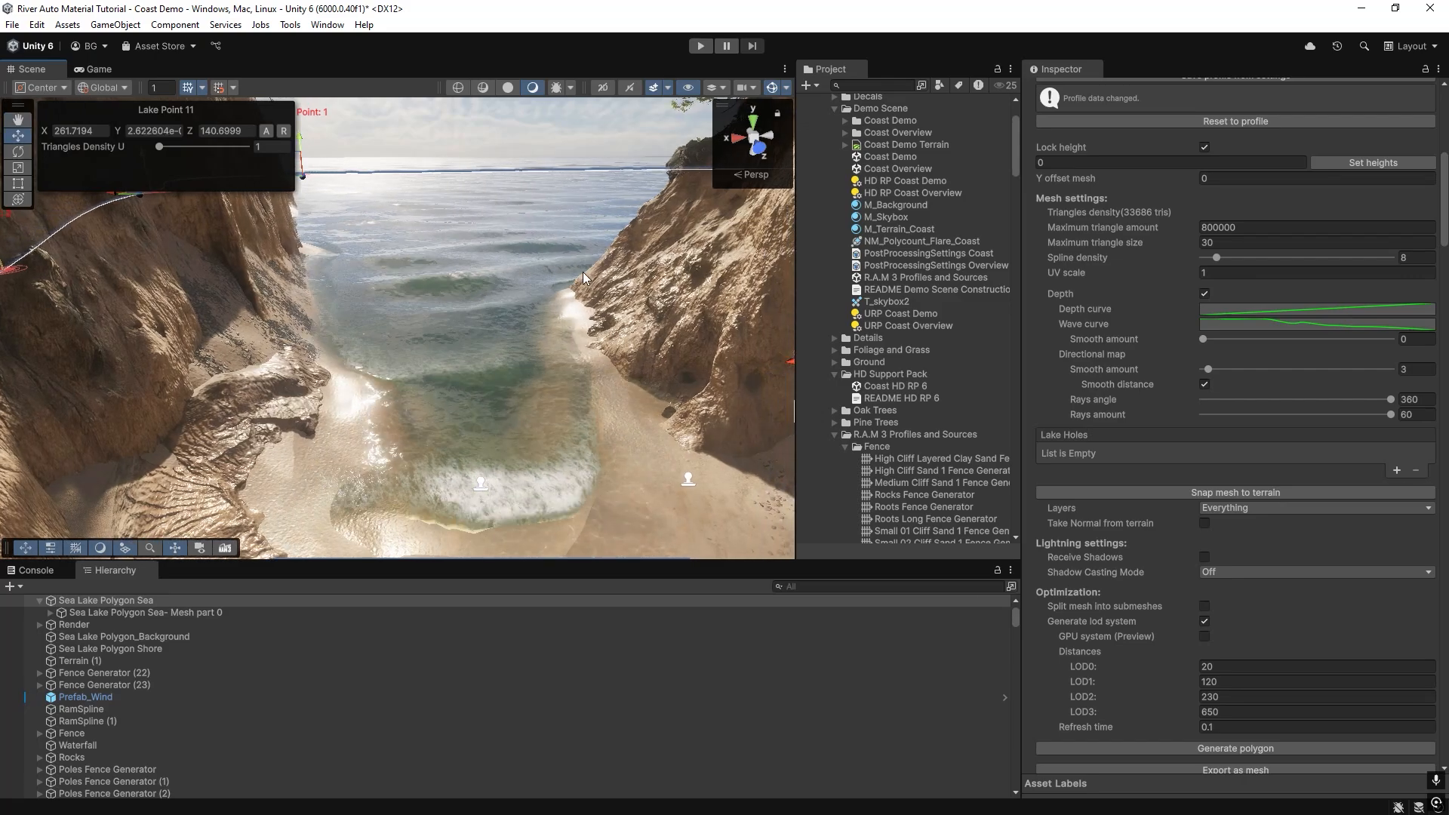
{"action": "right_click_drag", "start_coordinate": [514, 305], "coordinate": [835, 398]}
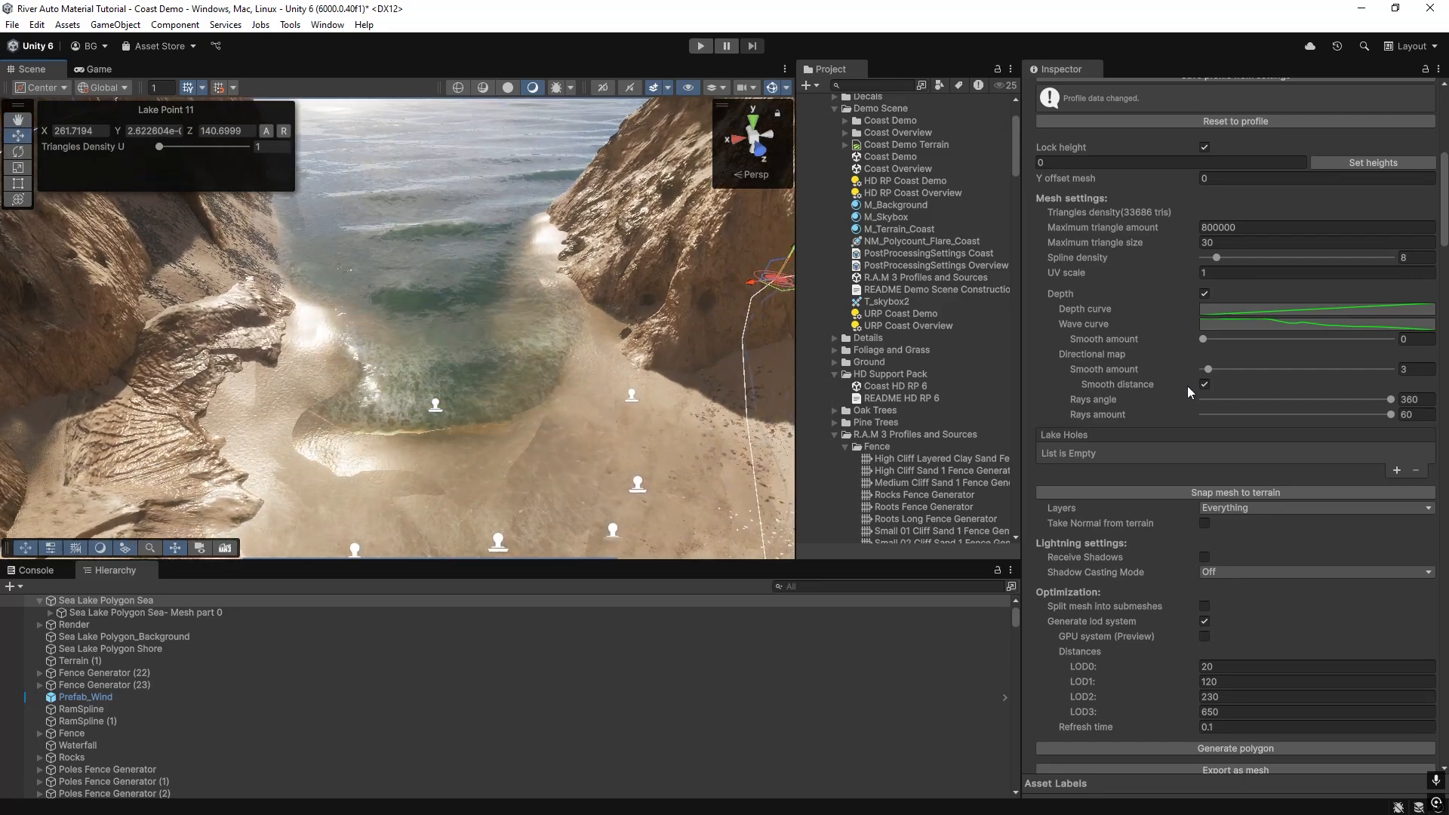
Turn off Smooth distance and compare the waves inside the cove
{"action": "left_click", "coordinate": [1207, 386]}
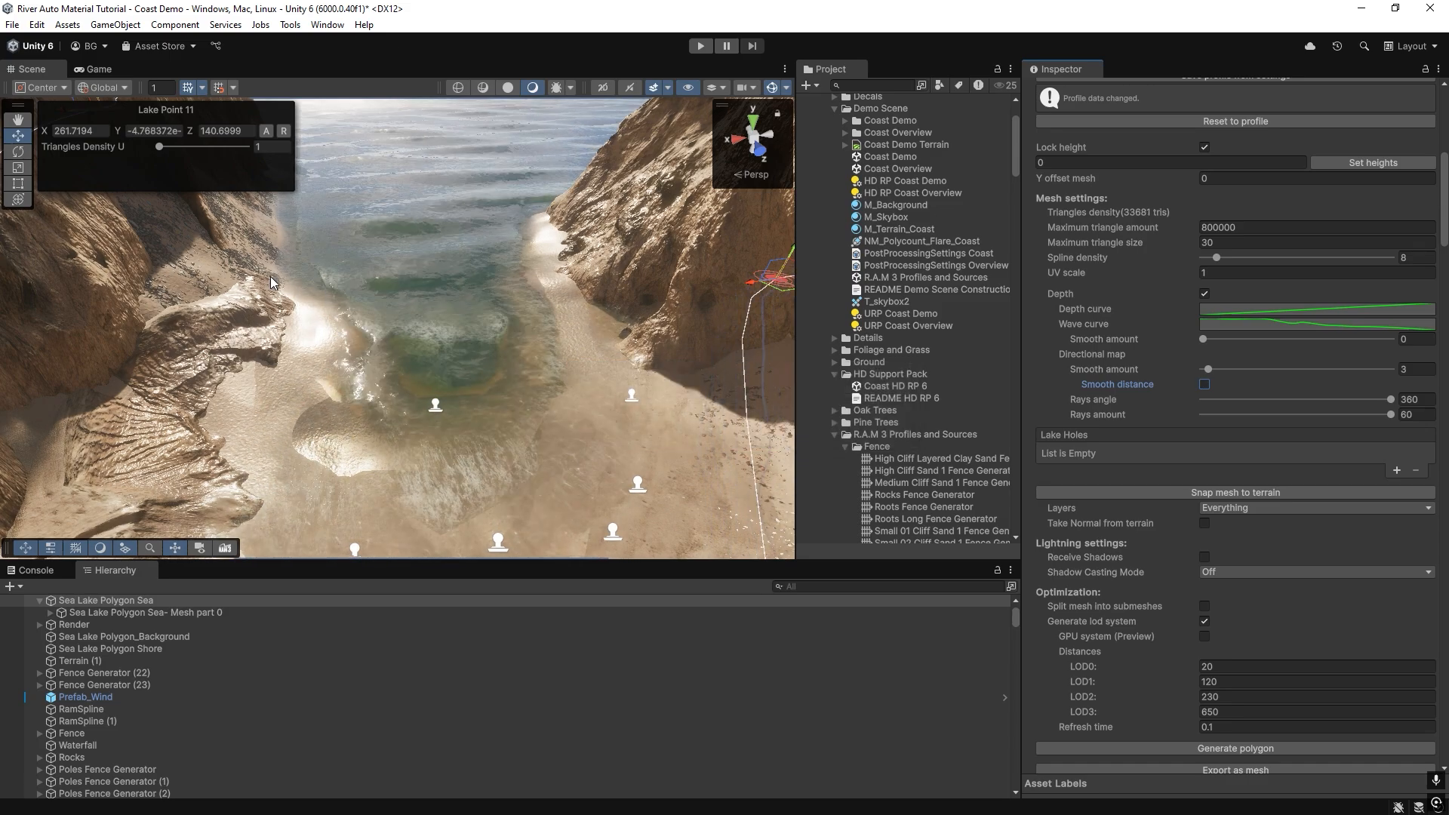
{"action": "right_click_drag", "start_coordinate": [388, 315], "coordinate": [358, 320]}
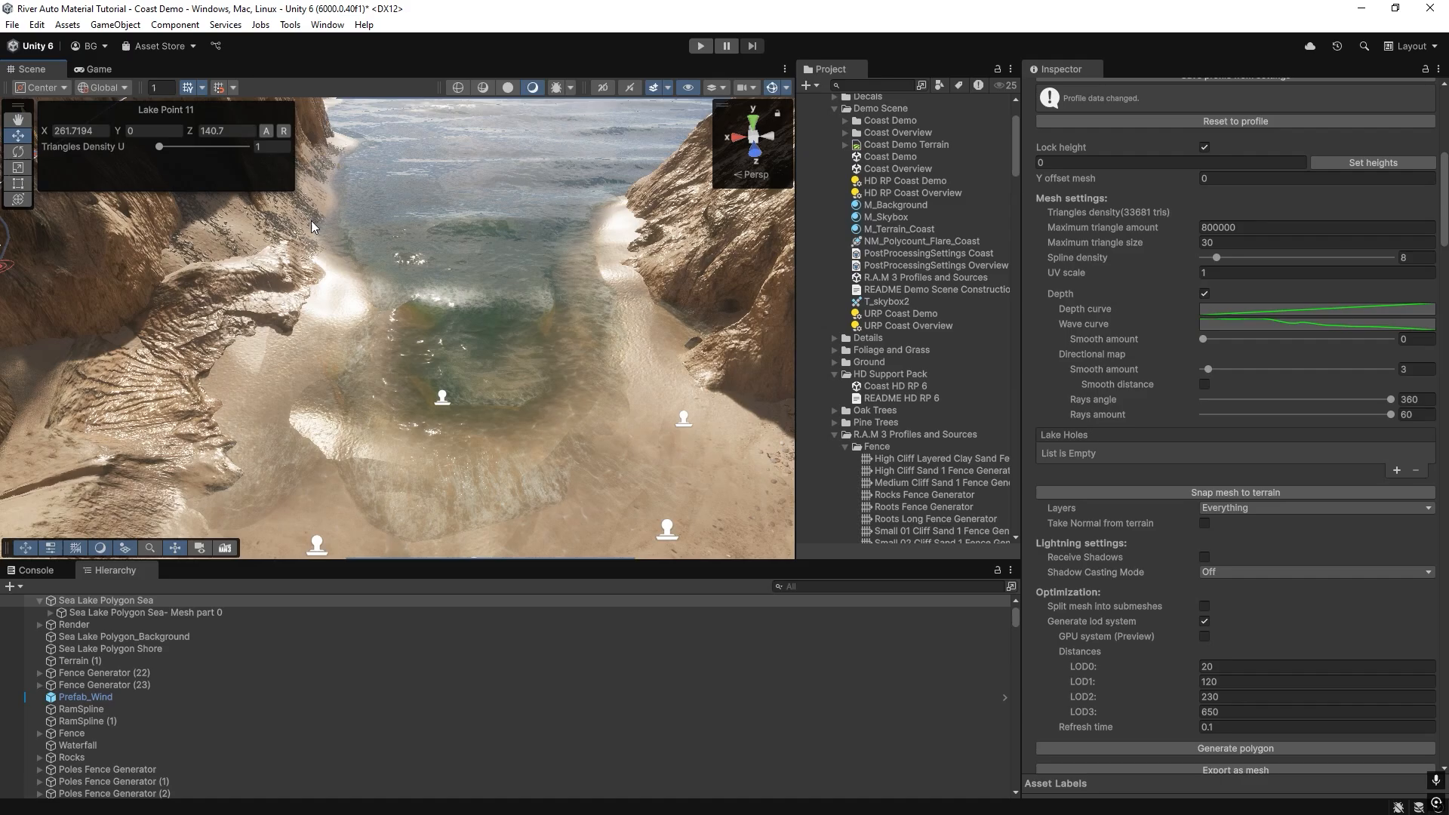
{"action": "right_click_drag", "start_coordinate": [423, 279], "coordinate": [596, 248]}
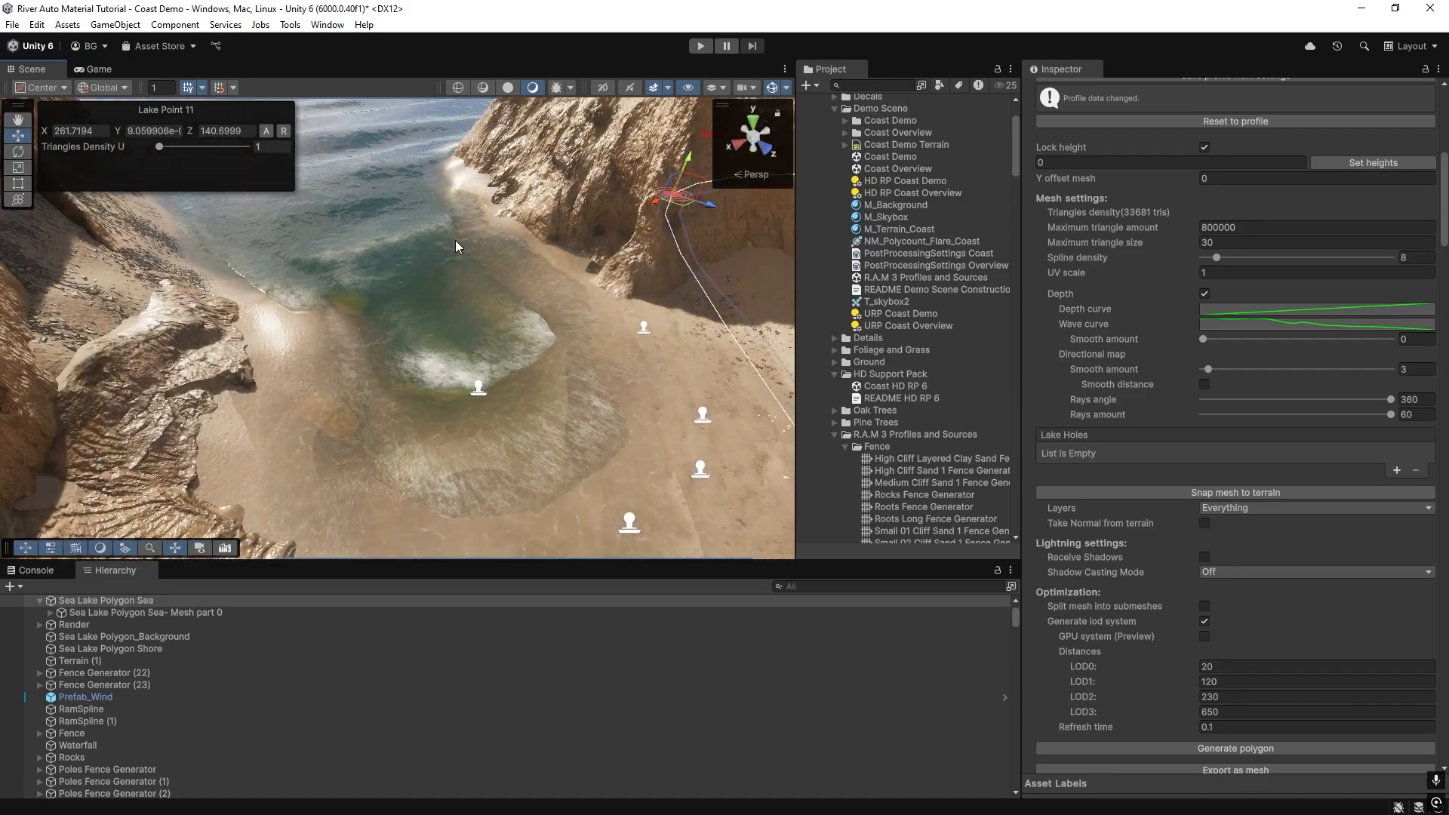
{"action": "right_click_drag", "start_coordinate": [459, 239], "coordinate": [418, 299]}
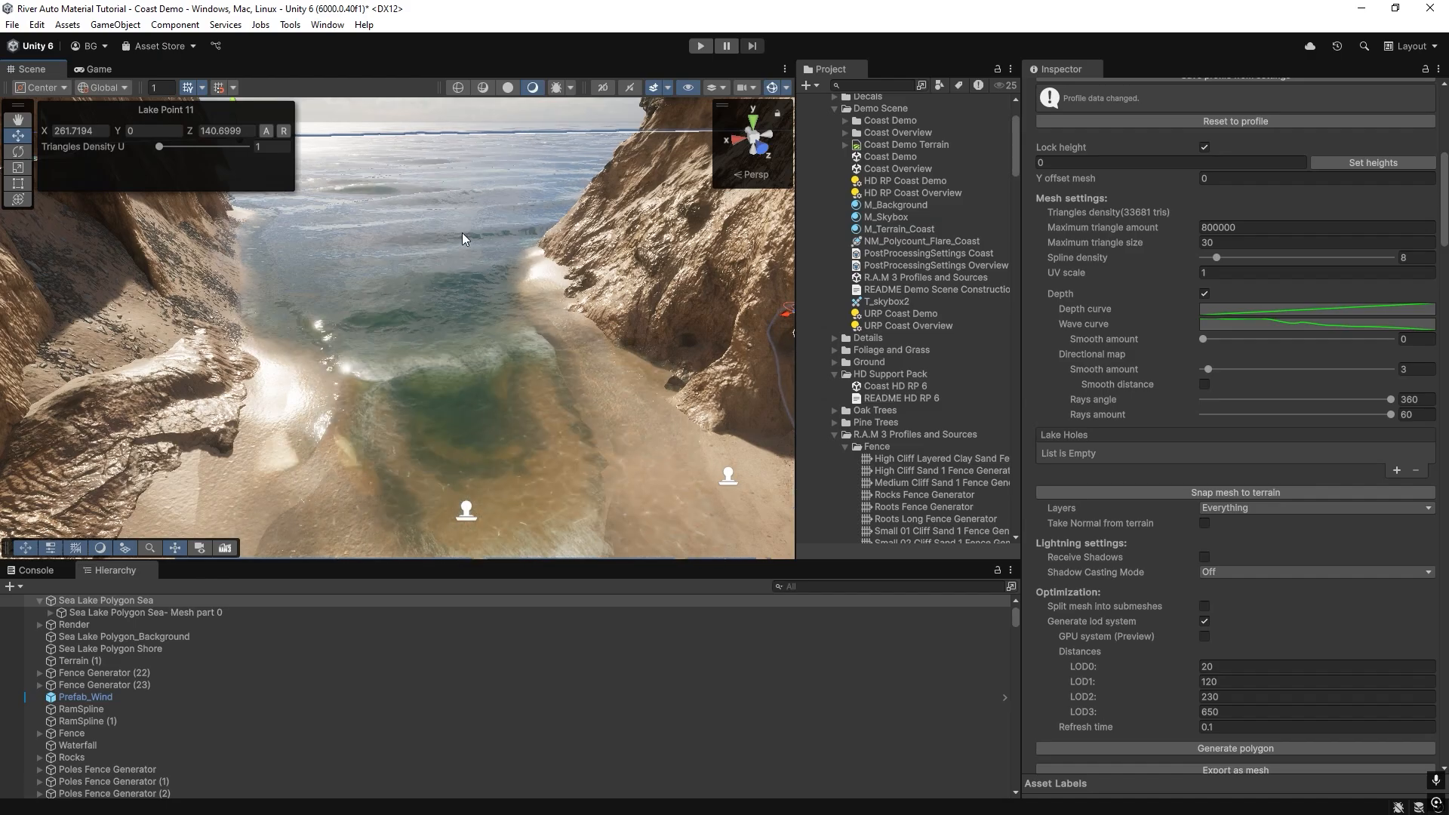
{"action": "right_click_drag", "start_coordinate": [462, 233], "coordinate": [361, 365]}
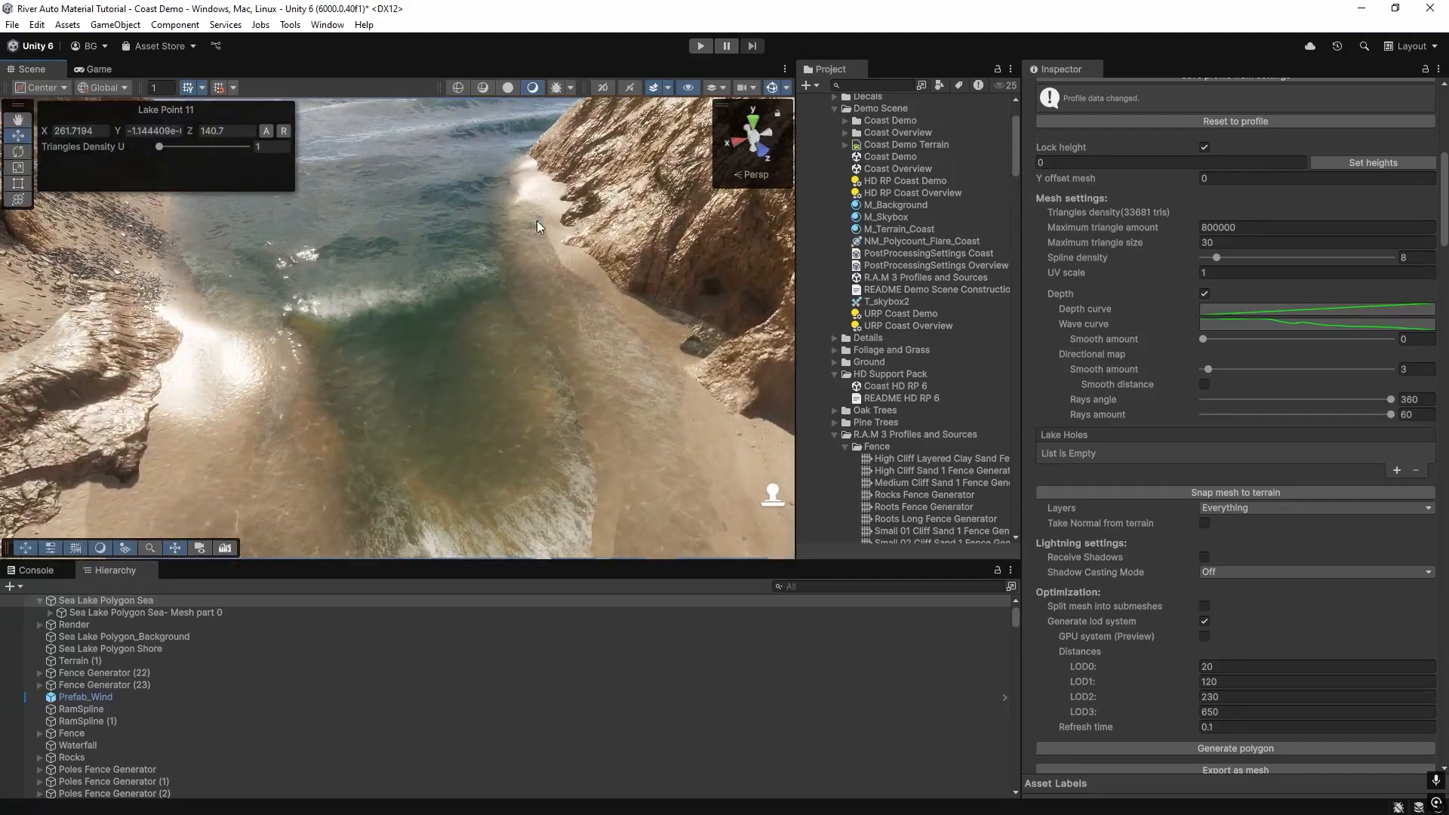
{"action": "right_click_drag", "start_coordinate": [602, 278], "coordinate": [332, 333]}
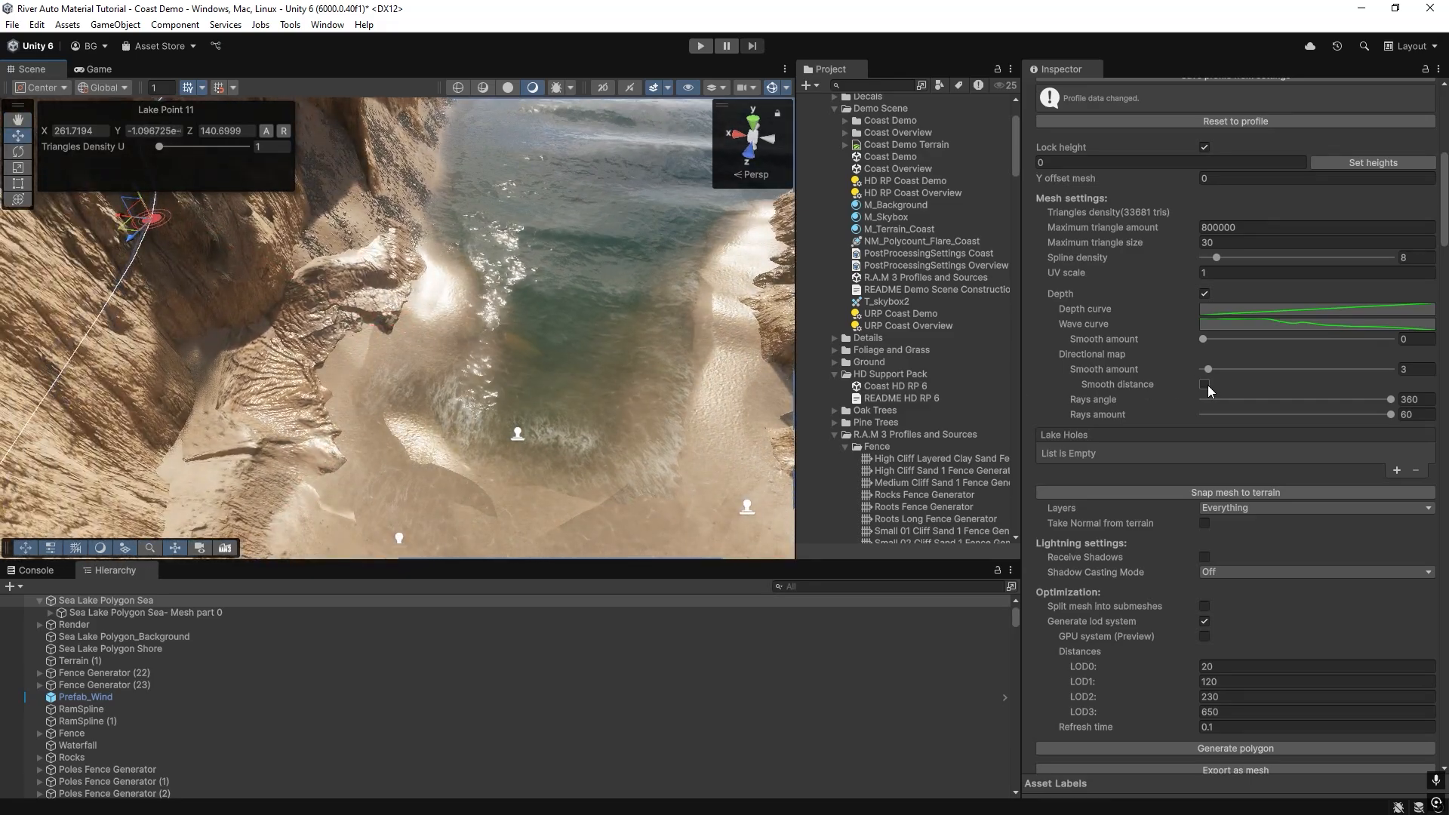
Turn Smooth distance back on for the sea polygon
{"action": "left_click", "coordinate": [1204, 384]}
{"action": "right_click_drag", "start_coordinate": [483, 310], "coordinate": [686, 274]}
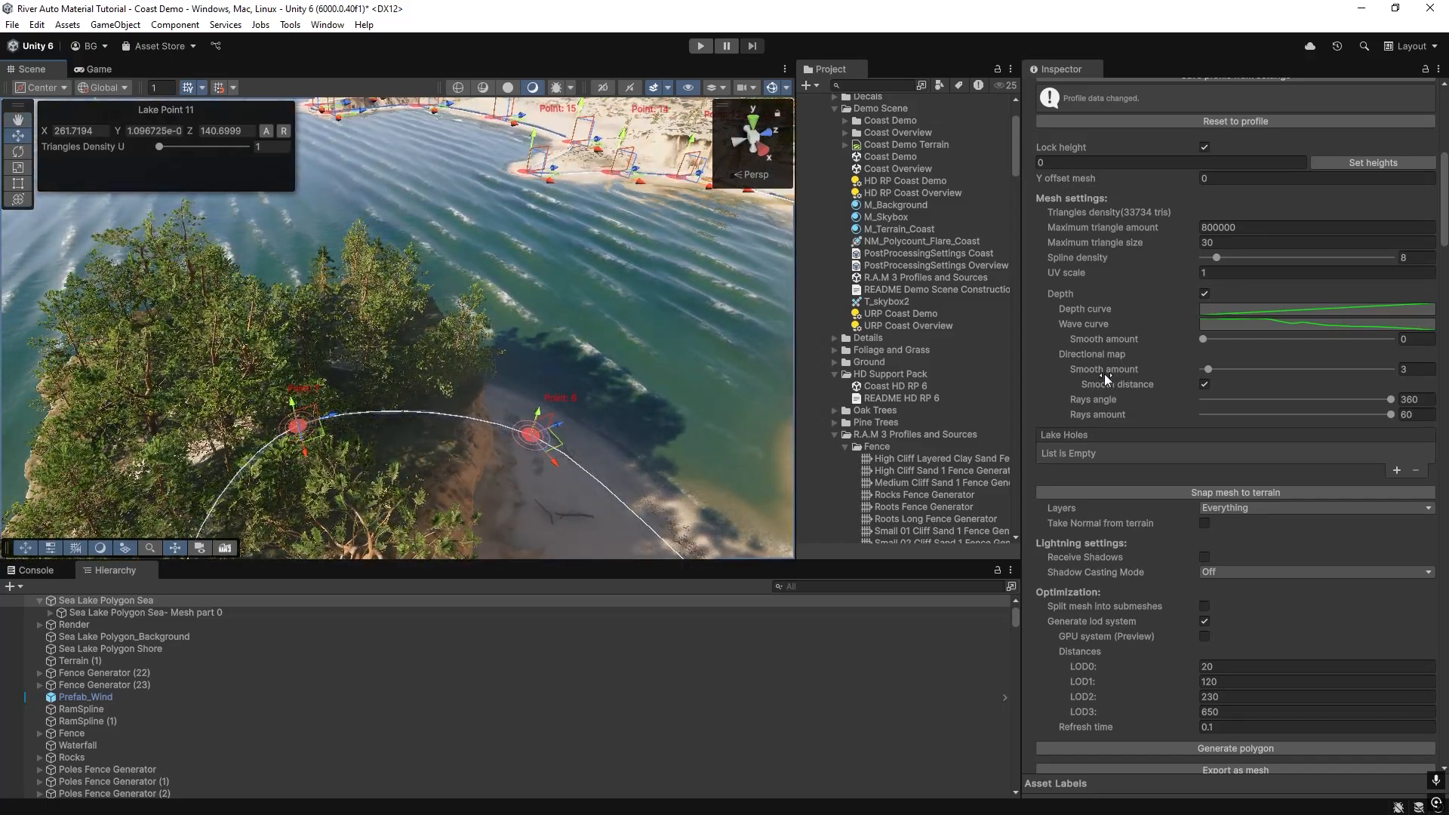
{"action": "right_click_drag", "start_coordinate": [537, 347], "coordinate": [592, 291]}
Inspect the sea waves around the sandy island in the tesselated demo scene
{"action": "key", "text": "w"}
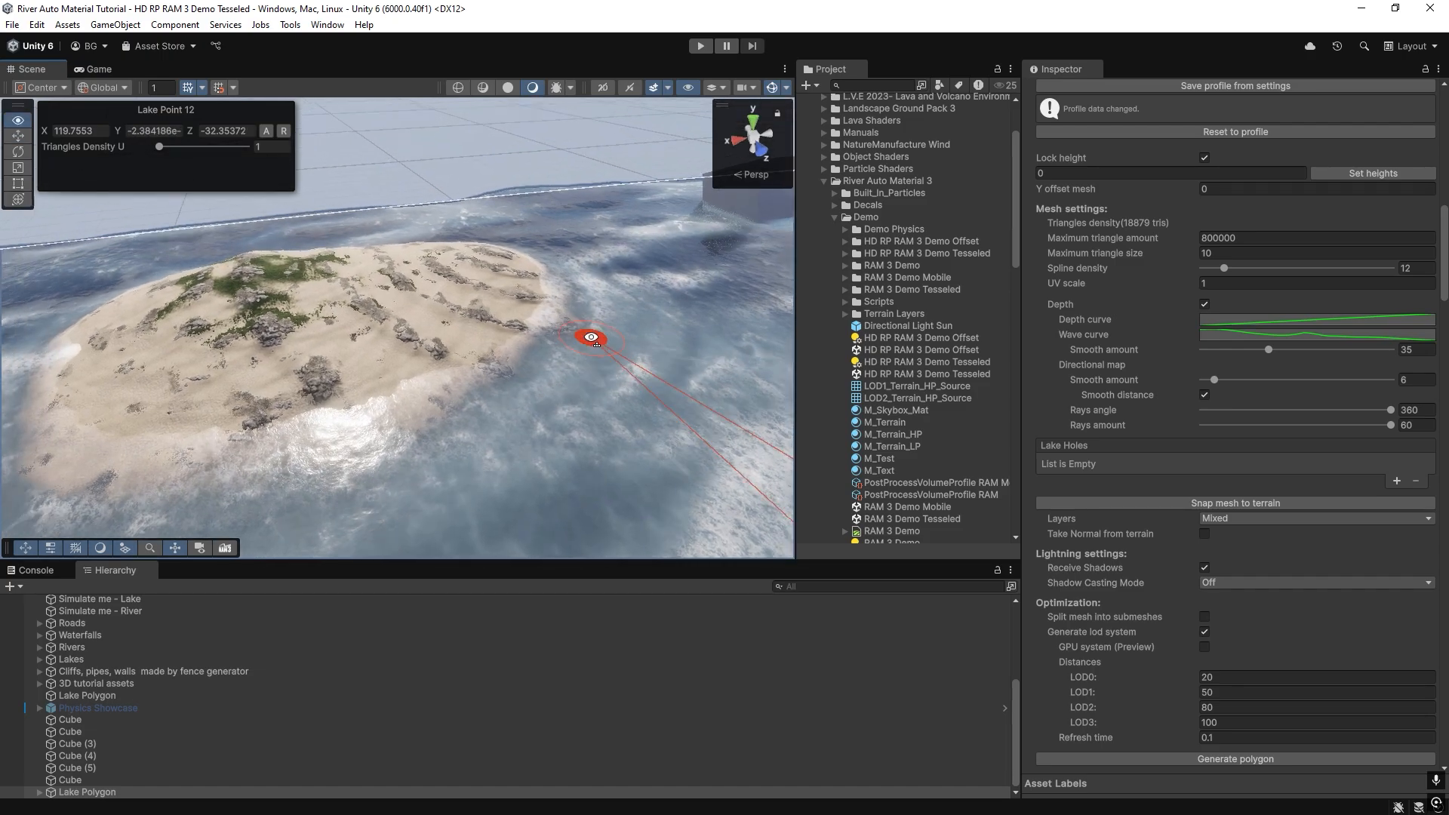
{"action": "right_click_drag", "start_coordinate": [584, 365], "coordinate": [587, 365]}
{"action": "key", "text": "w"}
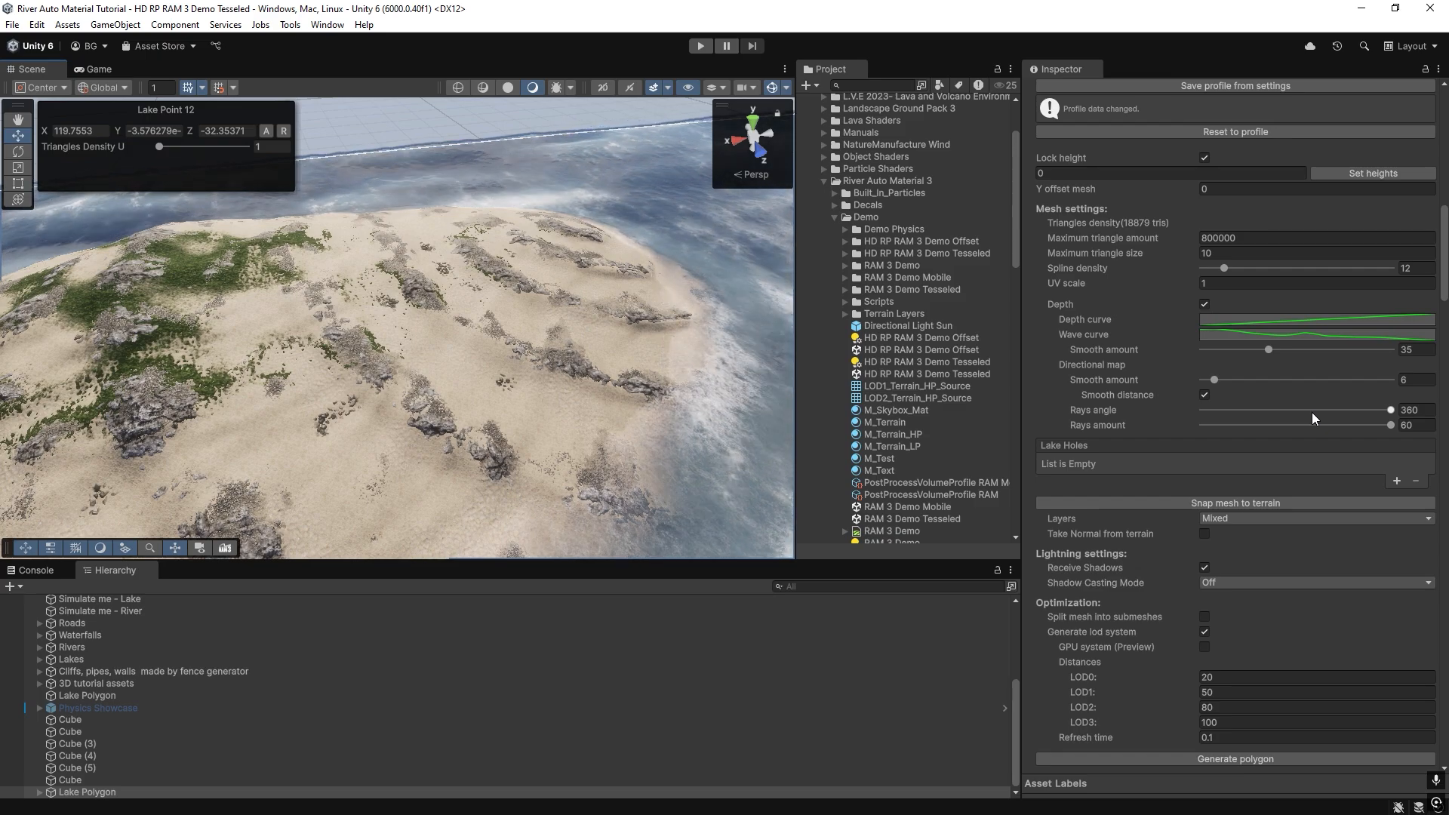
{"action": "right_click_drag", "start_coordinate": [466, 347], "coordinate": [664, 320]}
{"action": "right_click_drag", "start_coordinate": [408, 313], "coordinate": [532, 308]}
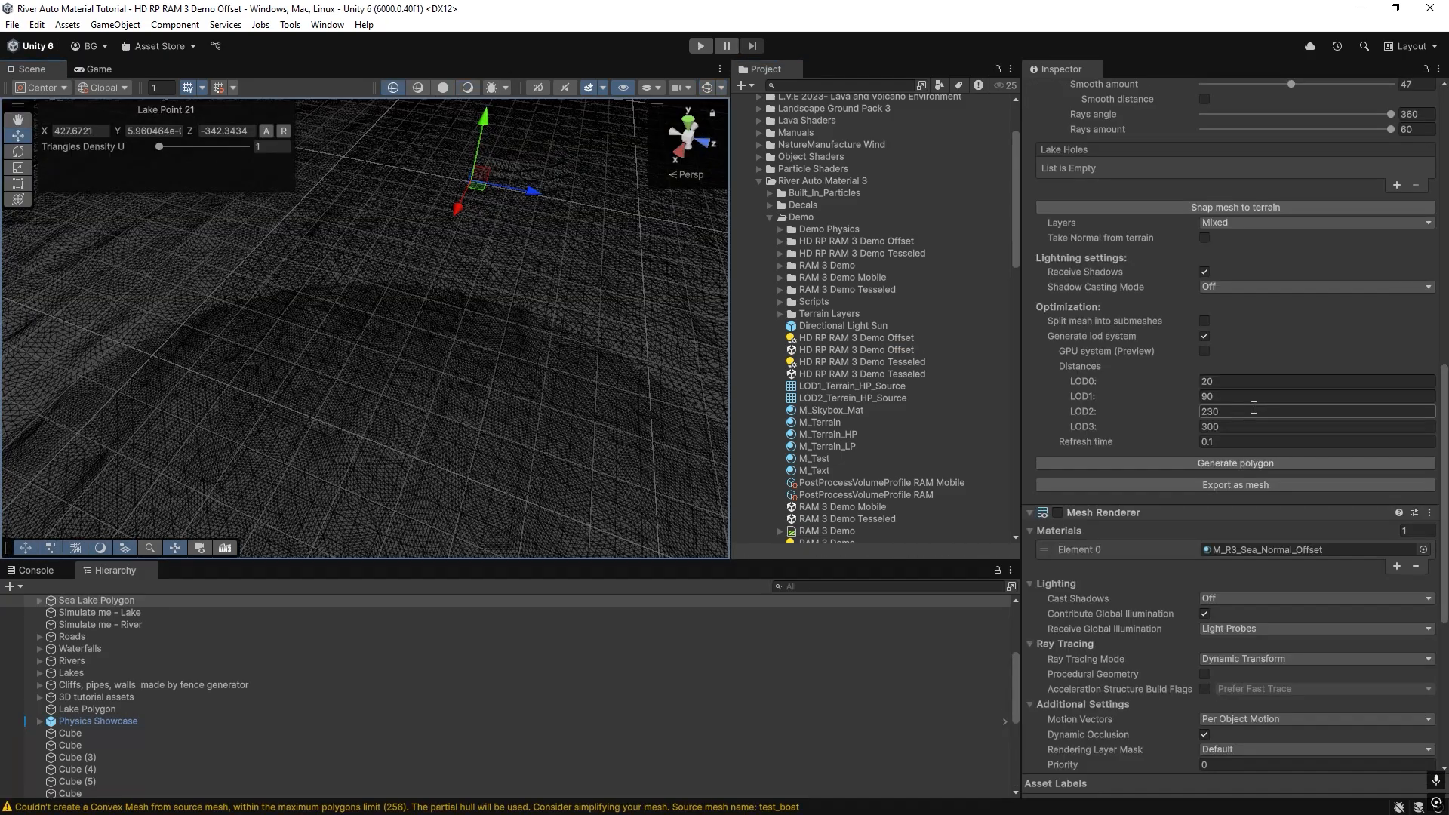
Disable Generate lod system on the offset sea polygon
{"action": "scroll", "coordinate": [1256, 436], "scroll_direction": "up", "scroll_amount": 15}
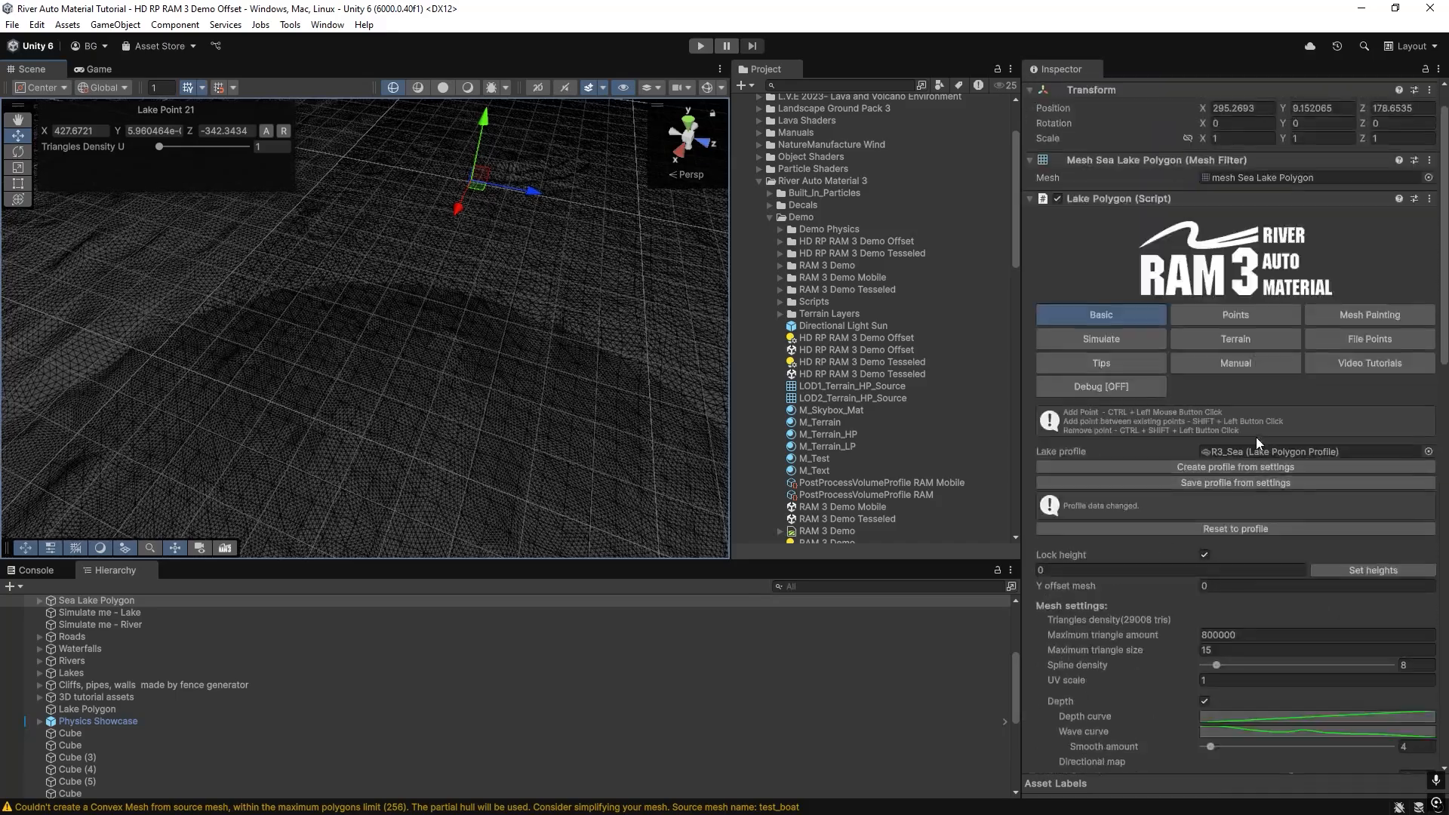
{"action": "scroll", "coordinate": [1255, 436], "scroll_direction": "down", "scroll_amount": 15}
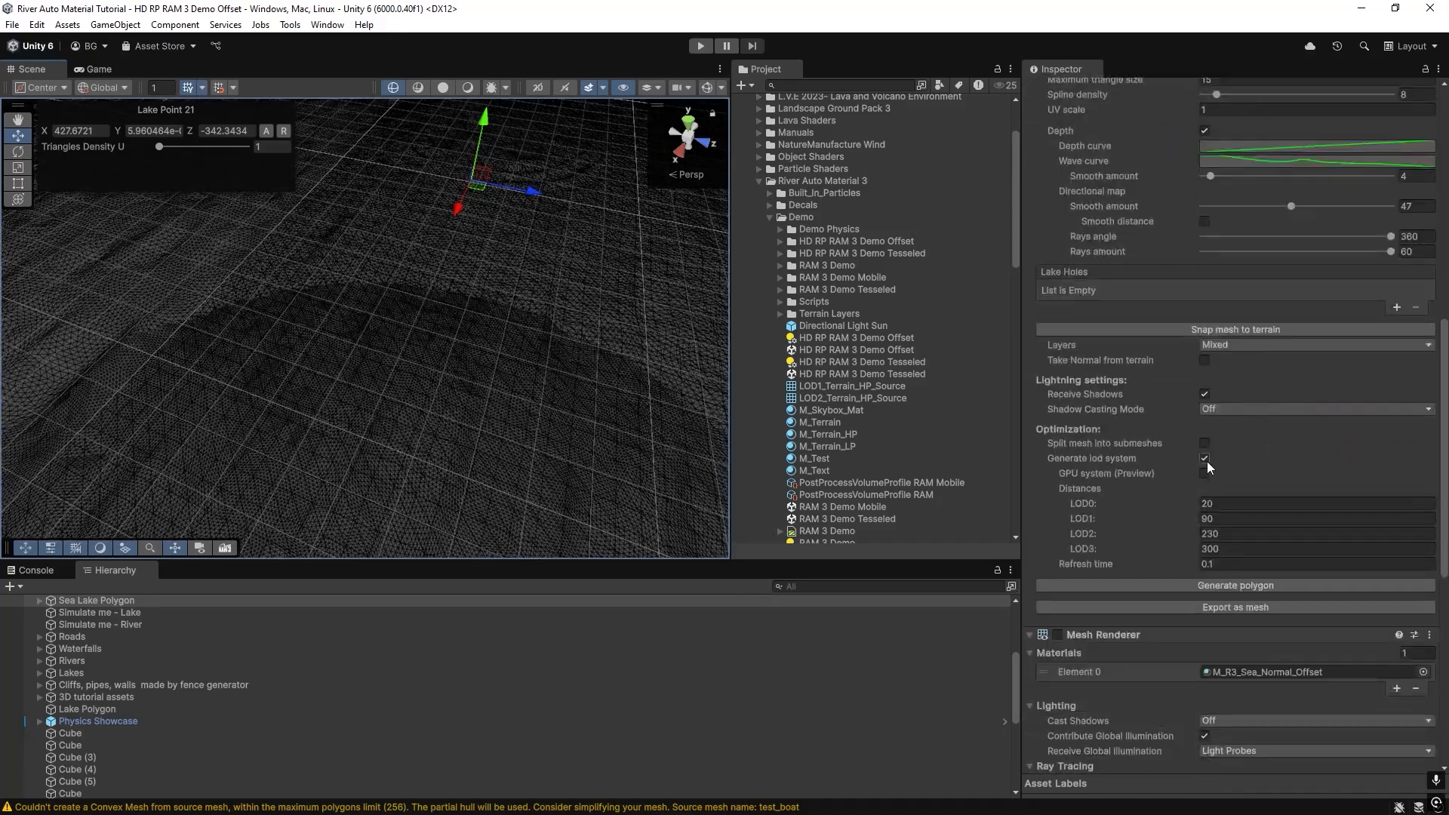
{"action": "right_click_drag", "start_coordinate": [350, 403], "coordinate": [375, 340]}
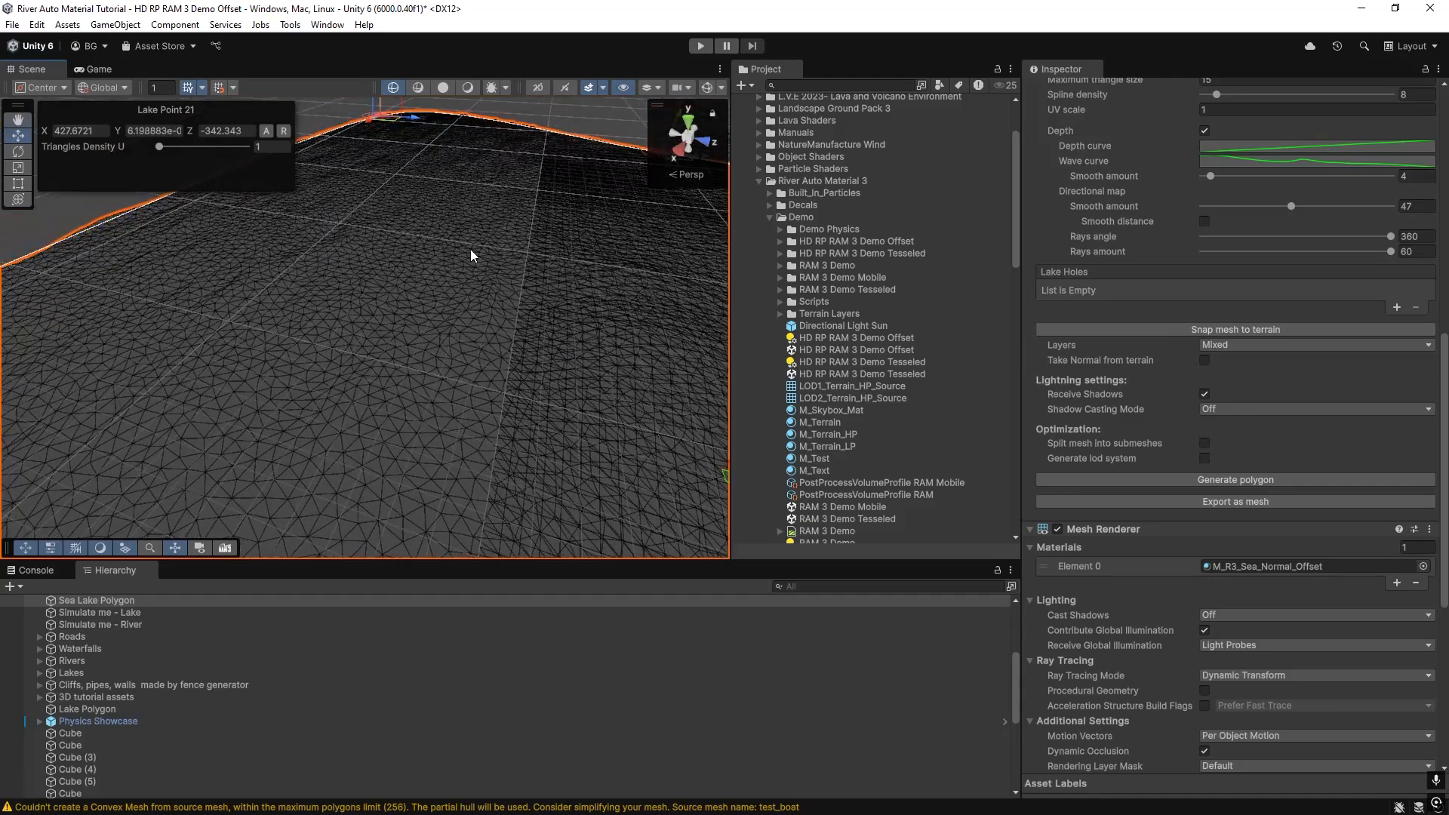
Set the sea polygon's Maximum triangle size to 105
{"action": "scroll", "coordinate": [1298, 347], "scroll_direction": "up", "scroll_amount": 8}
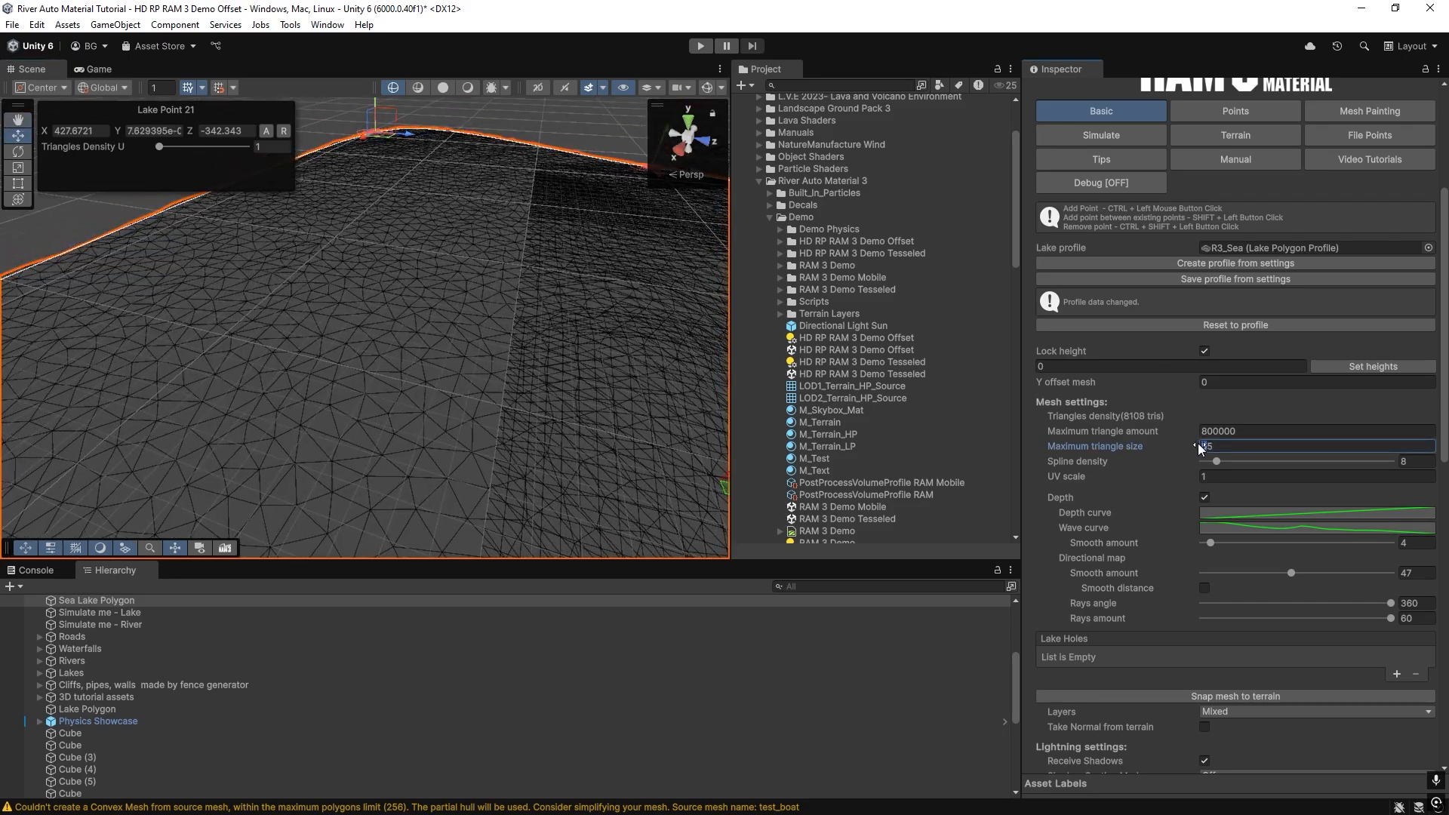
{"action": "type", "text": "10"}
{"action": "right_click_drag", "start_coordinate": [454, 382], "coordinate": [454, 381]}
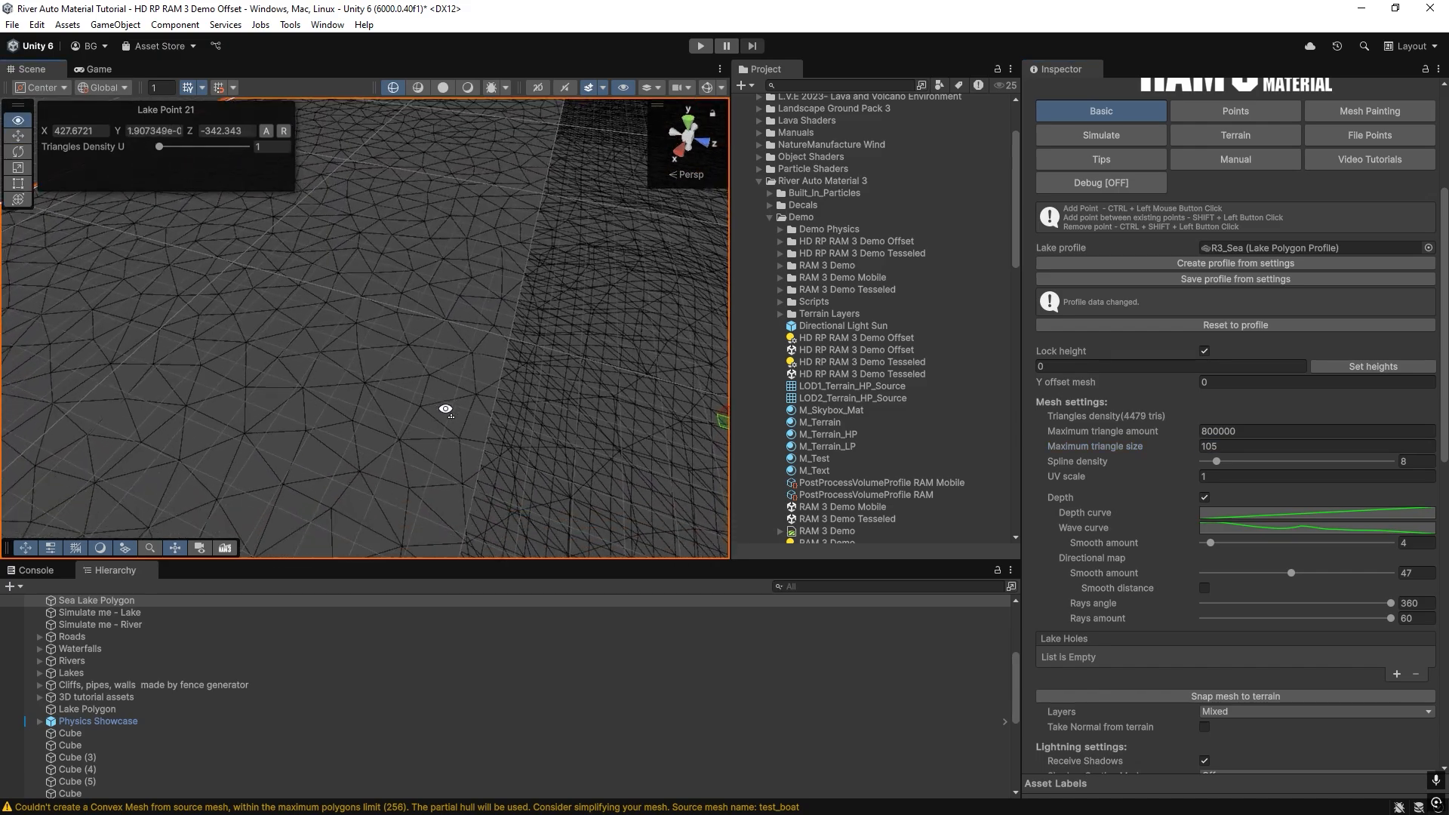
Enable Generate lod system on the offset sea polygon
{"action": "scroll", "coordinate": [1295, 422], "scroll_direction": "down", "scroll_amount": 15}
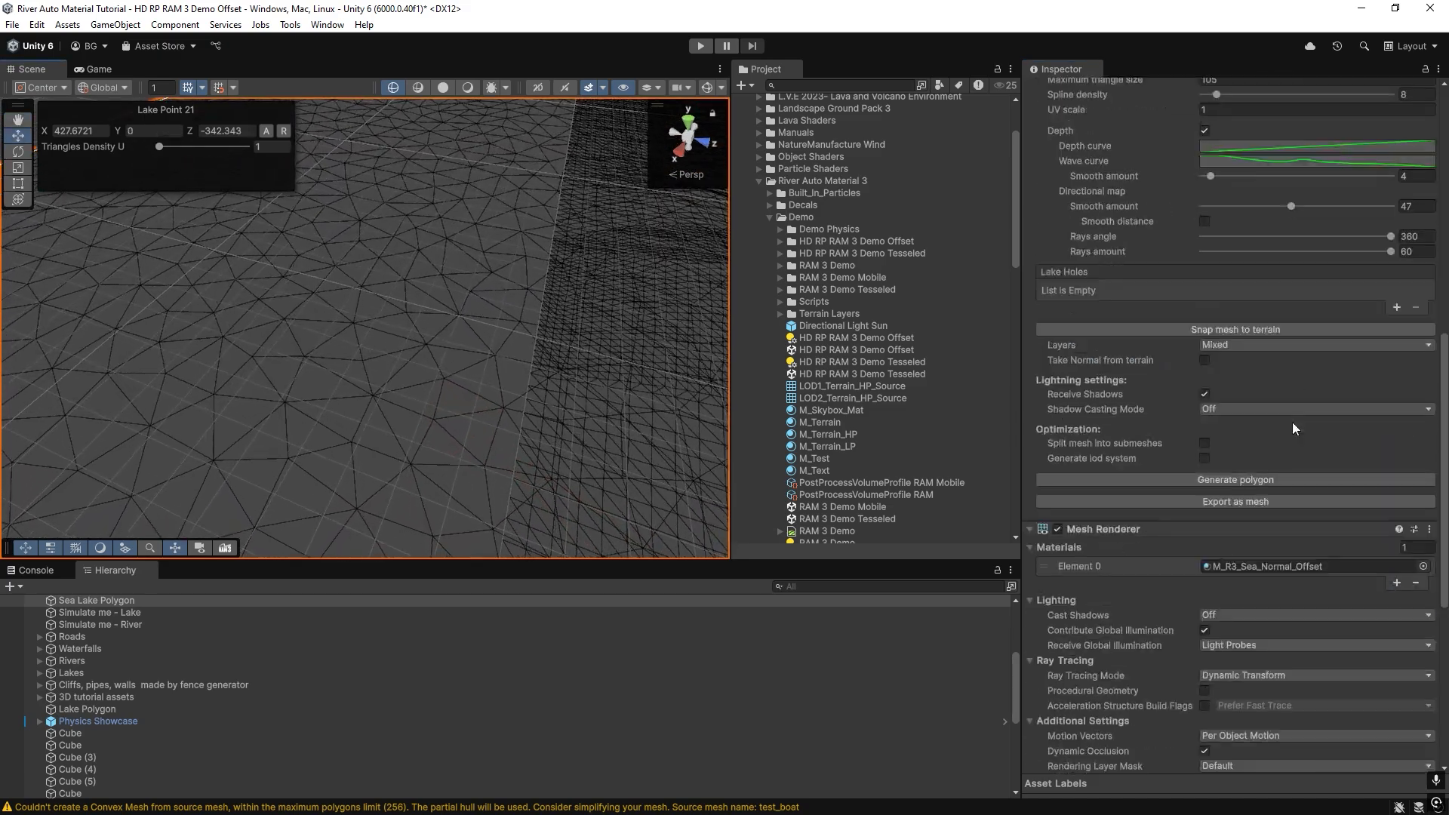
{"action": "scroll", "coordinate": [1289, 426], "scroll_direction": "up", "scroll_amount": 5}
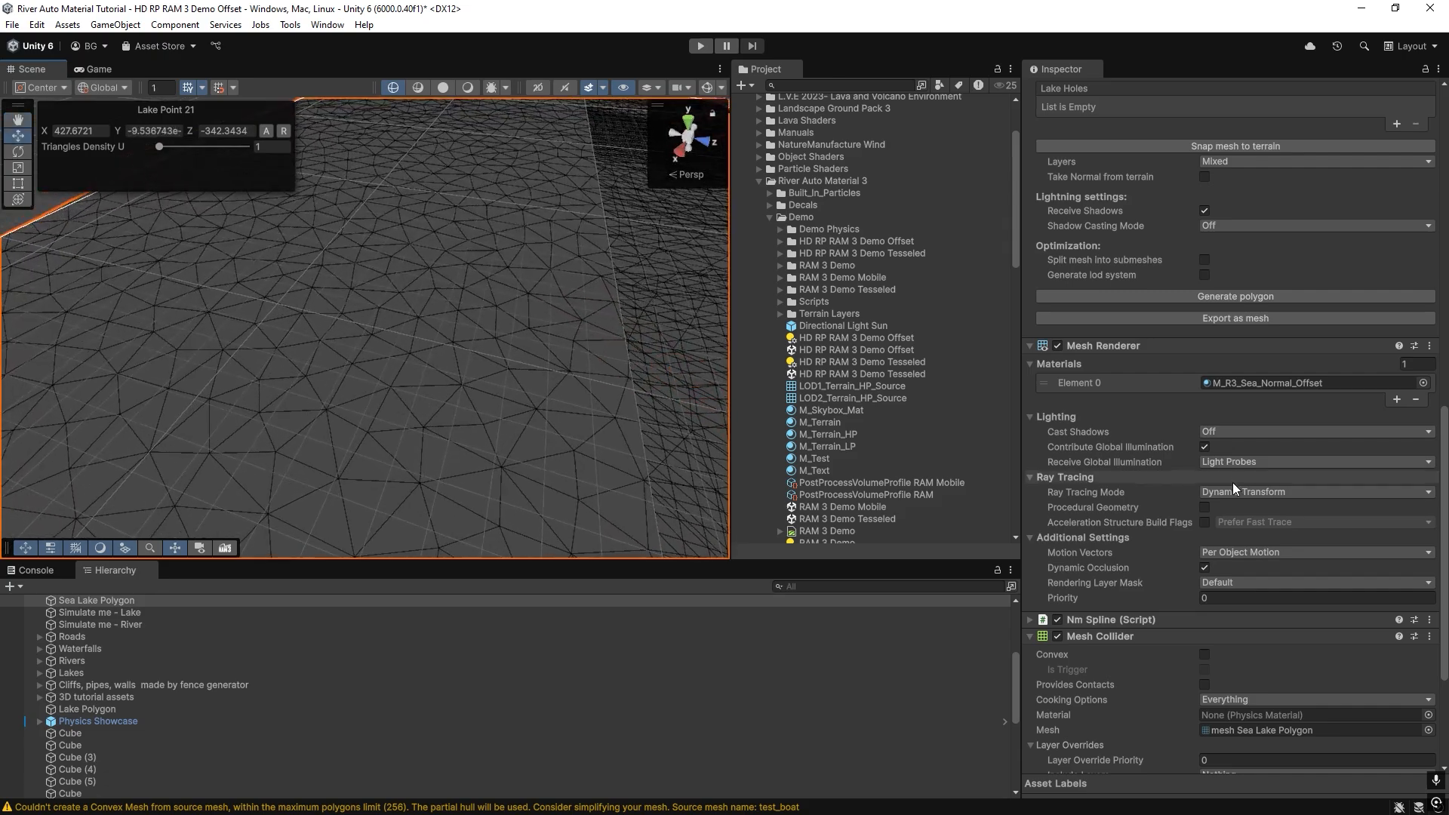
{"action": "scroll", "coordinate": [1233, 488], "scroll_direction": "up", "scroll_amount": 9}
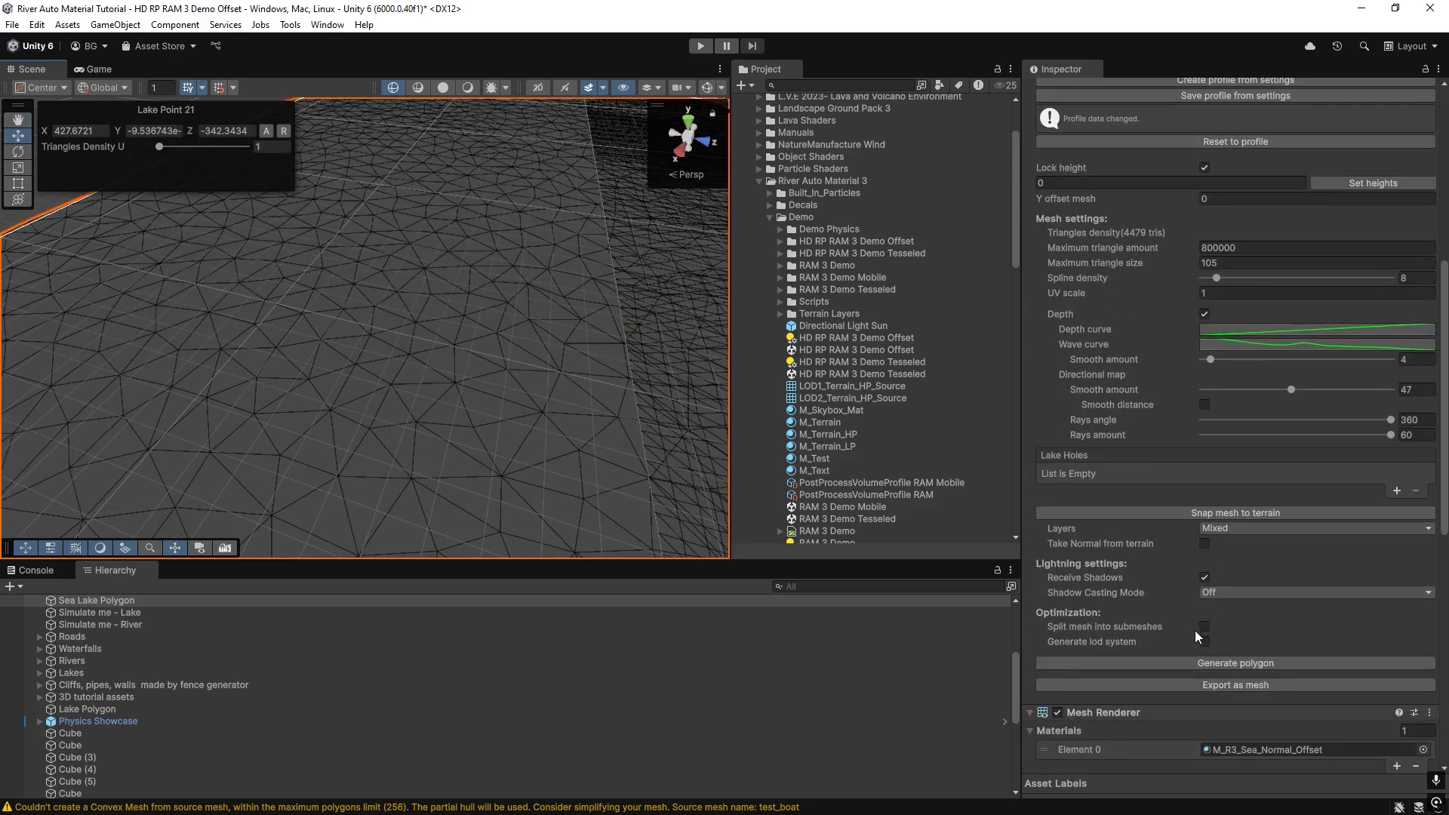
{"action": "left_click", "coordinate": [1204, 641]}
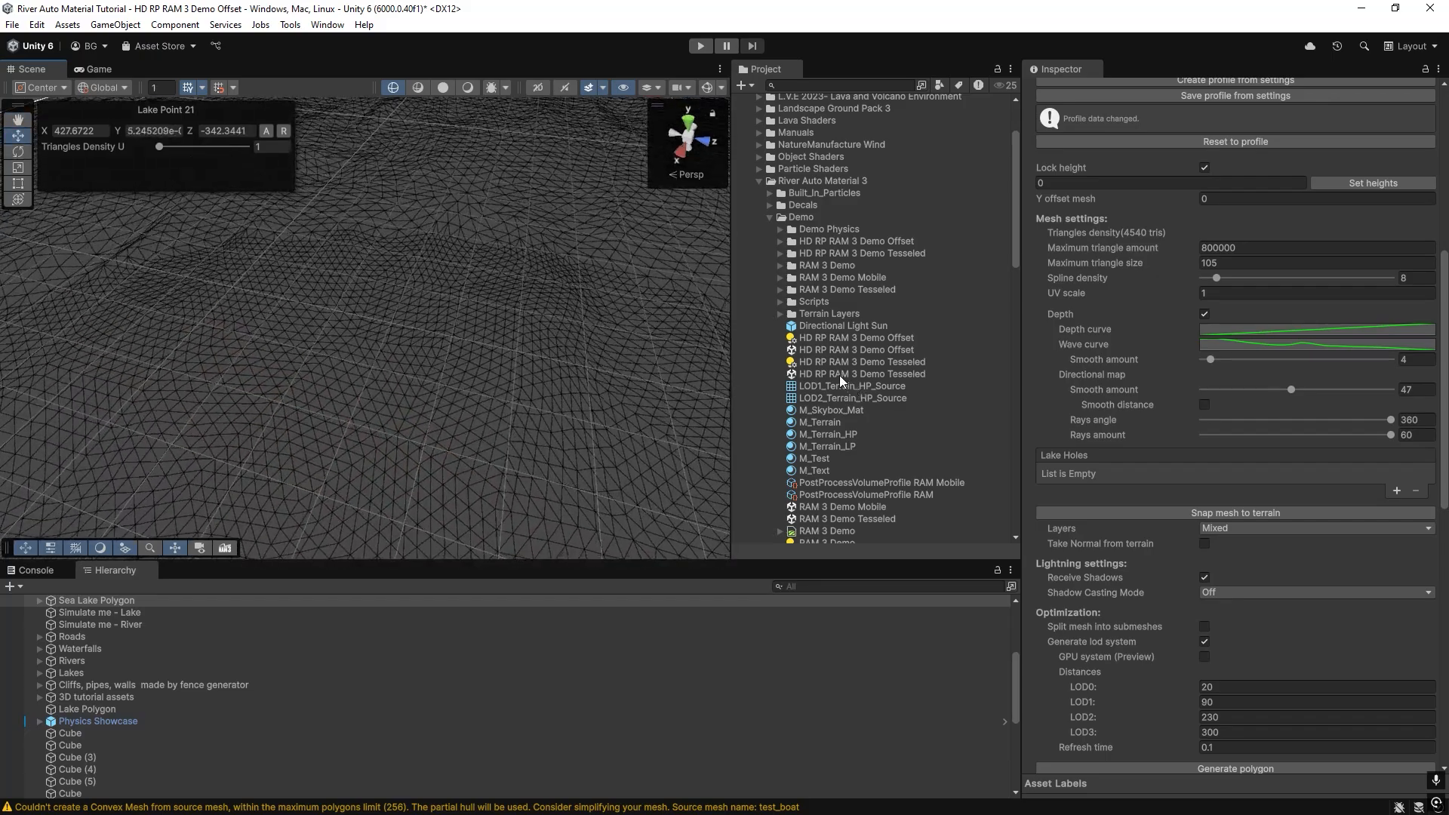
Open the HD RP RAM 3 Demo Tesseled scene without saving the current one and select its lake polygon
{"action": "double_click", "coordinate": [839, 375]}
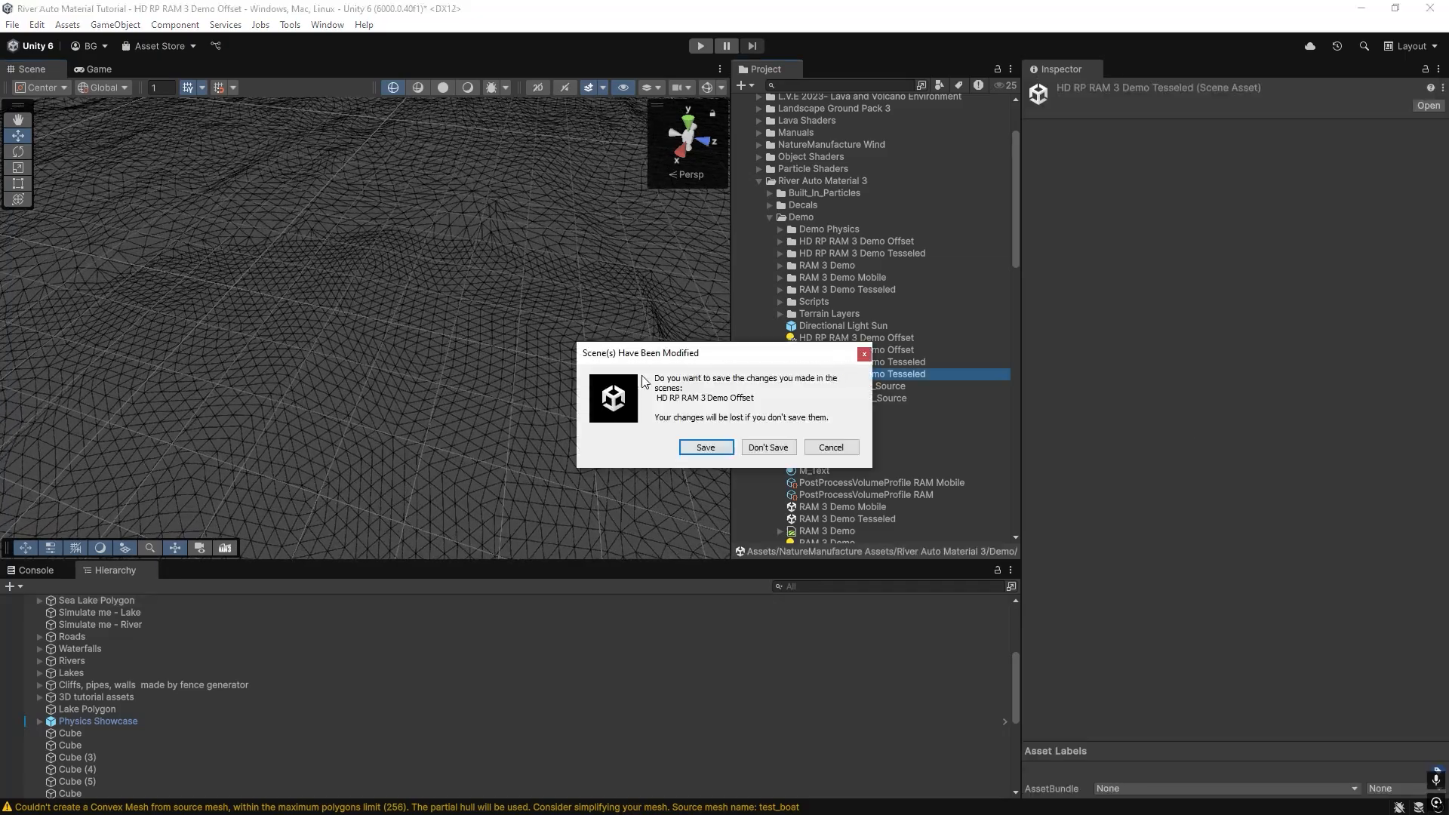
{"action": "left_click", "coordinate": [767, 447]}
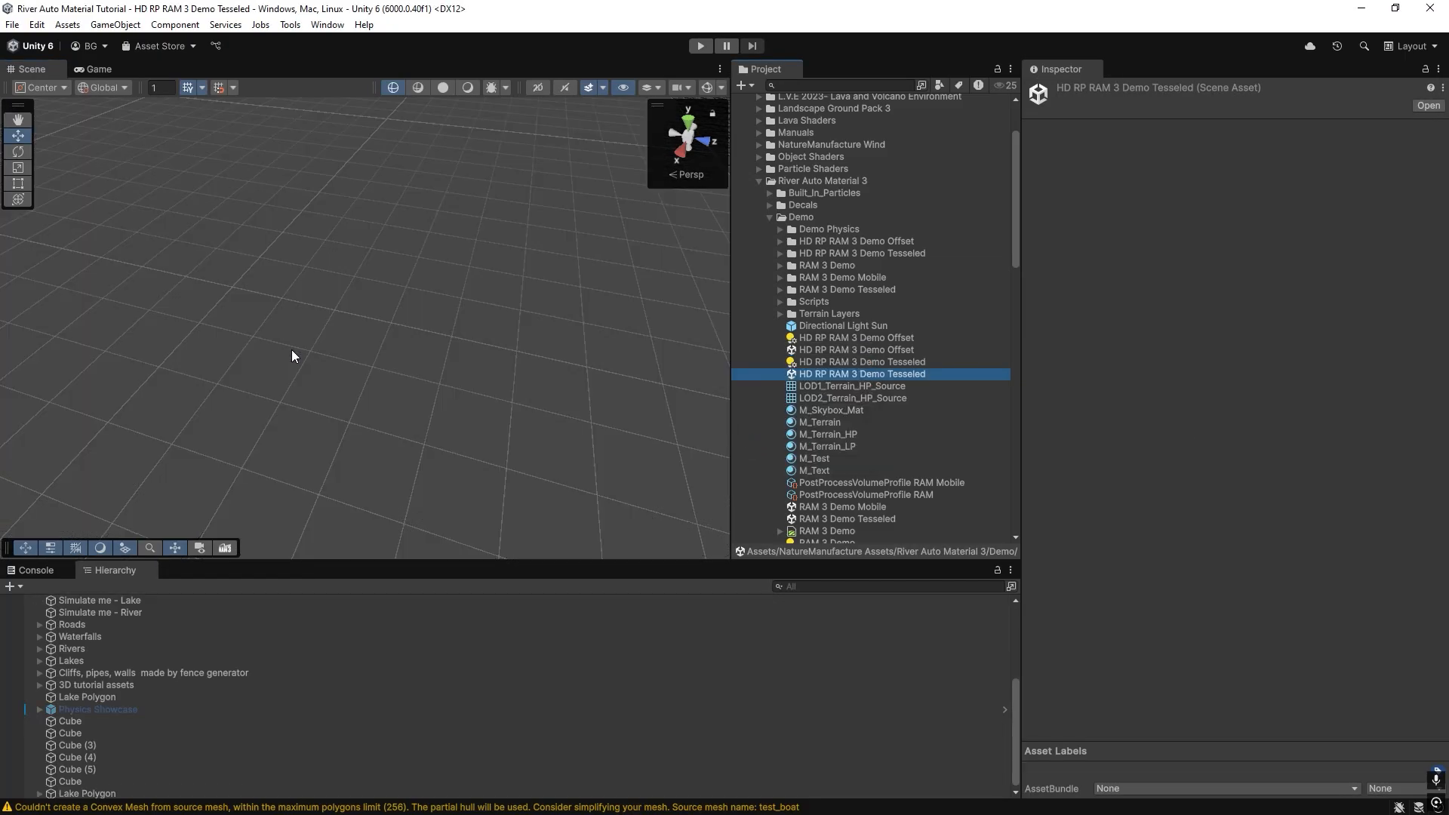
{"action": "right_click_drag", "start_coordinate": [258, 263], "coordinate": [461, 427]}
{"action": "left_click", "coordinate": [460, 425]}
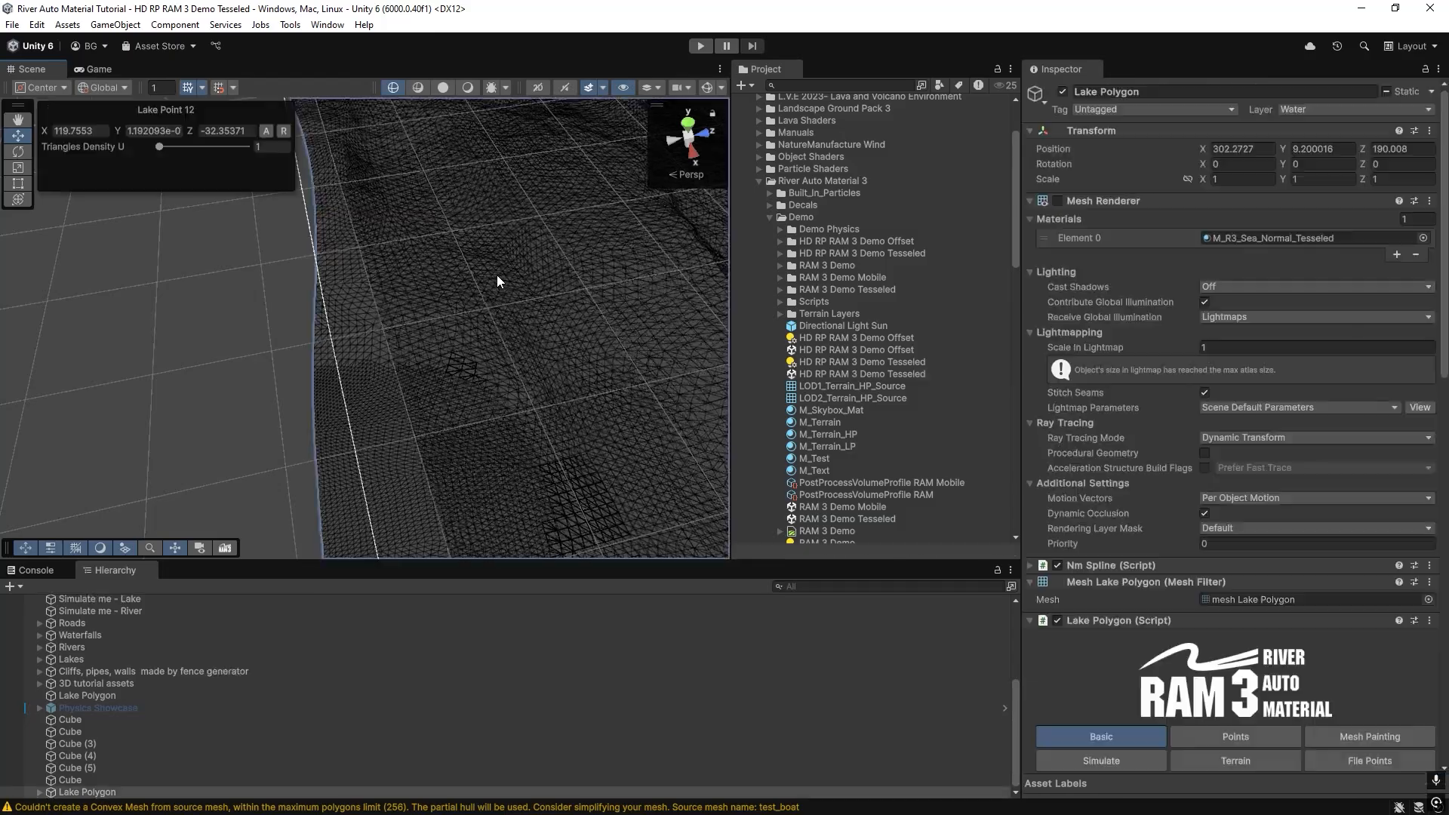
Examine the tessellated sea polygon's mesh settings, tessellation material options and waves in the shaded view
{"action": "scroll", "coordinate": [1199, 453], "scroll_direction": "down", "scroll_amount": 5}
{"action": "scroll", "coordinate": [1201, 483], "scroll_direction": "down", "scroll_amount": 8}
{"action": "right_click_drag", "start_coordinate": [471, 347], "coordinate": [430, 294]}
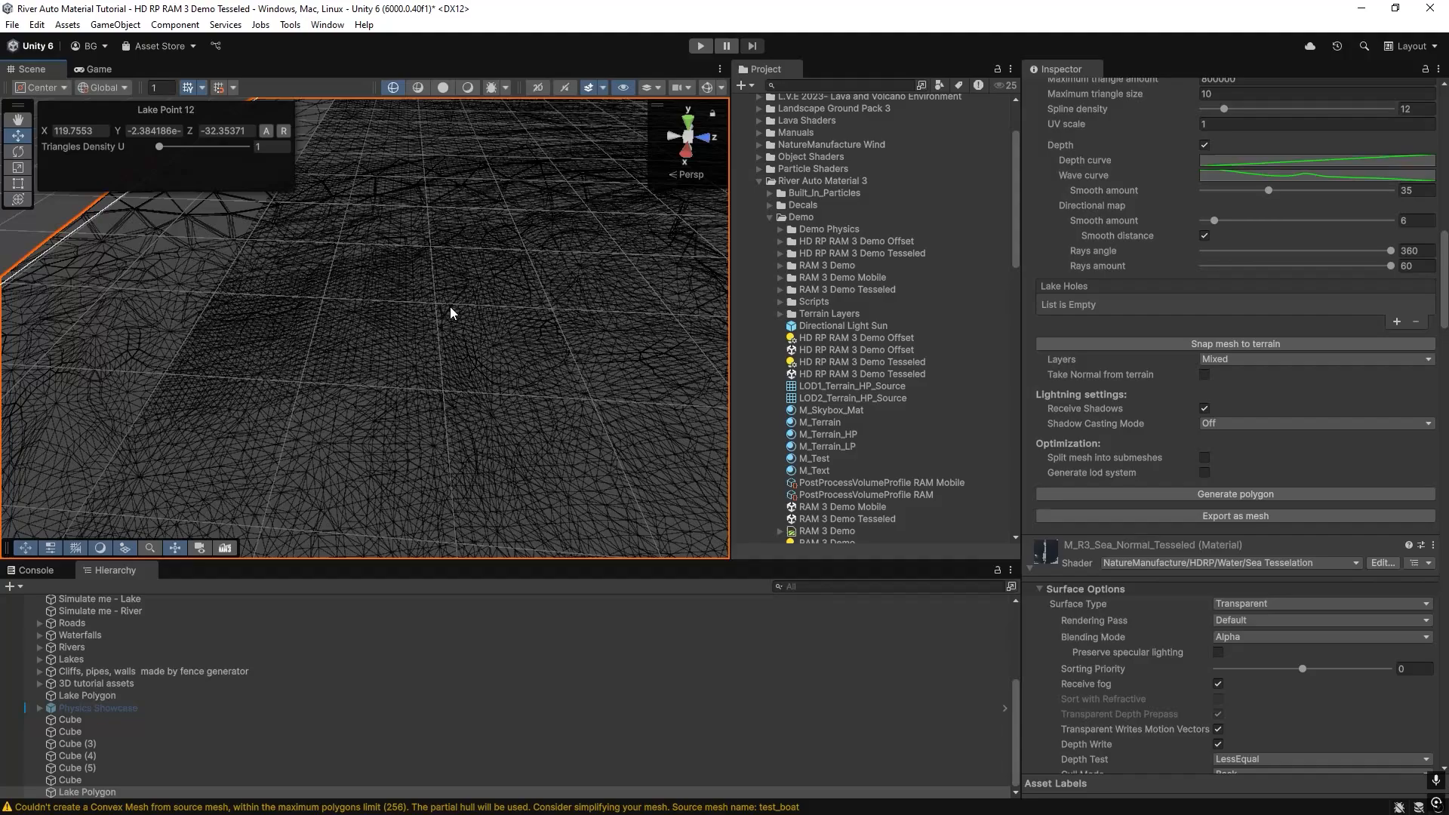
{"action": "left_click", "coordinate": [468, 87]}
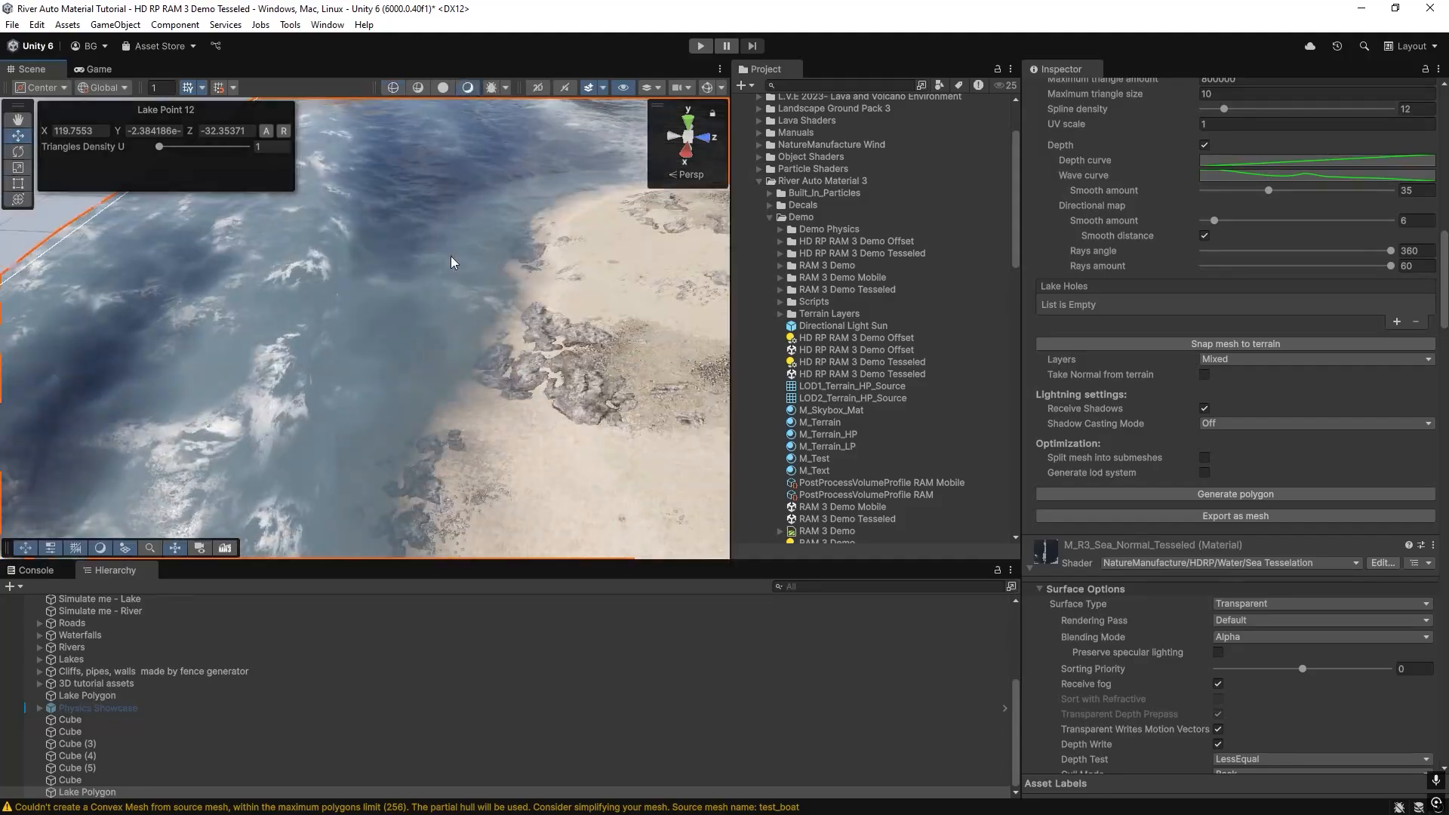
{"action": "mouse_move", "coordinate": [450, 256]}
{"action": "right_mouse_down"}
{"action": "mouse_move", "coordinate": [439, 243]}
{"action": "mouse_move", "coordinate": [489, 234]}
{"action": "right_mouse_up"}
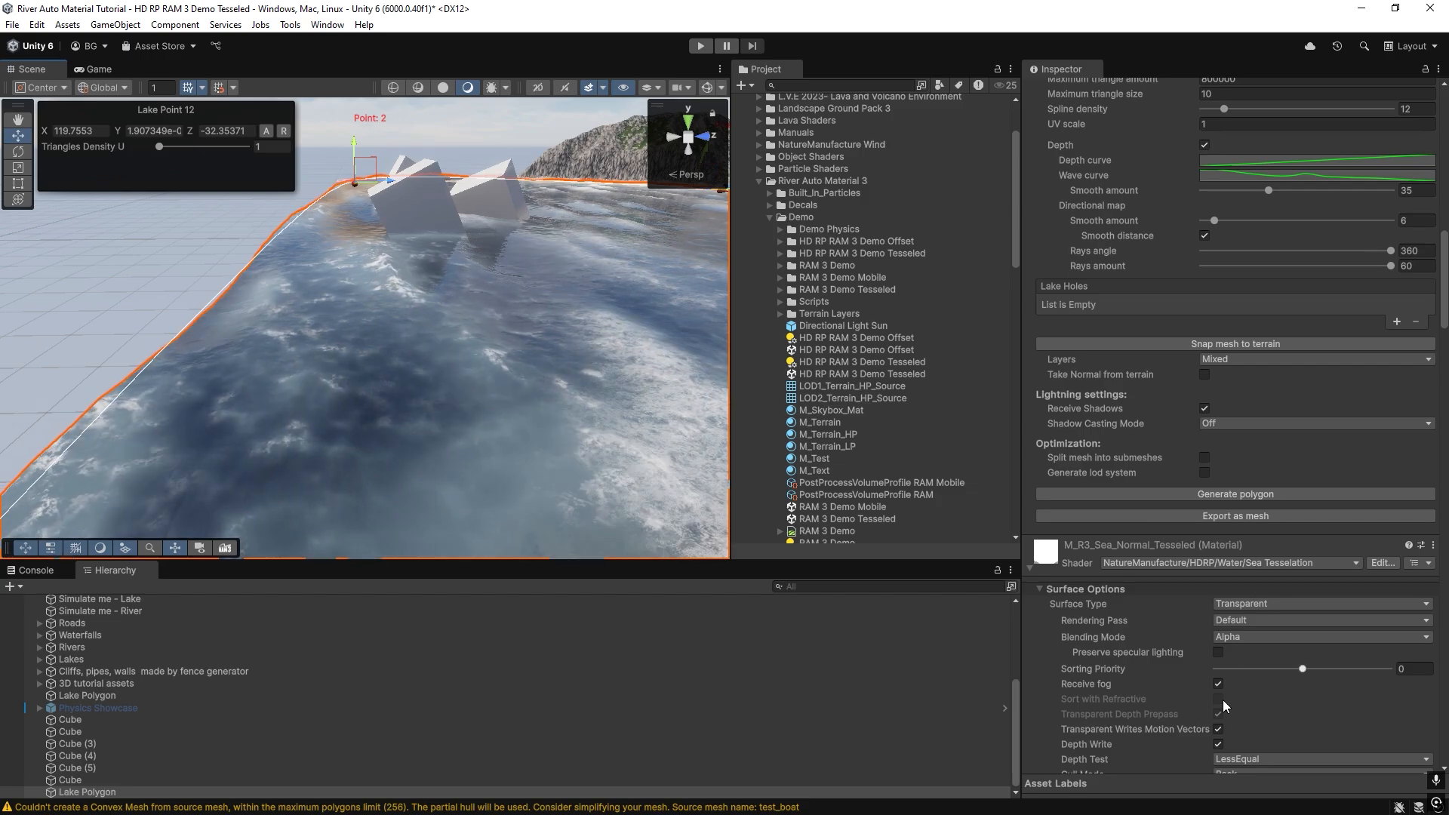
{"action": "scroll", "coordinate": [1216, 680], "scroll_direction": "down", "scroll_amount": 4}
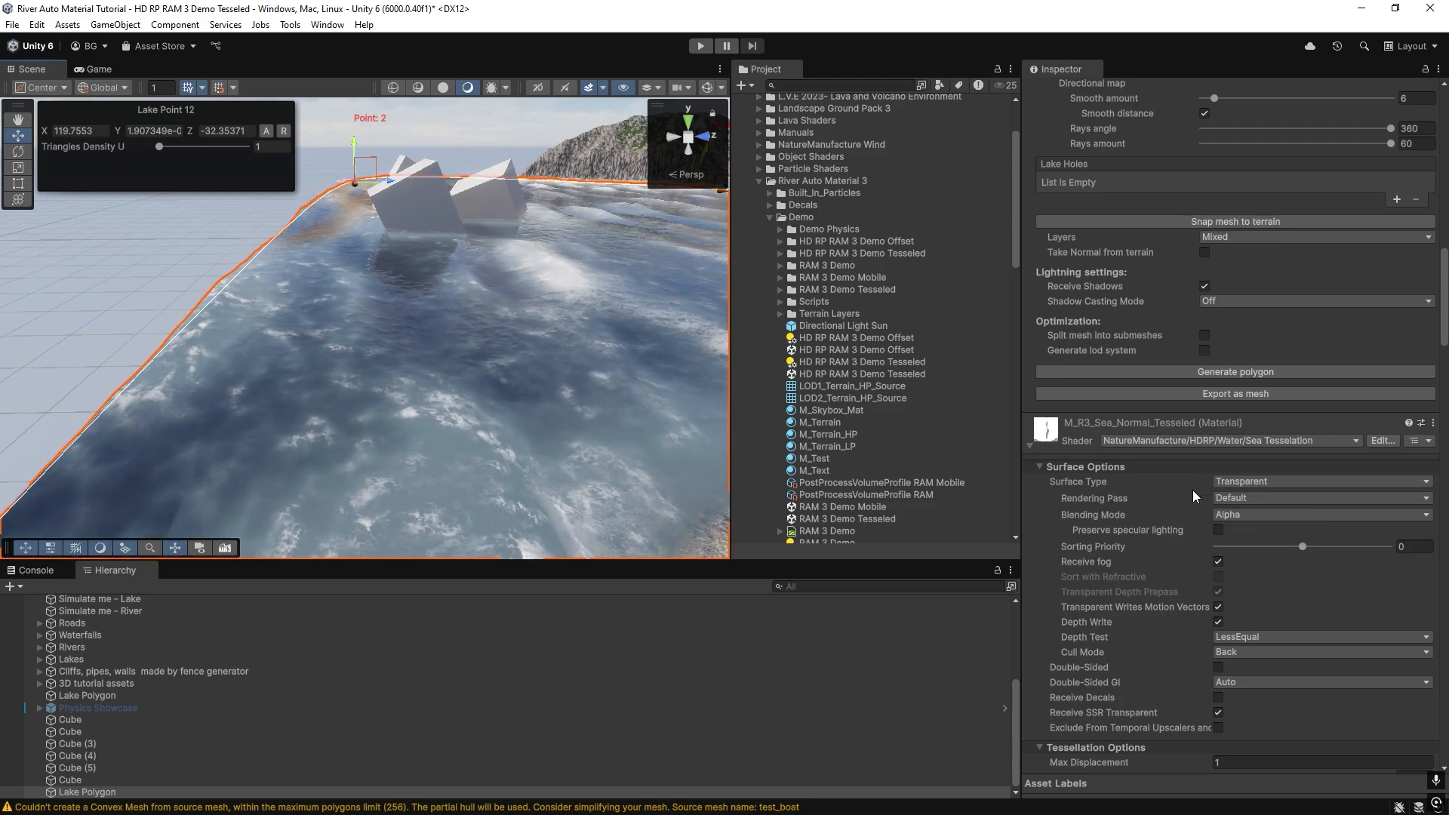
{"action": "scroll", "coordinate": [1196, 491], "scroll_direction": "up", "scroll_amount": 9}
{"action": "scroll", "coordinate": [1192, 492], "scroll_direction": "up", "scroll_amount": 3}
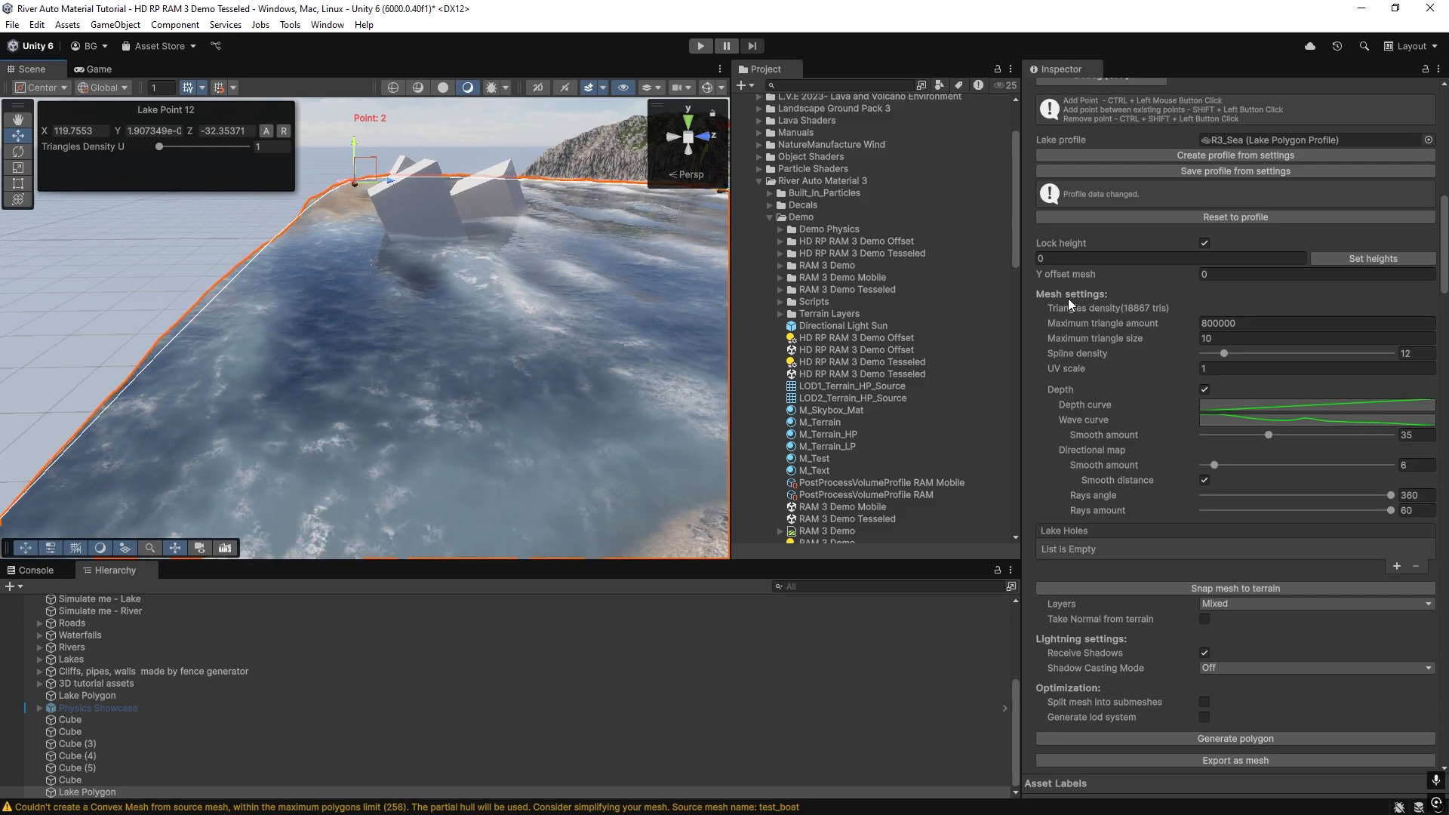
{"action": "scroll", "coordinate": [1147, 333], "scroll_direction": "down", "scroll_amount": 18}
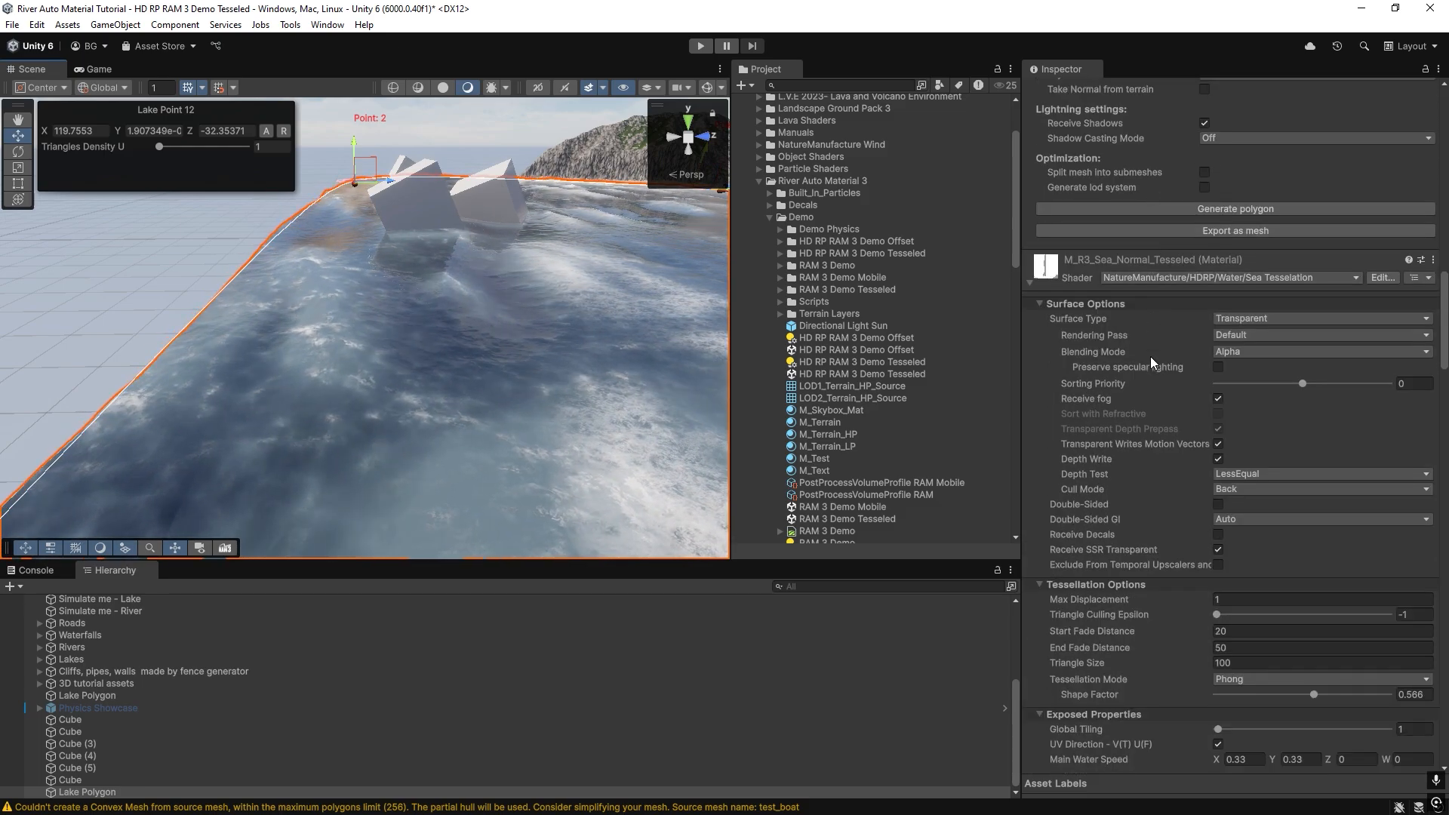
{"action": "scroll", "coordinate": [1147, 377], "scroll_direction": "down", "scroll_amount": 9}
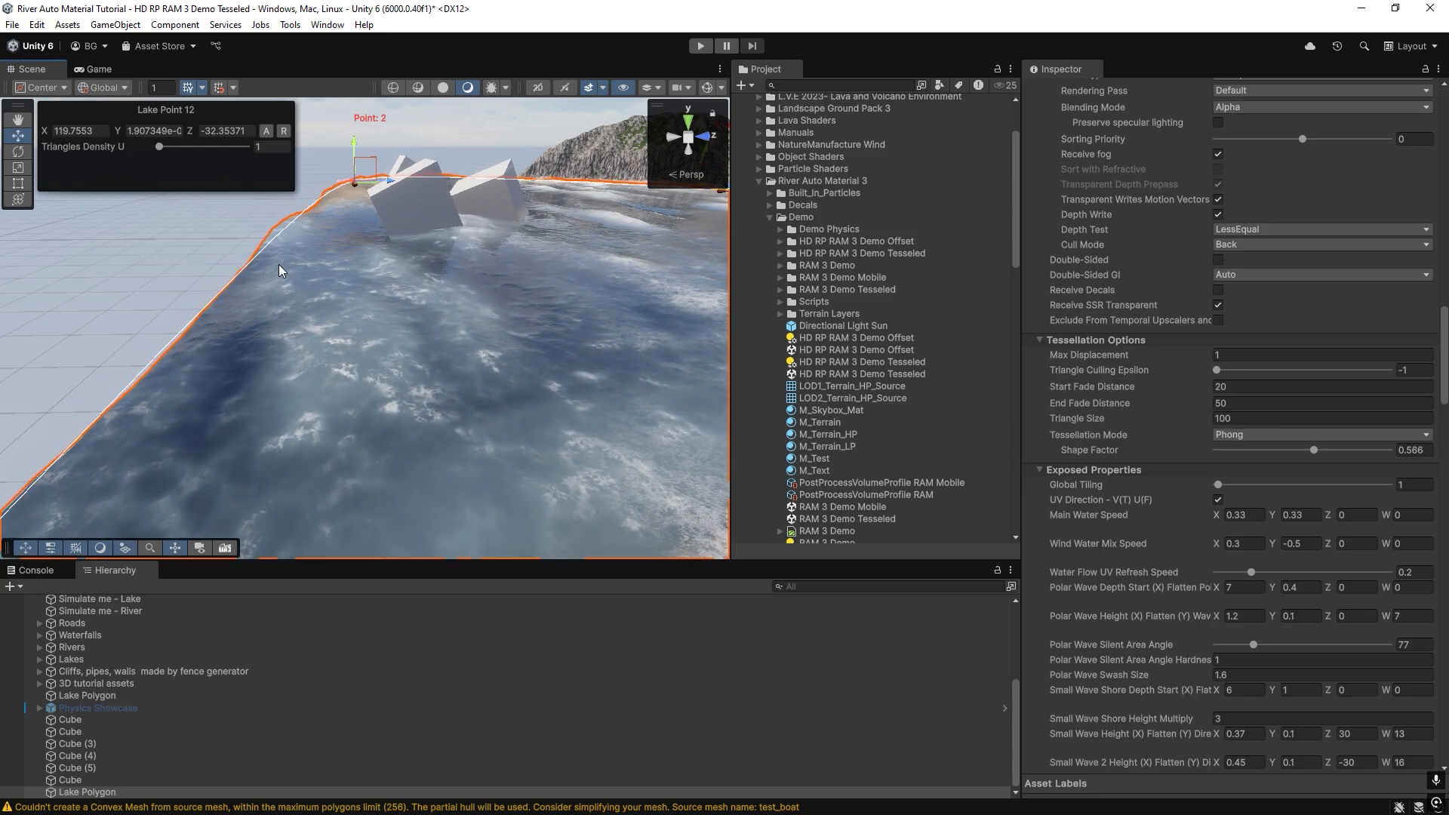
{"action": "right_click_drag", "start_coordinate": [349, 352], "coordinate": [300, 345]}
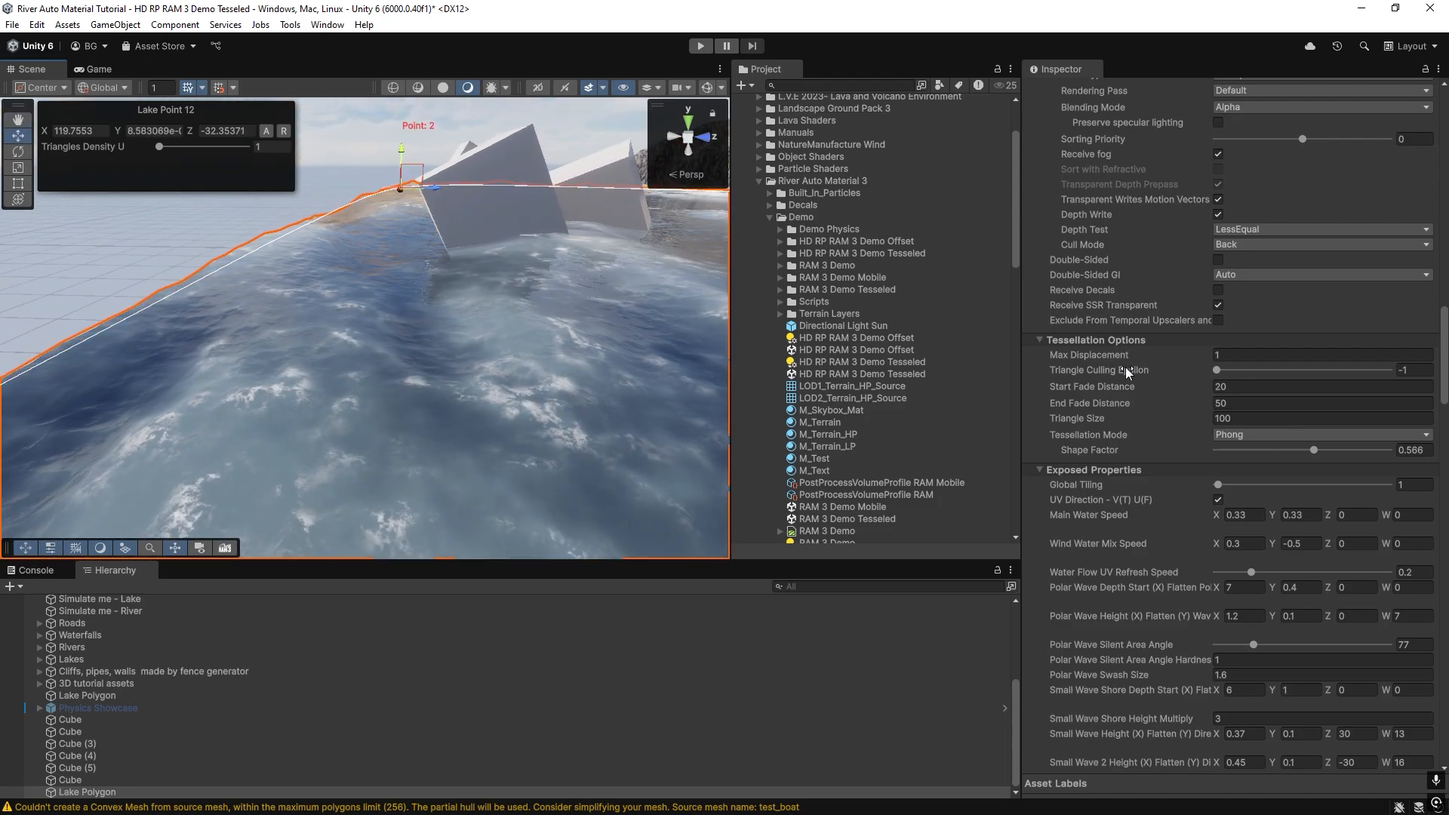
{"action": "scroll", "coordinate": [1124, 368], "scroll_direction": "up", "scroll_amount": 3}
{"action": "scroll", "coordinate": [1125, 368], "scroll_direction": "up", "scroll_amount": 10}
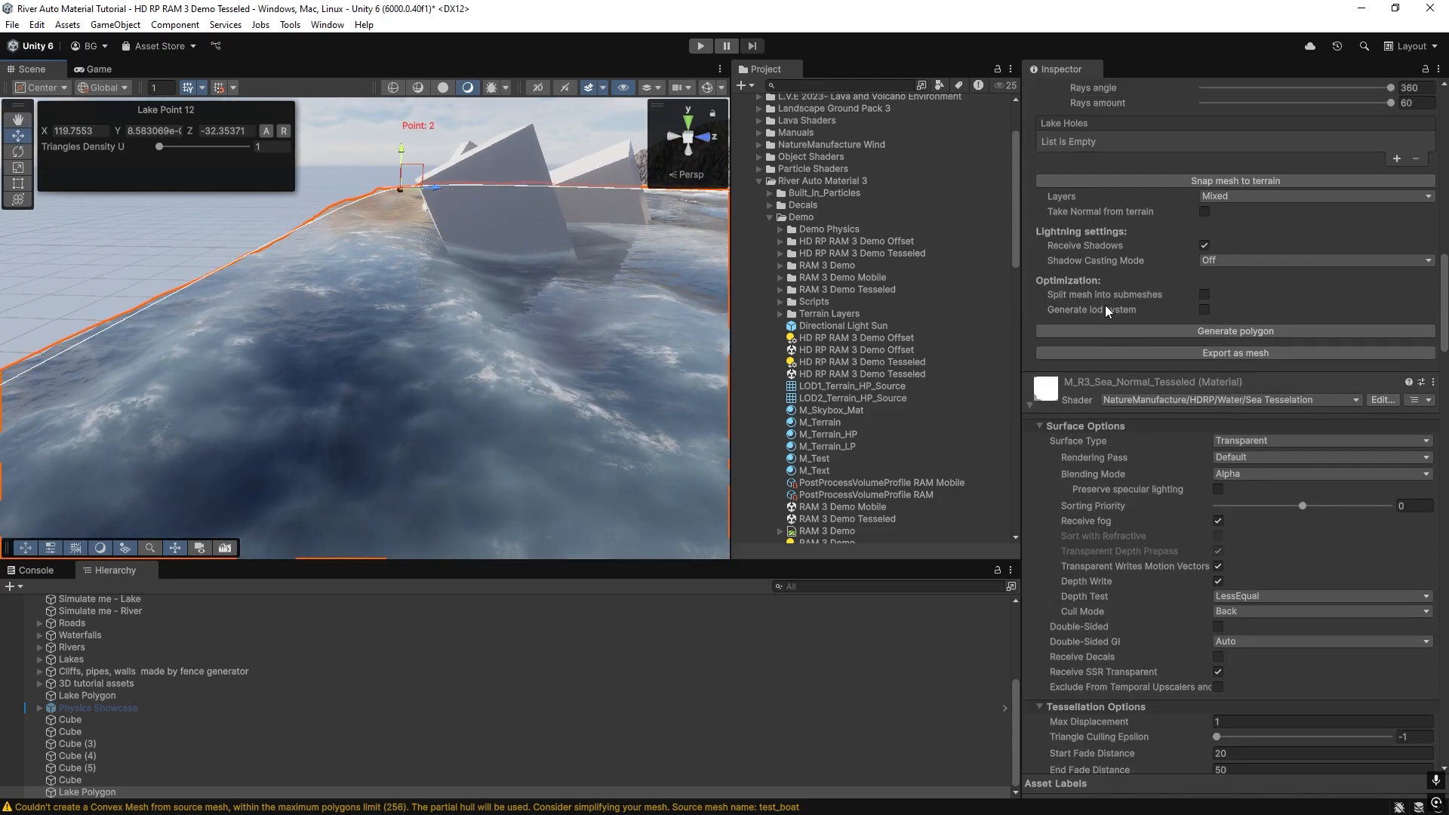
Enable Generate lod system on the tessellated sea polygon
{"action": "left_click", "coordinate": [1204, 309]}
{"action": "left_click_drag", "start_coordinate": [324, 355], "coordinate": [335, 338], "text": "alt"}
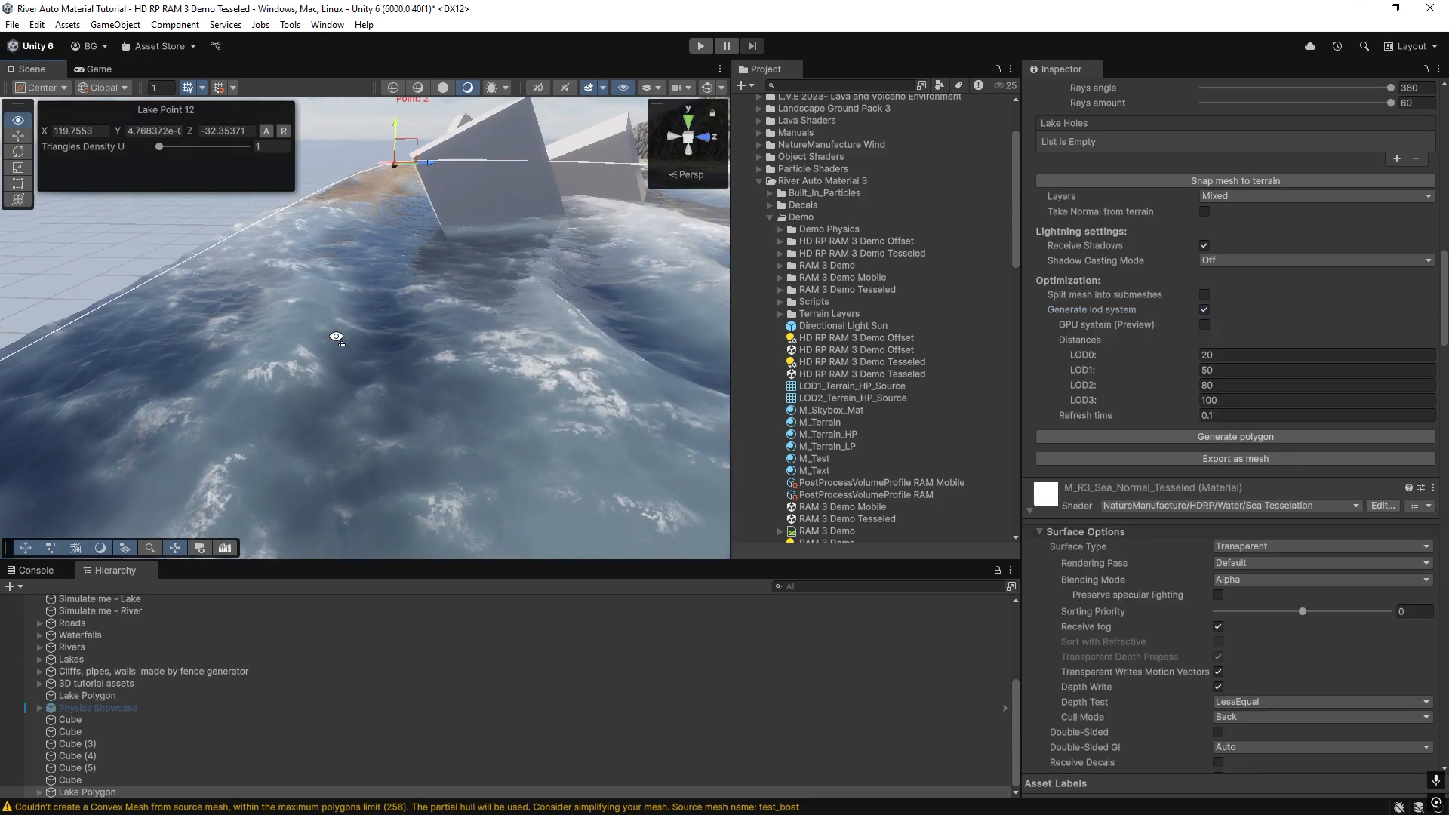
{"action": "right_click_drag", "start_coordinate": [336, 338], "coordinate": [336, 341]}
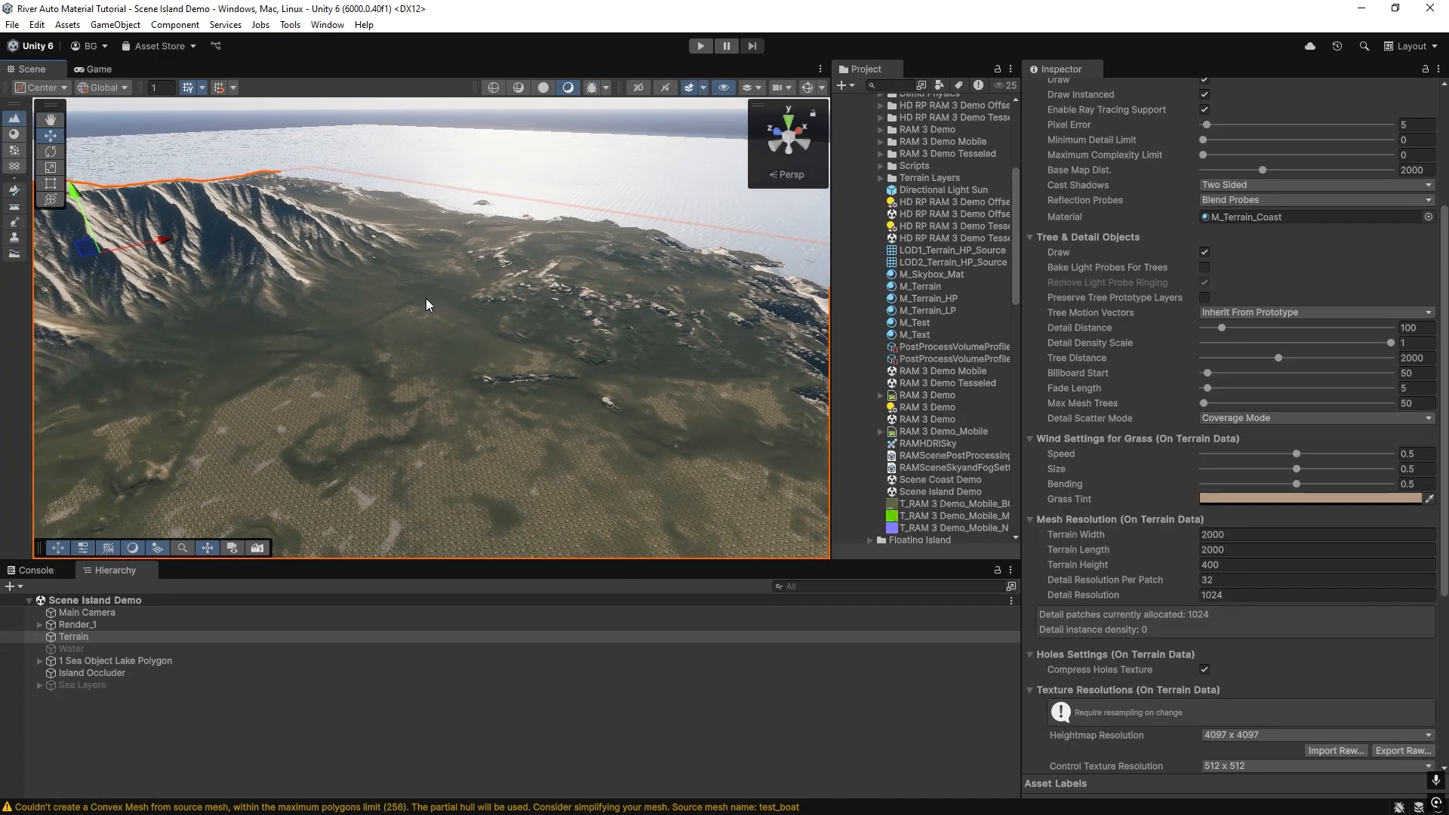
Select the 1 Sea Object Lake Polygon in the island demo scene and review its mesh settings
{"action": "right_click_drag", "start_coordinate": [542, 337], "coordinate": [216, 344]}
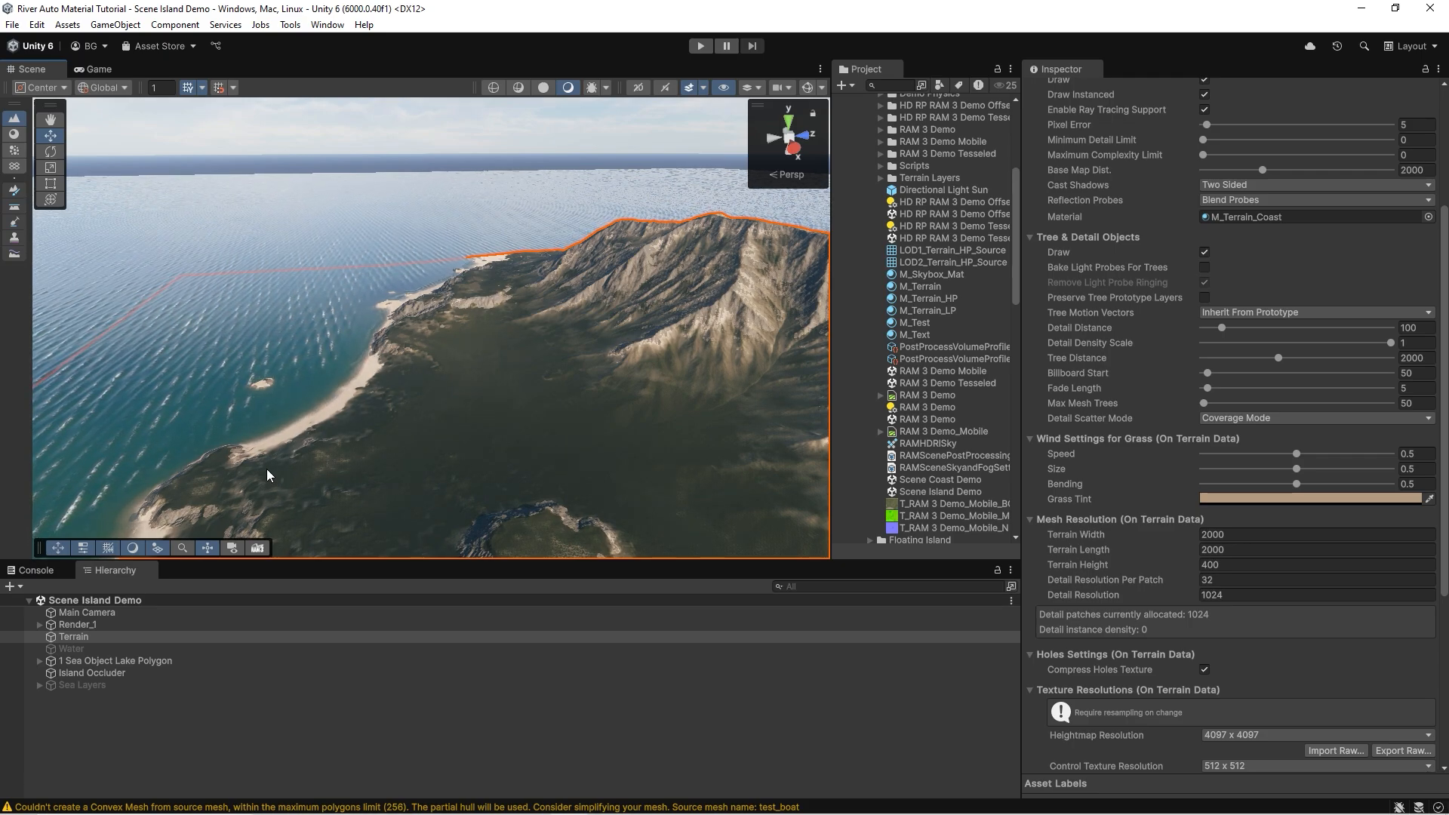
{"action": "right_click_drag", "start_coordinate": [394, 380], "coordinate": [256, 394]}
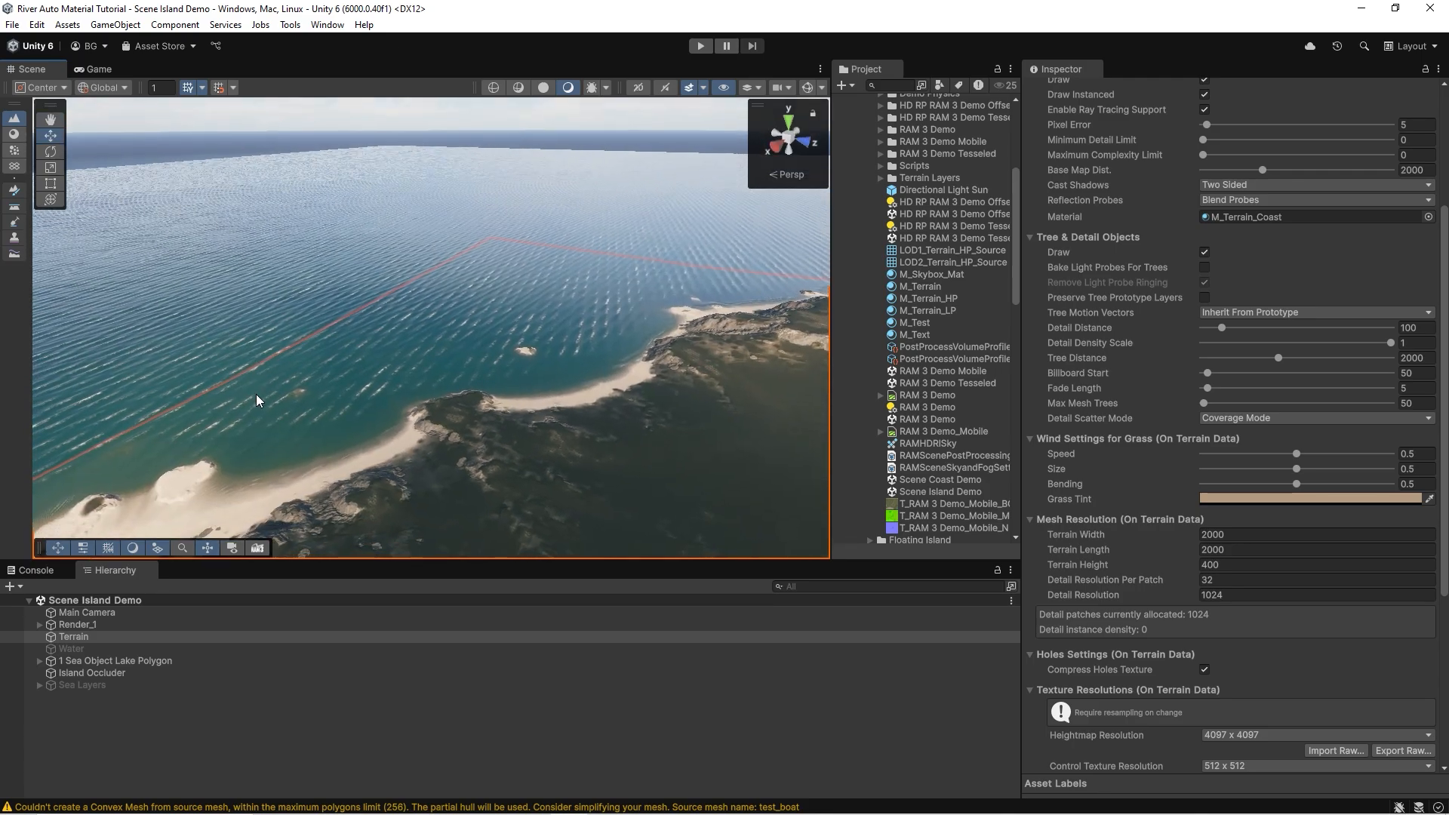
{"action": "left_click", "coordinate": [148, 661]}
{"action": "right_click_drag", "start_coordinate": [514, 326], "coordinate": [1377, 274]}
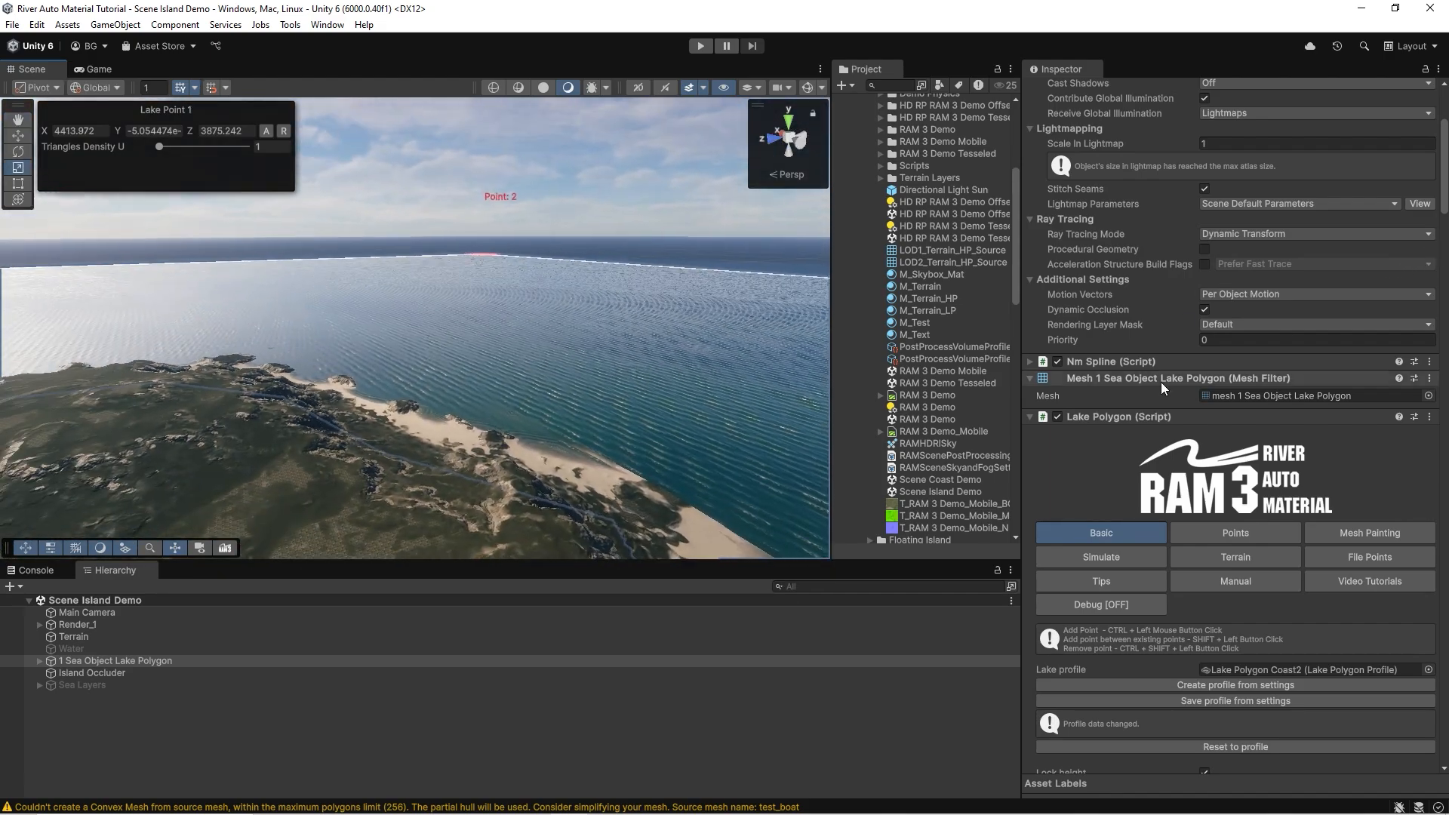
{"action": "scroll", "coordinate": [1155, 384], "scroll_direction": "down", "scroll_amount": 5}
{"action": "scroll", "coordinate": [1129, 424], "scroll_direction": "down", "scroll_amount": 3}
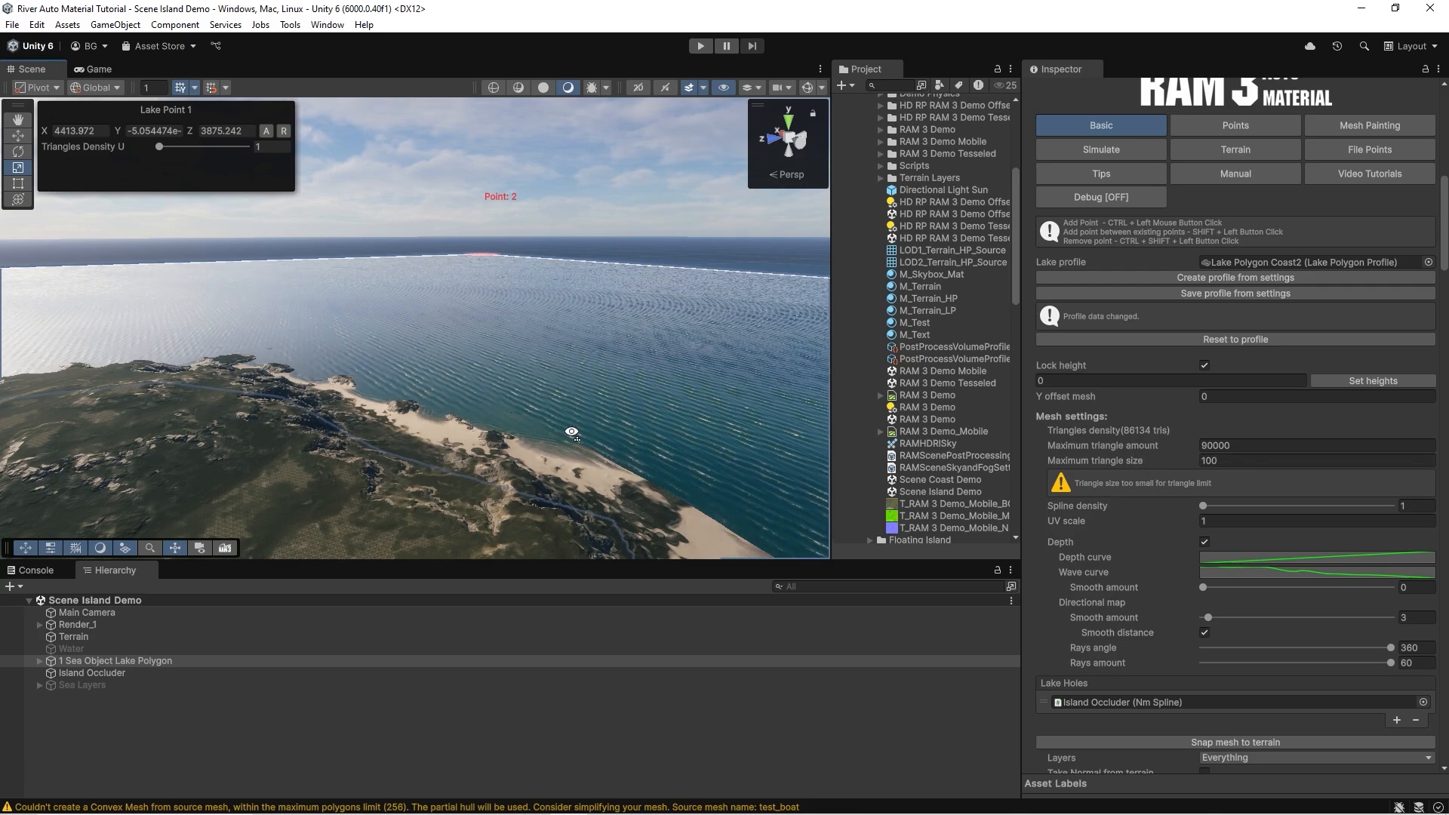
{"action": "right_click_drag", "start_coordinate": [569, 430], "coordinate": [336, 359]}
{"action": "key", "text": "w"}
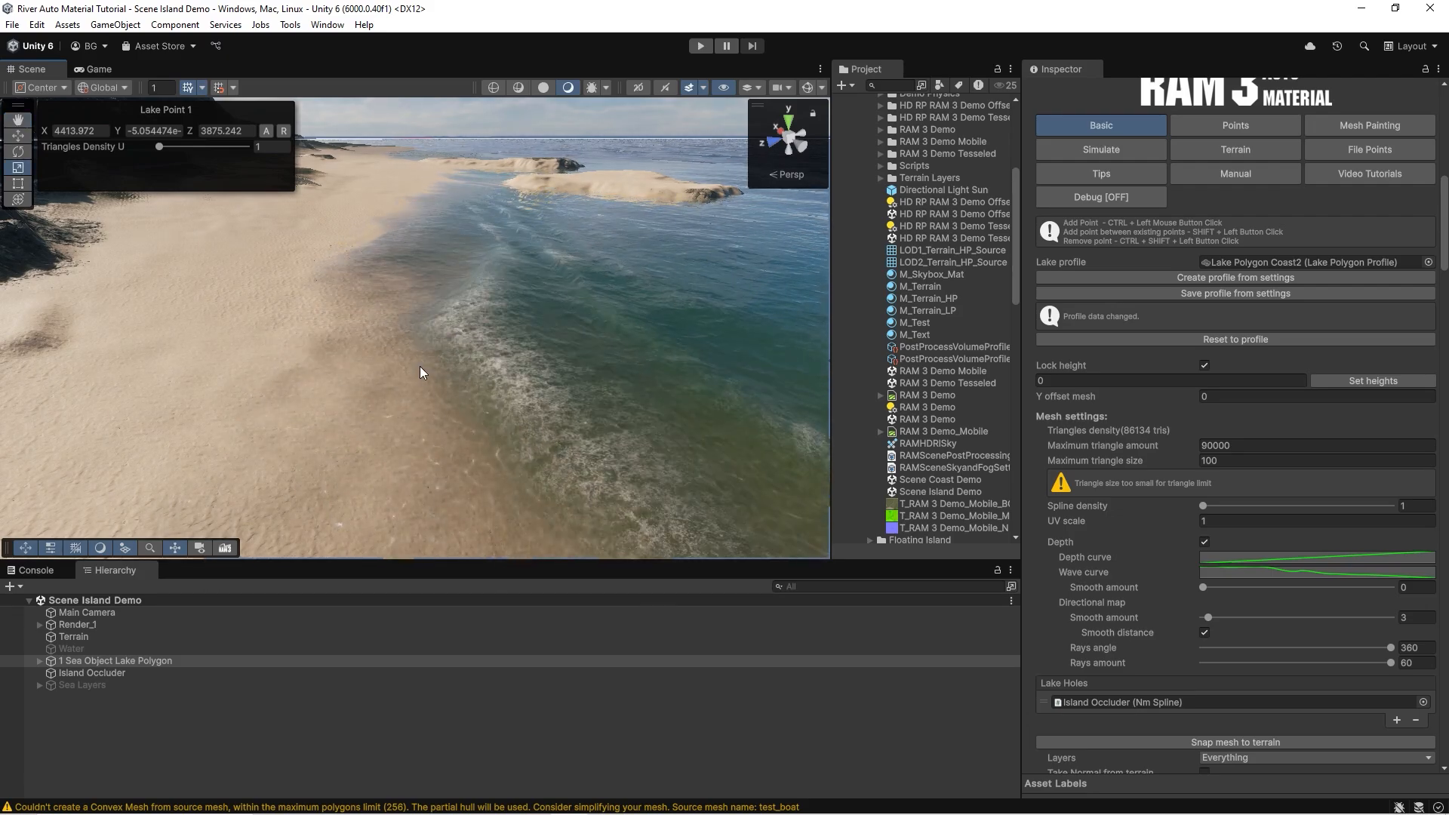
Orbit along the island beach to examine the shoreline waves and the sea polygon's LOD settings
{"action": "right_click_drag", "start_coordinate": [477, 337], "coordinate": [1181, 327]}
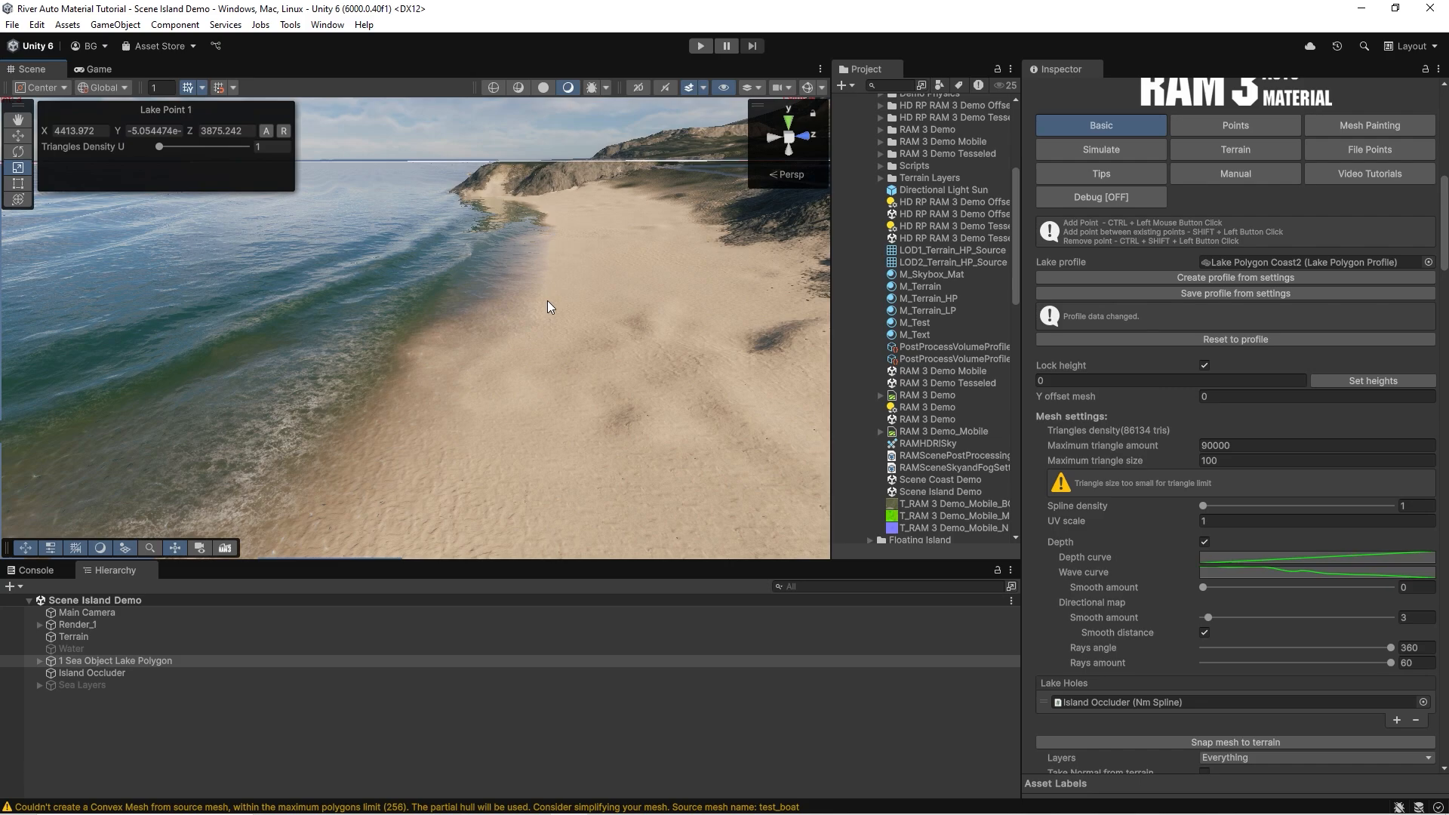
{"action": "right_click_drag", "start_coordinate": [549, 305], "coordinate": [342, 355]}
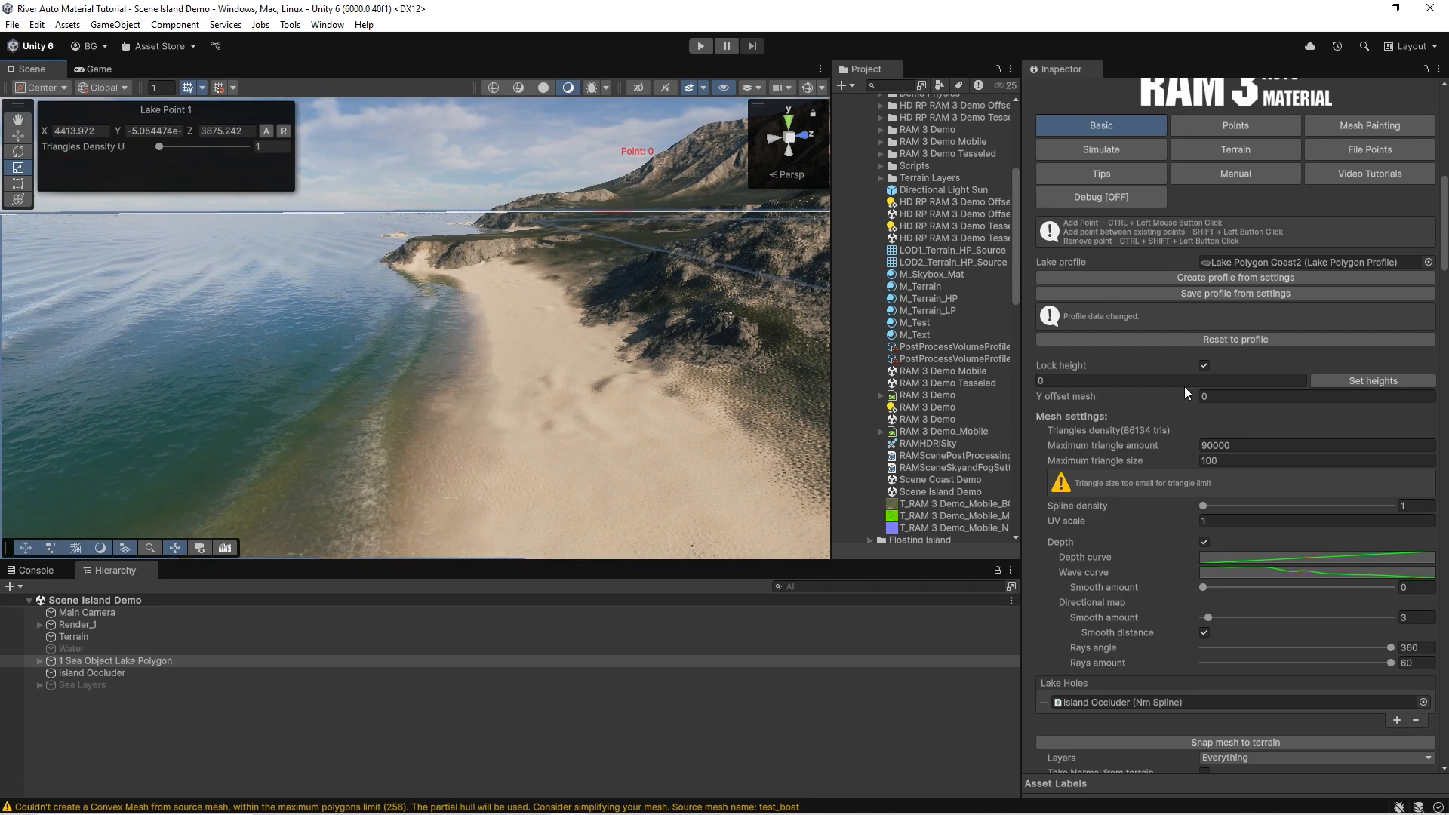
{"action": "scroll", "coordinate": [1185, 392], "scroll_direction": "down", "scroll_amount": 4}
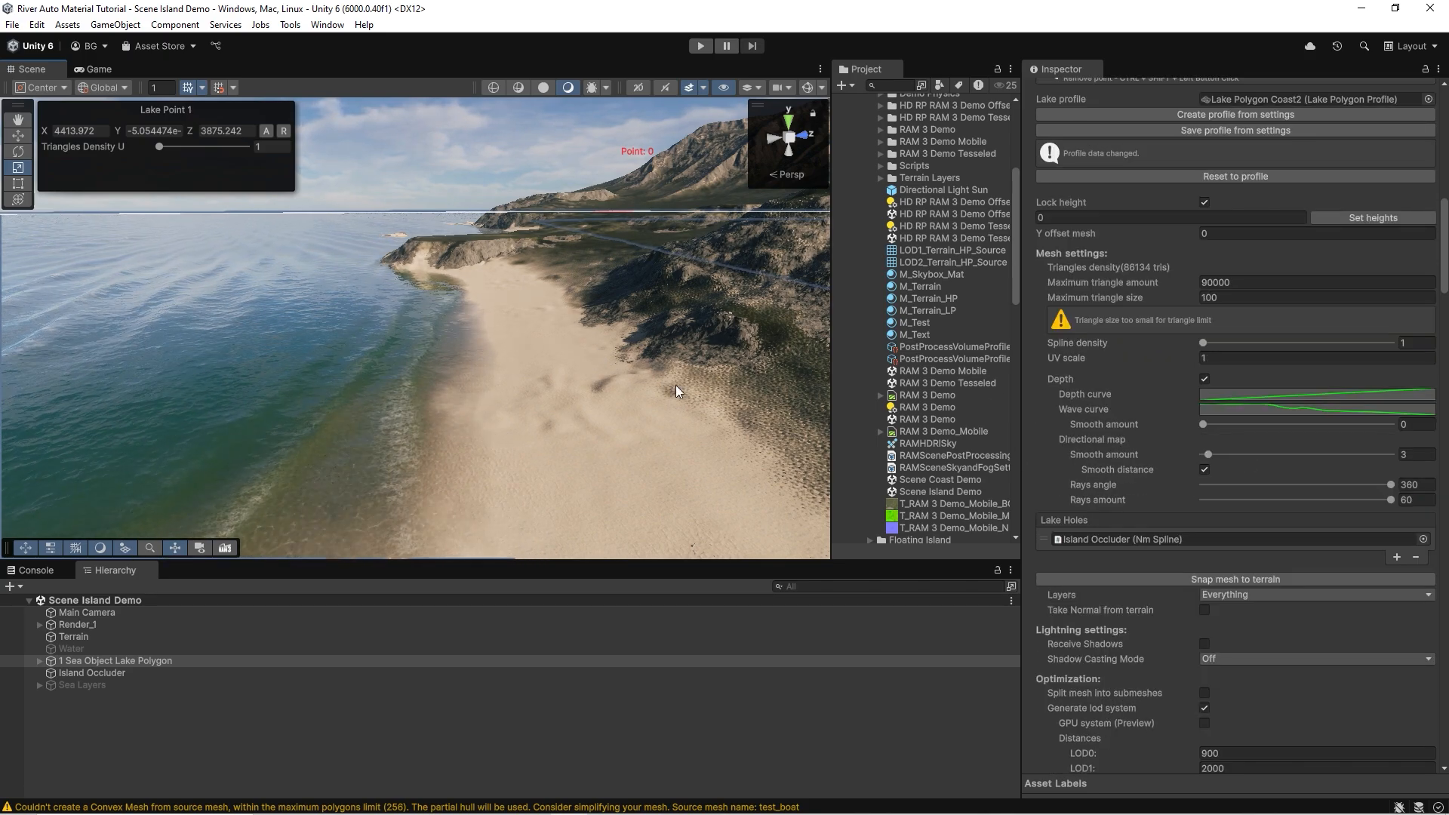
{"action": "scroll", "coordinate": [1132, 542], "scroll_direction": "down", "scroll_amount": 5}
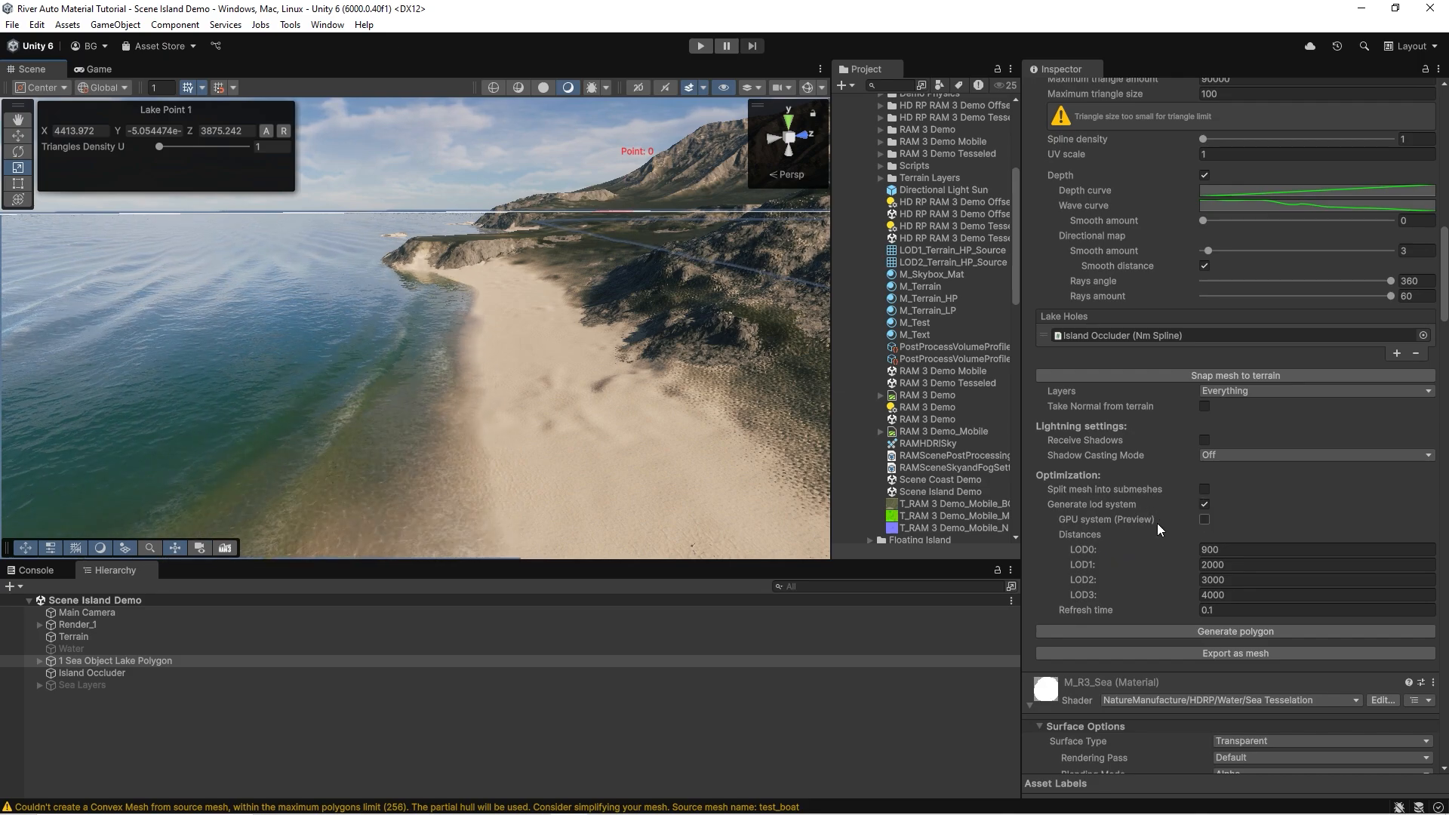
{"action": "right_click_drag", "start_coordinate": [557, 452], "coordinate": [521, 446]}
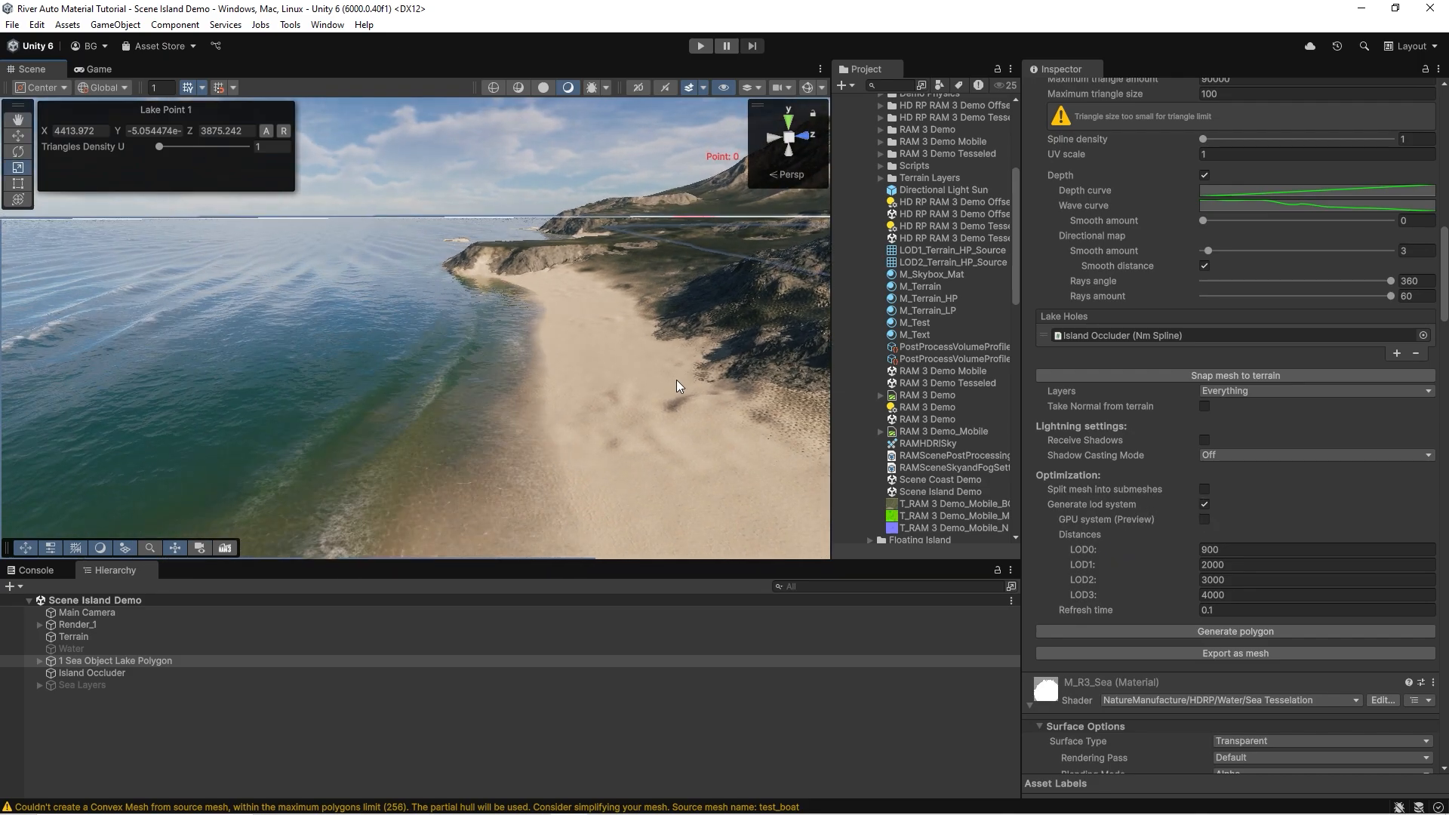
{"action": "right_click_drag", "start_coordinate": [640, 285], "coordinate": [567, 286]}
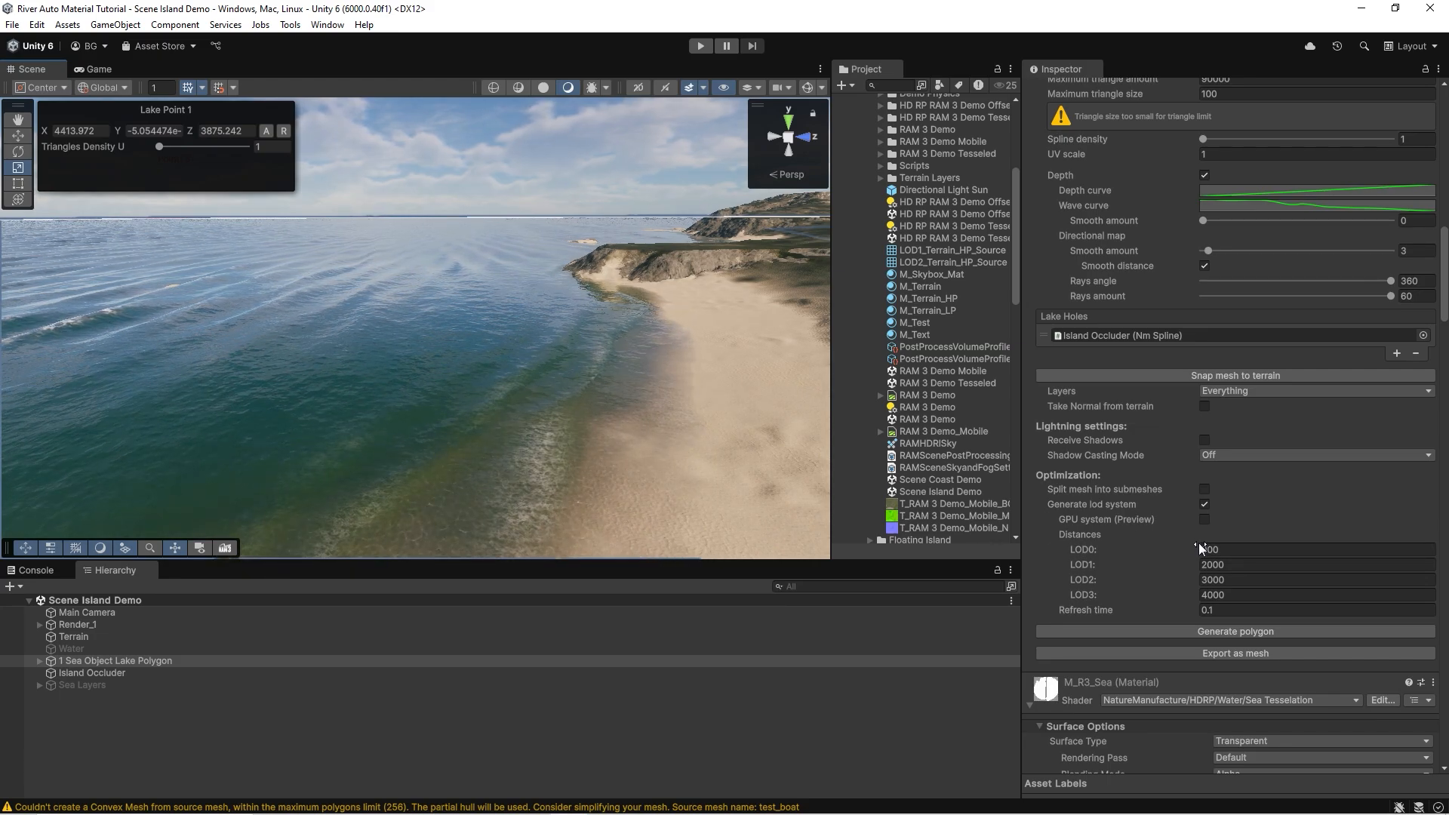
Disable Generate lod system on the island sea polygon
{"action": "left_click", "coordinate": [496, 89]}
{"action": "right_click_drag", "start_coordinate": [487, 283], "coordinate": [424, 312]}
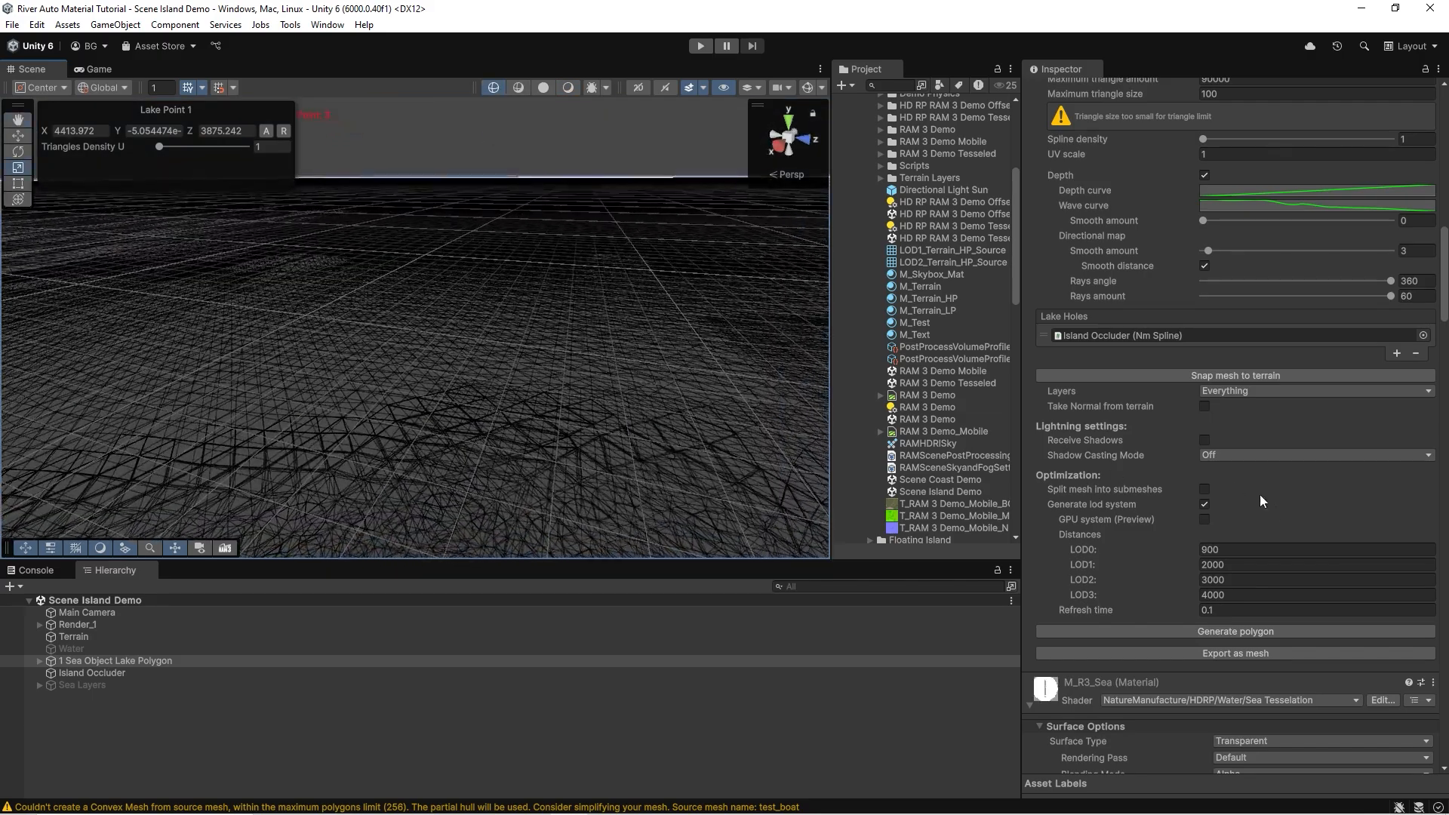
{"action": "left_click", "coordinate": [1205, 504]}
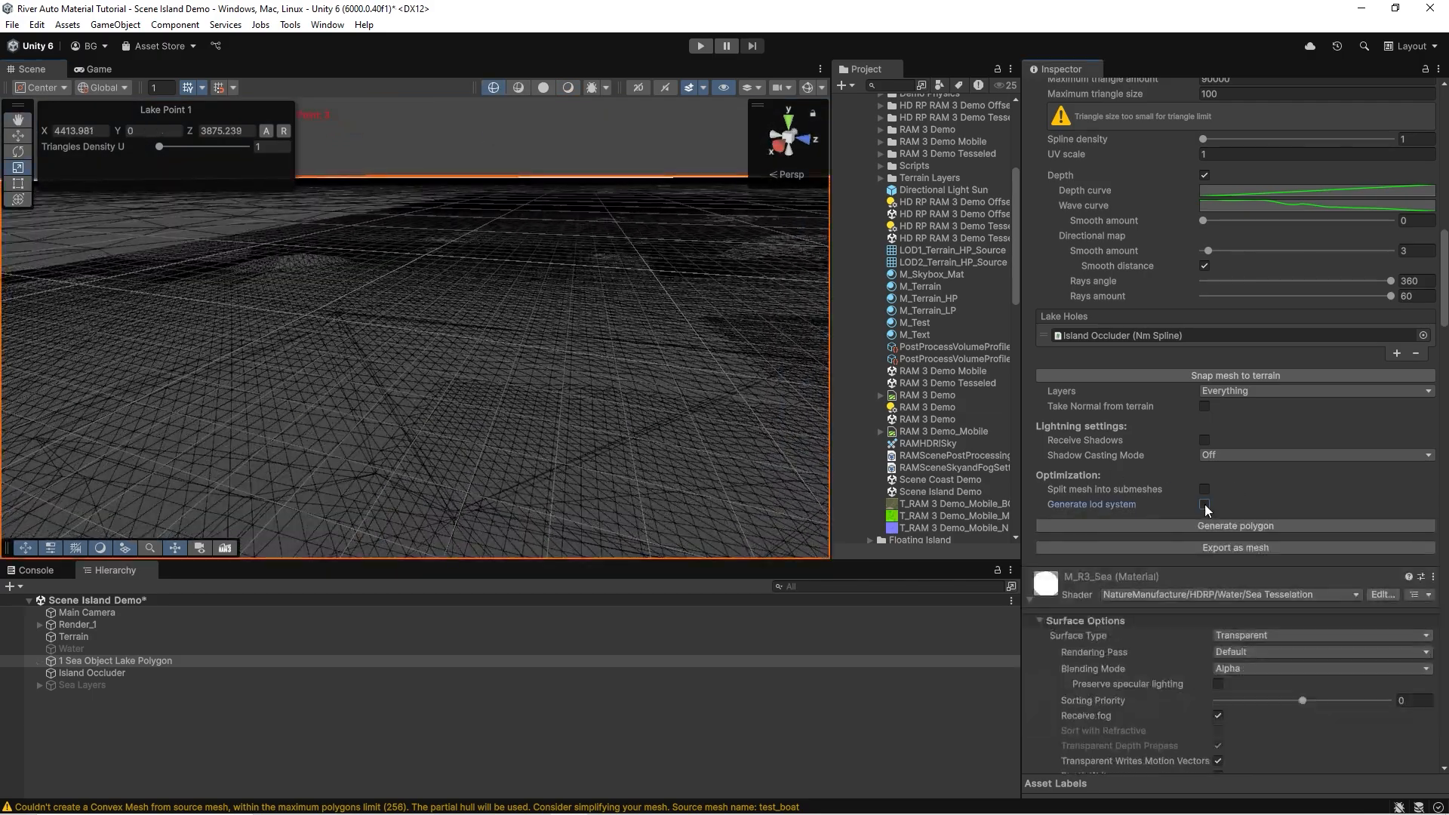
Inspect the sea mesh wireframe over the shaded shoreline
{"action": "mouse_move", "coordinate": [472, 340]}
{"action": "right_mouse_down"}
{"action": "mouse_move", "coordinate": [326, 332]}
{"action": "mouse_move", "coordinate": [530, 443]}
{"action": "mouse_move", "coordinate": [456, 393]}
{"action": "mouse_move", "coordinate": [670, 433]}
{"action": "mouse_move", "coordinate": [818, 427]}
{"action": "mouse_move", "coordinate": [591, 437]}
{"action": "mouse_move", "coordinate": [592, 421]}
{"action": "mouse_move", "coordinate": [722, 440]}
{"action": "mouse_move", "coordinate": [601, 430]}
{"action": "mouse_move", "coordinate": [585, 405]}
{"action": "mouse_move", "coordinate": [595, 349]}
{"action": "mouse_move", "coordinate": [480, 363]}
{"action": "mouse_move", "coordinate": [519, 353]}
{"action": "right_mouse_up"}
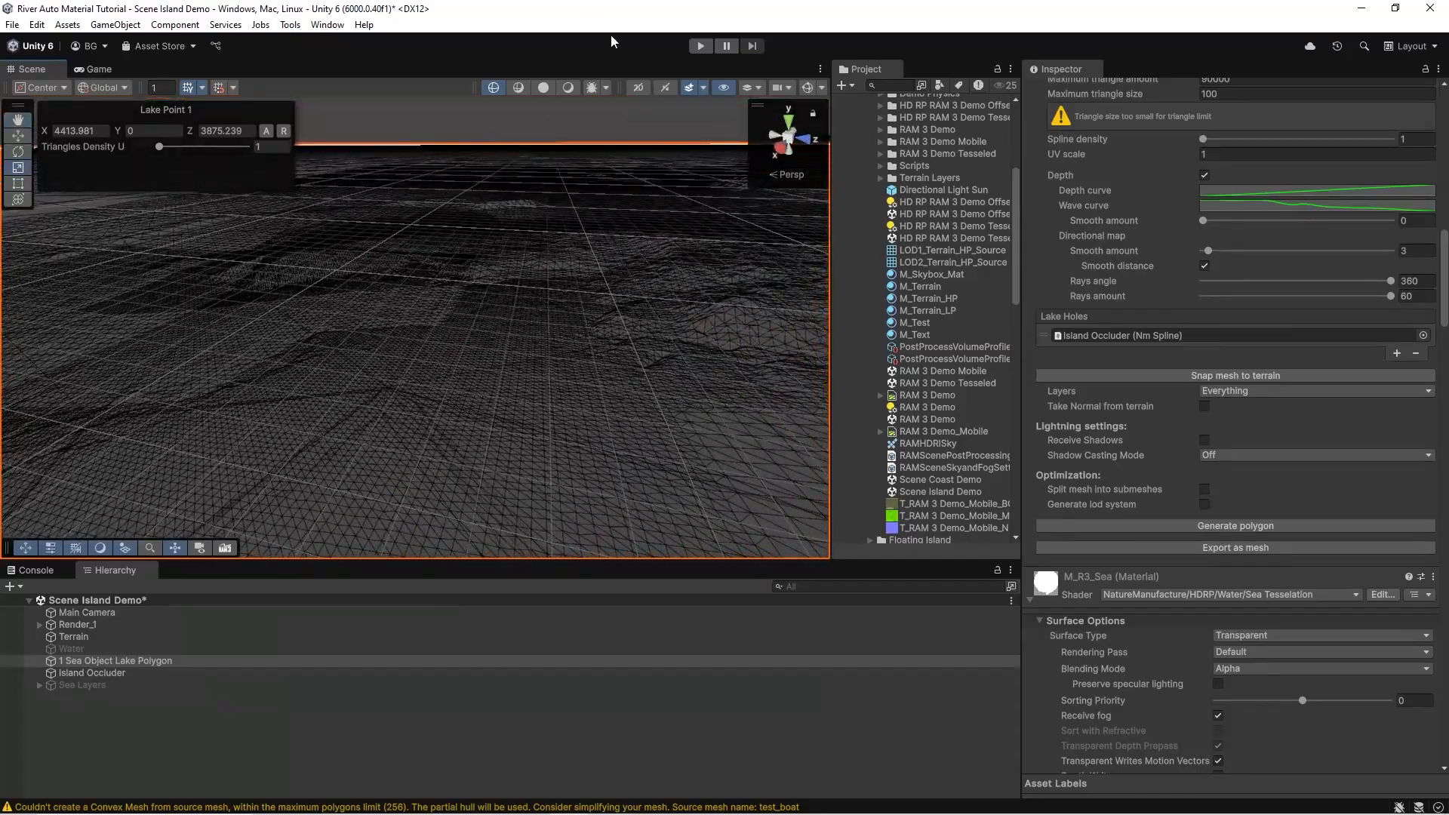
{"action": "left_click", "coordinate": [569, 89]}
{"action": "mouse_move", "coordinate": [385, 278]}
{"action": "right_mouse_down"}
{"action": "mouse_move", "coordinate": [215, 248]}
{"action": "mouse_move", "coordinate": [388, 282]}
{"action": "mouse_move", "coordinate": [418, 272]}
{"action": "mouse_move", "coordinate": [489, 333]}
{"action": "mouse_move", "coordinate": [617, 347]}
{"action": "mouse_move", "coordinate": [255, 340]}
{"action": "mouse_move", "coordinate": [292, 336]}
{"action": "mouse_move", "coordinate": [307, 359]}
{"action": "mouse_move", "coordinate": [275, 327]}
{"action": "mouse_move", "coordinate": [257, 347]}
{"action": "mouse_move", "coordinate": [355, 307]}
{"action": "right_mouse_up"}
{"action": "key", "text": "w"}
{"action": "left_click", "coordinate": [520, 88]}
{"action": "key", "text": "w"}
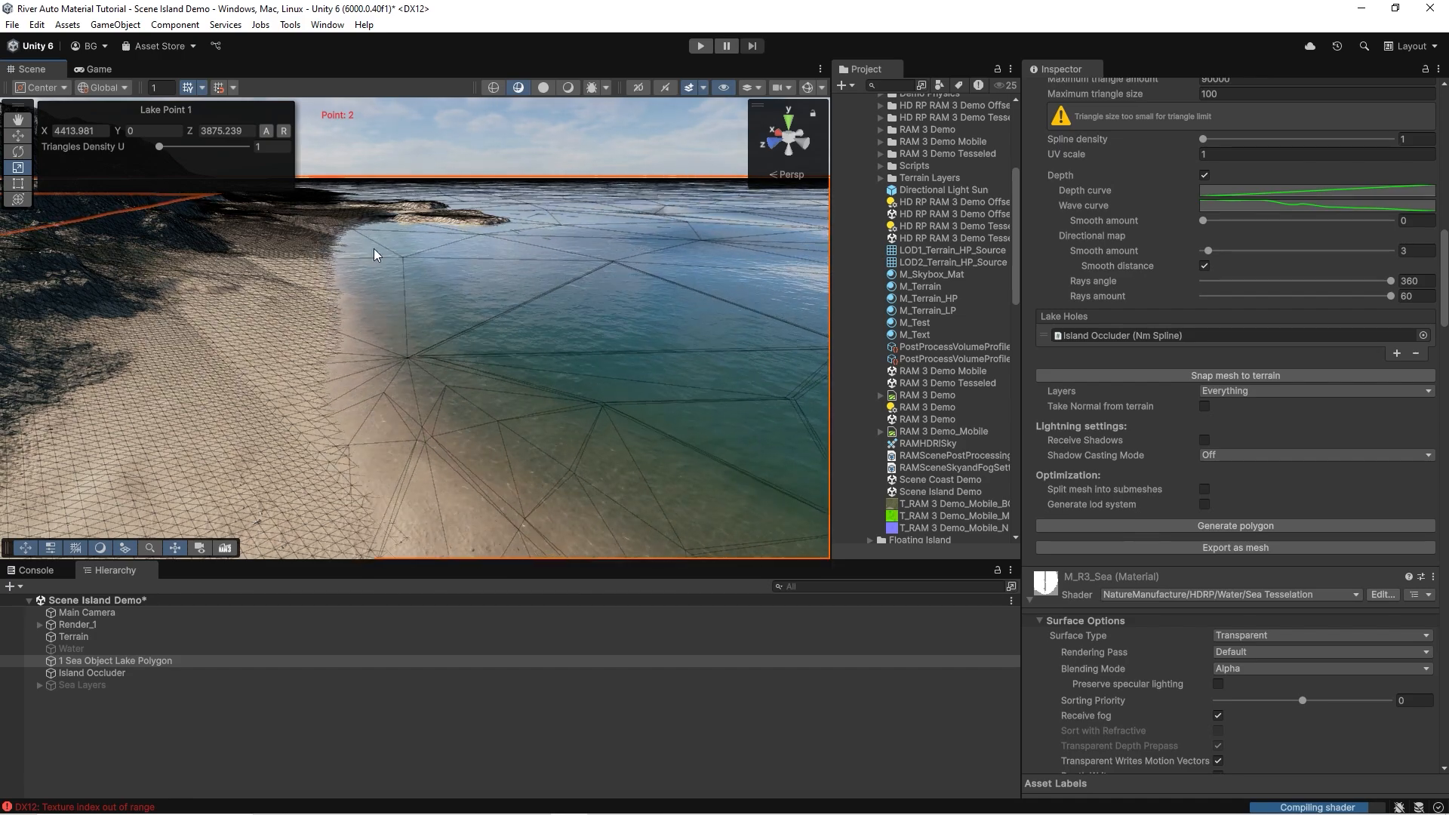
Re-enable Generate lod system on the island sea polygon
{"action": "right_click_drag", "start_coordinate": [373, 249], "coordinate": [407, 323]}
{"action": "key", "text": "w"}
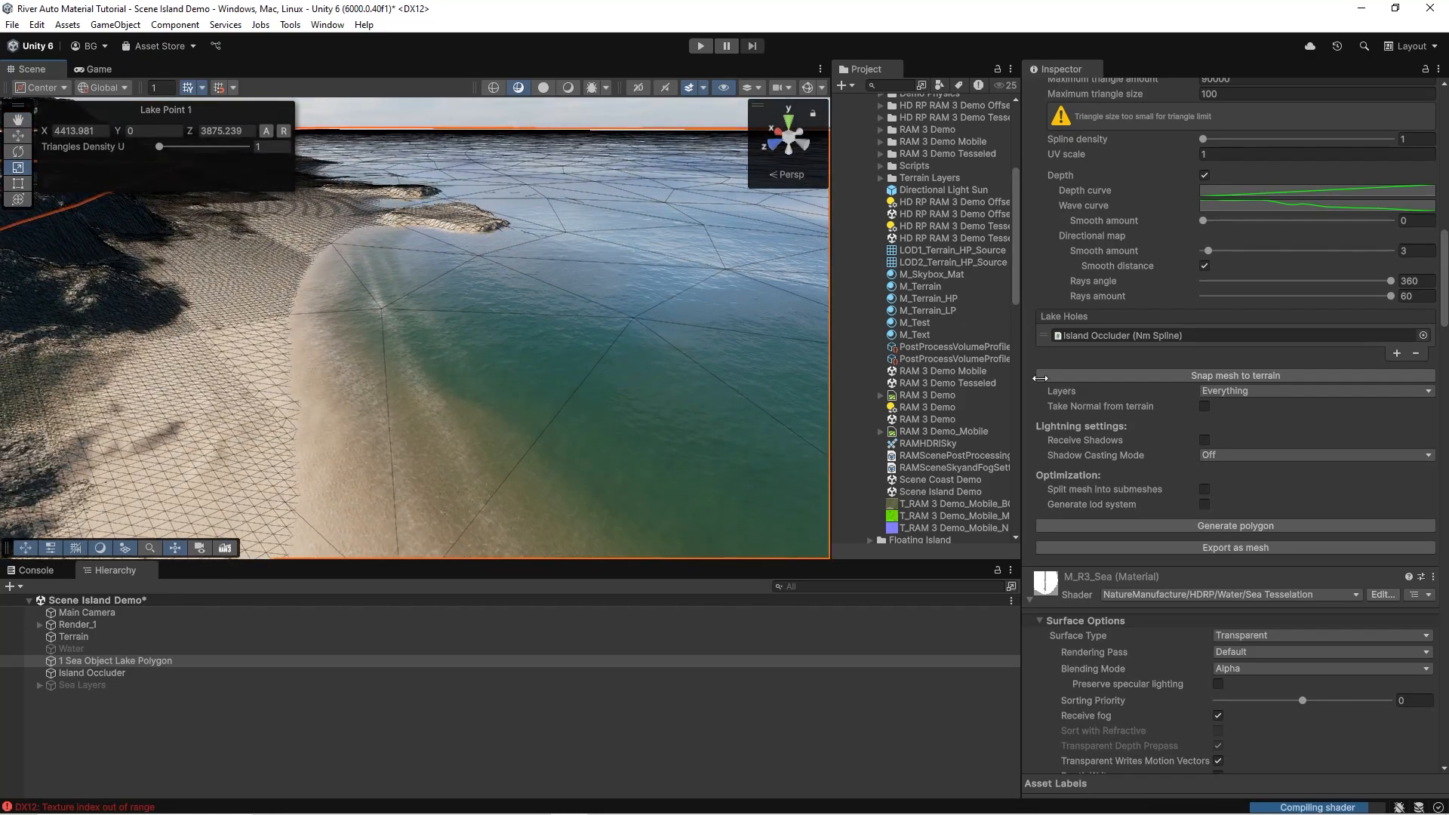
{"action": "left_click", "coordinate": [1205, 506]}
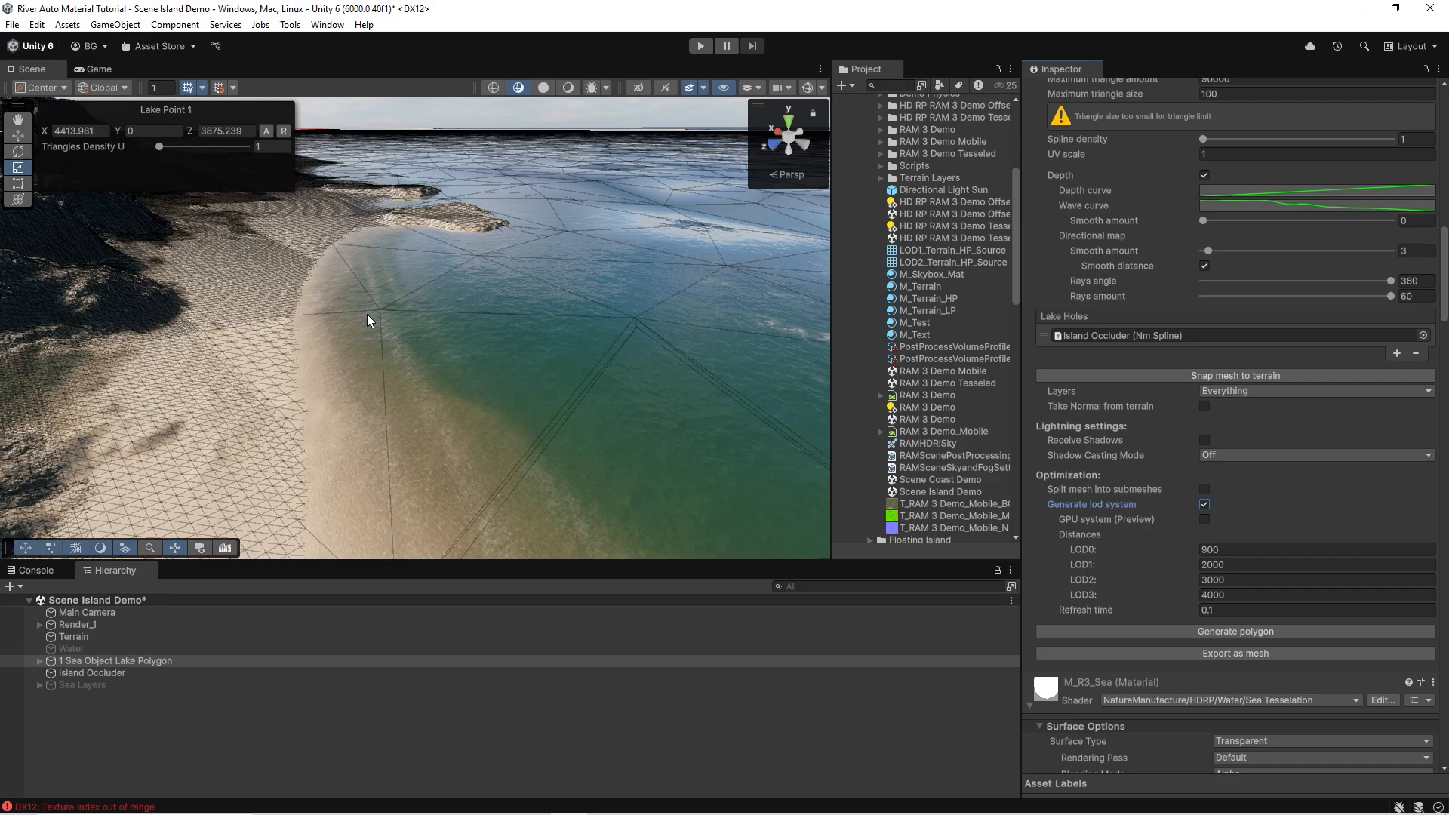
Switch the scene view draw mode from wireframe back to plain shaded display
{"action": "right_click_drag", "start_coordinate": [366, 317], "coordinate": [303, 349]}
{"action": "key", "text": "w"}
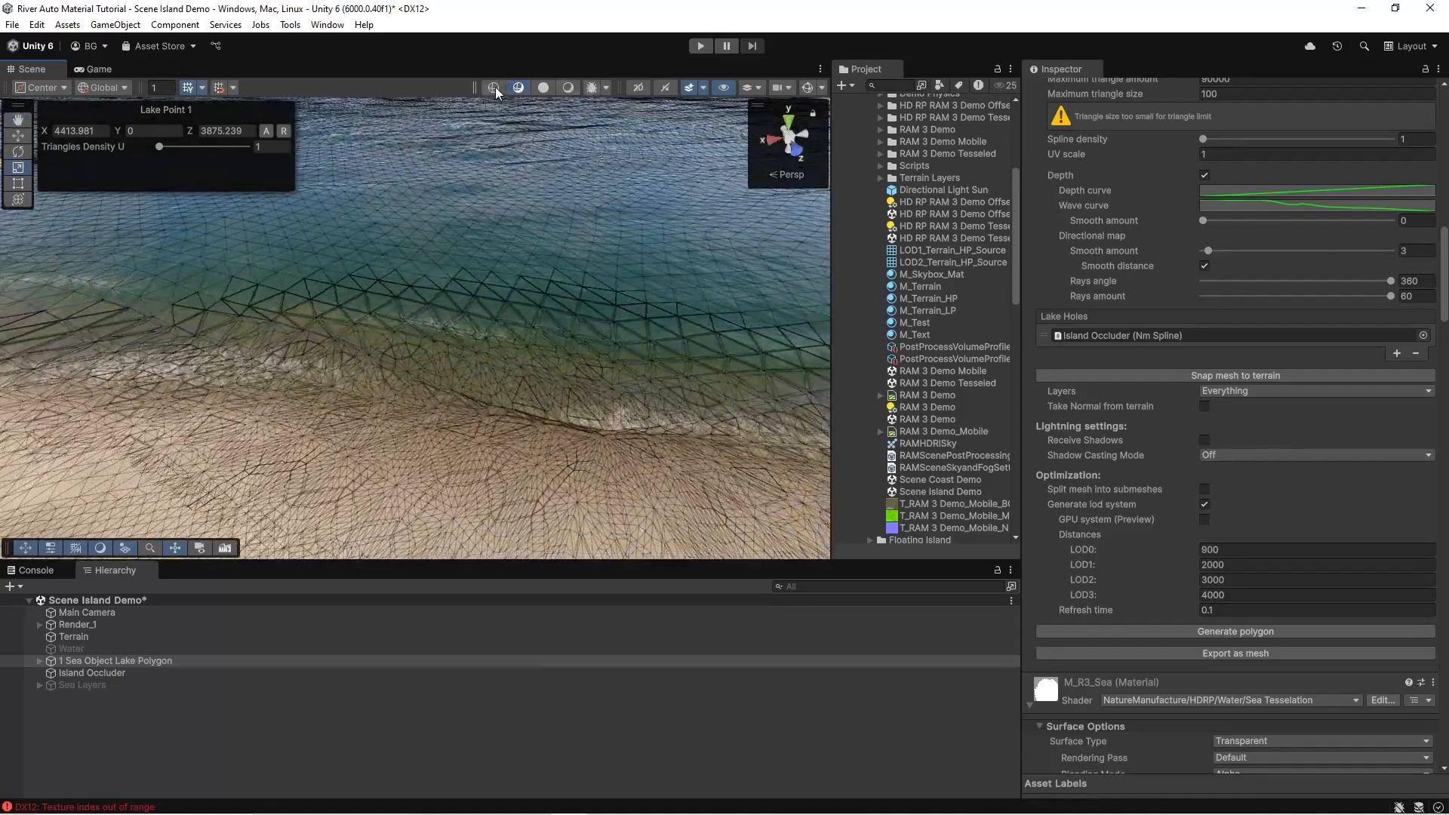
{"action": "left_click", "coordinate": [494, 88]}
{"action": "left_click", "coordinate": [568, 88]}
{"action": "key", "text": "s"}
{"action": "right_click_drag", "start_coordinate": [554, 211], "coordinate": [762, 226]}
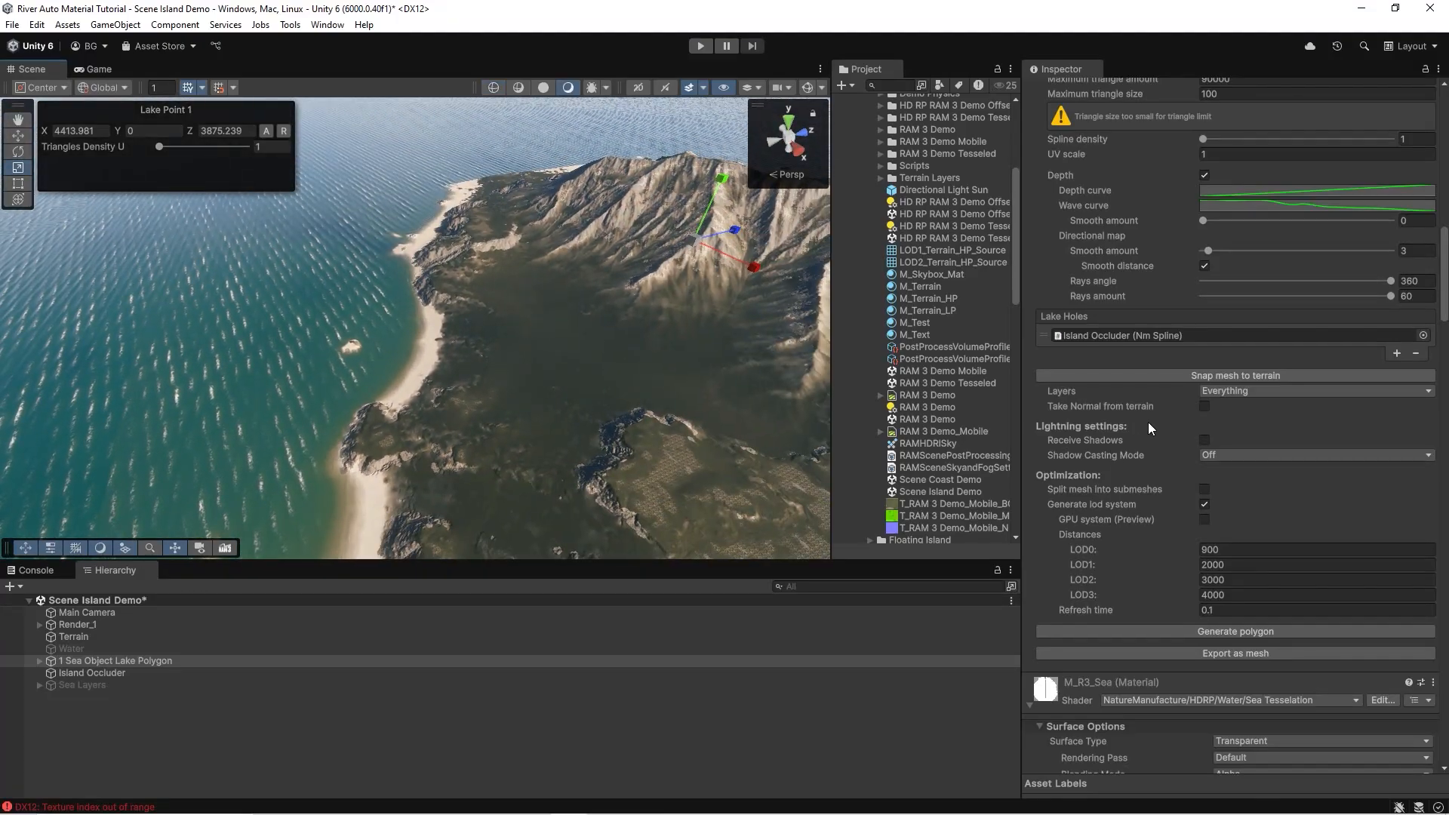
Locate and select the Island Occluder spline used as the sea polygon's lake hole
{"action": "left_click", "coordinate": [1089, 335]}
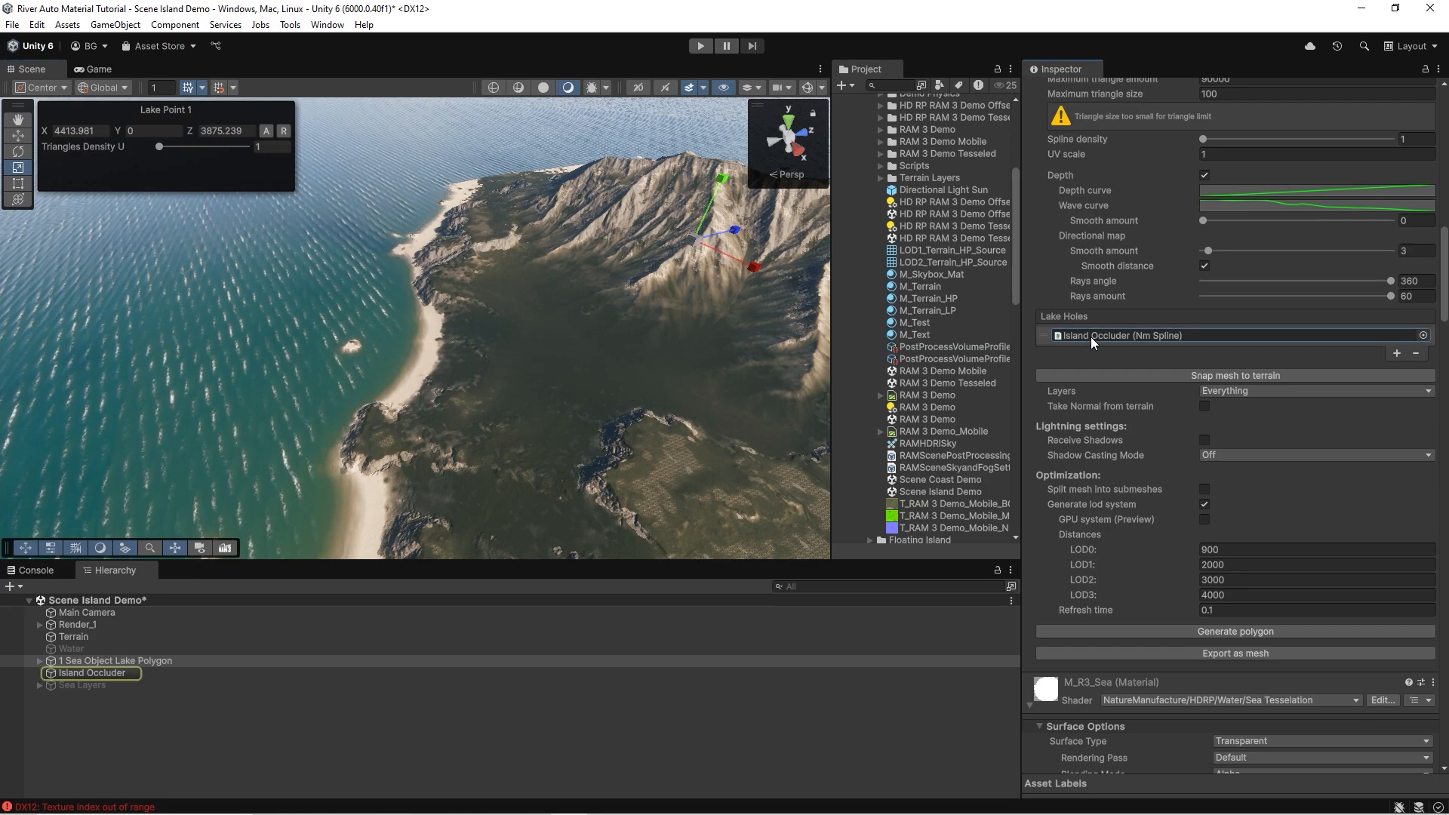
{"action": "double_click", "coordinate": [92, 674]}
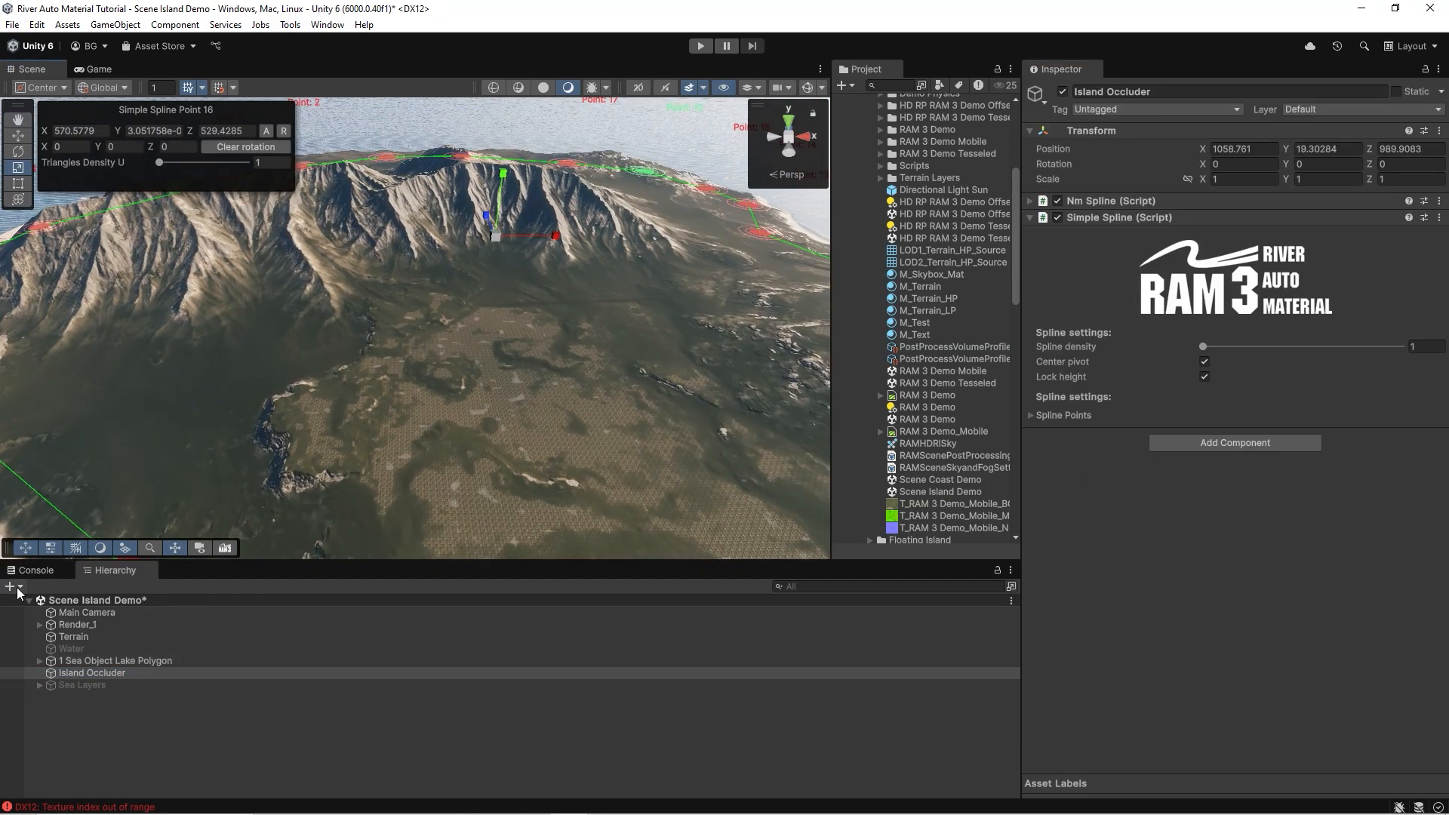
{"action": "left_click", "coordinate": [20, 588]}
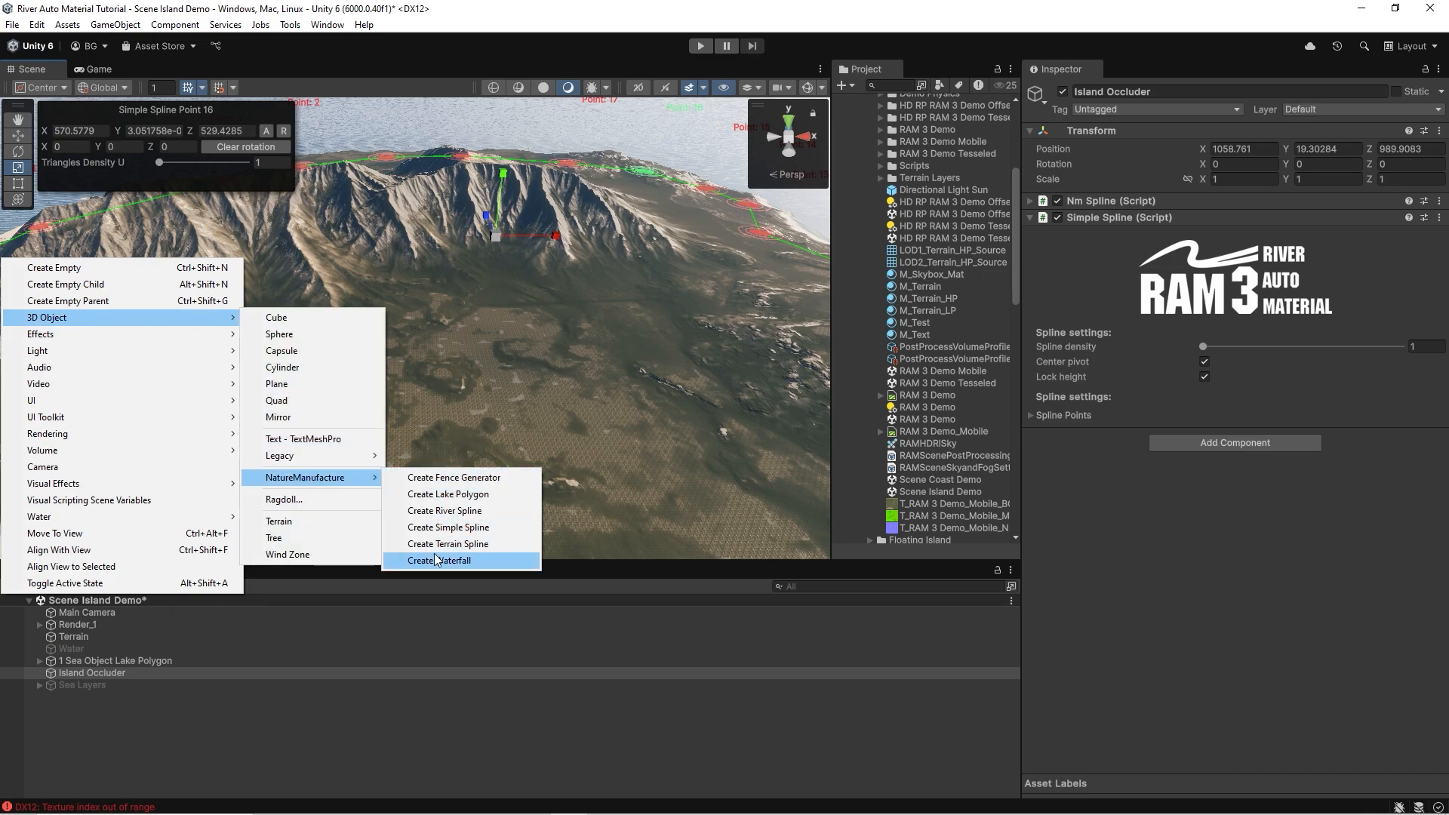
{"action": "left_click", "coordinate": [499, 352]}
Compare the Island Occluder spline with the sea polygon's Lake Holes setting around the island
{"action": "right_click_drag", "start_coordinate": [514, 308], "coordinate": [226, 315]}
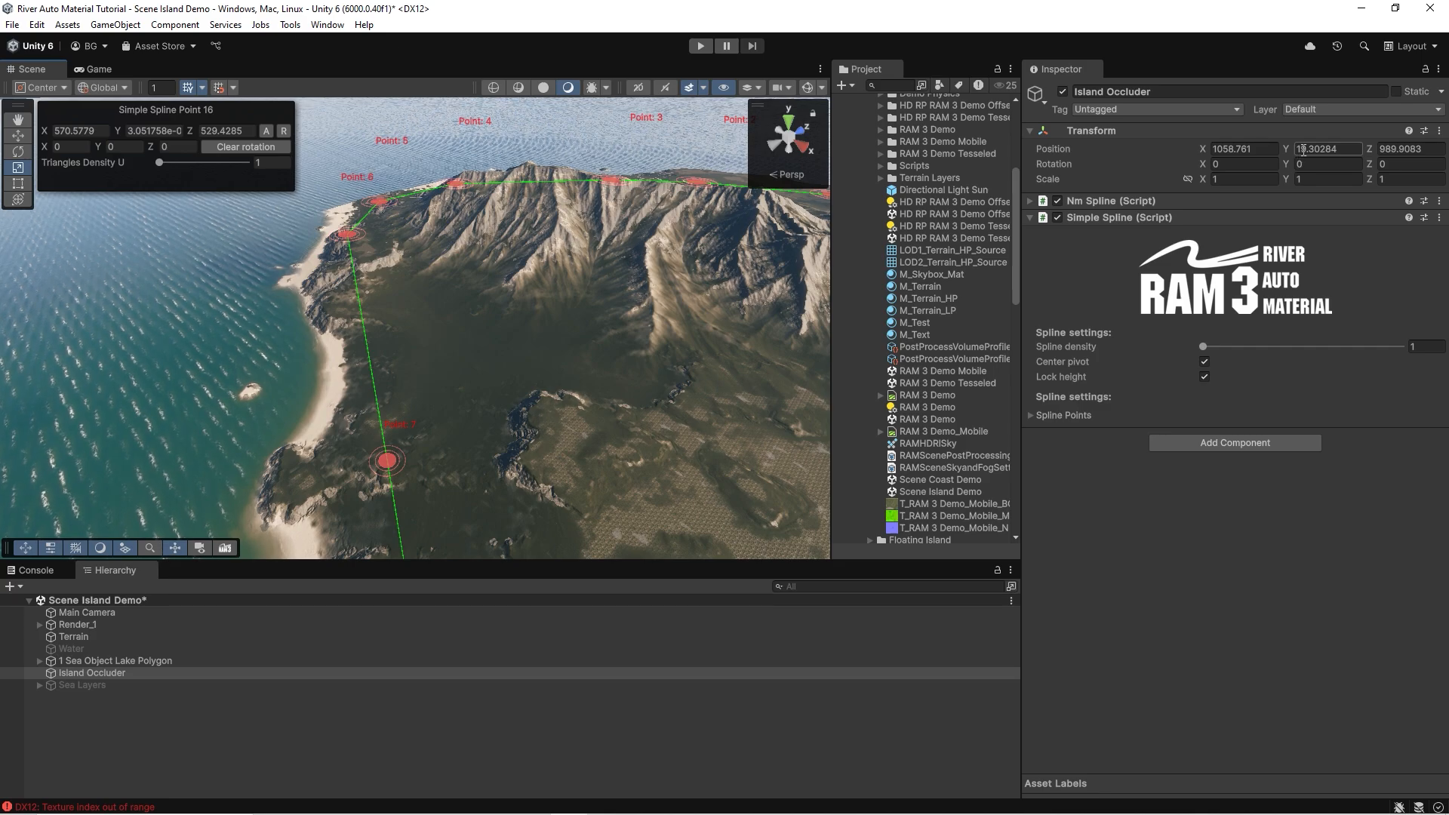
{"action": "left_click", "coordinate": [208, 258]}
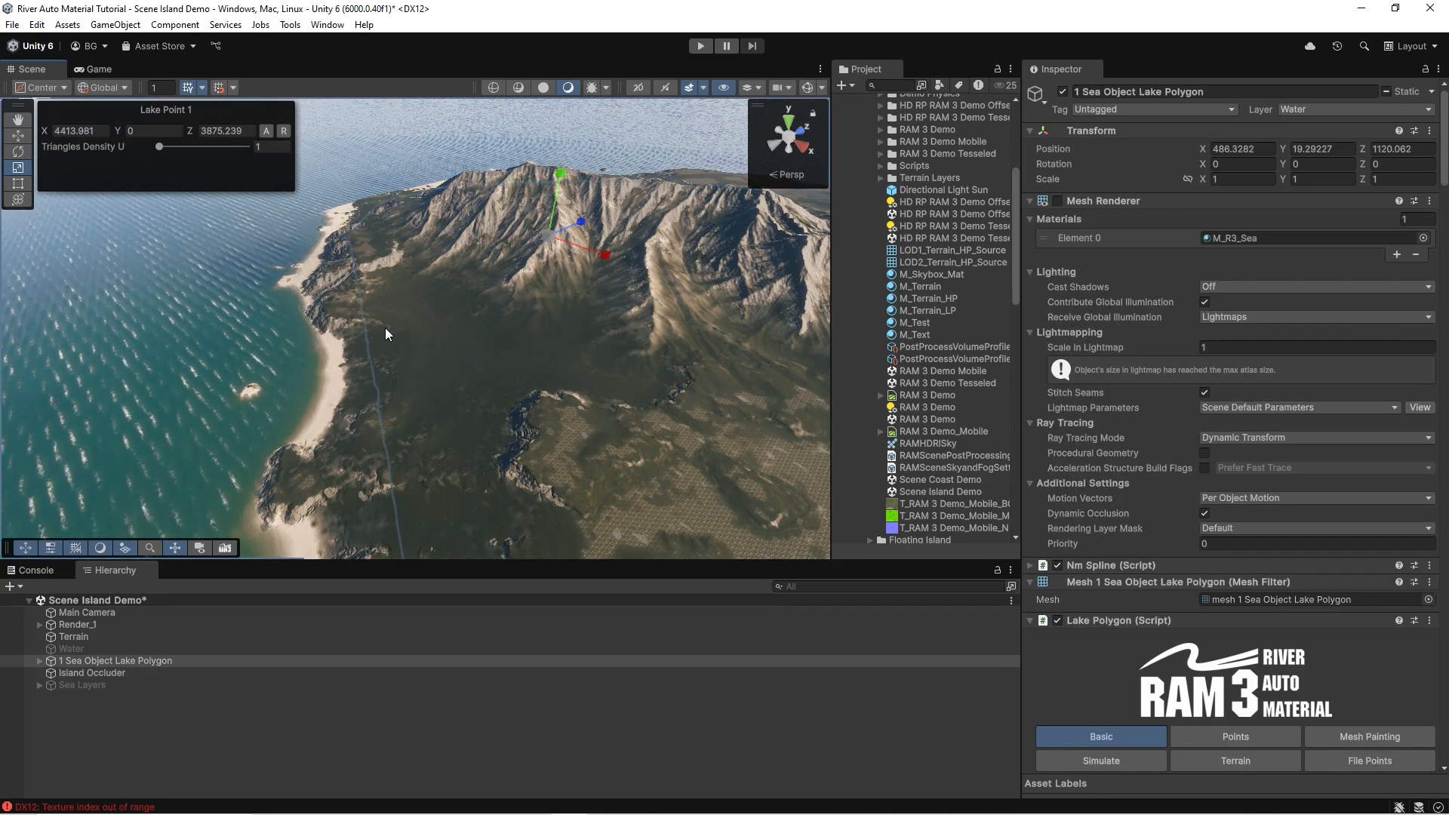
{"action": "mouse_move", "coordinate": [384, 328]}
{"action": "right_mouse_down"}
{"action": "mouse_move", "coordinate": [274, 251]}
{"action": "mouse_move", "coordinate": [368, 314]}
{"action": "right_mouse_up"}
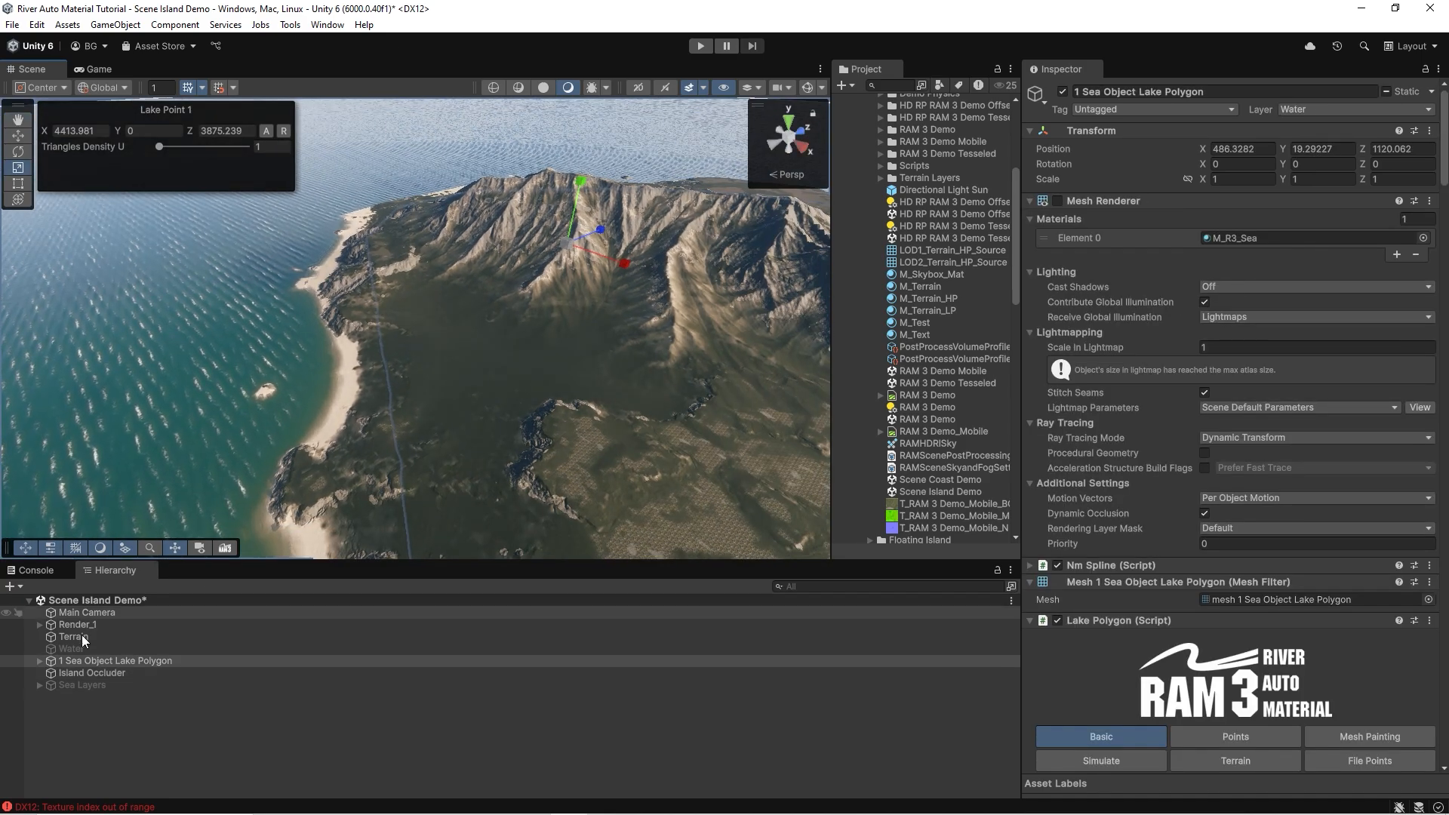
{"action": "left_click", "coordinate": [91, 672]}
{"action": "right_click_drag", "start_coordinate": [478, 297], "coordinate": [850, 351]}
{"action": "left_click", "coordinate": [144, 658]}
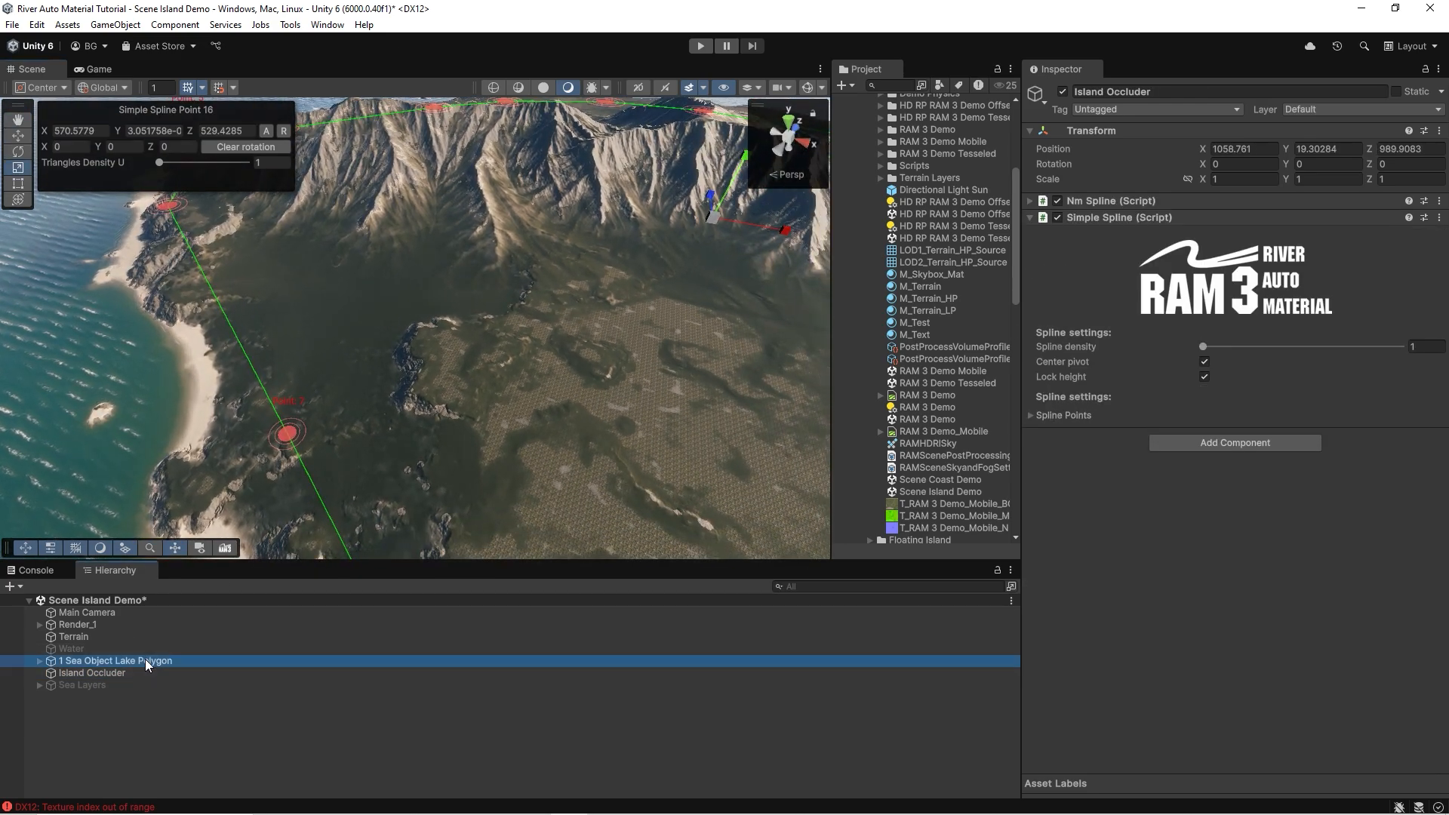
{"action": "scroll", "coordinate": [1175, 469], "scroll_direction": "down", "scroll_amount": 20}
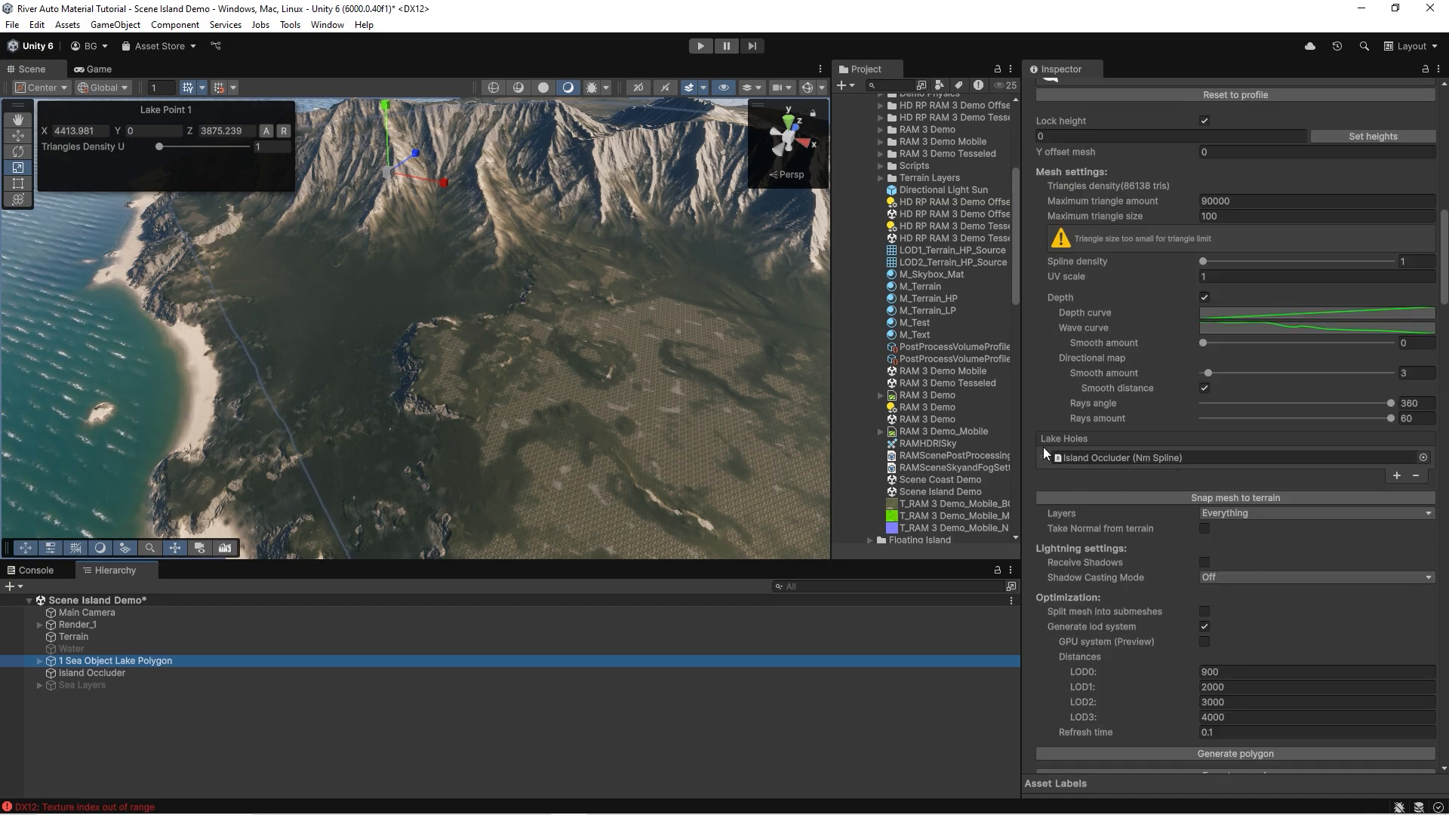
{"action": "left_click_drag", "start_coordinate": [366, 232], "coordinate": [450, 260], "text": "alt"}
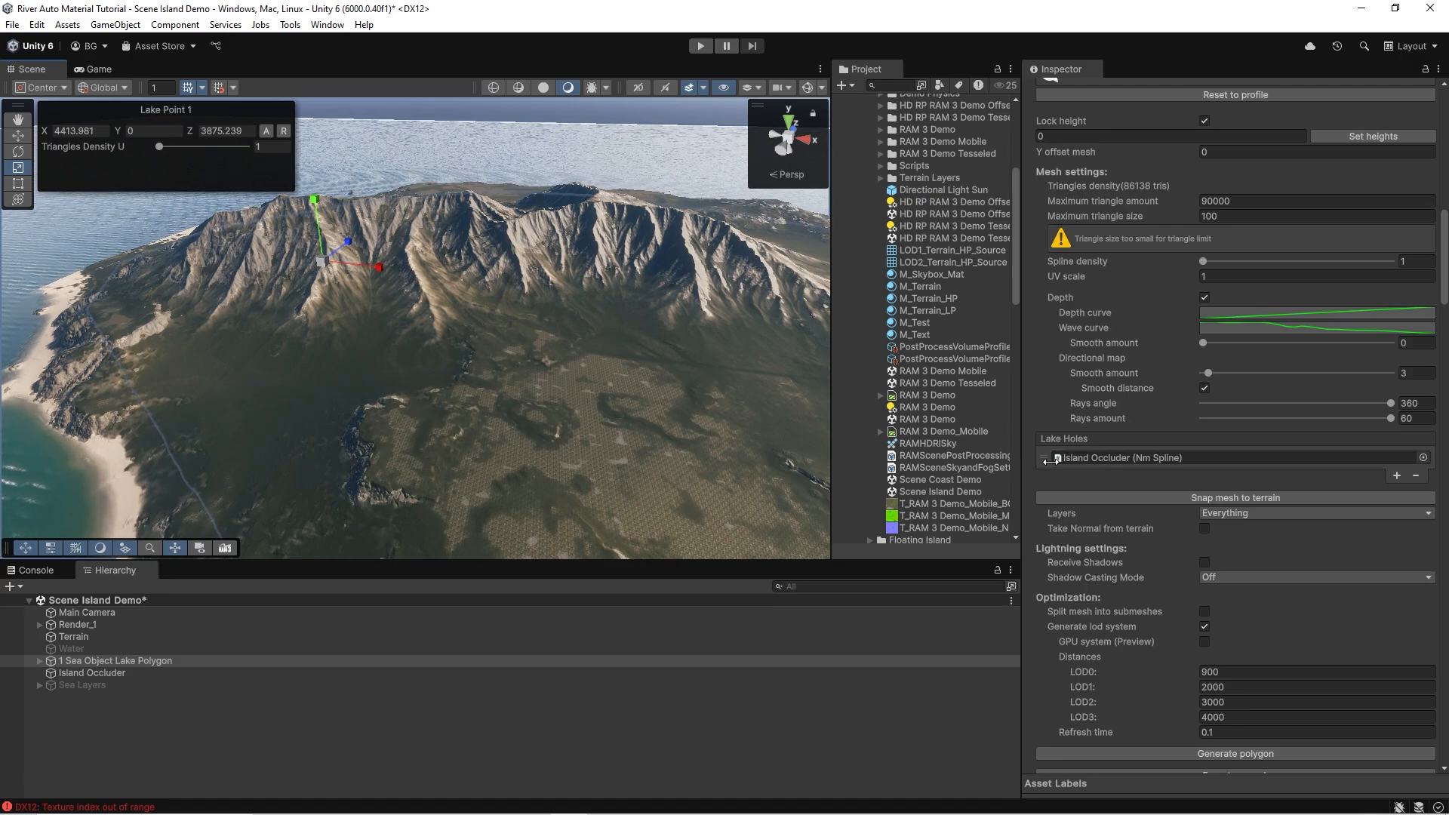
{"action": "left_click", "coordinate": [1079, 458]}
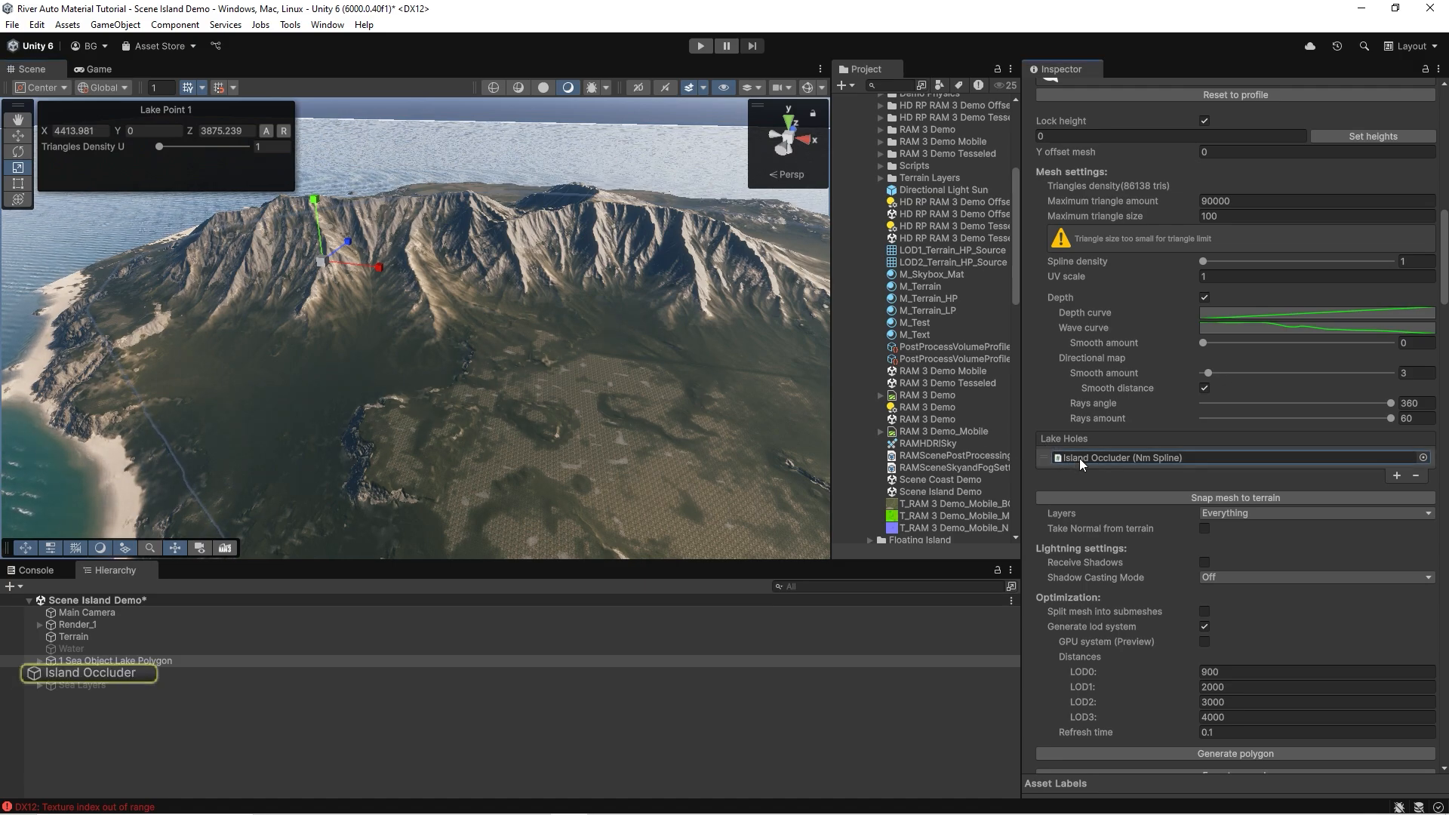
{"action": "left_click", "coordinate": [94, 673]}
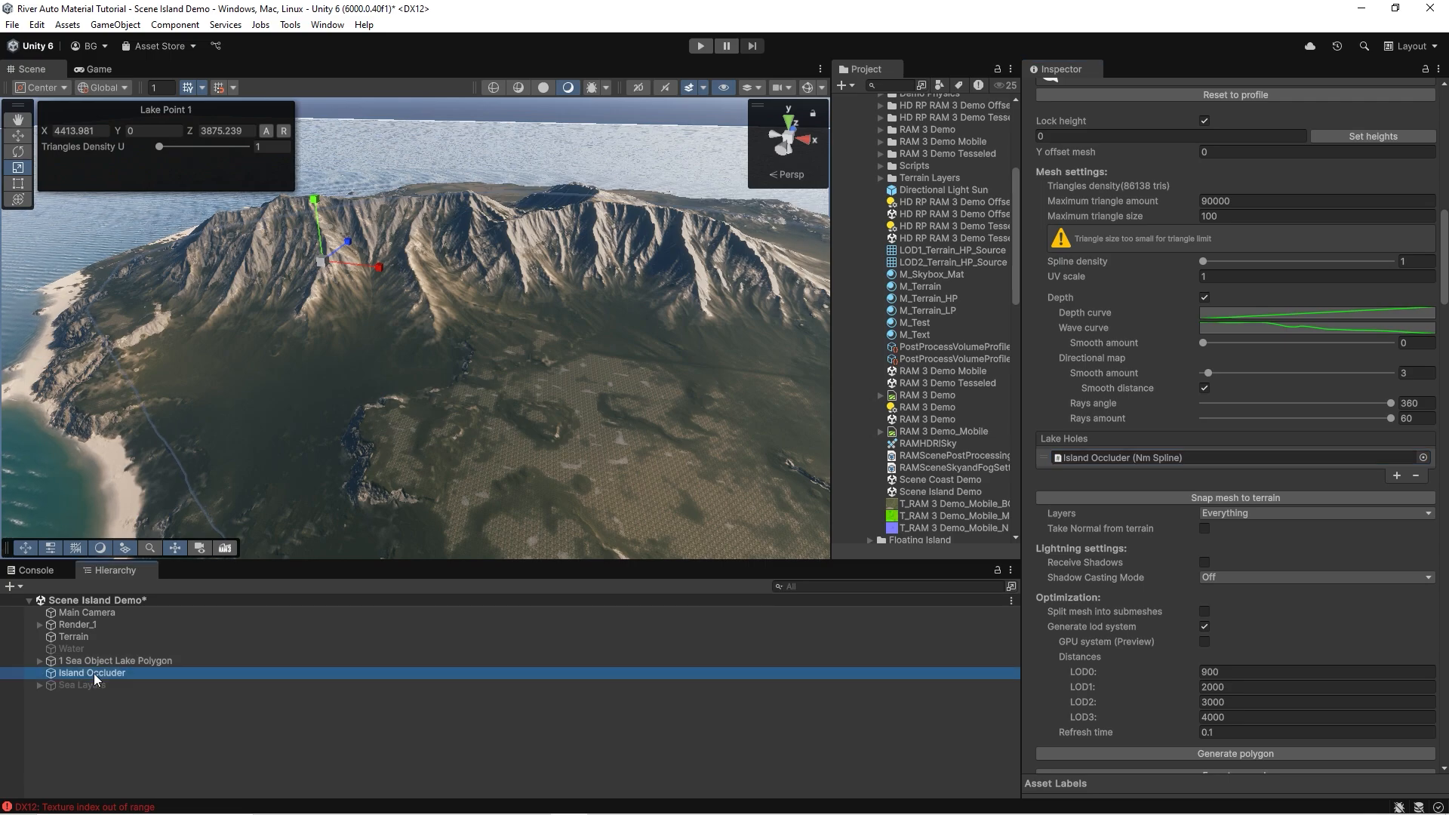
{"action": "left_click", "coordinate": [65, 663]}
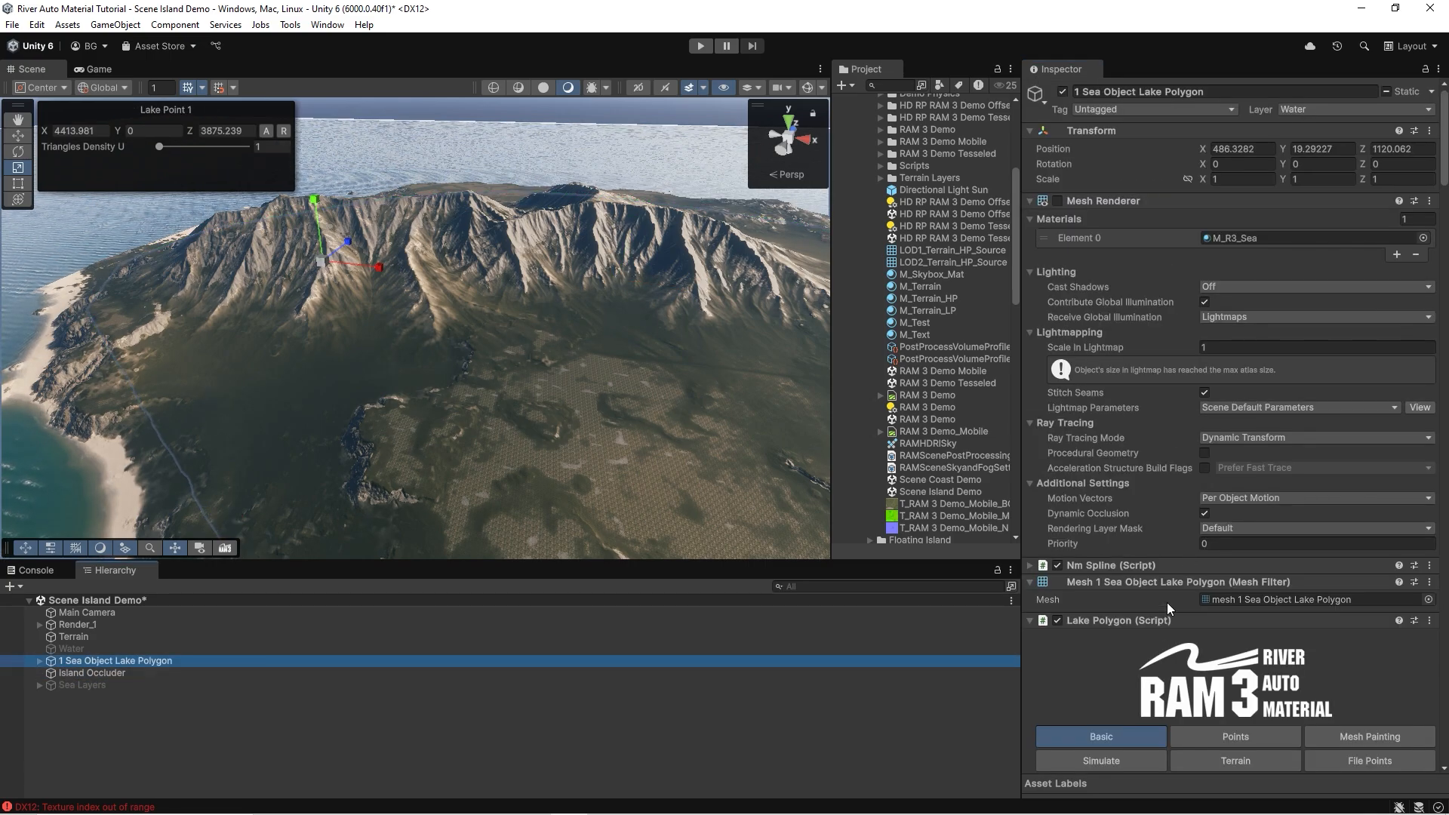
{"action": "scroll", "coordinate": [1138, 572], "scroll_direction": "down", "scroll_amount": 15}
{"action": "scroll", "coordinate": [1194, 483], "scroll_direction": "down", "scroll_amount": 5}
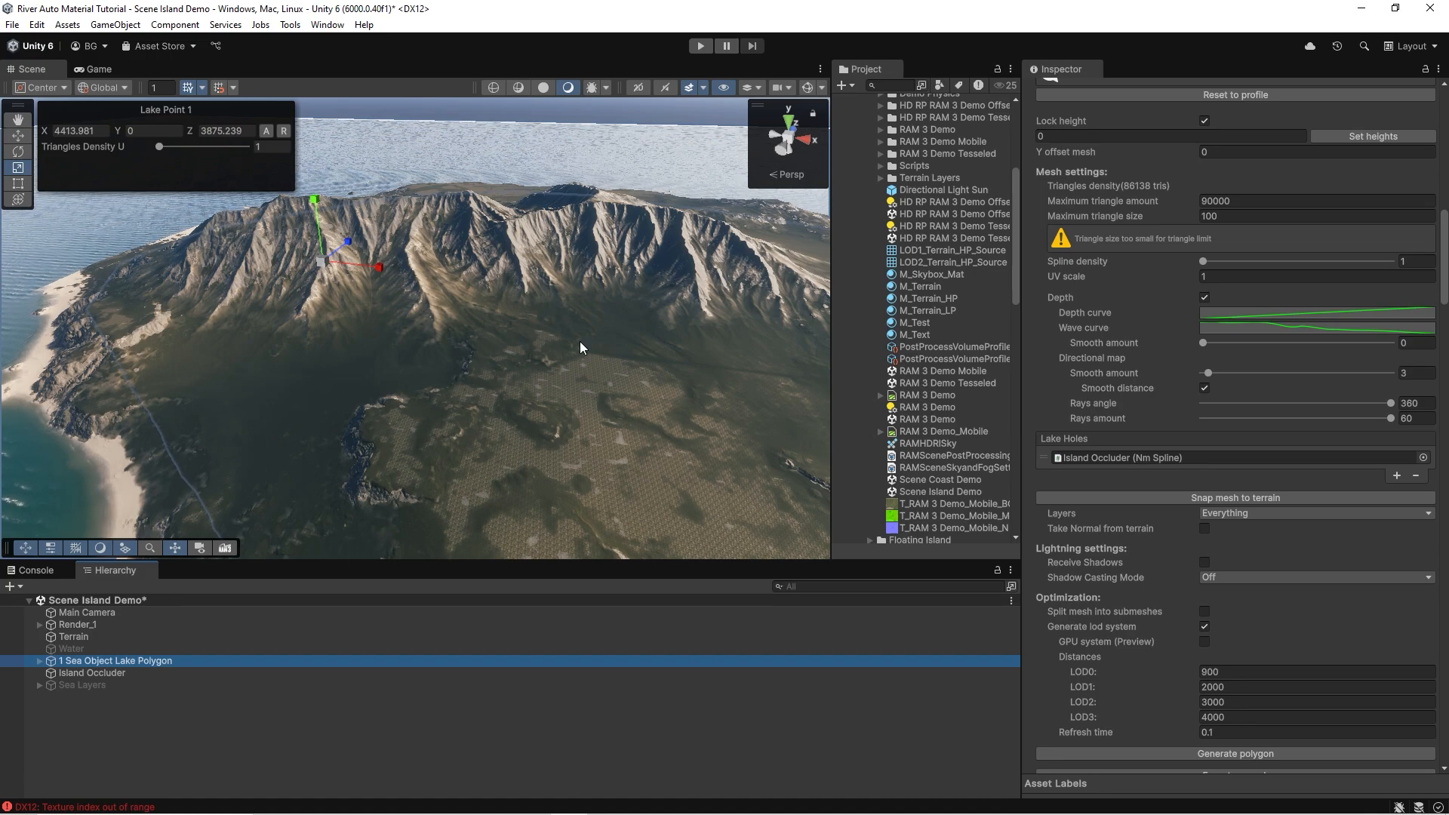
Orbit around the island to examine the sea polygon's coverage along the coast
{"action": "right_click_drag", "start_coordinate": [555, 358], "coordinate": [483, 412]}
{"action": "key", "text": "w"}
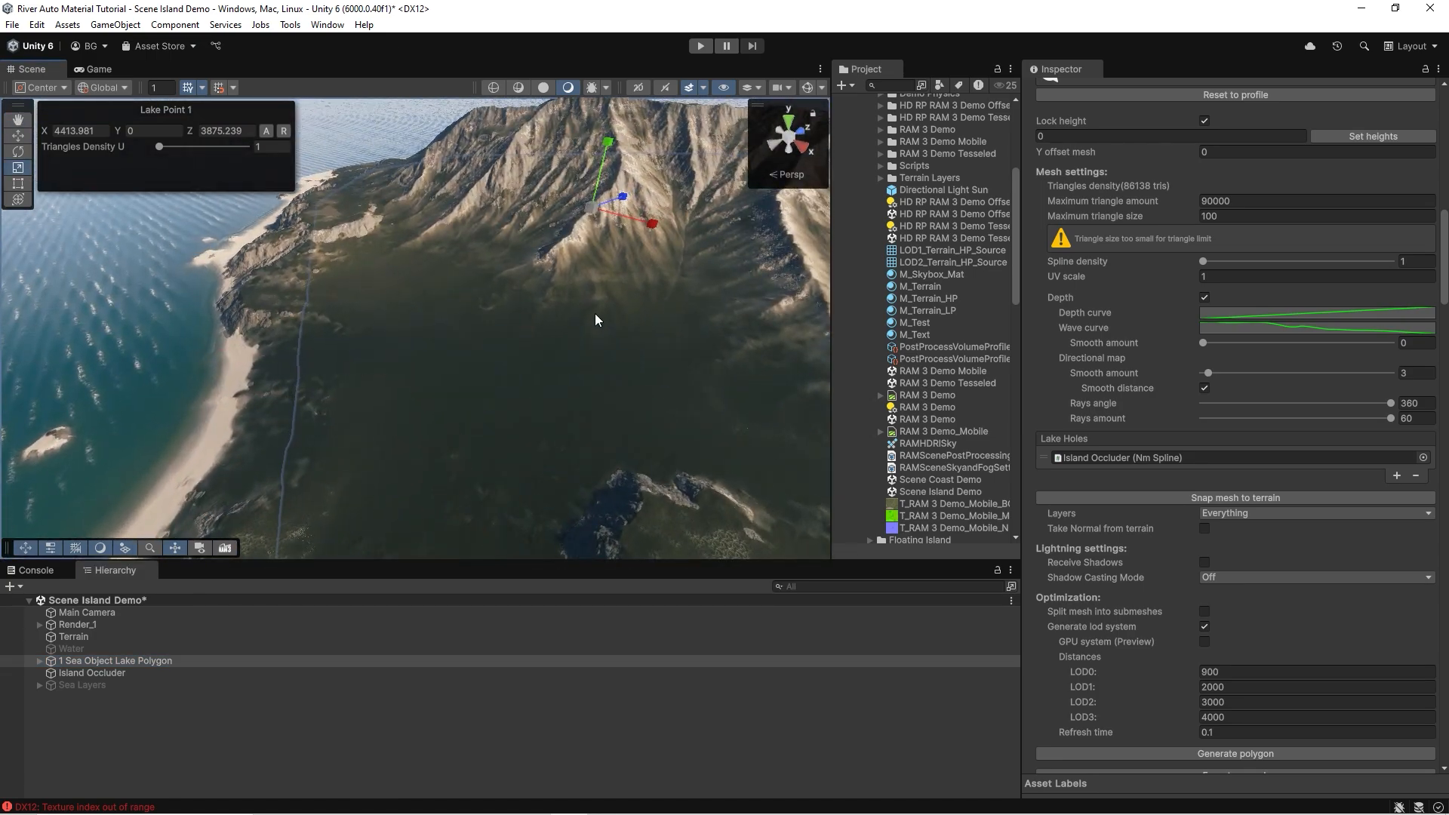
{"action": "right_click_drag", "start_coordinate": [596, 319], "coordinate": [702, 297]}
{"action": "right_click_drag", "start_coordinate": [681, 404], "coordinate": [583, 391]}
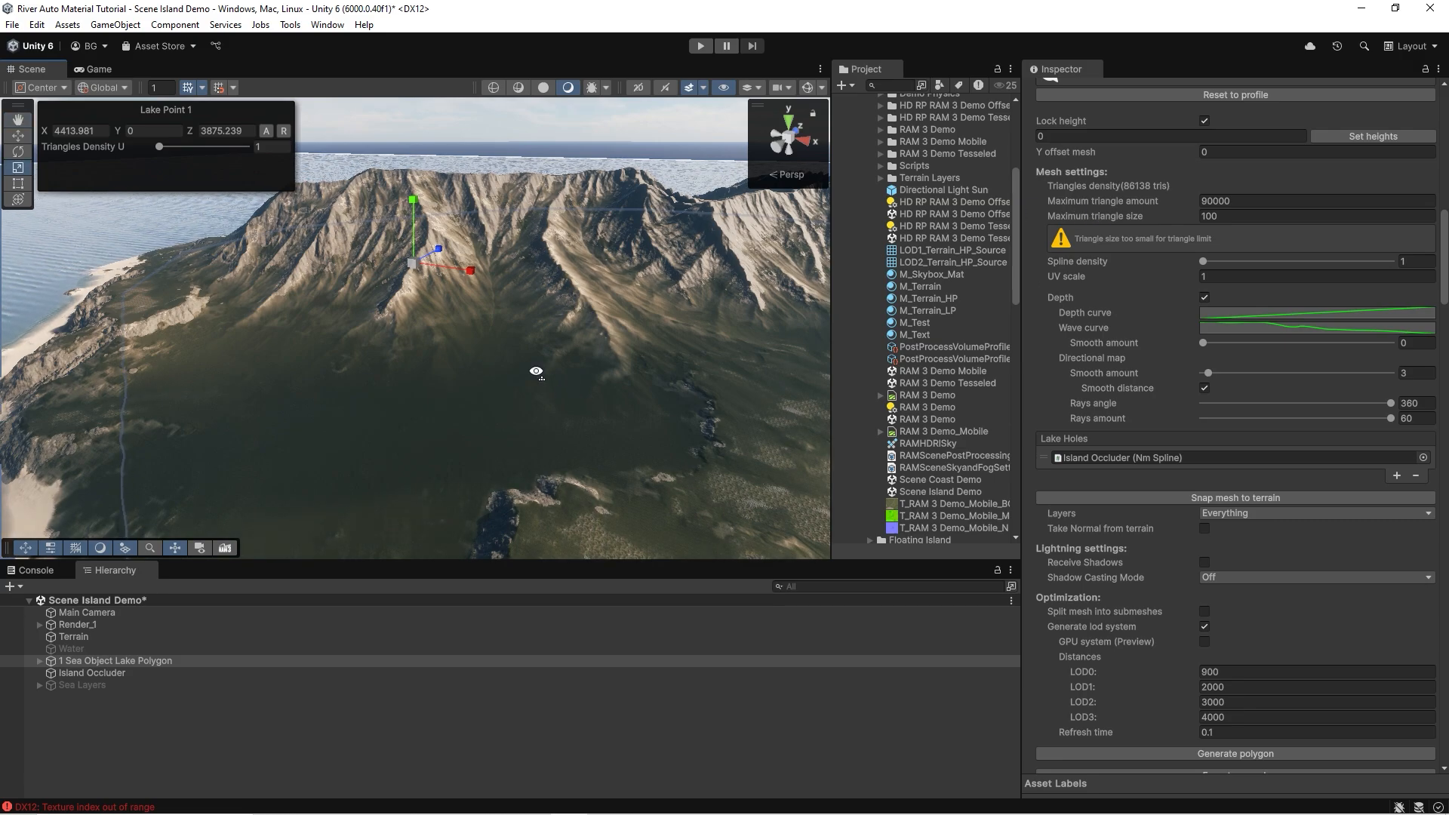
{"action": "right_click_drag", "start_coordinate": [535, 371], "coordinate": [284, 355]}
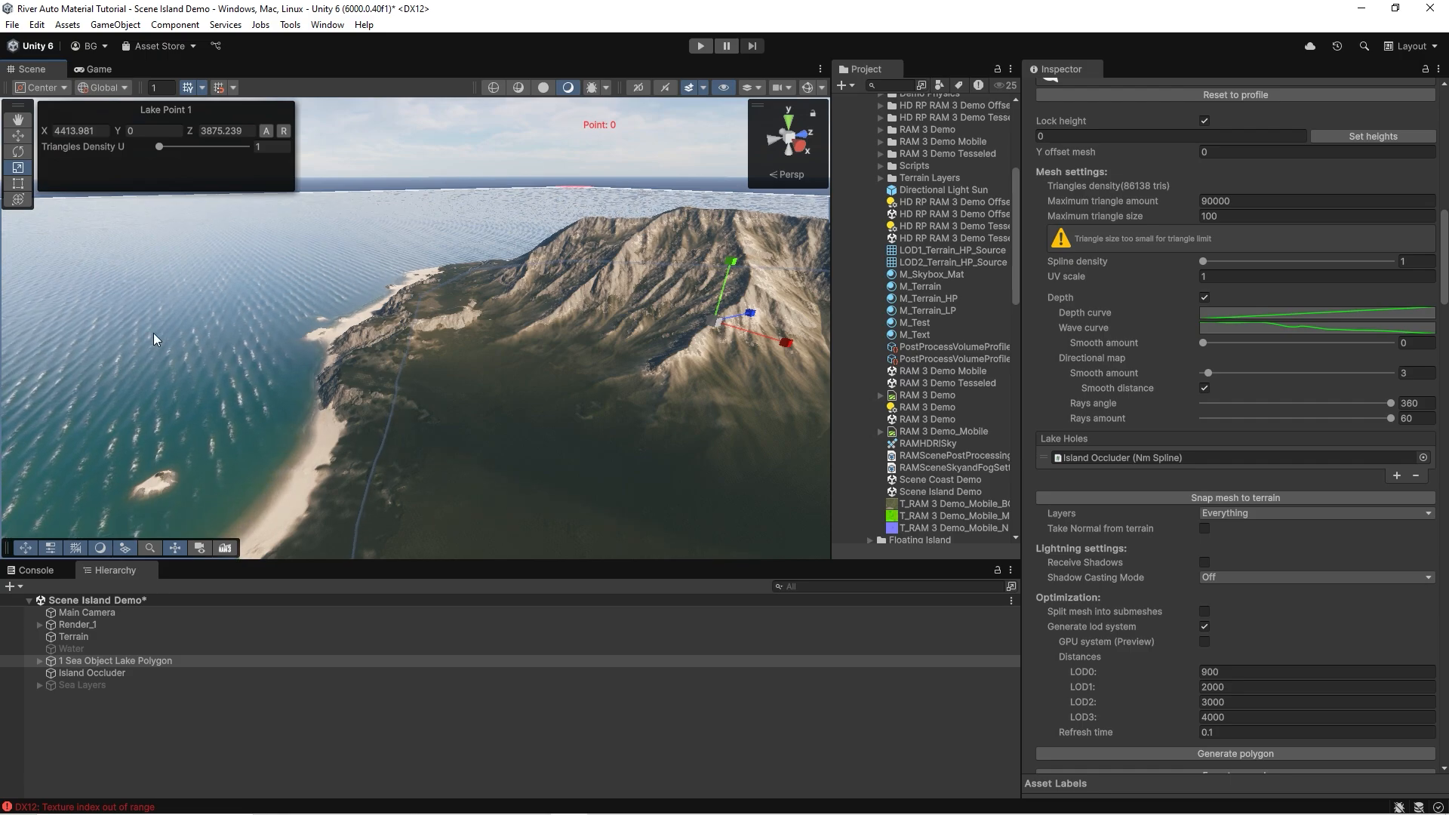
{"action": "right_click_drag", "start_coordinate": [152, 333], "coordinate": [302, 372]}
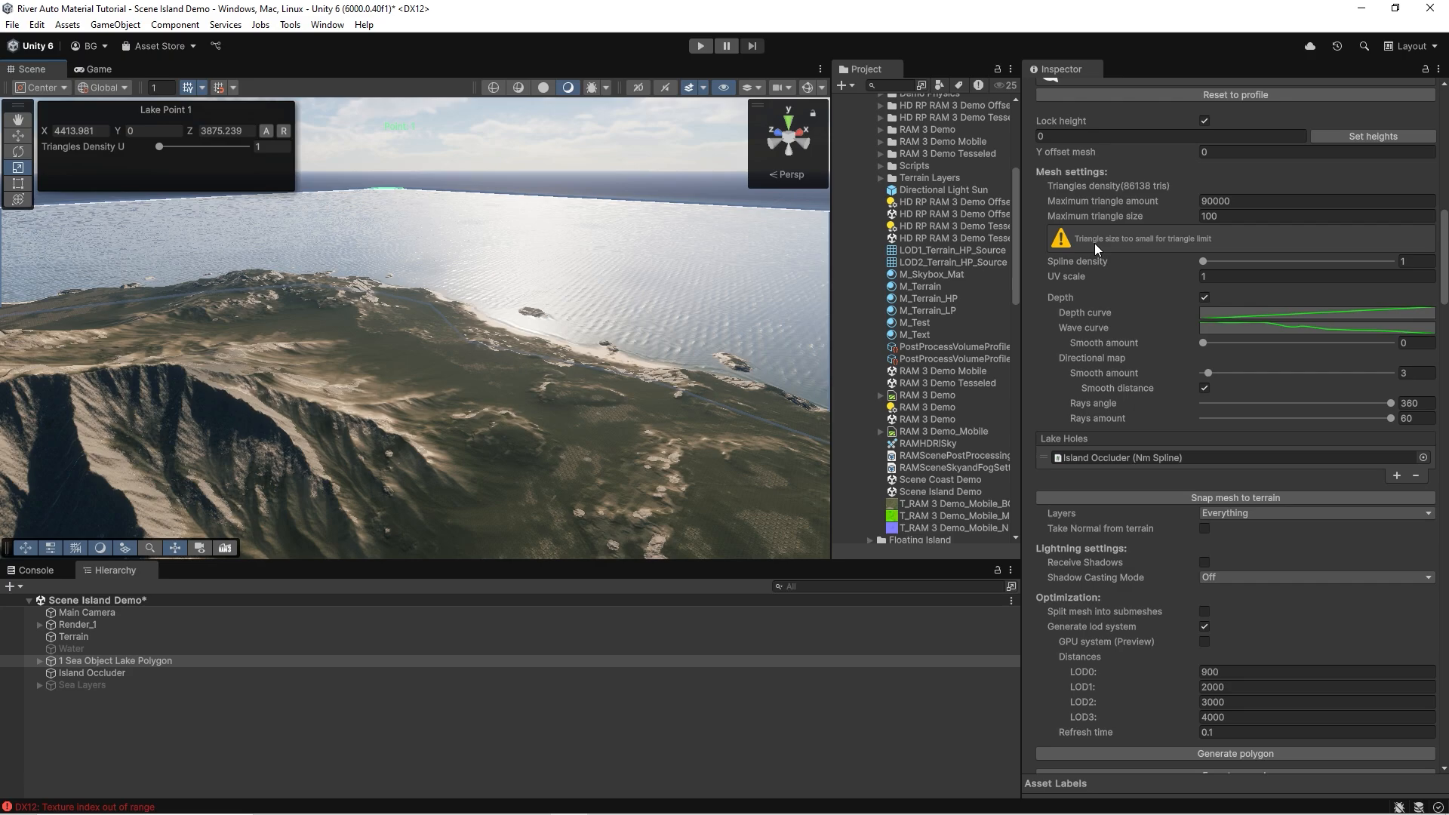
Deactivate the 1 Sea Object Lake Polygon and expand the Sea Layers group
{"action": "scroll", "coordinate": [1095, 243], "scroll_direction": "up", "scroll_amount": 15}
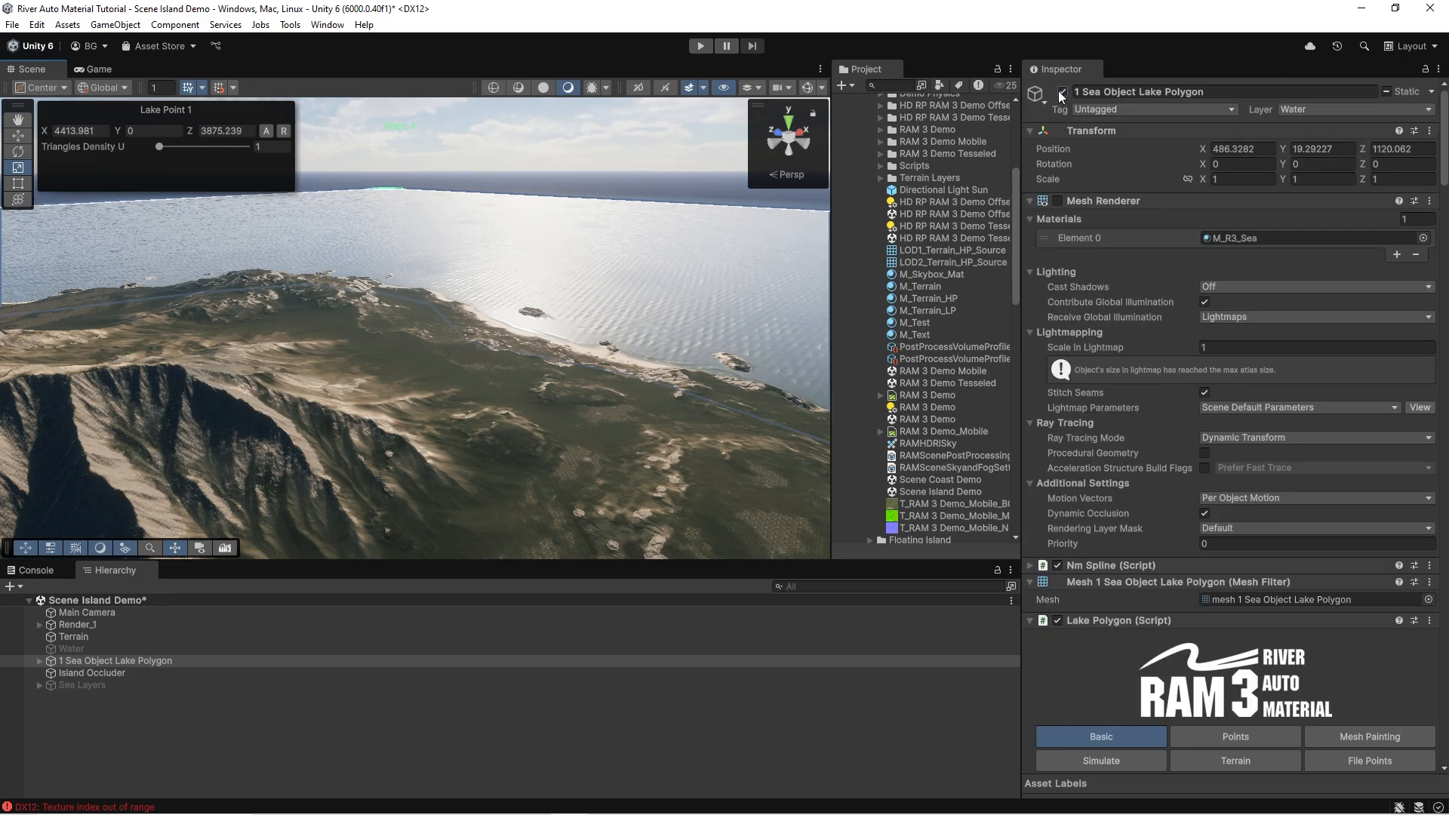
{"action": "left_click", "coordinate": [1062, 91]}
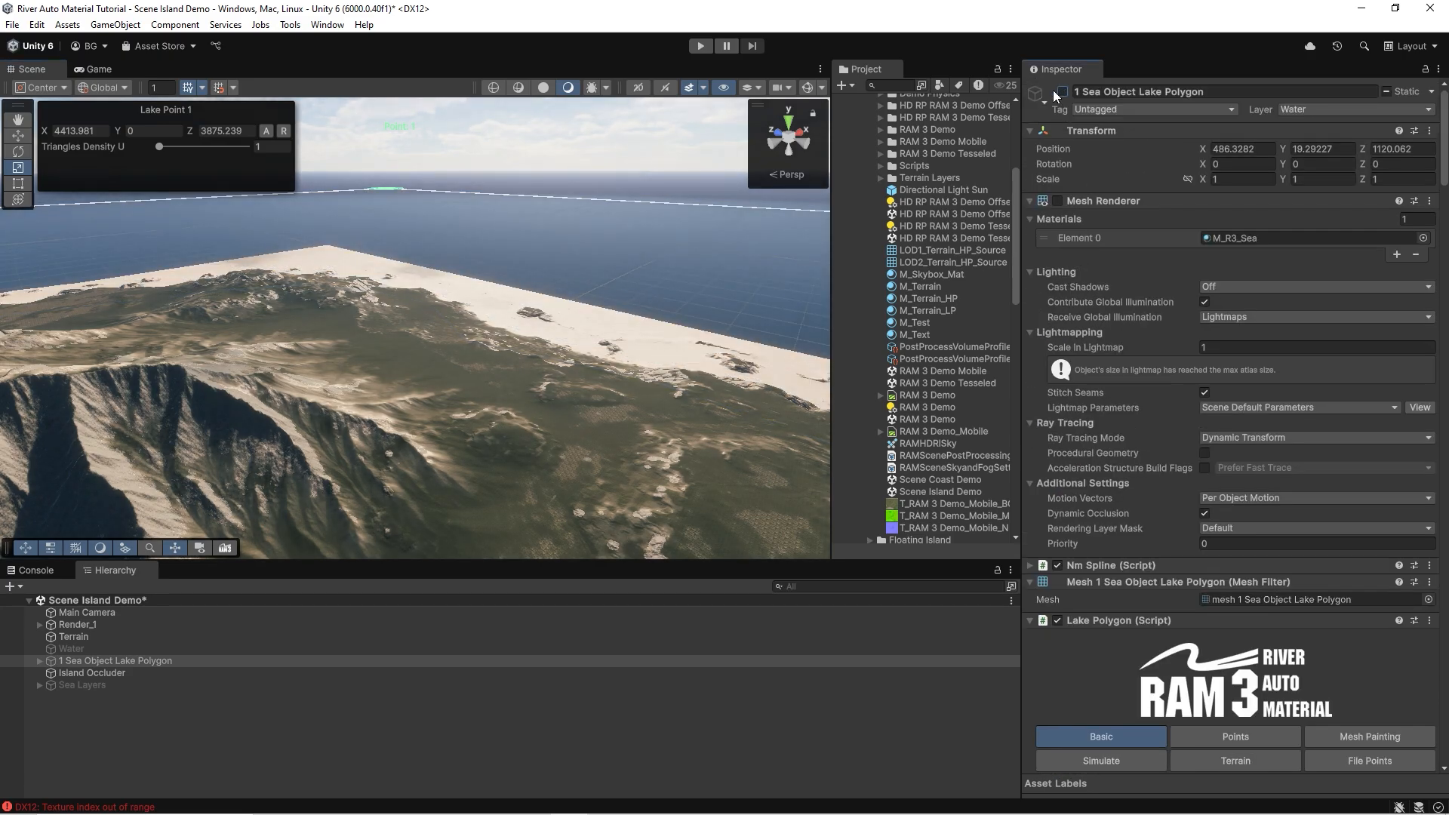
{"action": "left_click", "coordinate": [108, 683]}
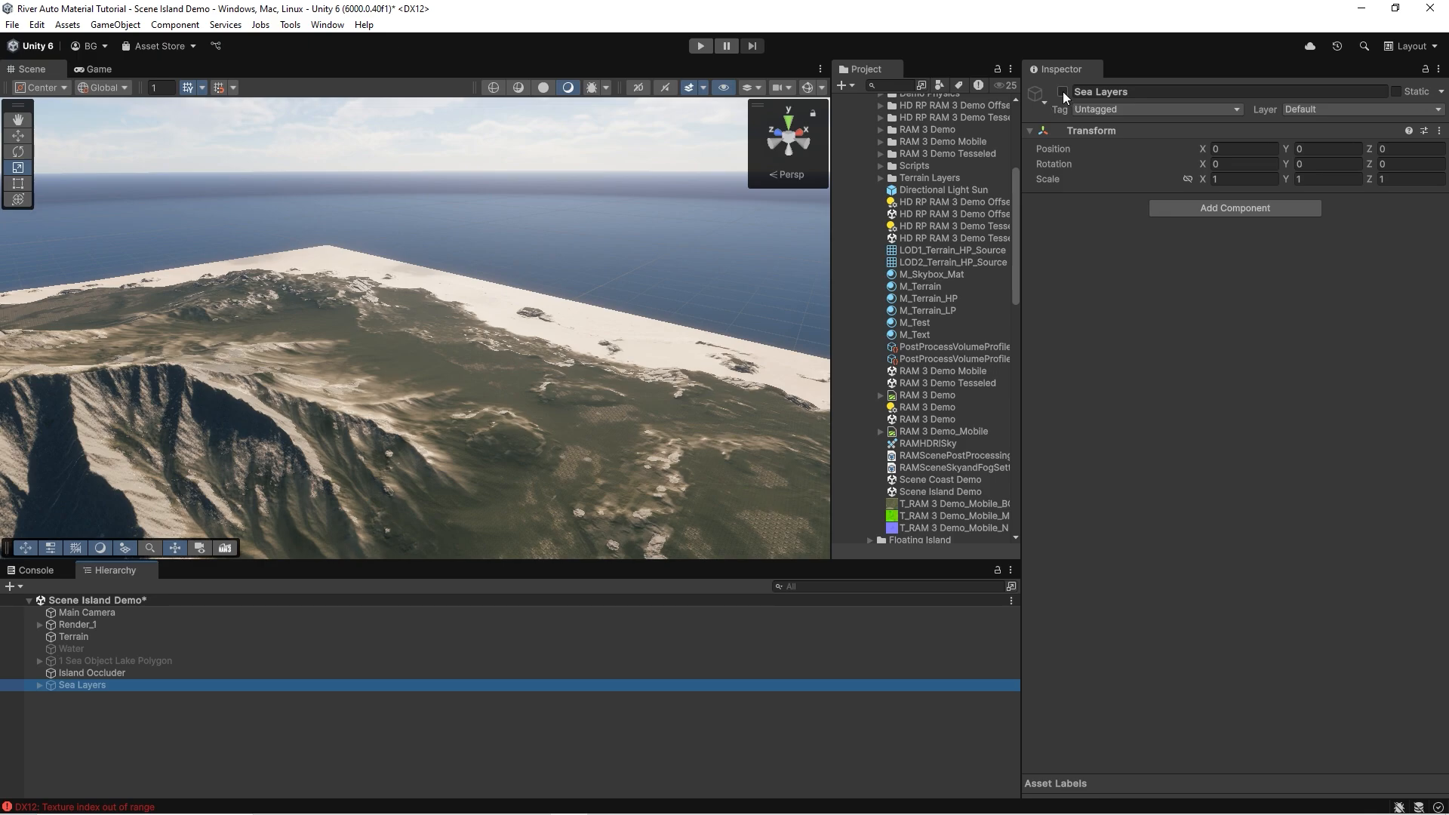
{"action": "left_click", "coordinate": [36, 685]}
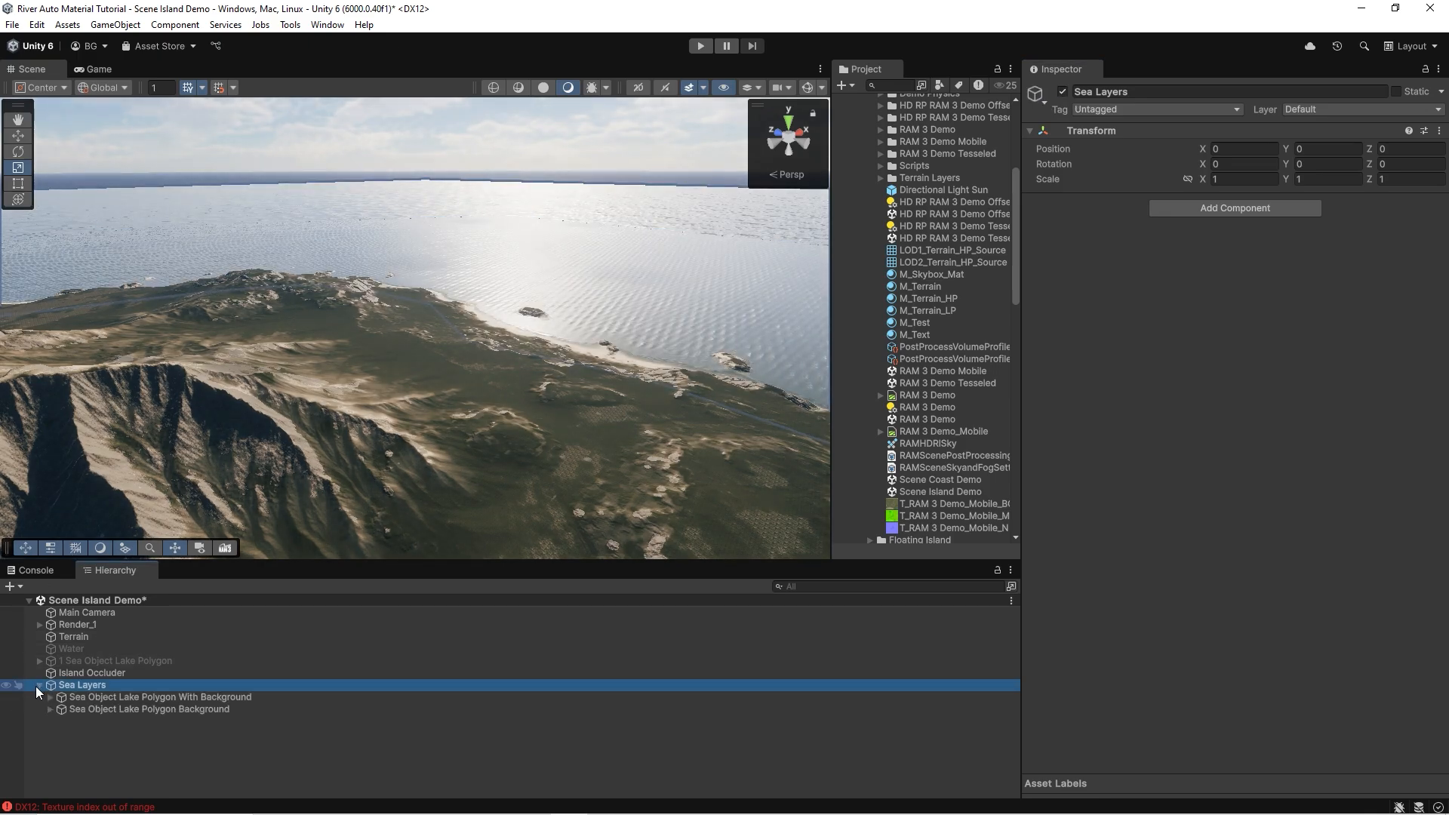
Select the Sea Layers polygons and view the layered sea from the shoreline
{"action": "left_click", "coordinate": [124, 711]}
{"action": "left_click", "coordinate": [133, 701]}
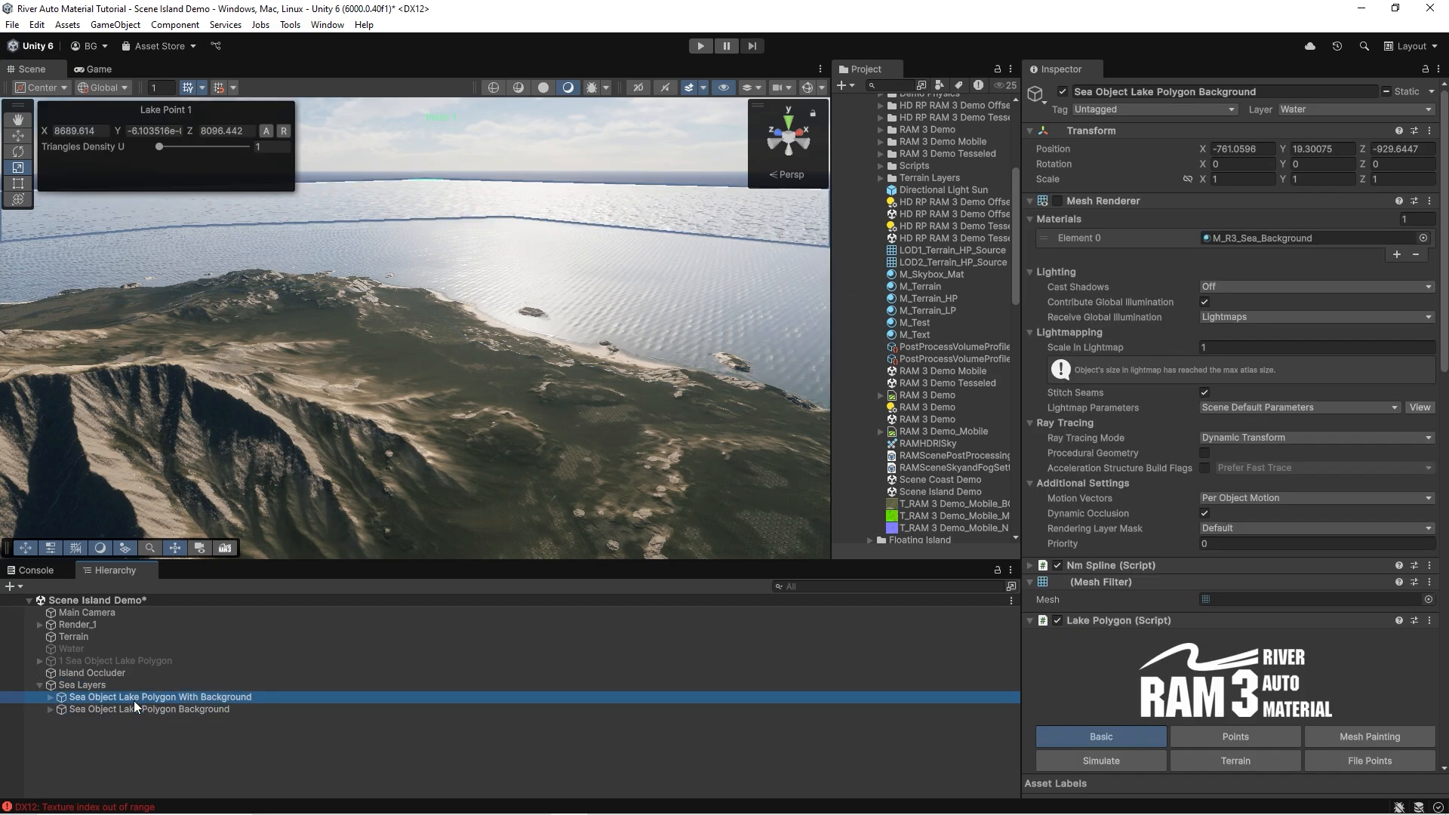
{"action": "mouse_move", "coordinate": [296, 322]}
{"action": "right_mouse_down"}
{"action": "mouse_move", "coordinate": [540, 400]}
{"action": "mouse_move", "coordinate": [613, 360]}
{"action": "mouse_move", "coordinate": [526, 341]}
{"action": "mouse_move", "coordinate": [510, 354]}
{"action": "mouse_move", "coordinate": [445, 327]}
{"action": "mouse_move", "coordinate": [246, 449]}
{"action": "mouse_move", "coordinate": [296, 473]}
{"action": "mouse_move", "coordinate": [45, 362]}
{"action": "mouse_move", "coordinate": [85, 272]}
{"action": "mouse_move", "coordinate": [175, 332]}
{"action": "mouse_move", "coordinate": [139, 337]}
{"action": "mouse_move", "coordinate": [388, 382]}
{"action": "mouse_move", "coordinate": [443, 349]}
{"action": "right_mouse_up"}
{"action": "left_click", "coordinate": [909, 253]}
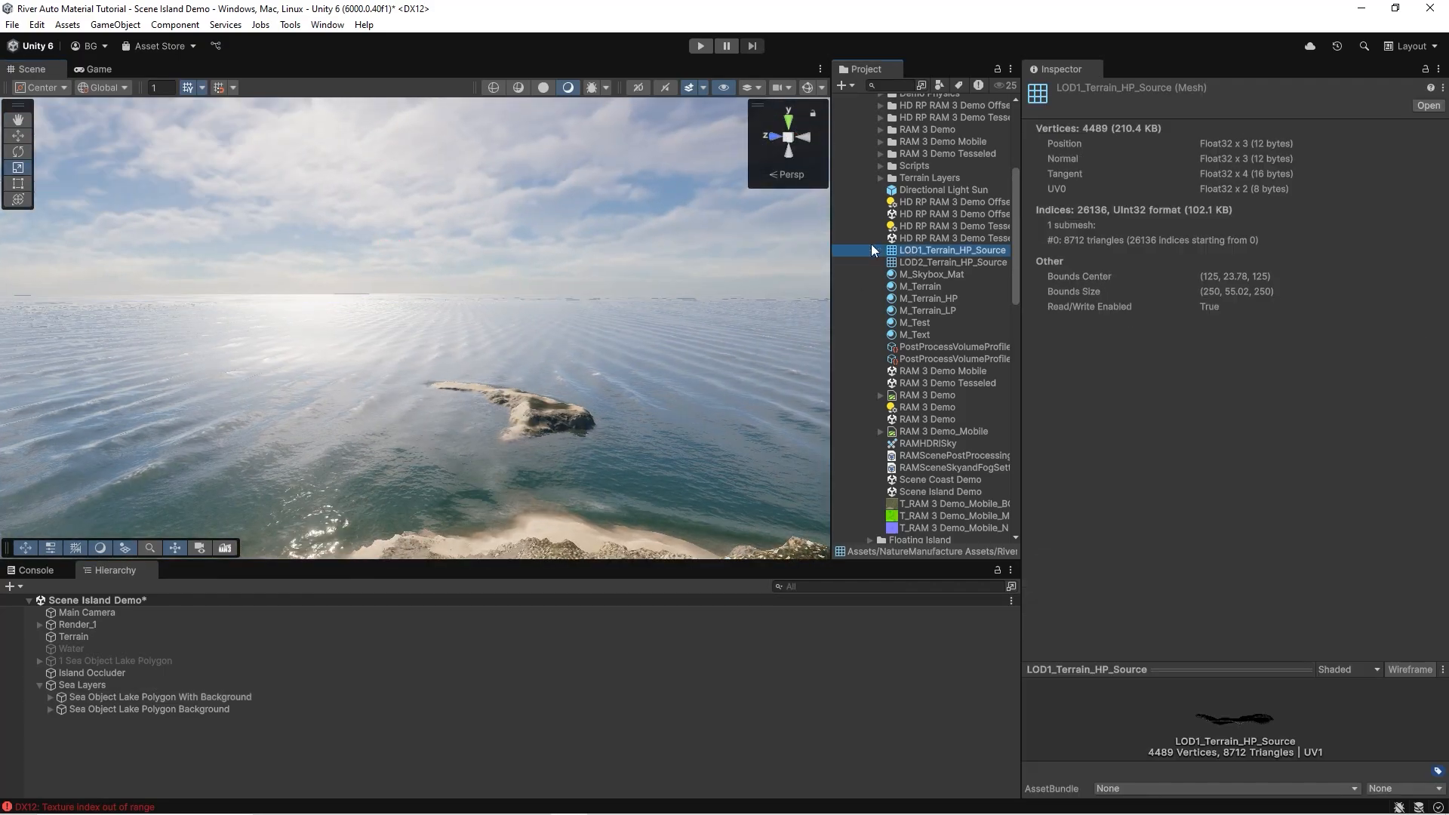
{"action": "right_click_drag", "start_coordinate": [559, 249], "coordinate": [474, 427]}
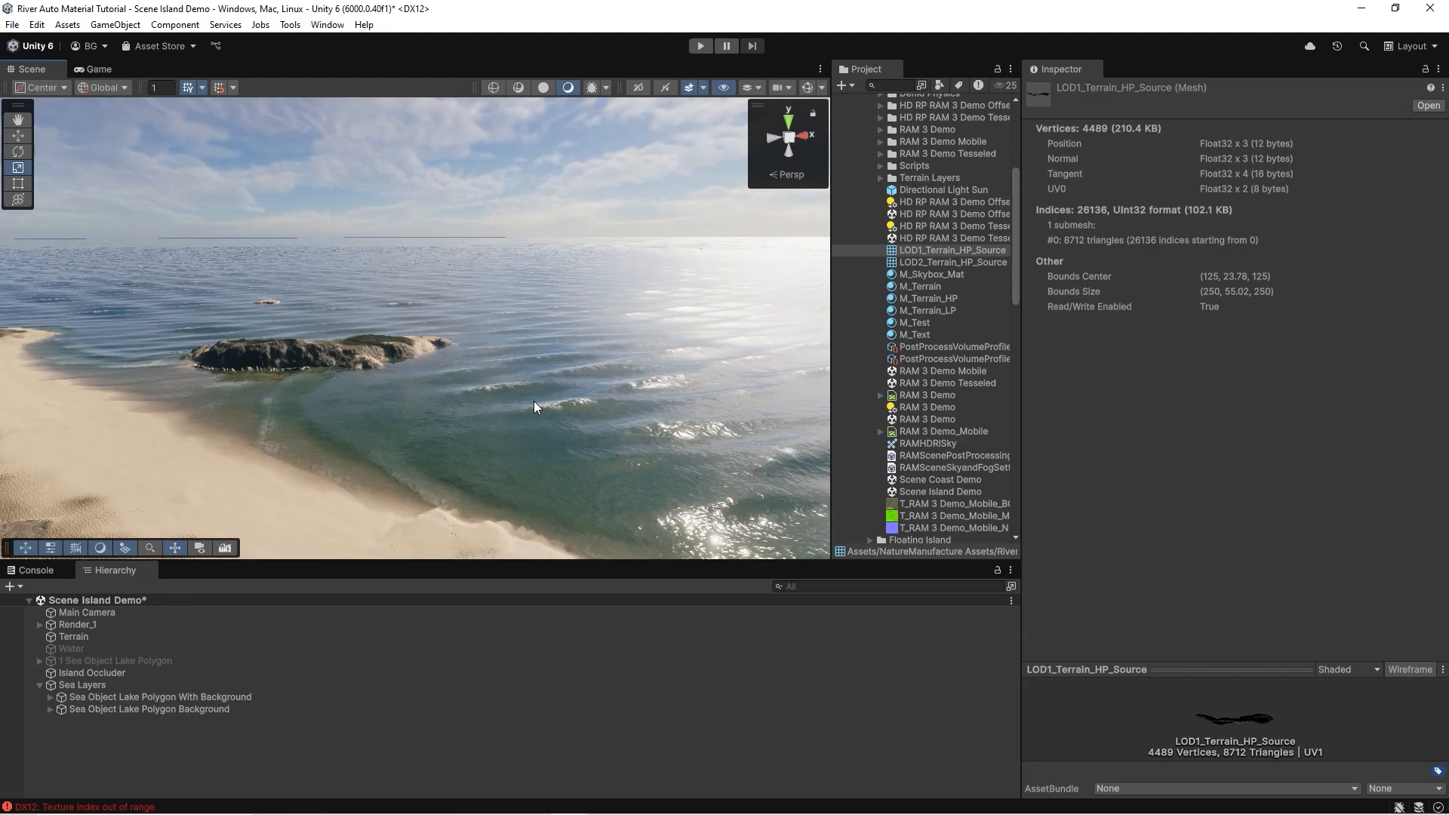
{"action": "right_click_drag", "start_coordinate": [559, 384], "coordinate": [175, 345]}
Review the mesh and LOD settings of Sea Object Lake Polygon With Background
{"action": "left_click", "coordinate": [603, 373]}
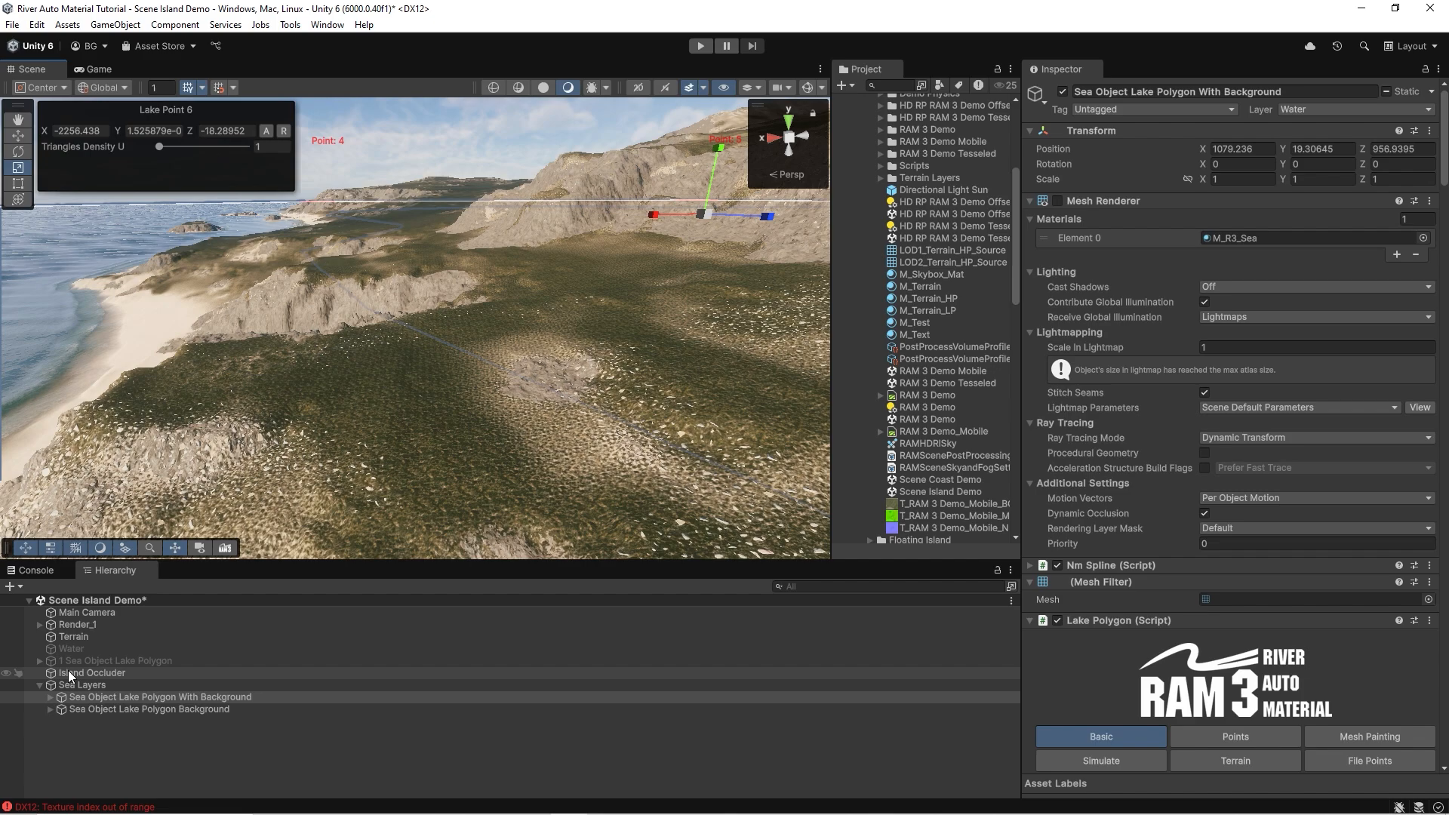
{"action": "scroll", "coordinate": [1132, 513], "scroll_direction": "down", "scroll_amount": 10}
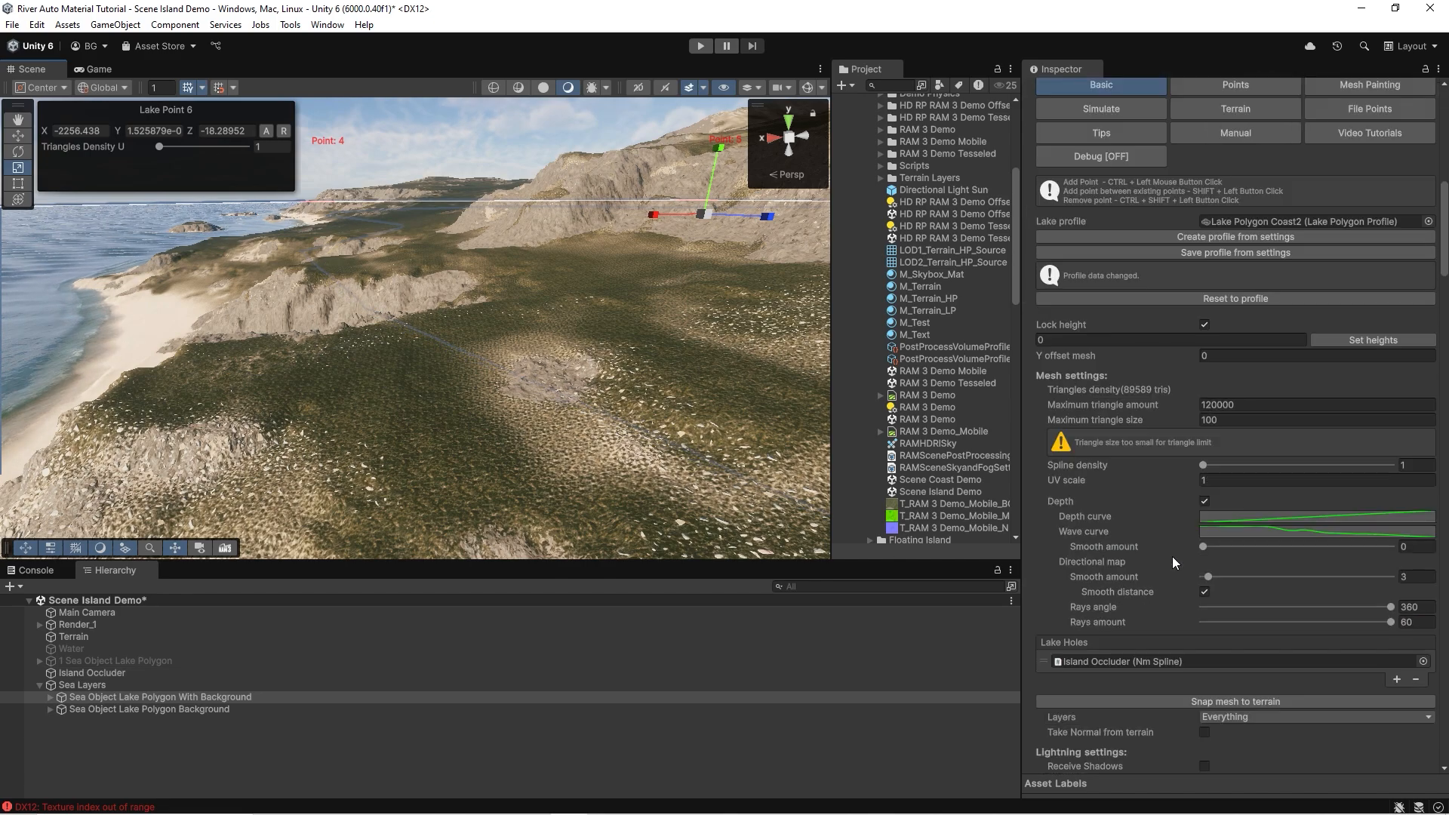
{"action": "scroll", "coordinate": [1173, 562], "scroll_direction": "down", "scroll_amount": 3}
{"action": "mouse_move", "coordinate": [604, 425]}
{"action": "right_mouse_down"}
{"action": "mouse_move", "coordinate": [550, 400]}
{"action": "mouse_move", "coordinate": [264, 357]}
{"action": "mouse_move", "coordinate": [485, 397]}
{"action": "mouse_move", "coordinate": [481, 409]}
{"action": "right_mouse_up"}
{"action": "key", "text": "w"}
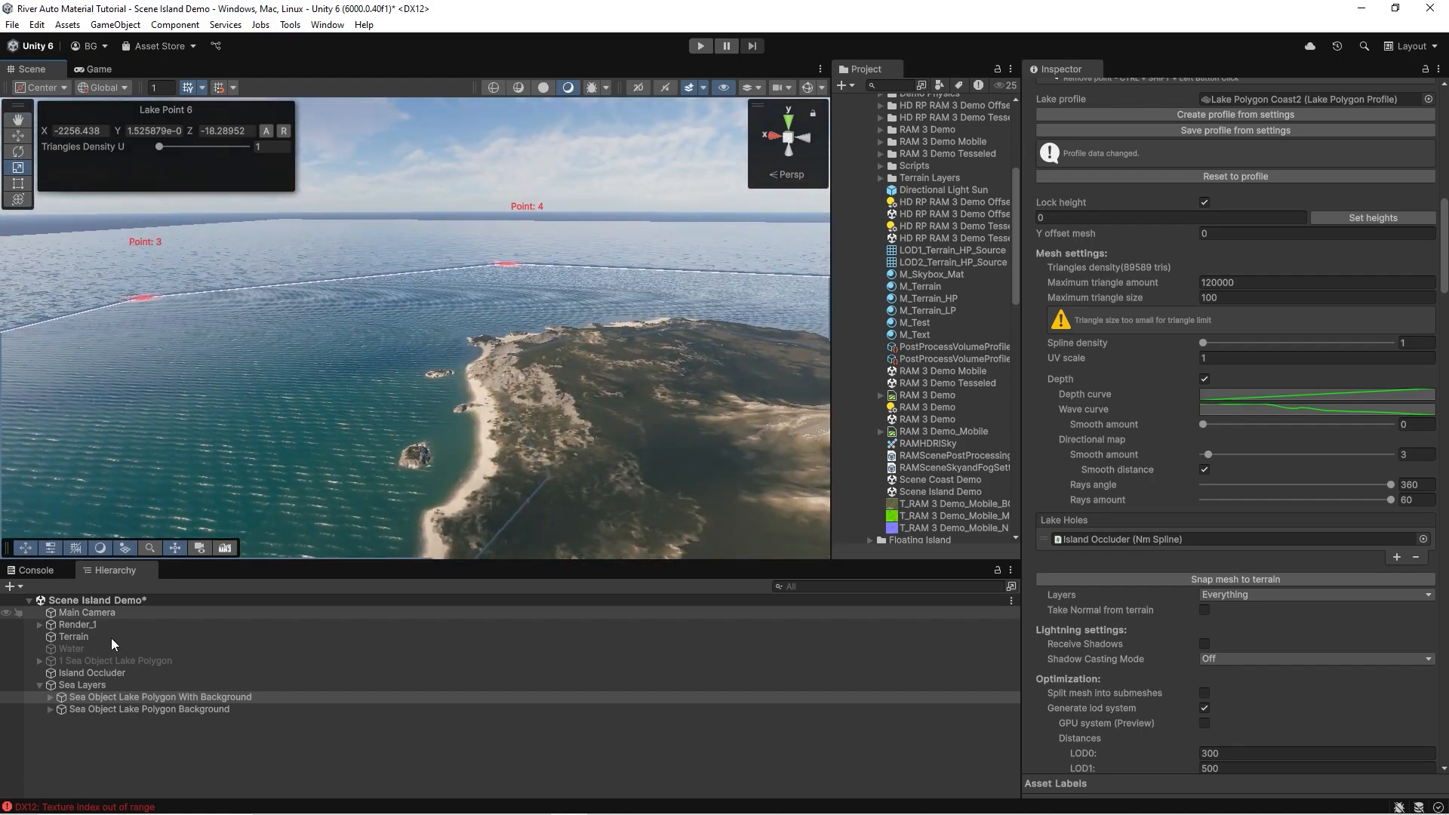
Compare the single sea polygon with the Sea Layers polygons along the island coast
{"action": "left_click", "coordinate": [108, 662]}
{"action": "right_click_drag", "start_coordinate": [358, 381], "coordinate": [24, 712]}
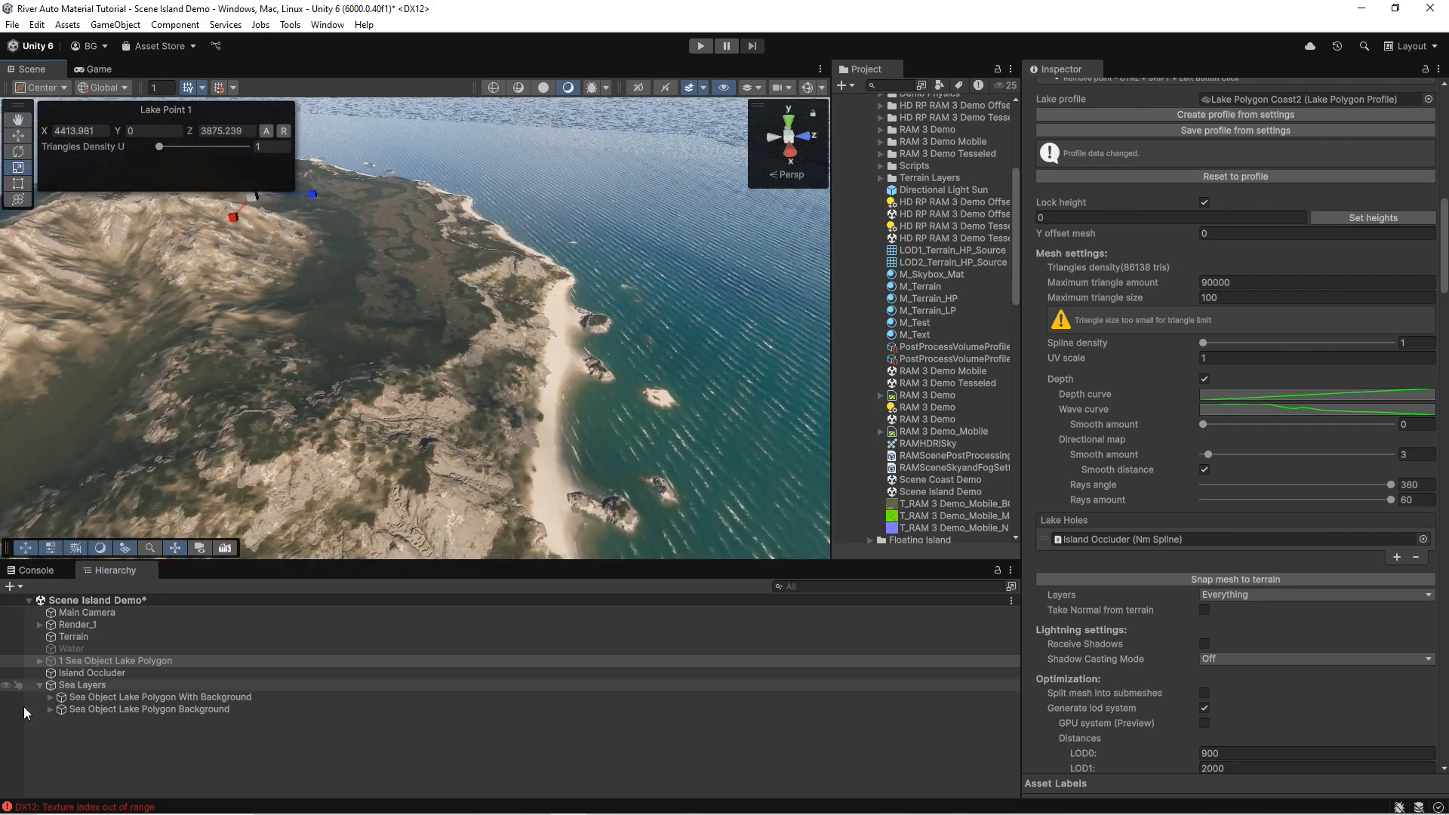
{"action": "left_click", "coordinate": [80, 687]}
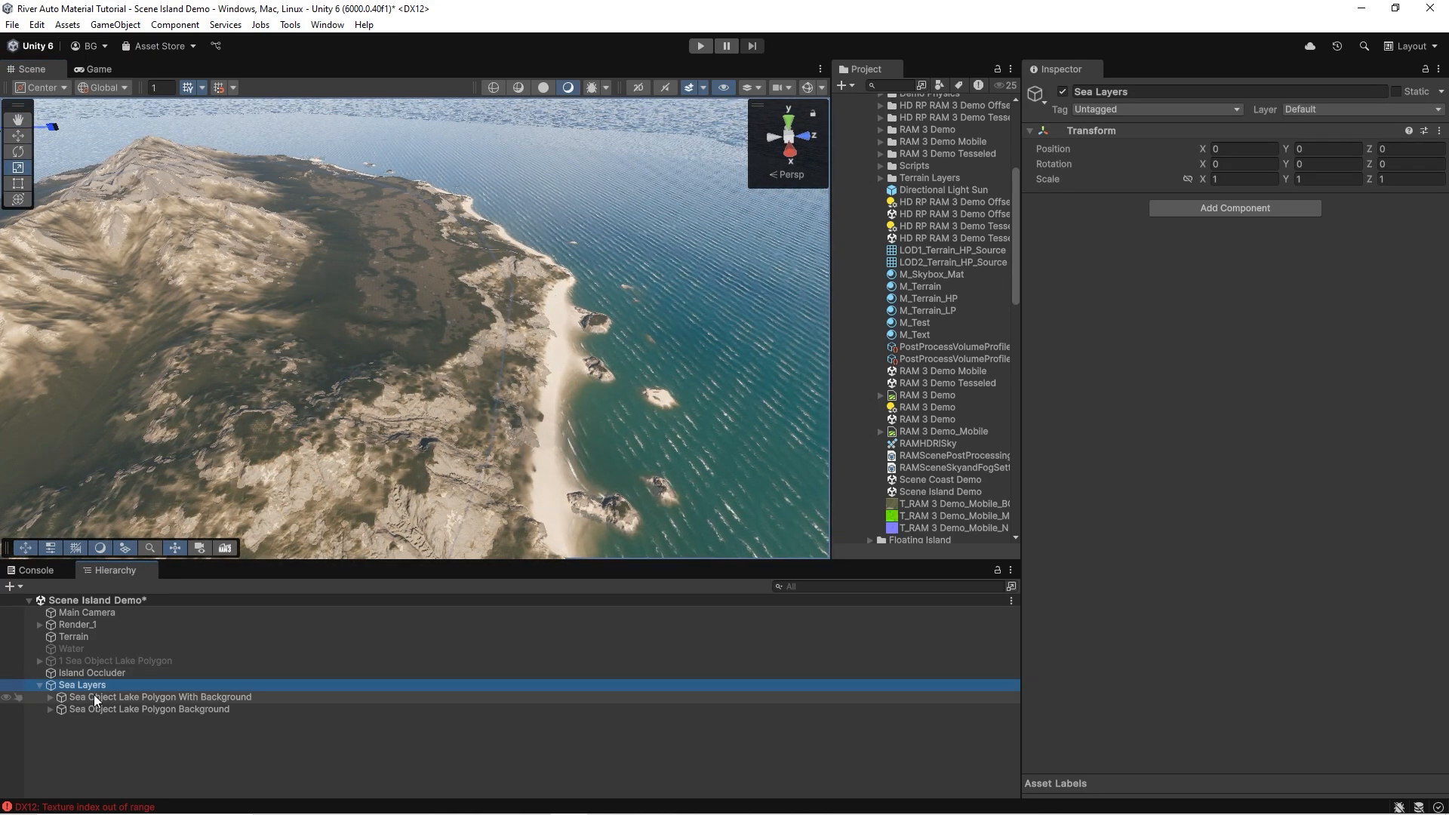
{"action": "left_click", "coordinate": [89, 699]}
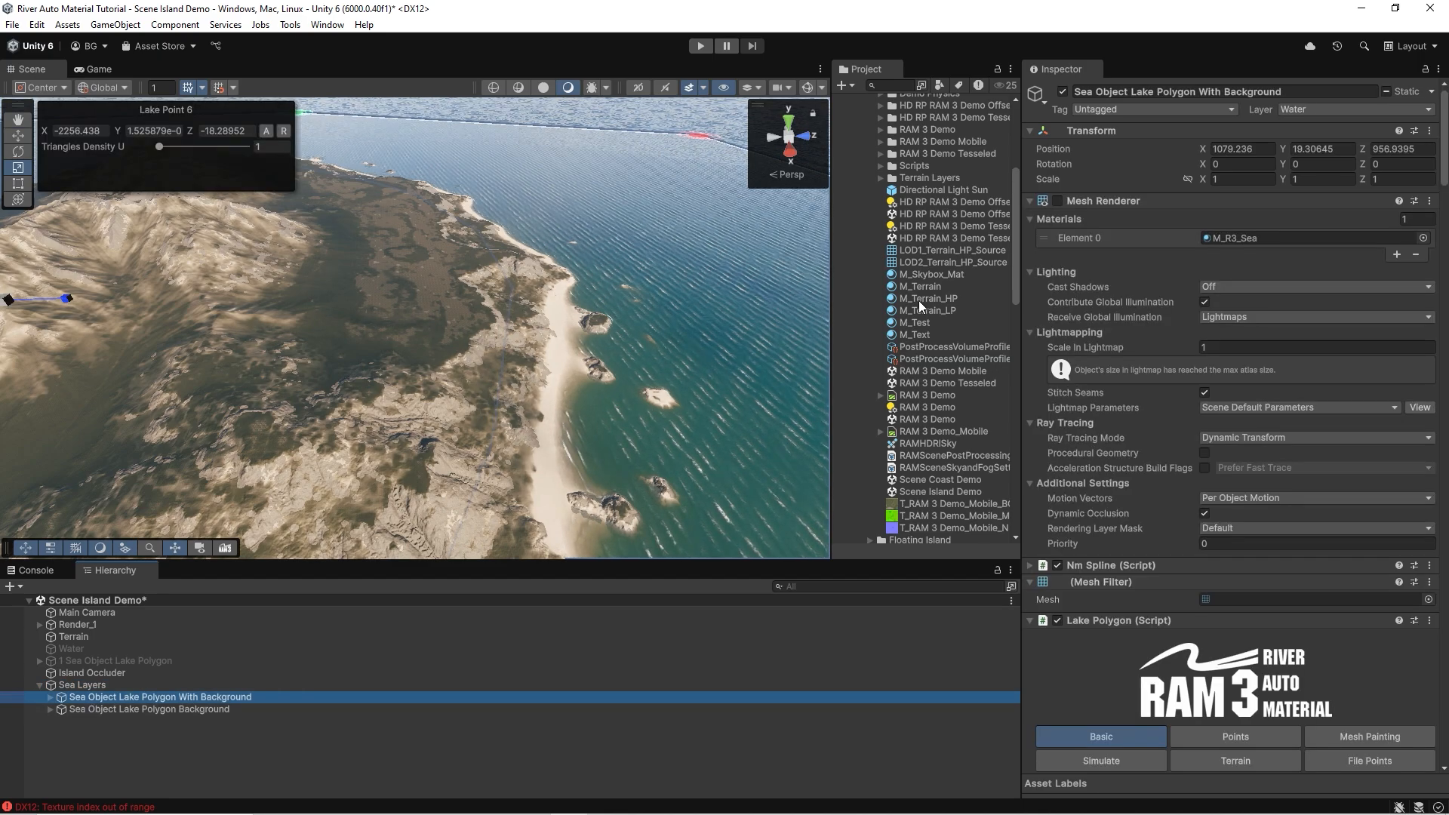
{"action": "right_click_drag", "start_coordinate": [559, 271], "coordinate": [1369, 419]}
{"action": "right_click_drag", "start_coordinate": [408, 351], "coordinate": [347, 317]}
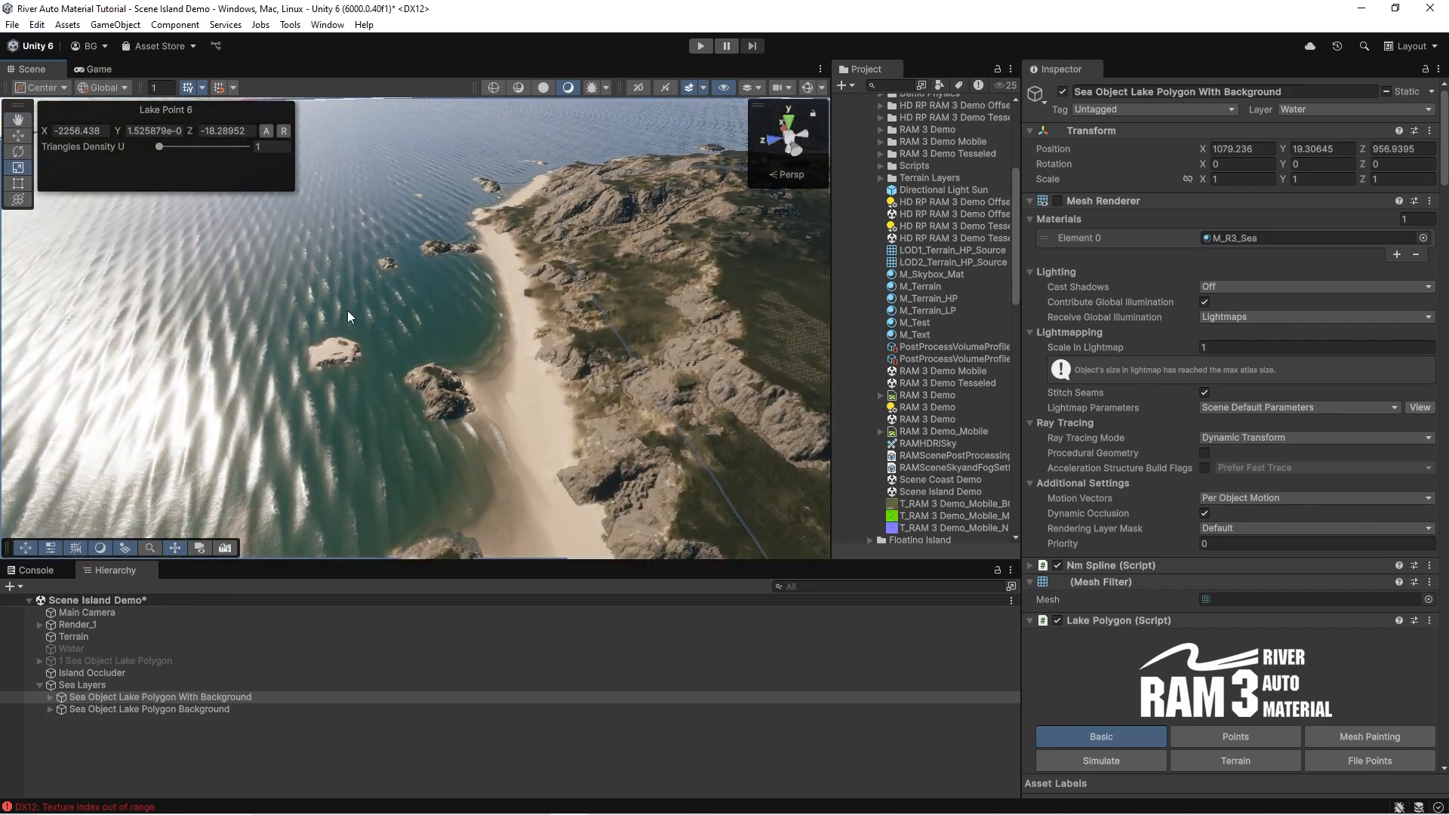
Select Sea Object Lake Polygon Background, focus on it and orbit out to view its full extent around the island
{"action": "left_click", "coordinate": [193, 712]}
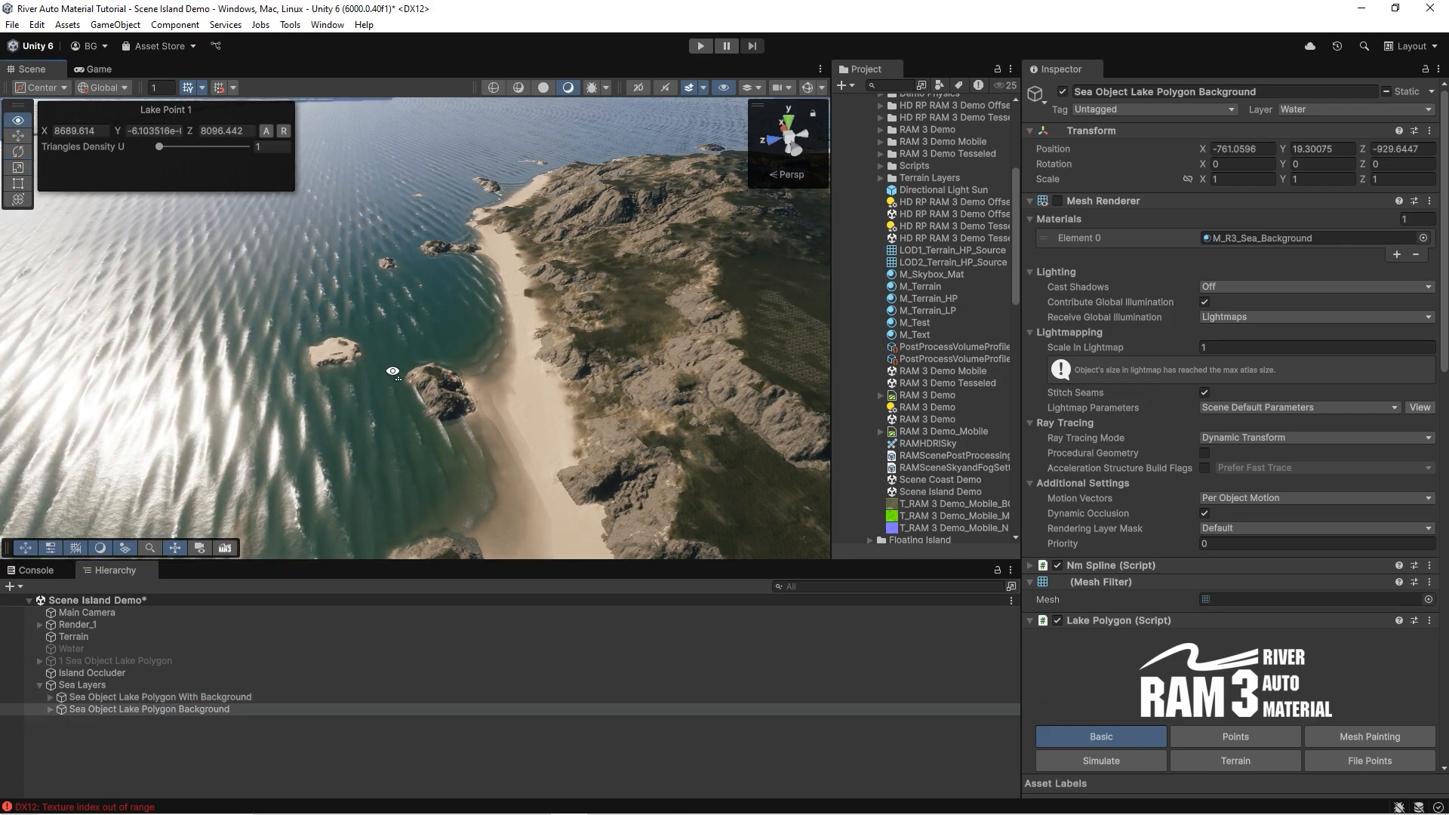
{"action": "key", "text": "f"}
{"action": "right_click_drag", "start_coordinate": [265, 361], "coordinate": [453, 340]}
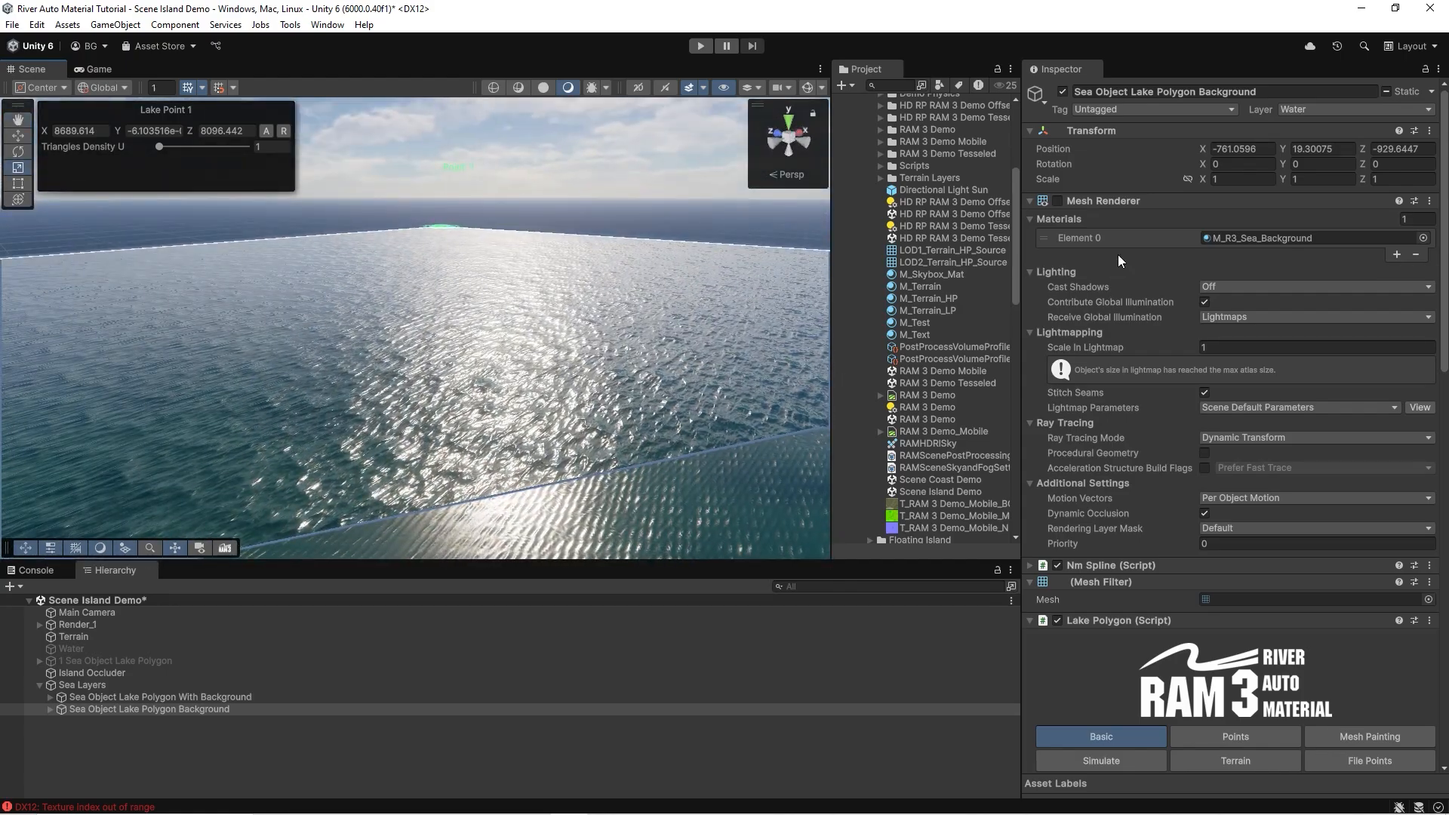
{"action": "right_click_drag", "start_coordinate": [697, 327], "coordinate": [1261, 433]}
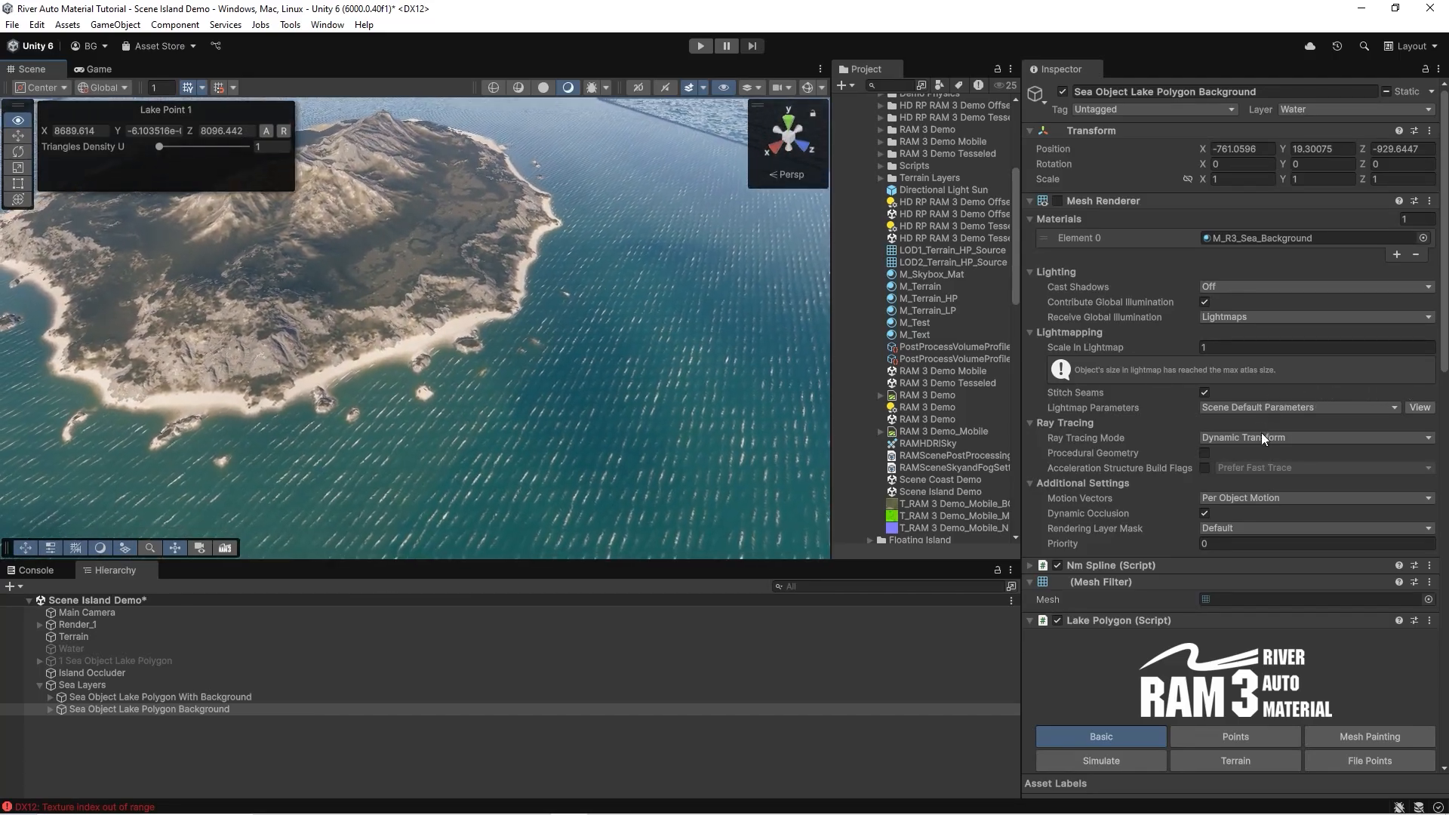
Scroll through the Background polygon's mesh settings and inspect the object assigned as its lake hole
{"action": "scroll", "coordinate": [1089, 345], "scroll_direction": "down", "scroll_amount": 5}
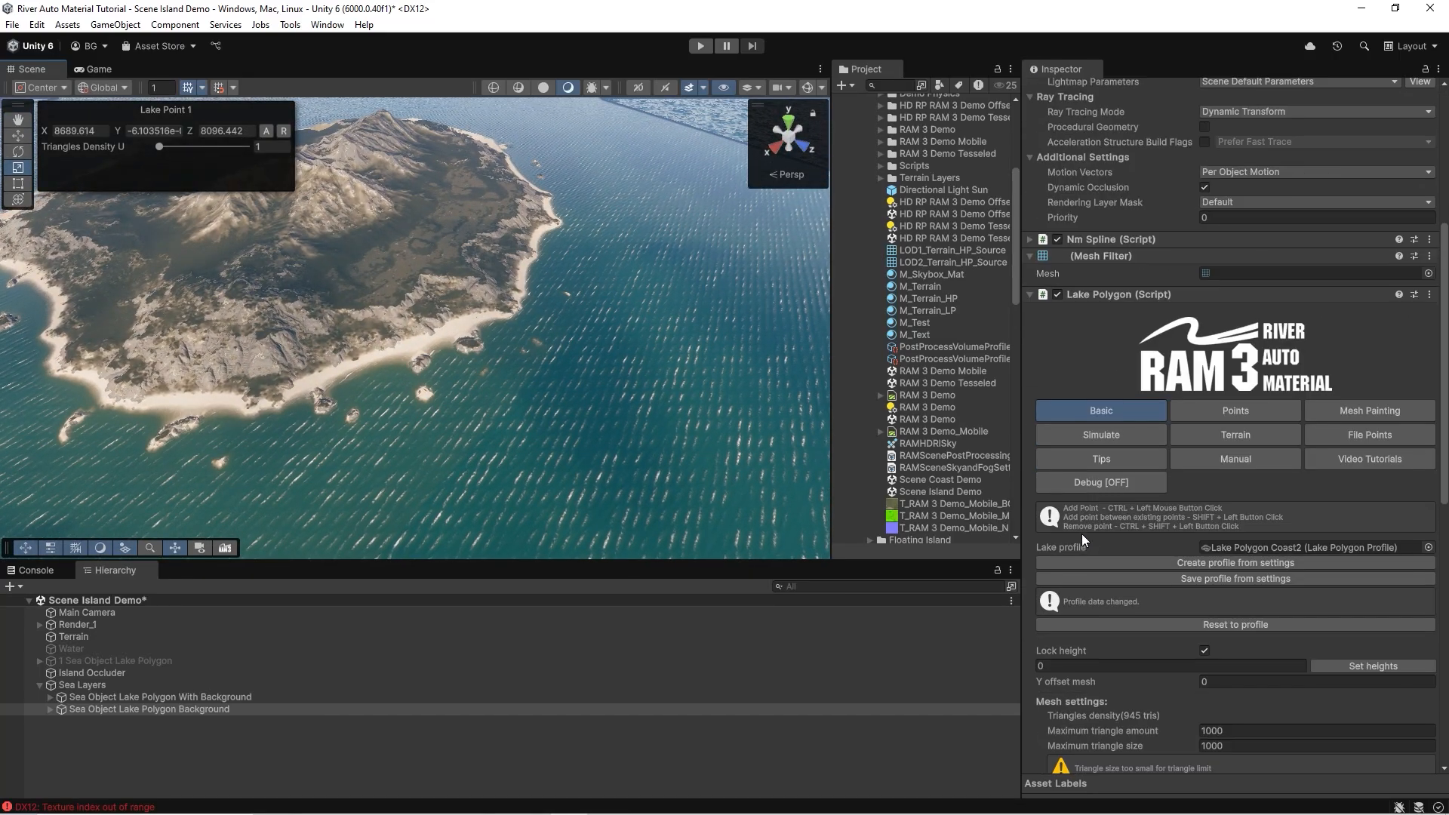
{"action": "scroll", "coordinate": [1109, 566], "scroll_direction": "down", "scroll_amount": 1}
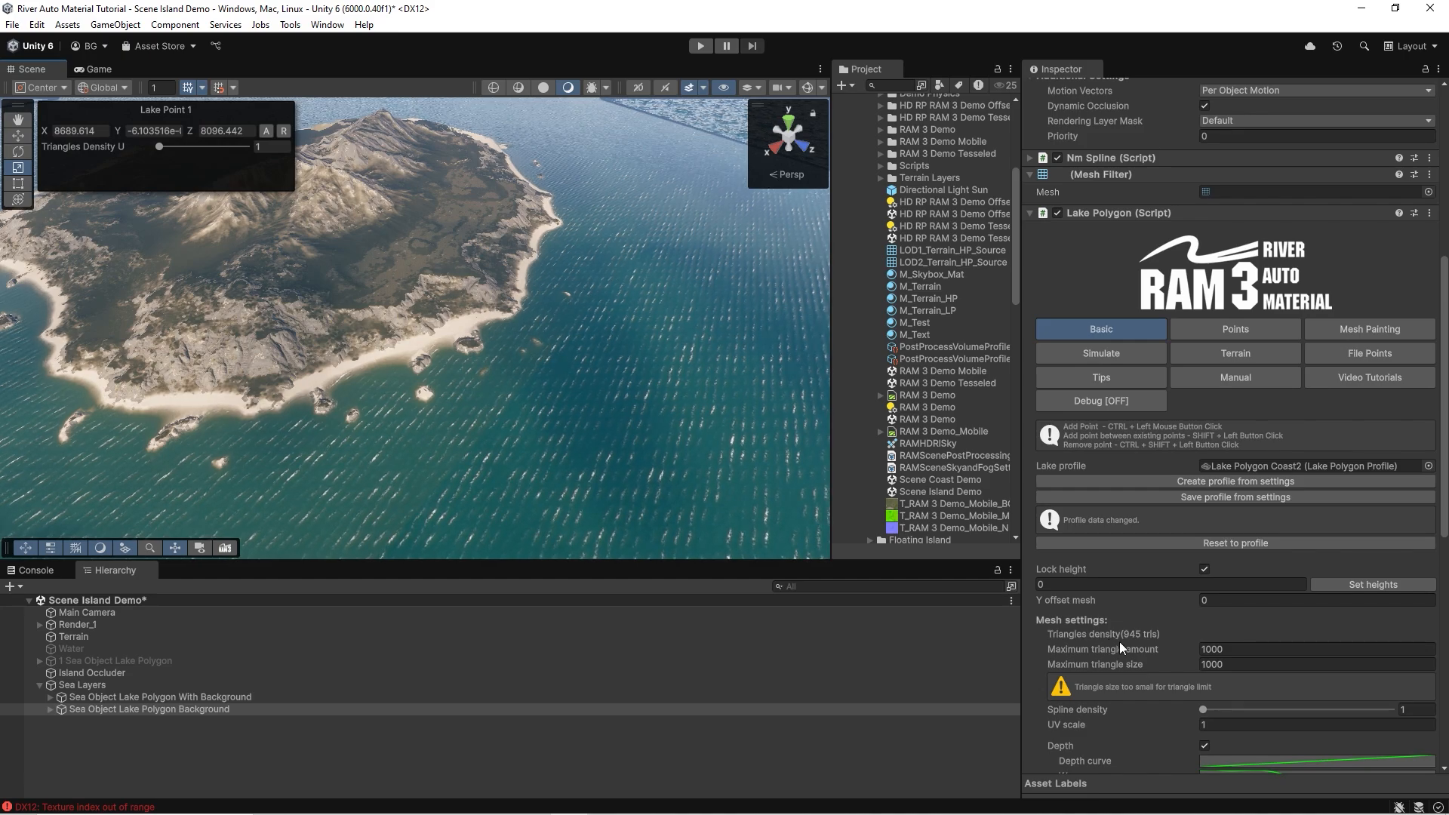
{"action": "right_click_drag", "start_coordinate": [424, 383], "coordinate": [932, 463]}
{"action": "scroll", "coordinate": [1187, 516], "scroll_direction": "down", "scroll_amount": 2}
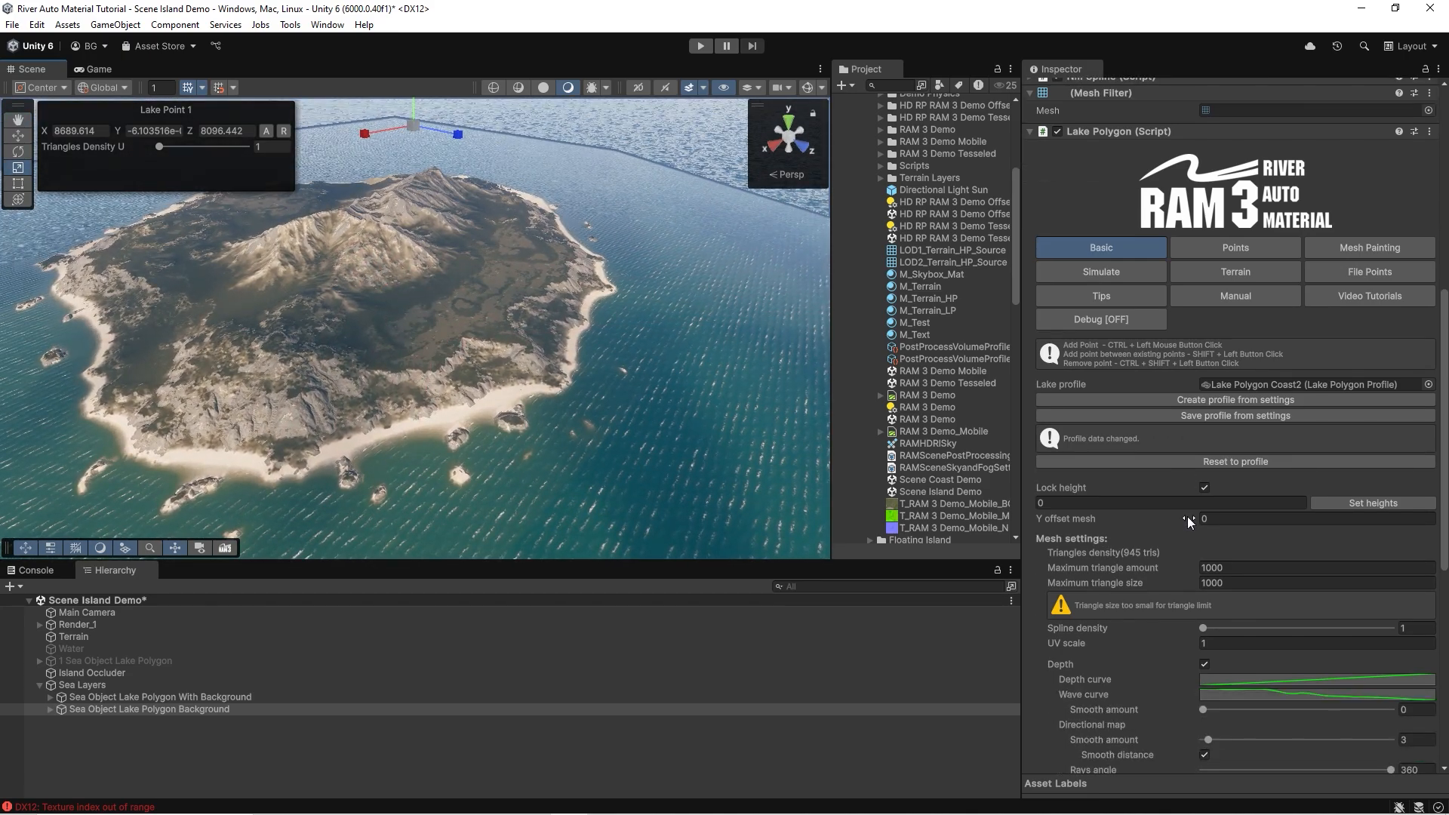
{"action": "scroll", "coordinate": [1117, 528], "scroll_direction": "down", "scroll_amount": 1}
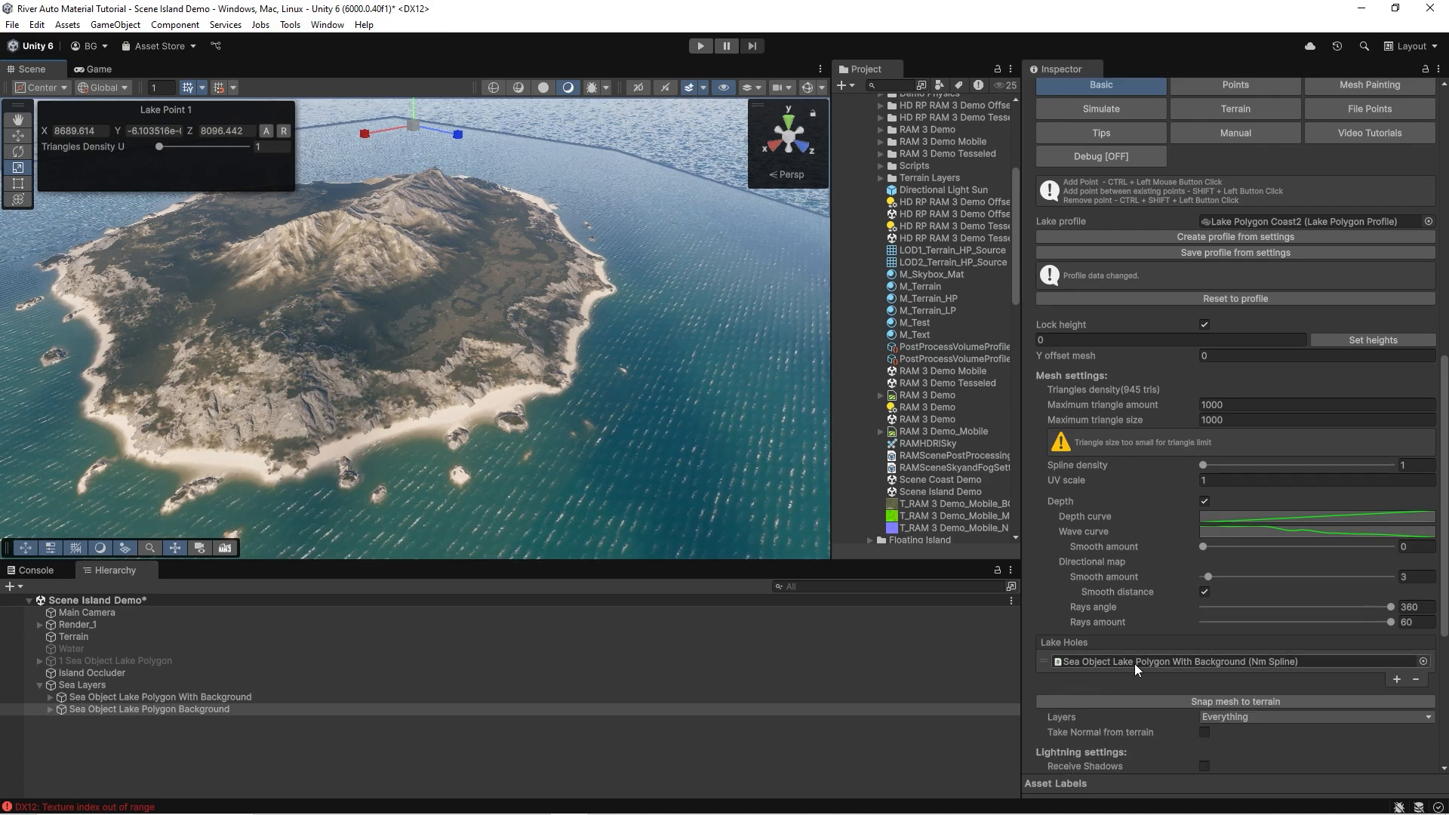
{"action": "left_click", "coordinate": [1135, 664]}
Focus on each Sea Layers polygon in turn and view how they overlap from above
{"action": "left_click", "coordinate": [216, 699]}
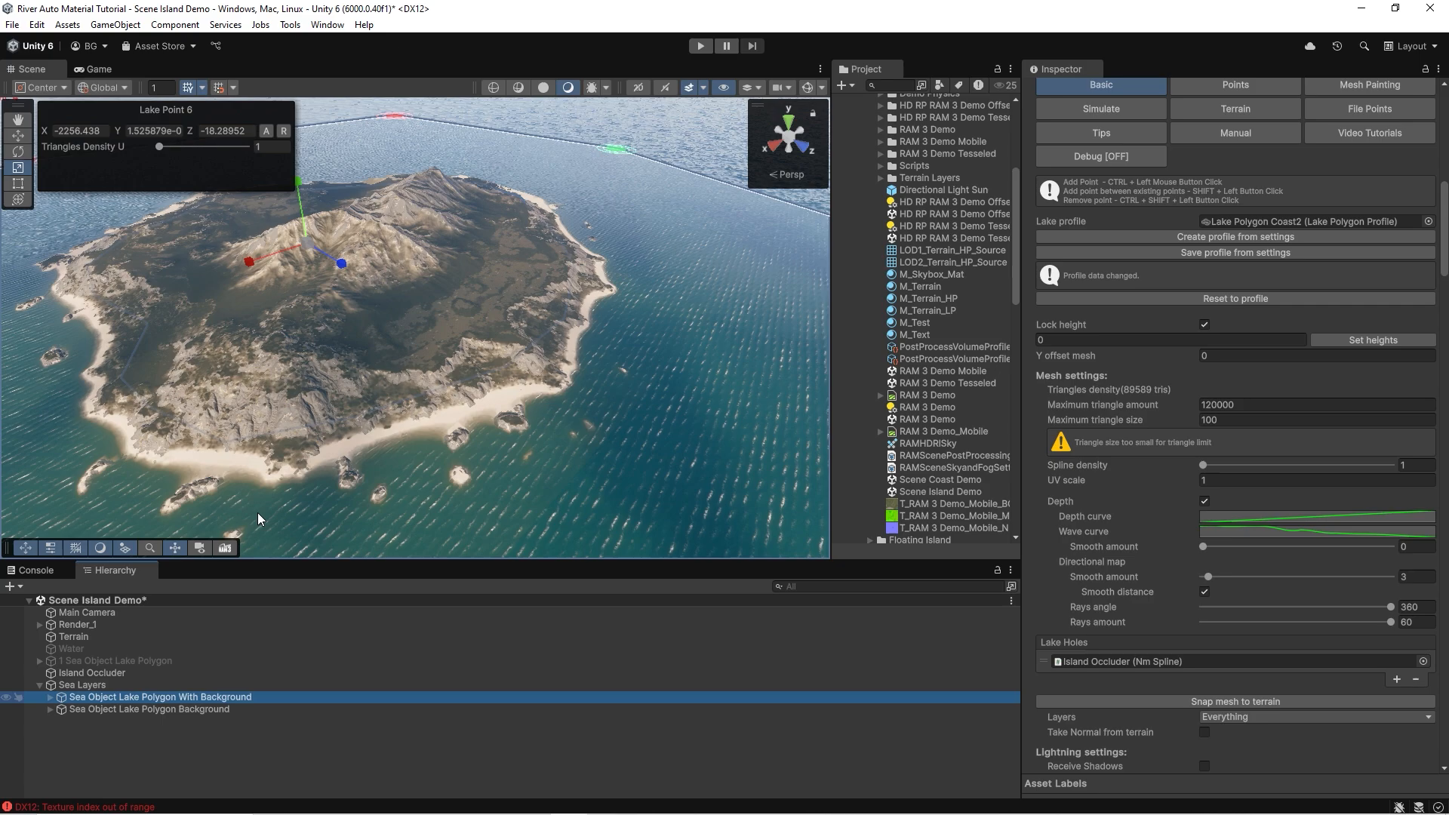
{"action": "key", "text": "f"}
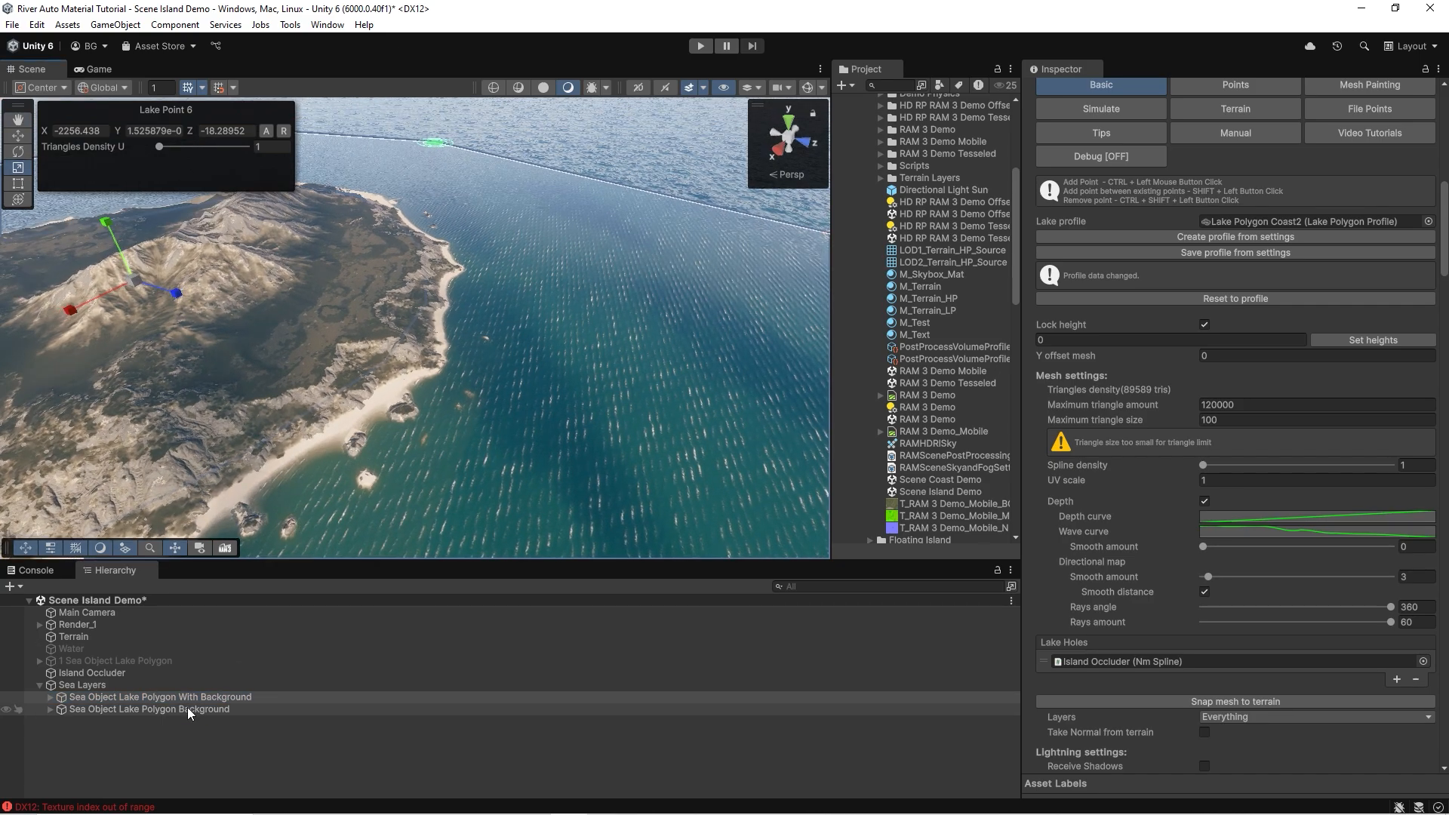
{"action": "left_click", "coordinate": [188, 710]}
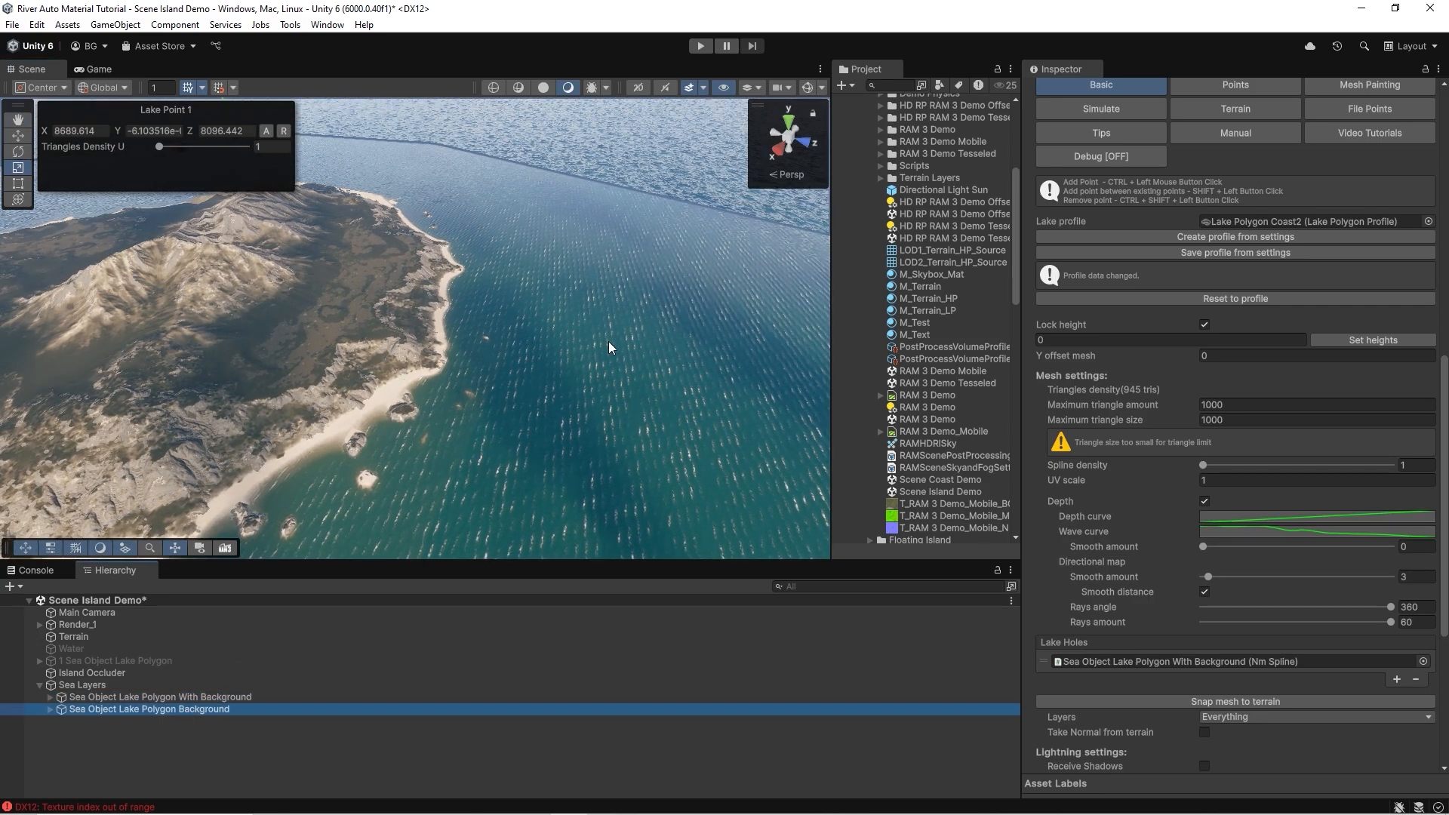
{"action": "key", "text": "f"}
{"action": "right_click_drag", "start_coordinate": [700, 198], "coordinate": [754, 207]}
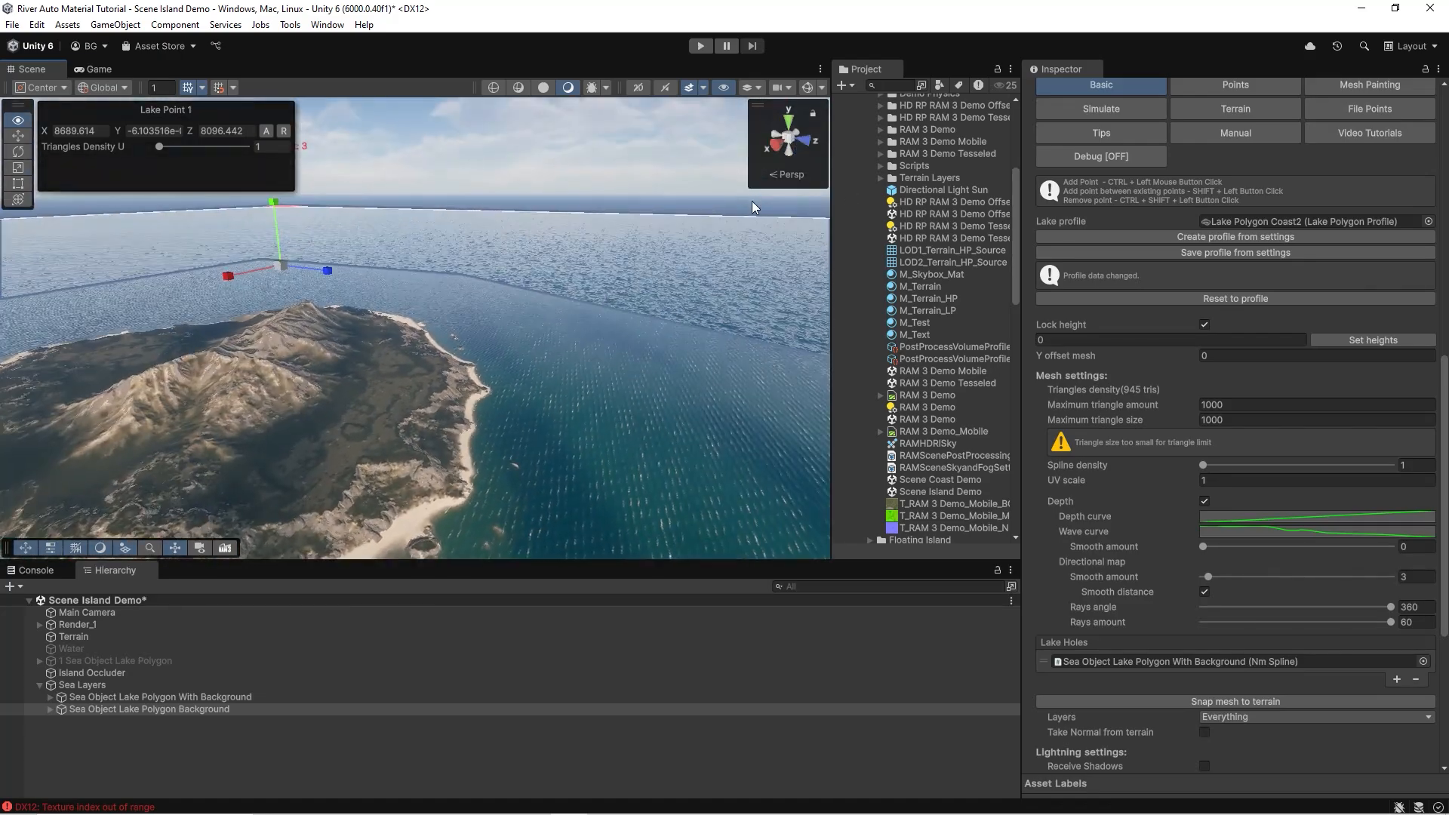
{"action": "right_click_drag", "start_coordinate": [215, 304], "coordinate": [222, 290]}
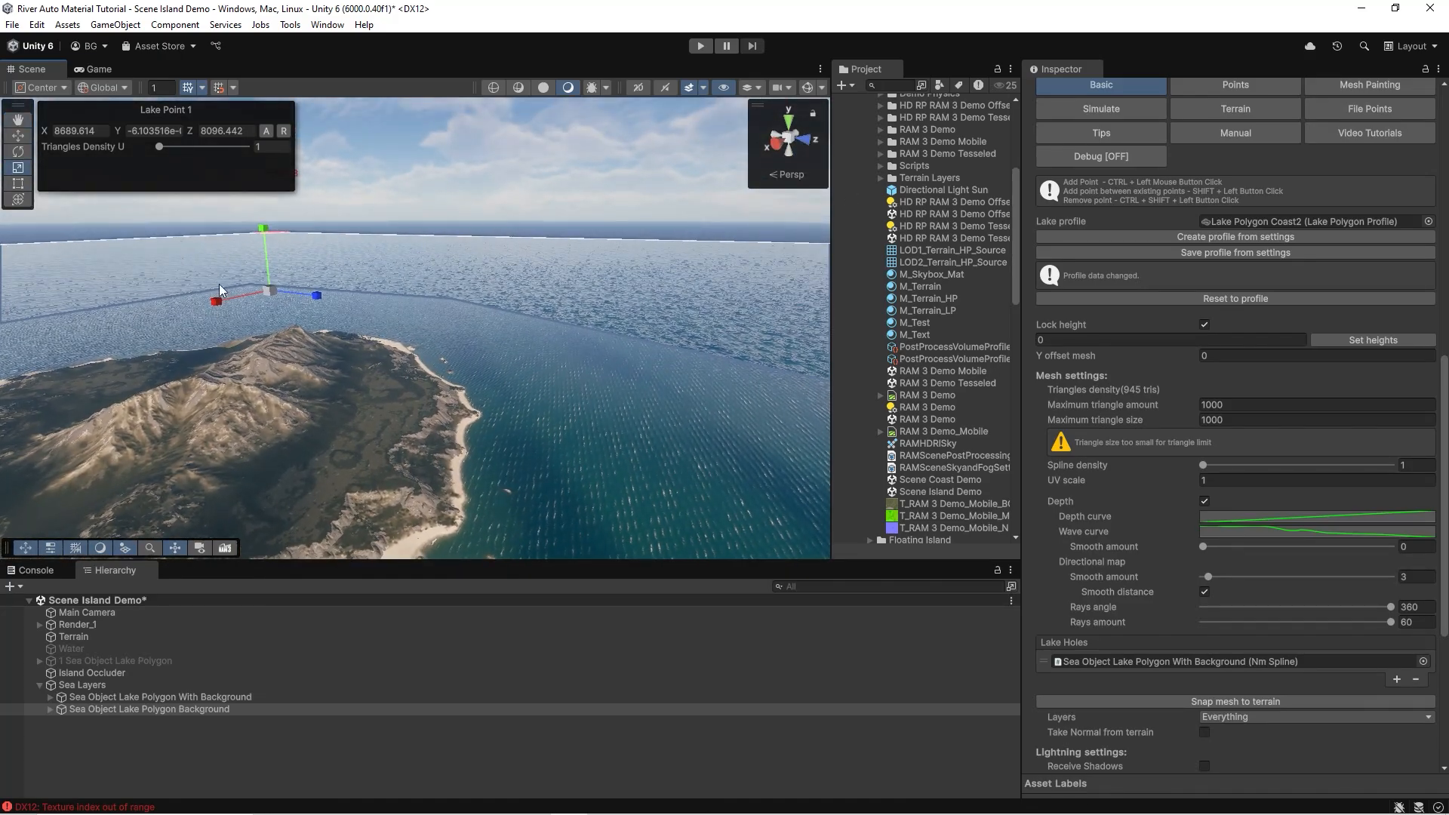
Select Sea Object Lake Polygon With Background and orbit the view along its coastline
{"action": "left_click", "coordinate": [232, 698]}
{"action": "right_click_drag", "start_coordinate": [494, 441], "coordinate": [456, 483]}
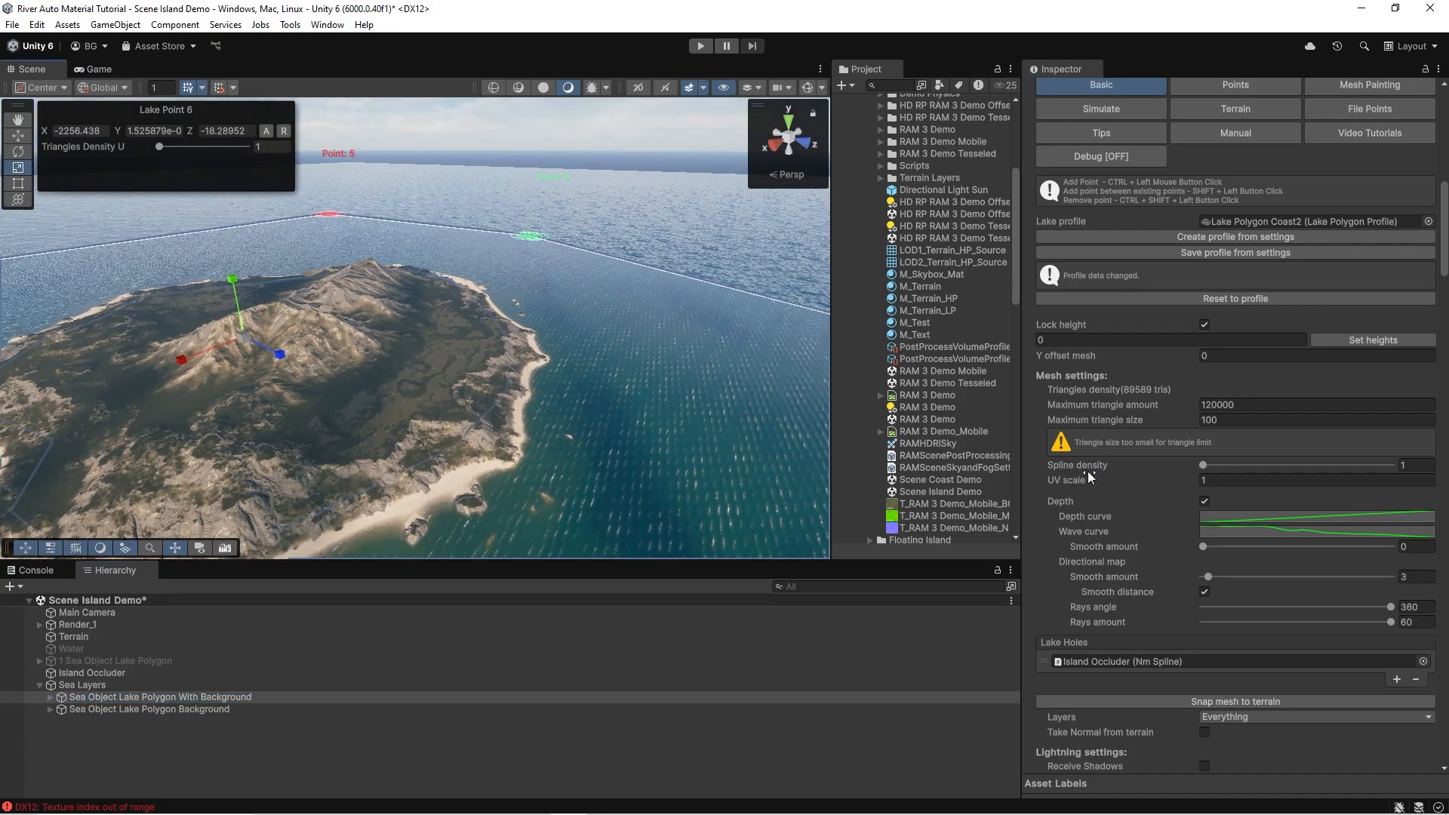
{"action": "right_click_drag", "start_coordinate": [511, 366], "coordinate": [912, 309]}
{"action": "right_click_drag", "start_coordinate": [397, 342], "coordinate": [534, 300]}
{"action": "left_click", "coordinate": [530, 302]}
{"action": "left_click", "coordinate": [142, 702]}
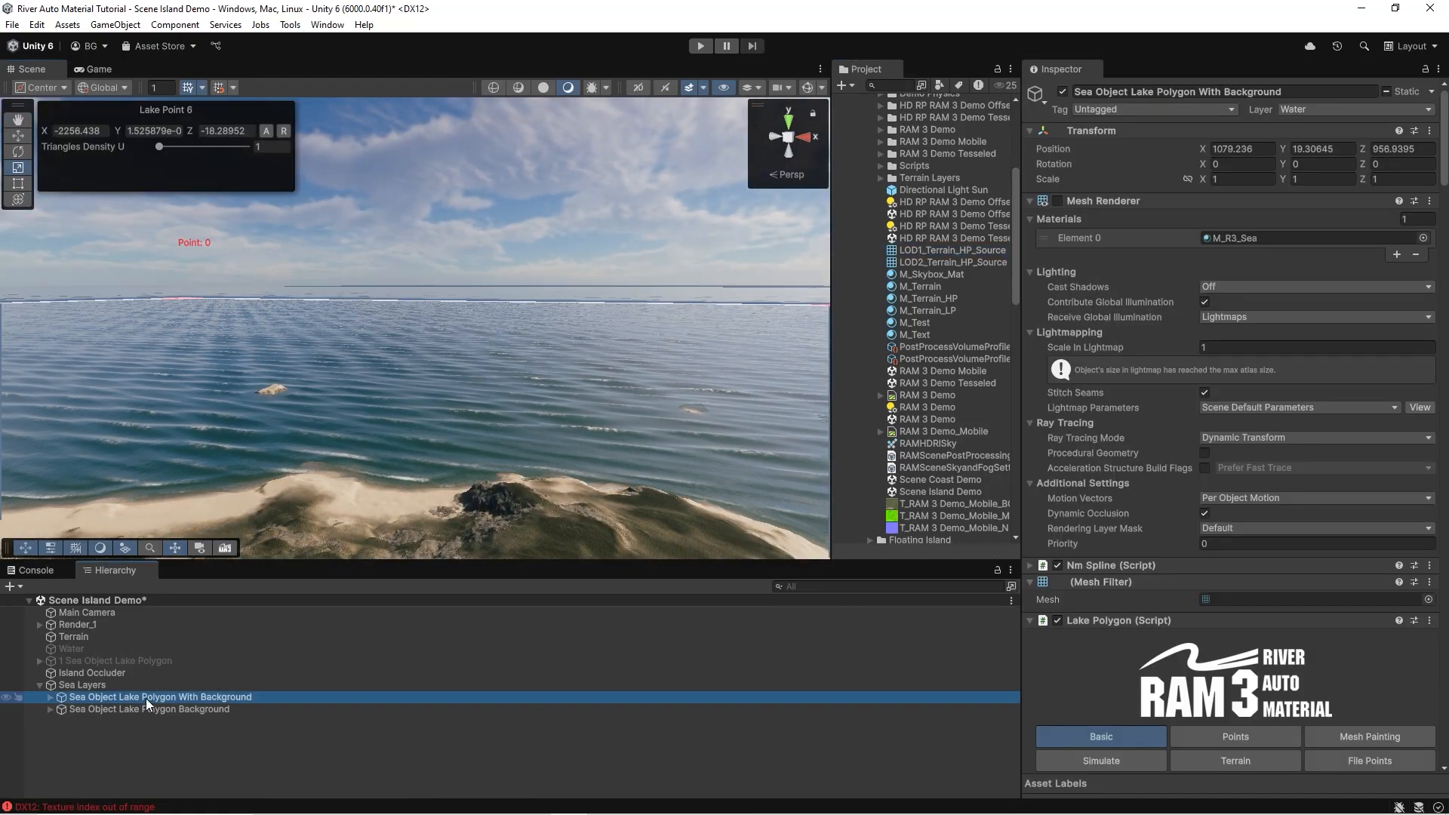
{"action": "right_click_drag", "start_coordinate": [226, 303], "coordinate": [152, 342]}
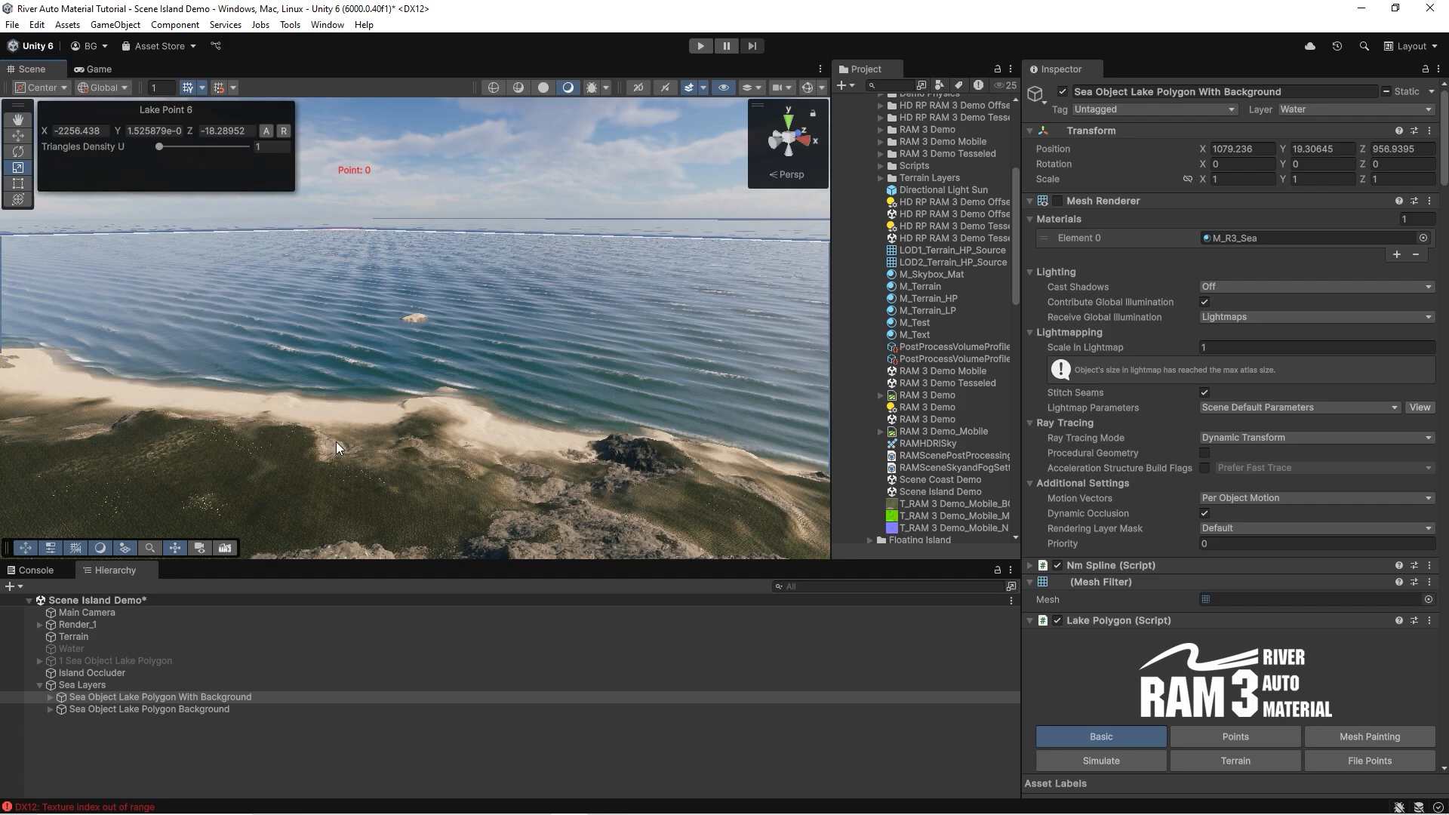
Select the Background polygon again and review its mesh, lighting and LOD optimization settings
{"action": "left_click", "coordinate": [919, 287]}
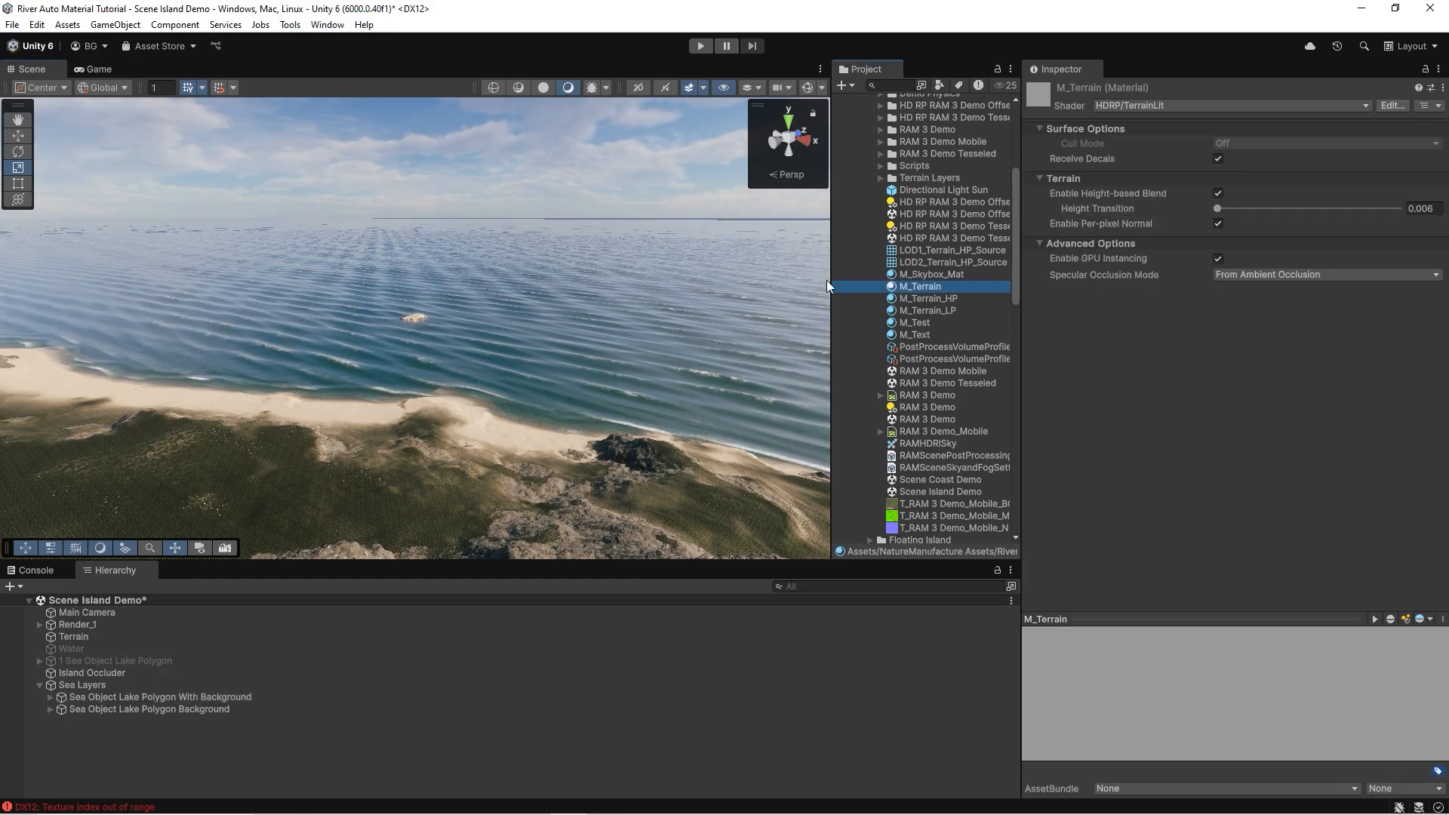
{"action": "right_click_drag", "start_coordinate": [362, 272], "coordinate": [235, 351]}
{"action": "left_click", "coordinate": [149, 709]}
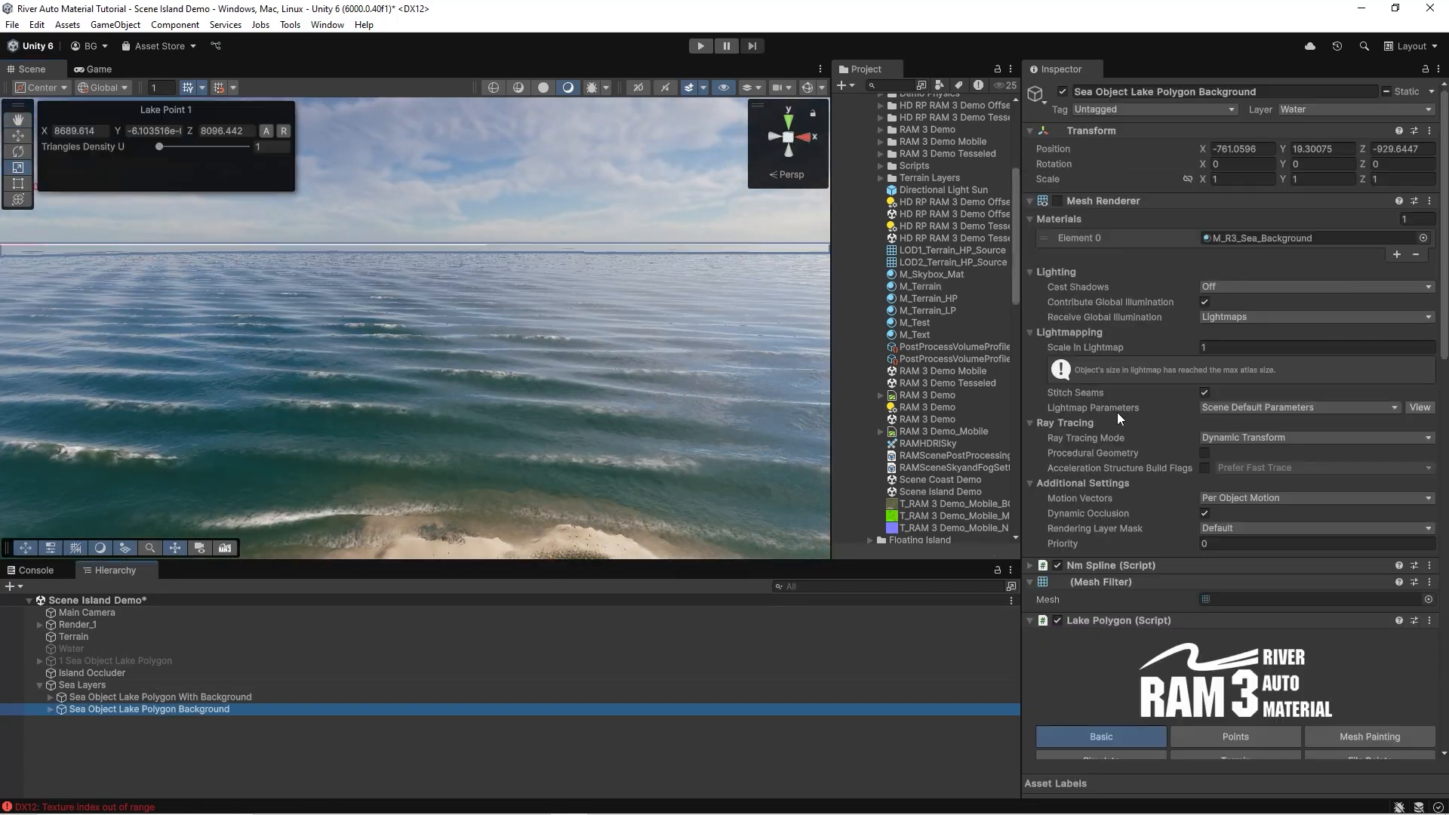
{"action": "scroll", "coordinate": [1040, 443], "scroll_direction": "down", "scroll_amount": 10}
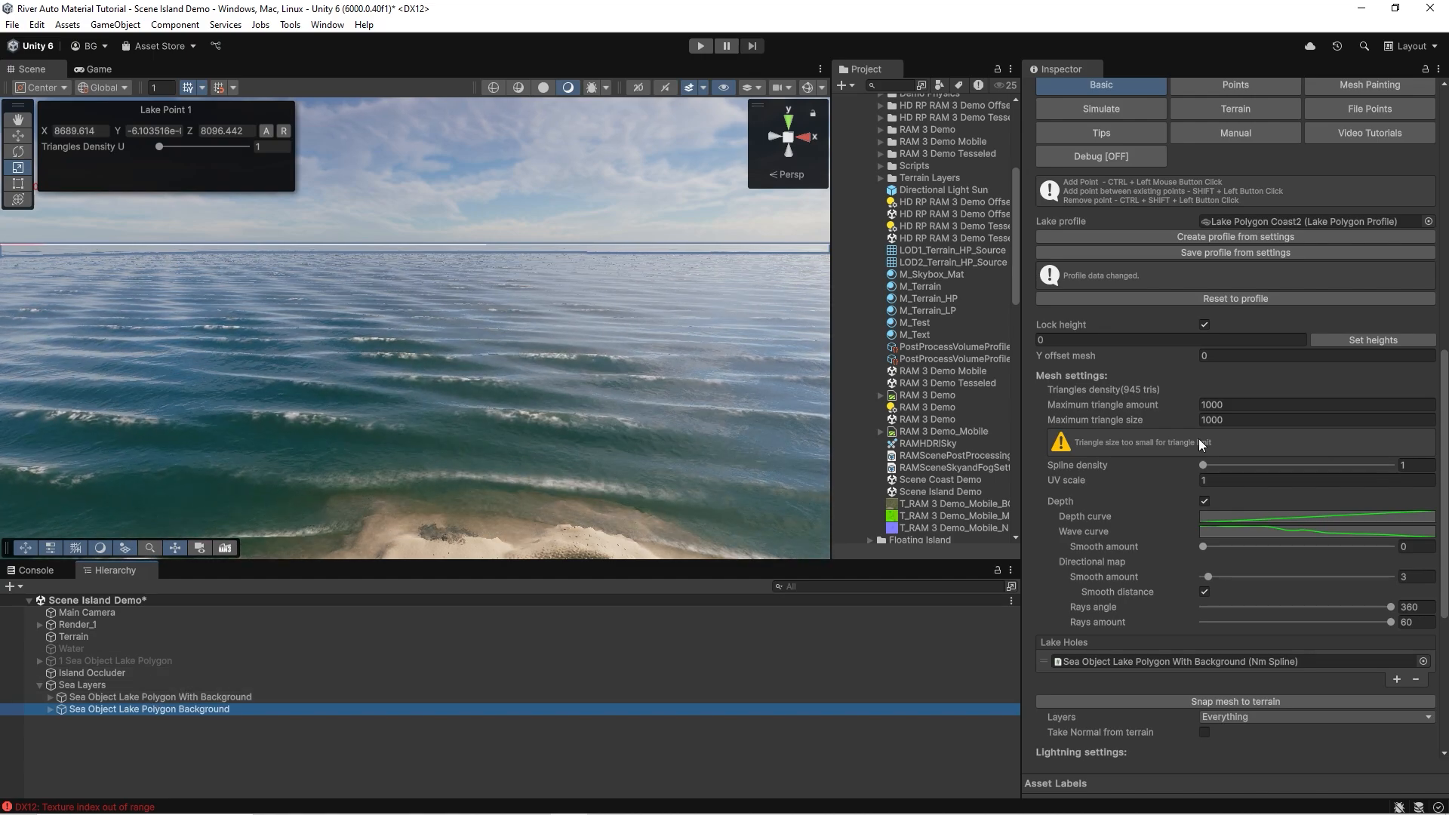
{"action": "scroll", "coordinate": [1164, 483], "scroll_direction": "down", "scroll_amount": 8}
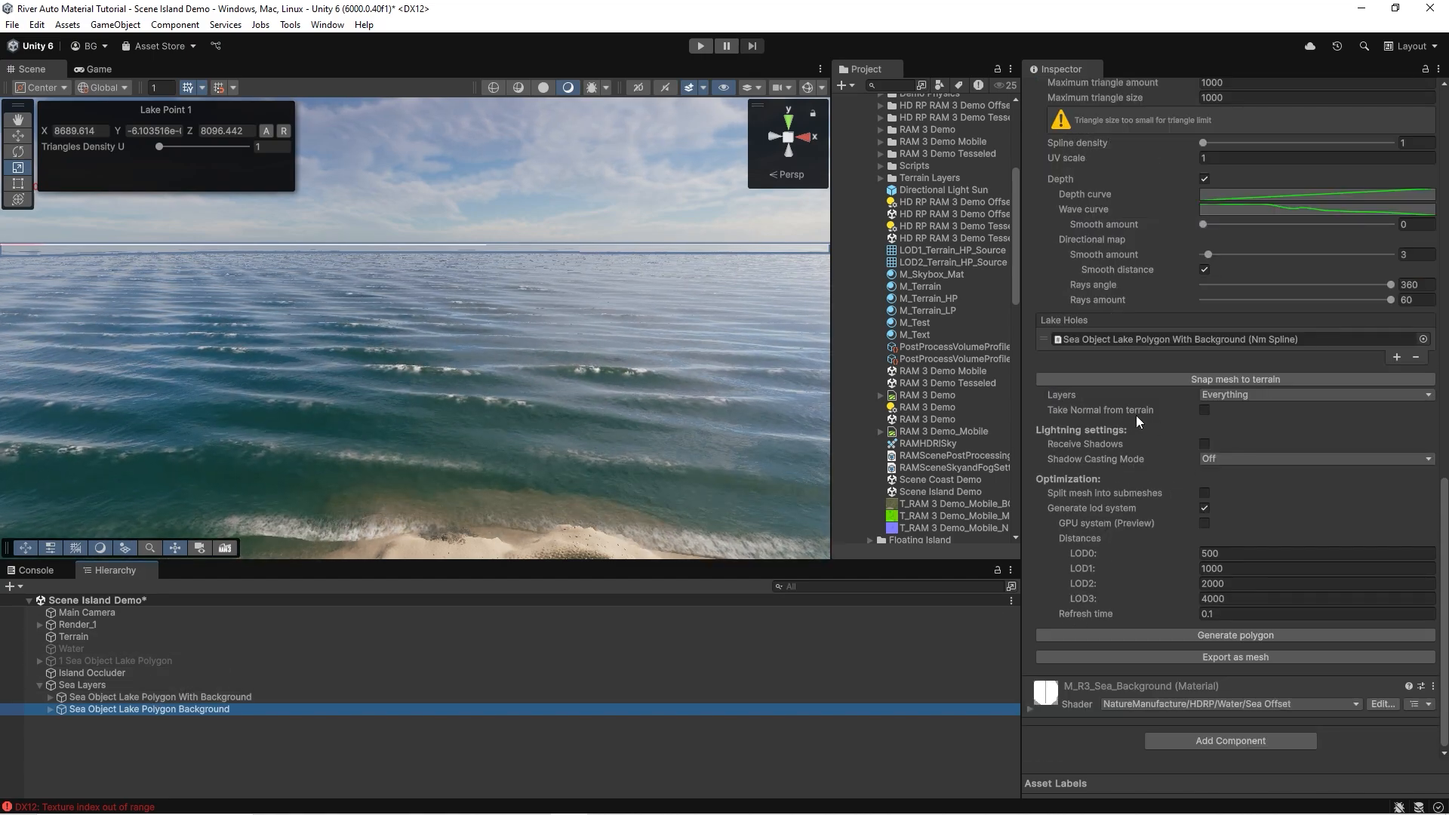
{"action": "scroll", "coordinate": [1135, 415], "scroll_direction": "up", "scroll_amount": 10}
{"action": "left_click_drag", "start_coordinate": [555, 271], "coordinate": [416, 305], "text": "alt"}
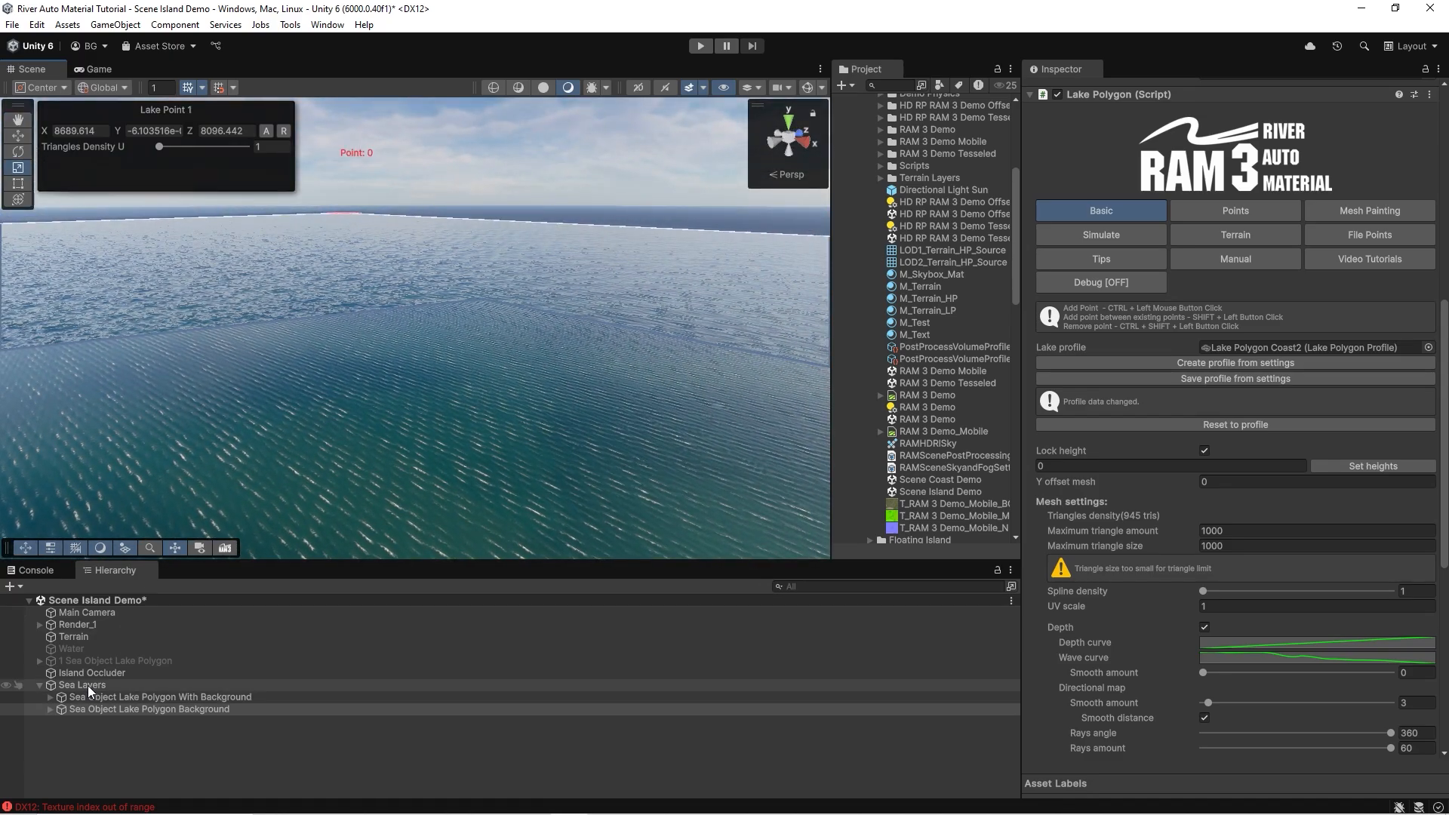
Select 1 Sea Object Lake Polygon and view the island shoreline from close up
{"action": "left_click", "coordinate": [114, 661]}
{"action": "left_click_drag", "start_coordinate": [468, 314], "coordinate": [423, 336], "text": "alt"}
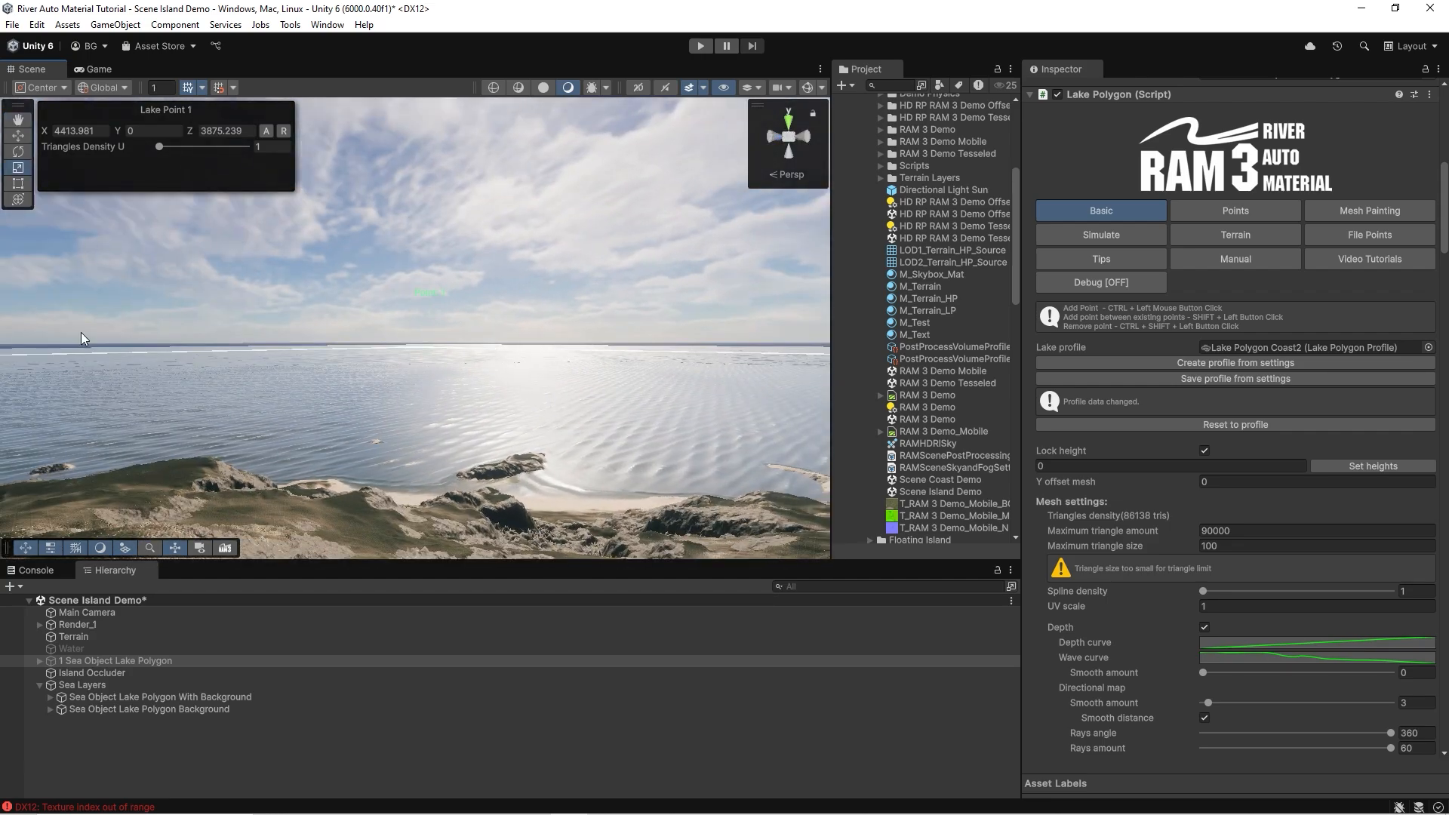
{"action": "left_click_drag", "start_coordinate": [642, 491], "coordinate": [535, 427], "text": "alt"}
{"action": "key", "text": "s"}
{"action": "right_click_drag", "start_coordinate": [535, 427], "coordinate": [551, 436]}
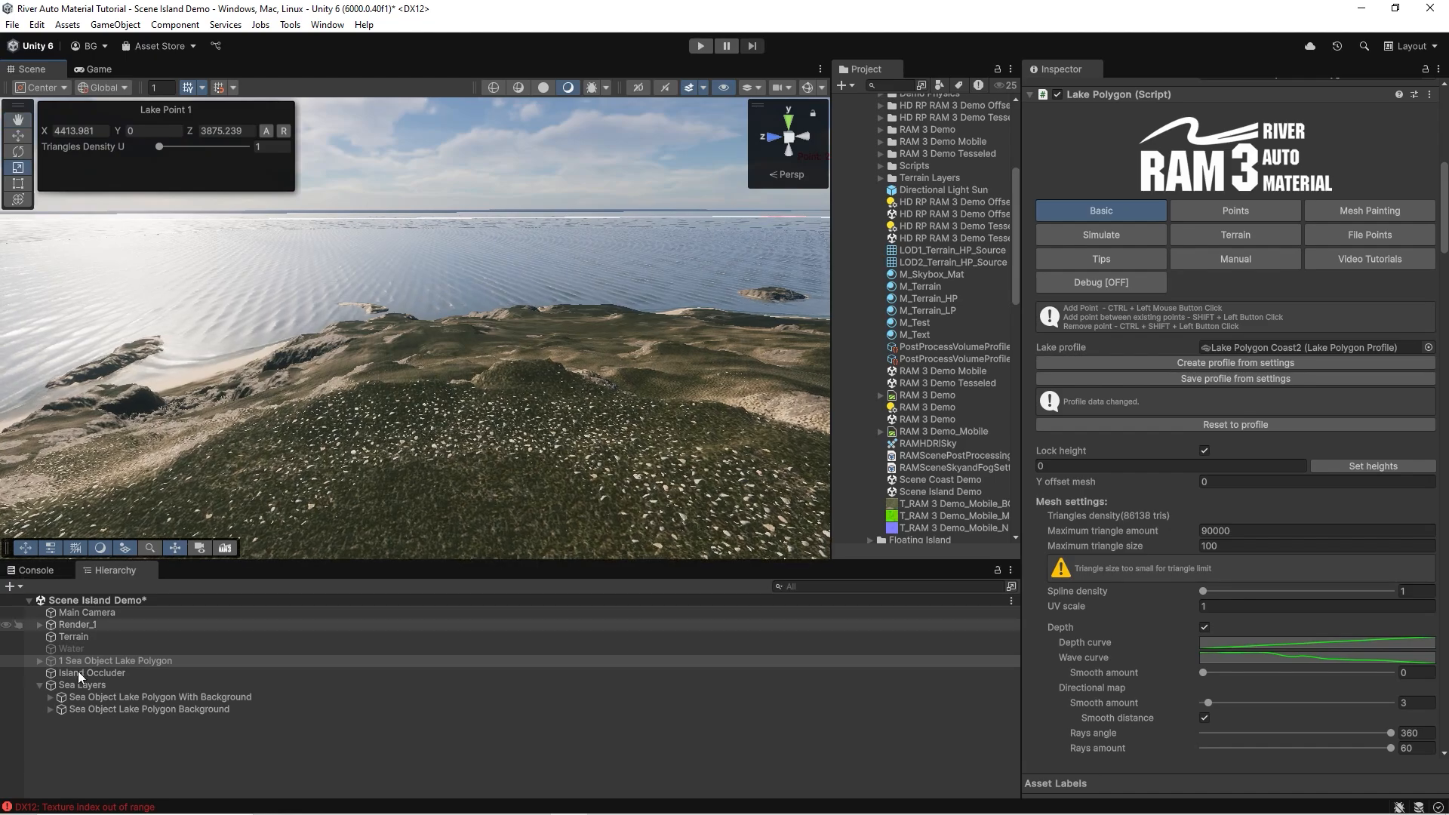
Select the With Background polygon and inspect its point list and coordinates
{"action": "left_click", "coordinate": [106, 684]}
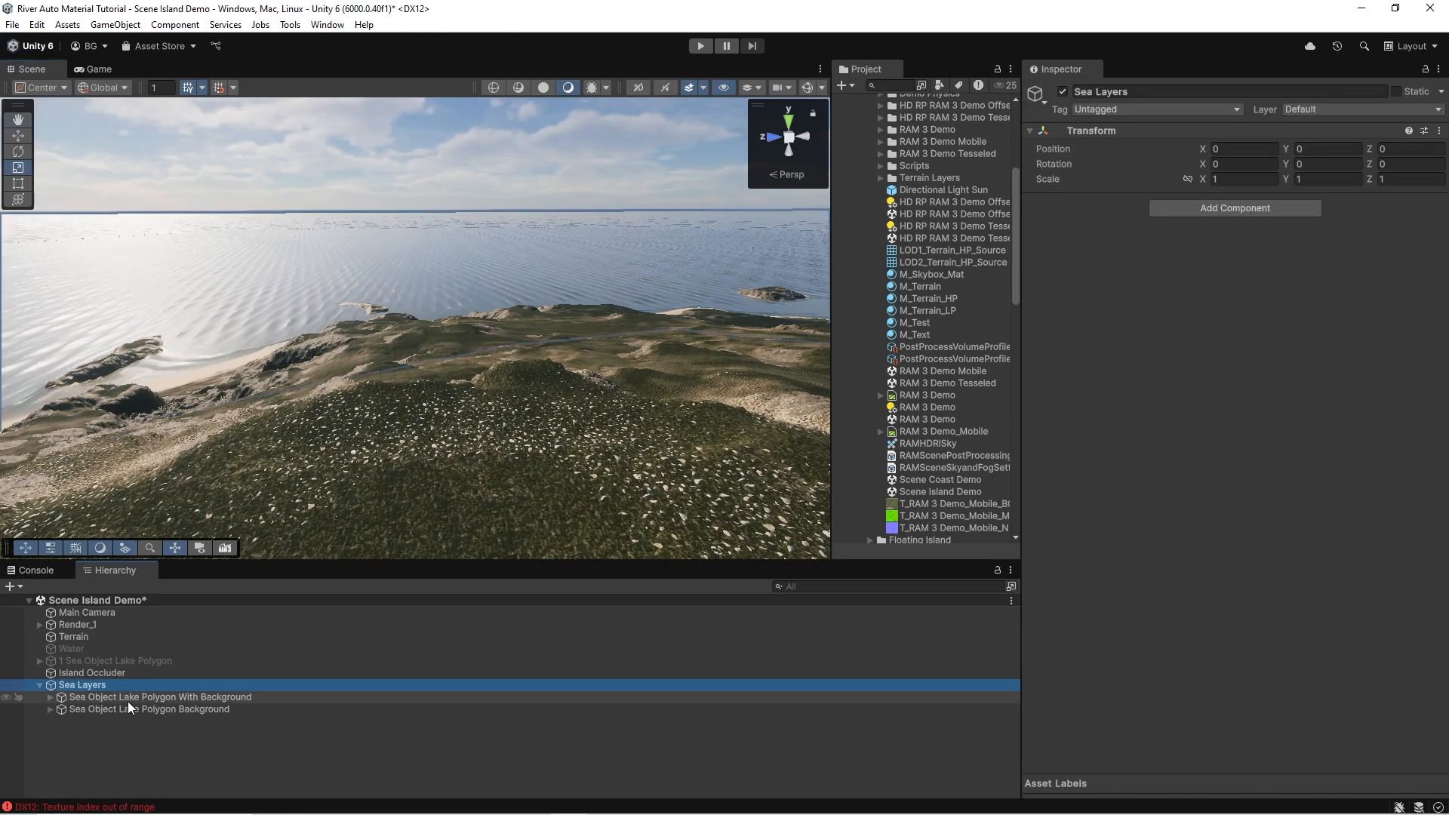
{"action": "left_click", "coordinate": [129, 700]}
{"action": "left_click_drag", "start_coordinate": [459, 397], "coordinate": [149, 388], "text": "alt"}
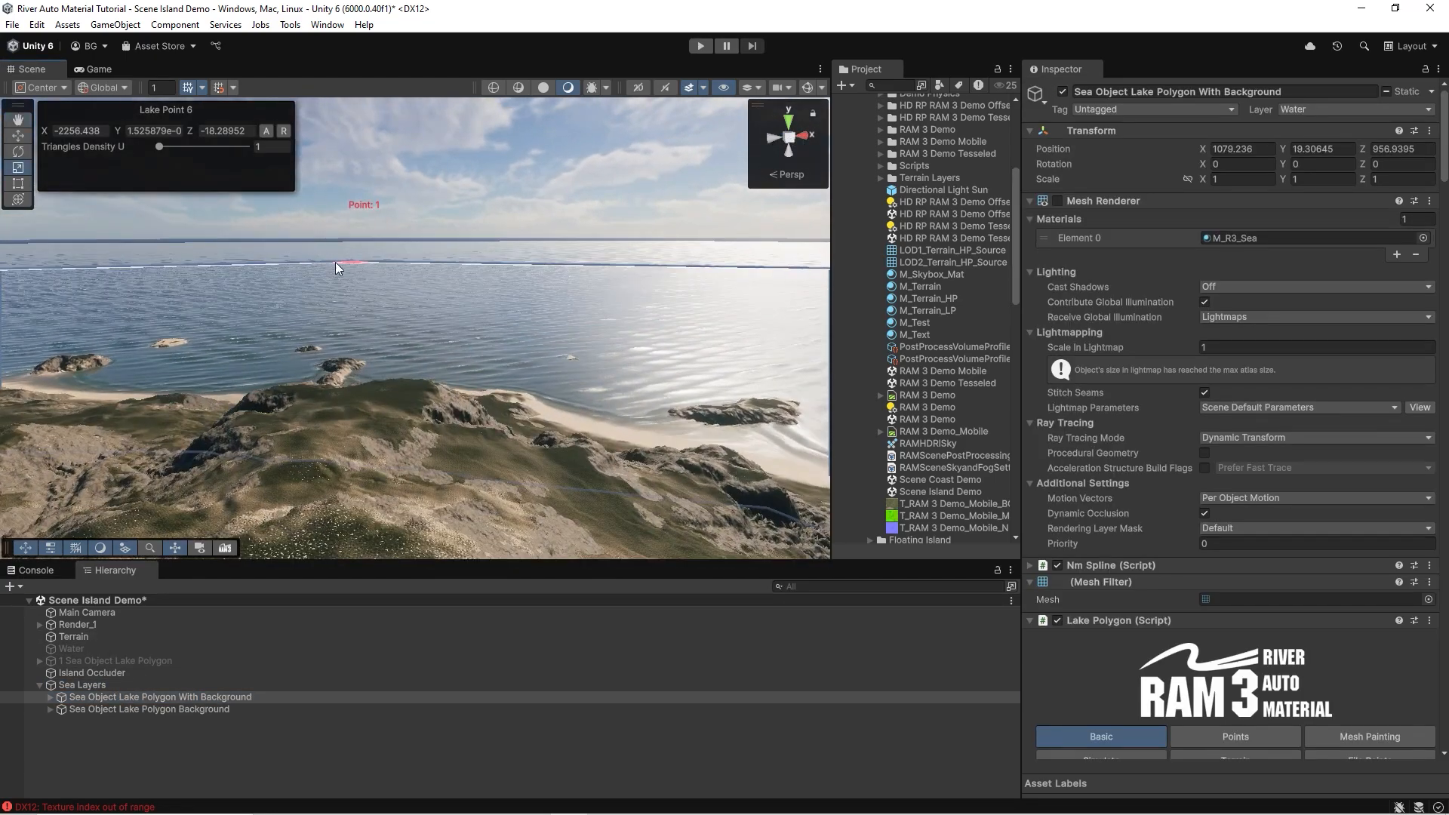
{"action": "scroll", "coordinate": [1094, 349], "scroll_direction": "down", "scroll_amount": 5}
{"action": "left_click", "coordinate": [1230, 489]}
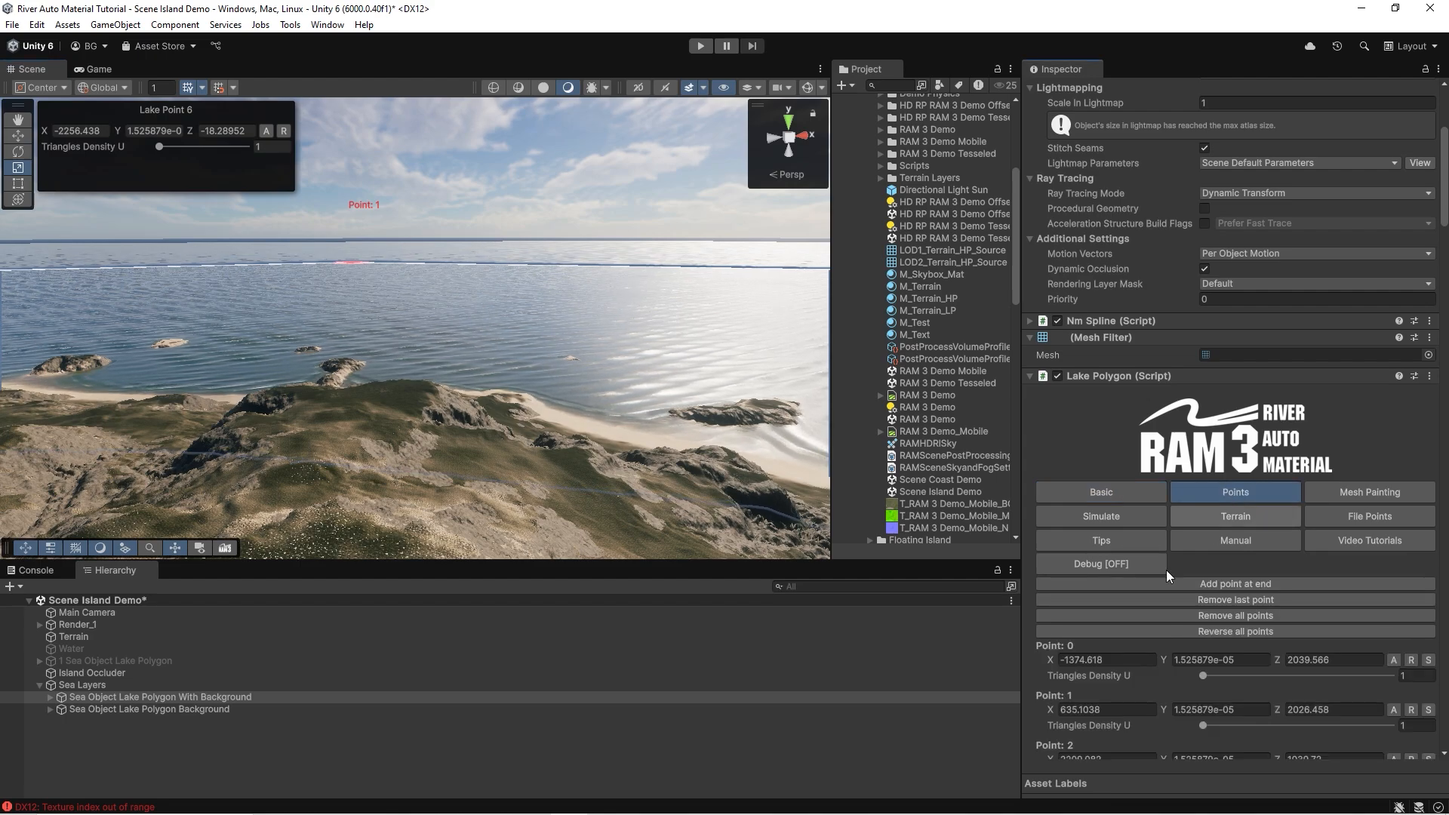
{"action": "scroll", "coordinate": [1095, 567], "scroll_direction": "down", "scroll_amount": 3}
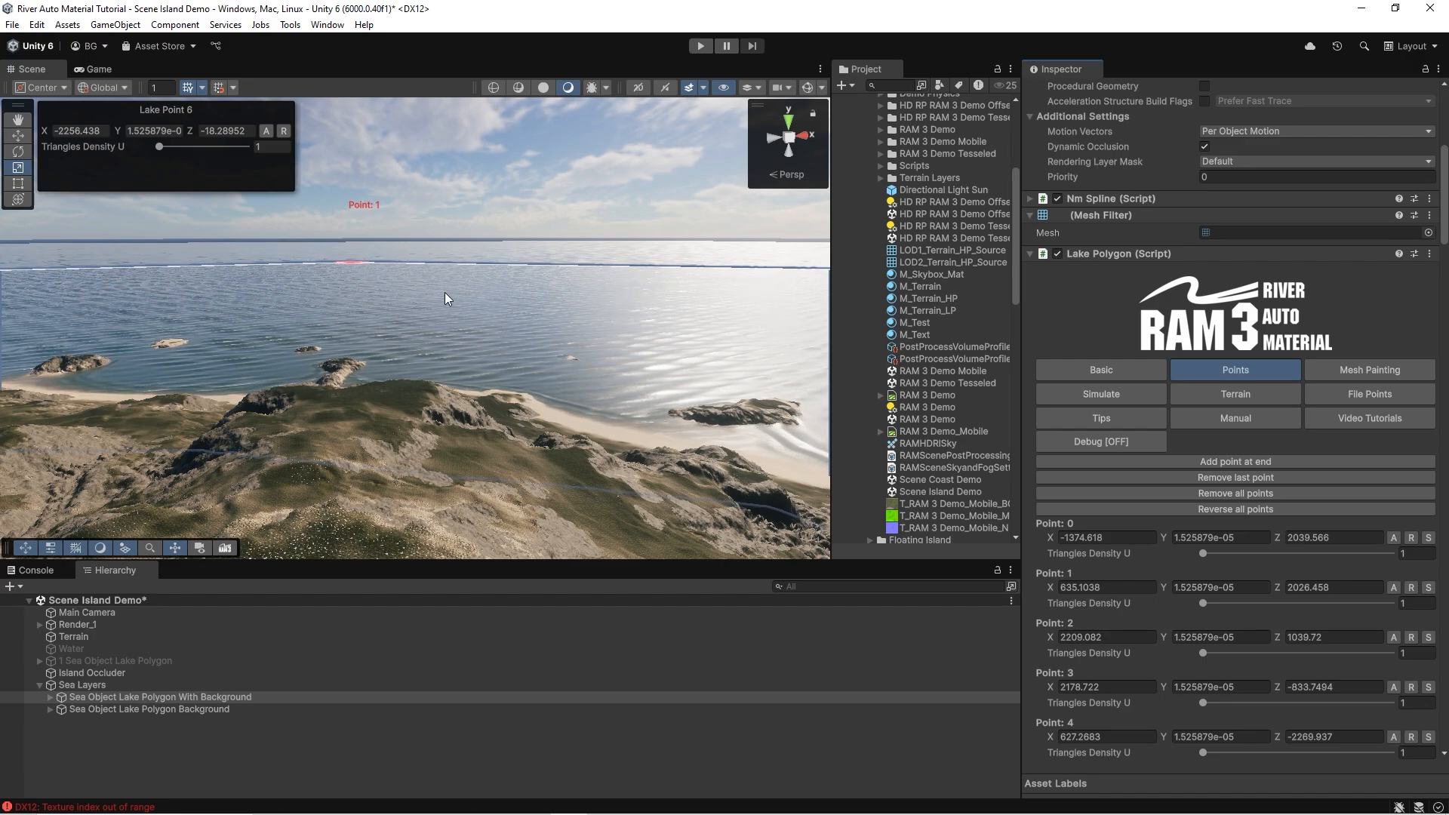
{"action": "right_click_drag", "start_coordinate": [561, 355], "coordinate": [494, 305]}
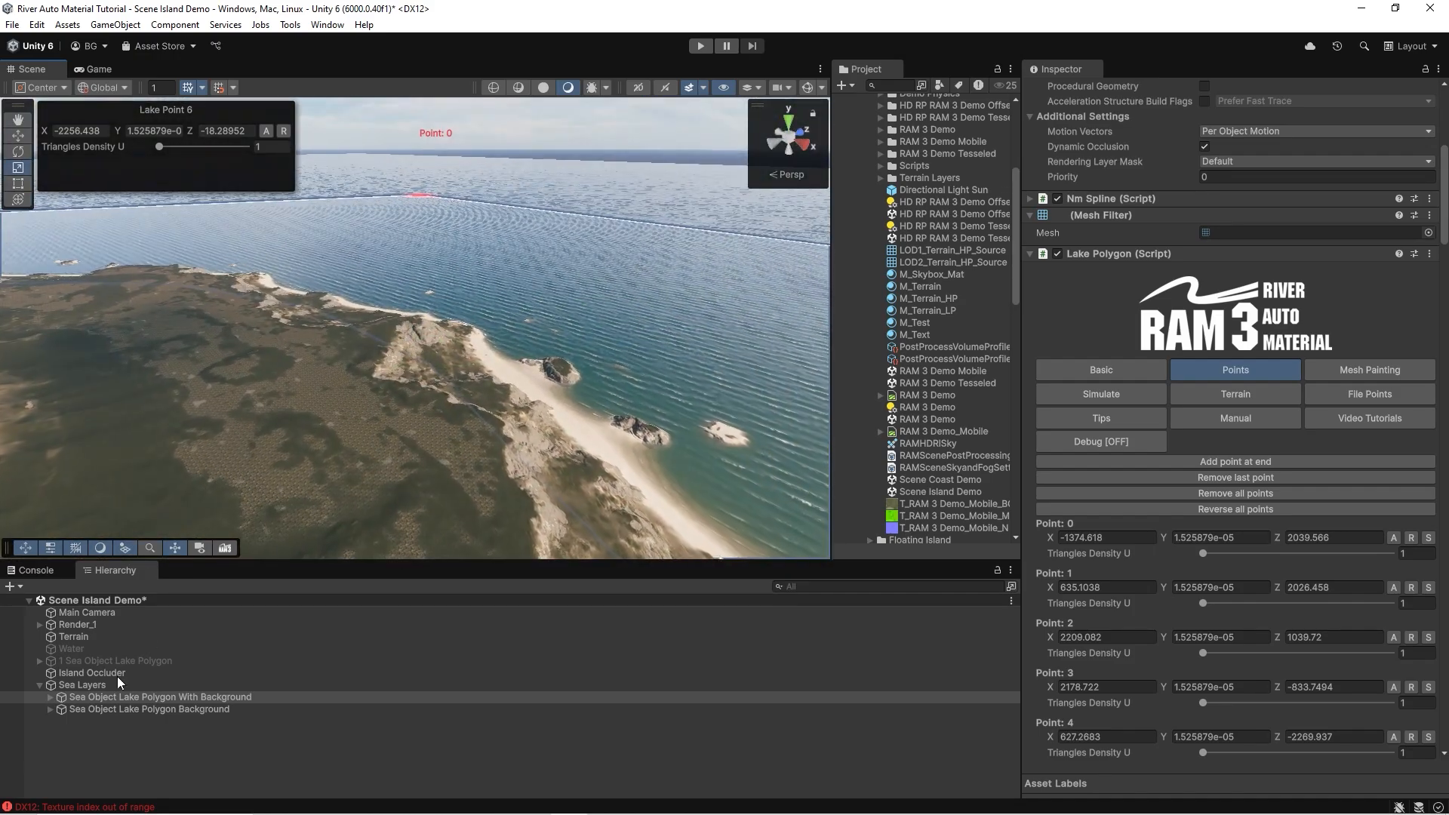
Select the Background polygon and inspect its mesh settings and its four corner points
{"action": "left_click", "coordinate": [200, 713]}
{"action": "scroll", "coordinate": [1208, 430], "scroll_direction": "down", "scroll_amount": 5}
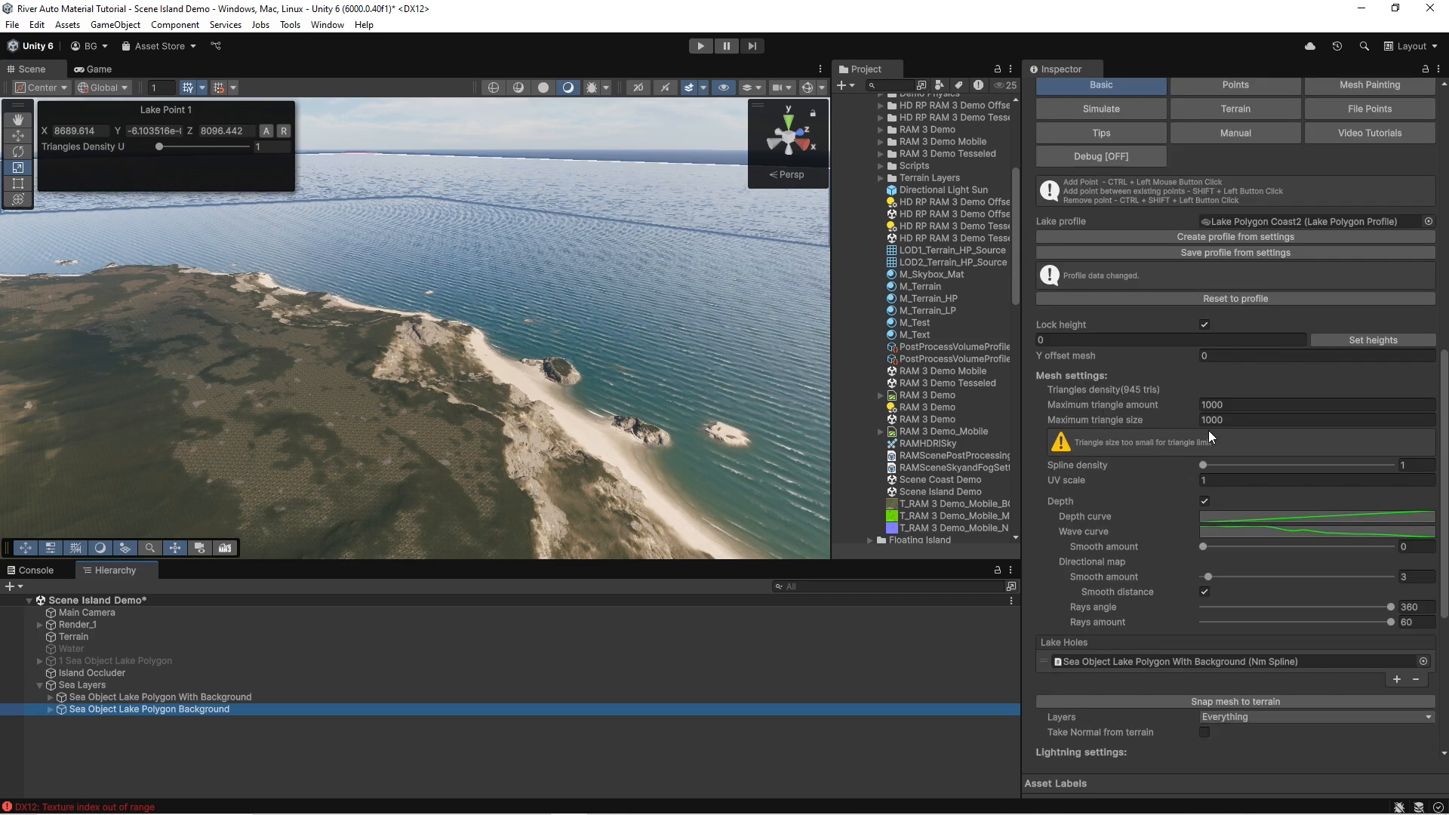
{"action": "scroll", "coordinate": [1238, 362], "scroll_direction": "up", "scroll_amount": 3}
{"action": "scroll", "coordinate": [1133, 445], "scroll_direction": "down", "scroll_amount": 5}
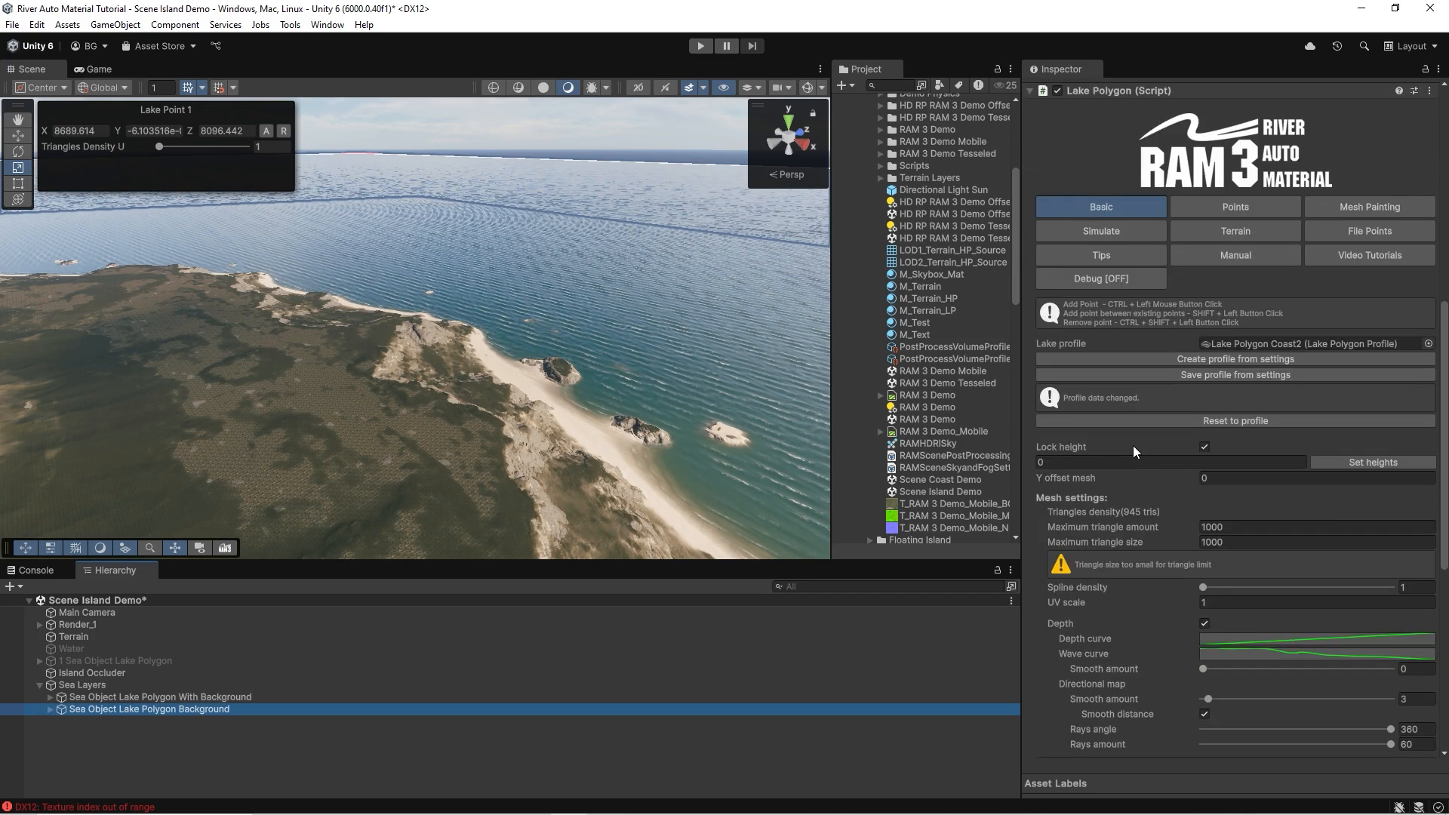
{"action": "scroll", "coordinate": [1208, 302], "scroll_direction": "up", "scroll_amount": 2}
{"action": "left_click", "coordinate": [1228, 167]}
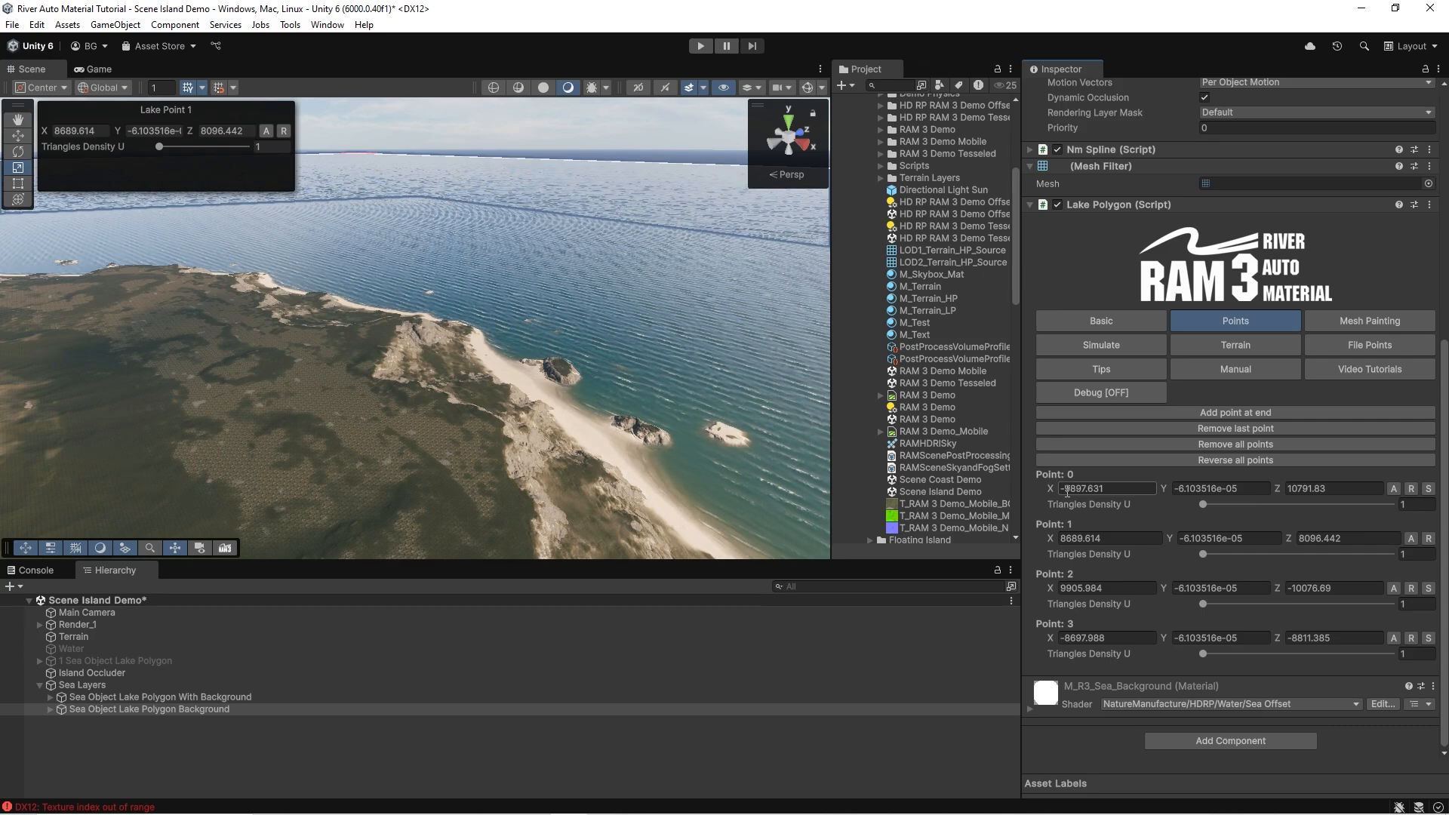
{"action": "right_click_drag", "start_coordinate": [634, 324], "coordinate": [368, 206]}
{"action": "left_click", "coordinate": [1101, 321]}
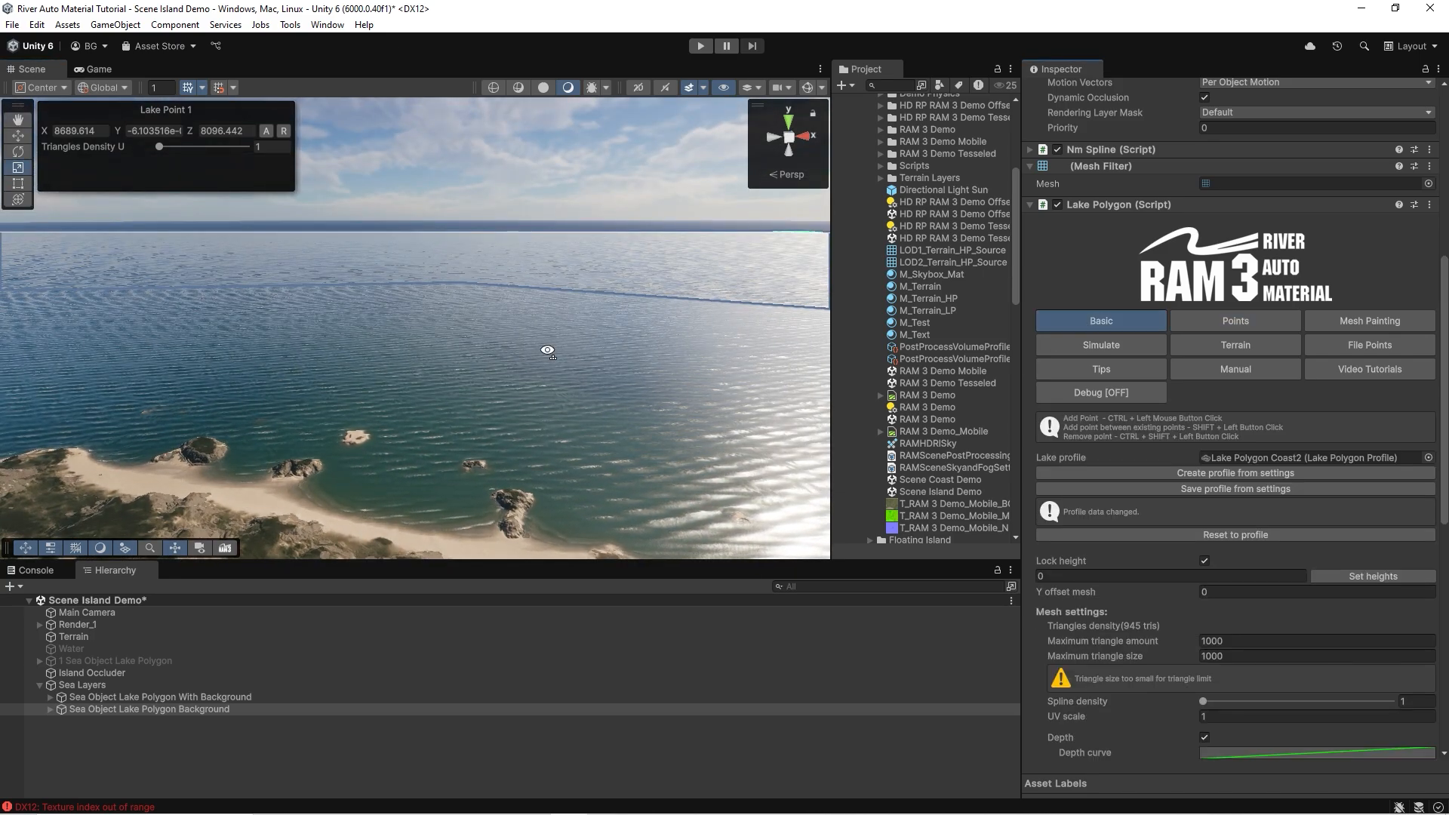
Orbit along the beach, then compare the With Background polygon's points and basic settings
{"action": "right_click_drag", "start_coordinate": [226, 355], "coordinate": [339, 475]}
{"action": "right_click_drag", "start_coordinate": [563, 404], "coordinate": [600, 258]}
{"action": "key", "text": "w"}
{"action": "left_click", "coordinate": [156, 699]}
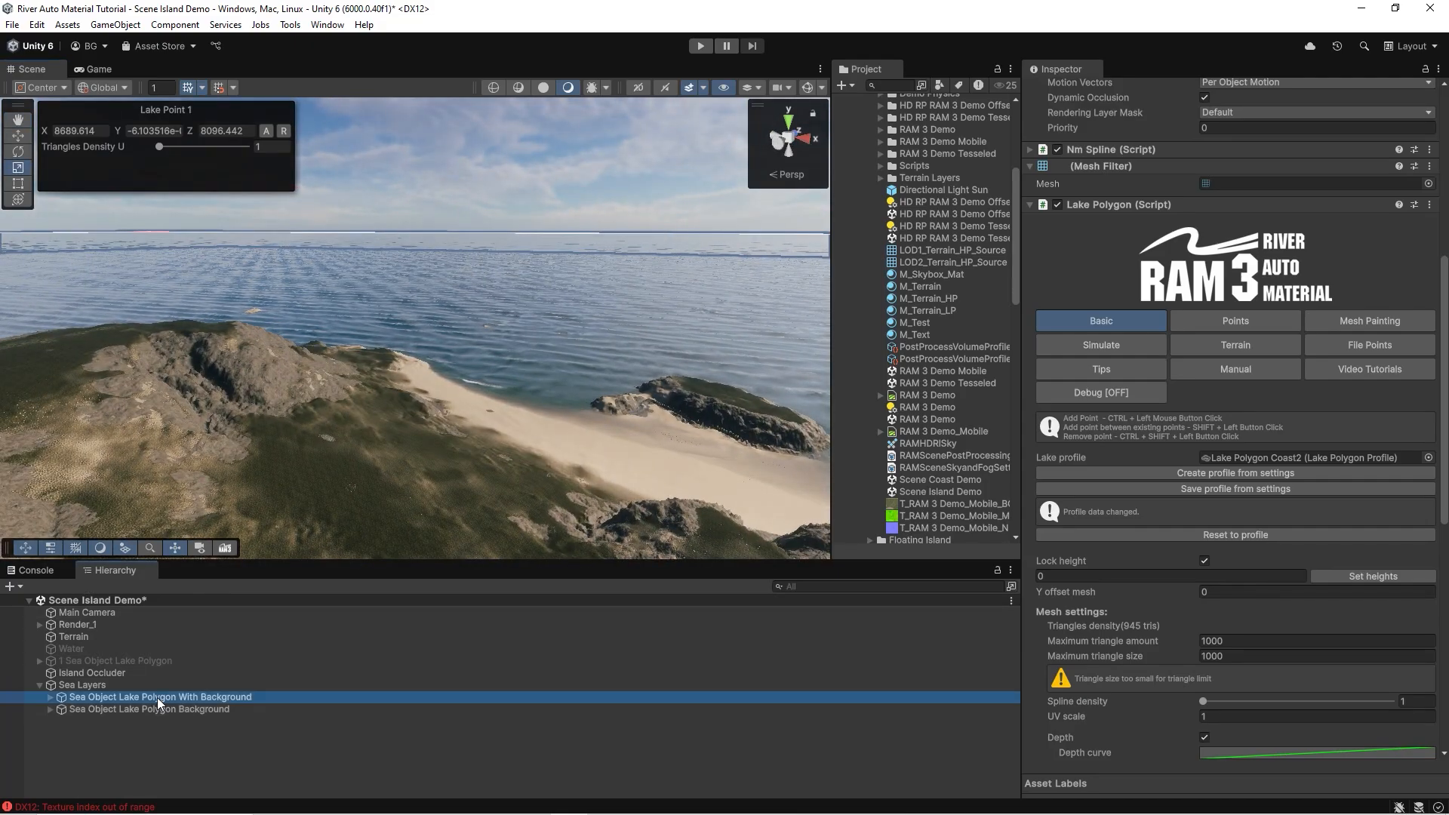
{"action": "right_click_drag", "start_coordinate": [411, 321], "coordinate": [401, 345]}
{"action": "key", "text": "w"}
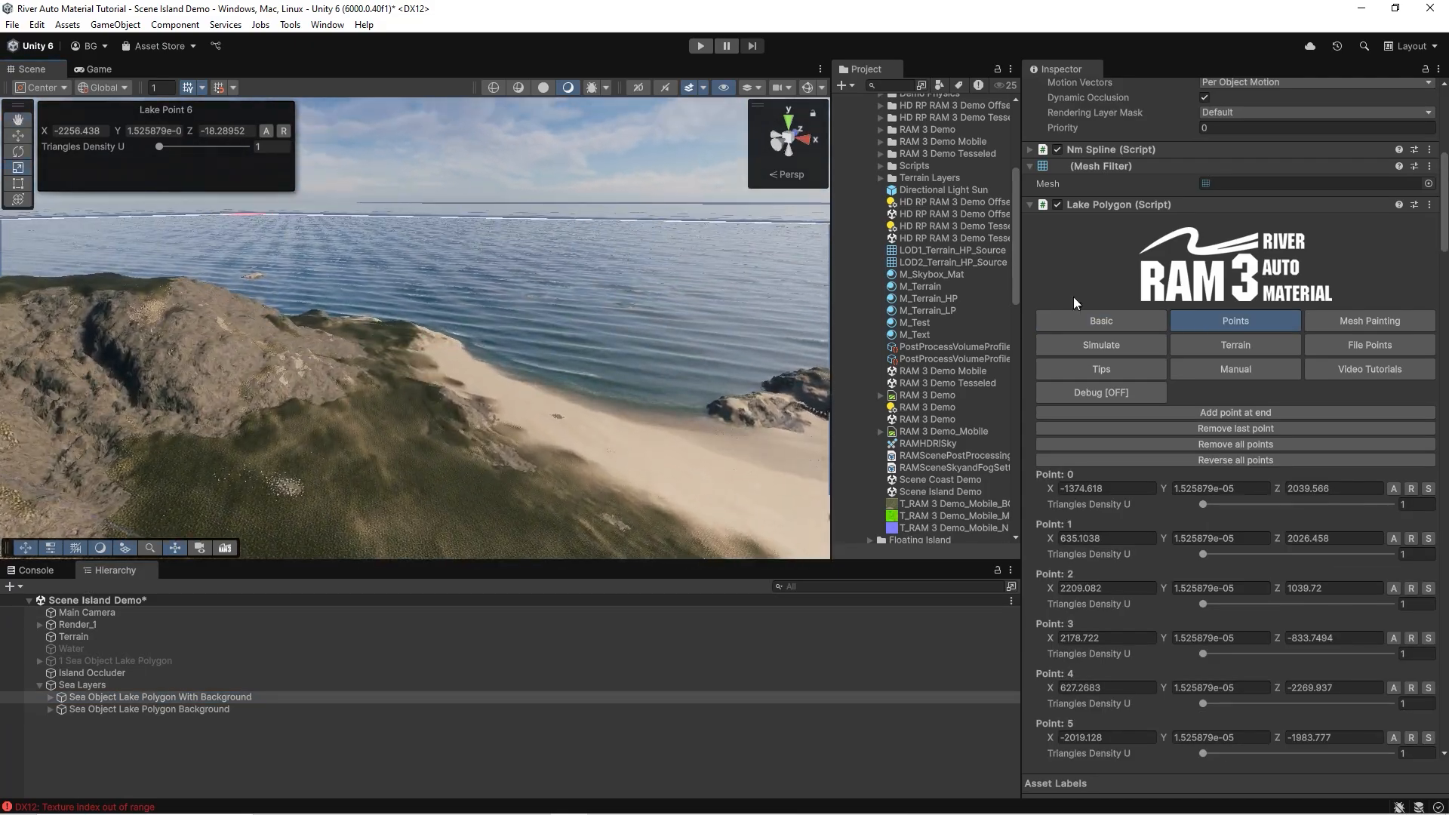
{"action": "left_click", "coordinate": [1101, 327]}
{"action": "right_click_drag", "start_coordinate": [578, 385], "coordinate": [356, 360]}
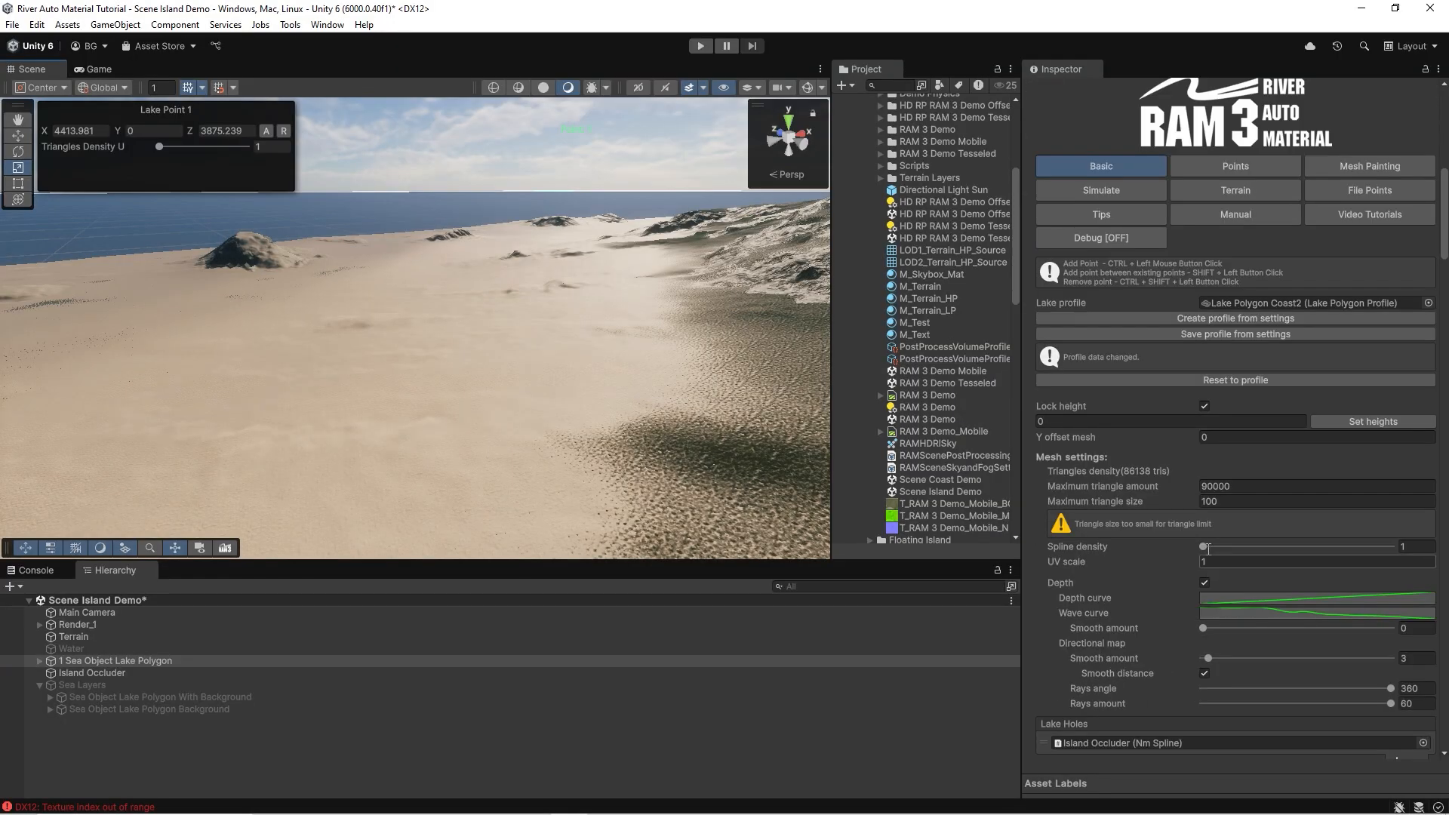
Scroll to the lake hole and LOD optimization settings of 1 Sea Object Lake Polygon
{"action": "scroll", "coordinate": [1205, 463], "scroll_direction": "down", "scroll_amount": 5}
{"action": "scroll", "coordinate": [1206, 463], "scroll_direction": "down", "scroll_amount": 5}
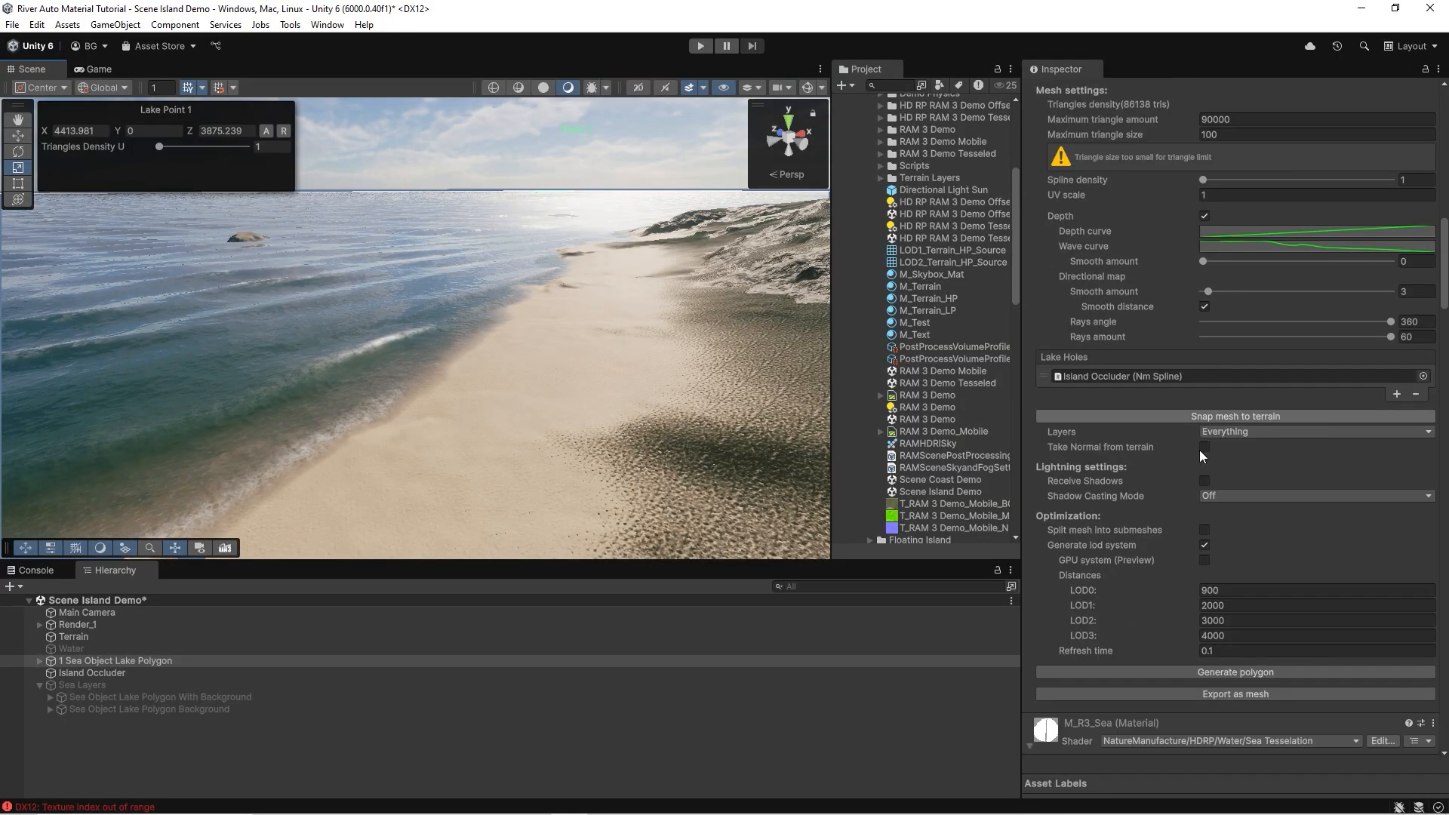
Disable the single 1 Sea Object Lake Polygon object in the island scene
{"action": "right_click_drag", "start_coordinate": [469, 323], "coordinate": [495, 341]}
{"action": "key", "text": "w"}
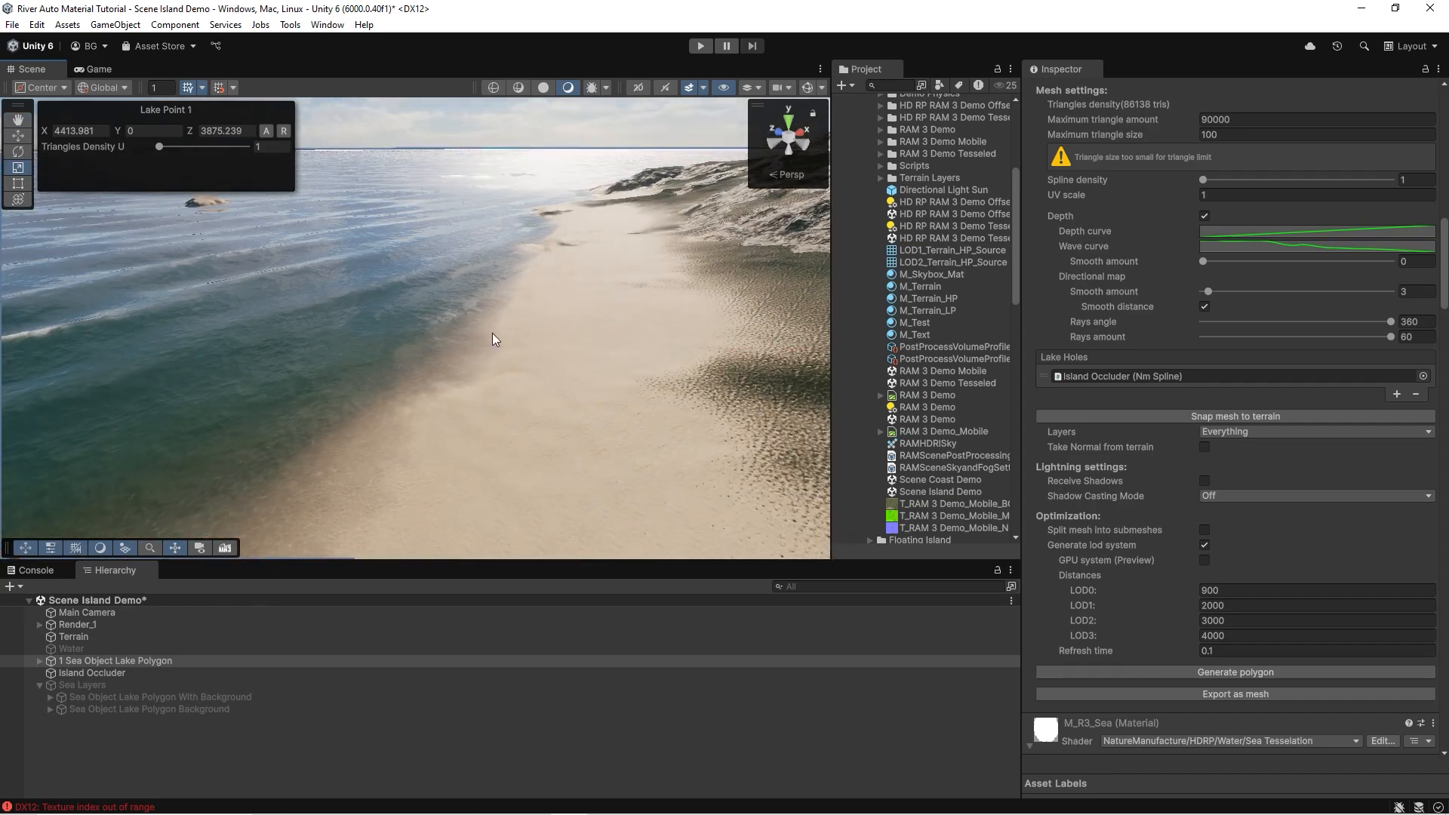
{"action": "right_click_drag", "start_coordinate": [413, 451], "coordinate": [423, 376]}
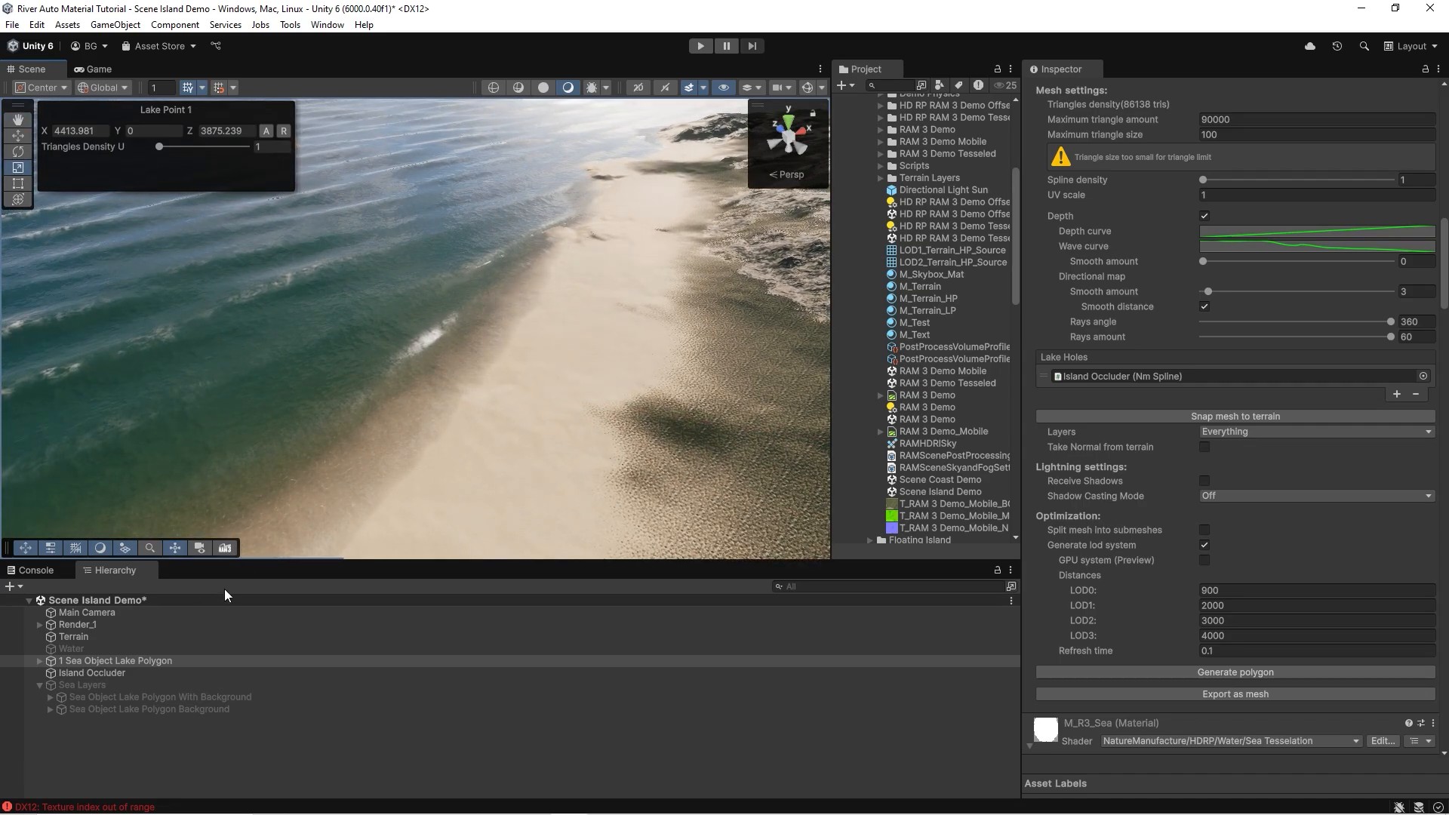
{"action": "scroll", "coordinate": [1044, 105], "scroll_direction": "up", "scroll_amount": 10}
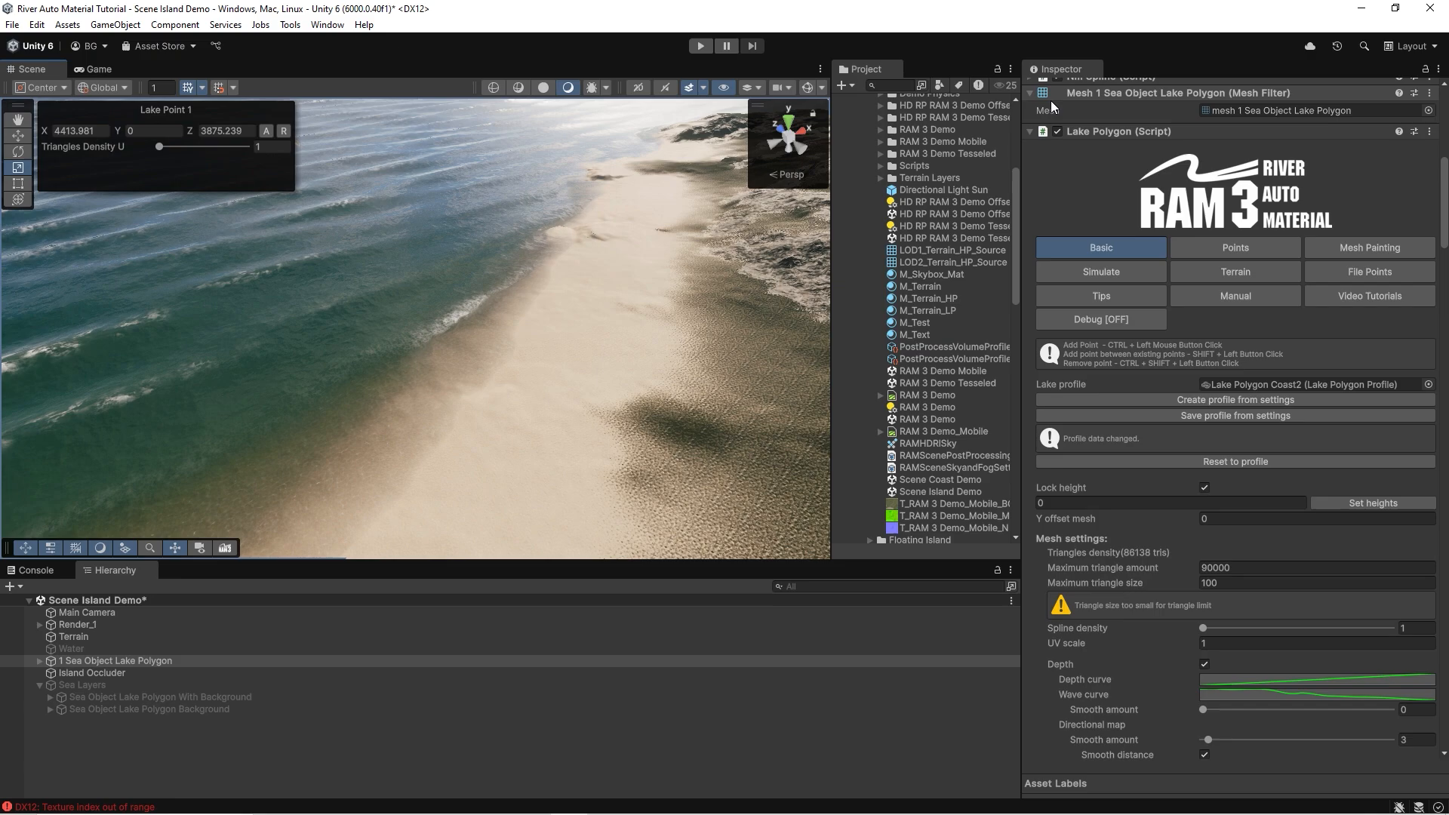
{"action": "scroll", "coordinate": [1051, 103], "scroll_direction": "up", "scroll_amount": 10}
{"action": "left_click", "coordinate": [1062, 93]}
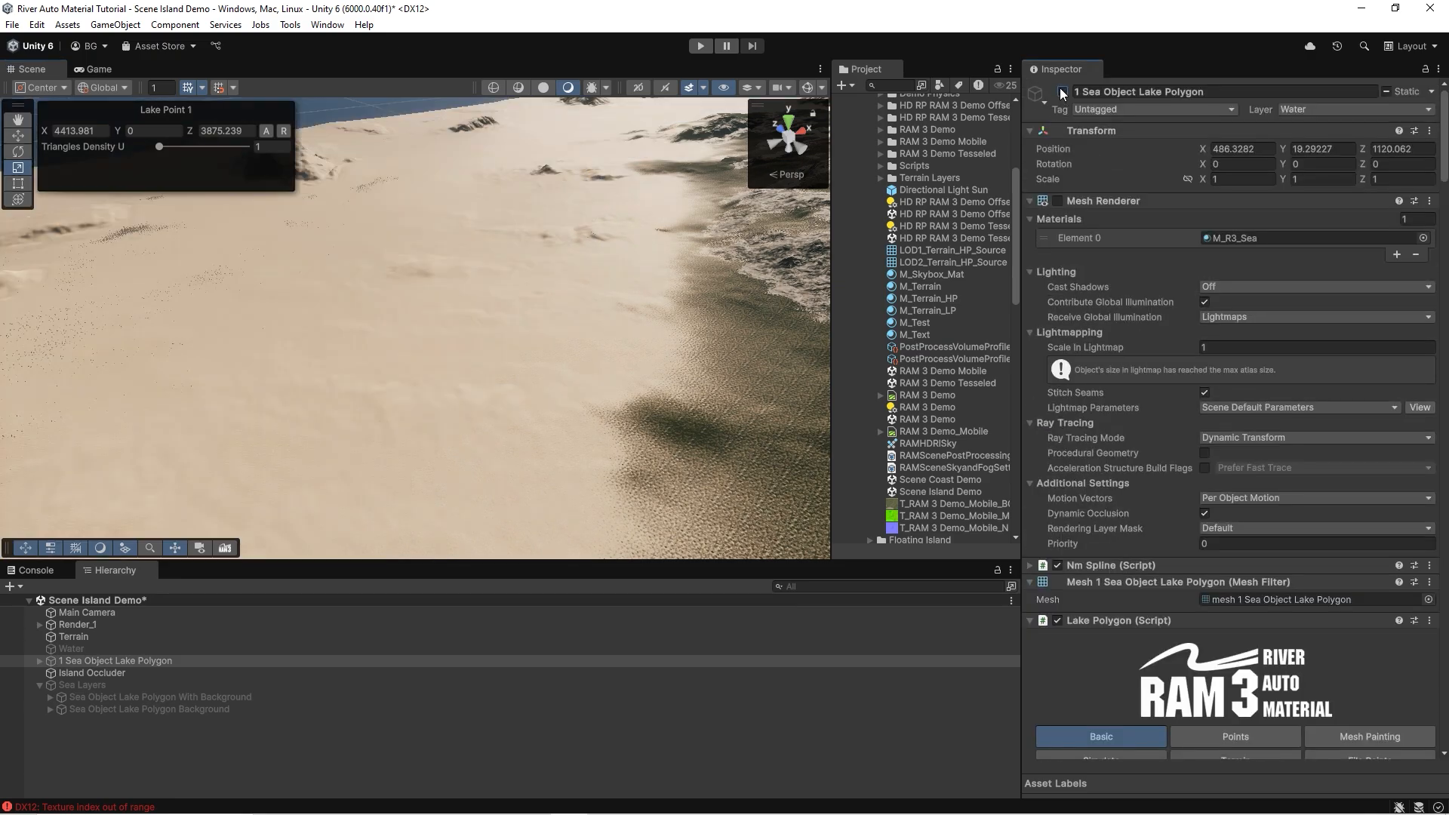
Enable the Sea Layers group and orbit along the shore to view the layered sea polygons
{"action": "left_click", "coordinate": [92, 685]}
{"action": "left_click", "coordinate": [1062, 93]}
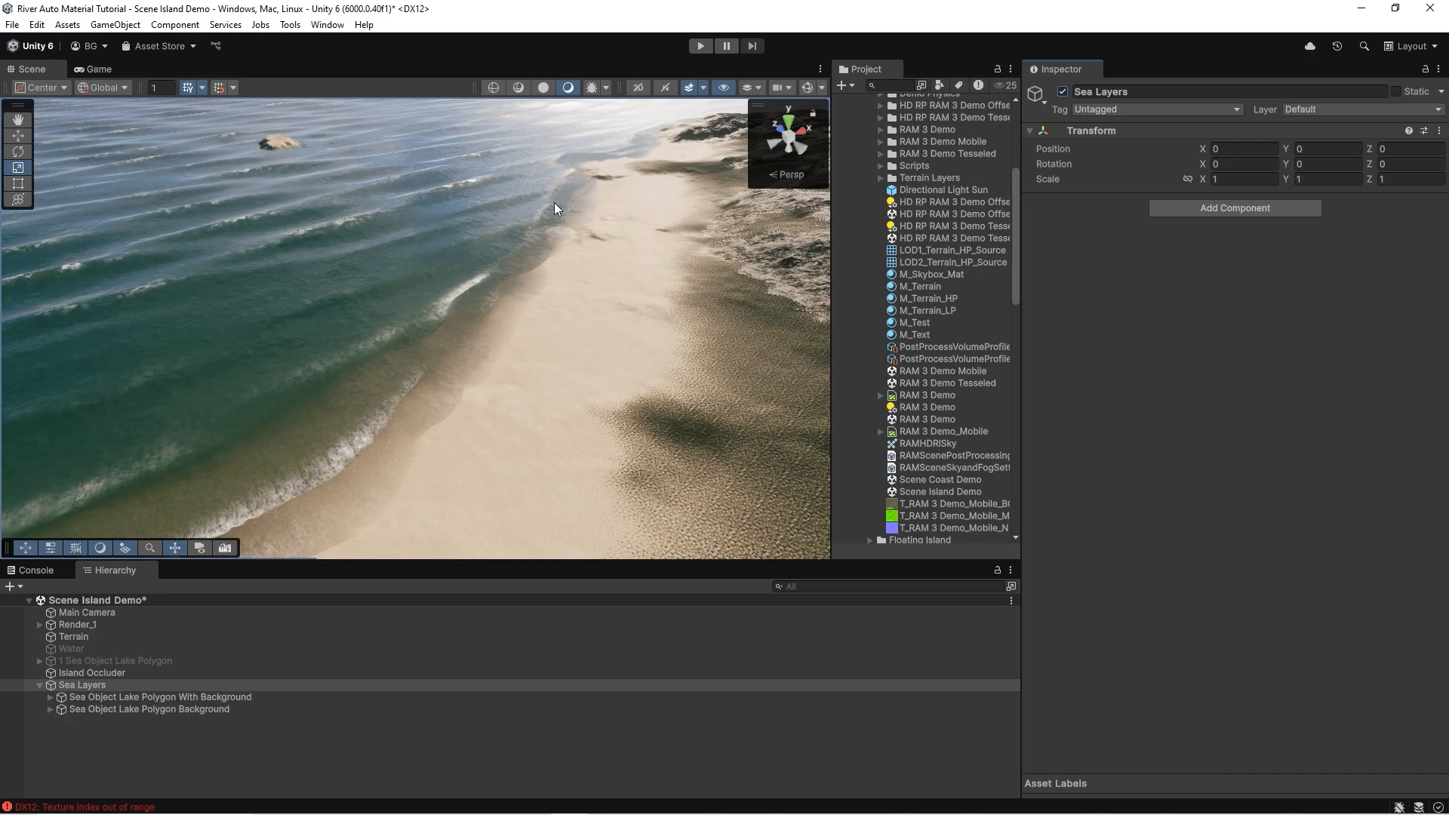
{"action": "right_click_drag", "start_coordinate": [560, 281], "coordinate": [343, 307]}
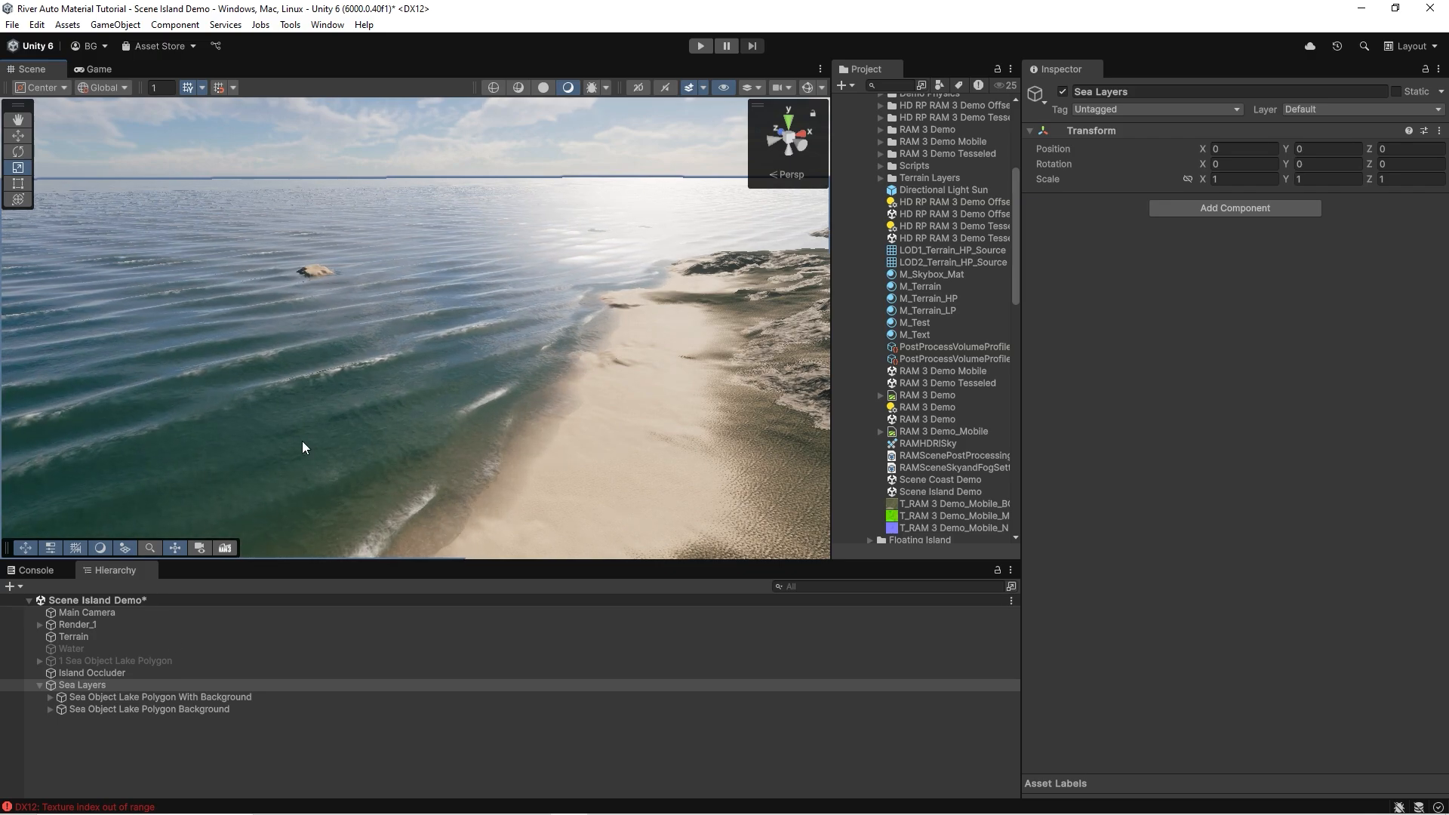
{"action": "left_click", "coordinate": [180, 709]}
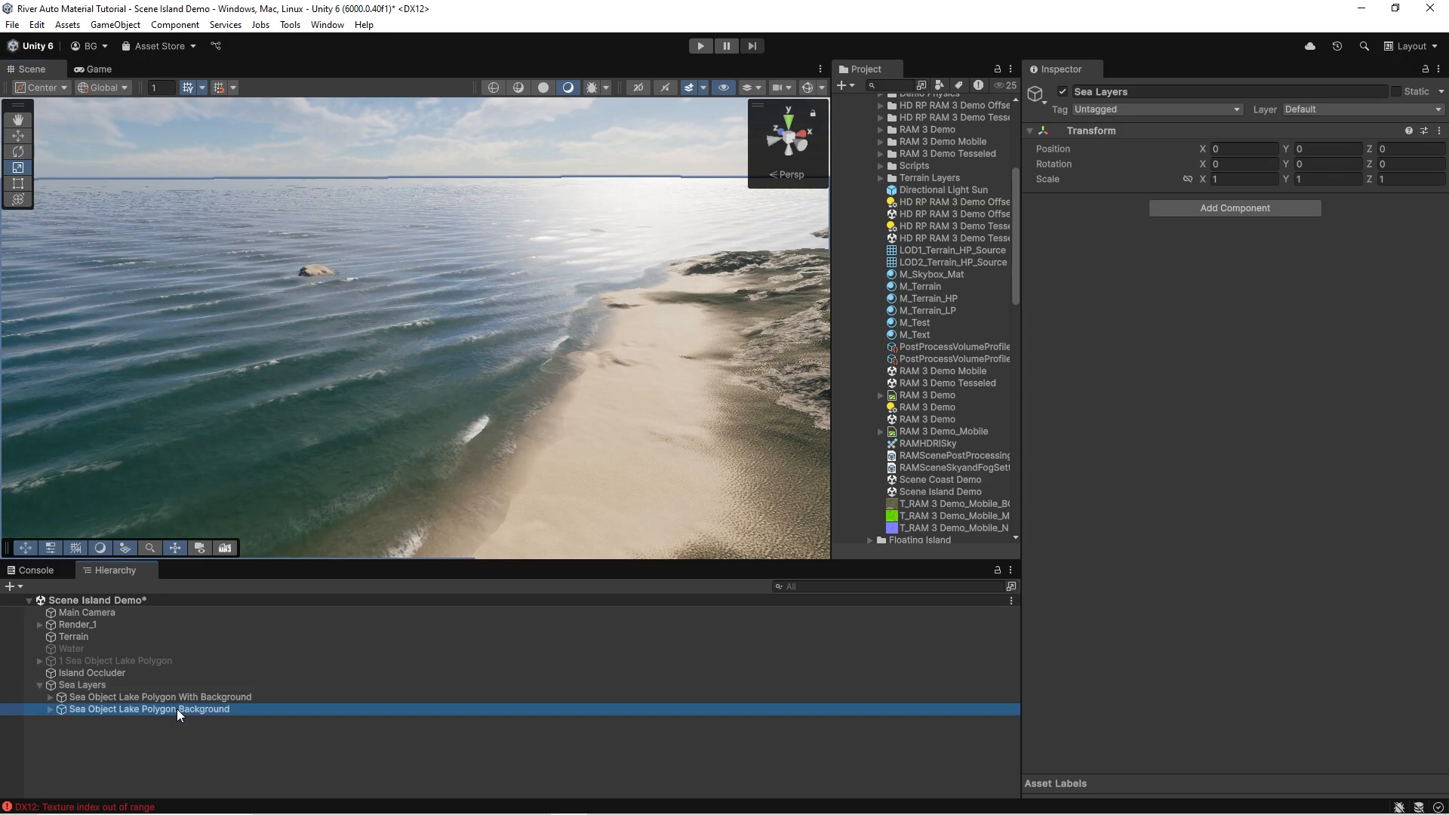
{"action": "left_click", "coordinate": [178, 701]}
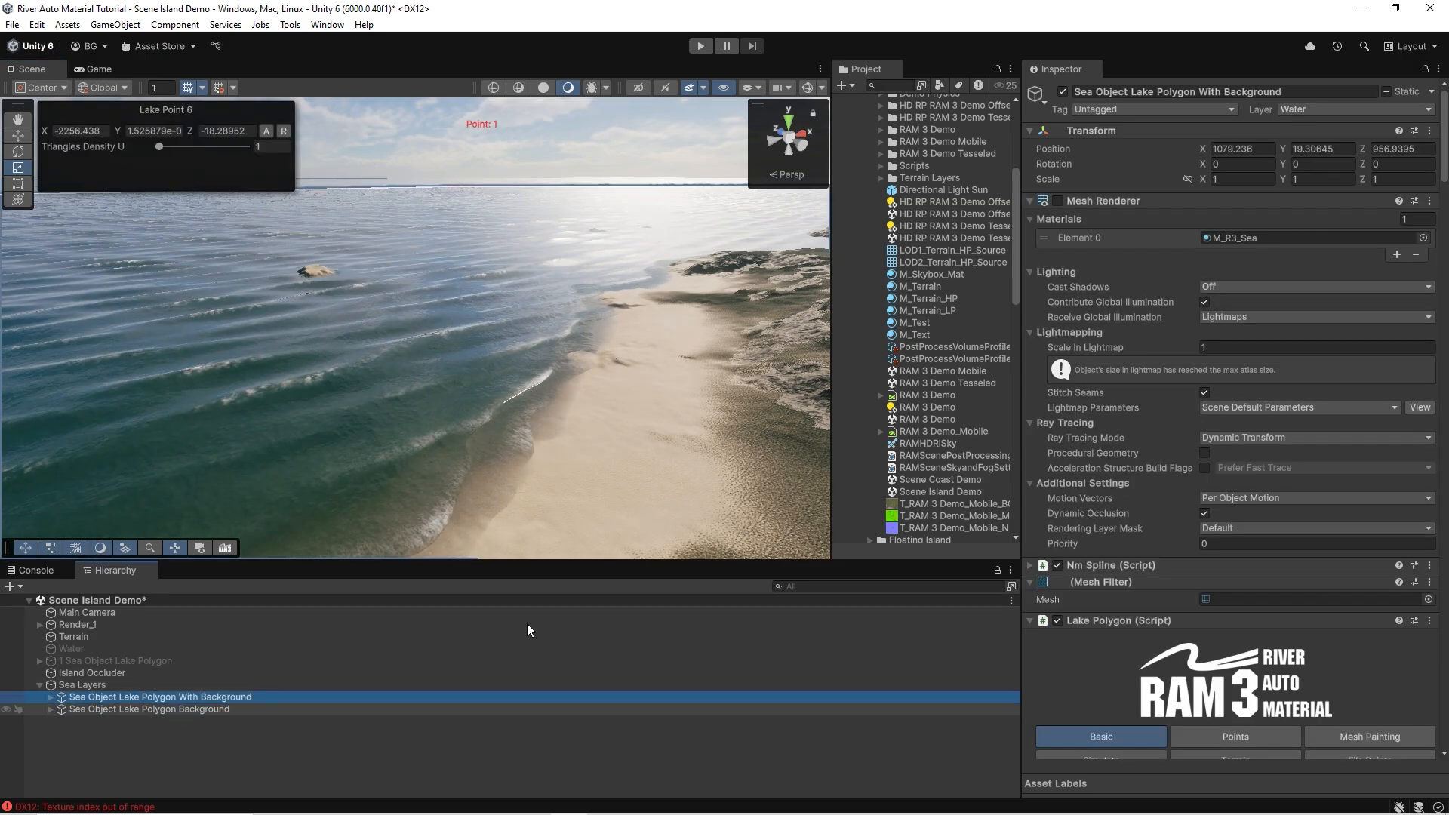
{"action": "scroll", "coordinate": [1139, 498], "scroll_direction": "down", "scroll_amount": 12}
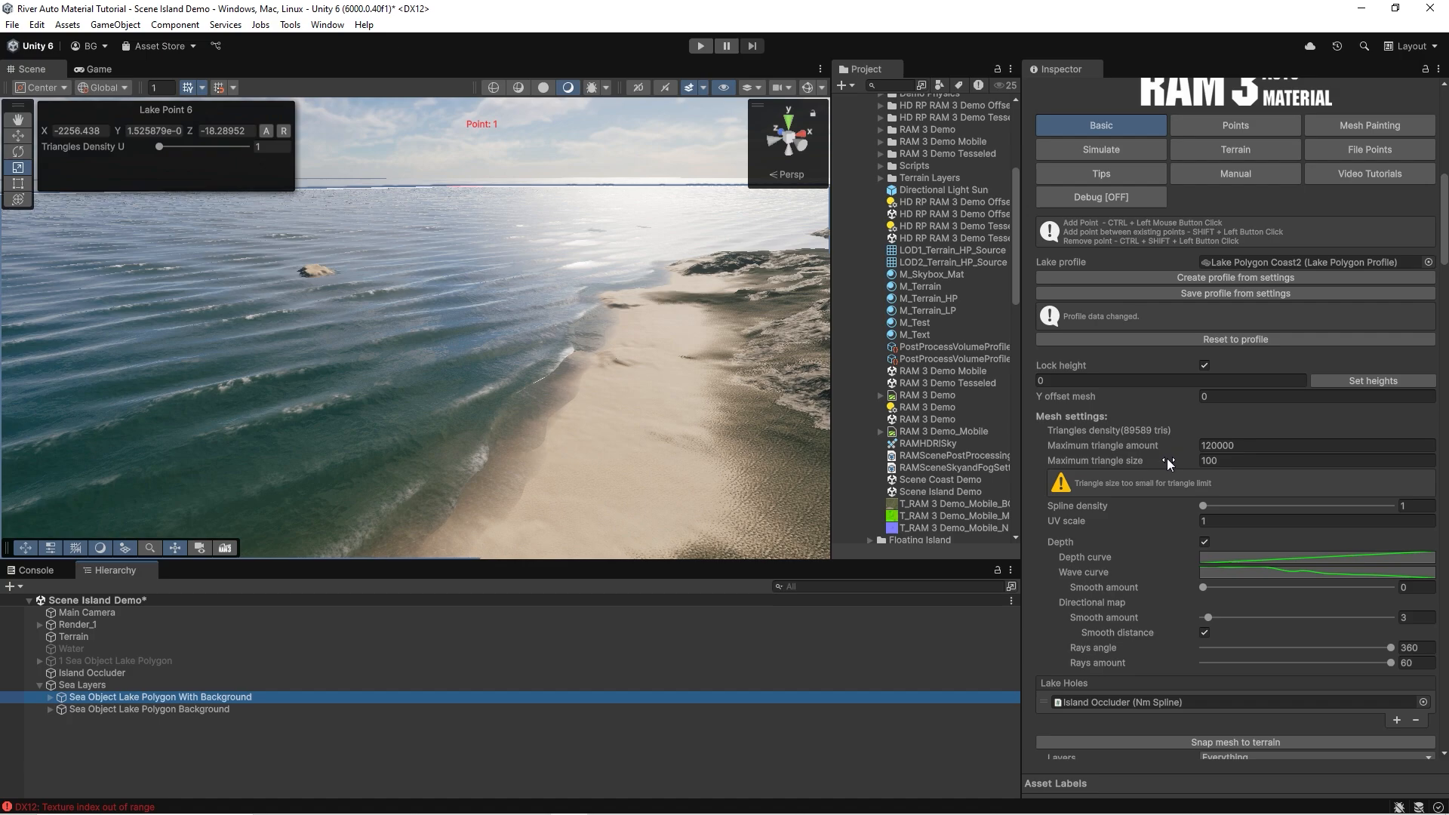
{"action": "right_click_drag", "start_coordinate": [637, 377], "coordinate": [605, 372]}
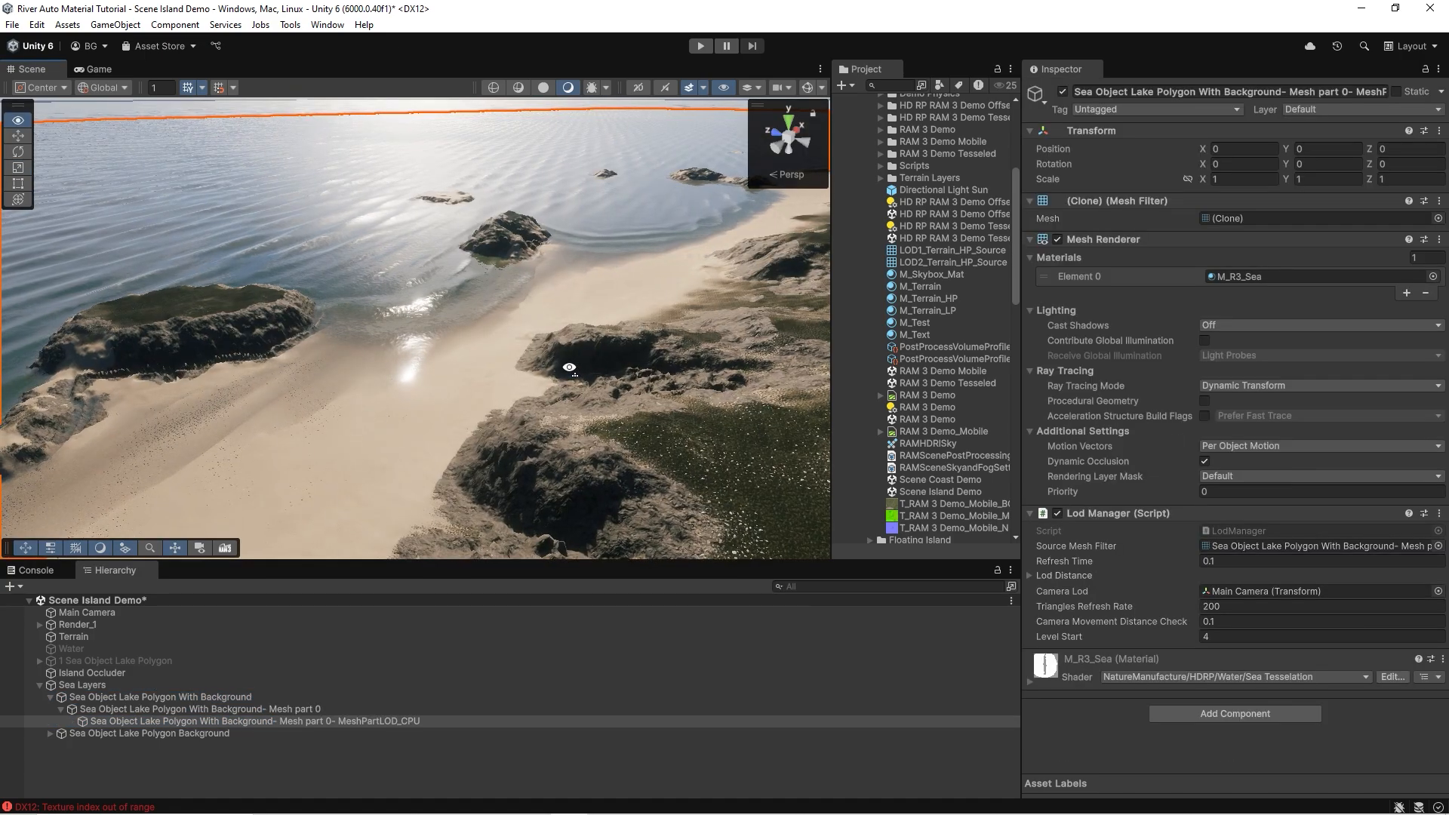
{"action": "right_click_drag", "start_coordinate": [569, 368], "coordinate": [572, 376]}
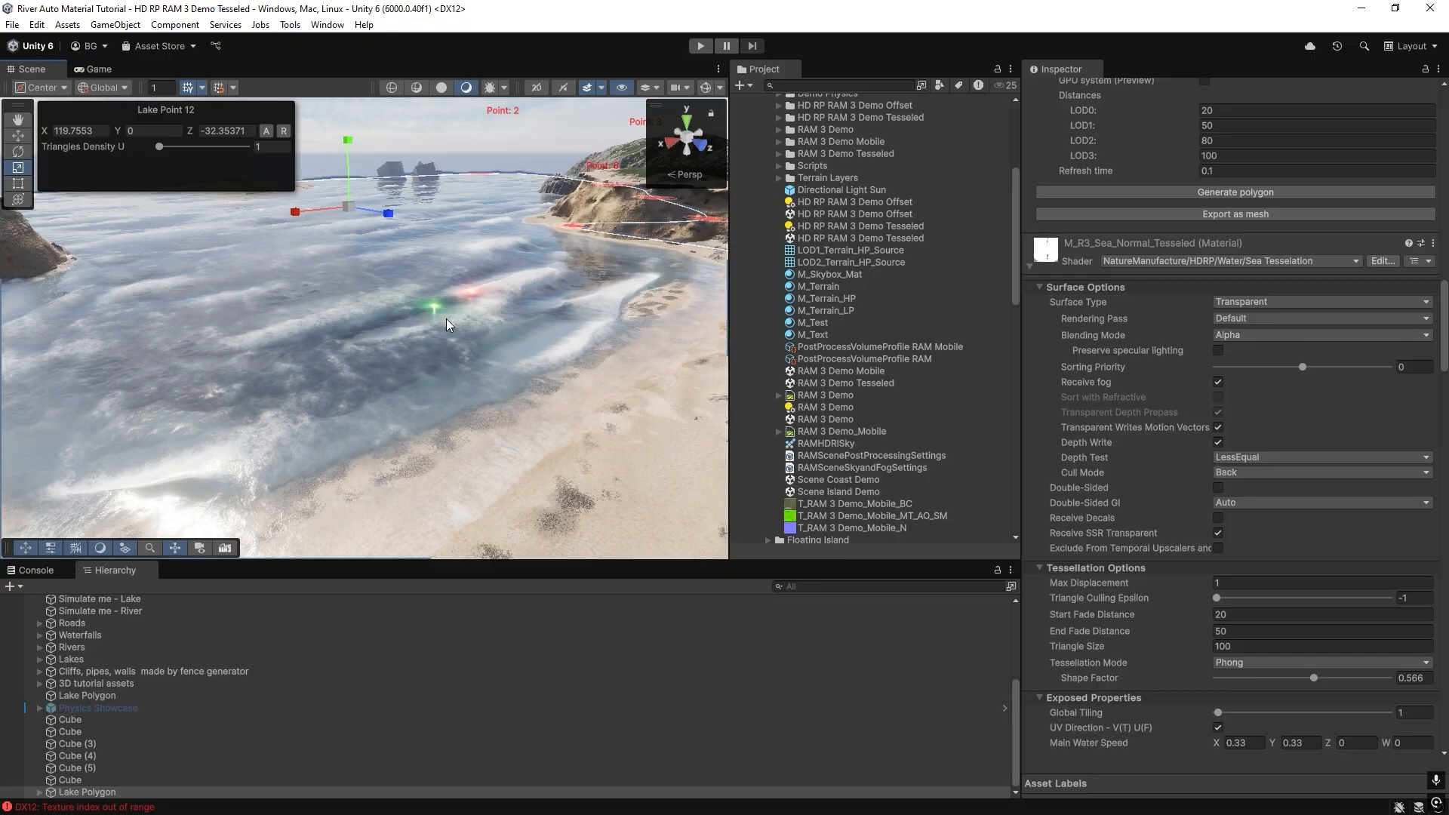
{"action": "right_click_drag", "start_coordinate": [393, 295], "coordinate": [474, 349]}
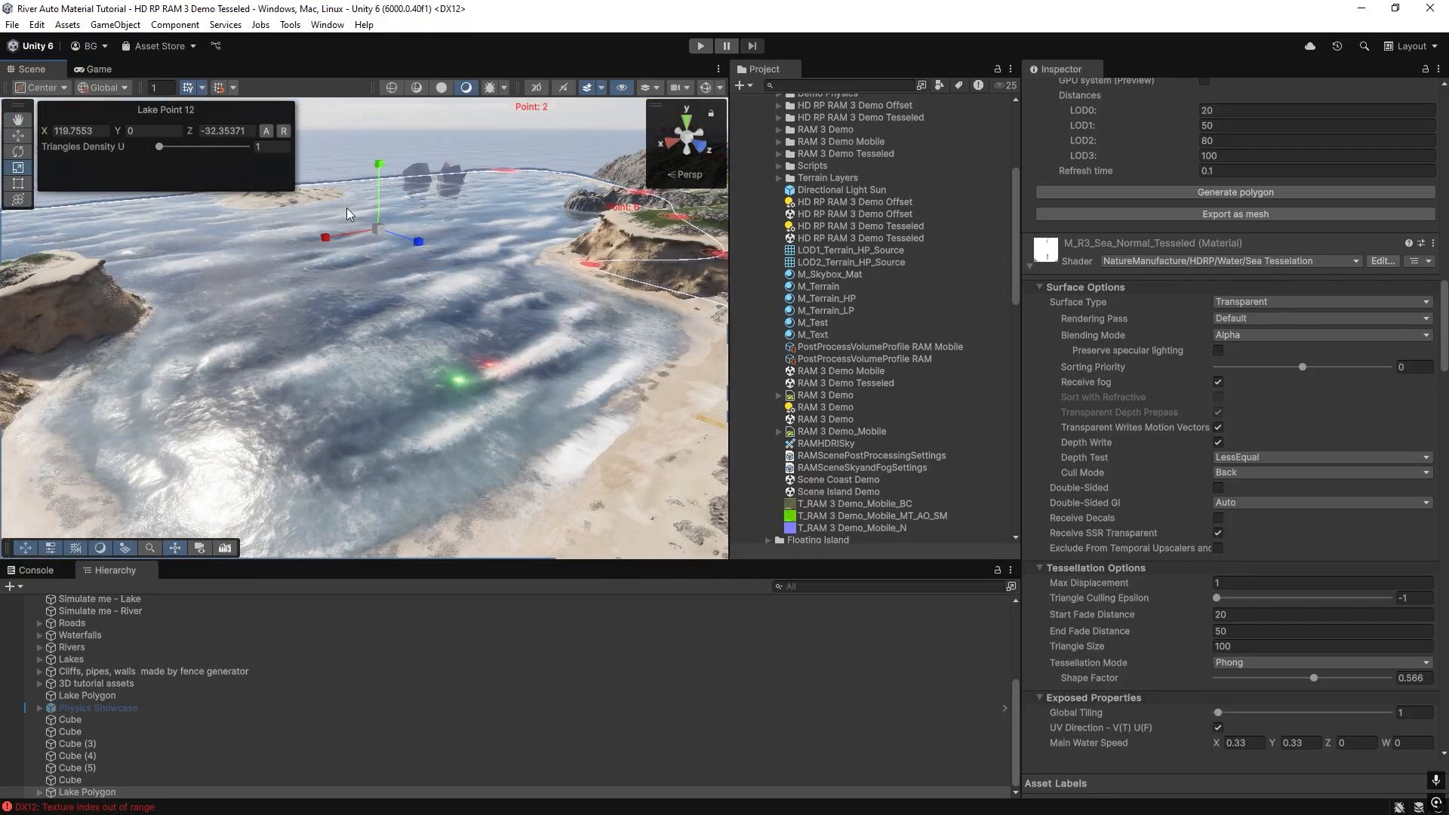
Try changing the sea material's Global Tiling in its exposed properties, leaving it at 1
{"action": "right_click_drag", "start_coordinate": [265, 413], "coordinate": [265, 412]}
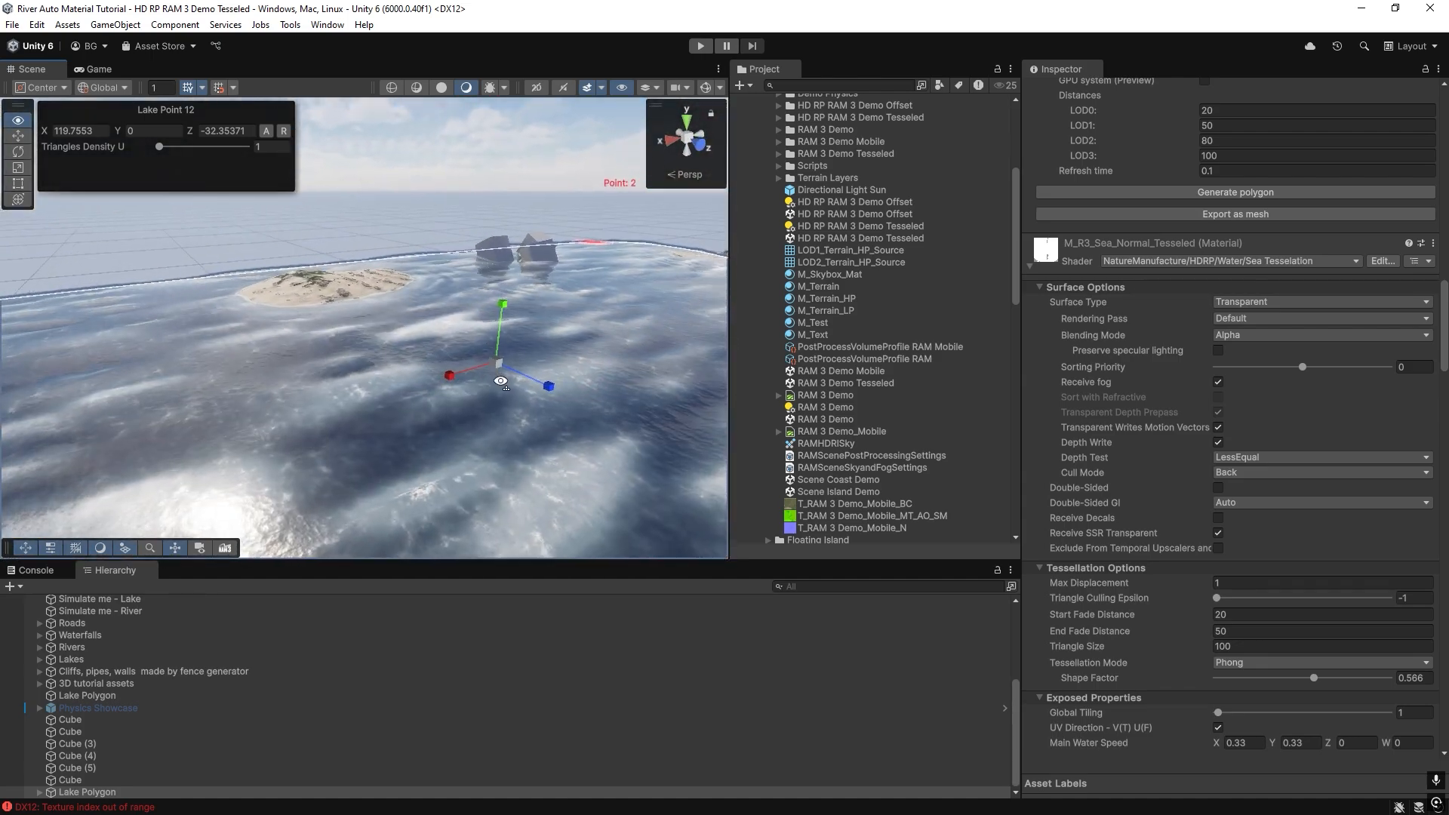
{"action": "scroll", "coordinate": [1221, 538], "scroll_direction": "down", "scroll_amount": 5}
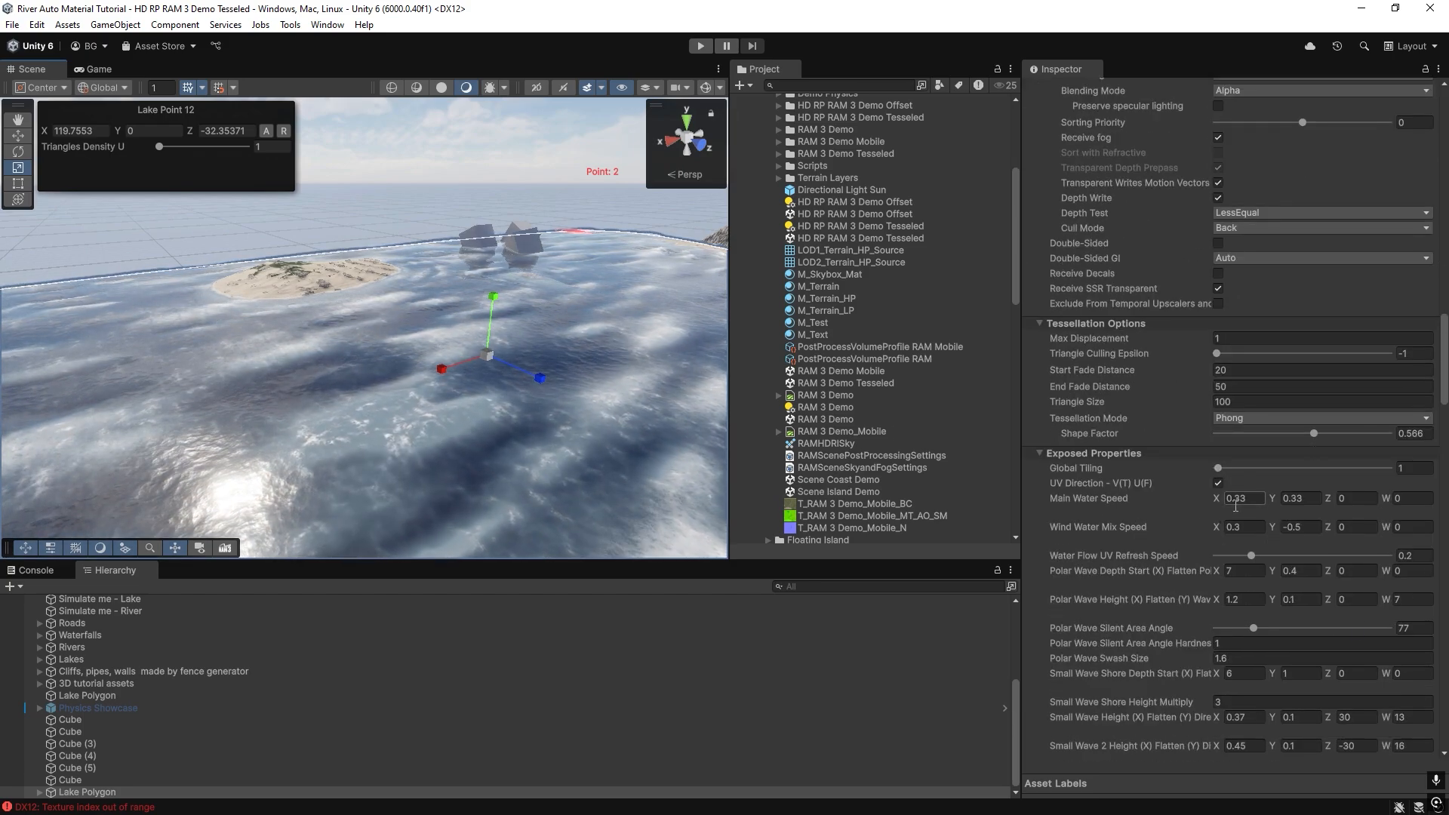
{"action": "scroll", "coordinate": [1235, 506], "scroll_direction": "down", "scroll_amount": 3}
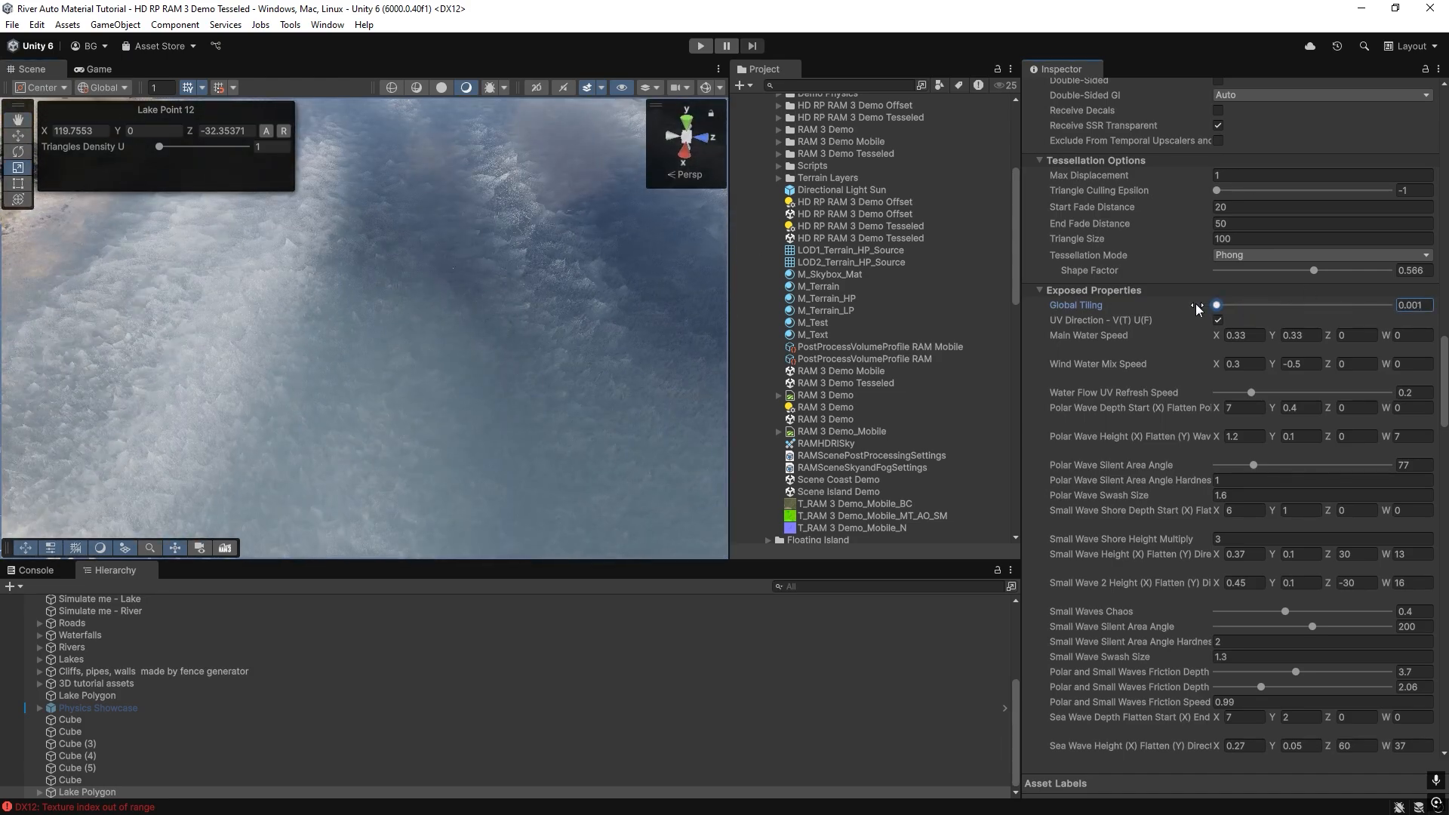
{"action": "left_click", "coordinate": [1423, 307]}
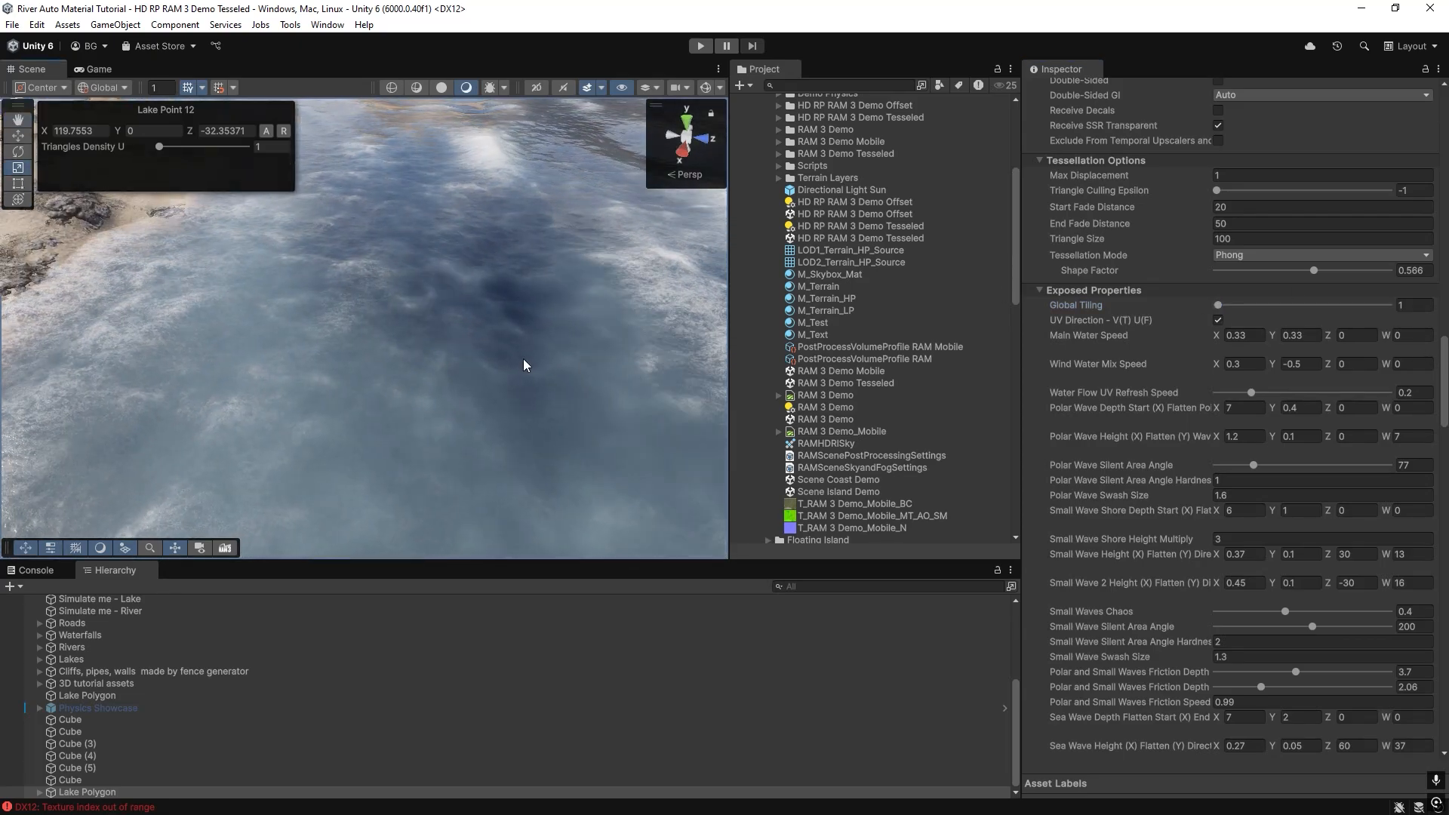
Orbit over the tessellated sea around the island to examine the waves and foam
{"action": "right_click_drag", "start_coordinate": [526, 365], "coordinate": [456, 318]}
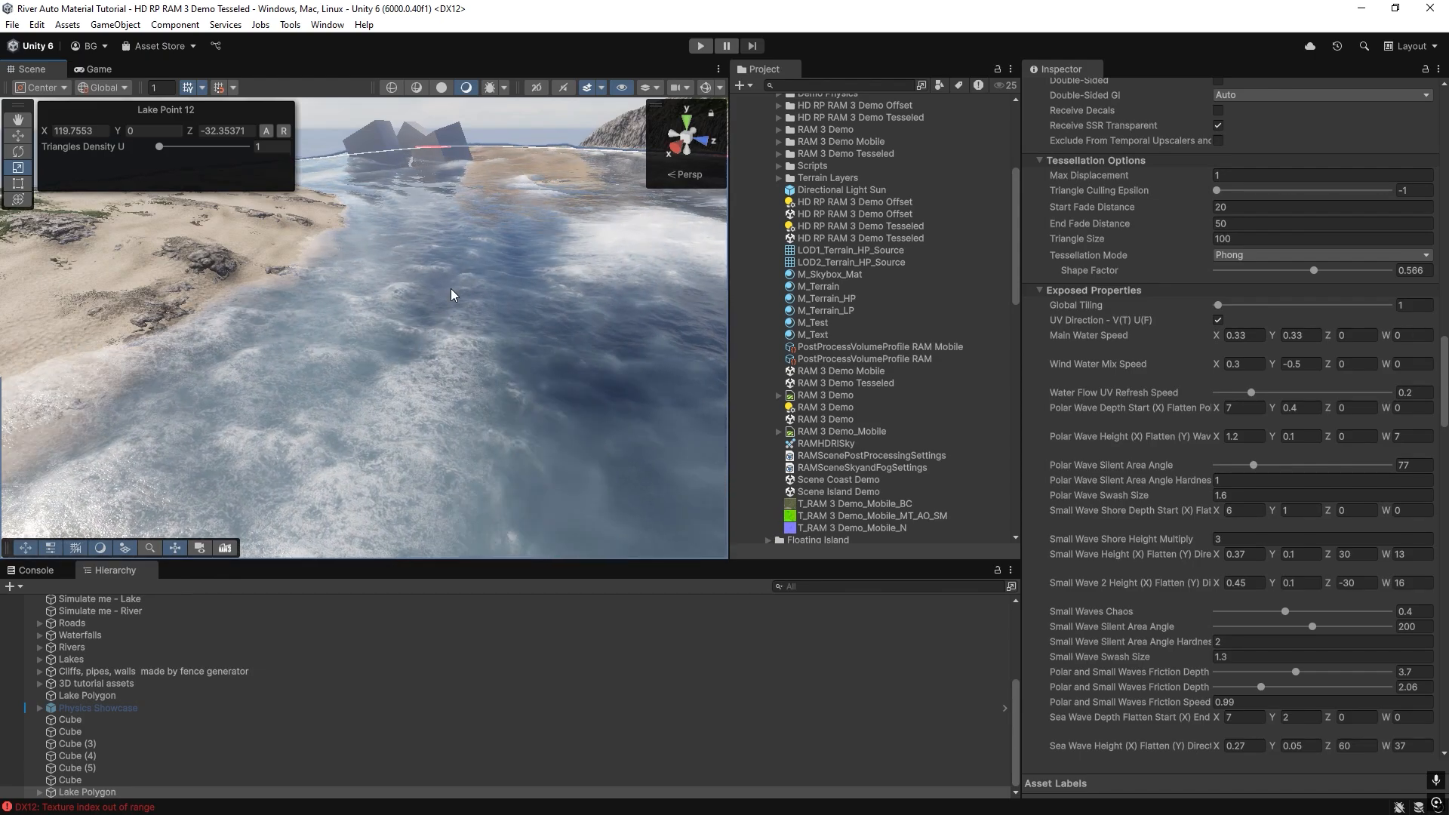
{"action": "mouse_move", "coordinate": [468, 324]}
{"action": "right_mouse_down"}
{"action": "mouse_move", "coordinate": [326, 335]}
{"action": "mouse_move", "coordinate": [463, 355]}
{"action": "mouse_move", "coordinate": [579, 333]}
{"action": "mouse_move", "coordinate": [586, 308]}
{"action": "mouse_move", "coordinate": [599, 340]}
{"action": "mouse_move", "coordinate": [469, 323]}
{"action": "right_mouse_up"}
{"action": "key", "text": "s"}
{"action": "key", "text": "w"}
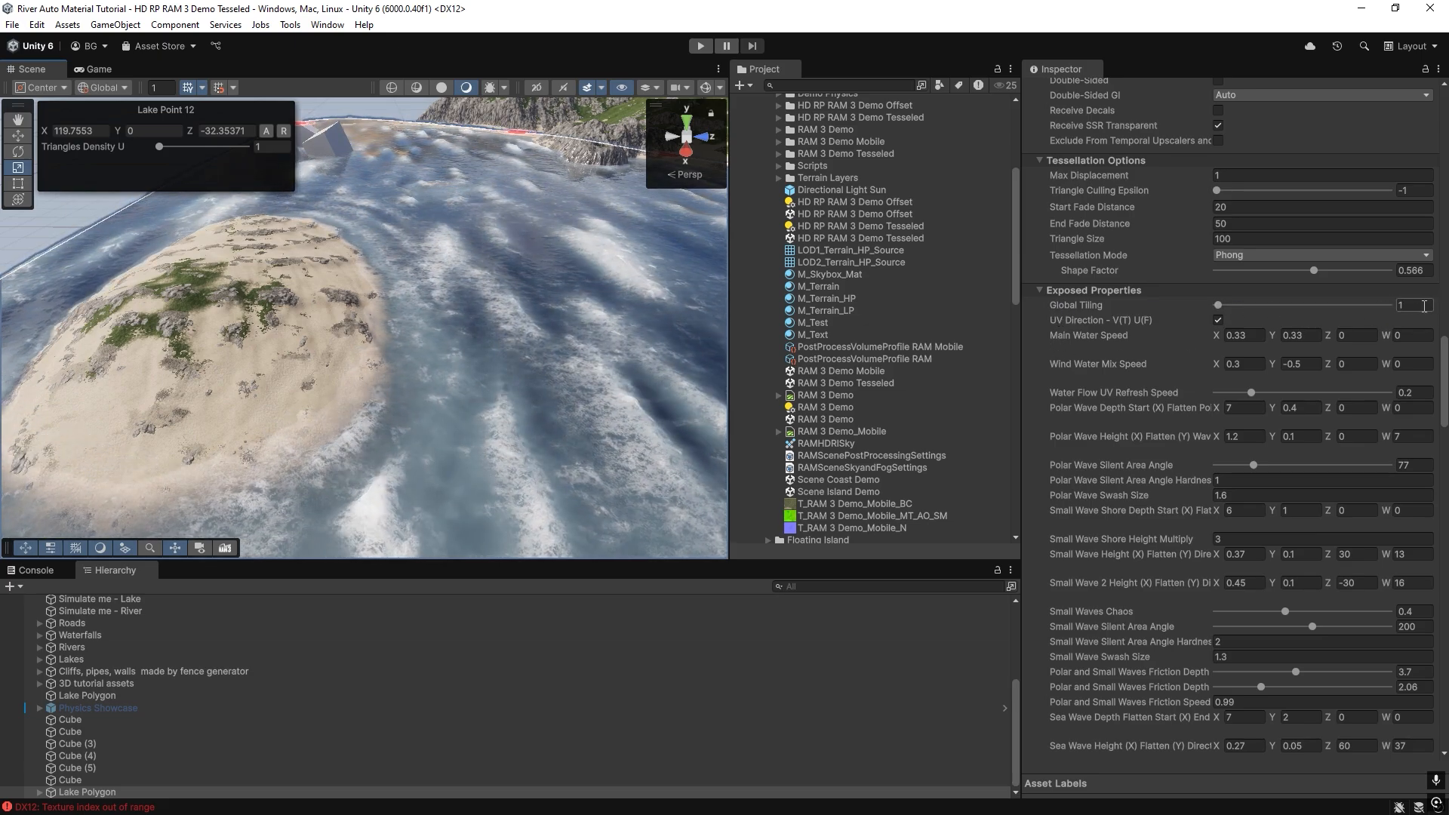
{"action": "key", "text": "w"}
{"action": "mouse_move", "coordinate": [408, 353]}
{"action": "right_mouse_down"}
{"action": "mouse_move", "coordinate": [401, 327]}
{"action": "mouse_move", "coordinate": [419, 351]}
{"action": "right_mouse_up"}
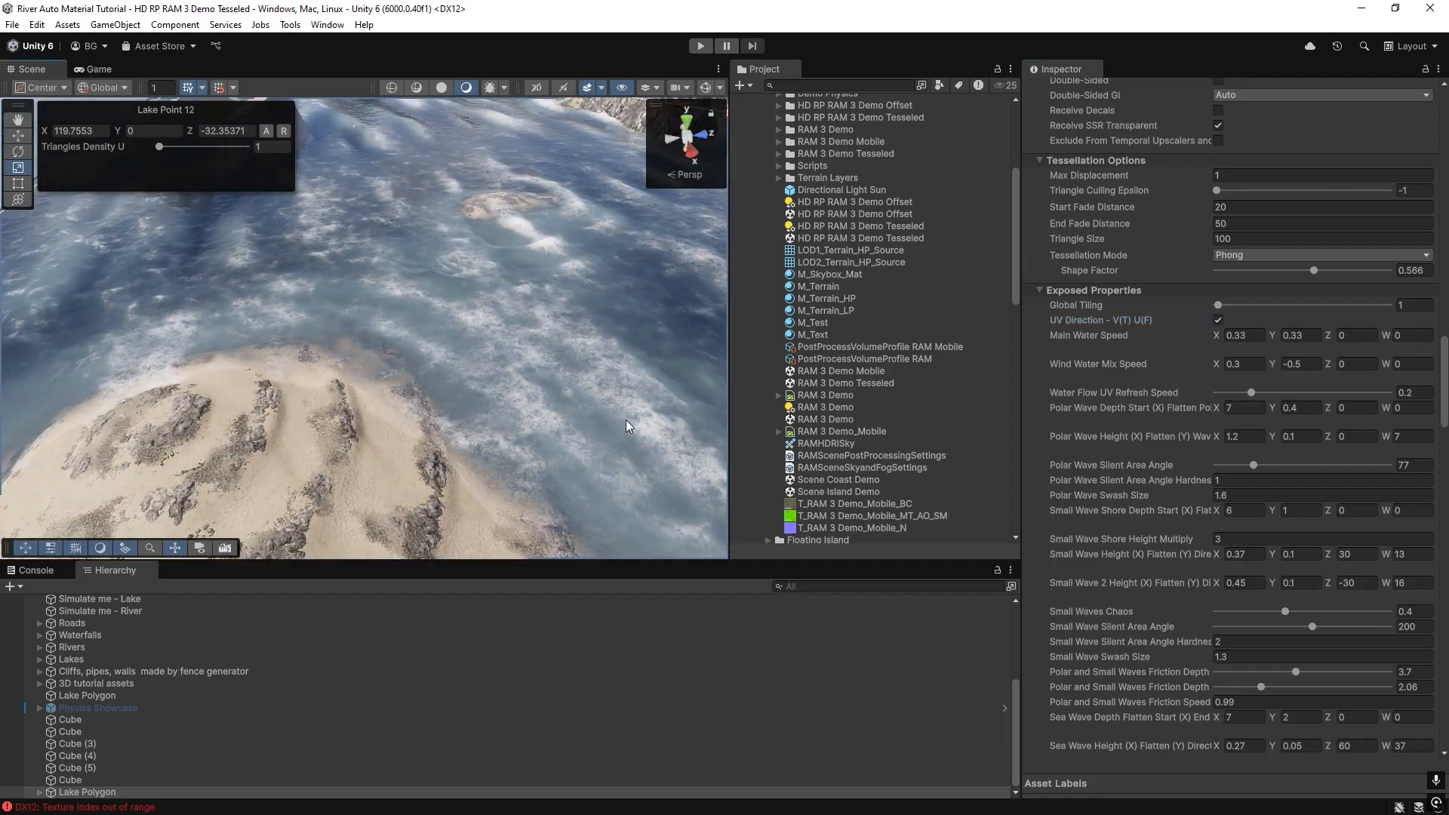
{"action": "right_click_drag", "start_coordinate": [506, 215], "coordinate": [494, 253]}
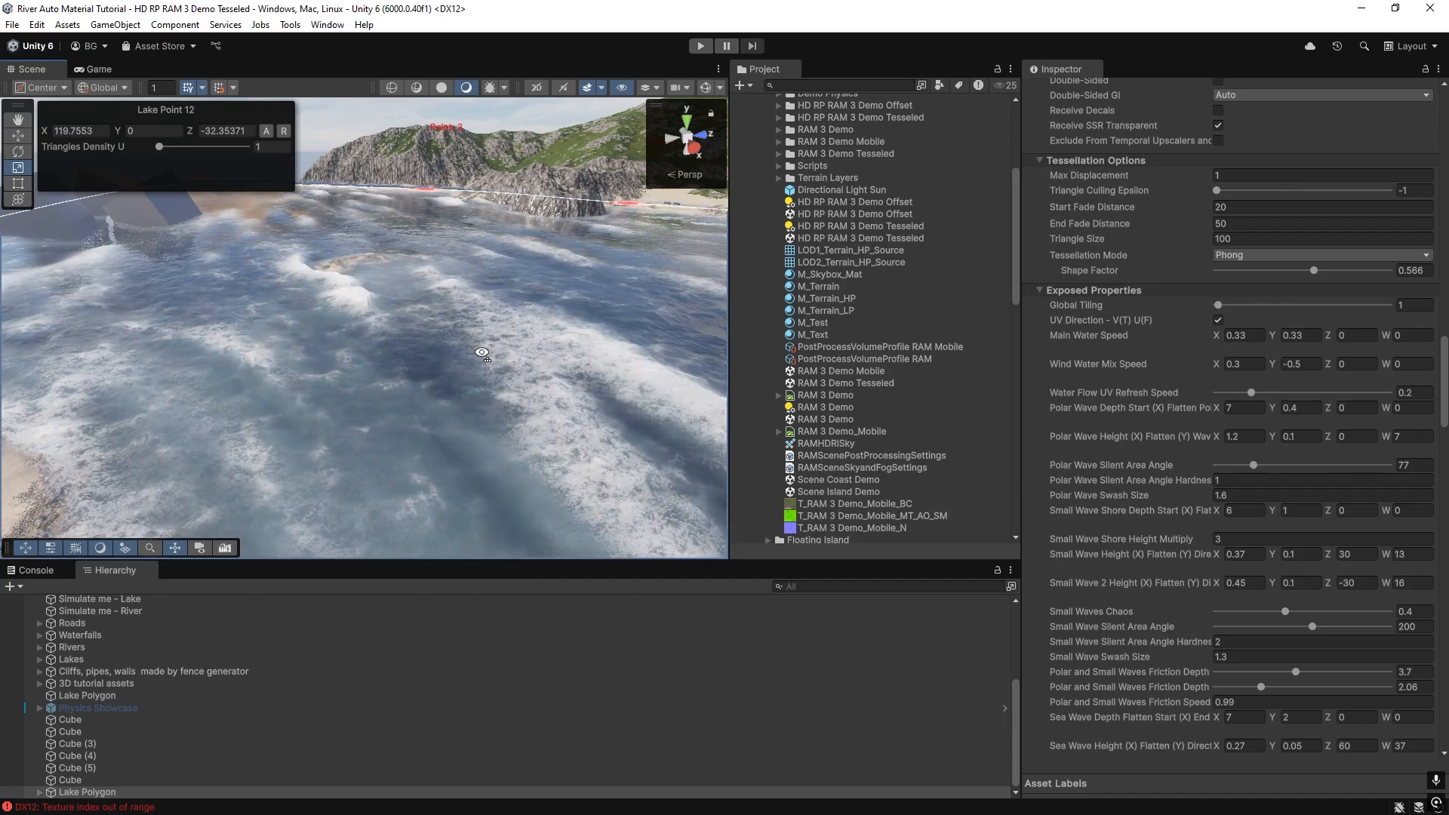
{"action": "right_click_drag", "start_coordinate": [441, 331], "coordinate": [713, 367]}
{"action": "right_click_drag", "start_coordinate": [864, 371], "coordinate": [483, 382]}
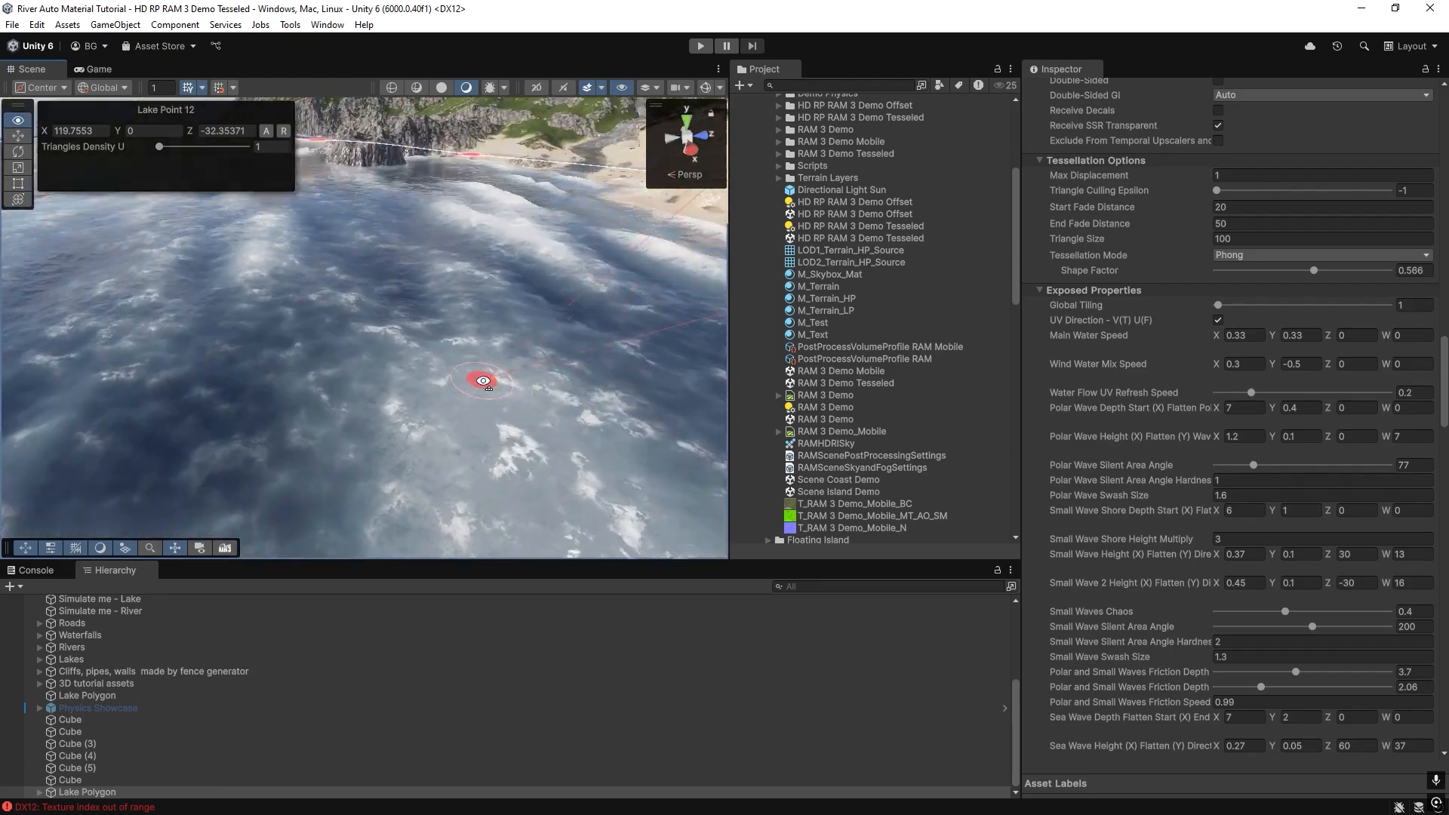
Try setting the Main Water Speed Y value to 3, then return it to 0.33
{"action": "left_click", "coordinate": [1301, 337]}
{"action": "type", "text": "3"}
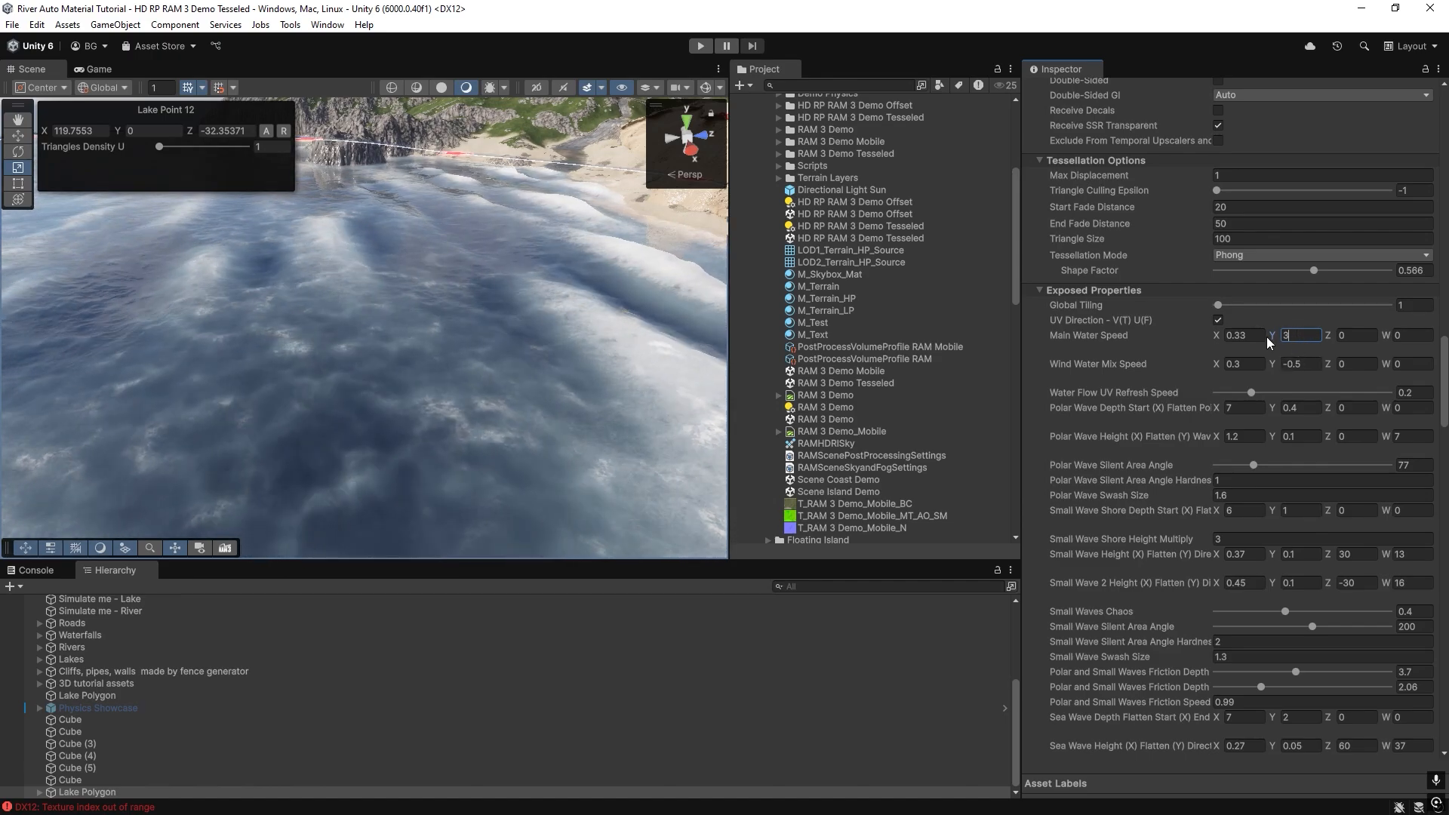
{"action": "left_click", "coordinate": [1256, 333]}
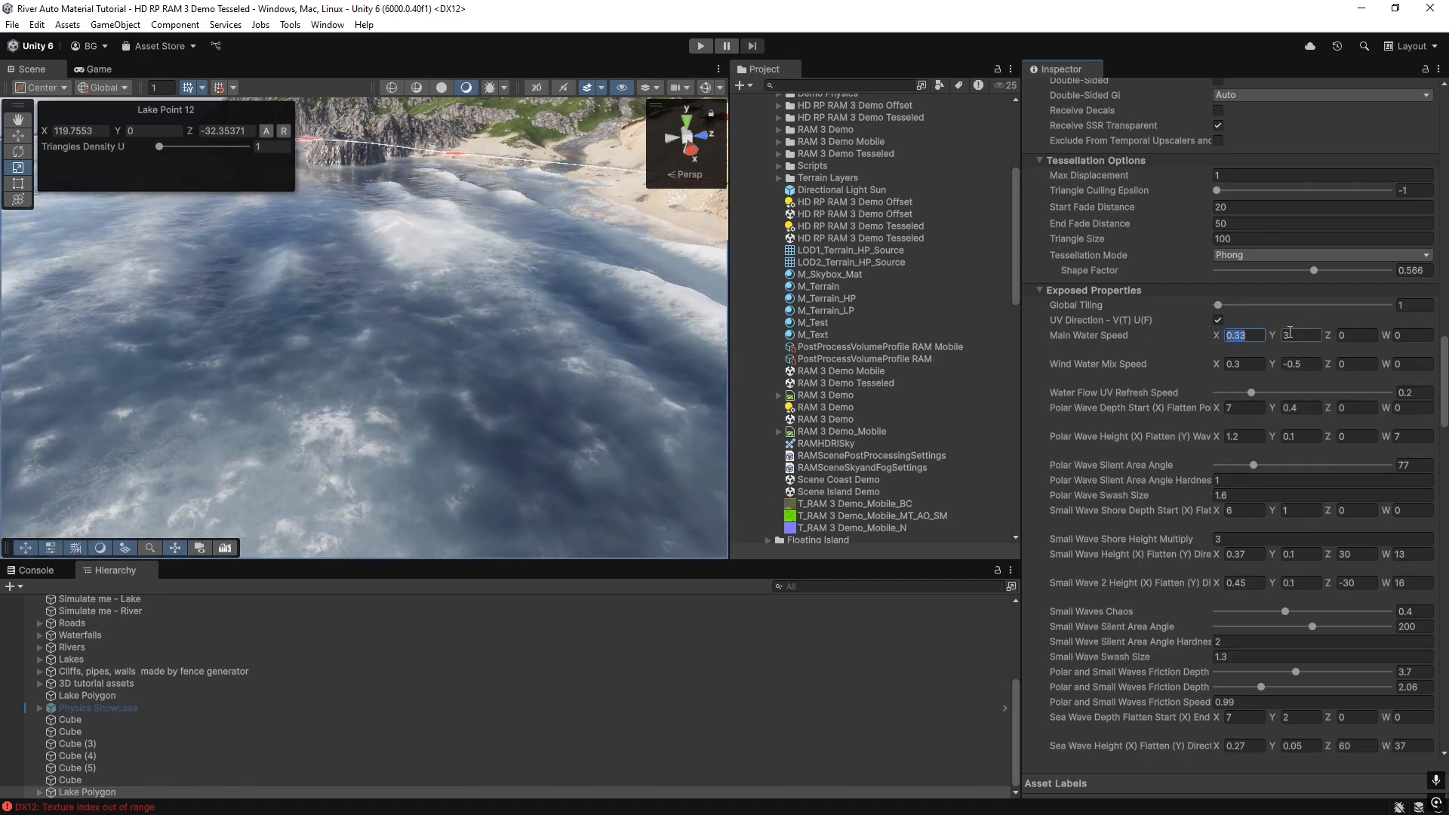
{"action": "left_click", "coordinate": [1291, 333]}
{"action": "type", "text": "0.33"}
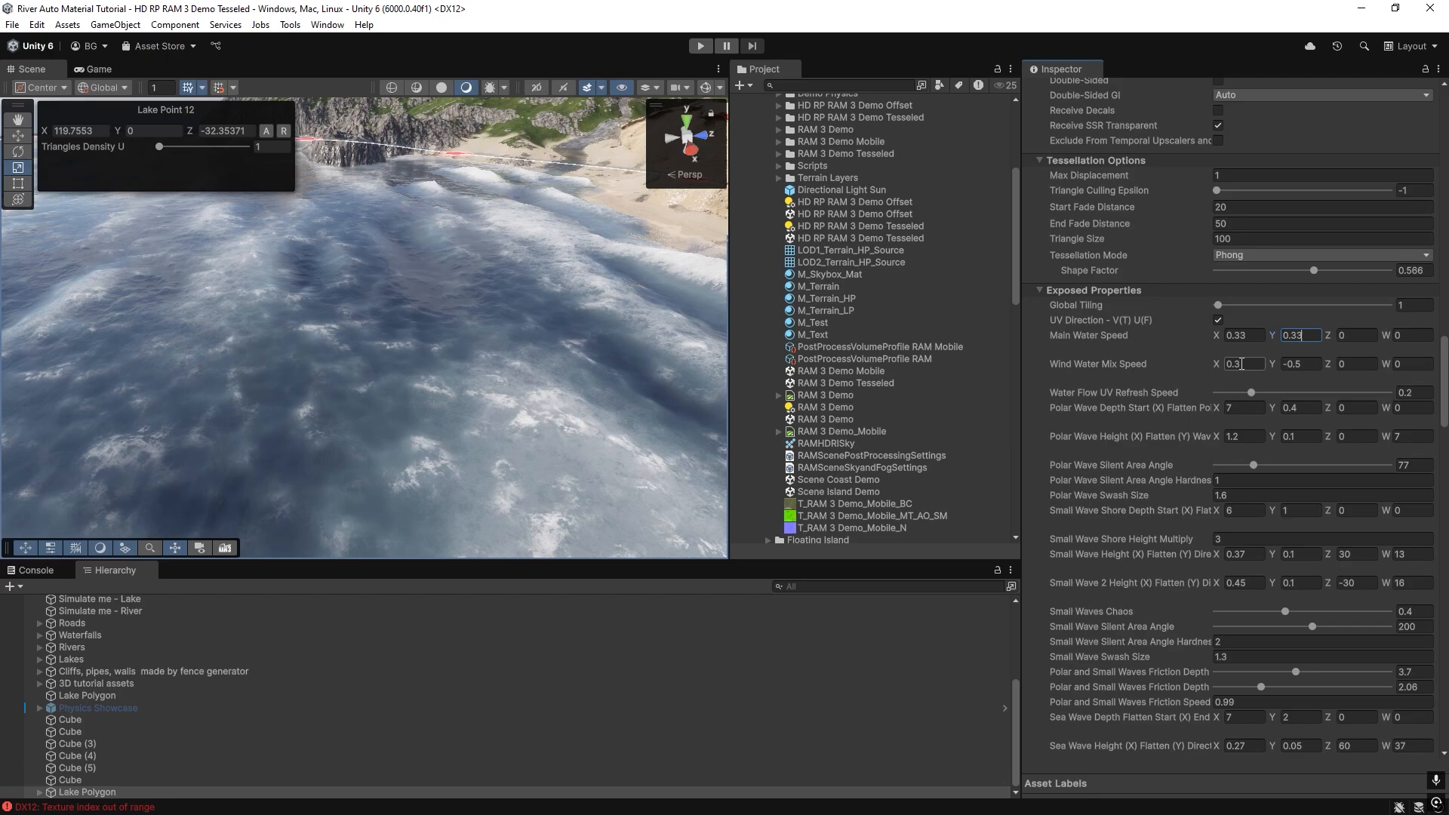
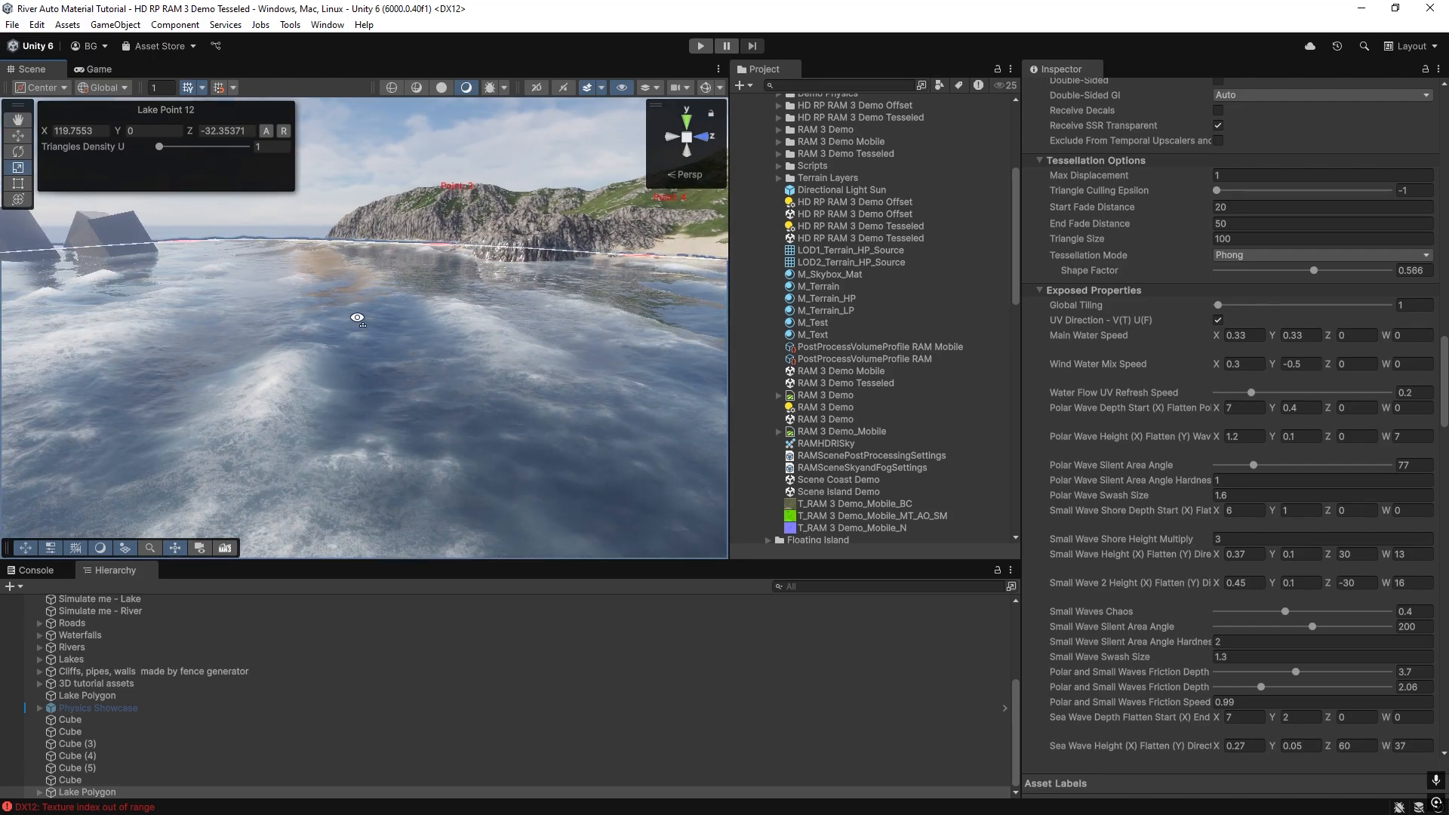
Try setting the Wind Water Mix Speed Y value to 5
{"action": "right_click_drag", "start_coordinate": [357, 318], "coordinate": [273, 394]}
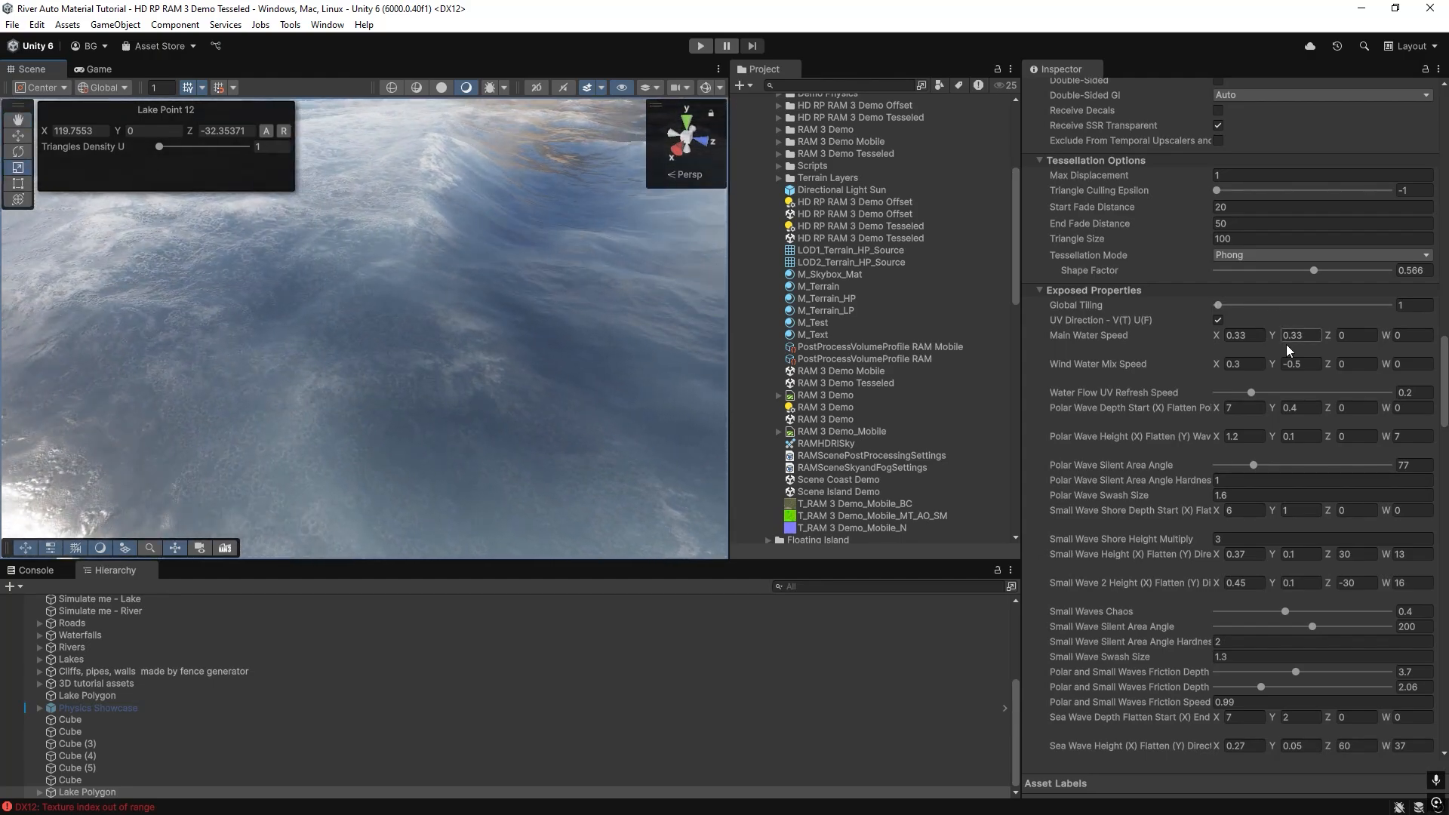
{"action": "left_click", "coordinate": [1300, 363]}
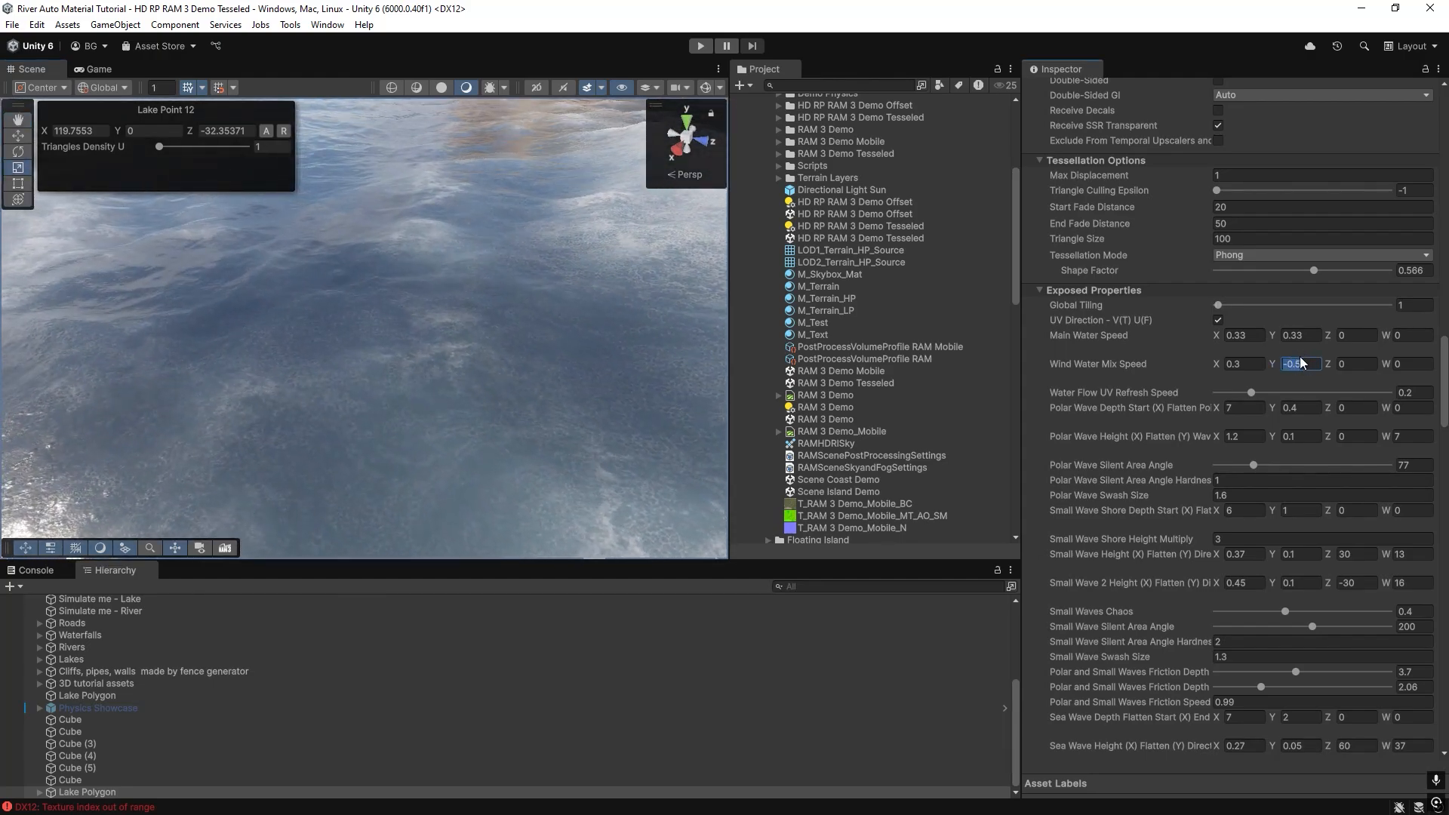
{"action": "type", "text": "5"}
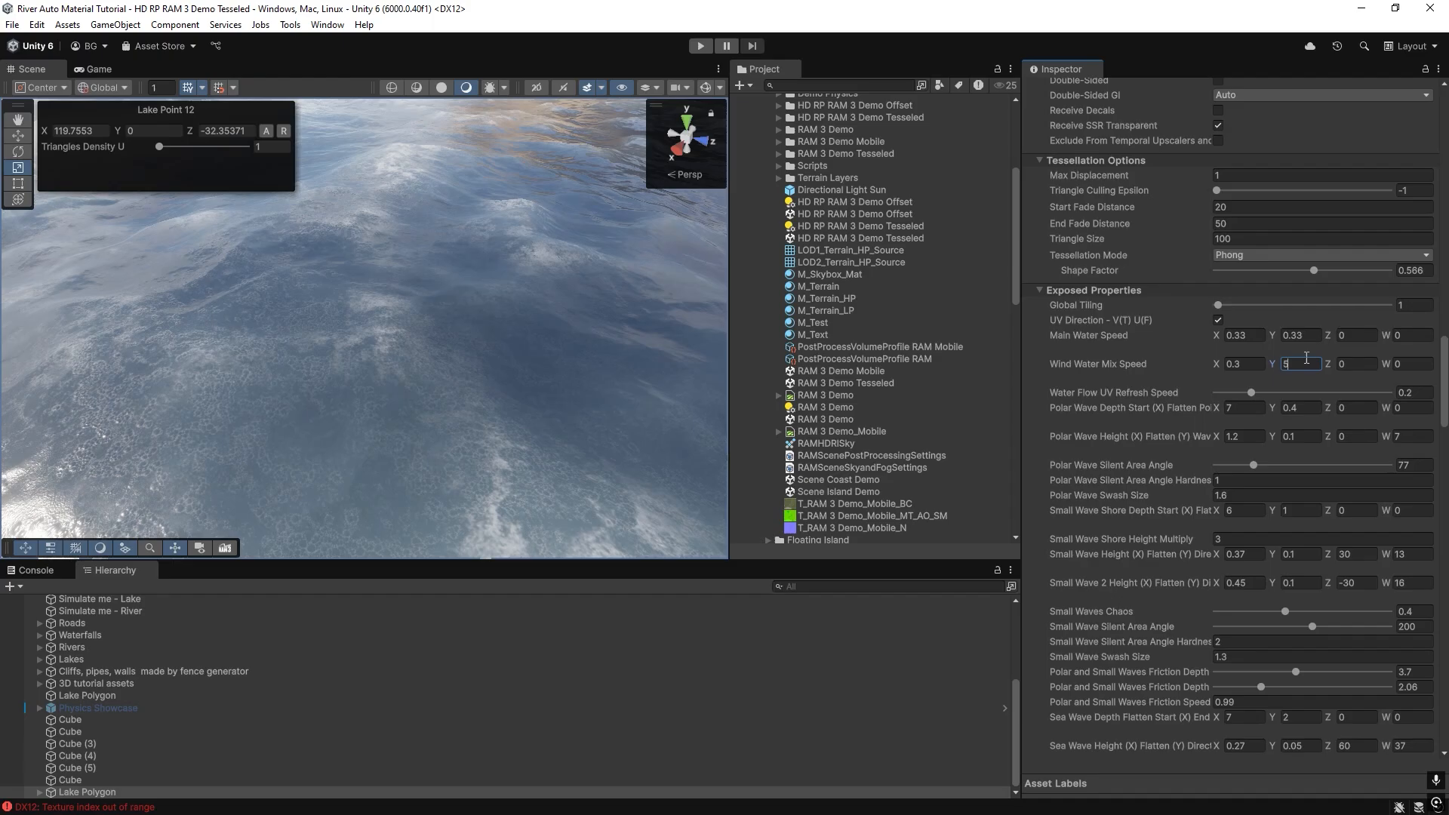
Try raising the Water Flow UV Refresh Speed to 1, then restore it to 0.2
{"action": "right_click_drag", "start_coordinate": [423, 324], "coordinate": [431, 248]}
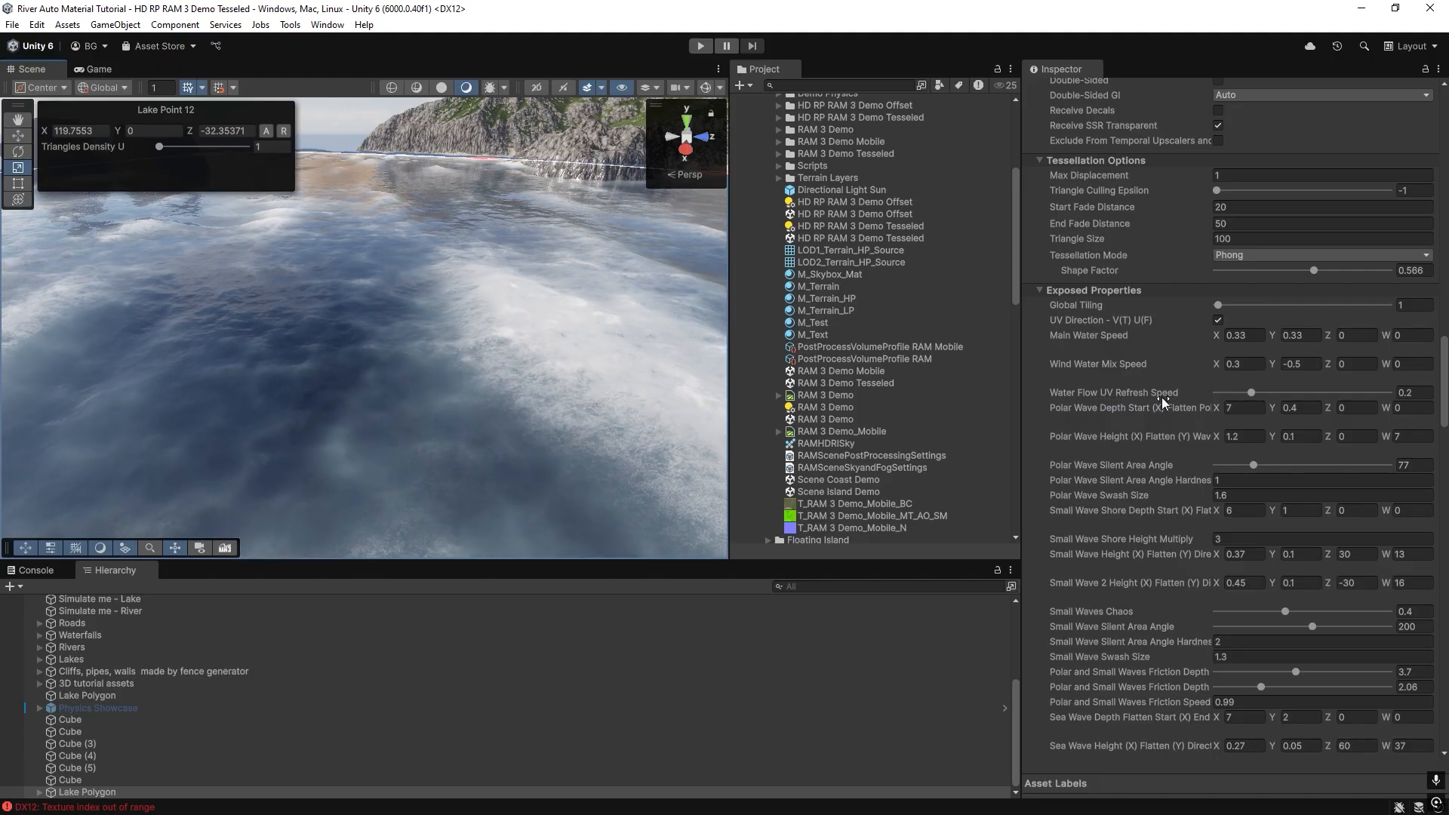
{"action": "mouse_move", "coordinate": [375, 353]}
{"action": "right_mouse_down"}
{"action": "mouse_move", "coordinate": [369, 365]}
{"action": "mouse_move", "coordinate": [350, 340]}
{"action": "right_mouse_up"}
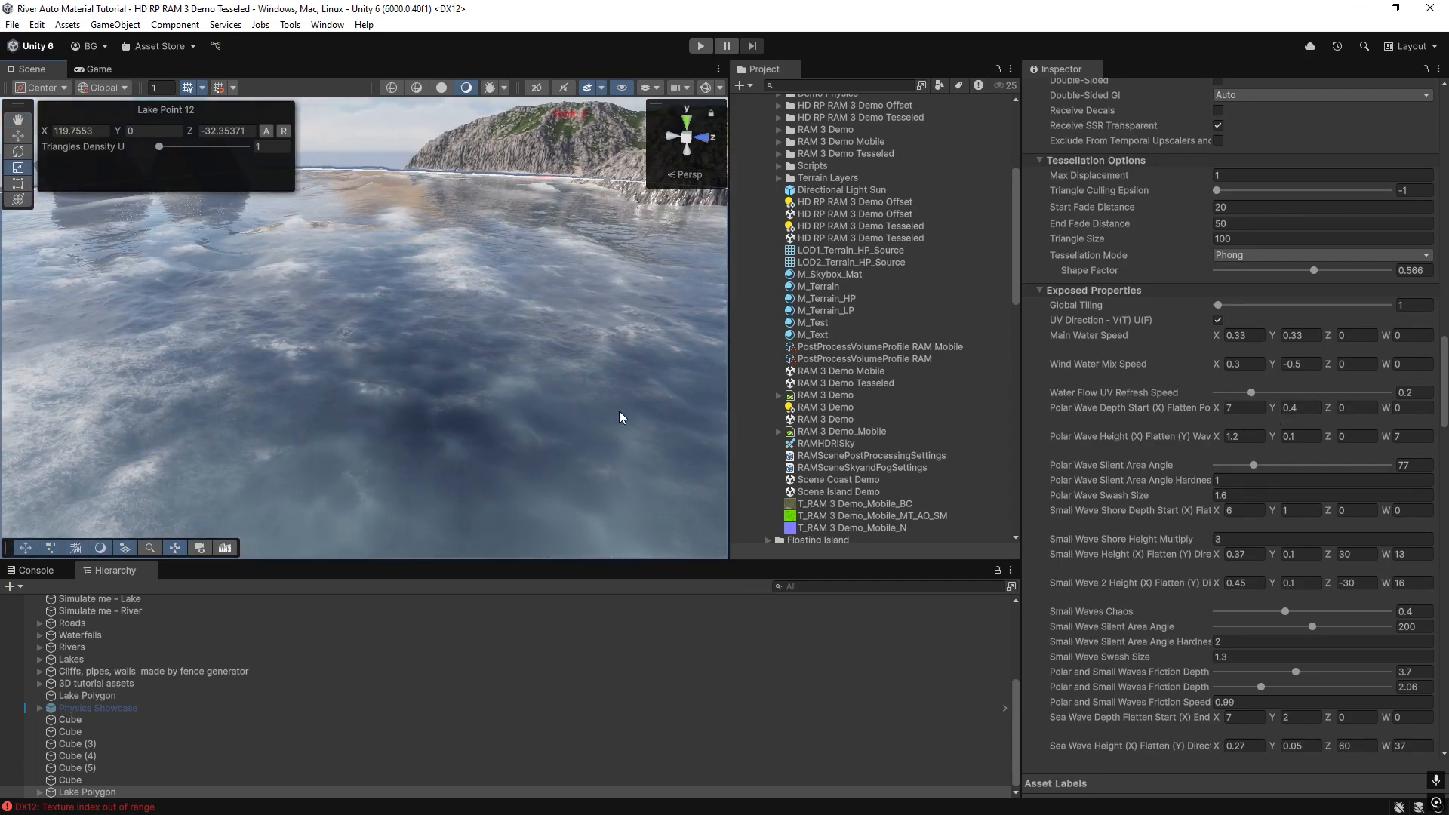
{"action": "right_click_drag", "start_coordinate": [422, 394], "coordinate": [356, 368]}
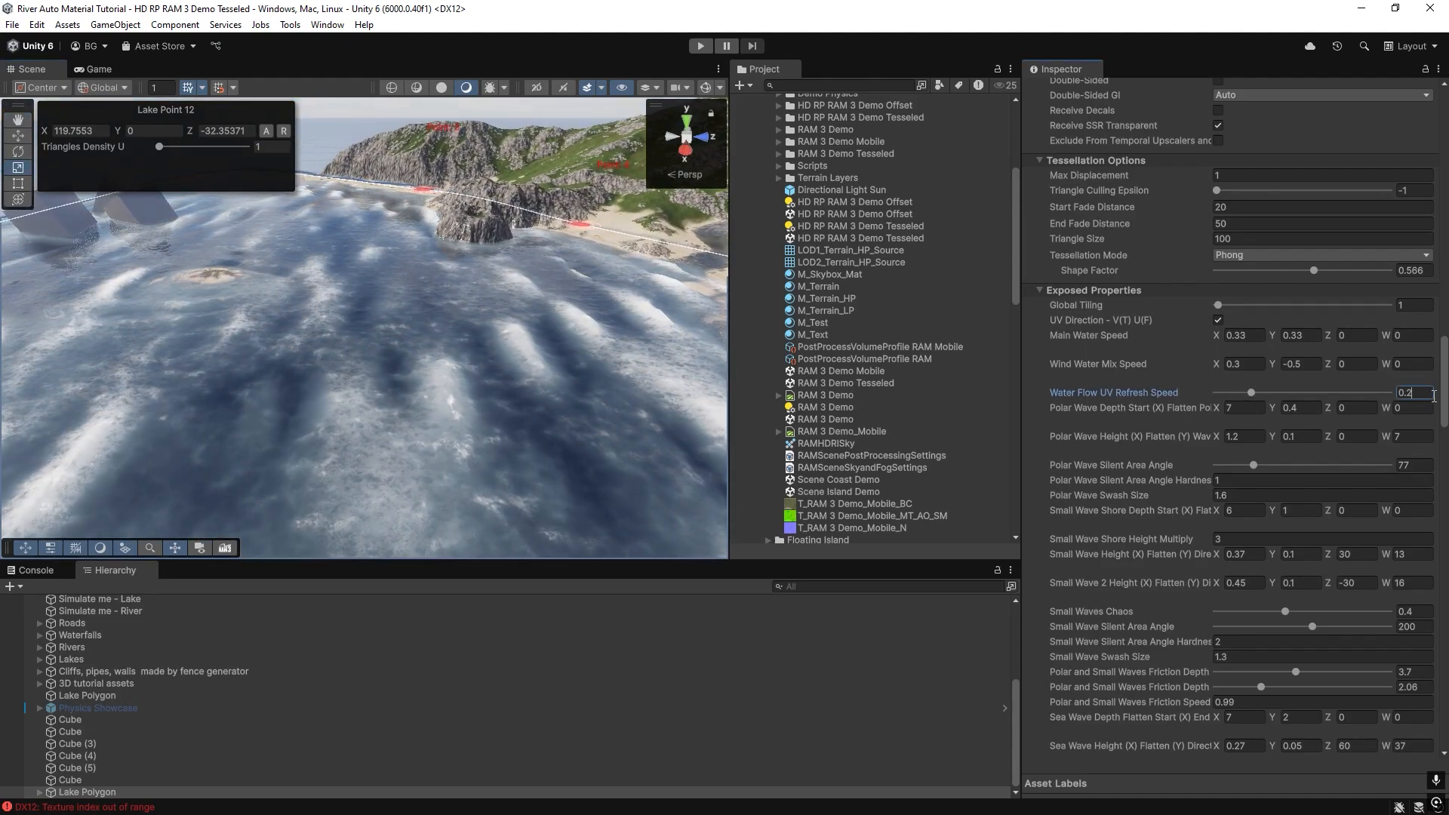
{"action": "left_click_drag", "start_coordinate": [1319, 395], "coordinate": [1398, 409]}
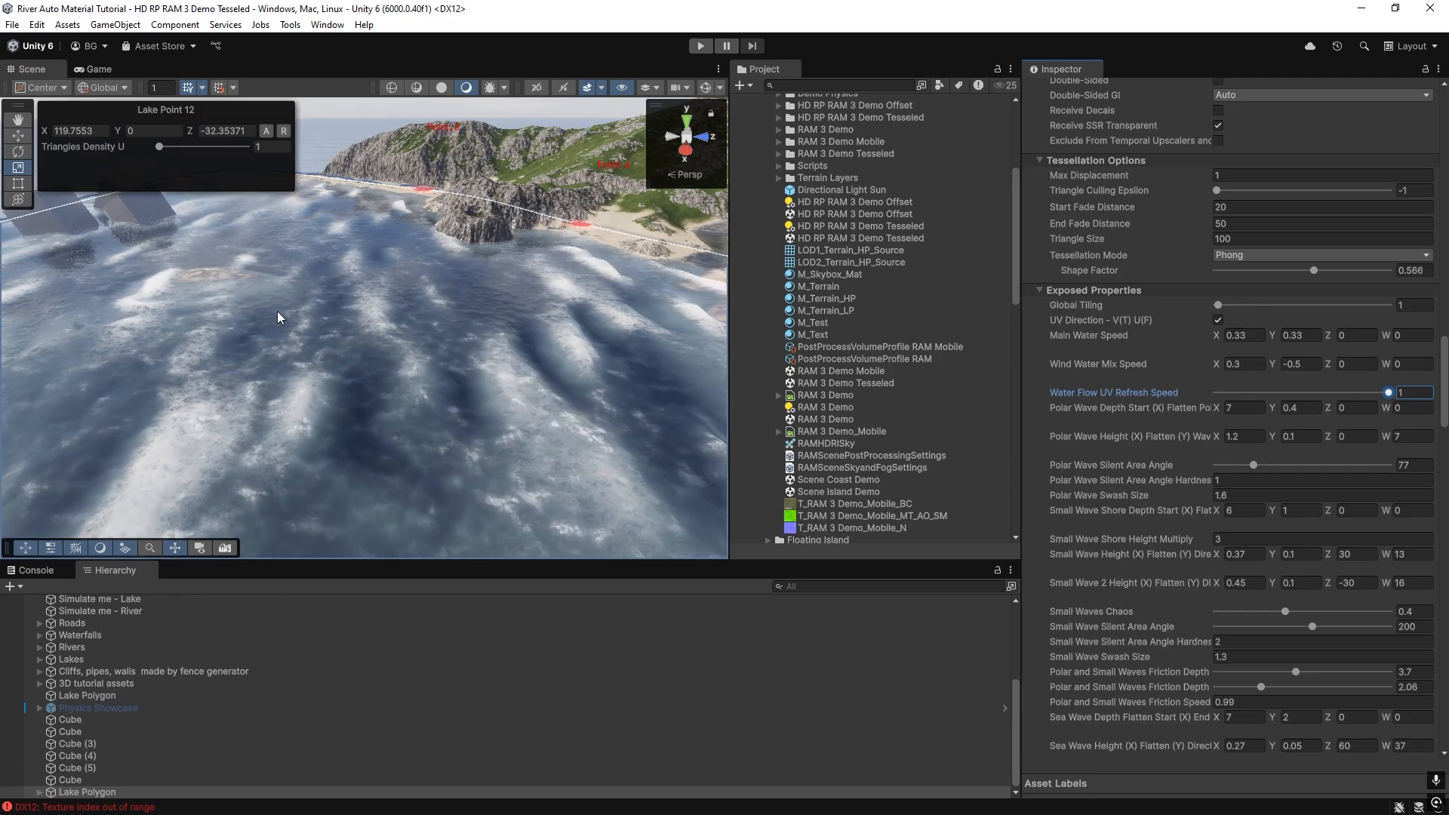
{"action": "right_click_drag", "start_coordinate": [279, 313], "coordinate": [355, 405]}
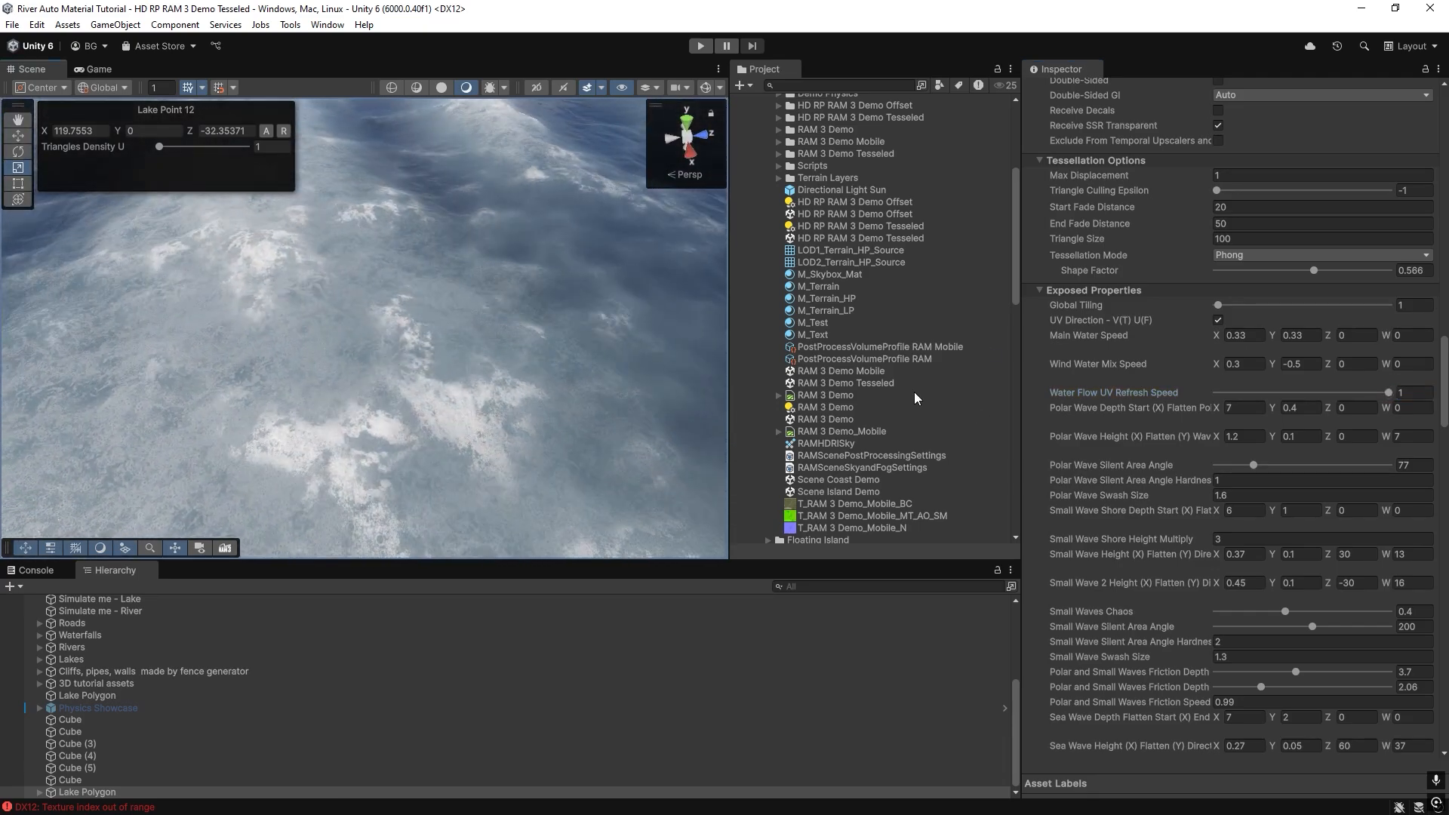
{"action": "left_click", "coordinate": [1414, 392]}
{"action": "type", "text": "0.2"}
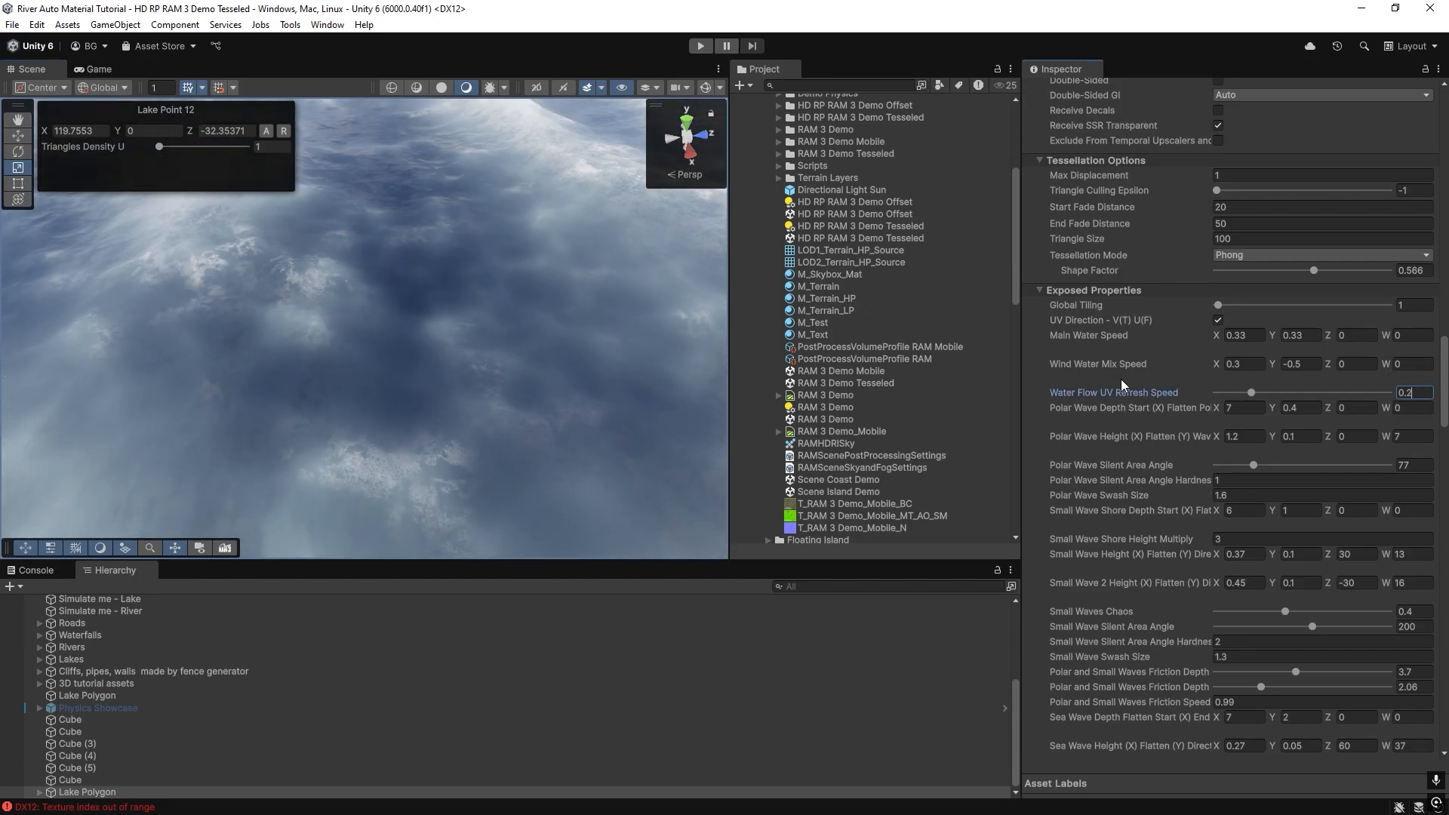
{"action": "key", "text": "Return"}
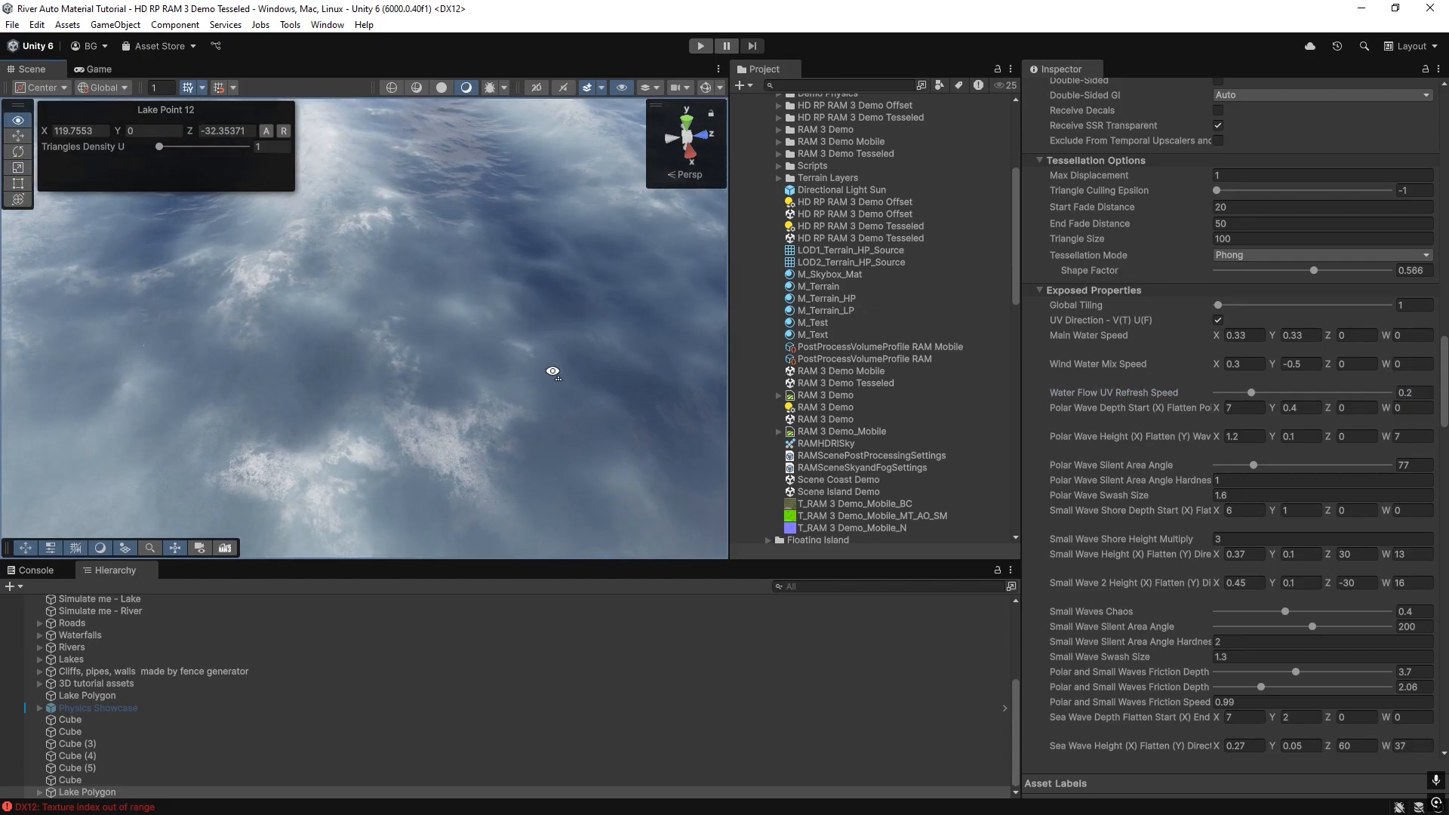
Open the Flow Map section of the Lake Polygon's Mesh Painting tools
{"action": "right_click_drag", "start_coordinate": [513, 362], "coordinate": [405, 394]}
{"action": "scroll", "coordinate": [1216, 385], "scroll_direction": "up", "scroll_amount": 3}
{"action": "scroll", "coordinate": [1215, 389], "scroll_direction": "up", "scroll_amount": 15}
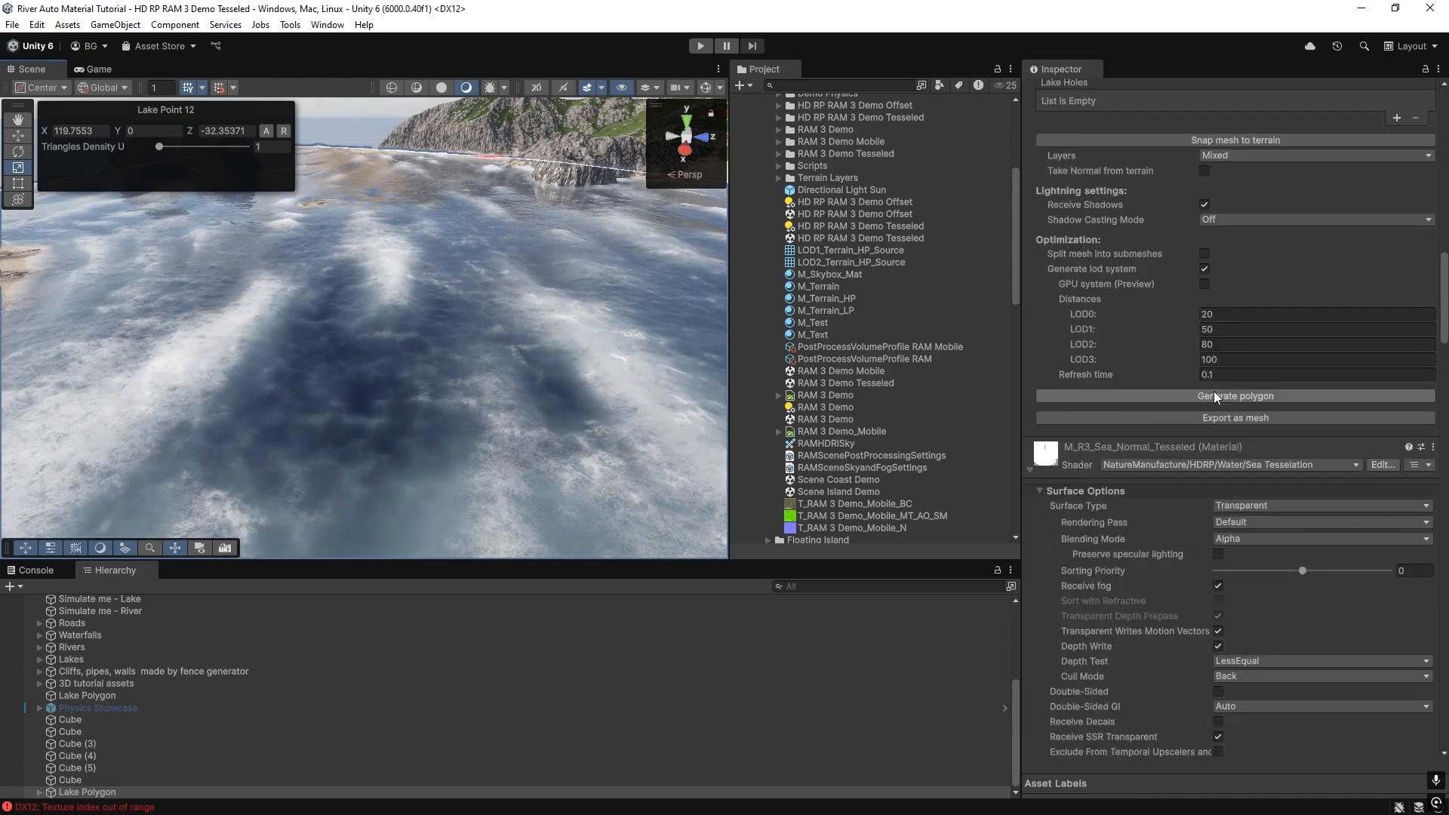
{"action": "scroll", "coordinate": [1220, 404], "scroll_direction": "up", "scroll_amount": 15}
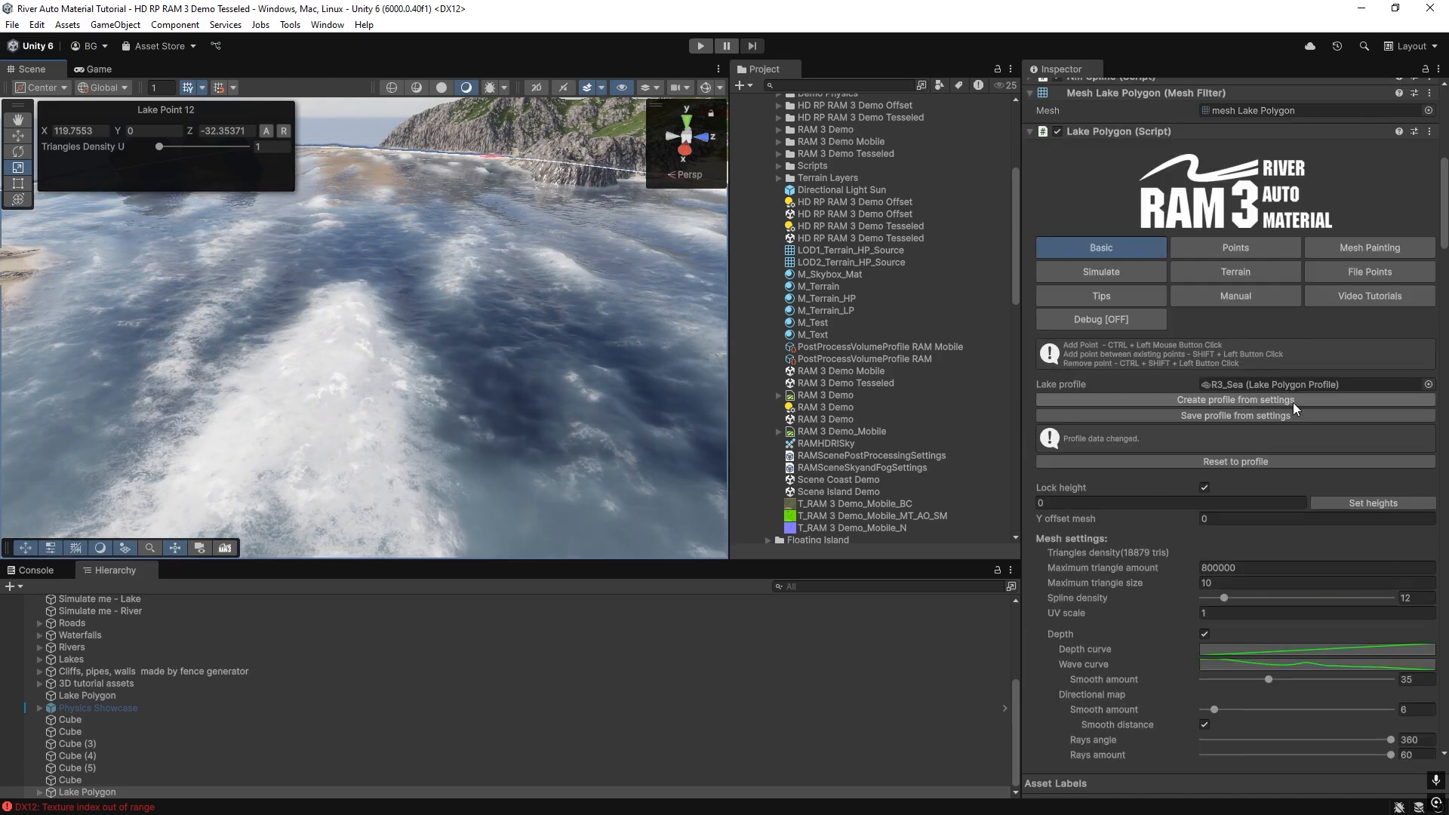
{"action": "left_click", "coordinate": [1349, 374]}
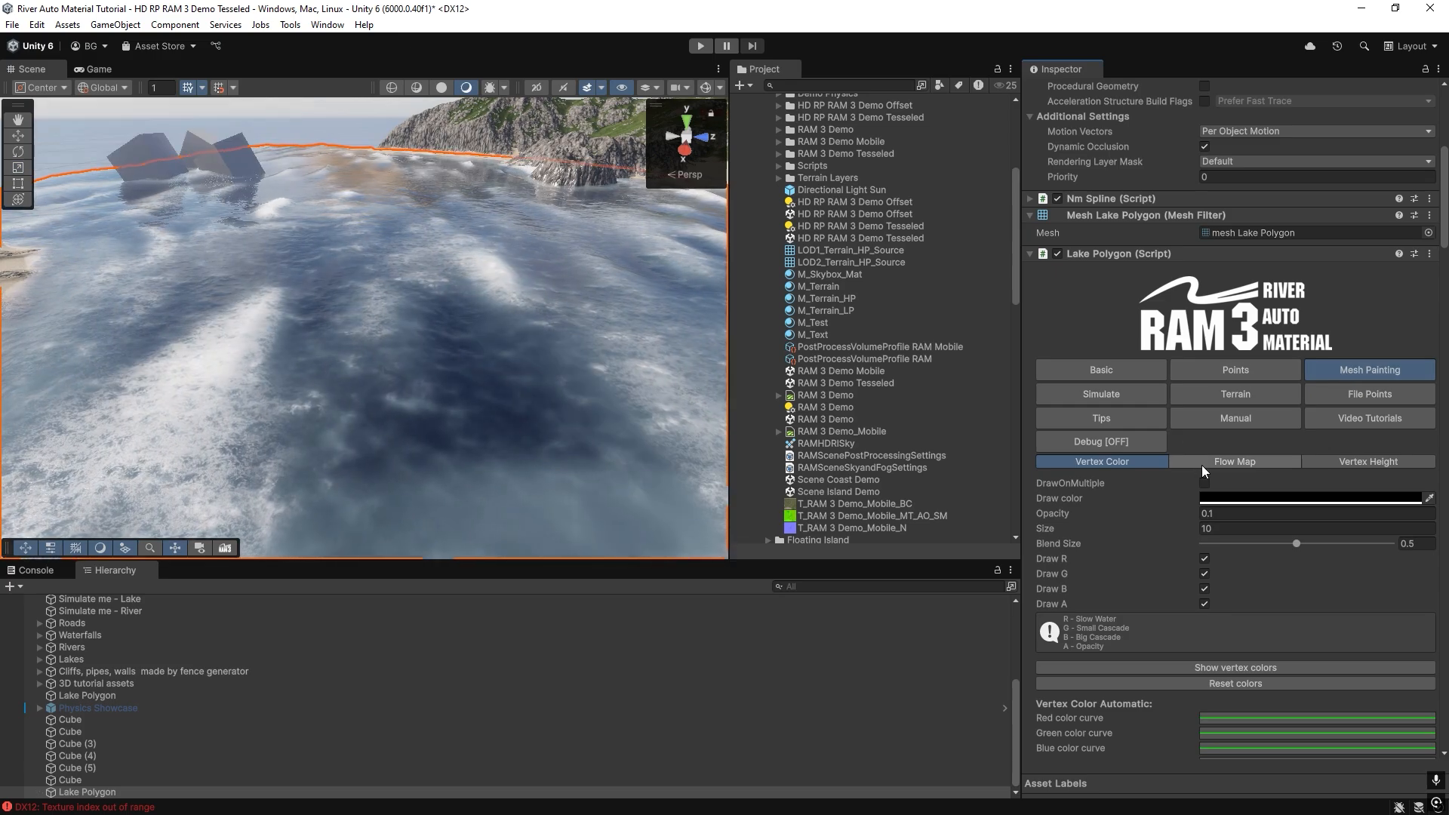
{"action": "left_click", "coordinate": [1247, 459]}
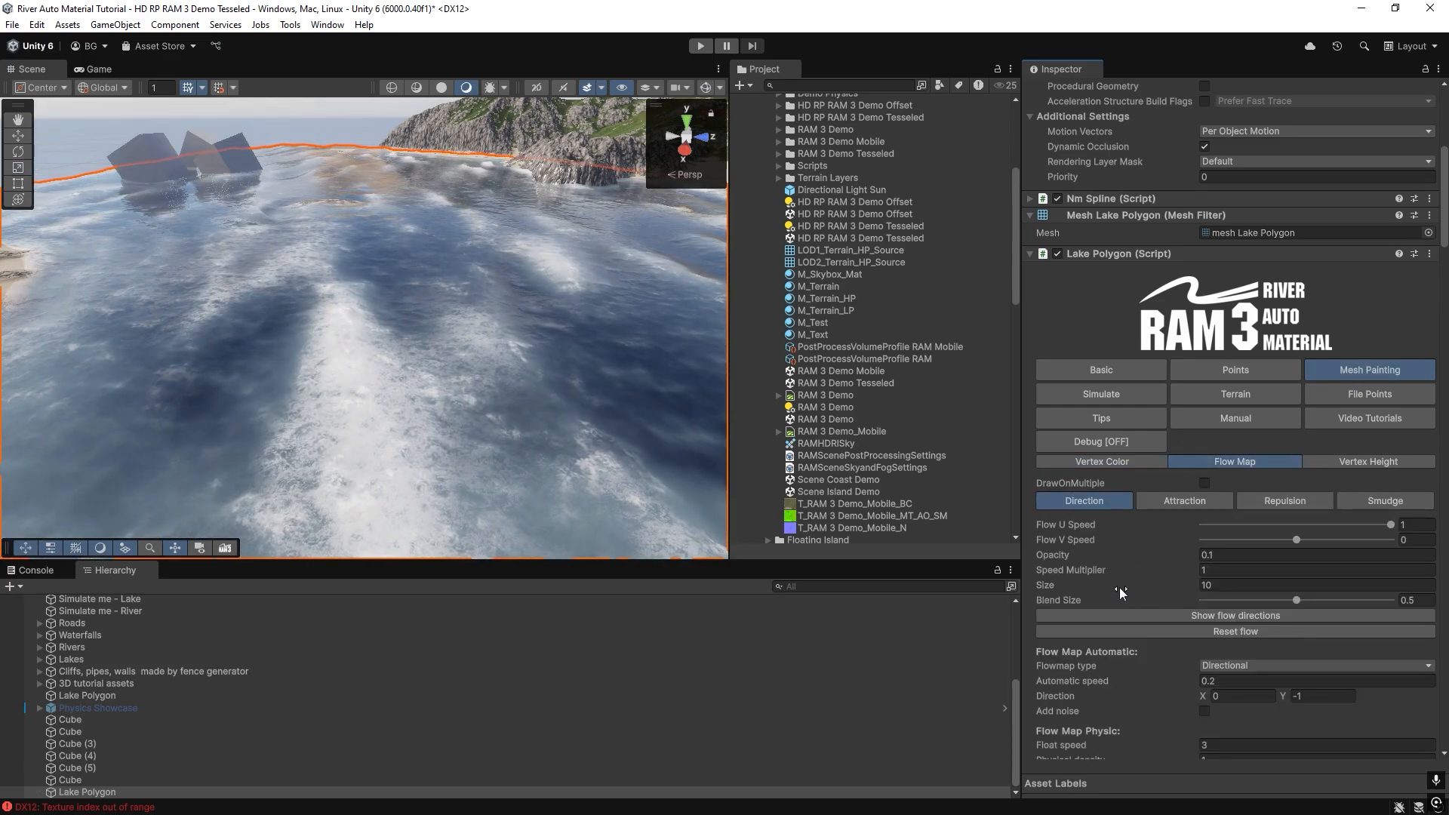
{"action": "scroll", "coordinate": [1220, 649], "scroll_direction": "down", "scroll_amount": 2}
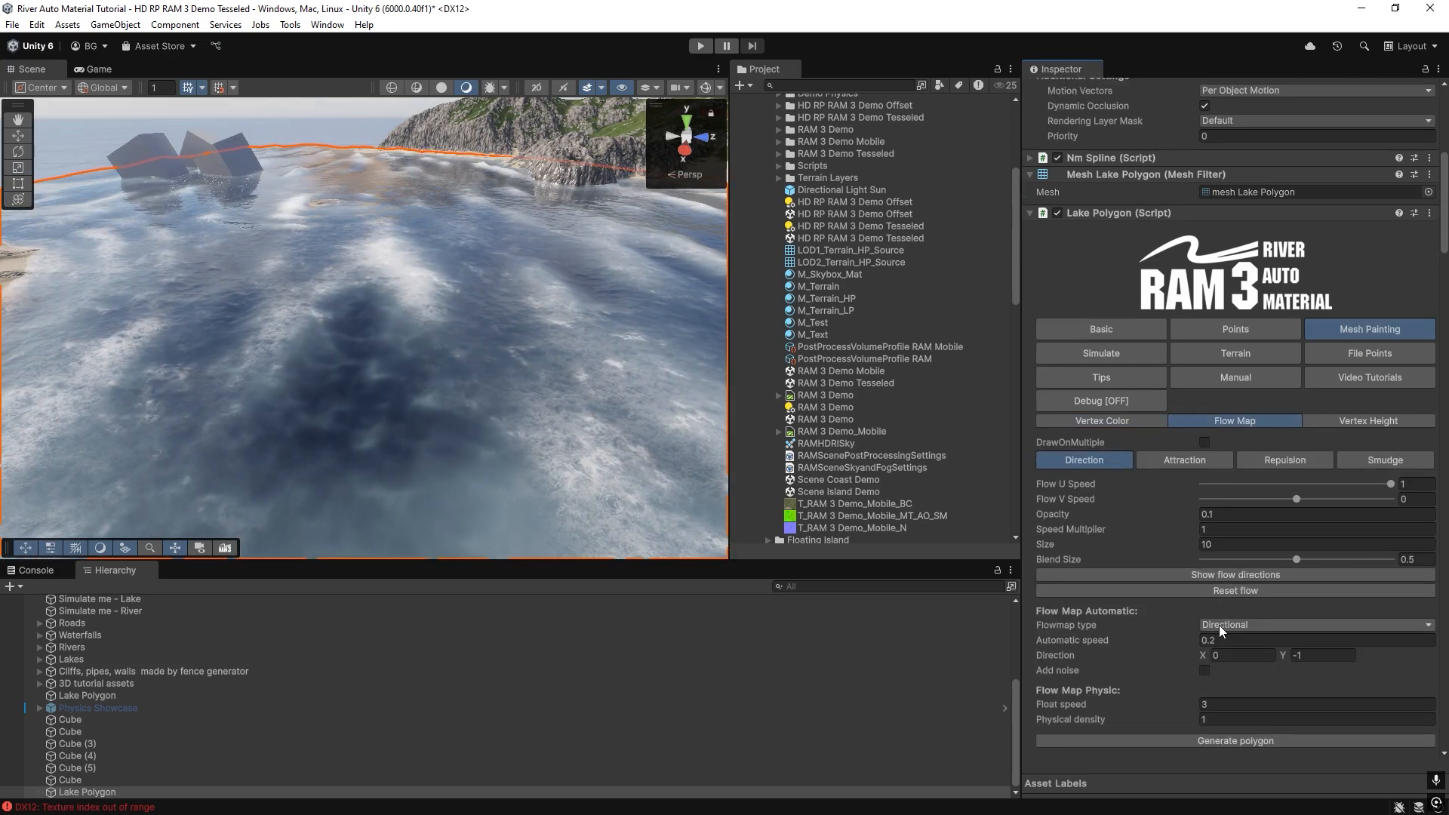
Paint flow directions across the sea near the island with the Direction brush
{"action": "right_click_drag", "start_coordinate": [262, 287], "coordinate": [430, 227]}
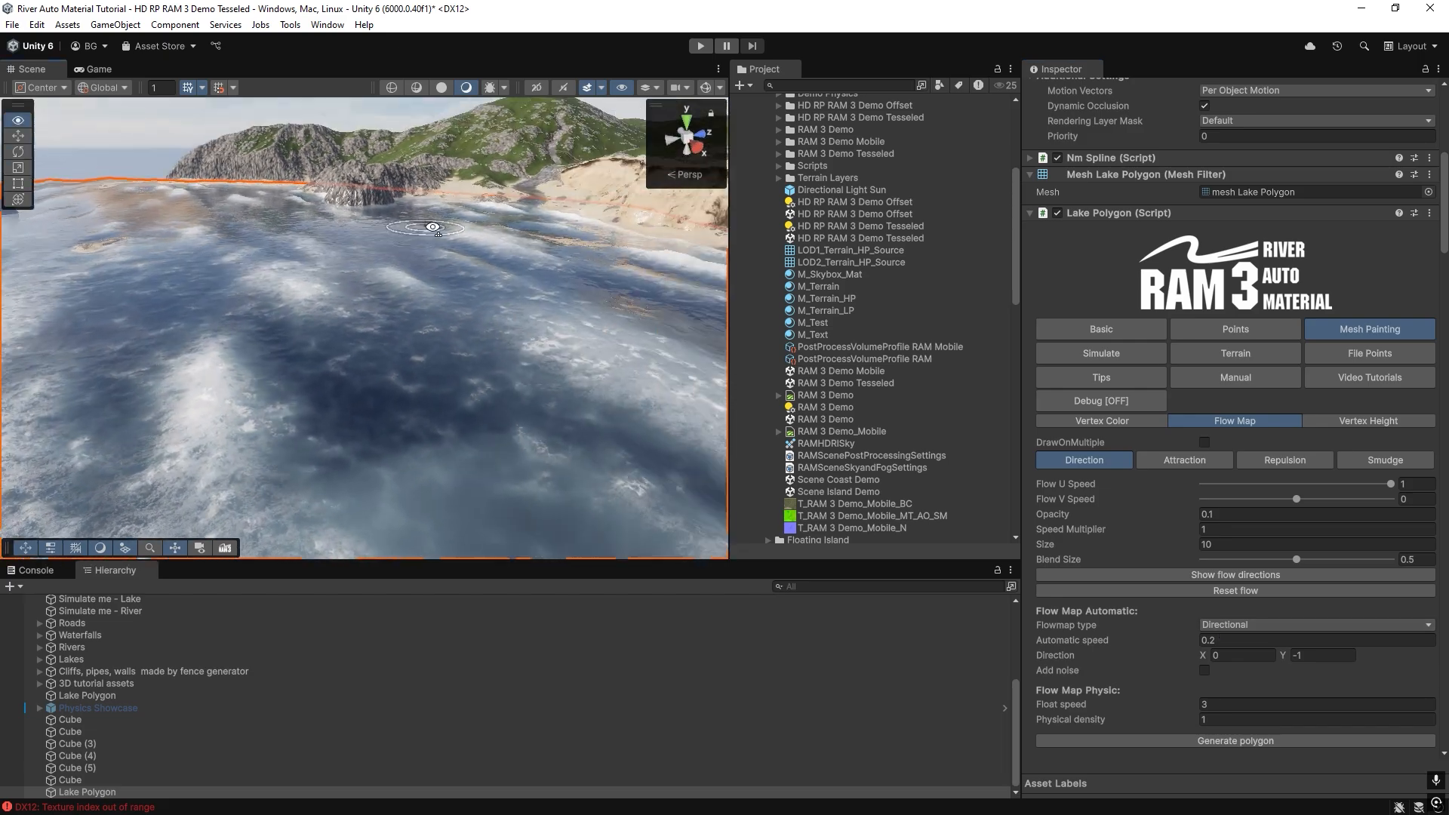
{"action": "right_click_drag", "start_coordinate": [503, 293], "coordinate": [320, 533]}
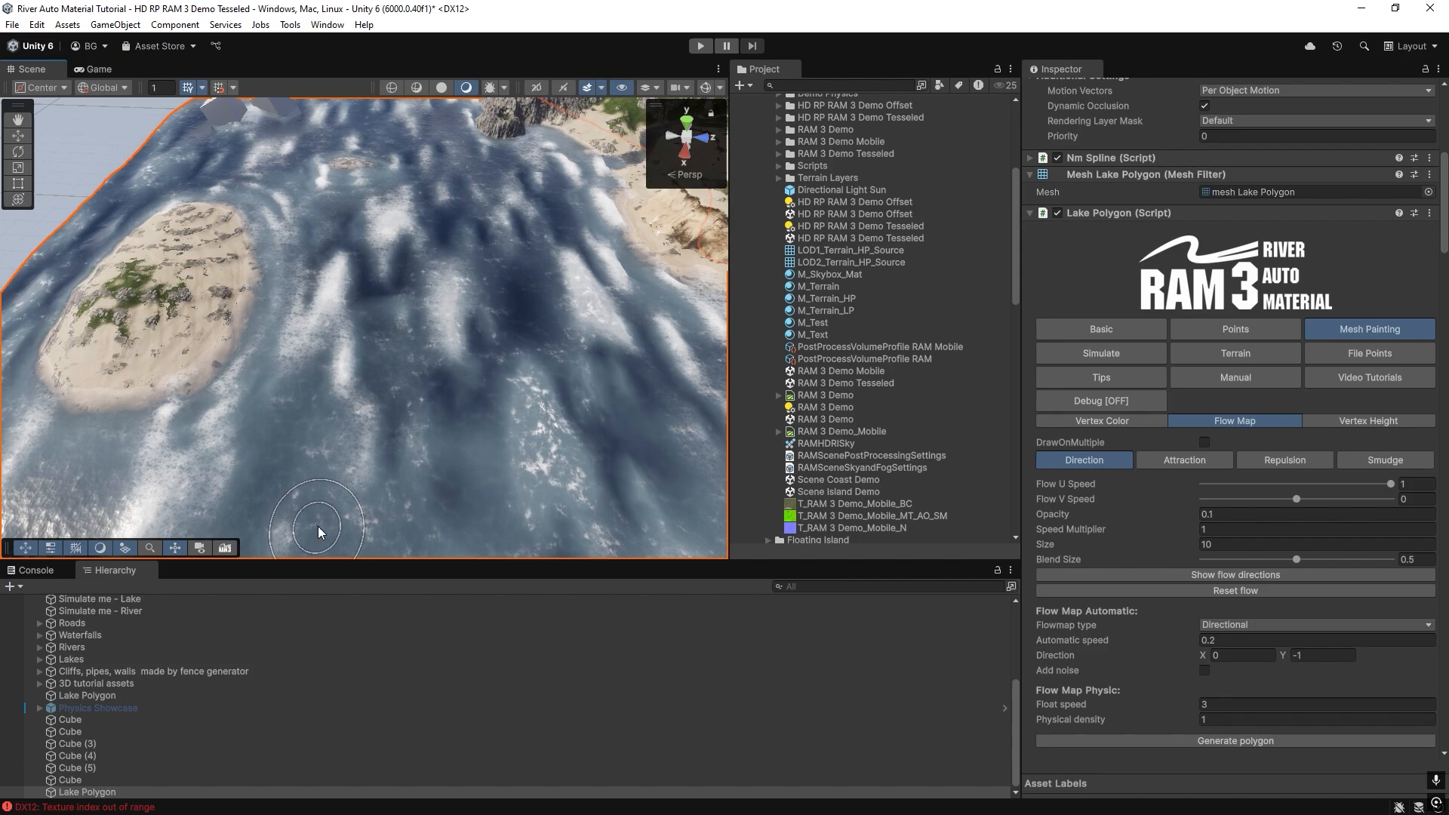
{"action": "mouse_move", "coordinate": [363, 476]}
{"action": "right_mouse_down"}
{"action": "mouse_move", "coordinate": [377, 402]}
{"action": "mouse_move", "coordinate": [347, 339]}
{"action": "mouse_move", "coordinate": [386, 316]}
{"action": "mouse_move", "coordinate": [403, 363]}
{"action": "mouse_move", "coordinate": [757, 338]}
{"action": "mouse_move", "coordinate": [506, 360]}
{"action": "right_mouse_up"}
{"action": "mouse_move", "coordinate": [508, 360]}
{"action": "left_mouse_down"}
{"action": "mouse_move", "coordinate": [612, 362]}
{"action": "mouse_move", "coordinate": [367, 337]}
{"action": "mouse_move", "coordinate": [469, 327]}
{"action": "mouse_move", "coordinate": [223, 323]}
{"action": "mouse_move", "coordinate": [400, 394]}
{"action": "mouse_move", "coordinate": [549, 369]}
{"action": "mouse_move", "coordinate": [603, 419]}
{"action": "left_mouse_up"}
{"action": "mouse_move", "coordinate": [388, 382]}
{"action": "right_mouse_down"}
{"action": "mouse_move", "coordinate": [487, 415]}
{"action": "mouse_move", "coordinate": [569, 362]}
{"action": "mouse_move", "coordinate": [337, 367]}
{"action": "mouse_move", "coordinate": [355, 340]}
{"action": "right_mouse_up"}
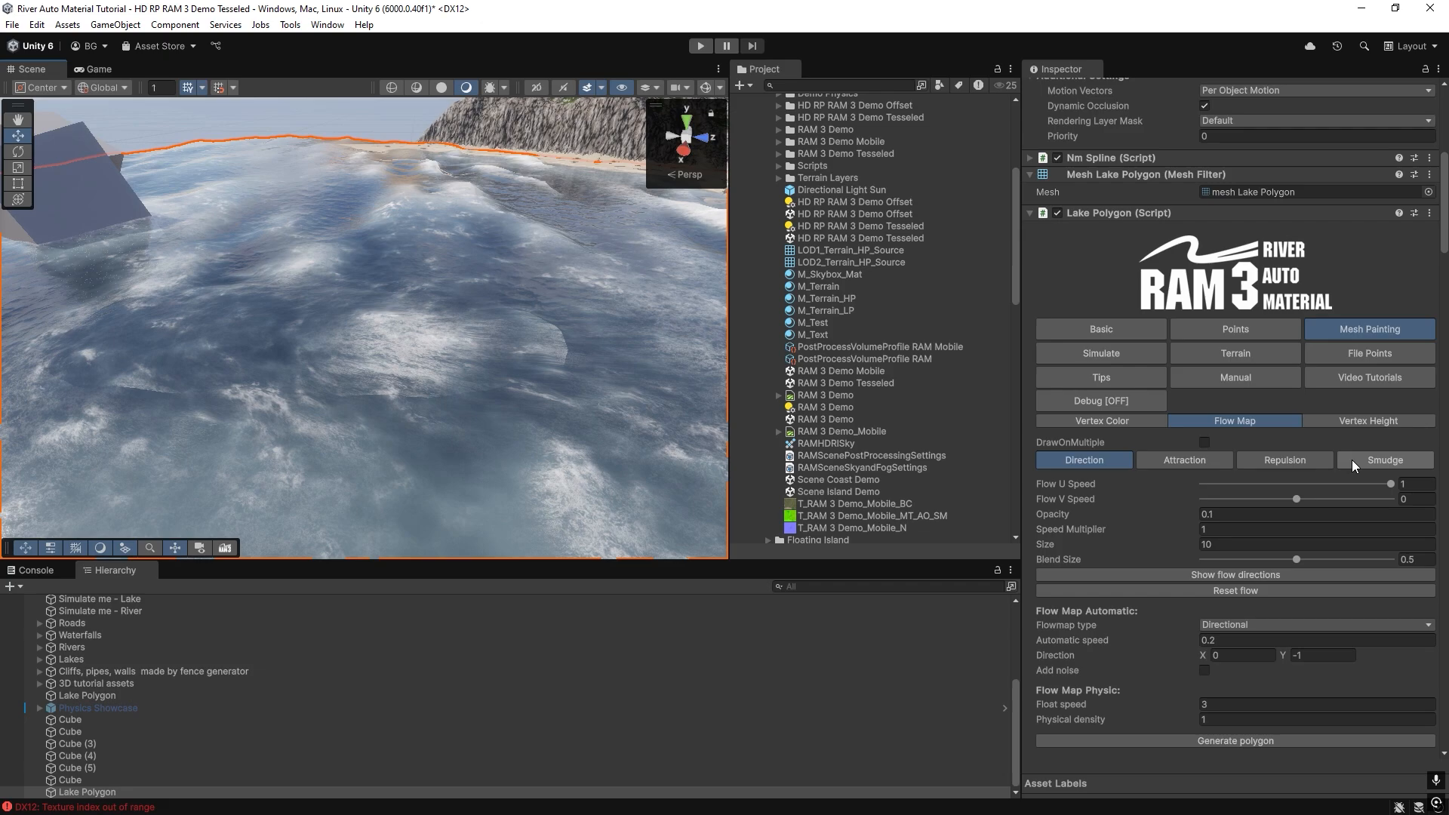
Switch to the Smudge flow brush and set Speed Multiplier to 0.45 and Blend Size to 0.807
{"action": "left_click", "coordinate": [1355, 462]}
{"action": "mouse_move", "coordinate": [548, 307]}
{"action": "right_mouse_down"}
{"action": "mouse_move", "coordinate": [543, 326]}
{"action": "mouse_move", "coordinate": [398, 291]}
{"action": "right_mouse_up"}
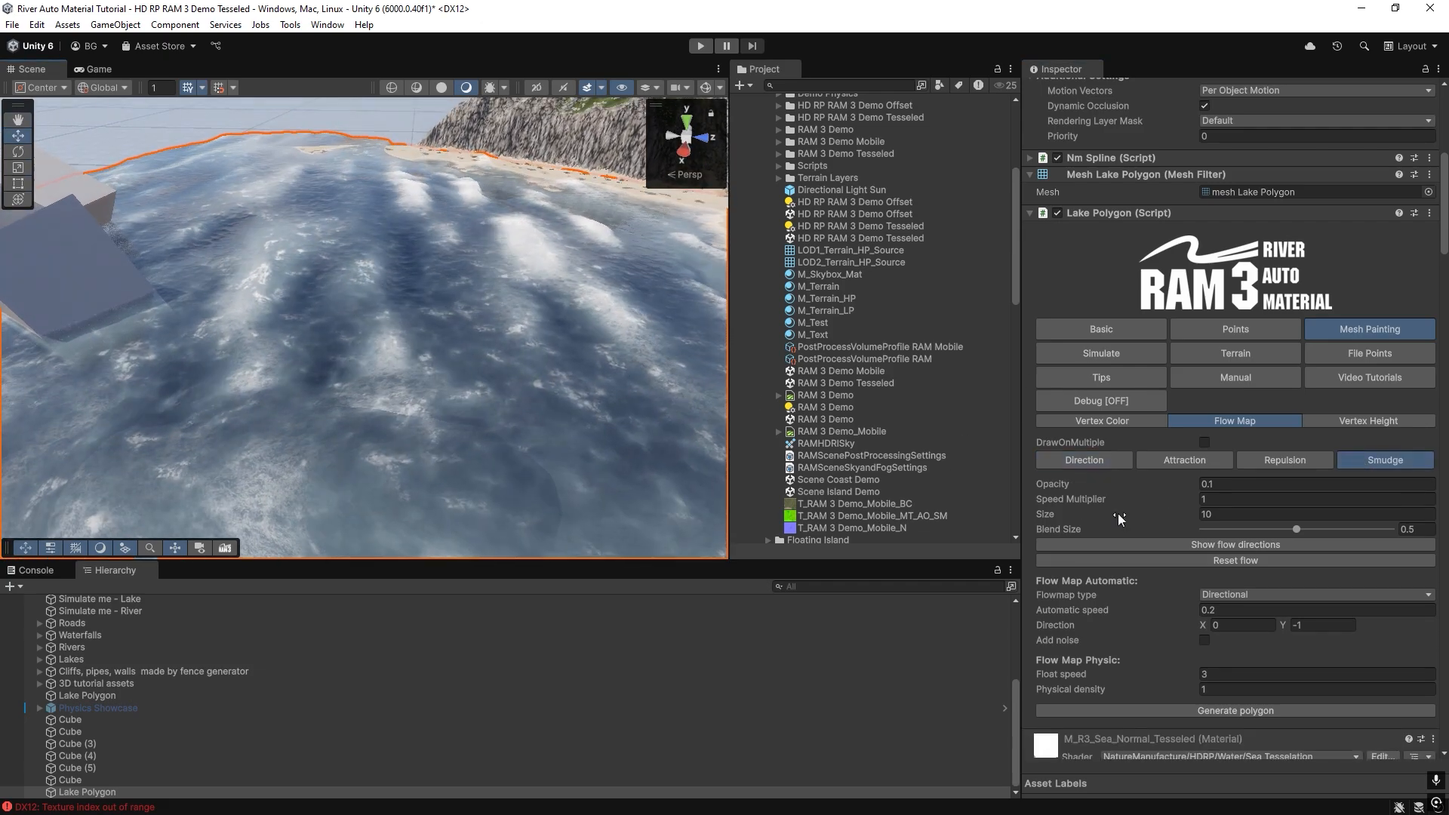
{"action": "left_click_drag", "start_coordinate": [1332, 528], "coordinate": [1401, 529]}
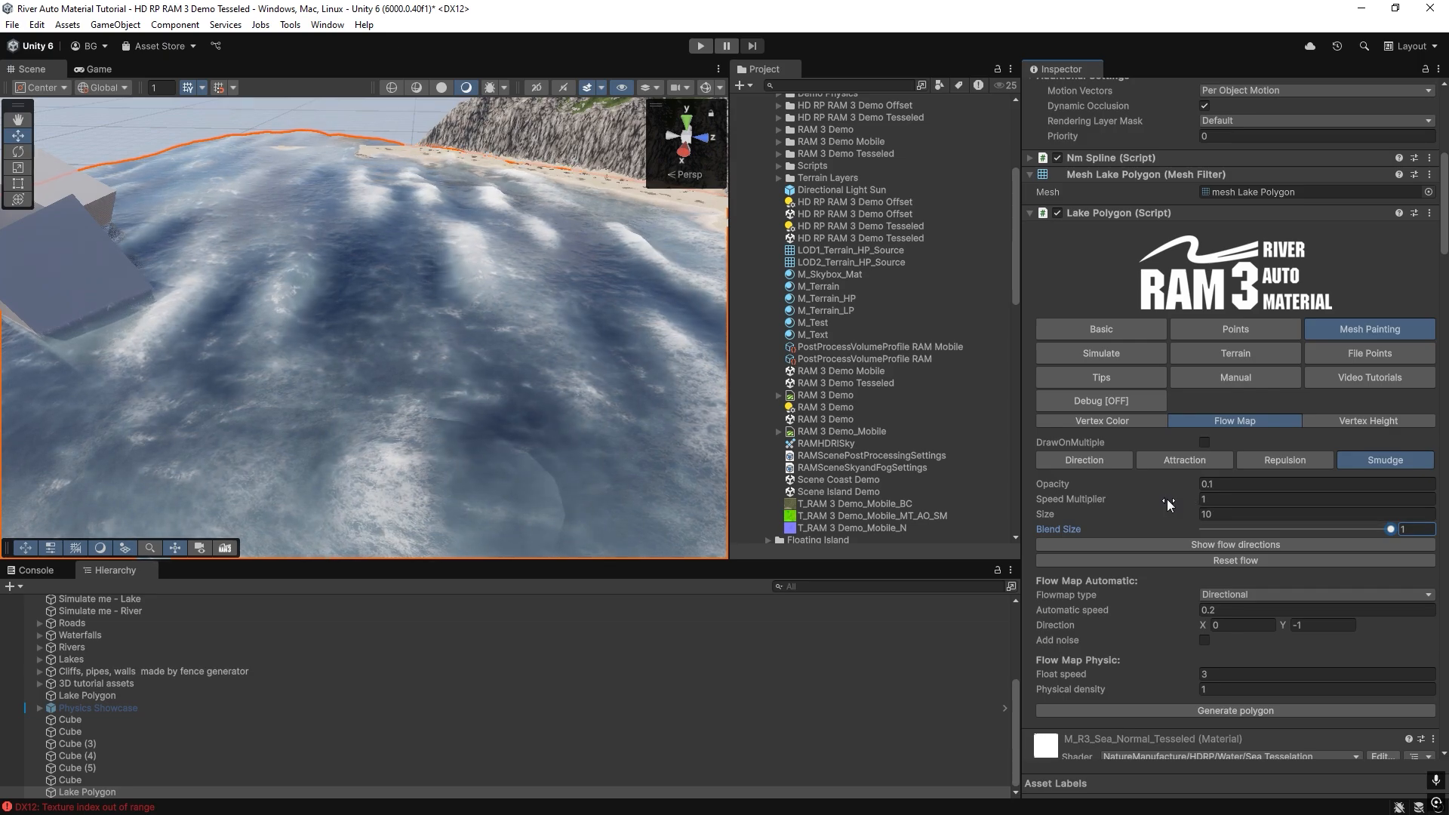
{"action": "left_click_drag", "start_coordinate": [1166, 500], "coordinate": [1149, 495]}
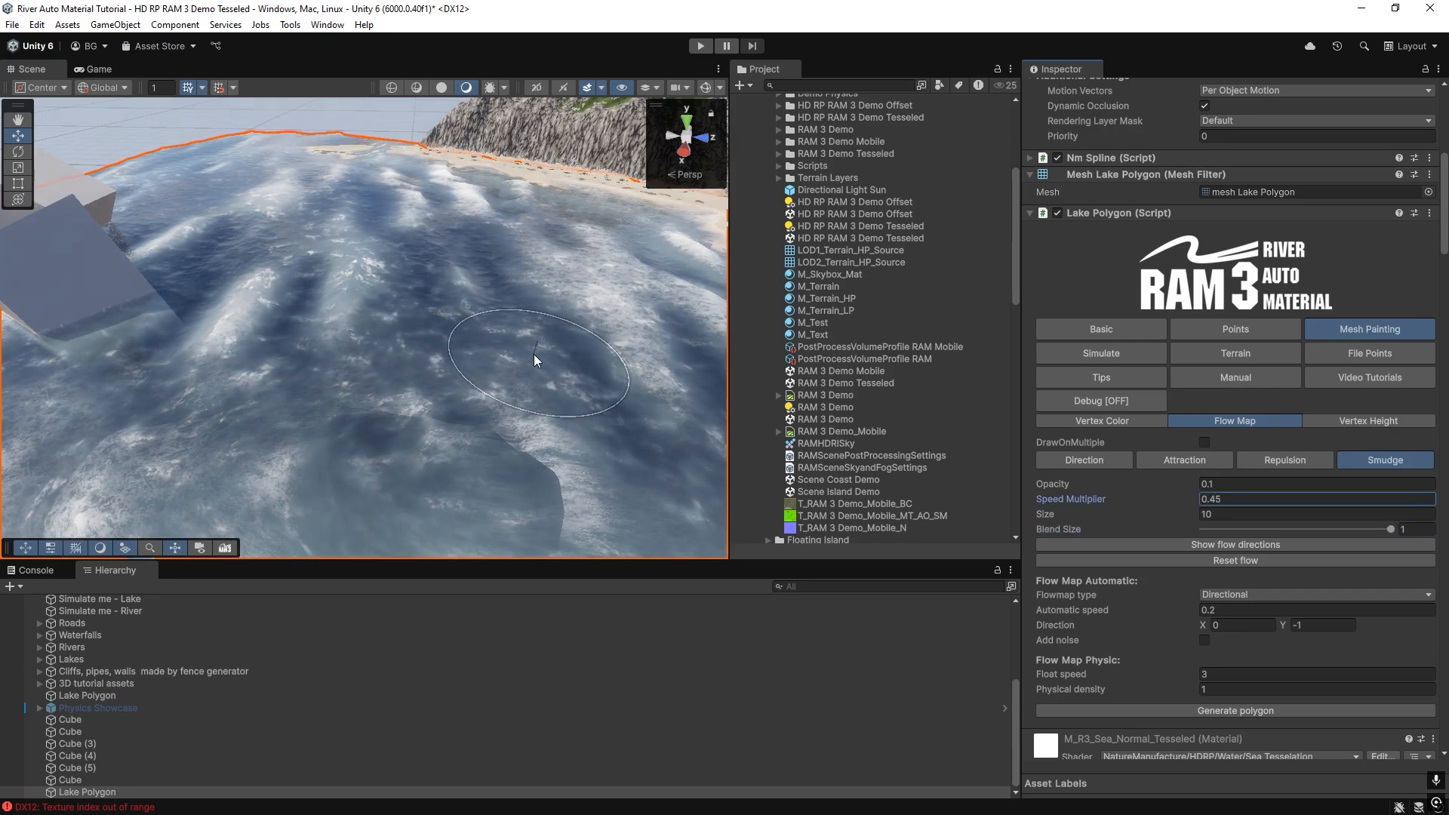
{"action": "left_click_drag", "start_coordinate": [1390, 529], "coordinate": [1348, 530]}
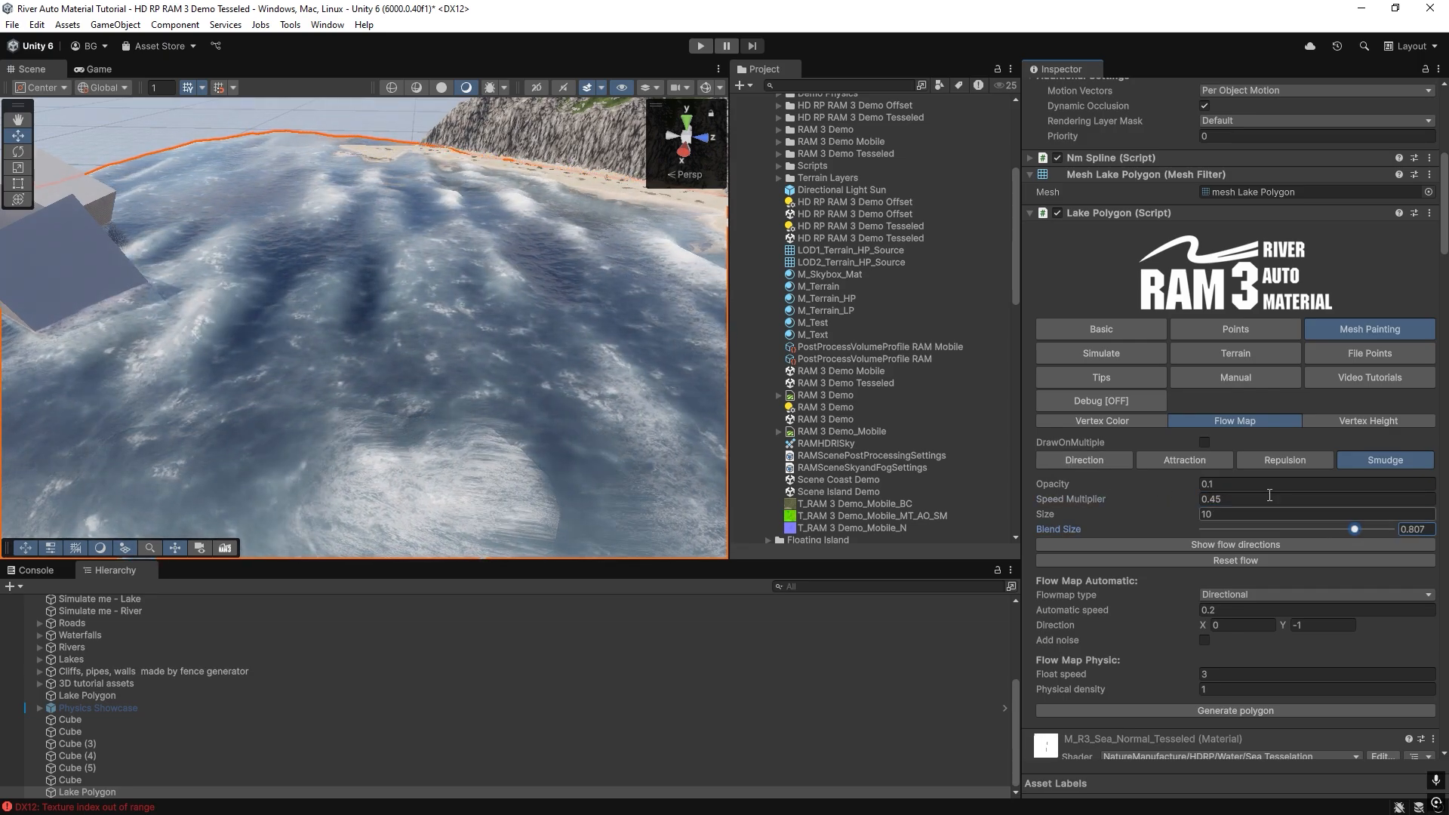
Smudge the flow map over the sea surface with a few brush strokes
{"action": "mouse_move", "coordinate": [631, 423]}
{"action": "left_mouse_down"}
{"action": "mouse_move", "coordinate": [546, 357]}
{"action": "mouse_move", "coordinate": [357, 286]}
{"action": "left_mouse_up"}
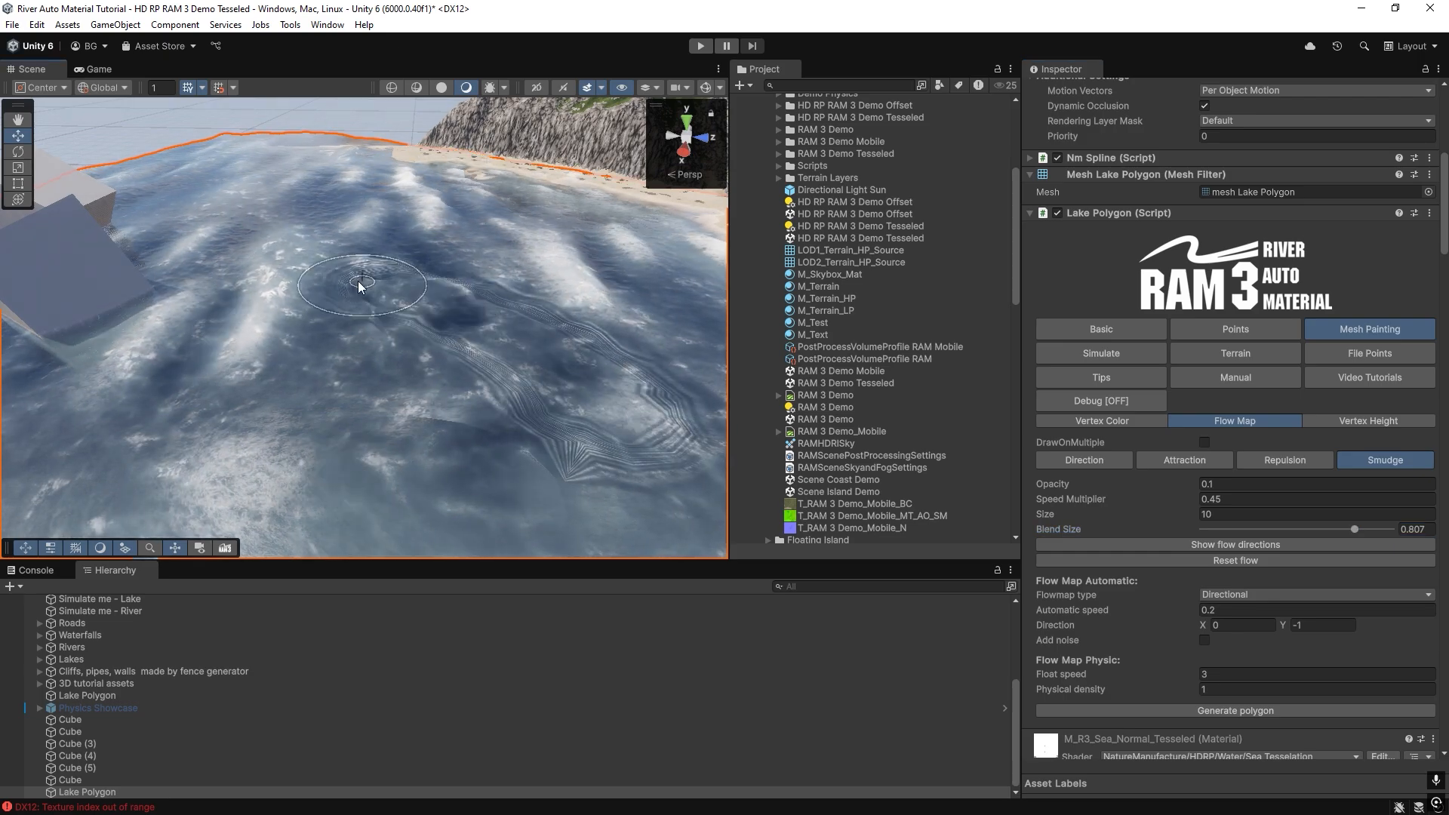
{"action": "mouse_move", "coordinate": [352, 290]}
{"action": "right_mouse_down"}
{"action": "mouse_move", "coordinate": [449, 339]}
{"action": "mouse_move", "coordinate": [485, 314]}
{"action": "mouse_move", "coordinate": [204, 314]}
{"action": "mouse_move", "coordinate": [227, 326]}
{"action": "right_mouse_up"}
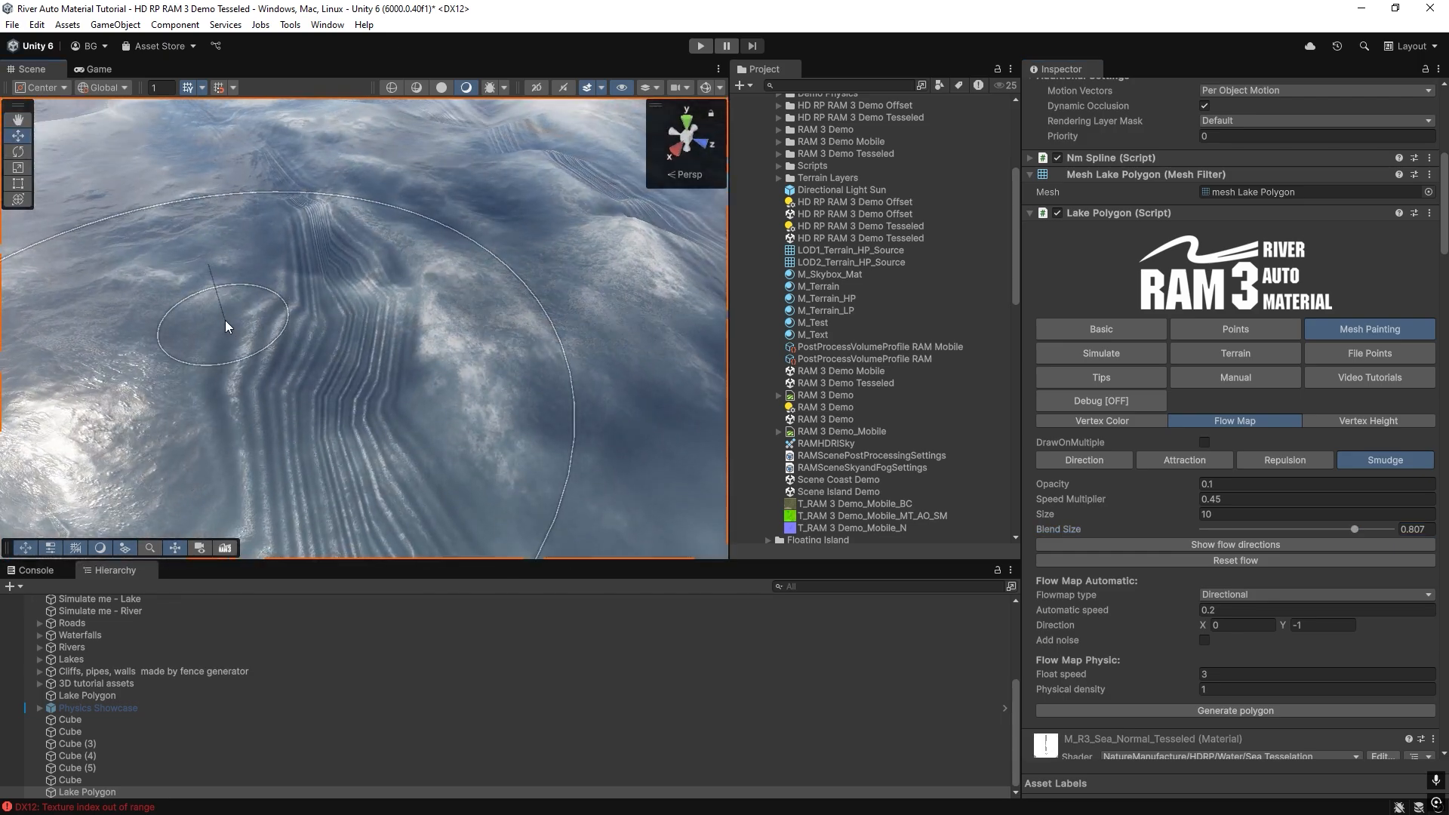
{"action": "right_click_drag", "start_coordinate": [251, 314], "coordinate": [408, 269]}
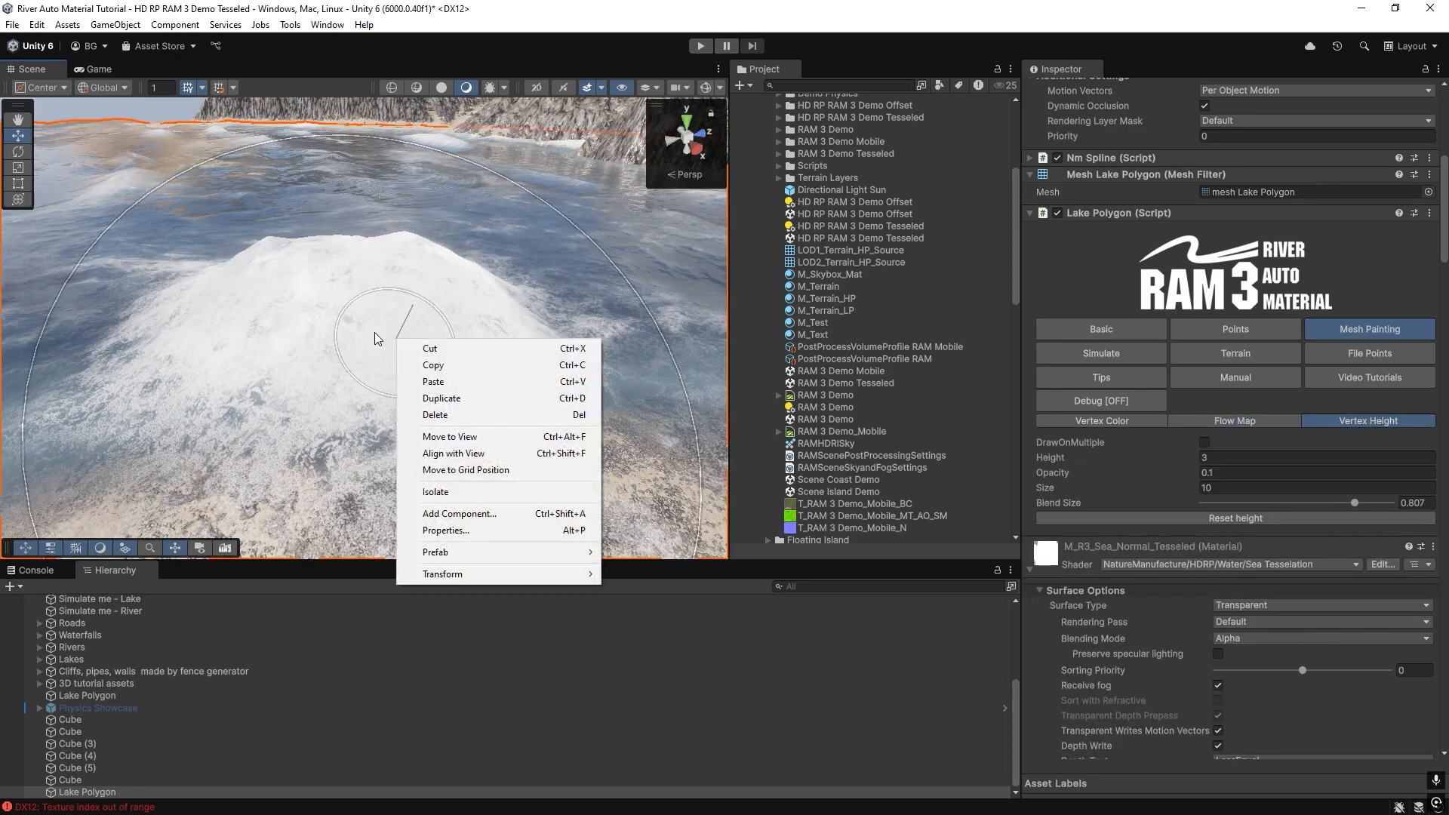
Paint raised vertex height bumps on the sea with Height 3 around the island shore
{"action": "mouse_move", "coordinate": [377, 338]}
{"action": "right_mouse_down"}
{"action": "mouse_move", "coordinate": [275, 347]}
{"action": "mouse_move", "coordinate": [317, 352]}
{"action": "right_mouse_up"}
{"action": "left_click_drag", "start_coordinate": [397, 304], "coordinate": [392, 300]}
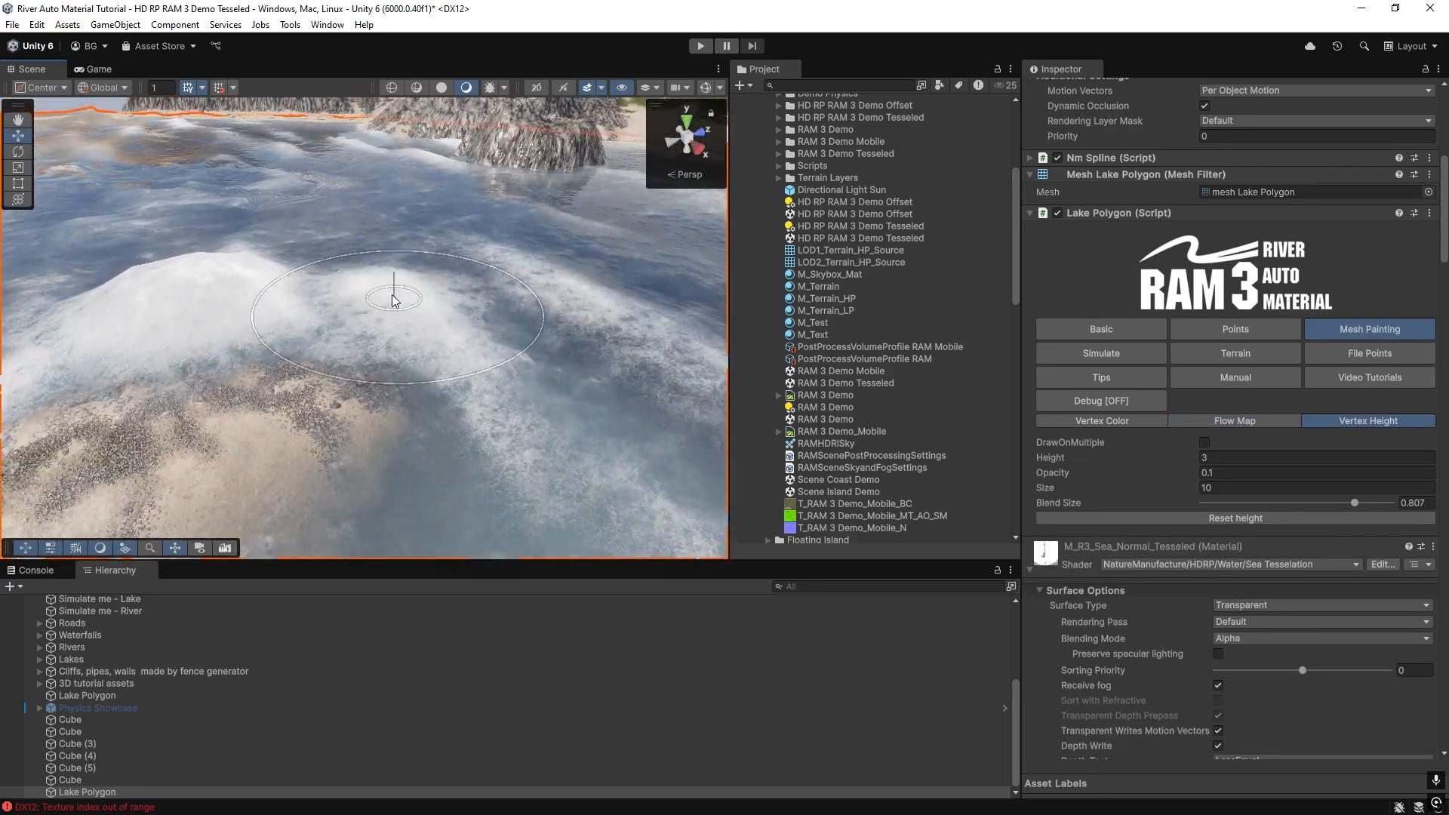
{"action": "right_click_drag", "start_coordinate": [421, 333], "coordinate": [391, 284]}
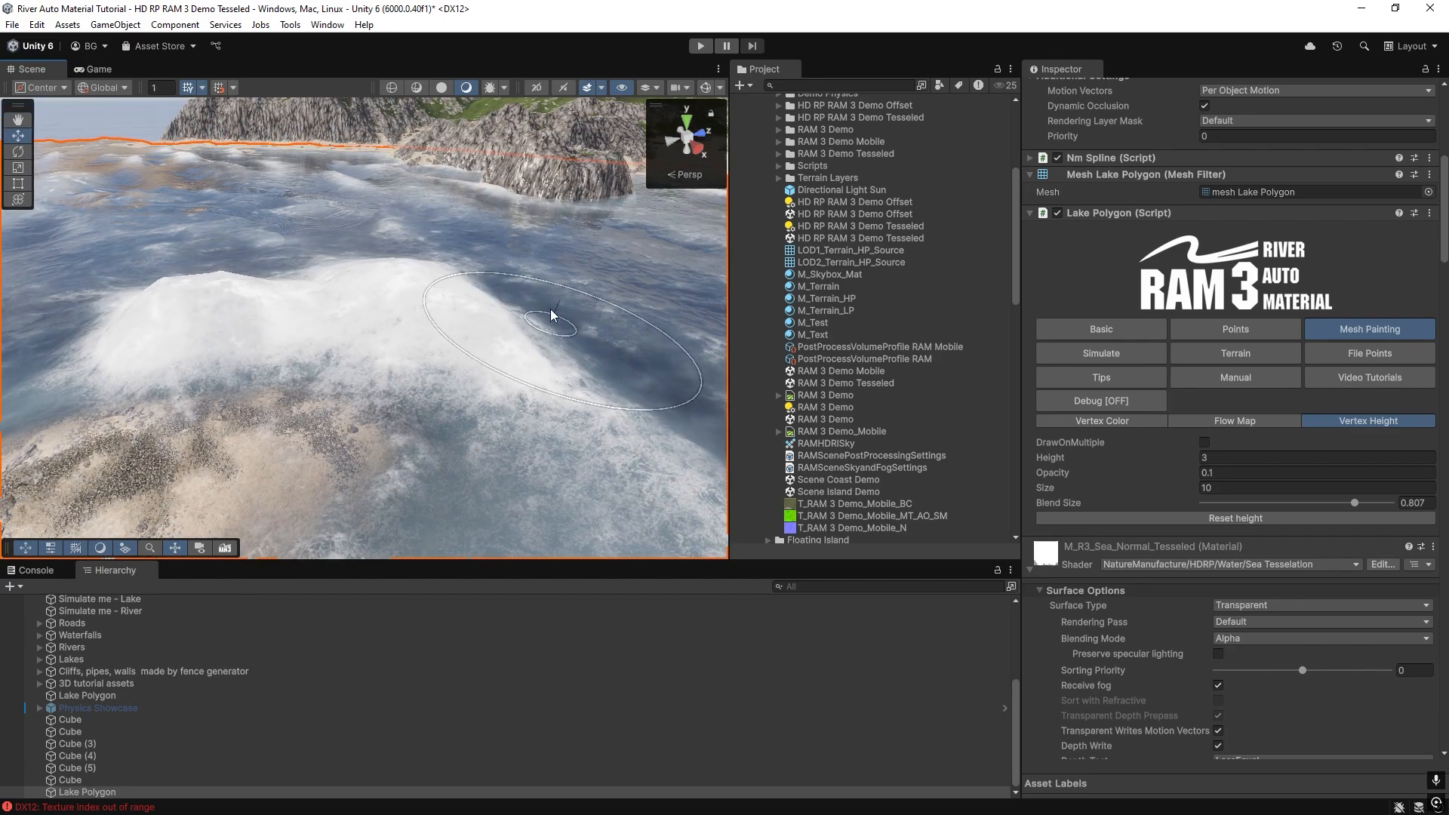
{"action": "right_click_drag", "start_coordinate": [486, 317], "coordinate": [508, 375]}
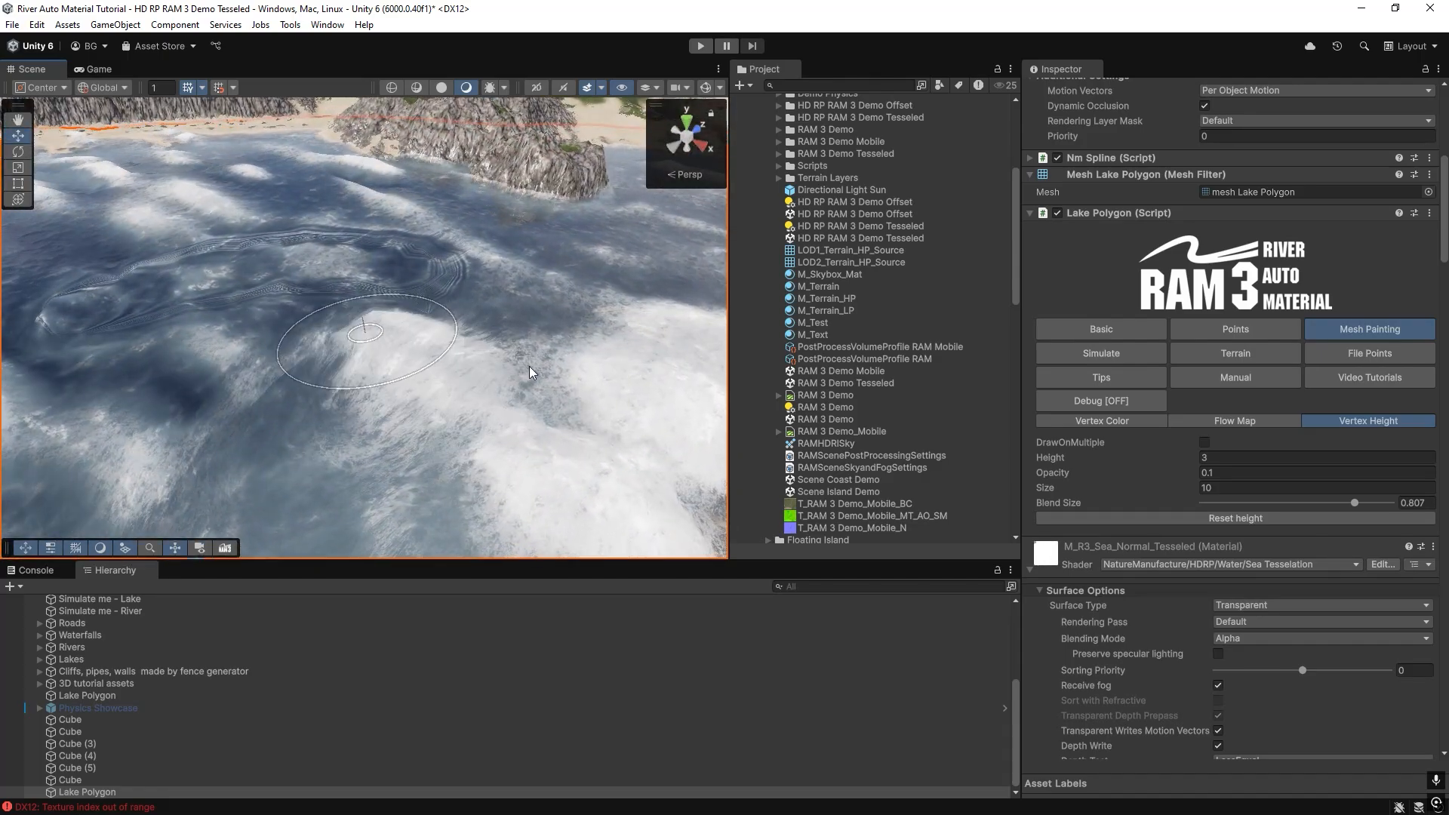
{"action": "right_click_drag", "start_coordinate": [405, 348], "coordinate": [557, 300]}
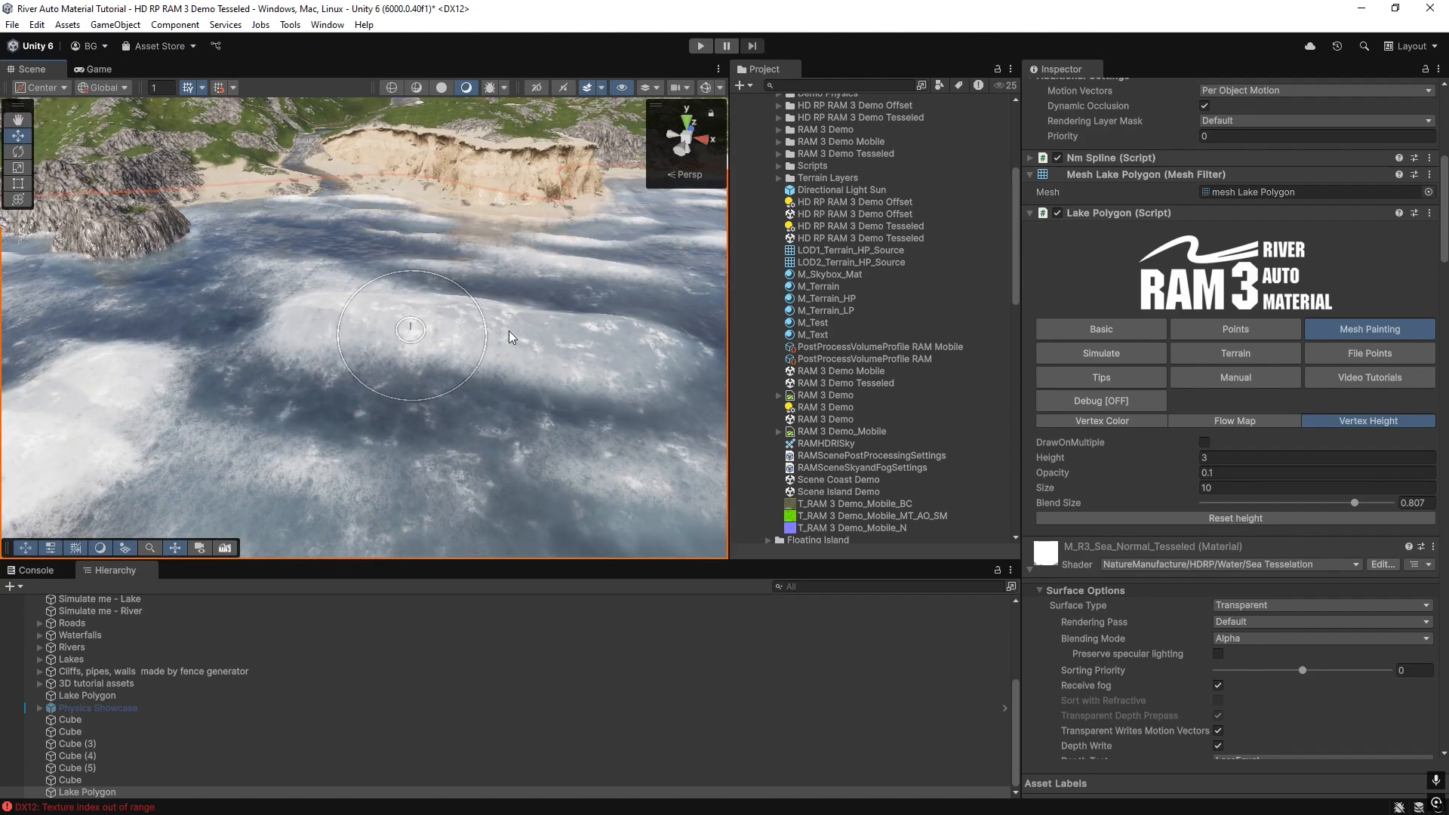
{"action": "mouse_move", "coordinate": [405, 370]}
{"action": "right_mouse_down"}
{"action": "mouse_move", "coordinate": [550, 372]}
{"action": "mouse_move", "coordinate": [479, 350]}
{"action": "mouse_move", "coordinate": [319, 340]}
{"action": "right_mouse_up"}
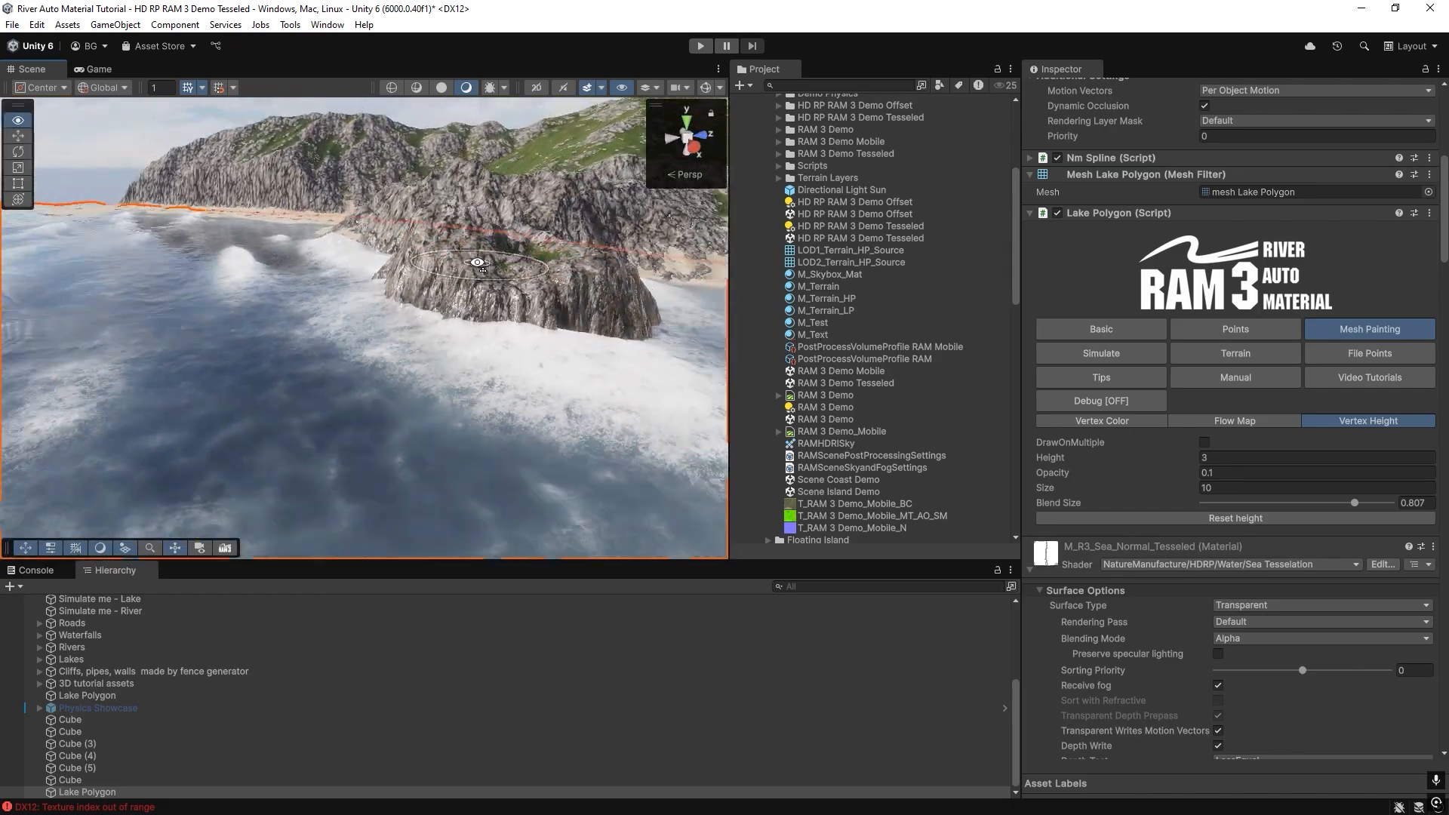
Reset the painted flow map of the sea polygon
{"action": "left_click", "coordinate": [1101, 329]}
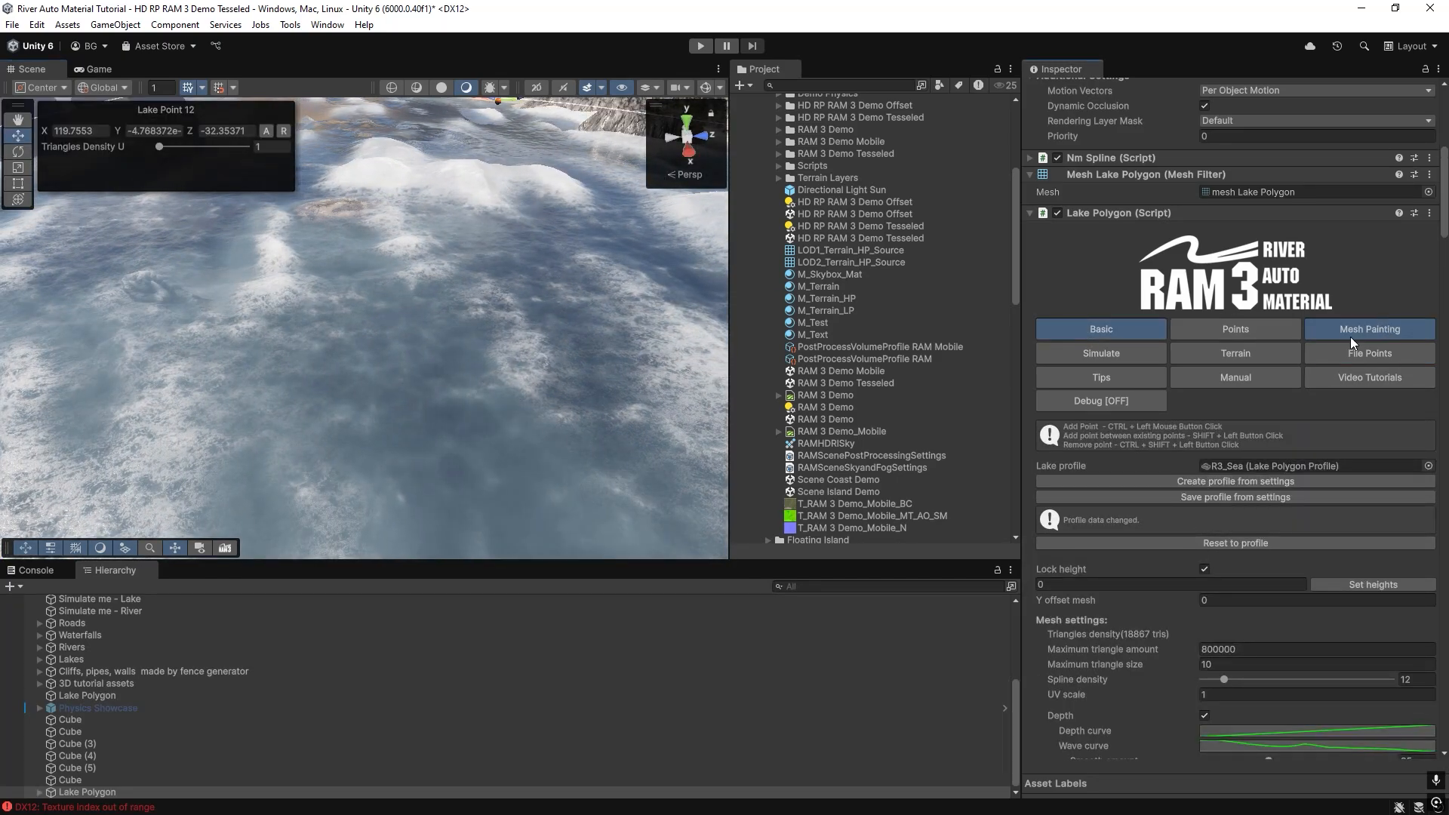
{"action": "left_click", "coordinate": [1307, 337]}
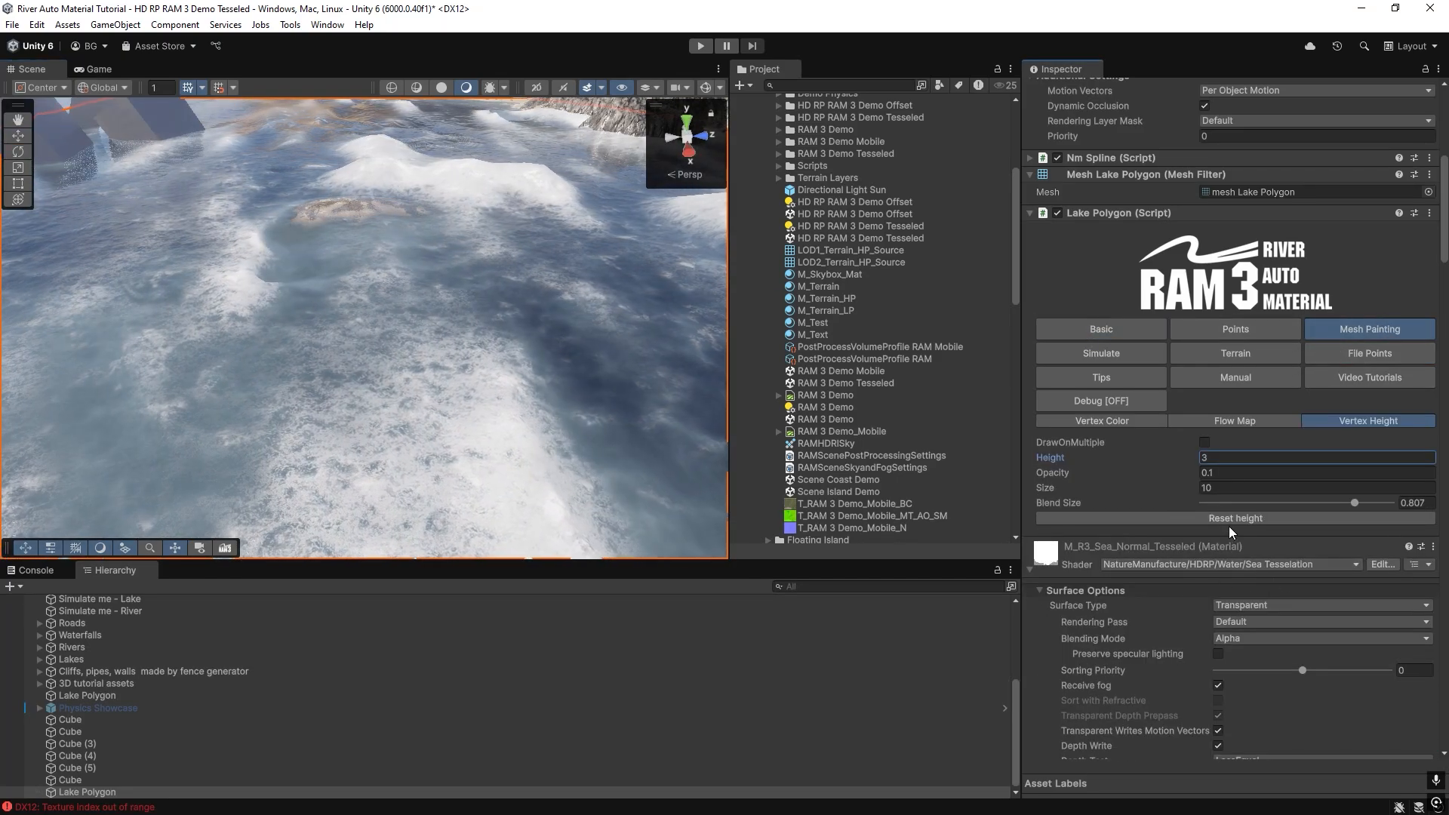
{"action": "left_click", "coordinate": [1214, 426]}
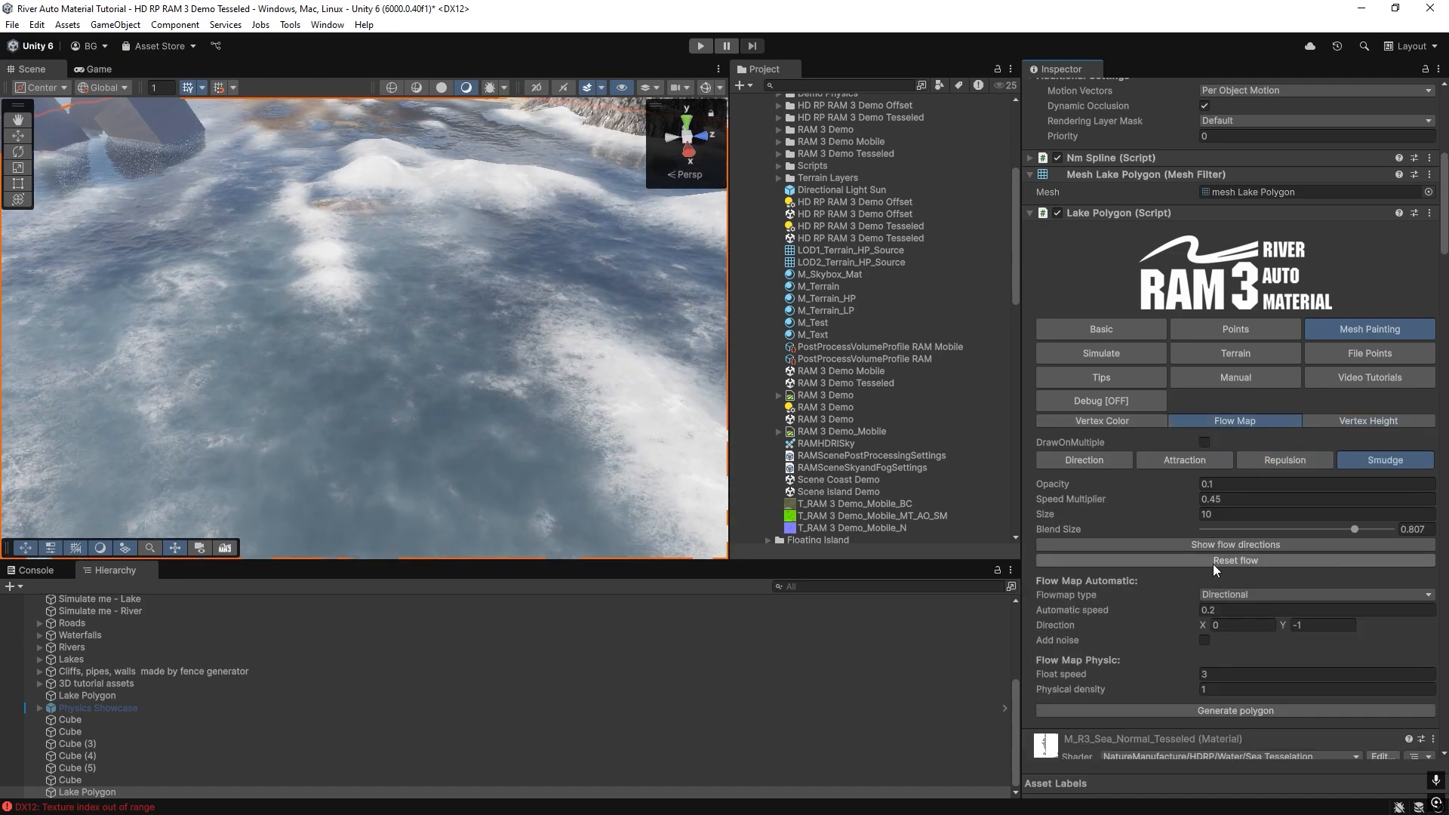
{"action": "left_click", "coordinate": [1212, 563]}
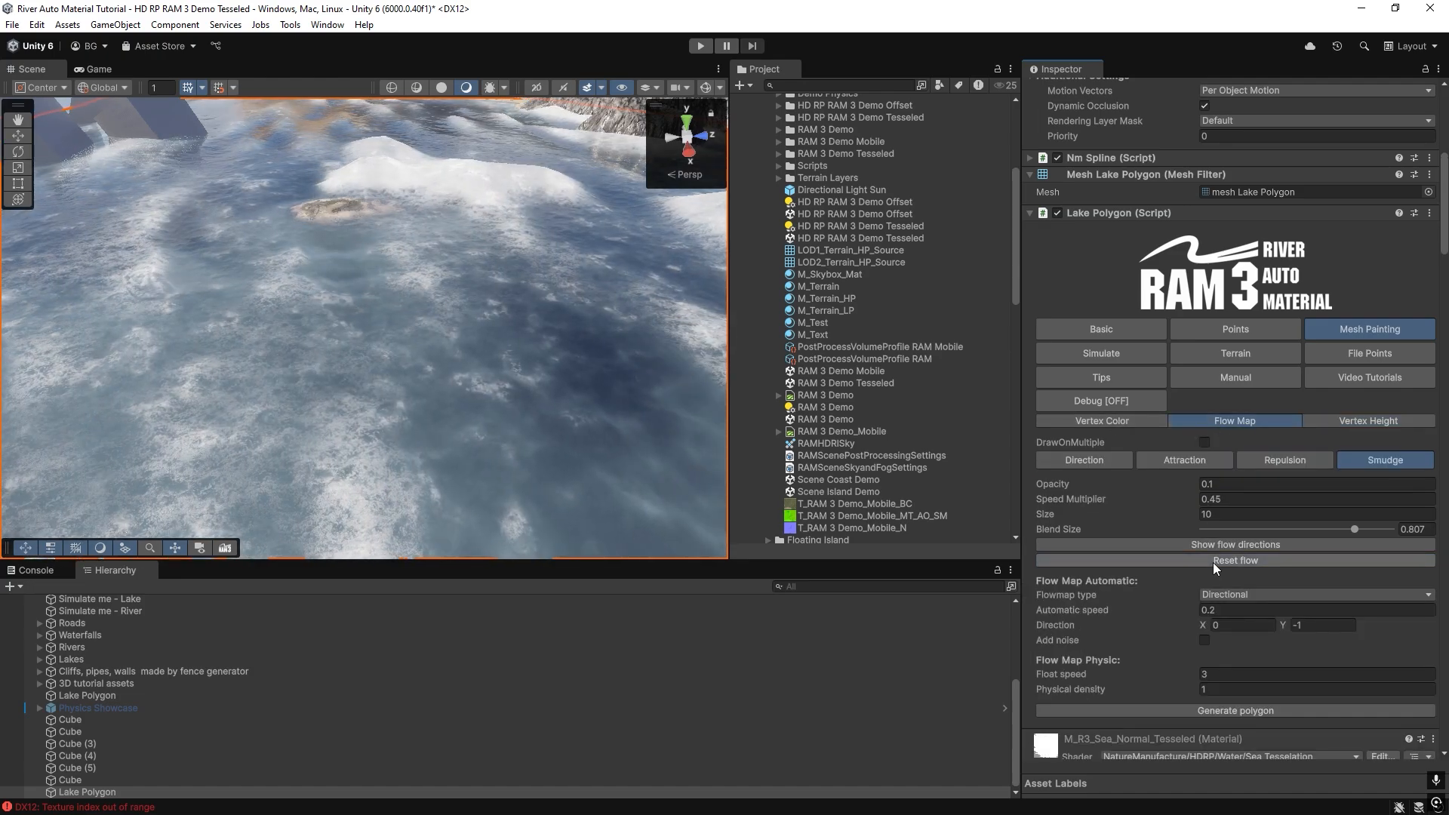
{"action": "right_click_drag", "start_coordinate": [464, 382], "coordinate": [483, 389]}
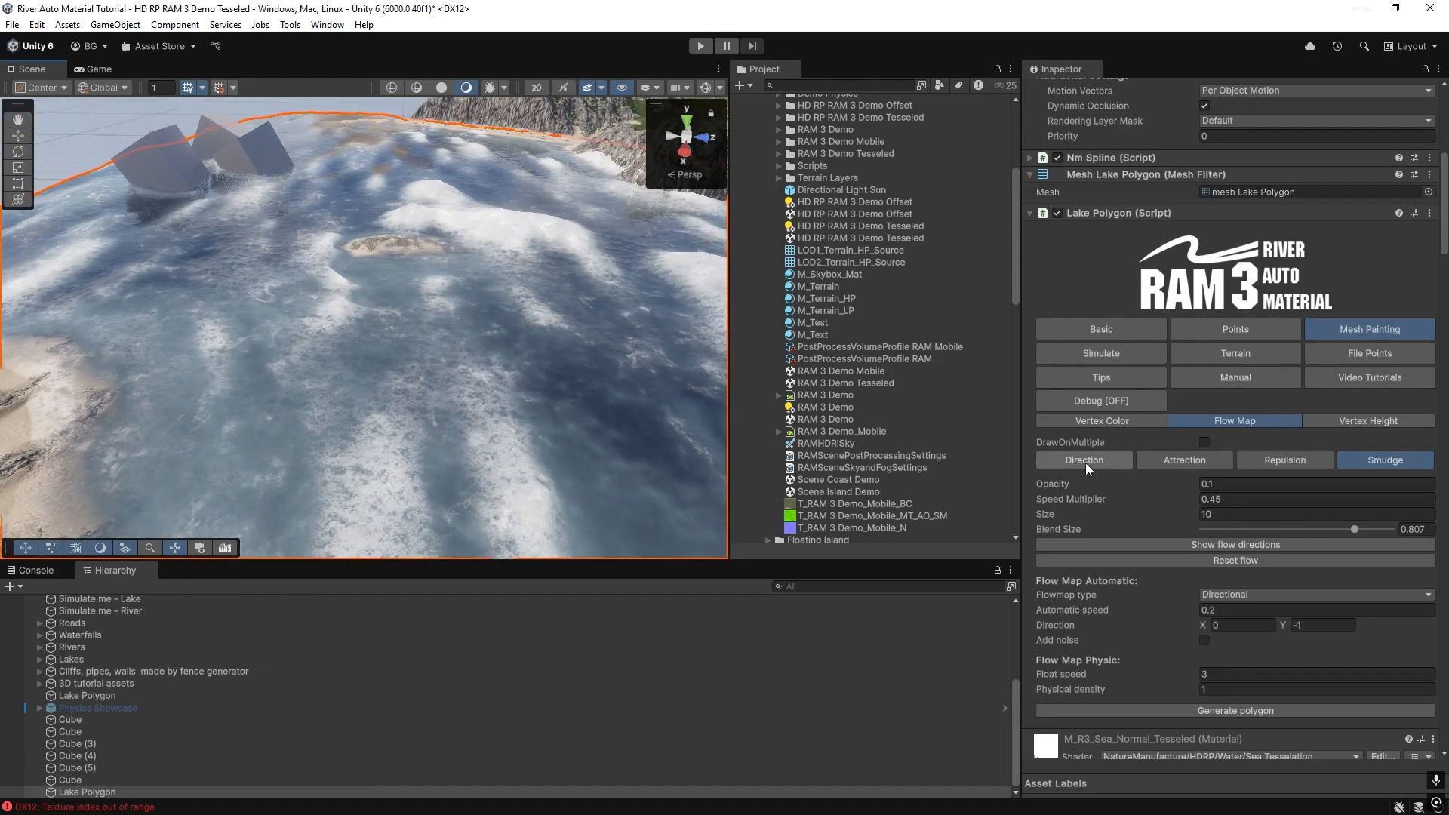
Reset the painted vertex height of the sea polygon
{"action": "left_click", "coordinate": [1085, 462]}
{"action": "left_click", "coordinate": [1342, 421]}
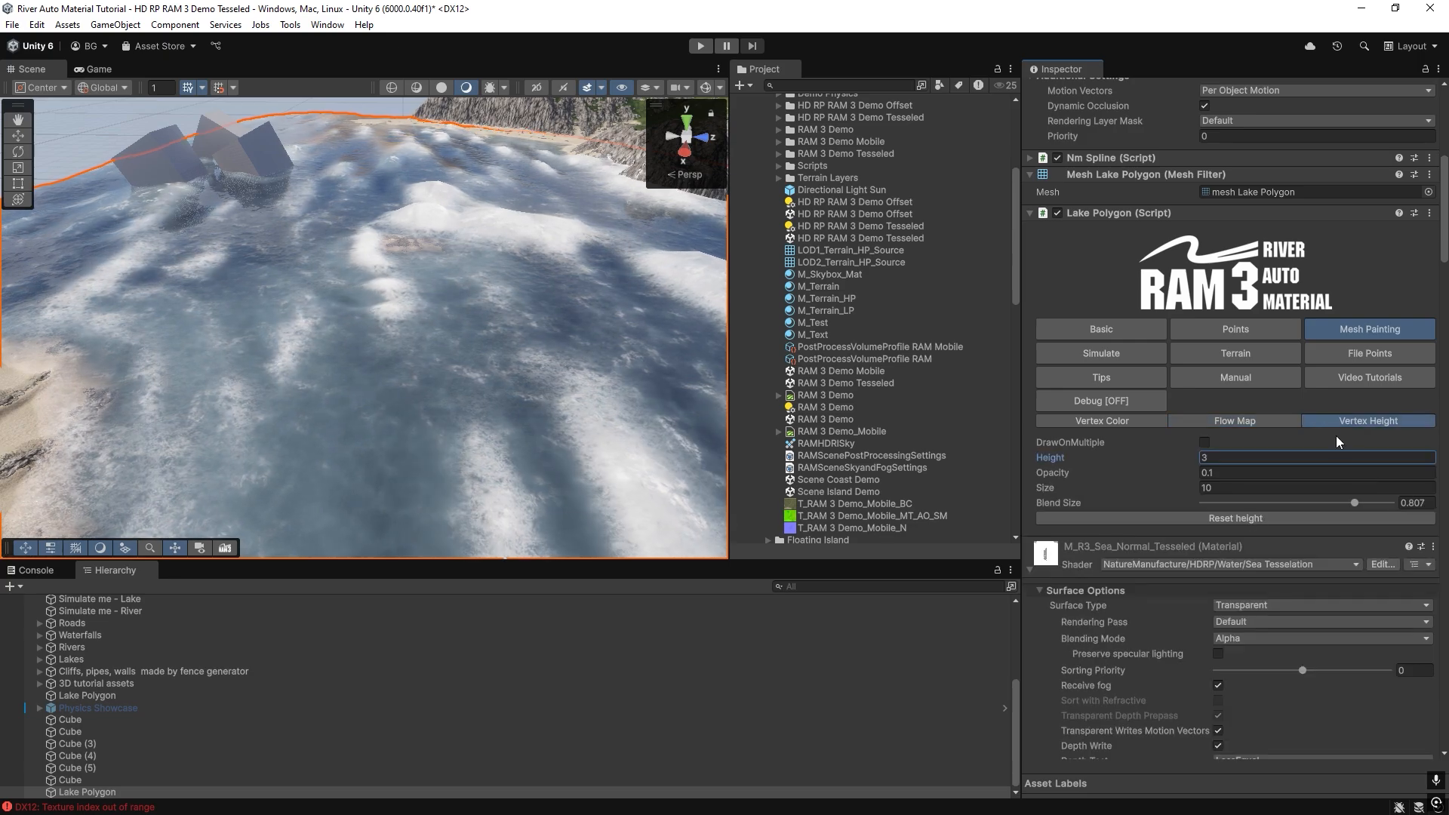
{"action": "left_click", "coordinate": [1208, 520]}
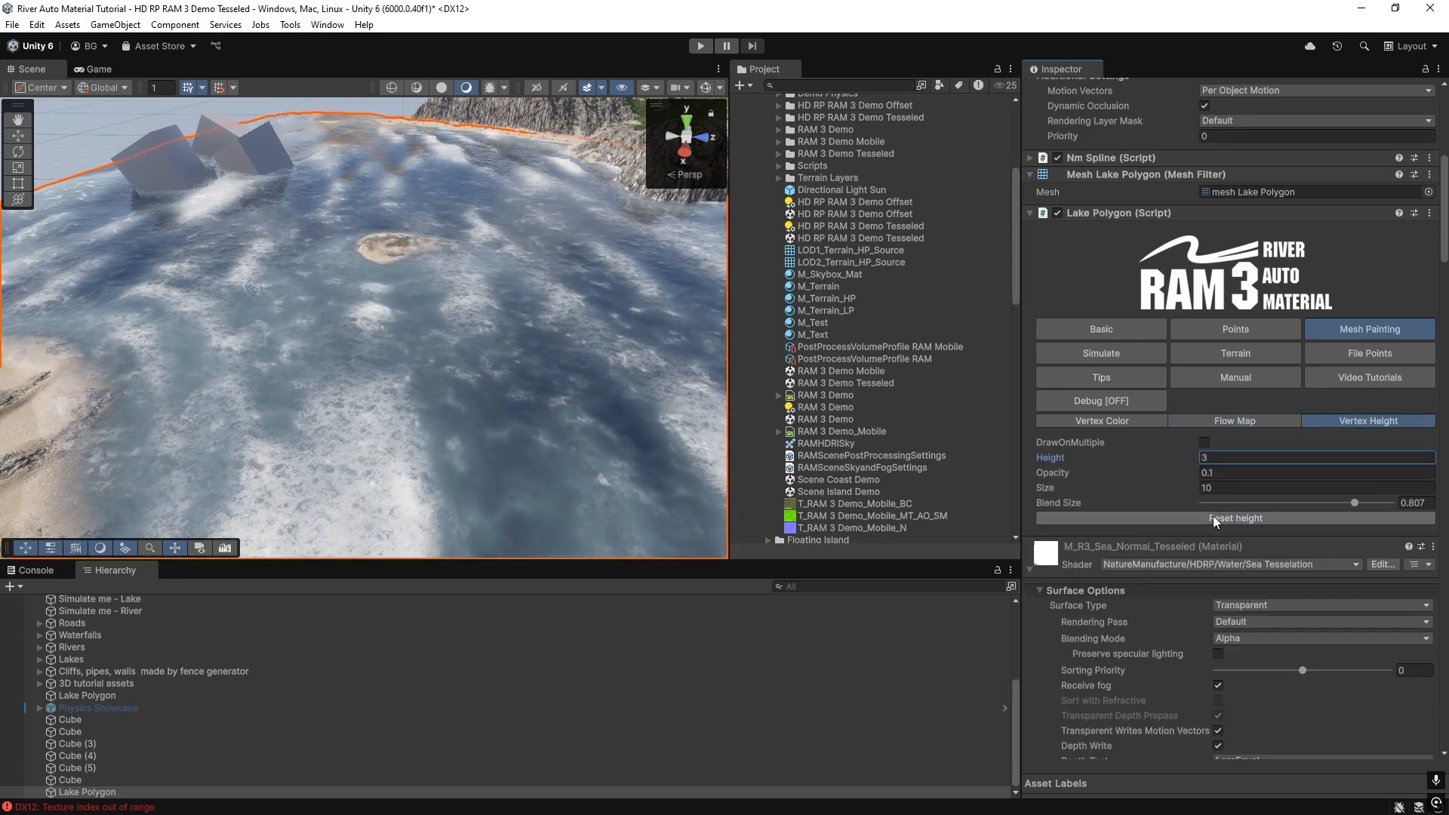
Experiment with the automatic flow map Direction, trying X 1 and Y 1 before returning it to X 0 and Y -1
{"action": "left_click", "coordinate": [1119, 331]}
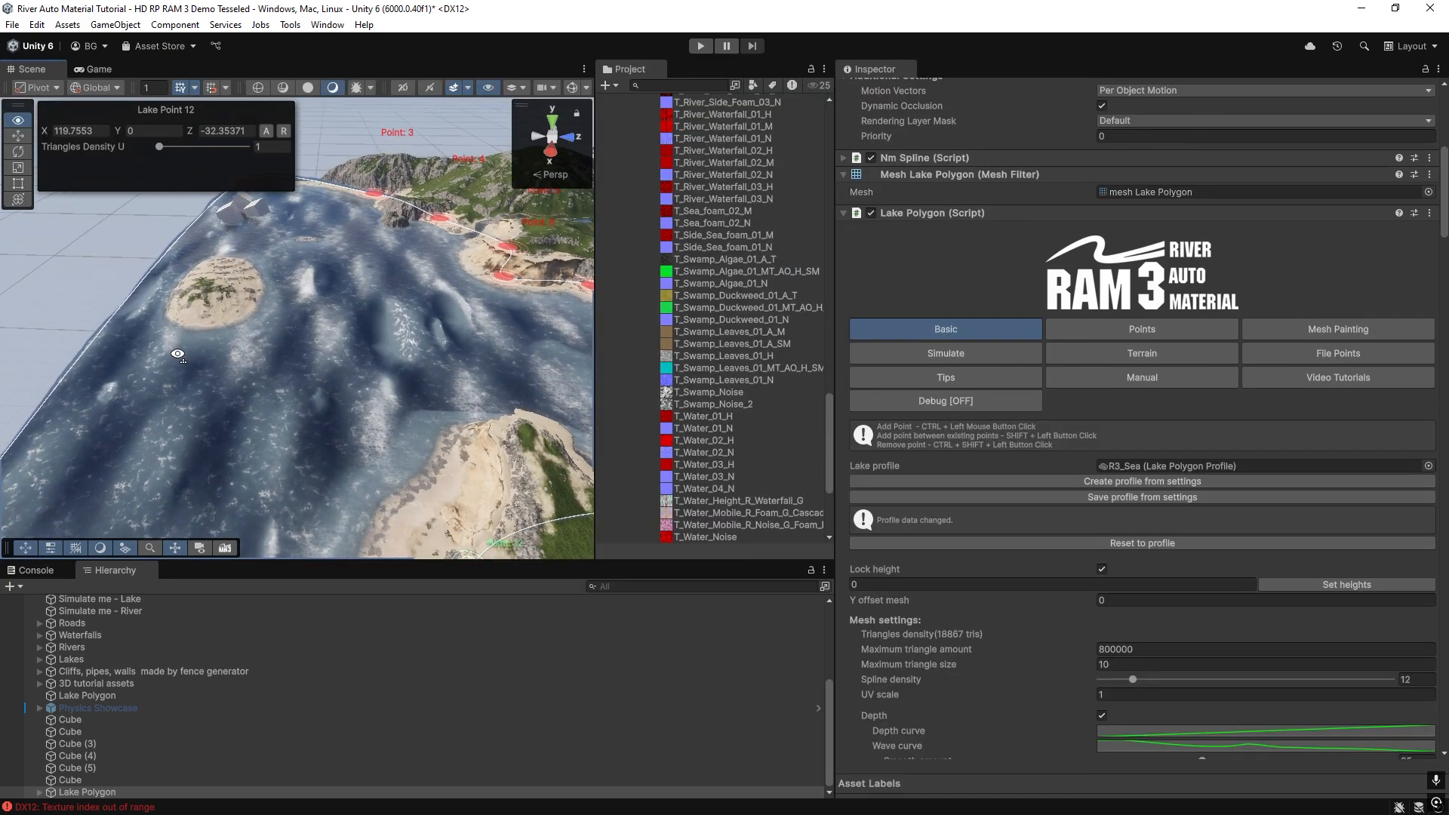
{"action": "key", "text": "w"}
{"action": "right_click_drag", "start_coordinate": [178, 355], "coordinate": [189, 360]}
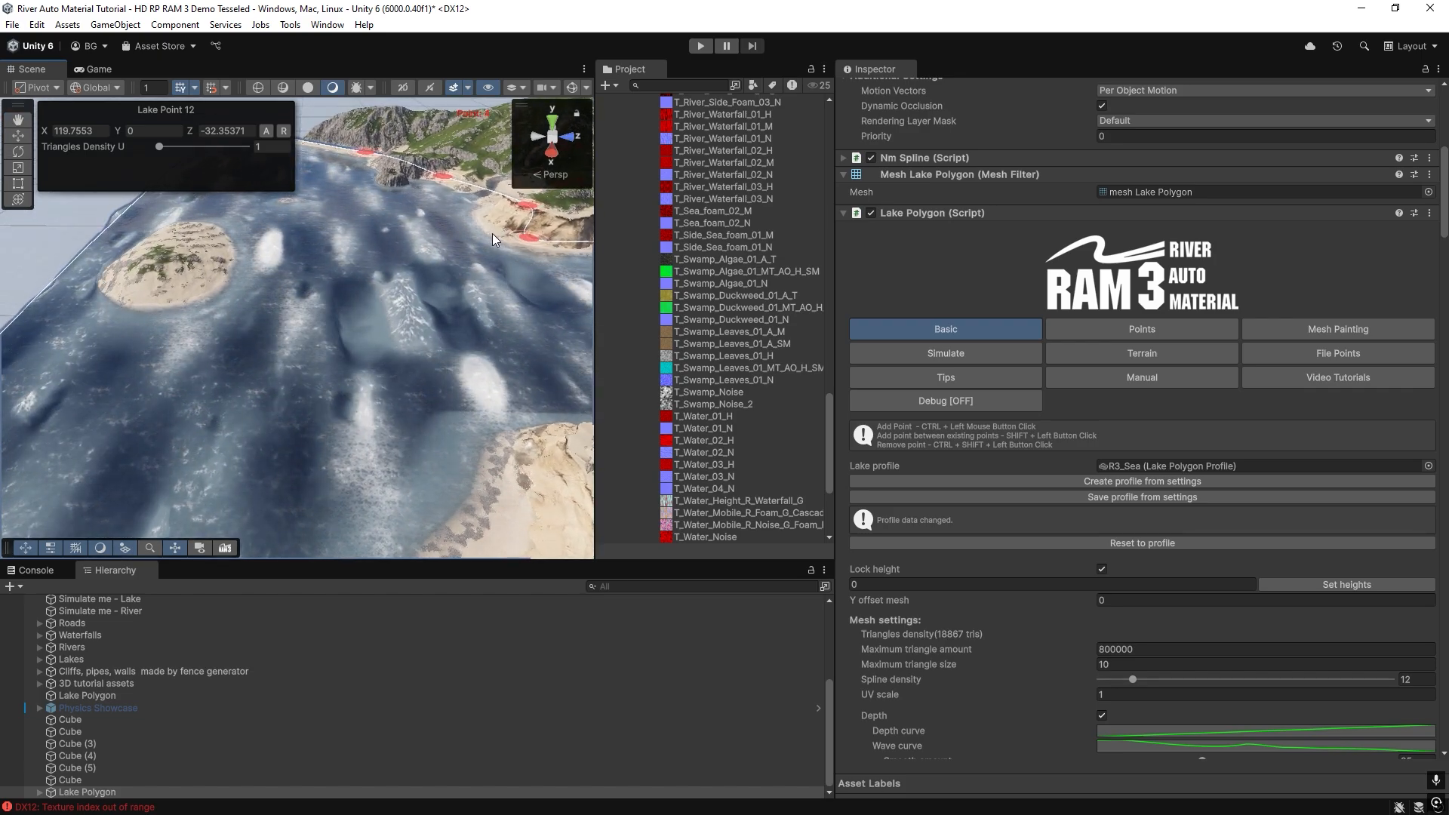
{"action": "right_click_drag", "start_coordinate": [479, 260], "coordinate": [383, 360]}
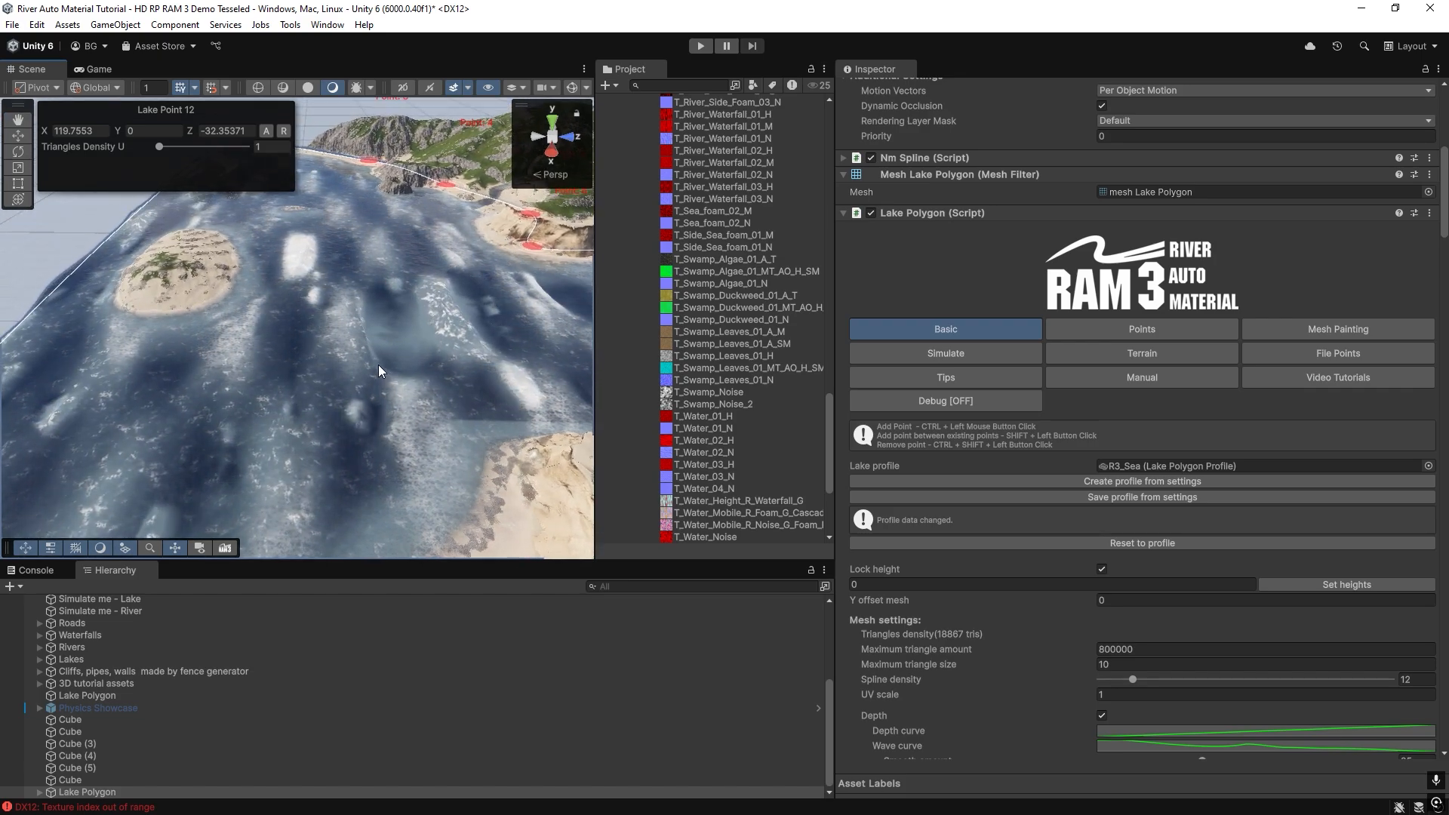
{"action": "left_click", "coordinate": [1267, 337]}
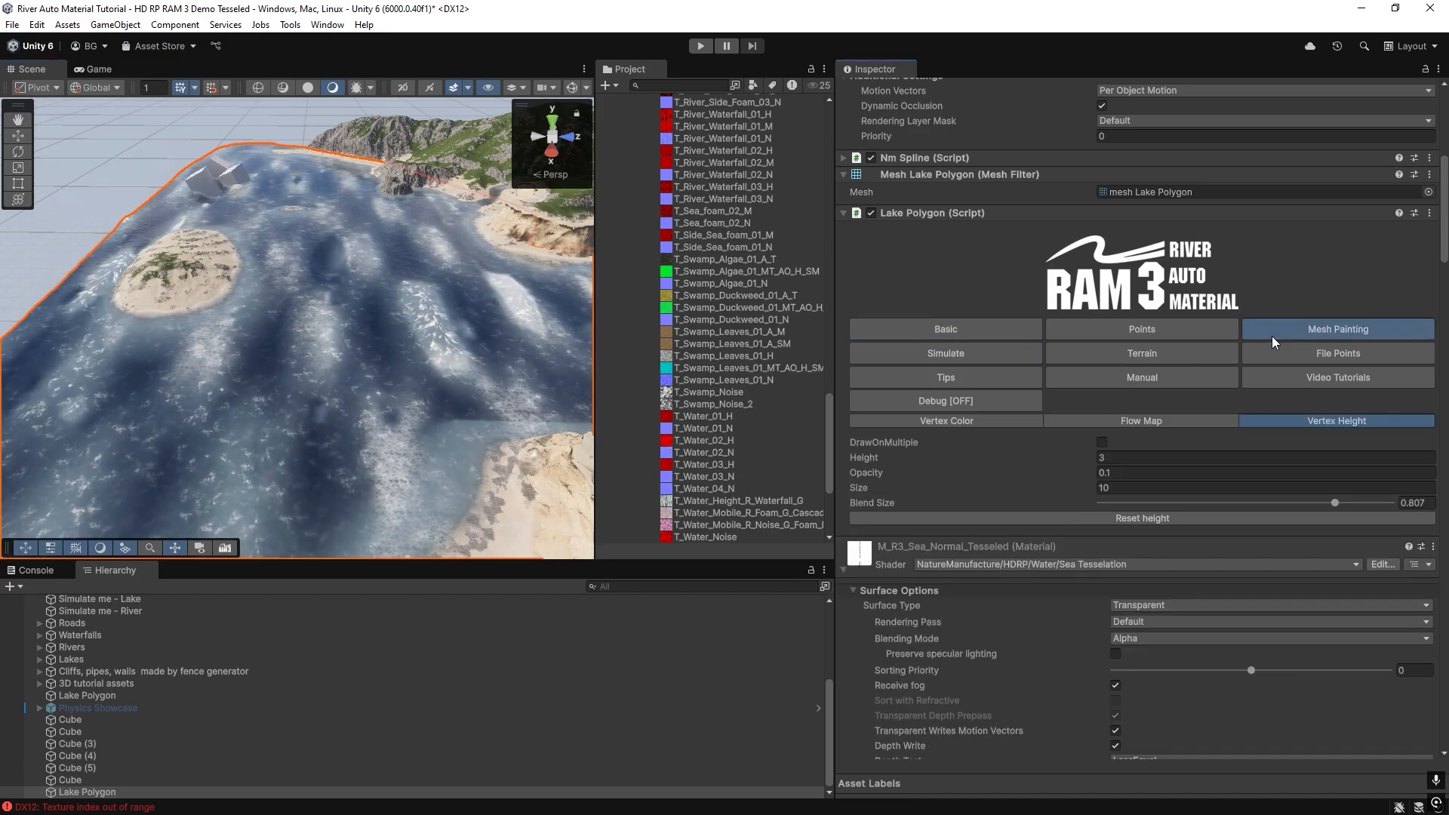
{"action": "left_click", "coordinate": [1117, 421]}
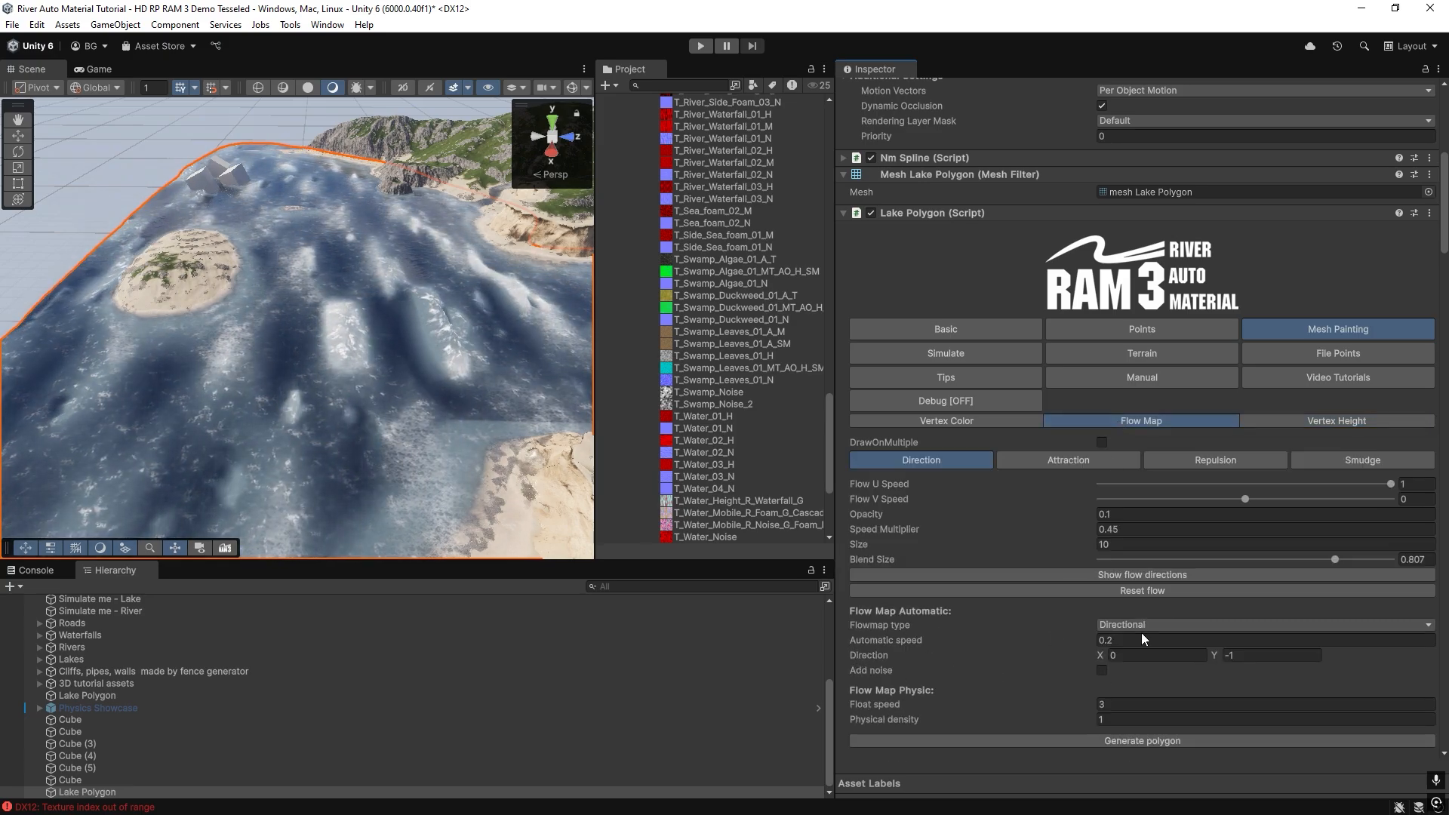
{"action": "left_click", "coordinate": [1231, 655]}
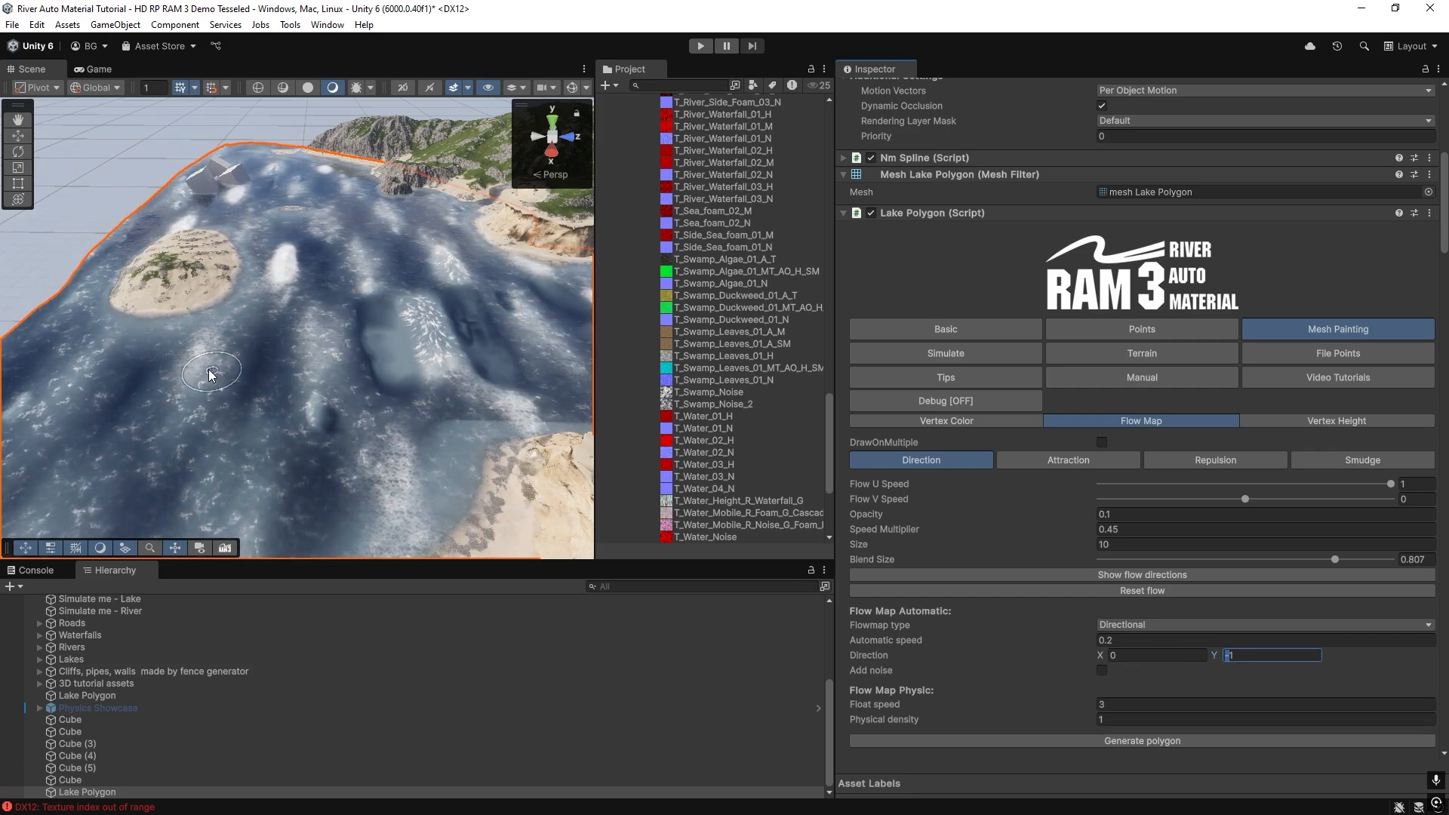
{"action": "right_click_drag", "start_coordinate": [422, 302], "coordinate": [434, 310]}
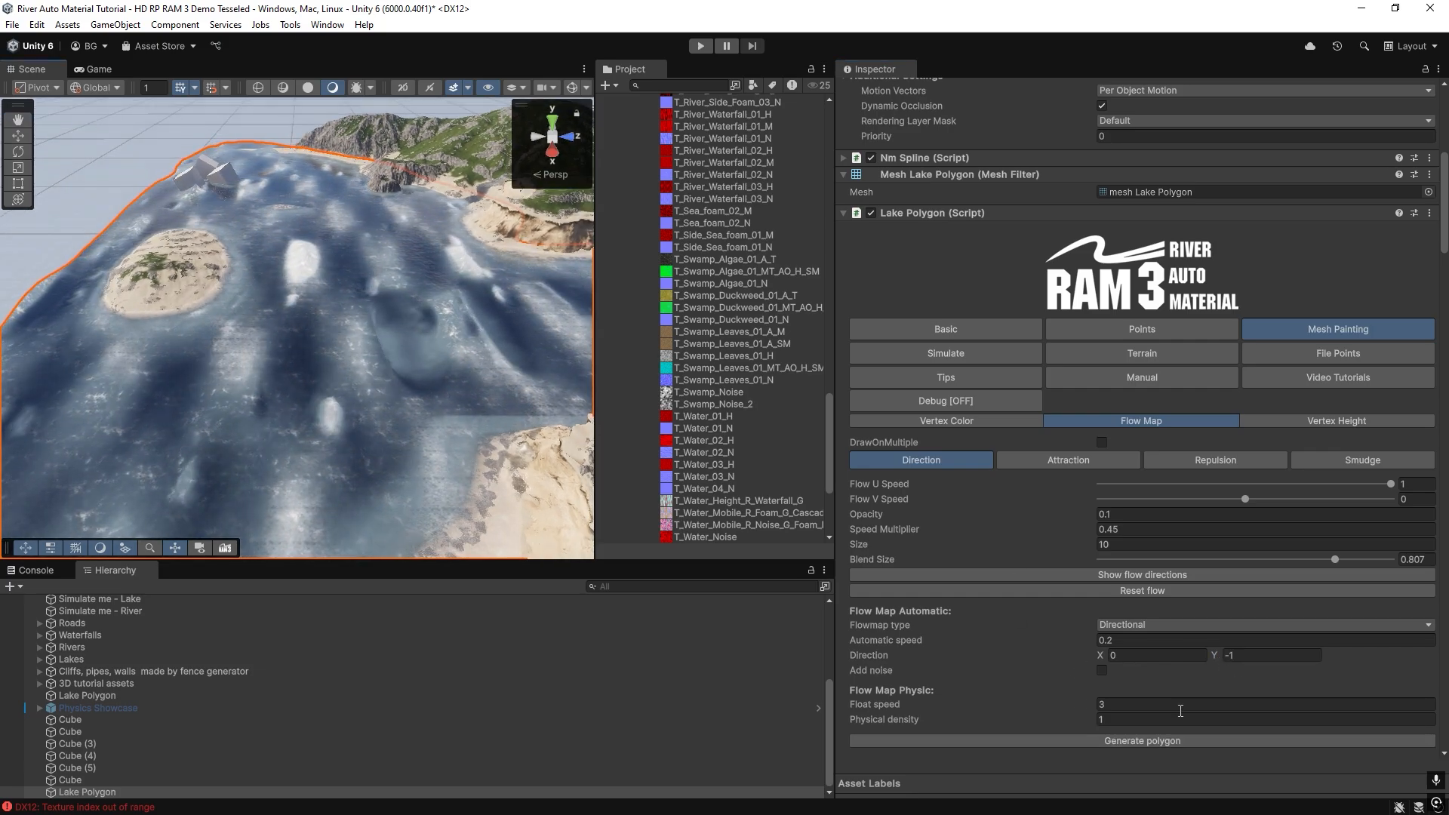
{"action": "left_click", "coordinate": [1228, 655]}
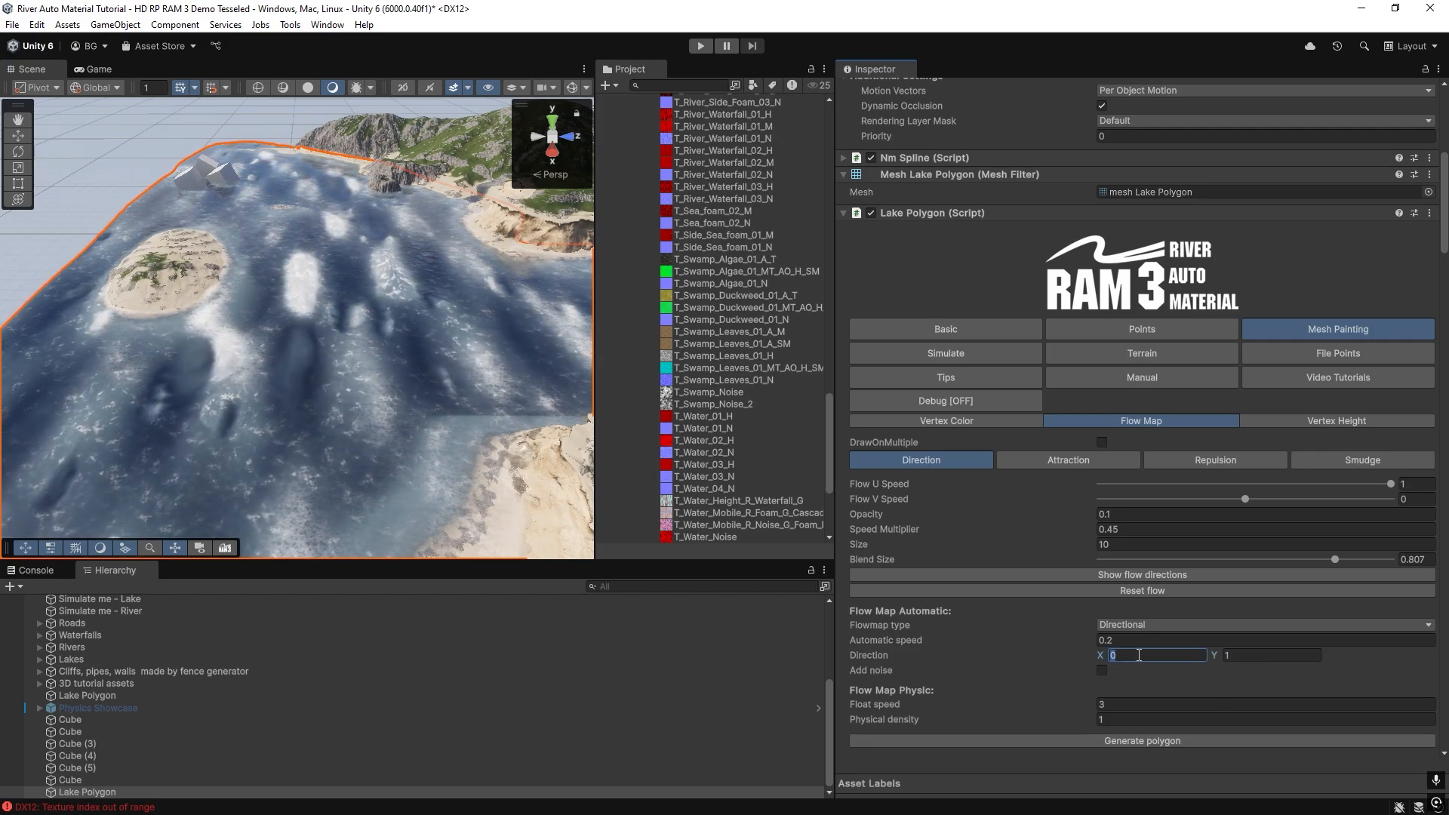
{"action": "type", "text": "1"}
{"action": "key", "text": "Return"}
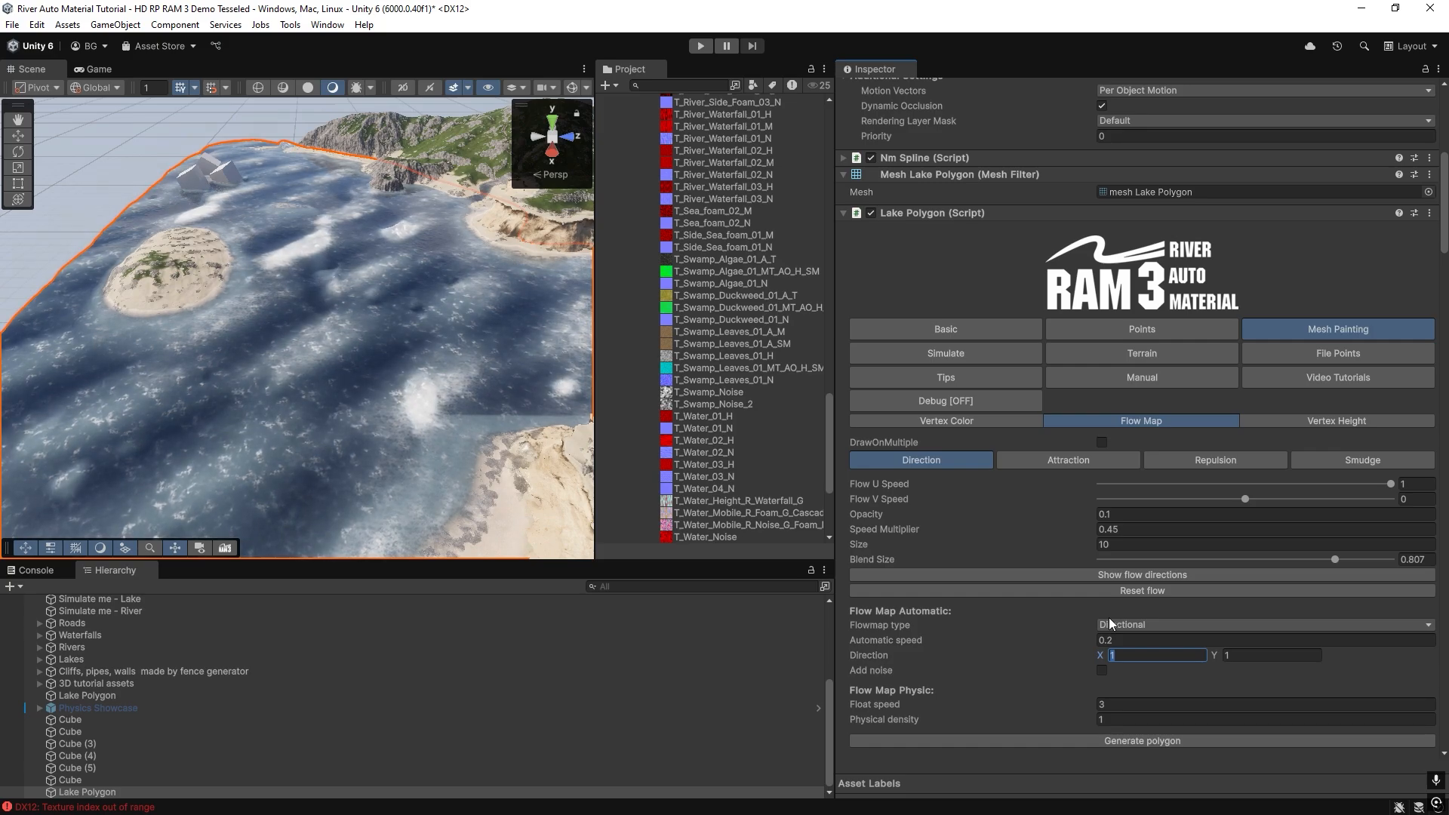
{"action": "type", "text": "0"}
{"action": "left_click", "coordinate": [1242, 656]}
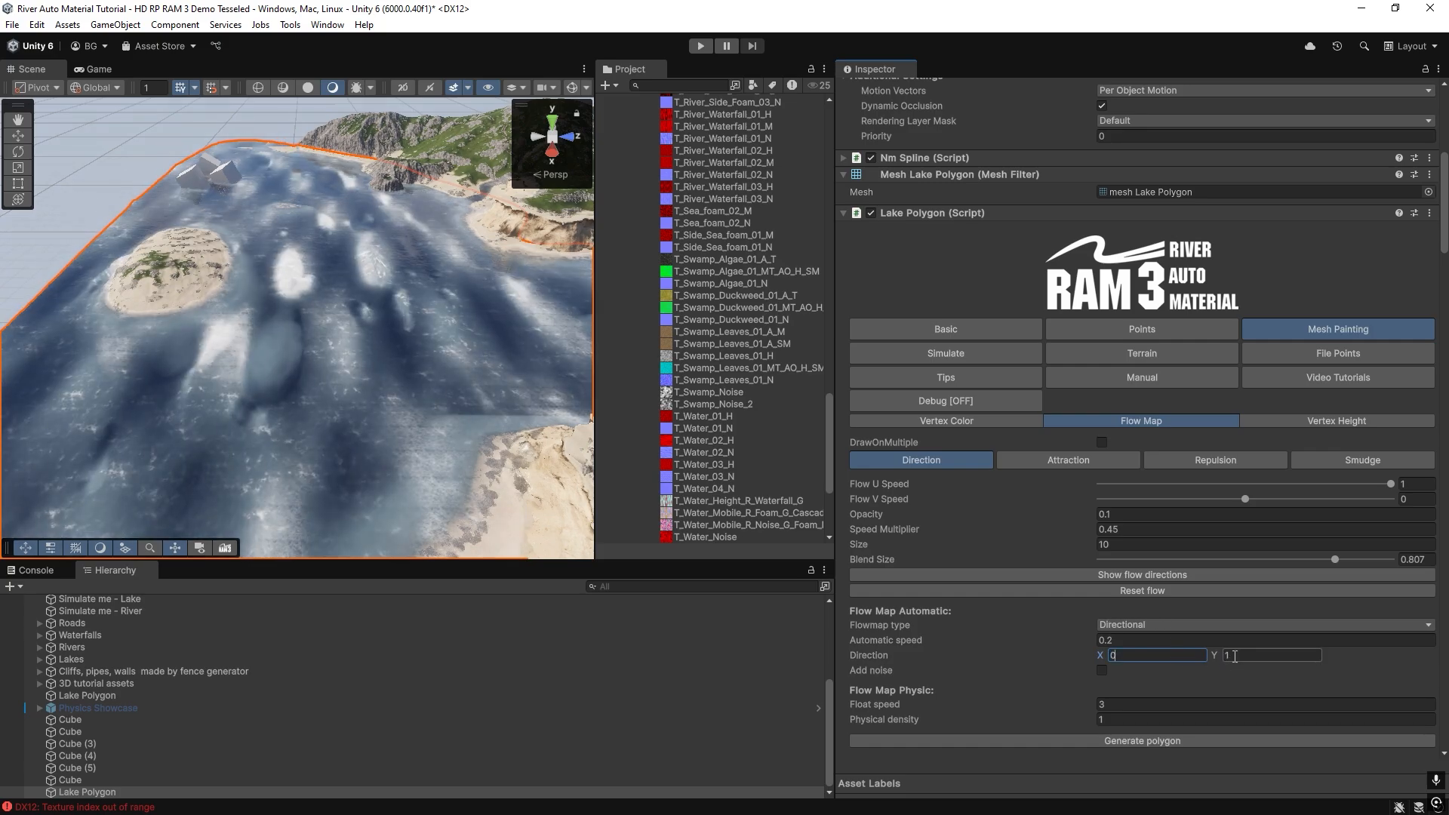
{"action": "type", "text": "-"}
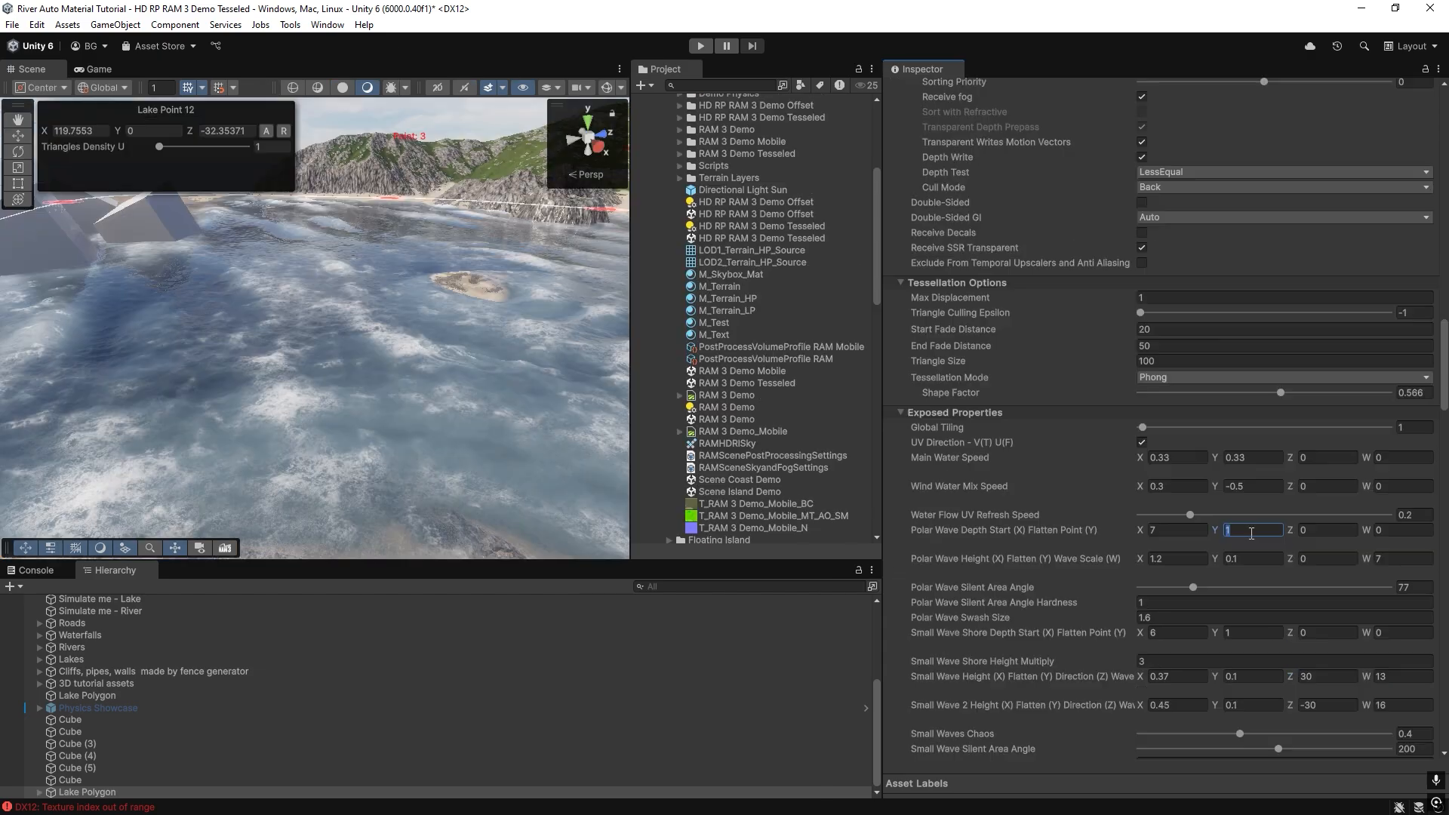
Set the Polar Wave Flatten Point Y to 0.4 and the X height of both small waves to 0
{"action": "type", "text": "0.4"}
{"action": "right_click_drag", "start_coordinate": [373, 303], "coordinate": [358, 306]}
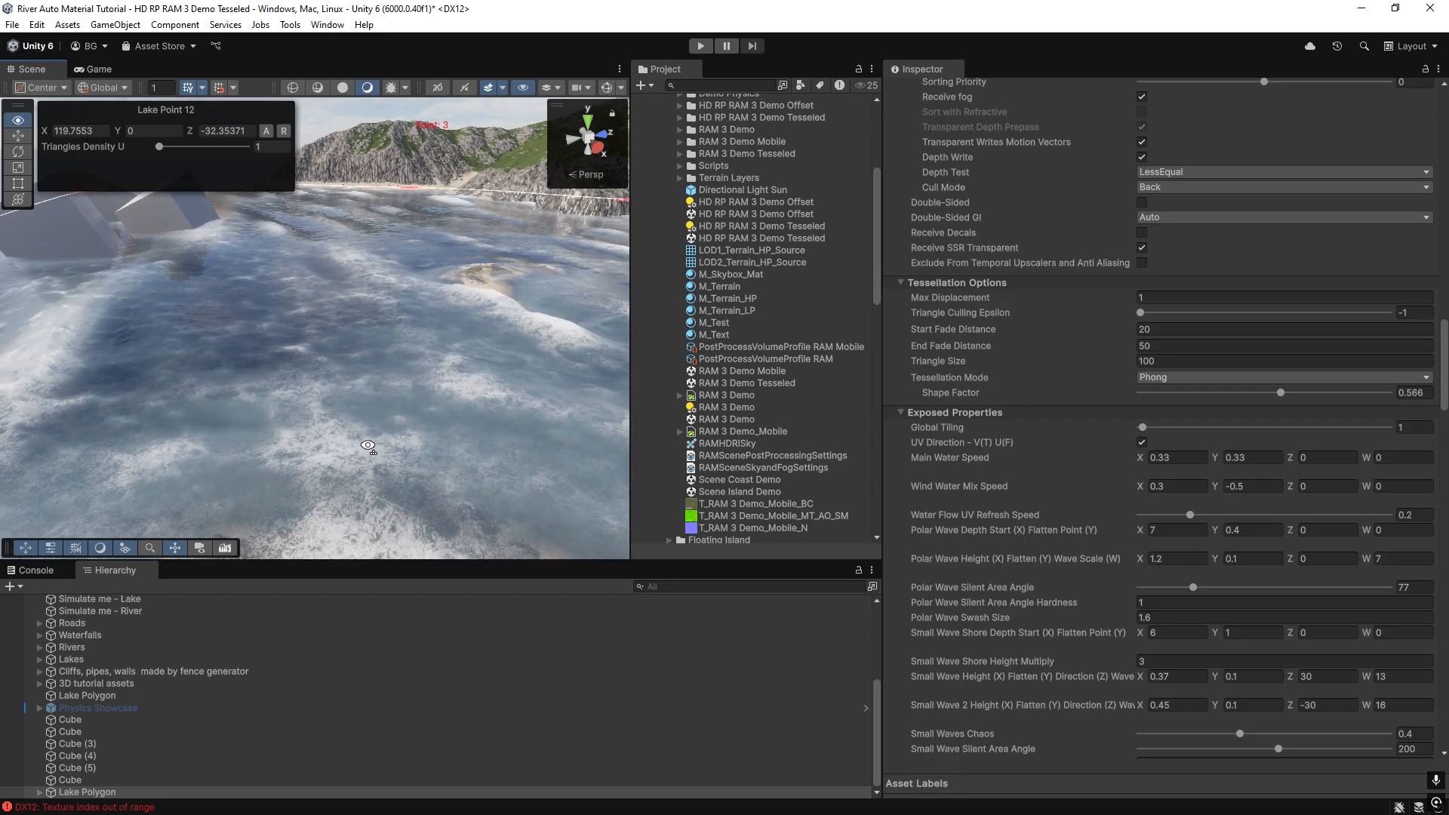
{"action": "left_click", "coordinate": [1175, 677]}
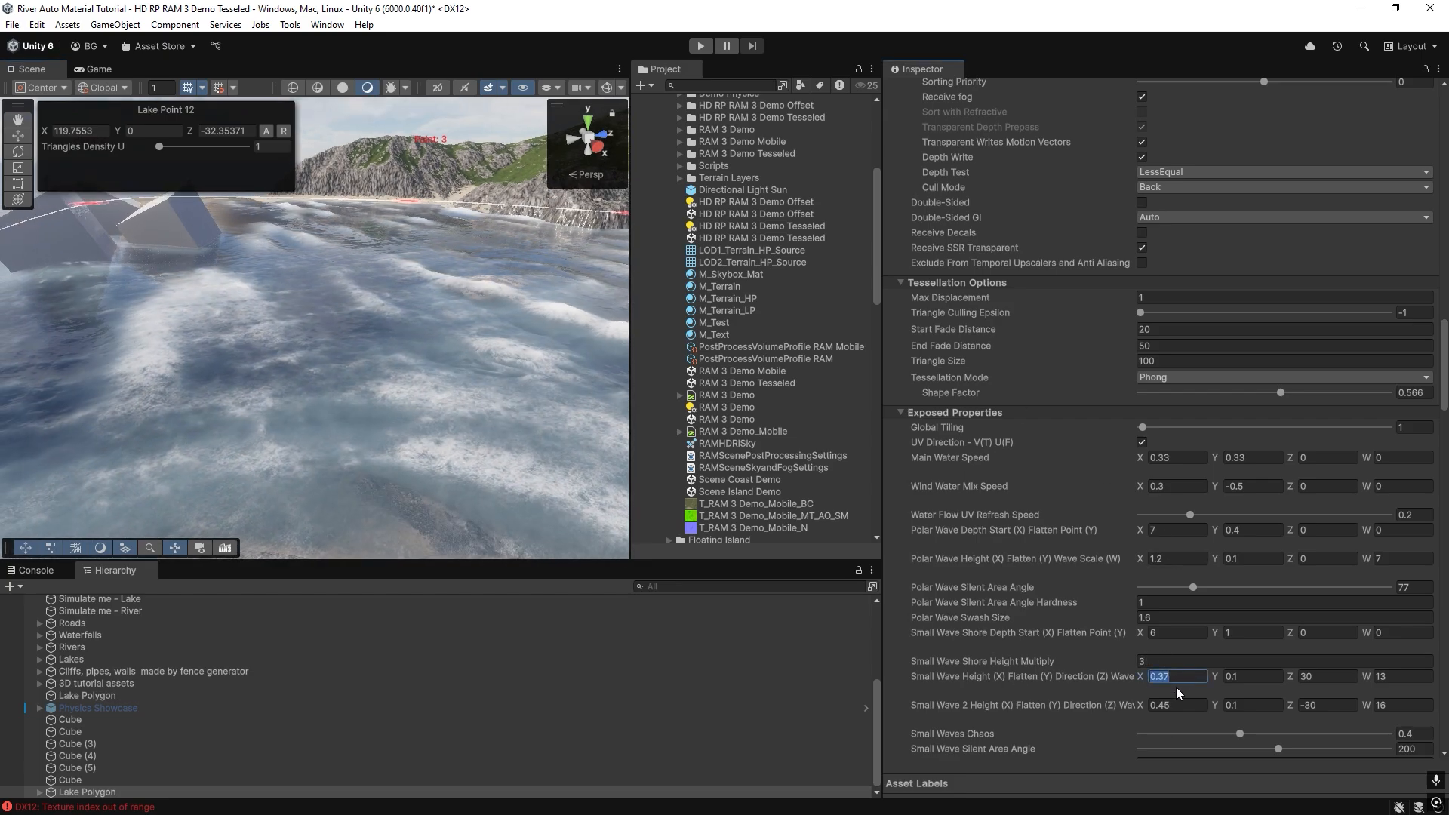
{"action": "type", "text": "0"}
{"action": "left_click", "coordinate": [1179, 705]}
{"action": "type", "text": "0"}
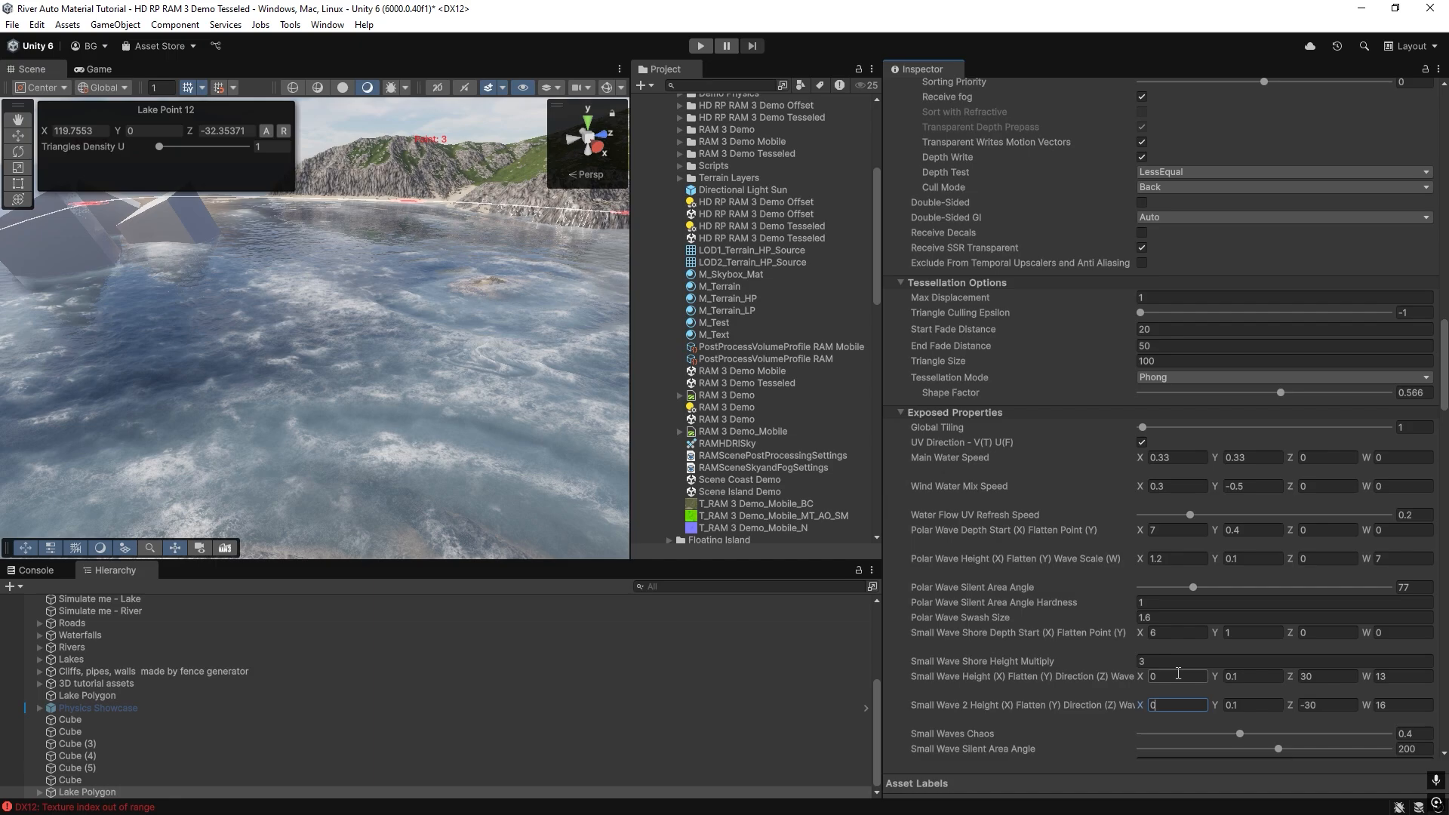
Set the X height of Sea Wave and Sea Wave 2 to 0
{"action": "scroll", "coordinate": [1179, 679], "scroll_direction": "down", "scroll_amount": 5}
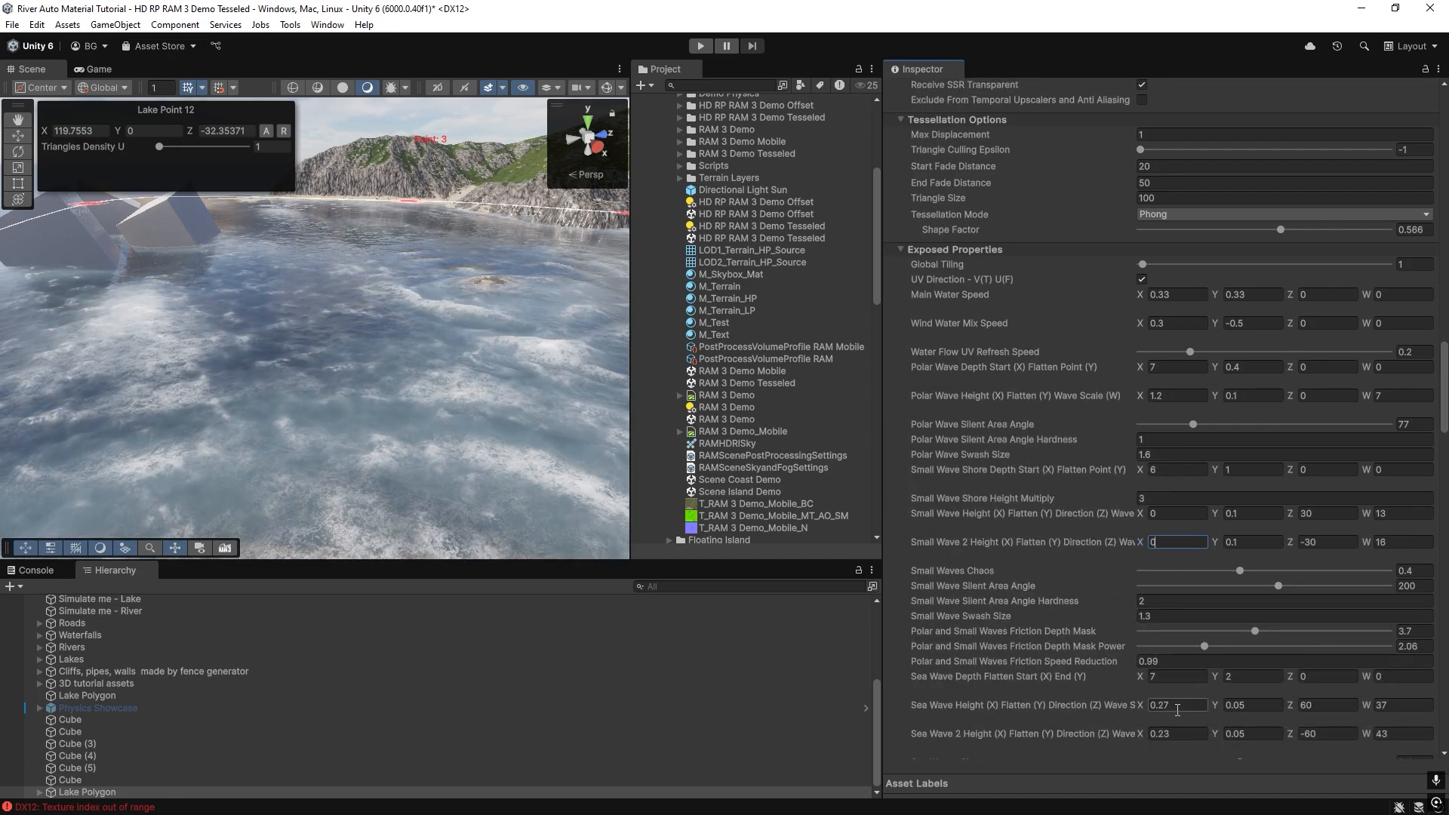
{"action": "left_click", "coordinate": [1177, 705]}
{"action": "type", "text": "0"}
{"action": "left_click", "coordinate": [1179, 733]}
{"action": "type", "text": "0"}
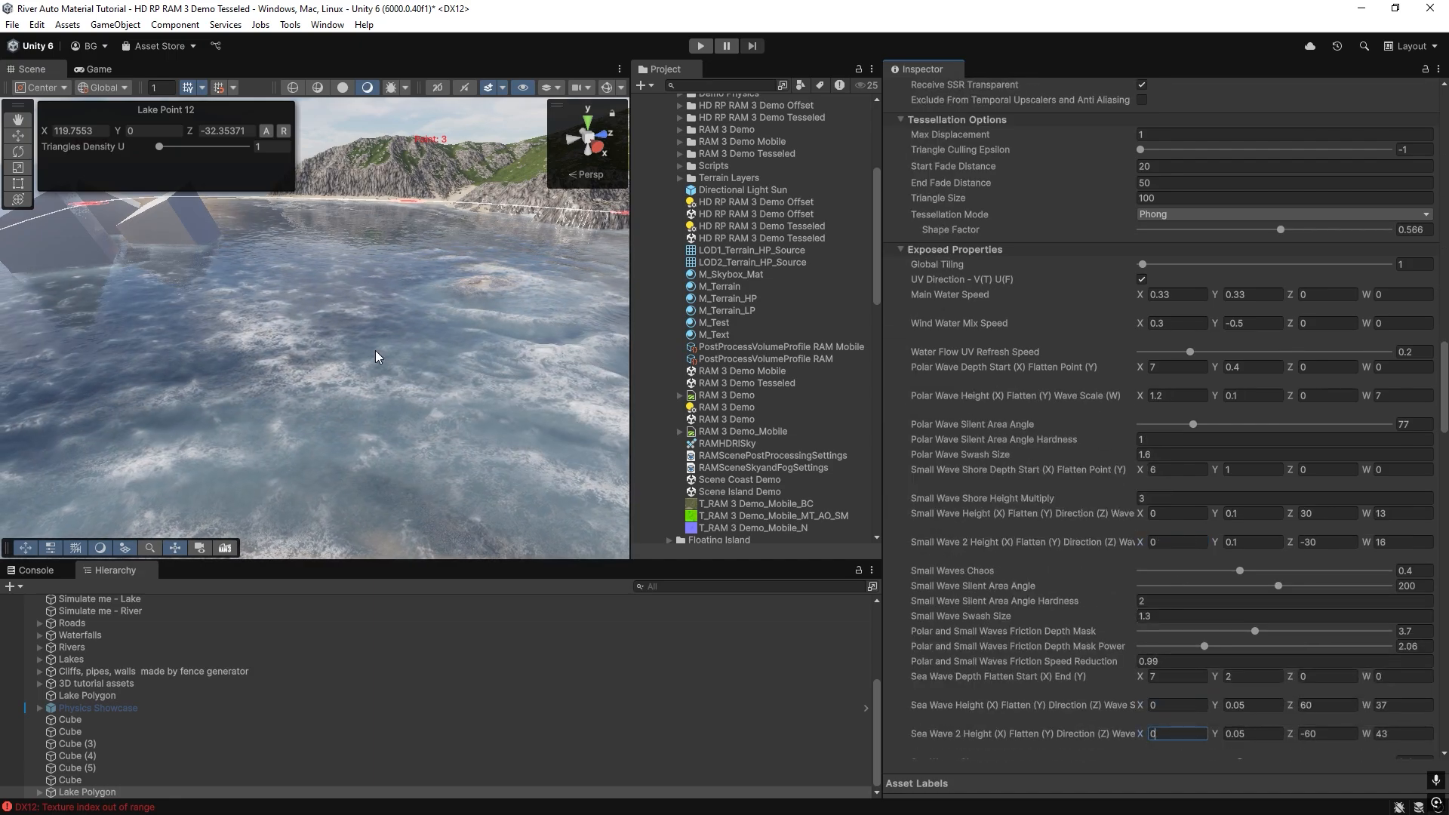
Examine the sea waves near the island shore and scroll through the lake polygon and material settings
{"action": "left_click", "coordinate": [1086, 687]}
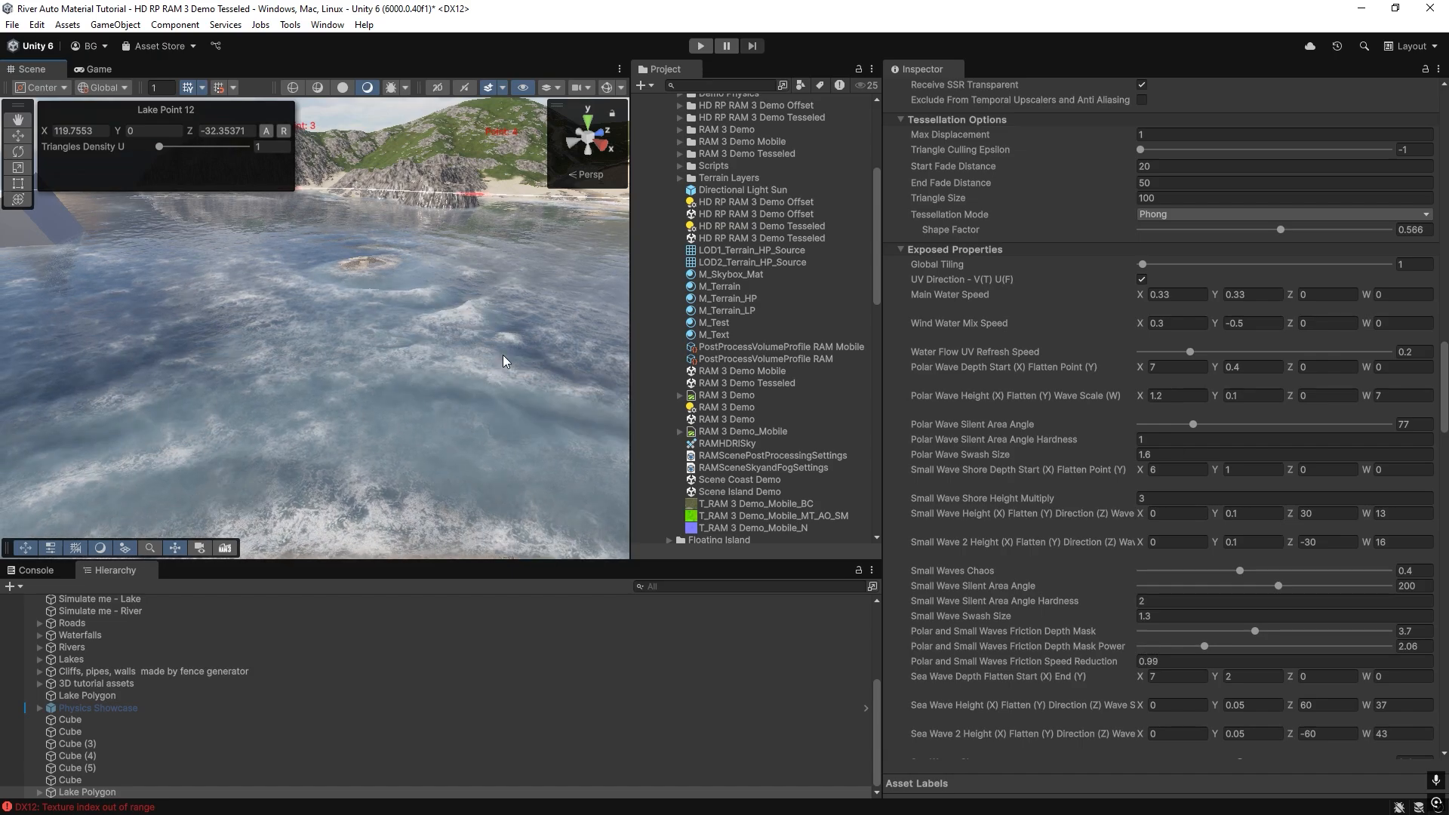
{"action": "right_click_drag", "start_coordinate": [253, 420], "coordinate": [146, 479]}
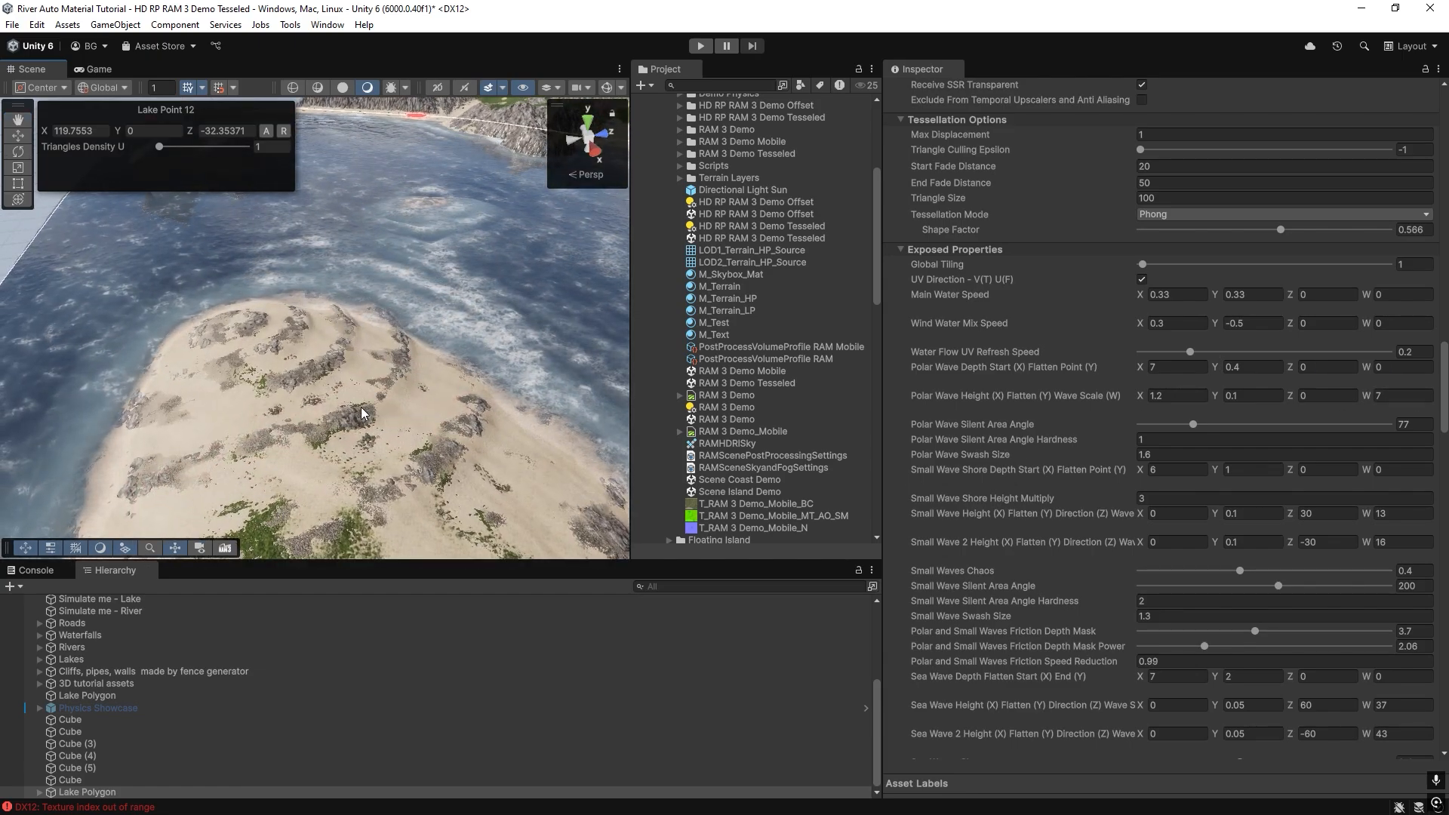
{"action": "right_click_drag", "start_coordinate": [362, 414], "coordinate": [290, 382]}
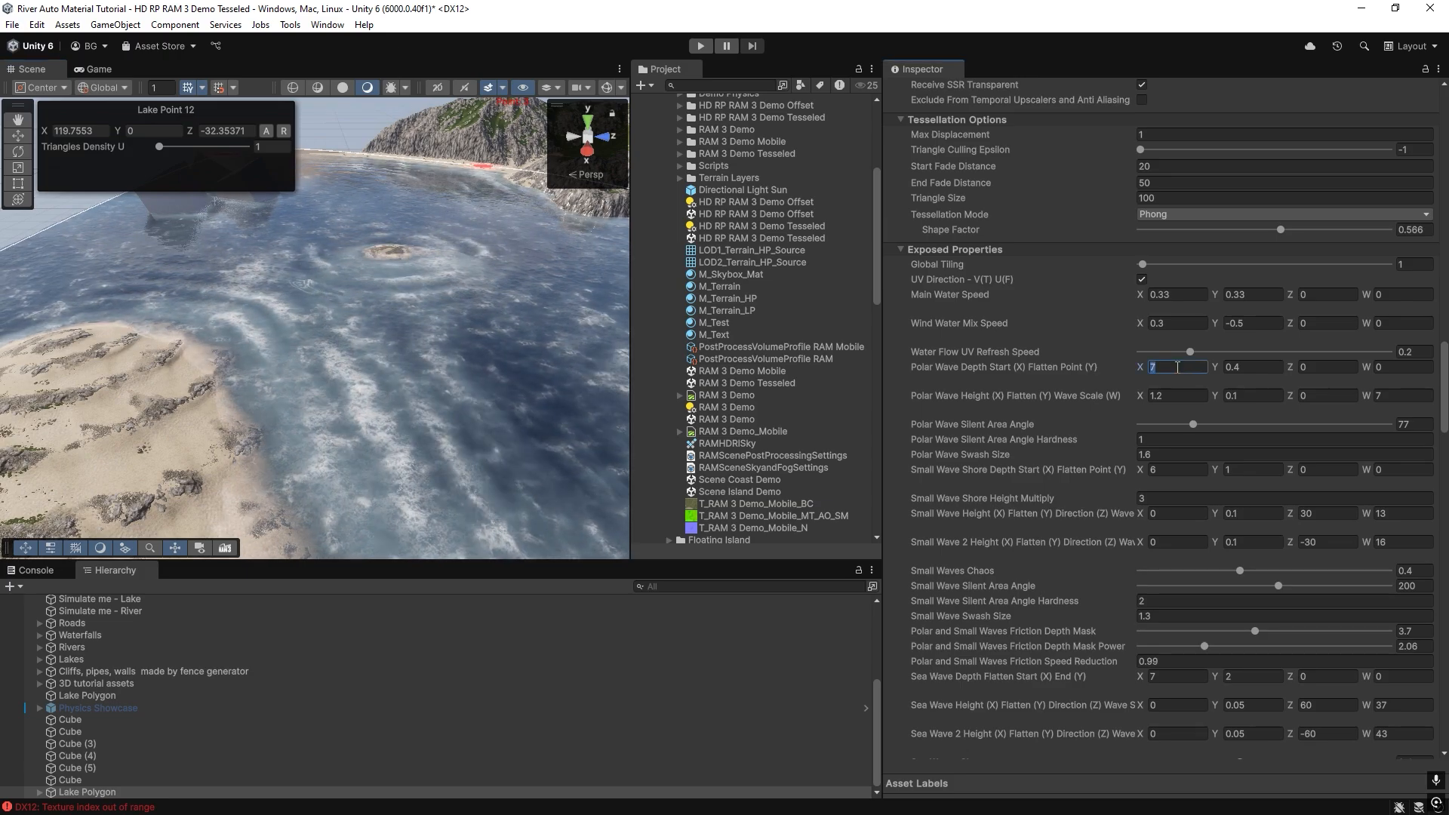
{"action": "scroll", "coordinate": [1177, 367], "scroll_direction": "up", "scroll_amount": 20}
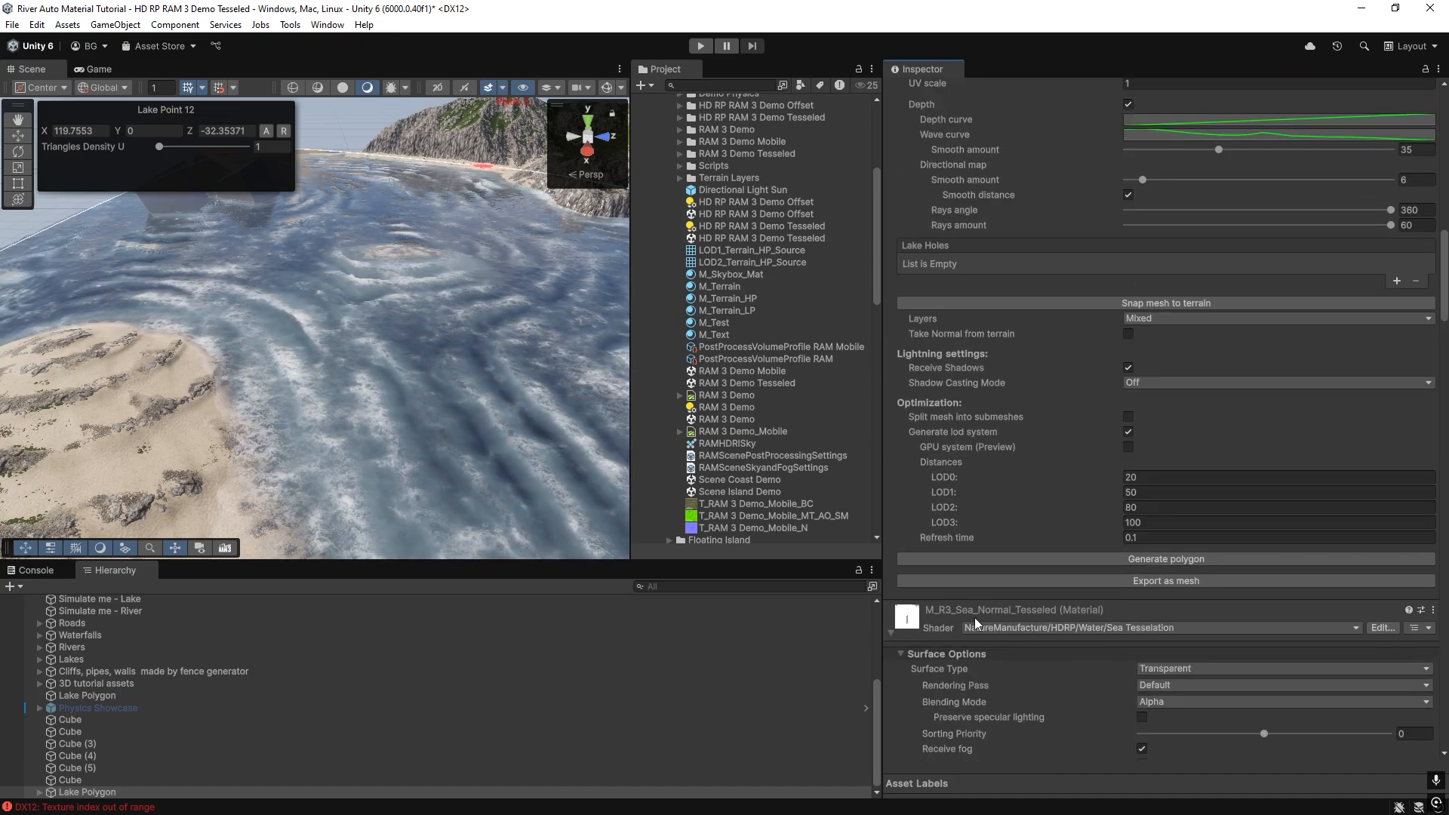
{"action": "scroll", "coordinate": [975, 618], "scroll_direction": "down", "scroll_amount": 10}
{"action": "scroll", "coordinate": [1053, 604], "scroll_direction": "down", "scroll_amount": 10}
{"action": "scroll", "coordinate": [1112, 389], "scroll_direction": "up", "scroll_amount": 19}
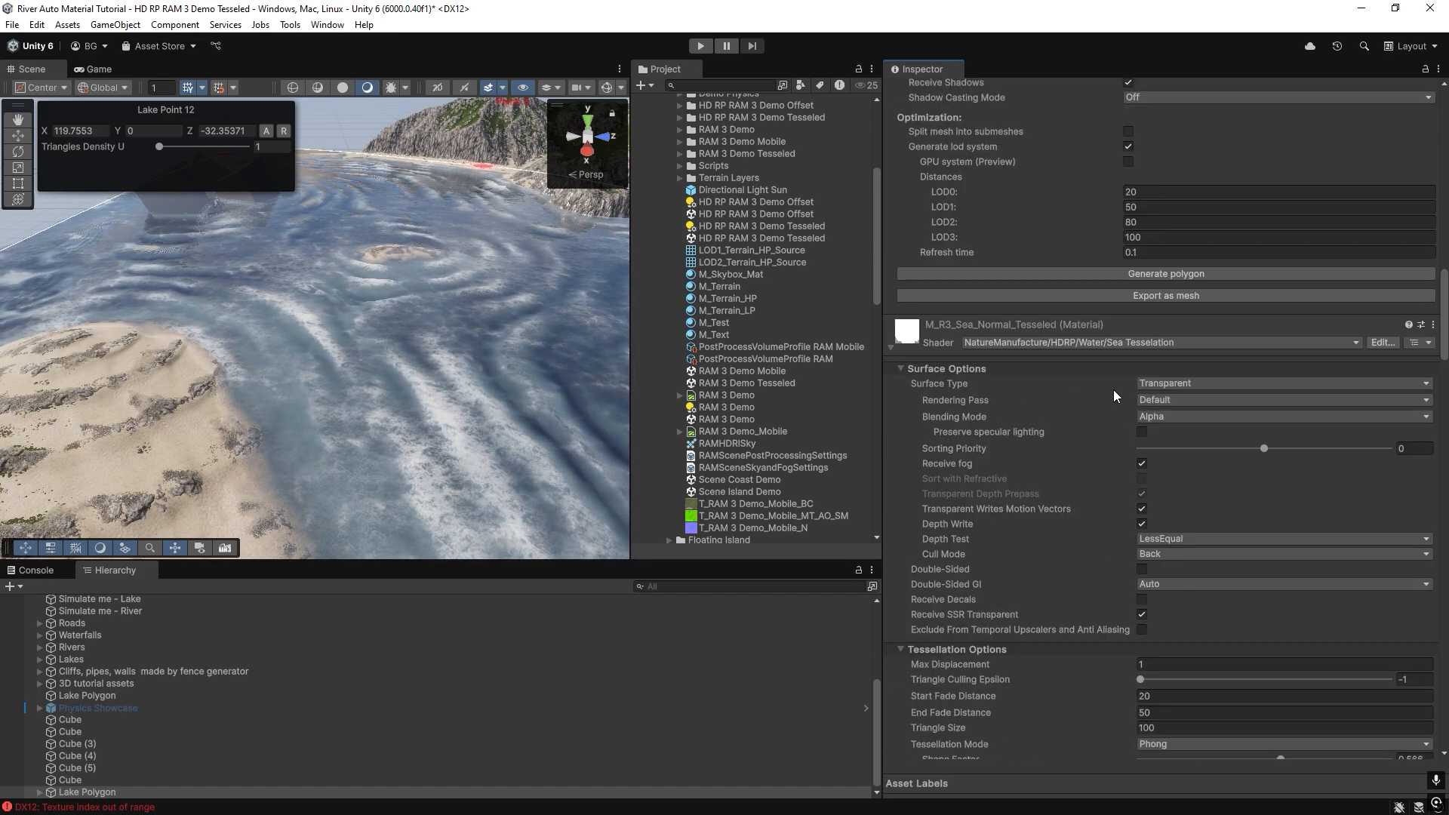
{"action": "scroll", "coordinate": [1212, 308], "scroll_direction": "up", "scroll_amount": 8}
{"action": "scroll", "coordinate": [1208, 320], "scroll_direction": "down", "scroll_amount": 16}
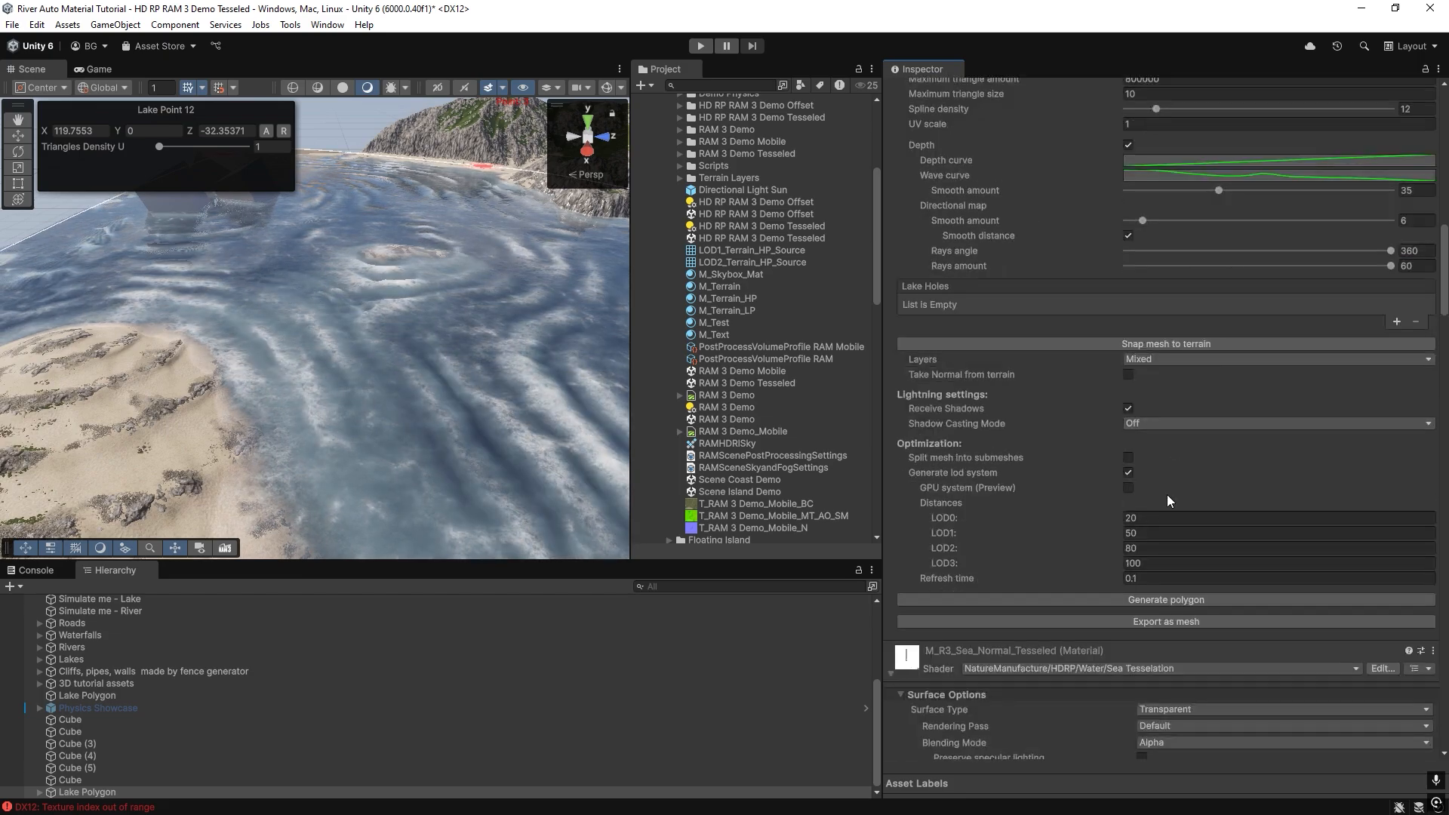
{"action": "scroll", "coordinate": [1170, 550], "scroll_direction": "down", "scroll_amount": 11}
Try a Polar Wave Depth Start X of 90, then restore it to 7
{"action": "left_click", "coordinate": [1170, 491]}
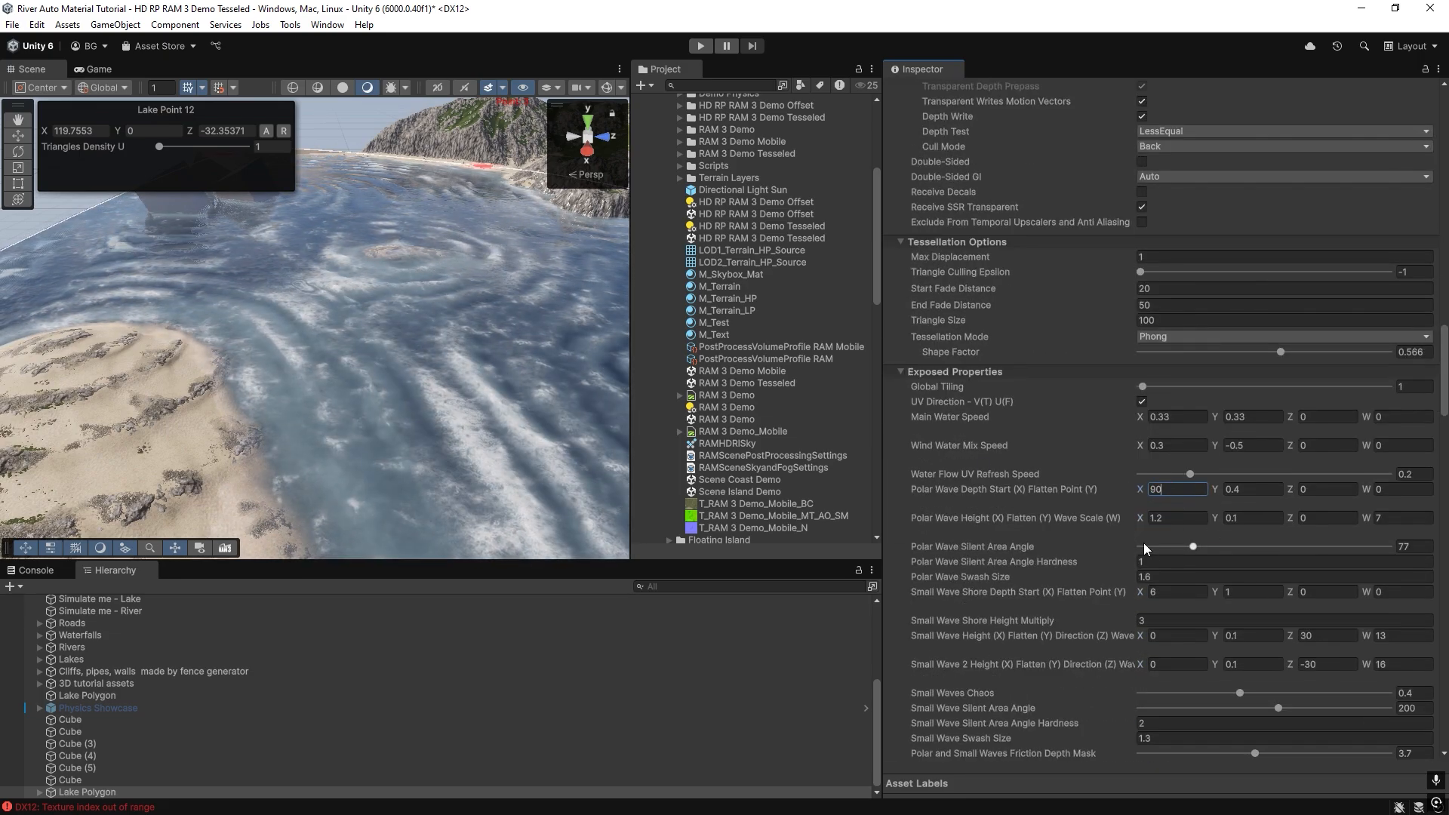
{"action": "right_click_drag", "start_coordinate": [466, 443], "coordinate": [402, 358]}
{"action": "key", "text": "w"}
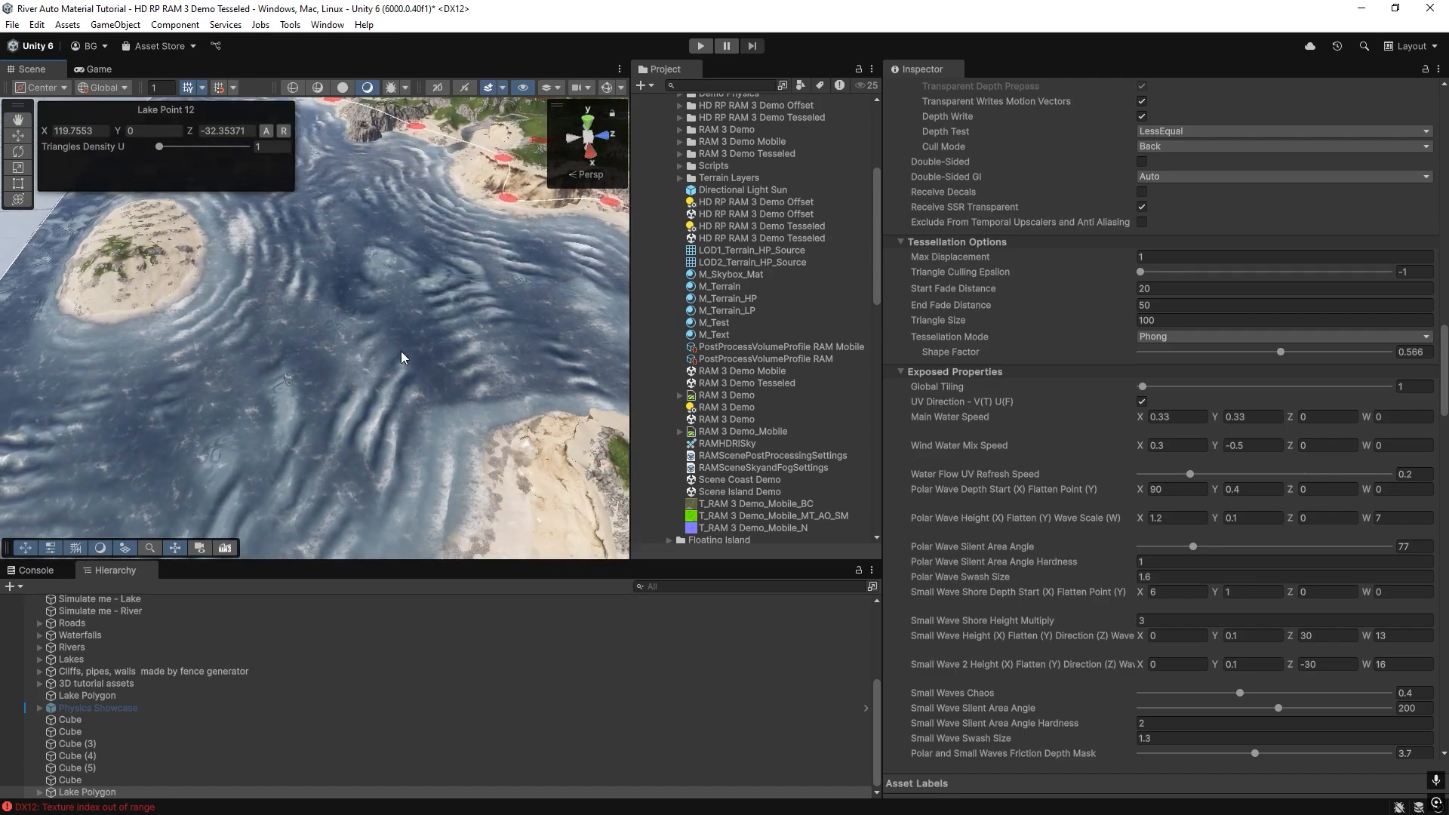
{"action": "scroll", "coordinate": [1036, 414], "scroll_direction": "up", "scroll_amount": 15}
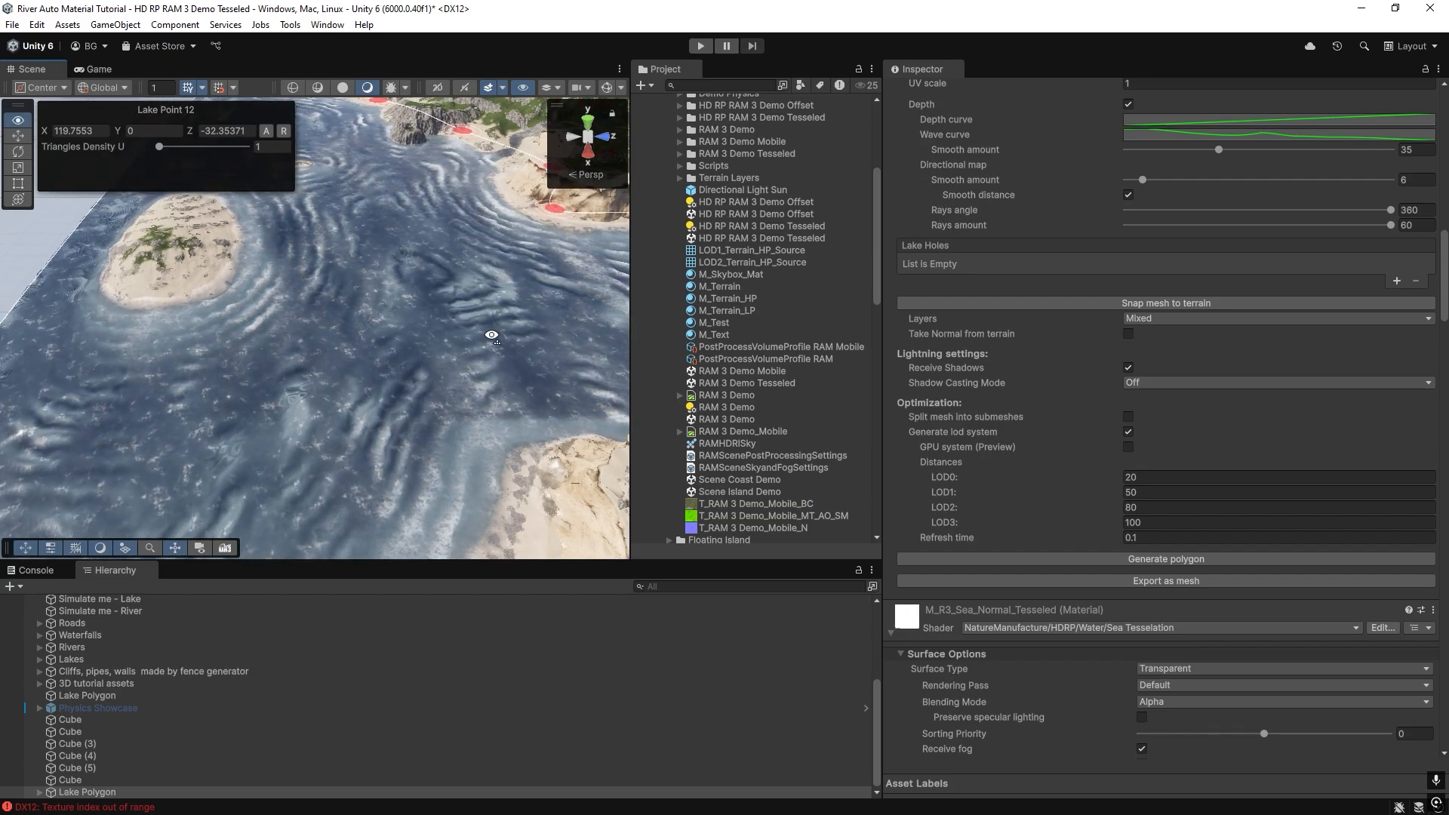
{"action": "scroll", "coordinate": [1321, 393], "scroll_direction": "down", "scroll_amount": 15}
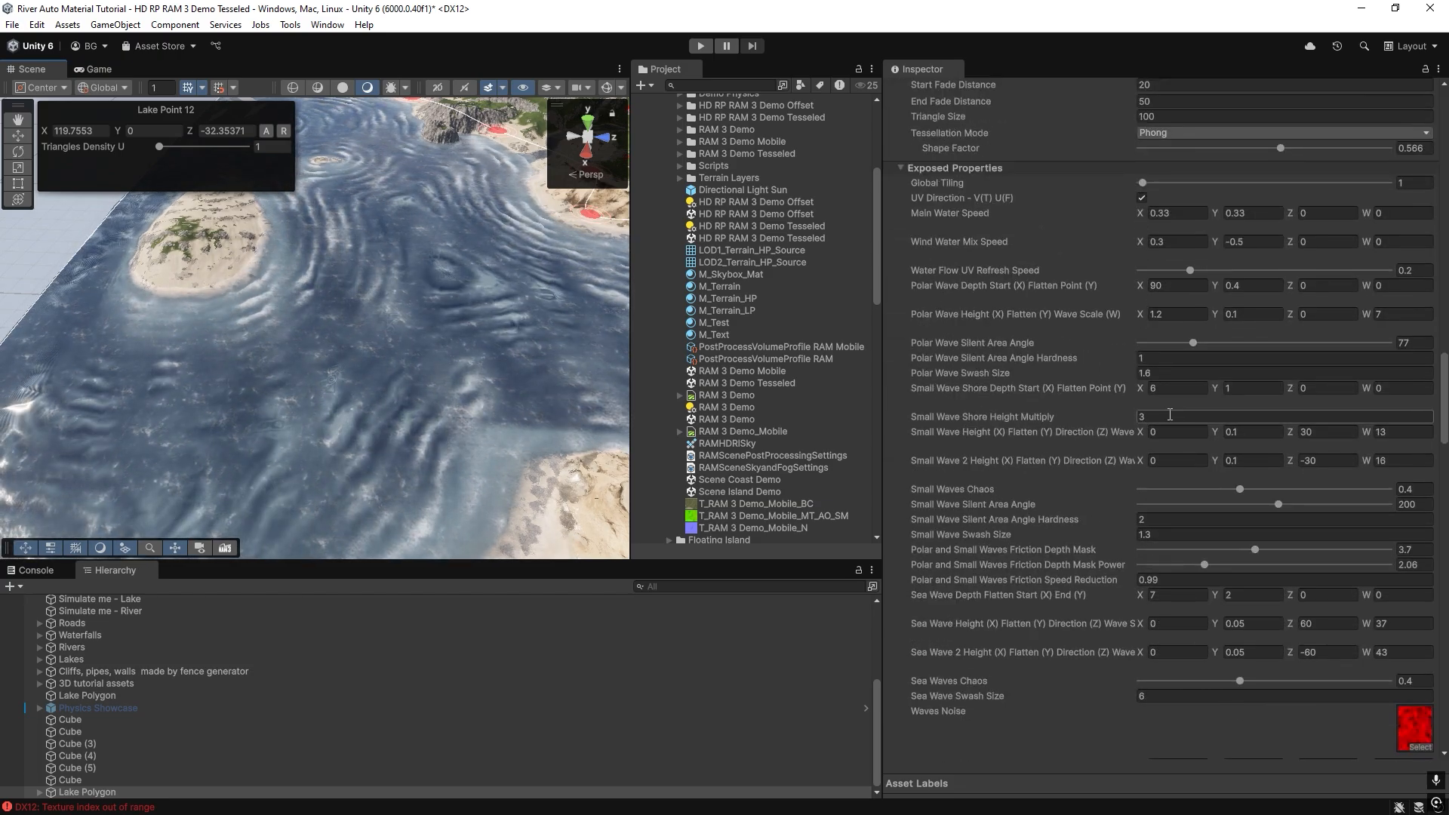
{"action": "scroll", "coordinate": [1166, 419], "scroll_direction": "down", "scroll_amount": 3}
{"action": "scroll", "coordinate": [1164, 513], "scroll_direction": "down", "scroll_amount": 6}
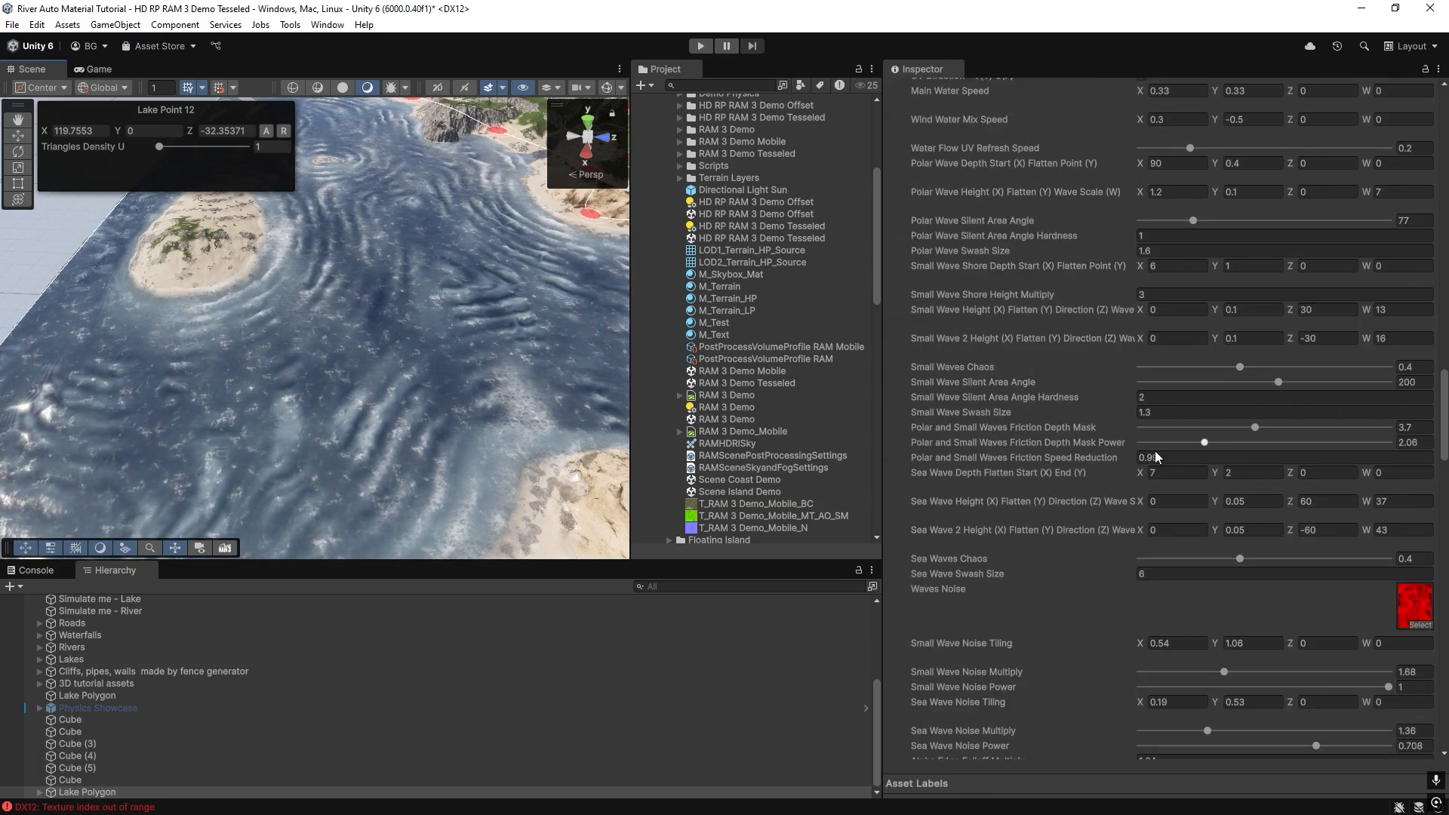
{"action": "scroll", "coordinate": [1154, 450], "scroll_direction": "up", "scroll_amount": 4}
{"action": "scroll", "coordinate": [1162, 483], "scroll_direction": "up", "scroll_amount": 8}
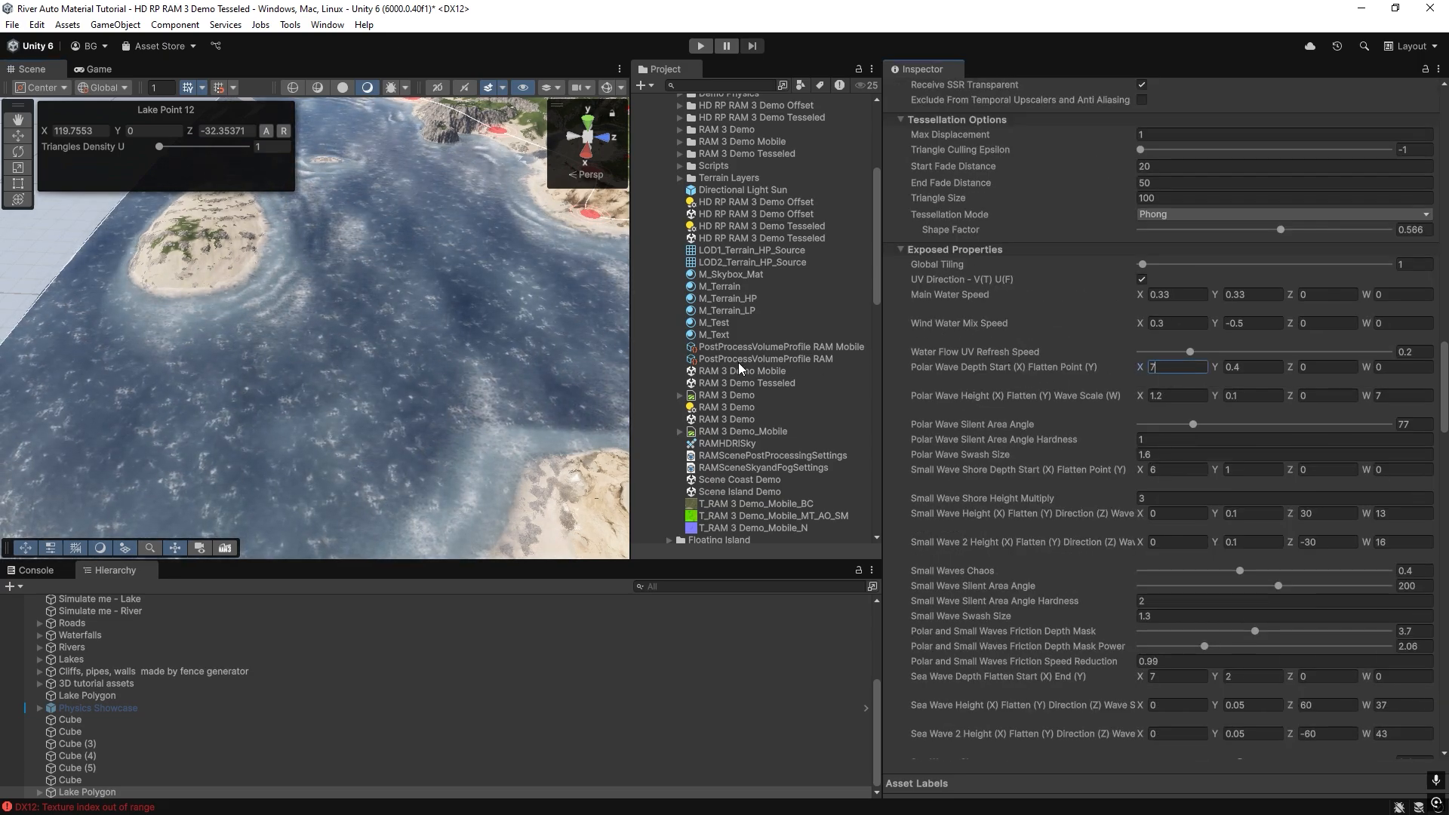
Inspect the shore waves around the island from several angles
{"action": "right_click_drag", "start_coordinate": [404, 373], "coordinate": [383, 339]}
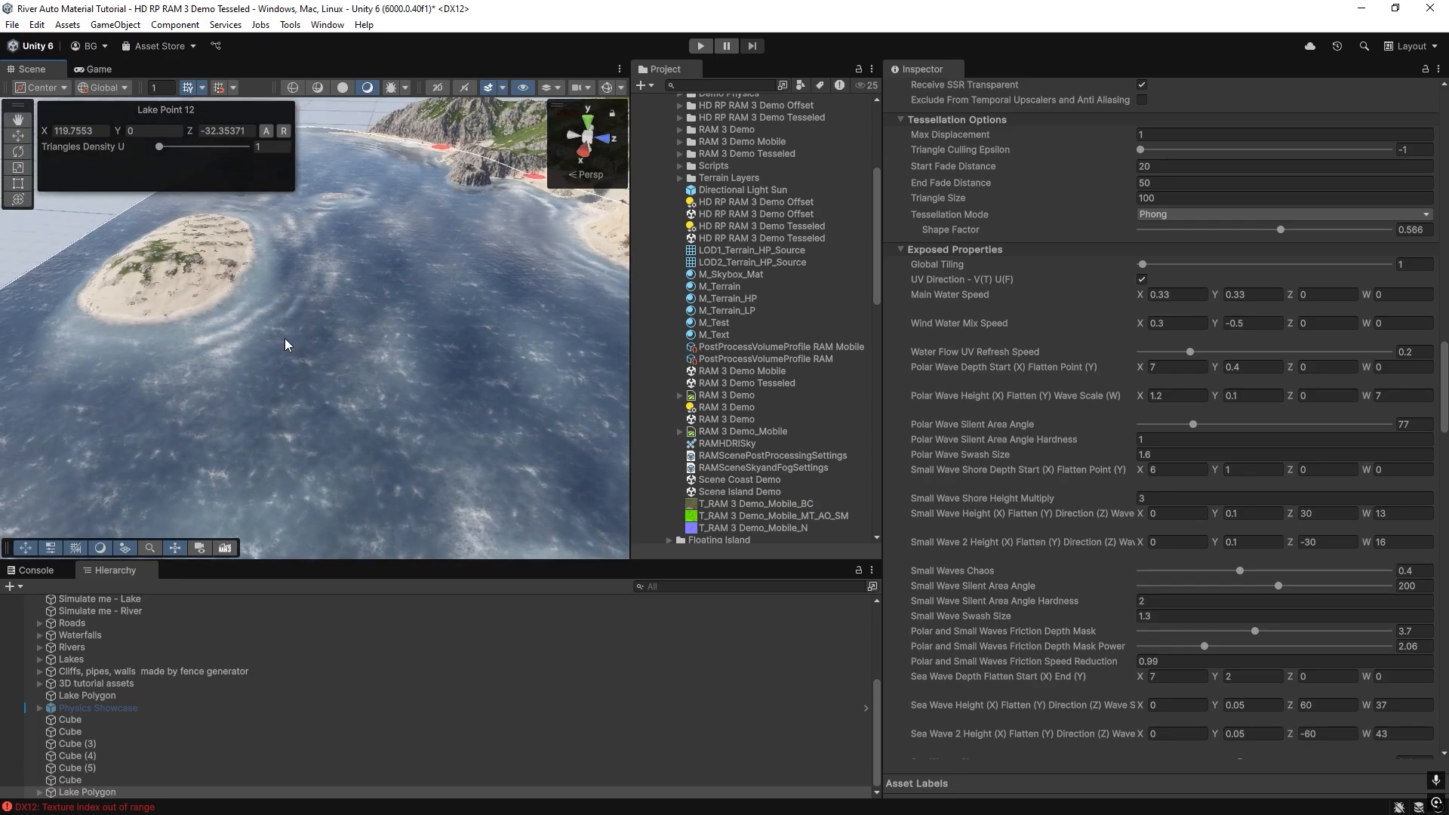
{"action": "mouse_move", "coordinate": [287, 341]}
{"action": "right_mouse_down"}
{"action": "mouse_move", "coordinate": [189, 317]}
{"action": "mouse_move", "coordinate": [296, 316]}
{"action": "right_mouse_up"}
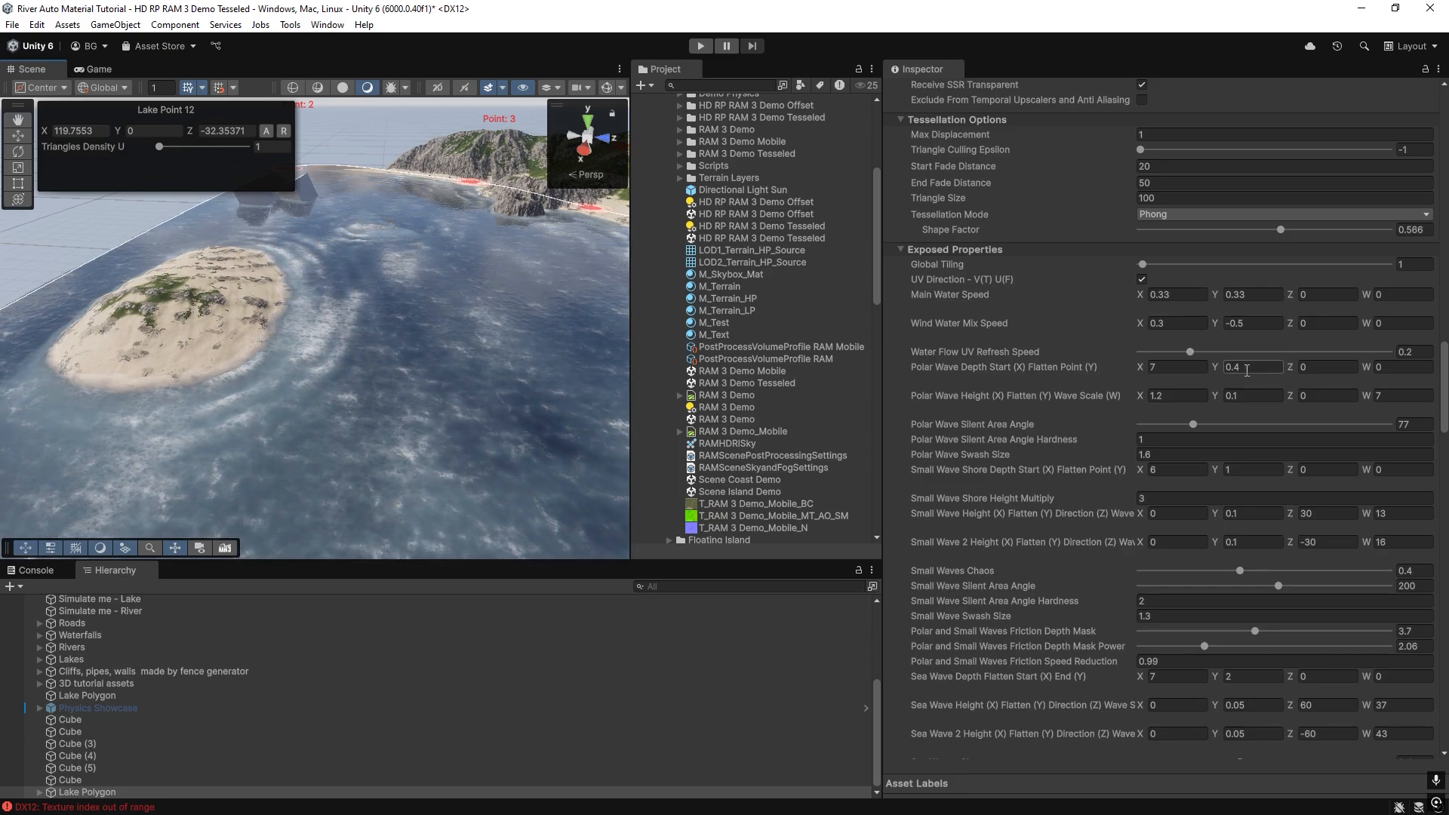
{"action": "scroll", "coordinate": [382, 362], "scroll_direction": "up", "scroll_amount": 3}
{"action": "right_click_drag", "start_coordinate": [382, 362], "coordinate": [458, 378]}
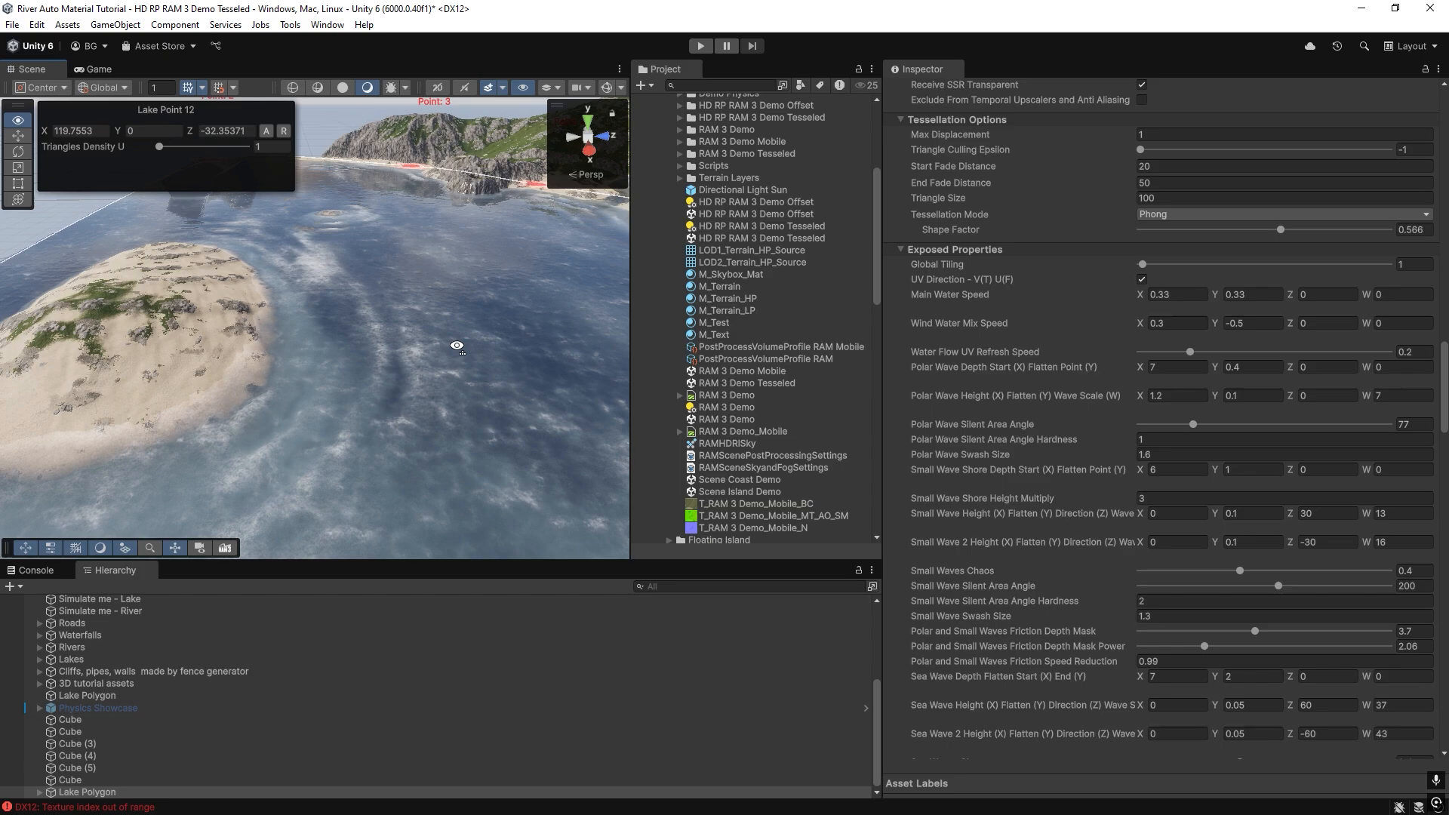
{"action": "mouse_move", "coordinate": [457, 345]}
{"action": "right_mouse_down"}
{"action": "mouse_move", "coordinate": [375, 342]}
{"action": "mouse_move", "coordinate": [459, 345]}
{"action": "right_mouse_up"}
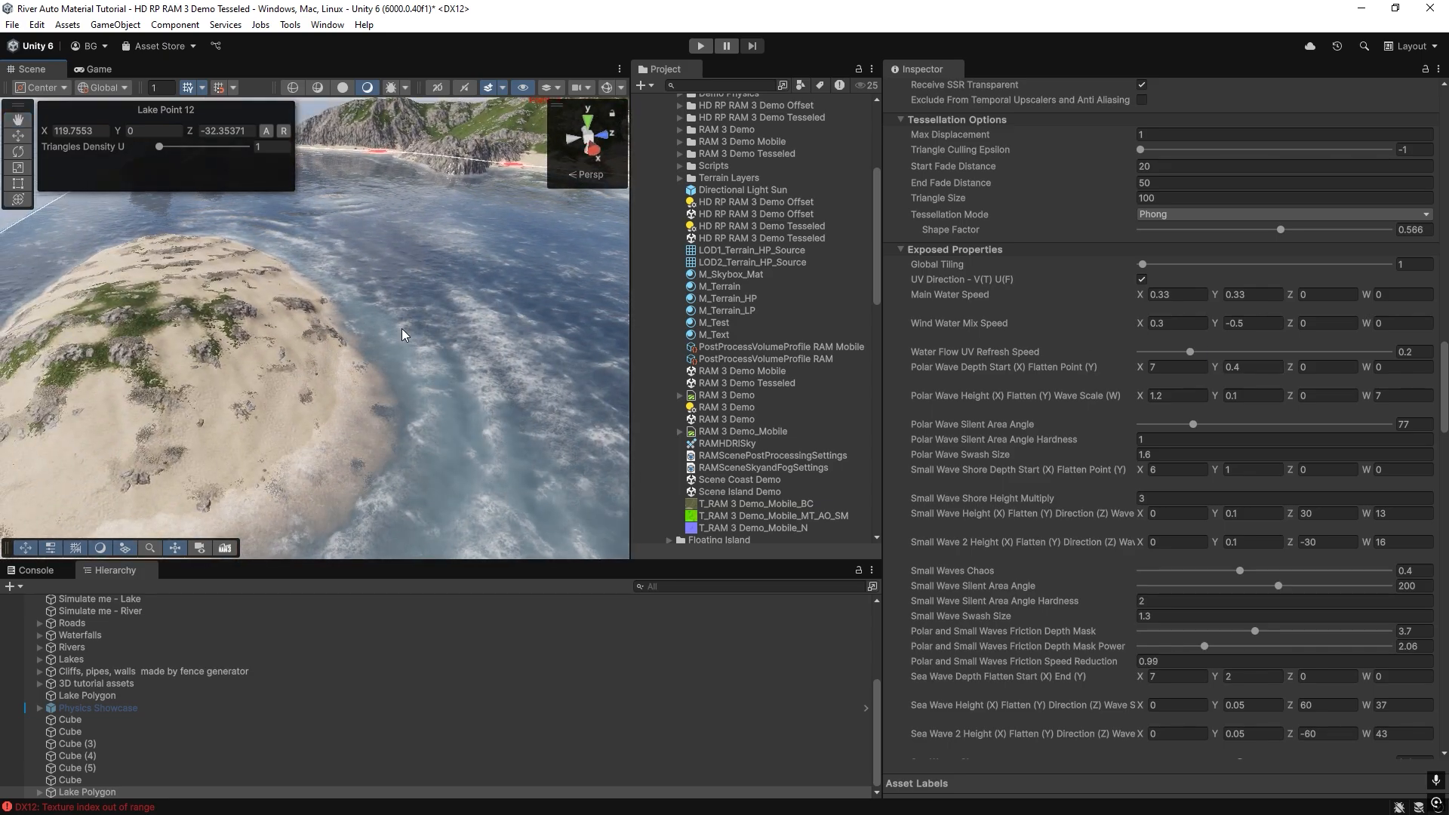
{"action": "right_click_drag", "start_coordinate": [401, 329], "coordinate": [373, 320]}
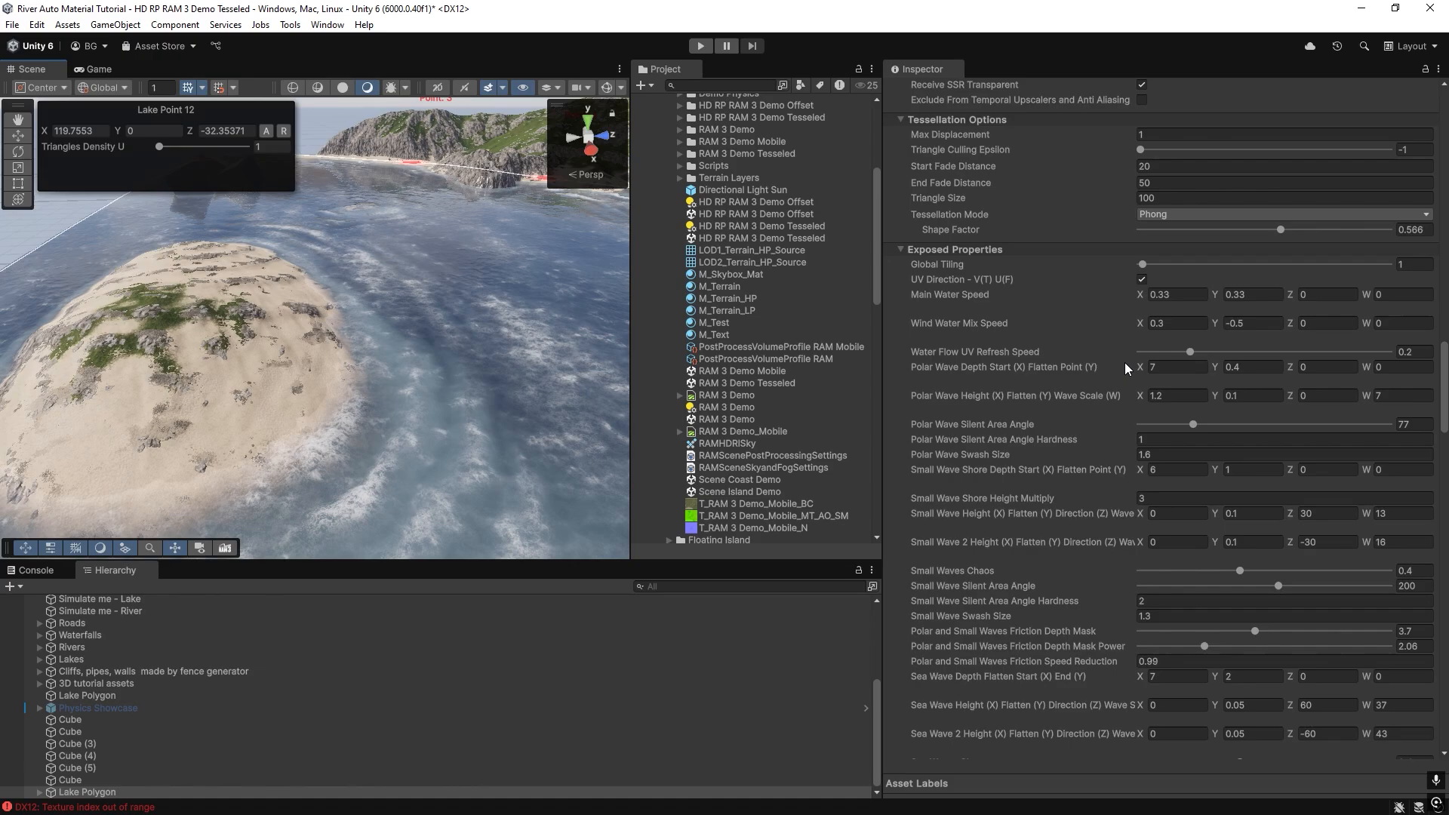
Try other Polar Wave Depth Start Flatten Point Y values, then restore it to 0.4
{"action": "left_click", "coordinate": [1249, 367]}
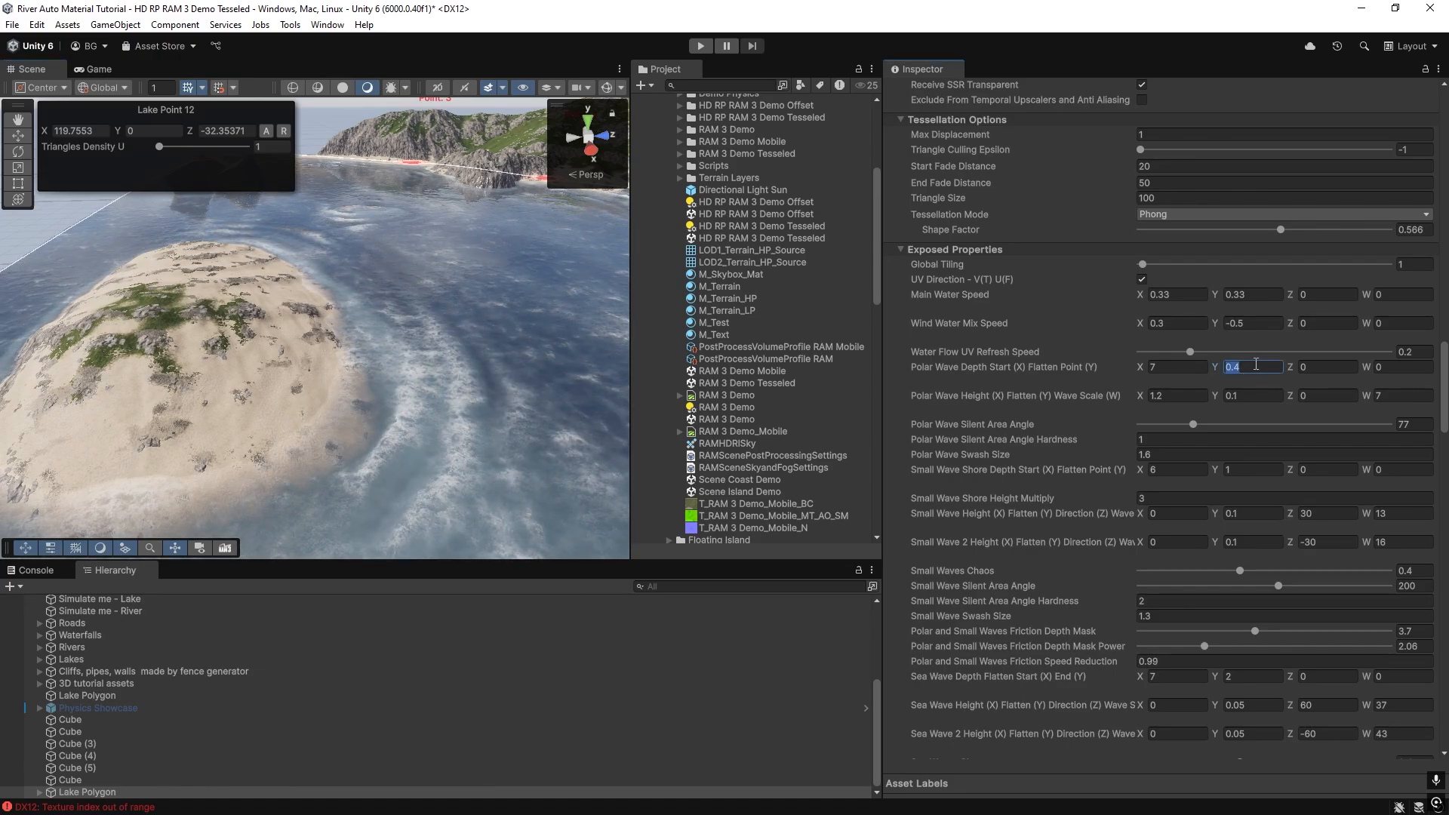
{"action": "type", "text": "3"}
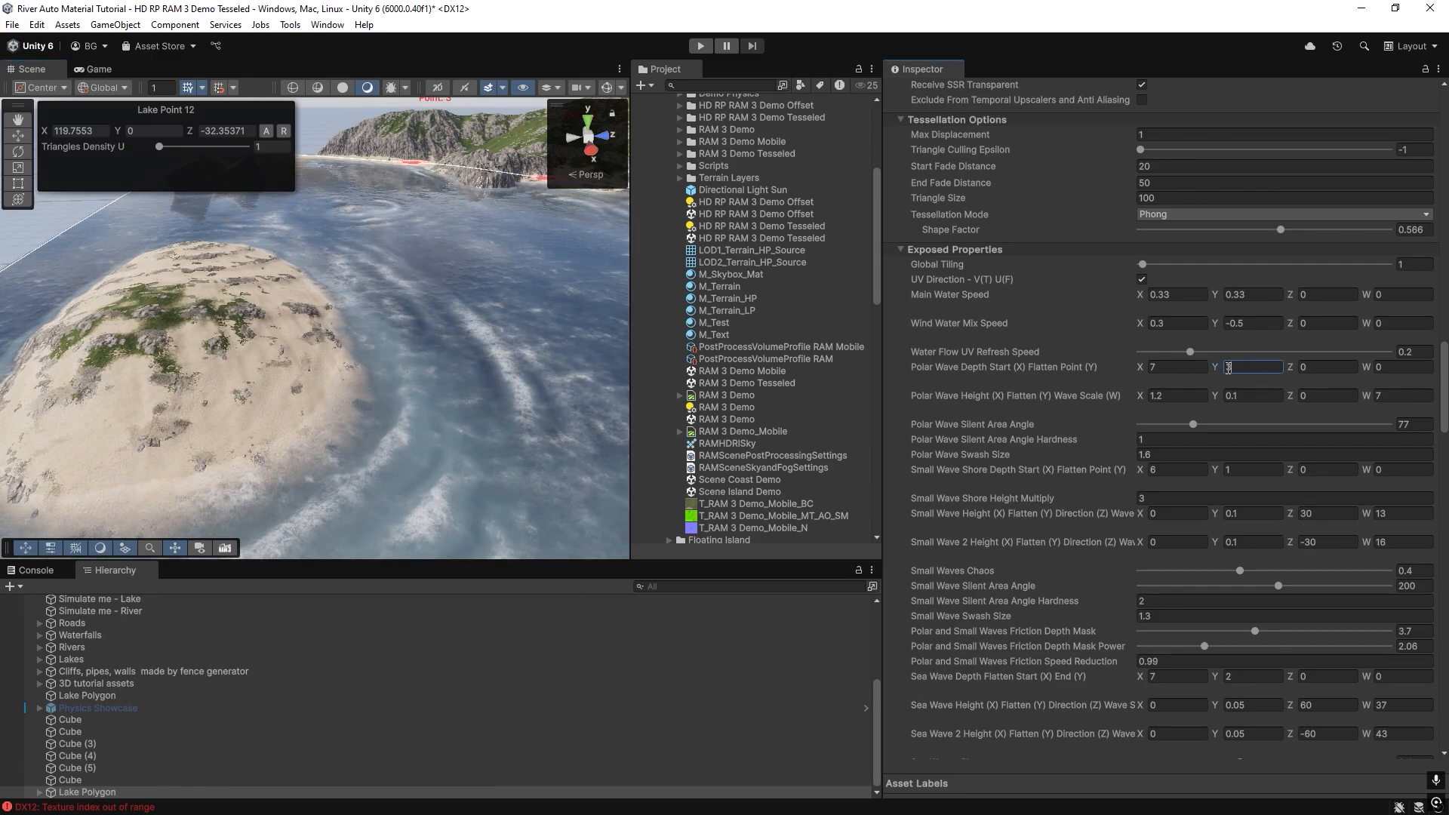
{"action": "right_click_drag", "start_coordinate": [347, 248], "coordinate": [55, 381]}
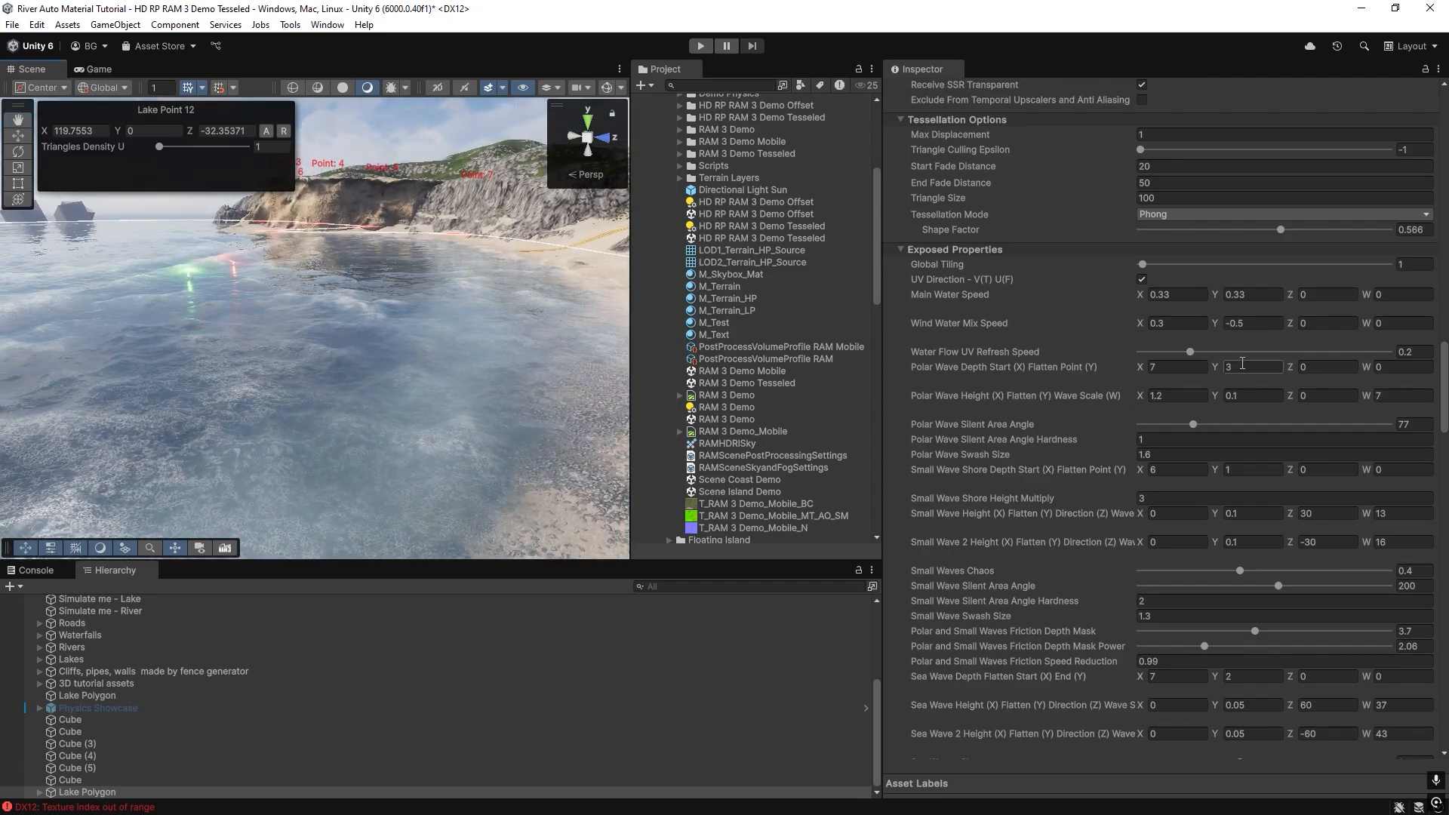
{"action": "left_click", "coordinate": [1242, 370]}
{"action": "type", "text": "0."}
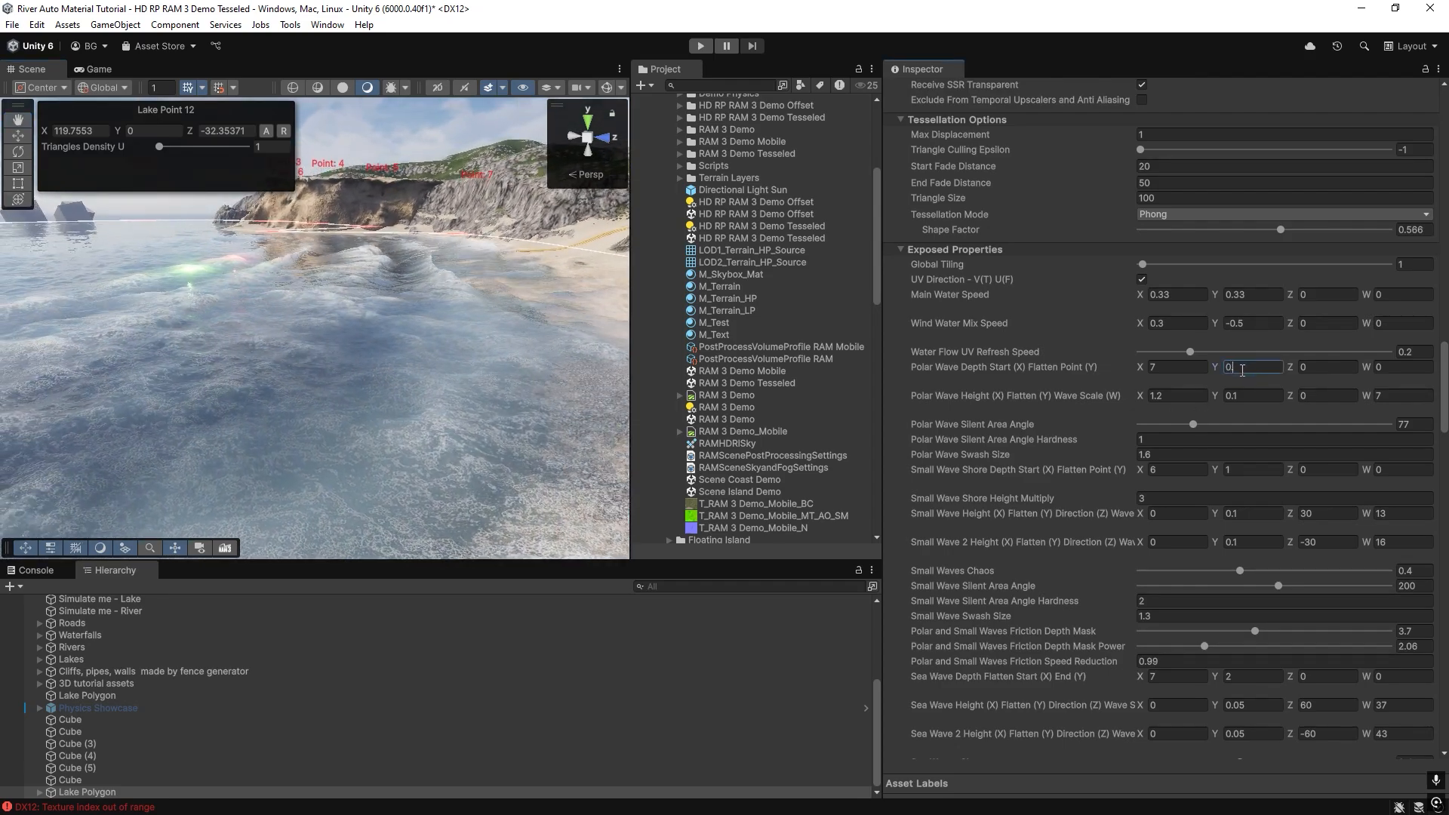
{"action": "type", "text": "4"}
{"action": "right_click_drag", "start_coordinate": [368, 365], "coordinate": [378, 347]}
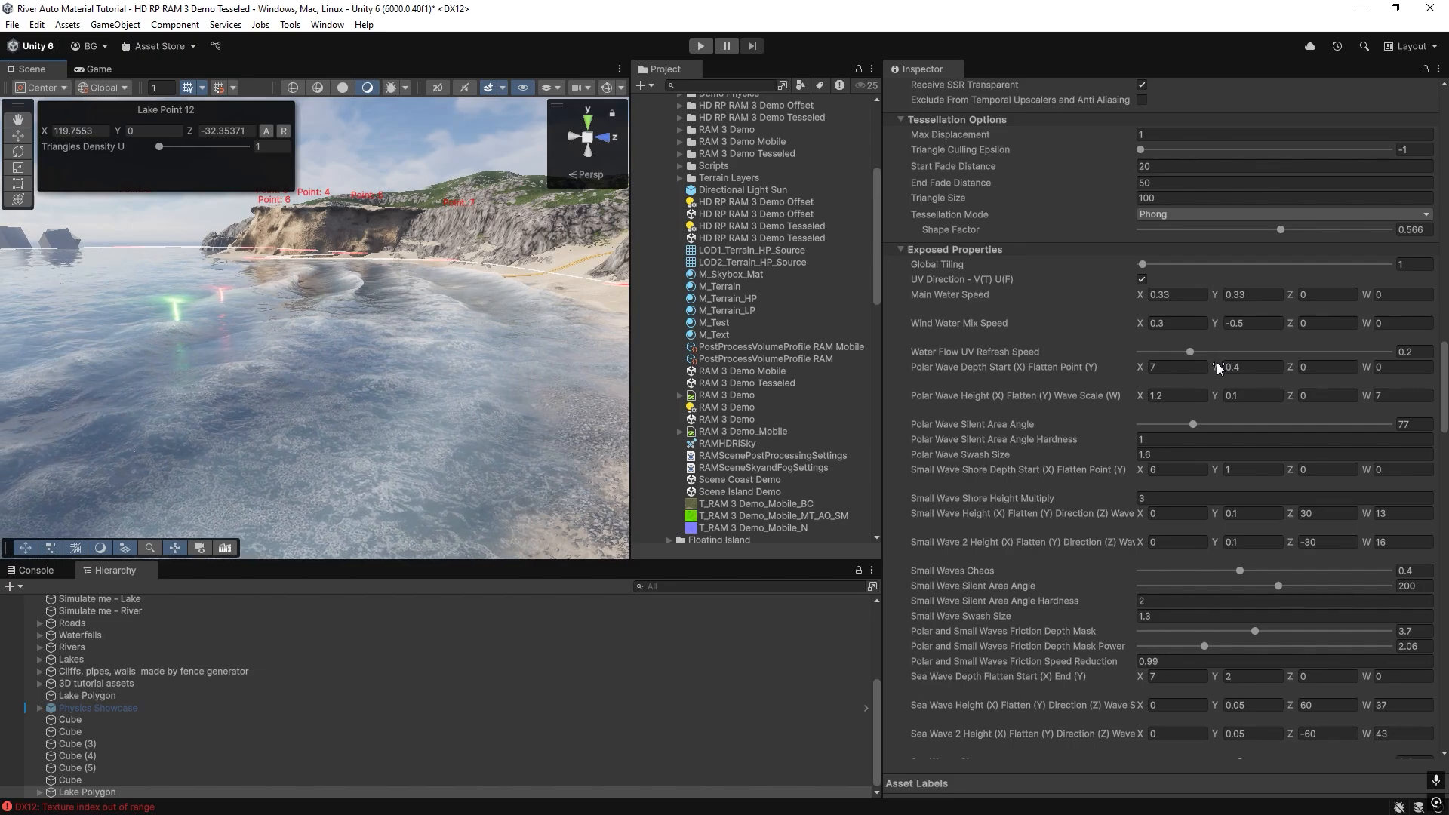
{"action": "left_click_drag", "start_coordinate": [1207, 367], "coordinate": [1293, 382]}
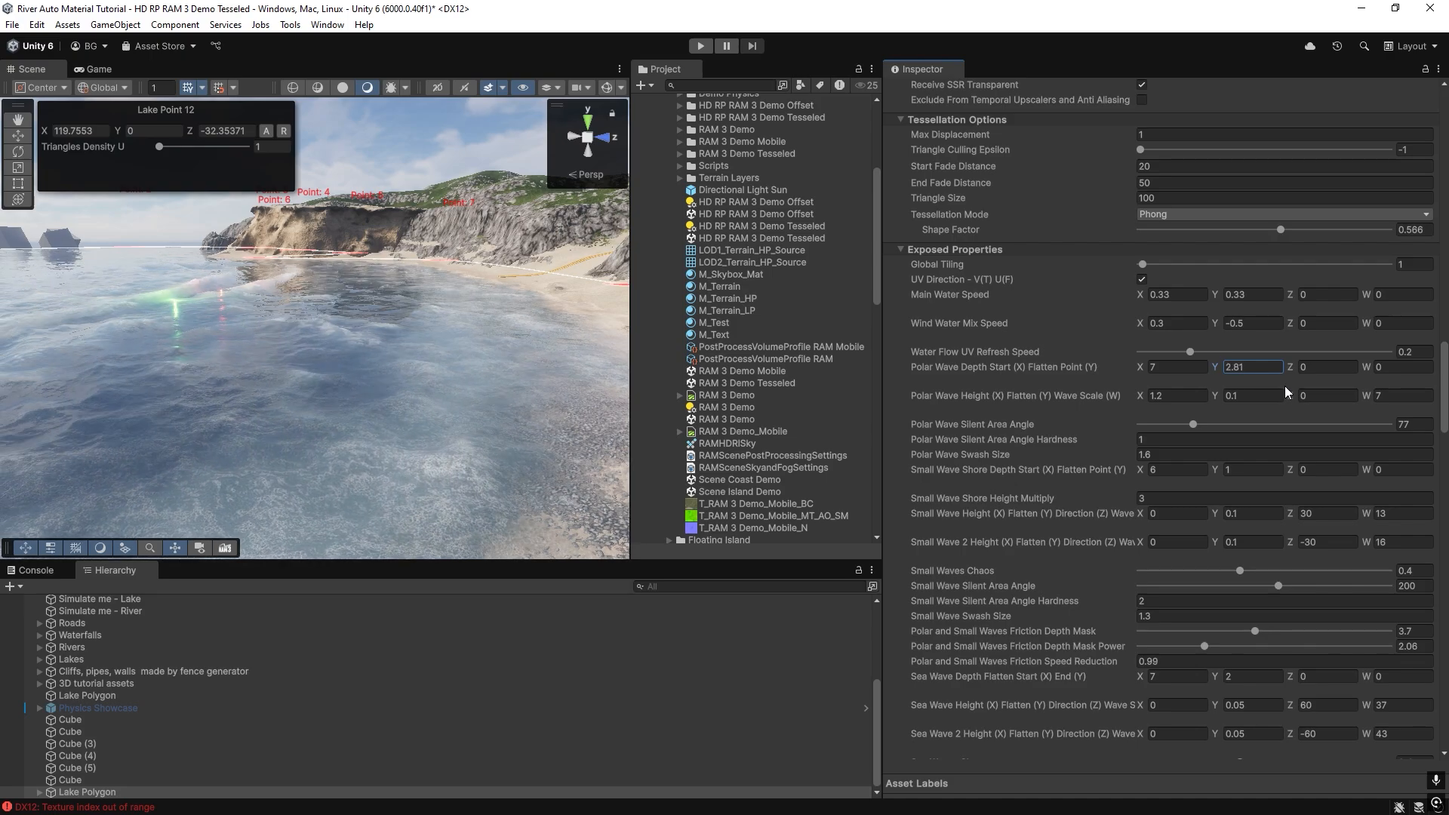
{"action": "right_click_drag", "start_coordinate": [514, 305], "coordinate": [525, 286]}
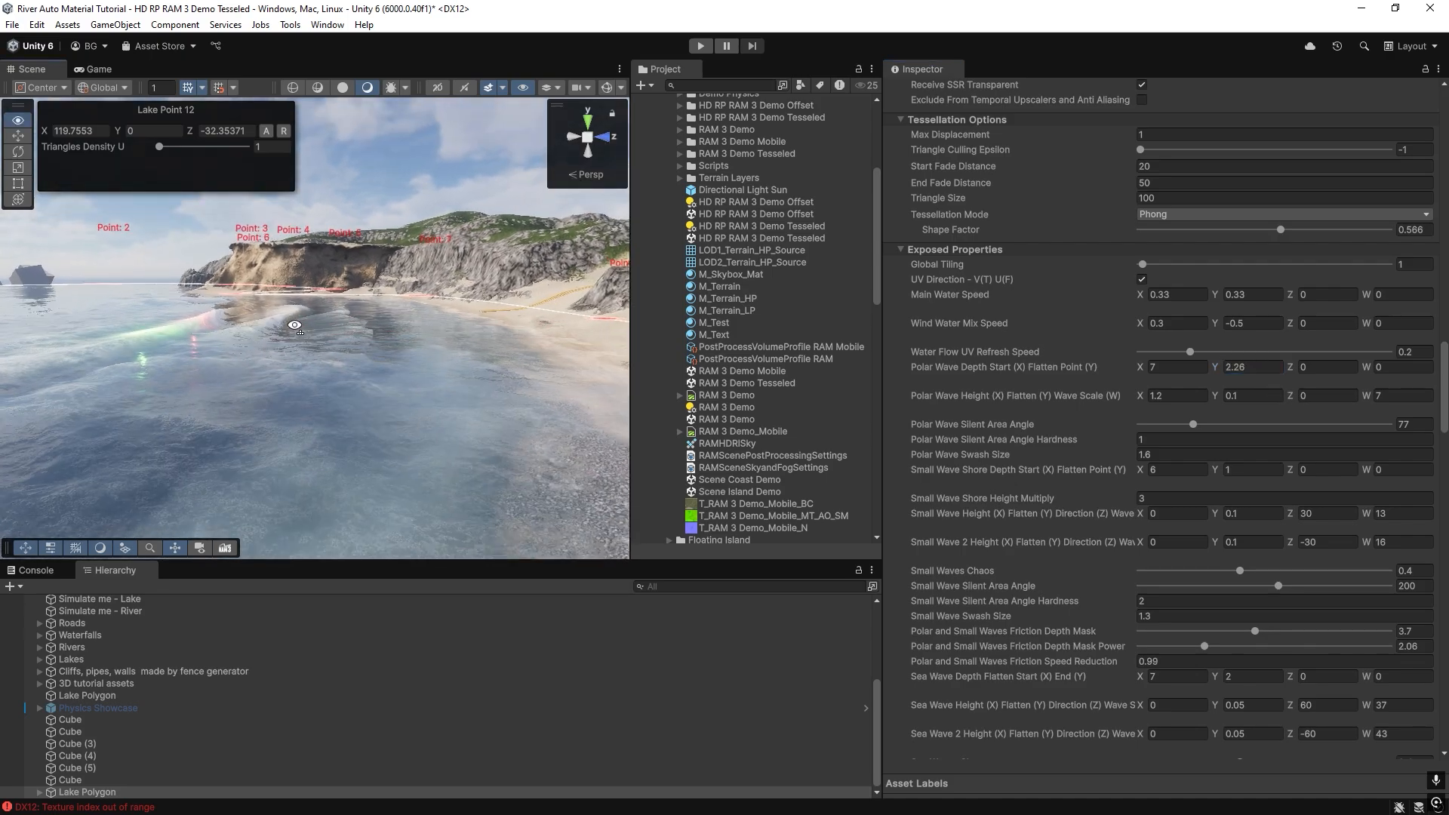
{"action": "left_click", "coordinate": [1254, 365]}
{"action": "type", "text": "0.4"}
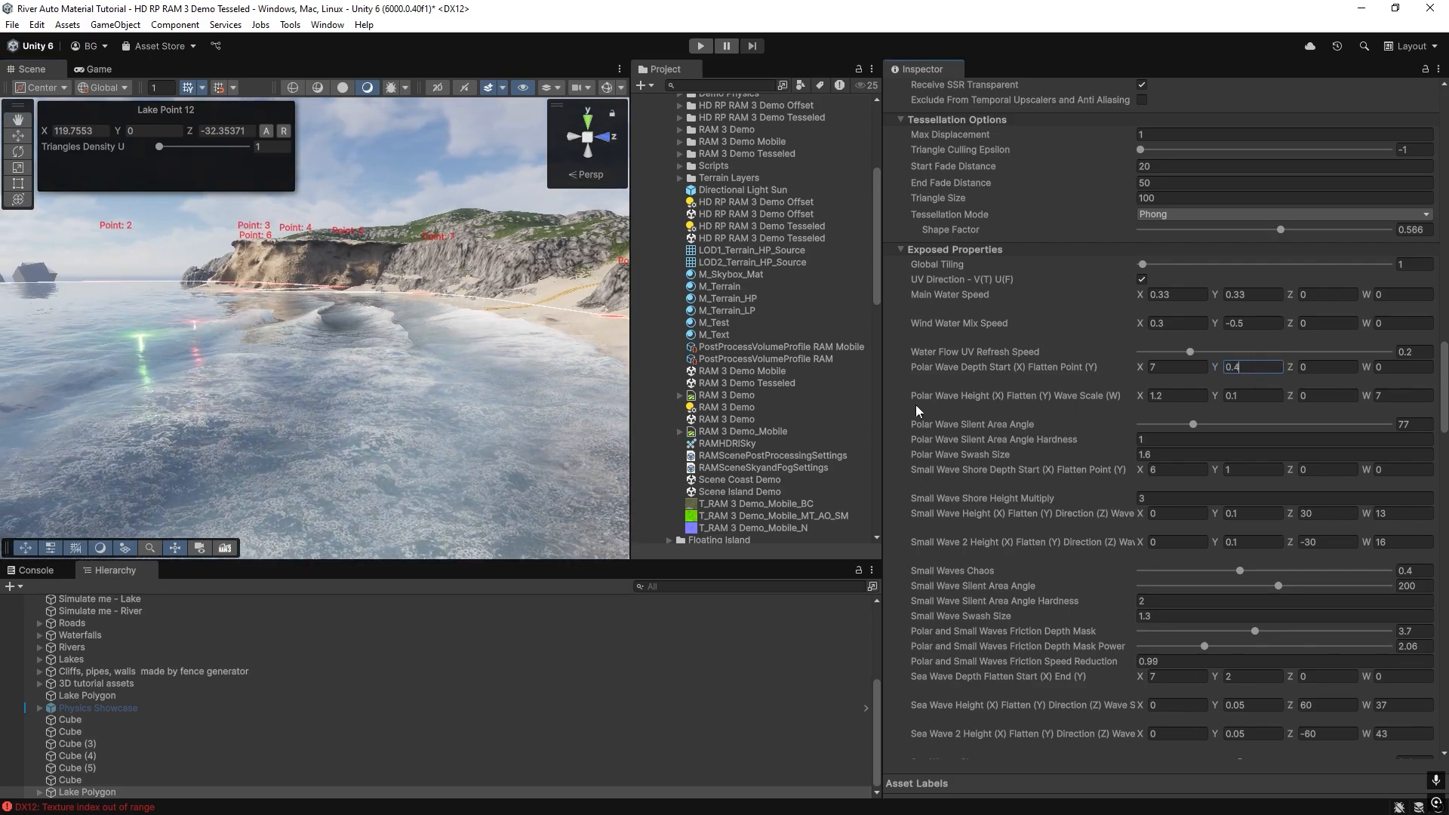
Try a different Polar Wave Height Flatten Y value while inspecting the shore, then undo back to the original
{"action": "mouse_move", "coordinate": [382, 355]}
{"action": "right_mouse_down"}
{"action": "mouse_move", "coordinate": [387, 438]}
{"action": "mouse_move", "coordinate": [396, 332]}
{"action": "right_mouse_up"}
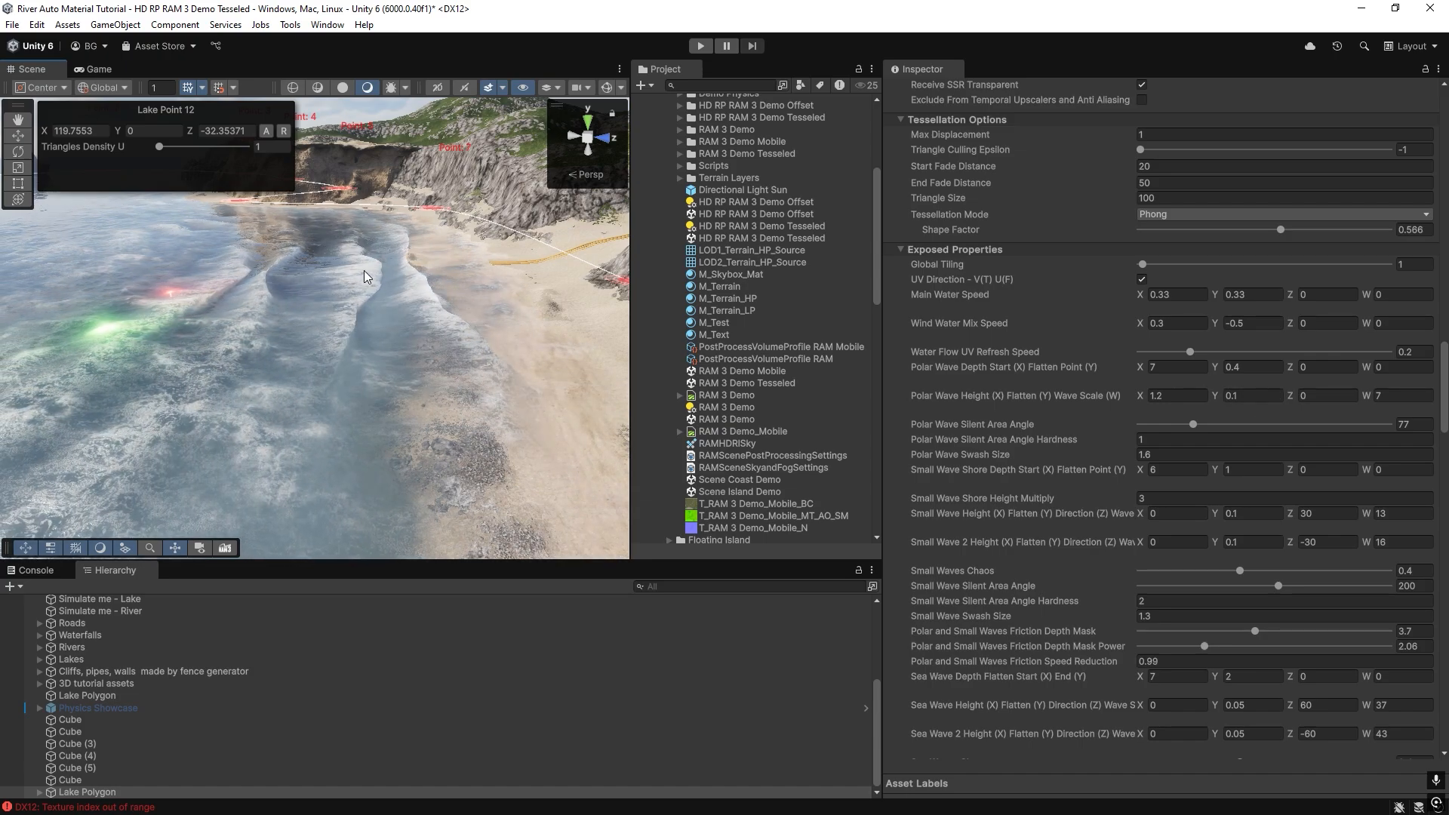
{"action": "right_click_drag", "start_coordinate": [363, 277], "coordinate": [317, 334]}
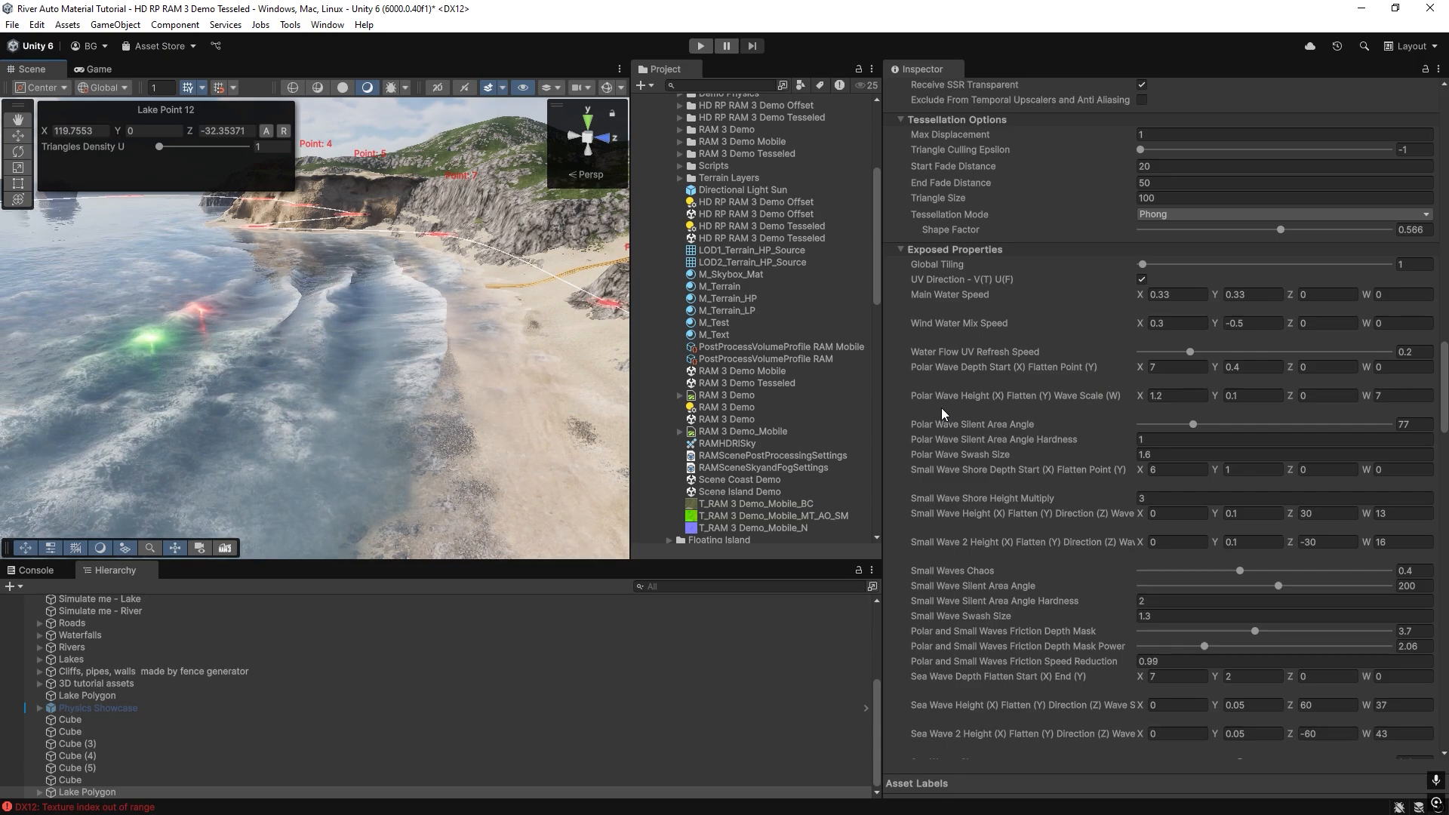
{"action": "right_click_drag", "start_coordinate": [423, 347], "coordinate": [446, 397]}
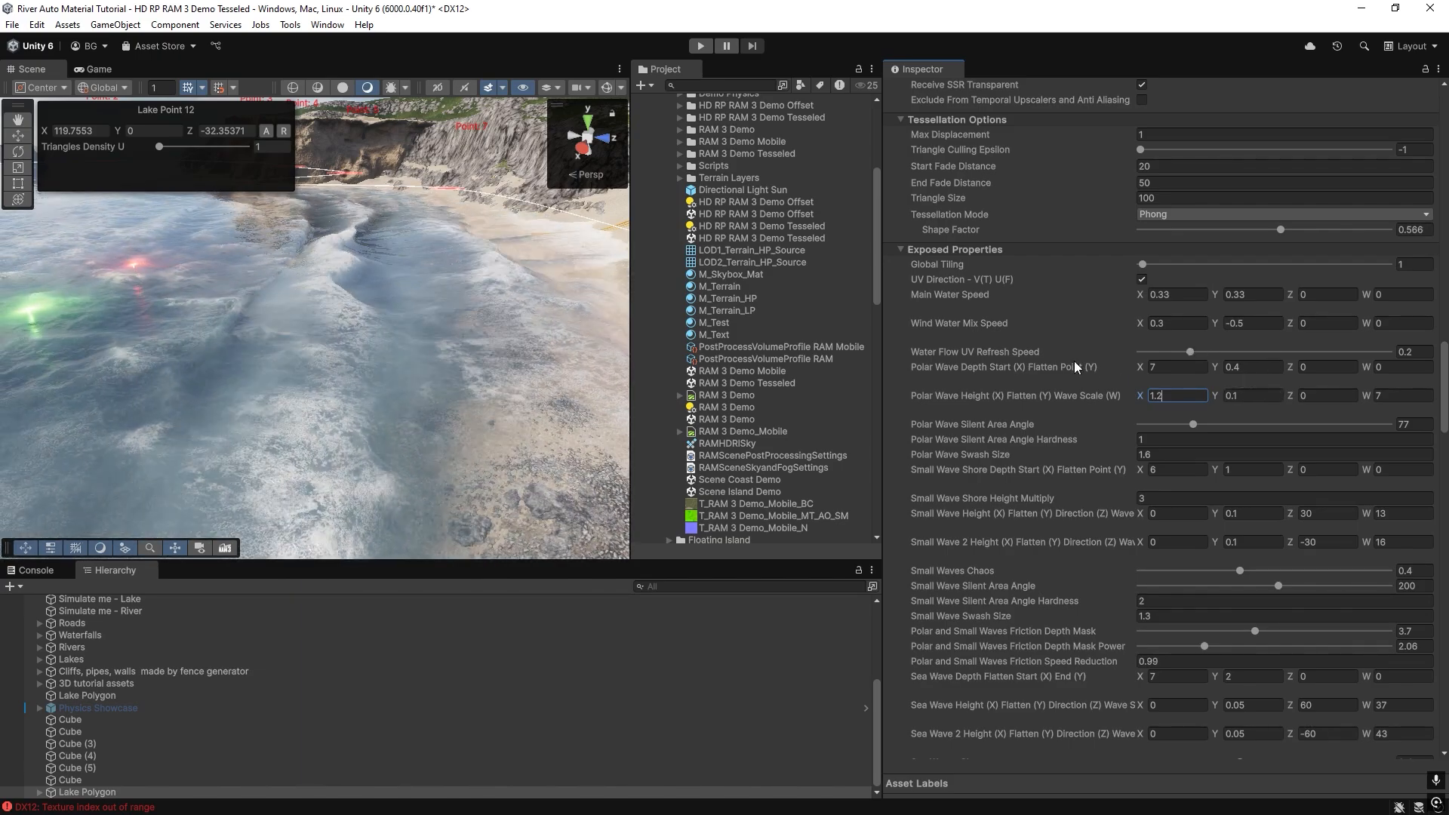
{"action": "left_click", "coordinate": [1238, 395]}
{"action": "type", "text": "4"}
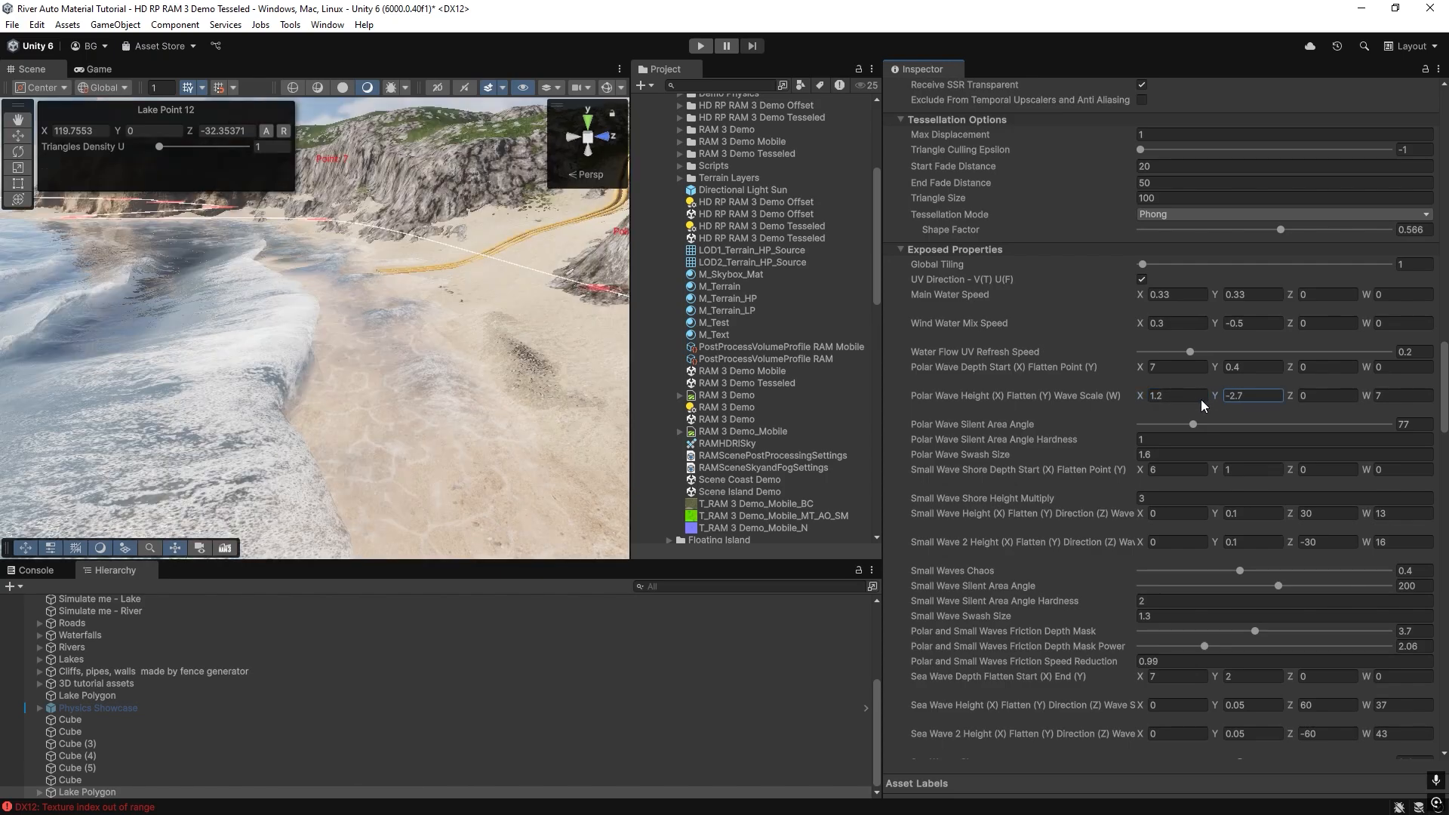
{"action": "right_click_drag", "start_coordinate": [332, 302], "coordinate": [111, 324]}
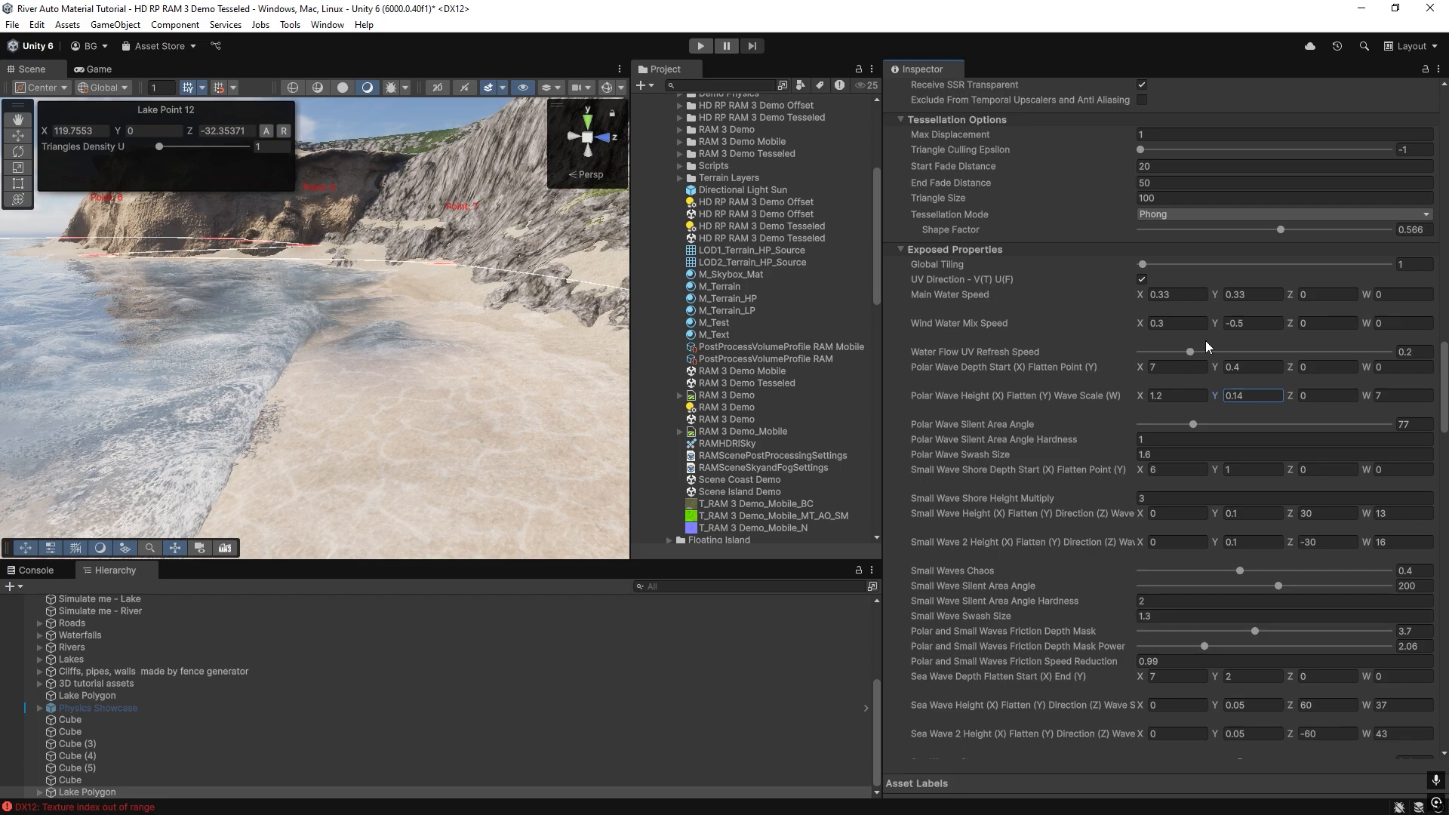
{"action": "key", "text": "ctrl+z"}
{"action": "right_click_drag", "start_coordinate": [279, 349], "coordinate": [196, 362]}
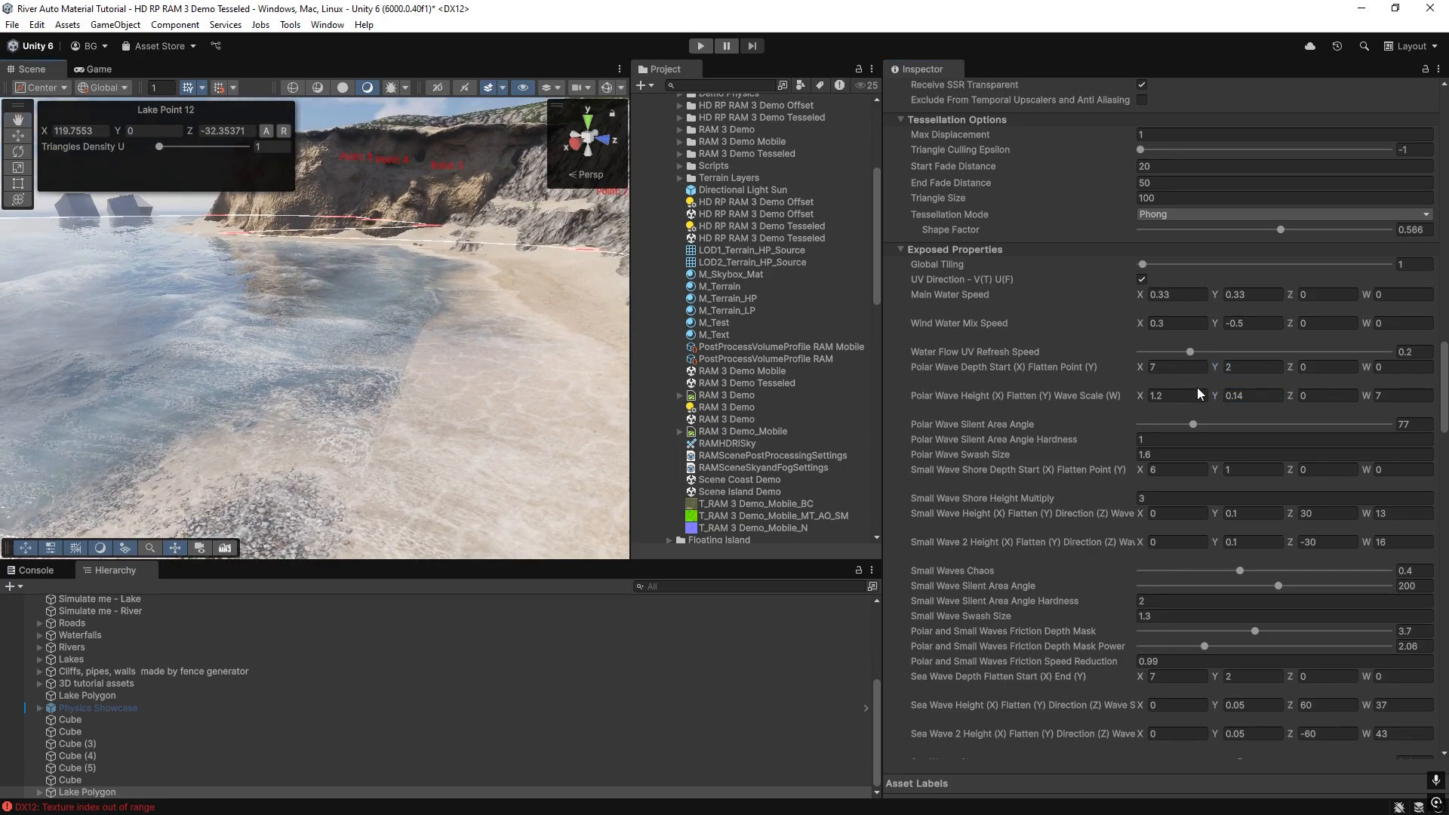
{"action": "mouse_move", "coordinate": [1220, 392]}
{"action": "left_mouse_down"}
{"action": "mouse_move", "coordinate": [1311, 394]}
{"action": "mouse_move", "coordinate": [1214, 395]}
{"action": "mouse_move", "coordinate": [1271, 402]}
{"action": "mouse_move", "coordinate": [1216, 400]}
{"action": "mouse_move", "coordinate": [1243, 400]}
{"action": "left_mouse_up"}
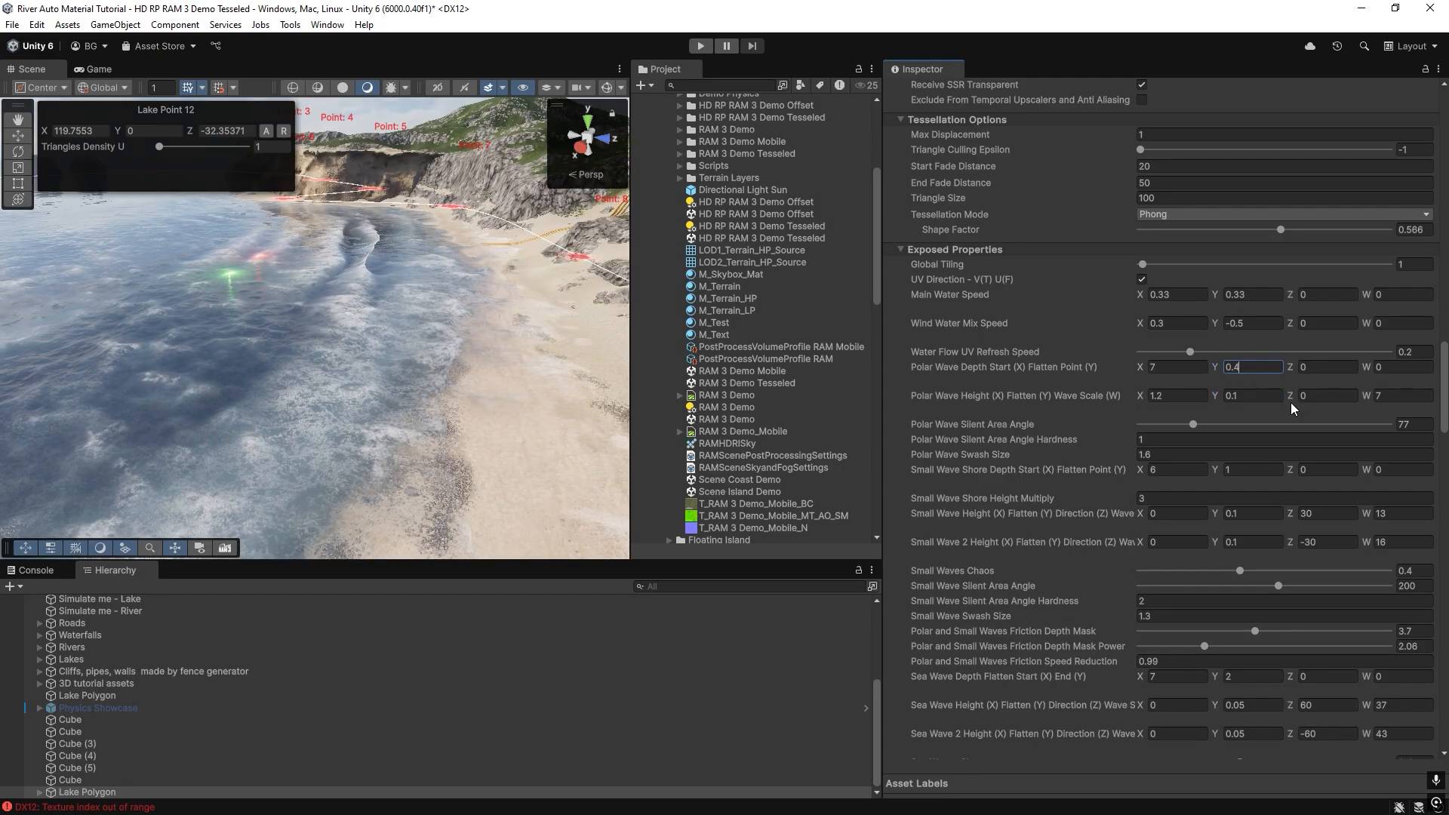
{"action": "right_click_drag", "start_coordinate": [324, 370], "coordinate": [260, 404]}
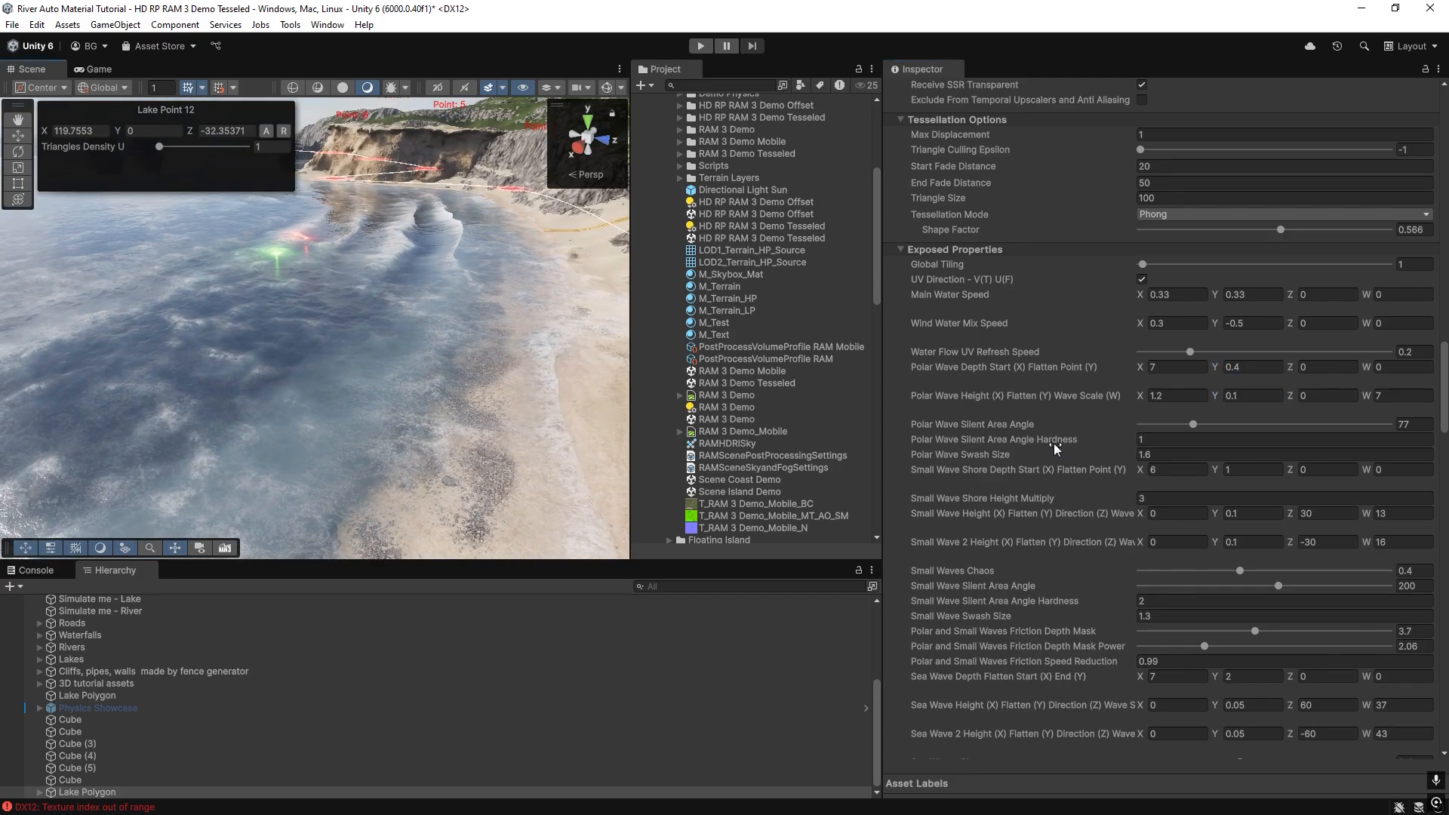
{"action": "right_click_drag", "start_coordinate": [185, 361], "coordinate": [295, 371]}
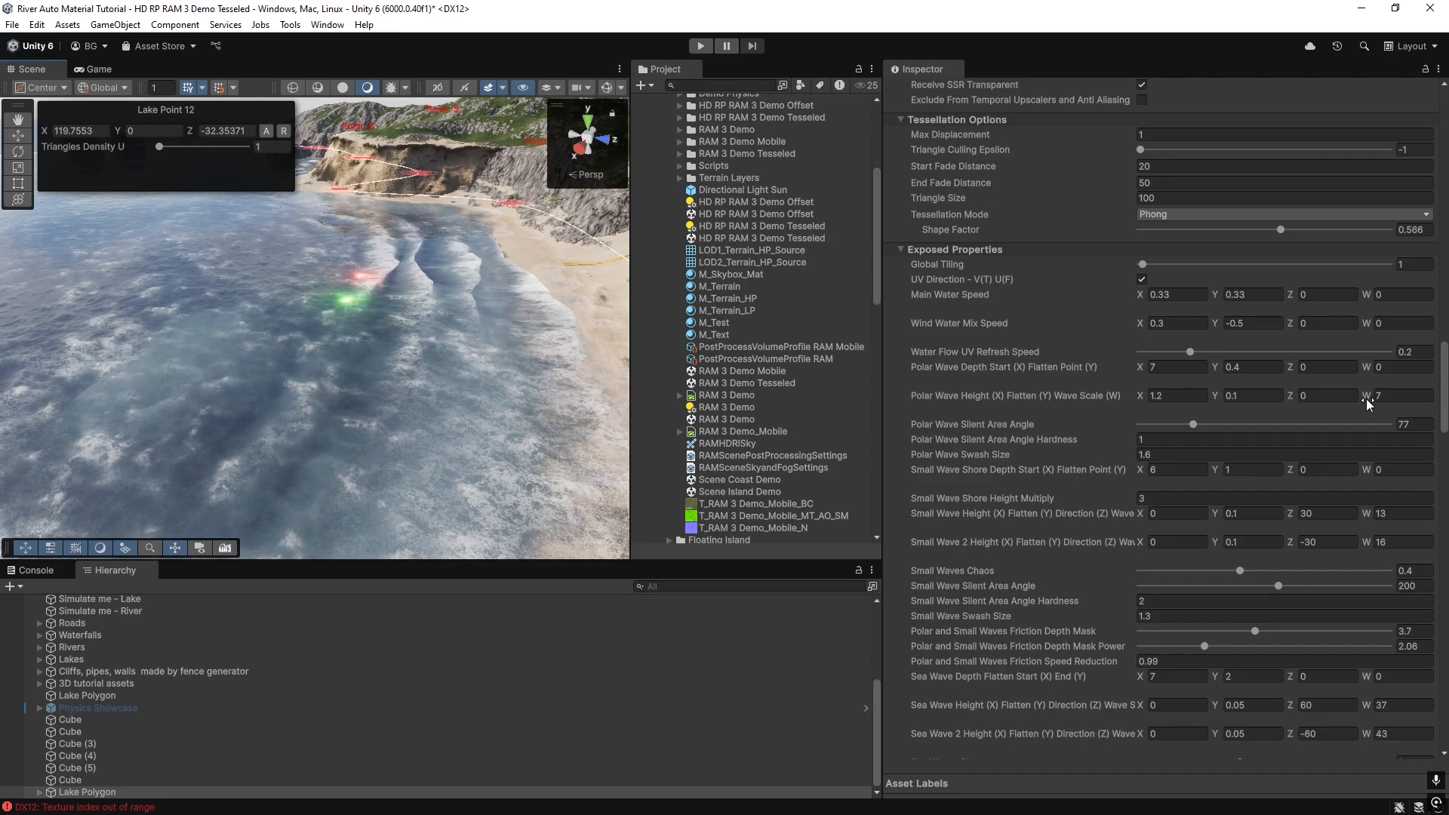
Try raising the Polar Wave Scale W to 16.25 and inspect the shore waves
{"action": "left_click", "coordinate": [1367, 396]}
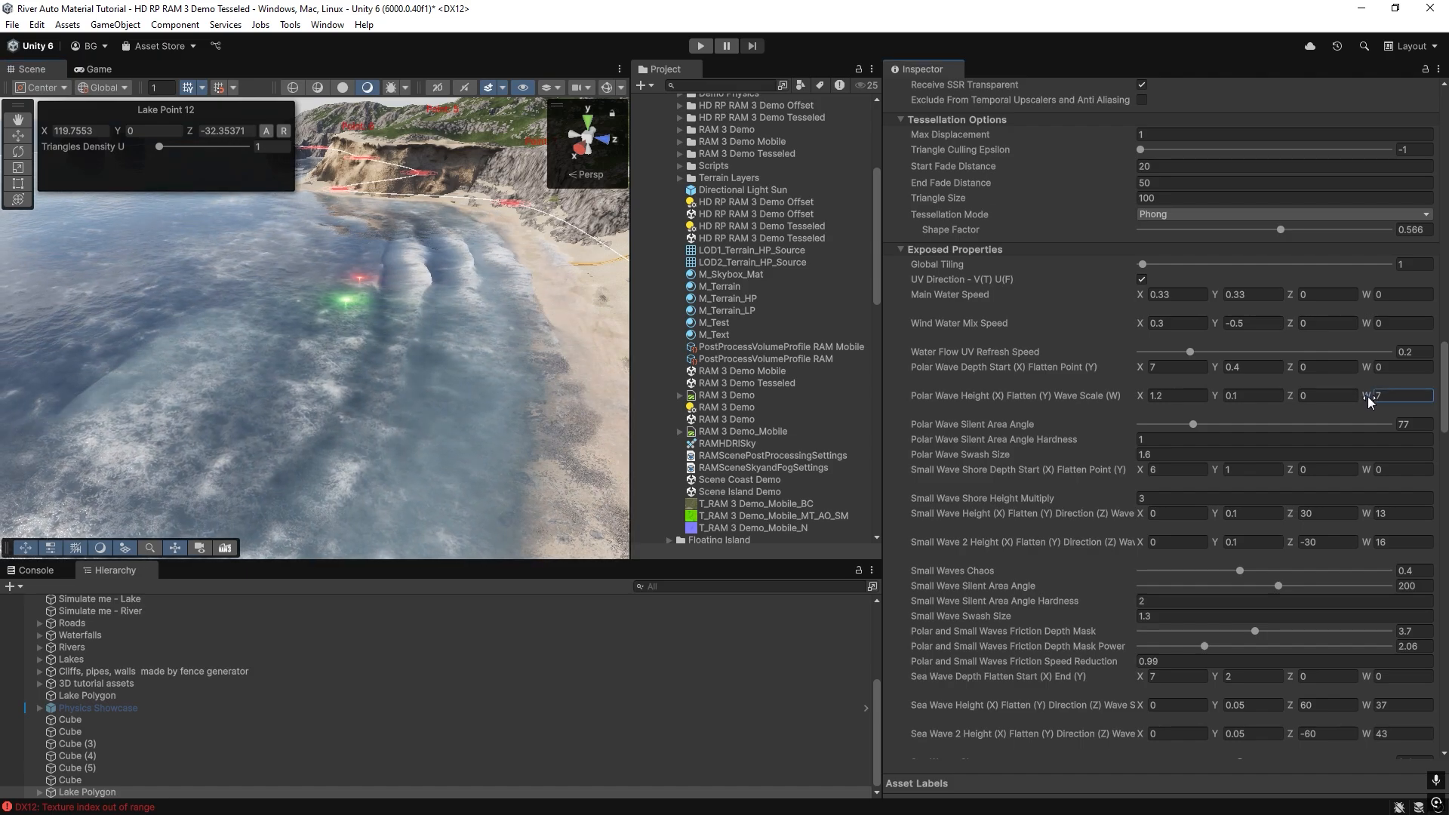
{"action": "type", "text": "3"}
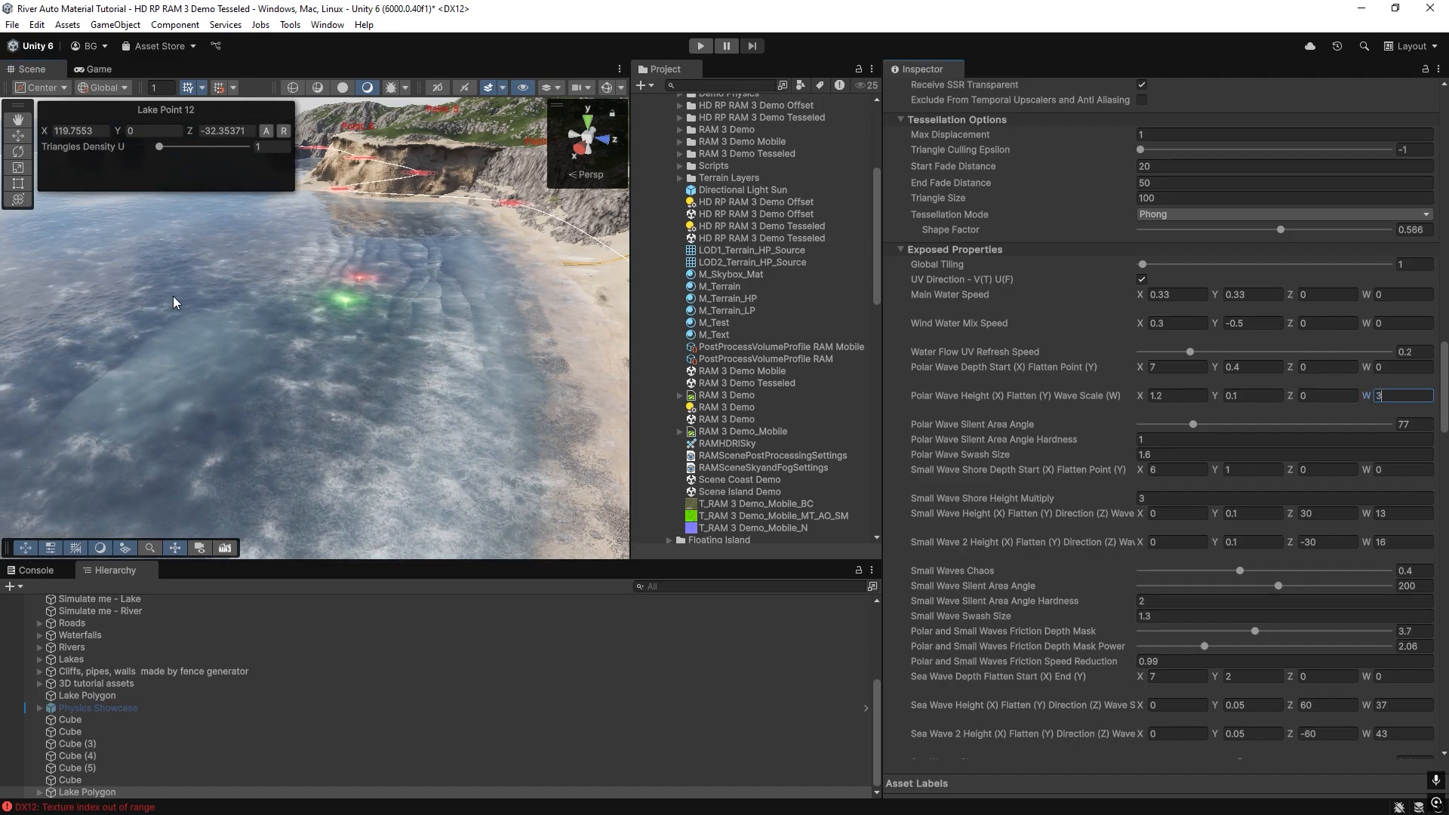
{"action": "key", "text": "w"}
{"action": "right_click_drag", "start_coordinate": [176, 303], "coordinate": [293, 358]}
{"action": "right_click_drag", "start_coordinate": [401, 330], "coordinate": [378, 333]}
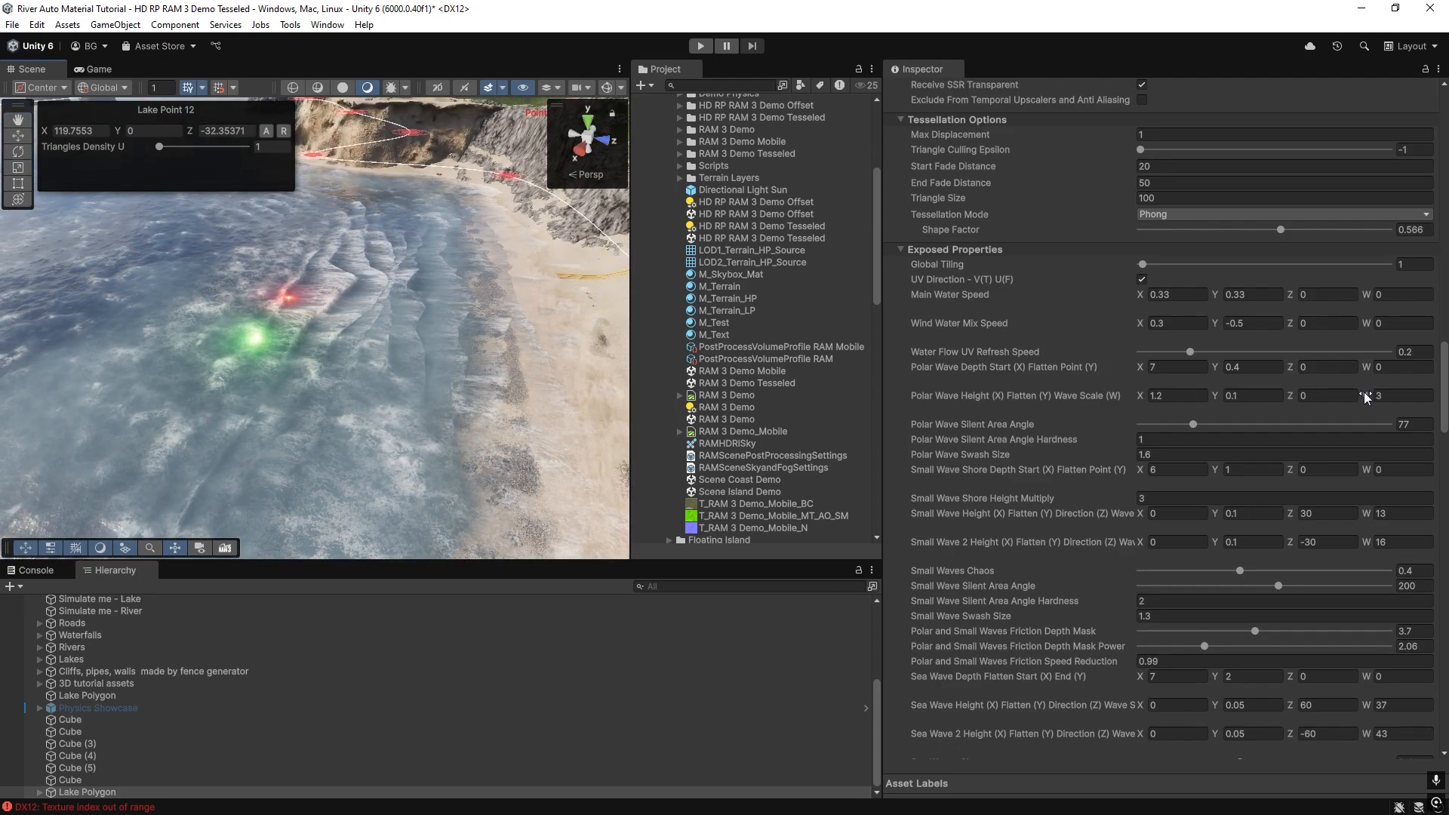
{"action": "left_click_drag", "start_coordinate": [1365, 392], "coordinate": [58, 406]}
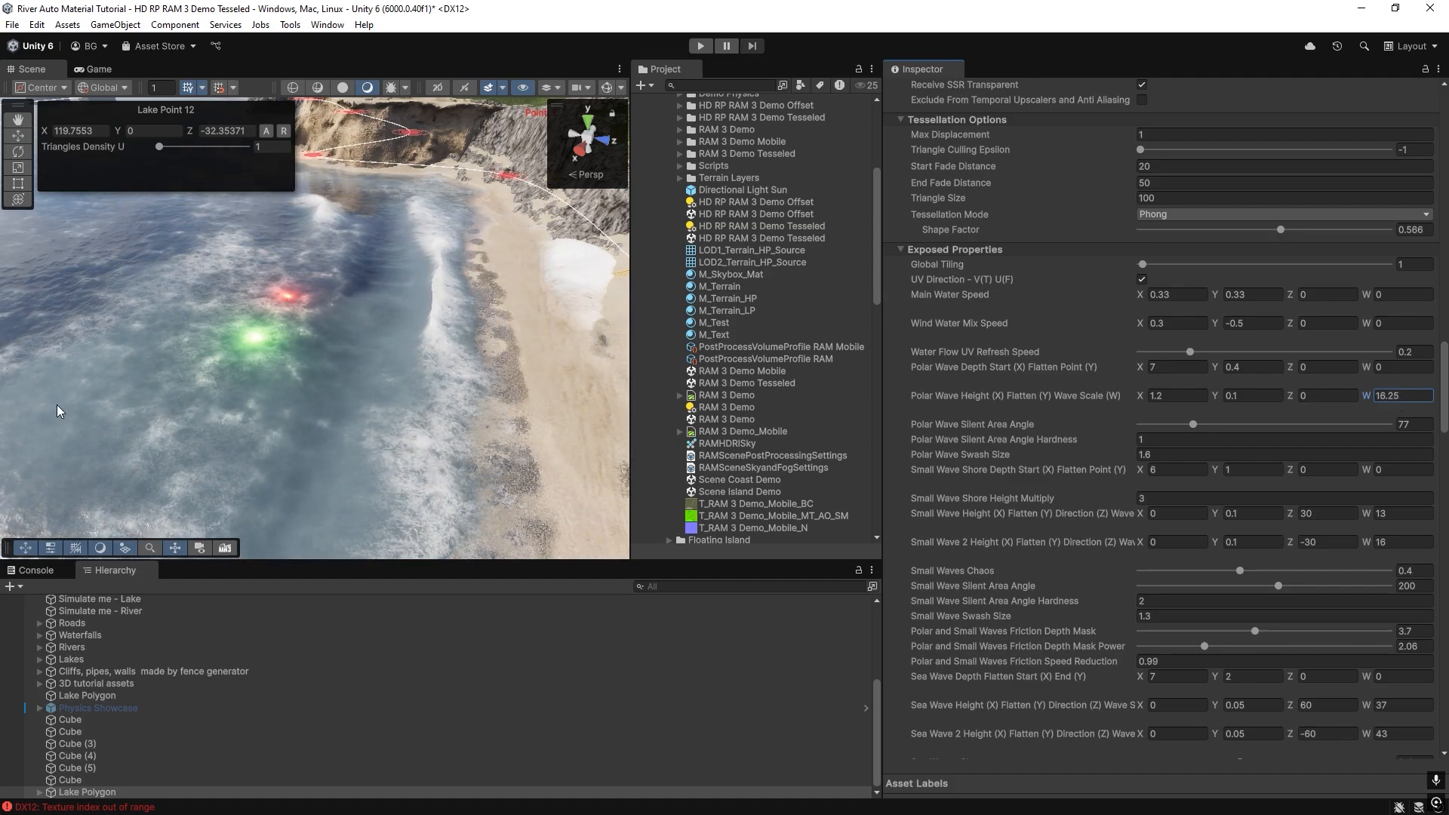
{"action": "right_click_drag", "start_coordinate": [57, 404], "coordinate": [181, 287]}
Toggle the scene view's Always Refresh effect option
{"action": "left_click", "coordinate": [556, 89]}
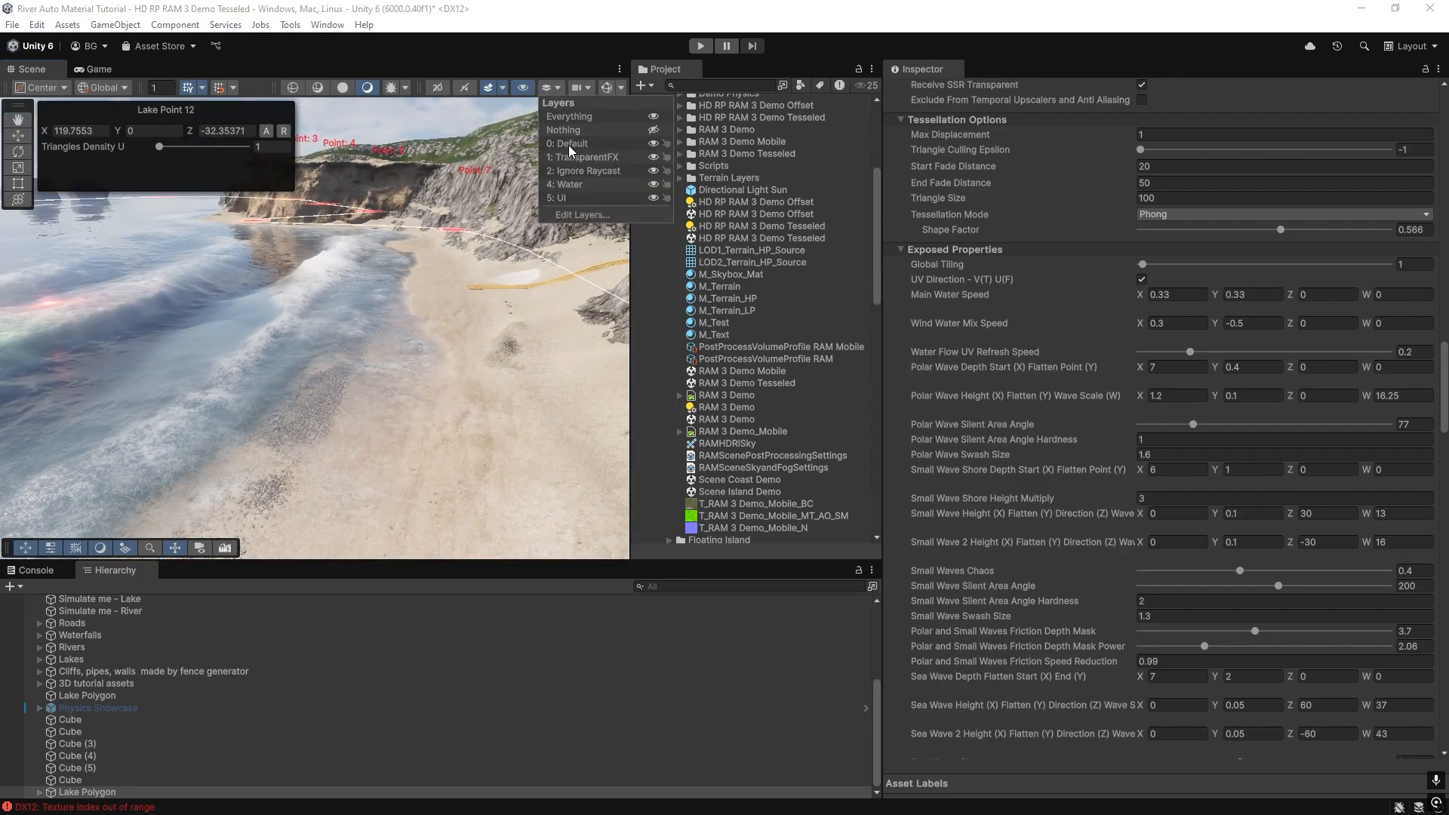
{"action": "left_click", "coordinate": [501, 88]}
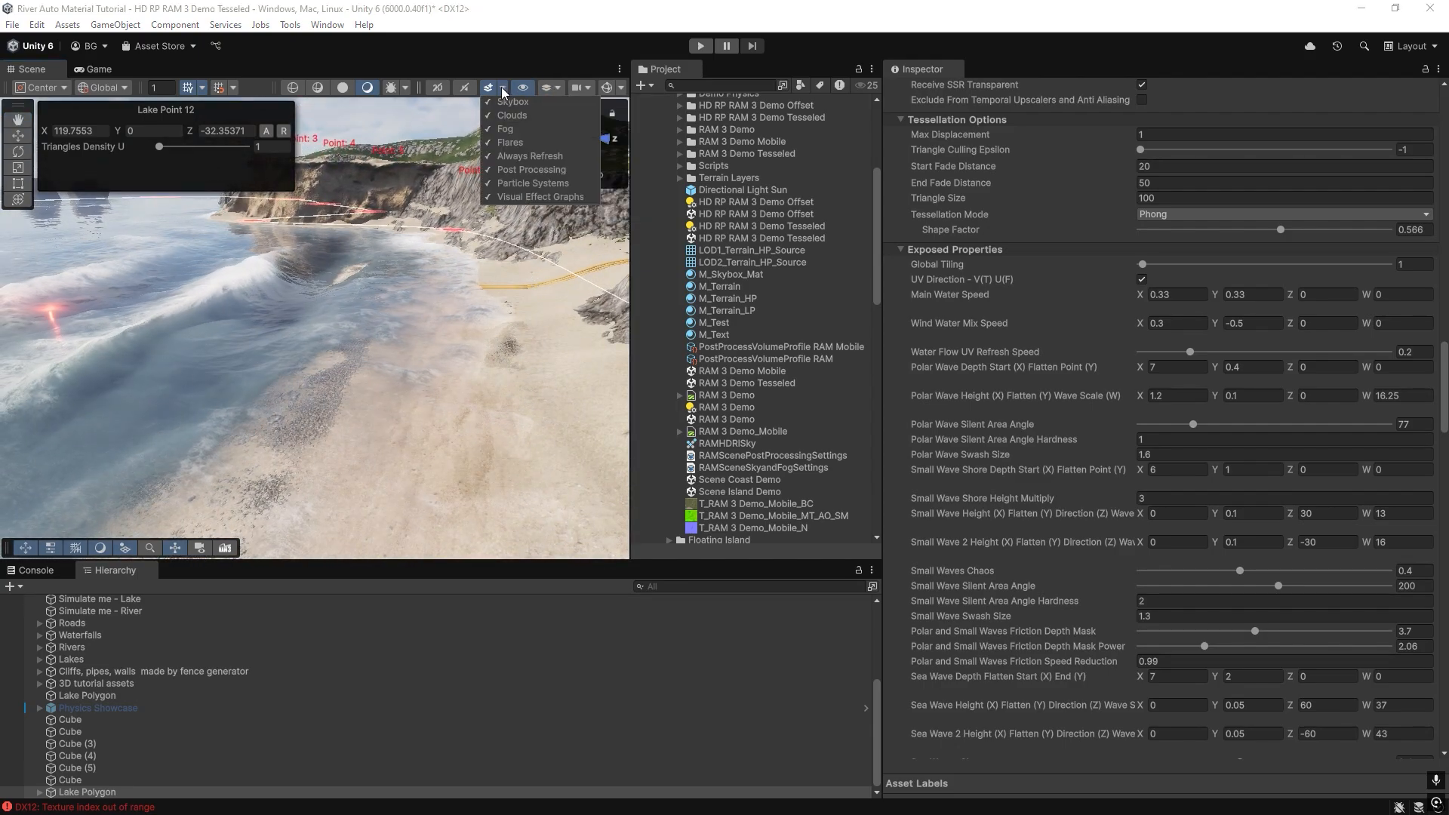
{"action": "left_click", "coordinate": [527, 157]}
Try Polar Wave Height X values of 1.72, 1 and 2.56 while viewing the shore waves
{"action": "right_click_drag", "start_coordinate": [332, 326], "coordinate": [412, 326]}
{"action": "left_click", "coordinate": [1156, 397]}
{"action": "type", "text": "1.72"}
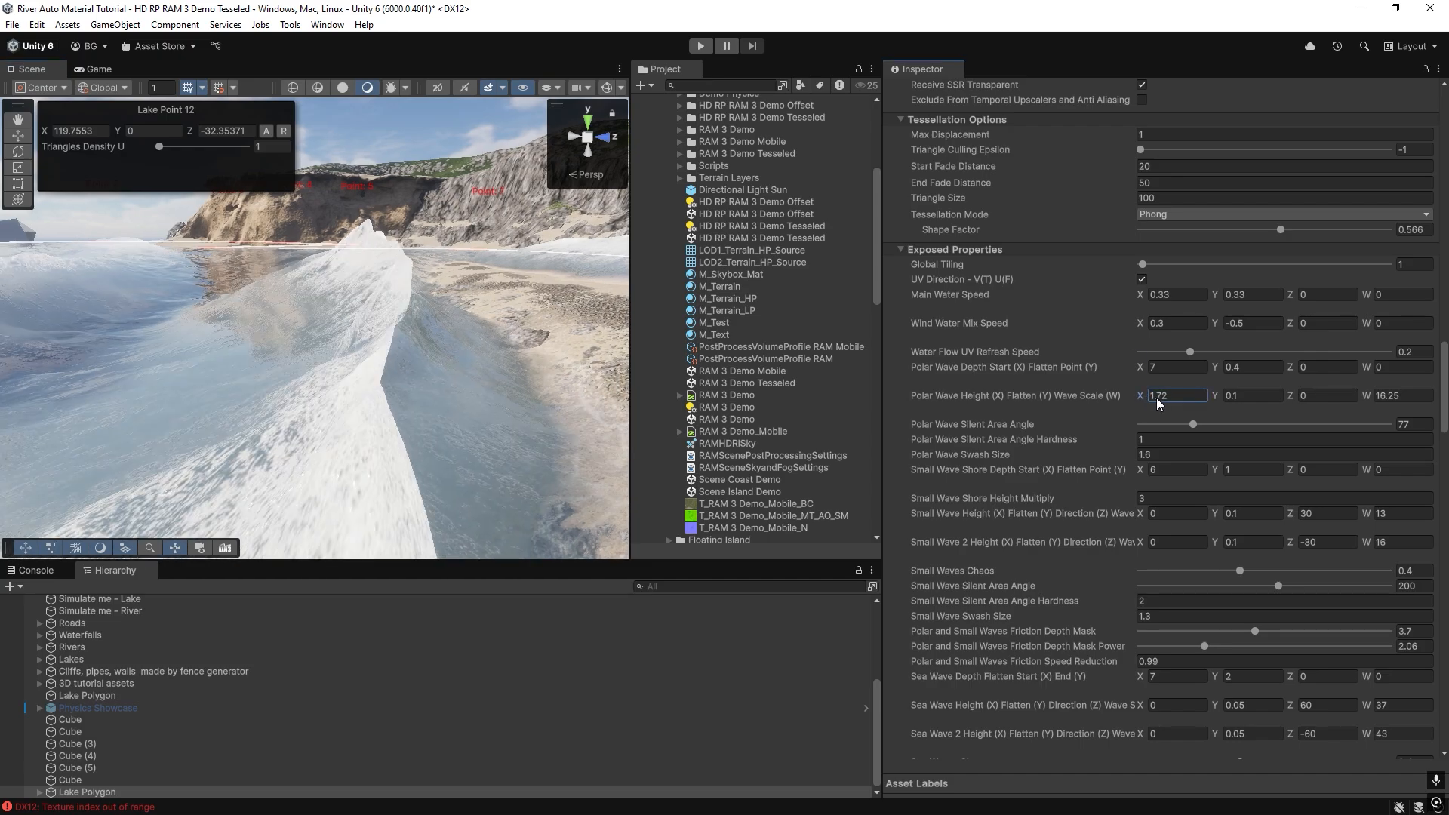
{"action": "left_click_drag", "start_coordinate": [1175, 397], "coordinate": [1139, 395]}
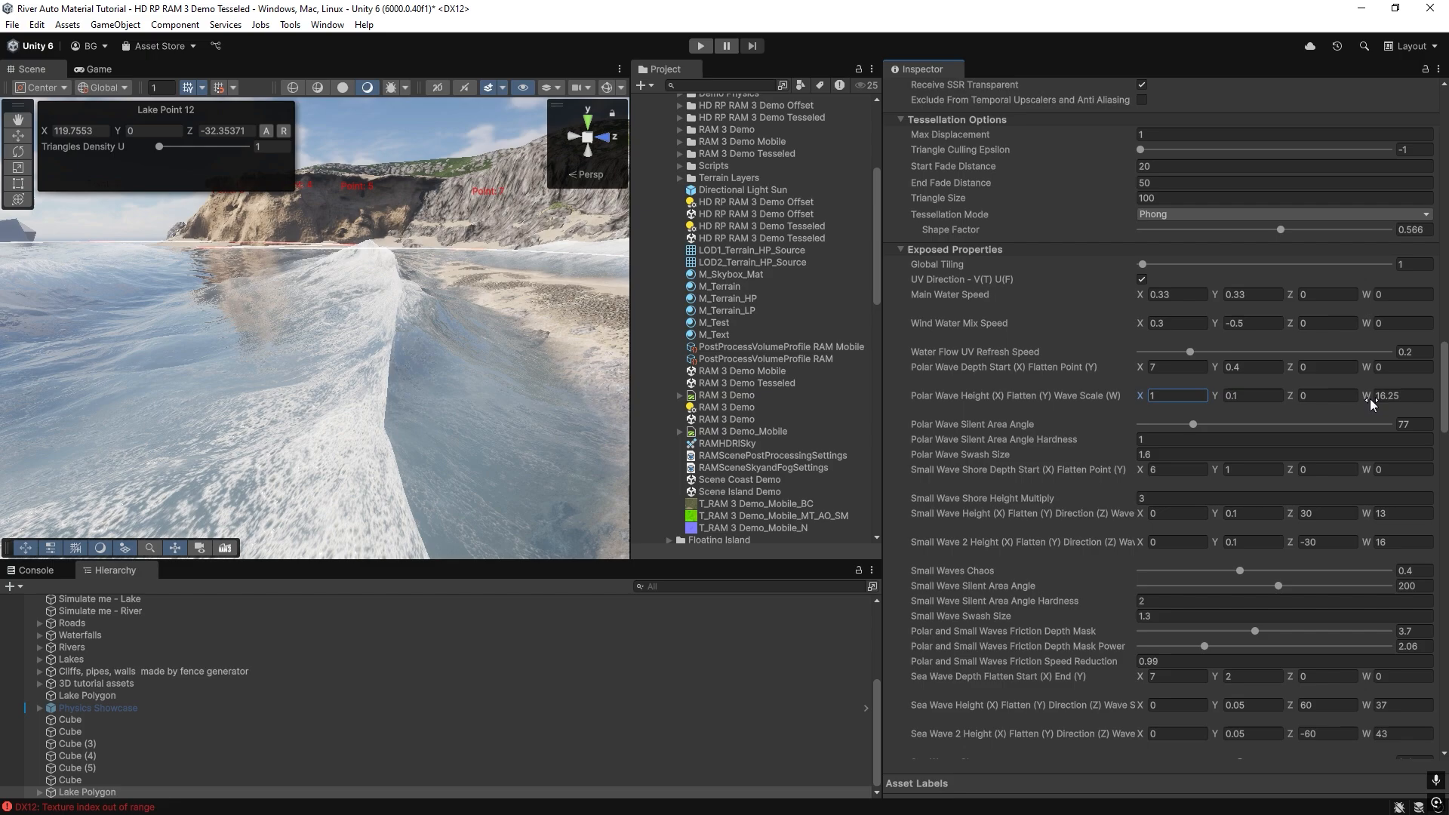
{"action": "right_click_drag", "start_coordinate": [373, 336], "coordinate": [381, 308]}
{"action": "left_click_drag", "start_coordinate": [1147, 399], "coordinate": [1188, 397]}
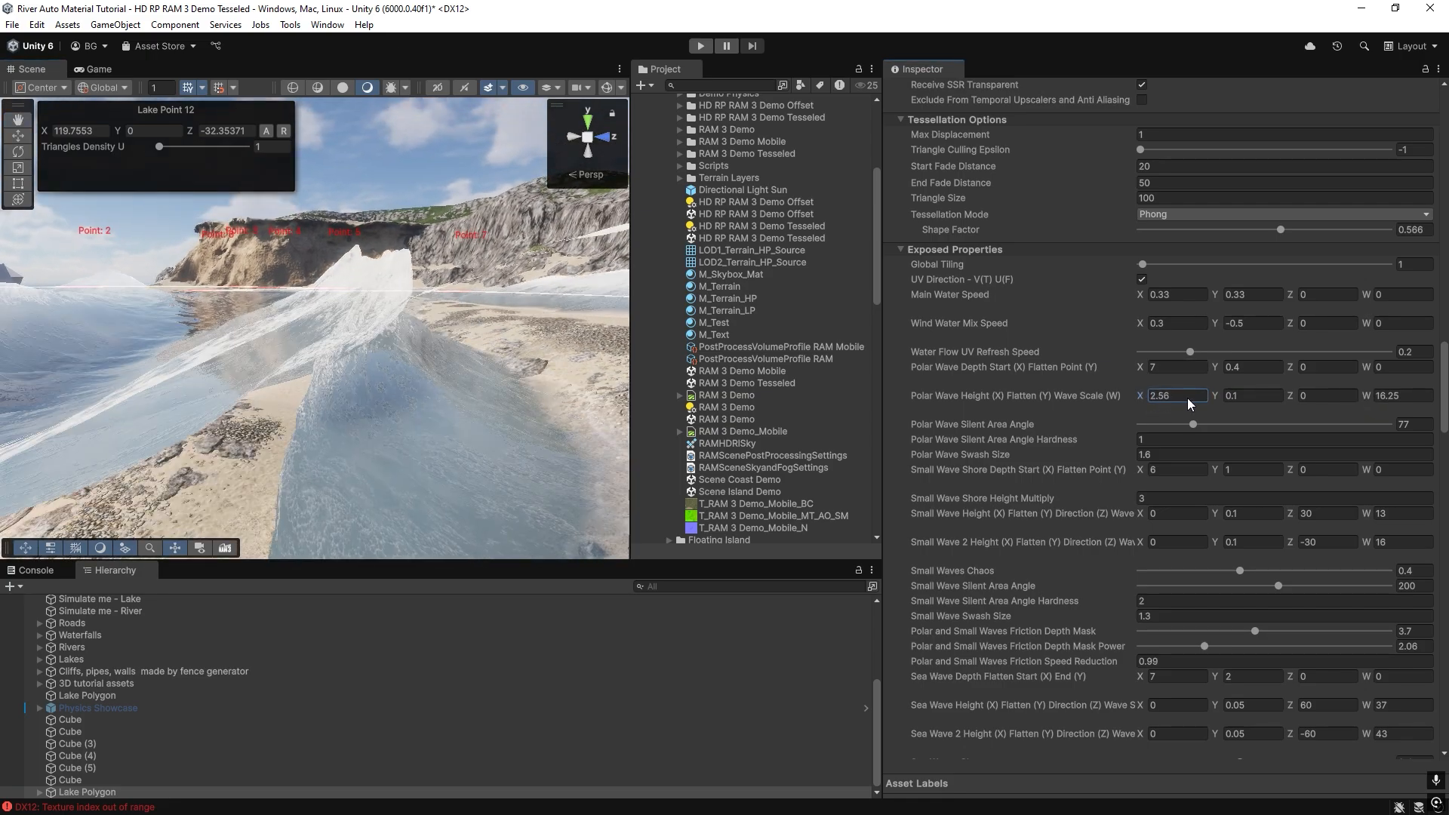
{"action": "right_click_drag", "start_coordinate": [270, 302], "coordinate": [214, 338]}
{"action": "key", "text": "s"}
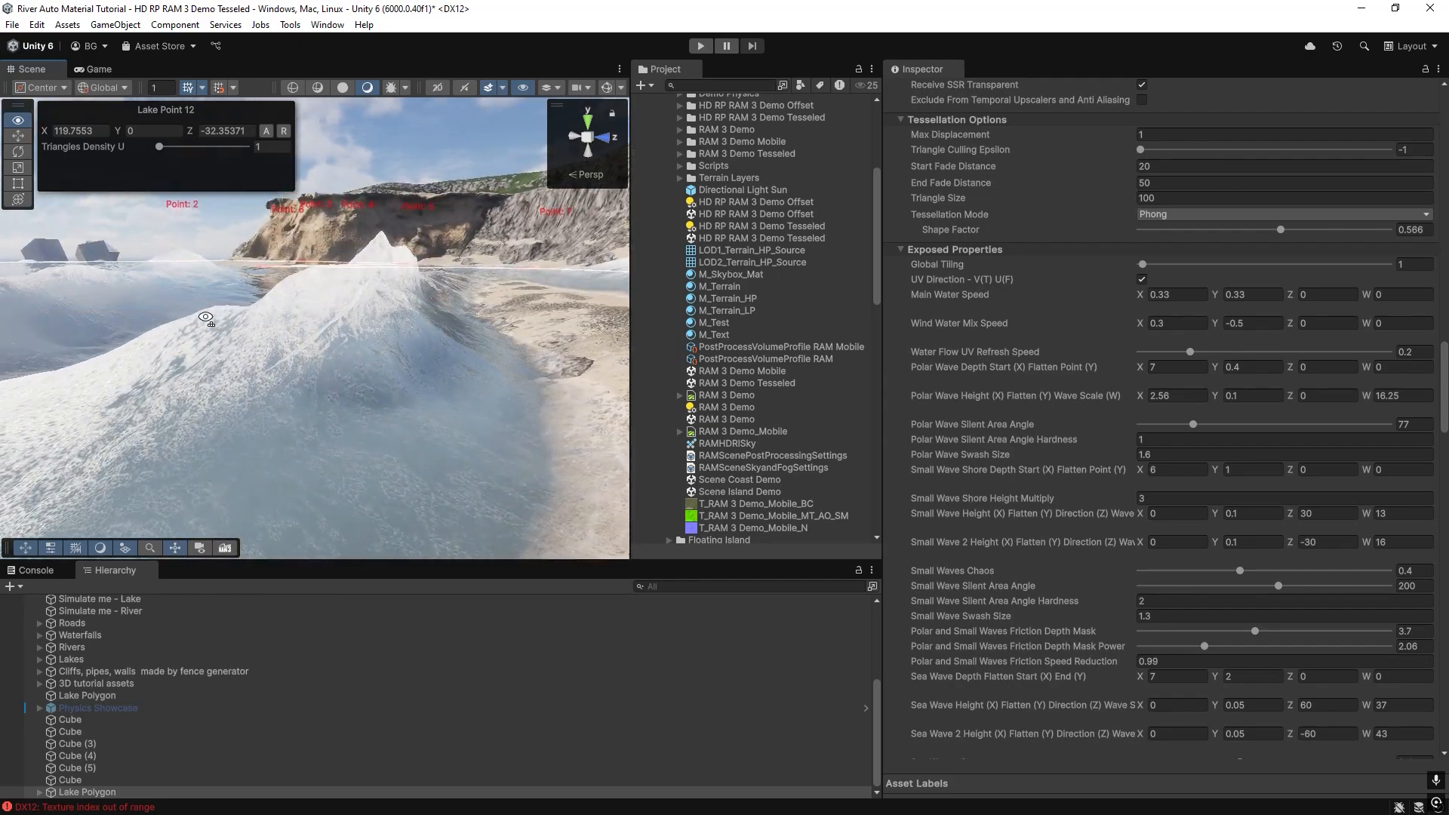
{"action": "right_click_drag", "start_coordinate": [355, 316], "coordinate": [275, 326]}
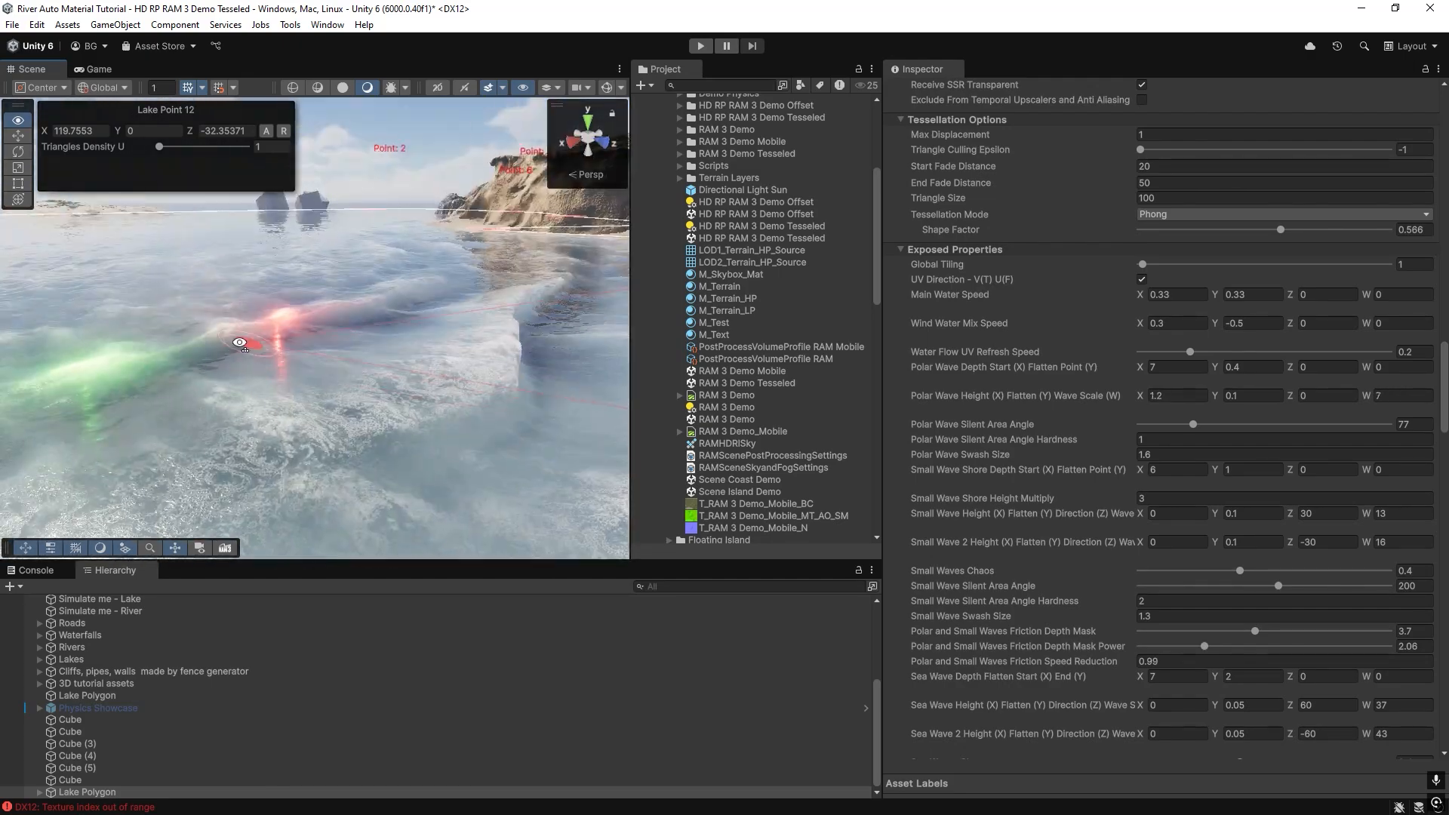
{"action": "right_click_drag", "start_coordinate": [245, 343], "coordinate": [392, 305]}
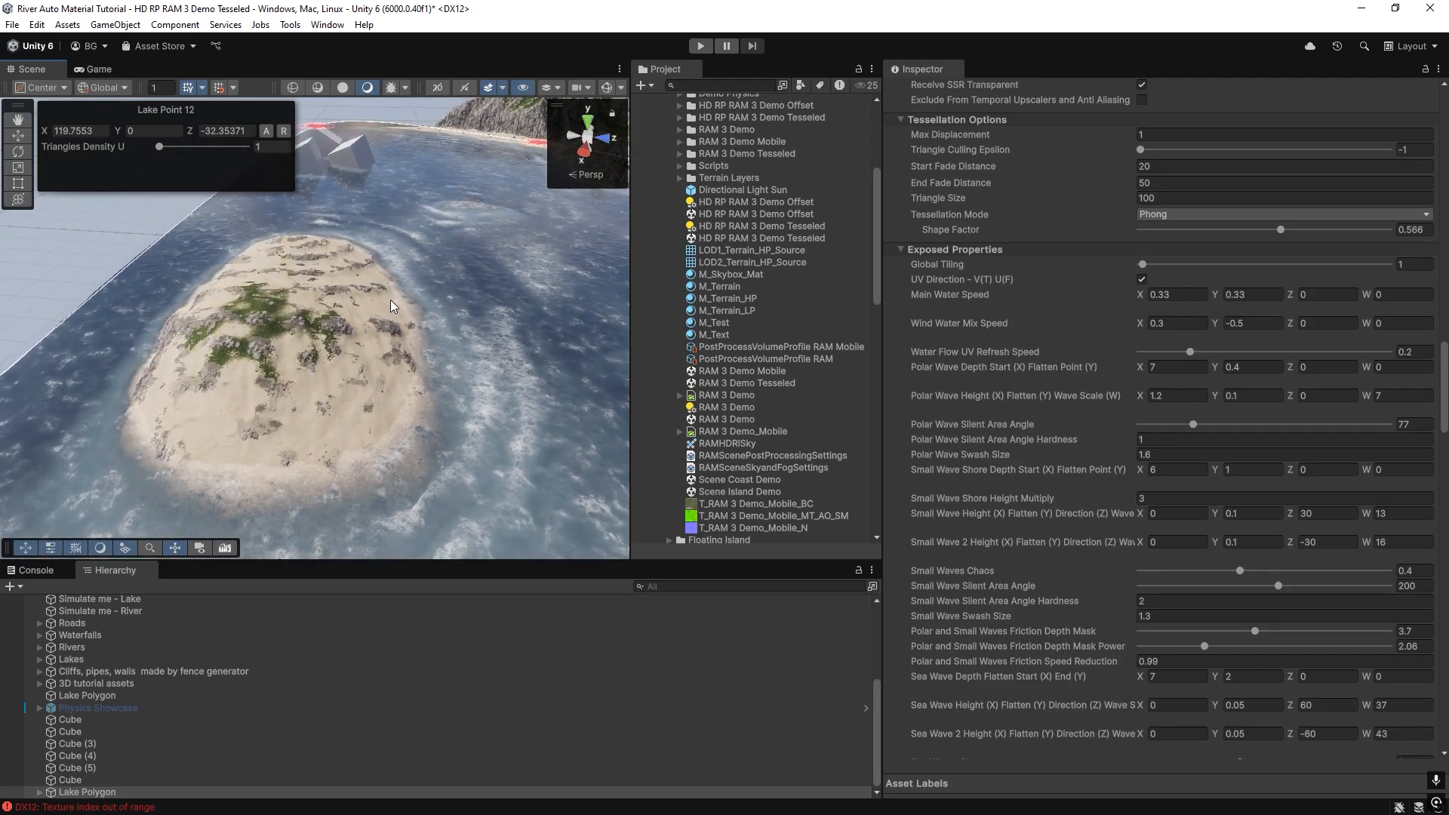
Try lowering the Polar Wave Silent Area Angle to 55
{"action": "right_click_drag", "start_coordinate": [413, 420], "coordinate": [483, 457]}
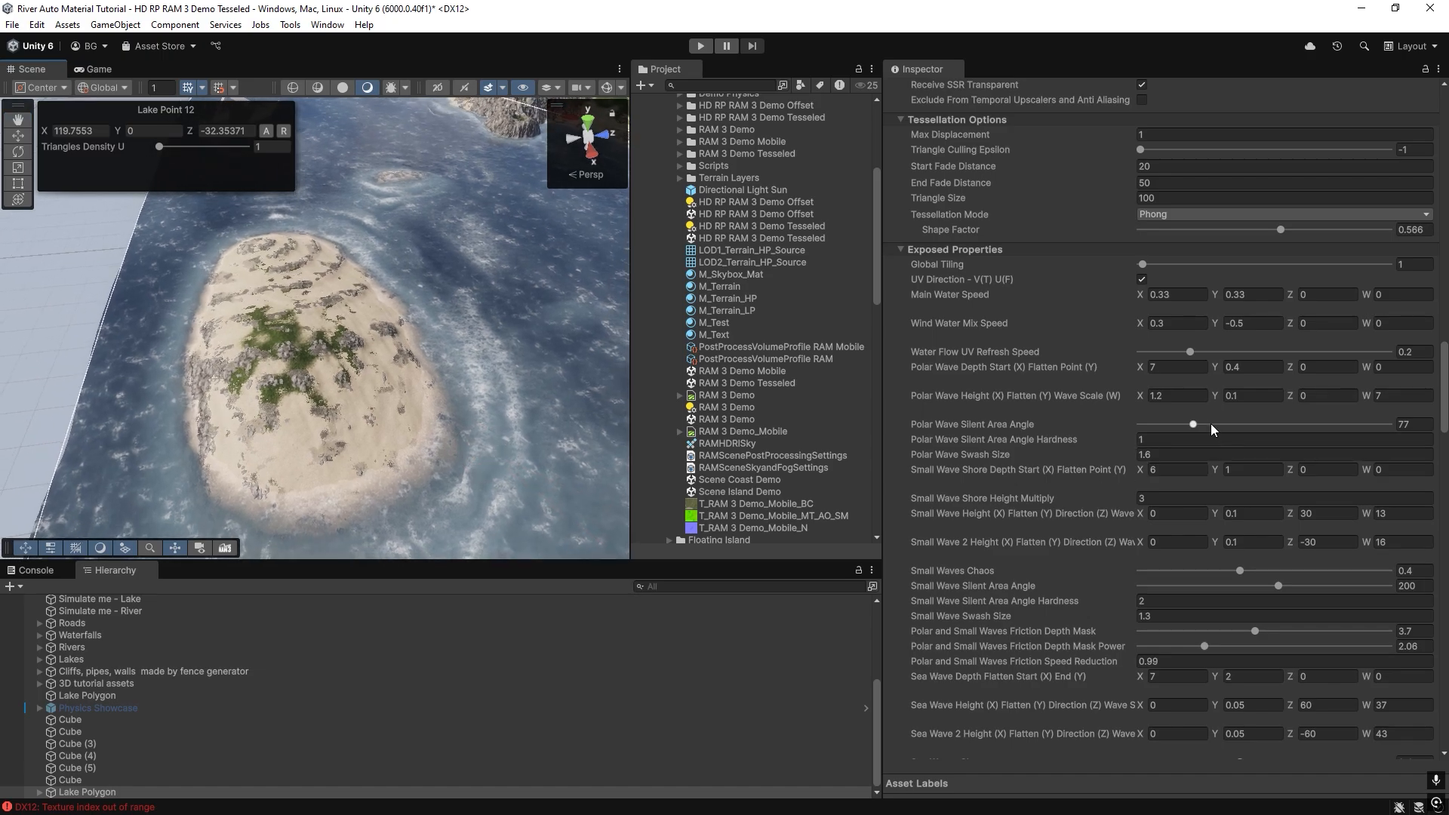
{"action": "left_click_drag", "start_coordinate": [1193, 424], "coordinate": [1143, 426]}
{"action": "scroll", "coordinate": [1021, 542], "scroll_direction": "down", "scroll_amount": 2}
{"action": "scroll", "coordinate": [1016, 536], "scroll_direction": "up", "scroll_amount": 2}
{"action": "scroll", "coordinate": [983, 499], "scroll_direction": "down", "scroll_amount": 2}
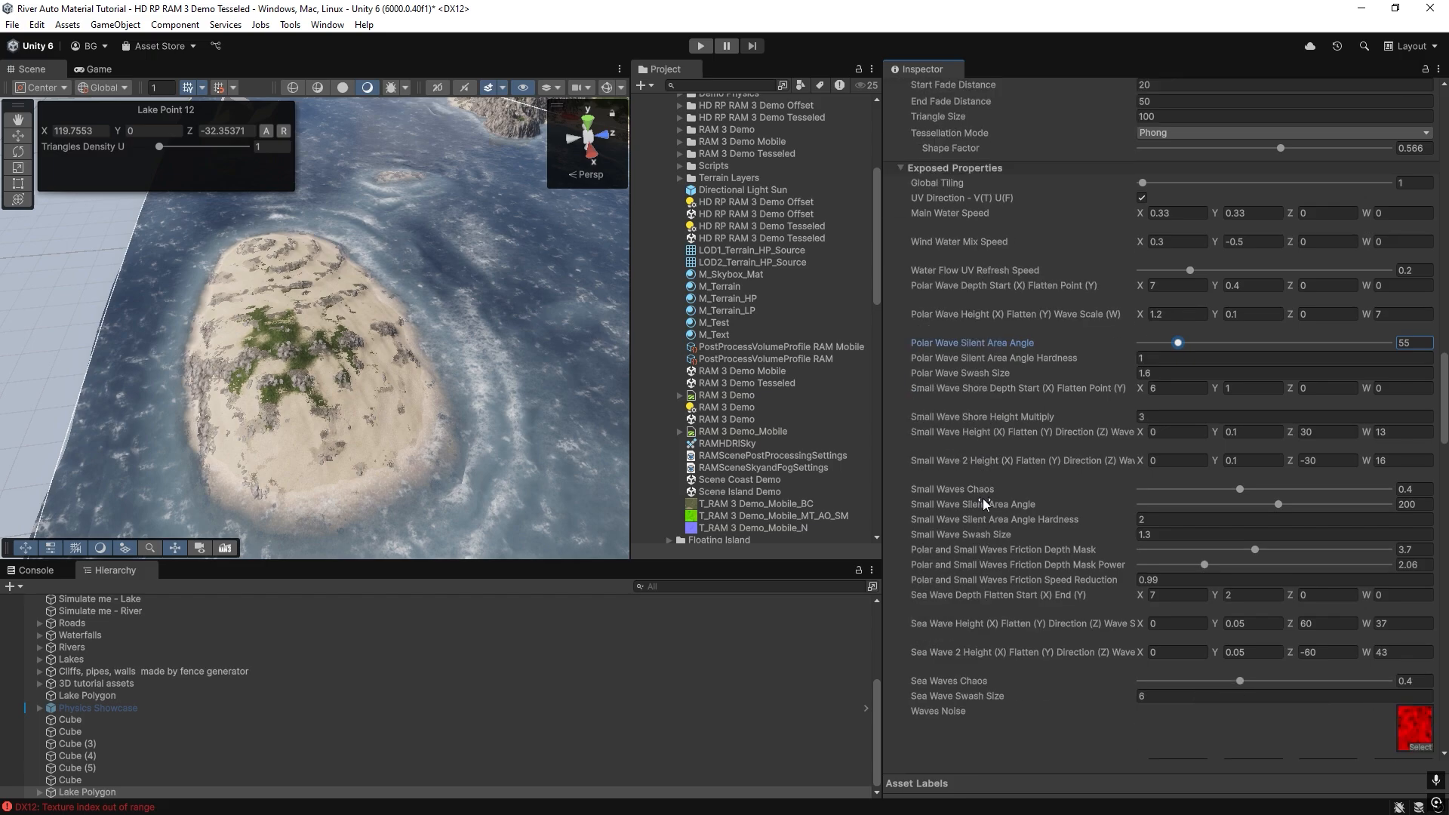
Set the Small Wave Noise Multiply to 0
{"action": "scroll", "coordinate": [983, 499], "scroll_direction": "down", "scroll_amount": 3}
{"action": "scroll", "coordinate": [984, 501], "scroll_direction": "down", "scroll_amount": 2}
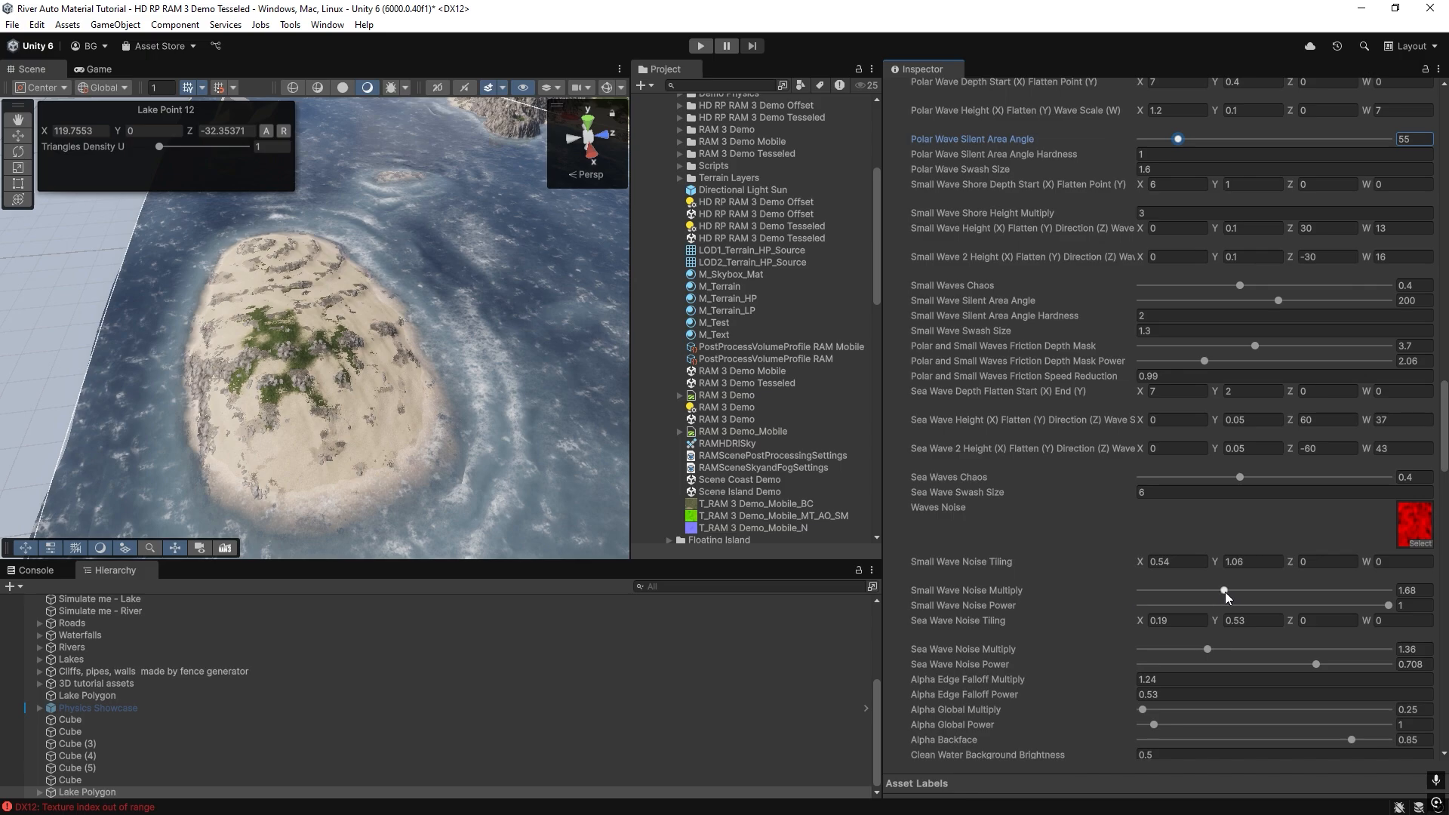
{"action": "left_click_drag", "start_coordinate": [1225, 592], "coordinate": [1038, 589]}
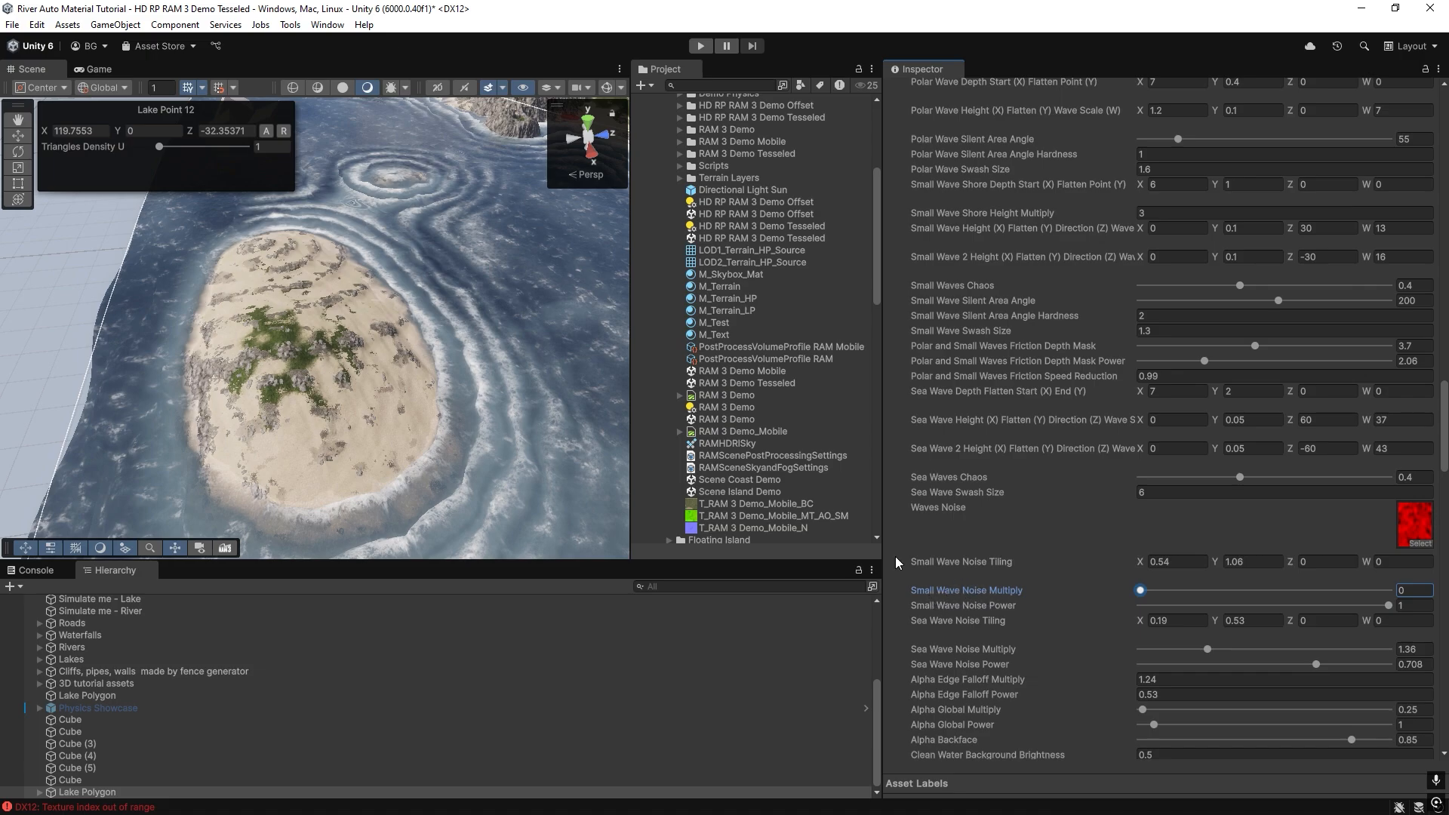
Raise the Polar Wave Silent Area Angle to 224 and view the island's surrounding waves
{"action": "scroll", "coordinate": [1138, 419], "scroll_direction": "up", "scroll_amount": 3}
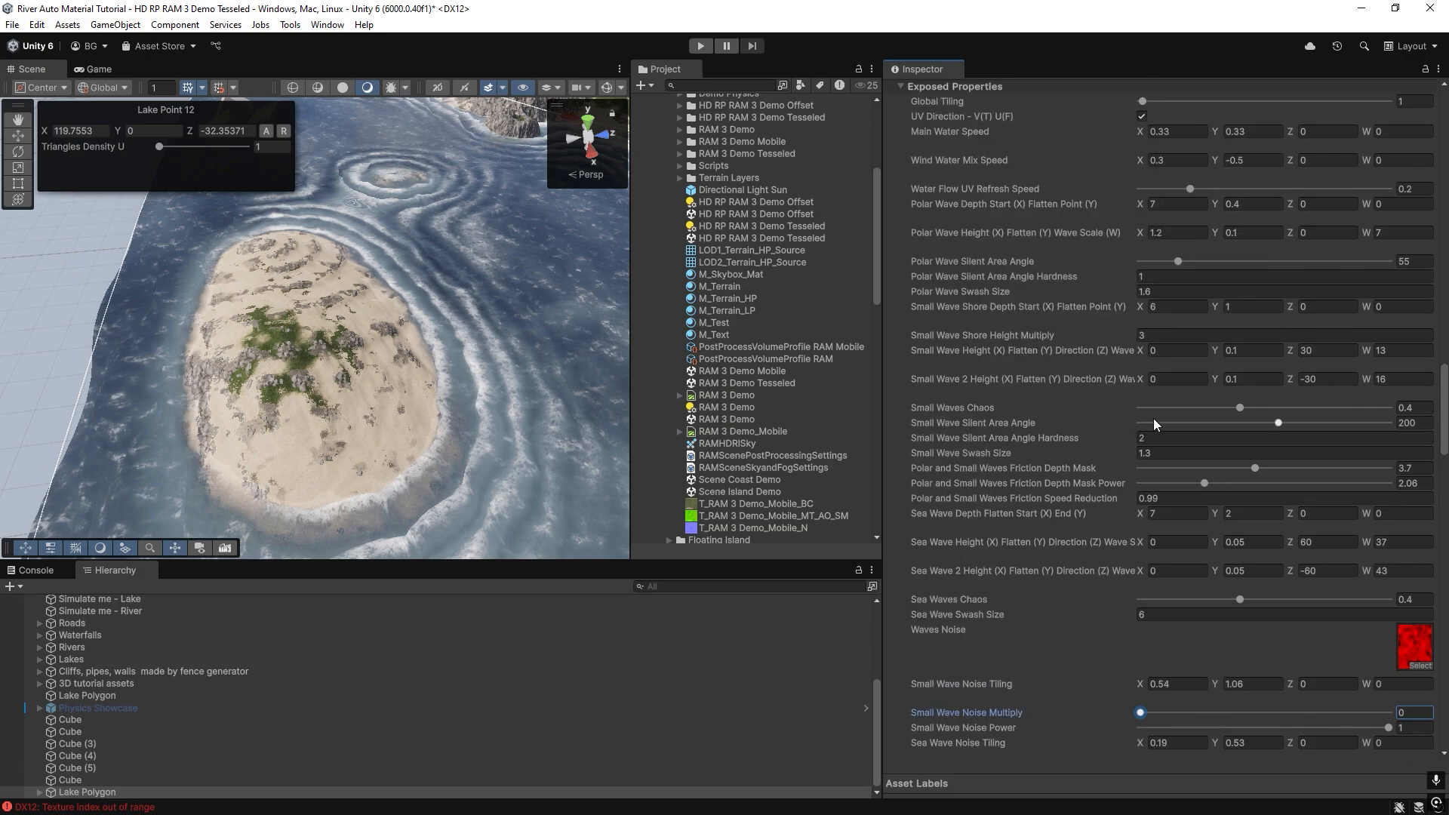
{"action": "key", "text": "w"}
{"action": "right_click_drag", "start_coordinate": [258, 357], "coordinate": [228, 351]}
{"action": "key", "text": "w"}
{"action": "right_click_drag", "start_coordinate": [445, 294], "coordinate": [419, 304]}
{"action": "key", "text": "s"}
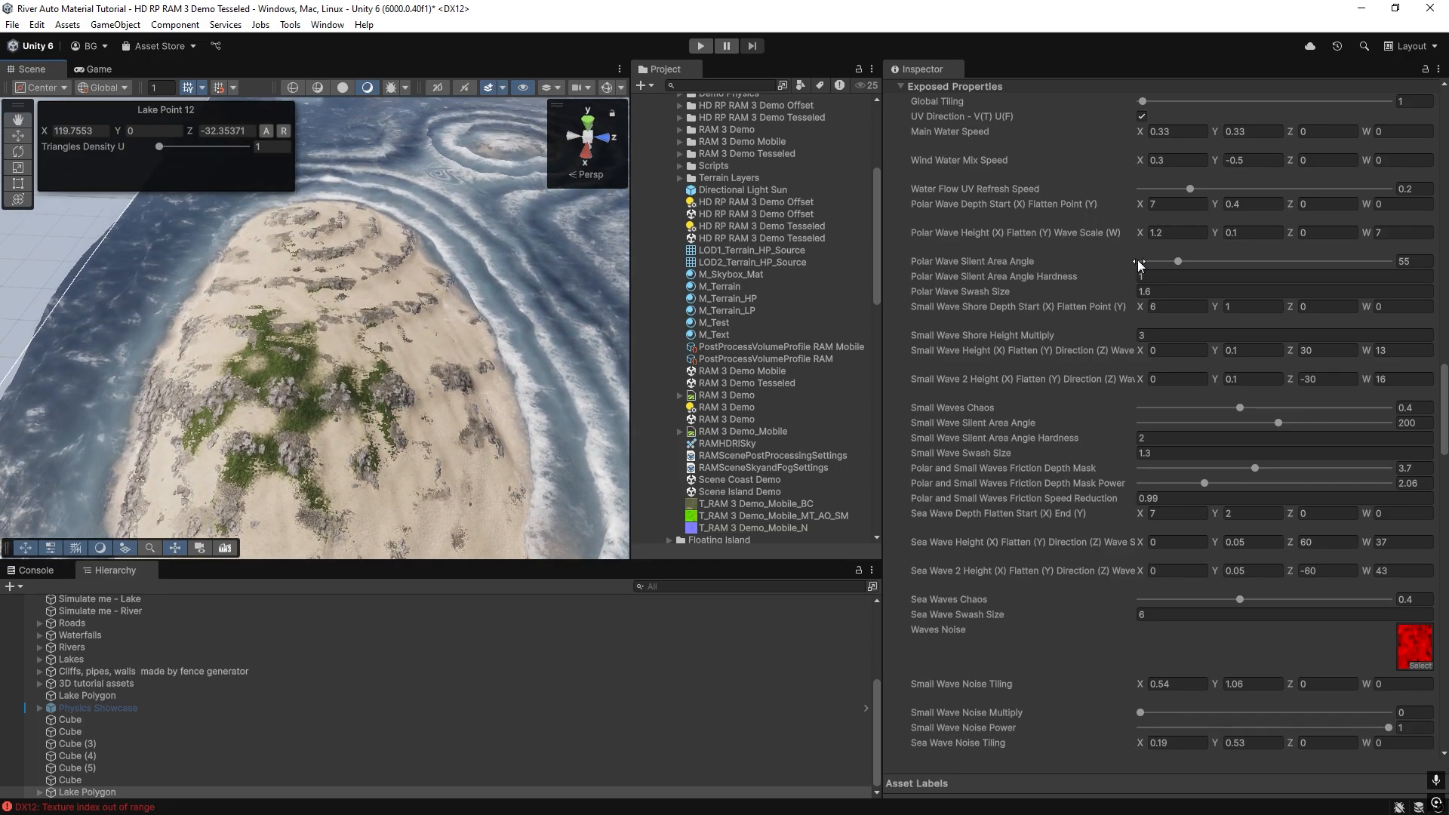
{"action": "left_click", "coordinate": [1176, 261]}
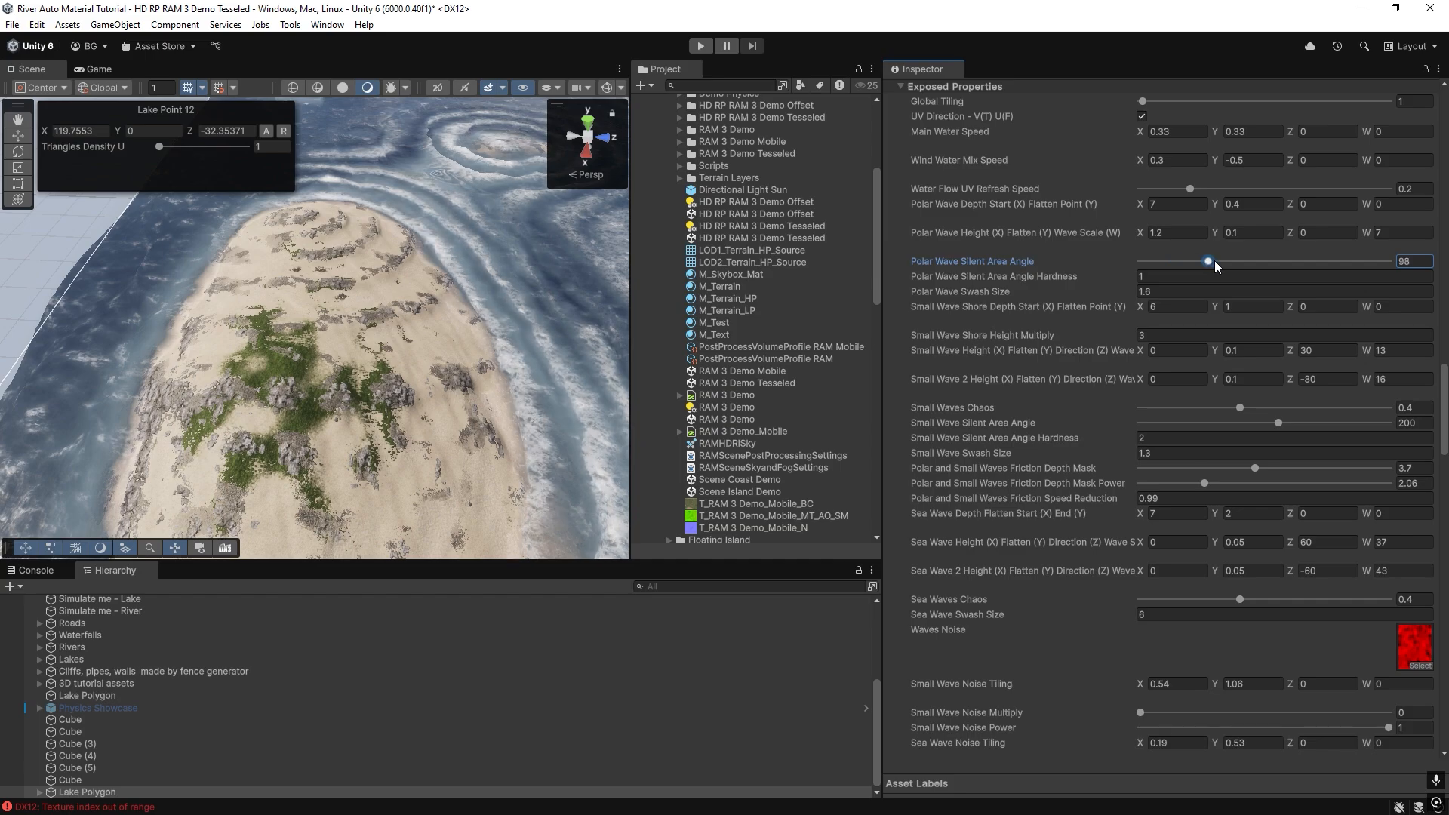
{"action": "left_click_drag", "start_coordinate": [1215, 261], "coordinate": [1292, 280]}
{"action": "right_click_drag", "start_coordinate": [385, 293], "coordinate": [175, 260]}
{"action": "right_click_drag", "start_coordinate": [1387, 214], "coordinate": [172, 265]}
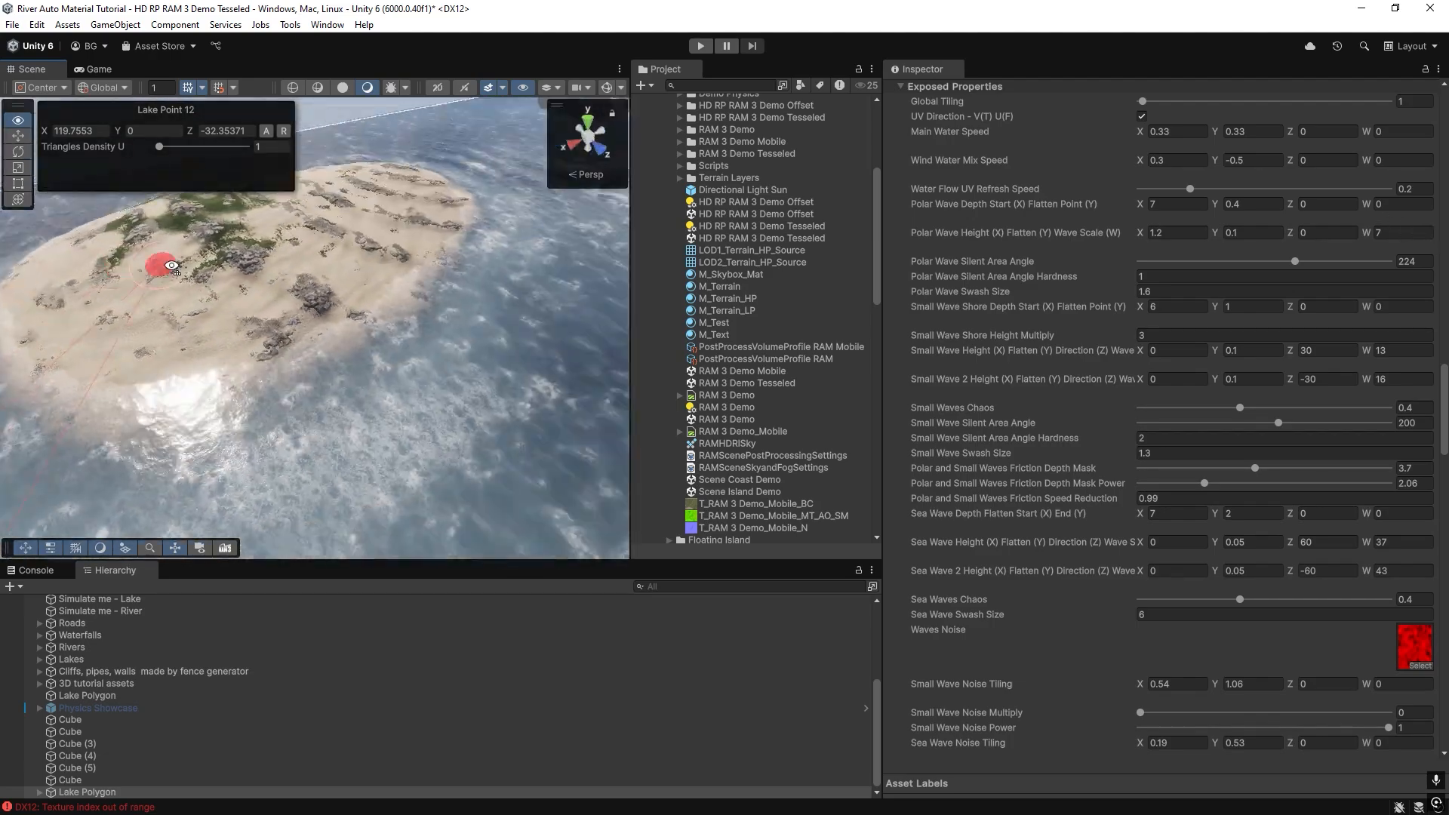
Set the Polar Wave Silent Area Angle to 77 while viewing the waves around the island
{"action": "right_click_drag", "start_coordinate": [445, 252], "coordinate": [274, 287]}
{"action": "right_click_drag", "start_coordinate": [447, 289], "coordinate": [602, 296]}
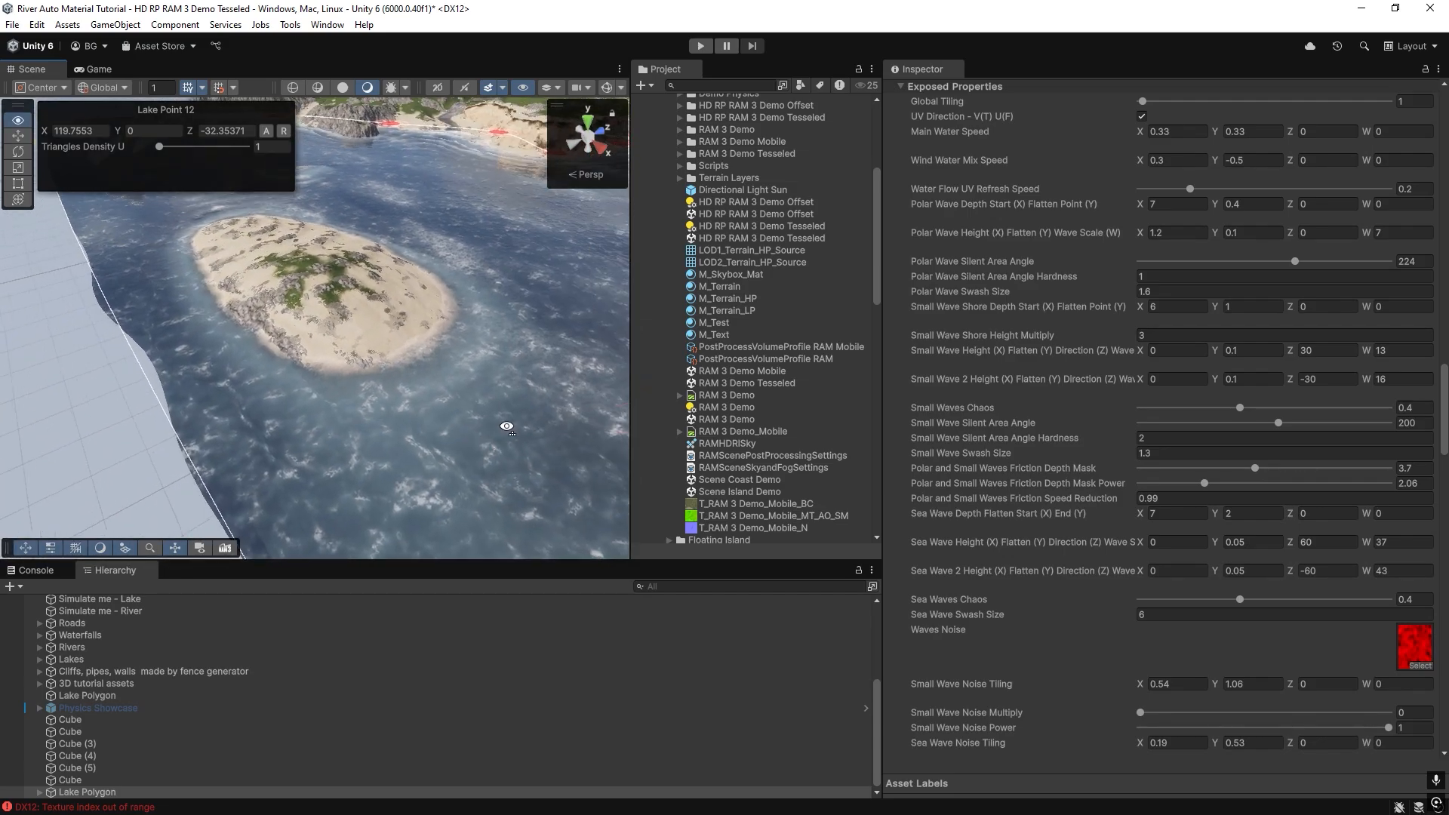
{"action": "right_click_drag", "start_coordinate": [476, 396], "coordinate": [388, 389]}
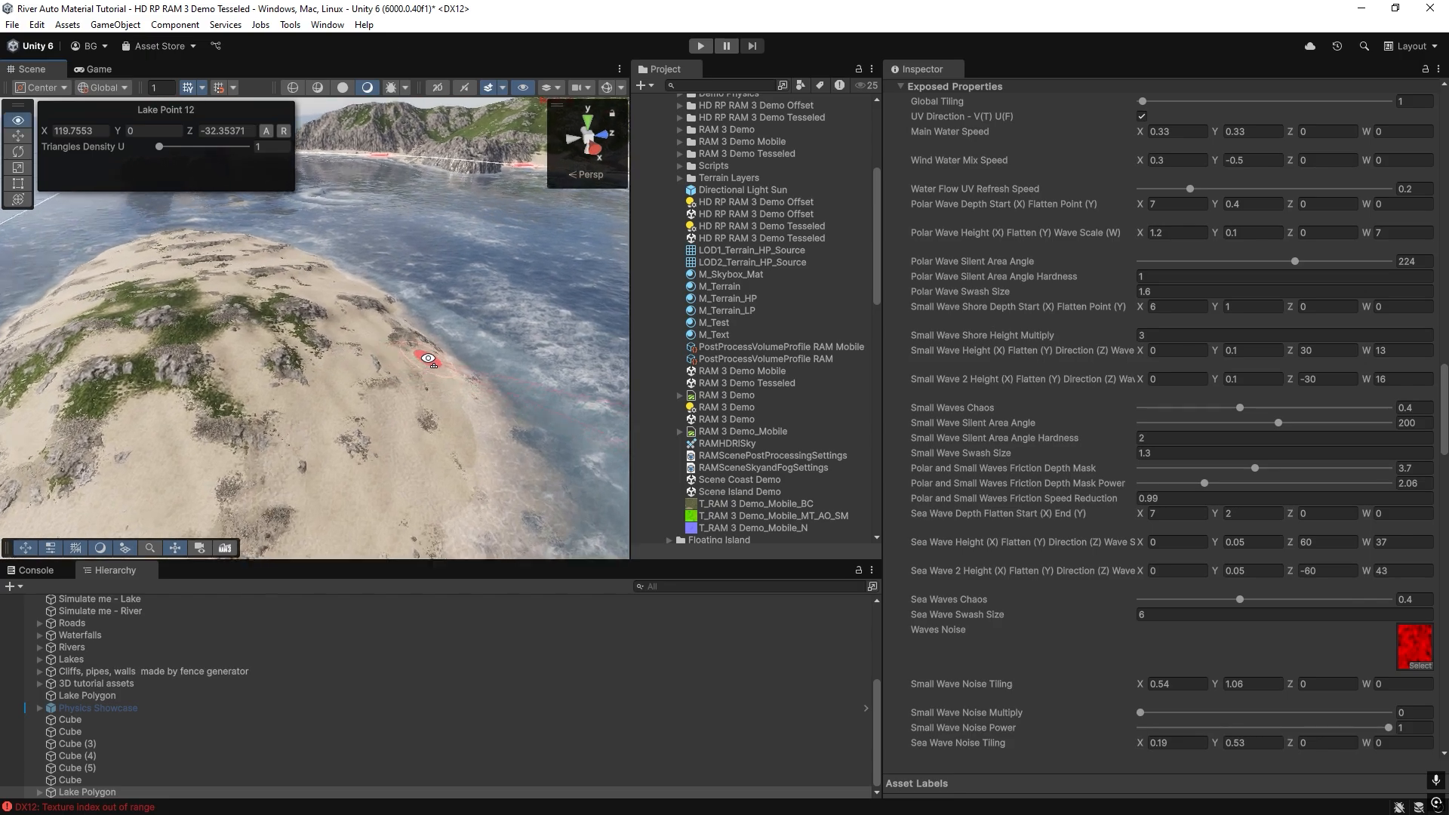
{"action": "right_click_drag", "start_coordinate": [387, 357], "coordinate": [306, 350]}
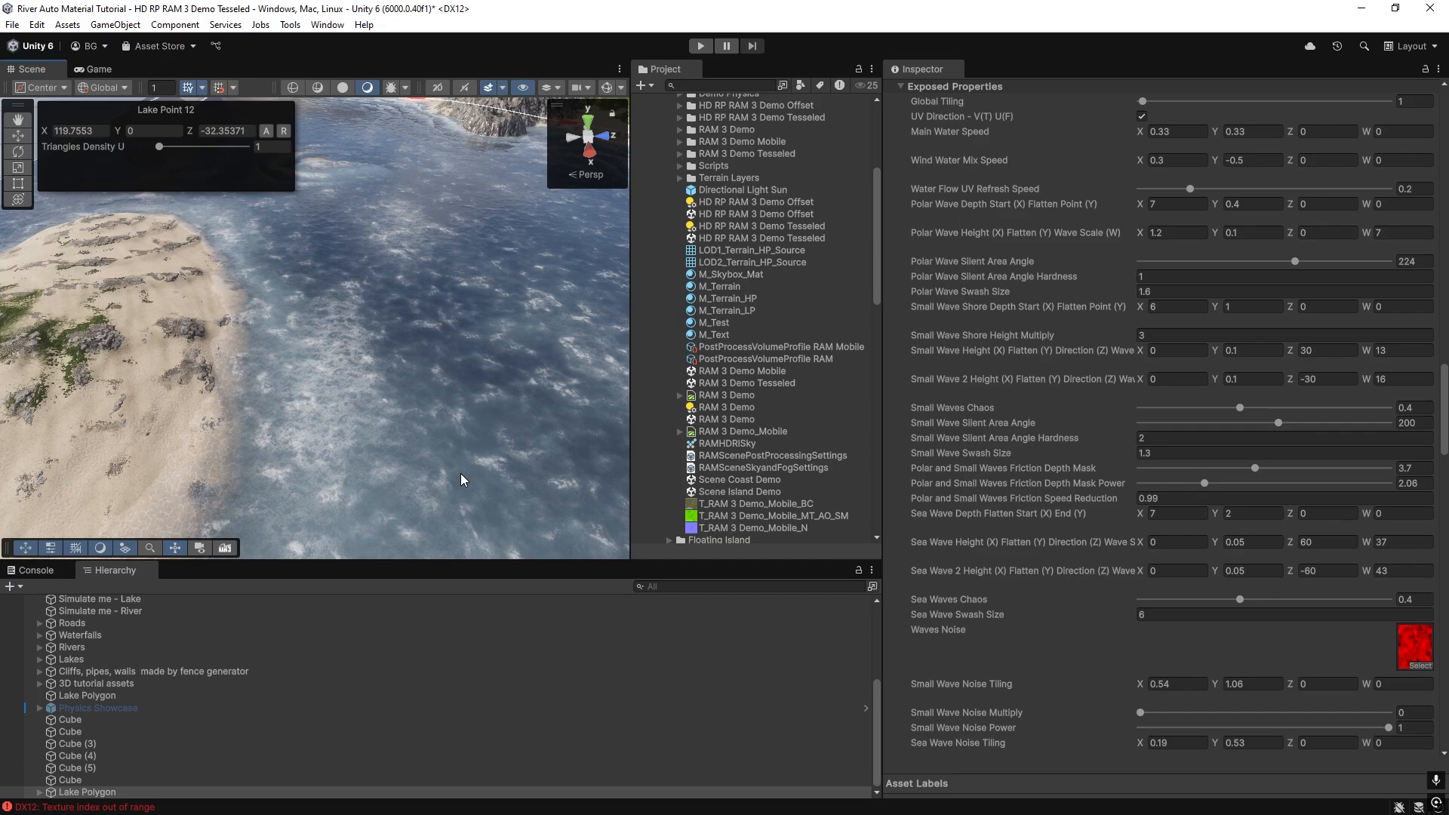
{"action": "right_click_drag", "start_coordinate": [463, 480], "coordinate": [251, 391]}
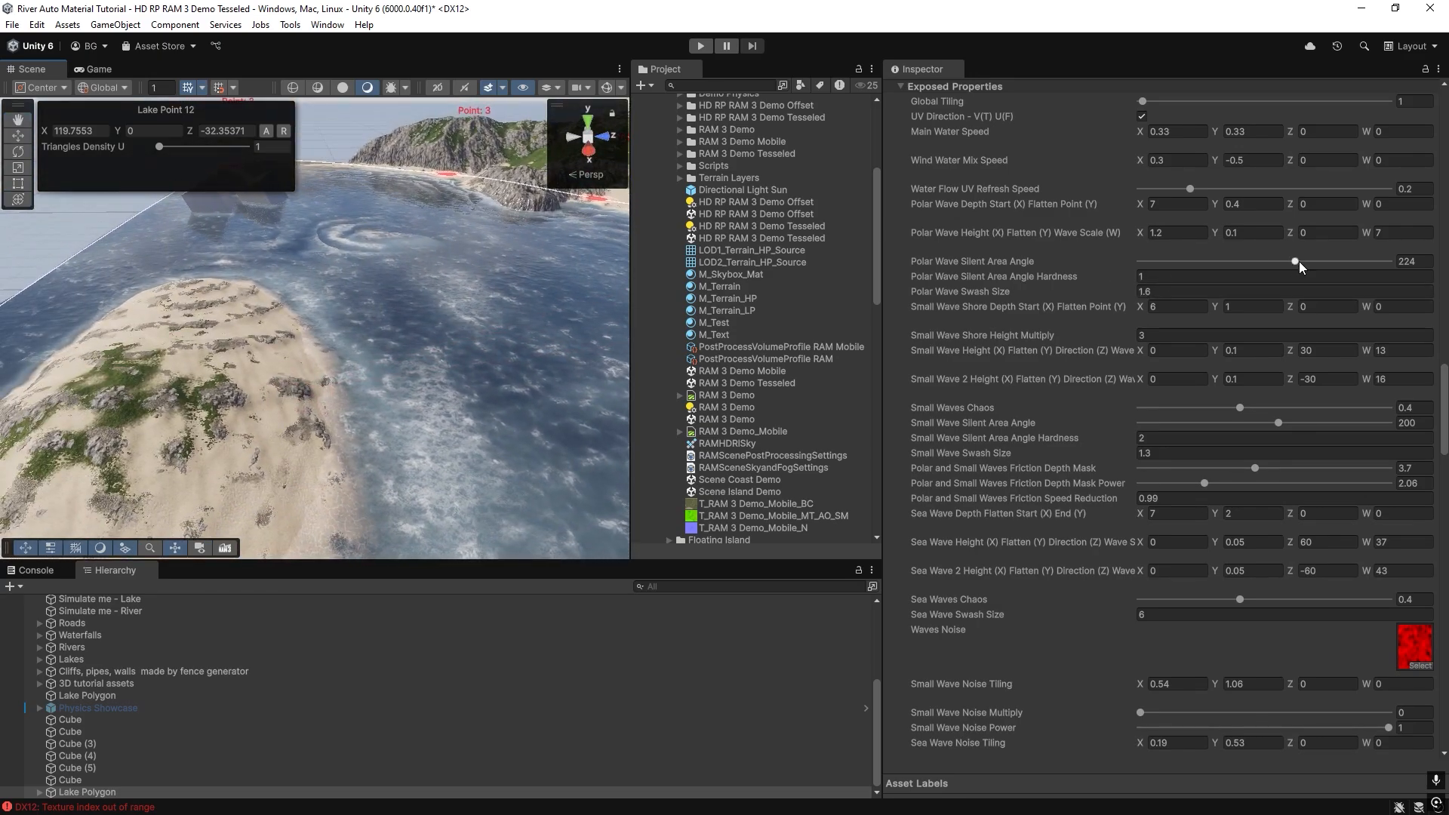
{"action": "left_click_drag", "start_coordinate": [1298, 261], "coordinate": [1052, 284]}
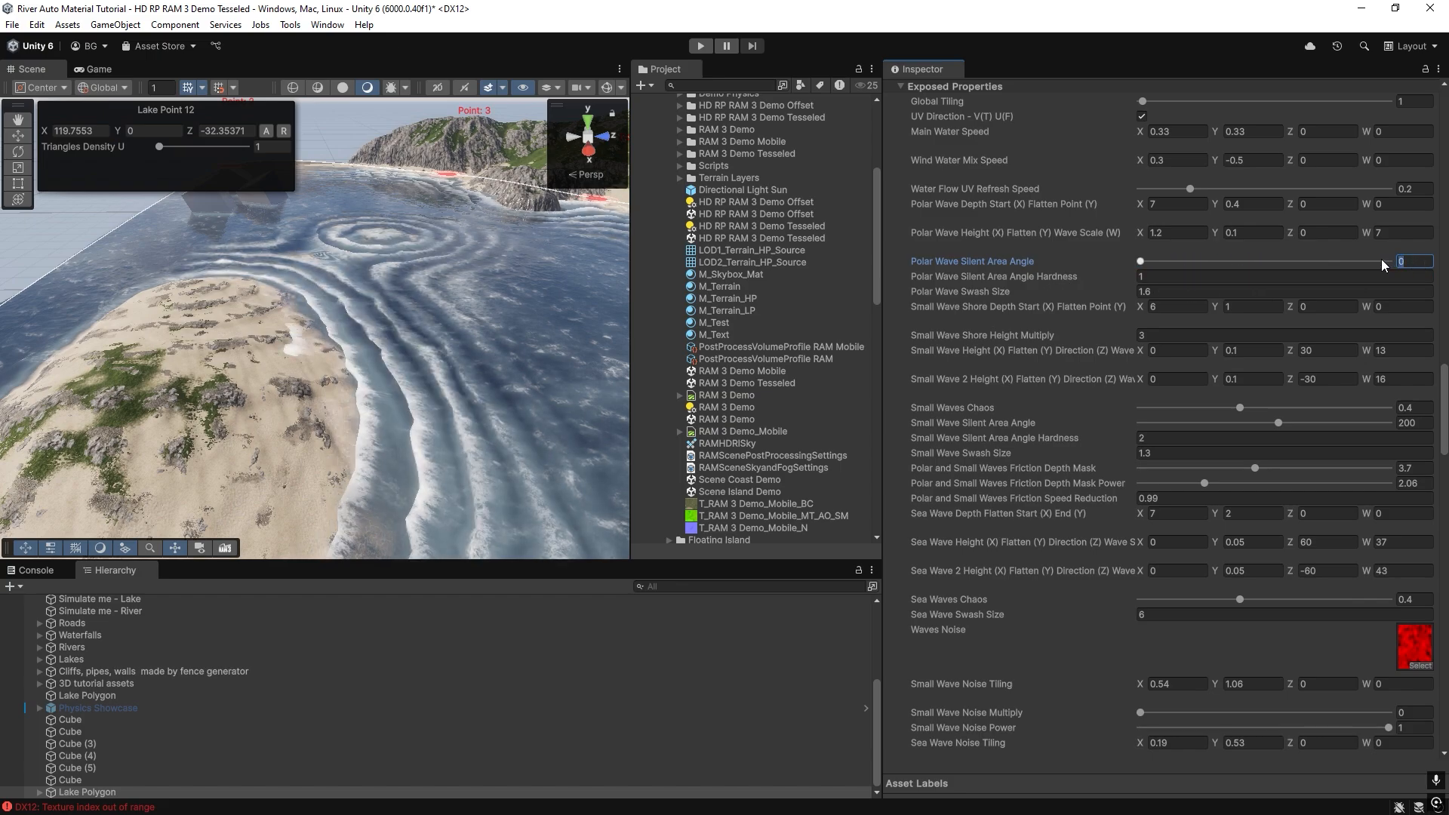
{"action": "type", "text": "77"}
{"action": "right_click_drag", "start_coordinate": [377, 362], "coordinate": [453, 369]}
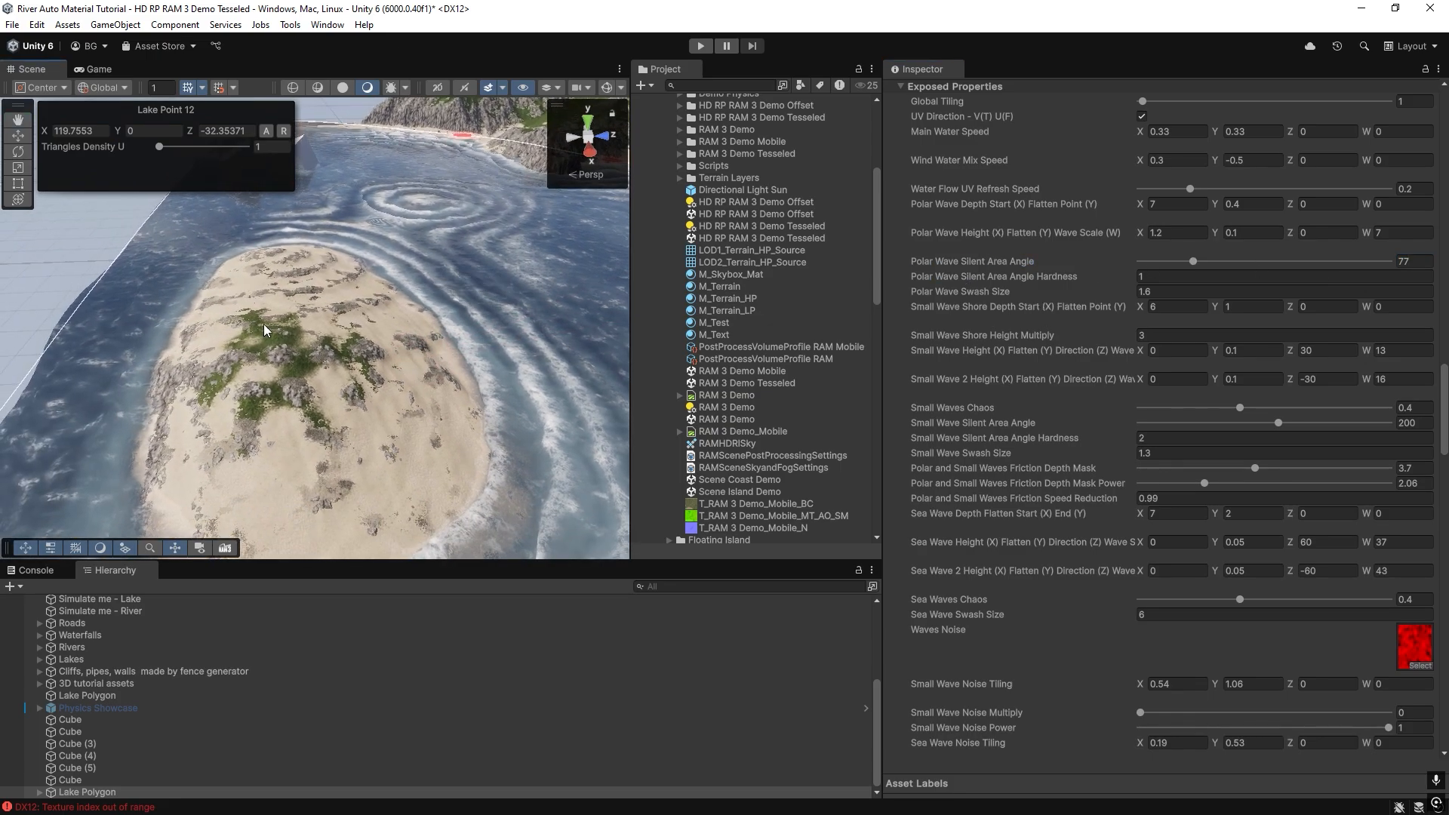
Try various Polar Wave Silent Area Angle and Hardness values, then restore the angle to 77 and hardness to 1
{"action": "key", "text": "w"}
{"action": "right_click_drag", "start_coordinate": [265, 331], "coordinate": [219, 347]}
{"action": "left_click_drag", "start_coordinate": [1211, 261], "coordinate": [1265, 260]}
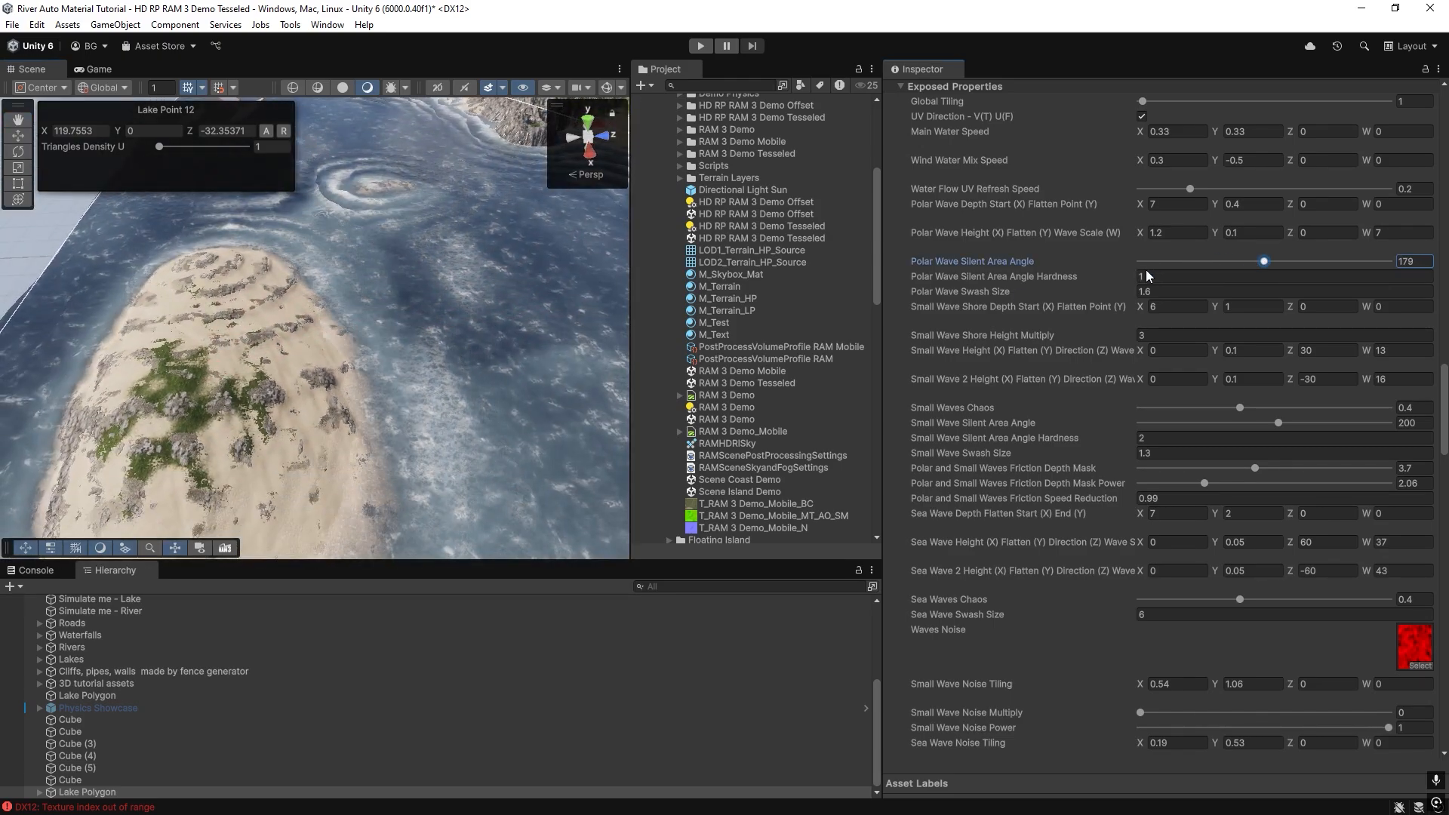
{"action": "mouse_move", "coordinate": [1101, 282]}
{"action": "left_mouse_down"}
{"action": "mouse_move", "coordinate": [1071, 285]}
{"action": "mouse_move", "coordinate": [1109, 284]}
{"action": "mouse_move", "coordinate": [1091, 283]}
{"action": "left_mouse_up"}
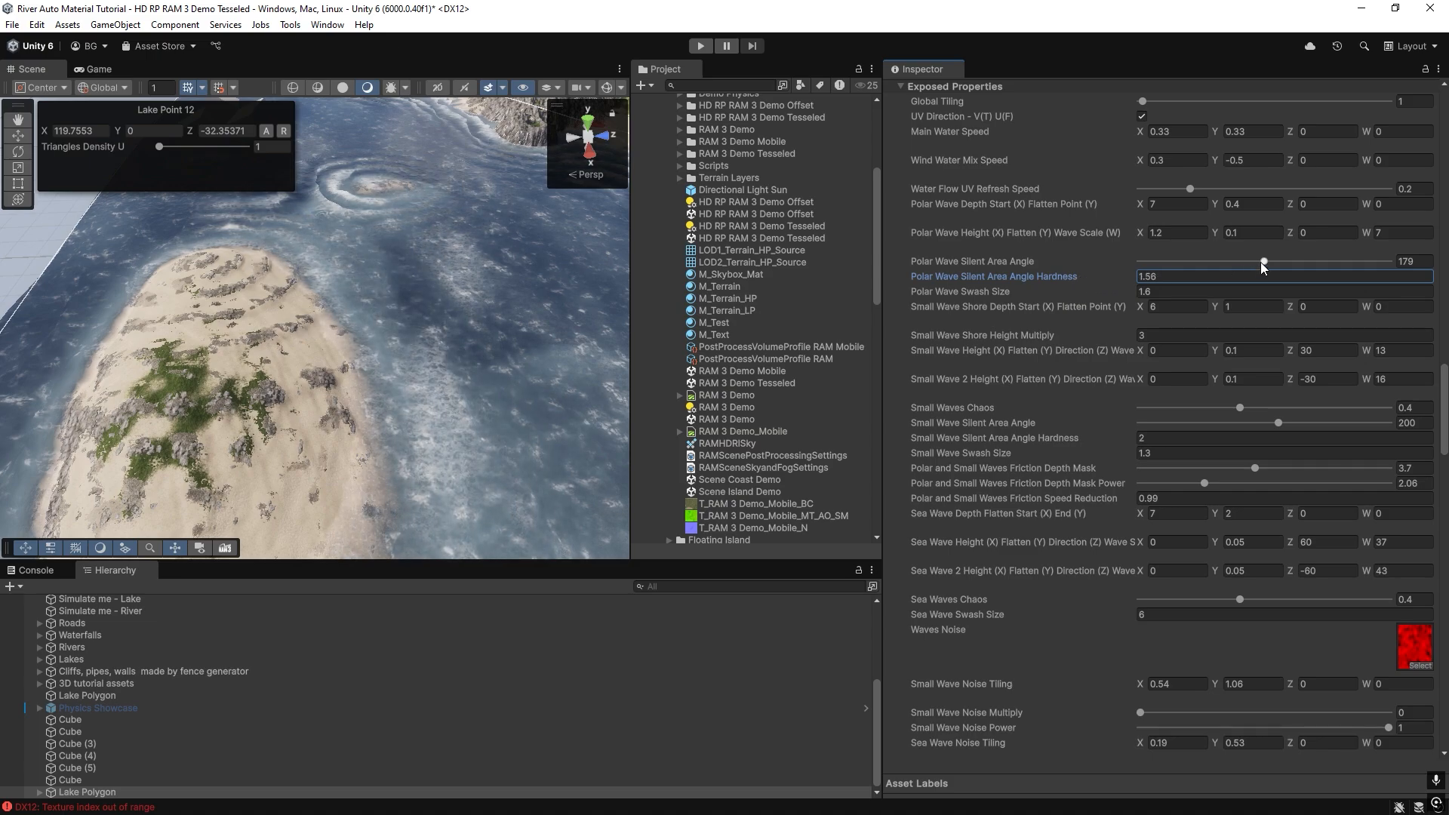
{"action": "mouse_move", "coordinate": [1262, 261]}
{"action": "left_mouse_down"}
{"action": "mouse_move", "coordinate": [1315, 262]}
{"action": "mouse_move", "coordinate": [1252, 261]}
{"action": "left_mouse_up"}
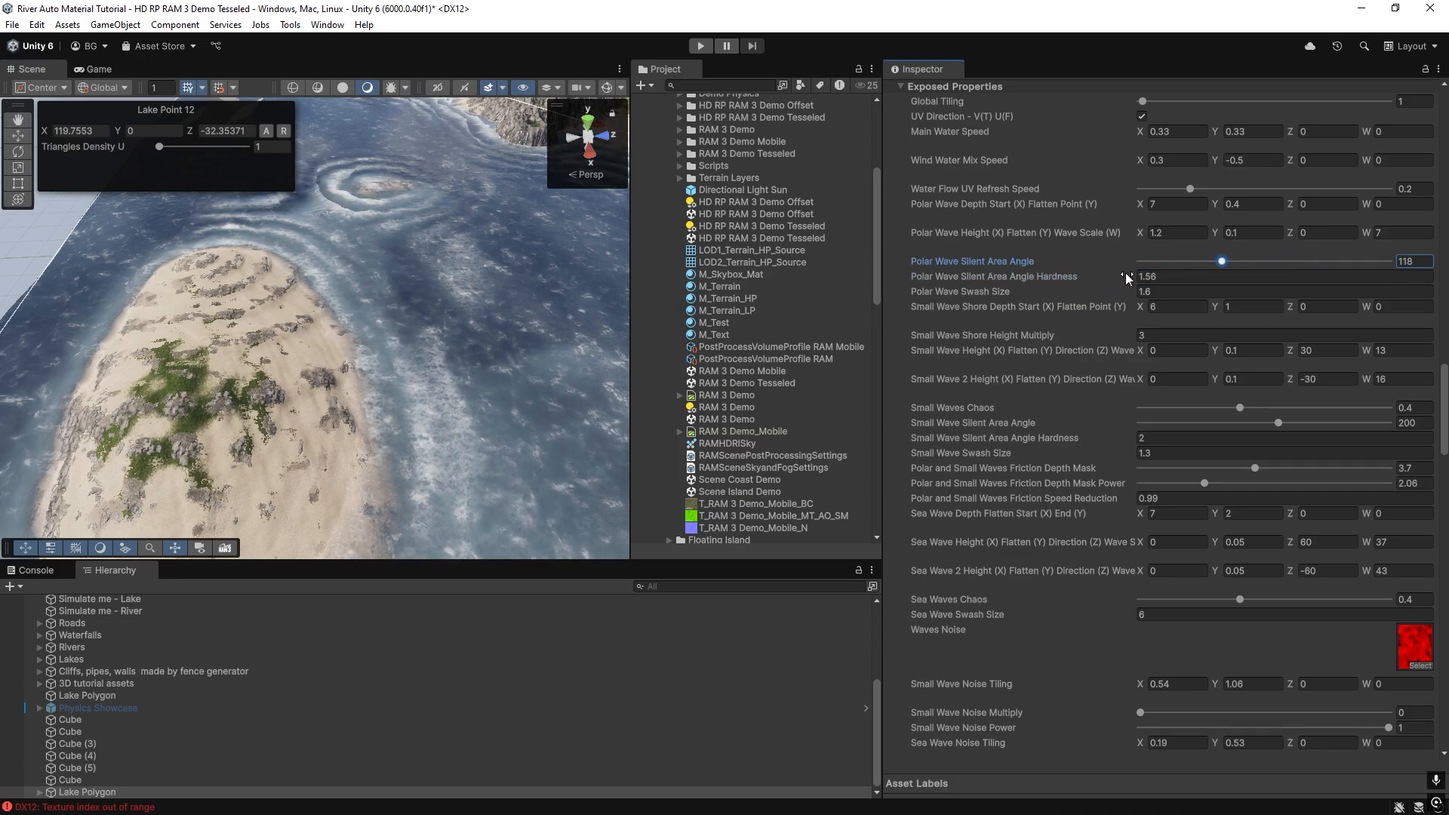
{"action": "left_click_drag", "start_coordinate": [1125, 276], "coordinate": [1110, 279]}
{"action": "left_click_drag", "start_coordinate": [1223, 262], "coordinate": [1092, 281]}
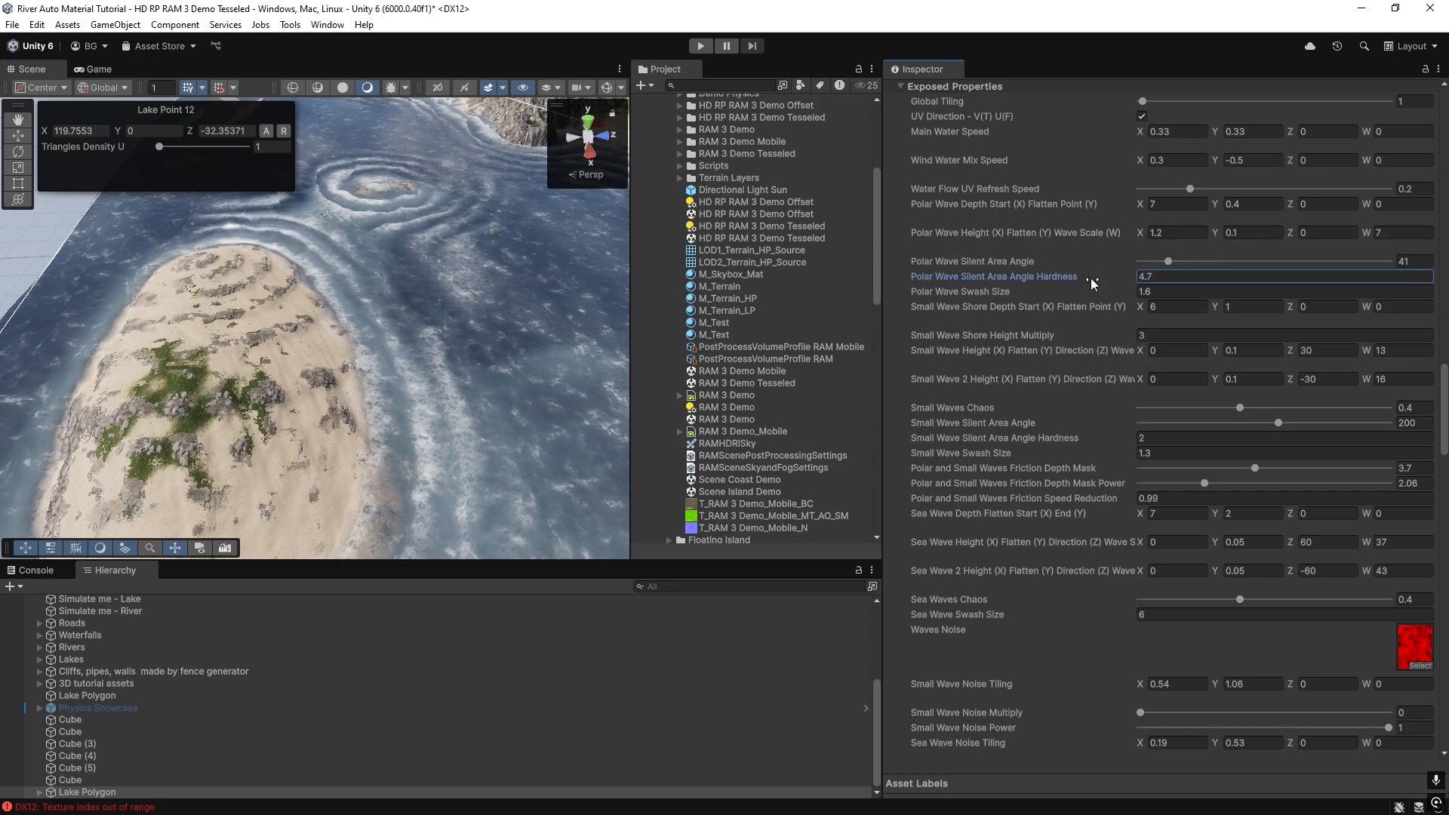
{"action": "left_click_drag", "start_coordinate": [1289, 275], "coordinate": [1283, 275]}
{"action": "right_click_drag", "start_coordinate": [350, 280], "coordinate": [314, 250]}
{"action": "key", "text": "w"}
{"action": "key", "text": "s"}
{"action": "left_click", "coordinate": [1177, 276]}
{"action": "type", "text": "1"}
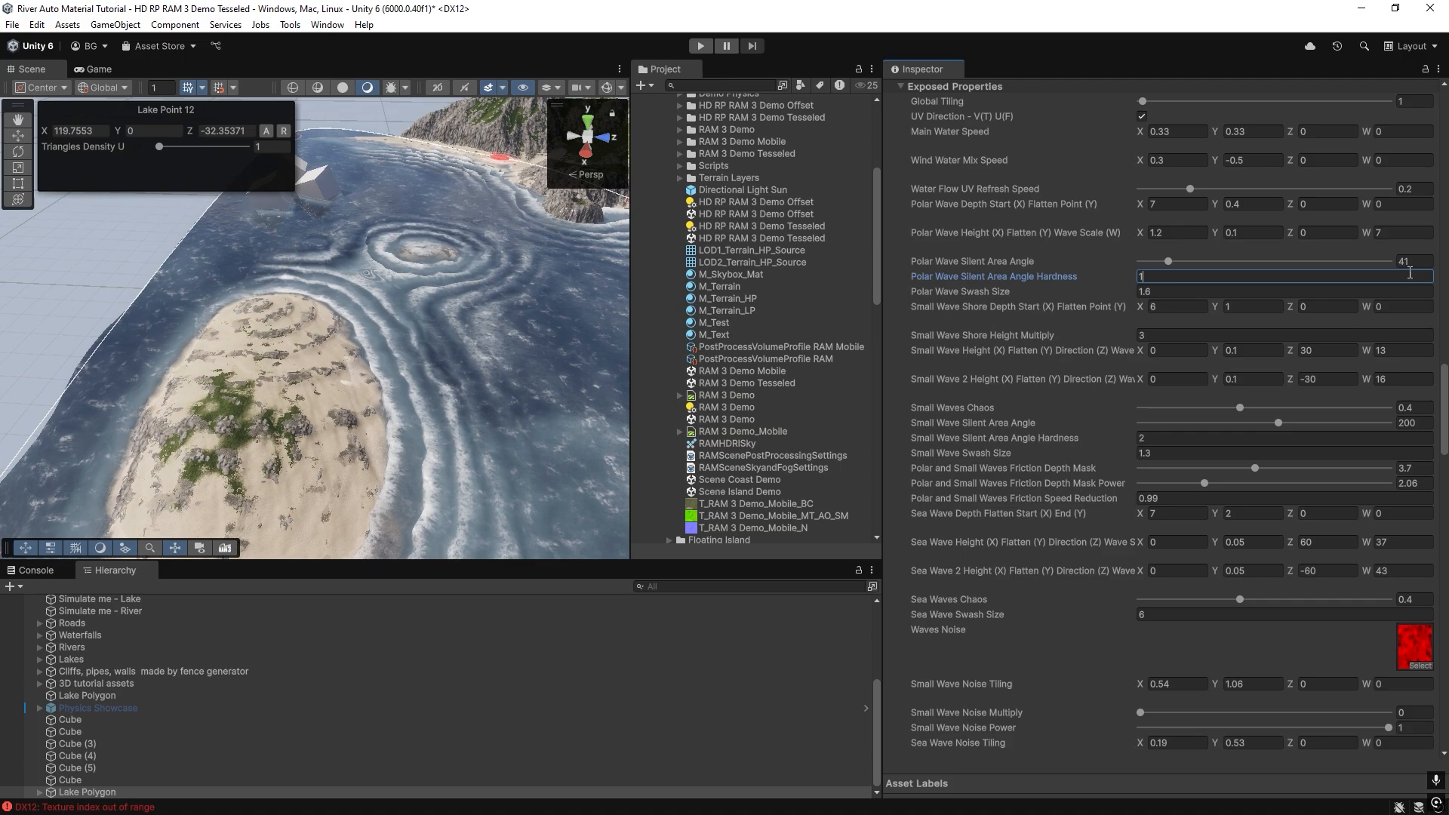
{"action": "left_click", "coordinate": [1404, 261]}
{"action": "type", "text": "77"}
Set the Small Wave Noise Multiply to about 1.61 while viewing the shore waves
{"action": "right_click_drag", "start_coordinate": [121, 231], "coordinate": [97, 194]}
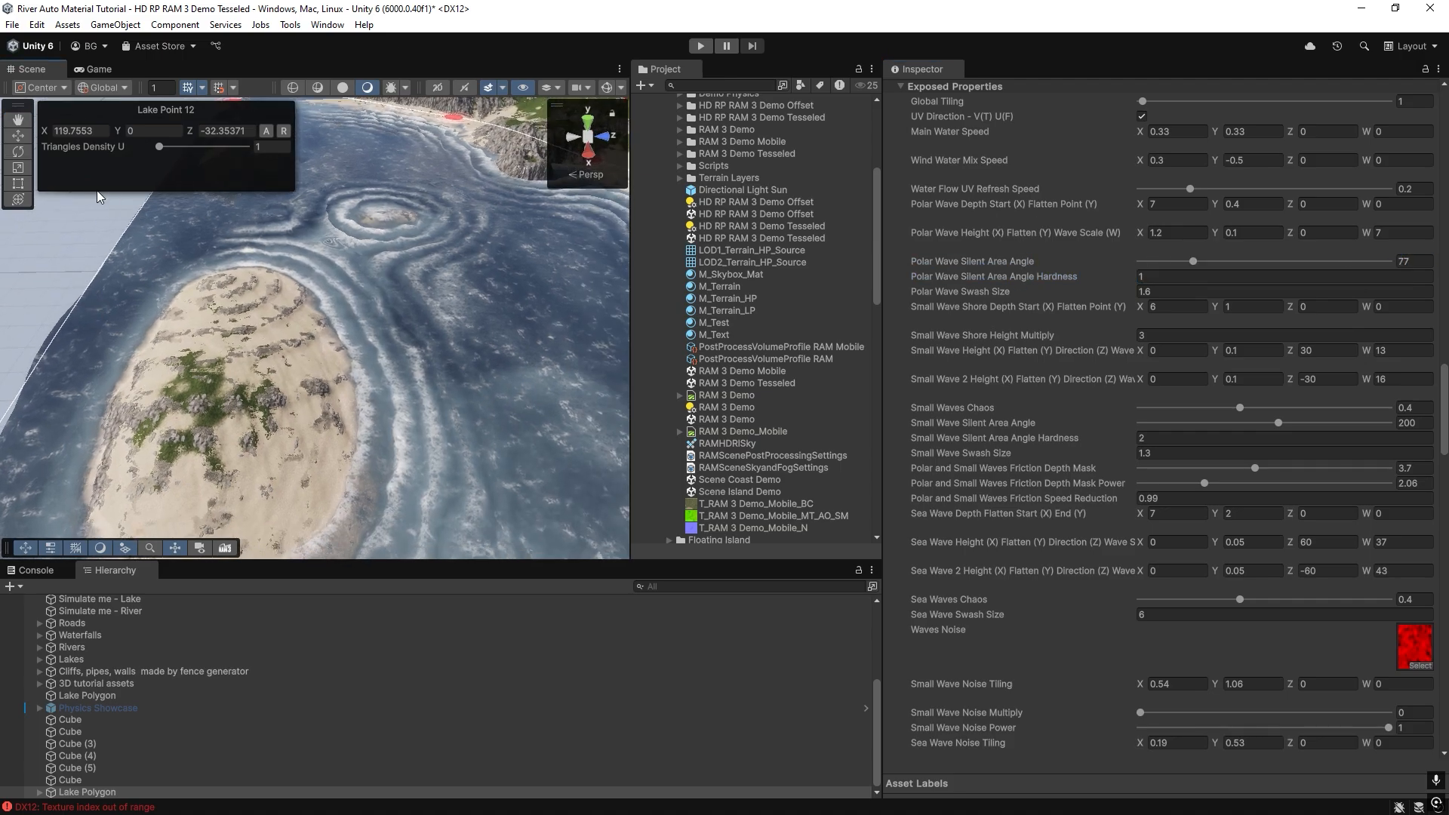
{"action": "right_click_drag", "start_coordinate": [307, 311], "coordinate": [355, 295]}
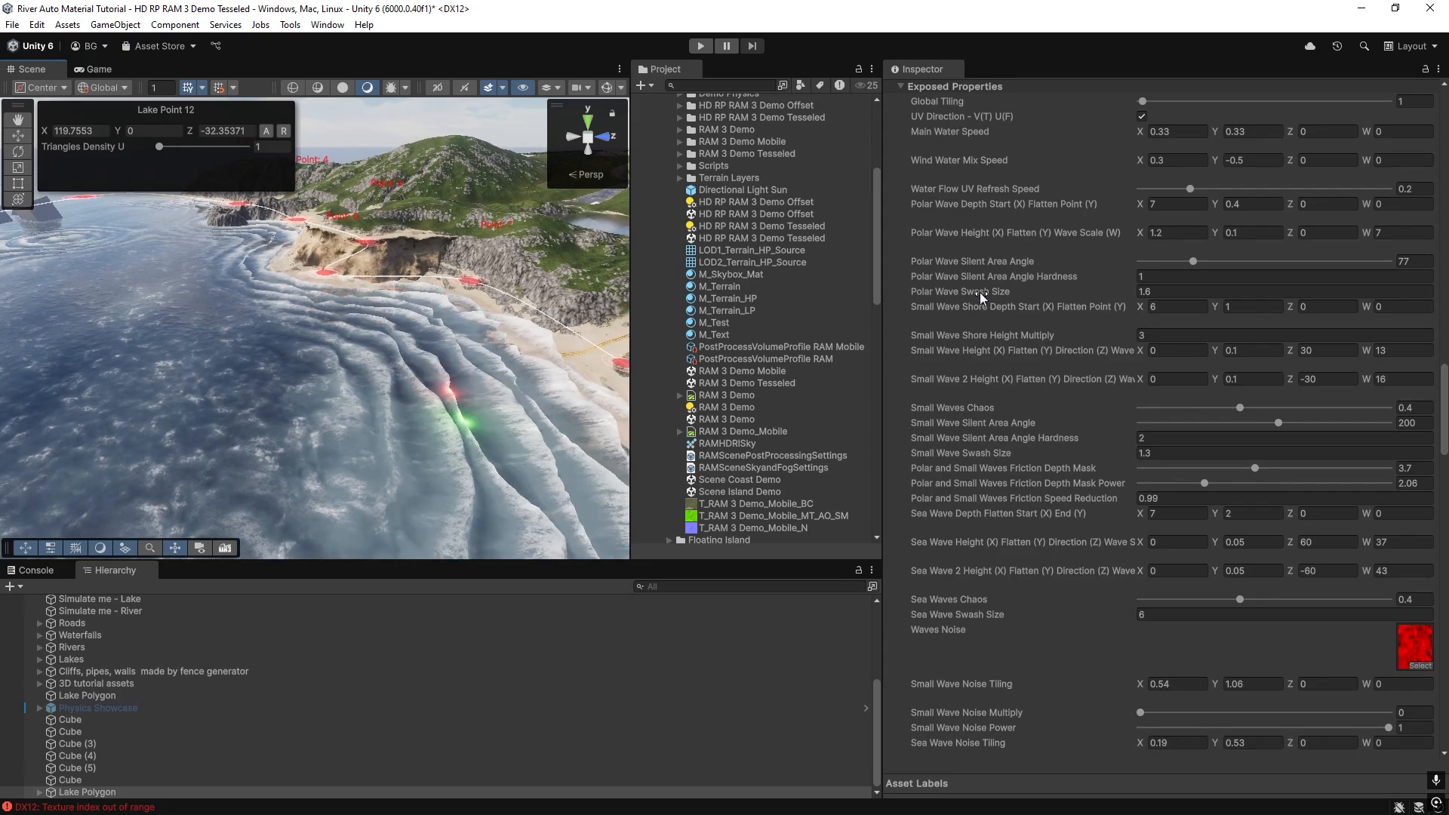
{"action": "right_click_drag", "start_coordinate": [325, 389], "coordinate": [223, 411]}
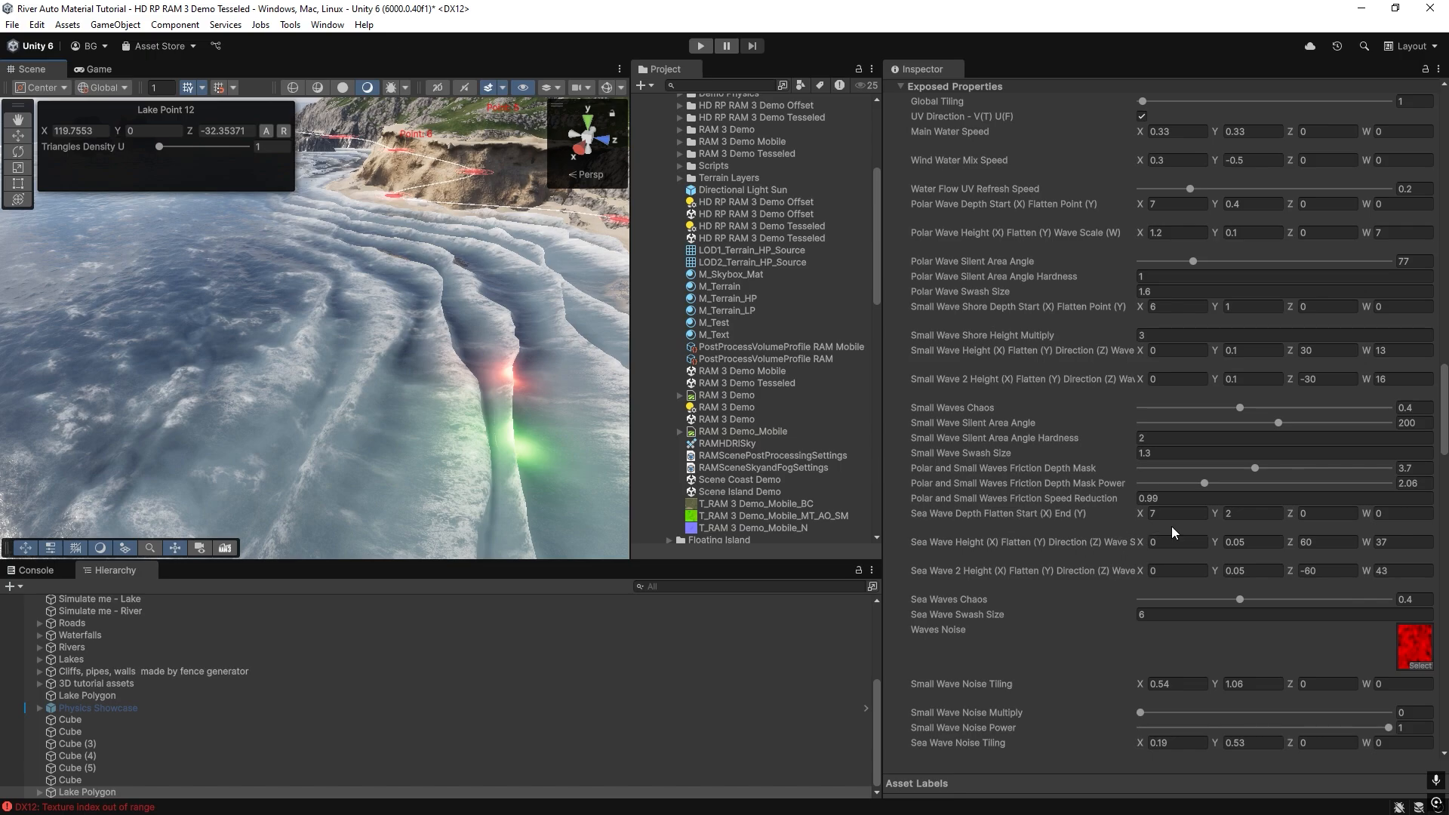
{"action": "right_click_drag", "start_coordinate": [410, 361], "coordinate": [472, 355]}
{"action": "scroll", "coordinate": [1153, 488], "scroll_direction": "down", "scroll_amount": 5}
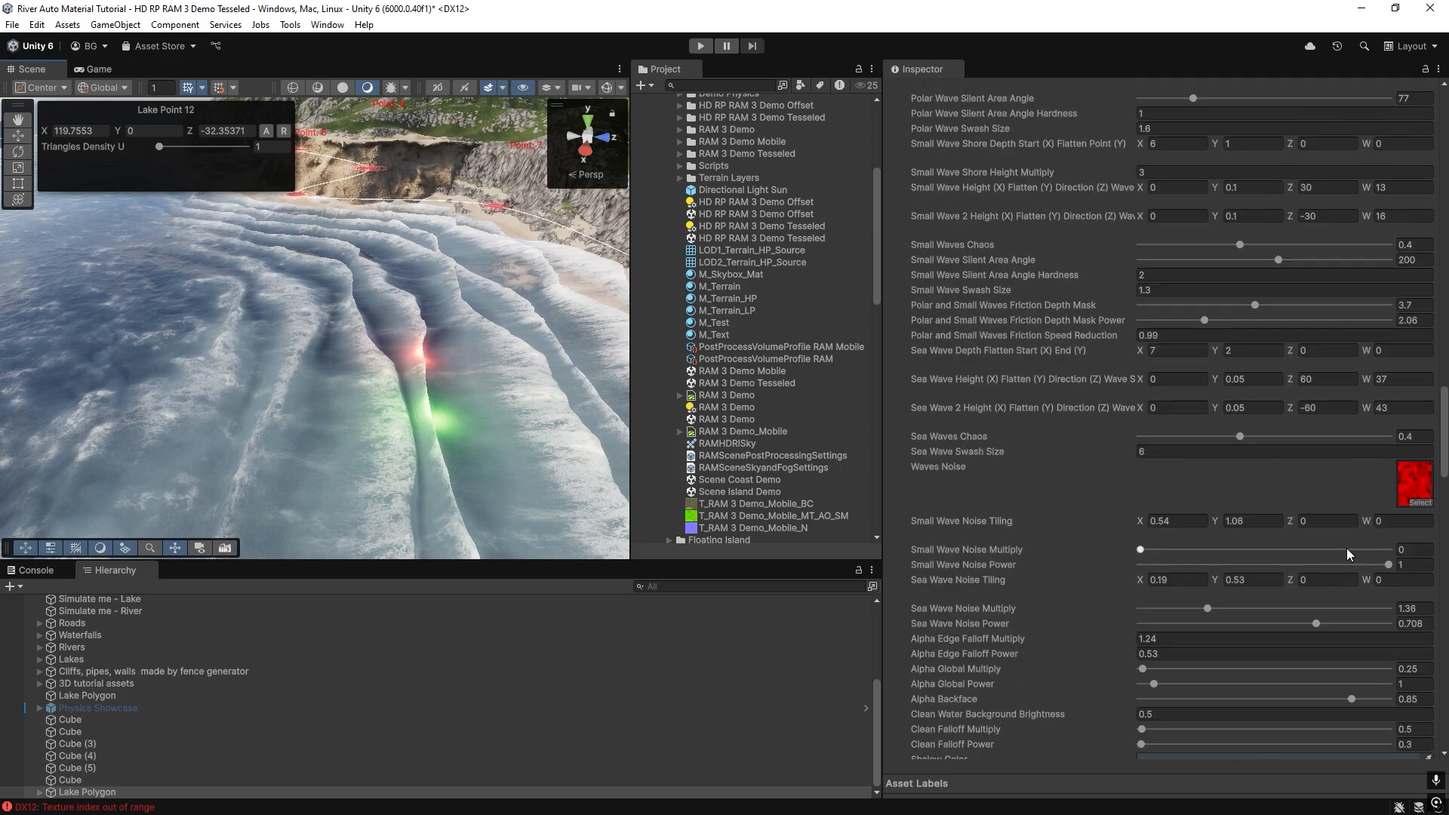
{"action": "left_click", "coordinate": [1414, 549]}
{"action": "type", "text": "1"}
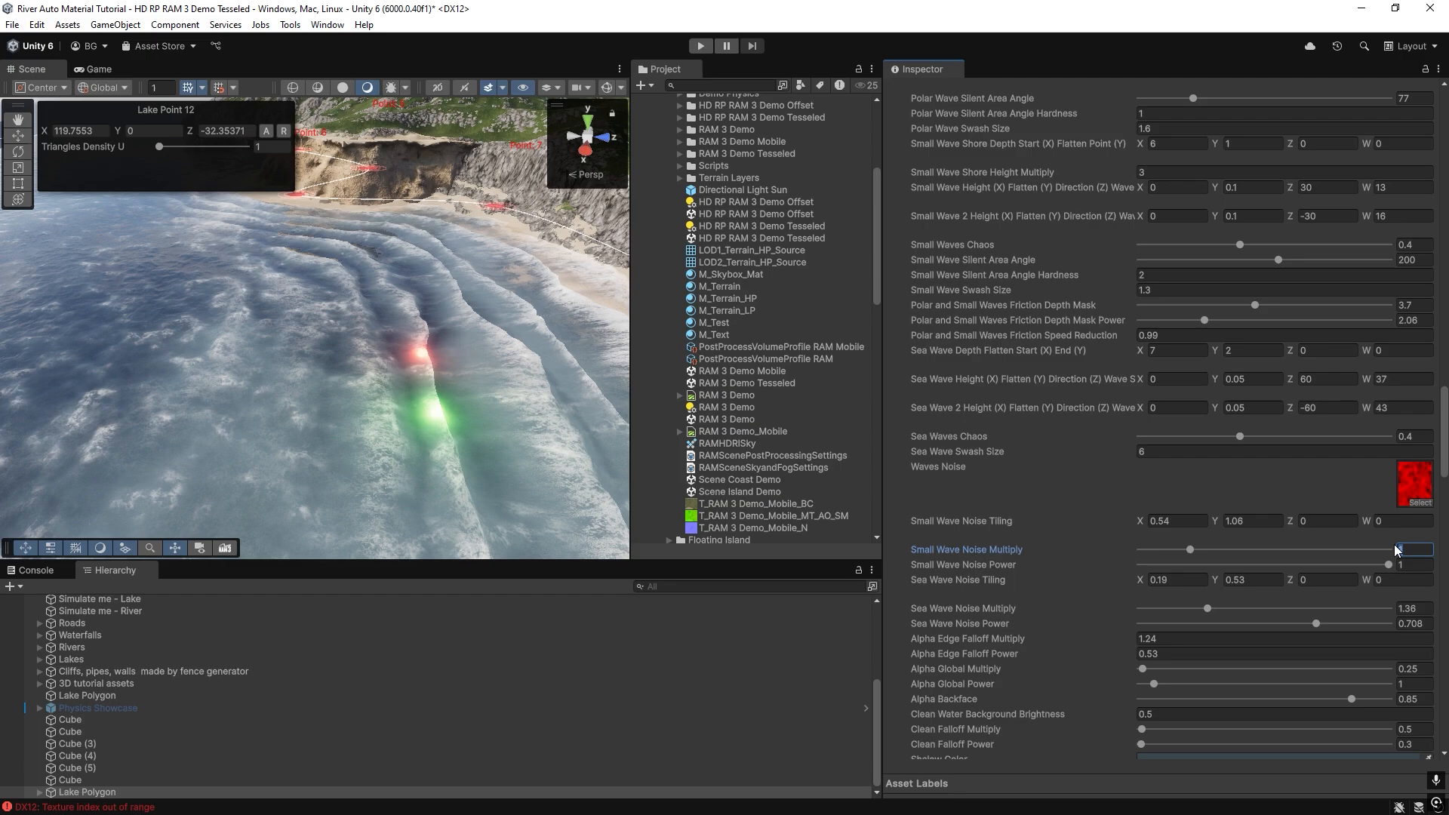
{"action": "type", "text": "2"}
{"action": "left_click_drag", "start_coordinate": [1210, 551], "coordinate": [1220, 550]}
Try Polar Wave Swash Size values of about 15.38, 7.59 and 0 on the beach waves
{"action": "right_click_drag", "start_coordinate": [349, 333], "coordinate": [289, 326]}
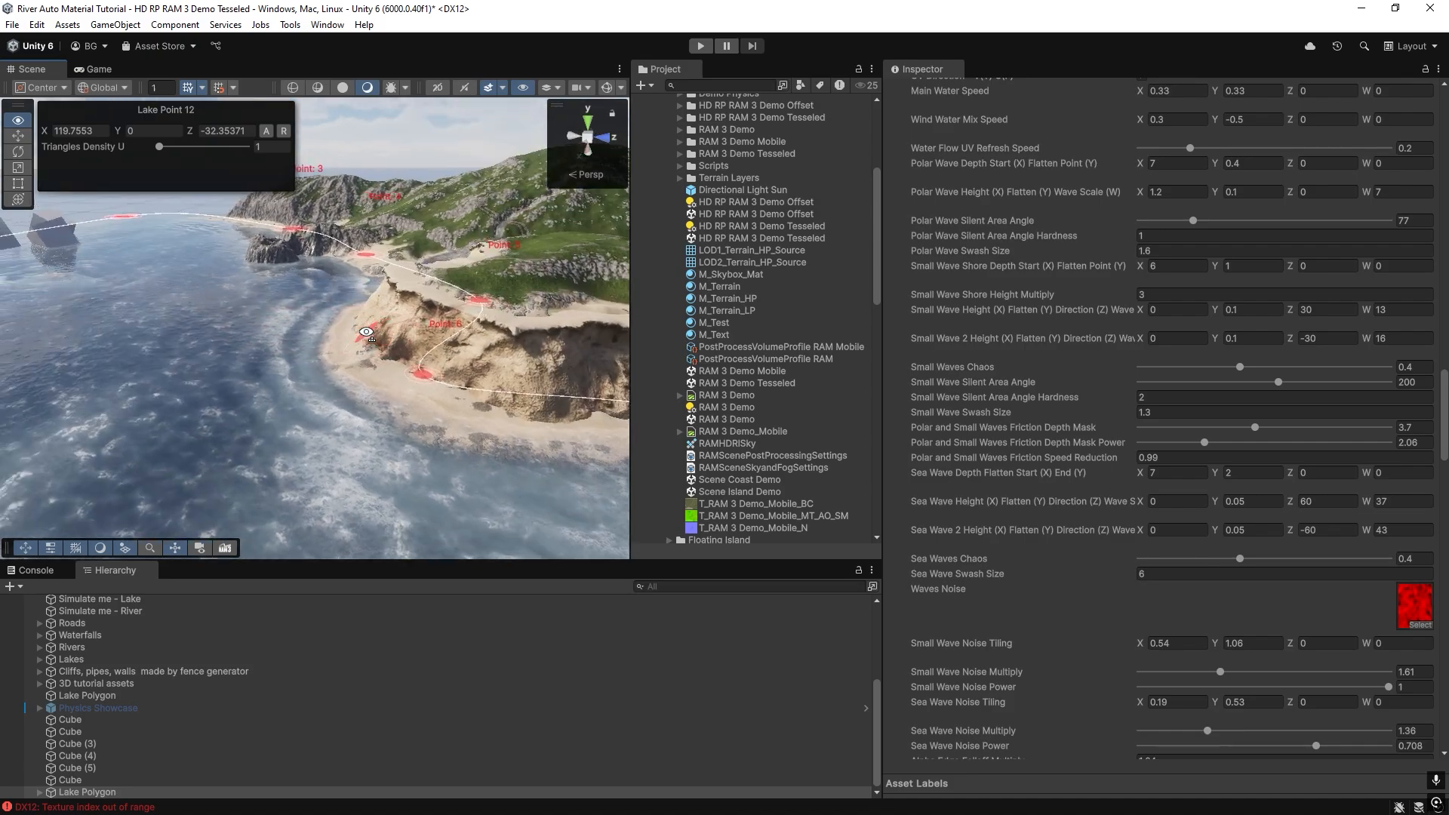
{"action": "scroll", "coordinate": [1058, 373], "scroll_direction": "up", "scroll_amount": 4}
{"action": "right_click_drag", "start_coordinate": [422, 403], "coordinate": [362, 352]}
{"action": "key", "text": "s"}
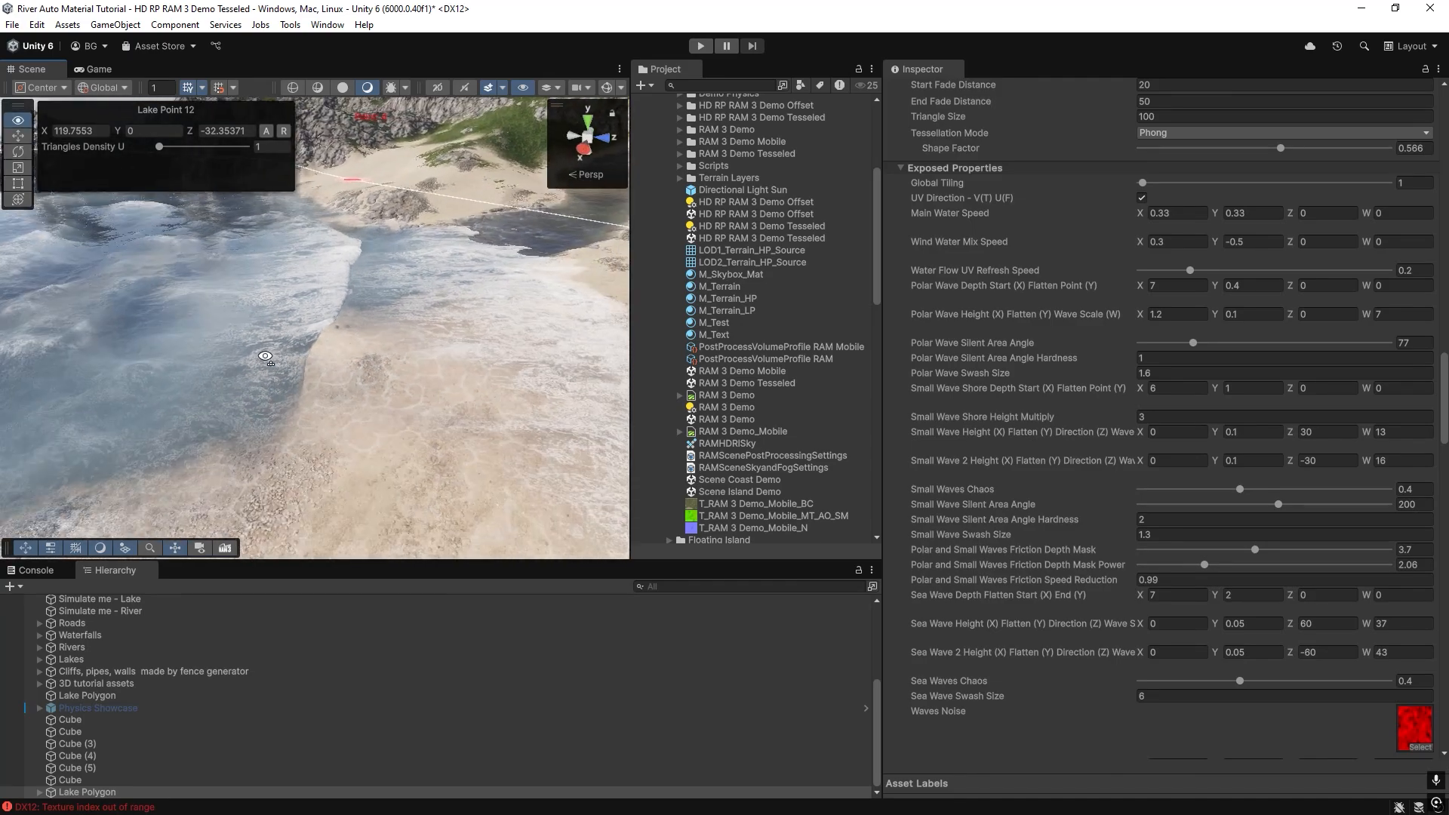
{"action": "scroll", "coordinate": [994, 396], "scroll_direction": "up", "scroll_amount": 2}
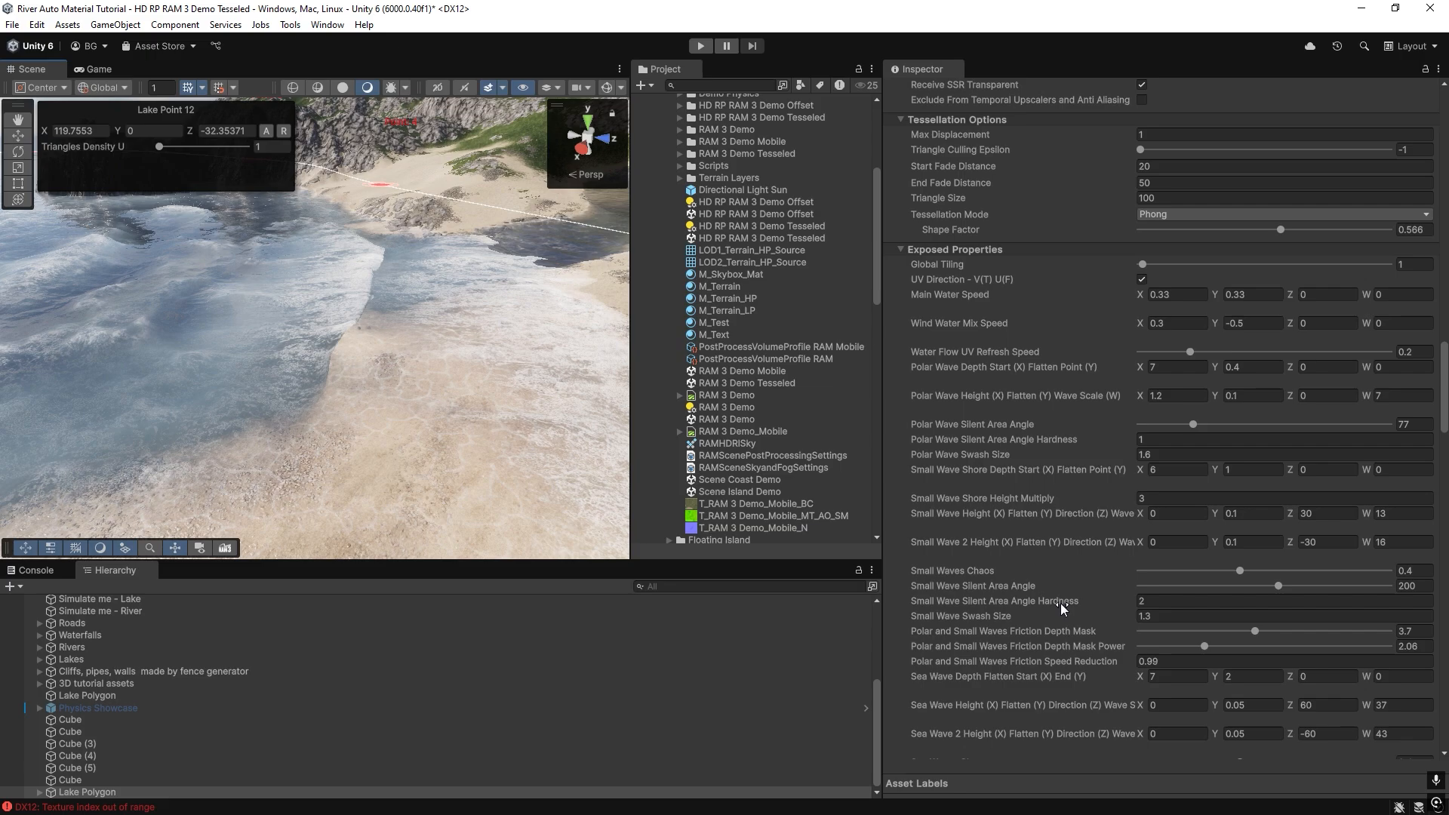
{"action": "left_click_drag", "start_coordinate": [1071, 456], "coordinate": [1230, 456]}
{"action": "right_click_drag", "start_coordinate": [622, 370], "coordinate": [295, 352]}
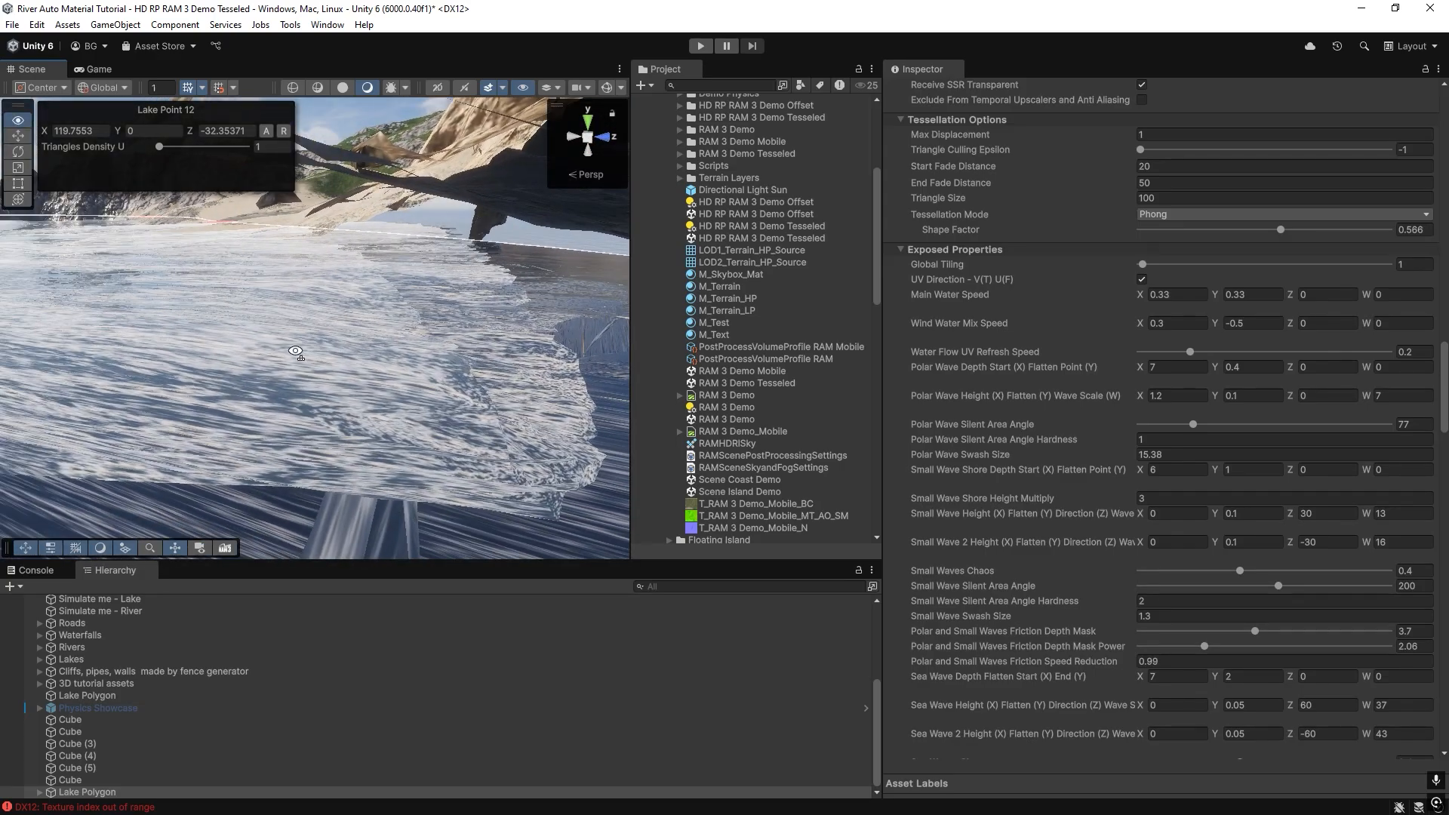
{"action": "left_click_drag", "start_coordinate": [1098, 456], "coordinate": [938, 456]}
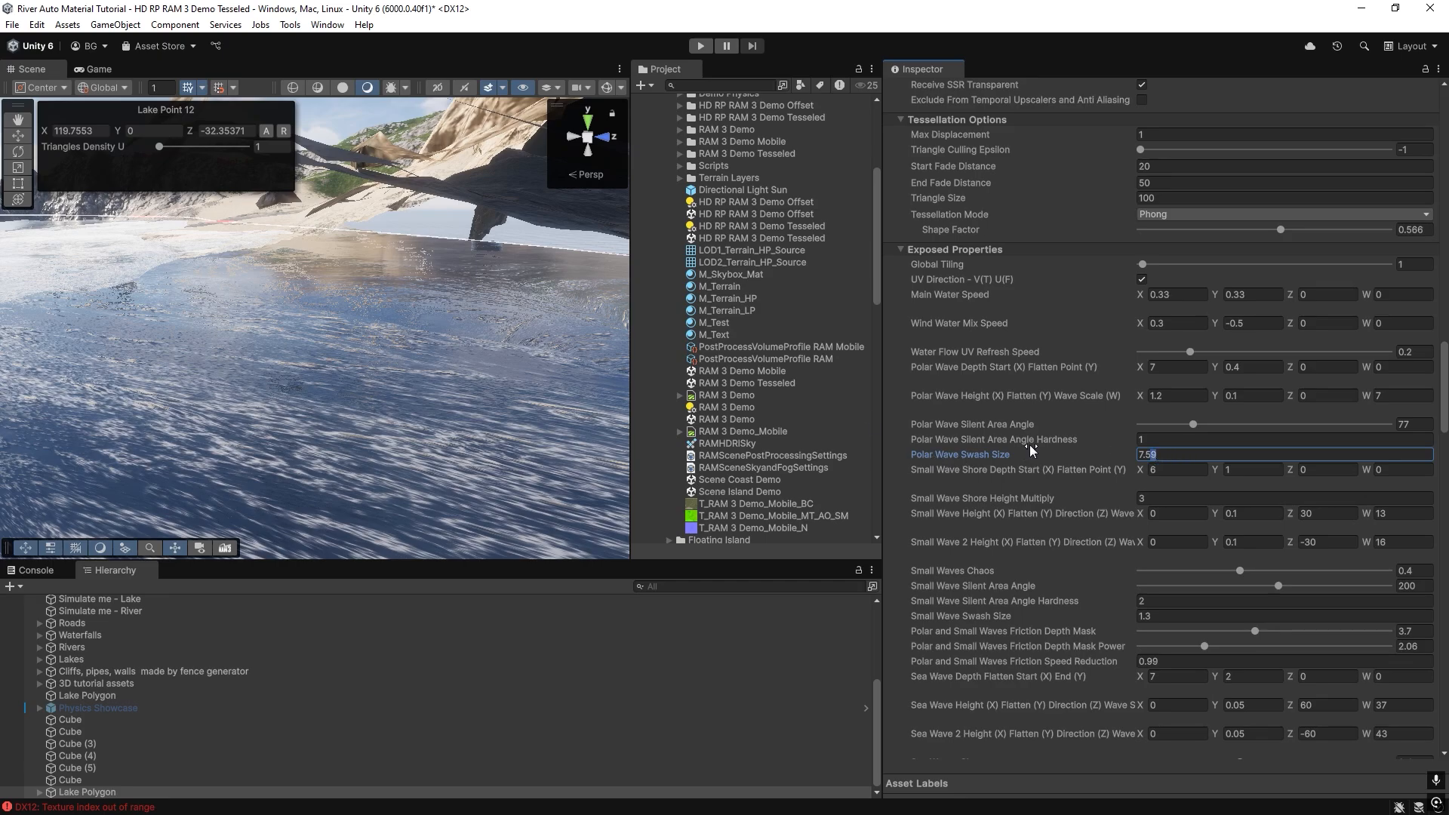
{"action": "key", "text": "BackSpace"}
{"action": "right_click_drag", "start_coordinate": [264, 362], "coordinate": [325, 386]}
{"action": "left_click", "coordinate": [1169, 454]}
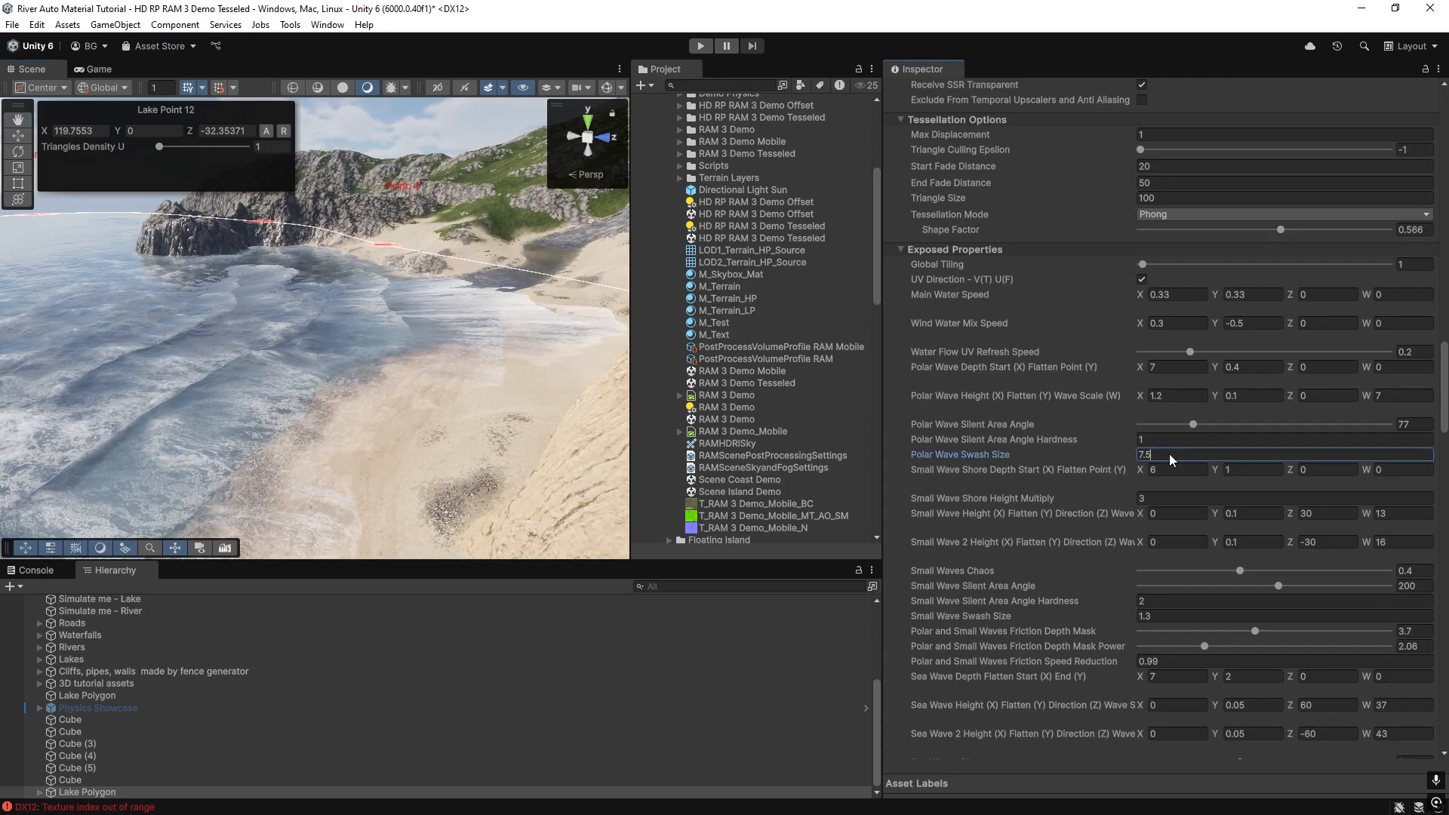
{"action": "right_click_drag", "start_coordinate": [298, 400], "coordinate": [279, 377]}
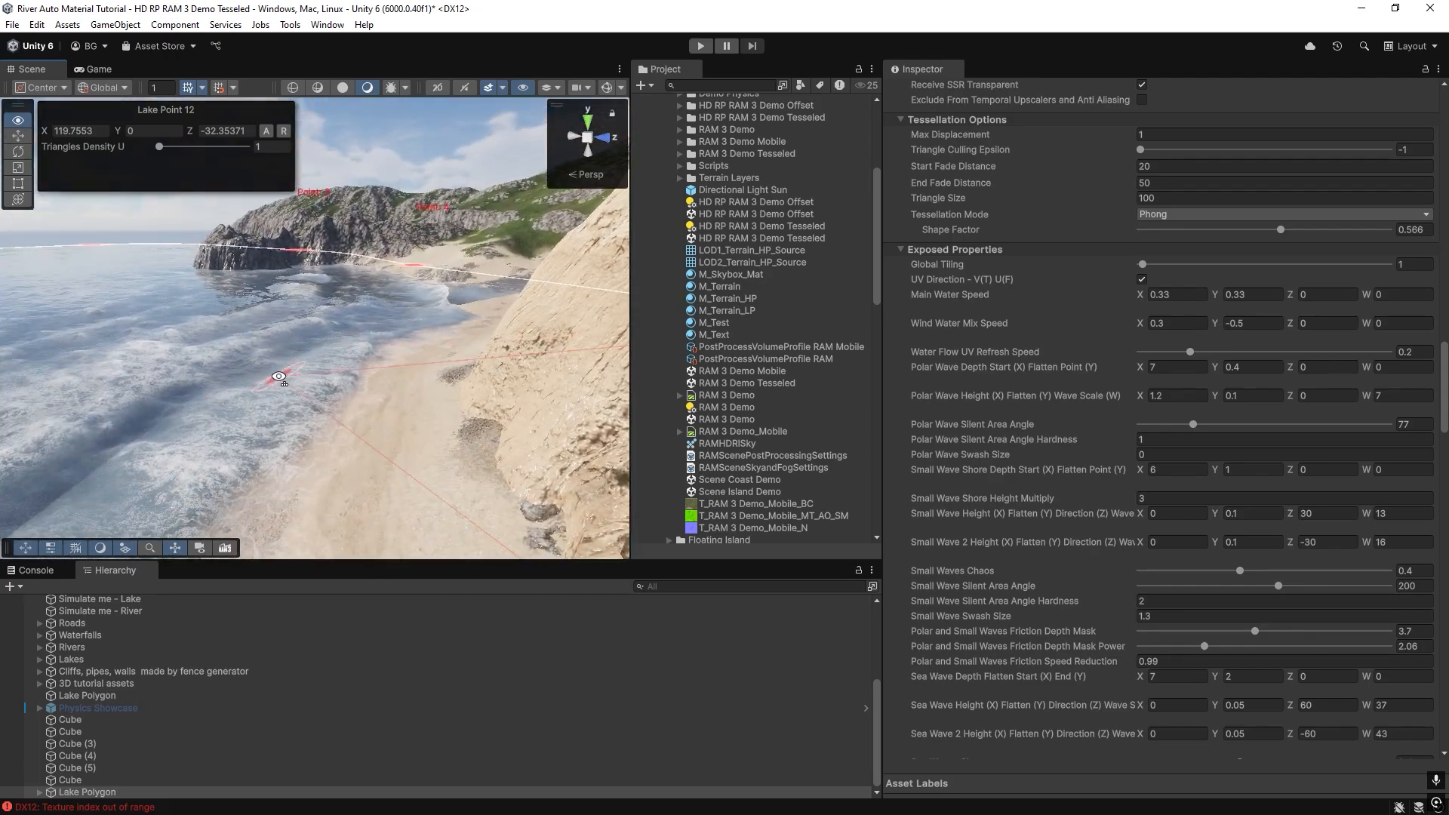
Open the lake profile's Wave curve to inspect it, then close it
{"action": "scroll", "coordinate": [1075, 435], "scroll_direction": "up", "scroll_amount": 5}
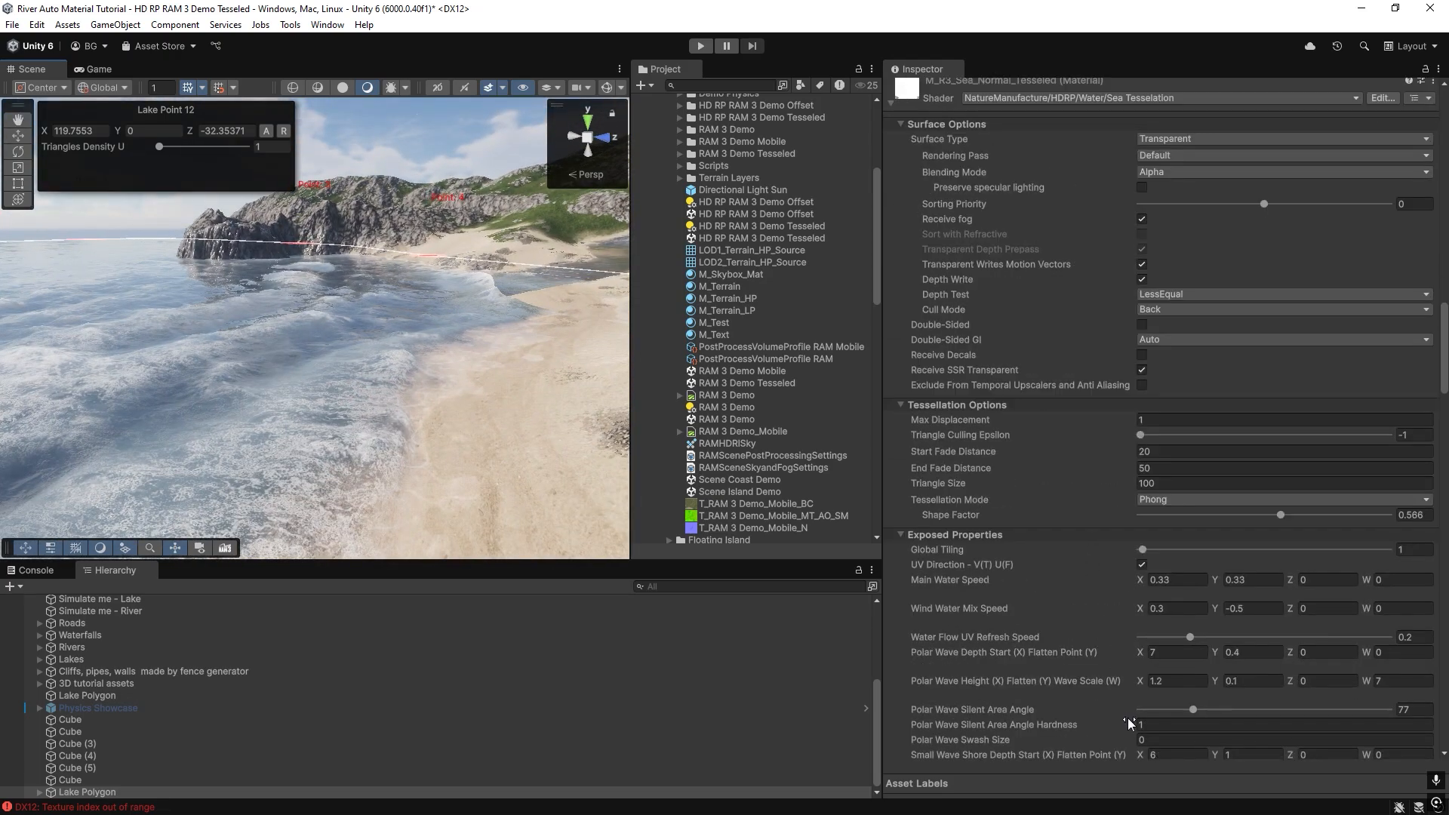
{"action": "scroll", "coordinate": [1130, 567], "scroll_direction": "up", "scroll_amount": 15}
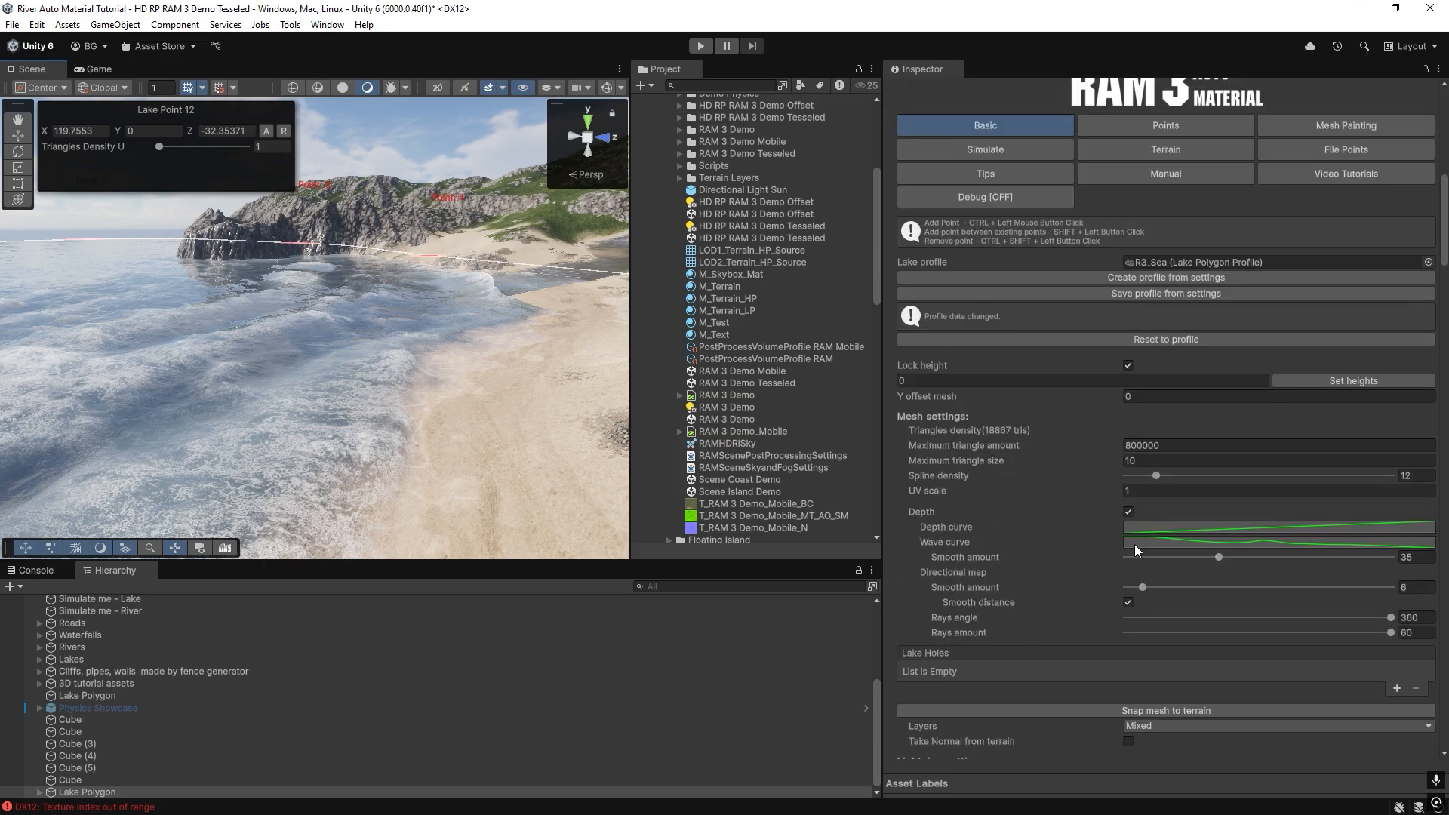
{"action": "left_click", "coordinate": [1135, 543]}
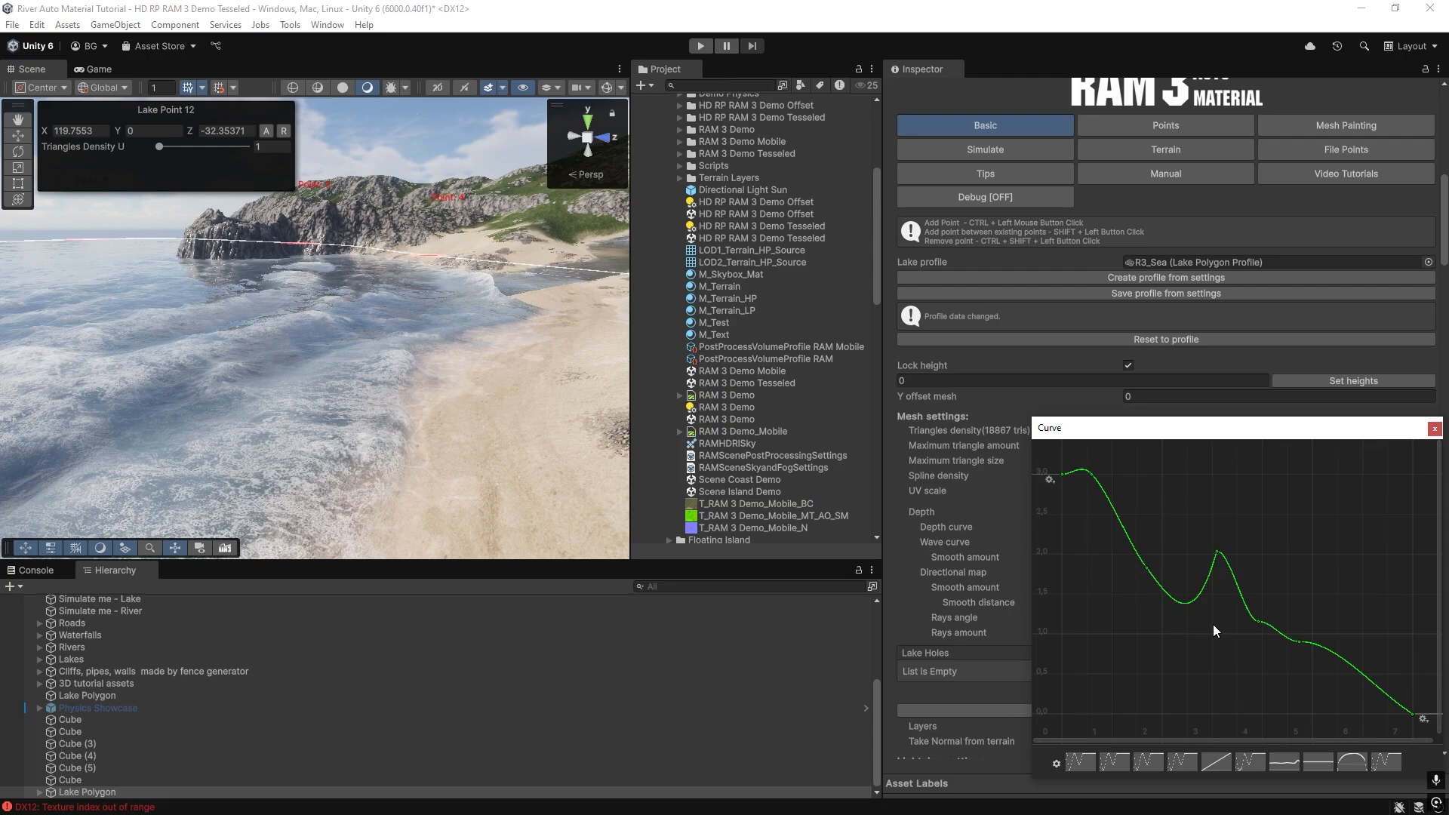
{"action": "left_click", "coordinate": [1435, 428]}
Set the Polar Wave Swash Size to 1.3
{"action": "scroll", "coordinate": [1246, 441], "scroll_direction": "down", "scroll_amount": 10}
{"action": "scroll", "coordinate": [1240, 449], "scroll_direction": "down", "scroll_amount": 15}
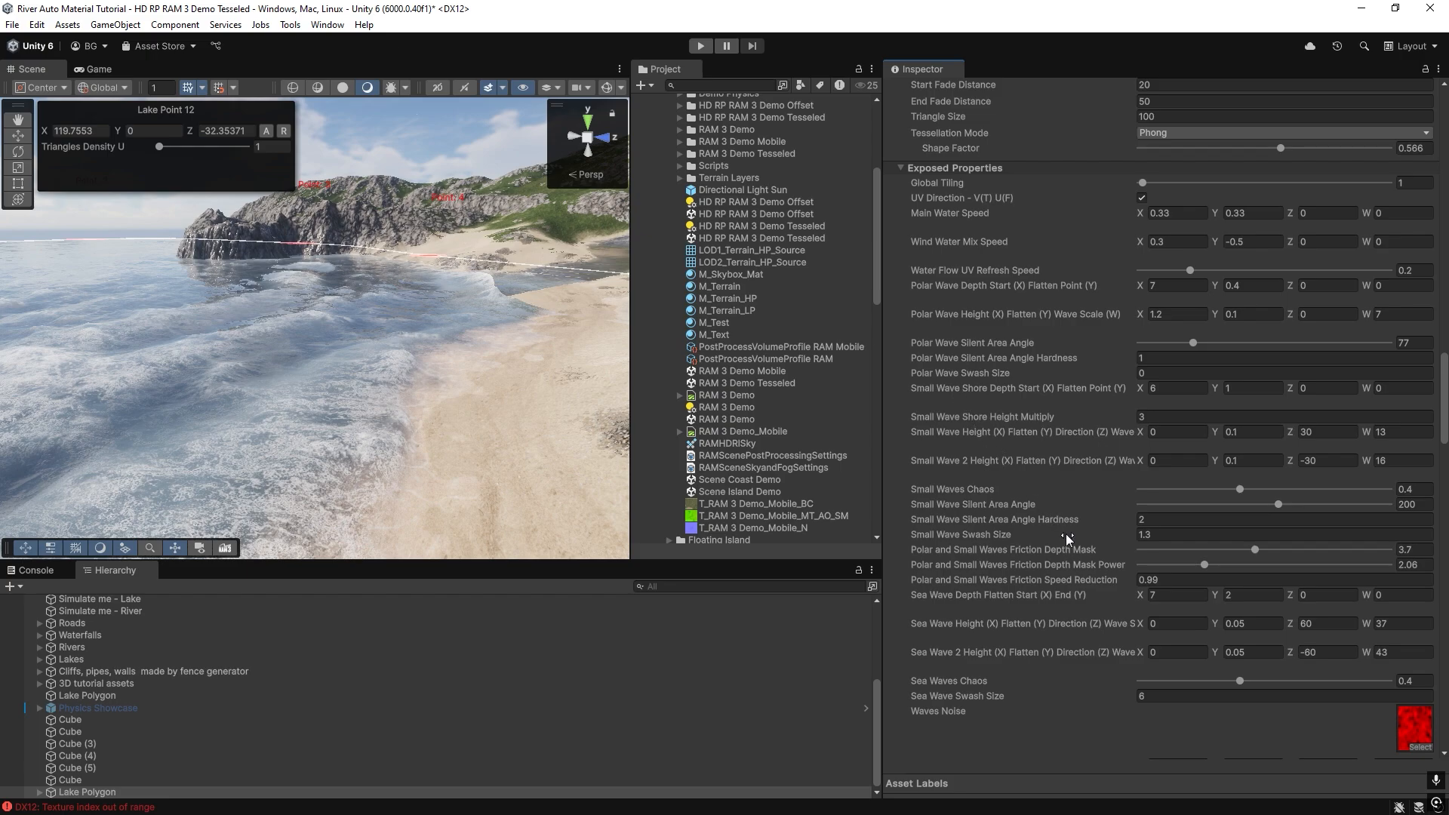
{"action": "mouse_move", "coordinate": [464, 390]}
{"action": "right_mouse_down"}
{"action": "mouse_move", "coordinate": [547, 385]}
{"action": "mouse_move", "coordinate": [487, 381]}
{"action": "right_mouse_up"}
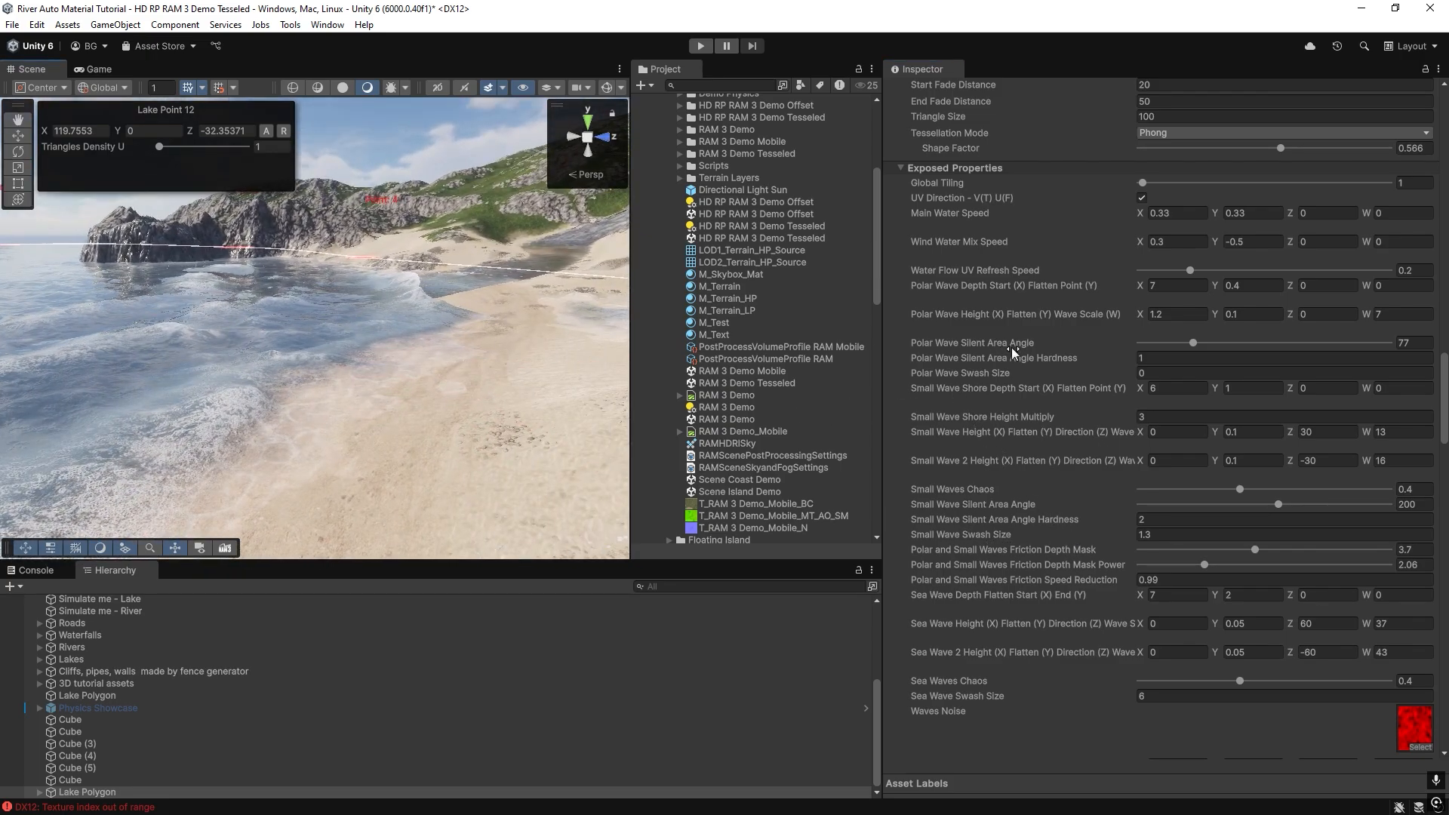
{"action": "mouse_move", "coordinate": [1076, 375]}
{"action": "left_mouse_down"}
{"action": "mouse_move", "coordinate": [1117, 374]}
{"action": "mouse_move", "coordinate": [1105, 375]}
{"action": "left_mouse_up"}
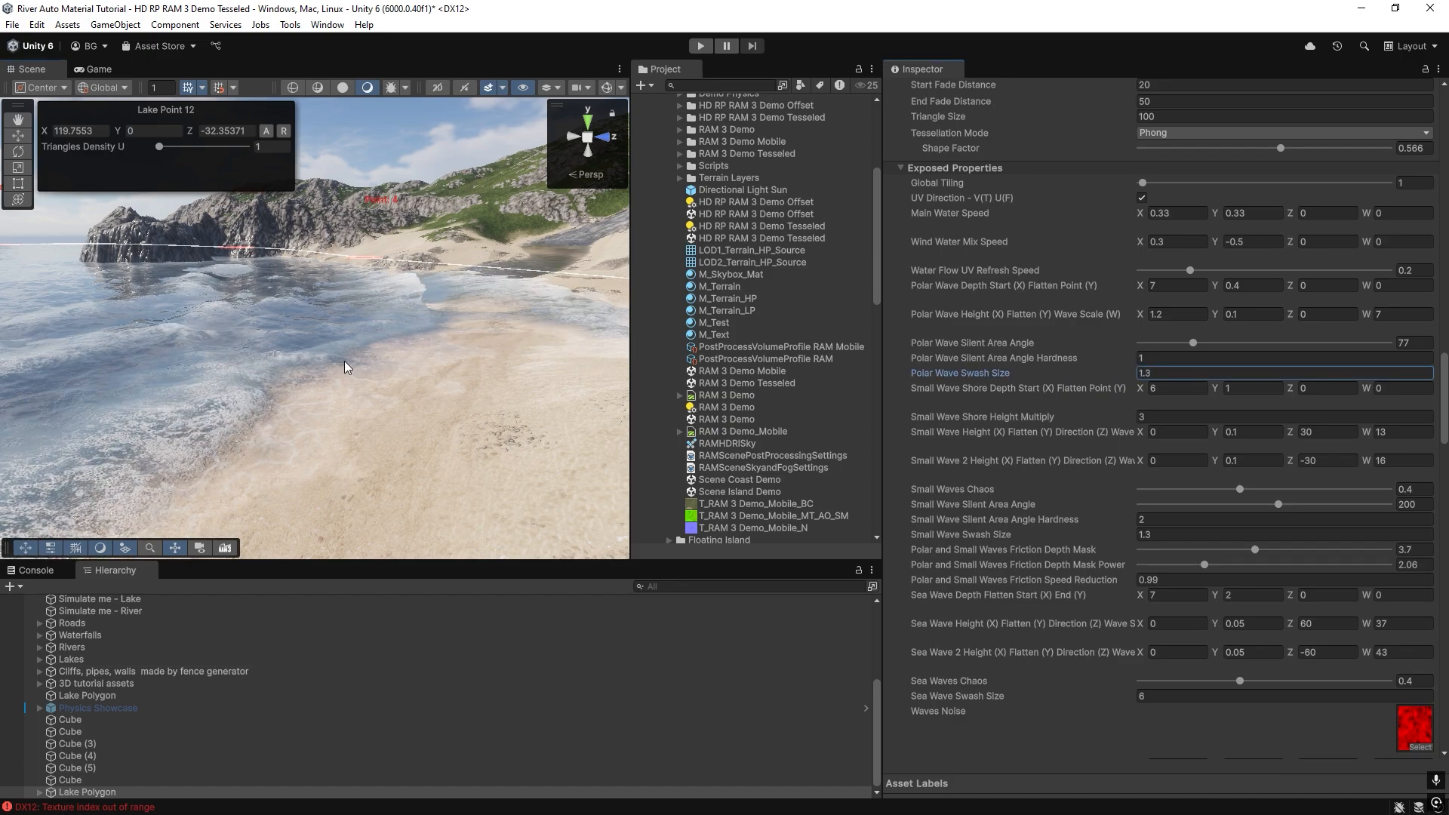
{"action": "right_click_drag", "start_coordinate": [333, 381], "coordinate": [193, 382]}
{"action": "key", "text": "w"}
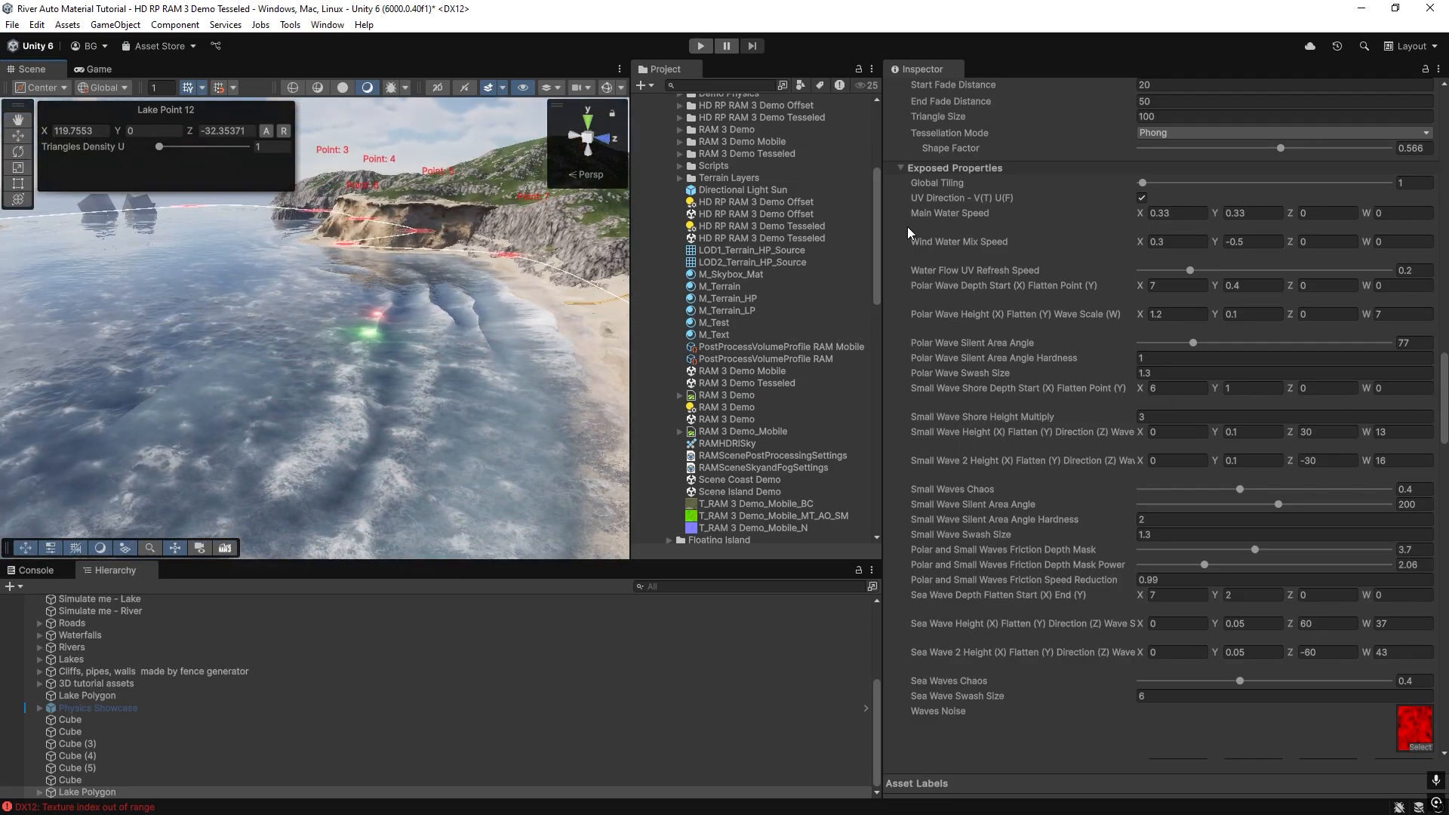
Examine the shore waves alongside the sea material's wave settings
{"action": "scroll", "coordinate": [981, 424], "scroll_direction": "down", "scroll_amount": 4}
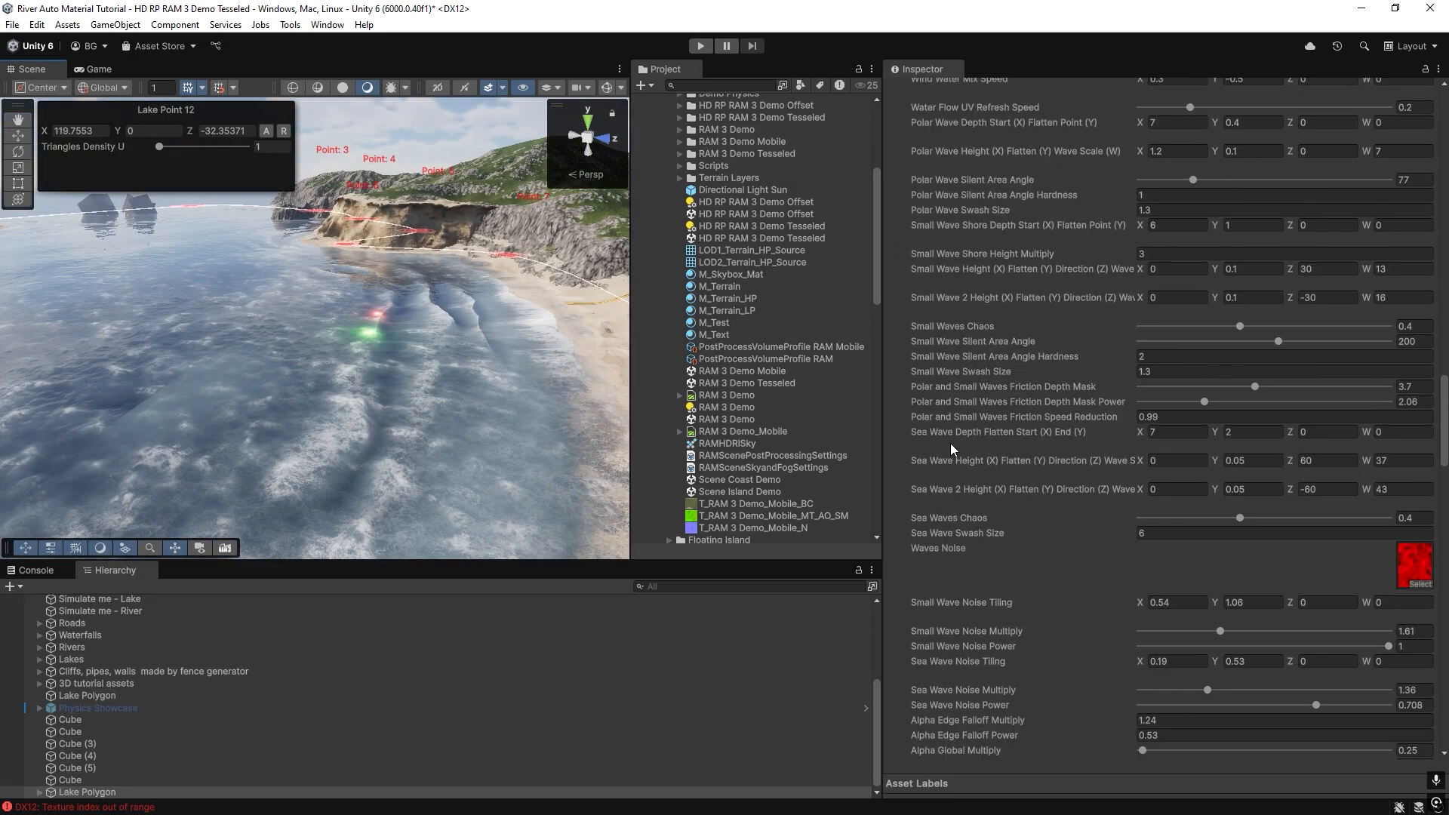
{"action": "scroll", "coordinate": [950, 445], "scroll_direction": "down", "scroll_amount": 7}
{"action": "right_click_drag", "start_coordinate": [406, 406], "coordinate": [424, 391]}
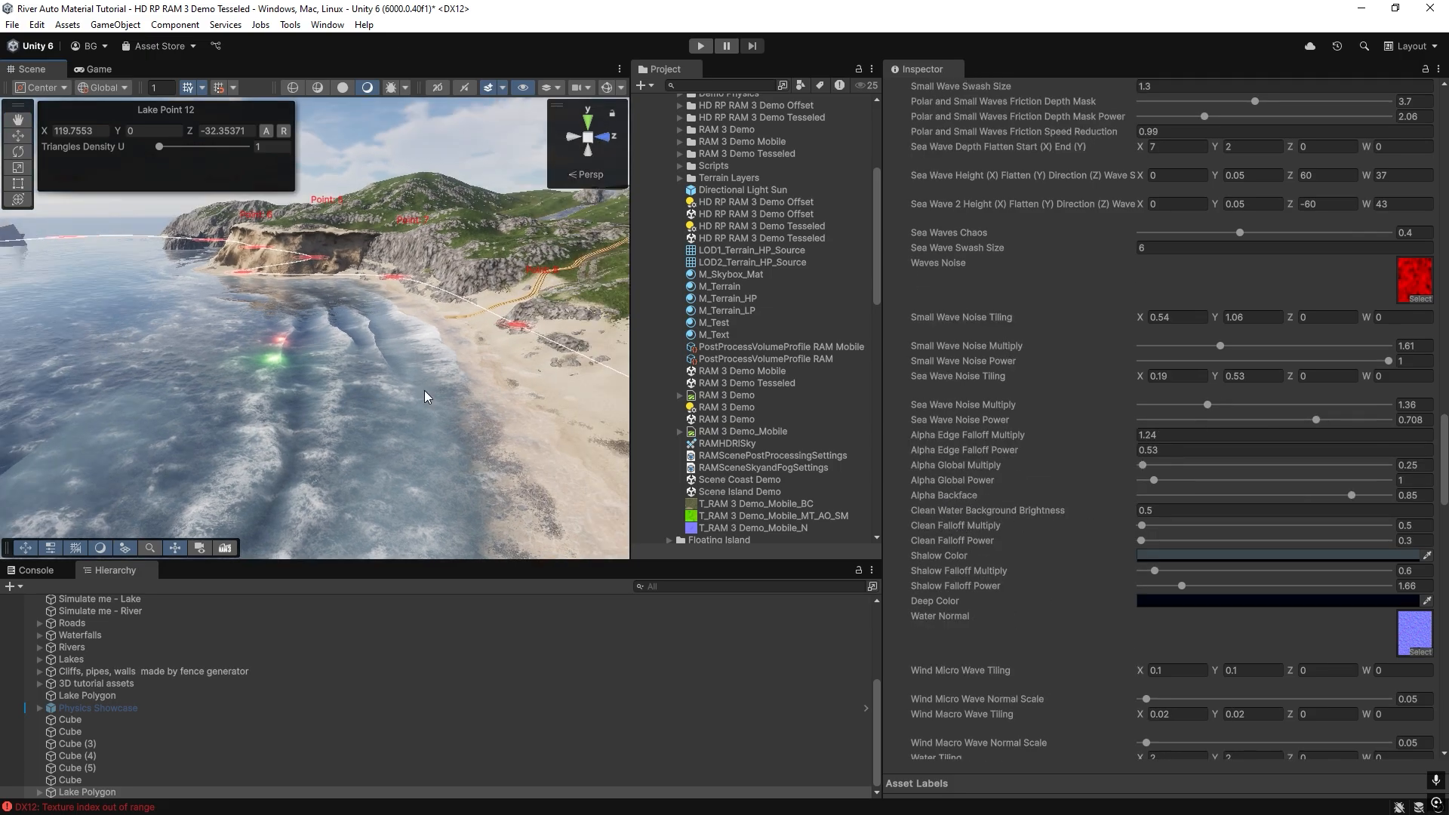
{"action": "scroll", "coordinate": [1129, 366], "scroll_direction": "up", "scroll_amount": 10}
{"action": "right_click_drag", "start_coordinate": [285, 326], "coordinate": [253, 340]}
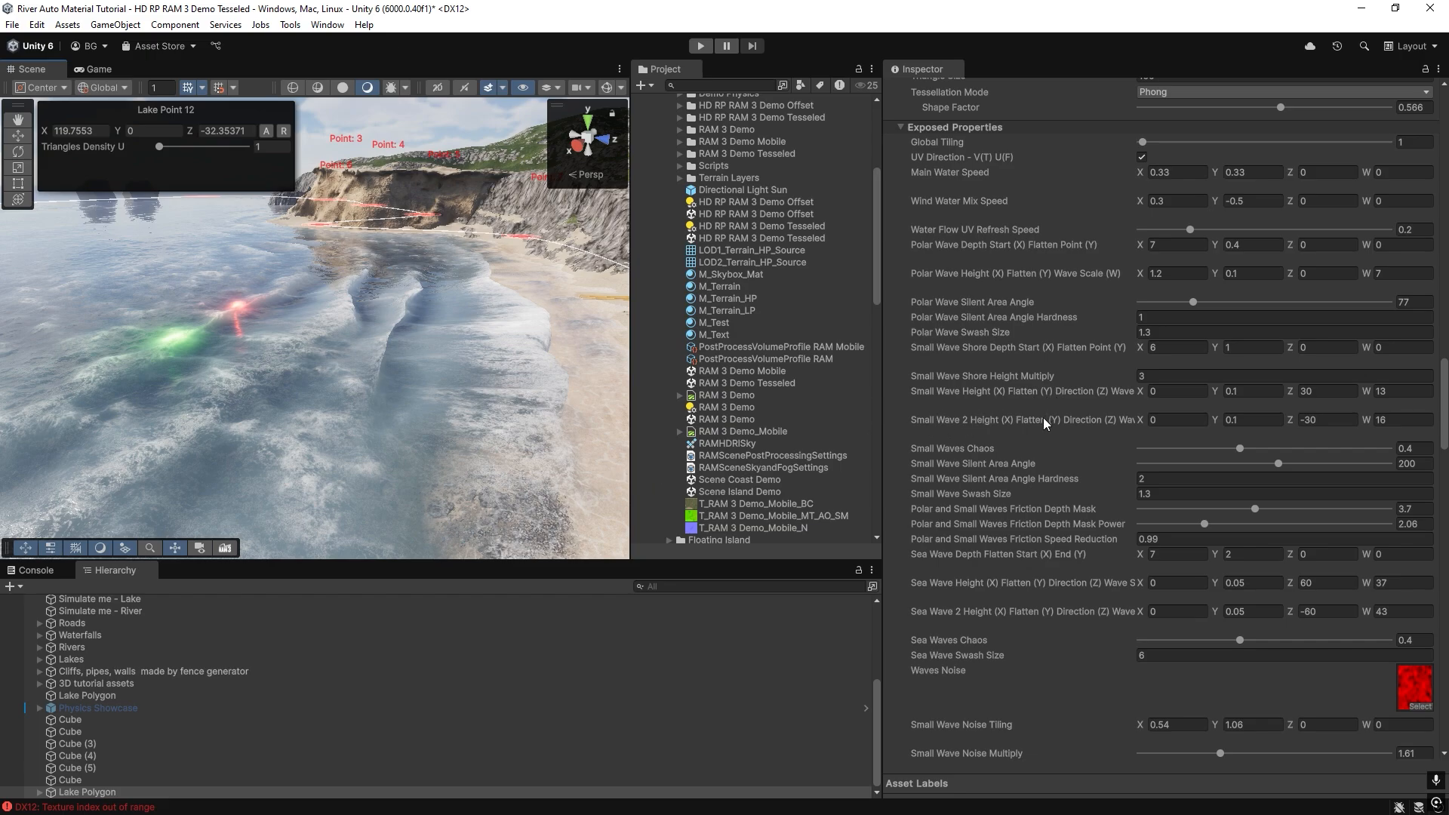
{"action": "scroll", "coordinate": [1039, 422], "scroll_direction": "up", "scroll_amount": 3}
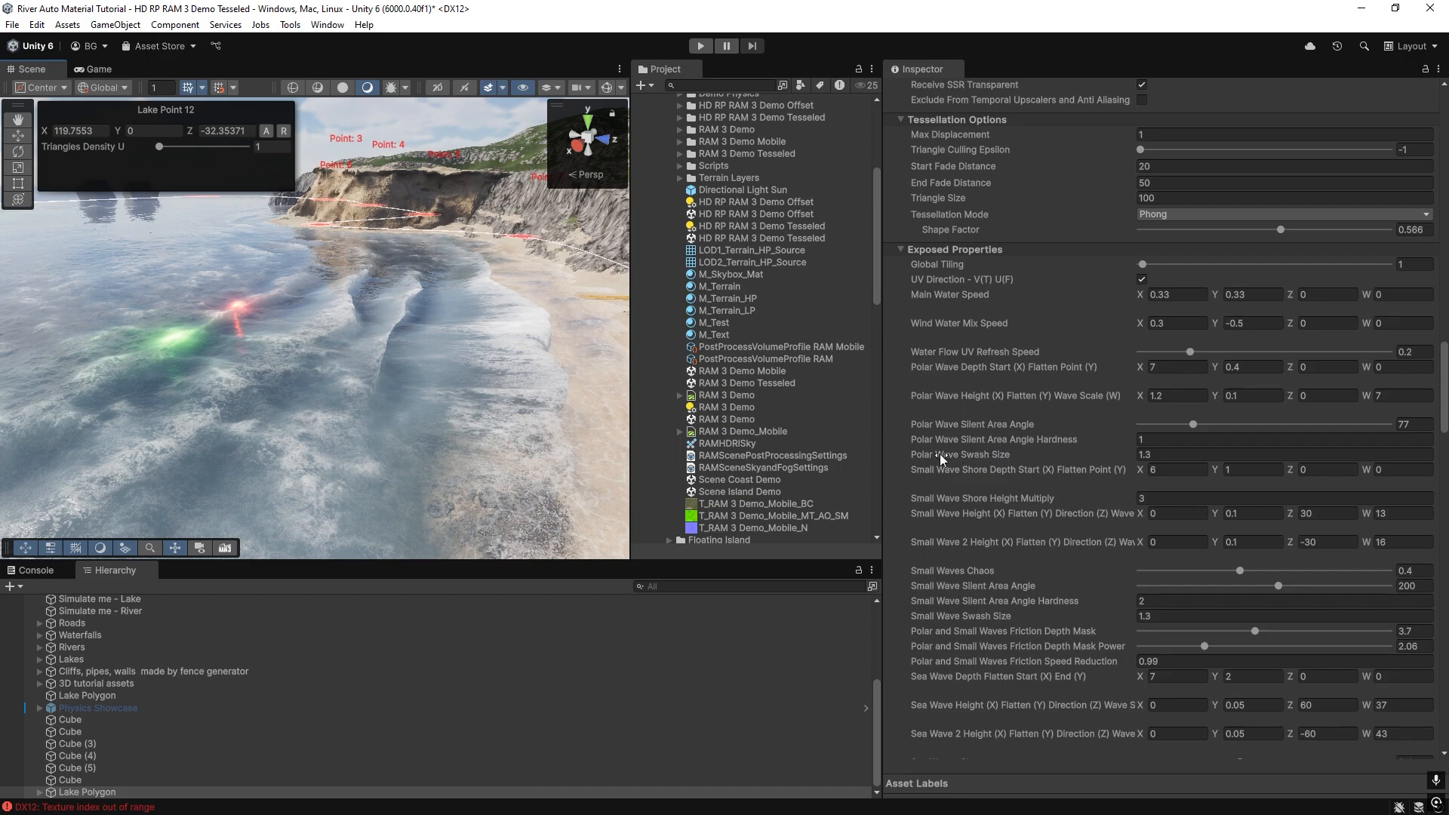
{"action": "left_click", "coordinate": [1153, 456]}
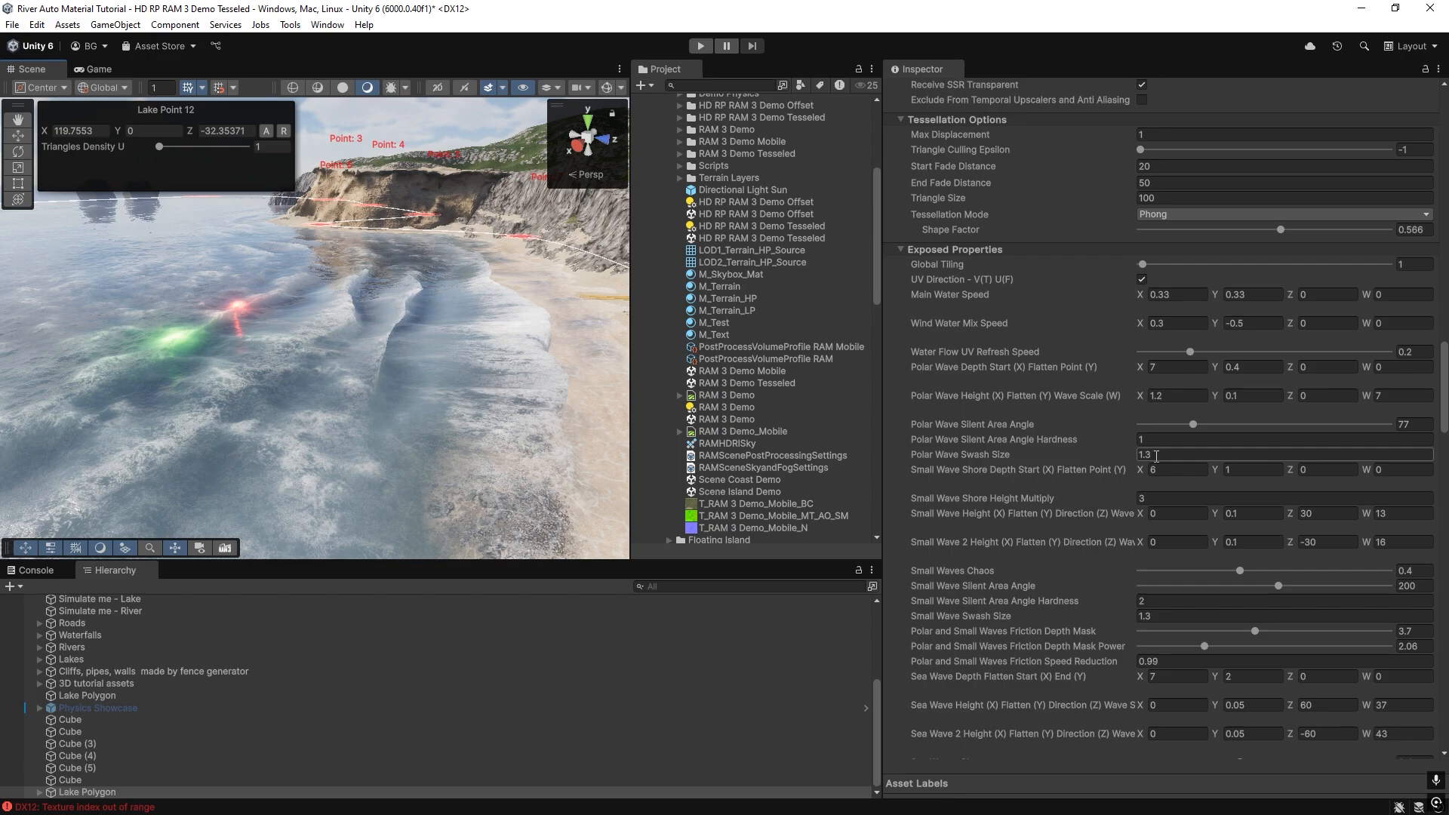
Examine the waves across the sea surface along the shore and around the island
{"action": "key", "text": "w"}
{"action": "mouse_move", "coordinate": [405, 360]}
{"action": "right_mouse_down"}
{"action": "mouse_move", "coordinate": [430, 363]}
{"action": "mouse_move", "coordinate": [396, 368]}
{"action": "right_mouse_up"}
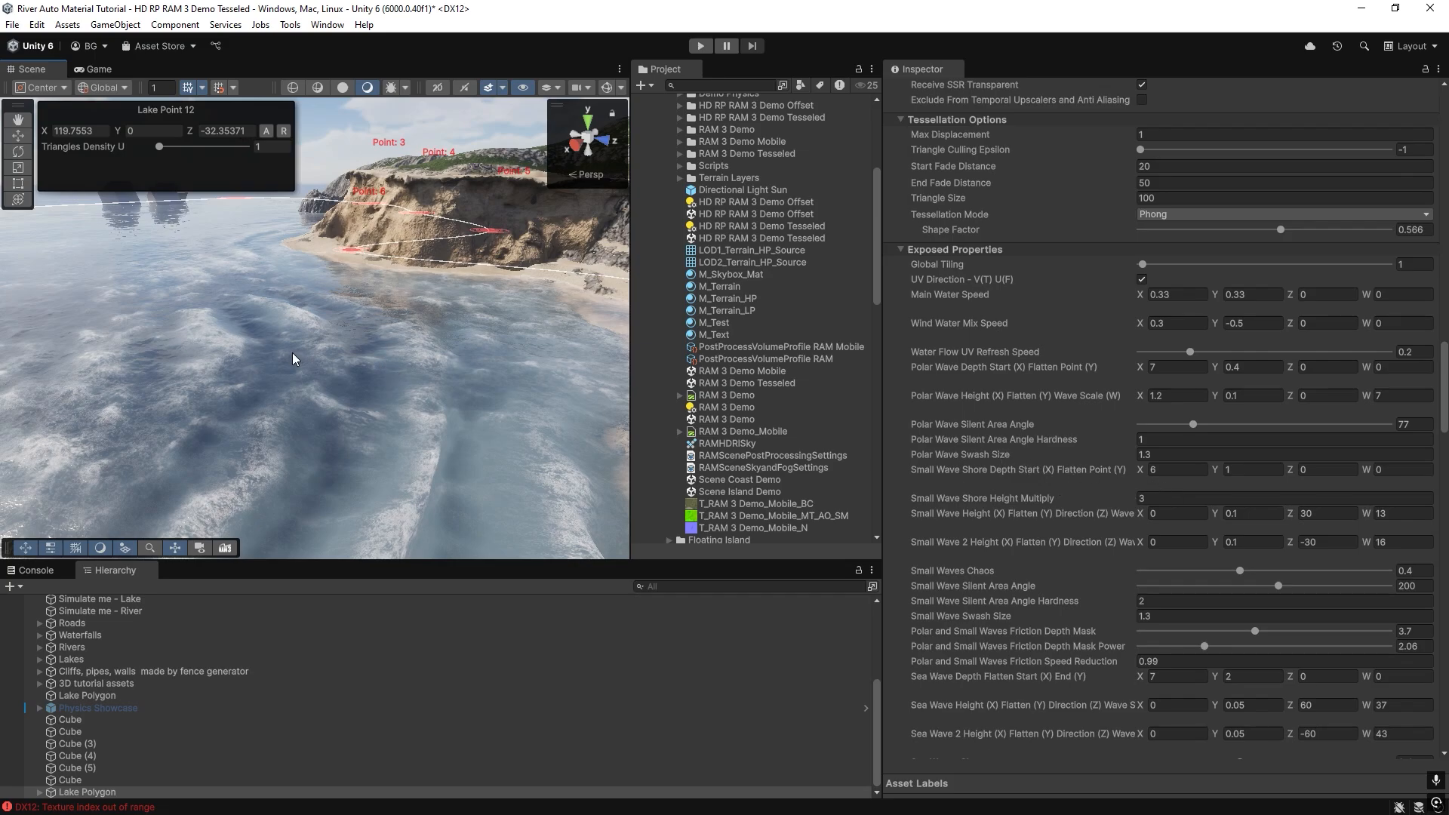
{"action": "key", "text": "w"}
{"action": "right_click_drag", "start_coordinate": [295, 355], "coordinate": [226, 368]}
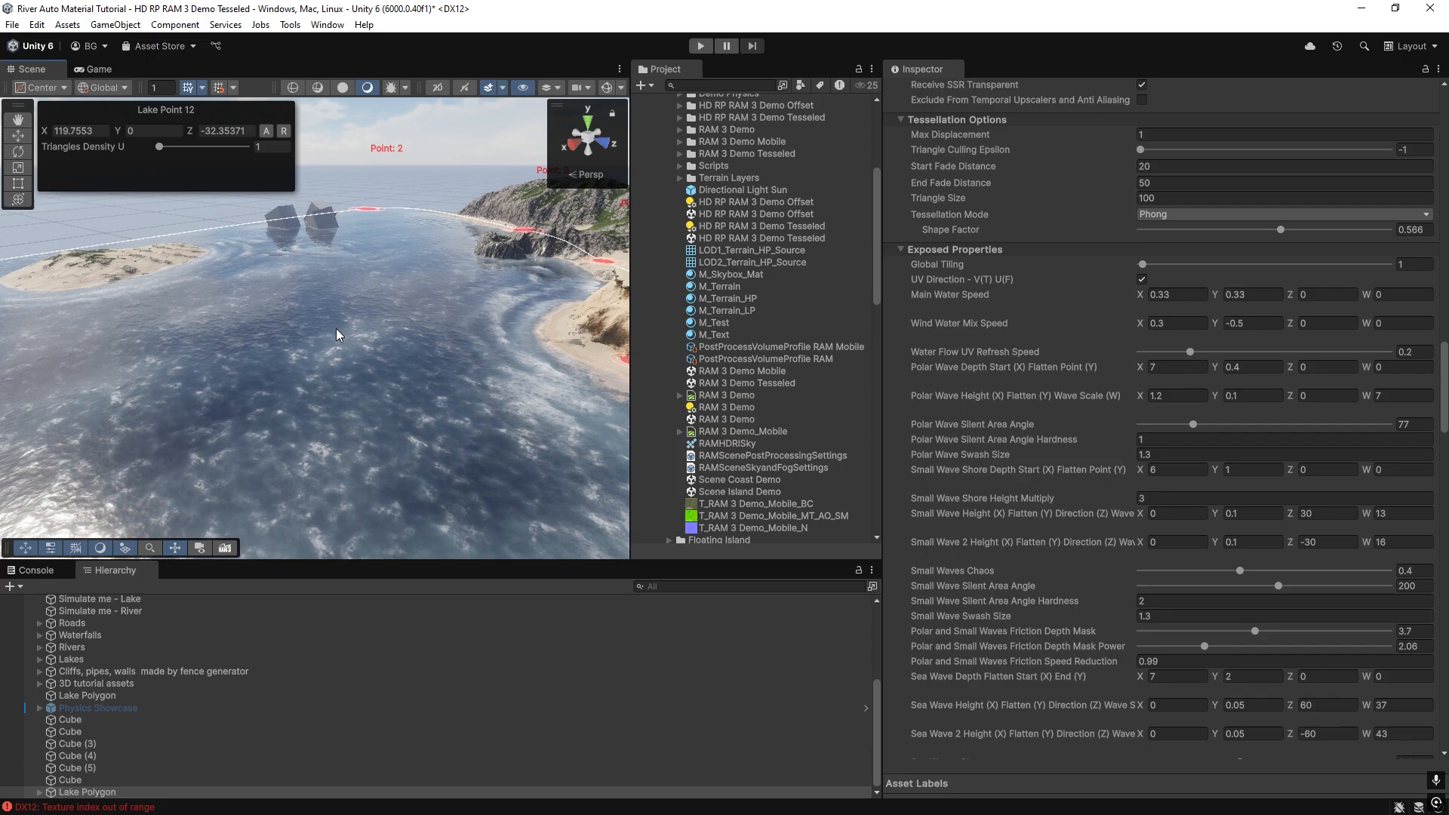
{"action": "right_click_drag", "start_coordinate": [337, 332], "coordinate": [296, 414]}
{"action": "right_click_drag", "start_coordinate": [563, 495], "coordinate": [243, 269]}
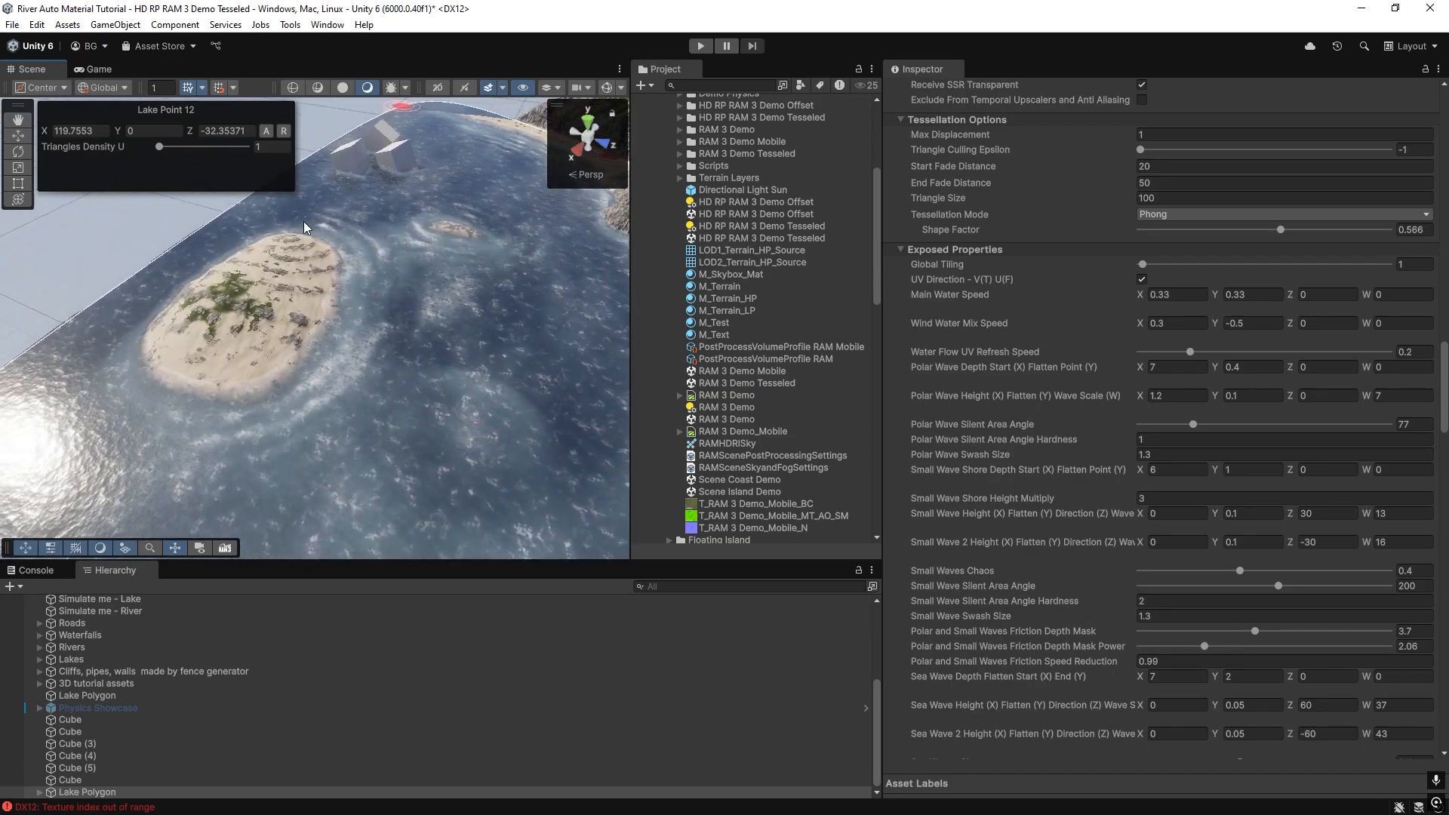
{"action": "right_click_drag", "start_coordinate": [219, 225], "coordinate": [335, 306]}
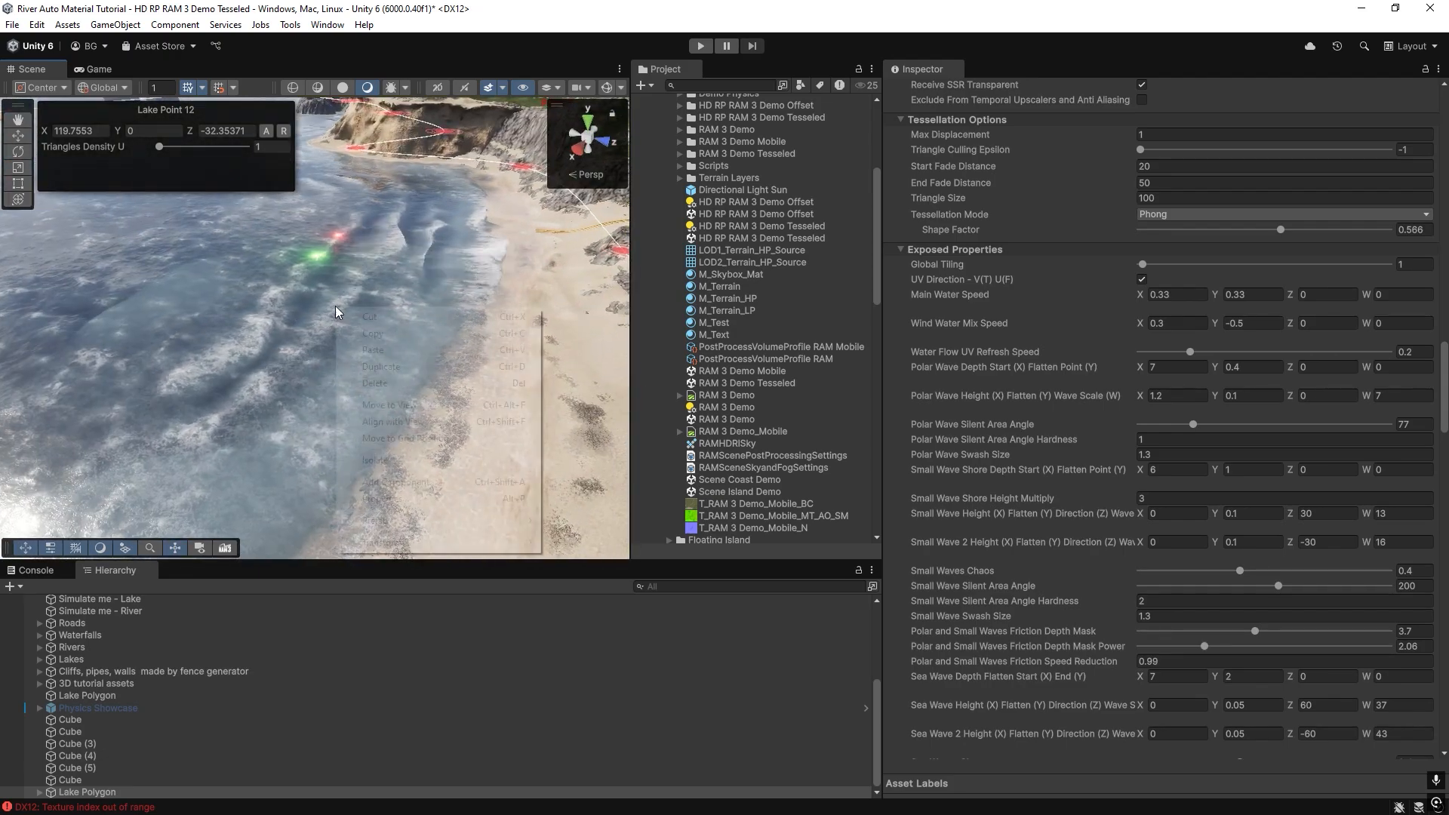
{"action": "right_click", "coordinate": [335, 306]}
{"action": "right_click_drag", "start_coordinate": [246, 300], "coordinate": [242, 258]}
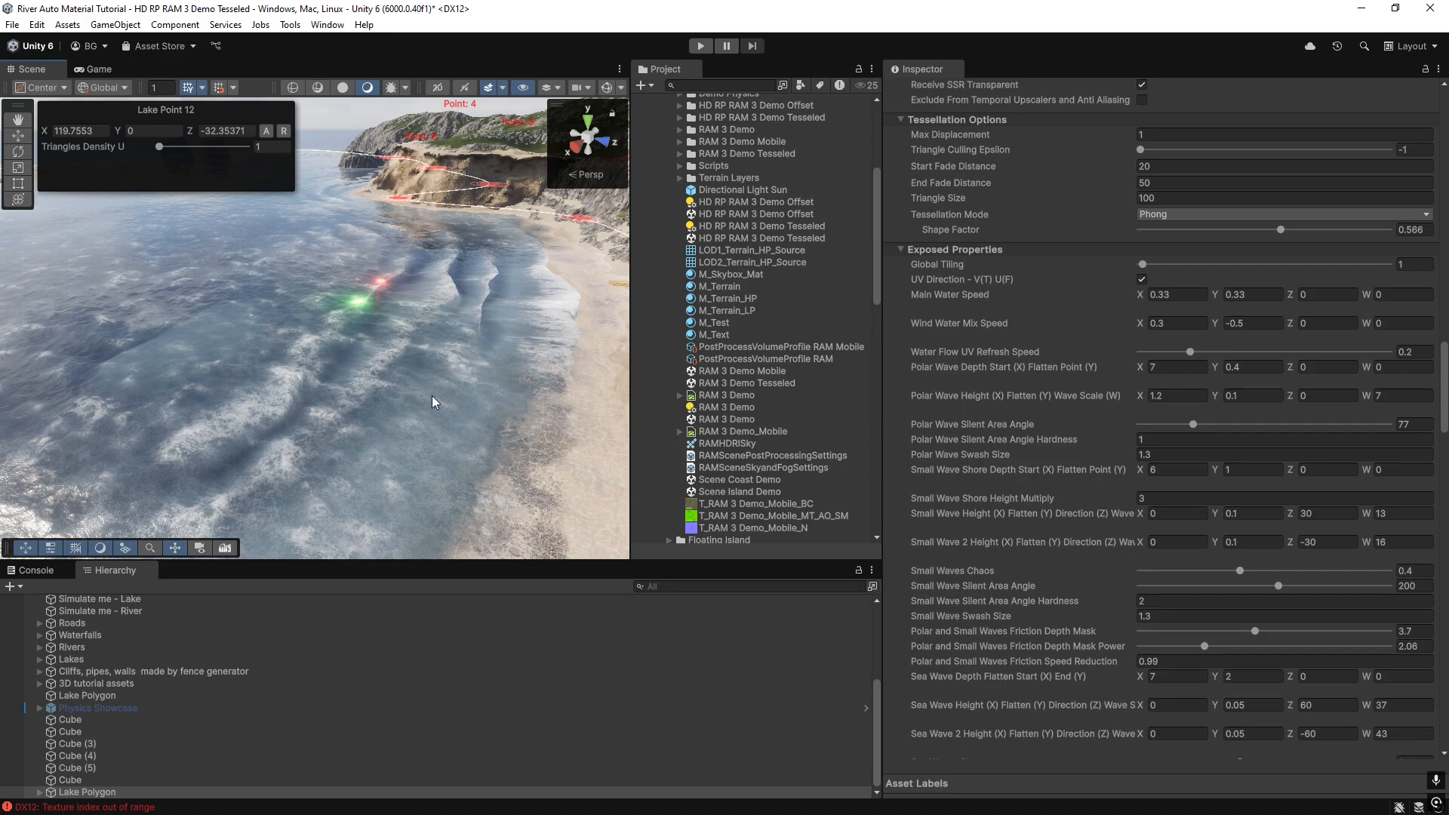
{"action": "right_click_drag", "start_coordinate": [337, 385], "coordinate": [303, 387]}
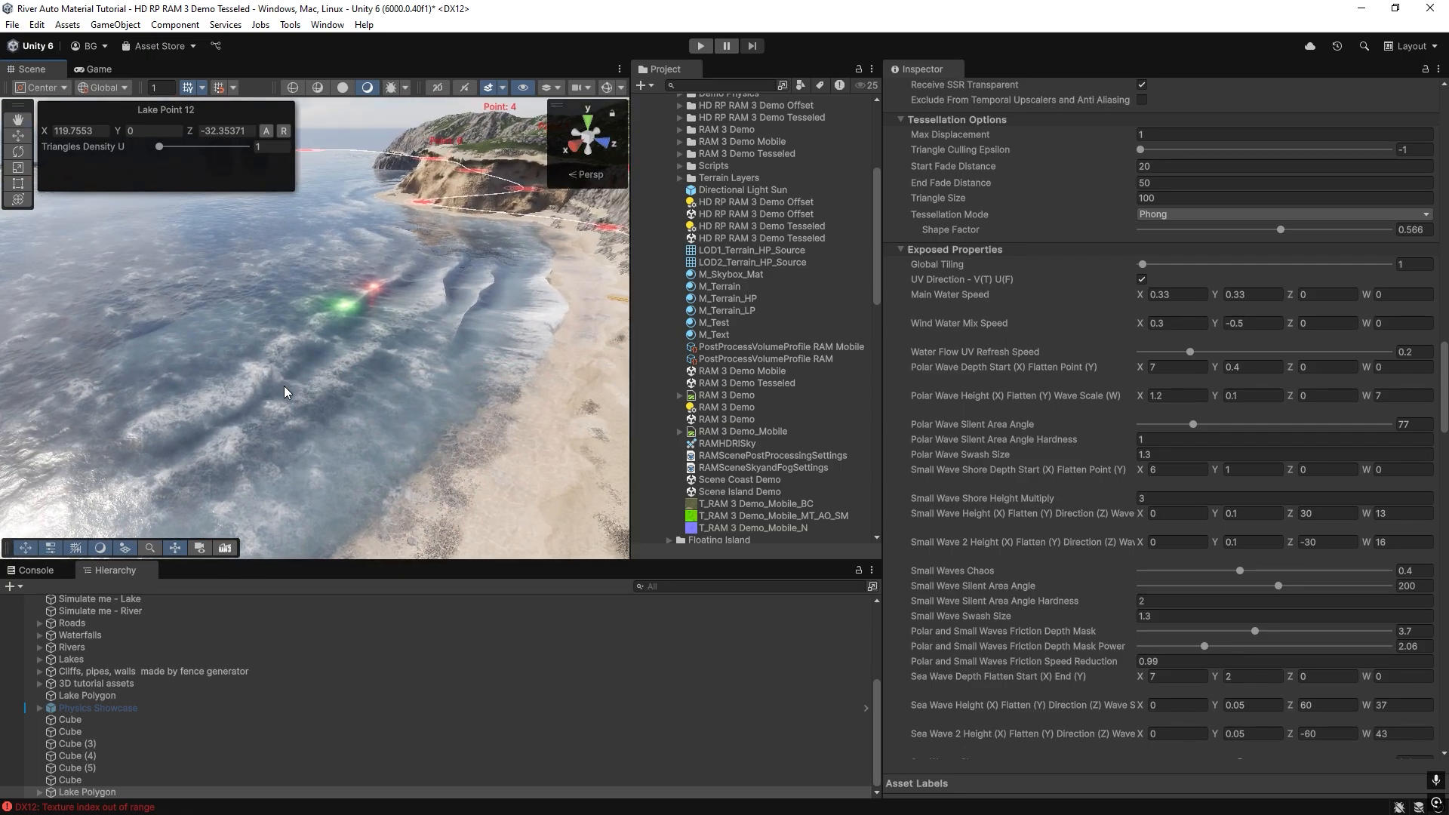
Try a Small Wave Height X of about 1.08 and a Small Wave 2 Height X of 0.8
{"action": "left_click", "coordinate": [1169, 515]}
{"action": "type", "text": "1"}
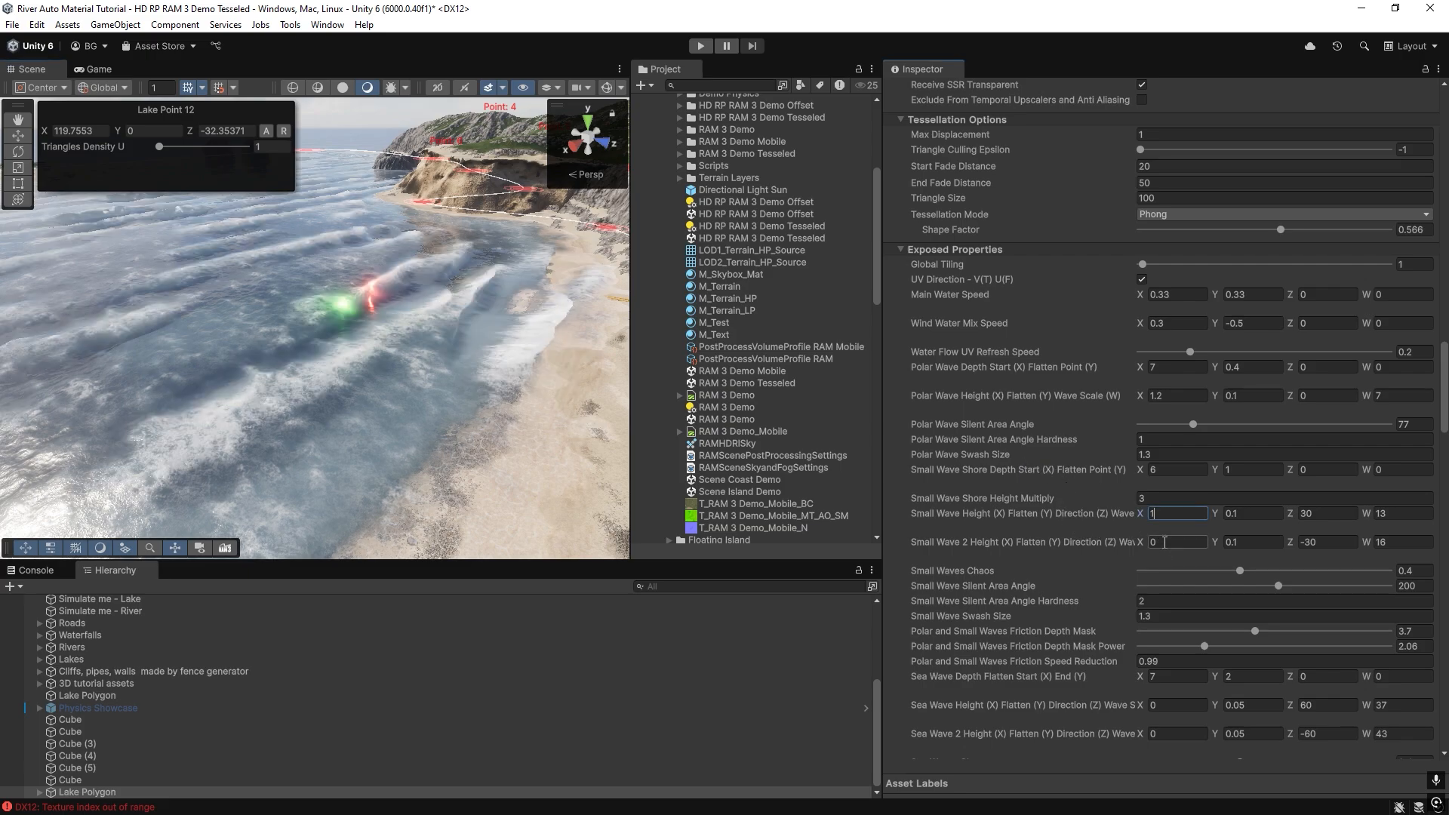
{"action": "left_click", "coordinate": [1149, 541]}
{"action": "left_click", "coordinate": [1155, 540]}
{"action": "type", "text": ".8"}
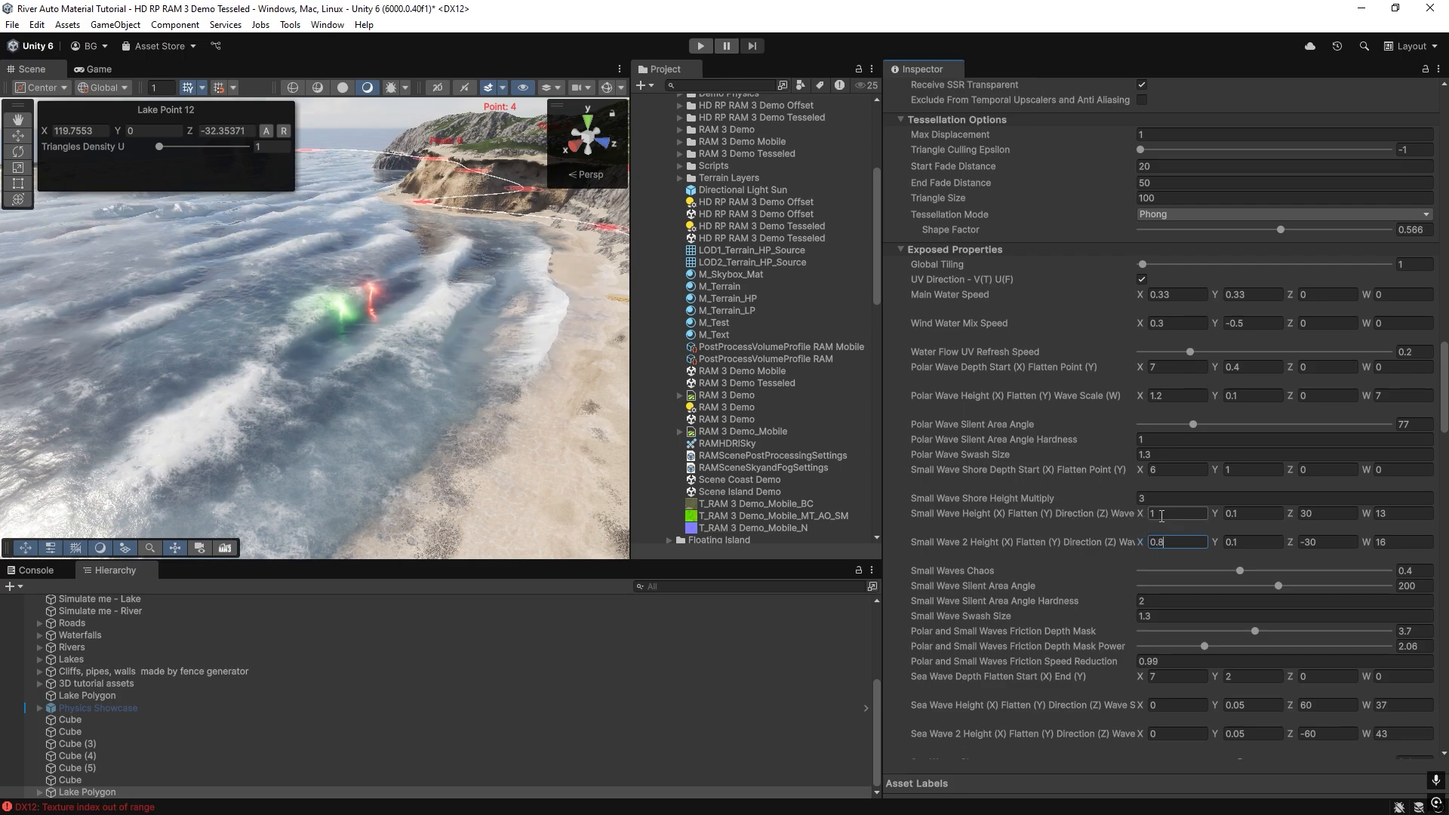
{"action": "left_click", "coordinate": [1130, 514]}
{"action": "left_click_drag", "start_coordinate": [1141, 513], "coordinate": [1134, 513]}
{"action": "left_click_drag", "start_coordinate": [1152, 513], "coordinate": [1162, 513]}
Set the Polar Wave Height X to 0.1 and its Flatten Y to 0
{"action": "right_click_drag", "start_coordinate": [459, 328], "coordinate": [368, 342]}
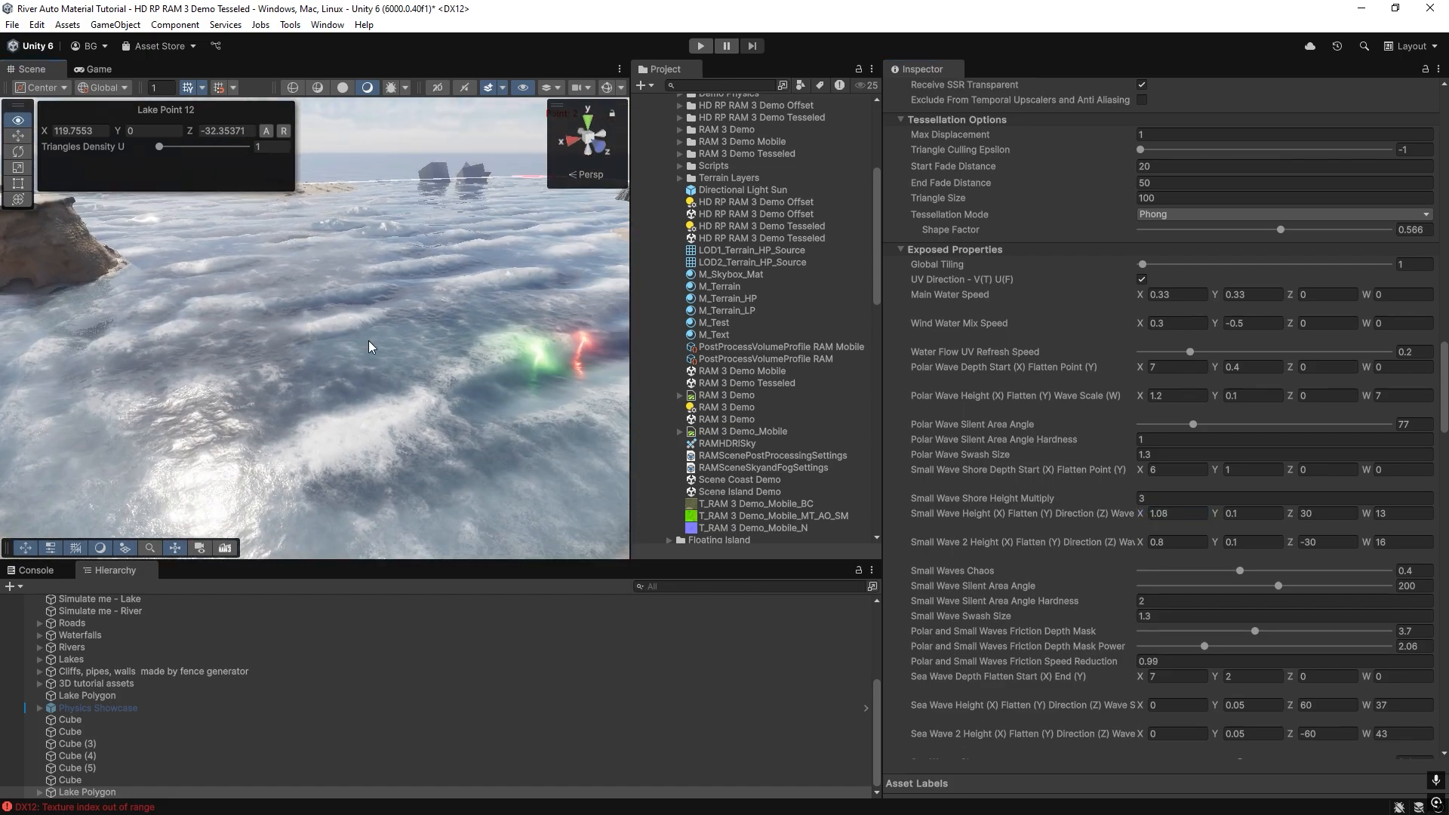
{"action": "left_click", "coordinate": [1178, 396]}
{"action": "type", "text": "0"}
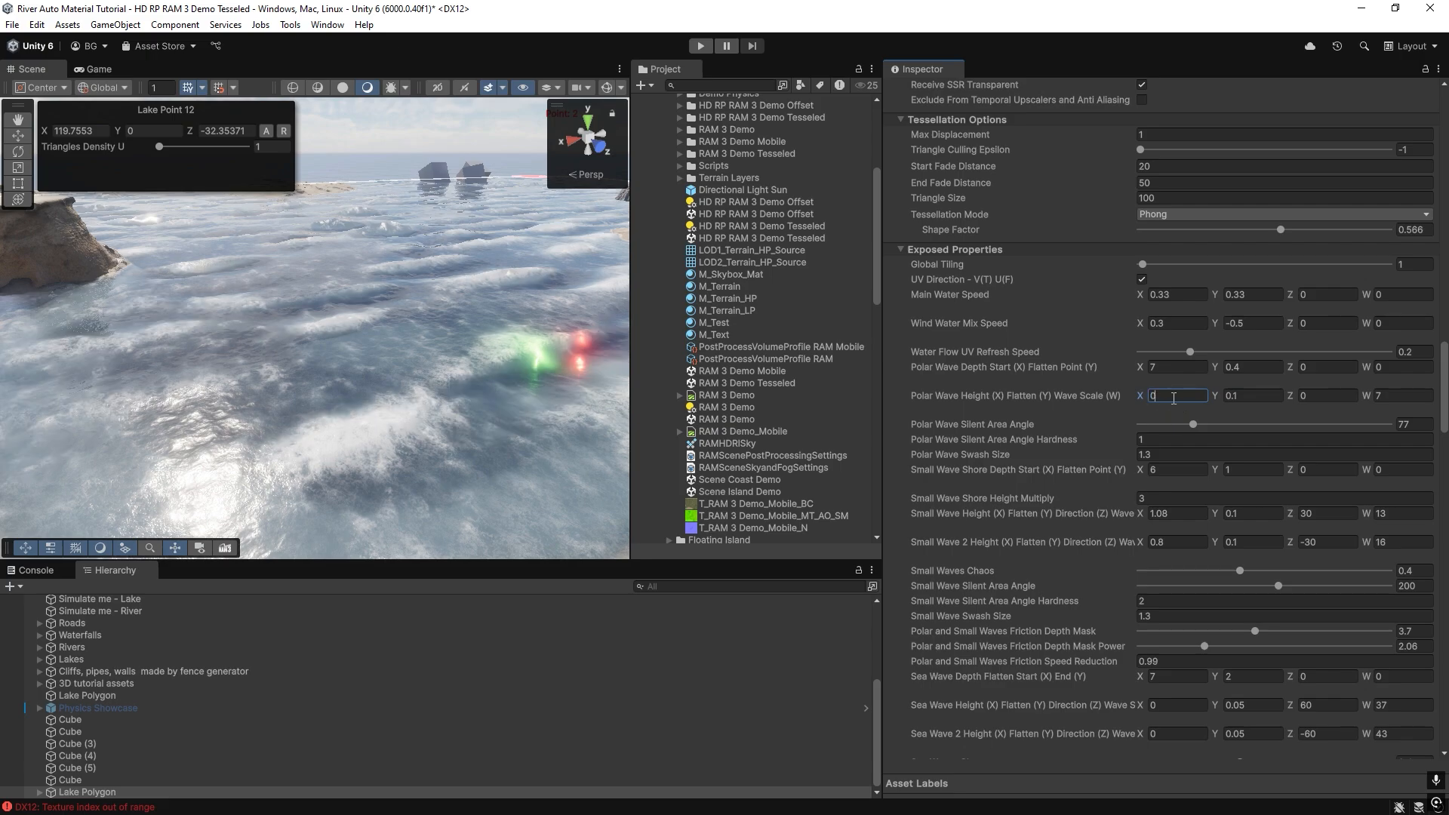
{"action": "left_click", "coordinate": [1244, 395]}
{"action": "type", "text": "0"}
{"action": "right_click_drag", "start_coordinate": [382, 315], "coordinate": [487, 325]}
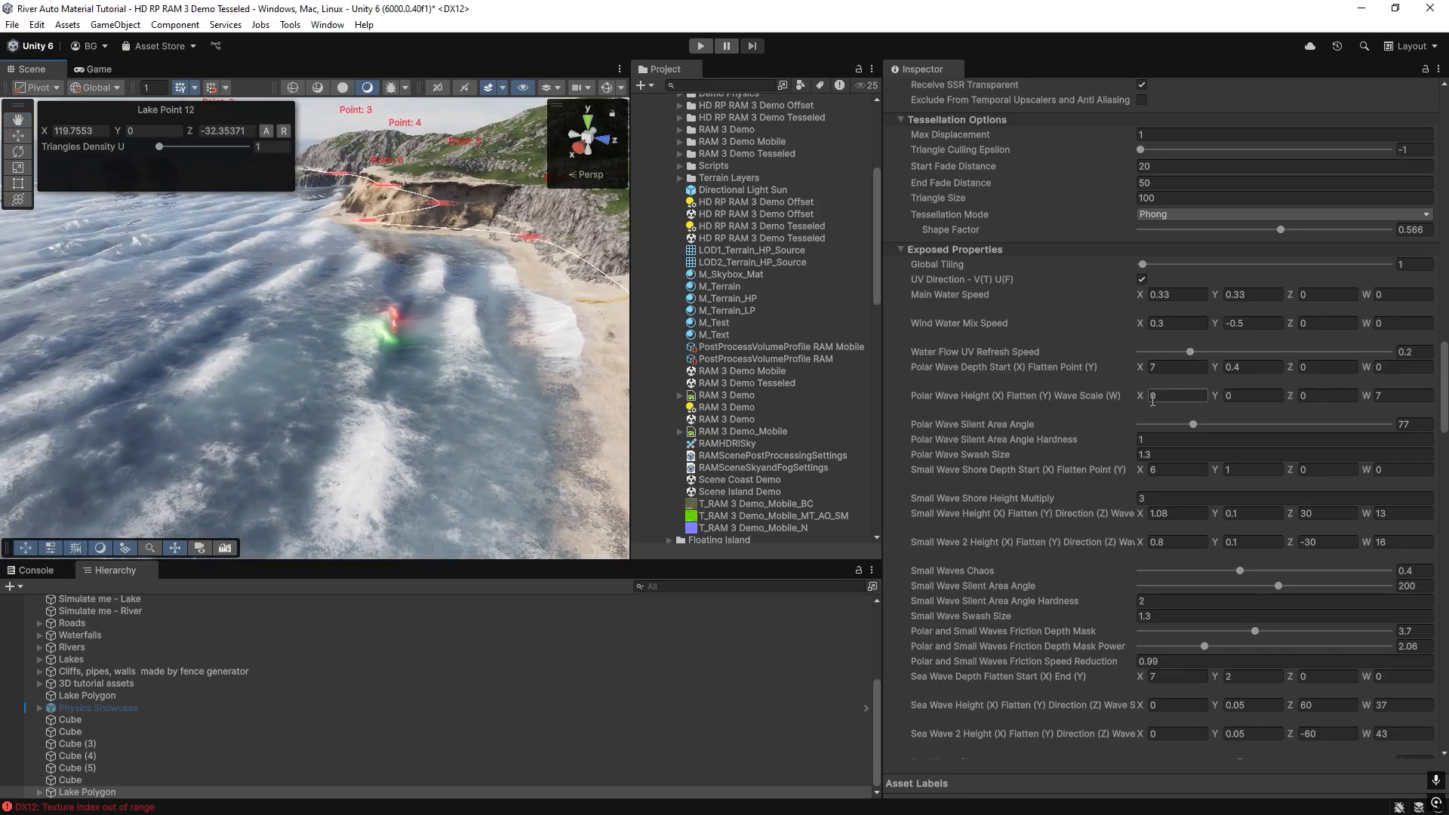
{"action": "left_click", "coordinate": [1178, 395]}
{"action": "type", "text": ".1"}
{"action": "key", "text": "Return"}
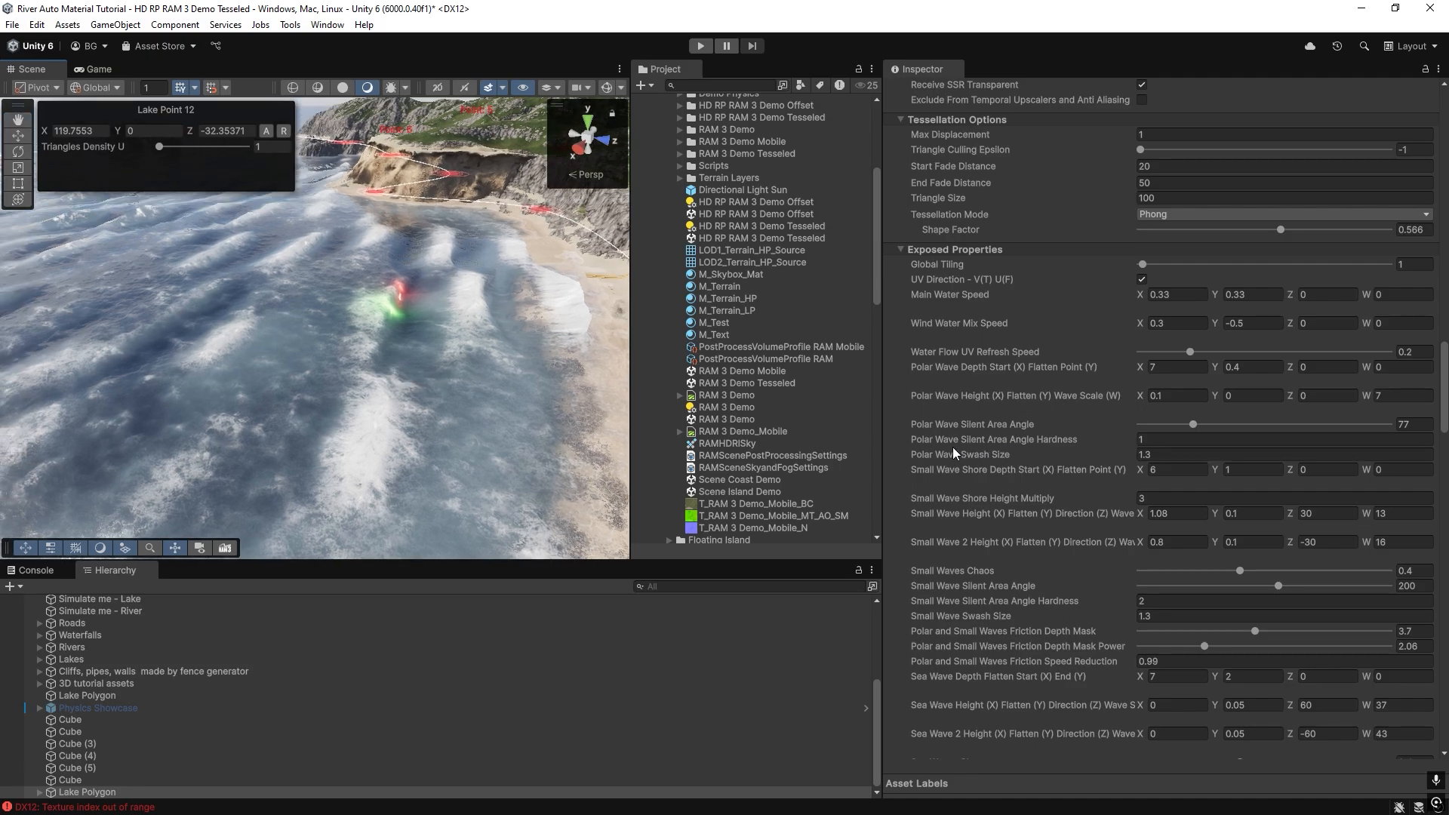
Set the Polar Wave Swash Size to 0
{"action": "left_click", "coordinate": [1164, 456]}
{"action": "type", "text": "0"}
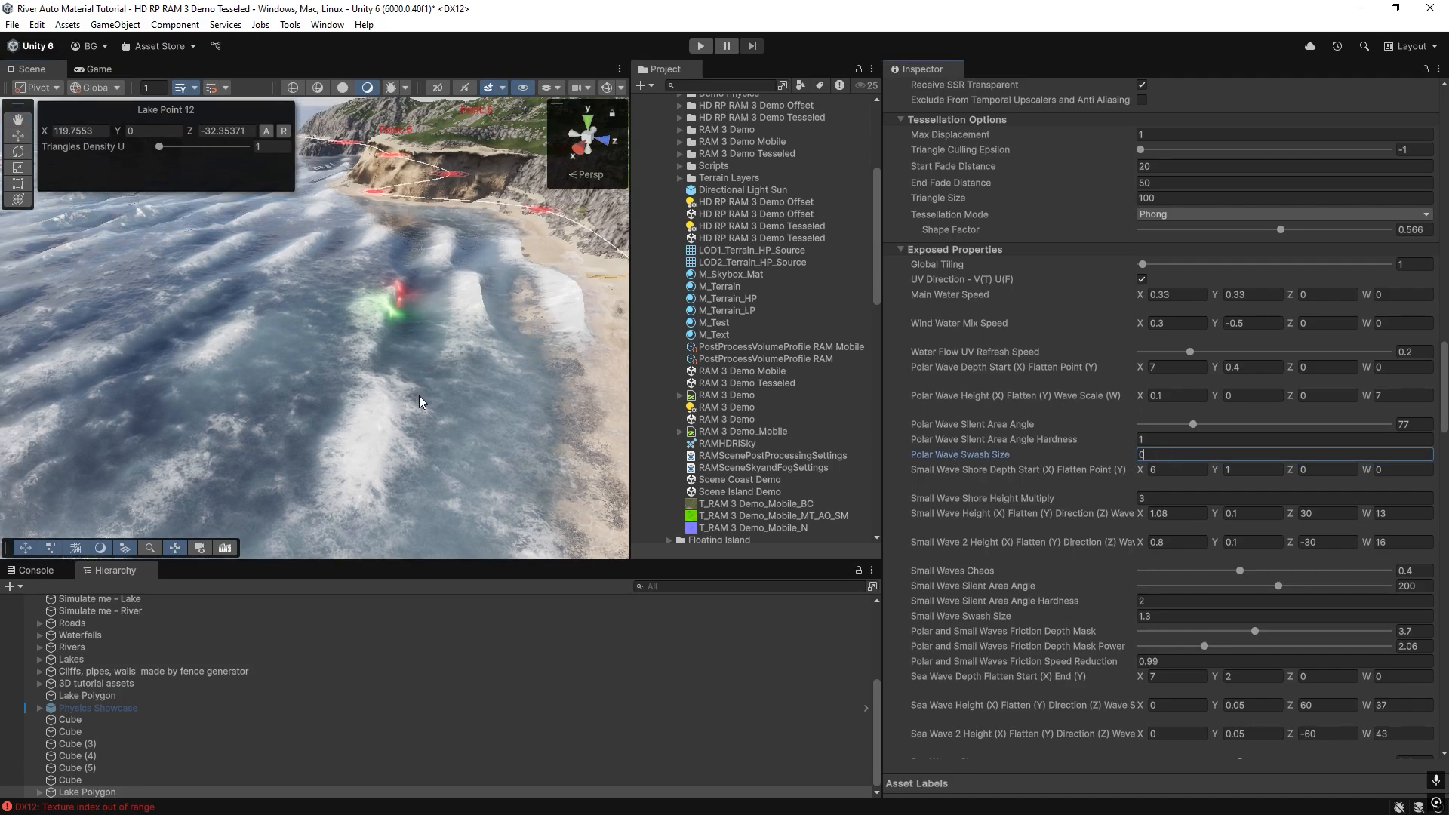
{"action": "right_click_drag", "start_coordinate": [419, 395], "coordinate": [367, 420]}
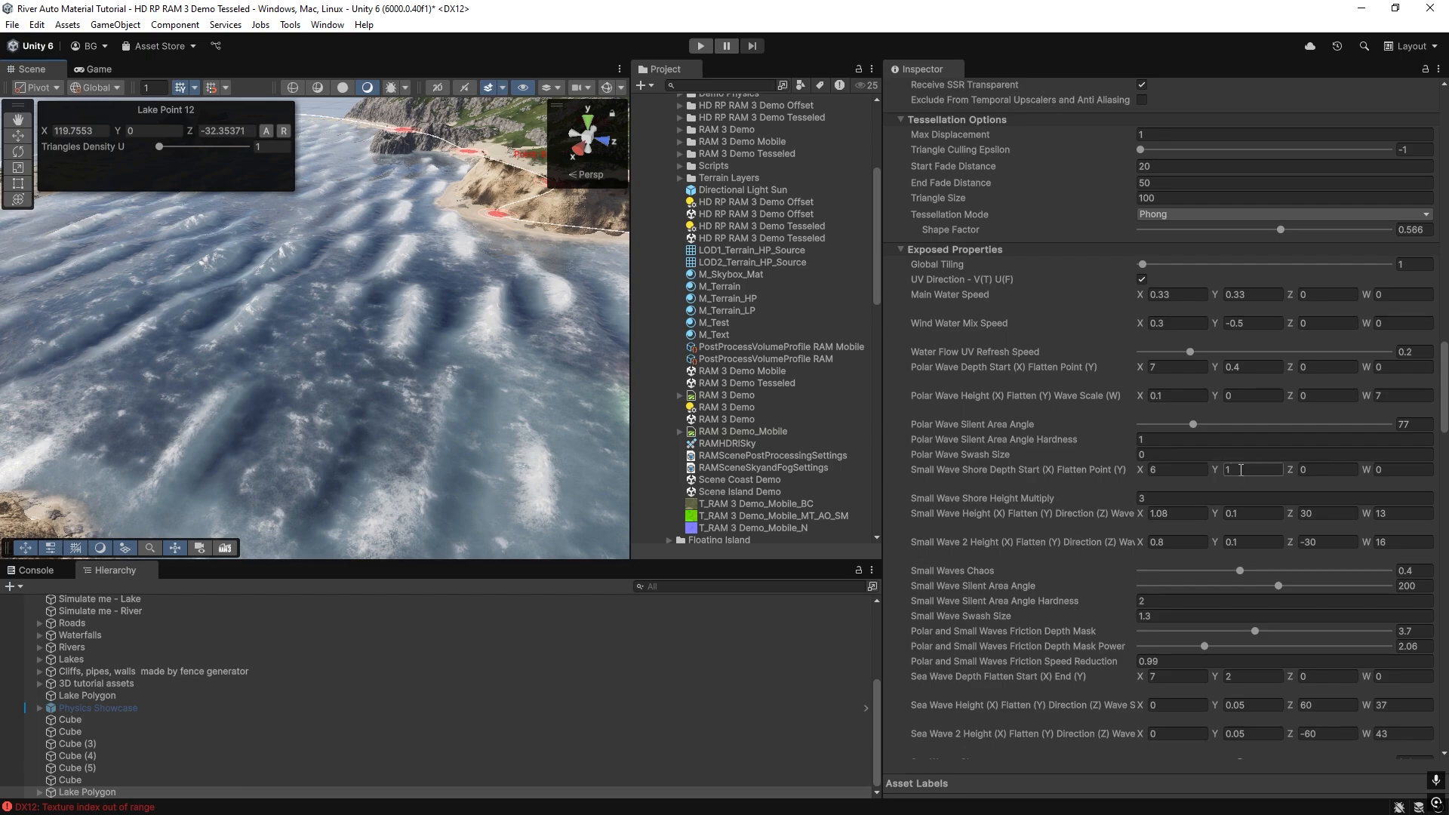
Try Small Wave Shore Depth Start values of 3 and about 2.61 for the Flatten Point Y
{"action": "left_click", "coordinate": [1168, 472]}
{"action": "type", "text": "3.41"}
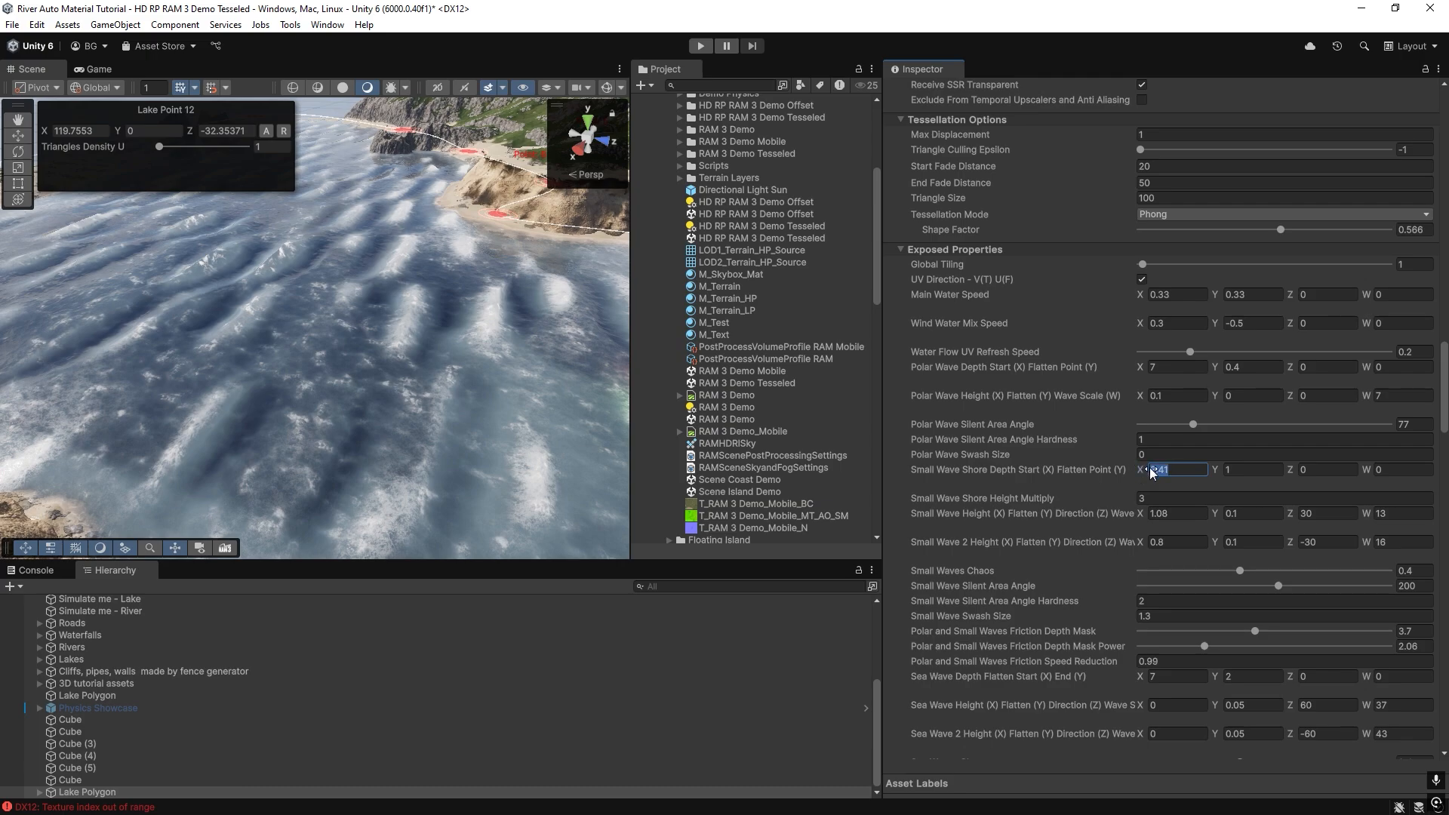
{"action": "left_click", "coordinate": [1243, 472]}
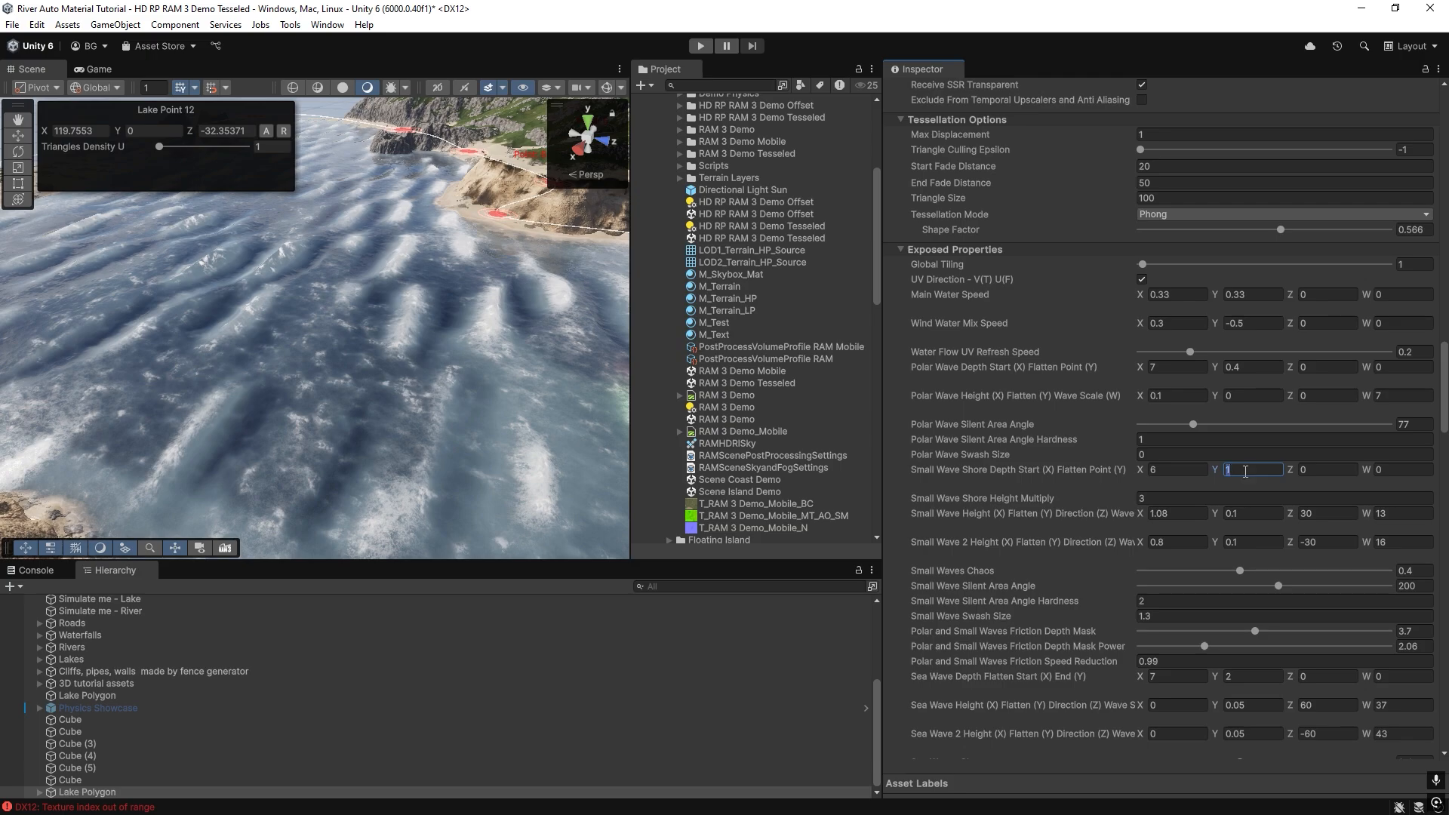
{"action": "type", "text": "2"}
{"action": "right_click_drag", "start_coordinate": [279, 361], "coordinate": [523, 419]}
{"action": "left_click_drag", "start_coordinate": [1213, 470], "coordinate": [1241, 475]}
{"action": "type", "text": "3"}
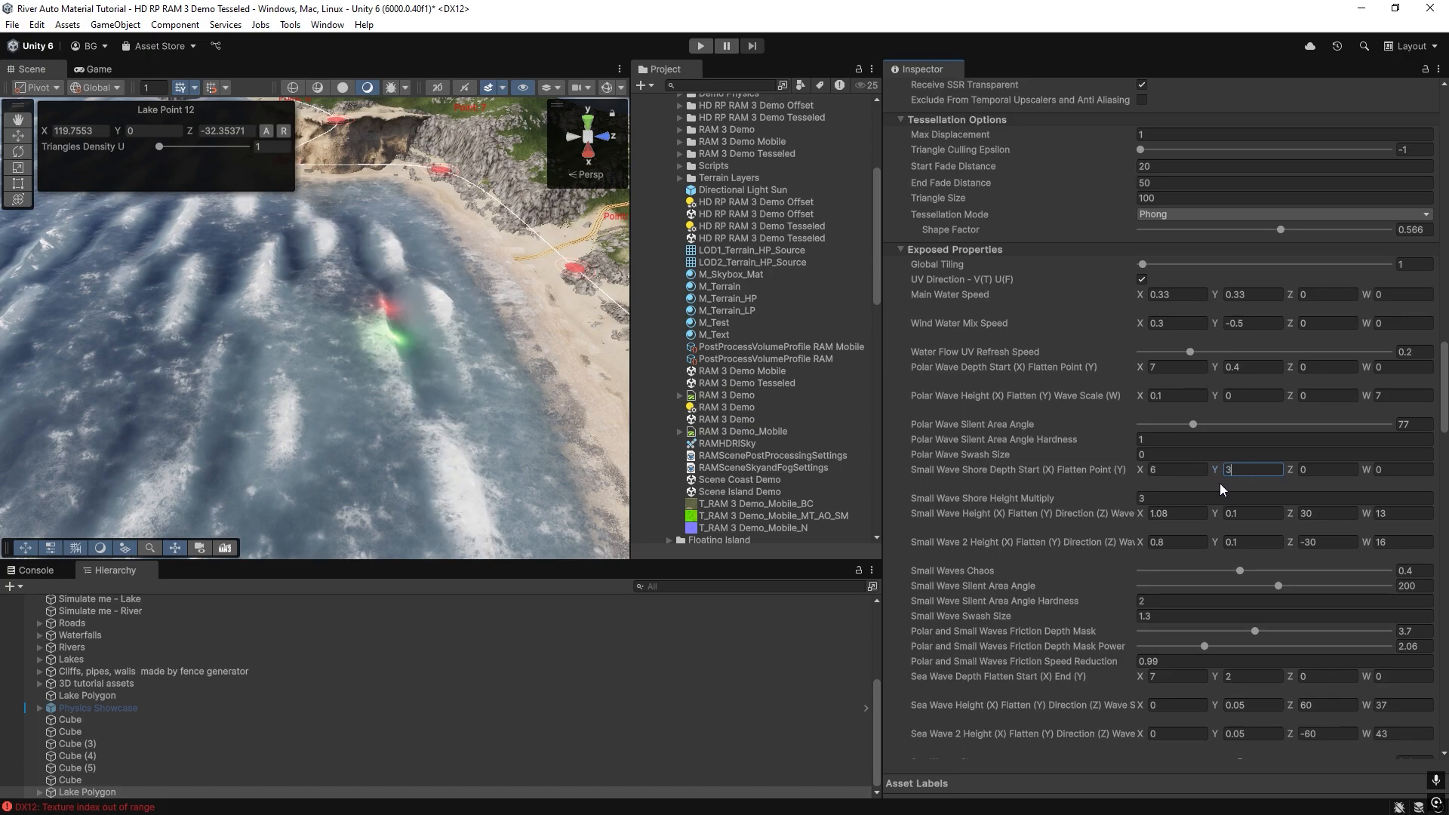
{"action": "mouse_move", "coordinate": [407, 332]}
{"action": "right_mouse_down"}
{"action": "mouse_move", "coordinate": [483, 370]}
{"action": "mouse_move", "coordinate": [407, 332]}
{"action": "right_mouse_up"}
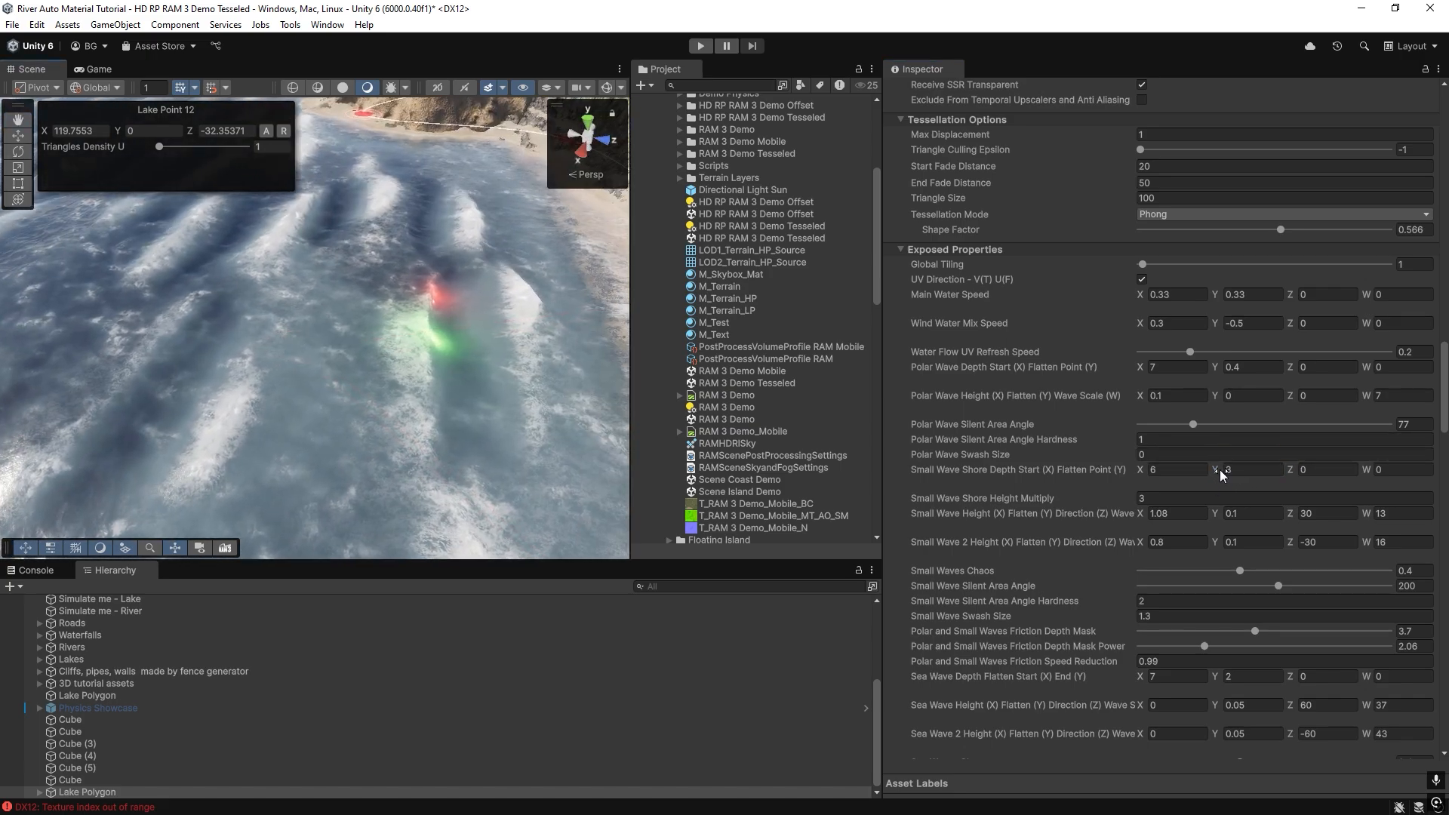
{"action": "mouse_move", "coordinate": [1220, 469]}
{"action": "left_mouse_down"}
{"action": "mouse_move", "coordinate": [1252, 474]}
{"action": "mouse_move", "coordinate": [1206, 477]}
{"action": "mouse_move", "coordinate": [1220, 477]}
{"action": "left_mouse_up"}
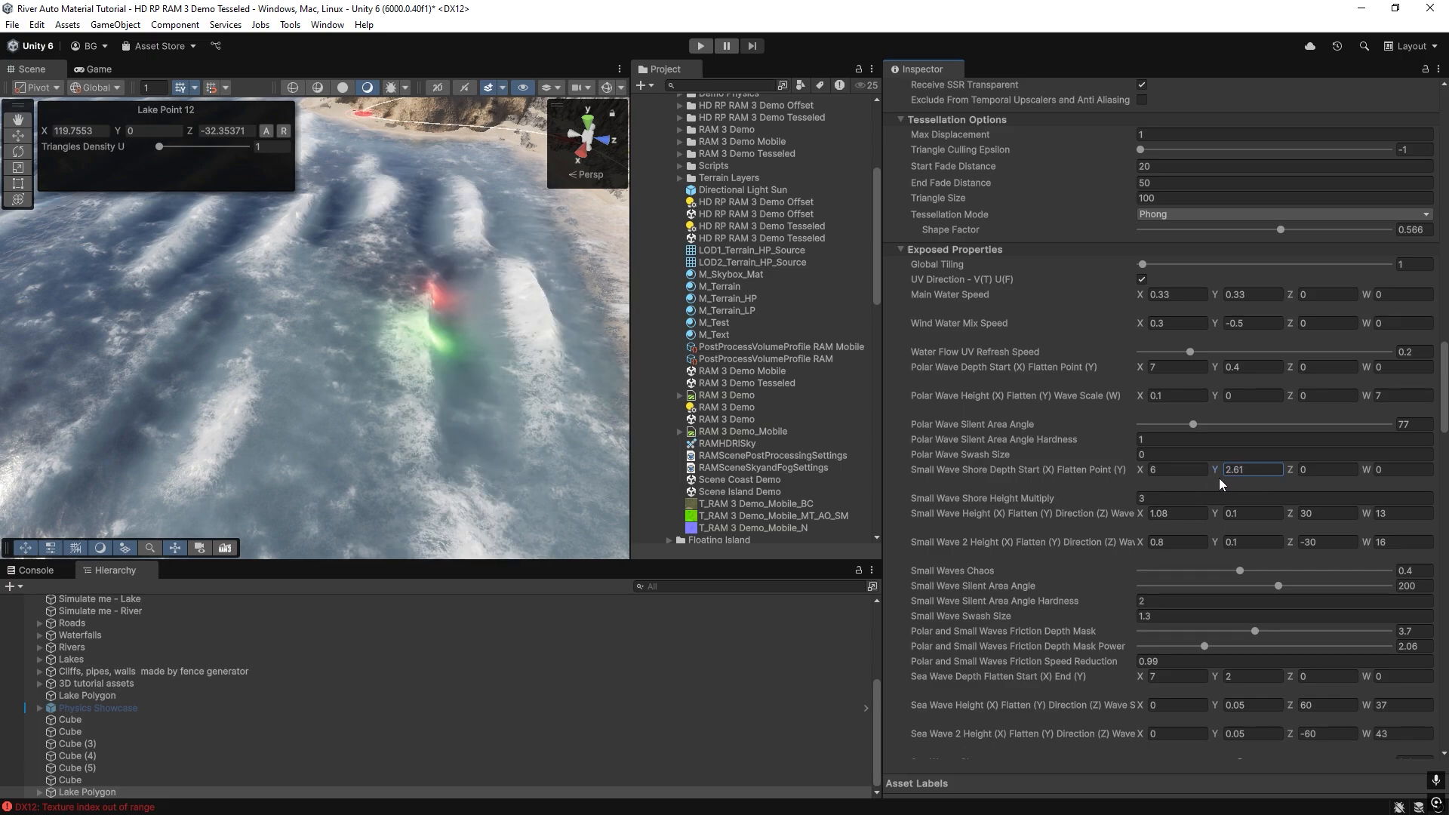
Set the Small Wave Shore Depth Start Flatten Point Y to 1
{"action": "scroll", "coordinate": [1171, 236], "scroll_direction": "up", "scroll_amount": 10}
{"action": "scroll", "coordinate": [1107, 289], "scroll_direction": "up", "scroll_amount": 5}
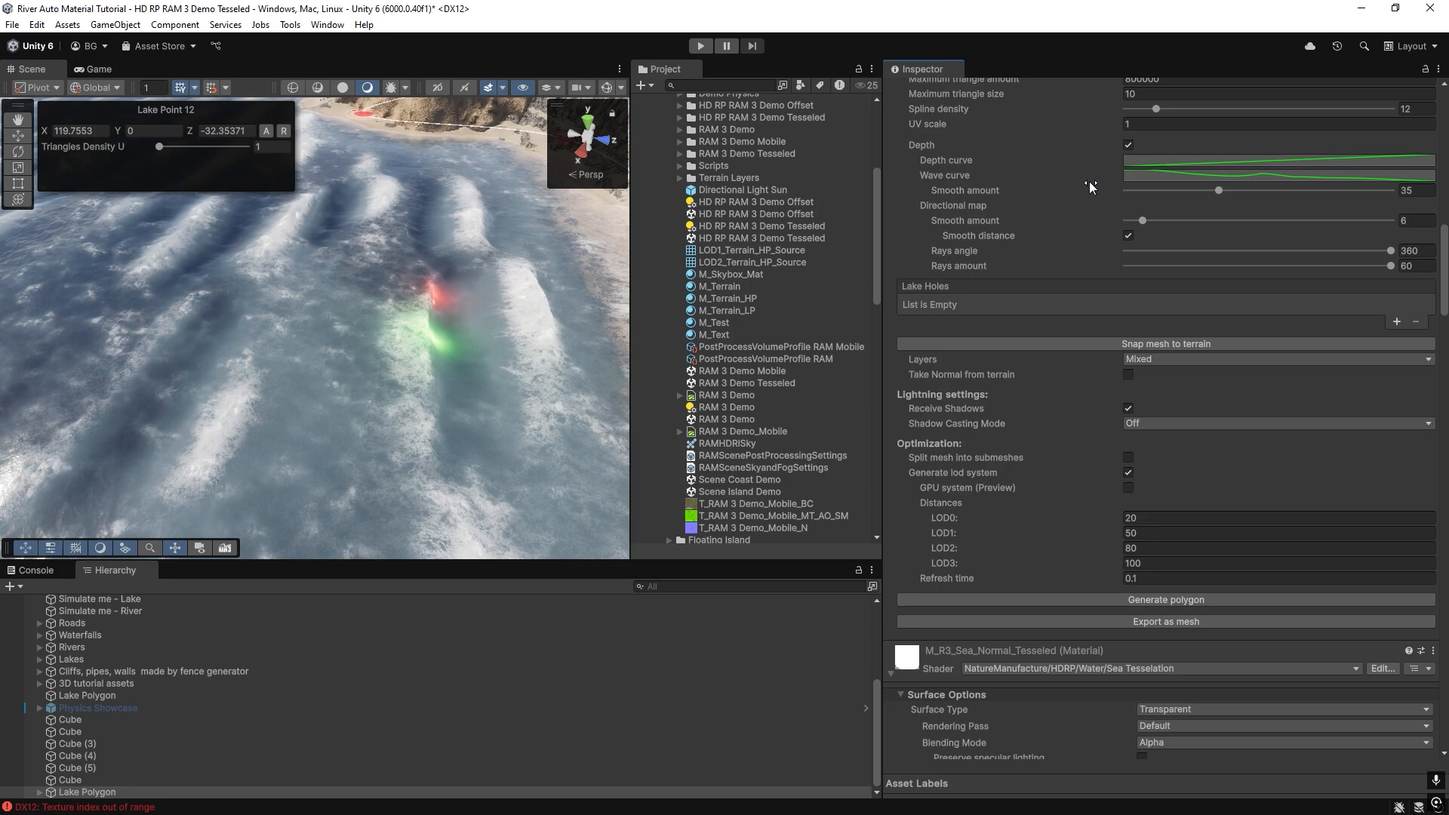
{"action": "scroll", "coordinate": [1085, 388], "scroll_direction": "down", "scroll_amount": 14}
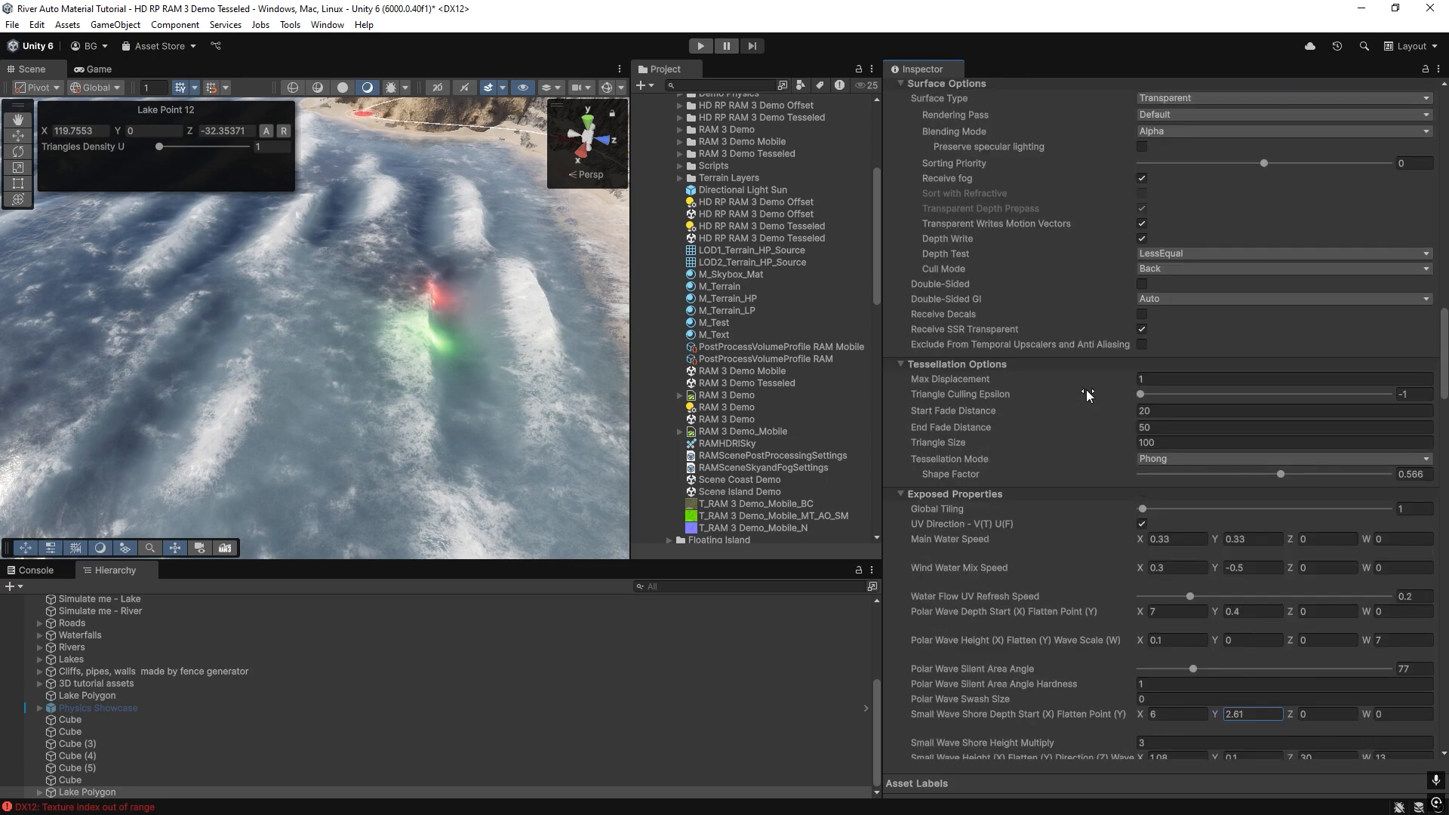
{"action": "left_click", "coordinate": [1235, 552]}
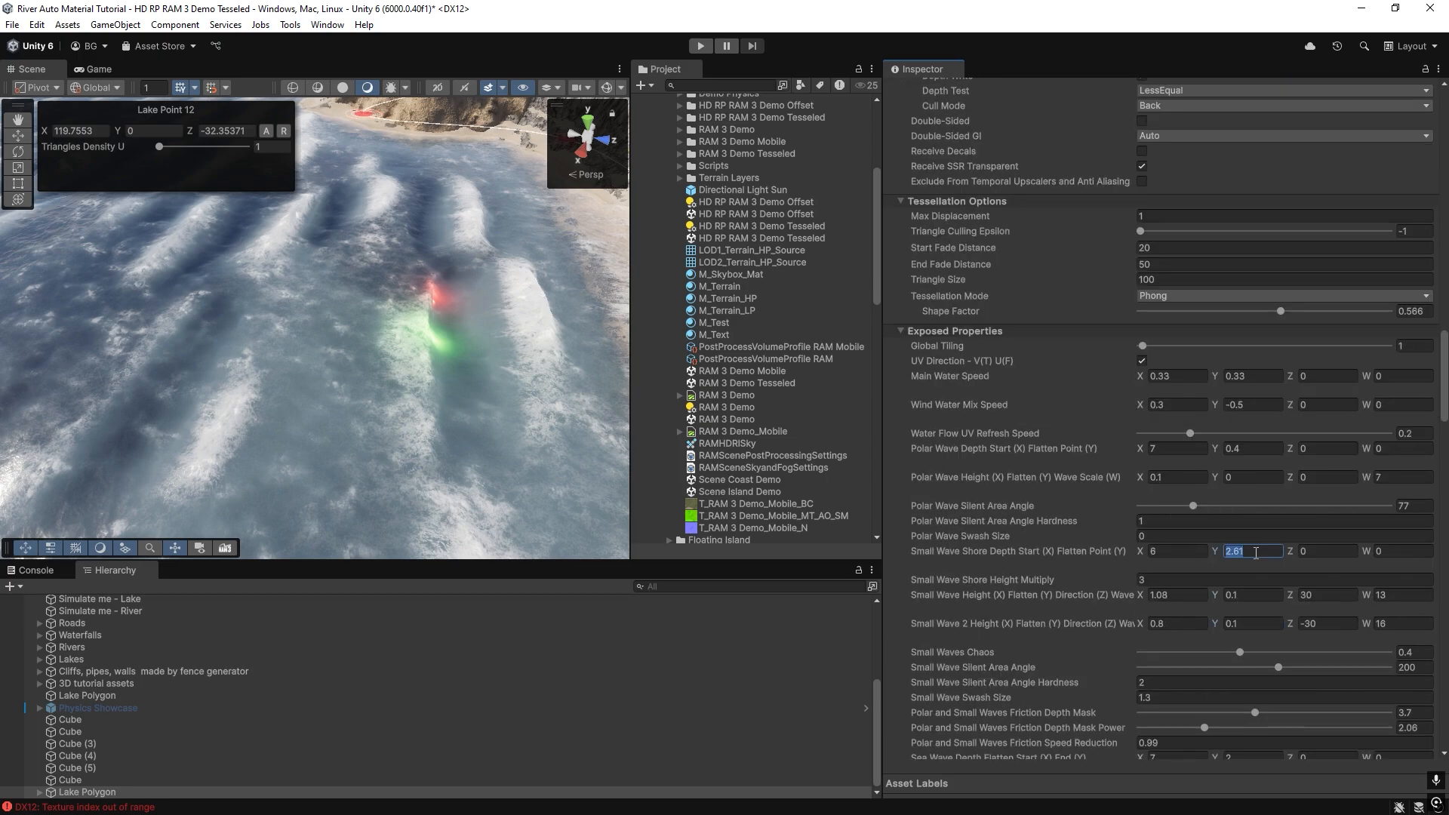
{"action": "type", "text": "1"}
Set the Small Wave Shore Depth Start X to about 5.77
{"action": "right_click_drag", "start_coordinate": [431, 454], "coordinate": [373, 366]}
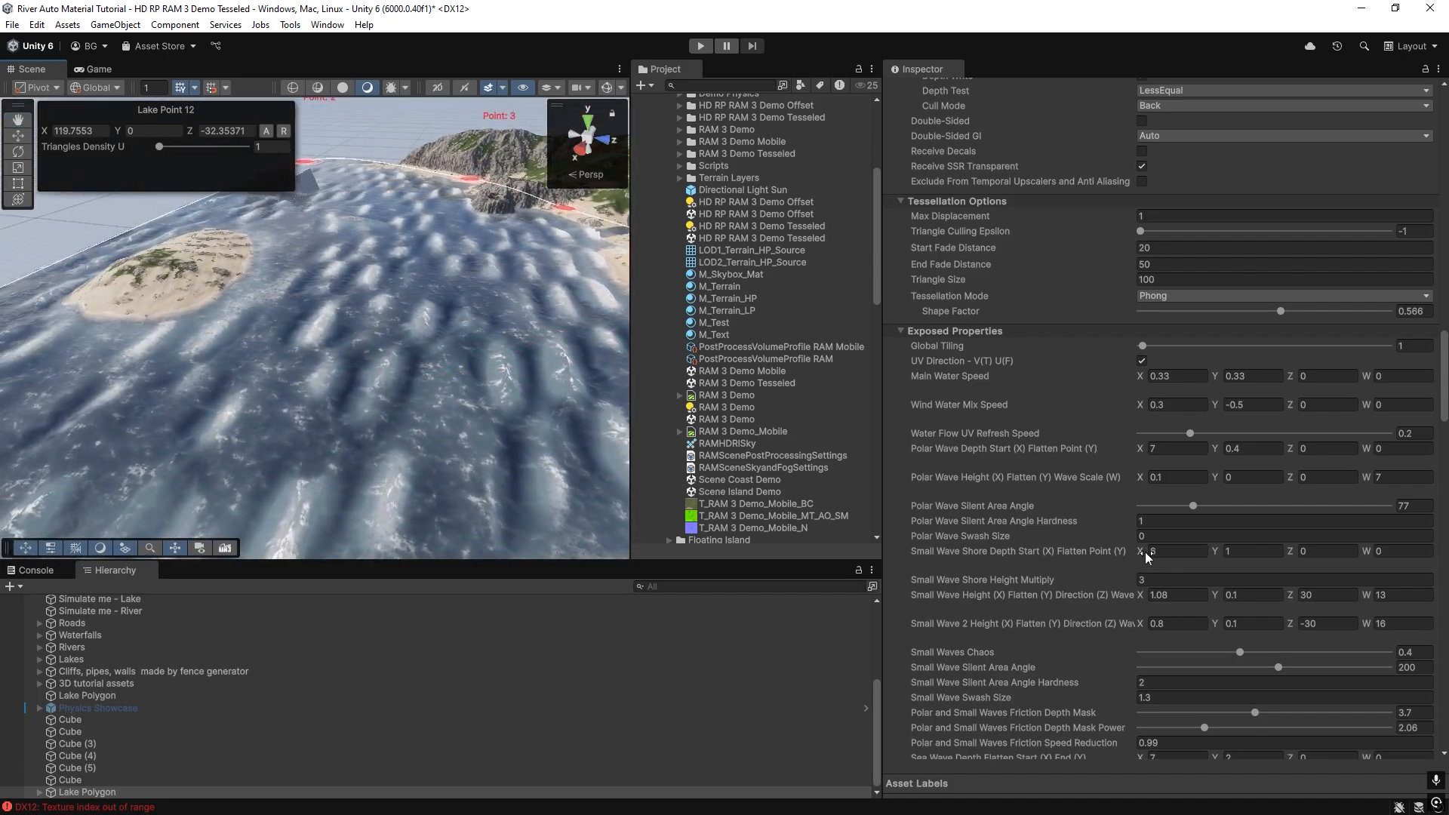
{"action": "mouse_move", "coordinate": [1140, 555]}
{"action": "left_mouse_down"}
{"action": "mouse_move", "coordinate": [1178, 554]}
{"action": "mouse_move", "coordinate": [1116, 553]}
{"action": "mouse_move", "coordinate": [1148, 557]}
{"action": "left_mouse_up"}
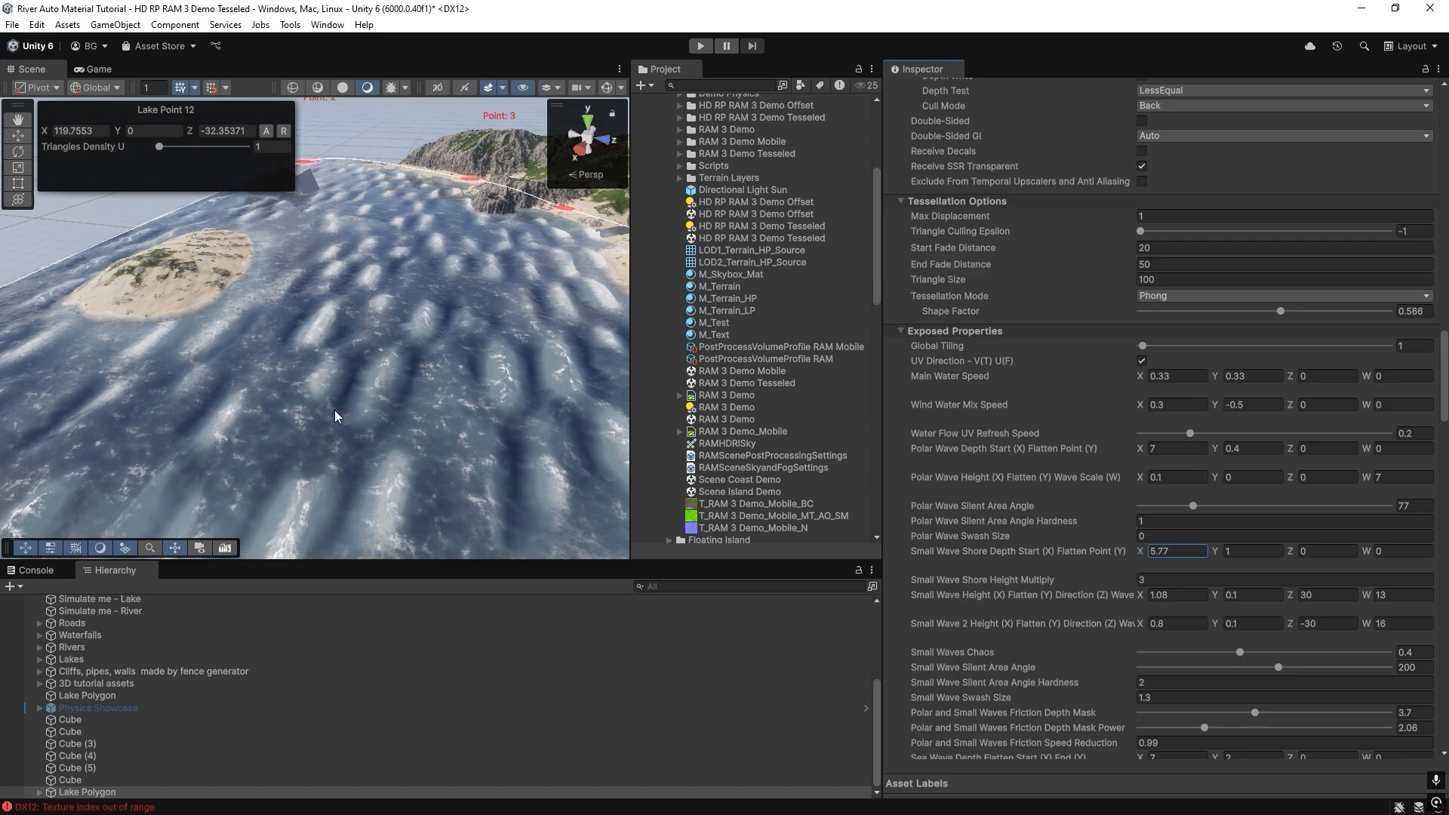
{"action": "right_click_drag", "start_coordinate": [388, 413], "coordinate": [498, 385]}
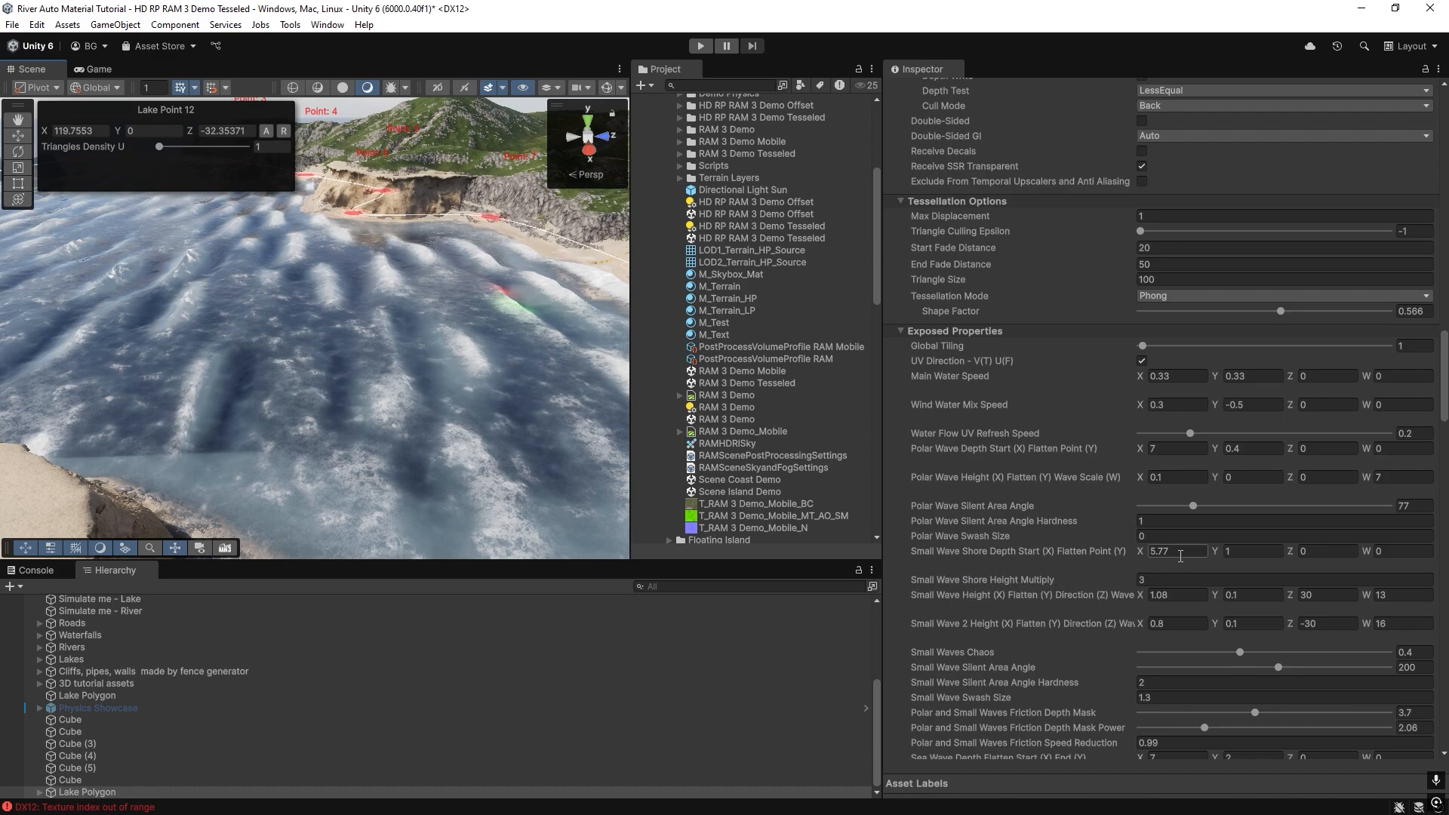
{"action": "left_click", "coordinate": [1180, 556]}
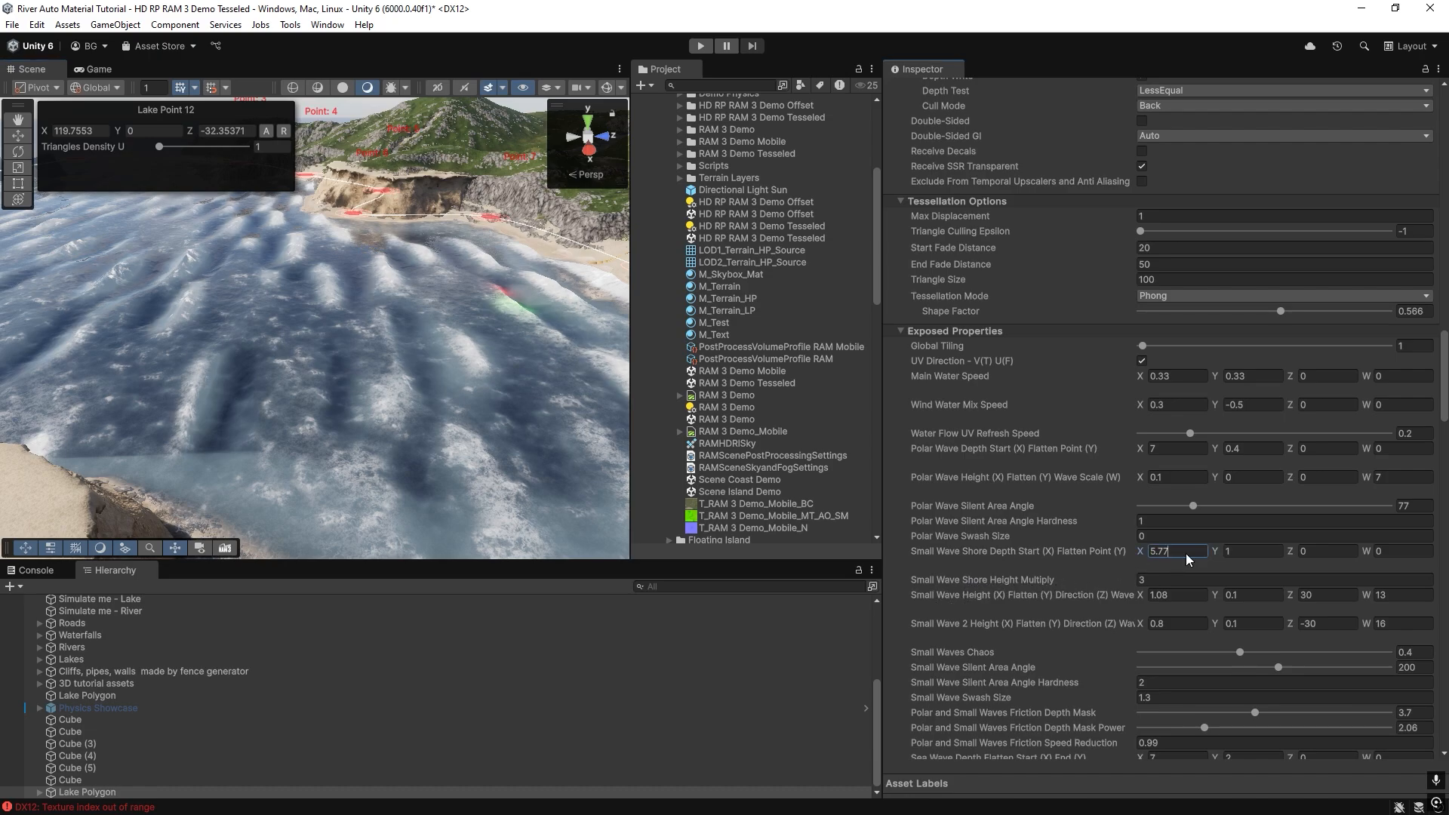
Set the Small Wave Height X to 0.3 and the Small Wave 2 Height X to 0.2
{"action": "left_click", "coordinate": [1179, 596]}
{"action": "type", "text": "0"}
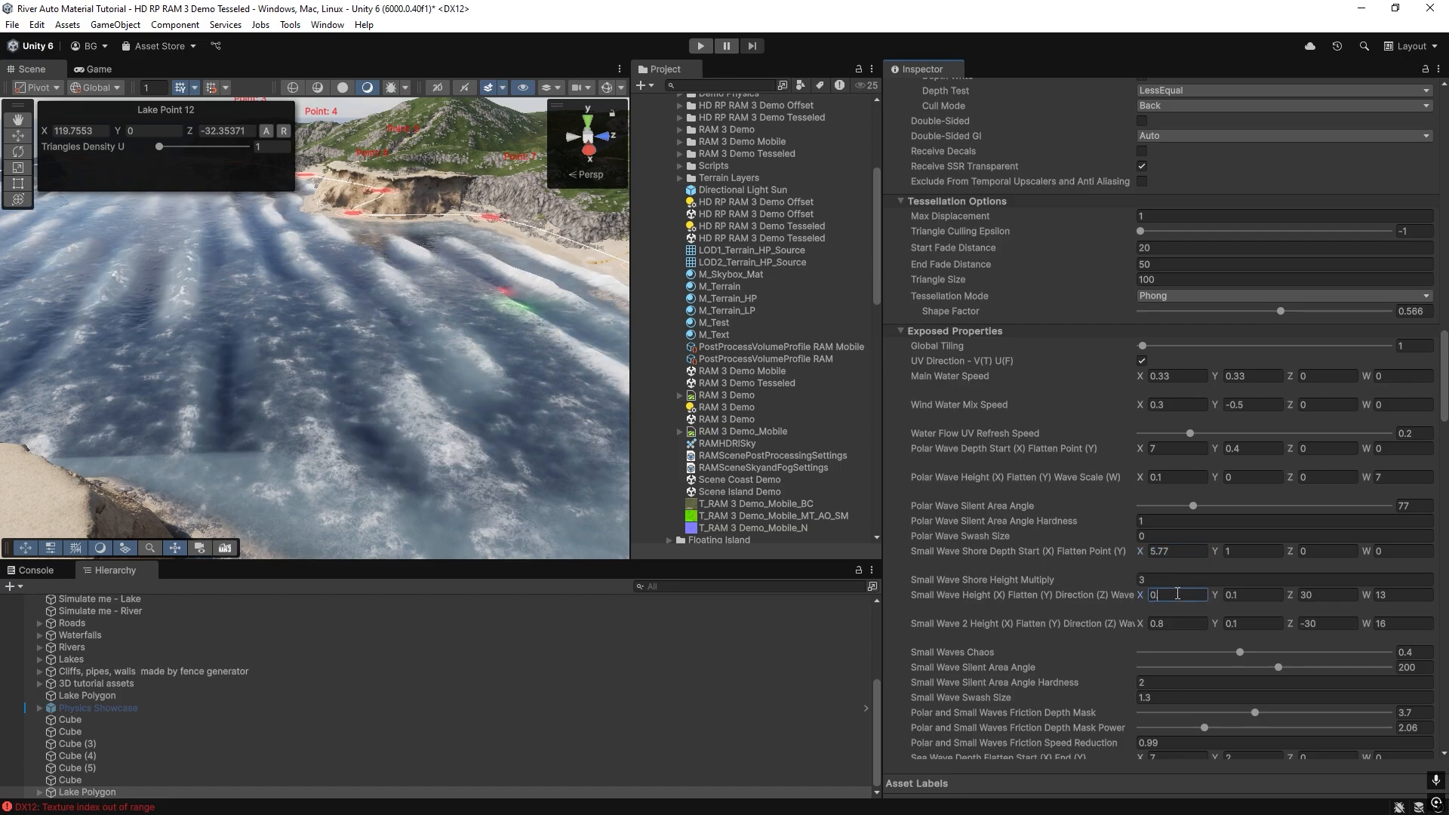
{"action": "type", "text": ".3"}
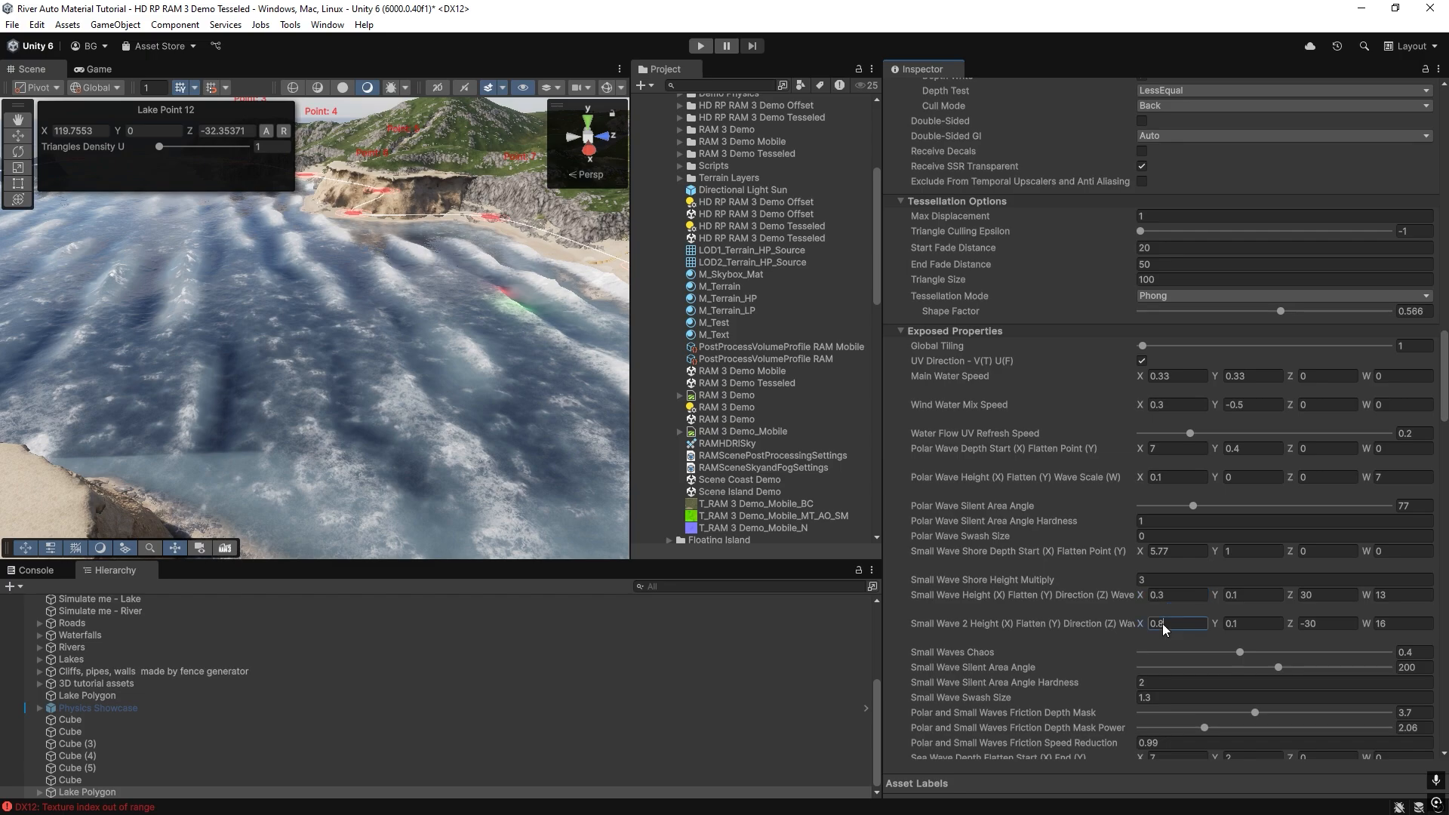
{"action": "type", "text": "0.2"}
Set the Small Wave Shore Depth Start X to about 8.09
{"action": "right_click_drag", "start_coordinate": [216, 323], "coordinate": [197, 311]}
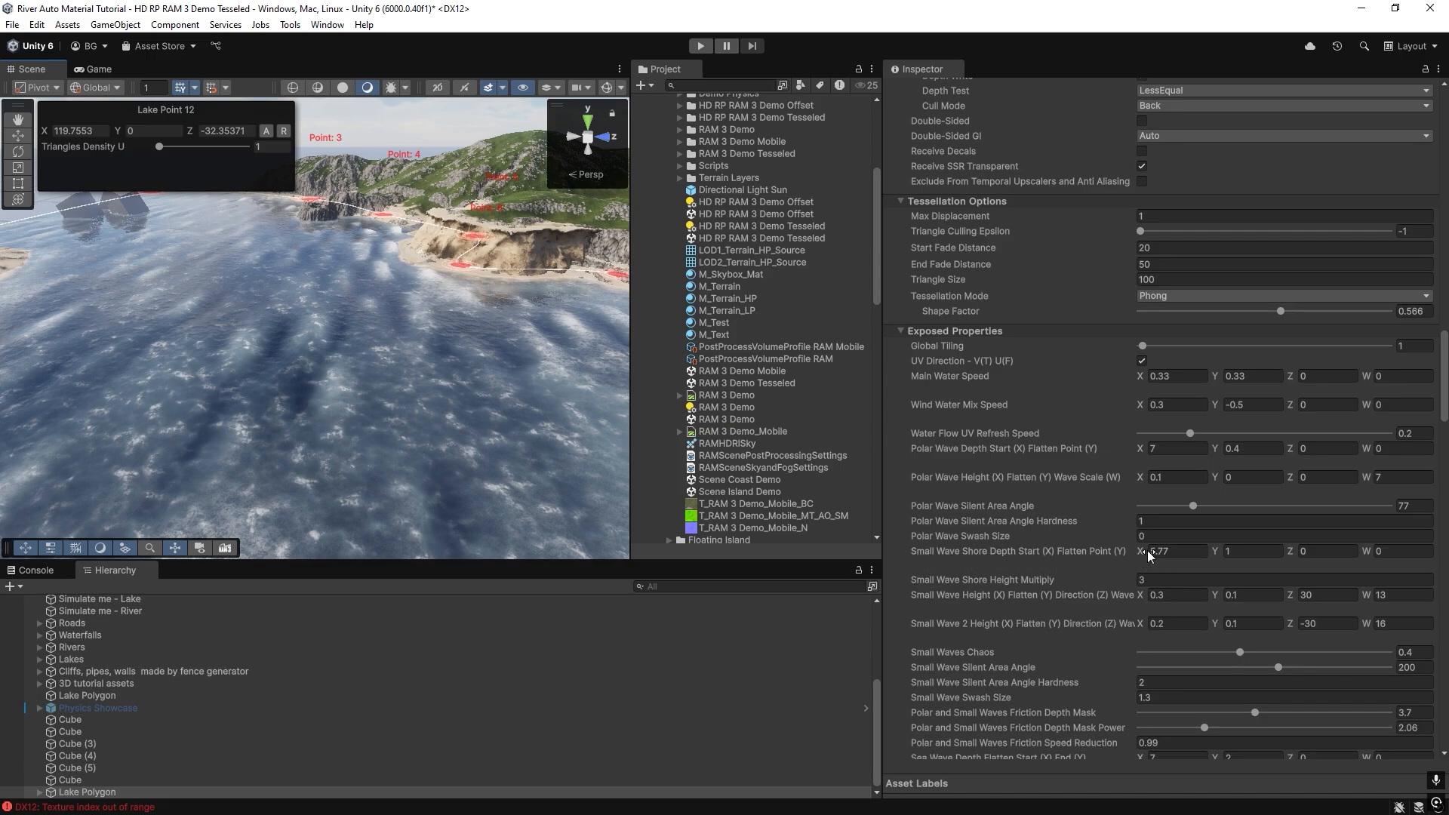
{"action": "mouse_move", "coordinate": [1147, 550]}
{"action": "left_mouse_down"}
{"action": "mouse_move", "coordinate": [1202, 557]}
{"action": "mouse_move", "coordinate": [1144, 559]}
{"action": "mouse_move", "coordinate": [1171, 559]}
{"action": "left_mouse_up"}
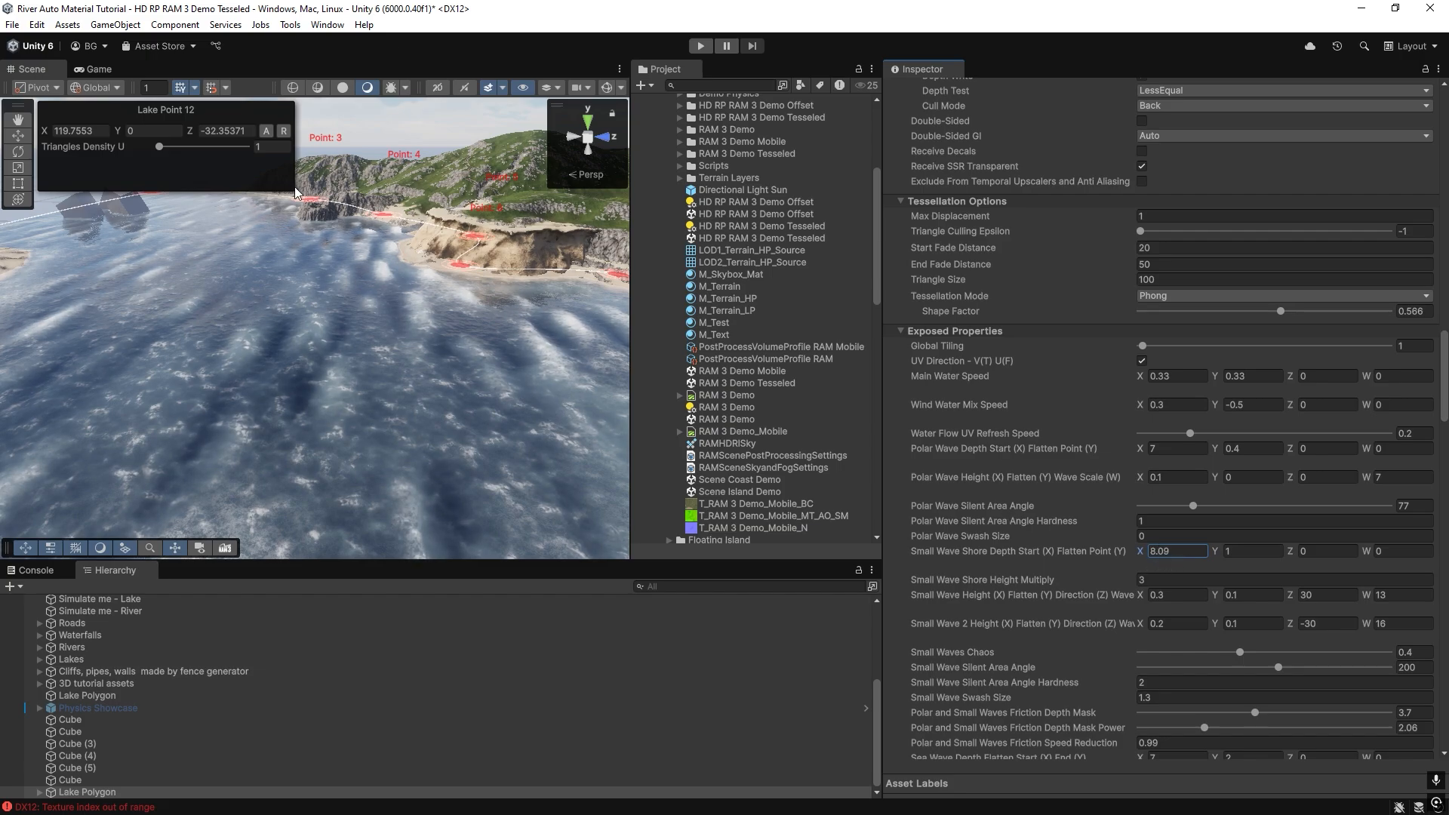
{"action": "right_click_drag", "start_coordinate": [444, 451], "coordinate": [402, 419]}
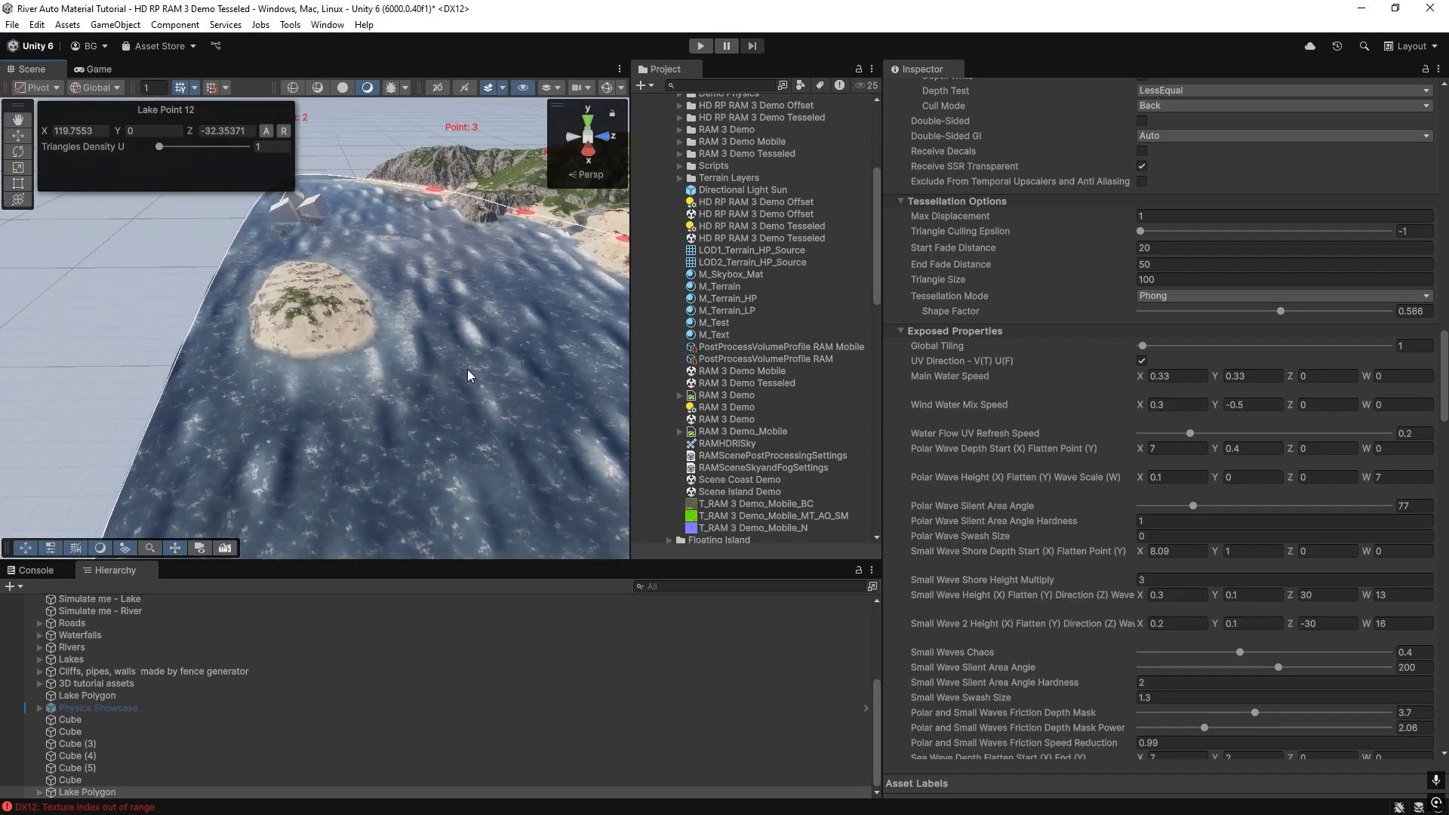
{"action": "right_click_drag", "start_coordinate": [468, 370], "coordinate": [447, 420]}
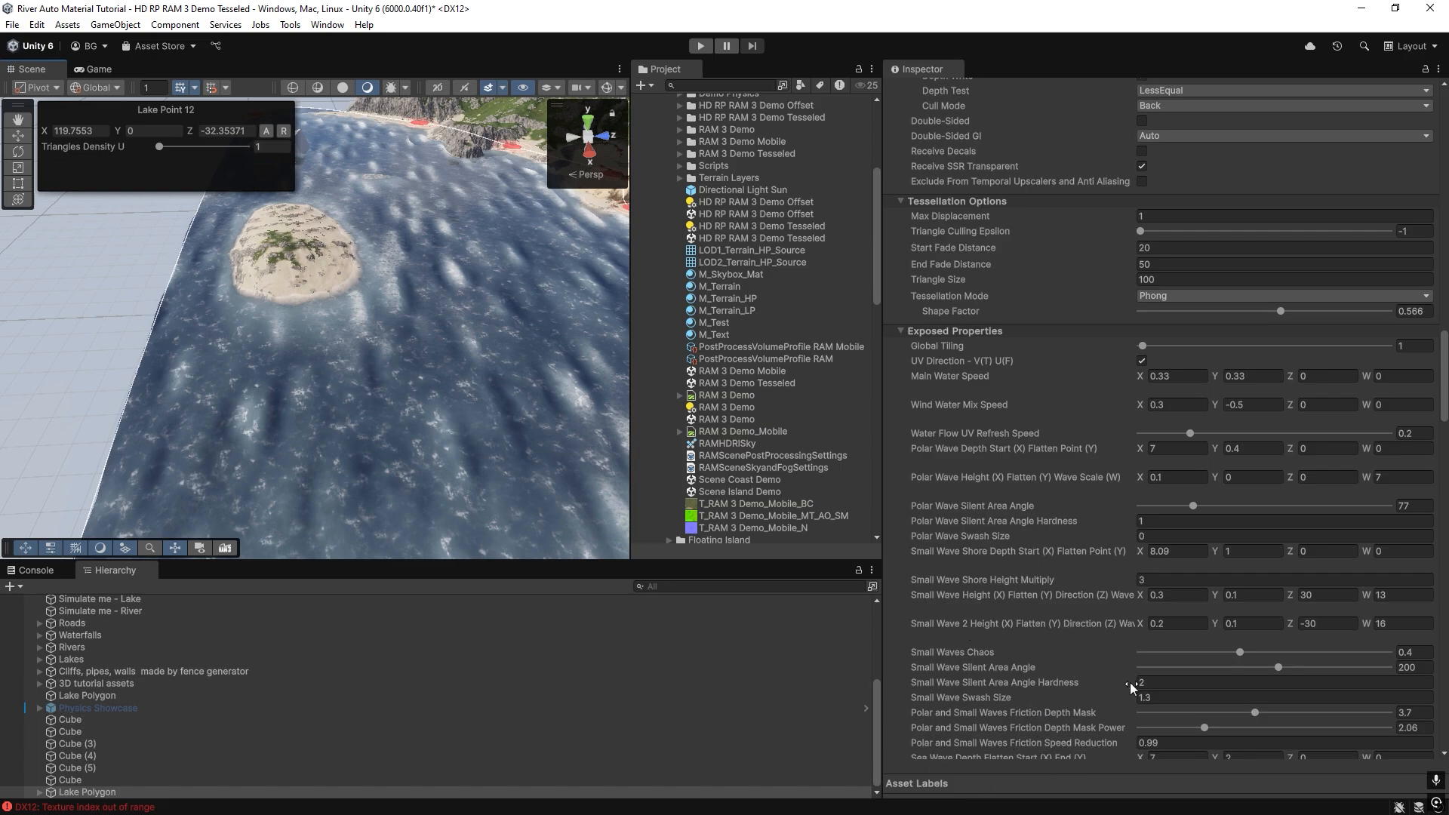
{"action": "right_click_drag", "start_coordinate": [268, 462], "coordinate": [317, 453]}
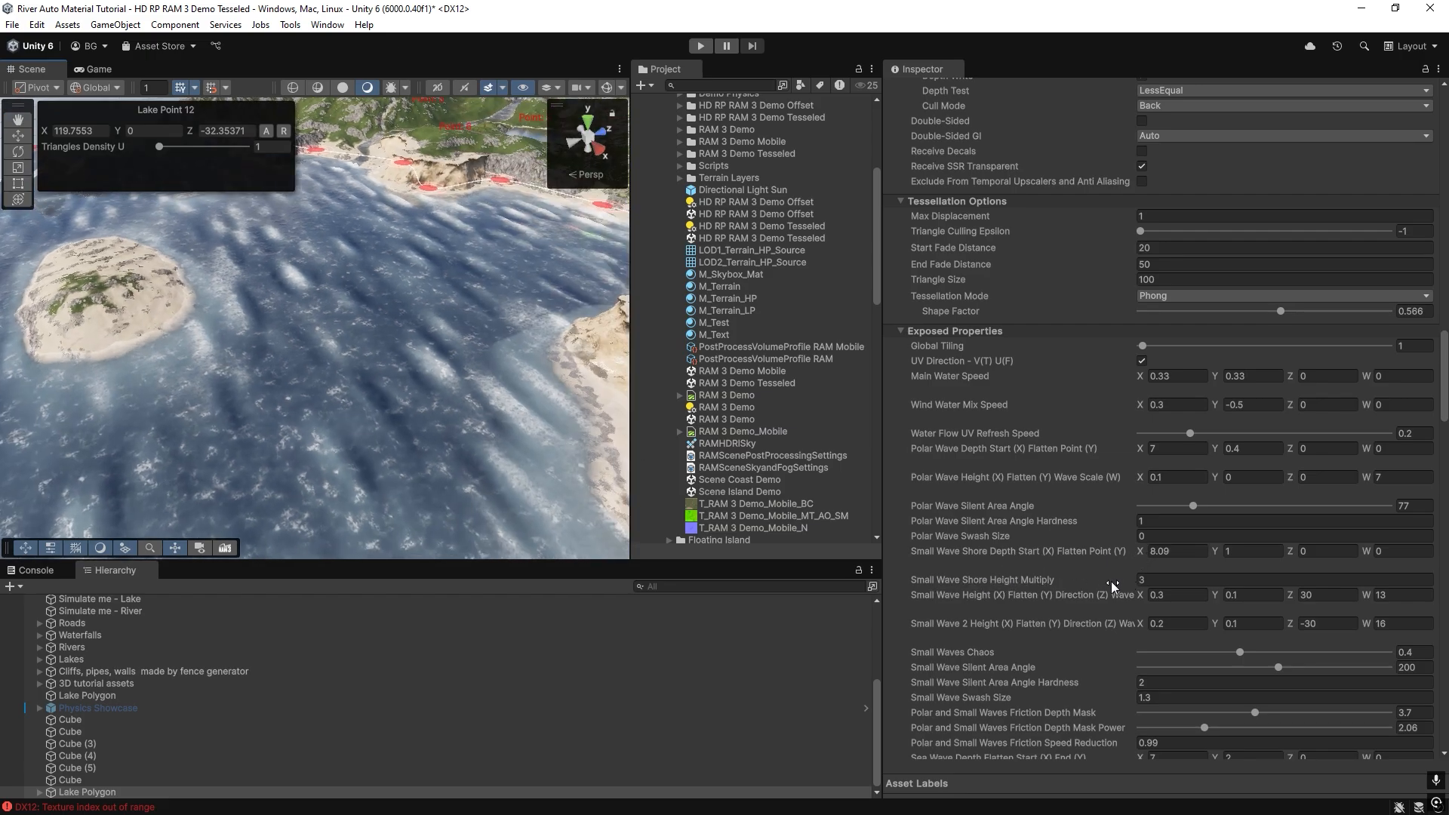
Set the Small Wave Shore Height Multiply to 1 and the Small Wave Shore Depth Start X to 8
{"action": "left_click", "coordinate": [1140, 580]}
{"action": "left_click", "coordinate": [1158, 581]}
{"action": "type", "text": "1"}
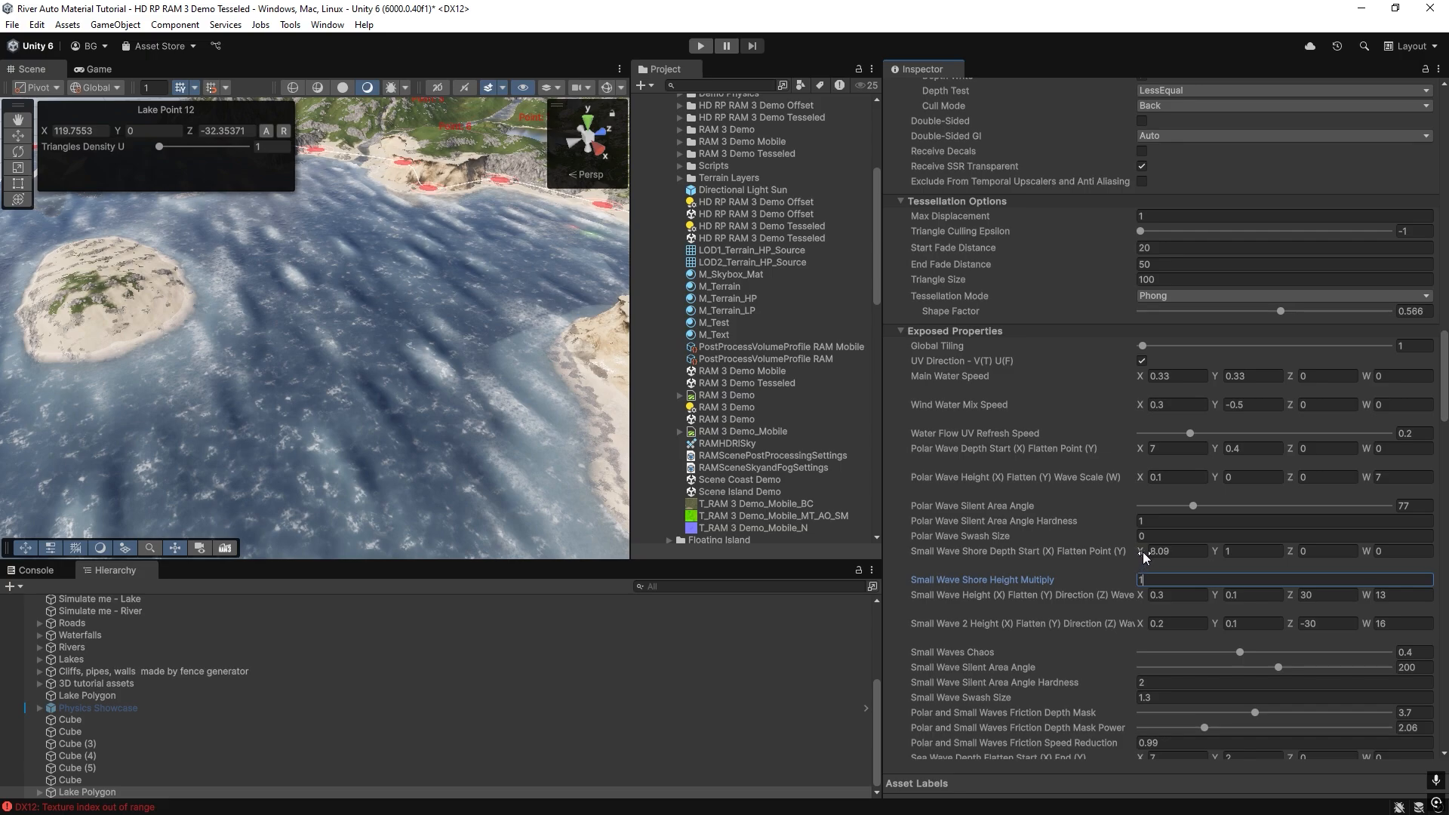
{"action": "left_click_drag", "start_coordinate": [1143, 551], "coordinate": [1210, 559]}
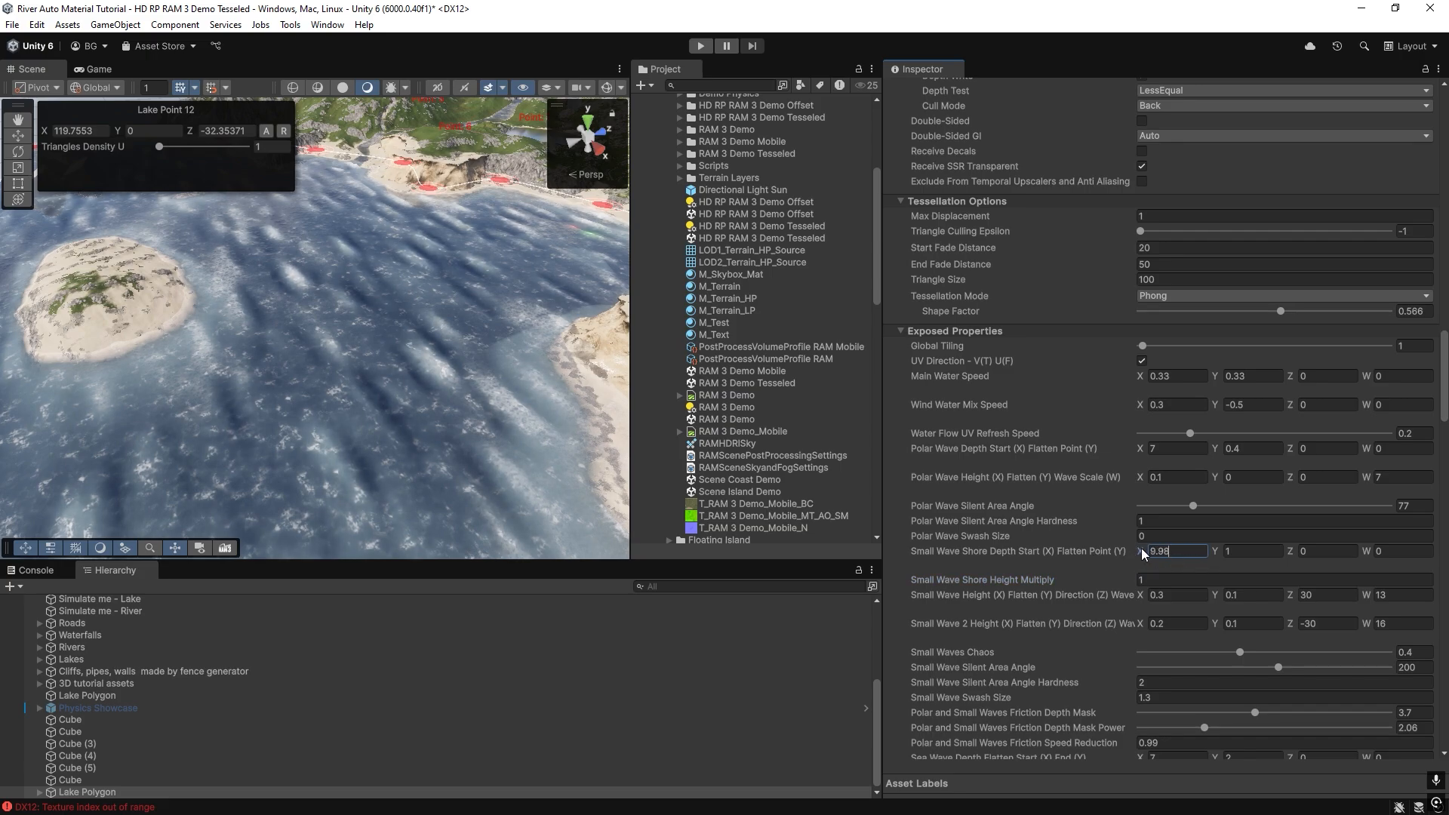
{"action": "type", "text": "3"}
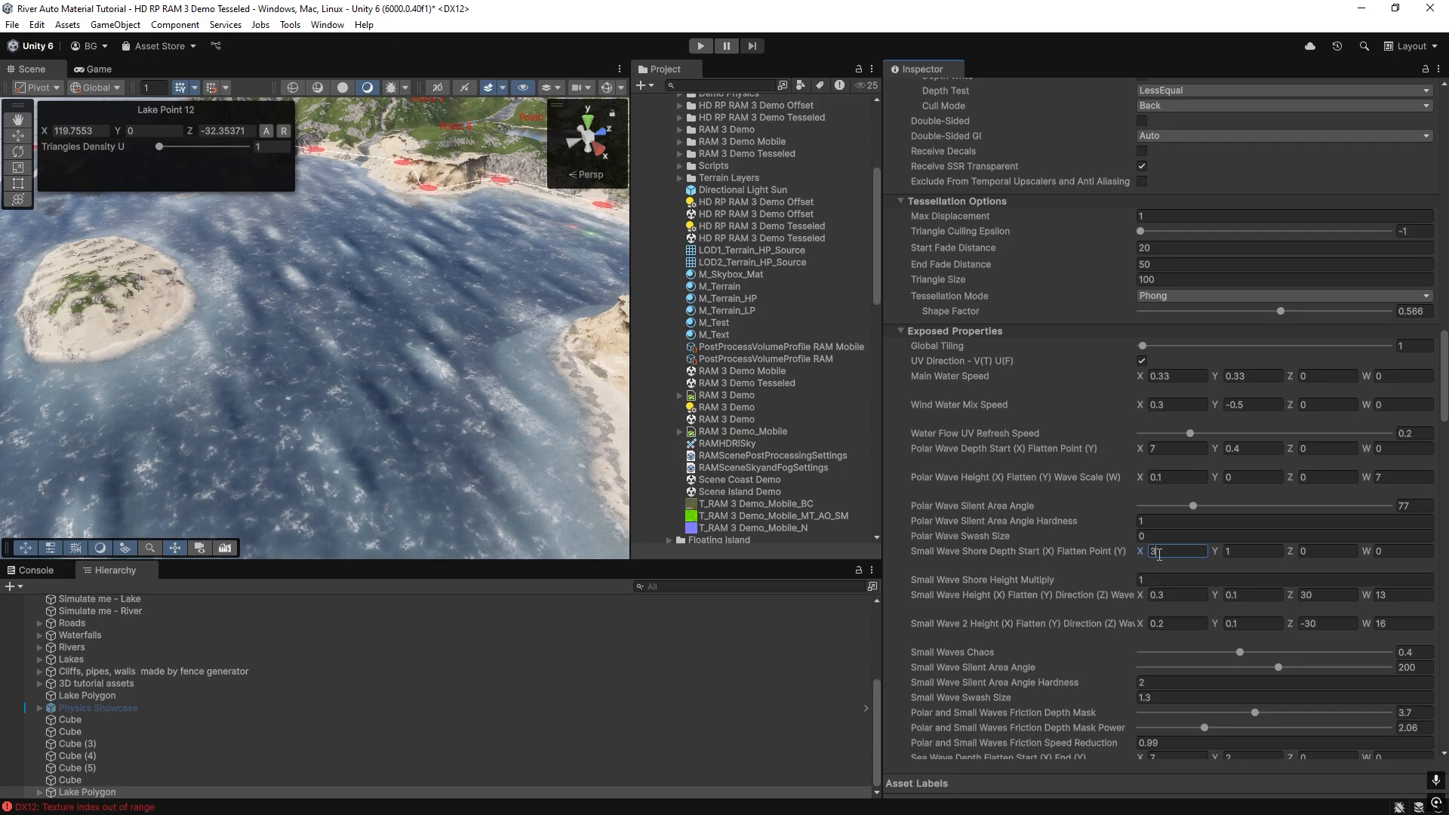
{"action": "type", "text": "8"}
Set the Small Wave Shore Height Multiply to 9 and the Small Wave Shore Depth Start X to about 7.1
{"action": "left_click", "coordinate": [1159, 580]}
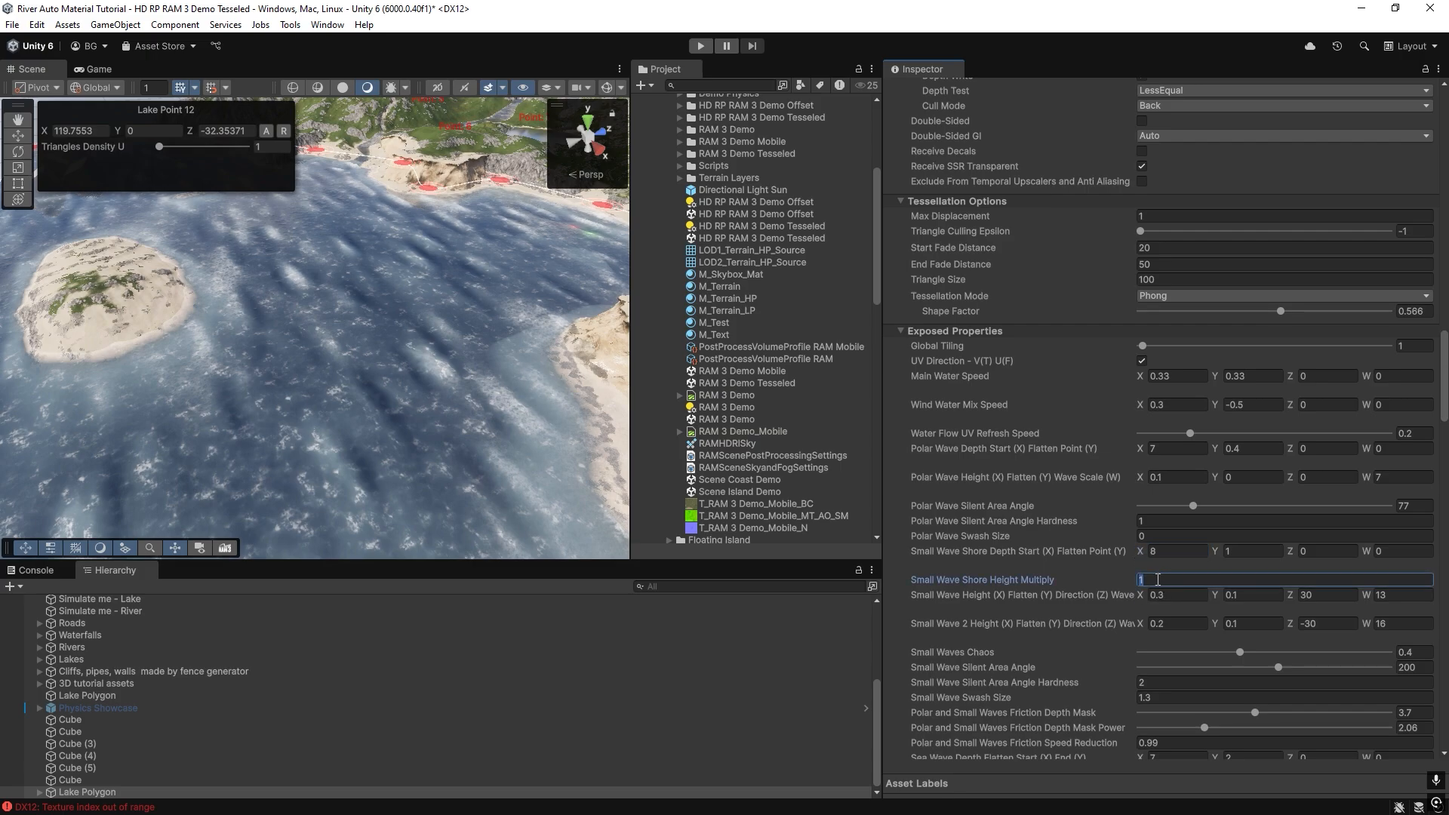
{"action": "type", "text": "9"}
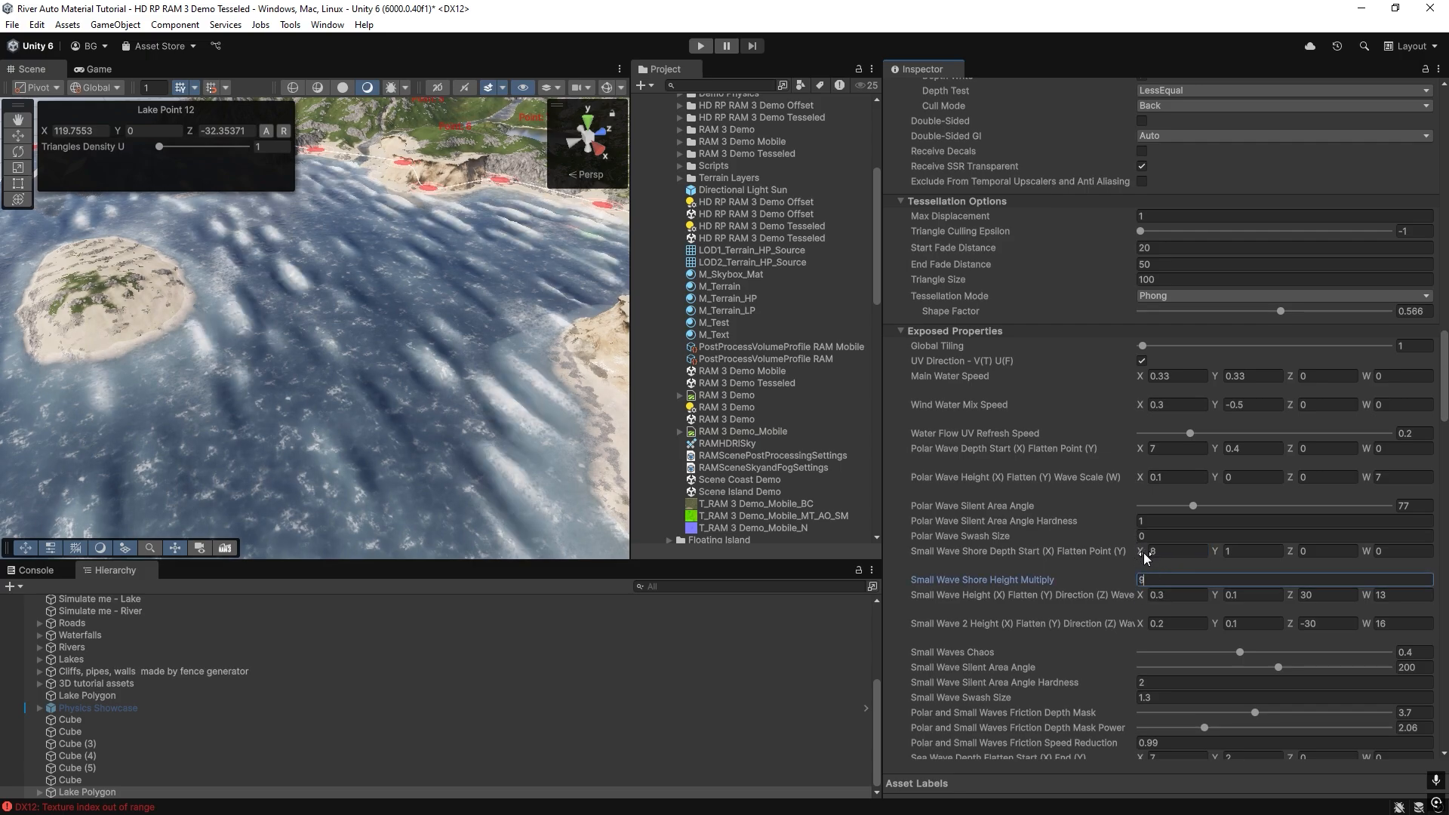
{"action": "left_click", "coordinate": [1147, 555]}
{"action": "mouse_move", "coordinate": [1144, 554]}
{"action": "left_mouse_down"}
{"action": "mouse_move", "coordinate": [1175, 554]}
{"action": "mouse_move", "coordinate": [1121, 546]}
{"action": "mouse_move", "coordinate": [1157, 549]}
{"action": "mouse_move", "coordinate": [1142, 555]}
{"action": "left_mouse_up"}
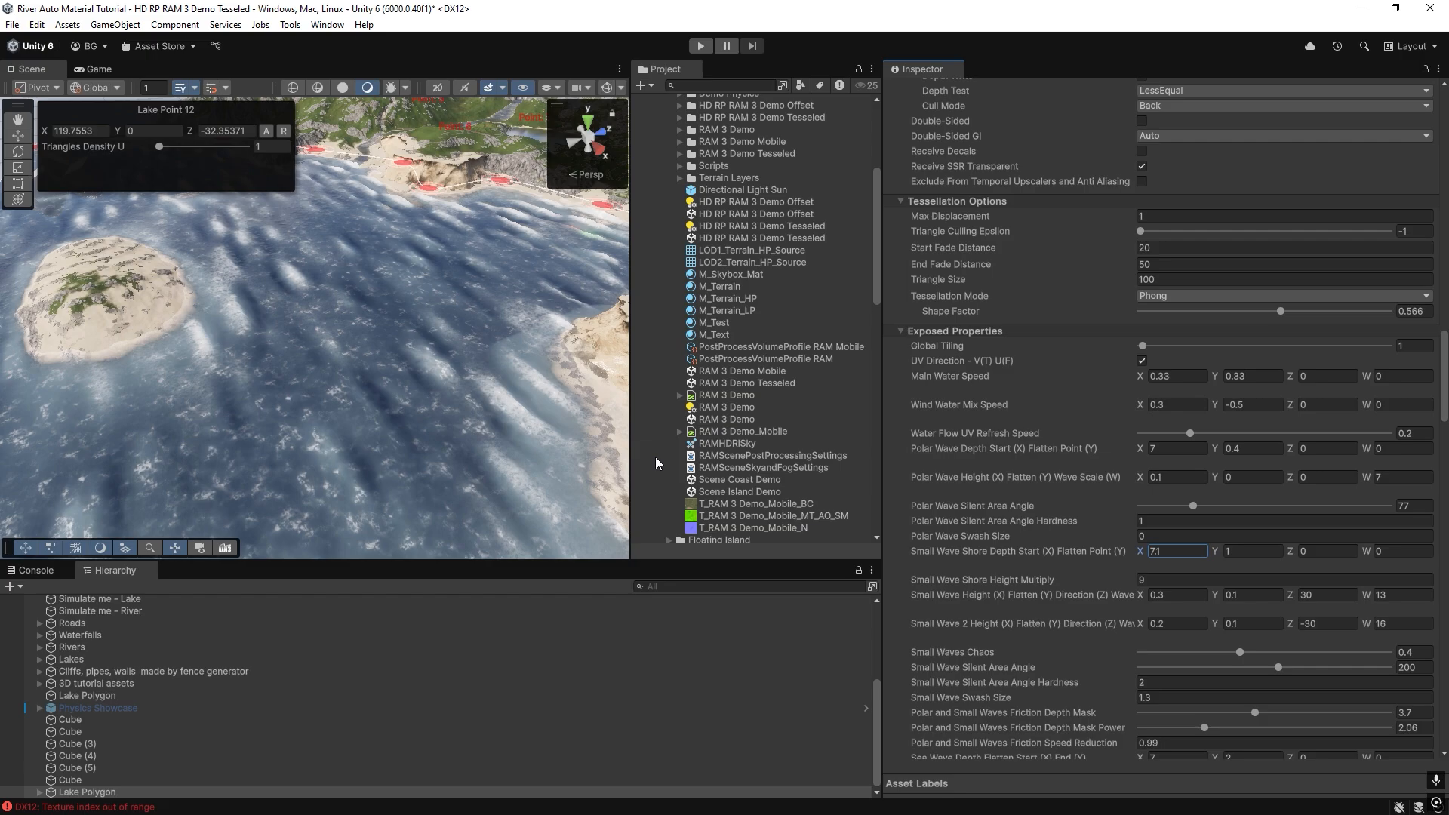
Examine the shoreline waves of the lake polygon from several viewpoints in the scene
{"action": "right_click_drag", "start_coordinate": [193, 496], "coordinate": [226, 393]}
{"action": "left_click", "coordinate": [226, 393]}
{"action": "left_click", "coordinate": [279, 367]}
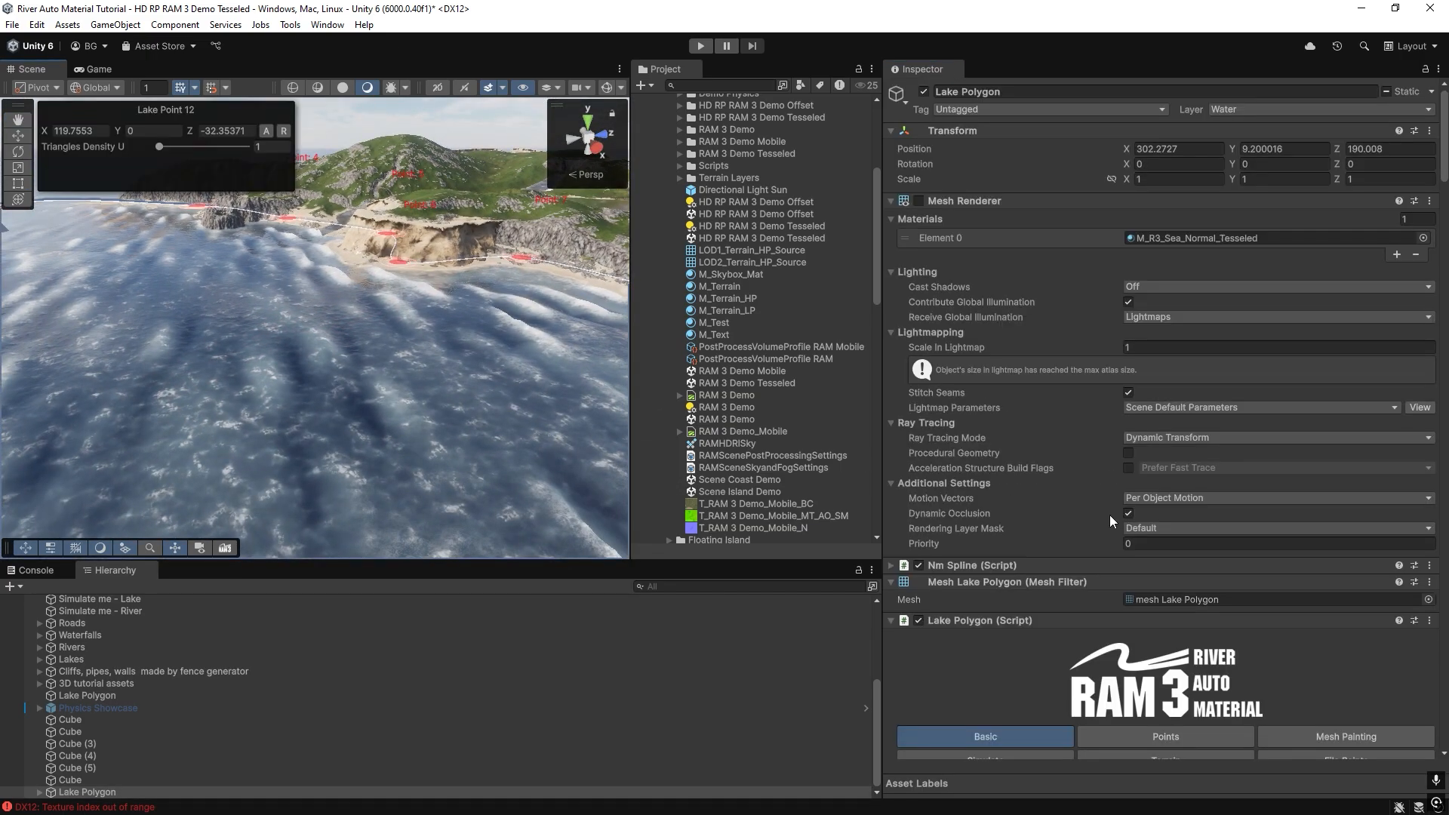
{"action": "scroll", "coordinate": [1112, 521], "scroll_direction": "down", "scroll_amount": 3}
{"action": "right_click_drag", "start_coordinate": [219, 295], "coordinate": [287, 301]}
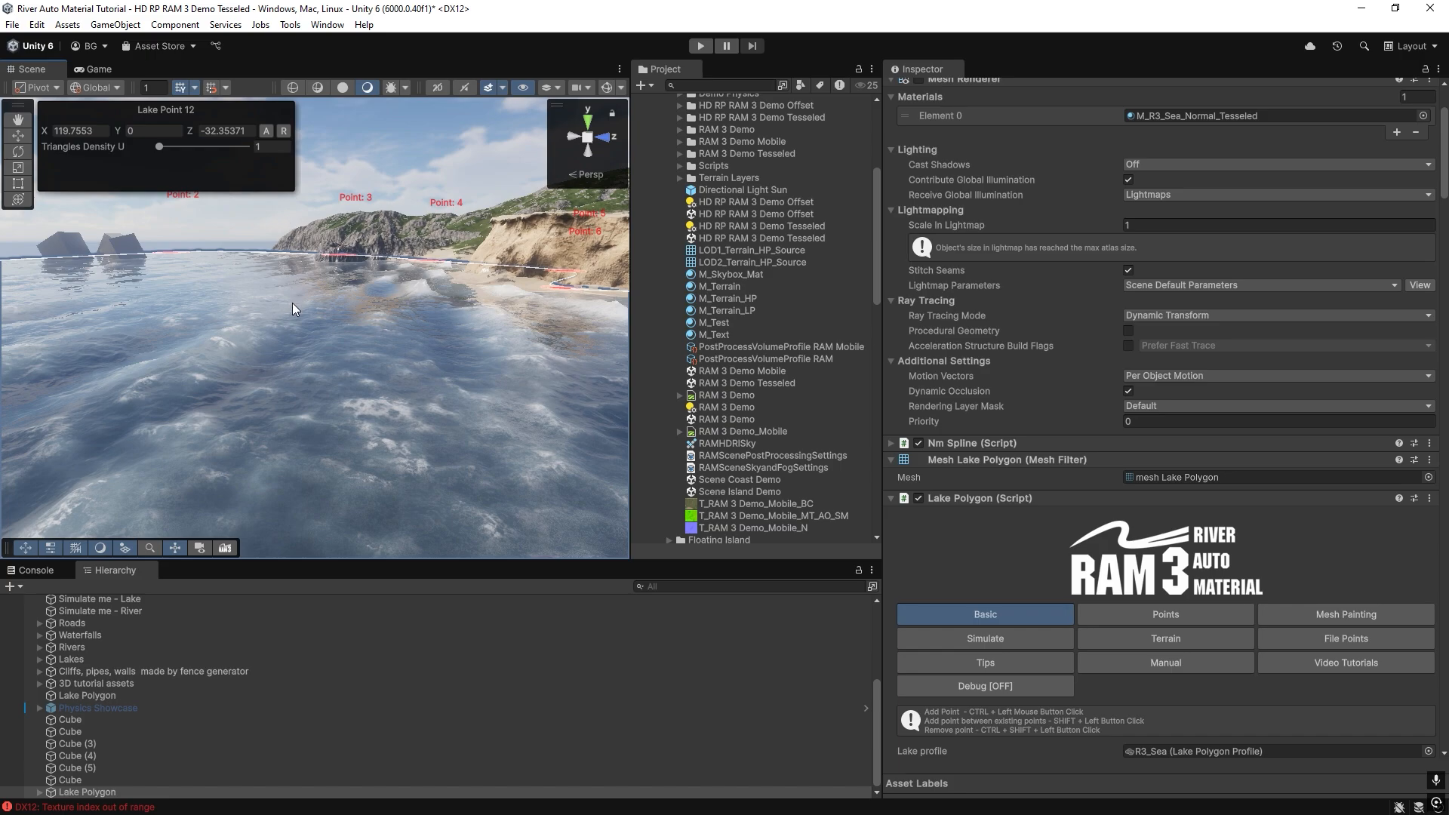
{"action": "scroll", "coordinate": [1072, 397], "scroll_direction": "down", "scroll_amount": 20}
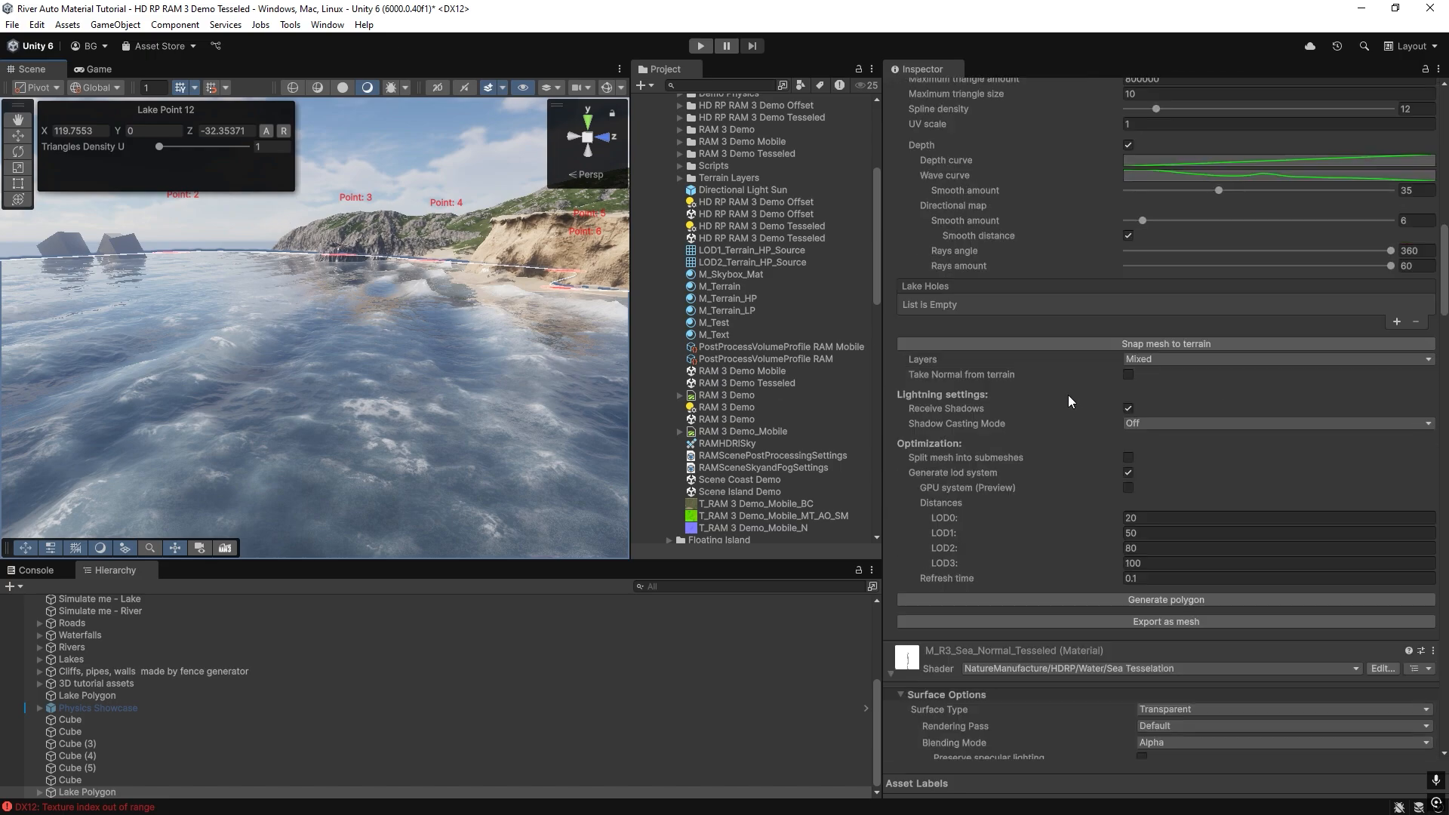
{"action": "mouse_move", "coordinate": [328, 417]}
{"action": "right_mouse_down"}
{"action": "mouse_move", "coordinate": [323, 391]}
{"action": "mouse_move", "coordinate": [379, 433]}
{"action": "mouse_move", "coordinate": [326, 412]}
{"action": "right_mouse_up"}
{"action": "right_click_drag", "start_coordinate": [379, 328], "coordinate": [438, 370]}
{"action": "right_click_drag", "start_coordinate": [327, 398], "coordinate": [252, 377]}
{"action": "scroll", "coordinate": [1209, 418], "scroll_direction": "down", "scroll_amount": 20}
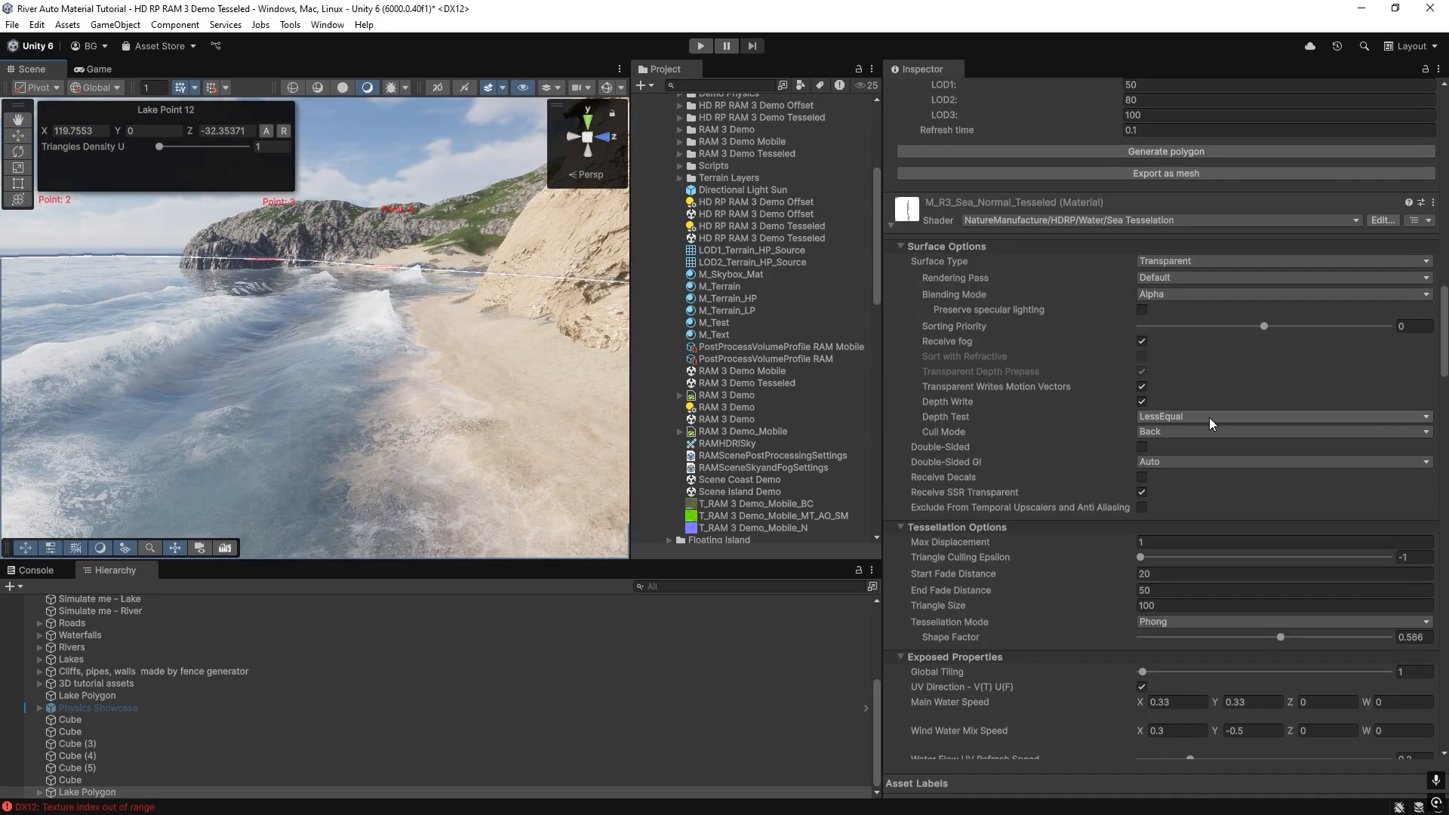
{"action": "scroll", "coordinate": [1195, 446], "scroll_direction": "down", "scroll_amount": 3}
{"action": "right_click_drag", "start_coordinate": [359, 379], "coordinate": [388, 405]}
{"action": "scroll", "coordinate": [1206, 339], "scroll_direction": "up", "scroll_amount": 2}
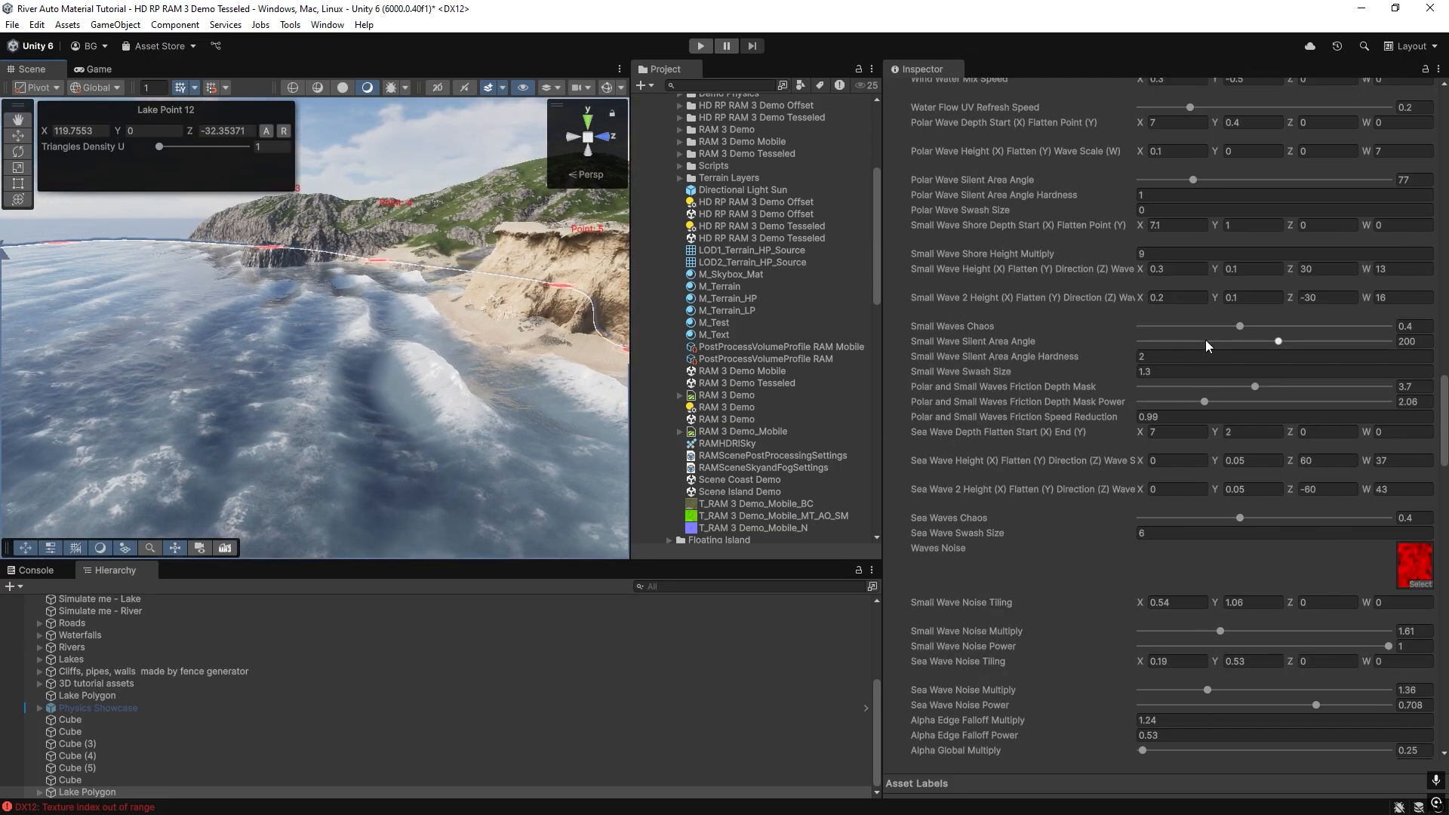
{"action": "scroll", "coordinate": [1131, 329], "scroll_direction": "up", "scroll_amount": 2}
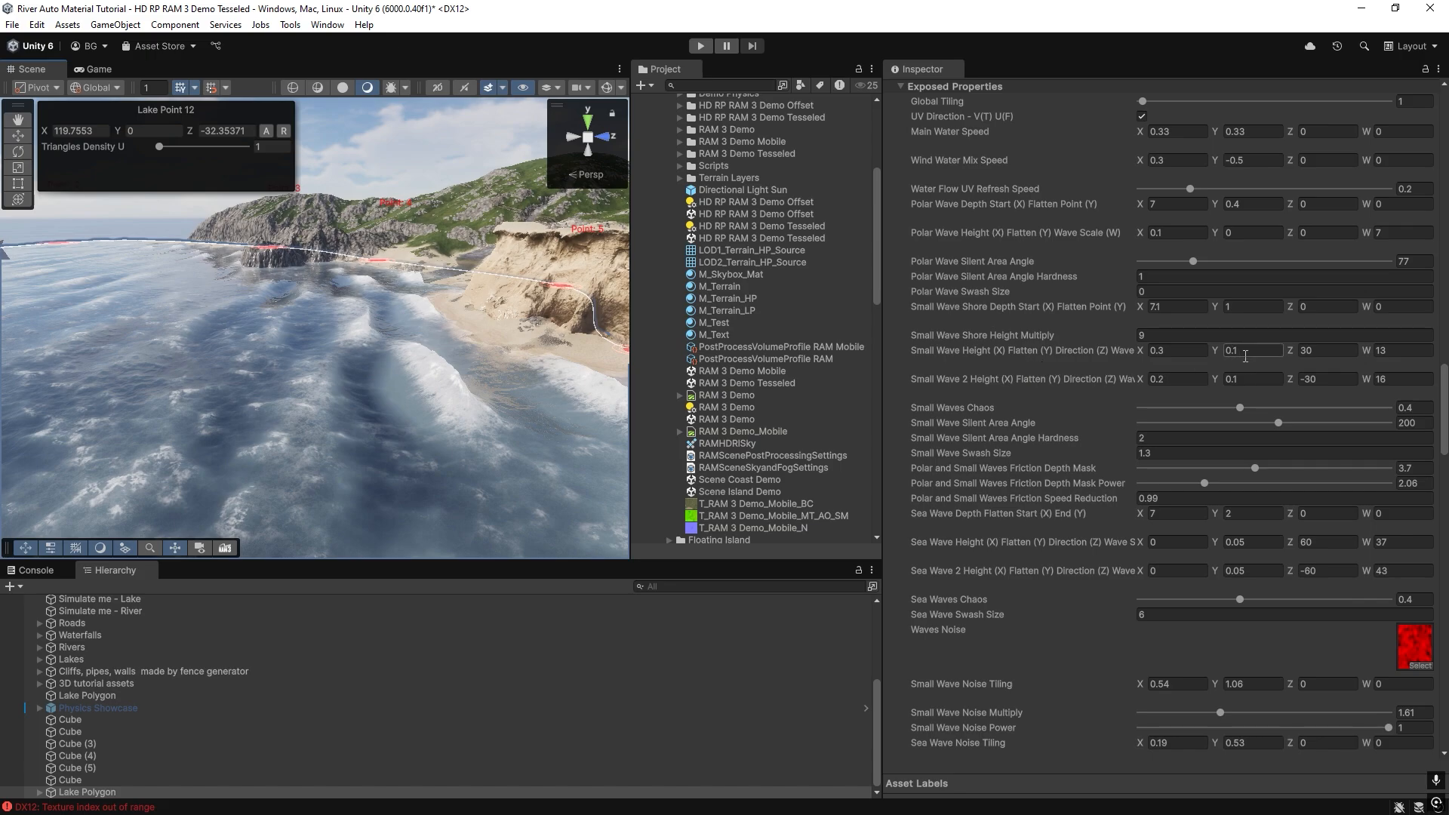
Set the Small Wave Height X to 0.8 and the Small Wave 2 Height X to 0.9
{"action": "left_click", "coordinate": [1176, 350]}
{"action": "type", "text": "1"}
{"action": "left_click", "coordinate": [1175, 379]}
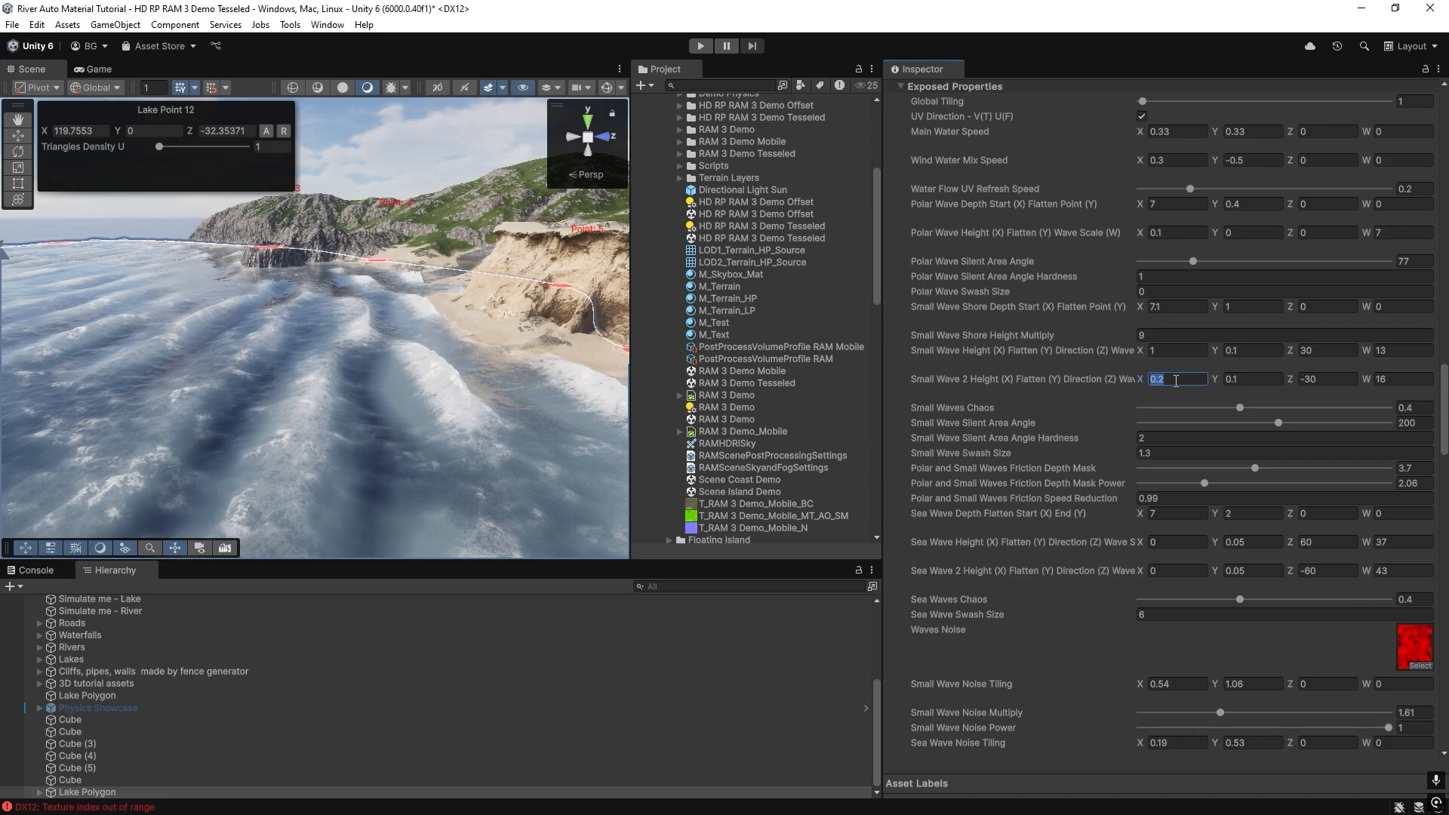
{"action": "type", "text": "0.9"}
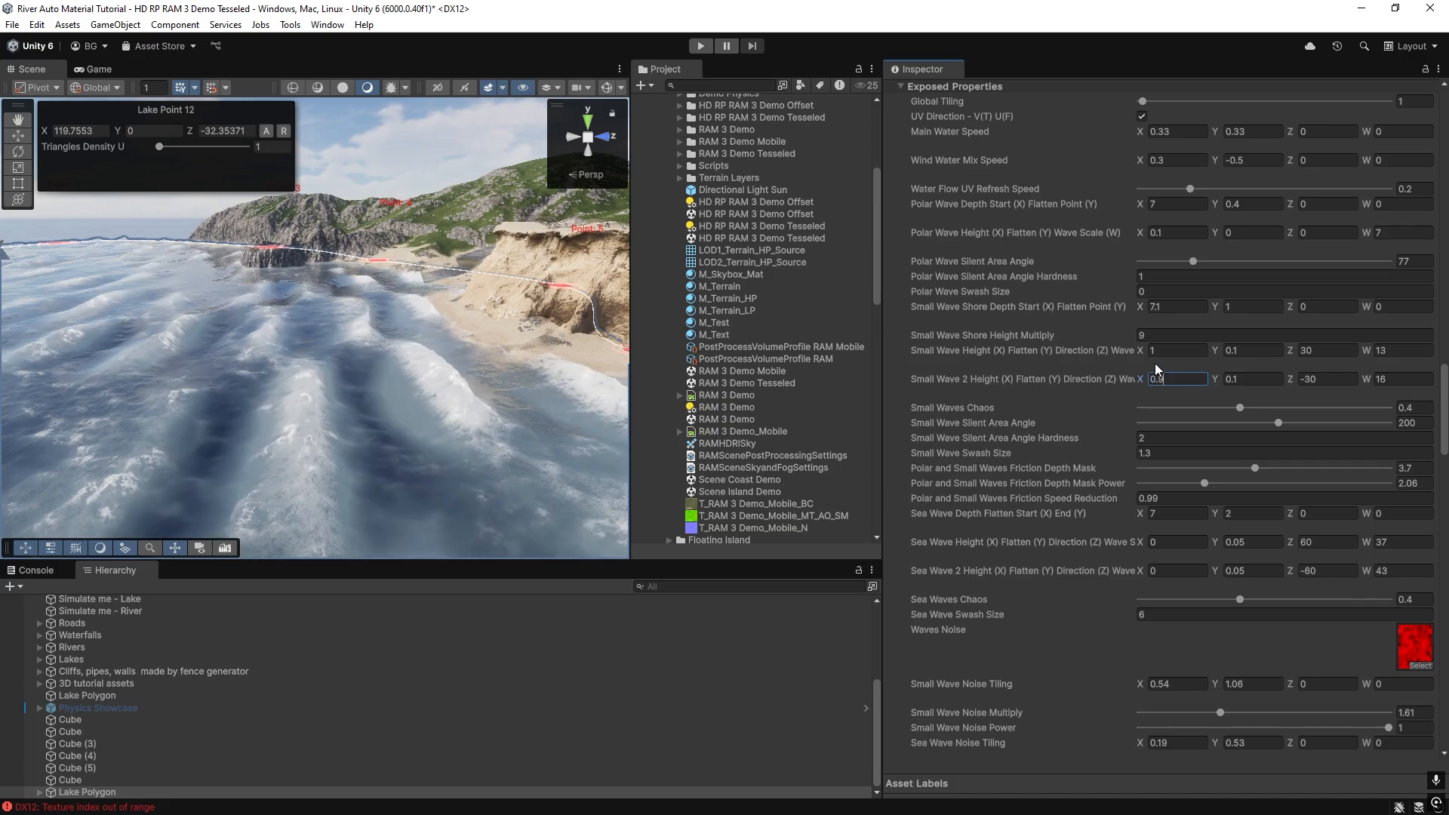
{"action": "left_click", "coordinate": [1168, 350]}
{"action": "type", "text": "0.8"}
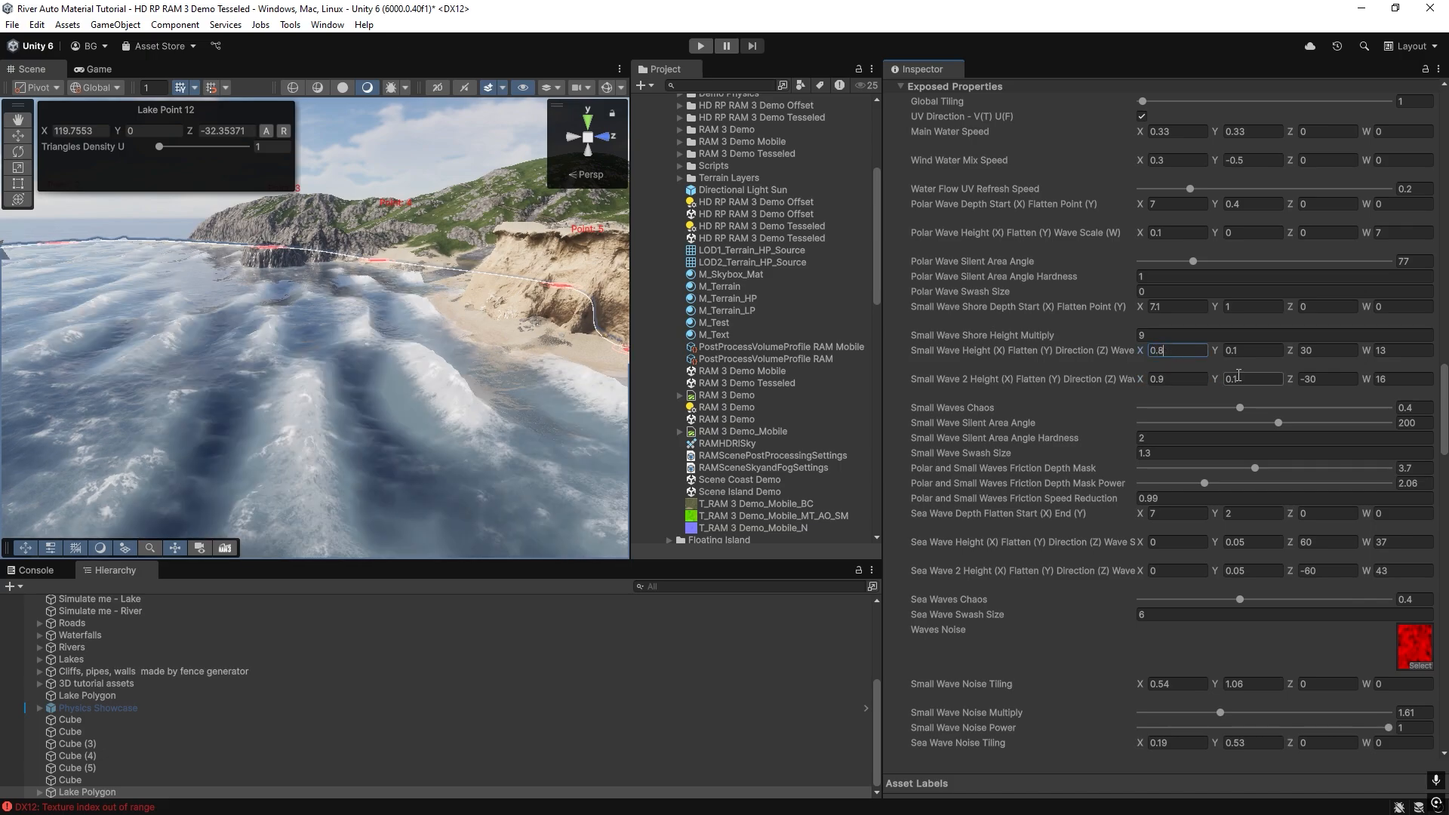
Set the Small Wave Height Flatten Y to 0.06 and the Small Wave 2 Height Flatten Y to 0.16
{"action": "right_click_drag", "start_coordinate": [473, 335], "coordinate": [728, 359]}
{"action": "right_click_drag", "start_coordinate": [308, 332], "coordinate": [279, 408]}
{"action": "left_click", "coordinate": [1222, 355]}
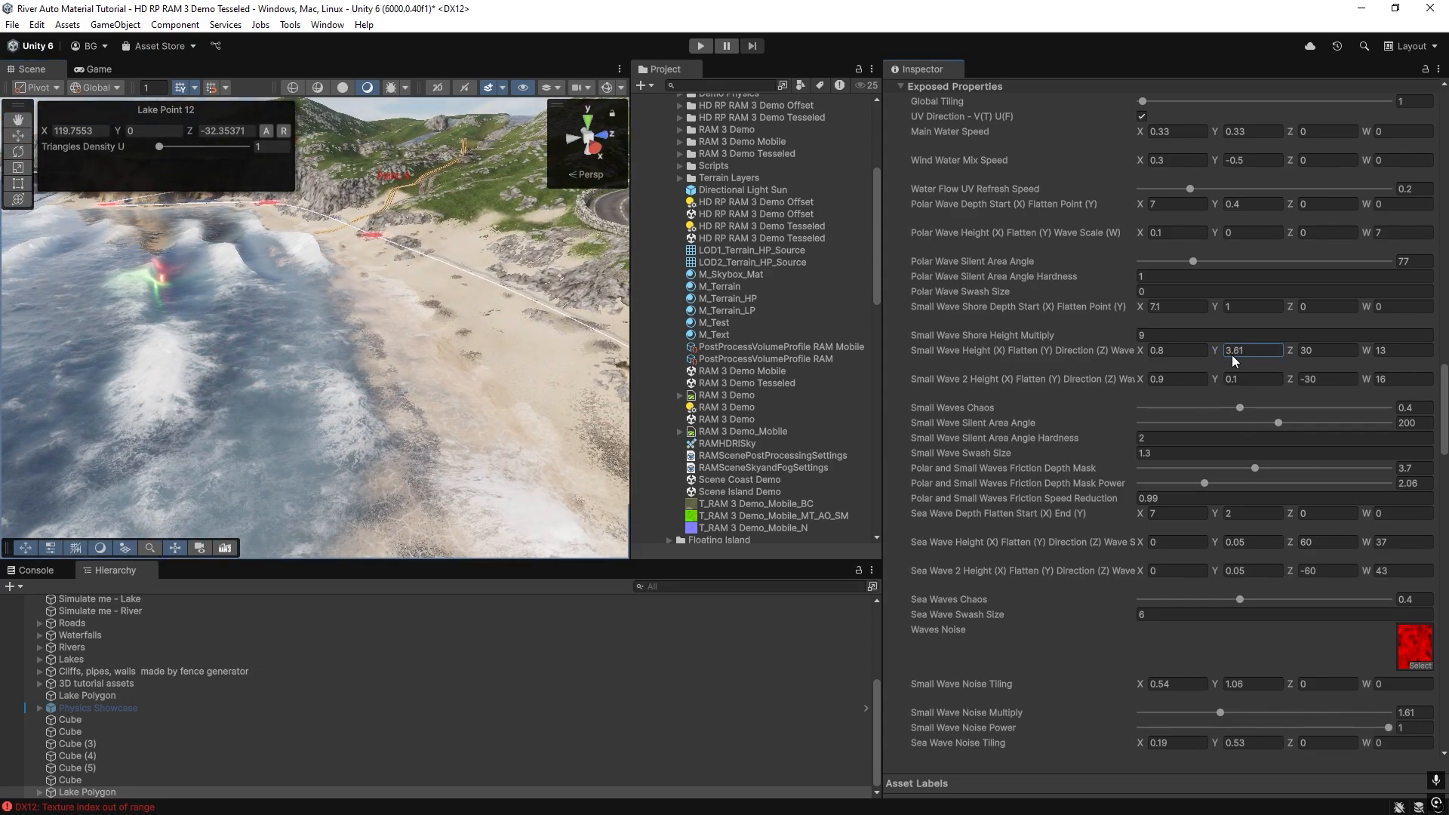
{"action": "type", "text": "0.06"}
{"action": "left_click", "coordinate": [1229, 379]}
{"action": "type", "text": "0.16"}
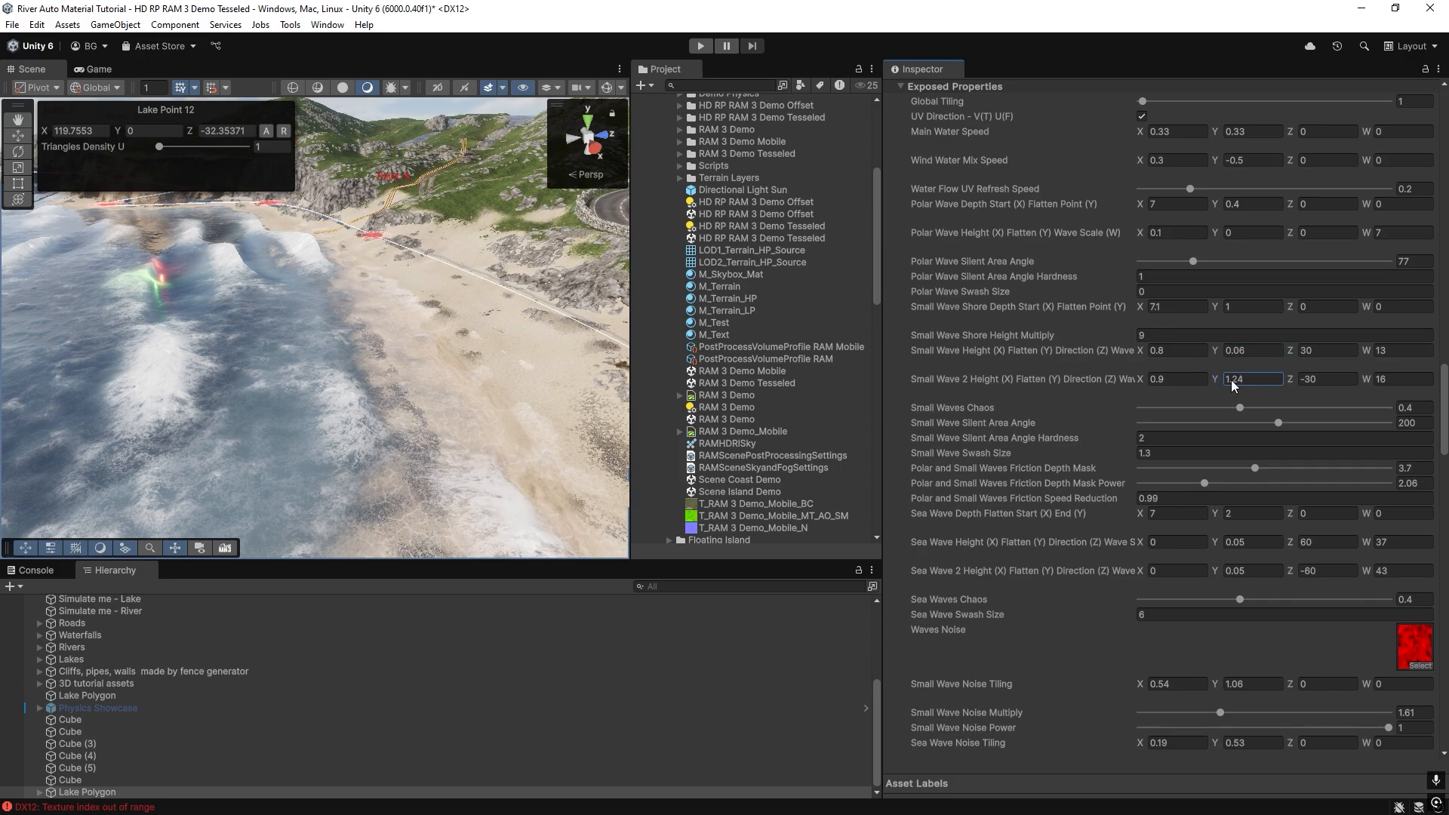
Set the Small Wave Shore Depth Start Flatten Point Y to about 2.21
{"action": "left_click", "coordinate": [1217, 307]}
{"action": "type", "text": "2.28"}
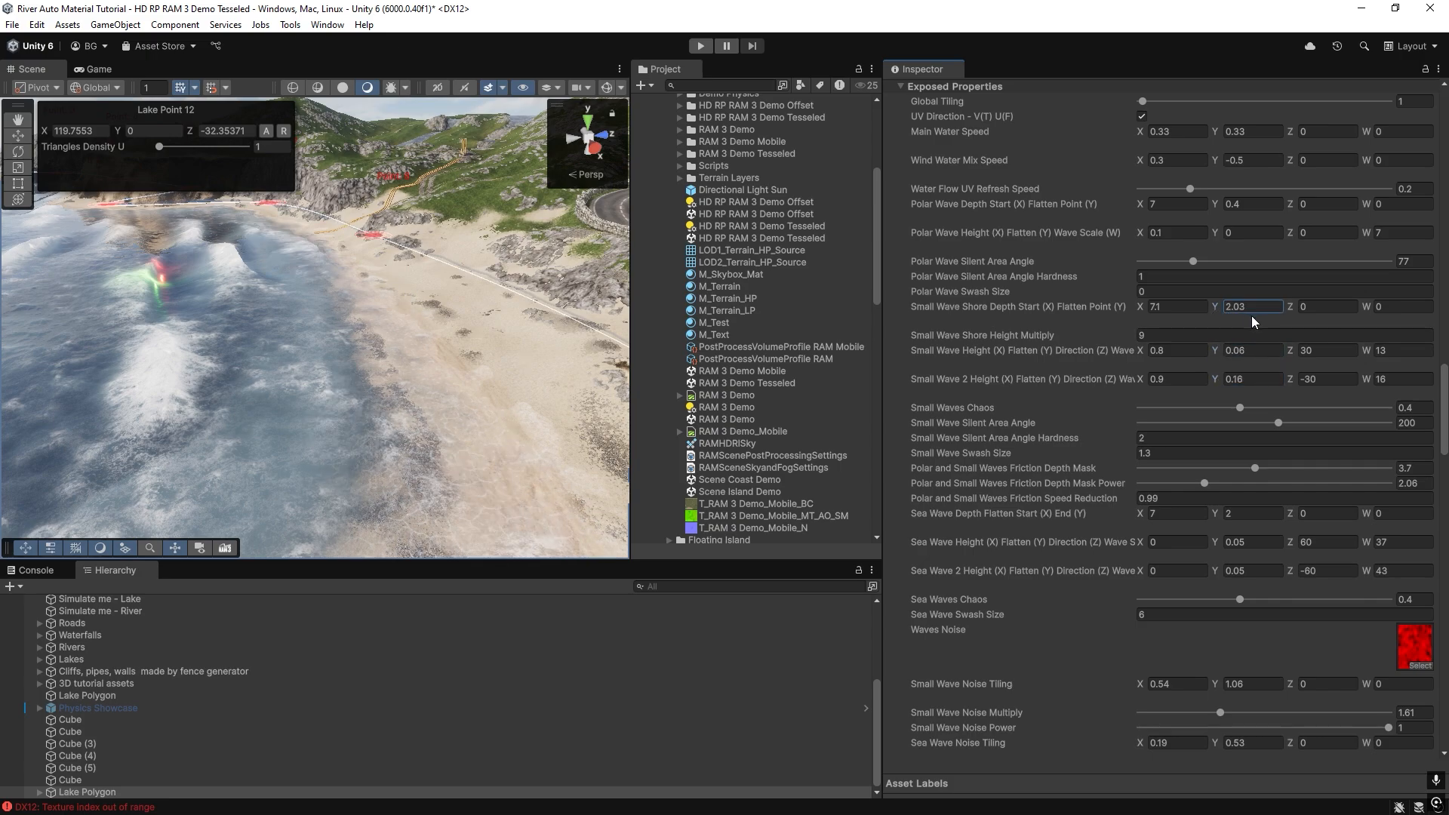
{"action": "left_click_drag", "start_coordinate": [1217, 349], "coordinate": [1219, 310]}
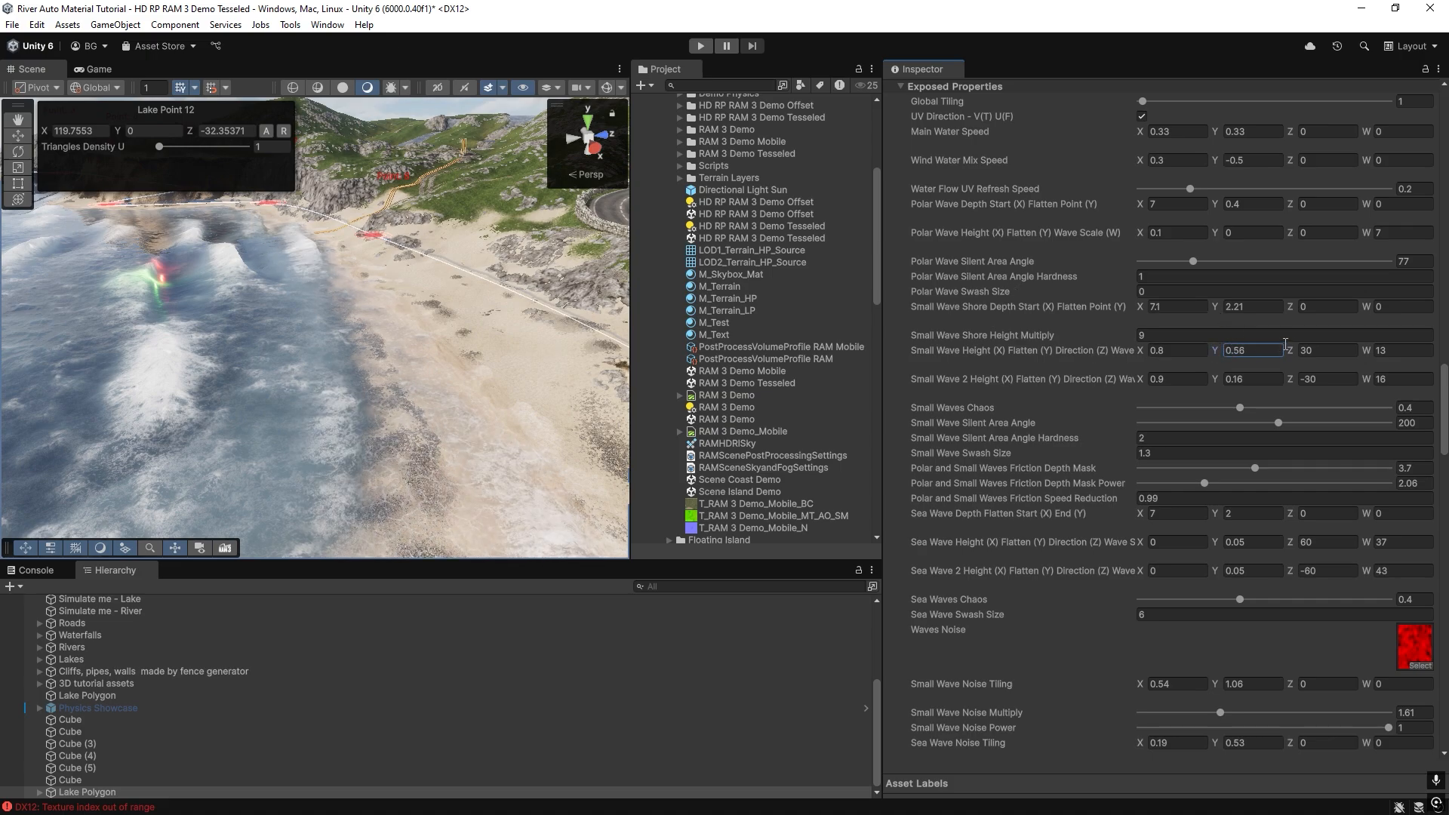
Set the Small Wave Height Flatten Y to about 0.24 and the Small Wave 2 Height Flatten Y to about -0.02
{"action": "right_click_drag", "start_coordinate": [325, 302], "coordinate": [261, 320]}
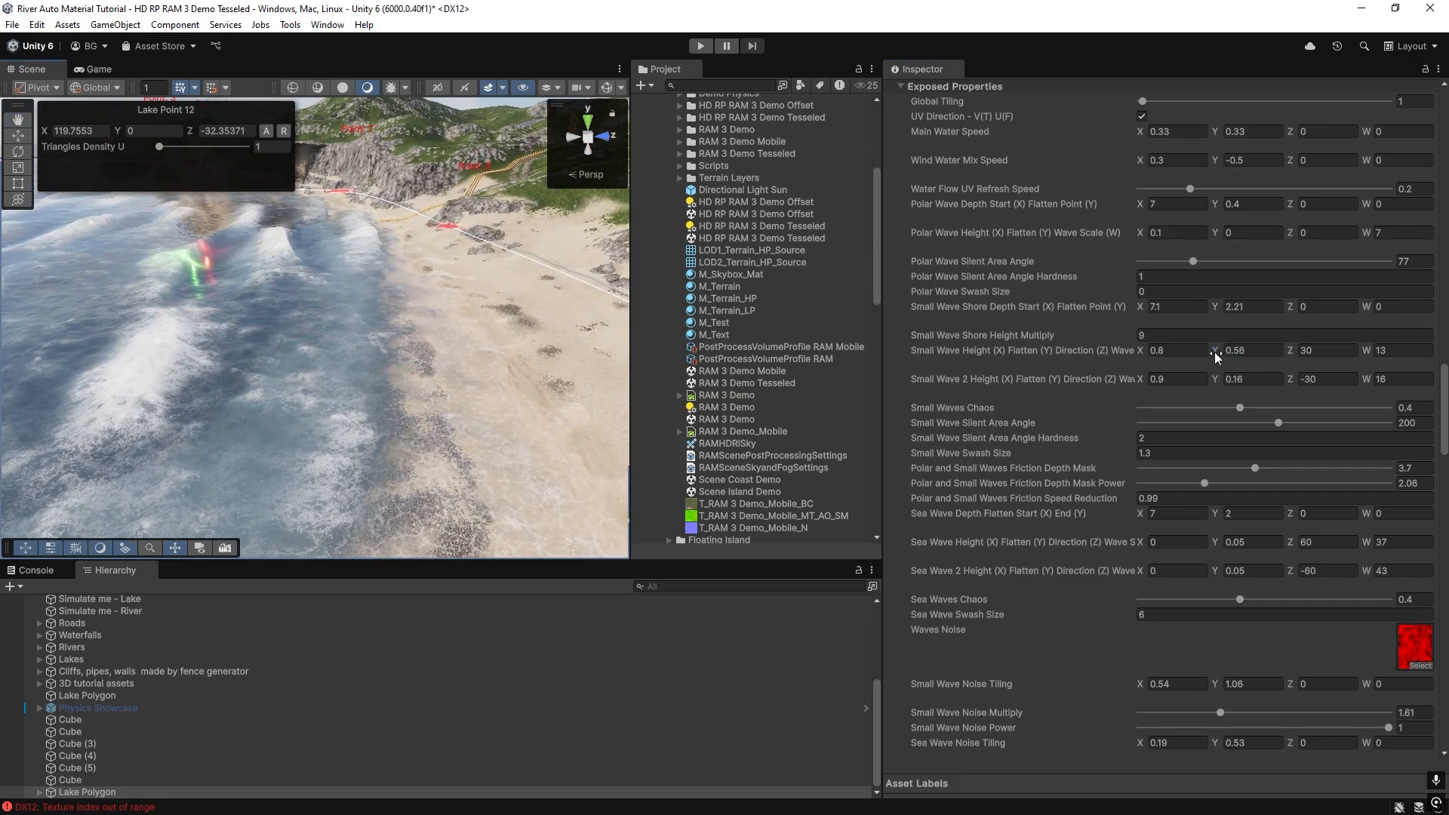
{"action": "left_click_drag", "start_coordinate": [1215, 351], "coordinate": [1211, 380]}
{"action": "right_click_drag", "start_coordinate": [365, 358], "coordinate": [313, 361]}
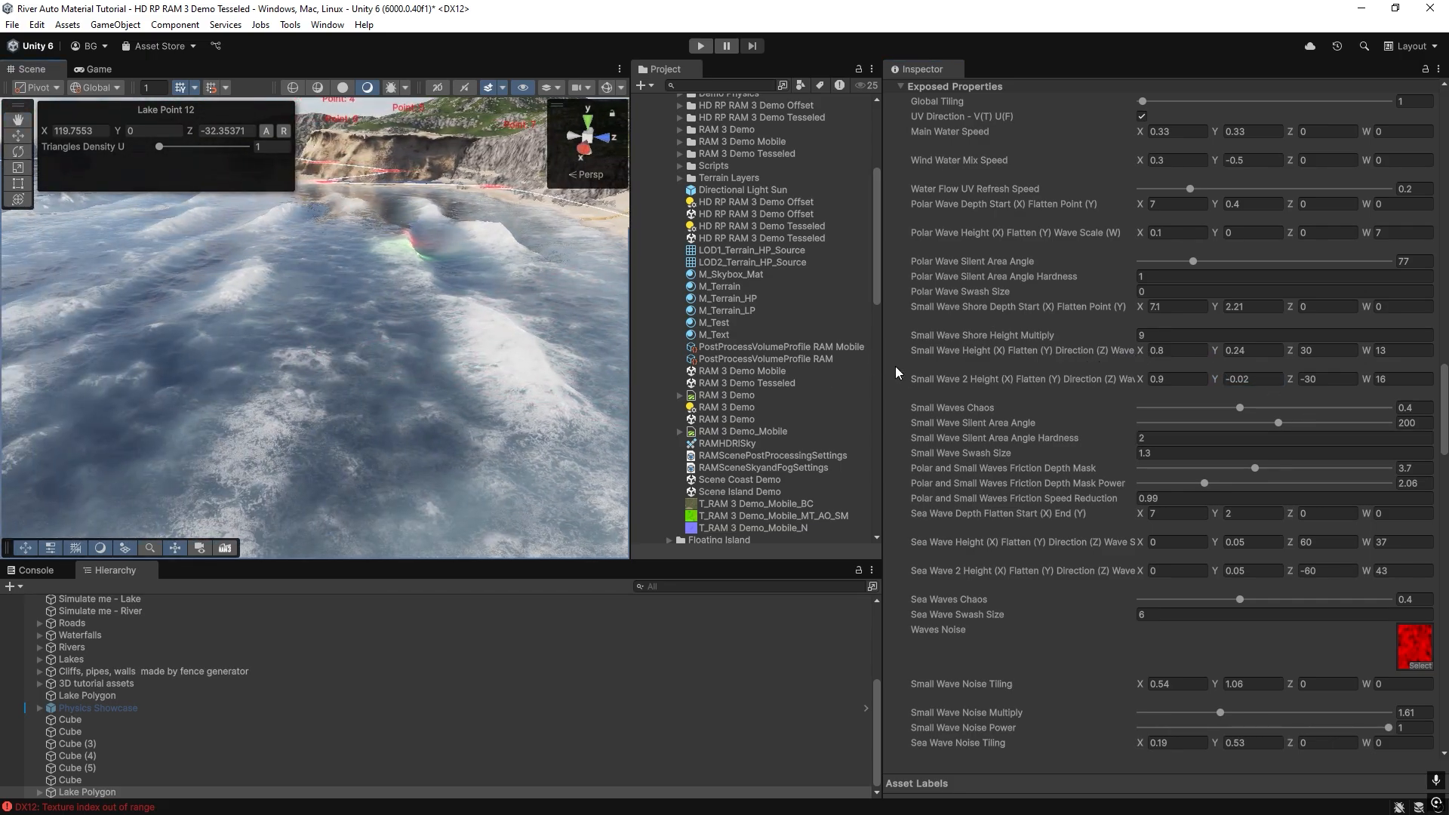
{"action": "left_click_drag", "start_coordinate": [883, 364], "coordinate": [836, 364]}
{"action": "left_click", "coordinate": [1303, 381]}
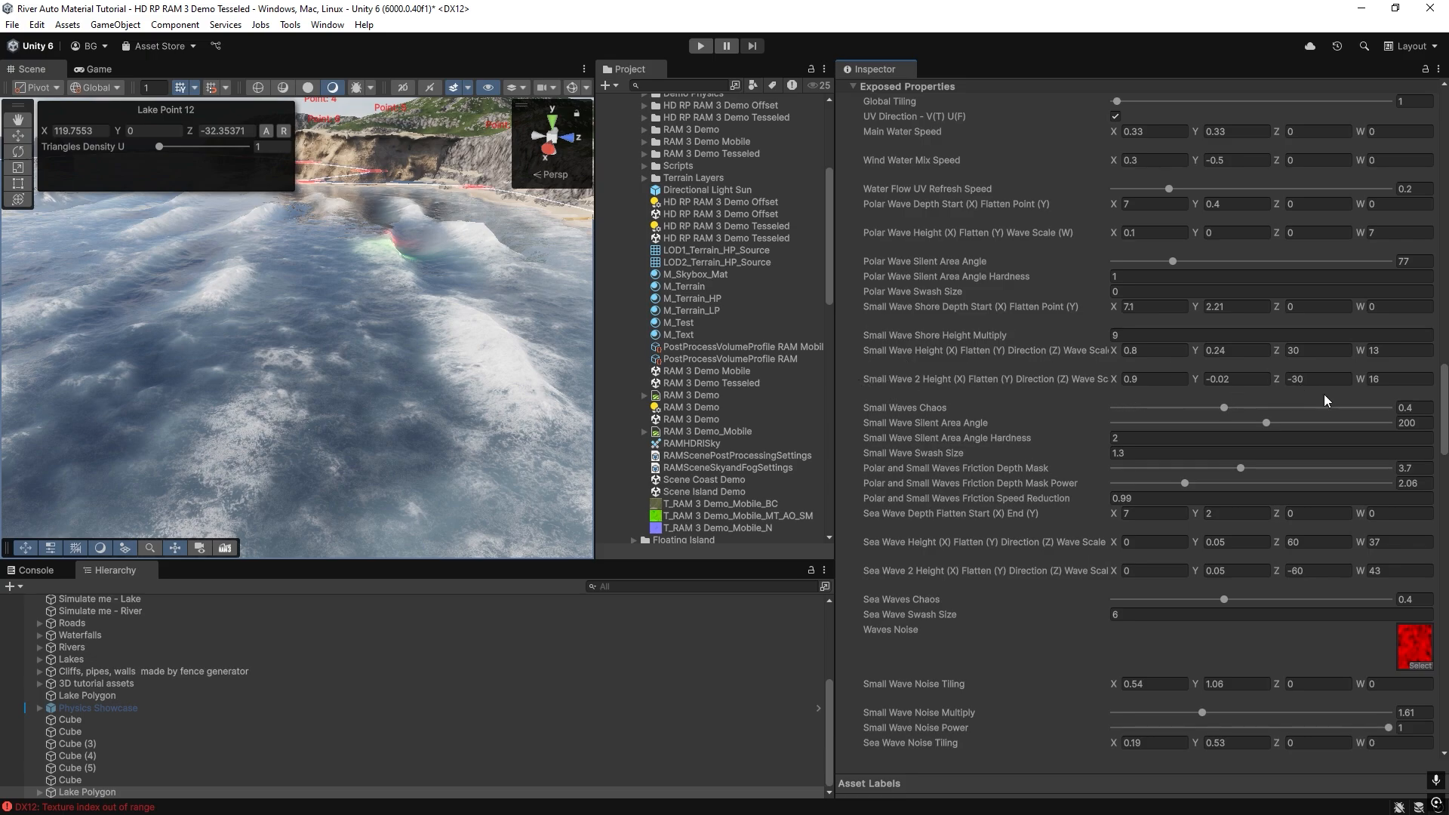
Set the Small Waves Chaos slider to about 0.31
{"action": "key", "text": "s"}
{"action": "right_click_drag", "start_coordinate": [325, 335], "coordinate": [165, 325]}
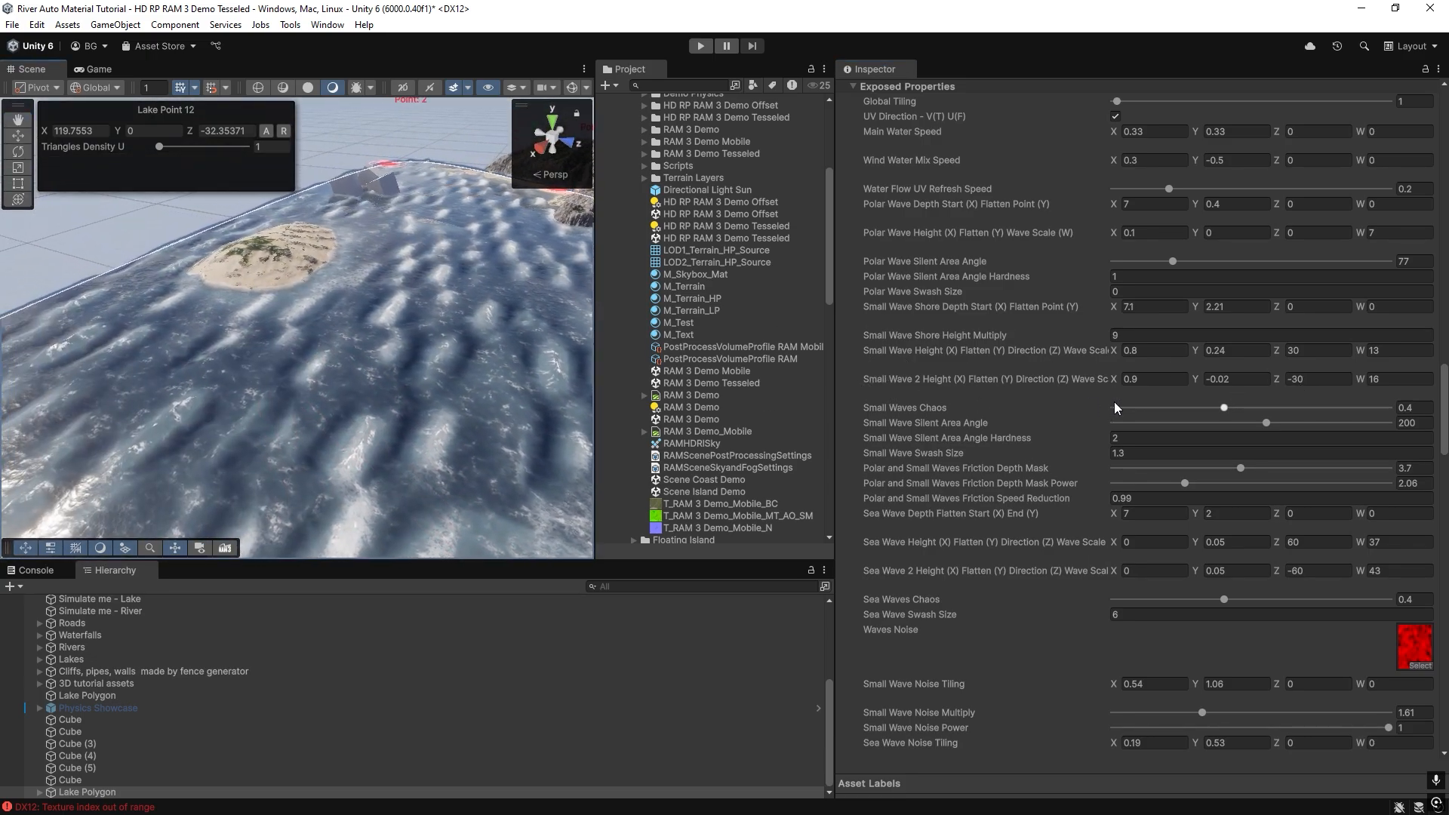
{"action": "left_click", "coordinate": [1194, 408]}
{"action": "left_click_drag", "start_coordinate": [1194, 408], "coordinate": [1432, 419]}
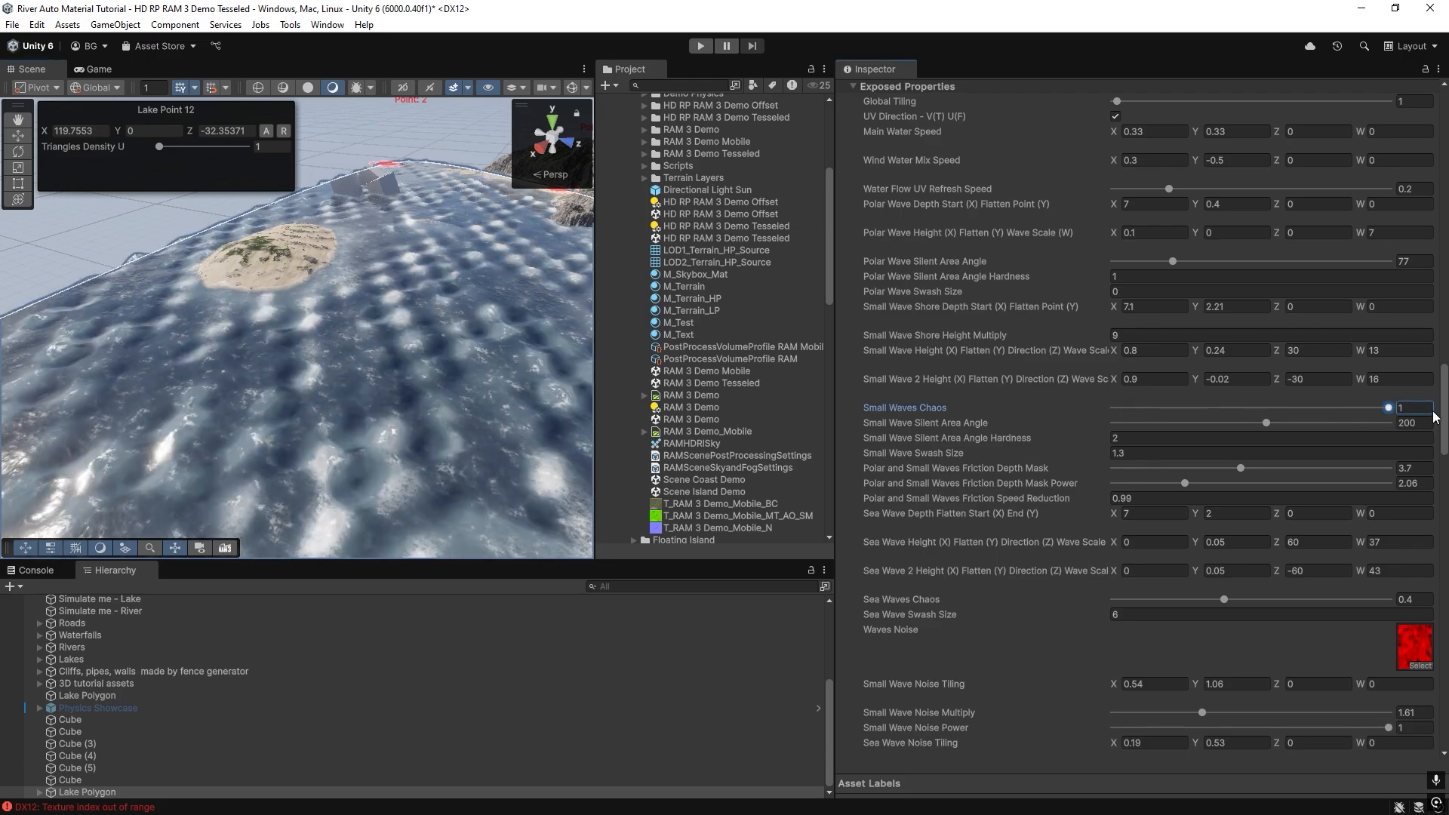
{"action": "left_click", "coordinate": [1197, 411]}
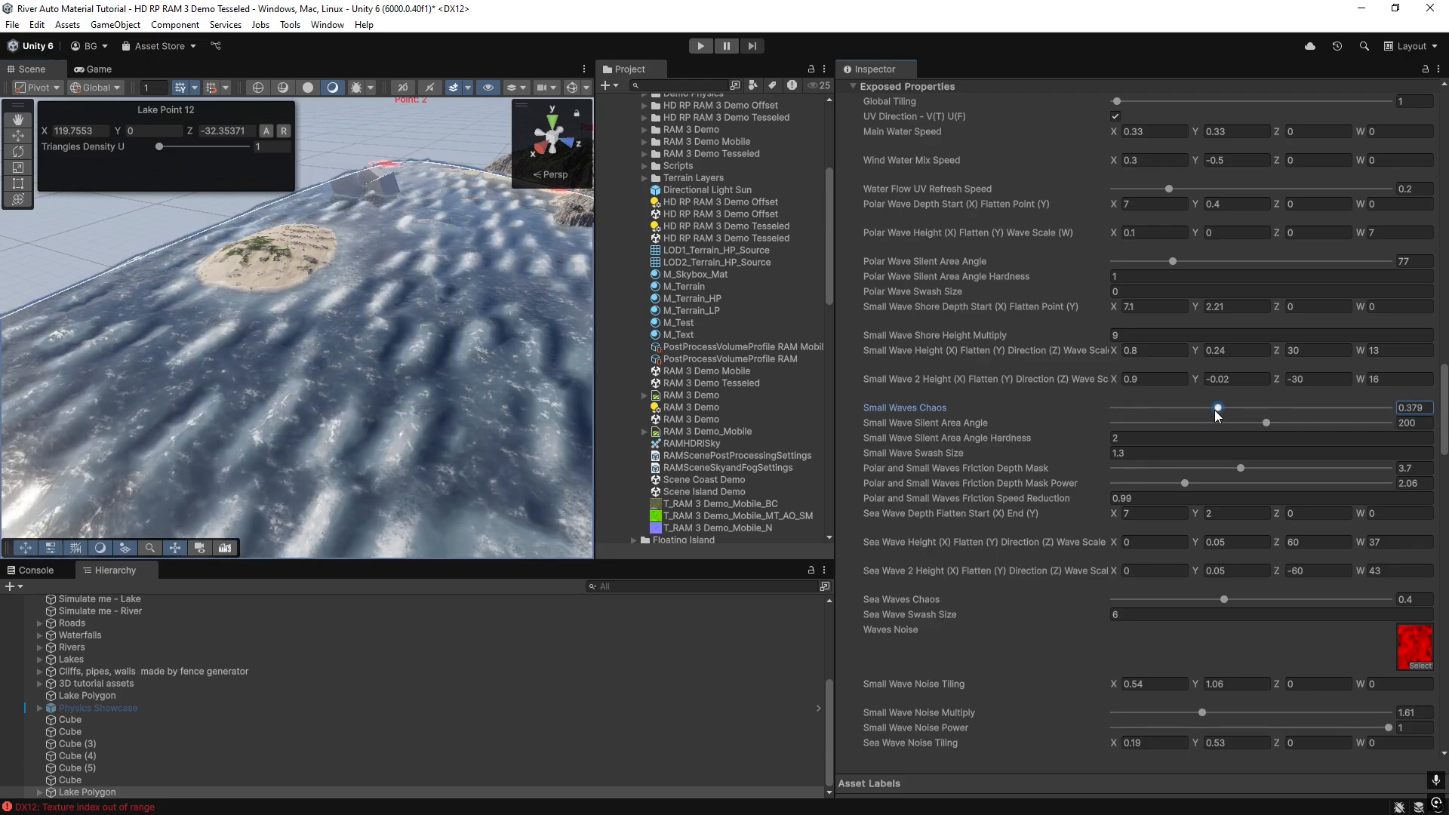
{"action": "right_click_drag", "start_coordinate": [381, 298], "coordinate": [382, 298]}
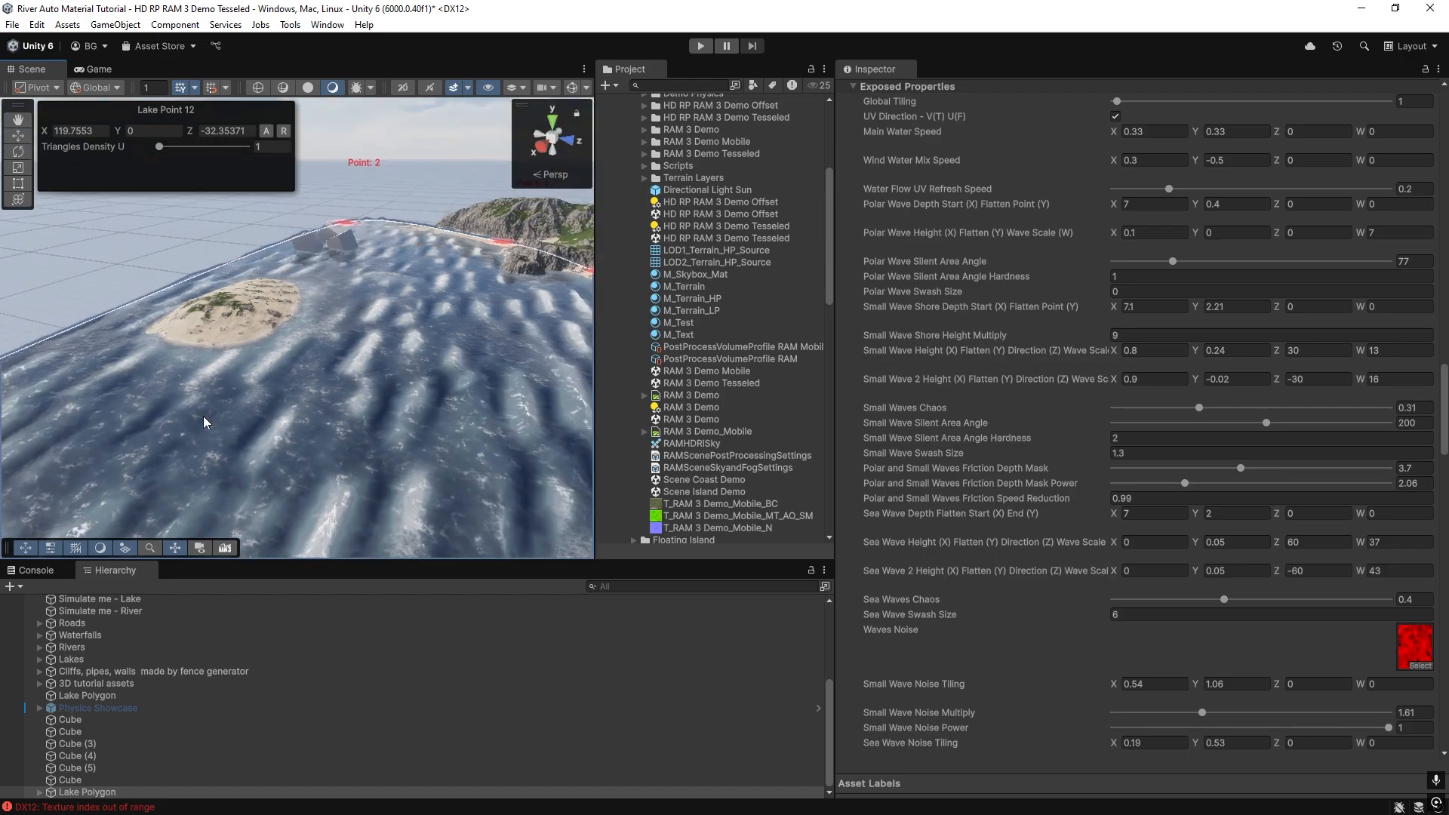
Set the Small Wave Height Direction Z to 90
{"action": "right_click_drag", "start_coordinate": [203, 421], "coordinate": [266, 452]}
{"action": "key", "text": "w"}
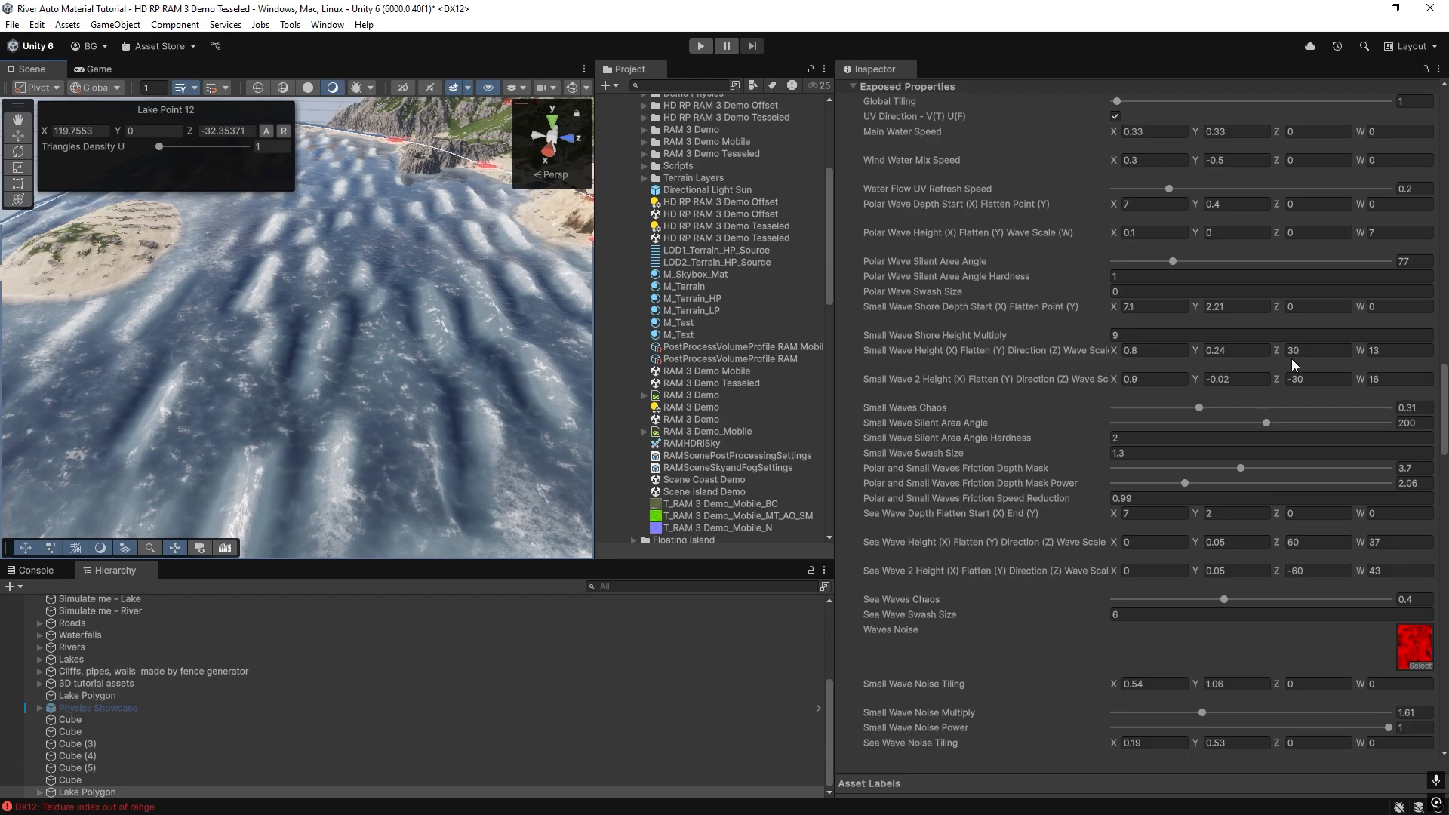
{"action": "key", "text": "w"}
{"action": "right_click_drag", "start_coordinate": [338, 355], "coordinate": [337, 344]}
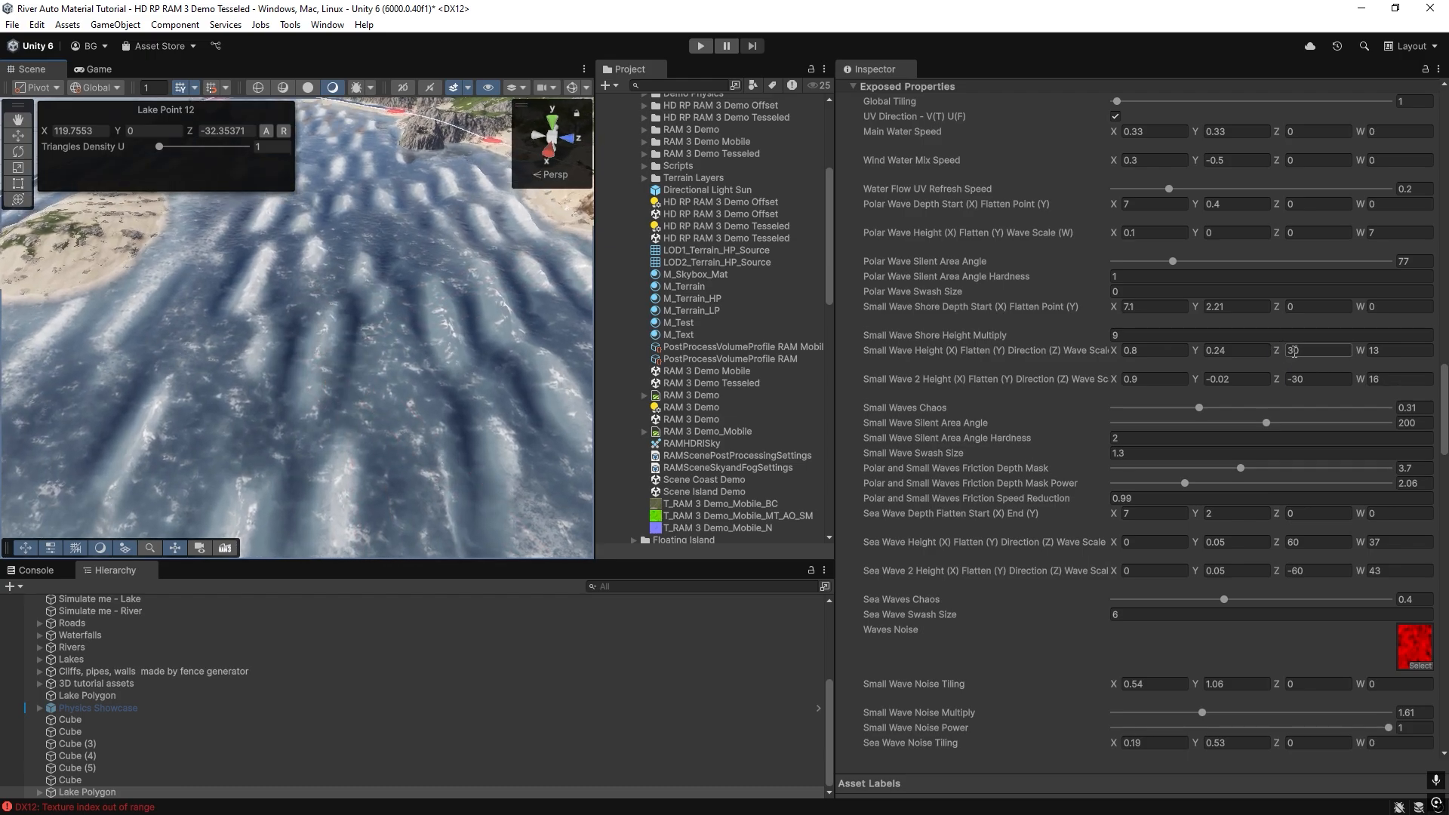
{"action": "key", "text": "Return"}
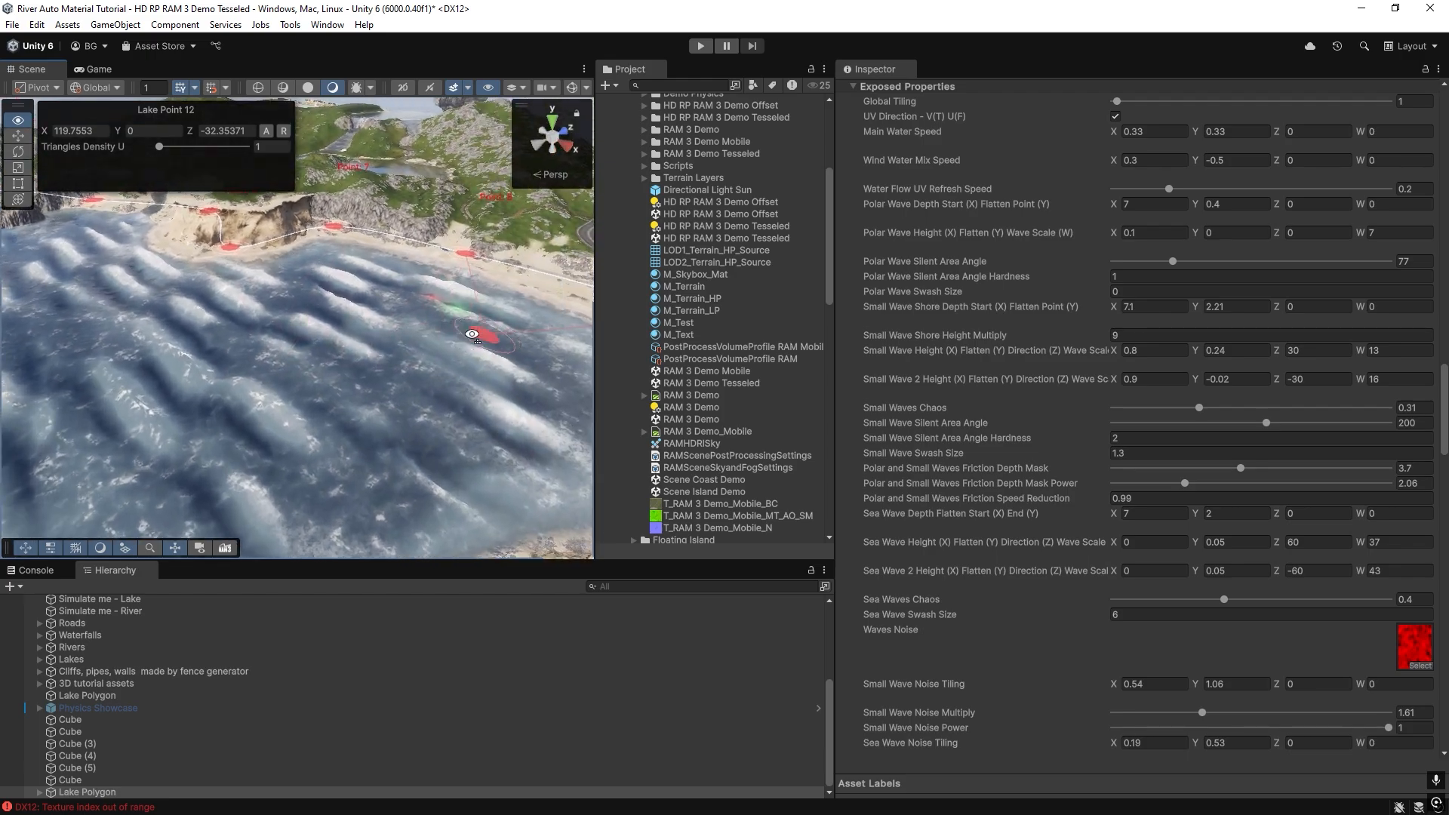
{"action": "left_click", "coordinate": [1284, 351]}
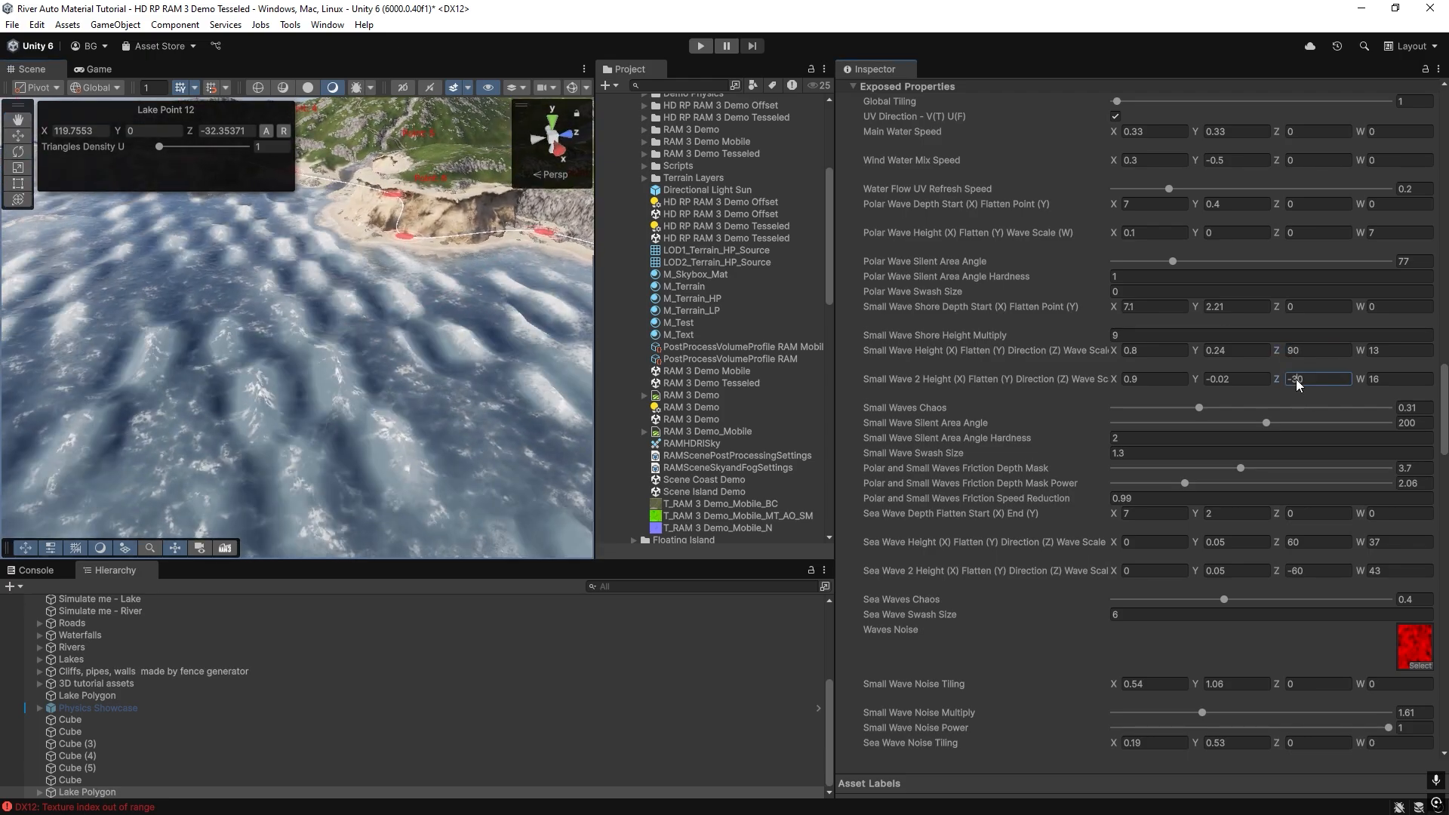
{"action": "type", "text": "9"}
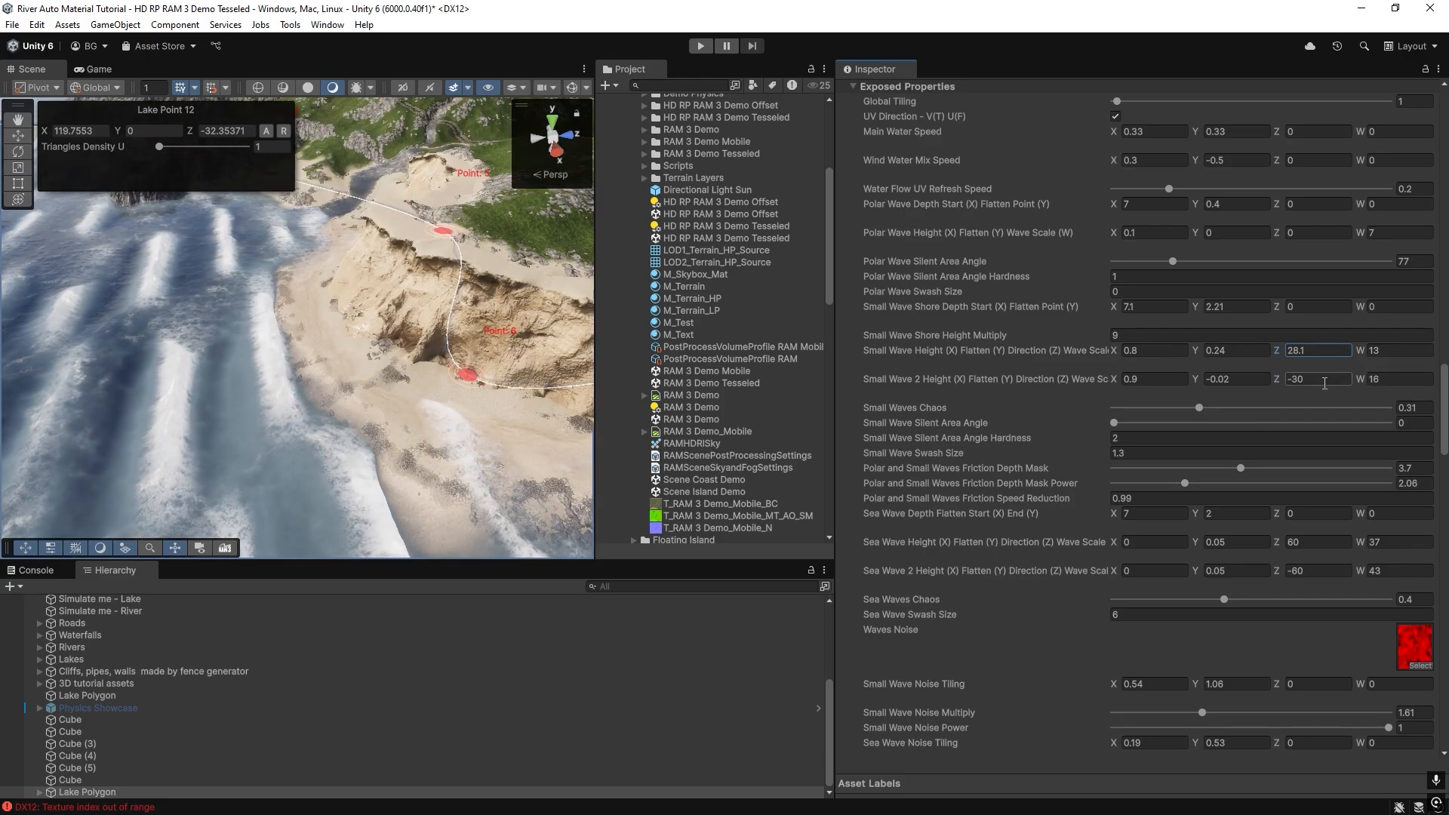
Set the Direction Z of both the Small Wave Height and Small Wave 2 Height to 0
{"action": "left_click", "coordinate": [1290, 379]}
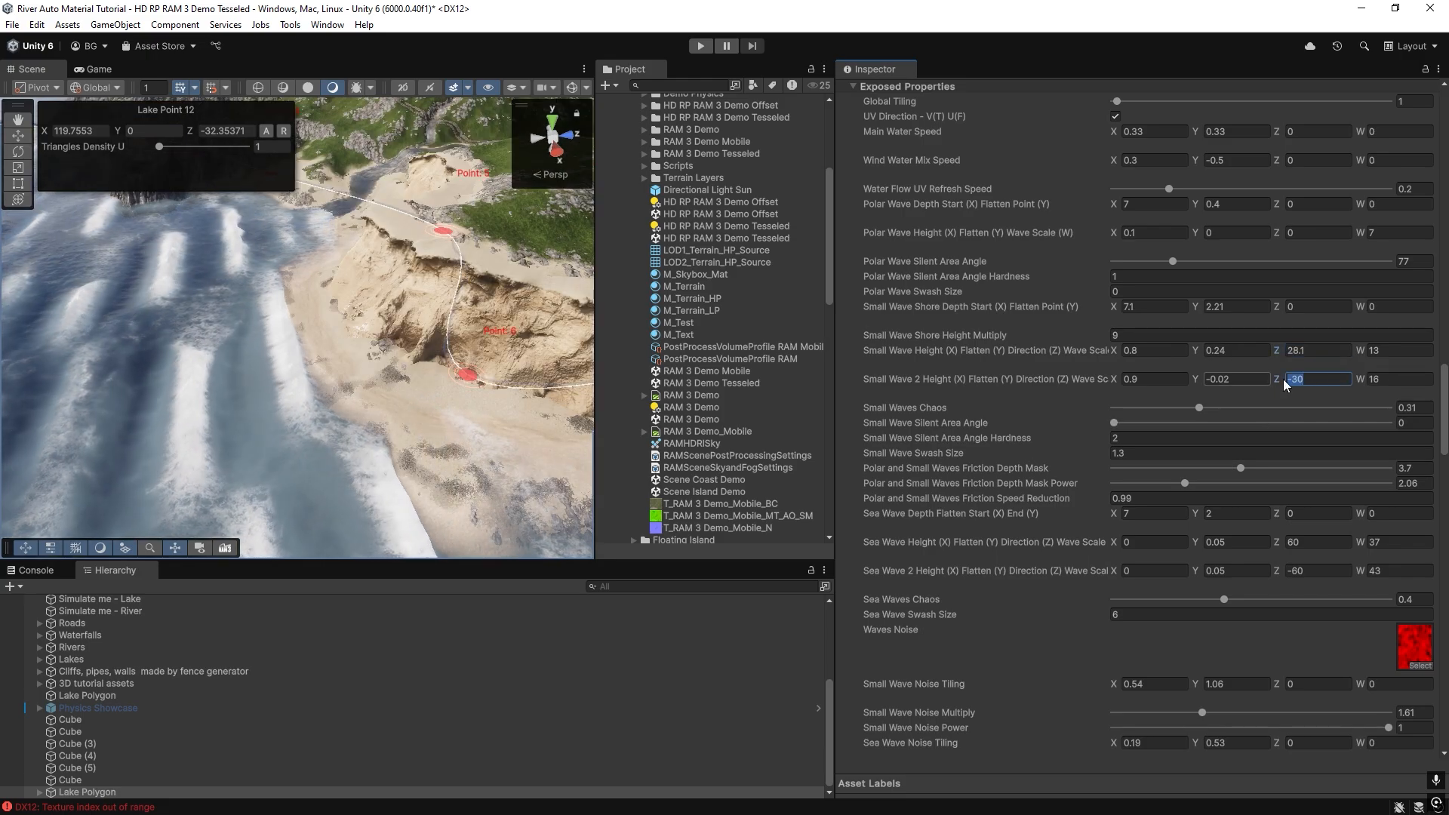
{"action": "type", "text": "0"}
{"action": "left_click", "coordinate": [1311, 352]}
{"action": "type", "text": "0"}
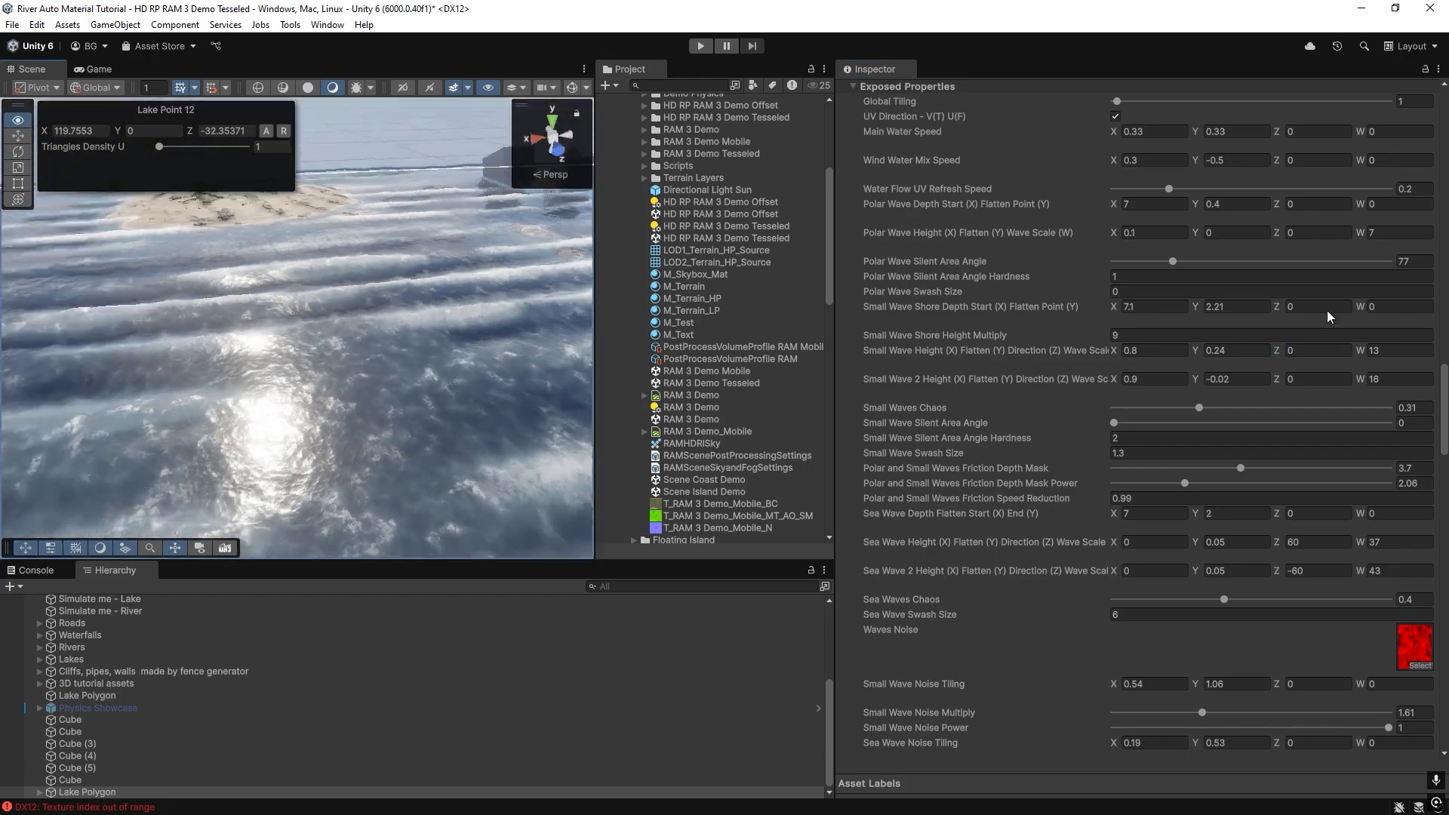
{"action": "right_click_drag", "start_coordinate": [98, 308], "coordinate": [355, 287]}
{"action": "left_click", "coordinate": [1298, 352]}
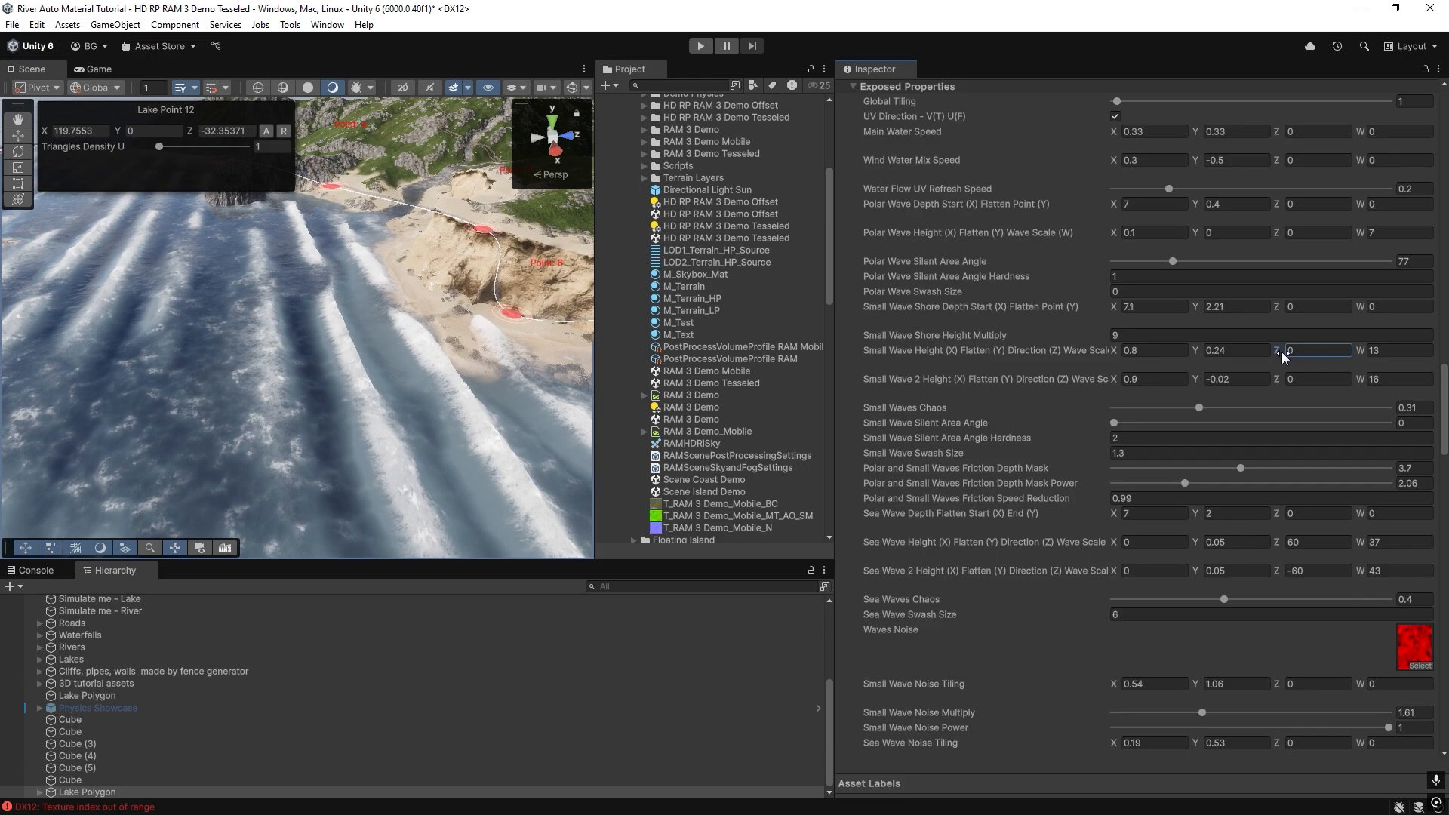
Set the Small Wave Height Direction Z to about 45
{"action": "type", "text": "0.55"}
{"action": "left_click_drag", "start_coordinate": [1298, 353], "coordinate": [43, 184]}
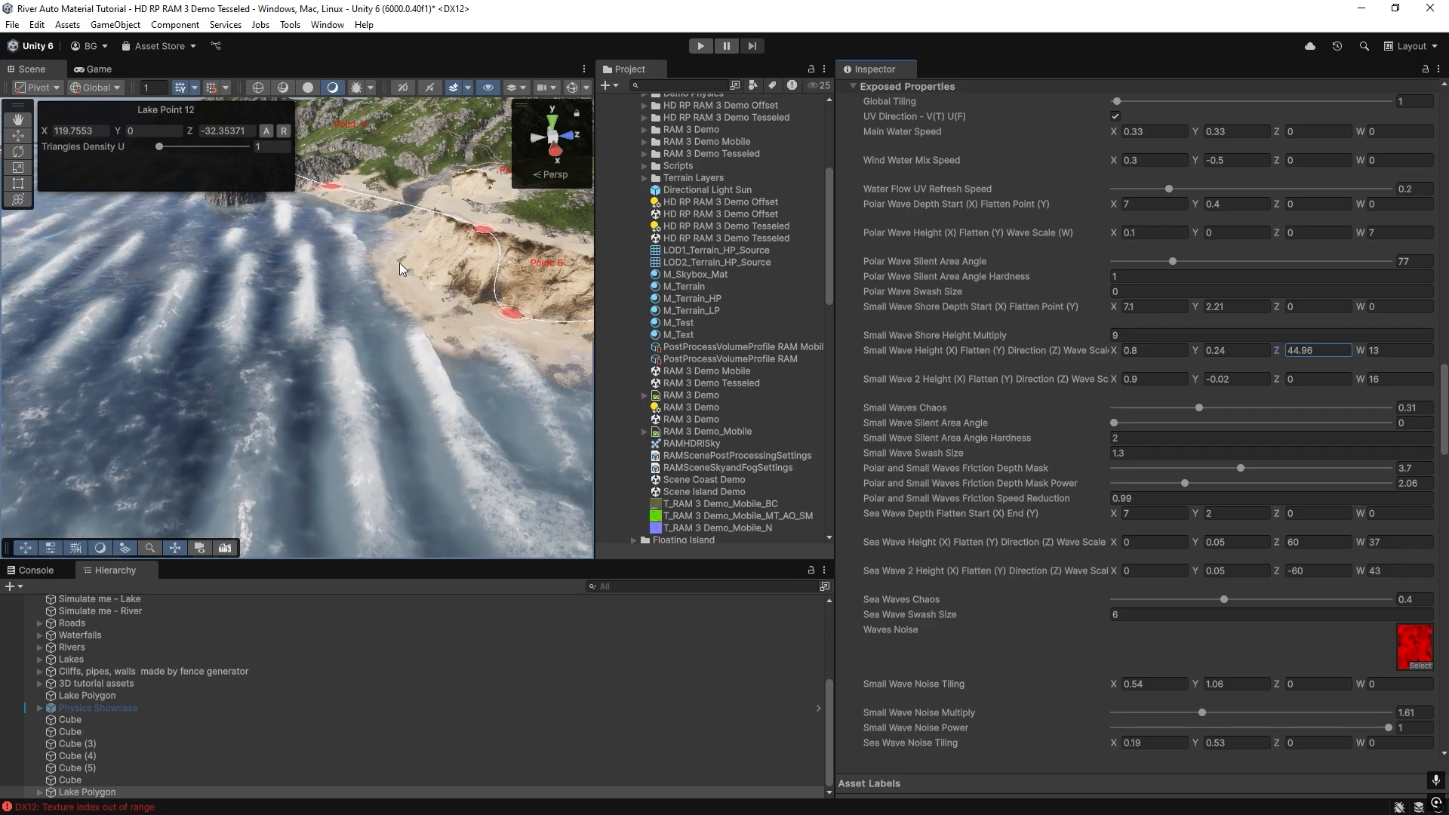
{"action": "right_click_drag", "start_coordinate": [235, 264], "coordinate": [423, 264]}
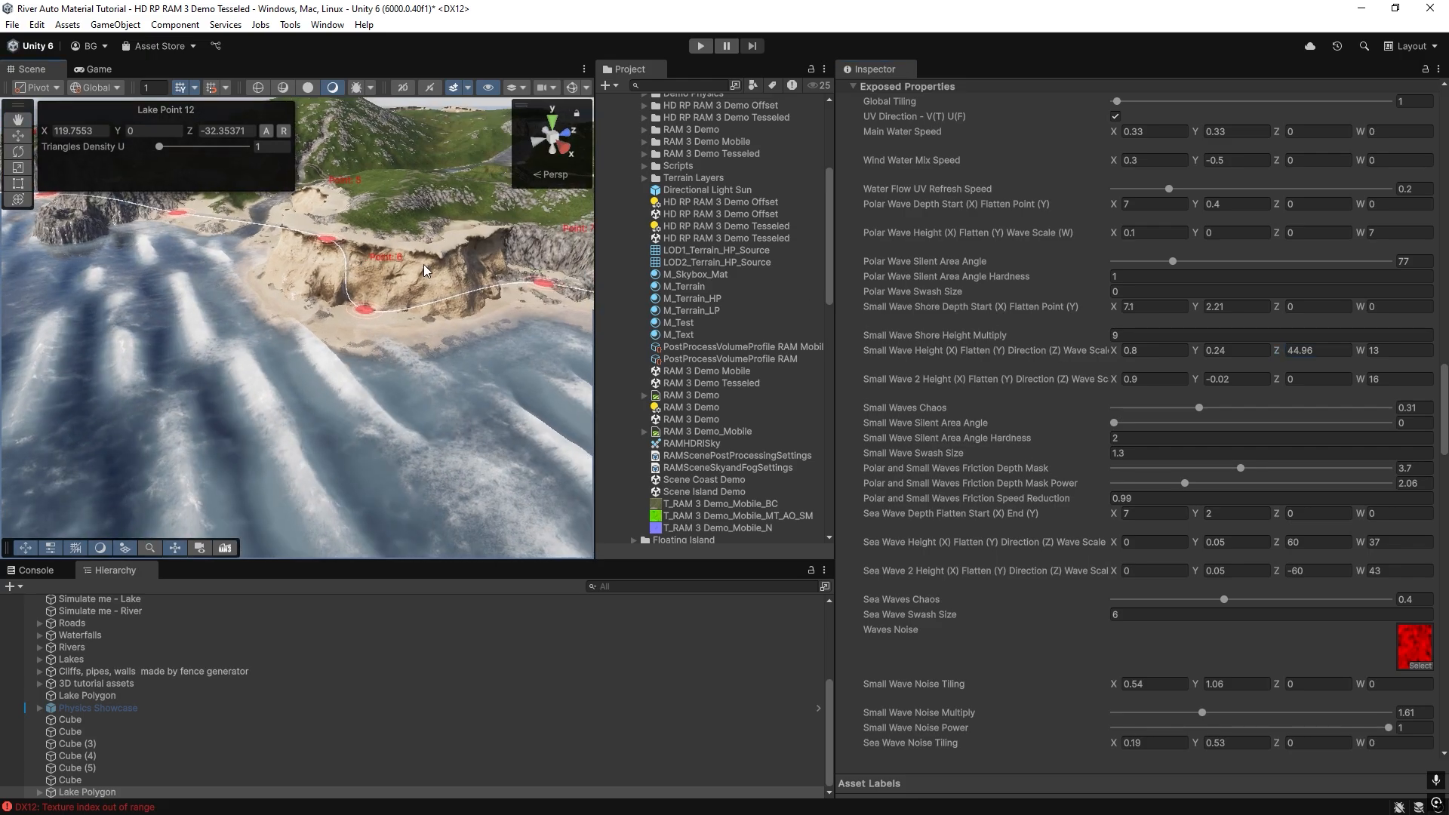
Set the Small Wave 2 Height Direction Z to about -42.4
{"action": "left_click", "coordinate": [1277, 384]}
{"action": "left_click_drag", "start_coordinate": [1278, 385], "coordinate": [359, 410]}
{"action": "left_click", "coordinate": [1292, 383]}
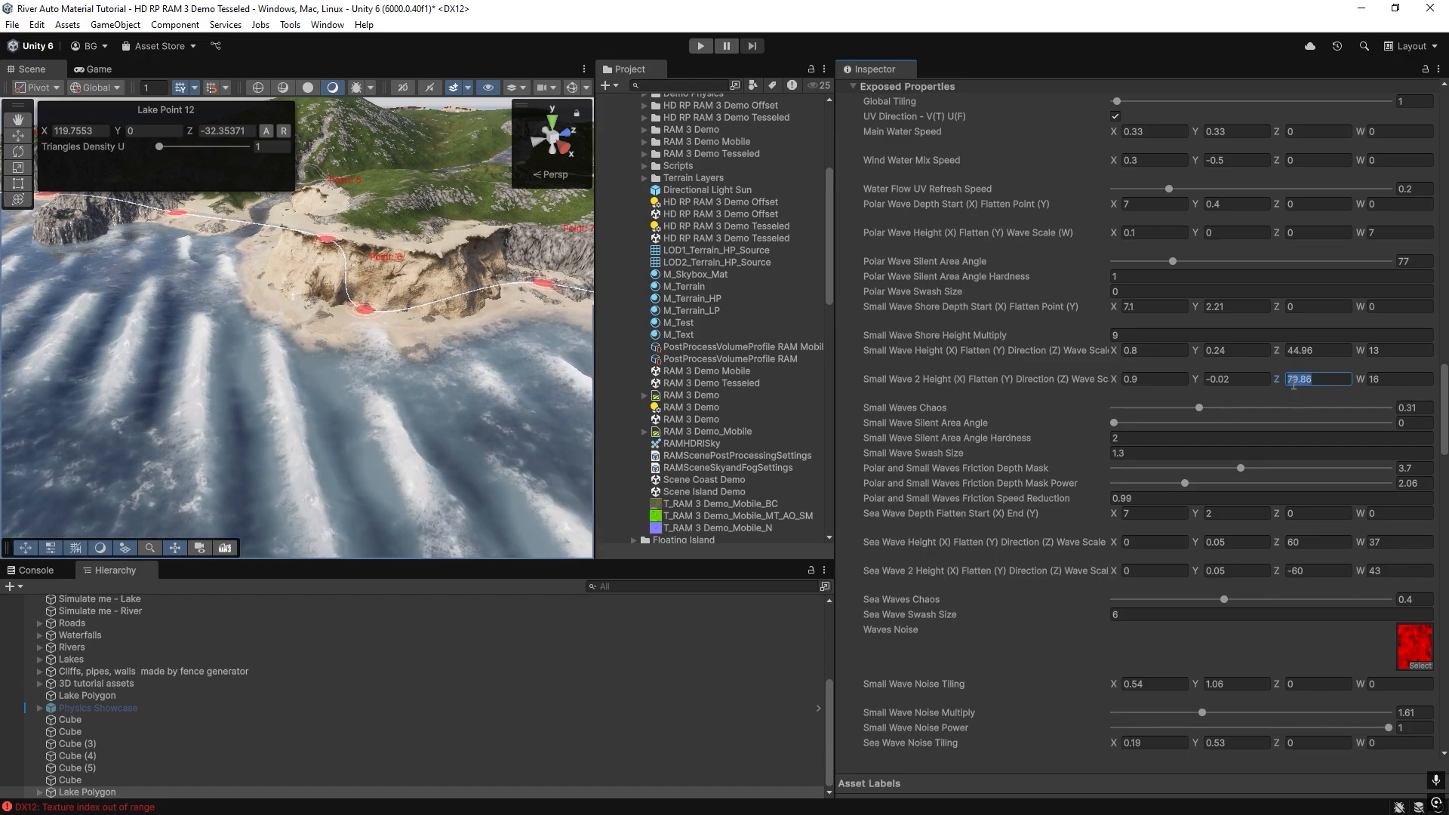
{"action": "left_click", "coordinate": [1290, 382]}
{"action": "type", "text": "-"}
{"action": "left_click_drag", "start_coordinate": [1277, 380], "coordinate": [256, 451]}
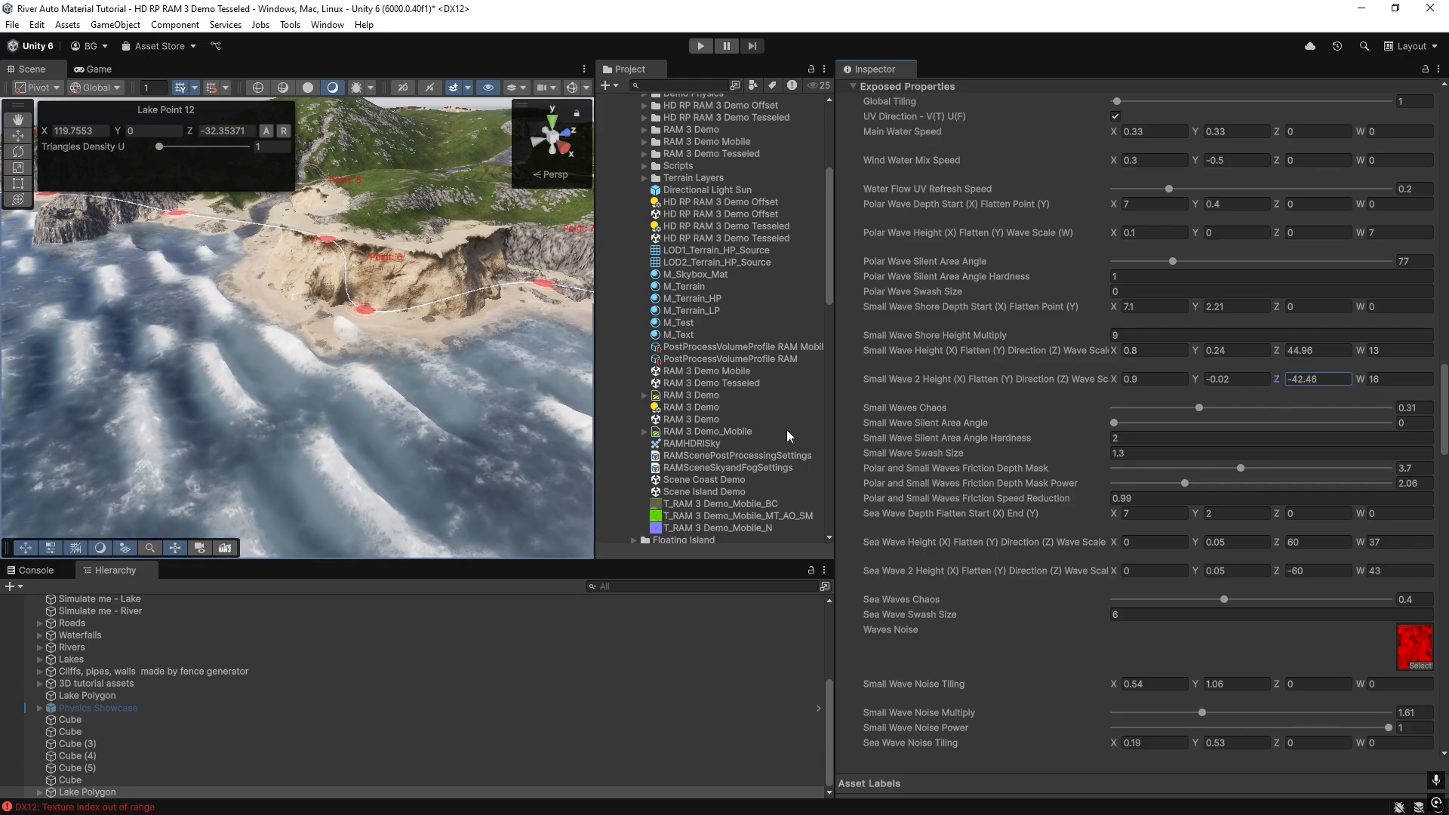
{"action": "right_click_drag", "start_coordinate": [261, 386], "coordinate": [436, 370]}
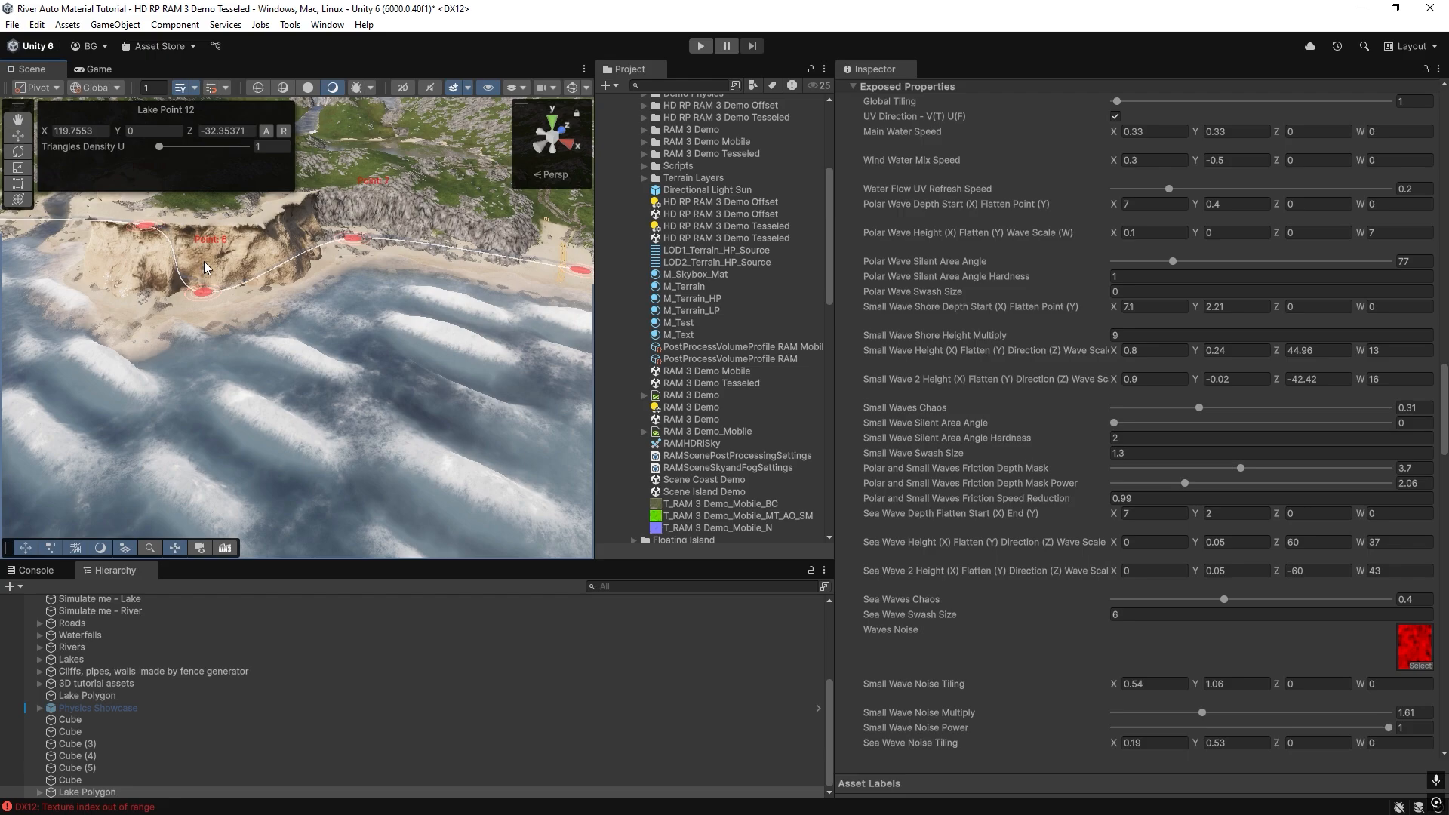
{"action": "mouse_move", "coordinate": [400, 306]}
{"action": "right_mouse_down"}
{"action": "mouse_move", "coordinate": [308, 335]}
{"action": "mouse_move", "coordinate": [404, 352]}
{"action": "mouse_move", "coordinate": [400, 314]}
{"action": "right_mouse_up"}
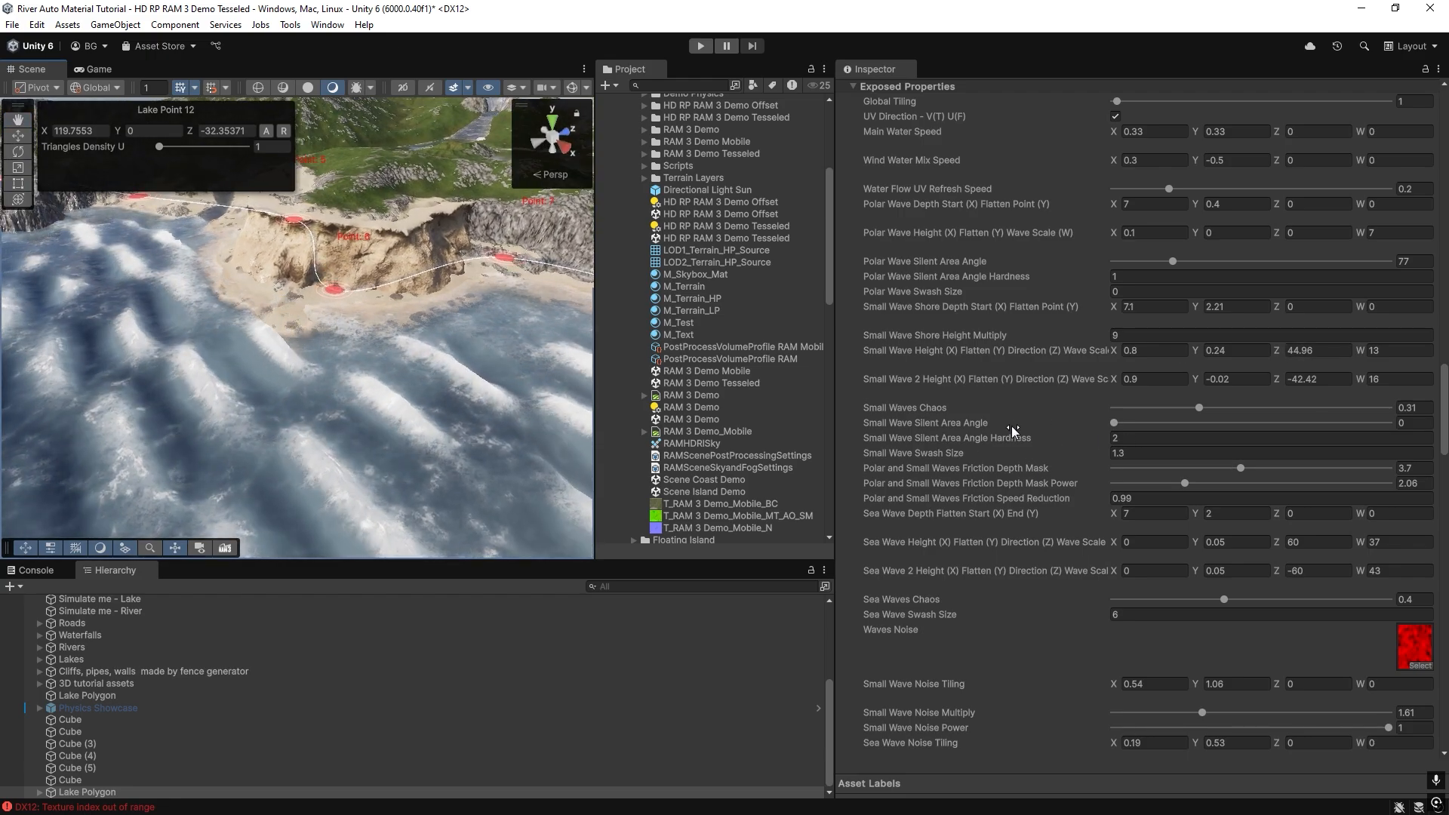
Raise the Small Waves Chaos slider to 1
{"action": "left_click_drag", "start_coordinate": [1202, 407], "coordinate": [1227, 408]}
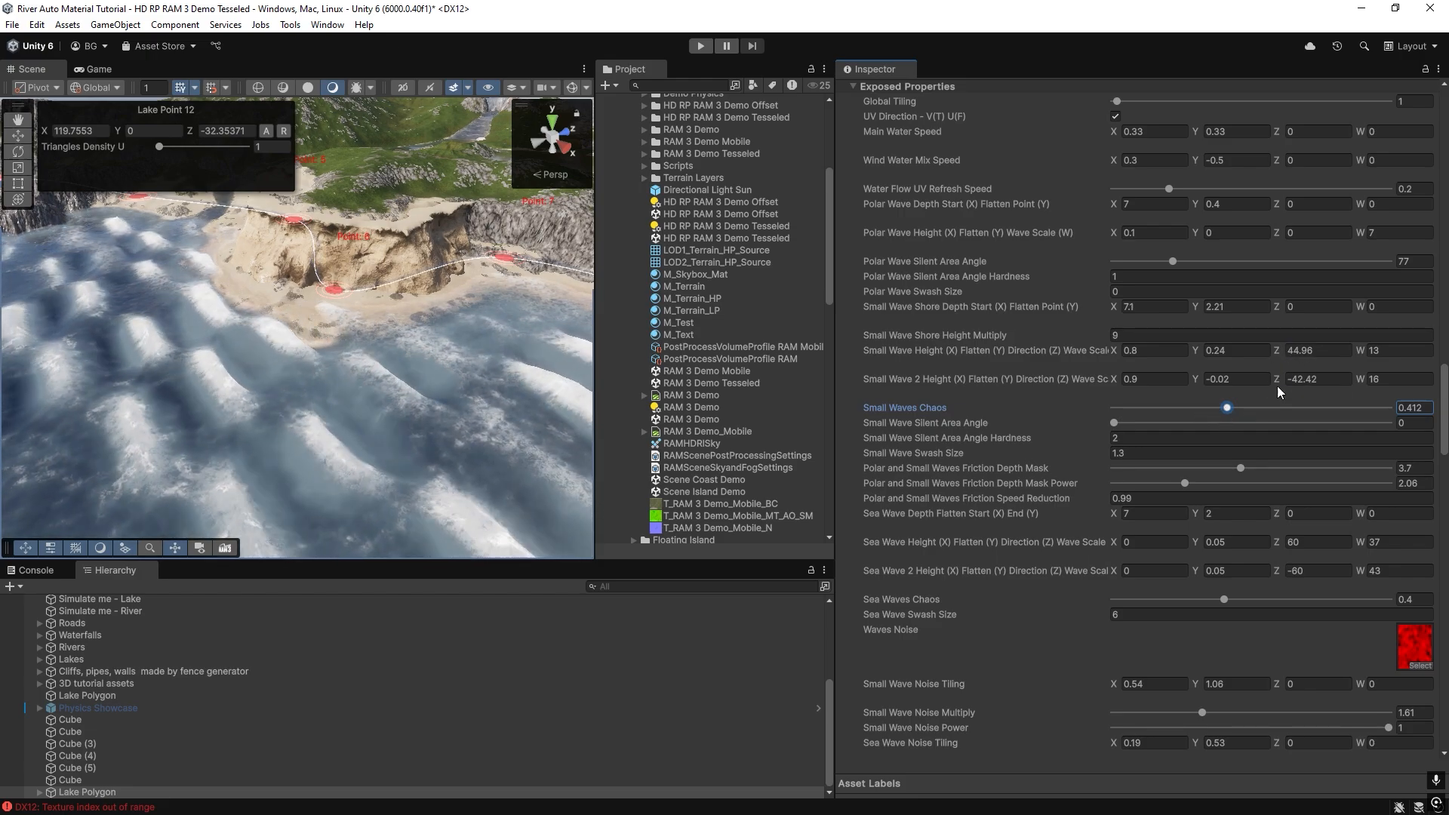
{"action": "left_click_drag", "start_coordinate": [1228, 407], "coordinate": [1389, 408]}
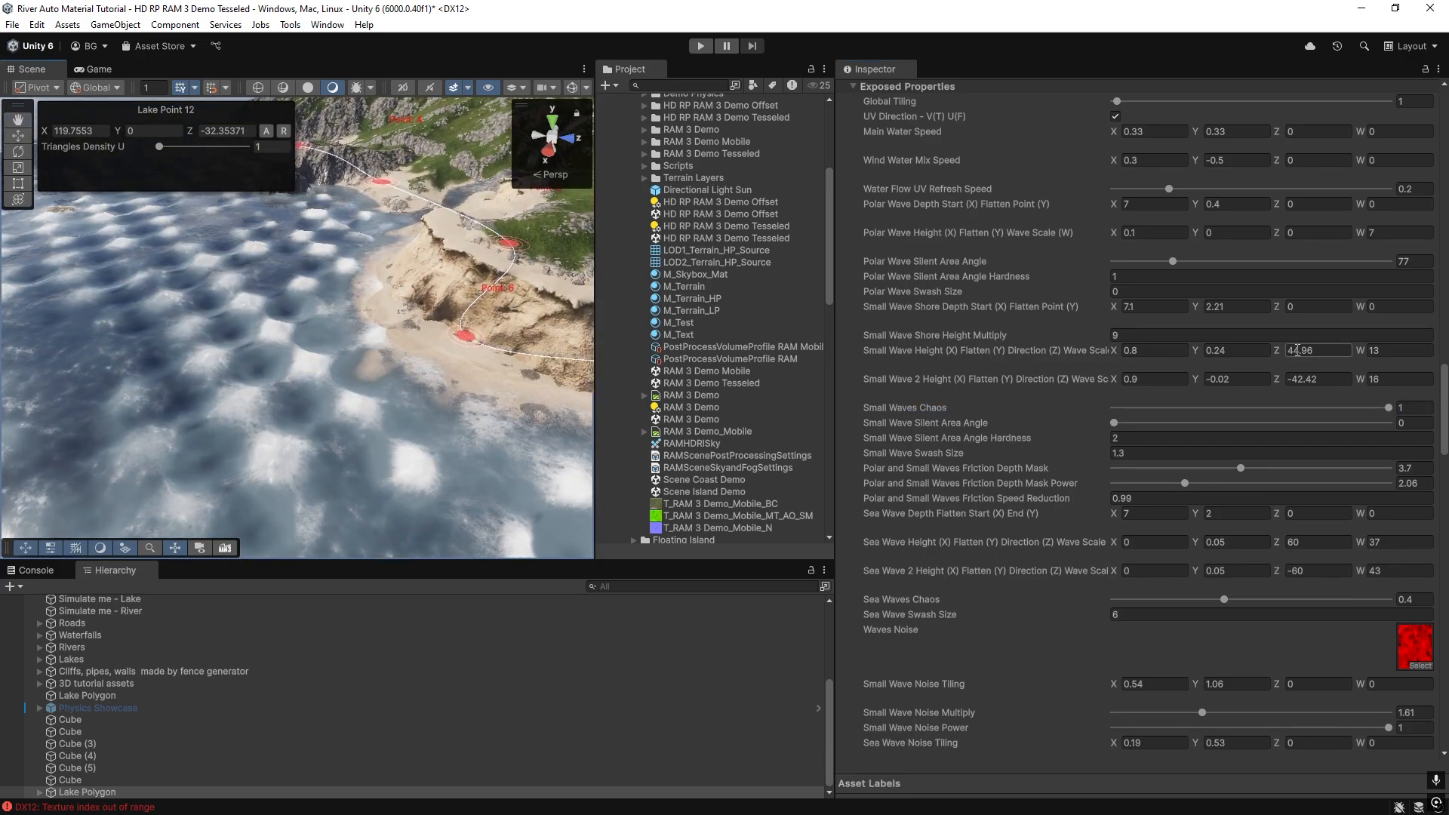
Set the Small Wave Height Direction Z to 0 and the Small Wave 2 Height Direction Z to 90
{"action": "left_click_drag", "start_coordinate": [1297, 379], "coordinate": [1293, 379]}
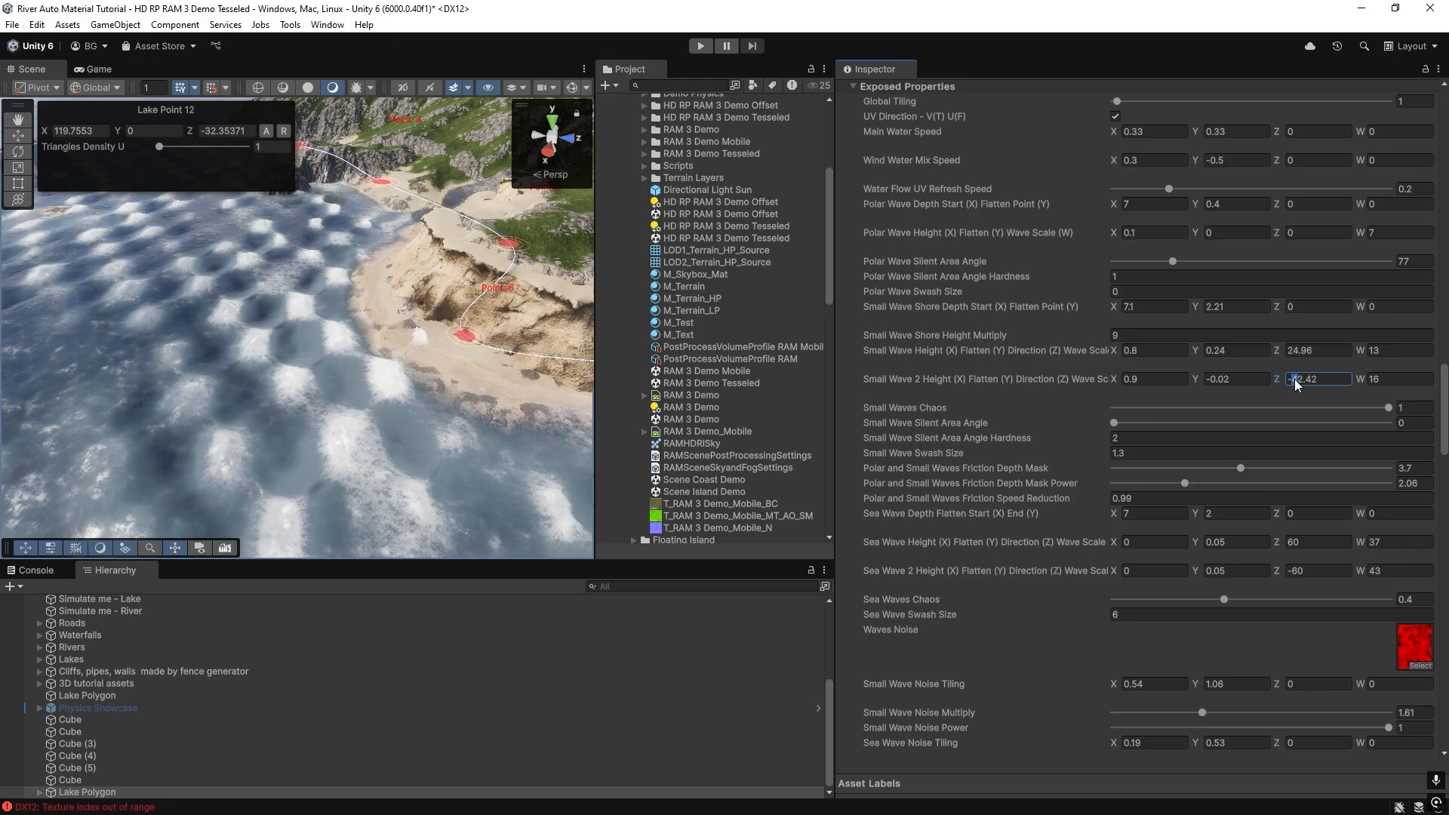
{"action": "type", "text": "2"}
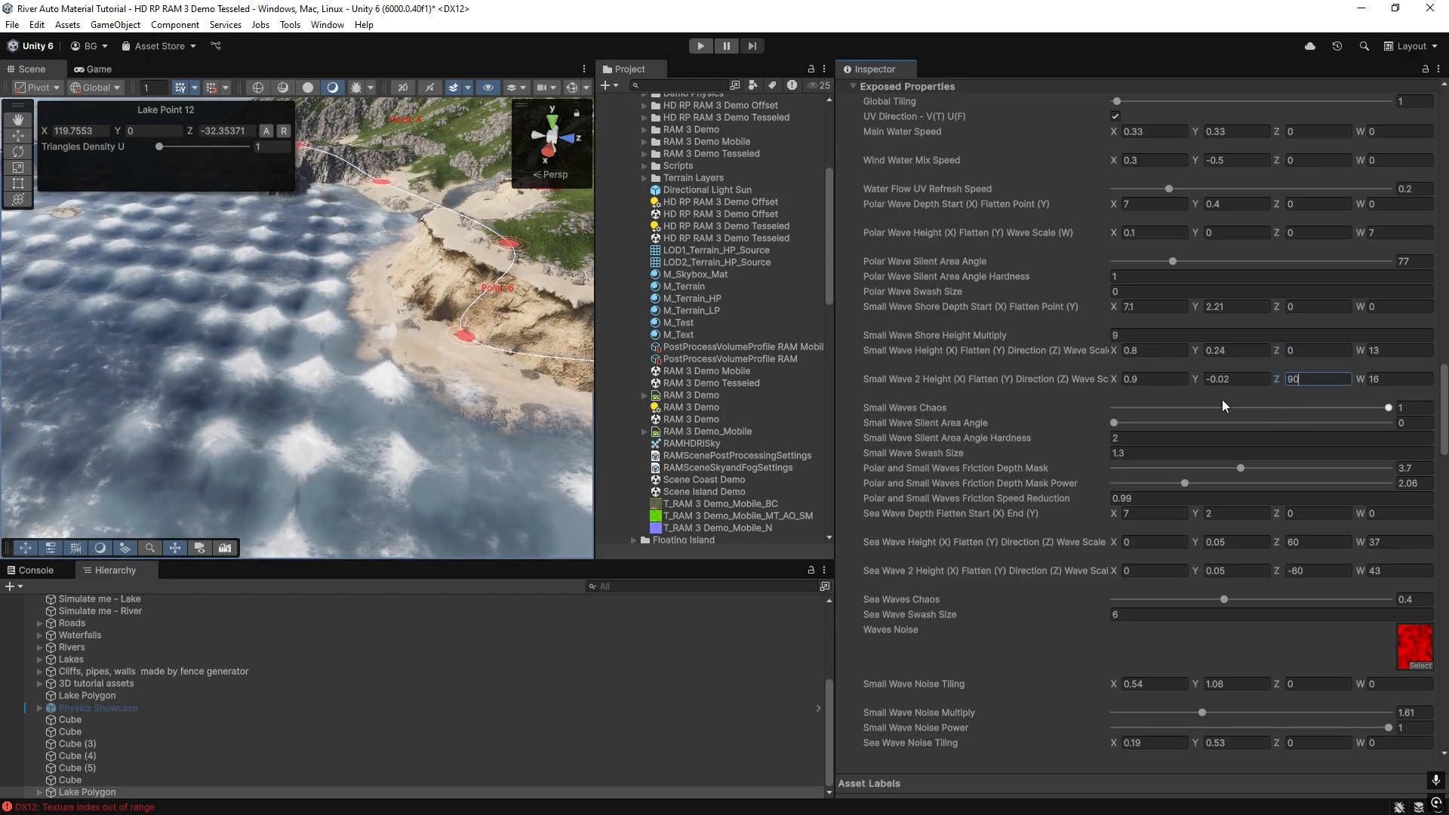
Lower the Small Waves Chaos slider to about 0.8
{"action": "left_click_drag", "start_coordinate": [1387, 409], "coordinate": [1317, 410]}
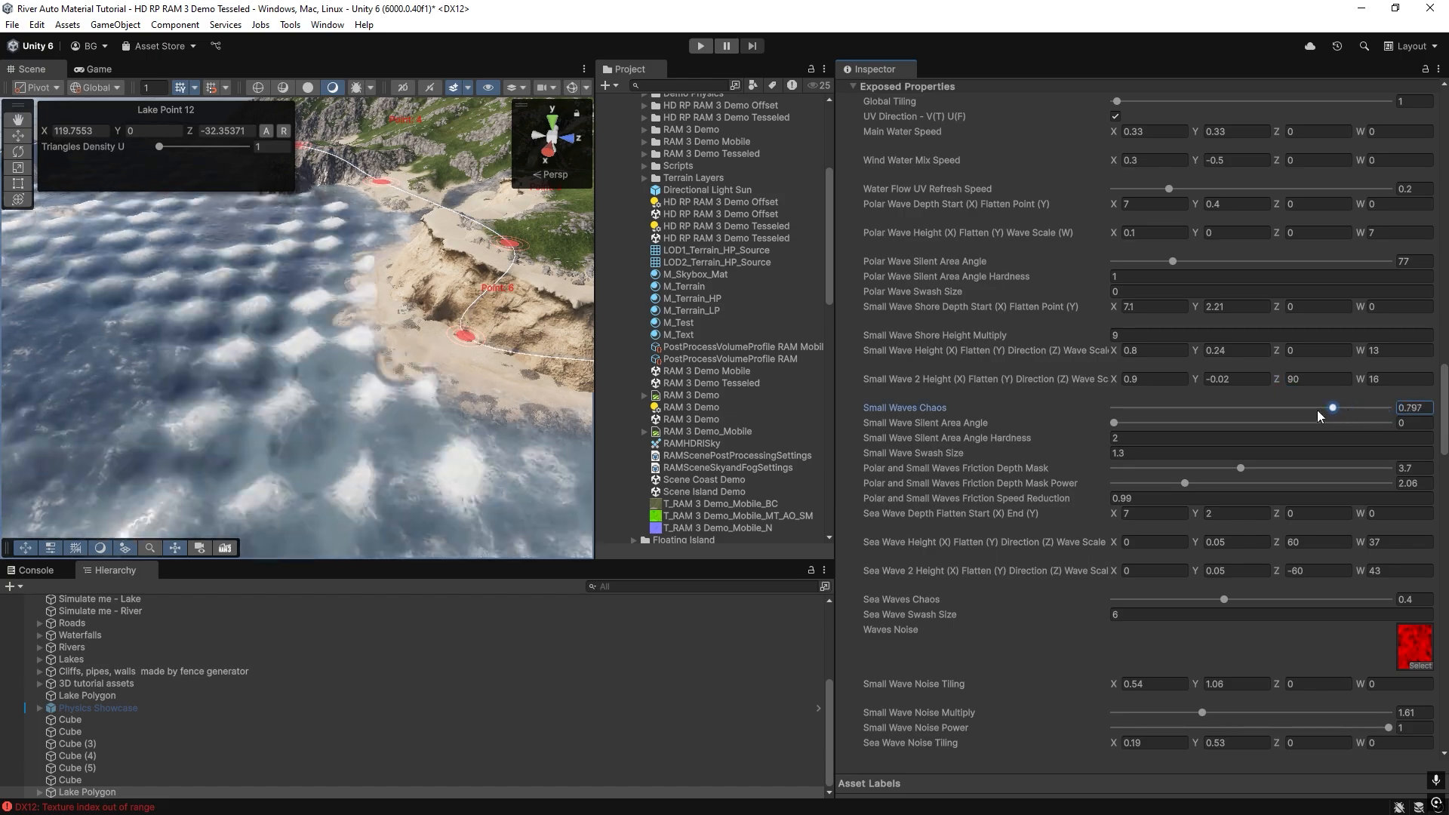
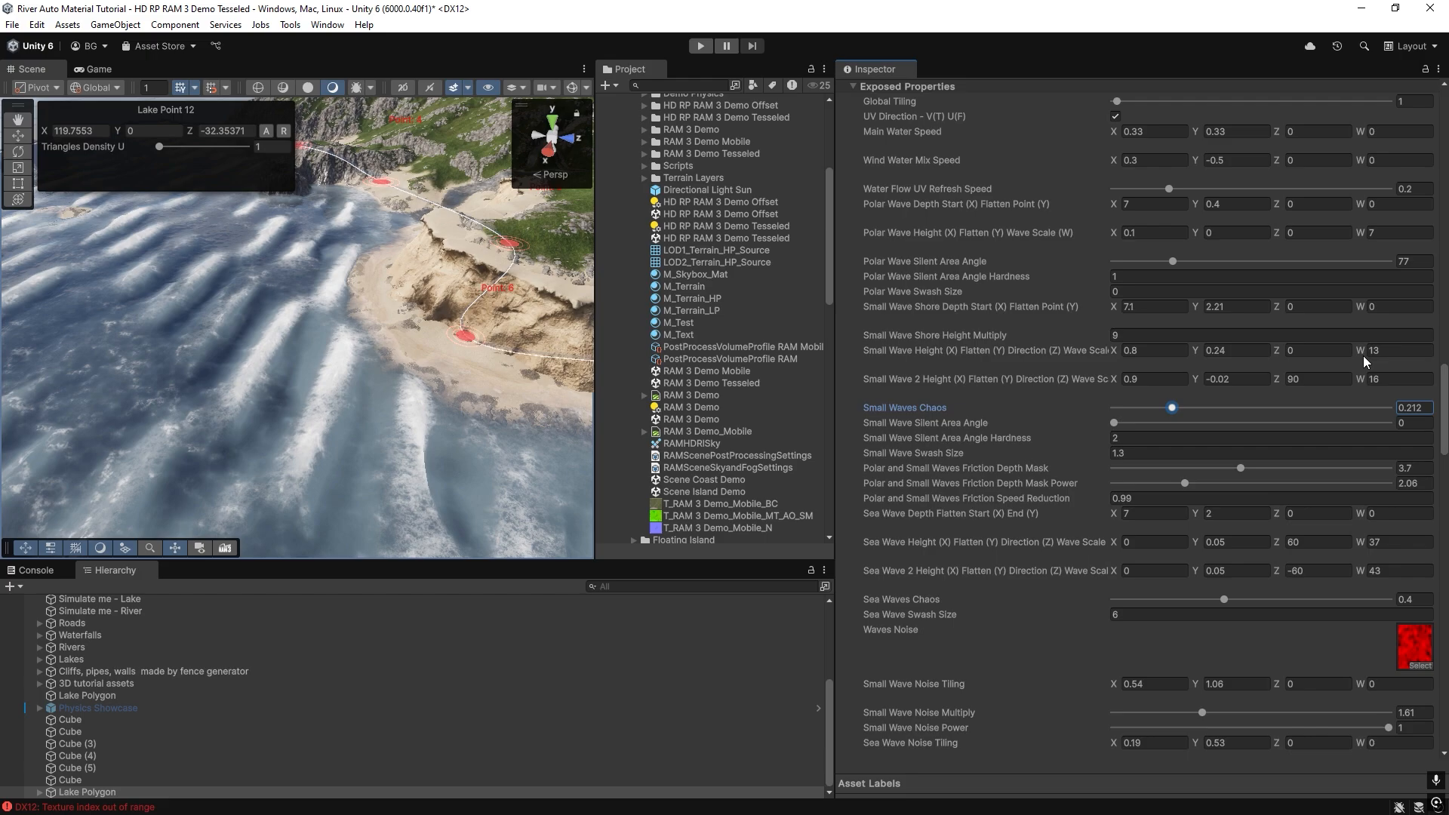
{"action": "right_click_drag", "start_coordinate": [570, 419], "coordinate": [477, 409]}
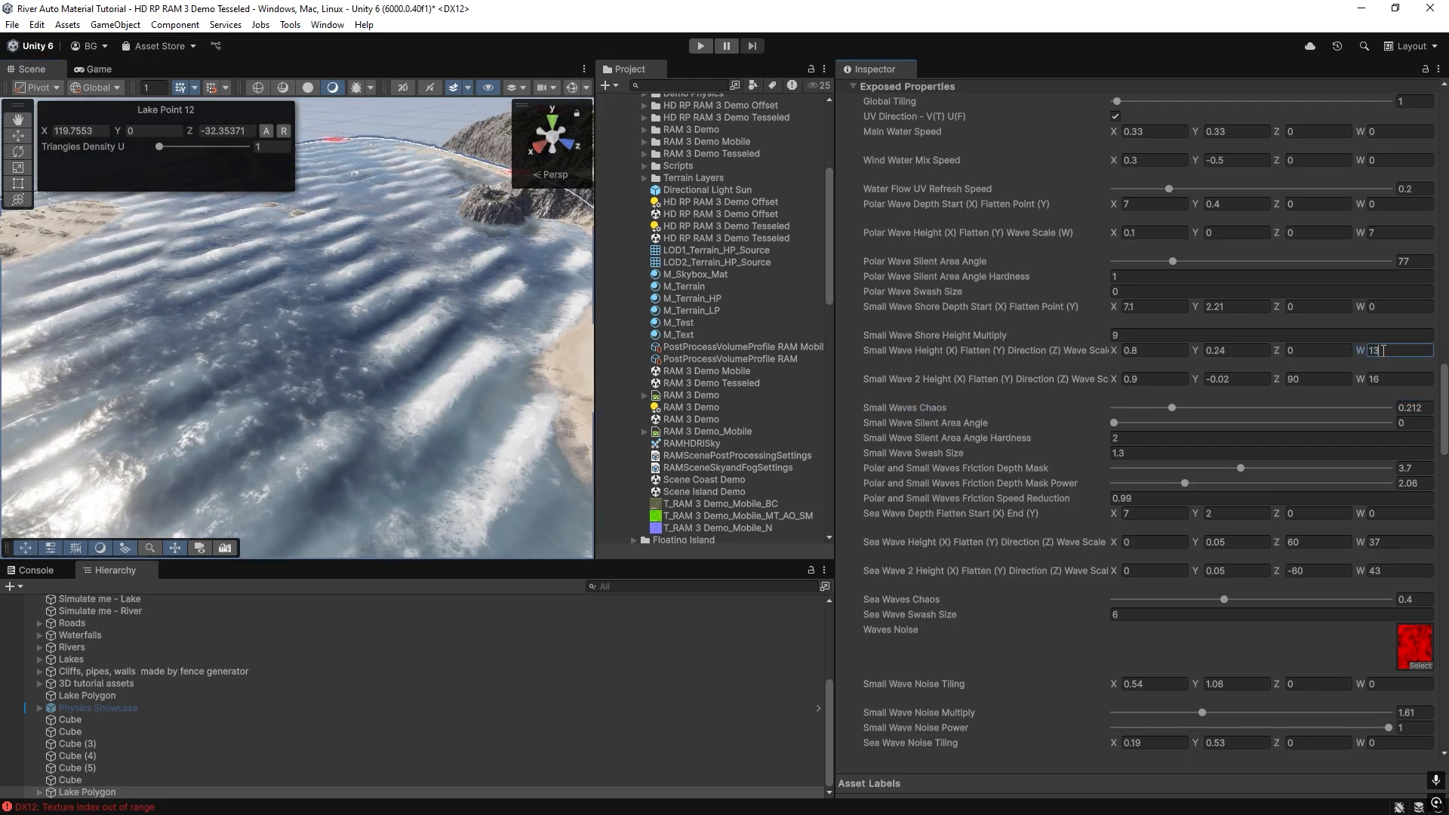
{"action": "type", "text": "0"}
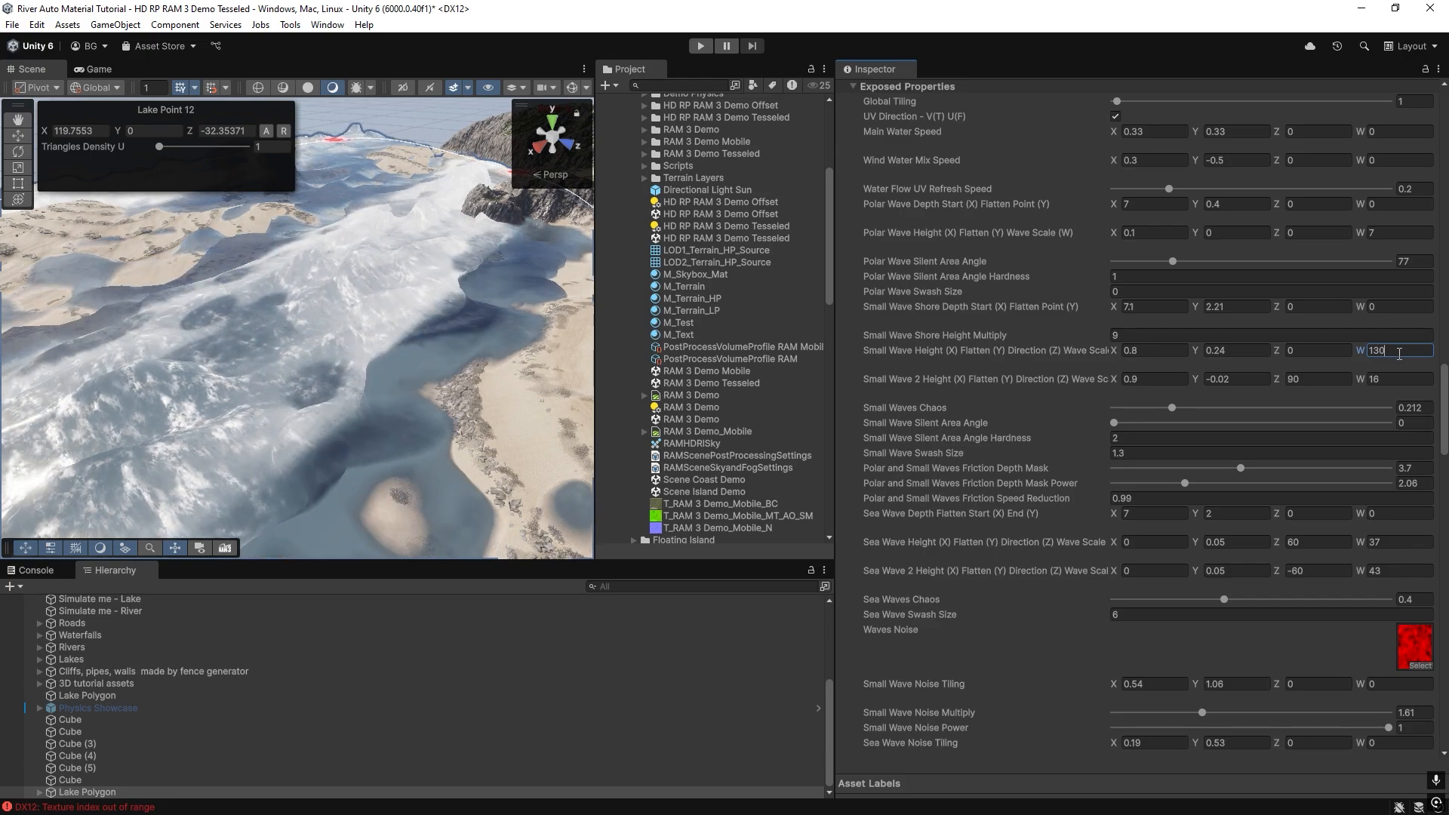
{"action": "key", "text": "BackSpace"}
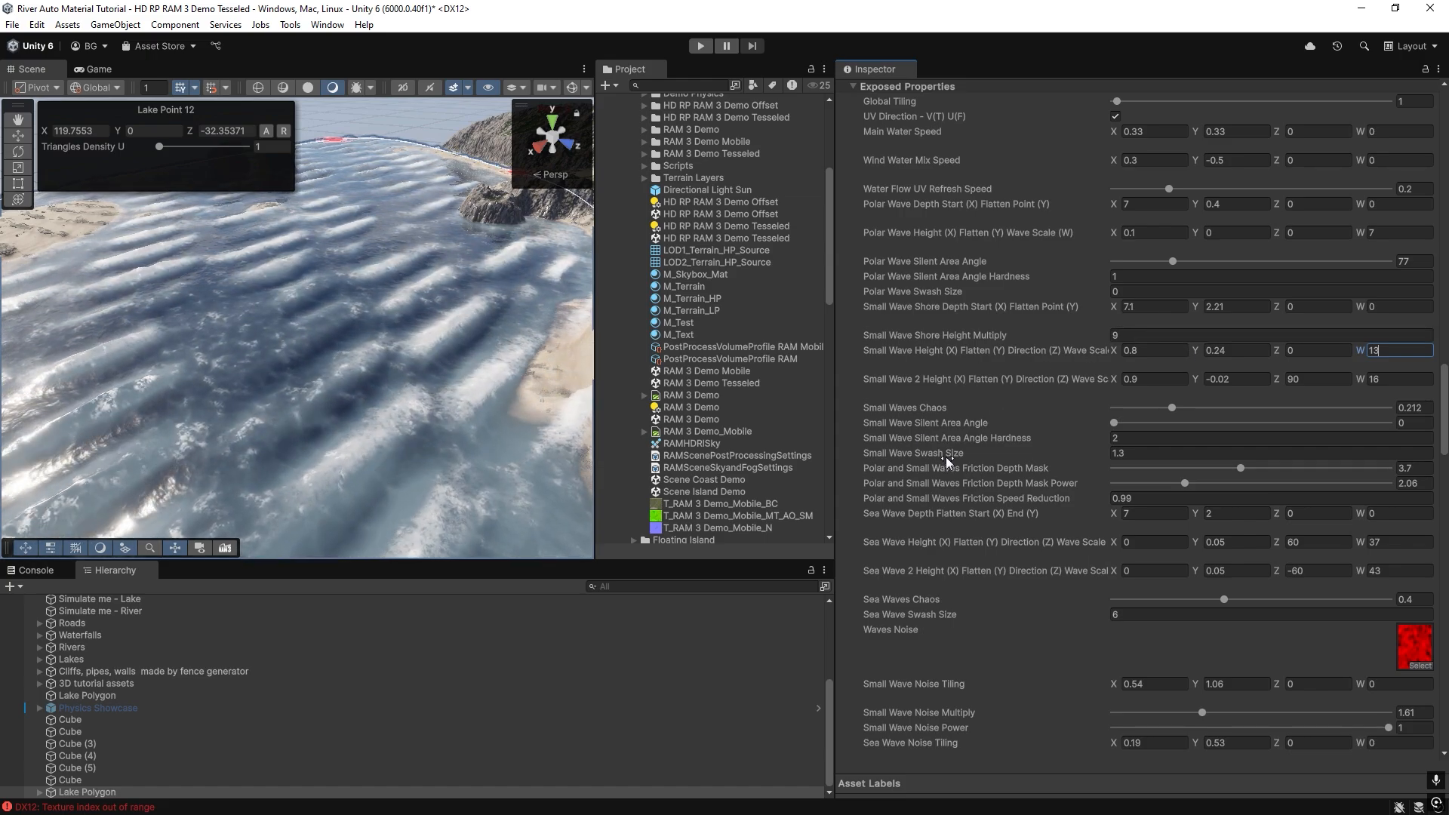
Raise the Small Wave Silent Area Angle slider to about 311.5
{"action": "right_click_drag", "start_coordinate": [388, 351], "coordinate": [369, 350]}
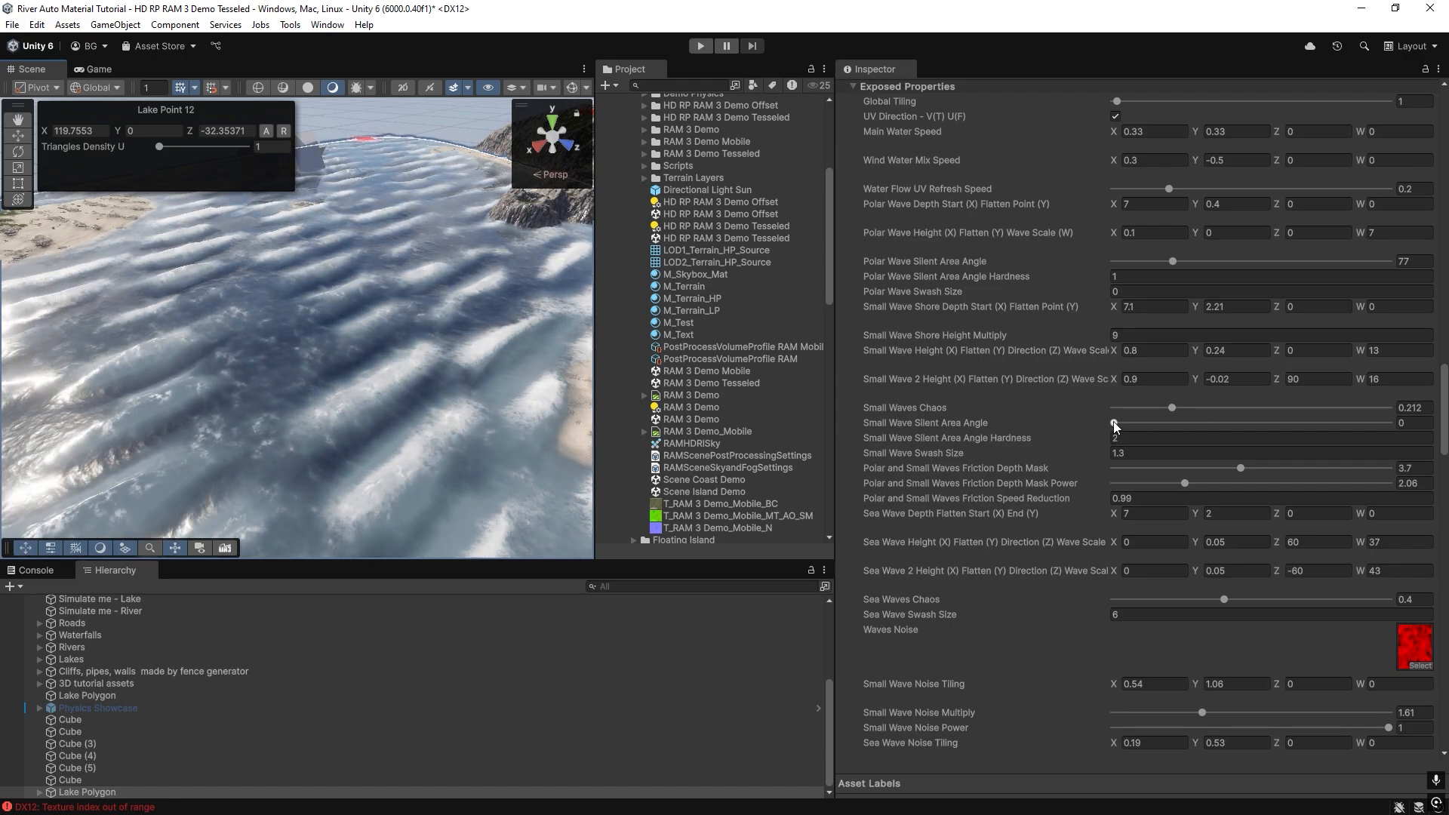
{"action": "right_click_drag", "start_coordinate": [377, 380], "coordinate": [491, 412]}
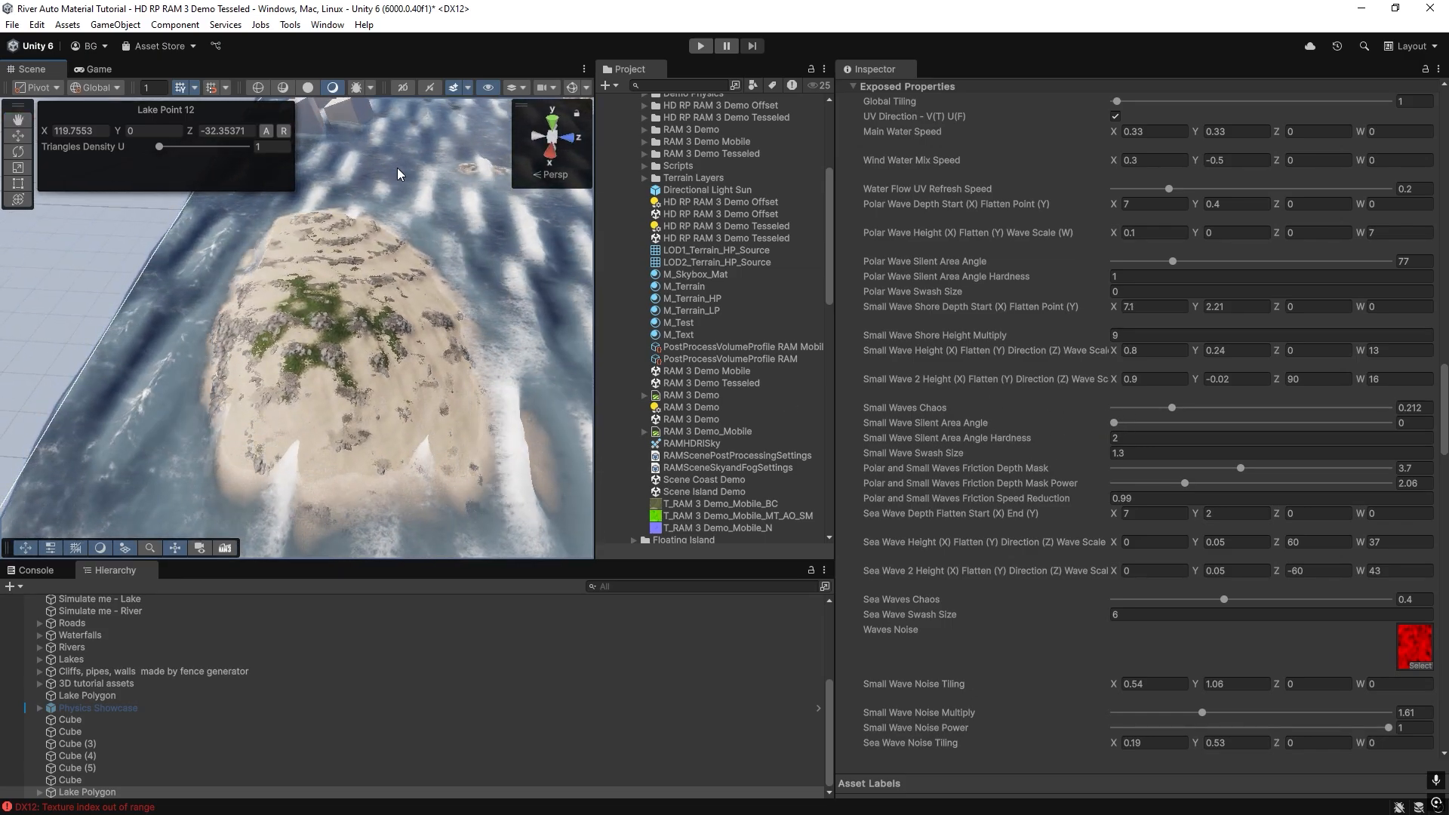
{"action": "right_click_drag", "start_coordinate": [509, 468], "coordinate": [571, 485]}
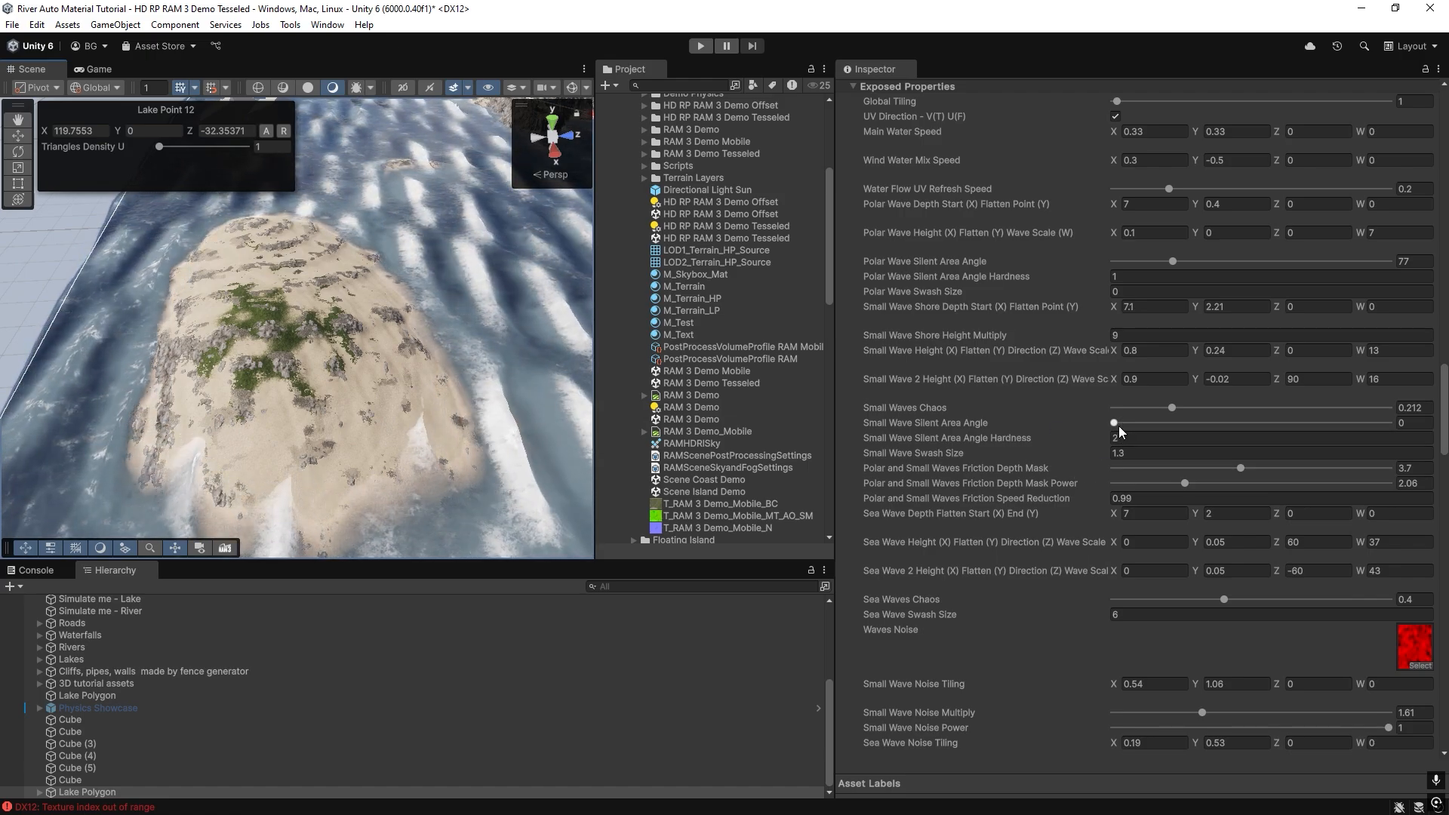
{"action": "left_click_drag", "start_coordinate": [1115, 423], "coordinate": [1255, 427]}
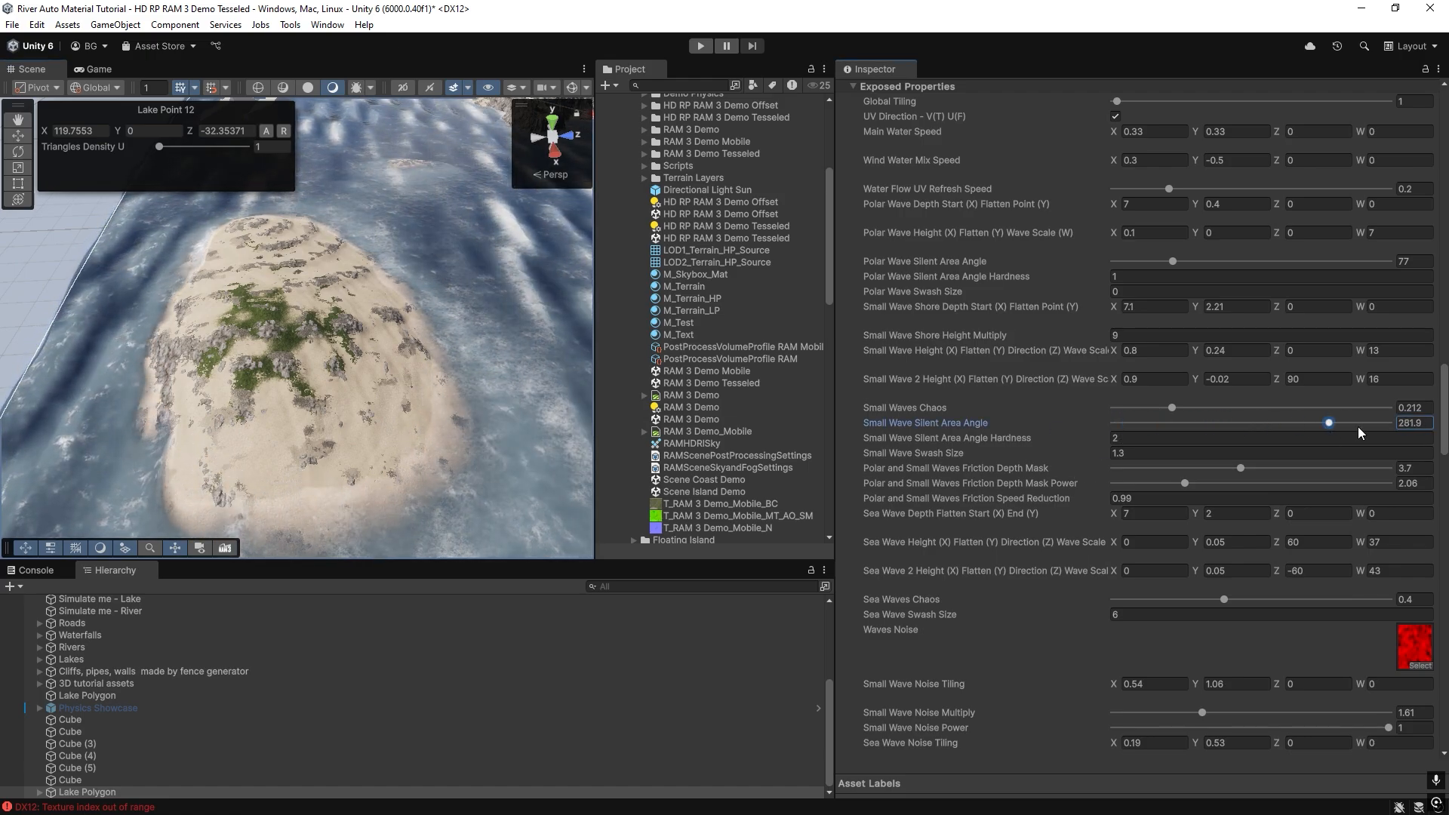
{"action": "left_click_drag", "start_coordinate": [1357, 428], "coordinate": [1226, 428]}
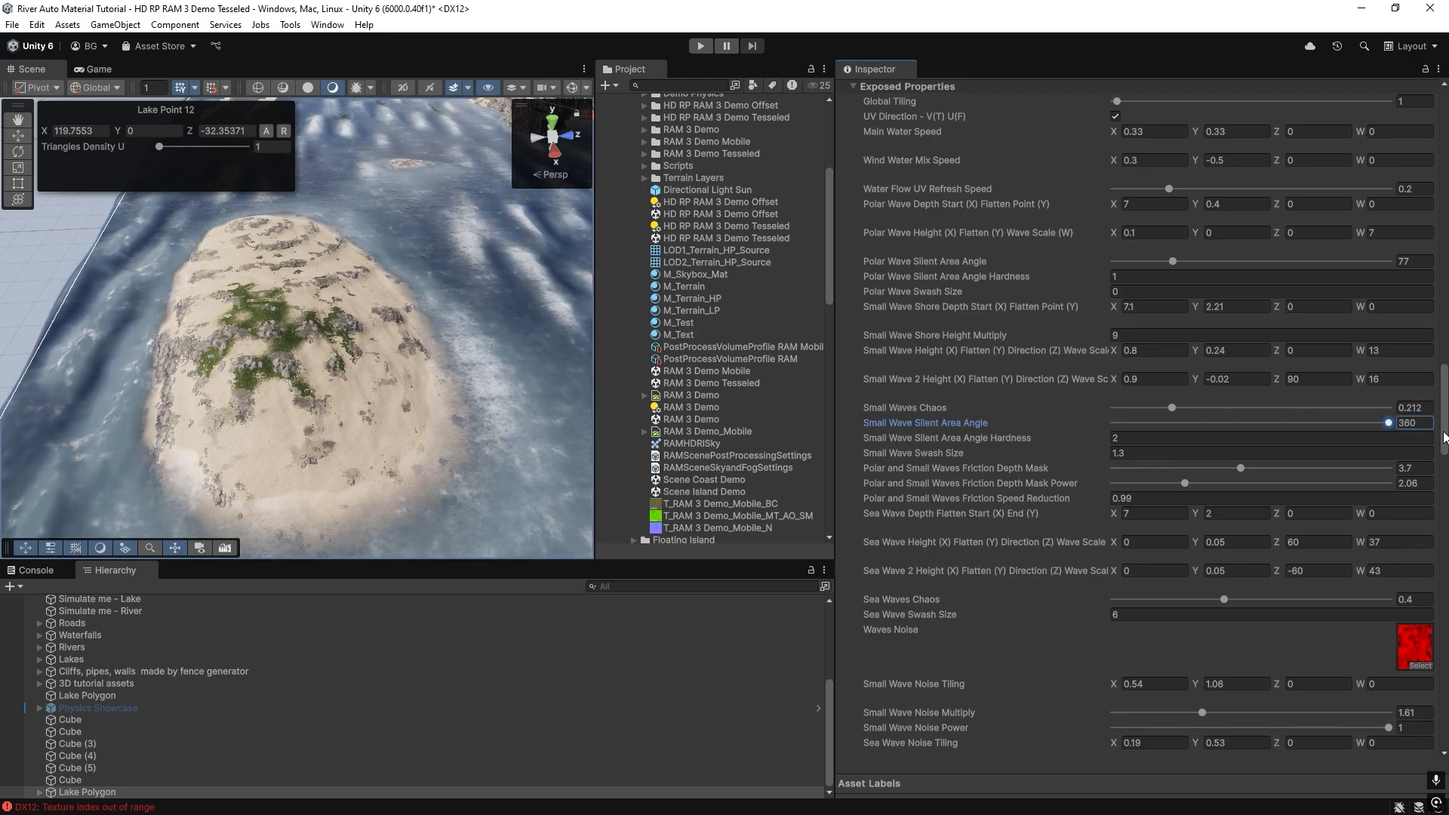
{"action": "left_click_drag", "start_coordinate": [1444, 437], "coordinate": [1353, 441]}
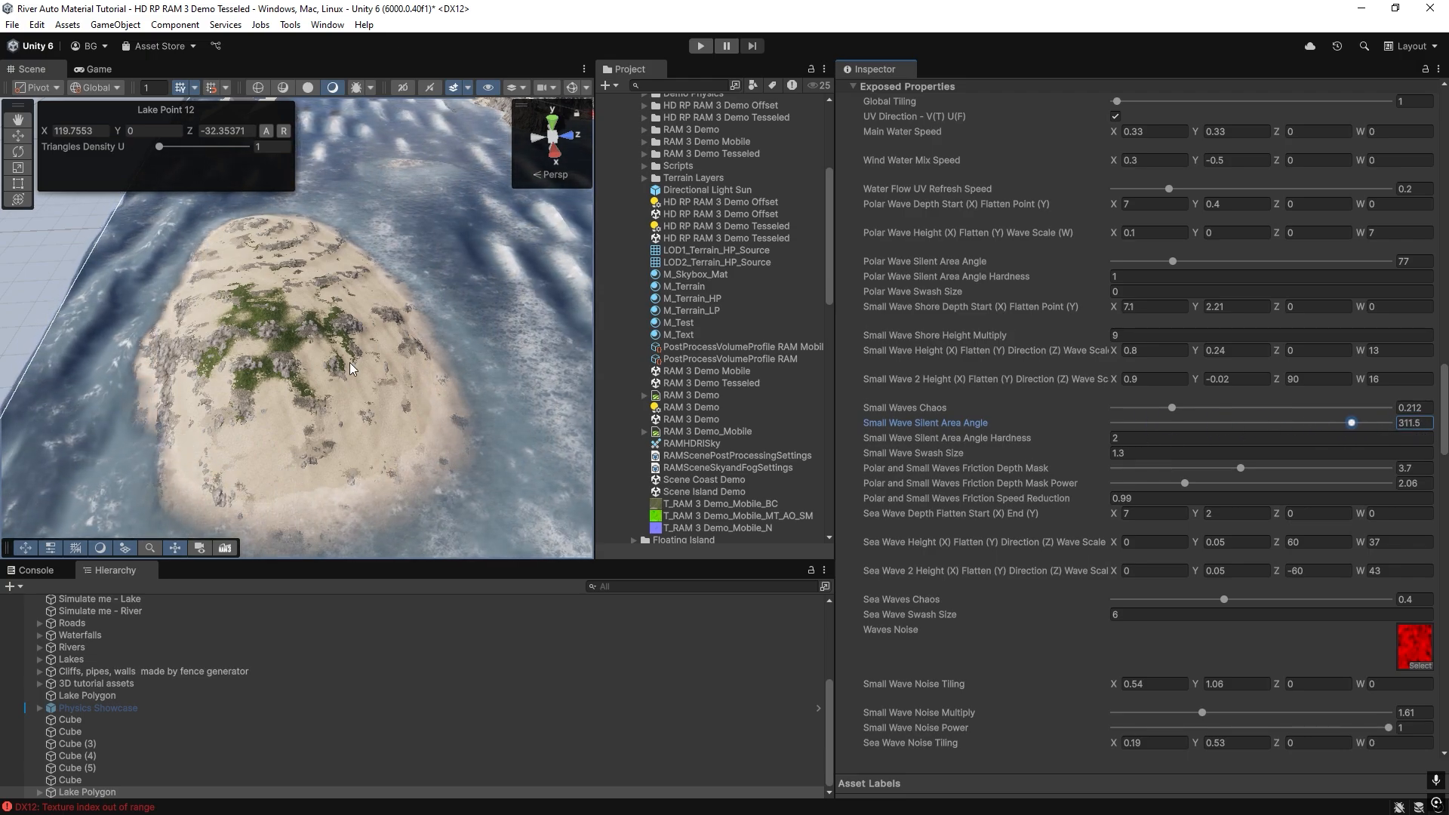
Lower the Small Wave Silent Area Angle slider to about 3.9
{"action": "right_click_drag", "start_coordinate": [350, 363], "coordinate": [391, 367]}
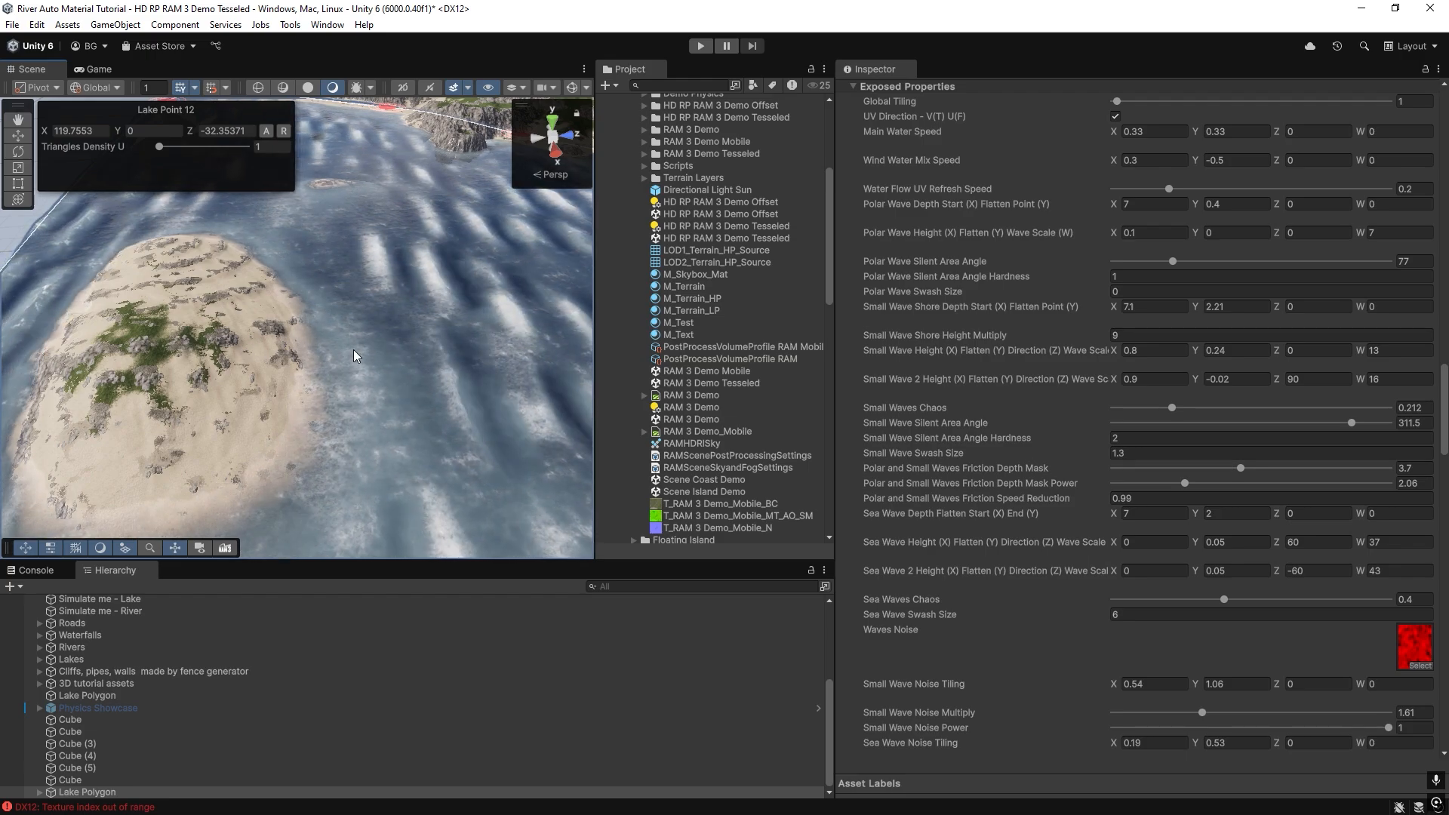
{"action": "right_click_drag", "start_coordinate": [412, 370], "coordinate": [465, 432]}
{"action": "right_click_drag", "start_coordinate": [349, 392], "coordinate": [468, 400]}
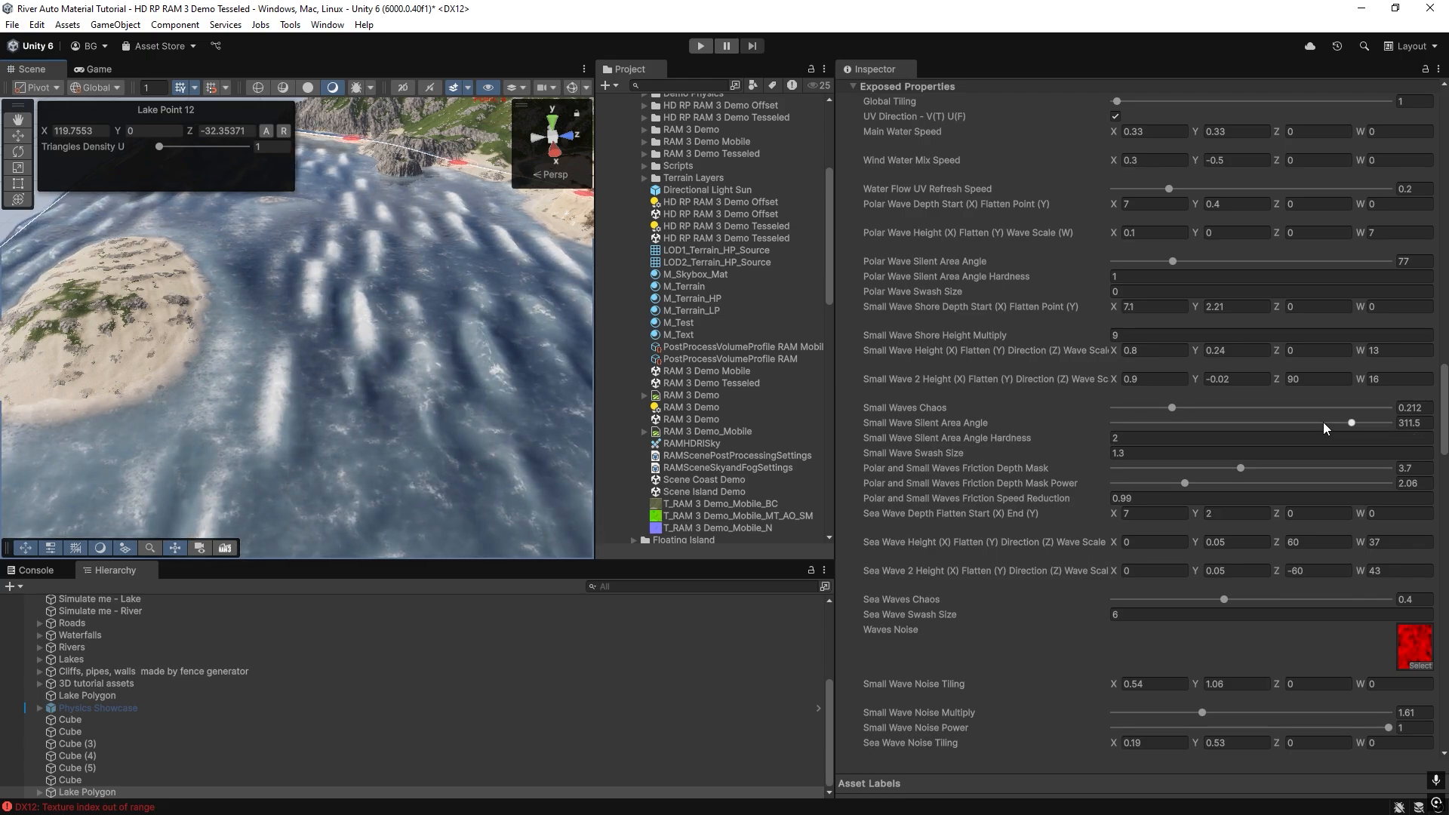
{"action": "left_click_drag", "start_coordinate": [1351, 423], "coordinate": [1117, 426]}
Raise the Small Wave Silent Area Angle slider to about 334.3
{"action": "right_click_drag", "start_coordinate": [324, 302], "coordinate": [340, 220]}
{"action": "key", "text": "w"}
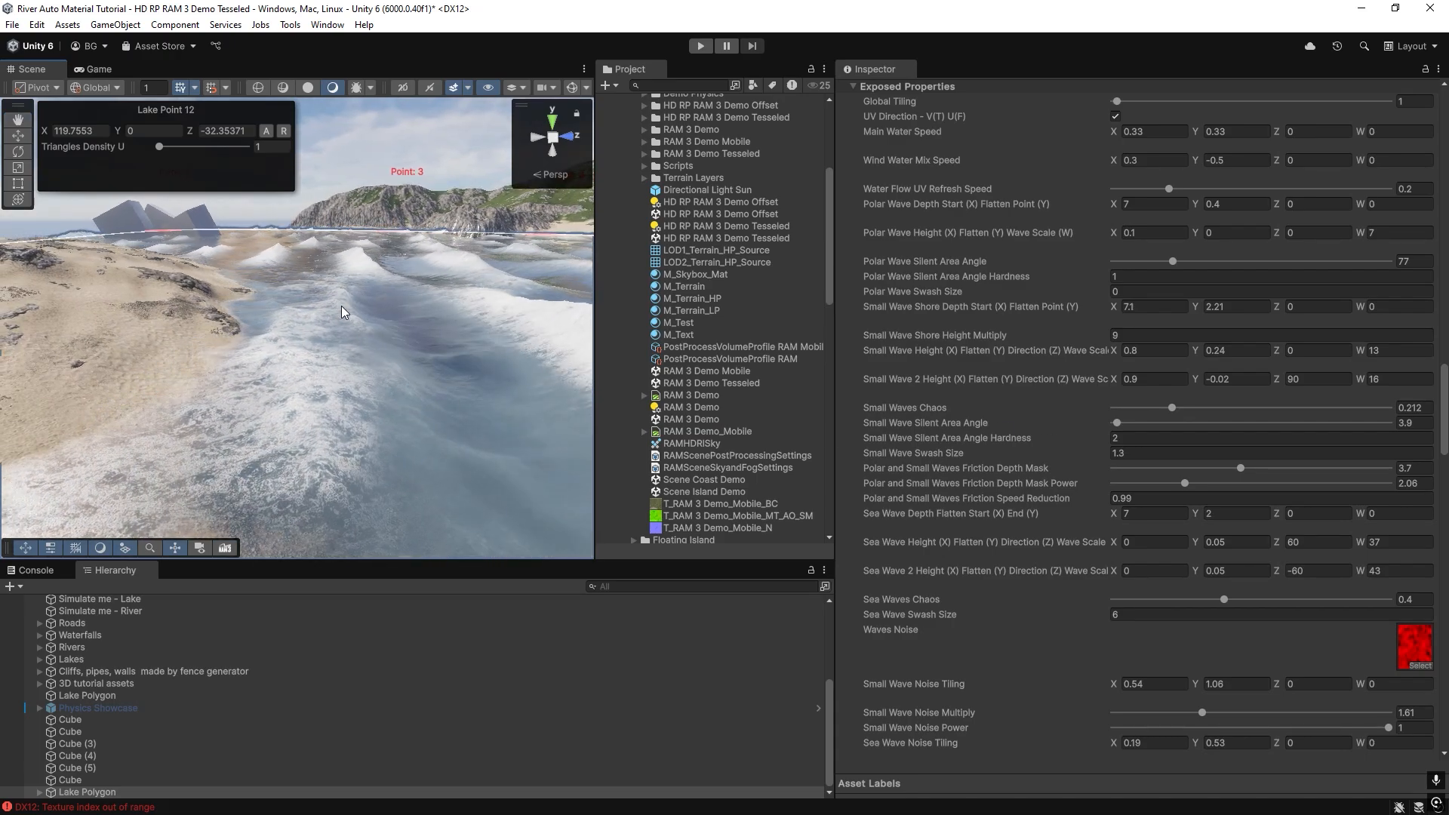
{"action": "mouse_move", "coordinate": [341, 305]}
{"action": "right_mouse_down"}
{"action": "mouse_move", "coordinate": [365, 325]}
{"action": "mouse_move", "coordinate": [346, 327]}
{"action": "right_mouse_up"}
{"action": "key", "text": "w"}
{"action": "key", "text": "w"}
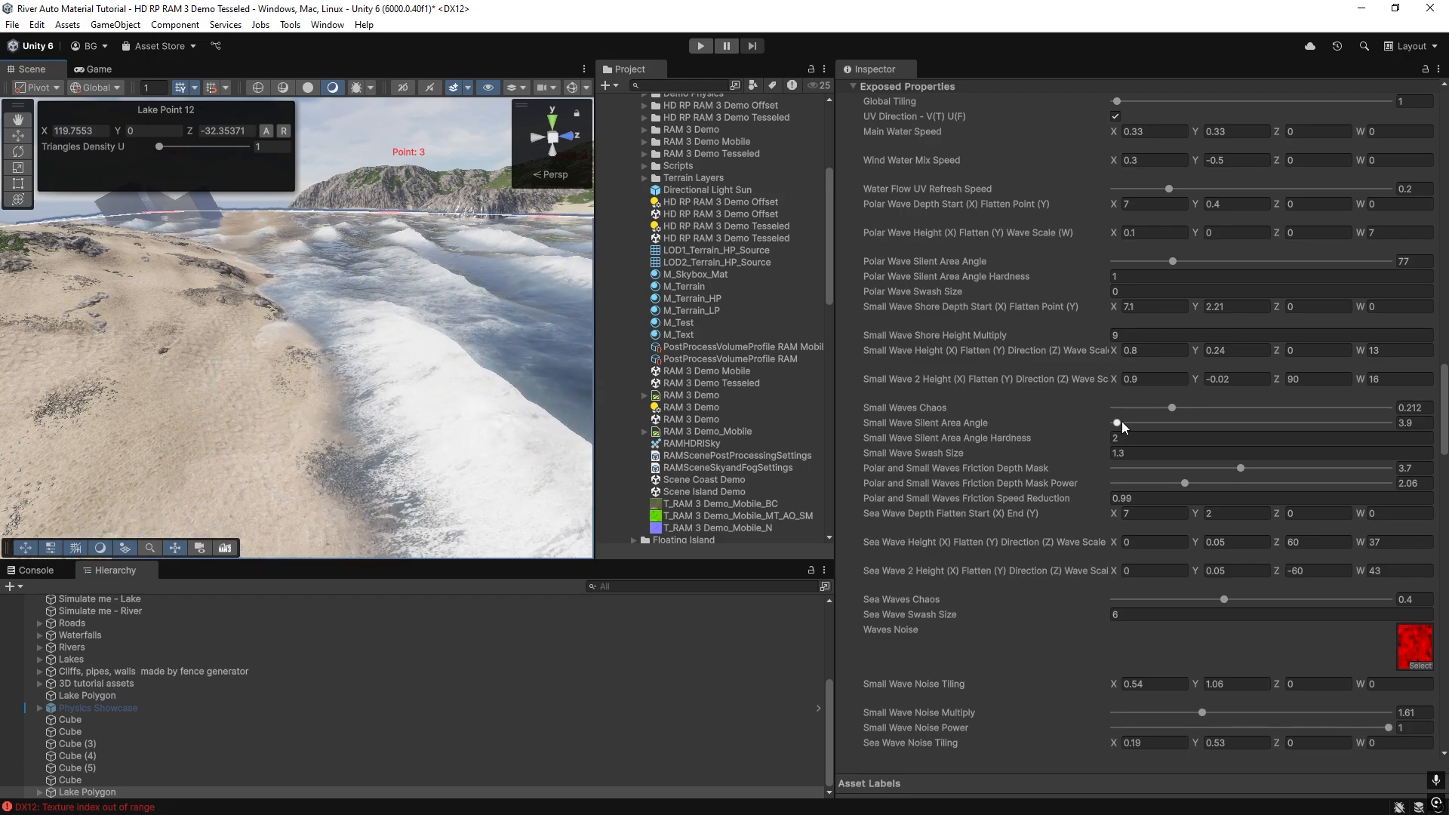
{"action": "left_click_drag", "start_coordinate": [1121, 421], "coordinate": [1280, 424]}
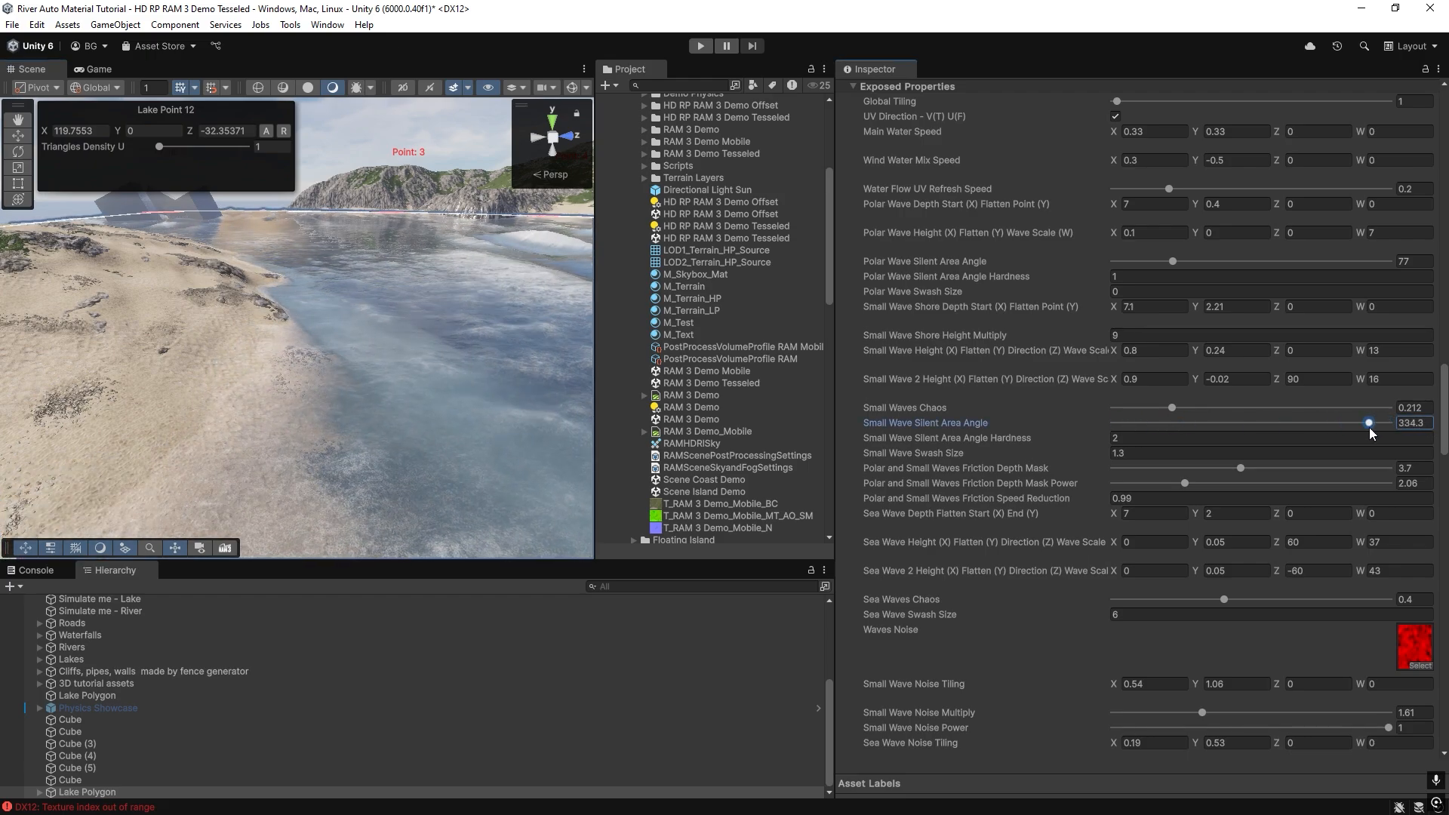
Set the Small Wave Swash Size to about 50.5
{"action": "key", "text": "w"}
{"action": "right_click_drag", "start_coordinate": [383, 358], "coordinate": [289, 379]}
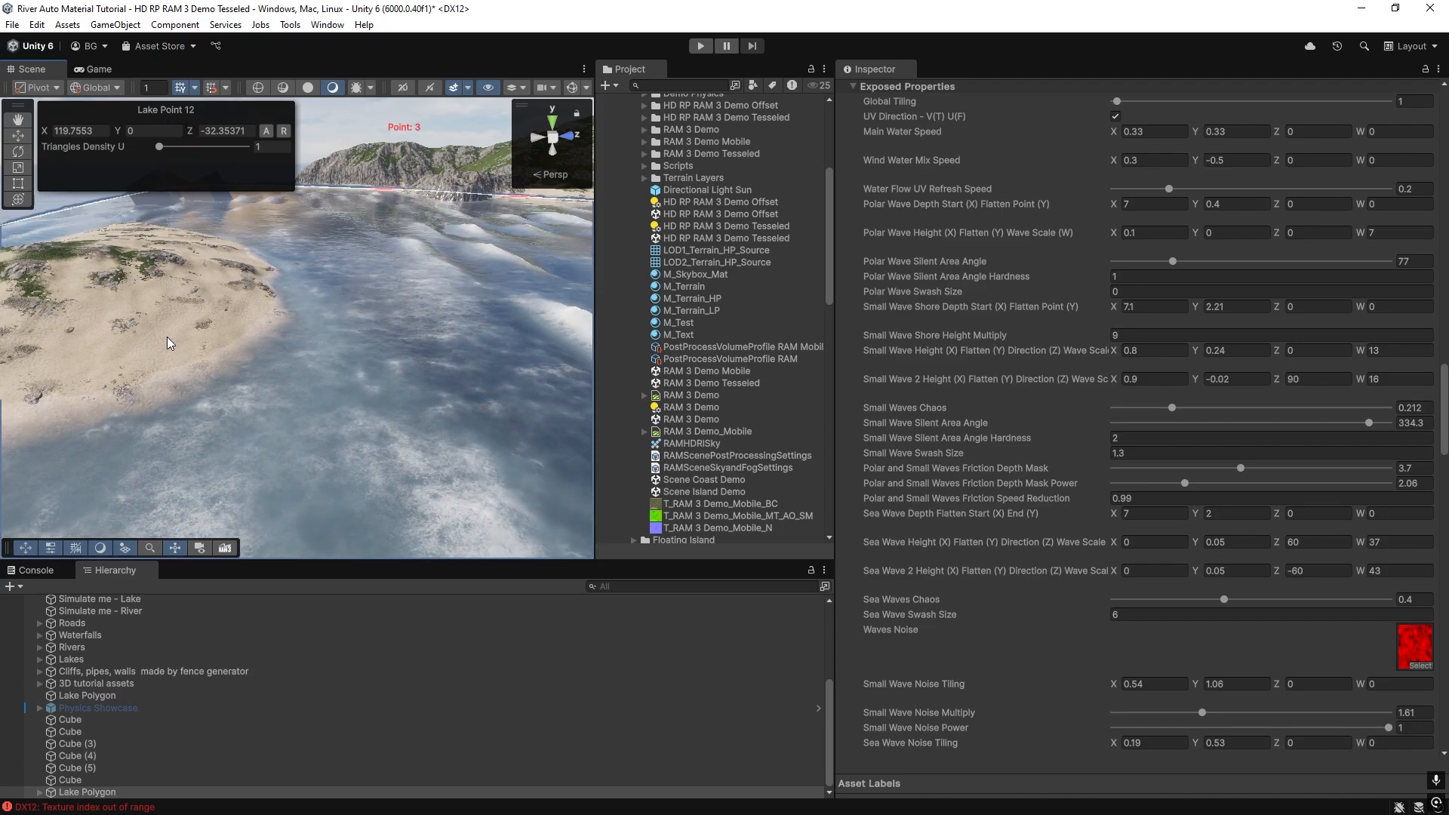
{"action": "right_click_drag", "start_coordinate": [508, 381], "coordinate": [146, 337]}
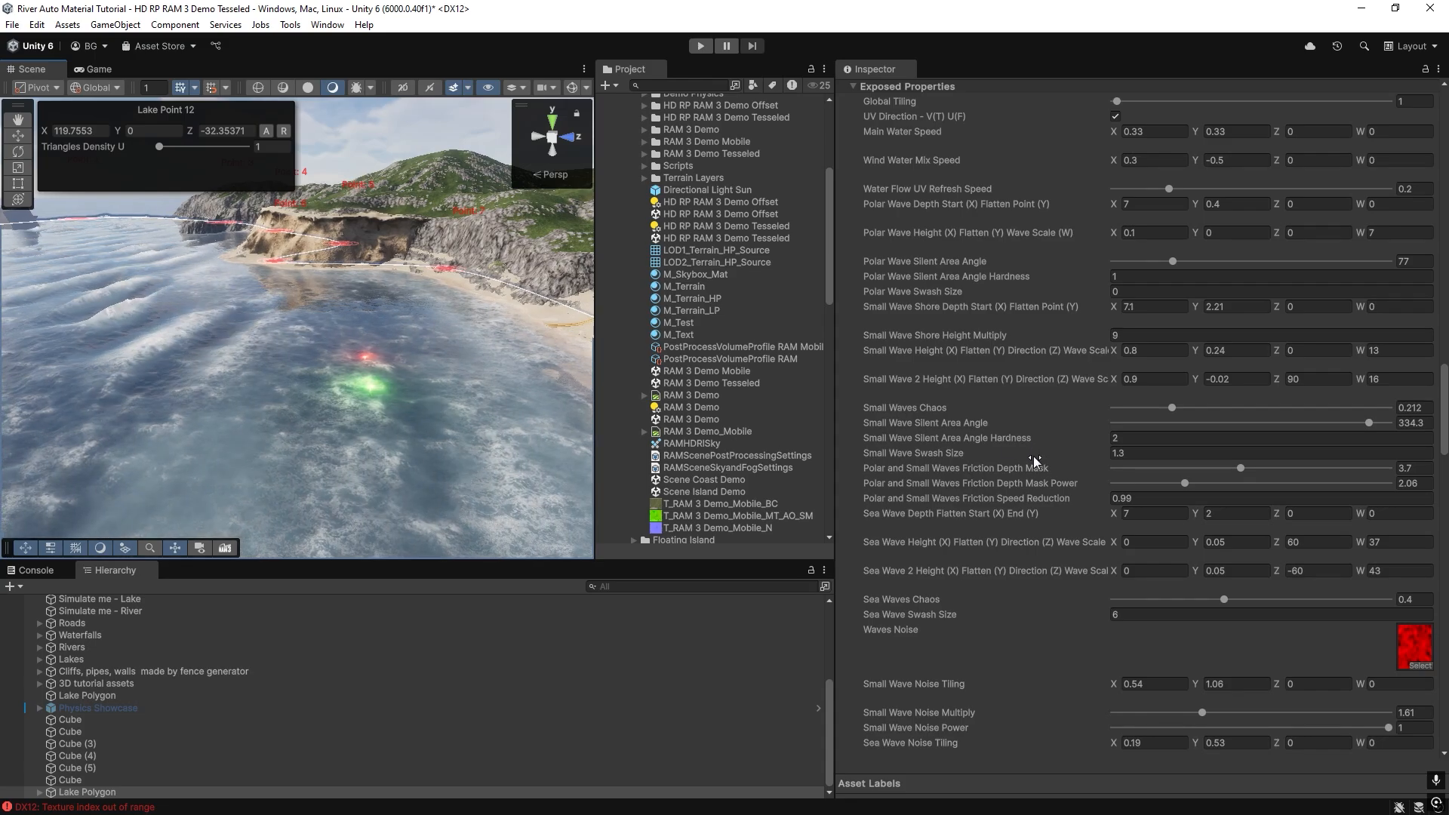
{"action": "left_click_drag", "start_coordinate": [1056, 455], "coordinate": [1224, 470]}
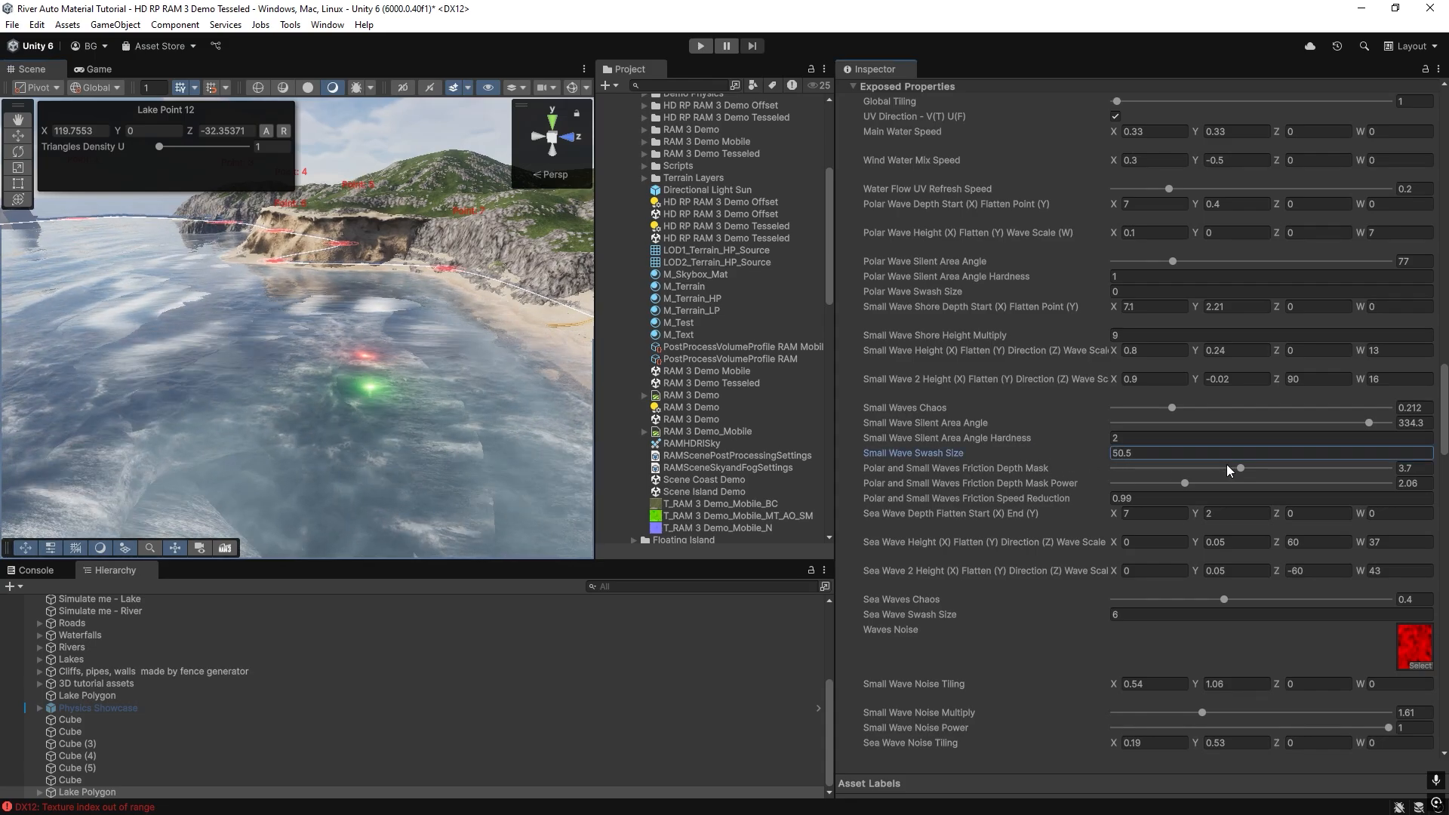
Set the Small Wave Swash Size to 1
{"action": "right_click_drag", "start_coordinate": [411, 341], "coordinate": [359, 421]}
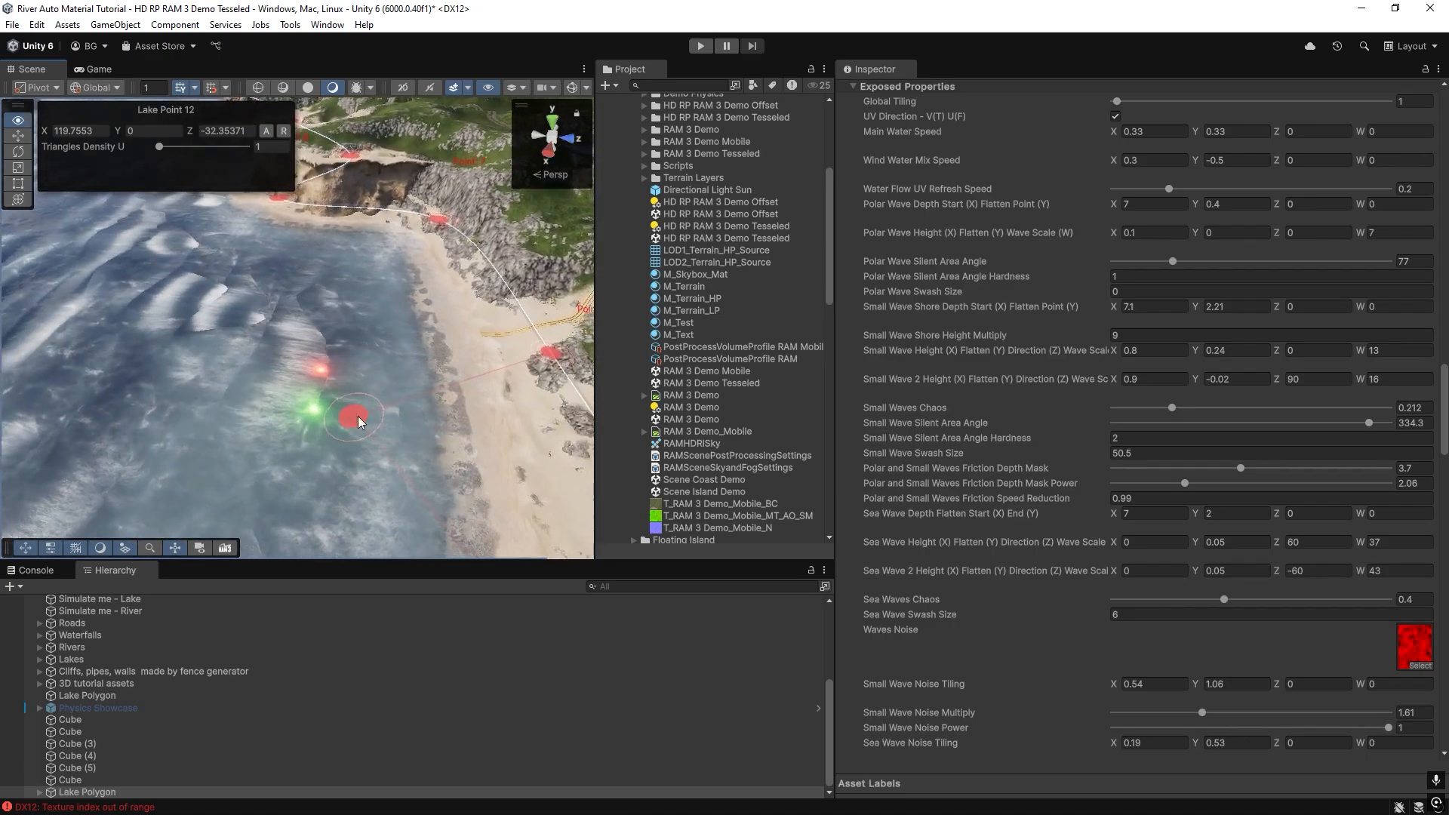
{"action": "scroll", "coordinate": [1102, 374], "scroll_direction": "up", "scroll_amount": 15}
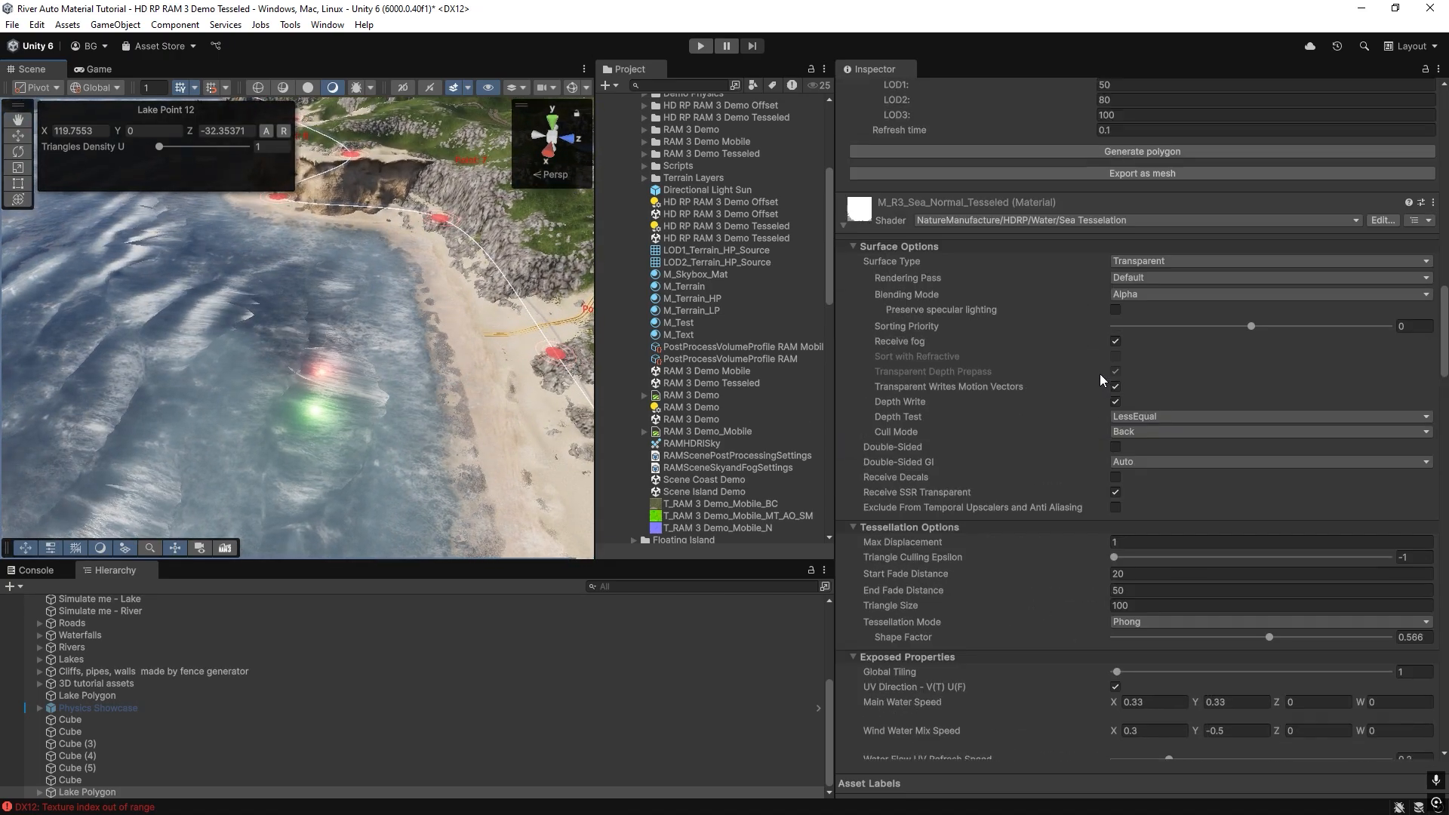
{"action": "scroll", "coordinate": [1099, 376], "scroll_direction": "up", "scroll_amount": 6}
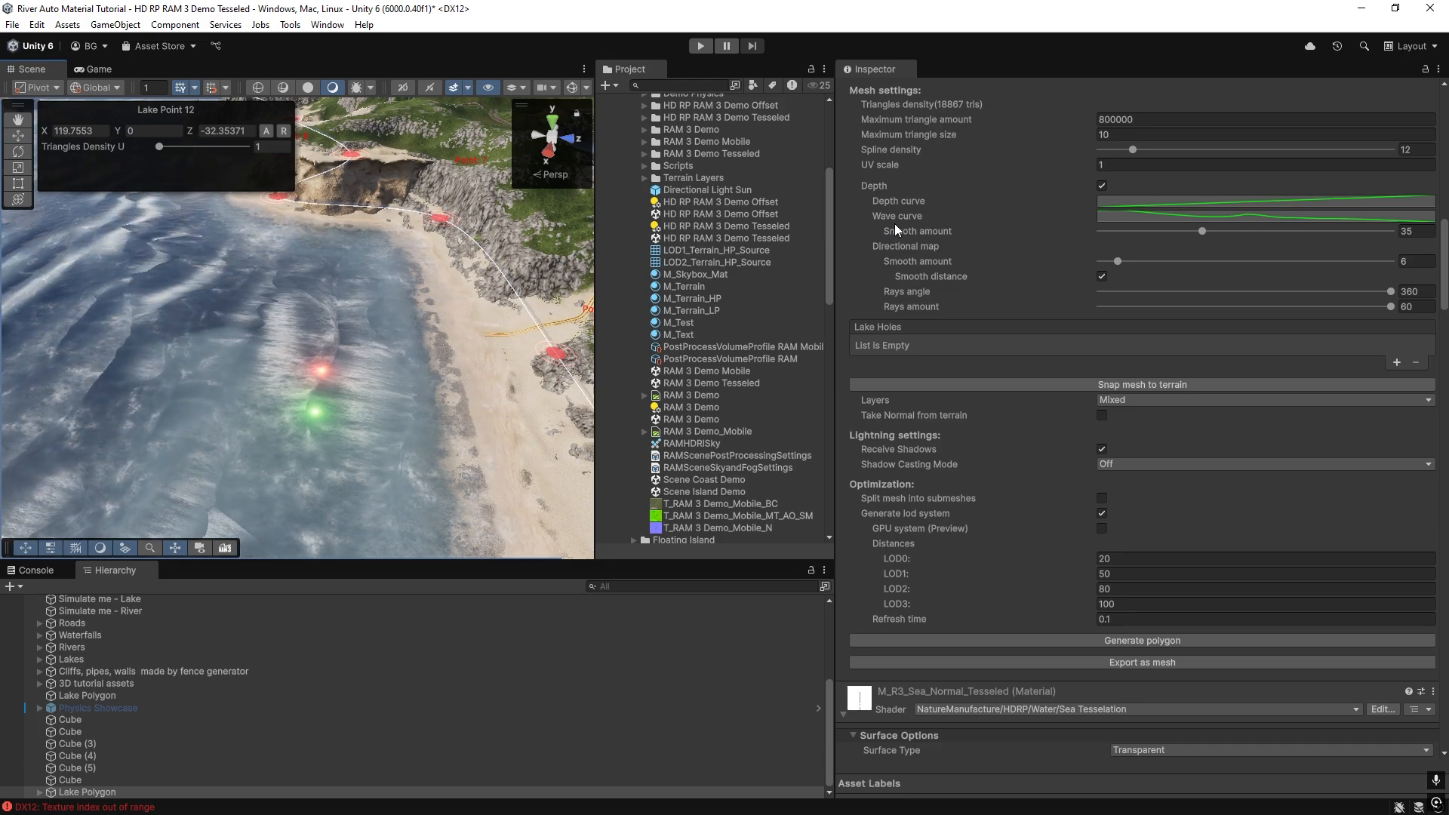
{"action": "scroll", "coordinate": [985, 374], "scroll_direction": "down", "scroll_amount": 20}
{"action": "scroll", "coordinate": [983, 373], "scroll_direction": "down", "scroll_amount": 2}
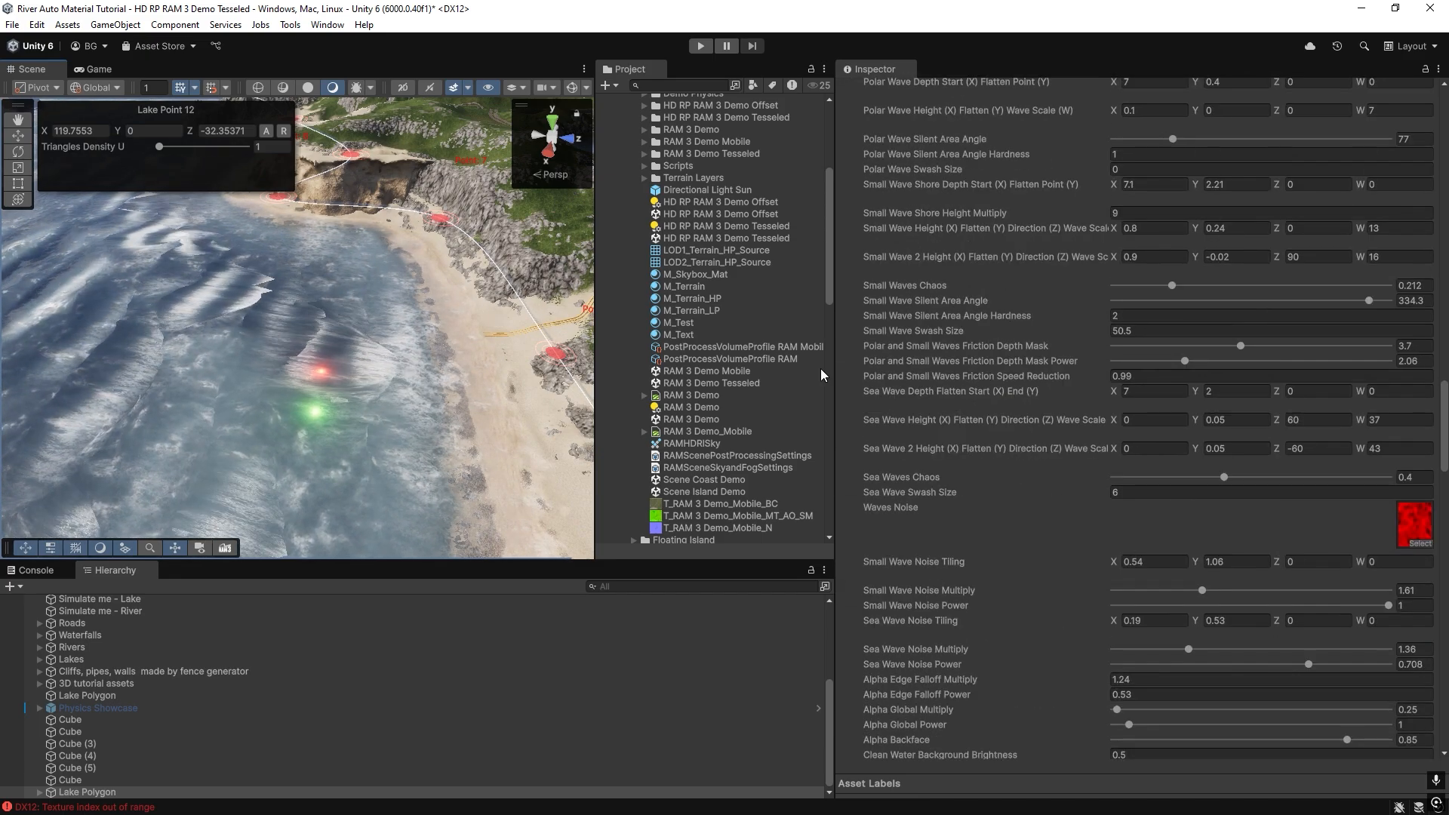
{"action": "right_click_drag", "start_coordinate": [434, 329], "coordinate": [245, 323]}
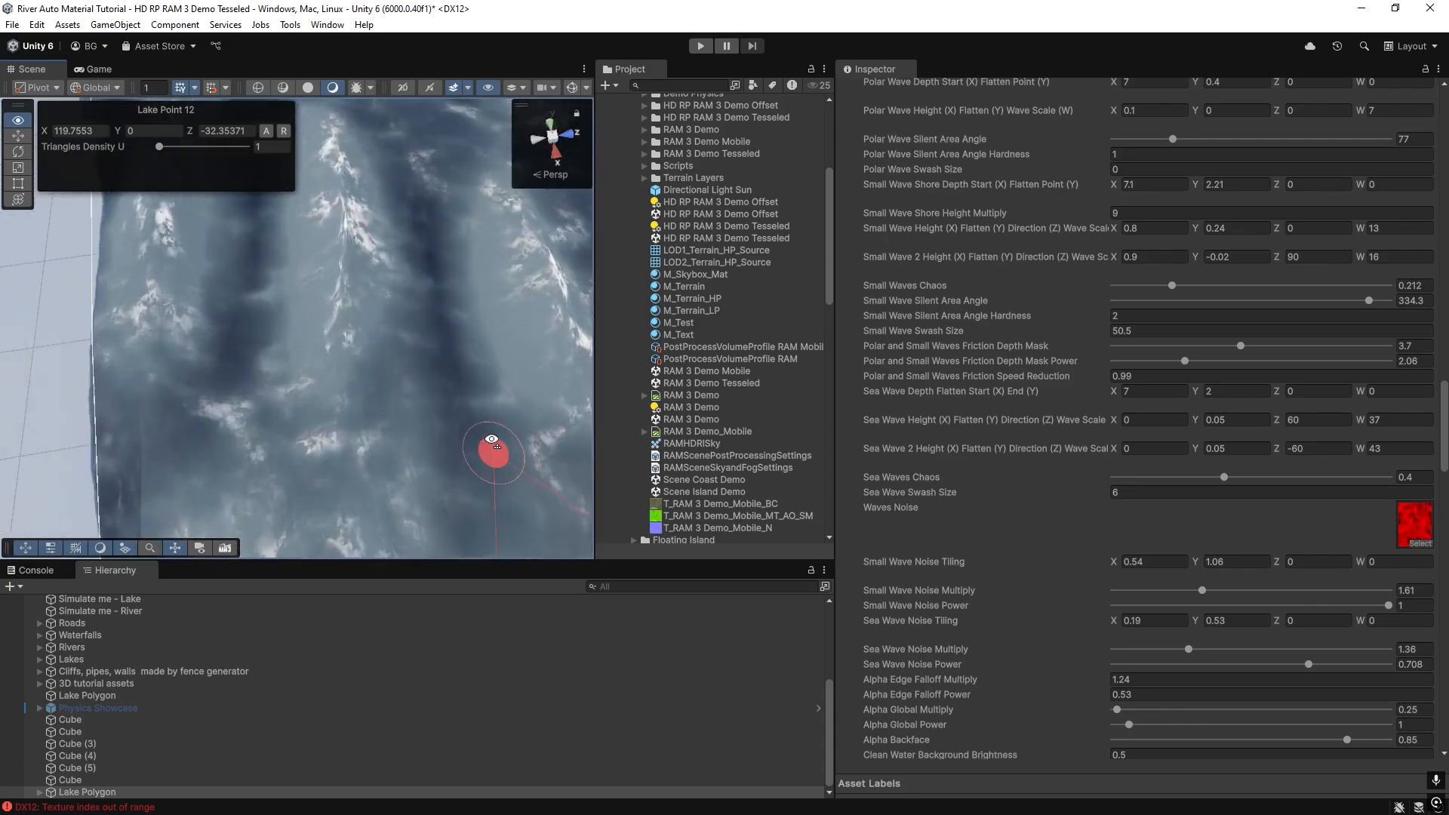
{"action": "right_click_drag", "start_coordinate": [445, 304], "coordinate": [280, 252]}
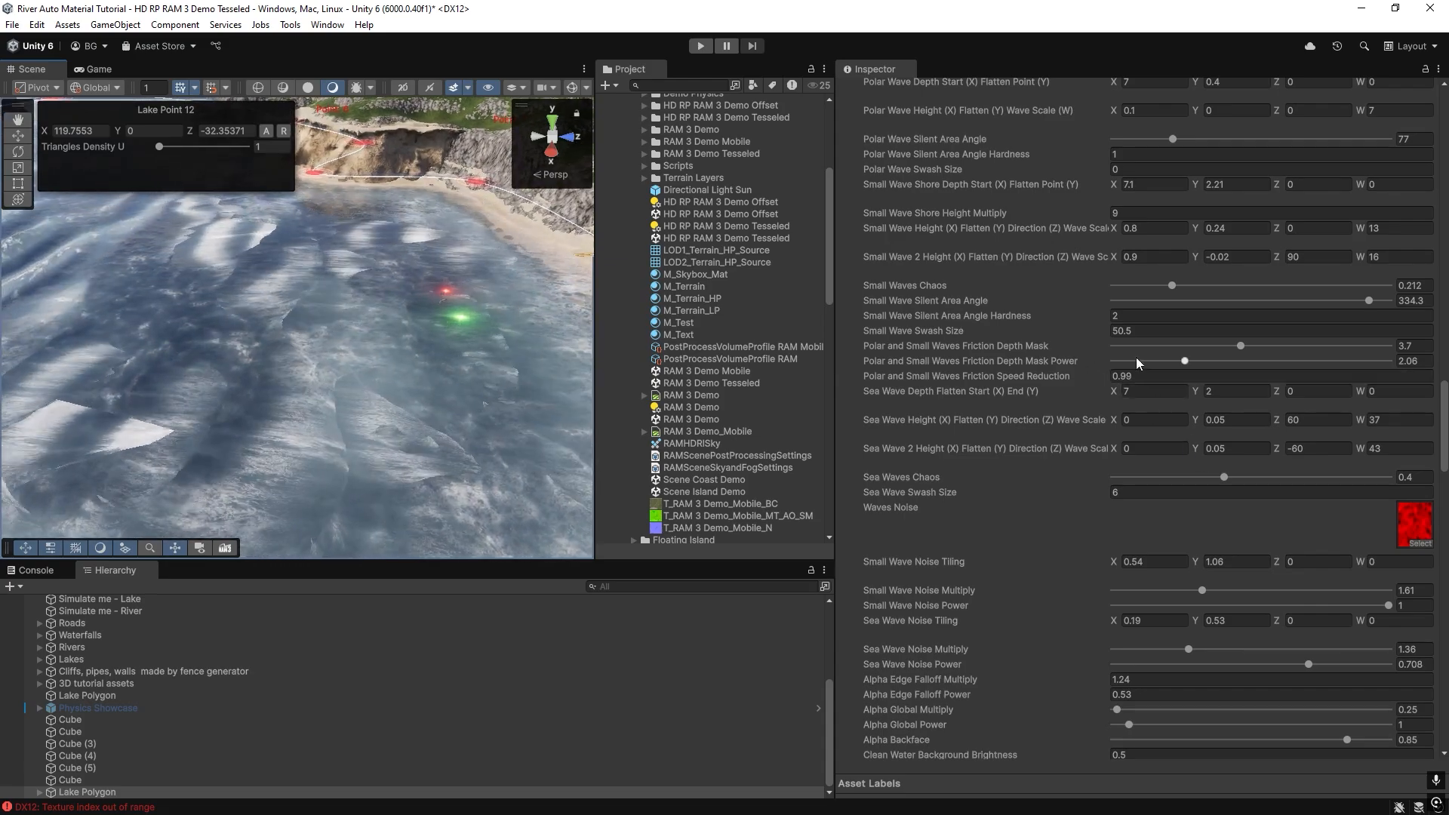
{"action": "left_click", "coordinate": [1145, 332]}
{"action": "type", "text": "1"}
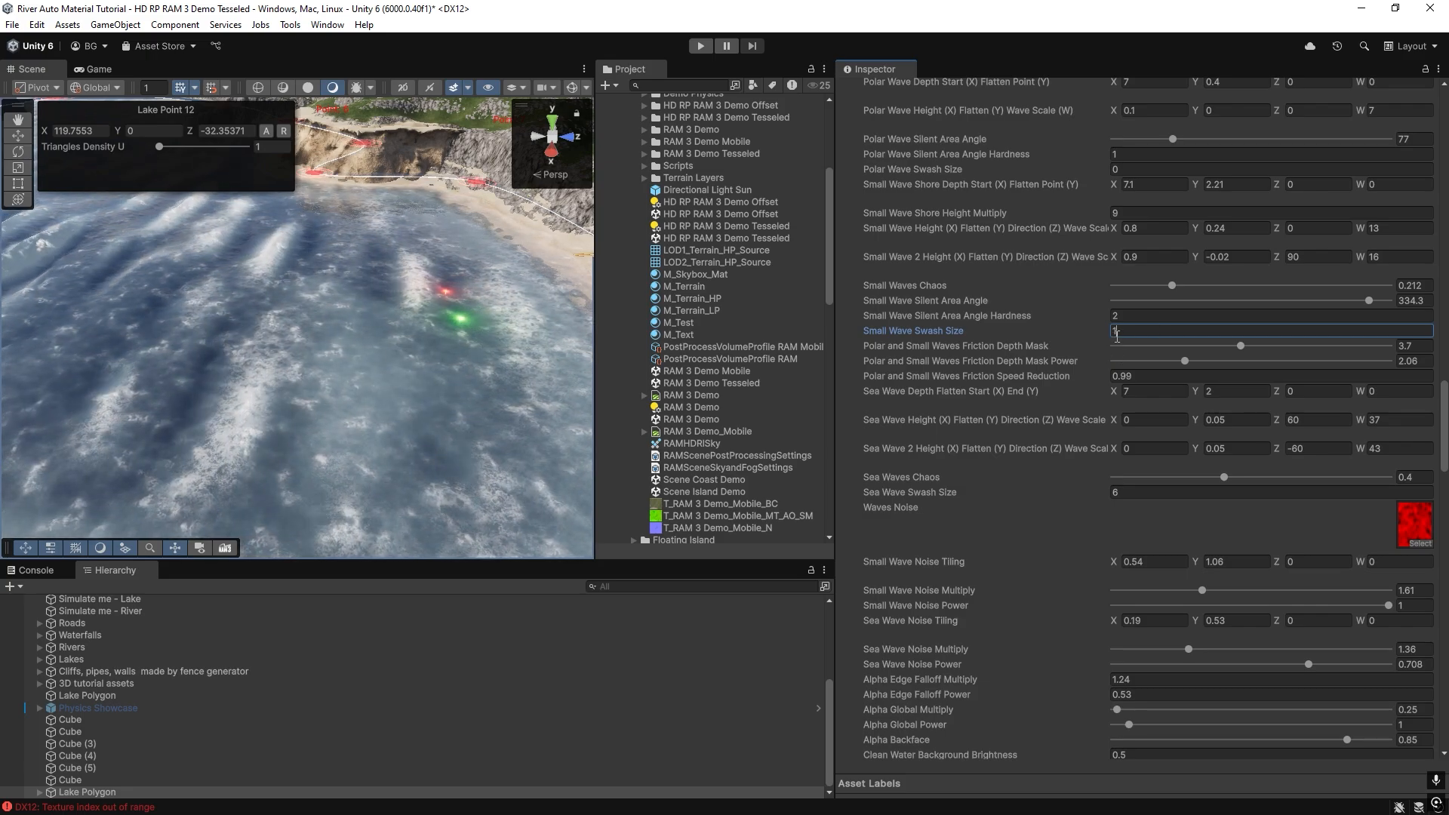
Raise the Small Wave Swash Size to about 15.7
{"action": "right_click_drag", "start_coordinate": [354, 325], "coordinate": [434, 250]}
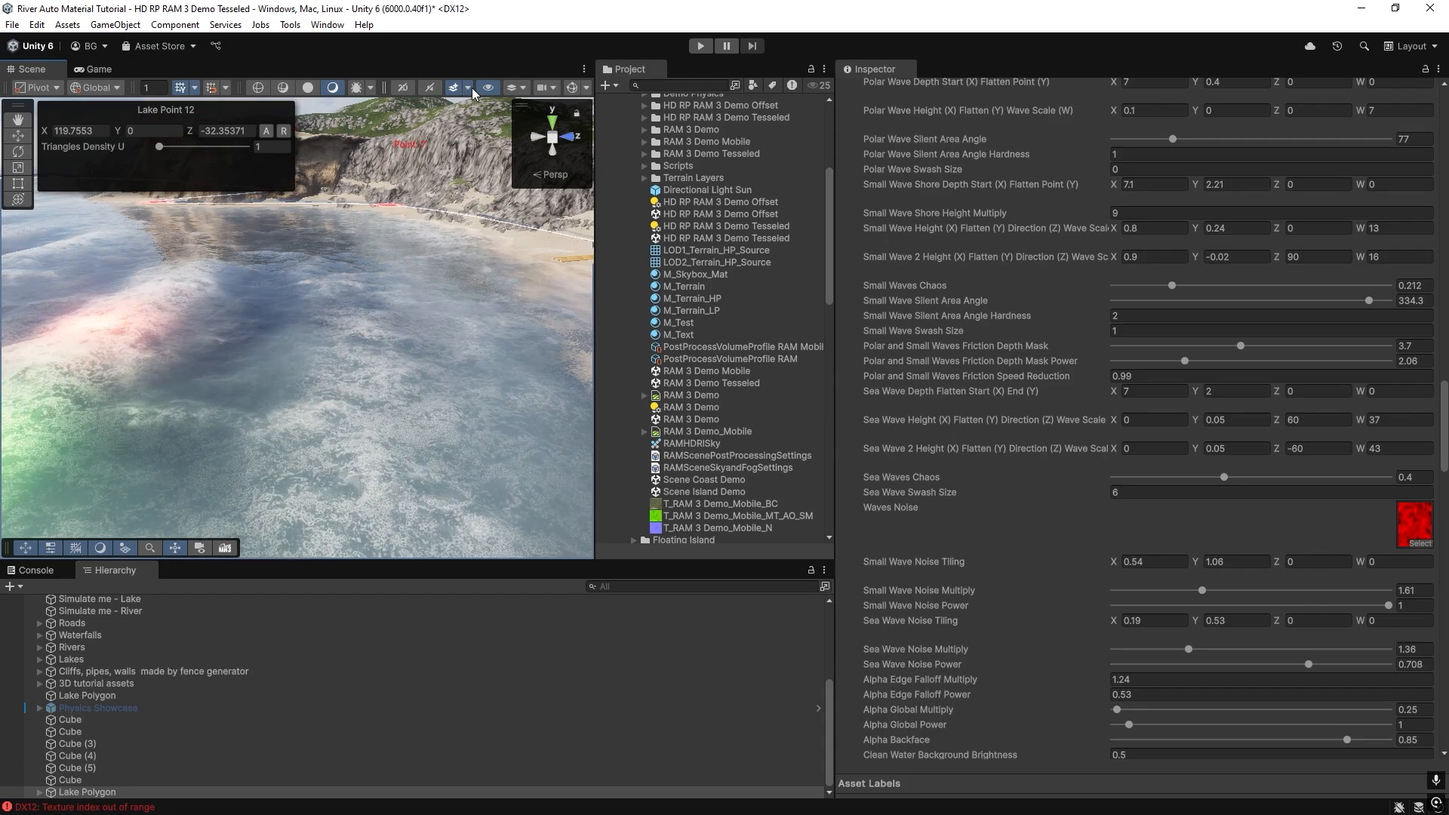
{"action": "left_click", "coordinate": [469, 87]}
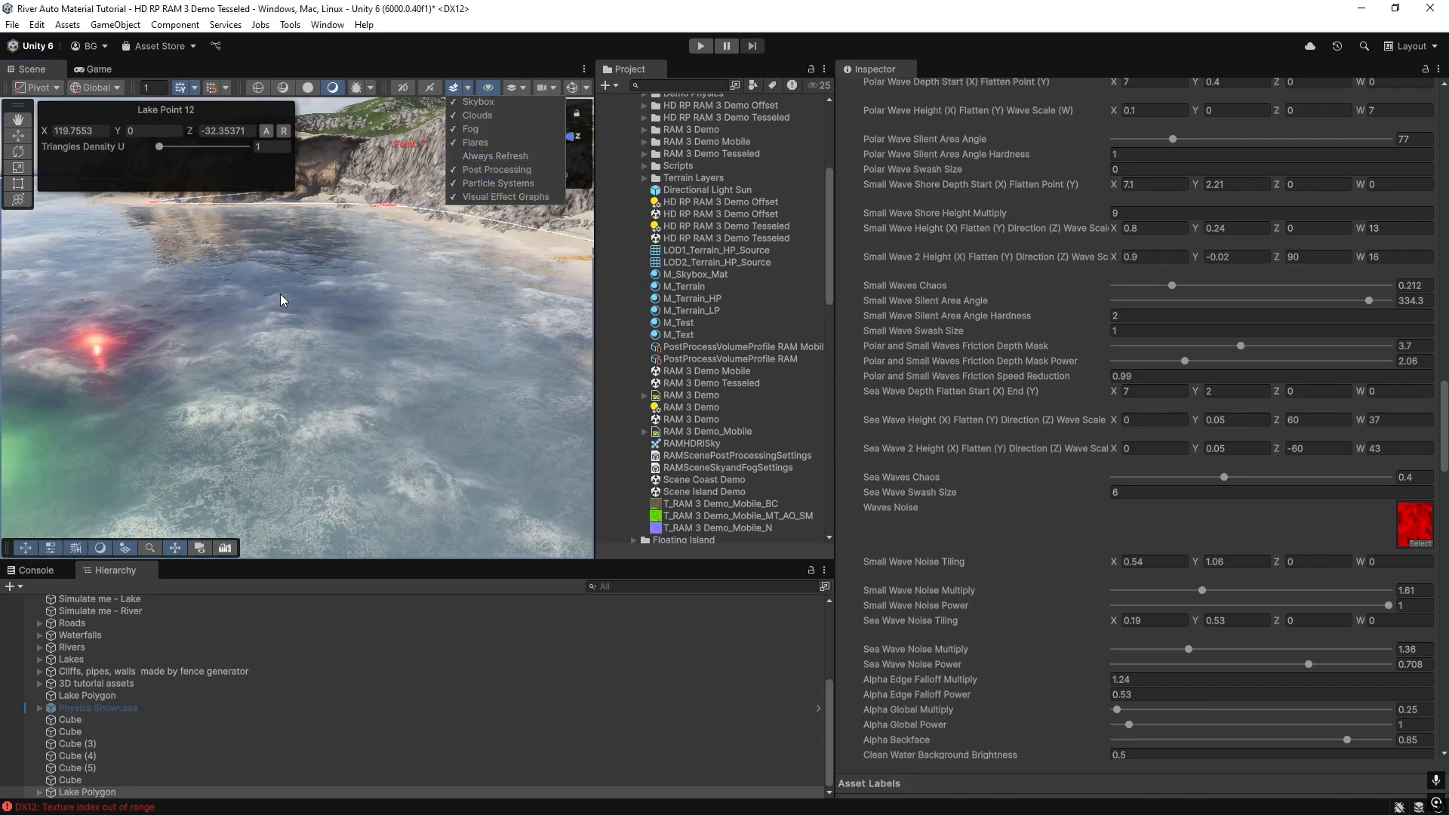
{"action": "right_click_drag", "start_coordinate": [279, 297], "coordinate": [260, 367]}
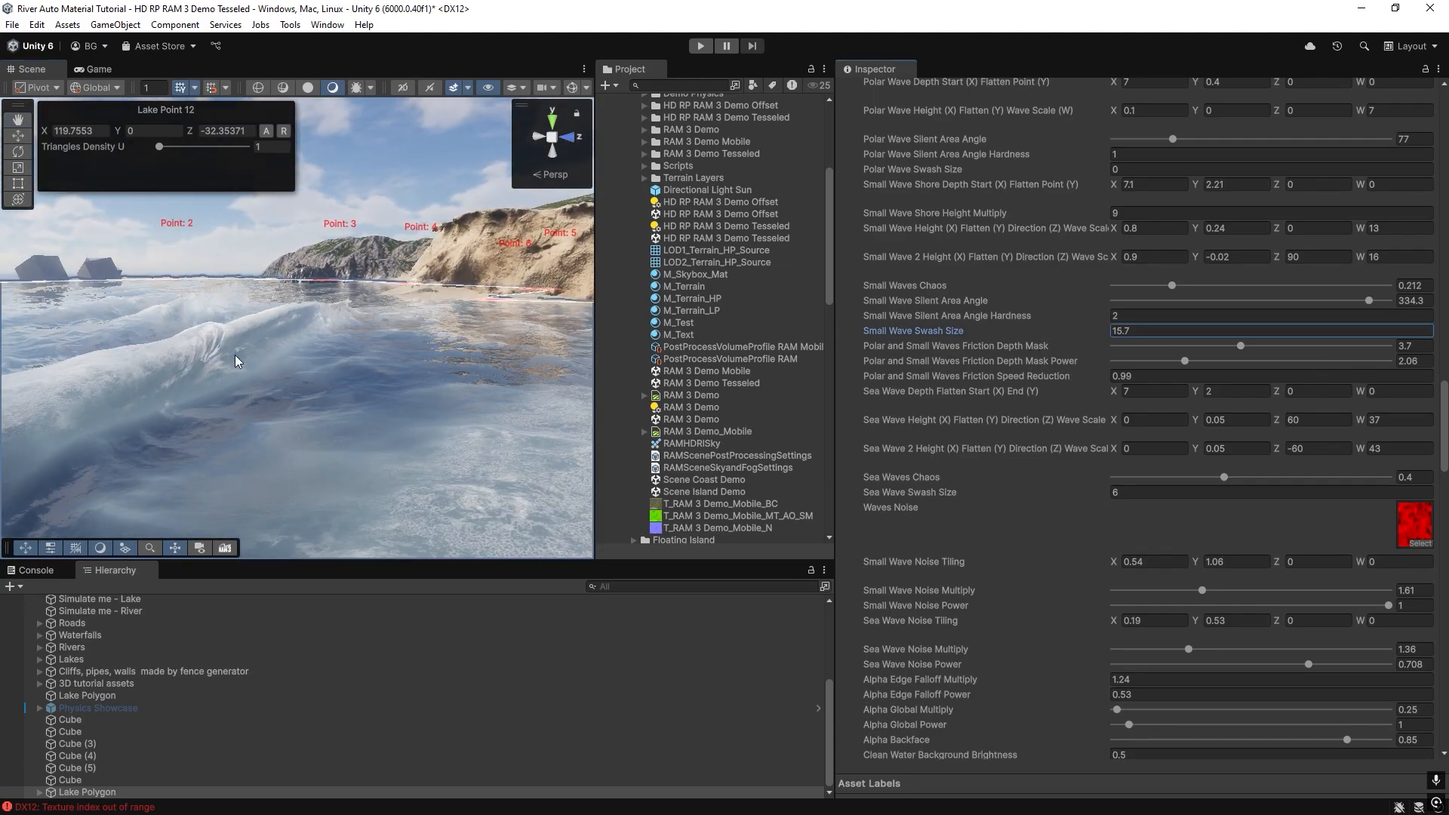
Raise the Small Wave Swash Size to about 41.5
{"action": "mouse_move", "coordinate": [236, 361]}
{"action": "right_mouse_down"}
{"action": "mouse_move", "coordinate": [246, 385]}
{"action": "mouse_move", "coordinate": [260, 366]}
{"action": "right_mouse_up"}
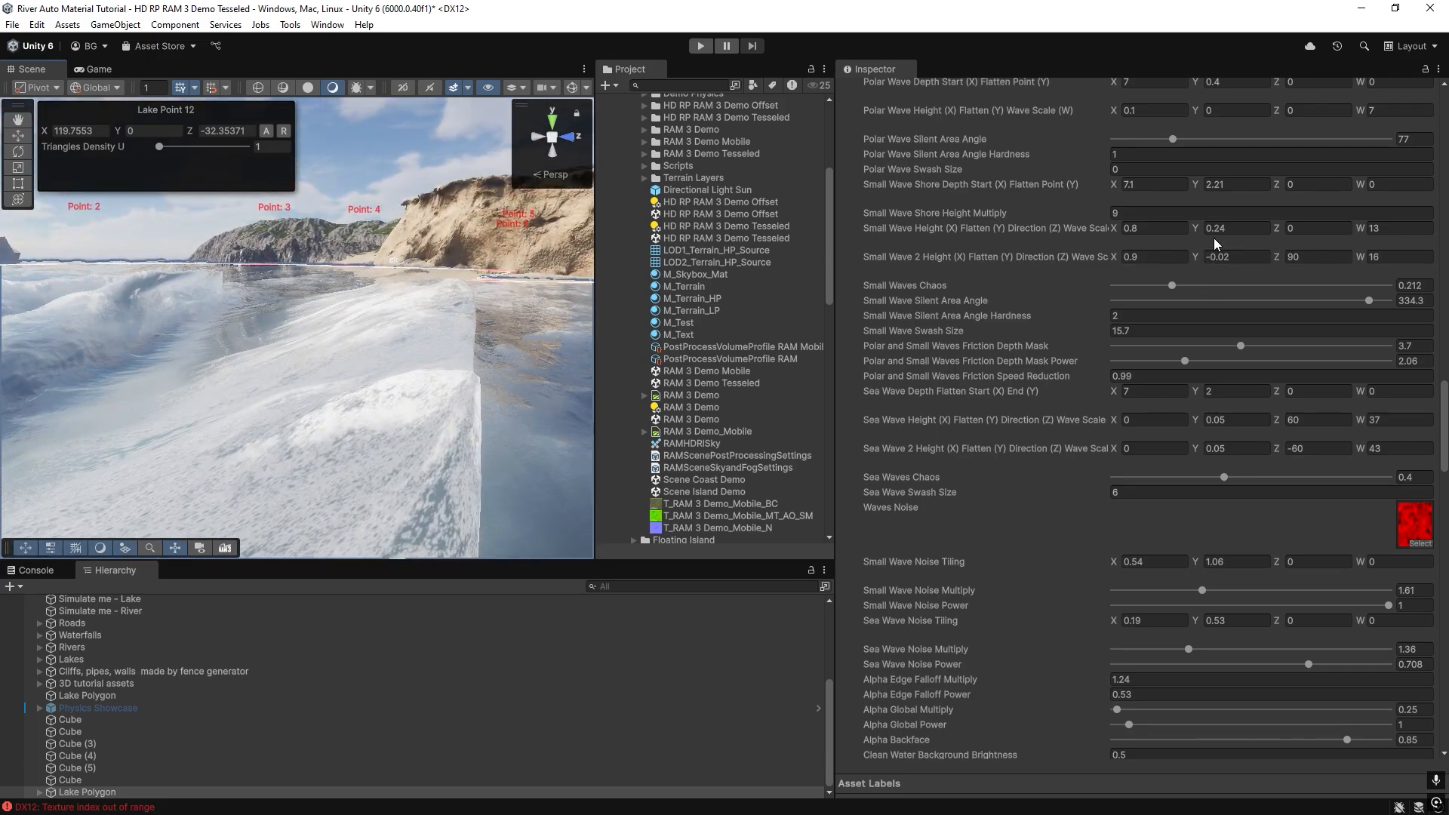
{"action": "right_click_drag", "start_coordinate": [386, 378], "coordinate": [380, 388]}
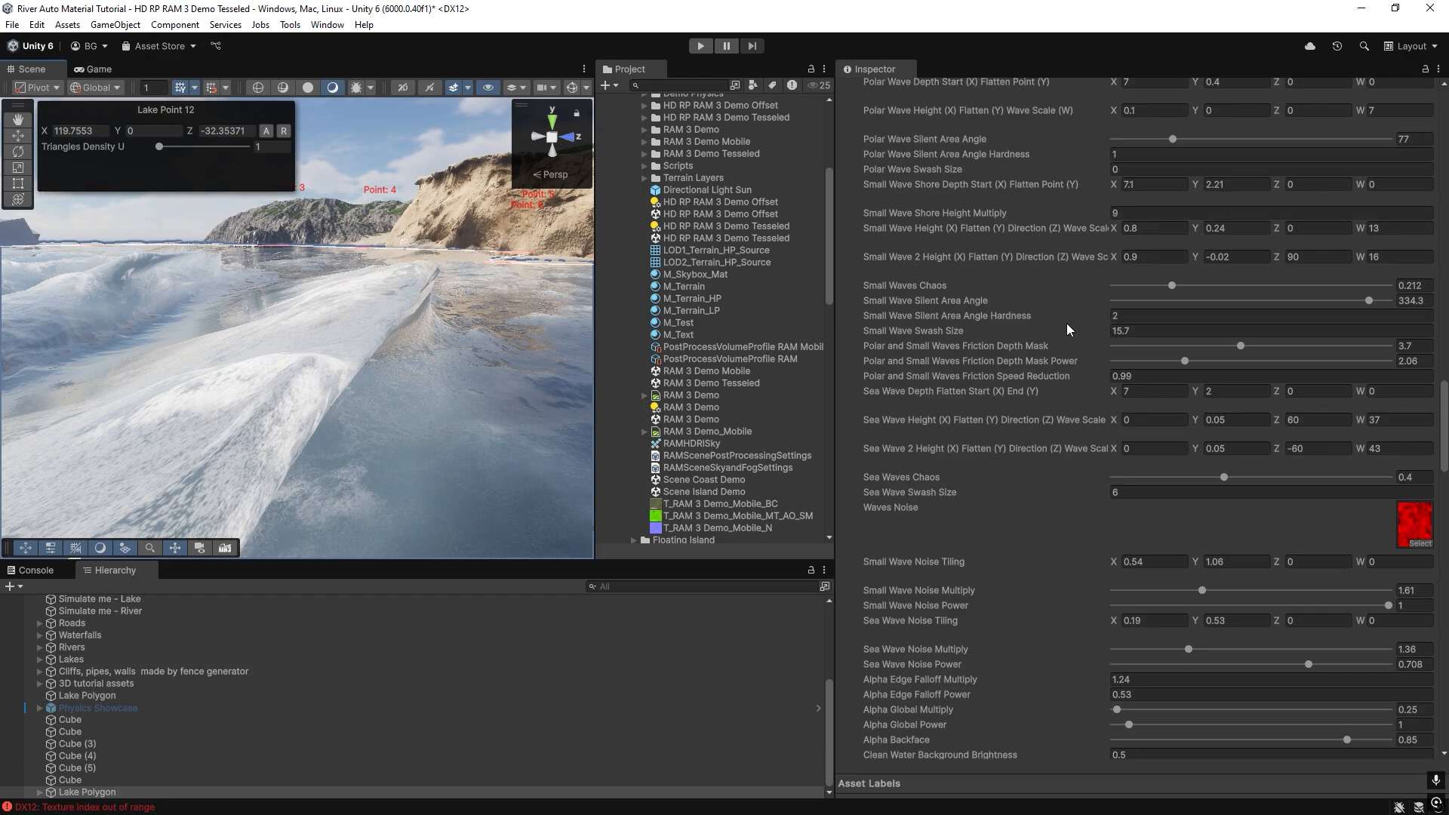
{"action": "left_click_drag", "start_coordinate": [1037, 335], "coordinate": [1095, 333]}
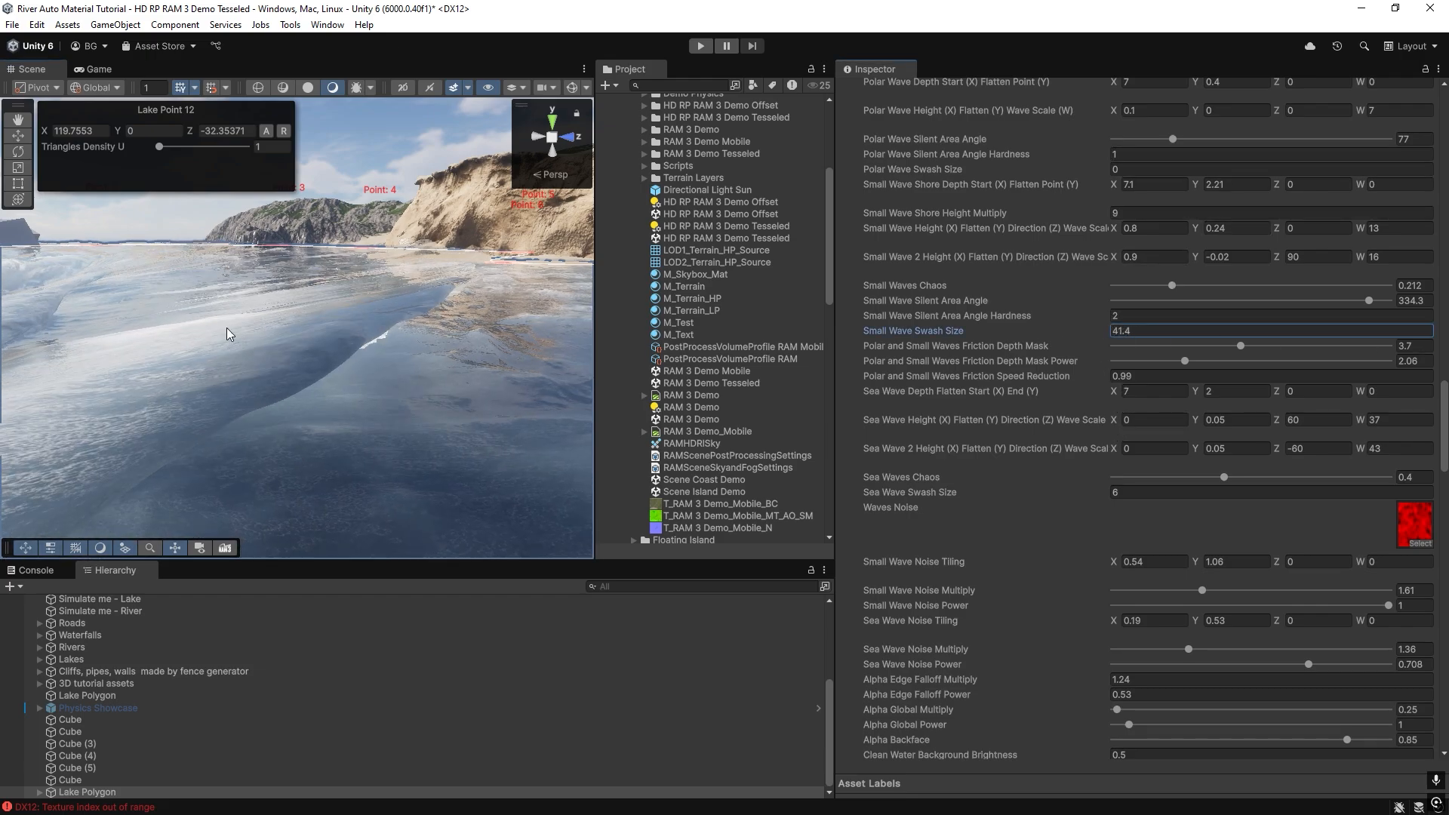
Reset the Small Wave Swash Size to 1
{"action": "right_click_drag", "start_coordinate": [171, 348], "coordinate": [169, 388]}
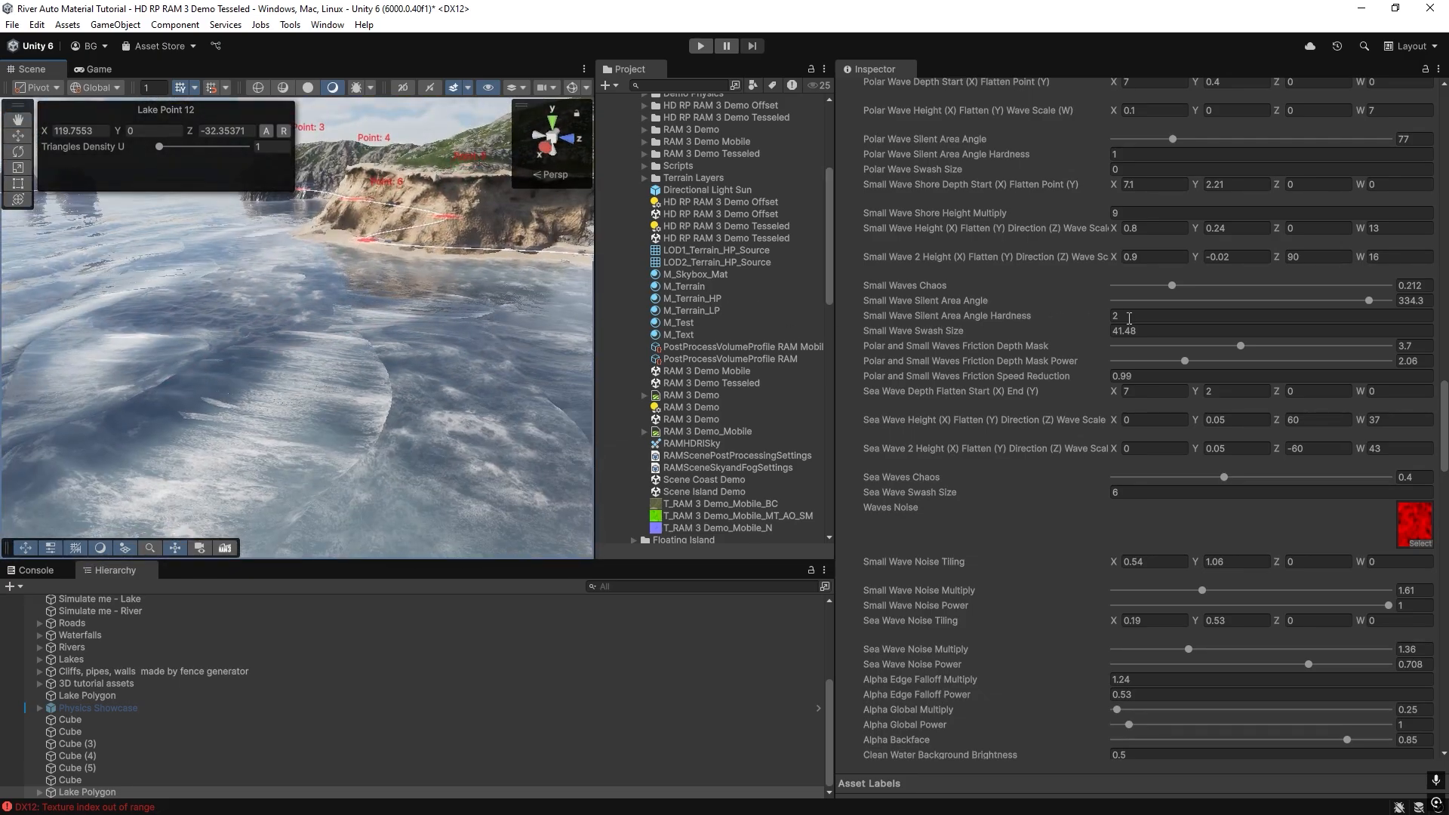
{"action": "type", "text": "1"}
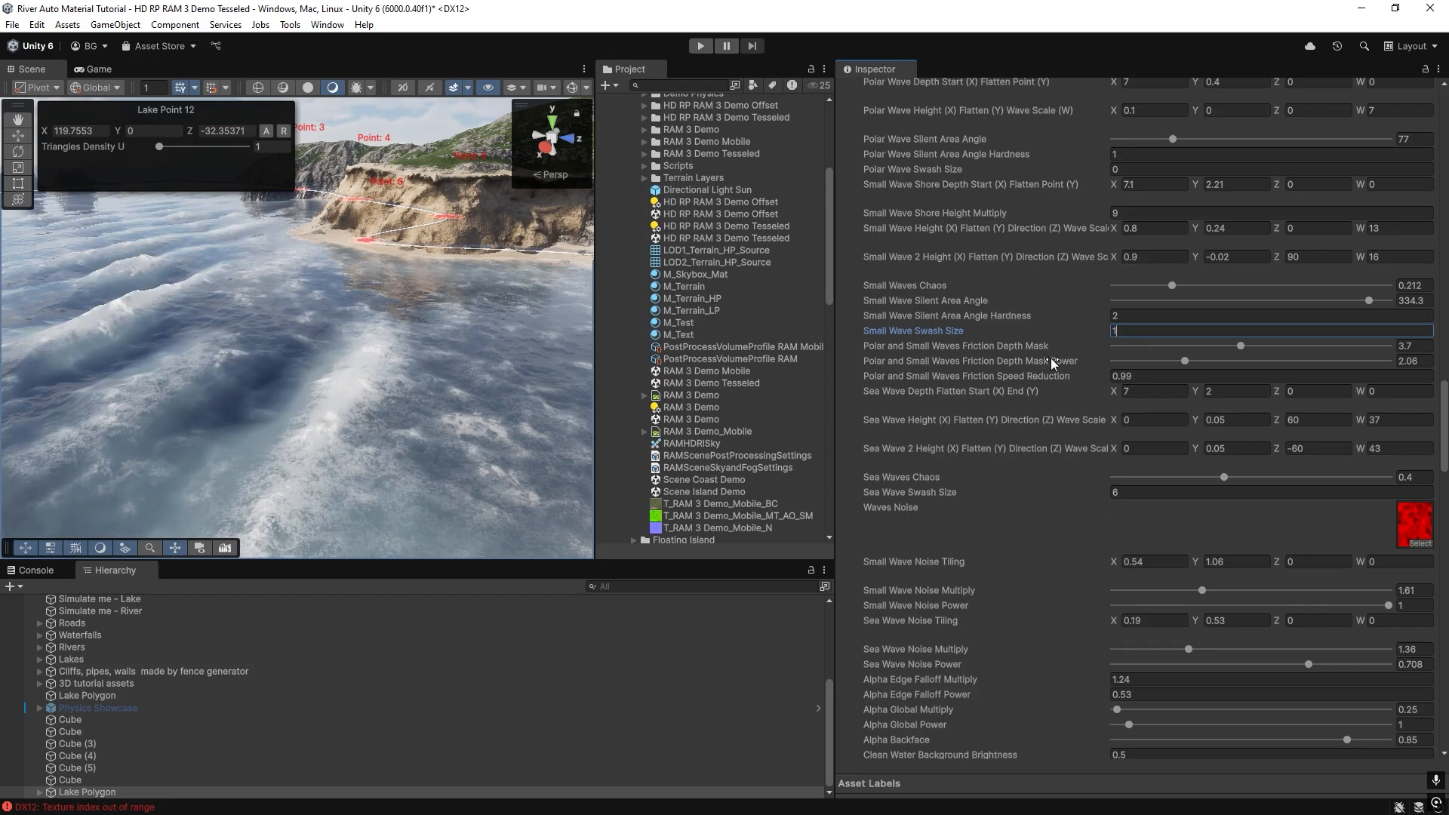
Set the X (height) values of Small Wave Height and Small Wave 2 Height to 0.1
{"action": "right_click_drag", "start_coordinate": [438, 343], "coordinate": [465, 434]}
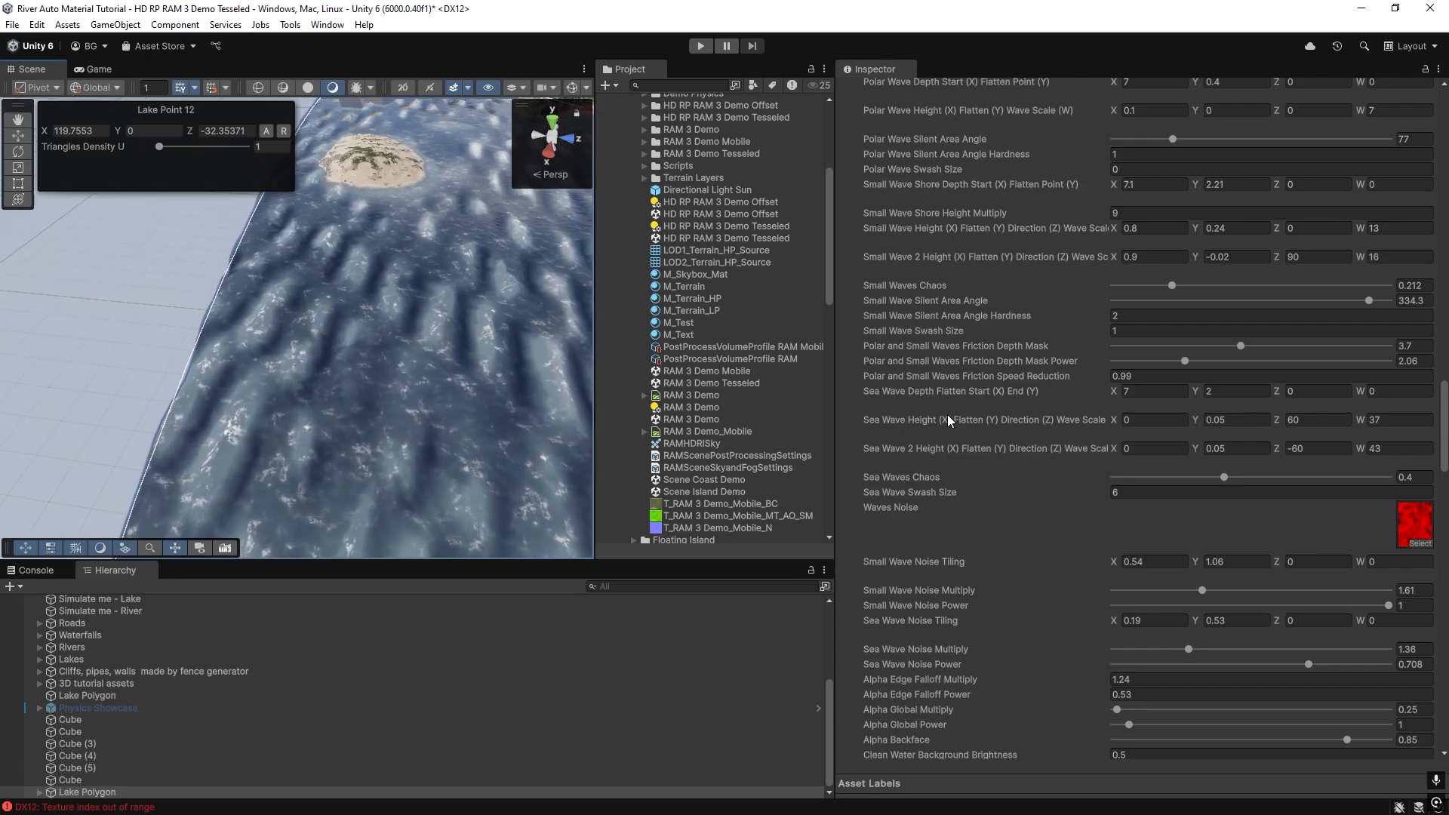
{"action": "right_click_drag", "start_coordinate": [375, 329], "coordinate": [431, 355]}
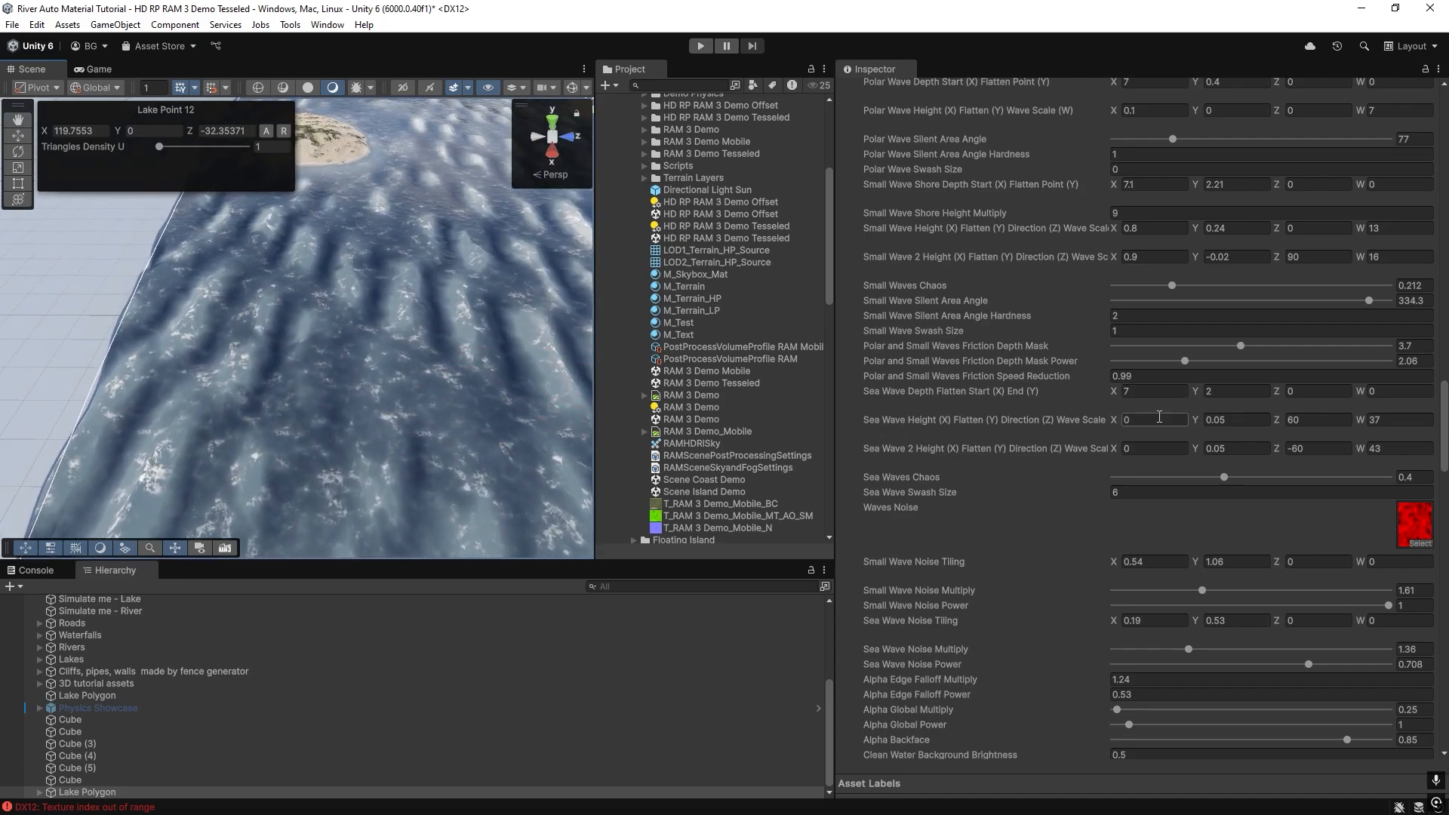
{"action": "type", "text": "0"}
{"action": "left_click", "coordinate": [1151, 257]}
{"action": "type", "text": "0"}
{"action": "key", "text": "Return"}
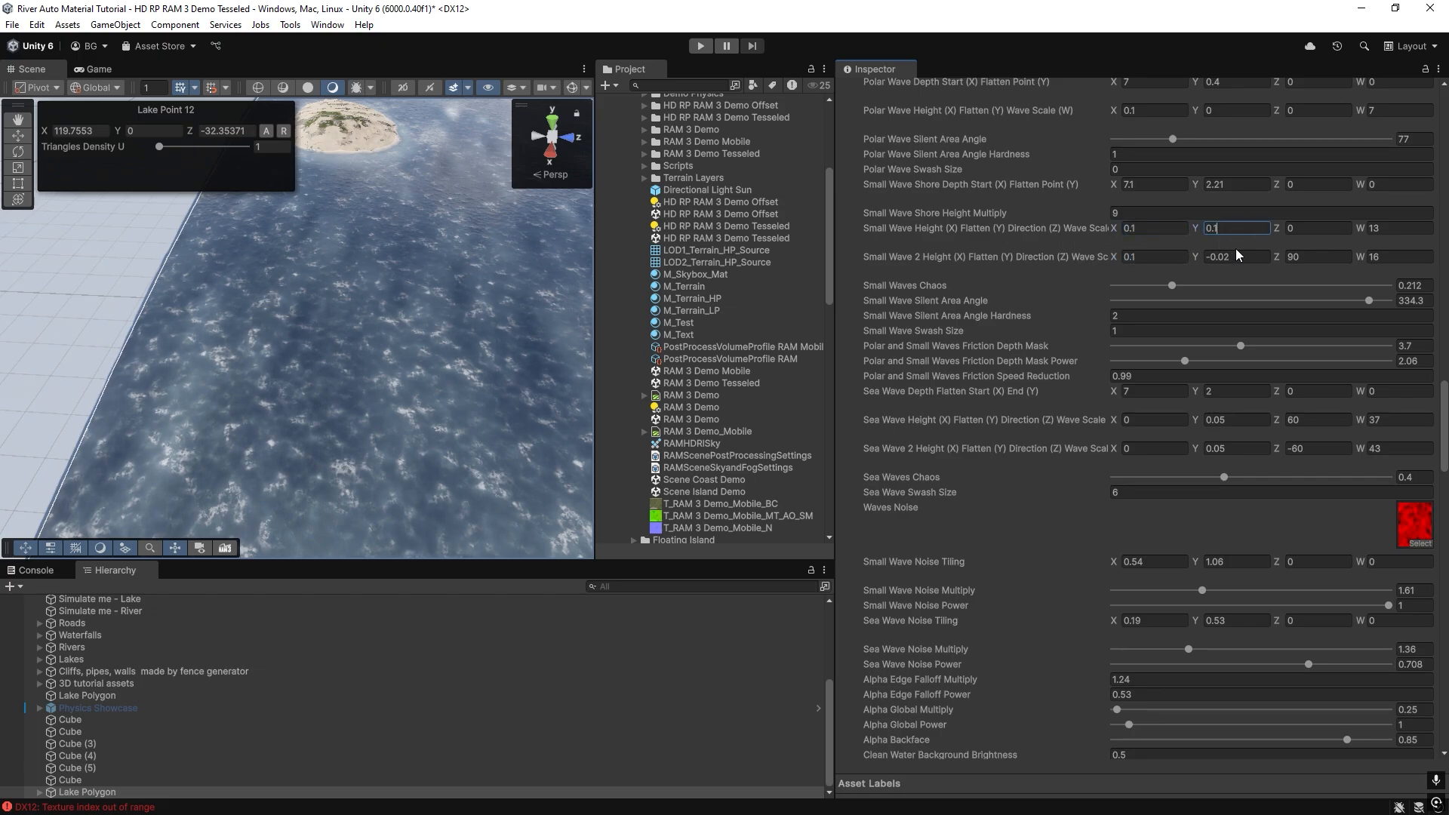
Set the Y (flatten) value of Small Wave 2 Height to 0.1
{"action": "type", "text": "0.1"}
{"action": "right_click_drag", "start_coordinate": [324, 338], "coordinate": [305, 325]}
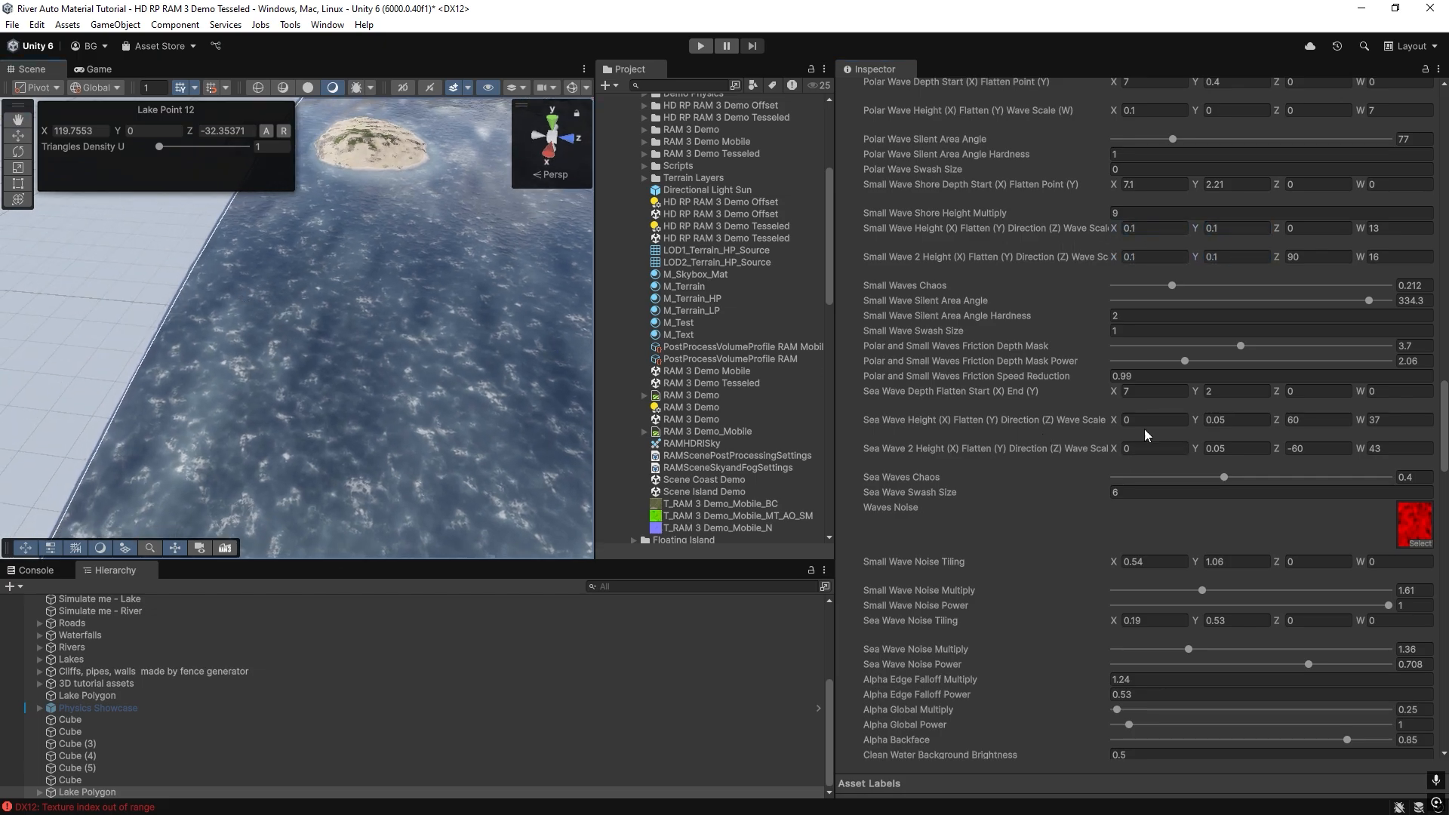
Set Sea Wave Height X to 1 and Sea Wave 2 Height X to about 1.3
{"action": "type", "text": "1"}
{"action": "left_click", "coordinate": [1152, 450]}
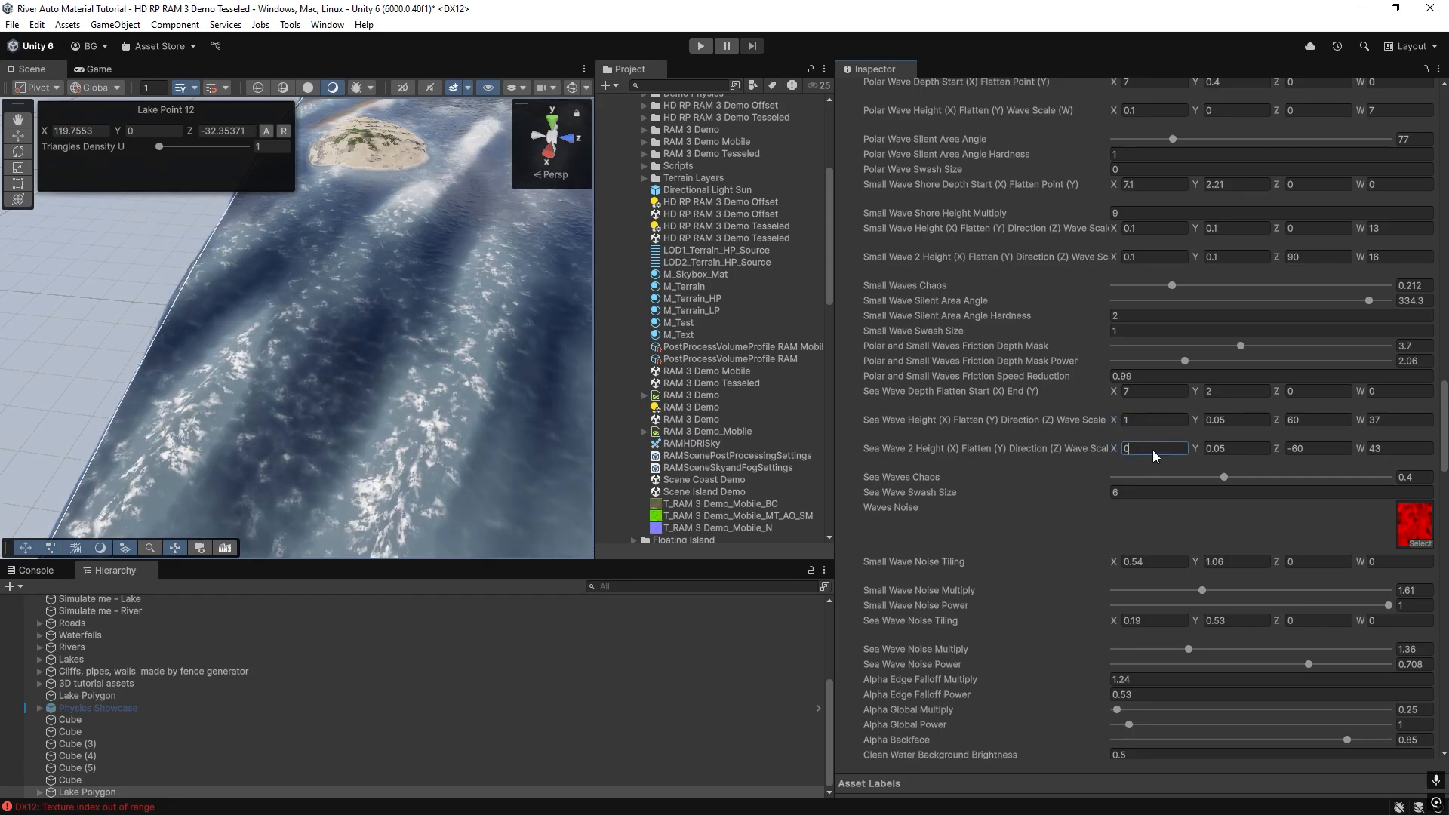
{"action": "type", "text": "1"}
{"action": "right_click_drag", "start_coordinate": [226, 371], "coordinate": [290, 365]}
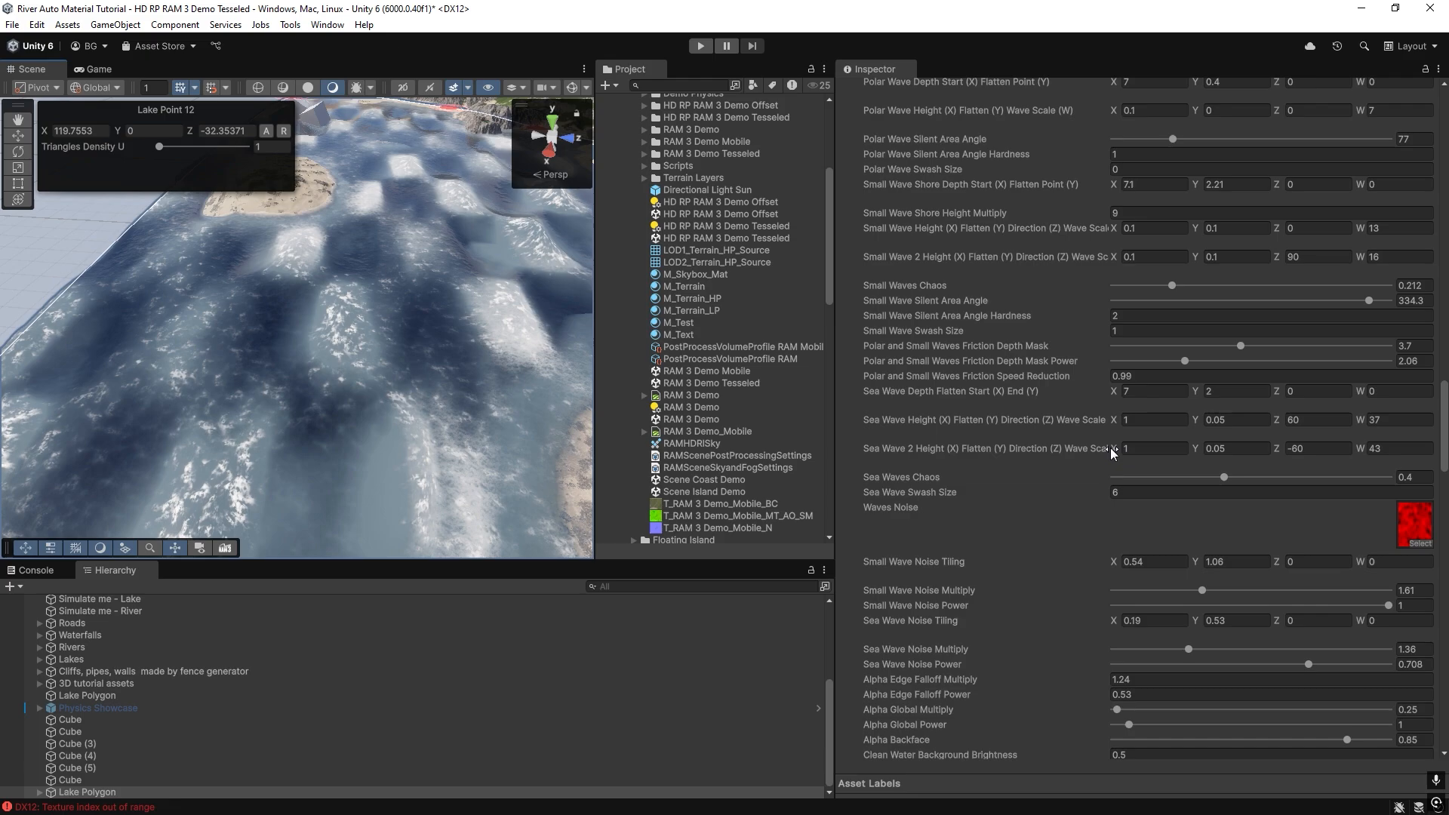
{"action": "mouse_move", "coordinate": [1111, 446]}
{"action": "left_mouse_down"}
{"action": "mouse_move", "coordinate": [1093, 447]}
{"action": "mouse_move", "coordinate": [1109, 446]}
{"action": "left_mouse_up"}
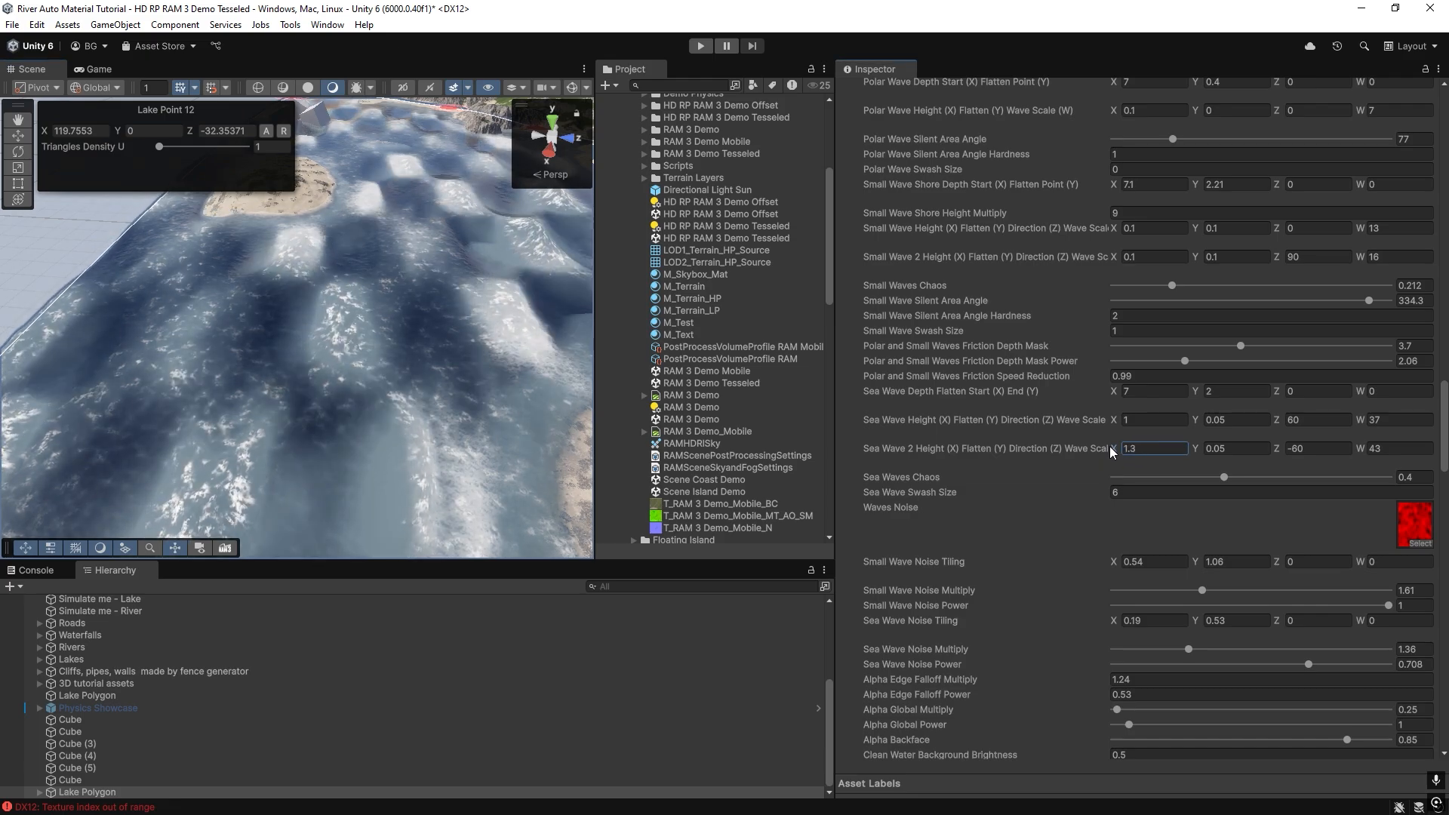
Raise the Sea Wave Depth Flatten End Y value to about 6.53
{"action": "right_click_drag", "start_coordinate": [338, 302], "coordinate": [263, 273]}
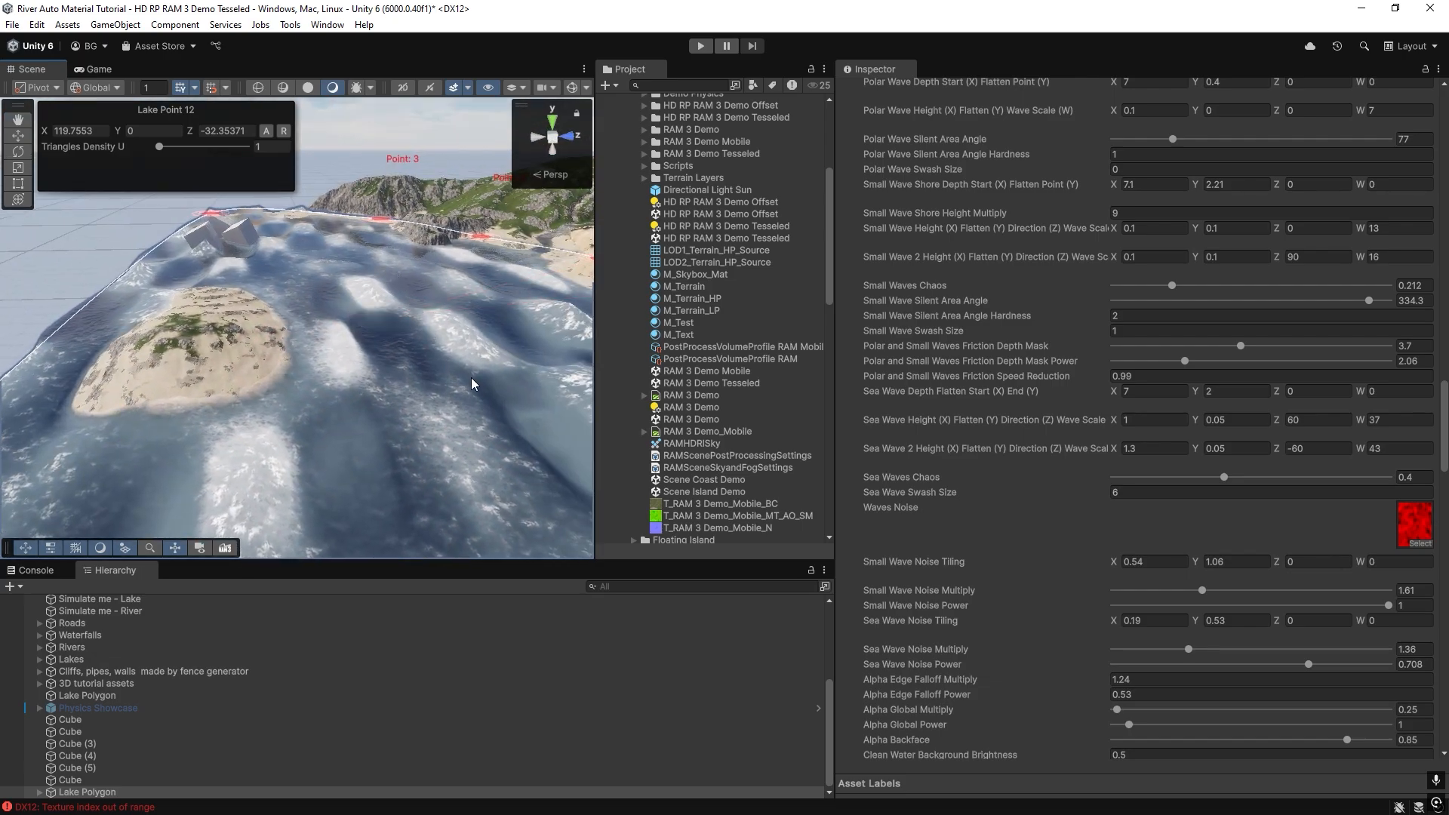
{"action": "mouse_move", "coordinate": [472, 383]}
{"action": "right_mouse_down"}
{"action": "mouse_move", "coordinate": [462, 361]}
{"action": "mouse_move", "coordinate": [457, 378]}
{"action": "right_mouse_up"}
{"action": "mouse_move", "coordinate": [311, 365]}
{"action": "right_mouse_down"}
{"action": "mouse_move", "coordinate": [430, 355]}
{"action": "mouse_move", "coordinate": [317, 374]}
{"action": "right_mouse_up"}
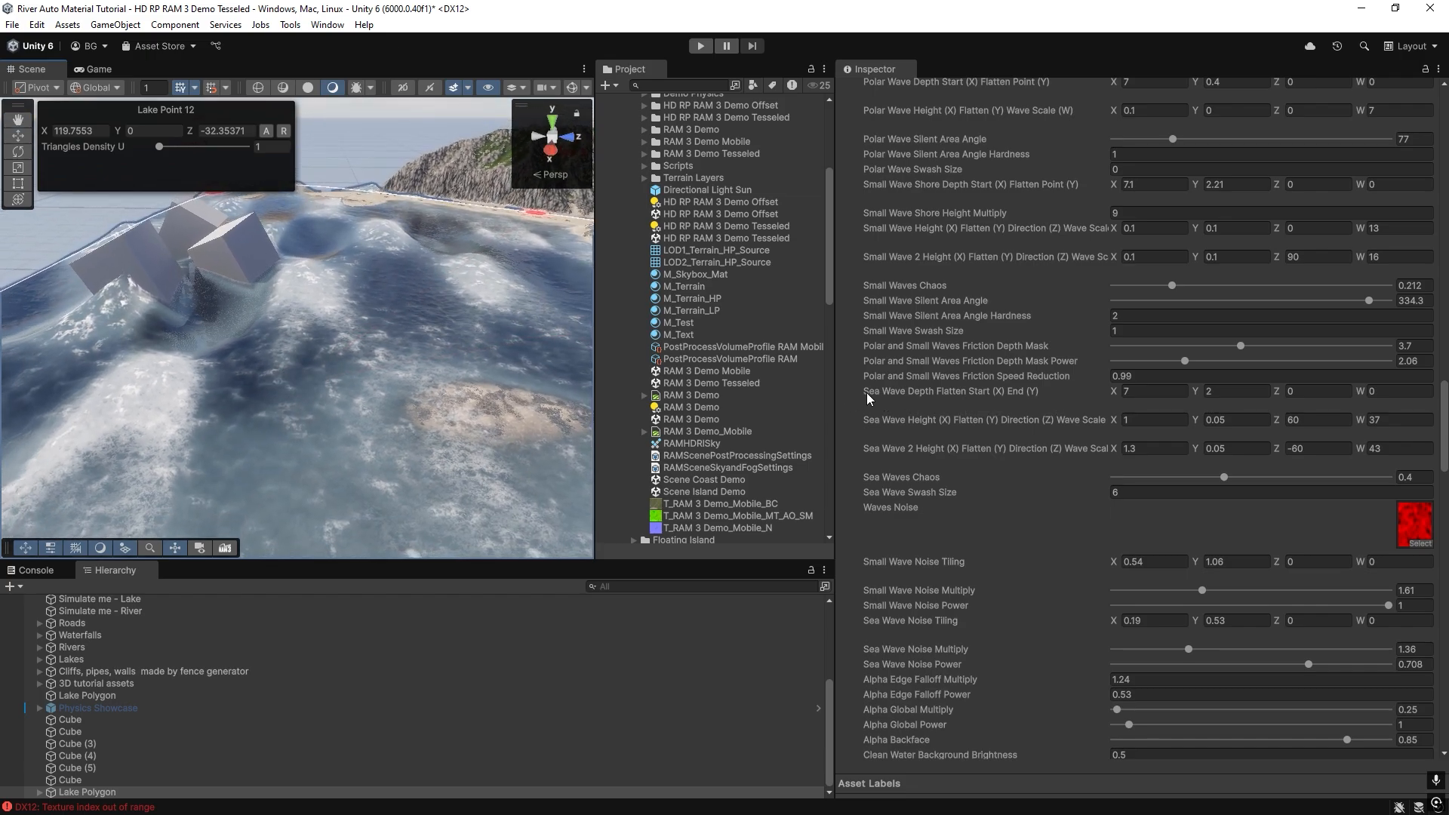
{"action": "right_click_drag", "start_coordinate": [301, 343], "coordinate": [276, 308]}
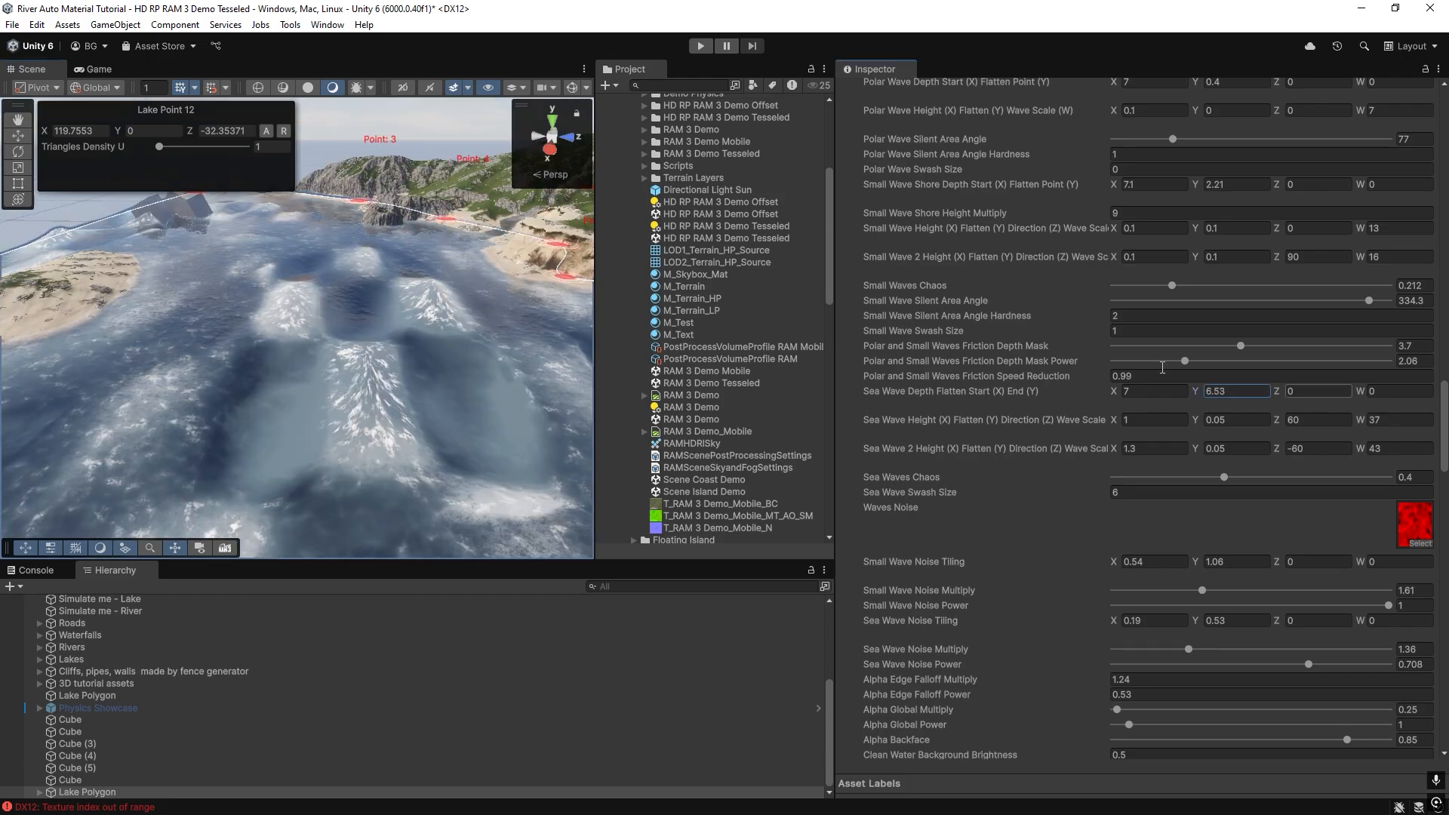
Lower the Sea Wave Depth Flatten End Y value to about 4.63
{"action": "right_click_drag", "start_coordinate": [316, 352], "coordinate": [490, 352]}
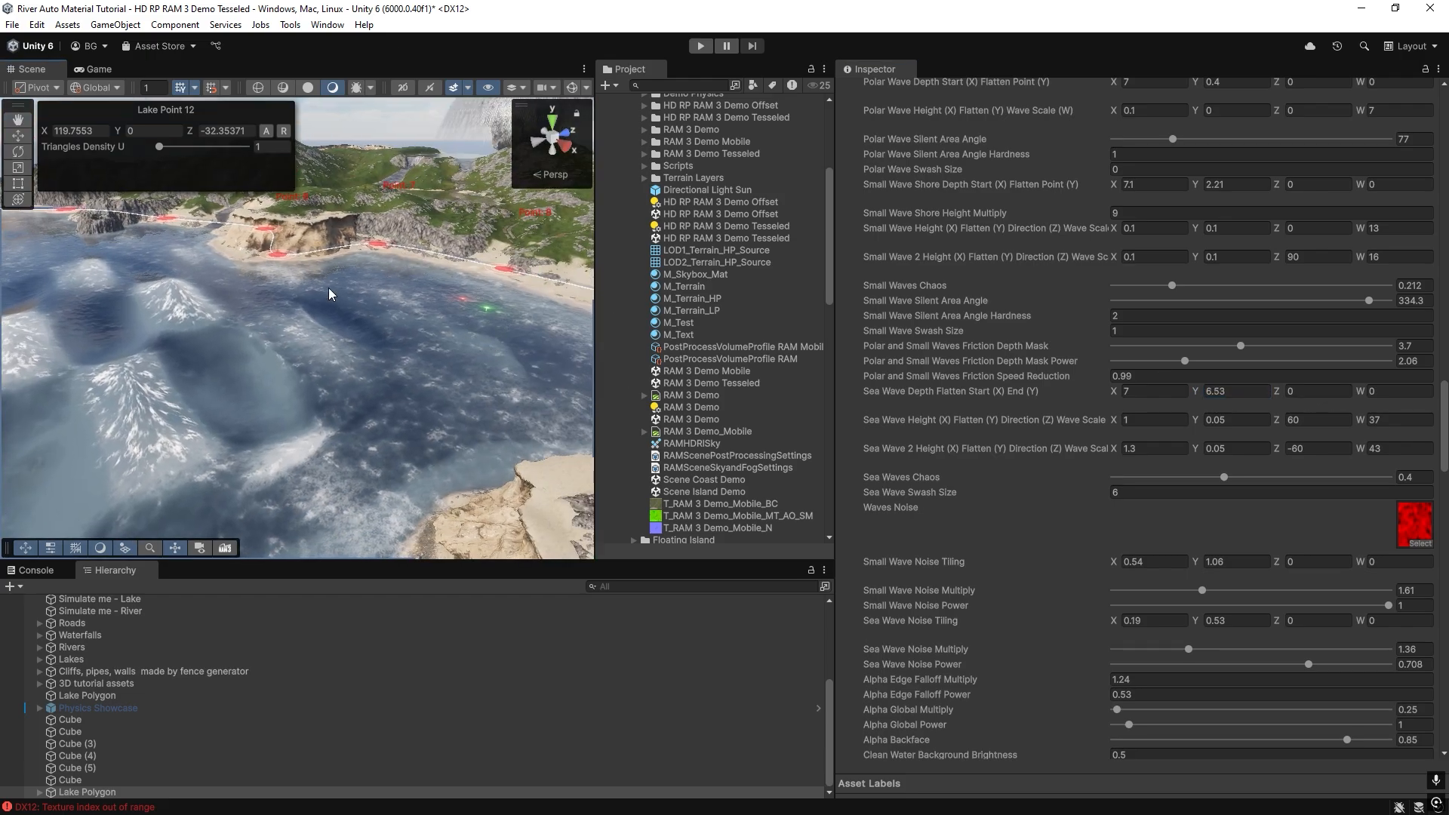
{"action": "mouse_move", "coordinate": [360, 330]}
{"action": "right_mouse_down"}
{"action": "mouse_move", "coordinate": [242, 325]}
{"action": "mouse_move", "coordinate": [190, 342]}
{"action": "mouse_move", "coordinate": [187, 316]}
{"action": "right_mouse_up"}
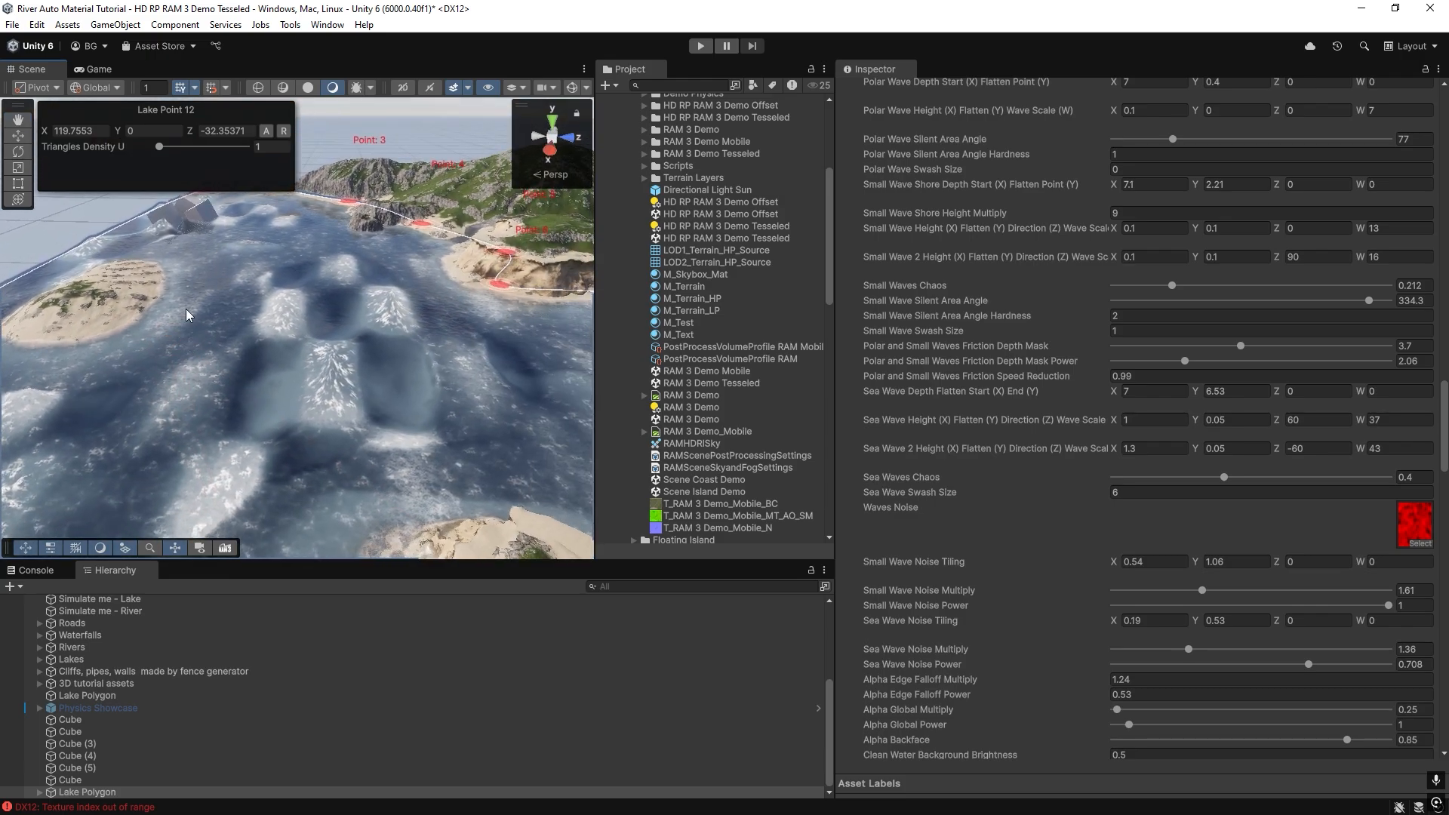
{"action": "mouse_move", "coordinate": [407, 423]}
{"action": "right_mouse_down"}
{"action": "mouse_move", "coordinate": [89, 429]}
{"action": "mouse_move", "coordinate": [427, 365]}
{"action": "mouse_move", "coordinate": [58, 361]}
{"action": "mouse_move", "coordinate": [1442, 404]}
{"action": "mouse_move", "coordinate": [284, 382]}
{"action": "mouse_move", "coordinate": [377, 366]}
{"action": "mouse_move", "coordinate": [442, 412]}
{"action": "right_mouse_up"}
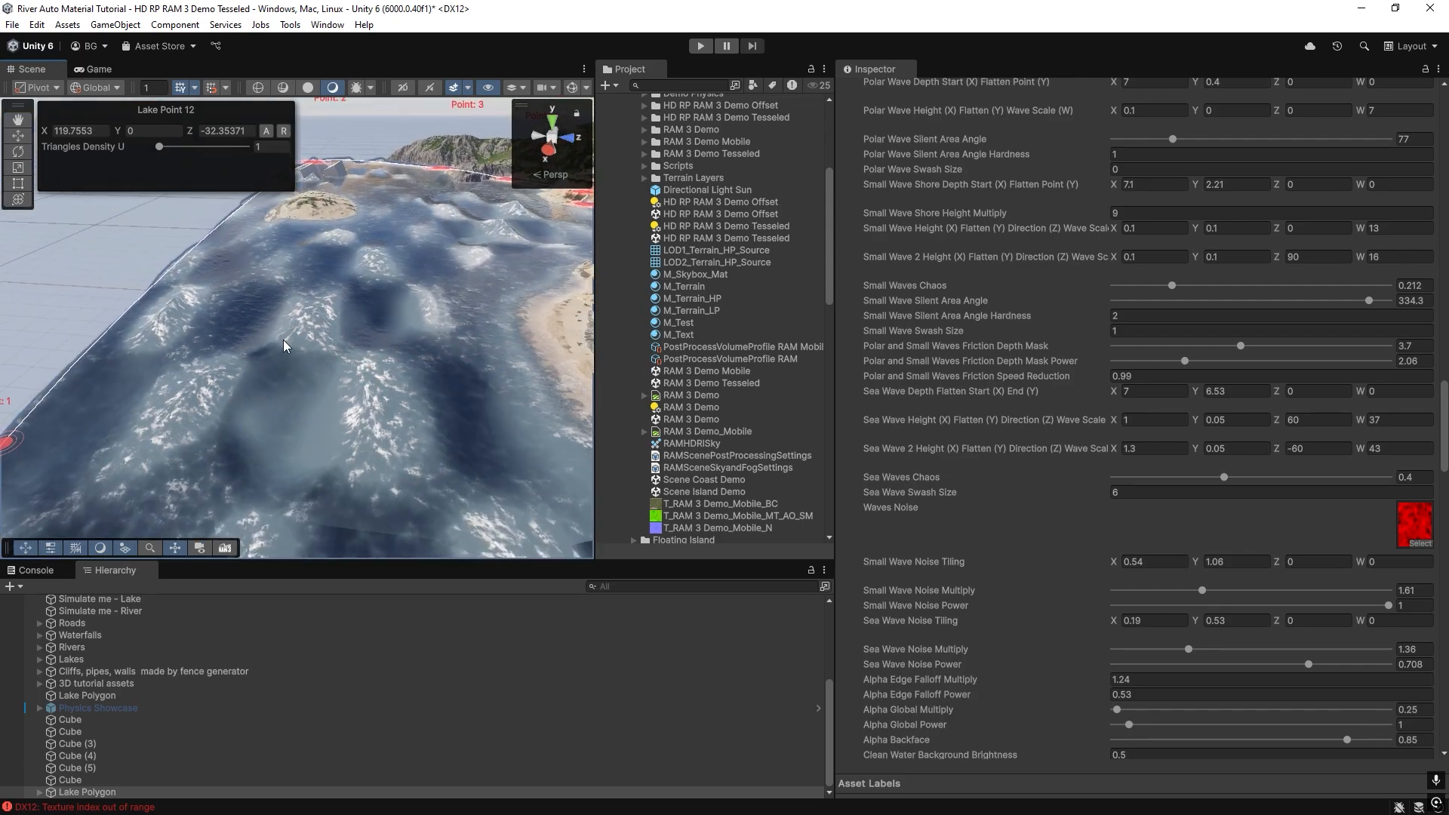
{"action": "mouse_move", "coordinate": [283, 346]}
{"action": "right_mouse_down"}
{"action": "mouse_move", "coordinate": [309, 237]}
{"action": "mouse_move", "coordinate": [340, 352]}
{"action": "mouse_move", "coordinate": [272, 195]}
{"action": "right_mouse_up"}
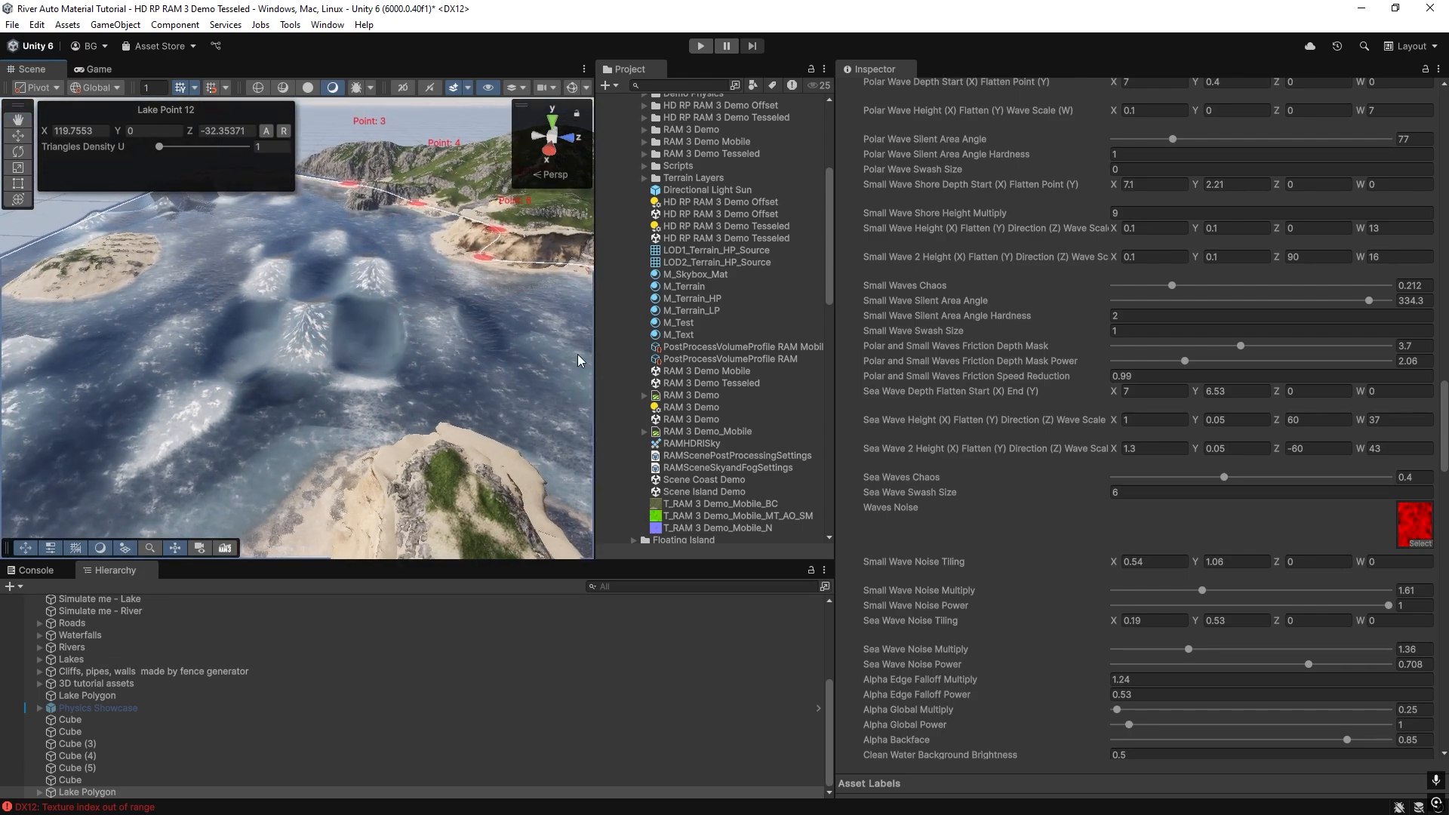
{"action": "right_click_drag", "start_coordinate": [339, 430], "coordinate": [283, 420]}
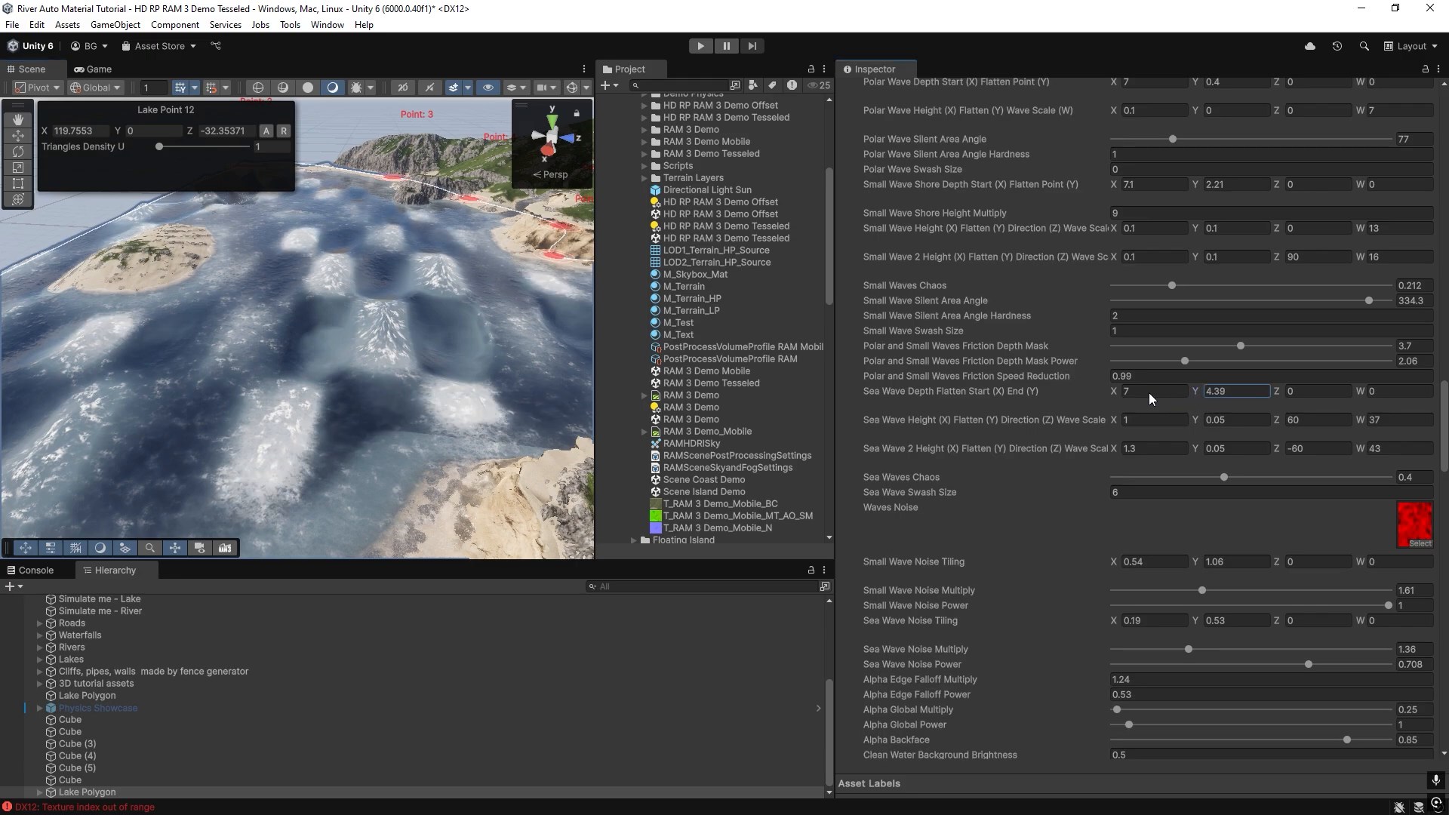
{"action": "left_click_drag", "start_coordinate": [1149, 393], "coordinate": [1158, 391]}
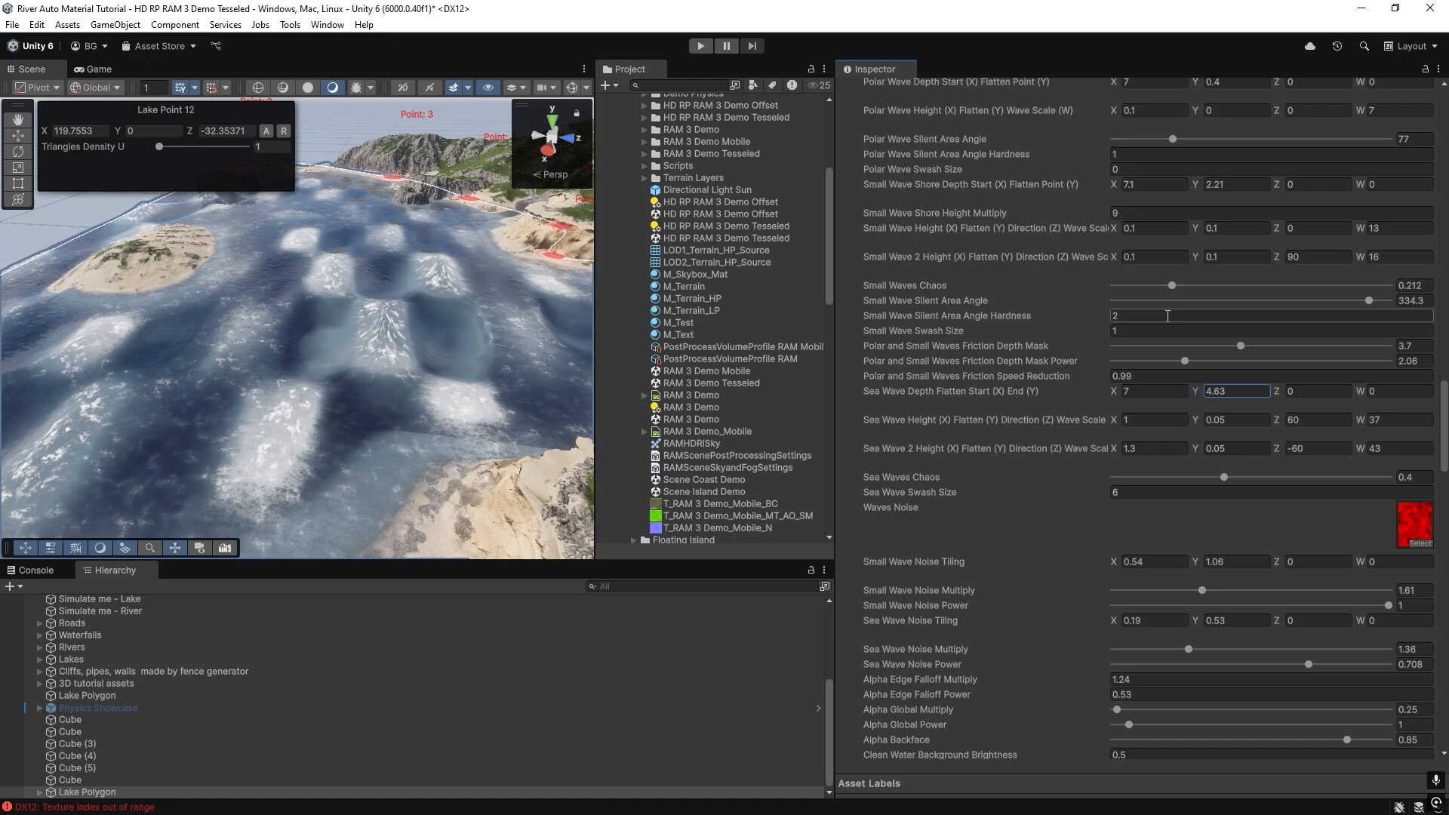
Set the Sea Wave Depth Flatten Start X value to about 7.56
{"action": "right_click_drag", "start_coordinate": [214, 325], "coordinate": [283, 260]}
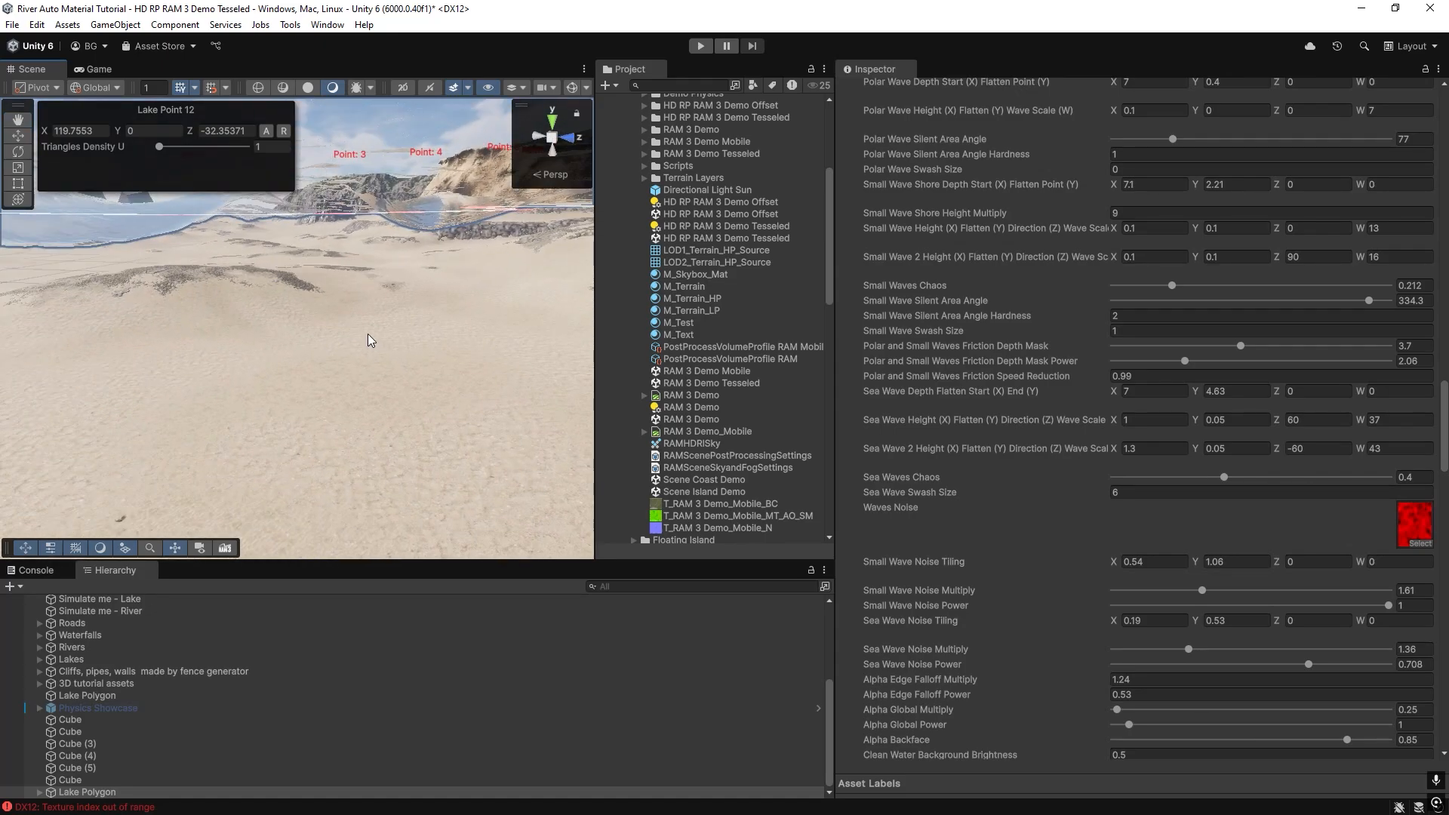
{"action": "mouse_move", "coordinate": [370, 339]}
{"action": "right_mouse_down"}
{"action": "mouse_move", "coordinate": [275, 323]}
{"action": "mouse_move", "coordinate": [417, 400]}
{"action": "mouse_move", "coordinate": [411, 421]}
{"action": "mouse_move", "coordinate": [421, 411]}
{"action": "mouse_move", "coordinate": [362, 307]}
{"action": "right_mouse_up"}
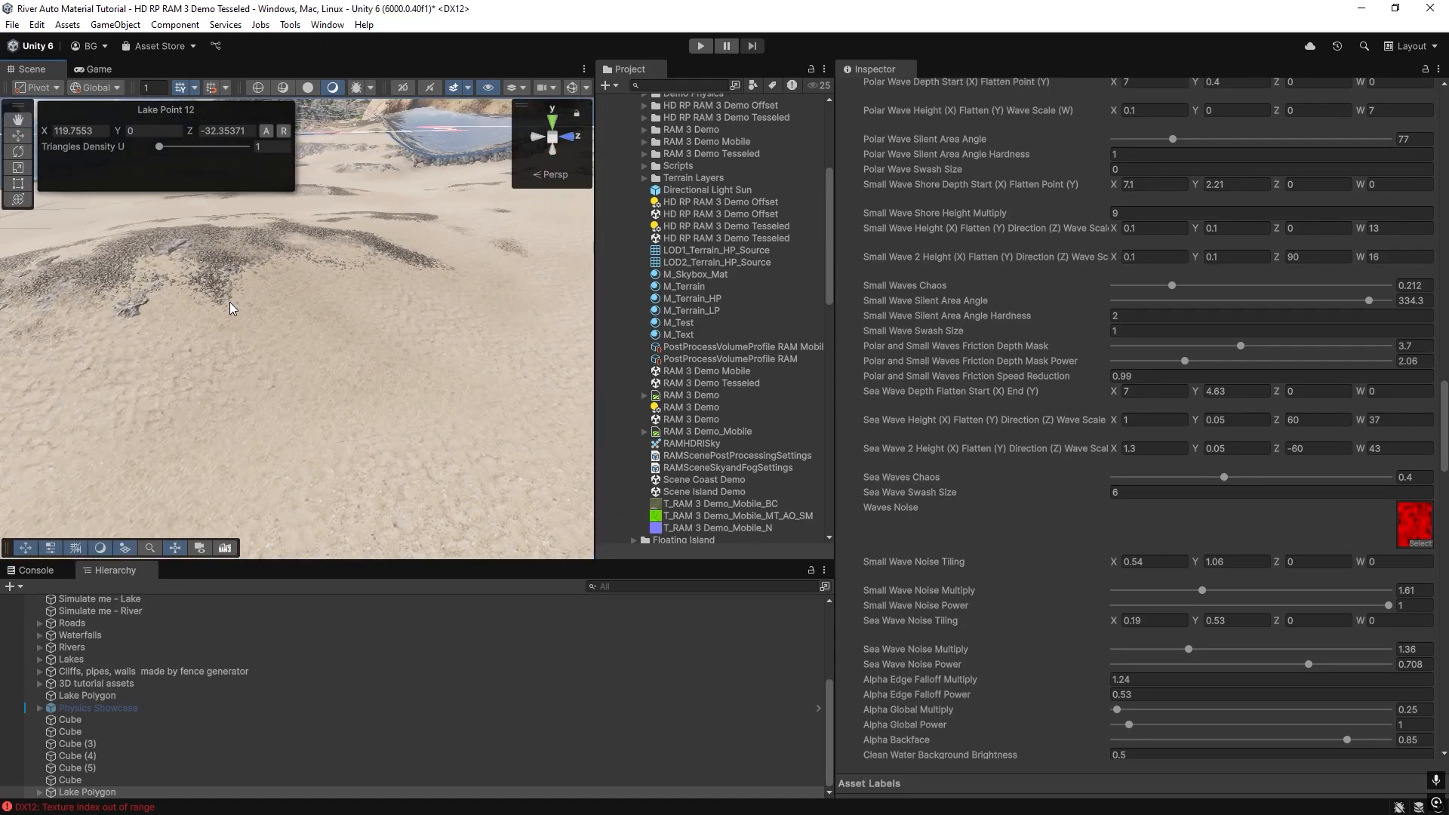
{"action": "mouse_move", "coordinate": [230, 302]}
{"action": "right_mouse_down"}
{"action": "mouse_move", "coordinate": [265, 278]}
{"action": "mouse_move", "coordinate": [432, 341]}
{"action": "right_mouse_up"}
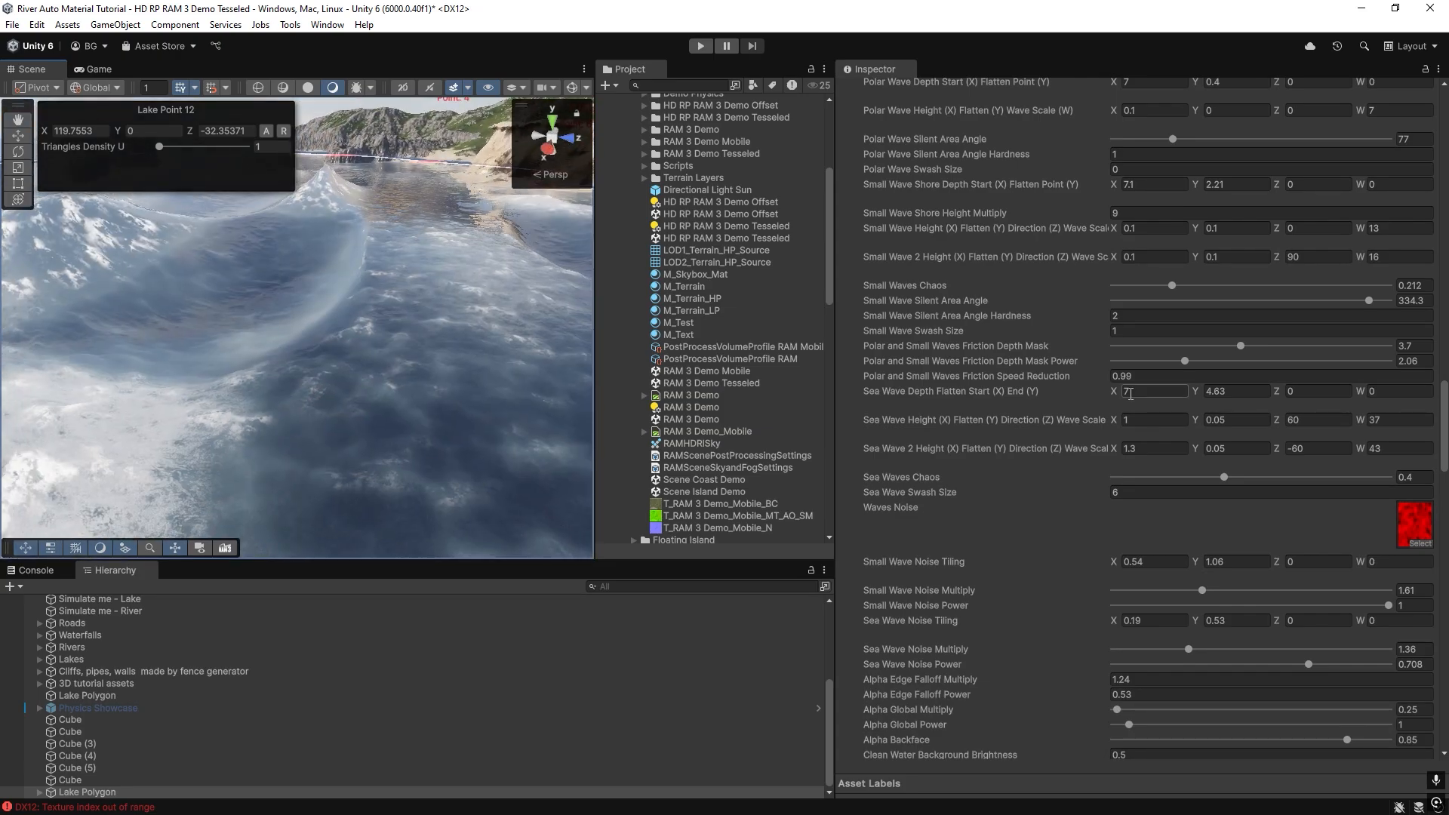
{"action": "left_click", "coordinate": [1130, 392]}
{"action": "type", "text": "8"}
{"action": "left_click_drag", "start_coordinate": [1148, 394], "coordinate": [1117, 402]}
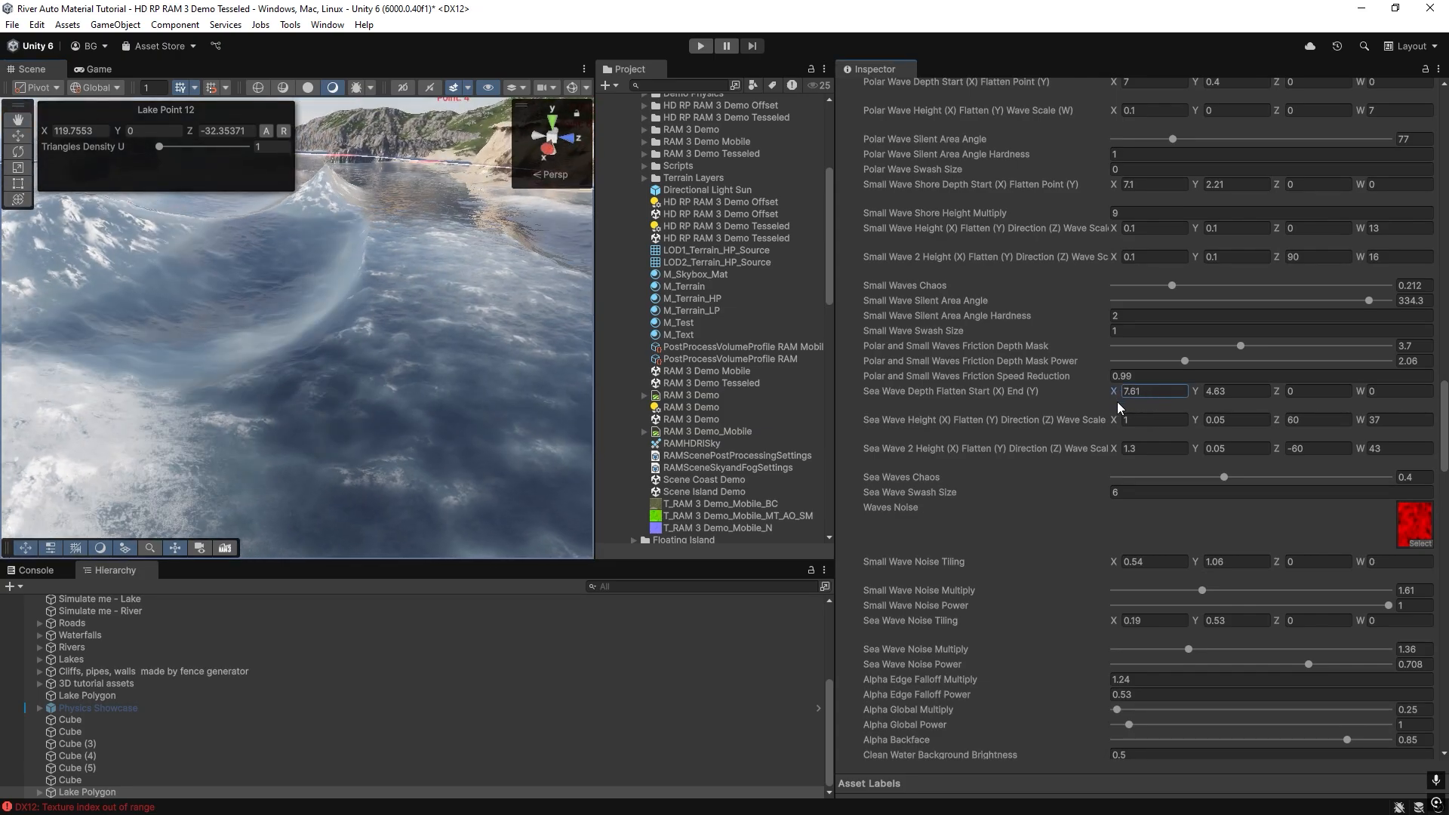
Reset the Sea Wave Depth Flatten End Y value to 2
{"action": "mouse_move", "coordinate": [249, 298]}
{"action": "right_mouse_down"}
{"action": "mouse_move", "coordinate": [97, 305]}
{"action": "mouse_move", "coordinate": [416, 345]}
{"action": "mouse_move", "coordinate": [455, 316]}
{"action": "right_mouse_up"}
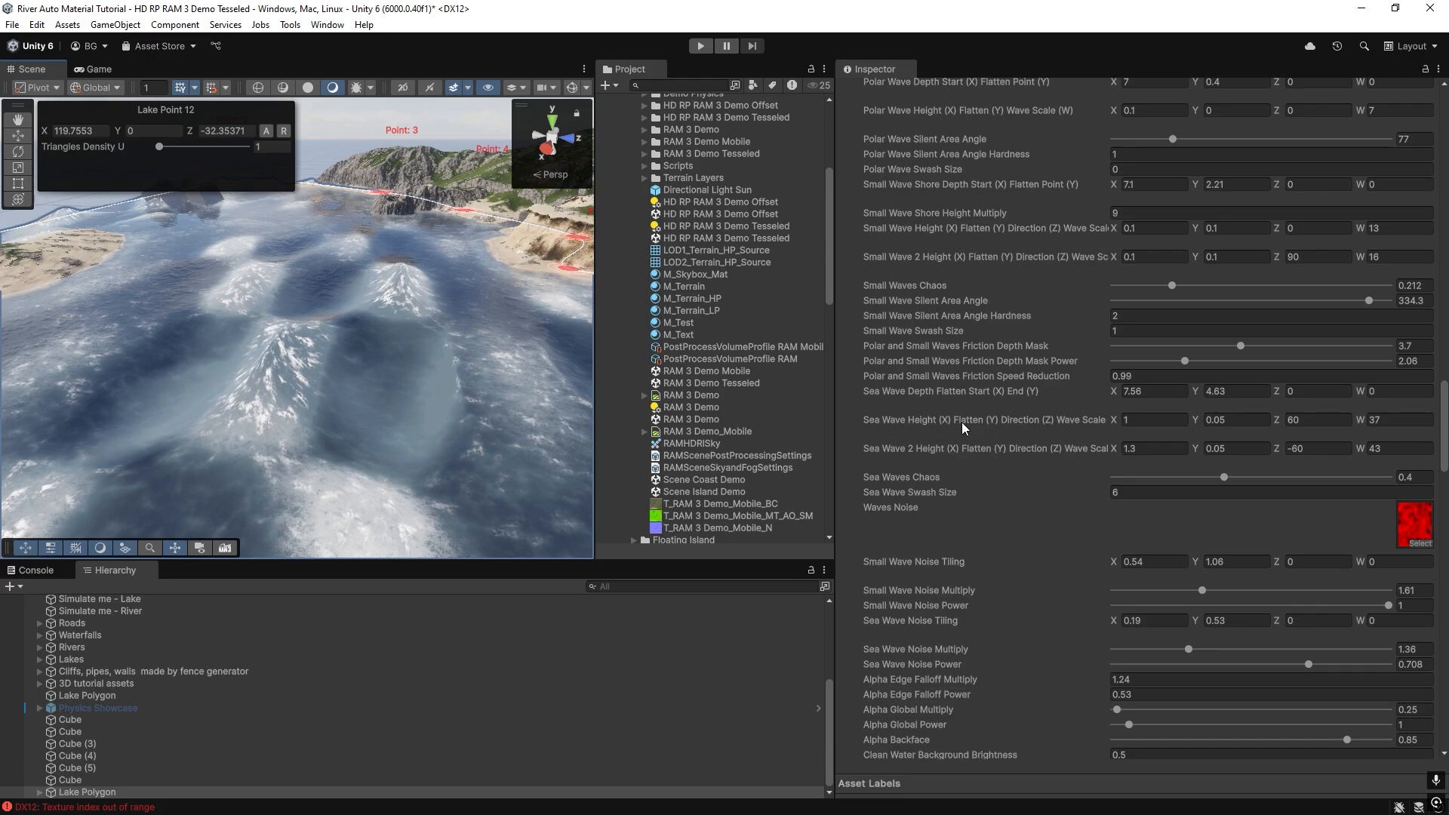
{"action": "right_click_drag", "start_coordinate": [345, 348], "coordinate": [582, 350]}
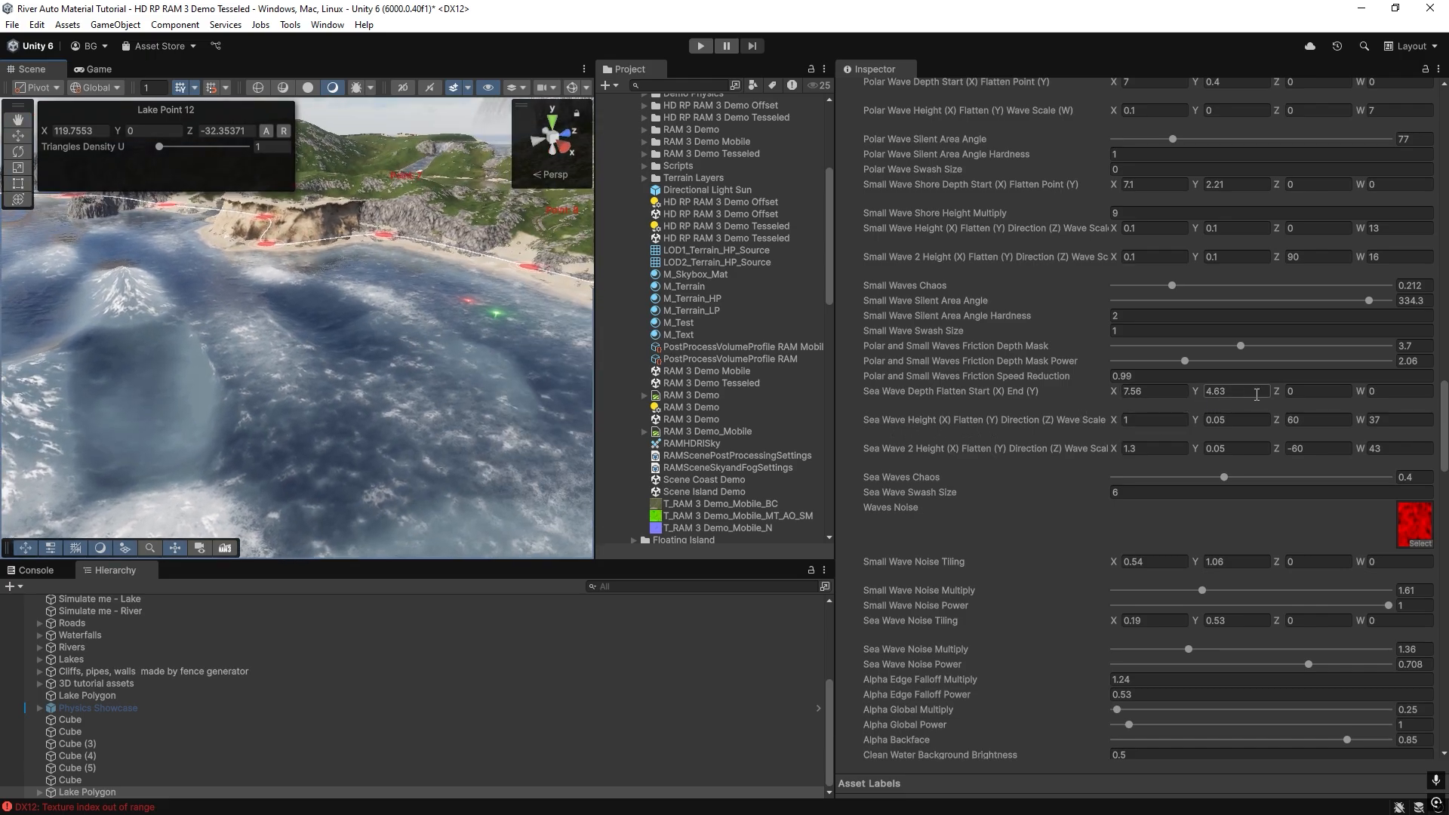
{"action": "mouse_move", "coordinate": [455, 369]}
{"action": "right_mouse_down"}
{"action": "mouse_move", "coordinate": [378, 362]}
{"action": "mouse_move", "coordinate": [441, 371]}
{"action": "right_mouse_up"}
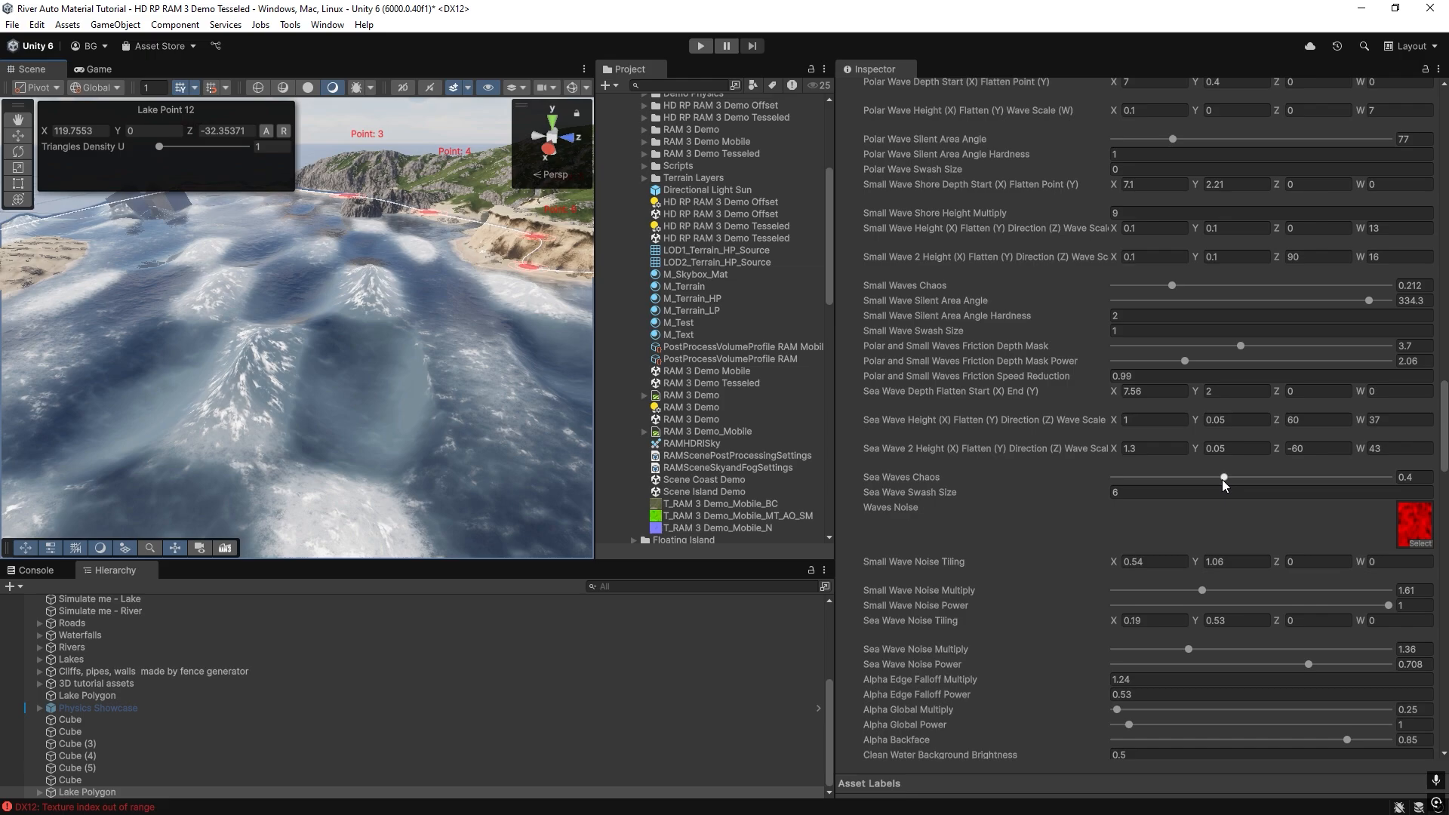
Lower Sea Waves Chaos to about 0.29
{"action": "left_click_drag", "start_coordinate": [1226, 477], "coordinate": [1194, 477]}
{"action": "mouse_move", "coordinate": [500, 382]}
{"action": "right_mouse_down"}
{"action": "mouse_move", "coordinate": [412, 411]}
{"action": "mouse_move", "coordinate": [504, 410]}
{"action": "right_mouse_up"}
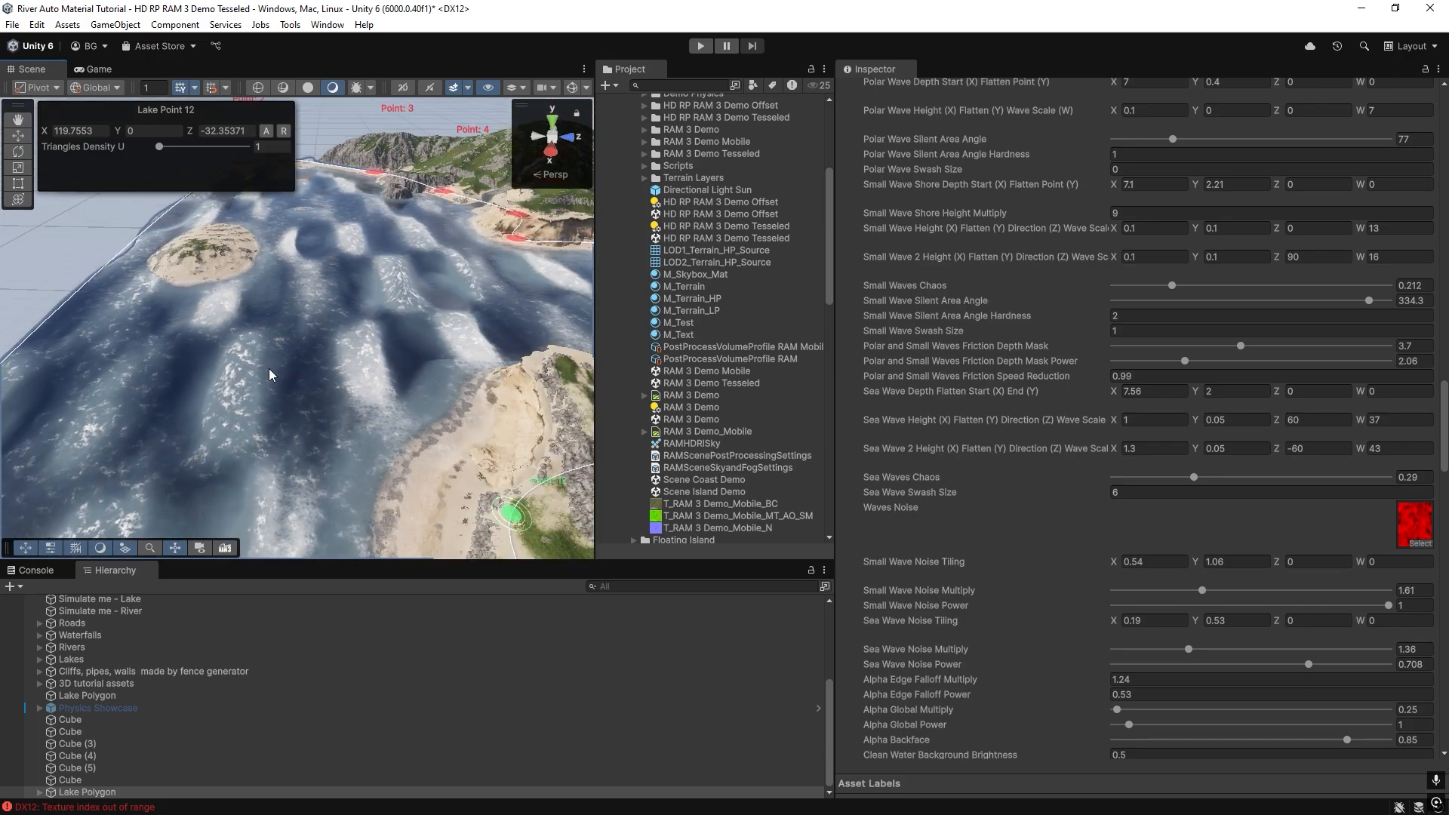
Locate the Waves Noise texture of the sea material in the project
{"action": "scroll", "coordinate": [1138, 491], "scroll_direction": "down", "scroll_amount": 3}
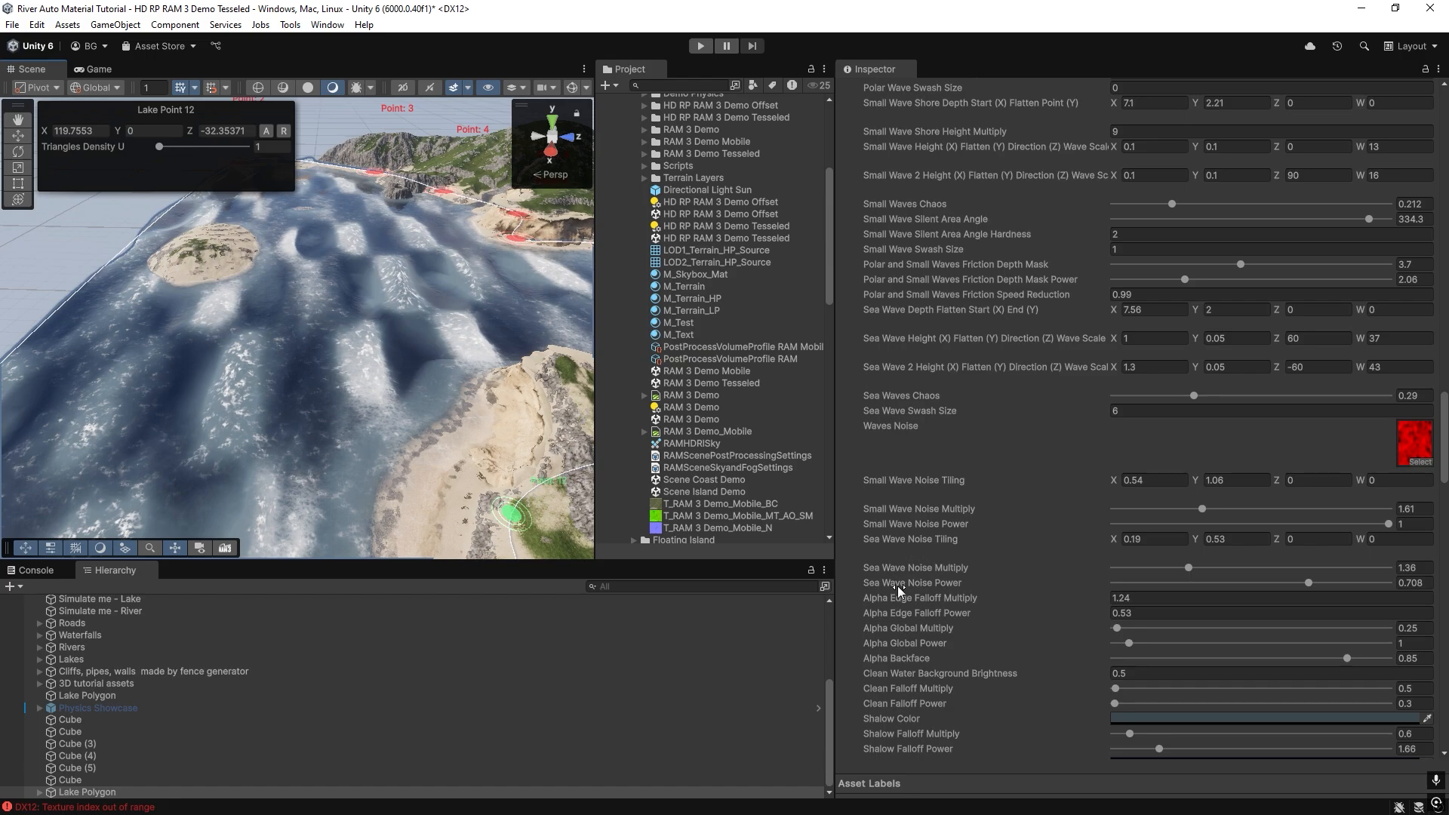
{"action": "right_click_drag", "start_coordinate": [370, 434], "coordinate": [333, 420]}
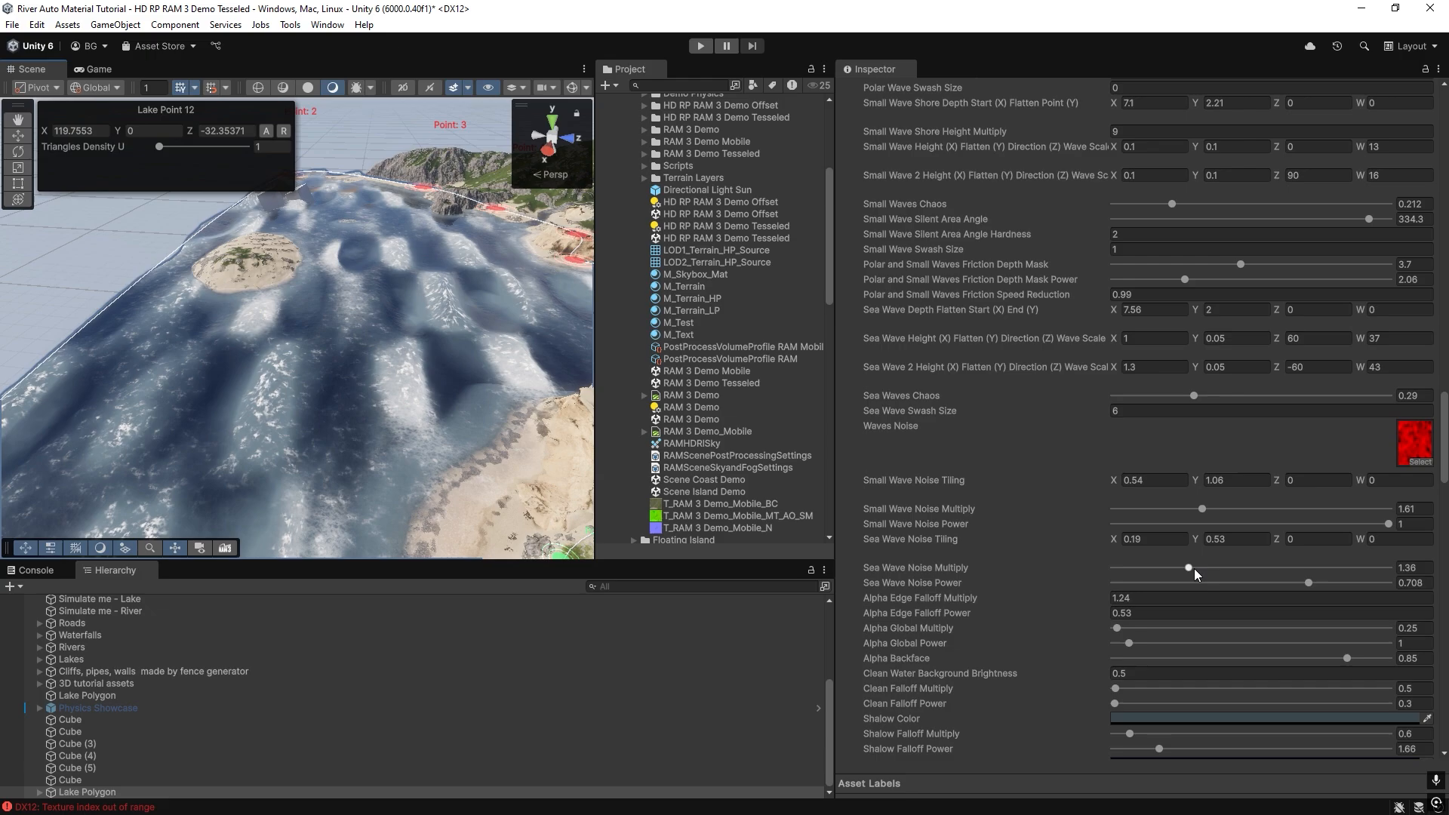
{"action": "left_click", "coordinate": [1417, 446]}
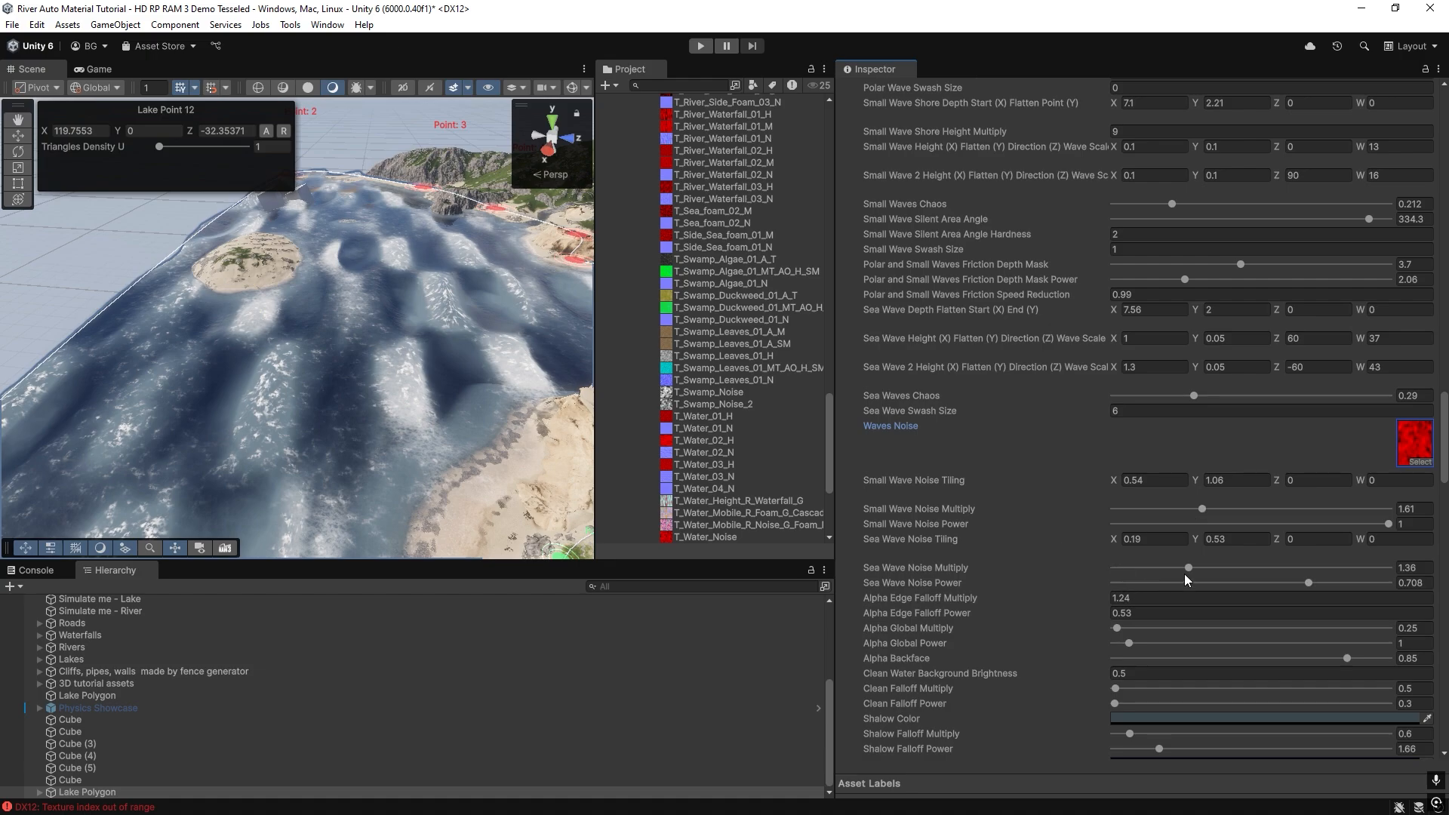
Raise Sea Wave Noise Multiply to about 1.94
{"action": "mouse_move", "coordinate": [1188, 566]}
{"action": "left_mouse_down"}
{"action": "mouse_move", "coordinate": [1094, 562]}
{"action": "mouse_move", "coordinate": [1325, 565]}
{"action": "mouse_move", "coordinate": [1163, 562]}
{"action": "mouse_move", "coordinate": [1216, 566]}
{"action": "mouse_move", "coordinate": [1169, 566]}
{"action": "mouse_move", "coordinate": [1191, 570]}
{"action": "left_mouse_up"}
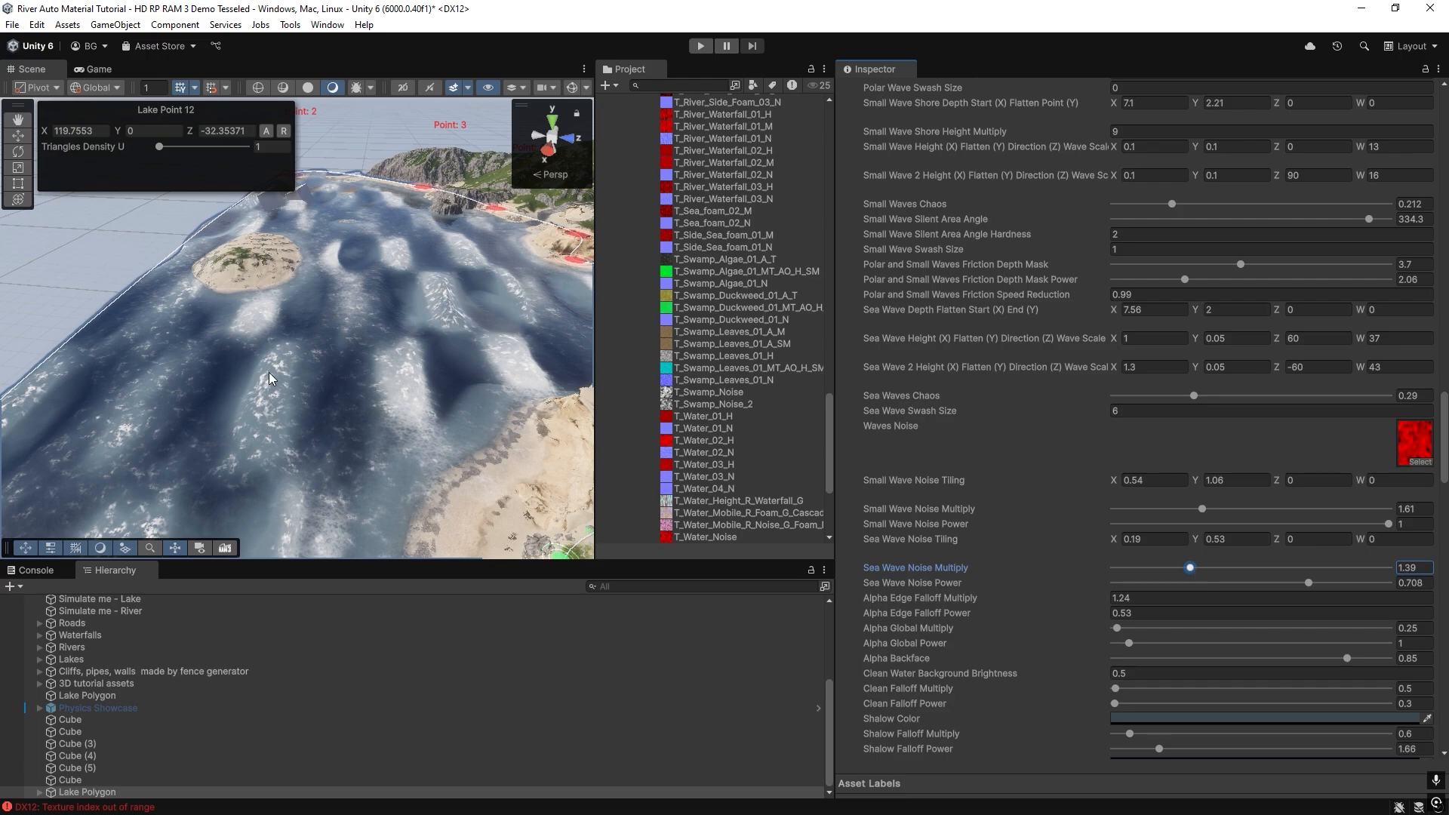
{"action": "right_click_drag", "start_coordinate": [270, 379], "coordinate": [265, 472]}
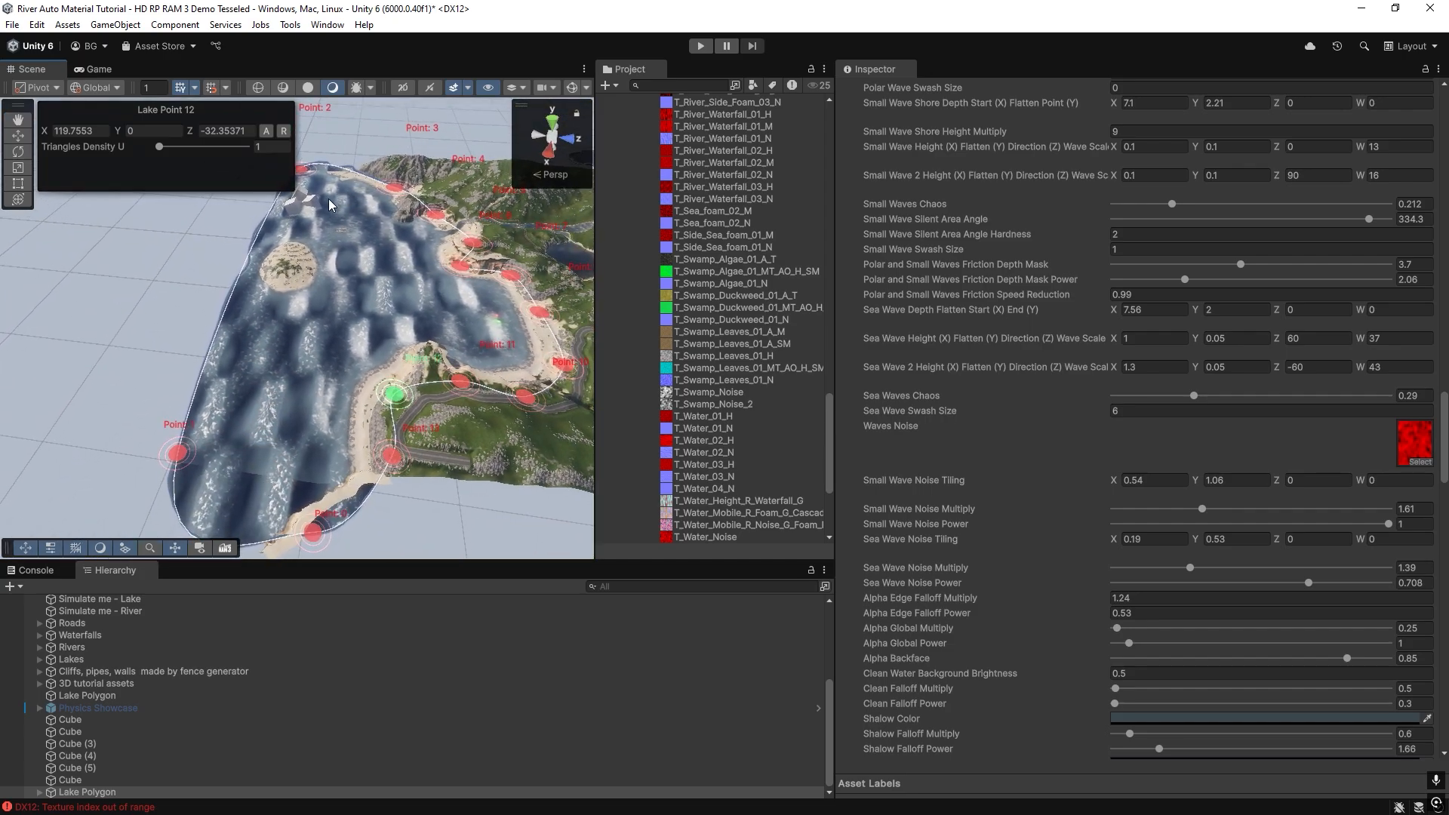
{"action": "right_click_drag", "start_coordinate": [322, 353], "coordinate": [356, 284]}
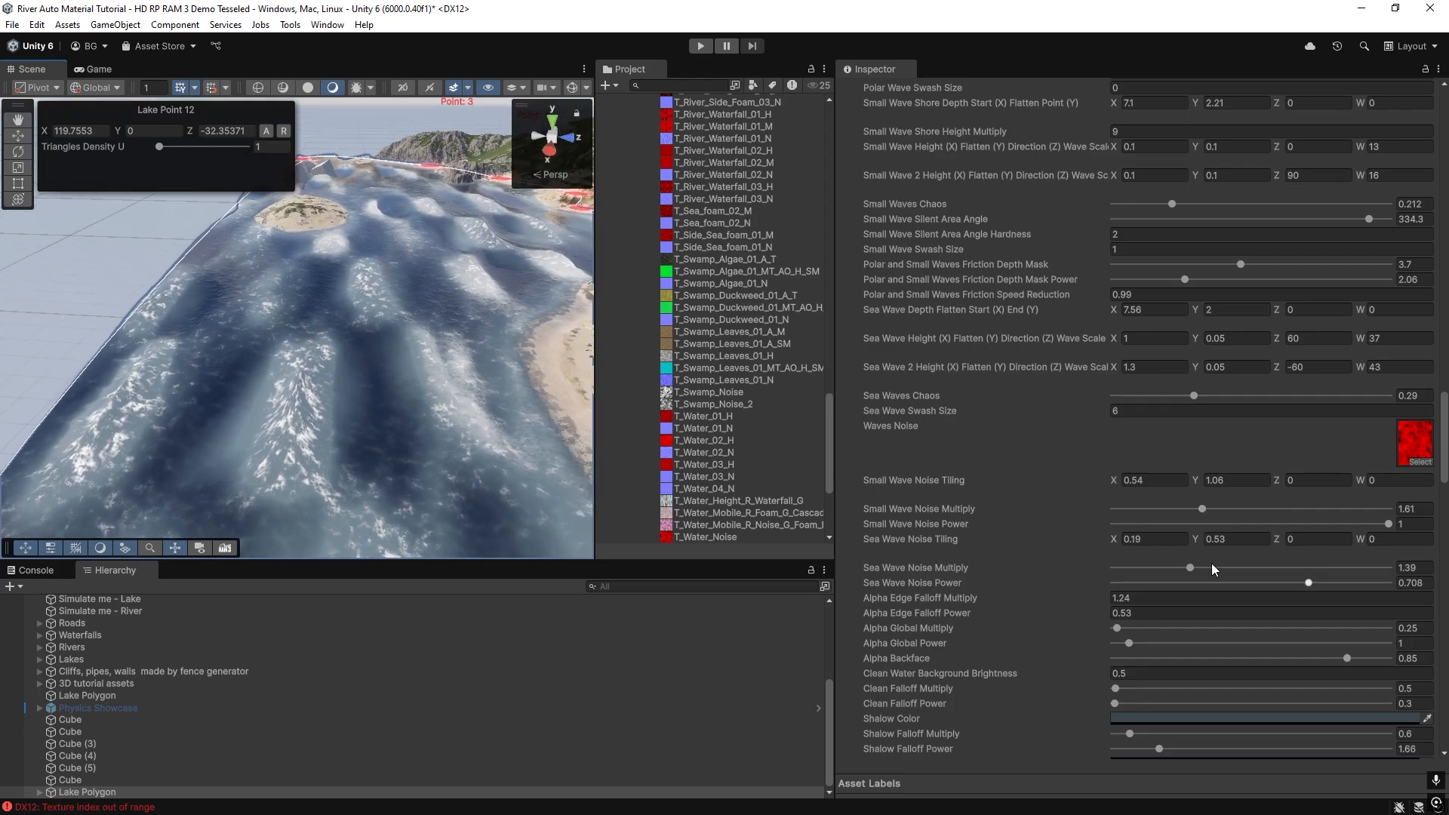
{"action": "left_click_drag", "start_coordinate": [1190, 567], "coordinate": [1221, 569]}
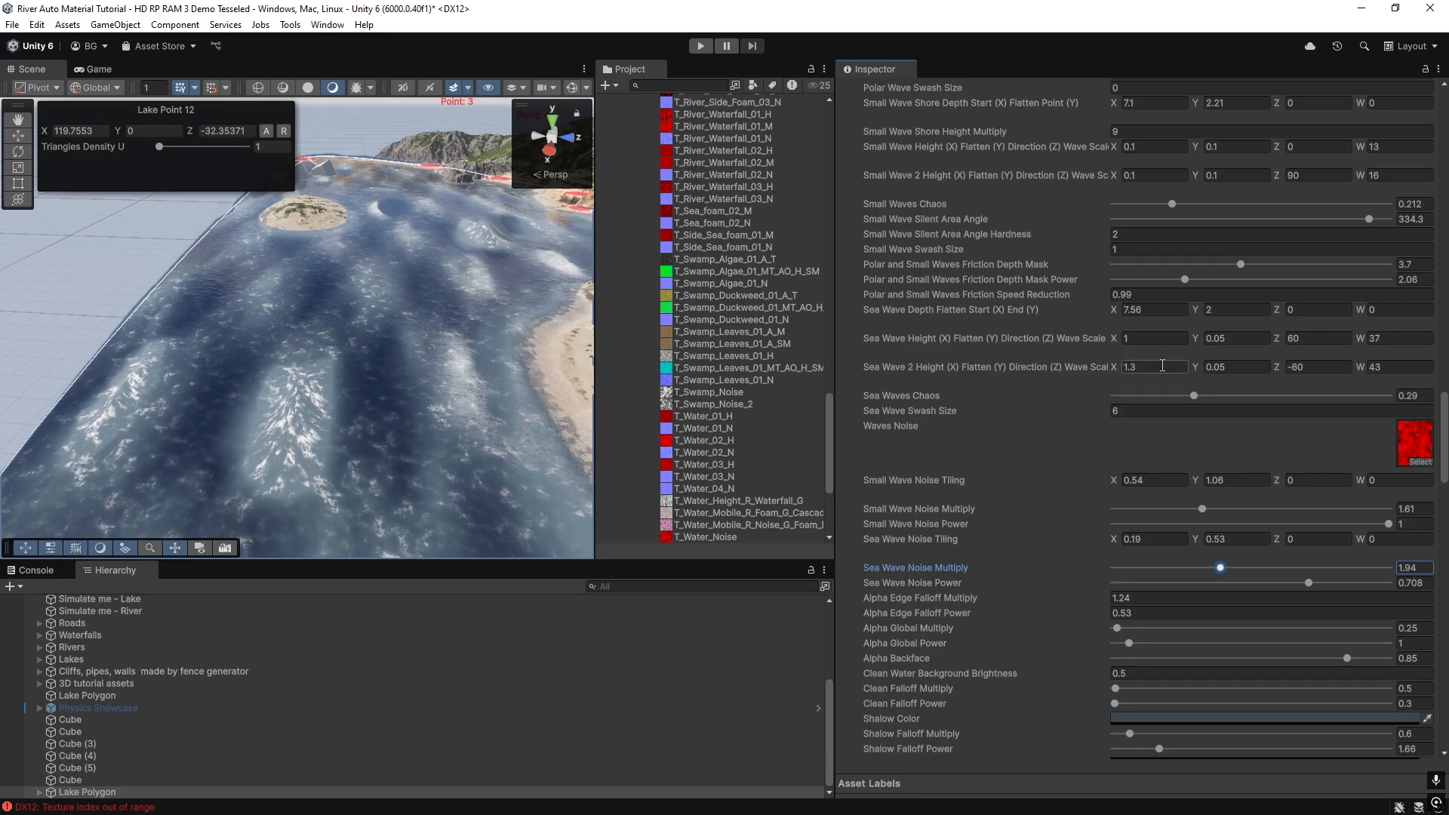
Set Small Wave Height X to 1 and Small Wave 2 Height X to about 0.67
{"action": "scroll", "coordinate": [1178, 352], "scroll_direction": "up", "scroll_amount": 2}
{"action": "scroll", "coordinate": [1177, 260], "scroll_direction": "up", "scroll_amount": 1}
{"action": "left_click", "coordinate": [1143, 293]}
{"action": "type", "text": "1"}
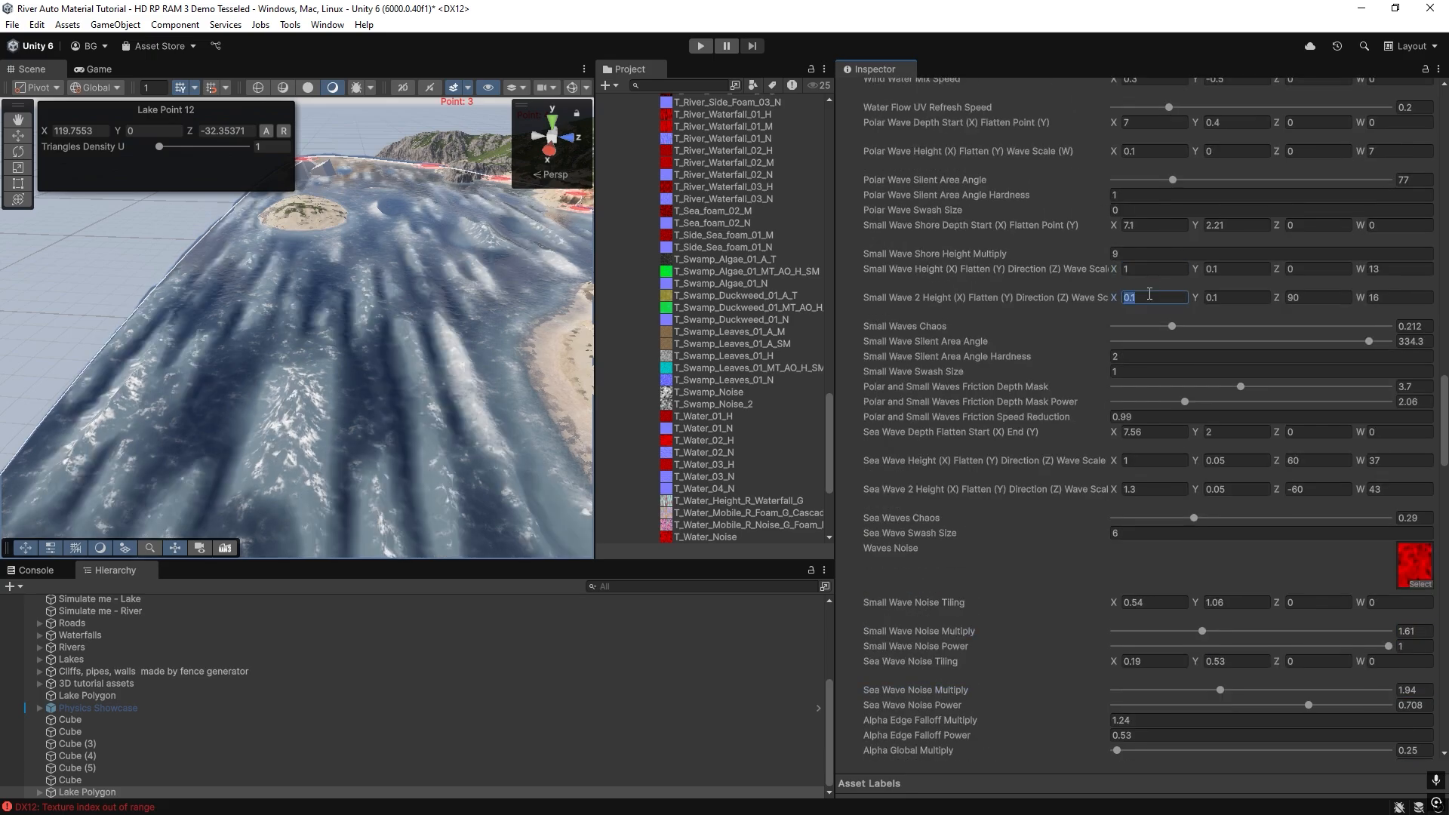
{"action": "scroll", "coordinate": [1150, 286], "scroll_direction": "up", "scroll_amount": 5}
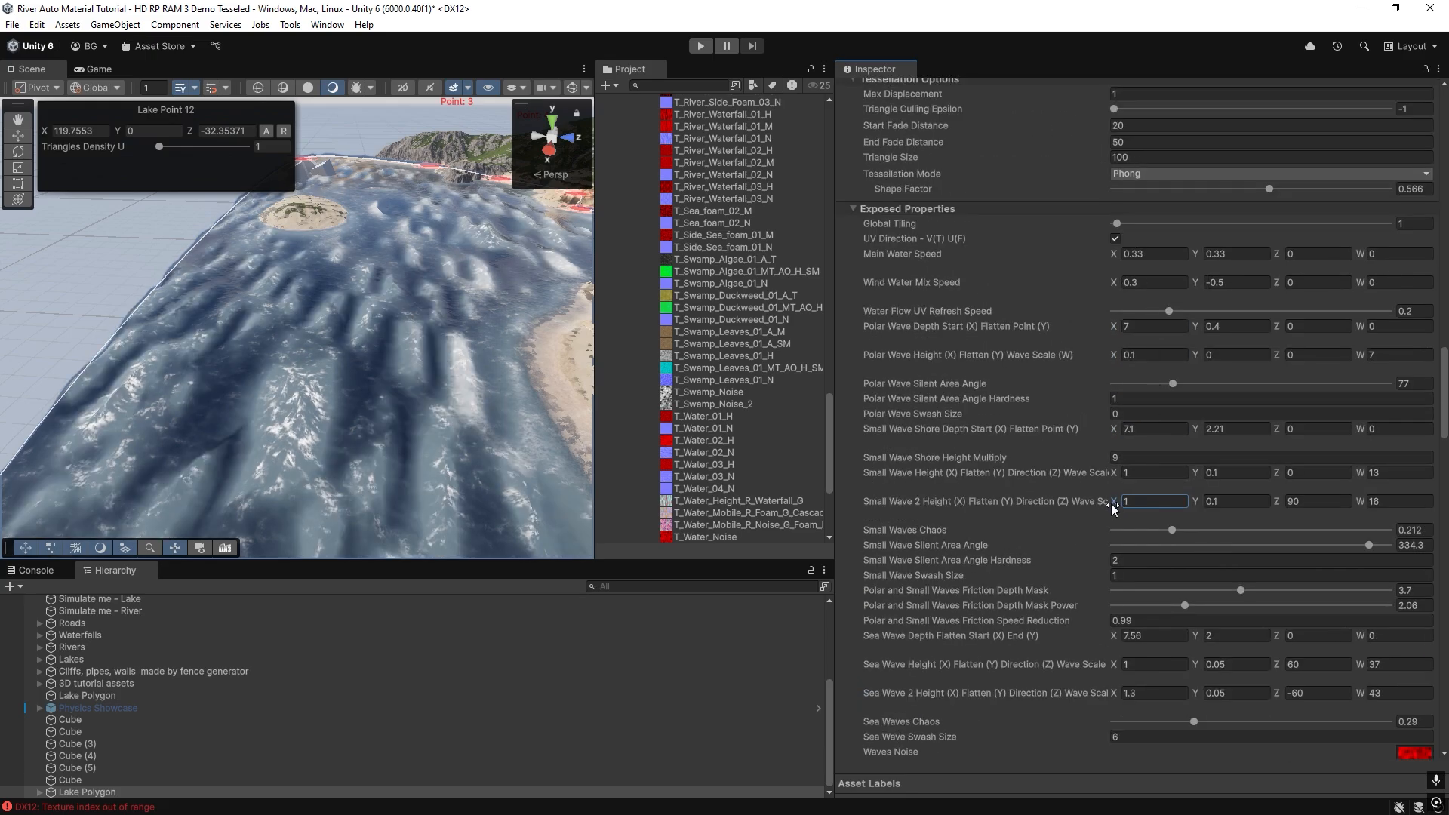
{"action": "left_click_drag", "start_coordinate": [1111, 504], "coordinate": [1111, 505]}
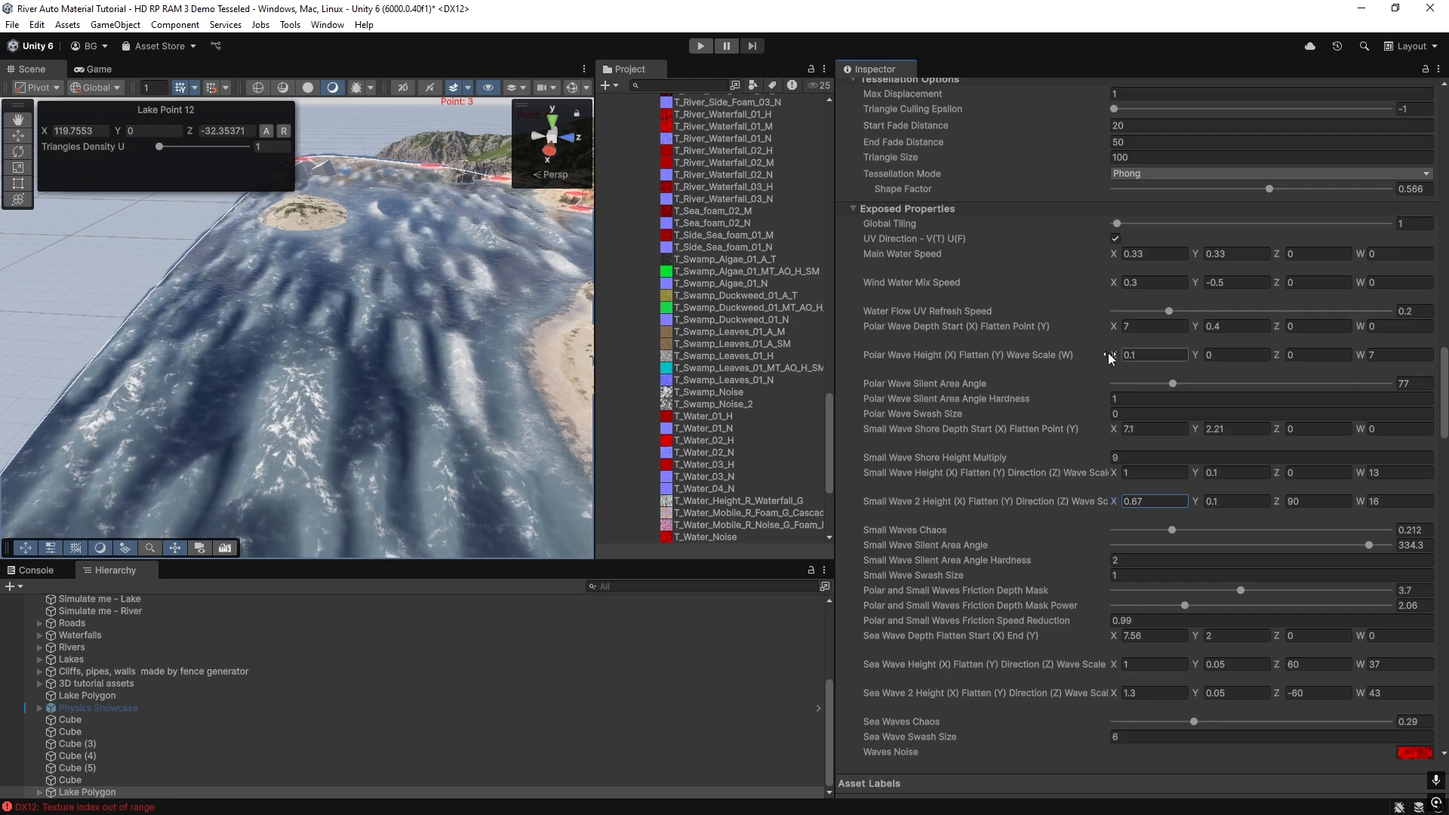
Set the Polar Wave Height X value to 1
{"action": "left_click", "coordinate": [1148, 358]}
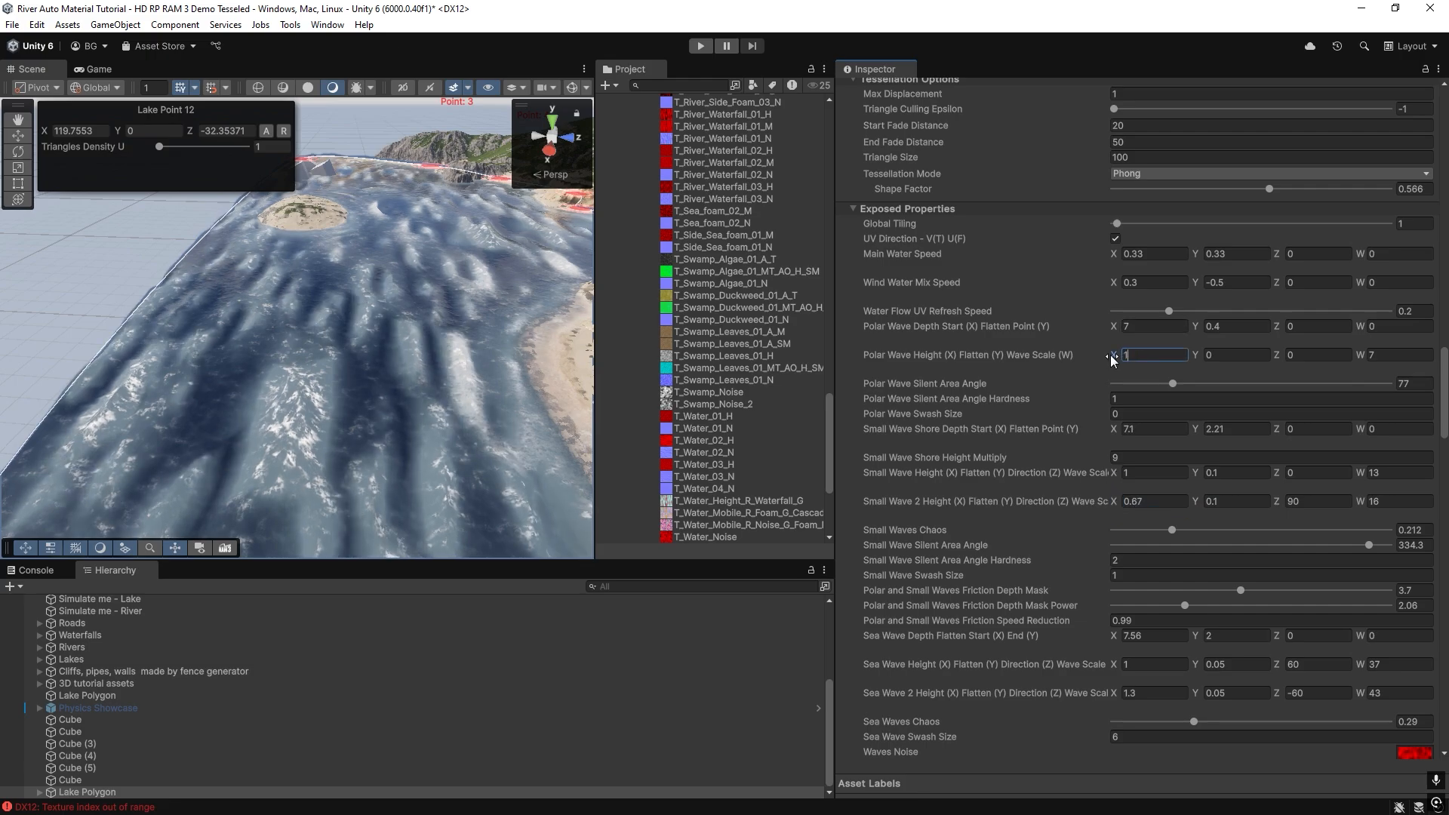
{"action": "type", "text": "1"}
{"action": "scroll", "coordinate": [1147, 499], "scroll_direction": "down", "scroll_amount": 5}
{"action": "scroll", "coordinate": [1147, 499], "scroll_direction": "down", "scroll_amount": 5}
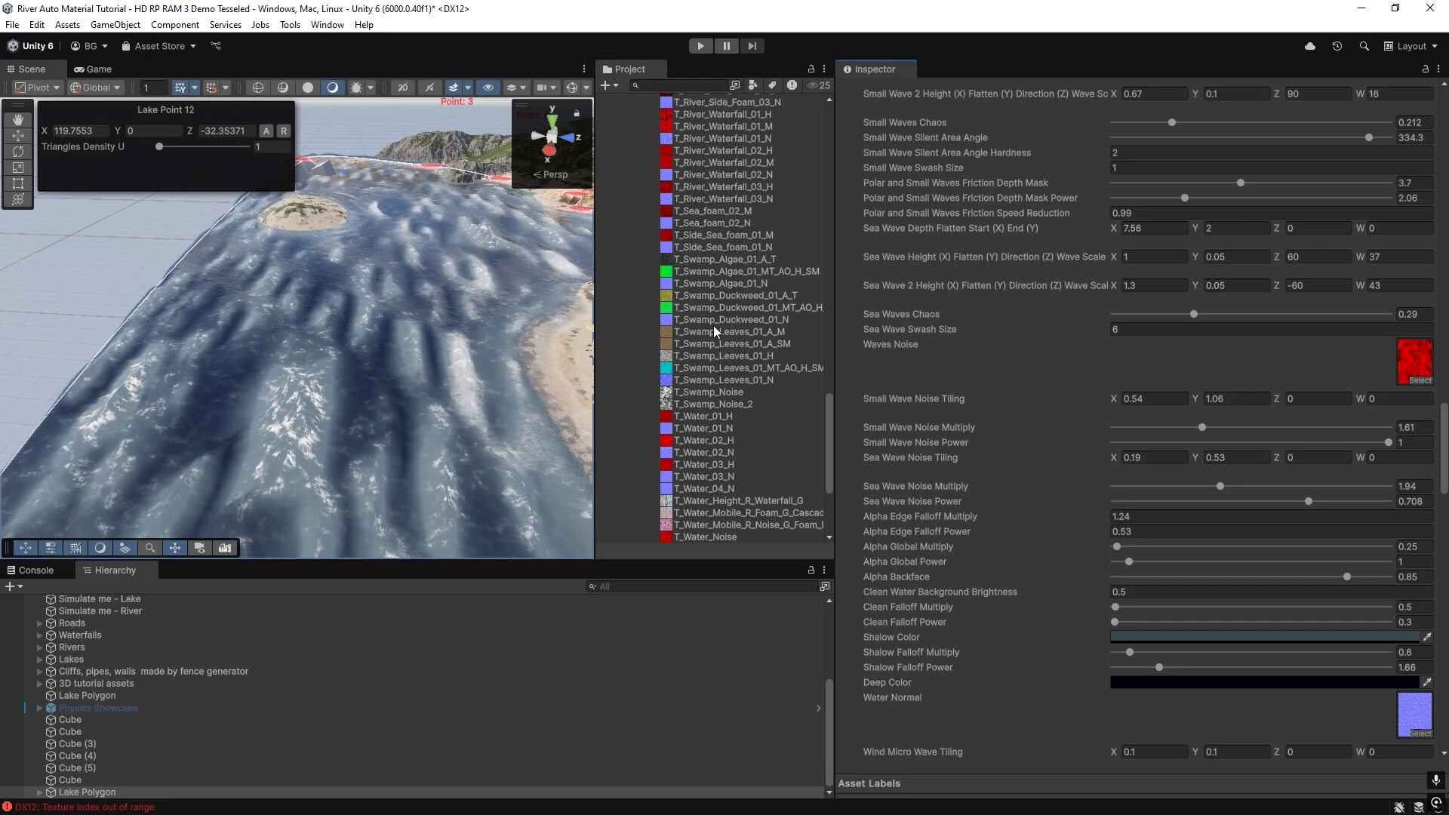
{"action": "right_click_drag", "start_coordinate": [369, 291], "coordinate": [361, 462]}
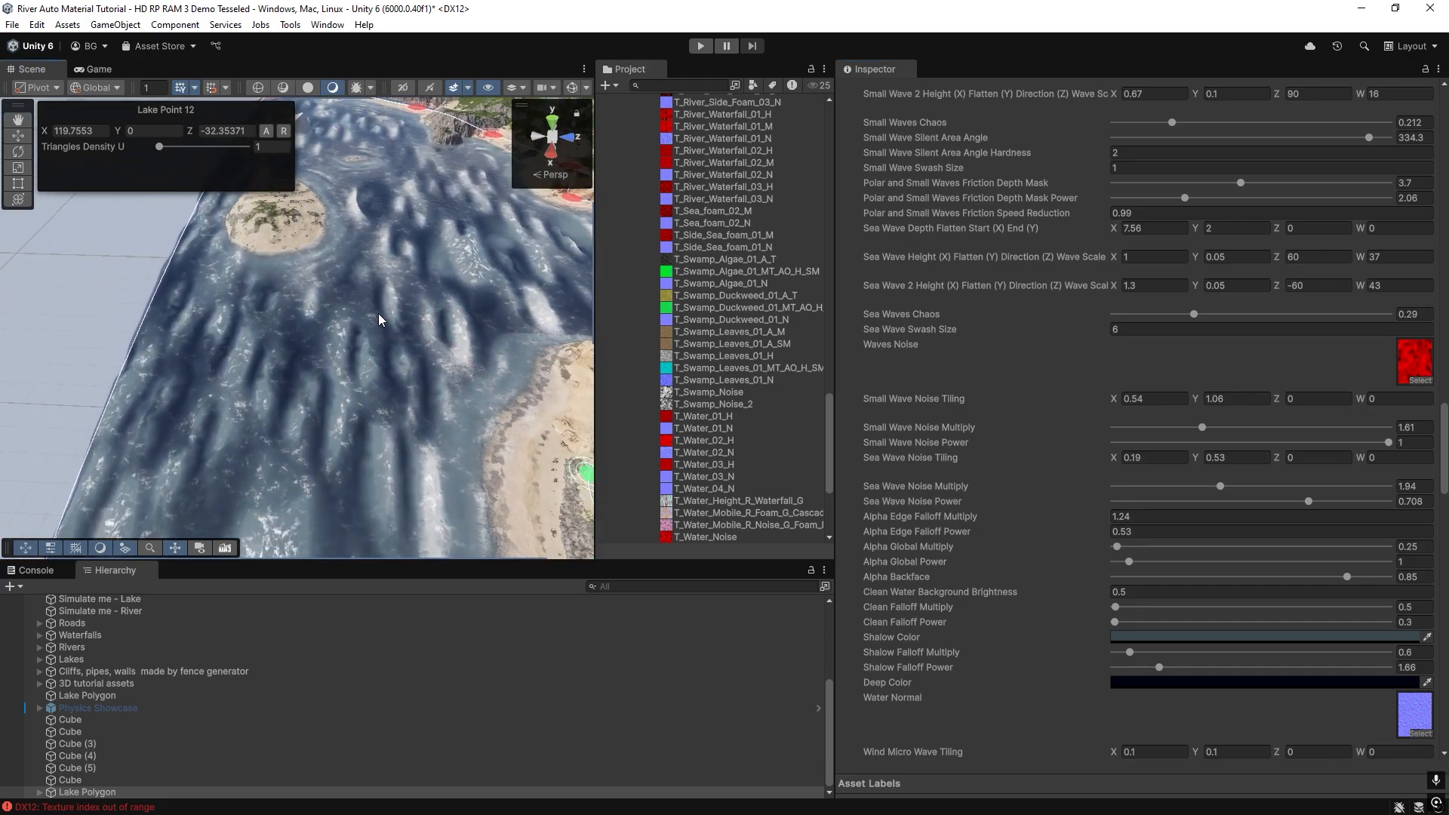
{"action": "scroll", "coordinate": [1086, 435], "scroll_direction": "down", "scroll_amount": 13}
{"action": "scroll", "coordinate": [1076, 441], "scroll_direction": "down", "scroll_amount": 9}
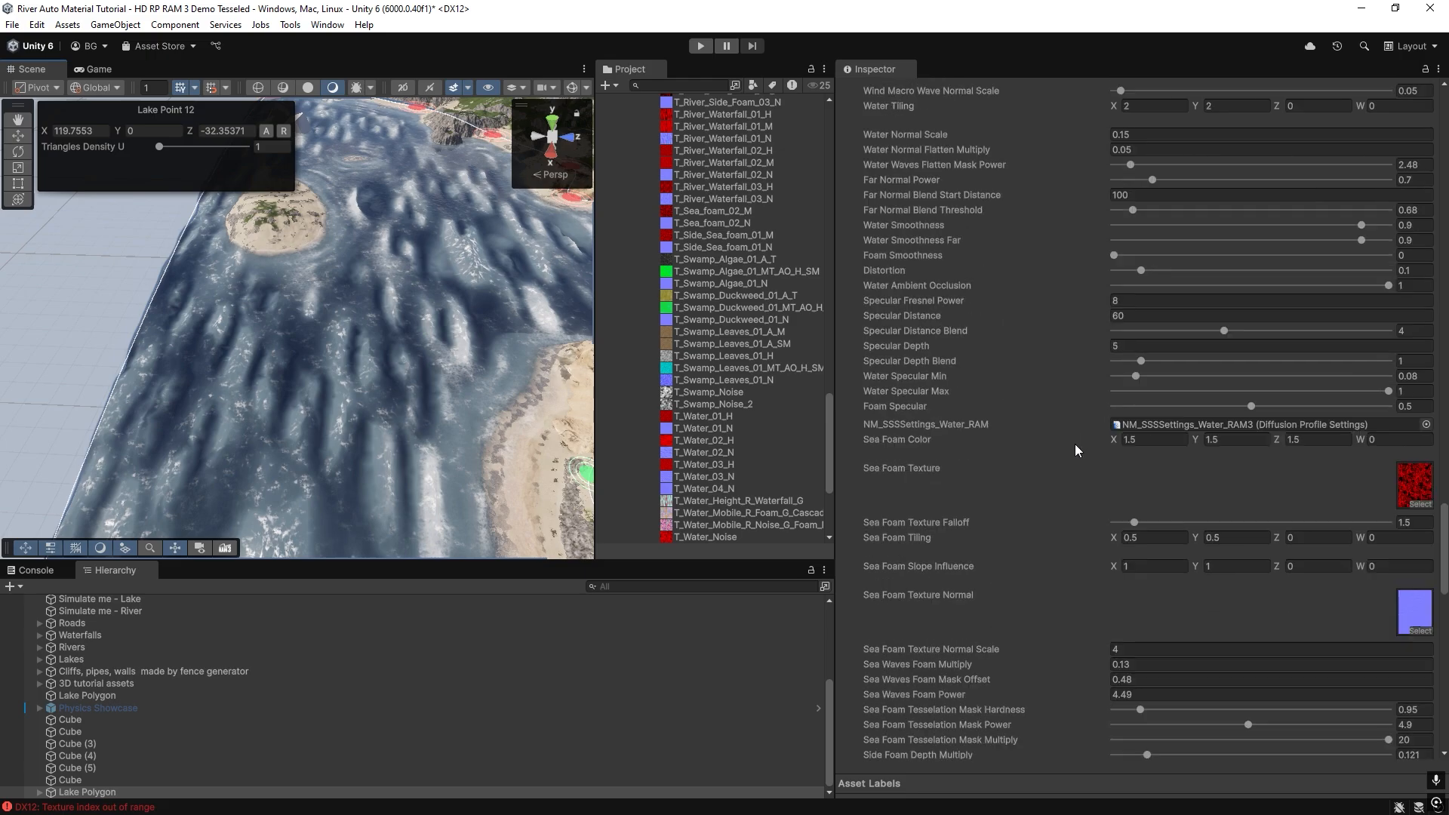
Inspect the sea waves in the scene and browse through the sea material's foam settings
{"action": "mouse_move", "coordinate": [368, 367]}
{"action": "right_mouse_down"}
{"action": "mouse_move", "coordinate": [349, 359]}
{"action": "mouse_move", "coordinate": [359, 375]}
{"action": "right_mouse_up"}
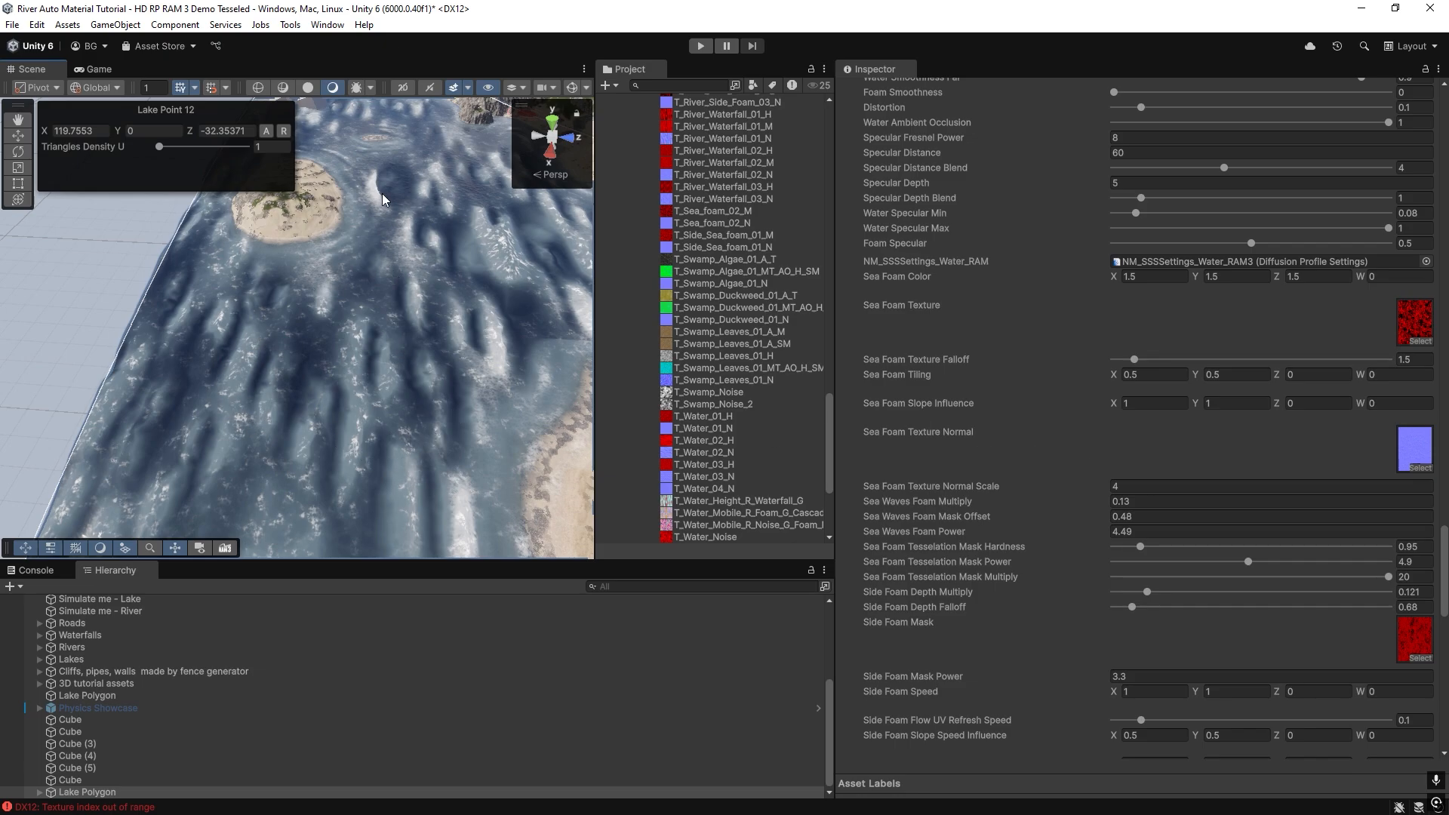
{"action": "right_click_drag", "start_coordinate": [351, 326], "coordinate": [311, 258]}
{"action": "right_click_drag", "start_coordinate": [422, 415], "coordinate": [406, 463]}
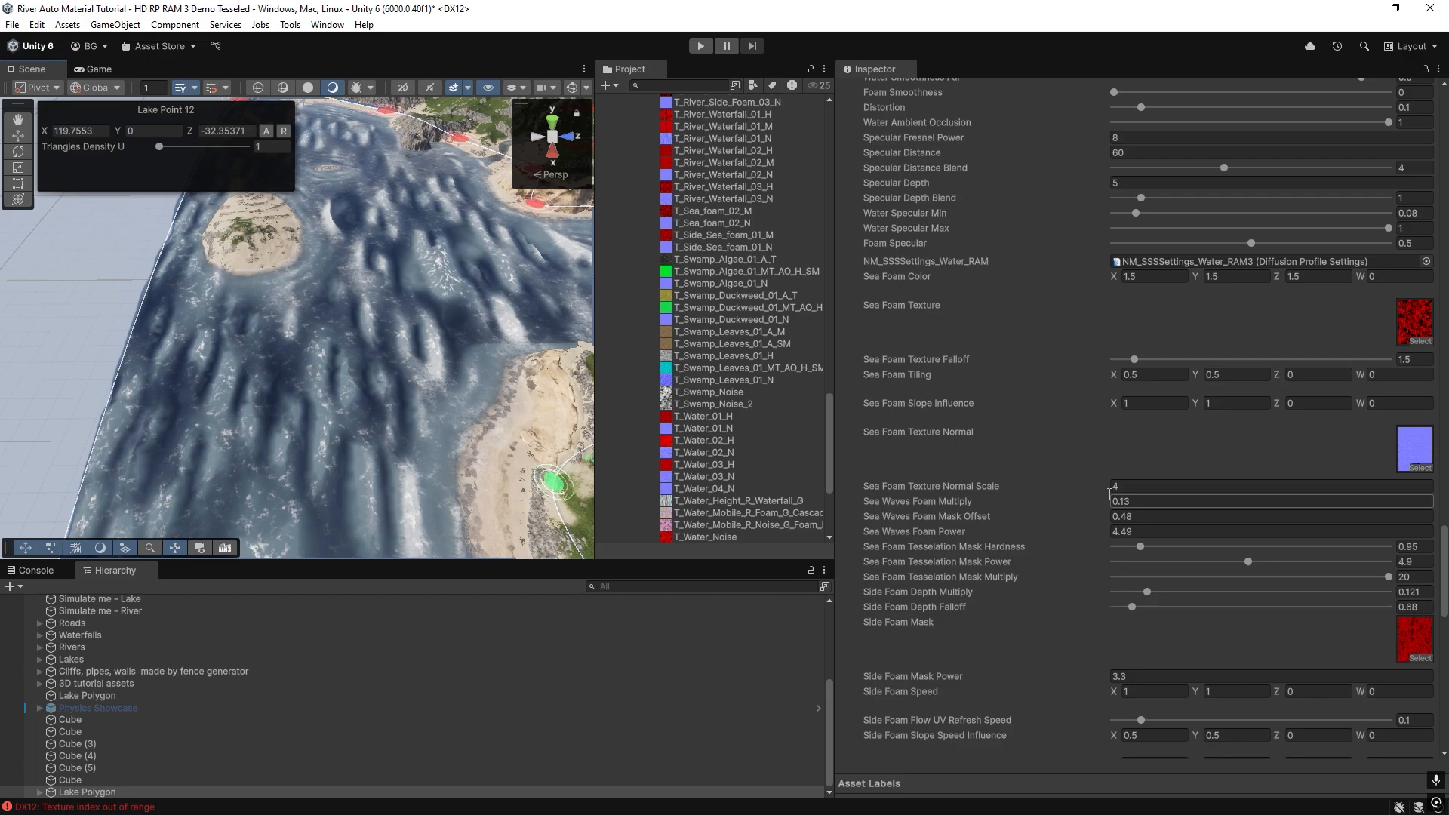
{"action": "scroll", "coordinate": [1126, 501], "scroll_direction": "down", "scroll_amount": 6}
{"action": "scroll", "coordinate": [1125, 501], "scroll_direction": "up", "scroll_amount": 4}
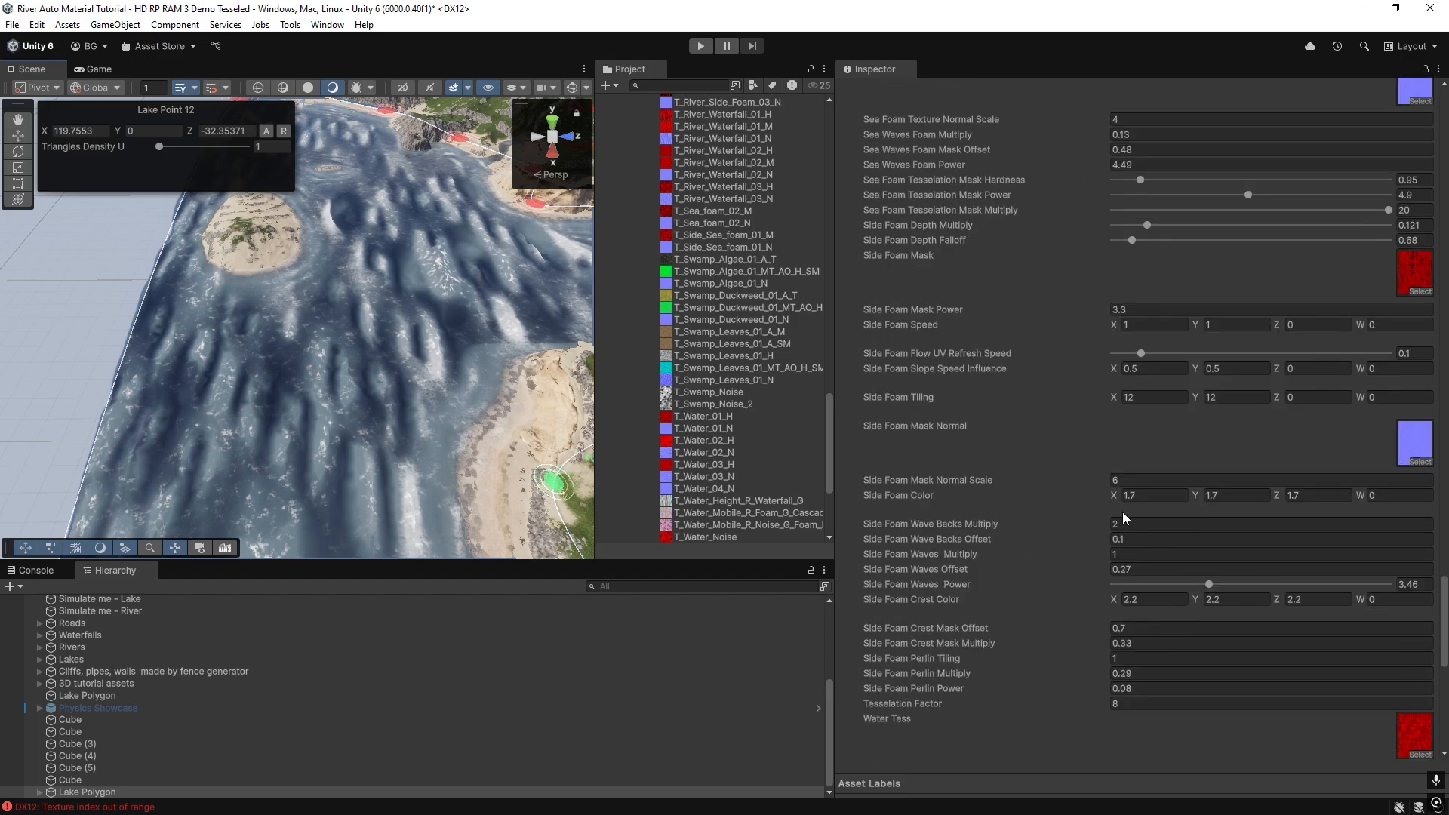
{"action": "scroll", "coordinate": [1117, 506], "scroll_direction": "up", "scroll_amount": 6}
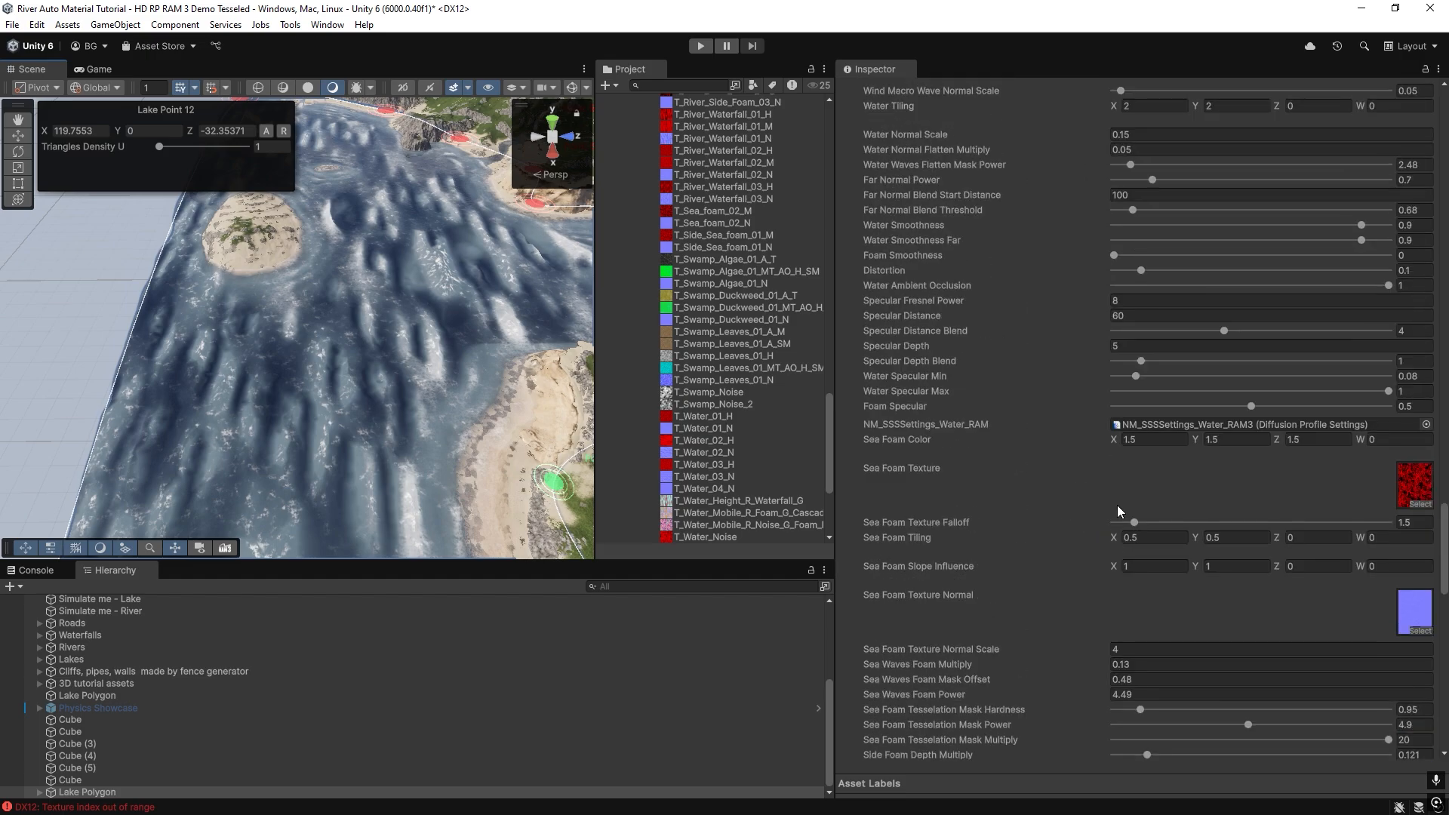
{"action": "scroll", "coordinate": [1118, 507], "scroll_direction": "down", "scroll_amount": 10}
{"action": "scroll", "coordinate": [1120, 510], "scroll_direction": "up", "scroll_amount": 9}
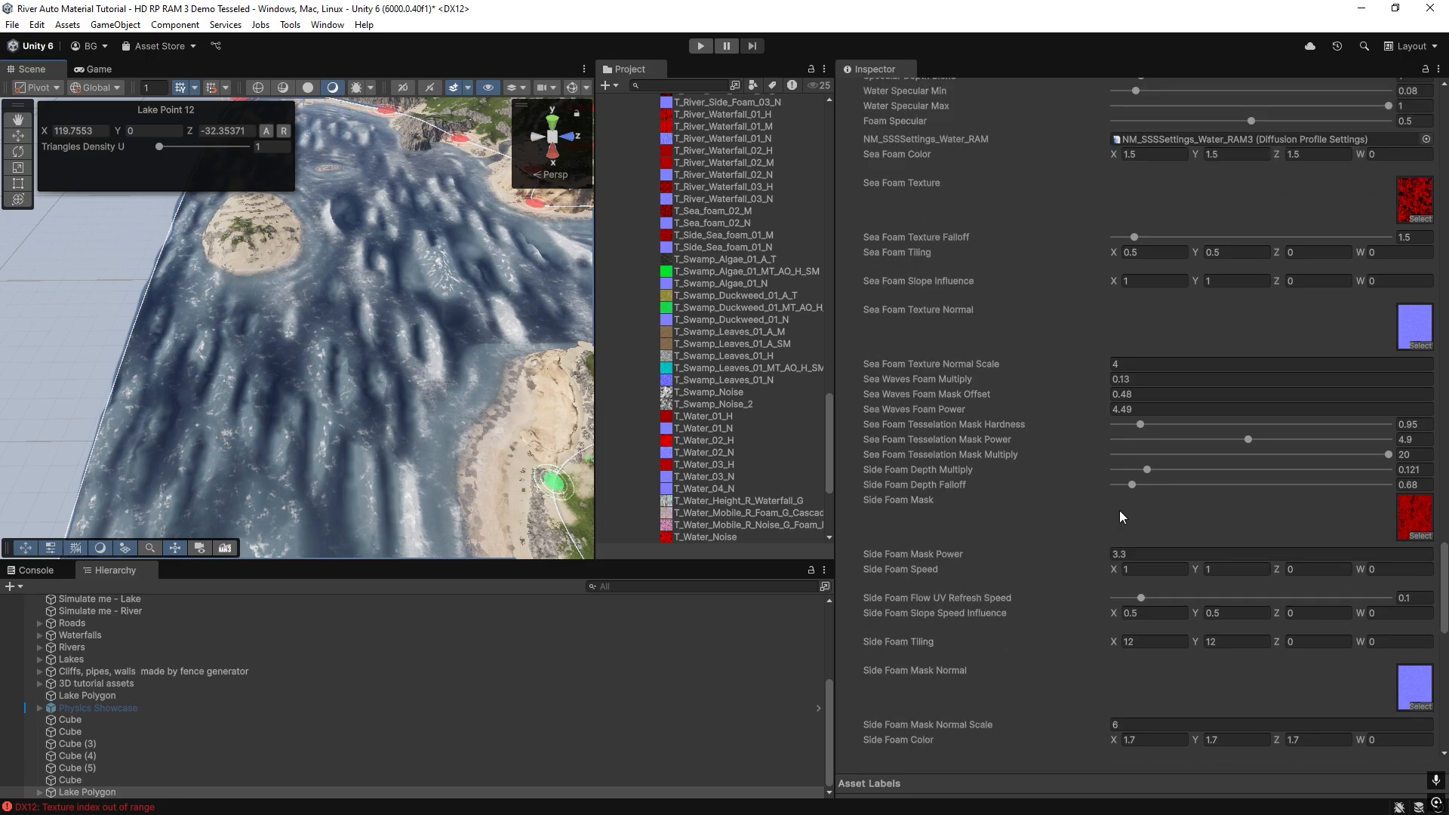
{"action": "scroll", "coordinate": [1149, 505], "scroll_direction": "up", "scroll_amount": 15}
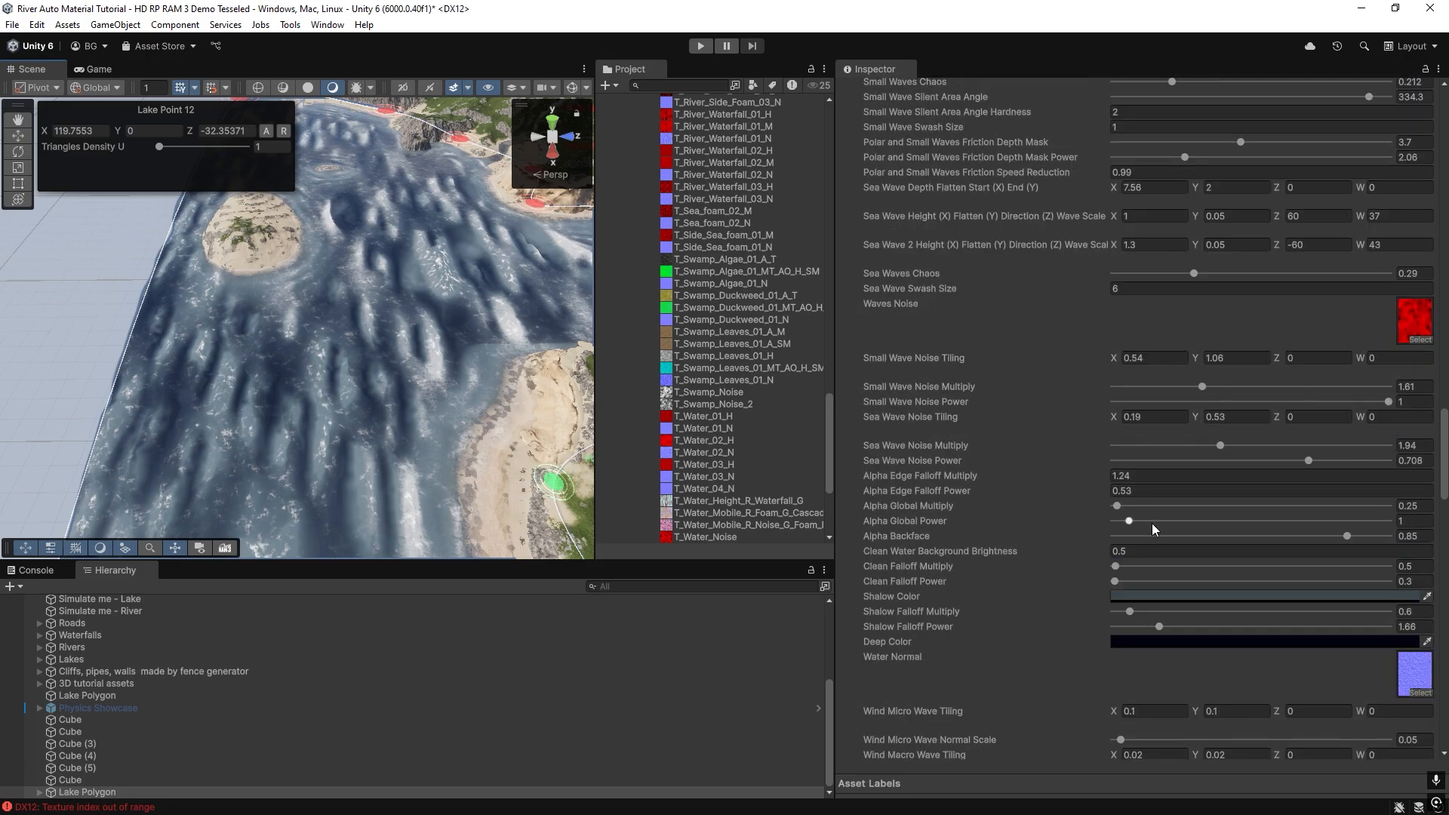
Set Small Wave Noise Multiply to about 3.08 and Sea Wave Noise Multiply to about 1.92
{"action": "mouse_move", "coordinate": [1211, 388]}
{"action": "left_mouse_down"}
{"action": "mouse_move", "coordinate": [1162, 388]}
{"action": "mouse_move", "coordinate": [1221, 391]}
{"action": "mouse_move", "coordinate": [1192, 386]}
{"action": "left_mouse_up"}
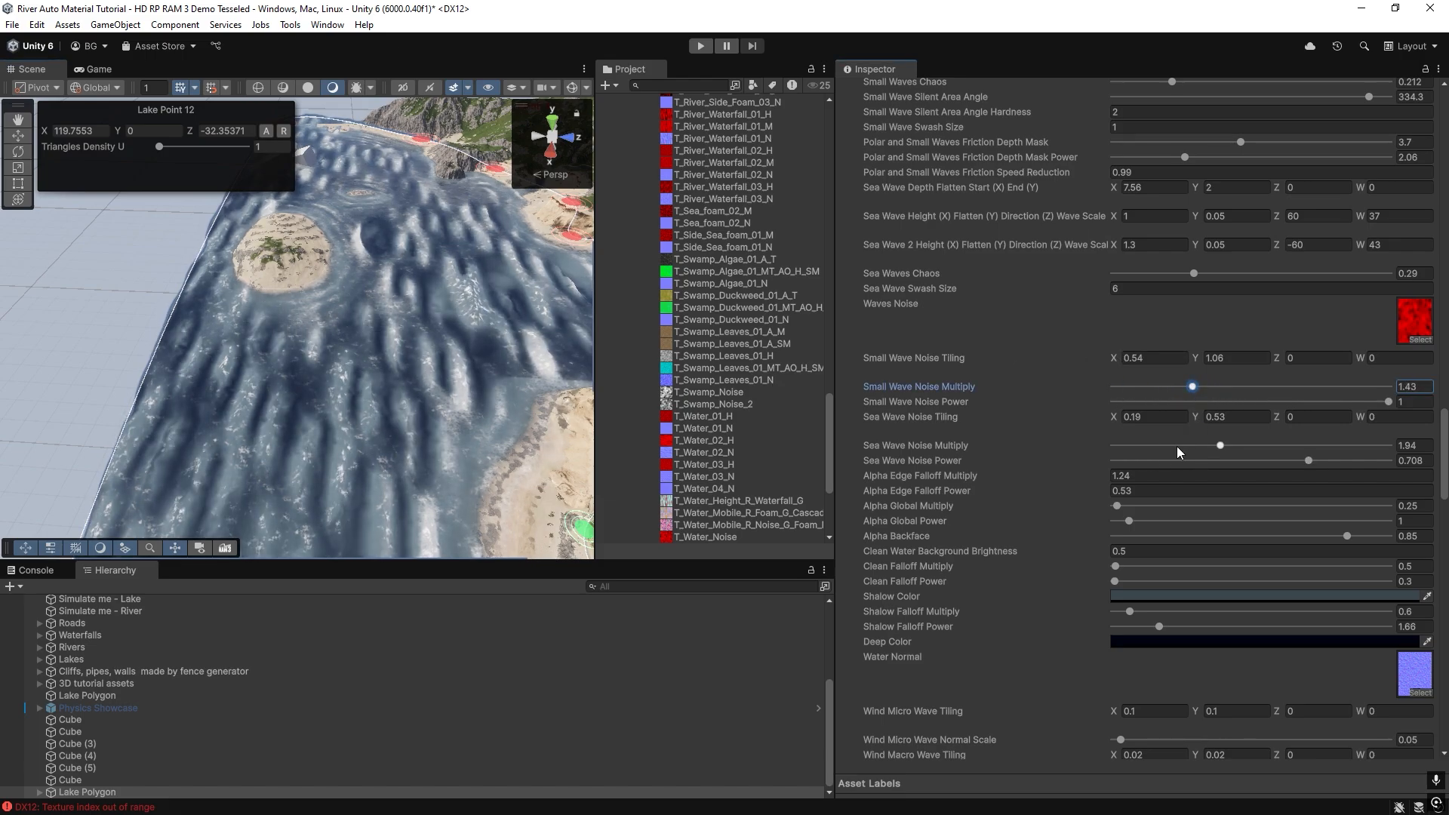
{"action": "left_click_drag", "start_coordinate": [1180, 446], "coordinate": [1225, 454]}
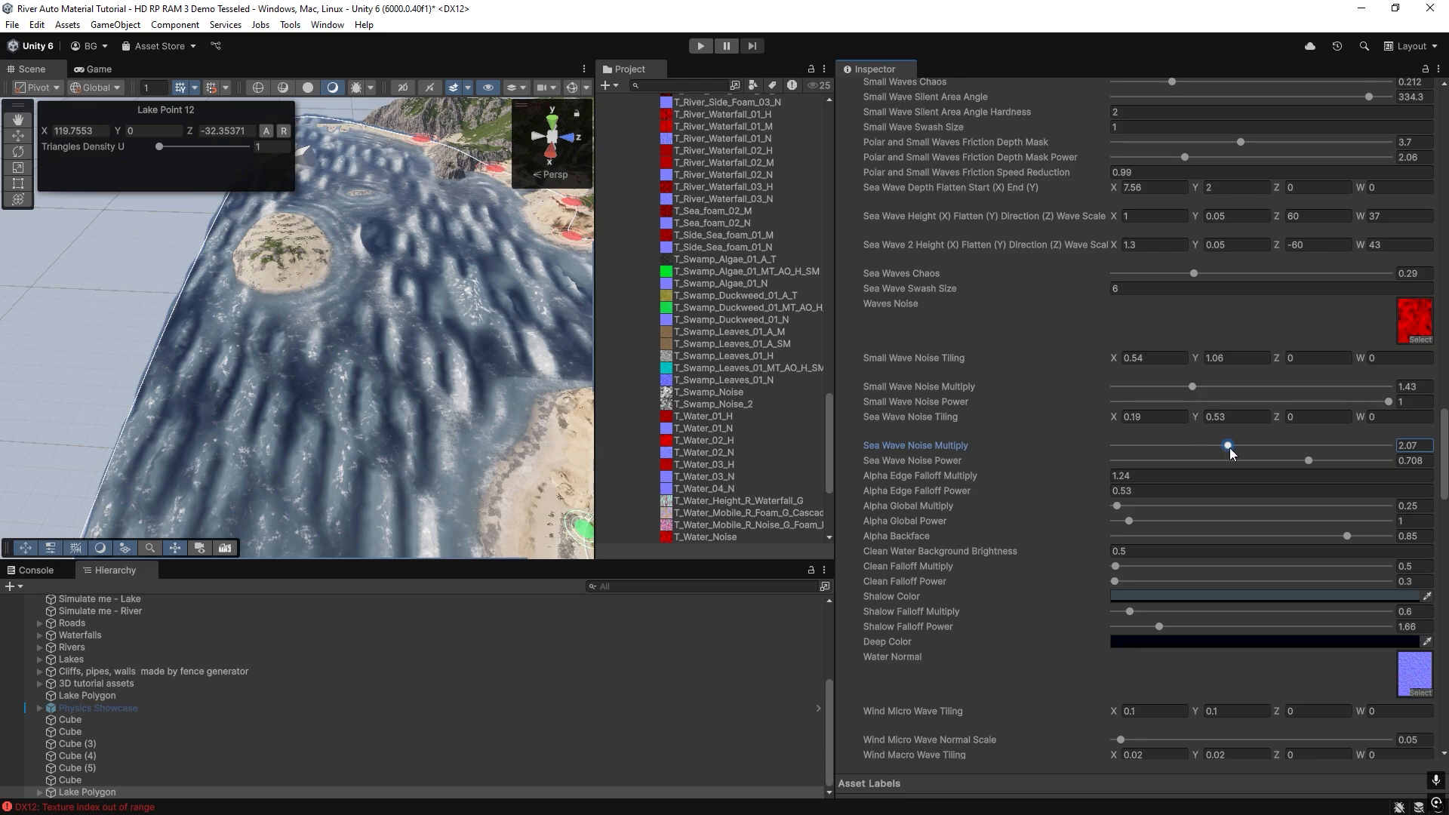
{"action": "left_click_drag", "start_coordinate": [1230, 447], "coordinate": [958, 442]}
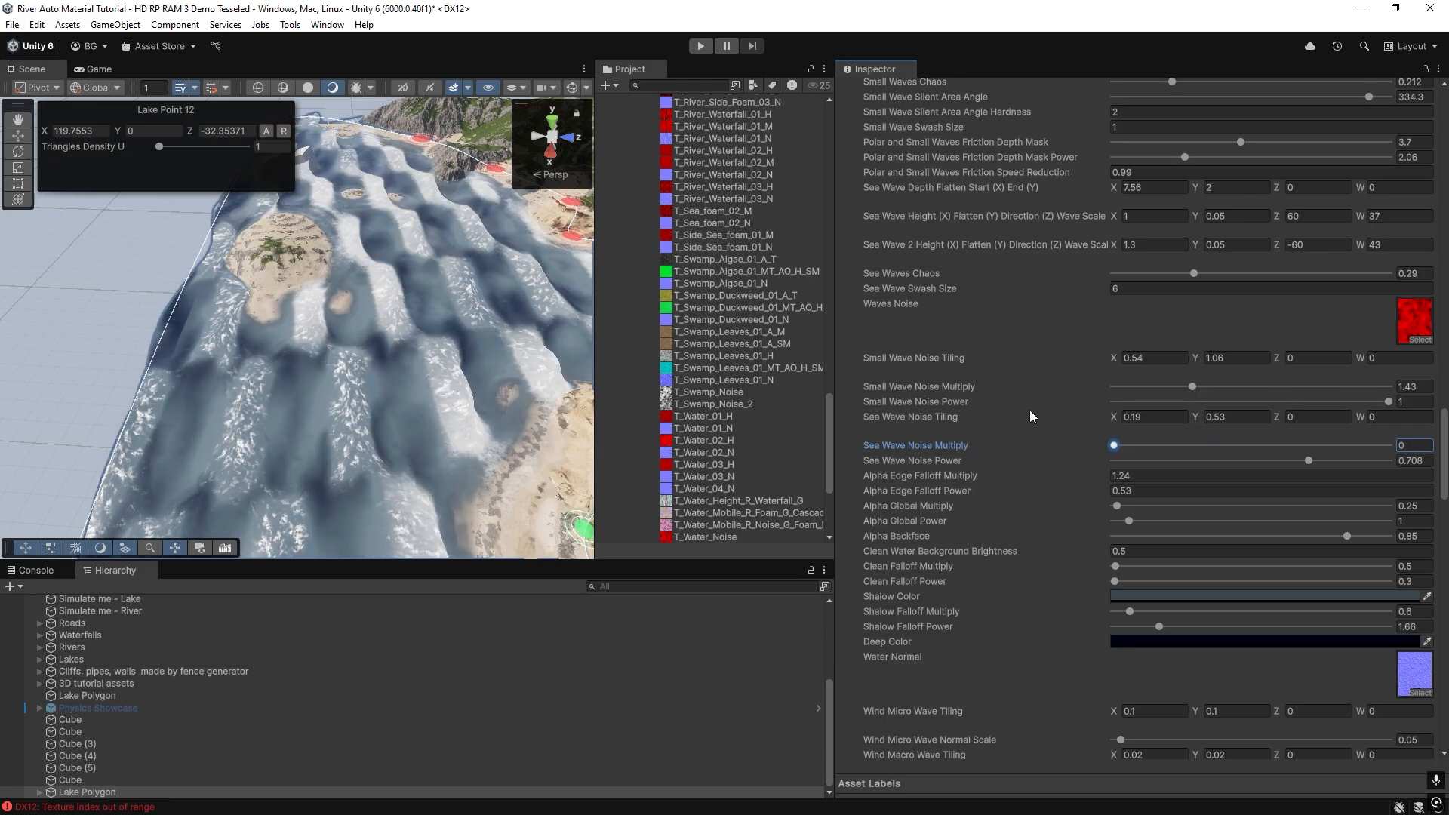
{"action": "left_click_drag", "start_coordinate": [1122, 387], "coordinate": [943, 375]}
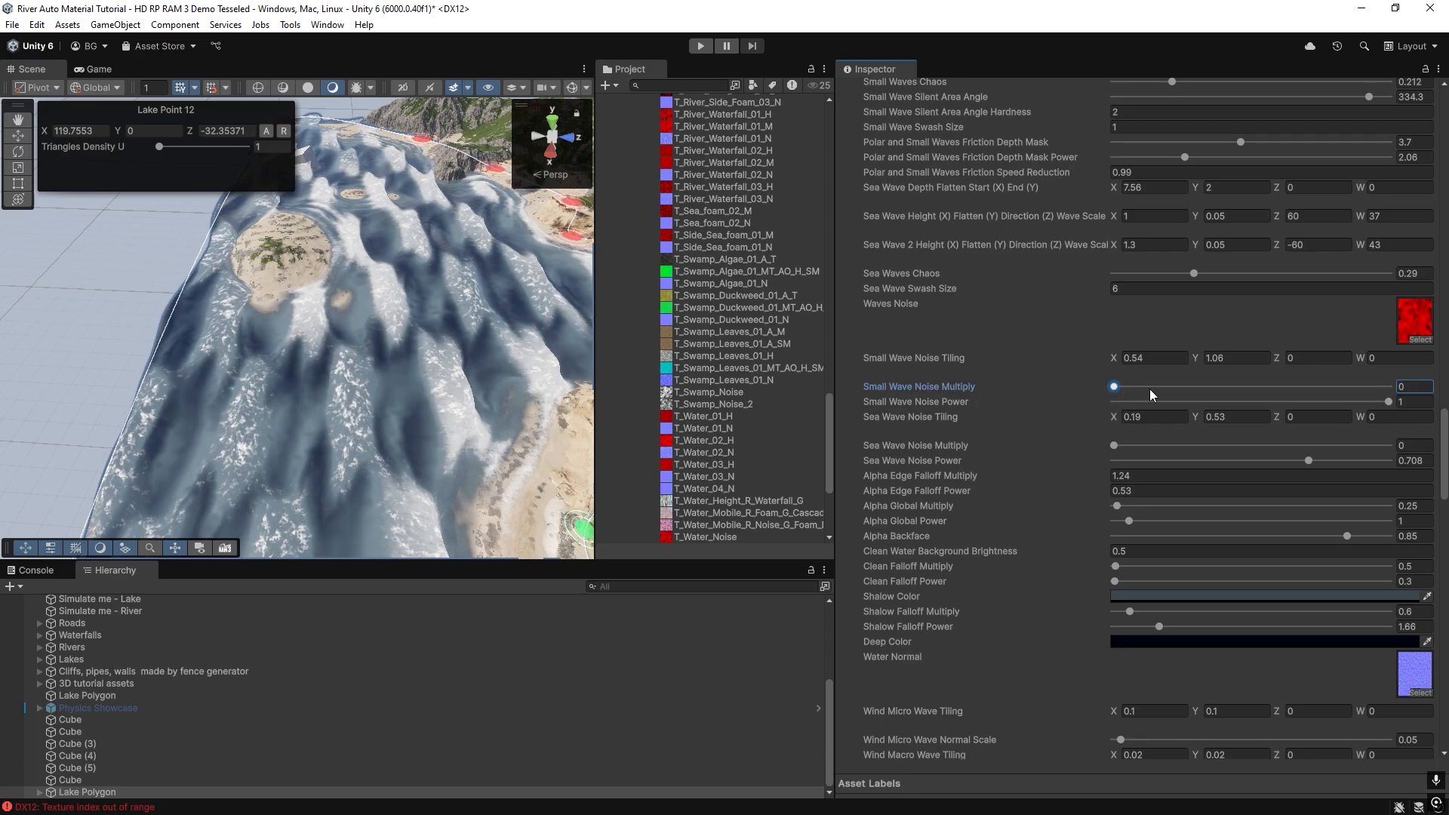
{"action": "left_click_drag", "start_coordinate": [1156, 393], "coordinate": [1308, 406]}
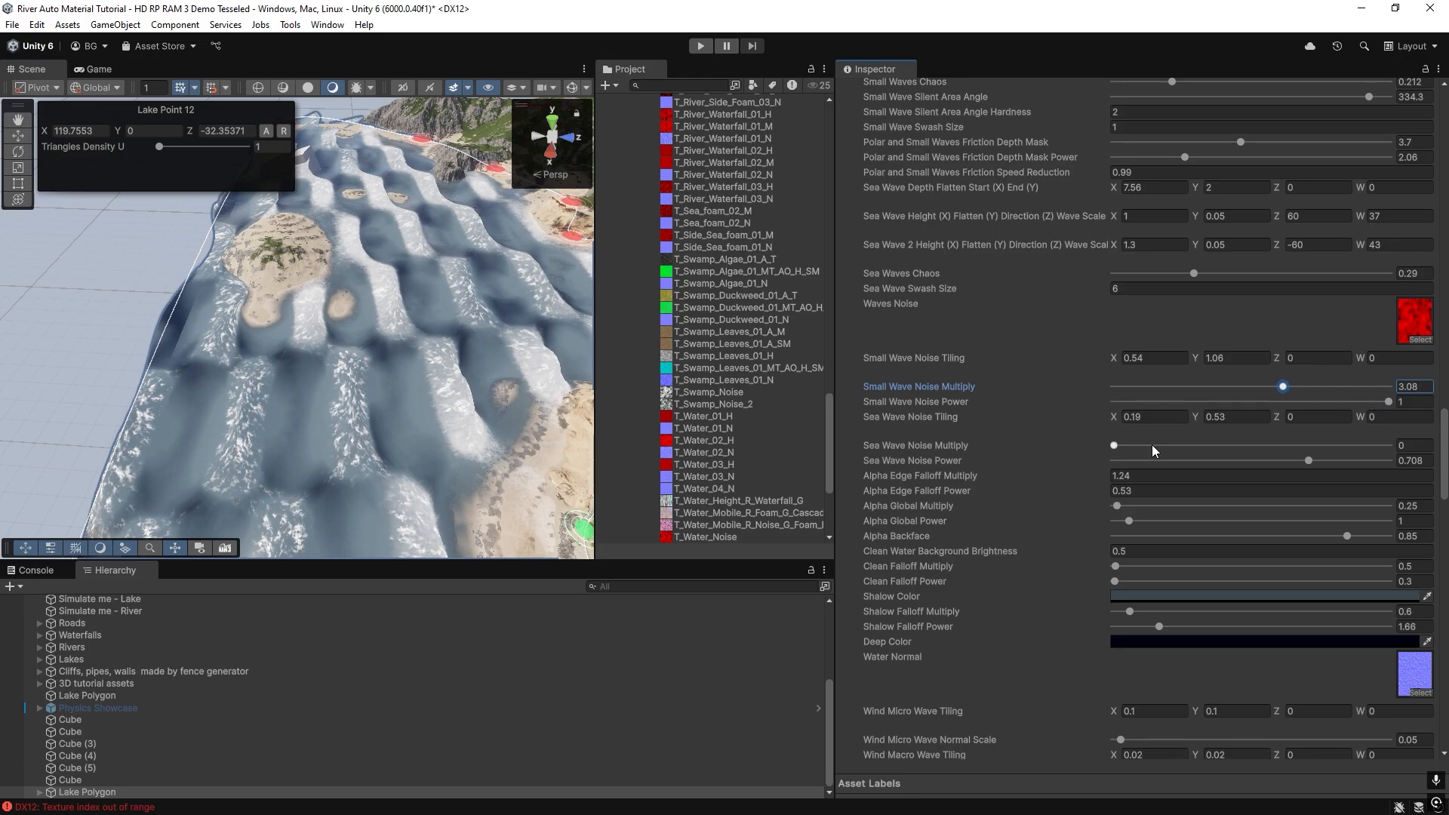
{"action": "left_click_drag", "start_coordinate": [1152, 450], "coordinate": [1215, 456]}
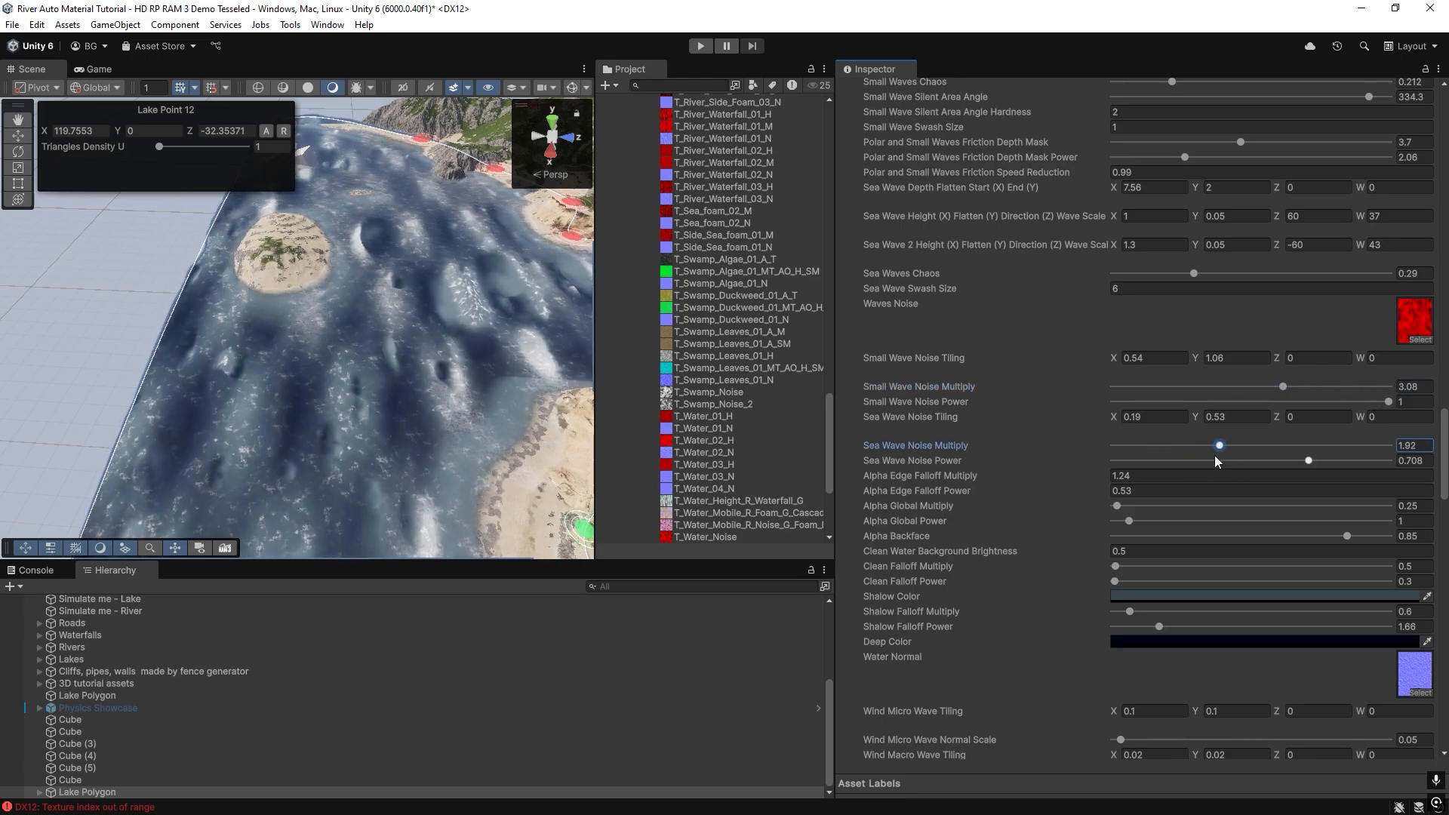
Toggle Always Refresh in the scene view effects options
{"action": "right_click_drag", "start_coordinate": [363, 393], "coordinate": [449, 140]}
{"action": "key", "text": "w"}
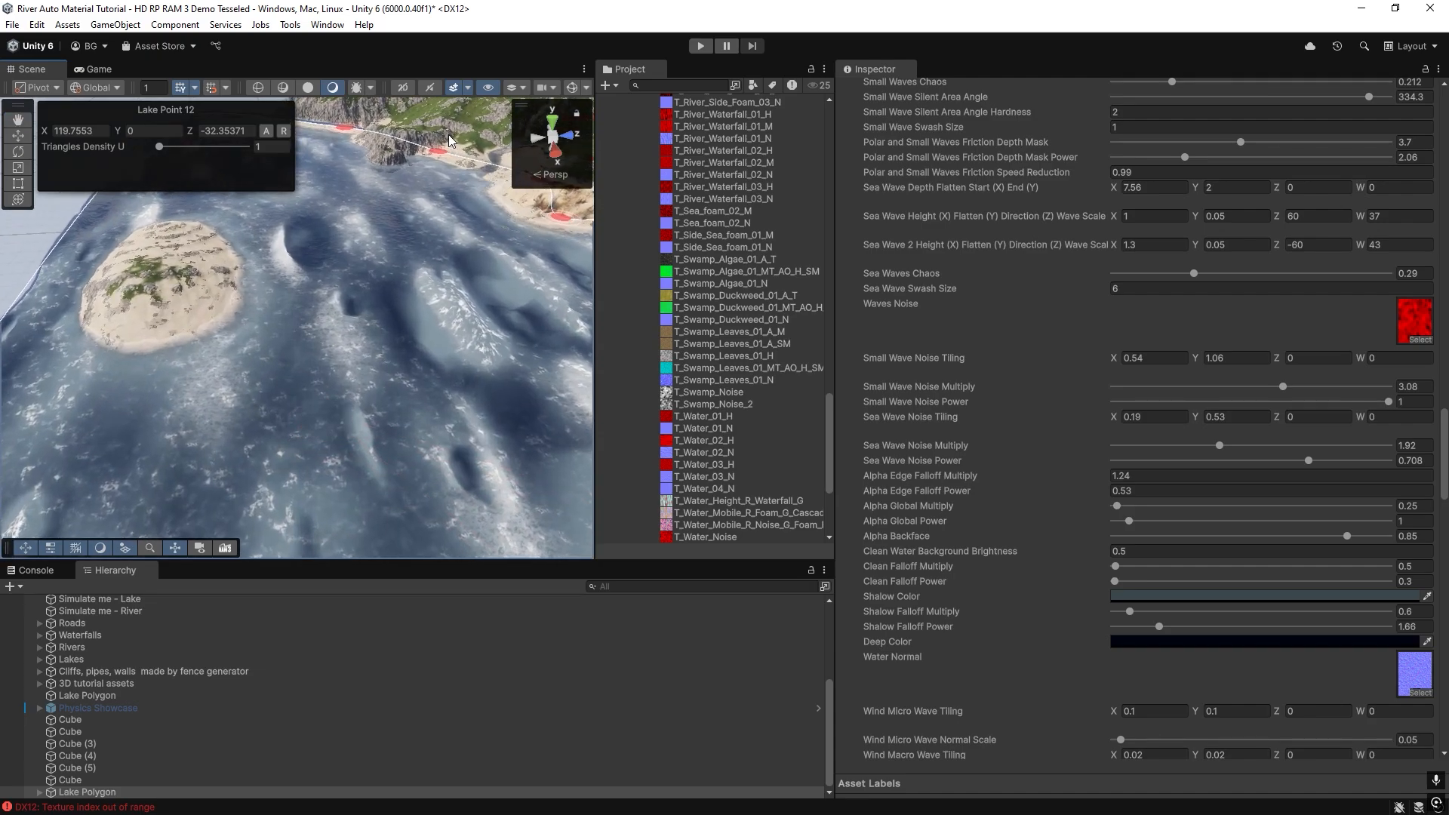
{"action": "left_click", "coordinate": [468, 89]}
{"action": "left_click", "coordinate": [483, 162]}
Orbit around the sea surface to inspect the waves from several angles
{"action": "right_click_drag", "start_coordinate": [317, 275], "coordinate": [340, 317]}
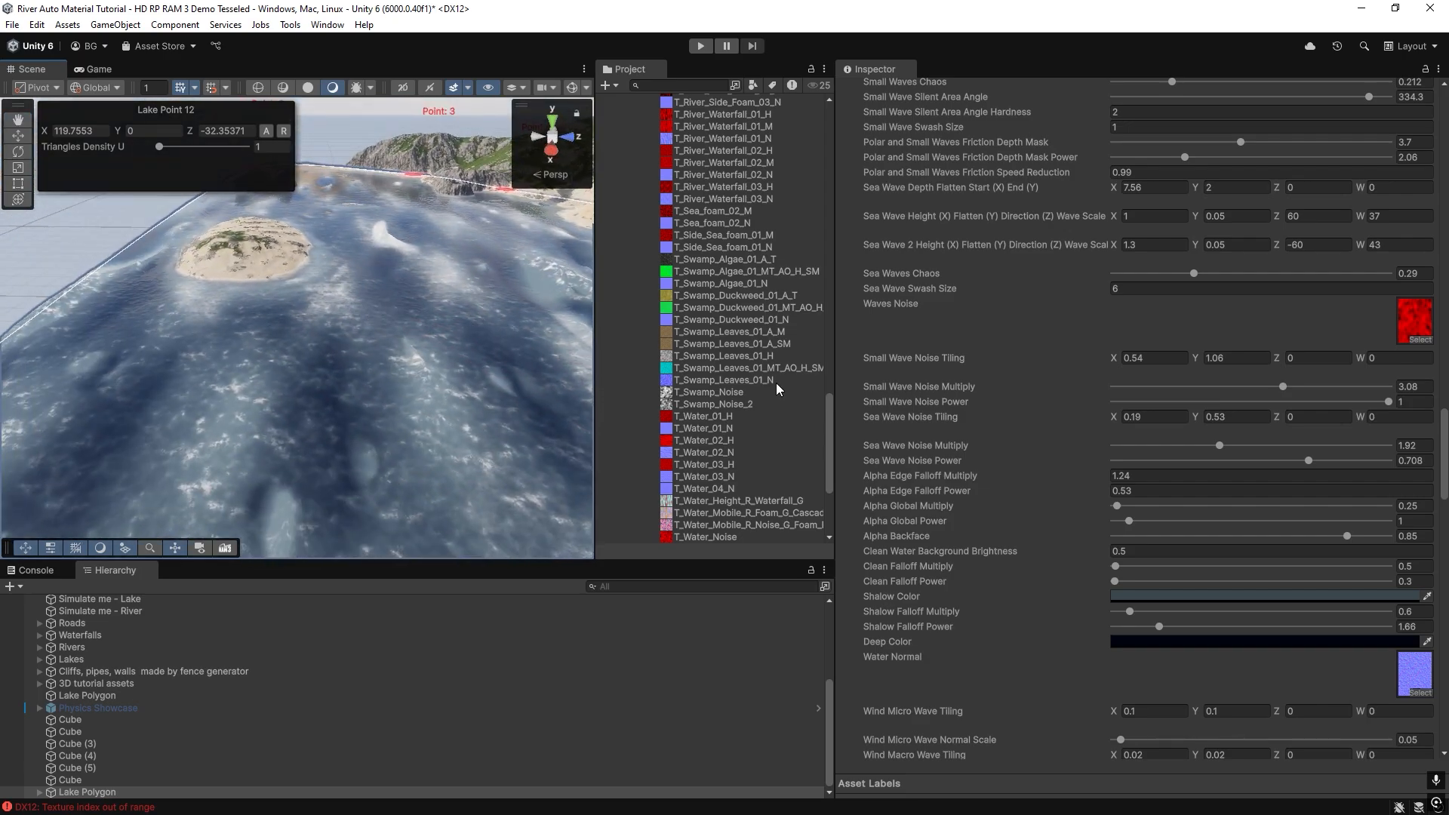
{"action": "scroll", "coordinate": [1139, 459], "scroll_direction": "down", "scroll_amount": 1}
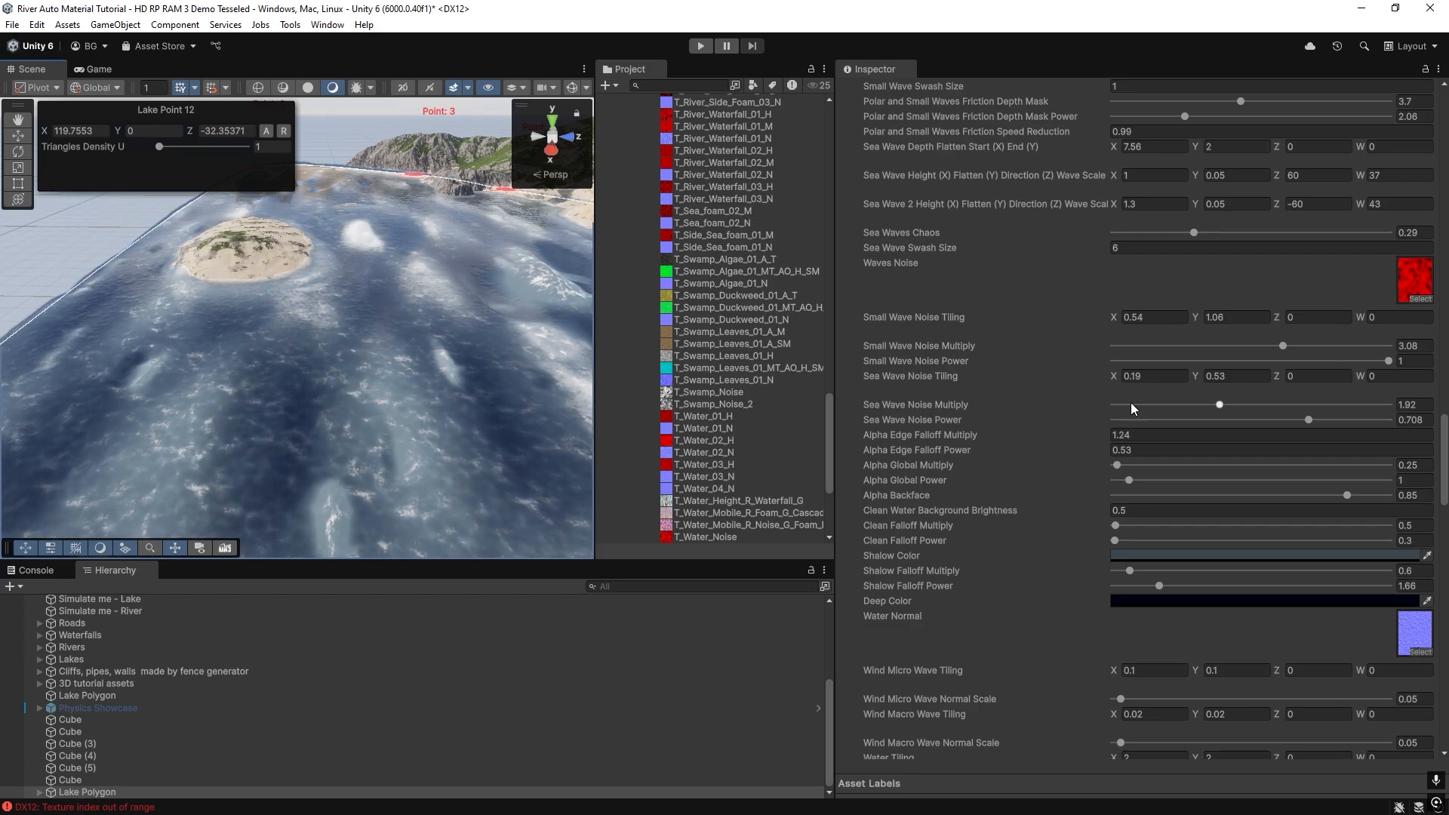
{"action": "right_click_drag", "start_coordinate": [306, 411], "coordinate": [273, 429]}
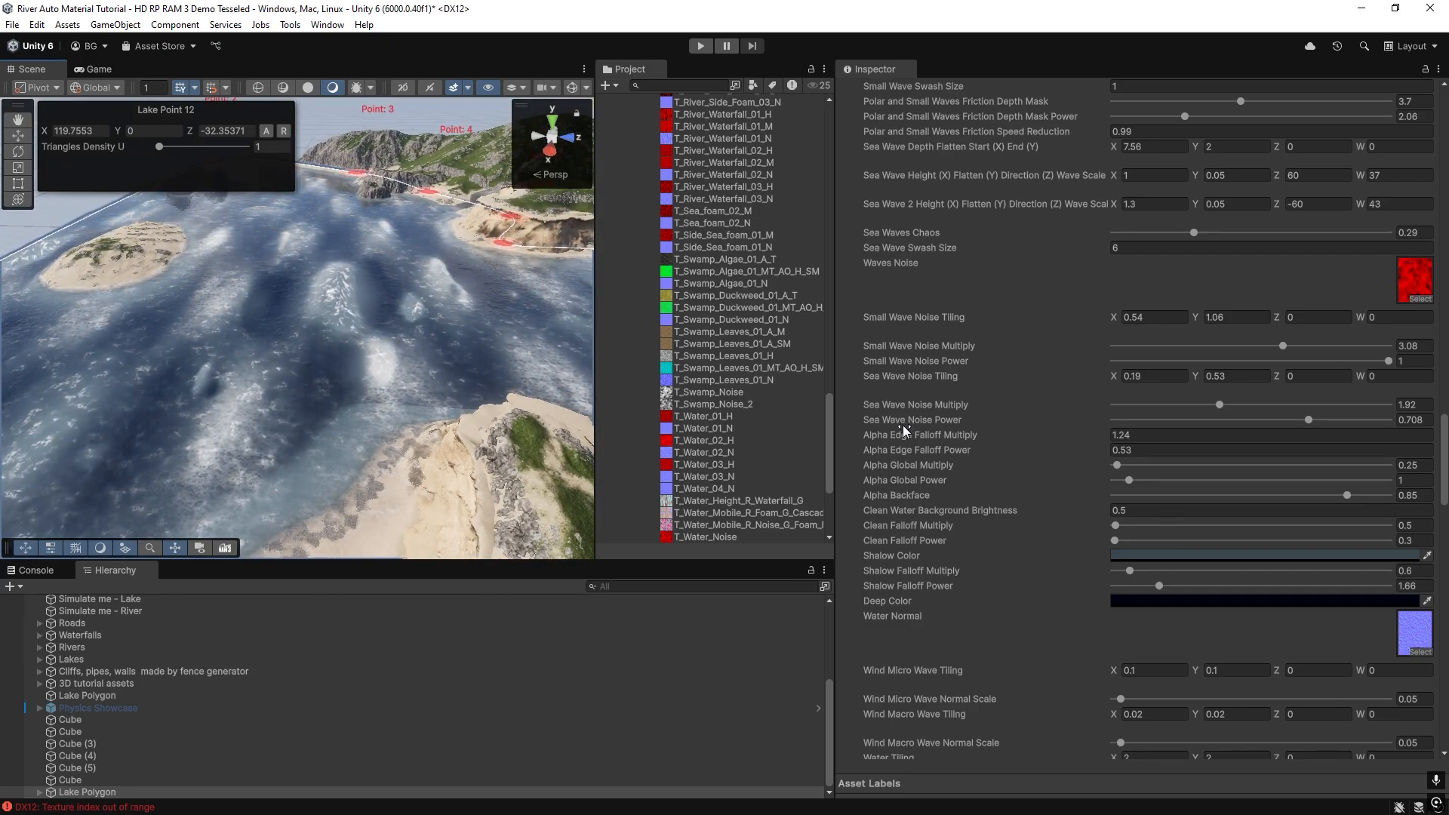
{"action": "scroll", "coordinate": [1385, 324], "scroll_direction": "up", "scroll_amount": 3}
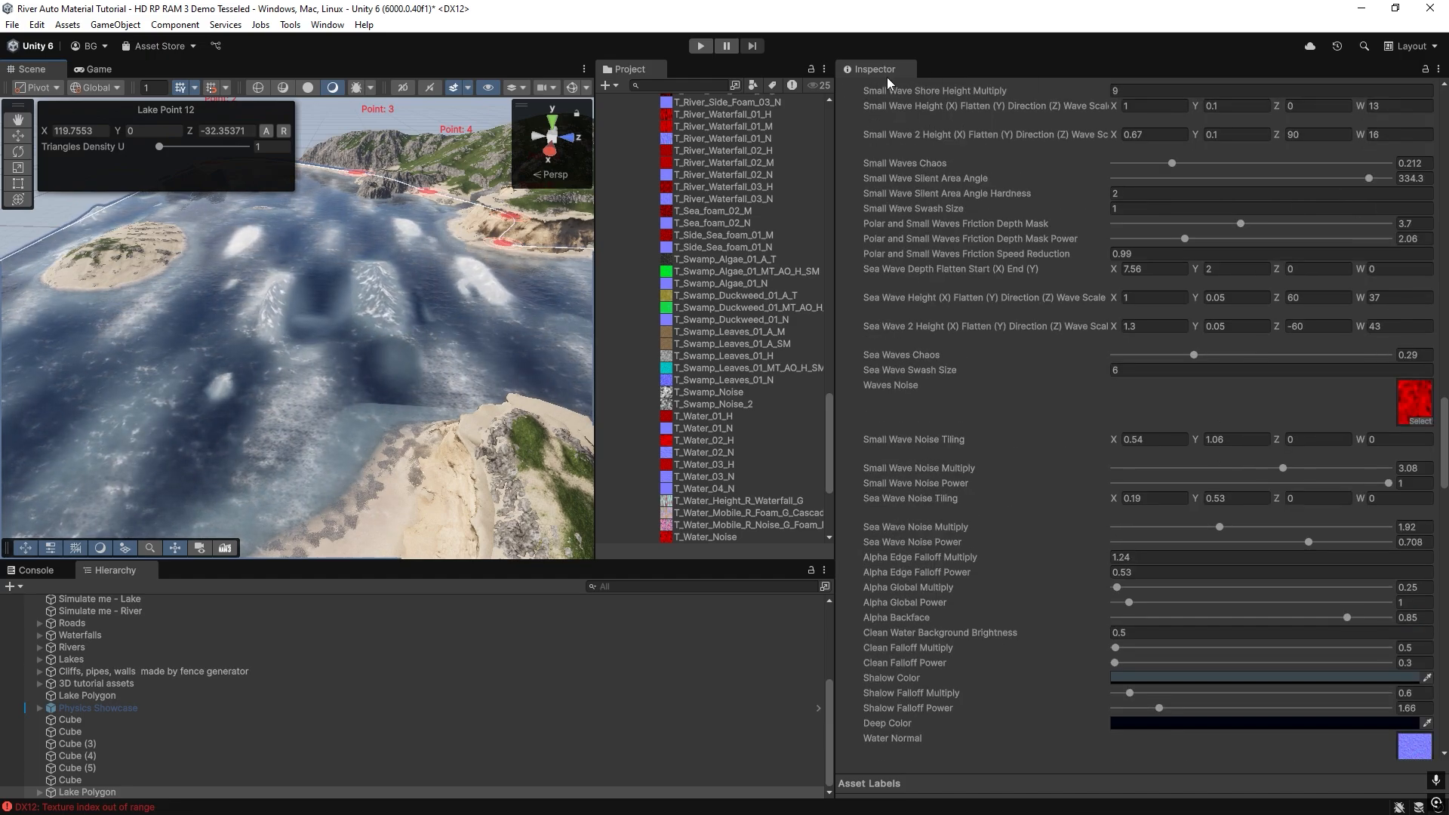
{"action": "right_click_drag", "start_coordinate": [136, 275], "coordinate": [252, 347]}
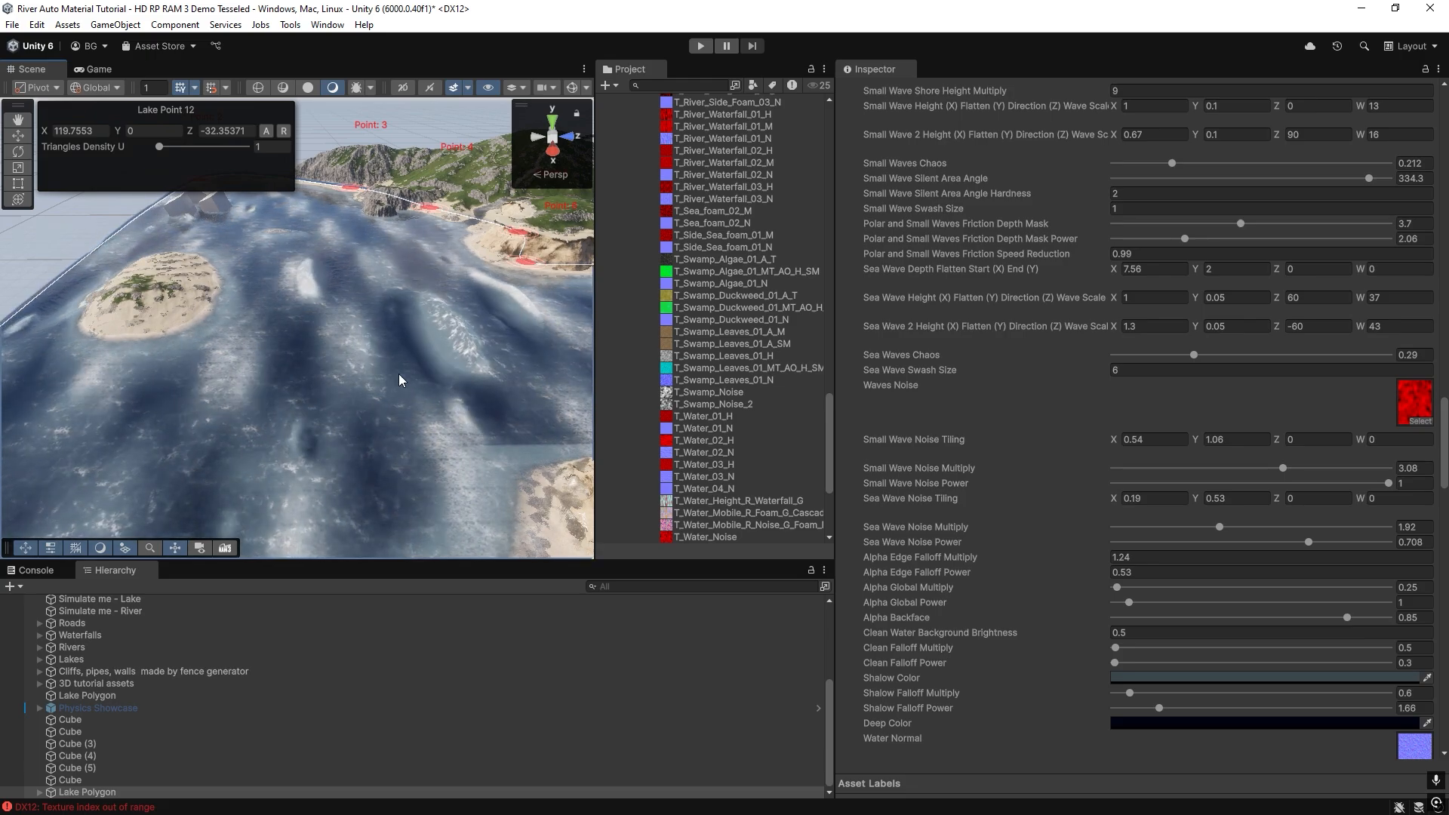
{"action": "right_click_drag", "start_coordinate": [252, 349], "coordinate": [310, 385]}
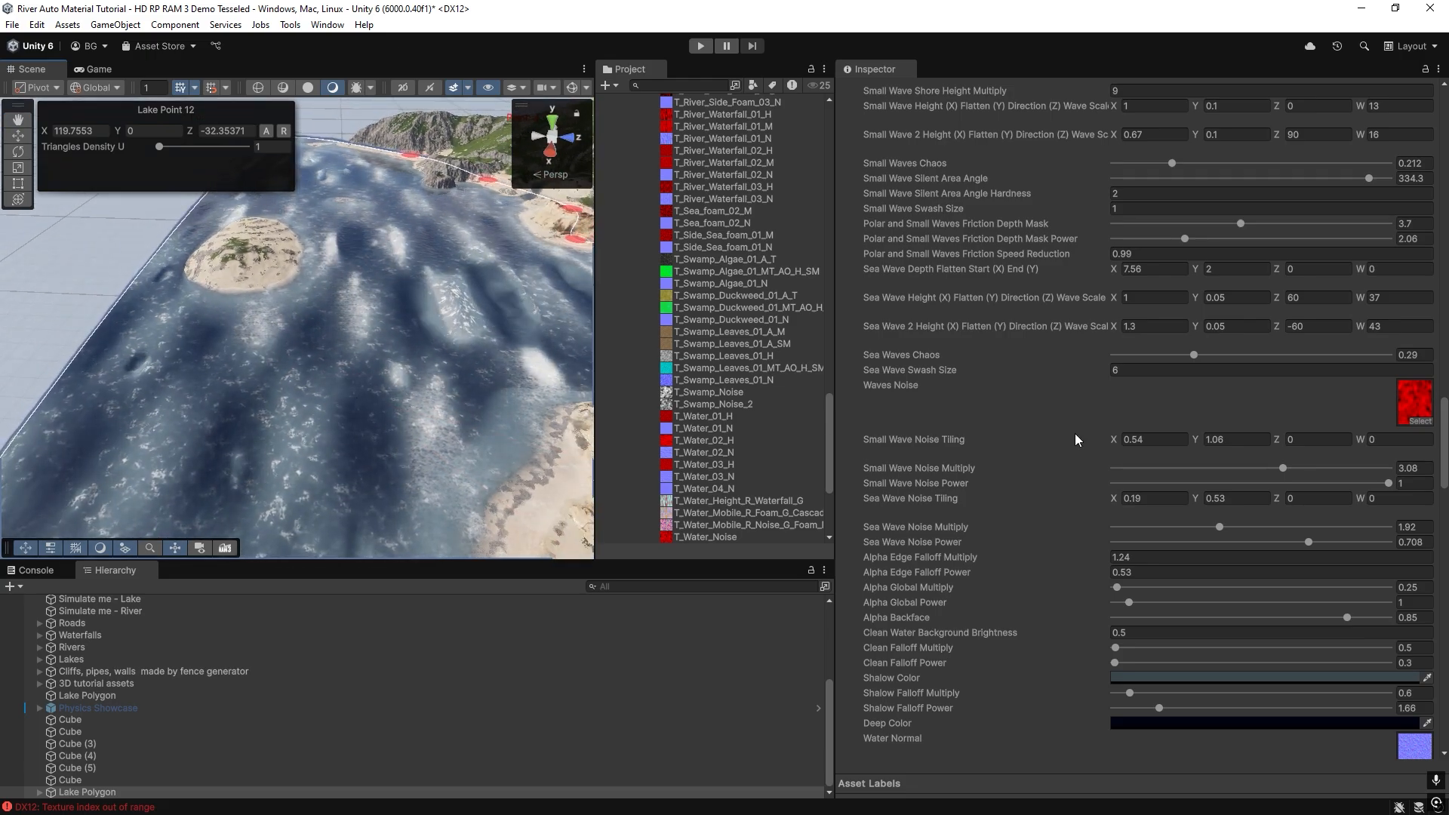
{"action": "scroll", "coordinate": [1074, 436], "scroll_direction": "down", "scroll_amount": 3}
{"action": "scroll", "coordinate": [1072, 442], "scroll_direction": "down", "scroll_amount": 5}
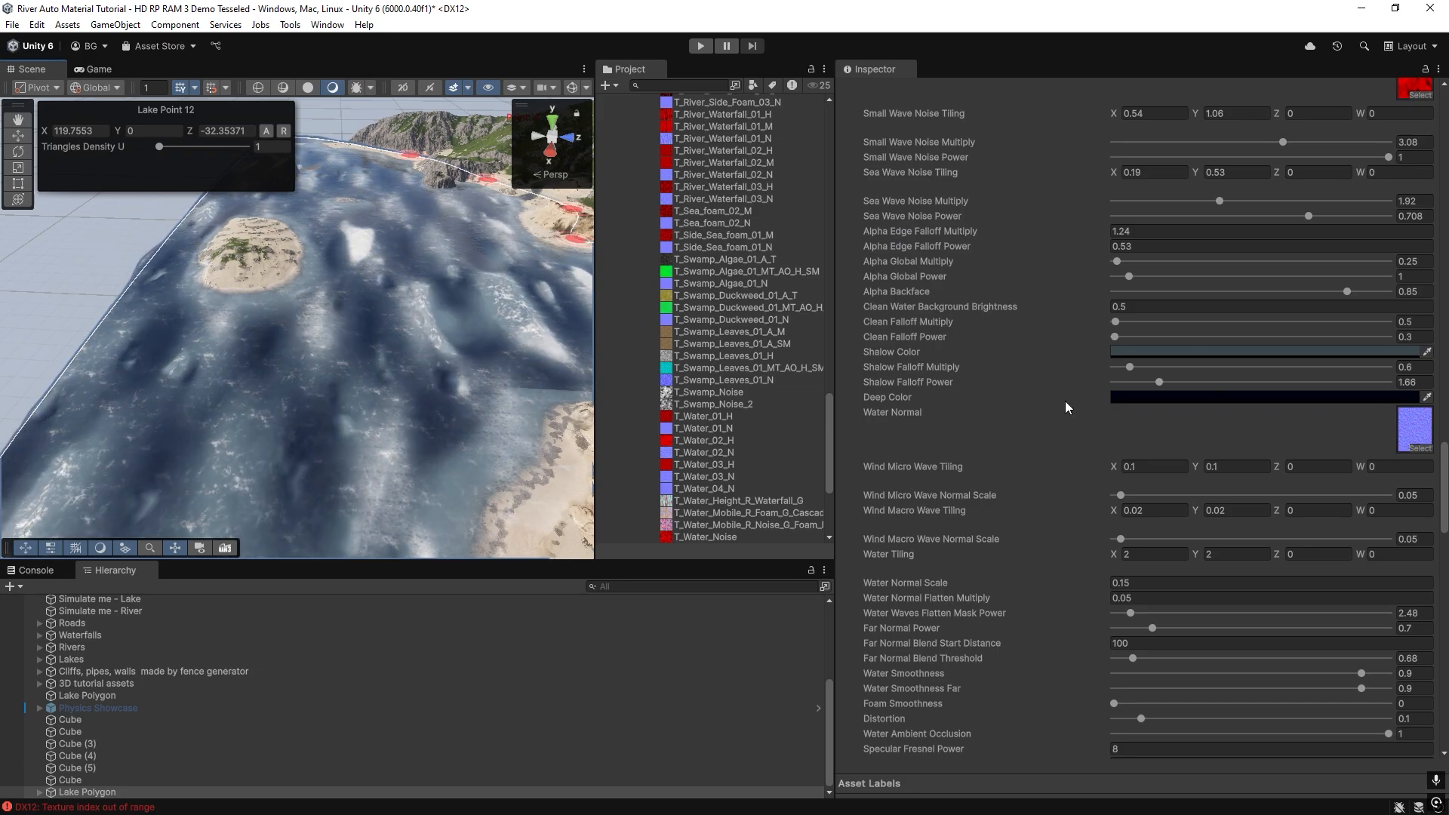
{"action": "scroll", "coordinate": [1108, 443], "scroll_direction": "down", "scroll_amount": 3}
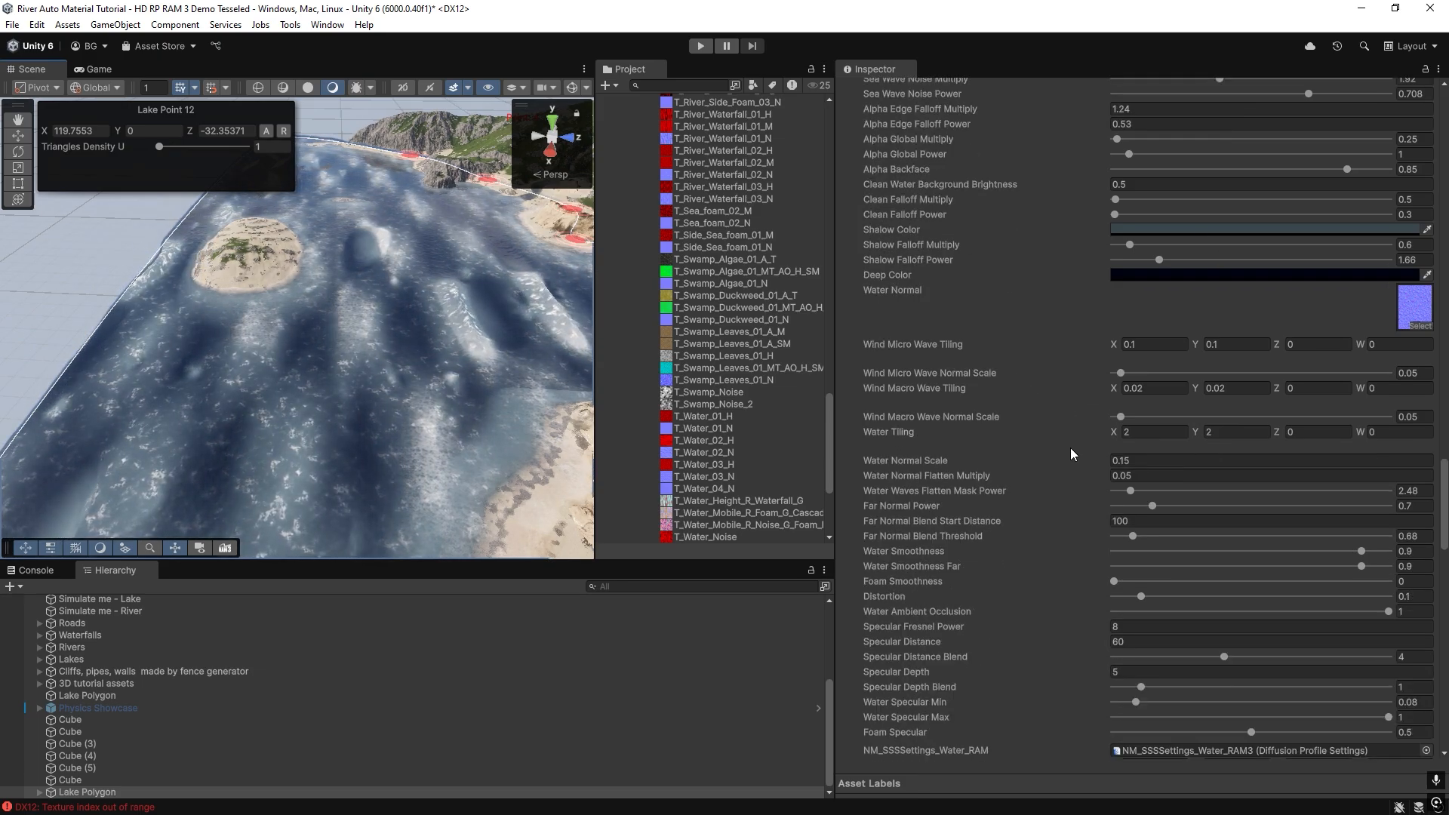
{"action": "right_click_drag", "start_coordinate": [243, 347], "coordinate": [307, 346]}
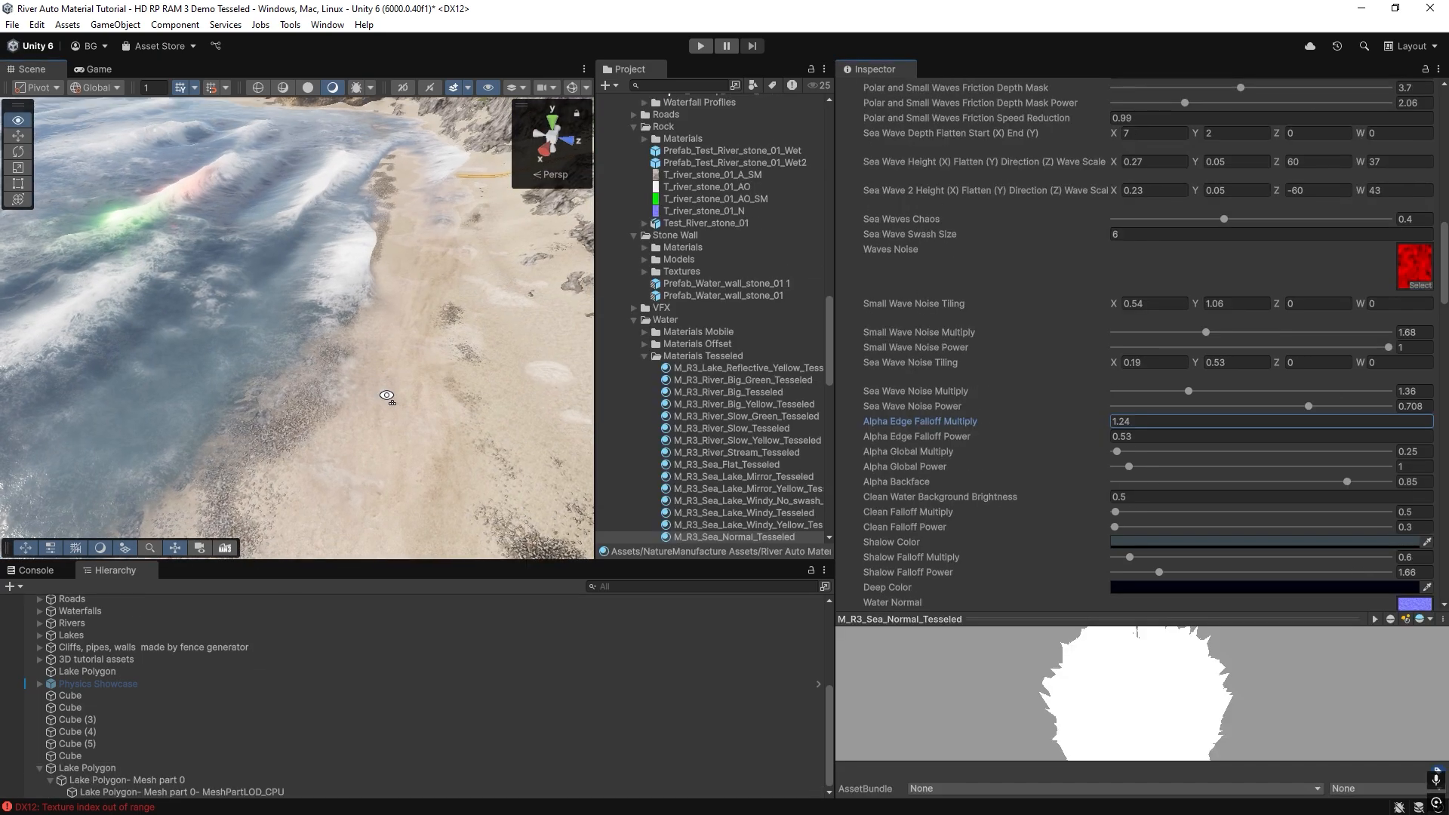
{"action": "right_click_drag", "start_coordinate": [347, 373], "coordinate": [375, 381]}
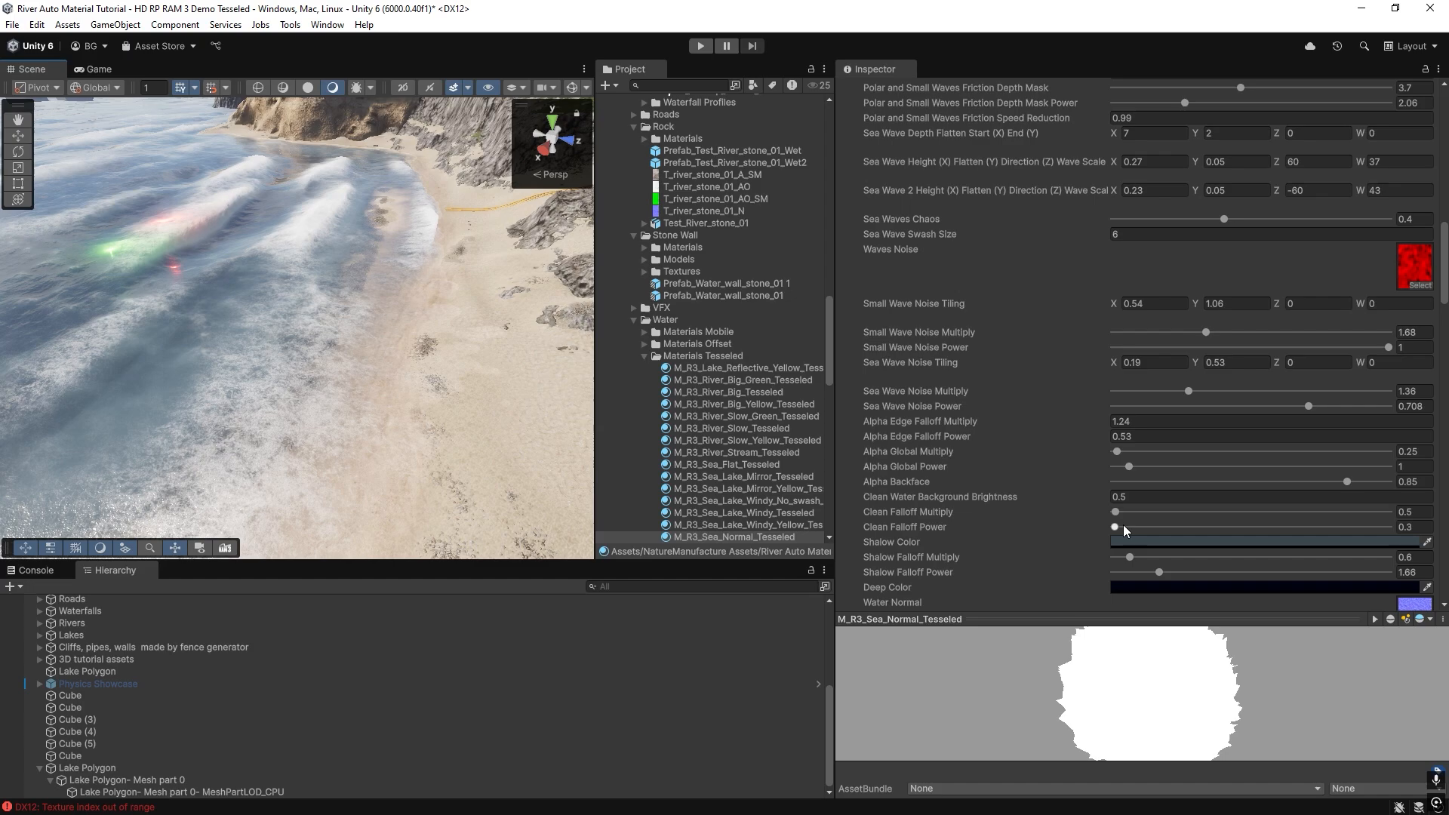
Examine the Alpha Edge Falloff Multiply and Power settings of the sea material at the shoreline
{"action": "scroll", "coordinate": [1321, 450], "scroll_direction": "down", "scroll_amount": 3}
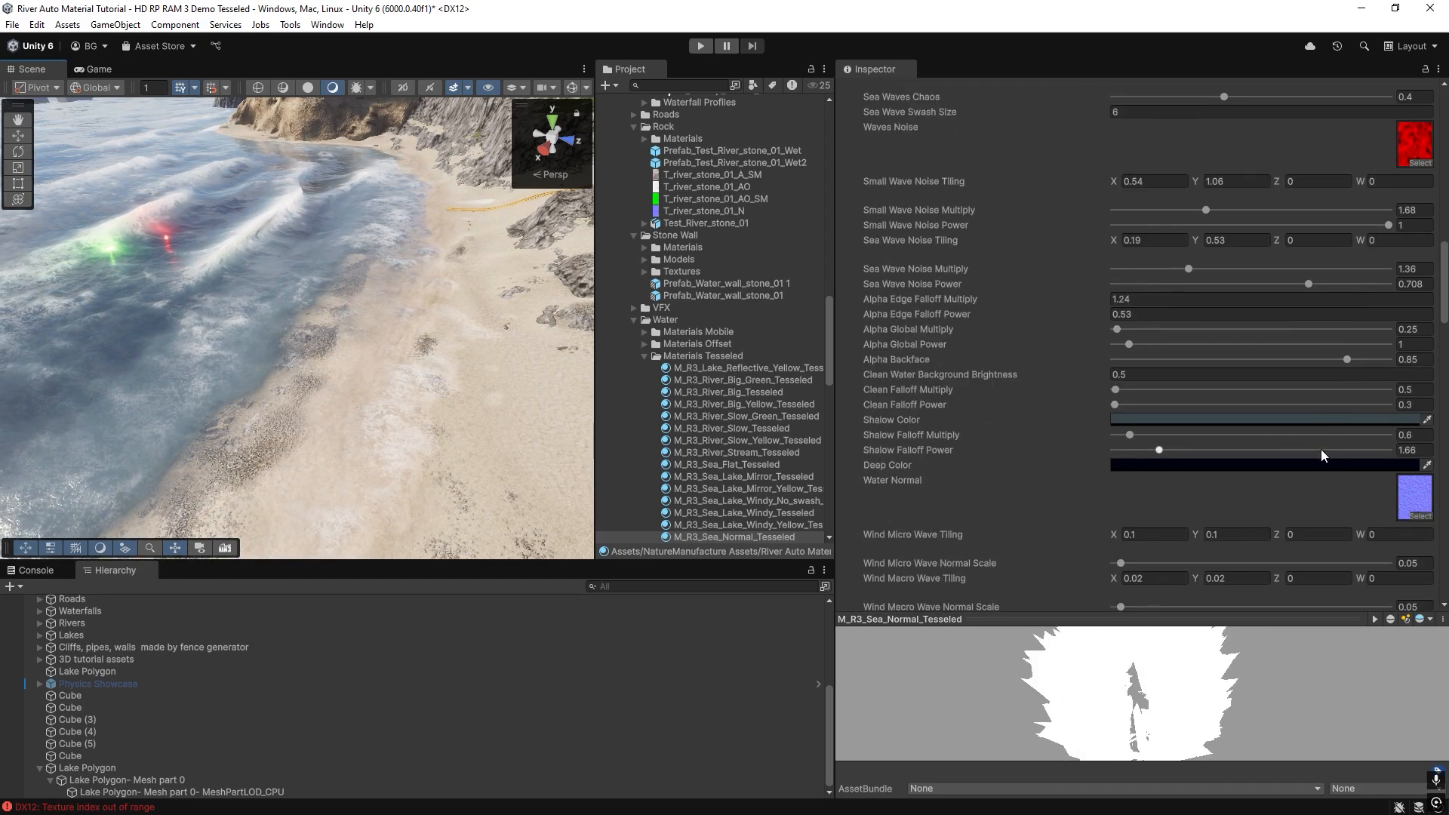
{"action": "right_click_drag", "start_coordinate": [474, 406], "coordinate": [450, 387]}
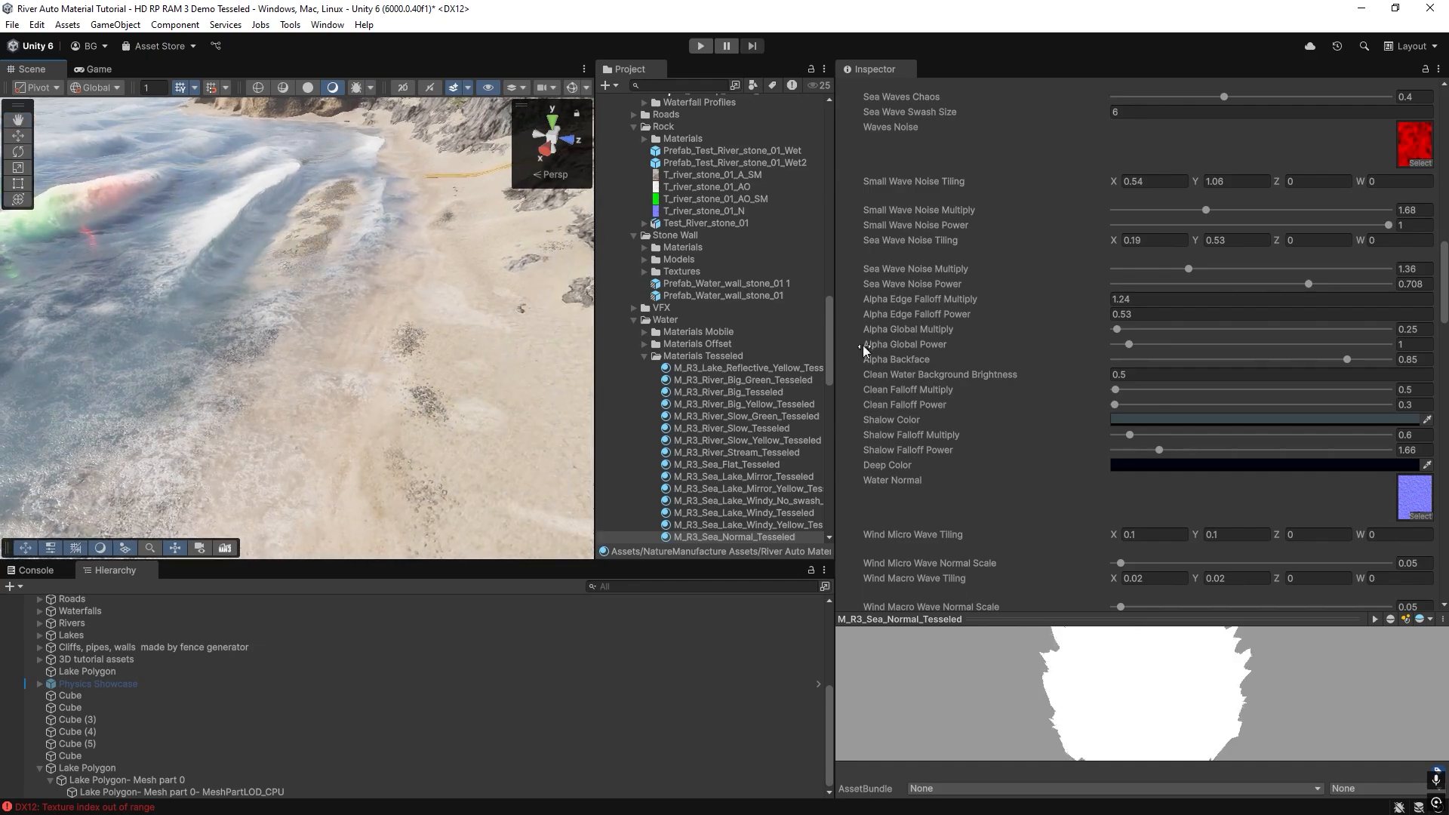
{"action": "left_click", "coordinate": [958, 299]}
{"action": "mouse_move", "coordinate": [957, 299]}
{"action": "left_mouse_down"}
{"action": "mouse_move", "coordinate": [1067, 306]}
{"action": "mouse_move", "coordinate": [918, 310]}
{"action": "mouse_move", "coordinate": [955, 317]}
{"action": "left_mouse_up"}
{"action": "left_click_drag", "start_coordinate": [956, 312], "coordinate": [1009, 329]}
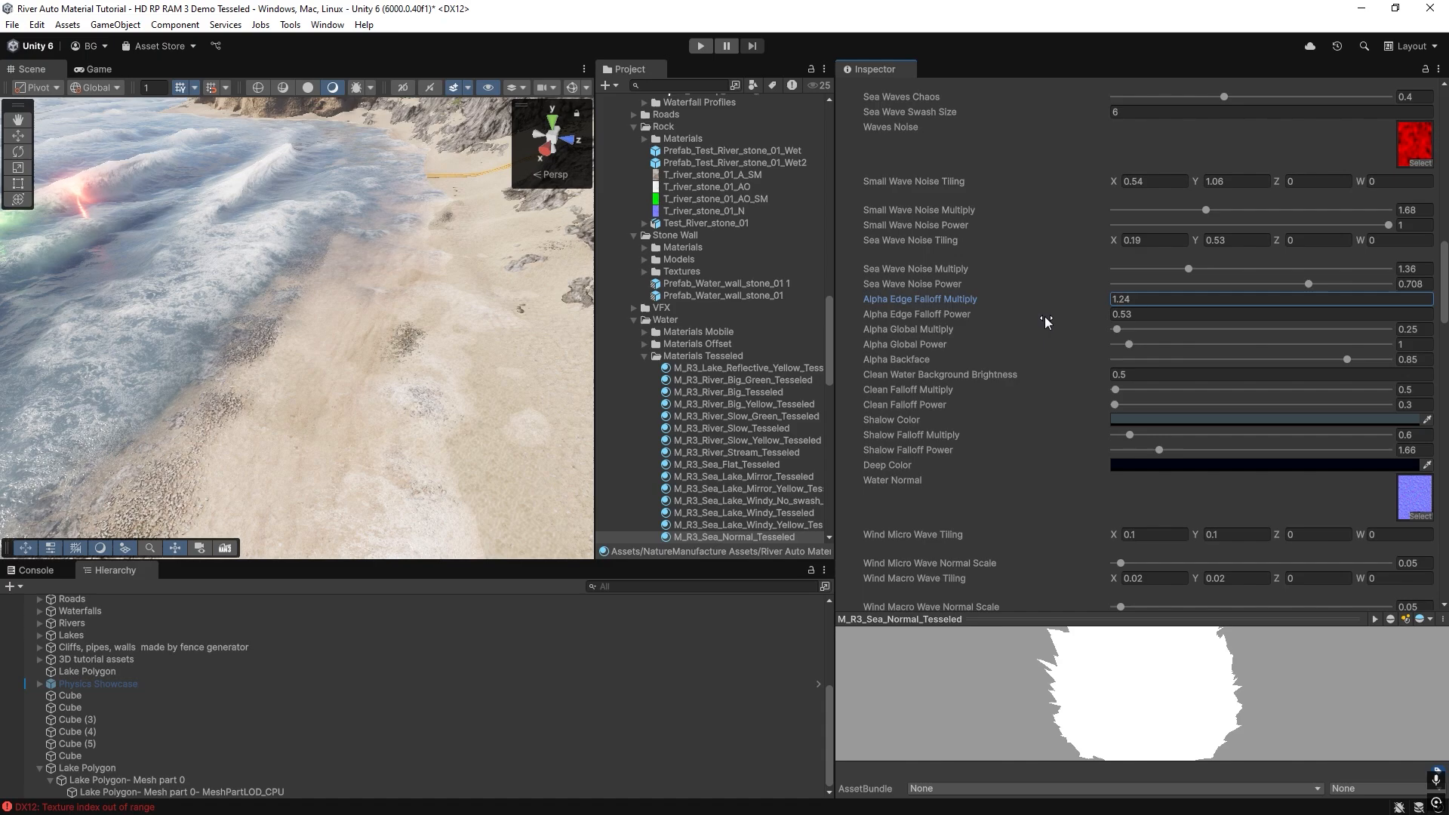
{"action": "mouse_move", "coordinate": [1054, 317]}
{"action": "left_mouse_down"}
{"action": "mouse_move", "coordinate": [996, 321]}
{"action": "mouse_move", "coordinate": [1076, 314]}
{"action": "left_mouse_up"}
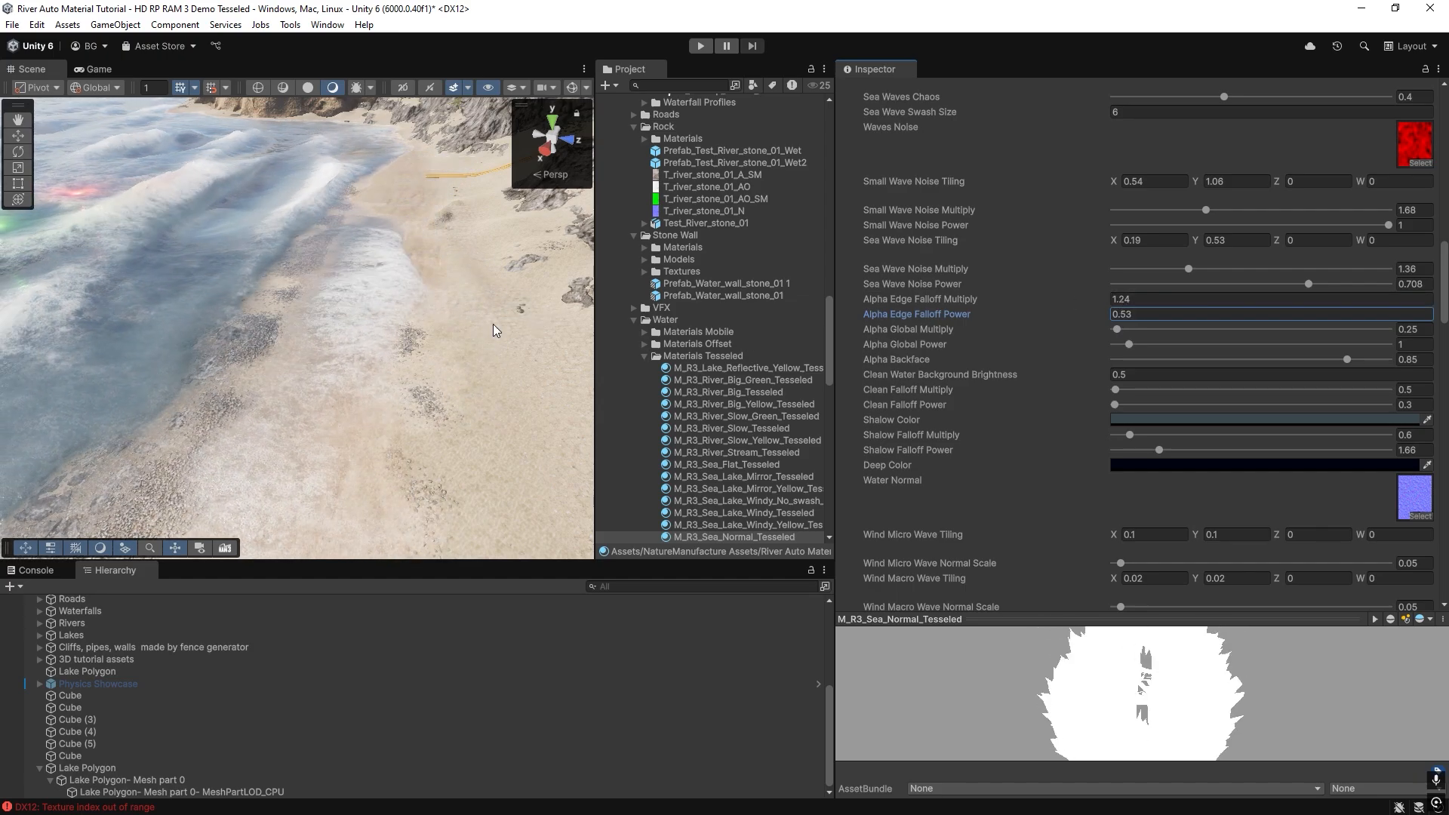
{"action": "left_click_drag", "start_coordinate": [495, 327], "coordinate": [441, 330], "text": "alt"}
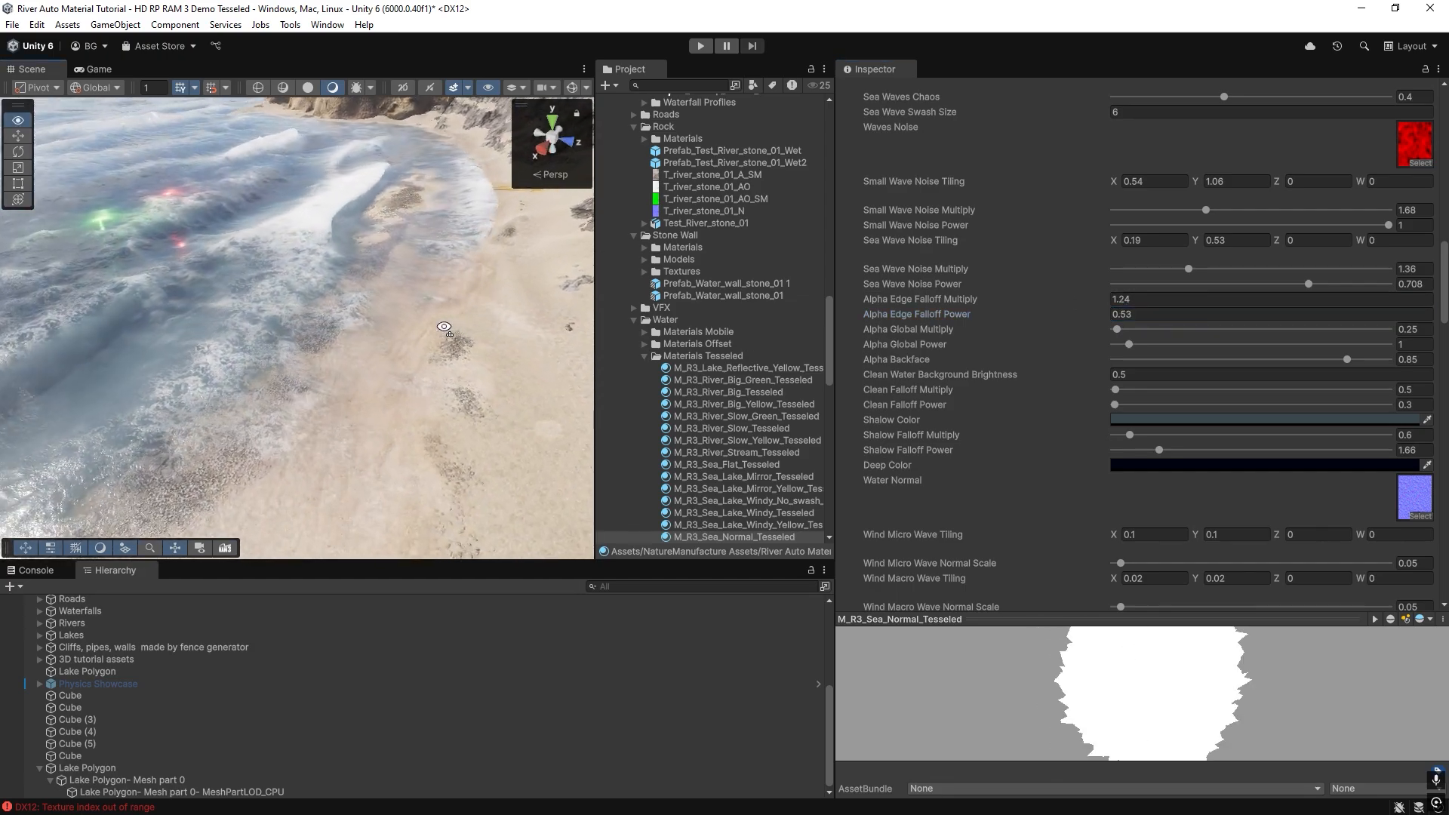
Try raising Alpha Global Multiply and Alpha Global Power, undoing each change
{"action": "left_click_drag", "start_coordinate": [1118, 329], "coordinate": [1244, 330]}
{"action": "key", "text": "ctrl+z"}
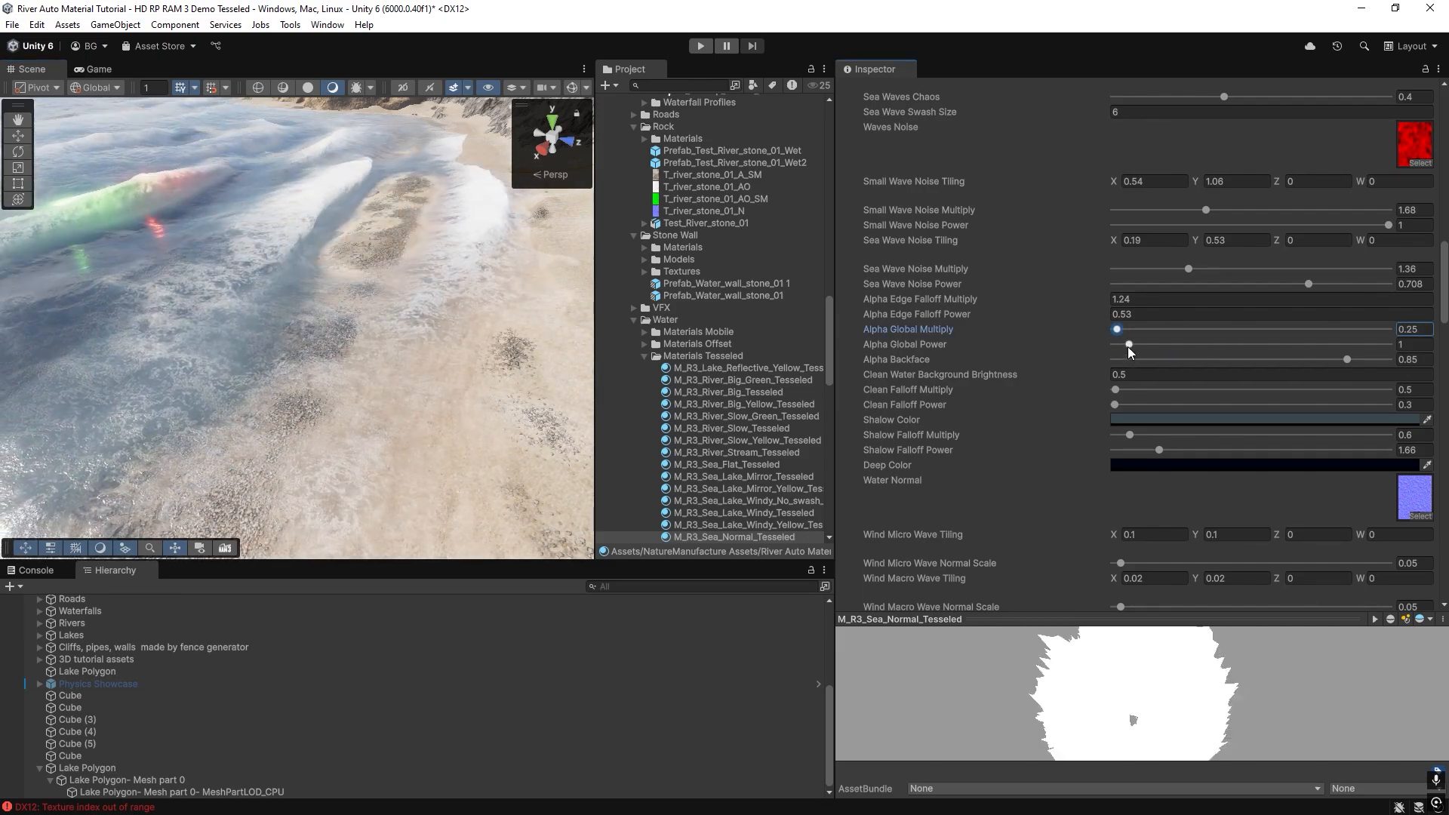
{"action": "left_click_drag", "start_coordinate": [1128, 345], "coordinate": [1223, 346]}
{"action": "key", "text": "ctrl+z"}
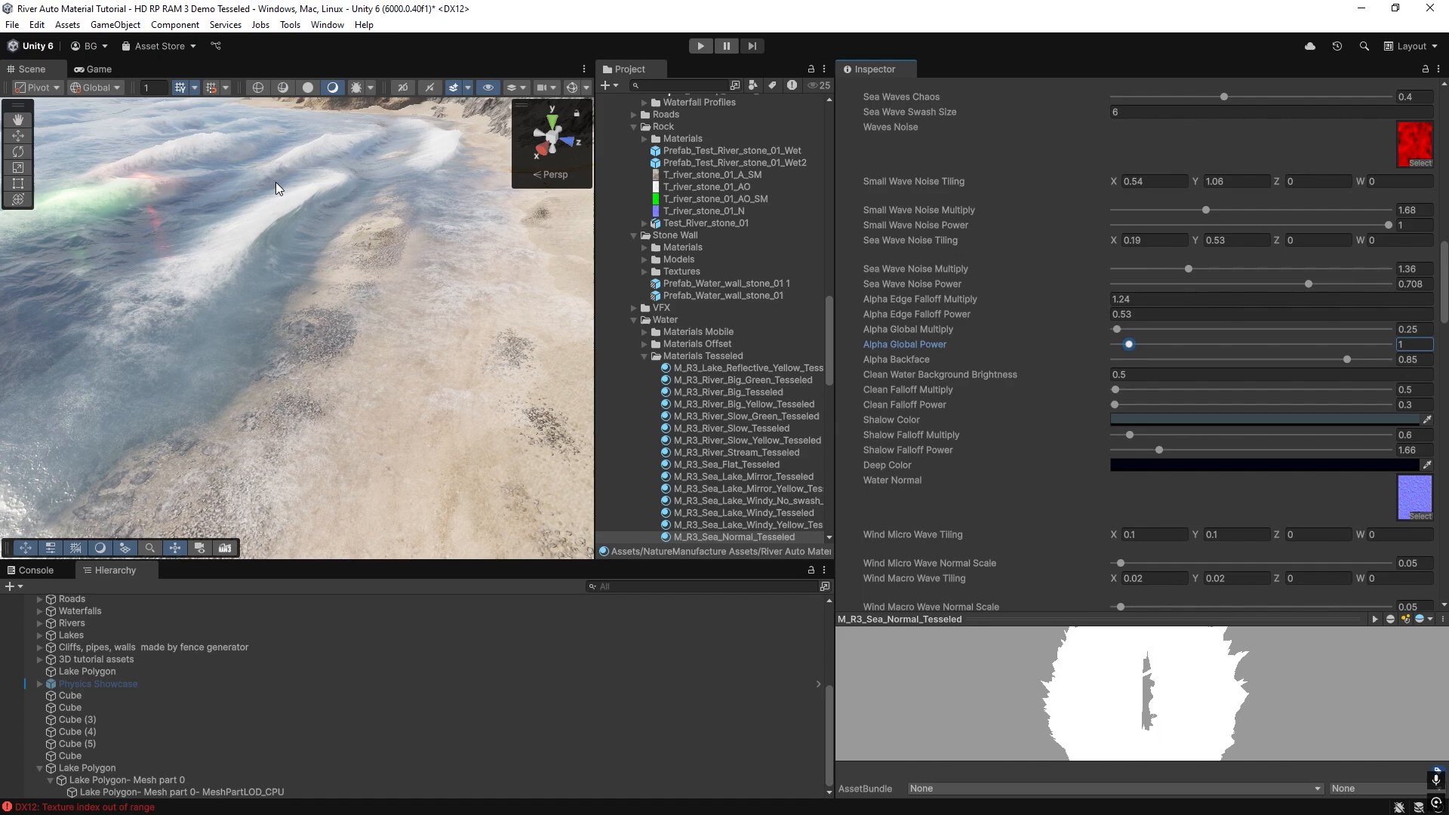
Set Alpha Global Multiply of the sea material to about 0.83 while viewing the shallow water closely
{"action": "left_click", "coordinate": [467, 86]}
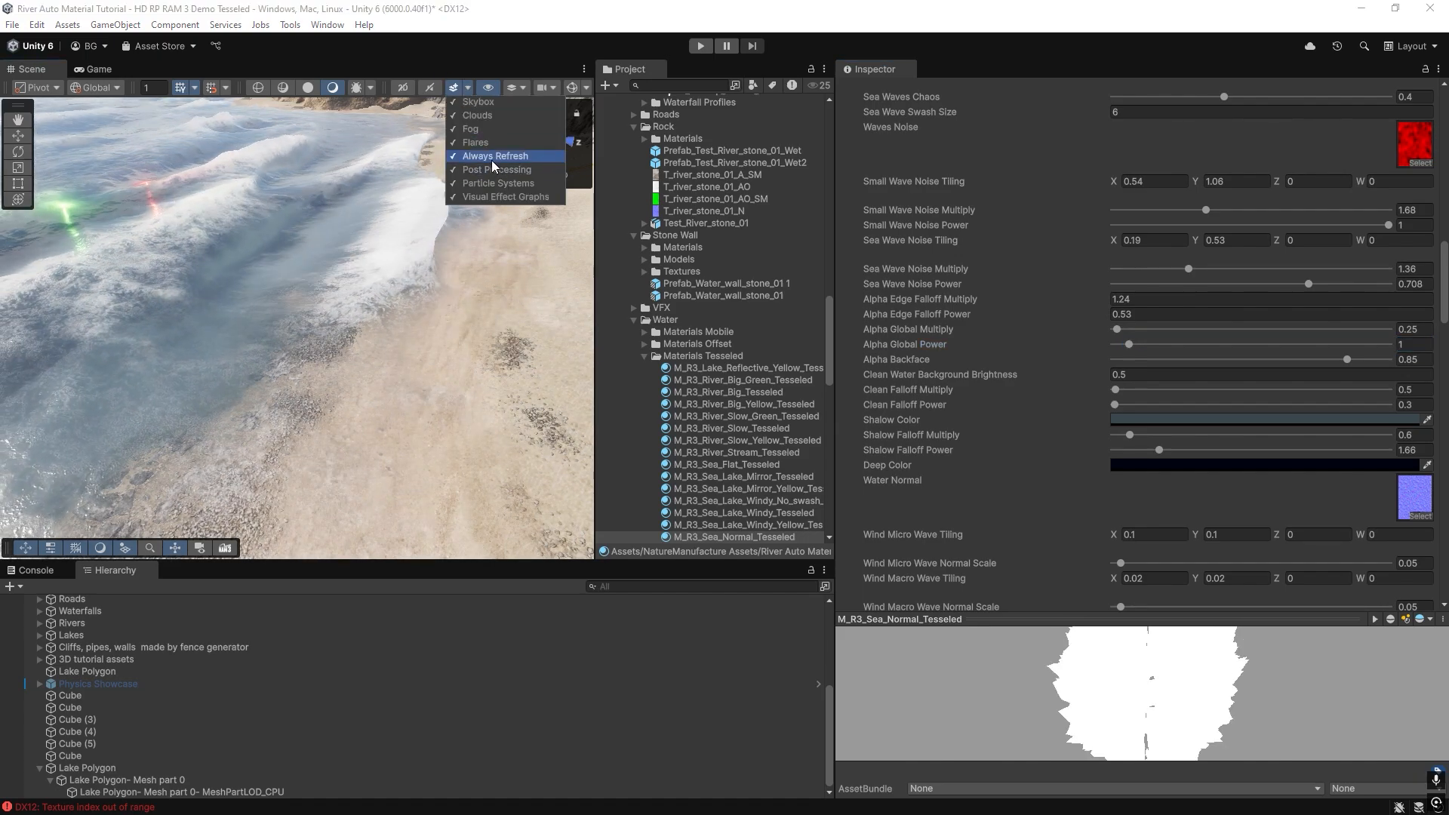
{"action": "key", "text": "w"}
{"action": "right_click_drag", "start_coordinate": [285, 279], "coordinate": [440, 378]}
{"action": "key", "text": "s"}
{"action": "key", "text": "s"}
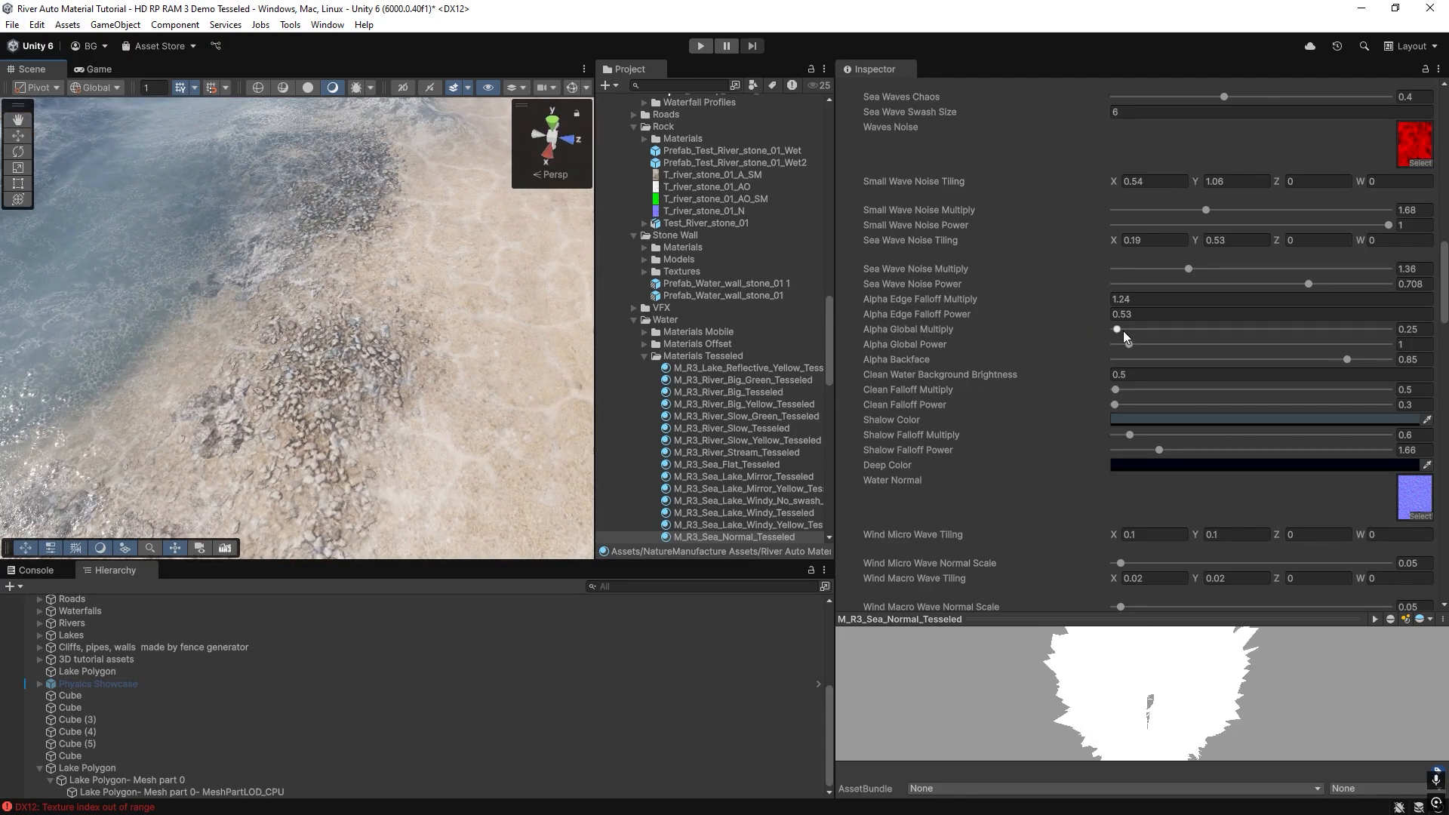
{"action": "mouse_move", "coordinate": [1121, 331]}
{"action": "left_mouse_down"}
{"action": "mouse_move", "coordinate": [1191, 335]}
{"action": "mouse_move", "coordinate": [1114, 333]}
{"action": "left_mouse_up"}
{"action": "key", "text": "s"}
{"action": "right_click_drag", "start_coordinate": [202, 260], "coordinate": [198, 317]}
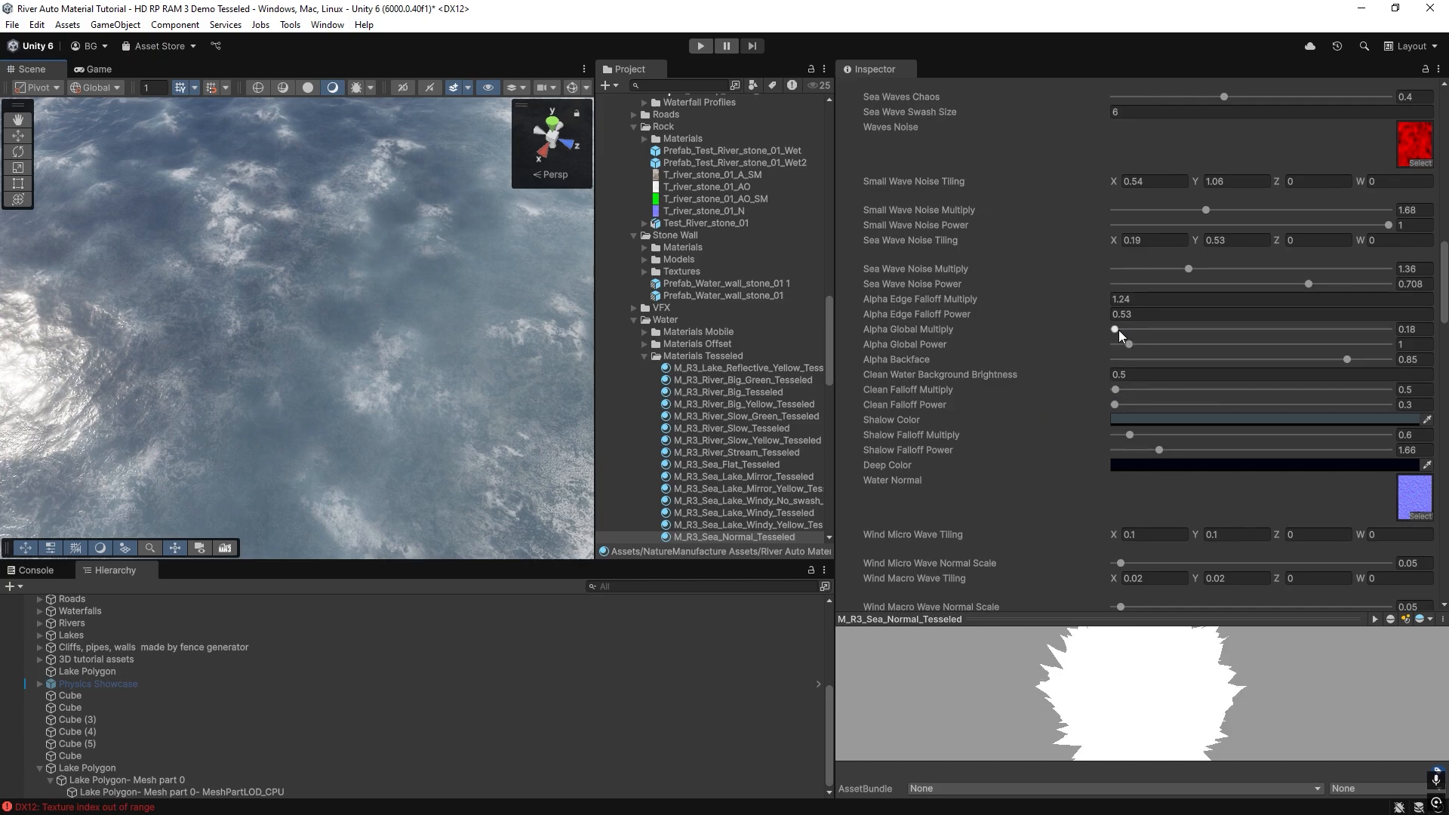
{"action": "mouse_move", "coordinate": [1117, 329]}
{"action": "left_mouse_down"}
{"action": "mouse_move", "coordinate": [1132, 328]}
{"action": "mouse_move", "coordinate": [1114, 330]}
{"action": "left_mouse_up"}
{"action": "right_click_drag", "start_coordinate": [302, 326], "coordinate": [330, 315]}
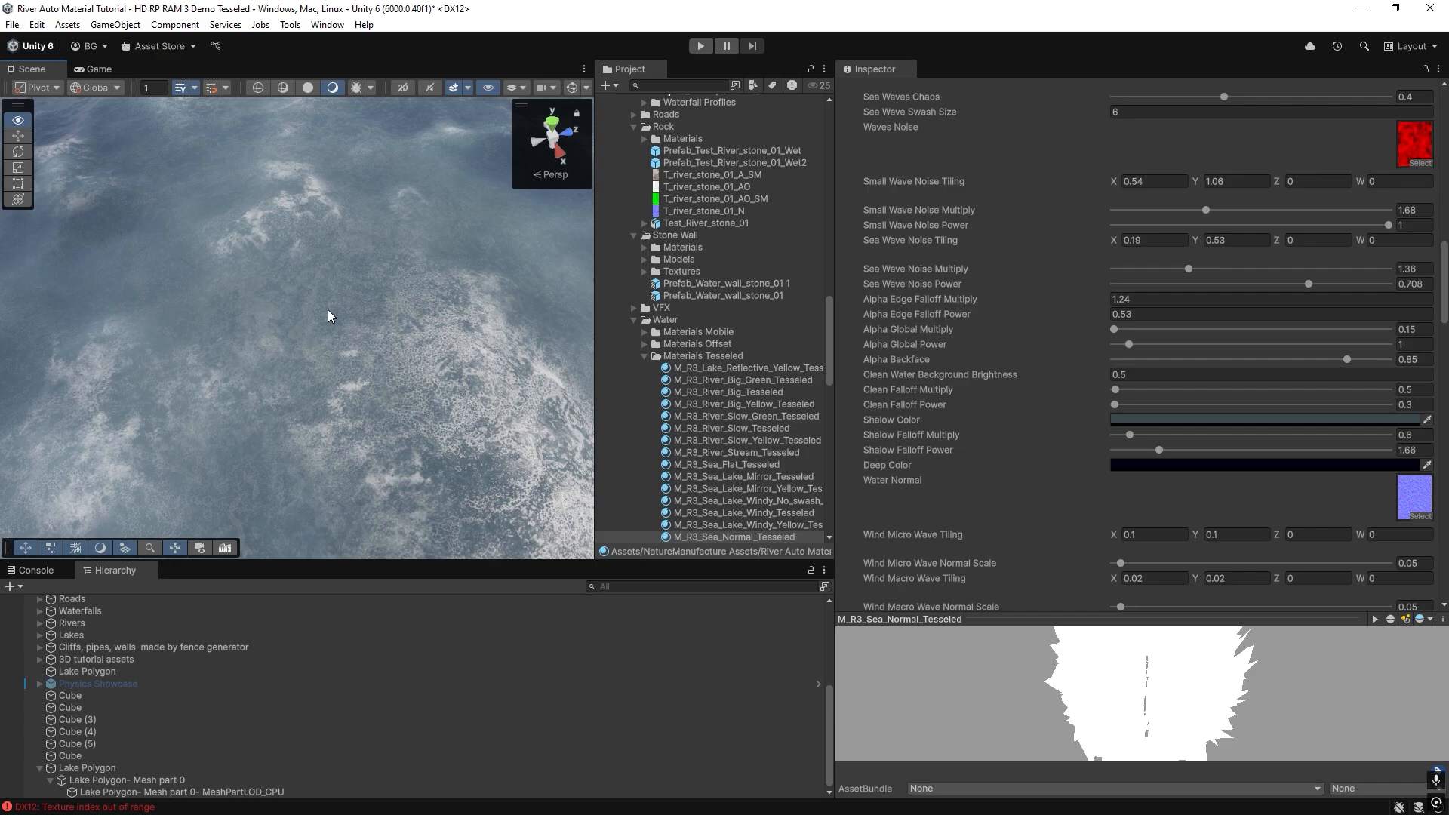
{"action": "left_click_drag", "start_coordinate": [1114, 329], "coordinate": [1144, 329]}
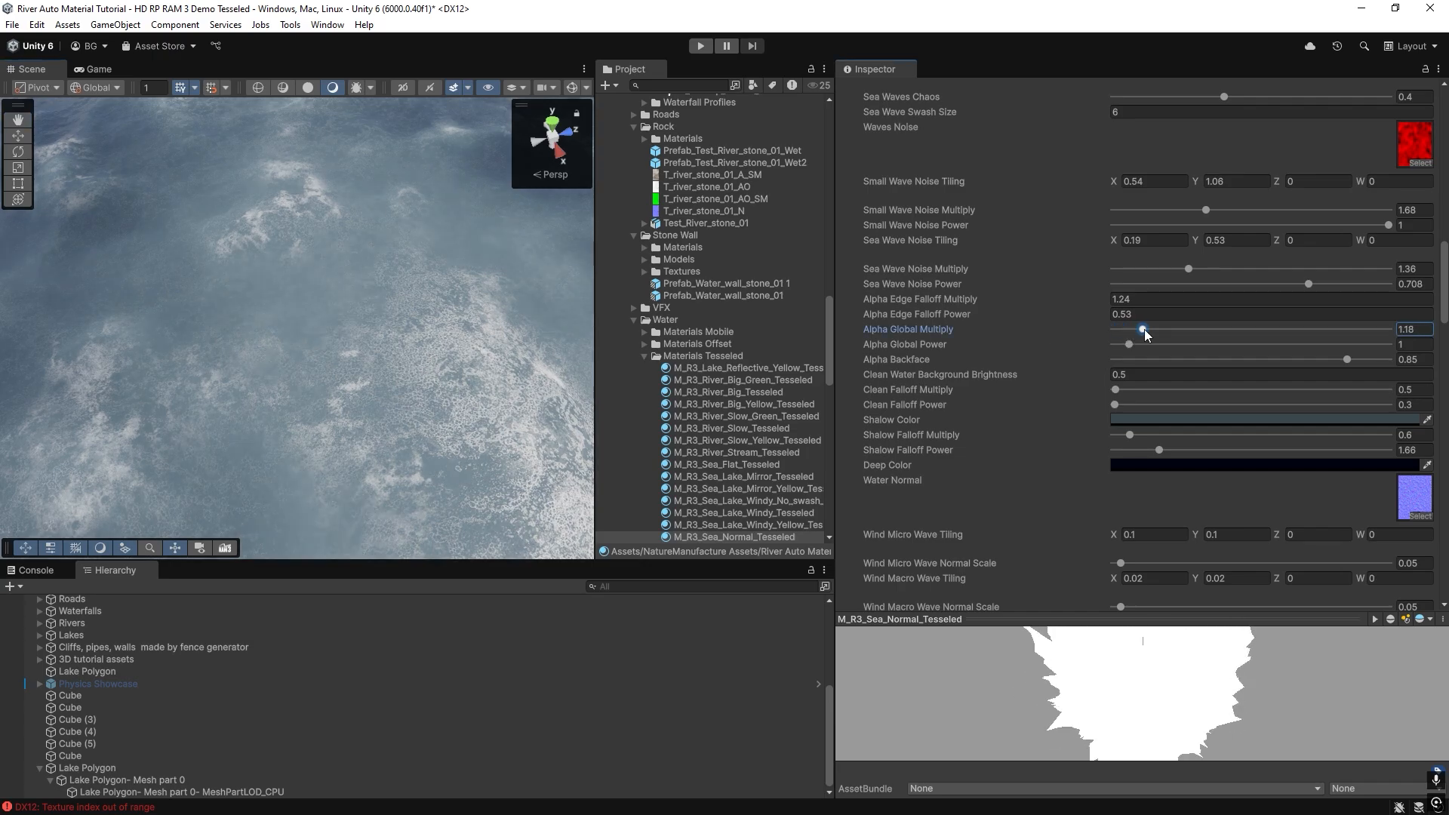
Set Alpha Global Multiply of the sea material to 1 and orbit to view the shoreline
{"action": "left_click", "coordinate": [1425, 331]}
{"action": "type", "text": "1"}
{"action": "right_click_drag", "start_coordinate": [360, 275], "coordinate": [227, 225]}
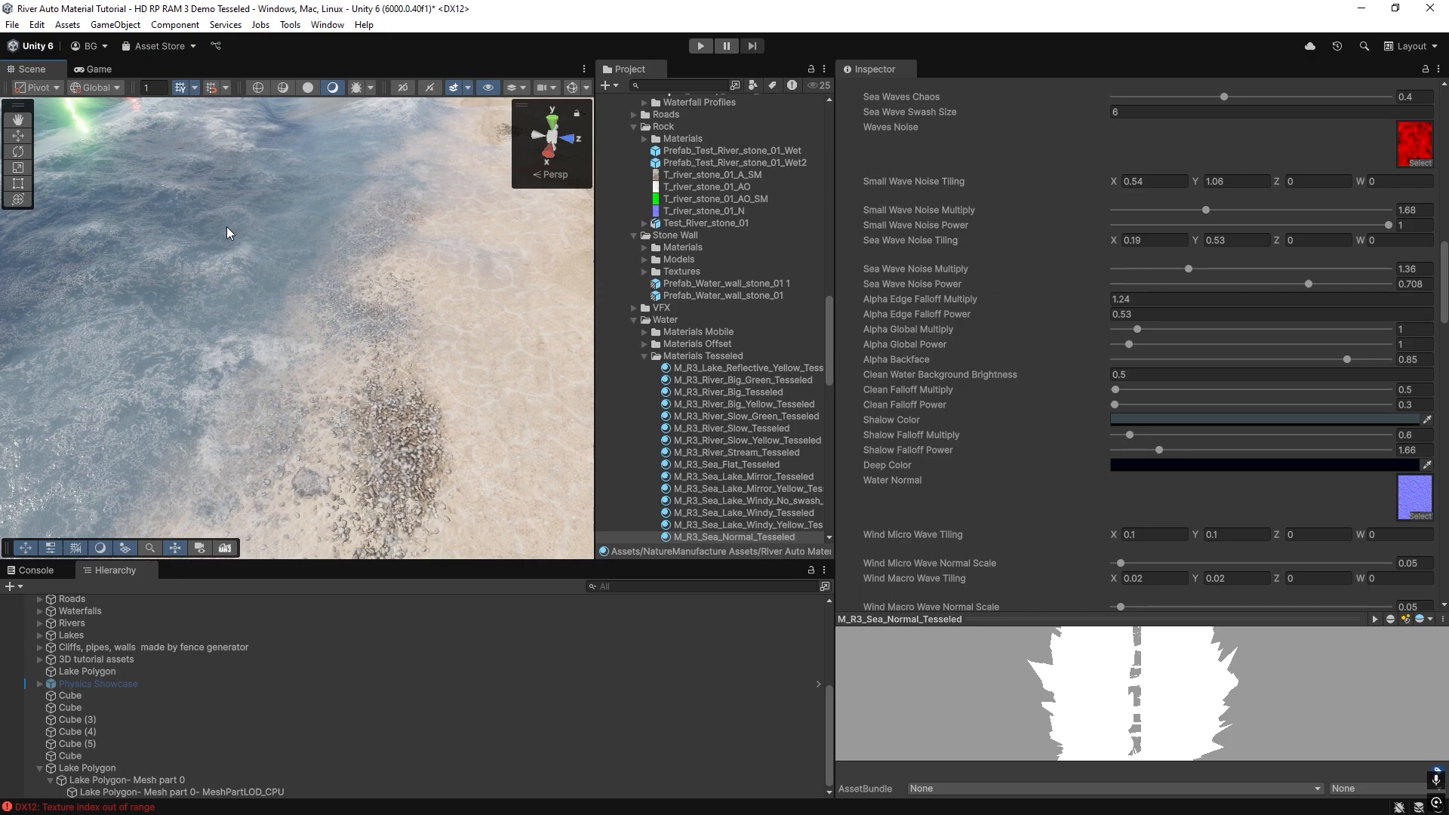
{"action": "right_click_drag", "start_coordinate": [316, 287], "coordinate": [243, 333]}
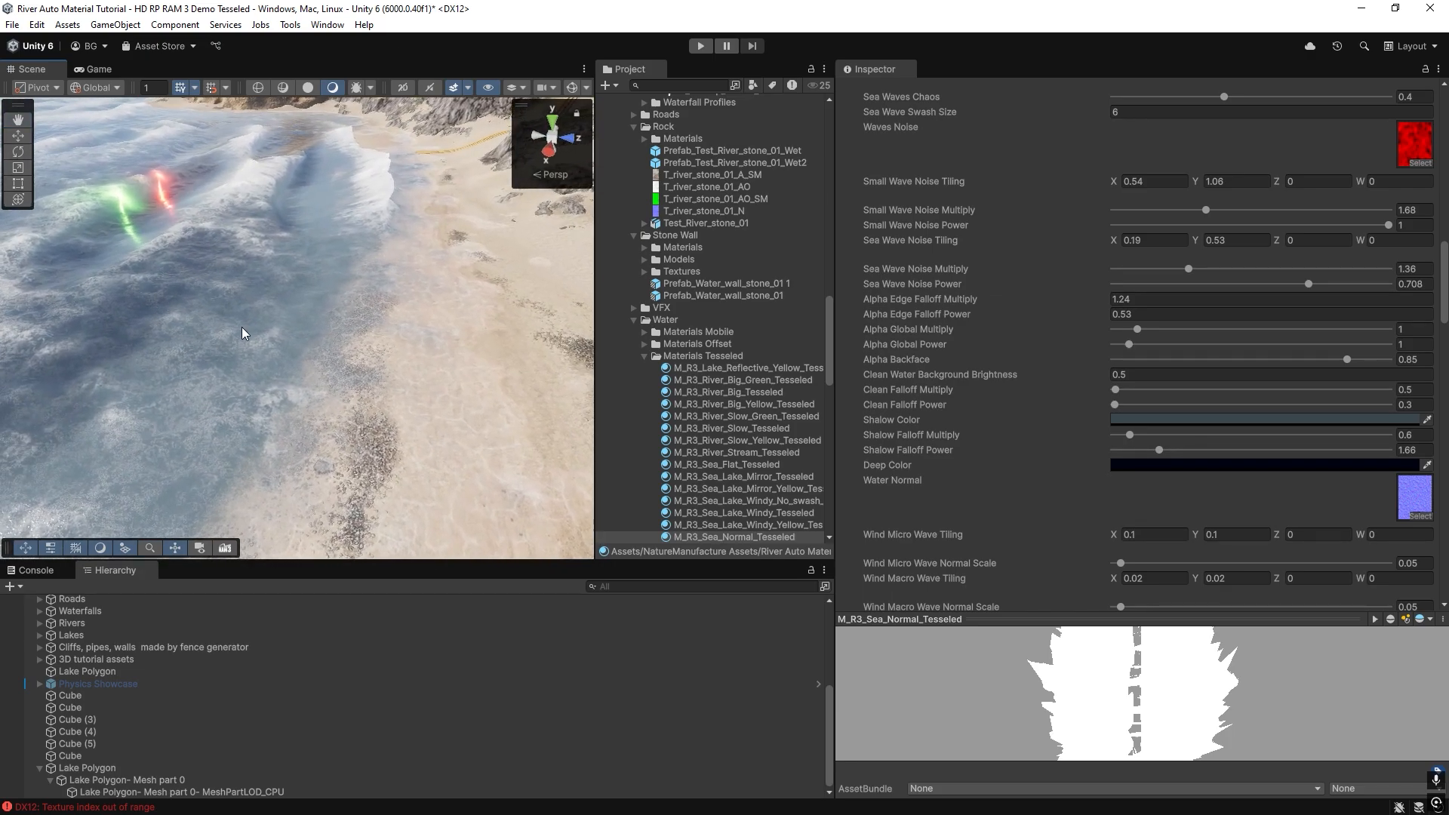
Try lowering Alpha Global Multiply to about 0.15 while orbiting over the open water
{"action": "mouse_move", "coordinate": [1138, 329]}
{"action": "left_mouse_down"}
{"action": "mouse_move", "coordinate": [1113, 330]}
{"action": "mouse_move", "coordinate": [1128, 334]}
{"action": "left_mouse_up"}
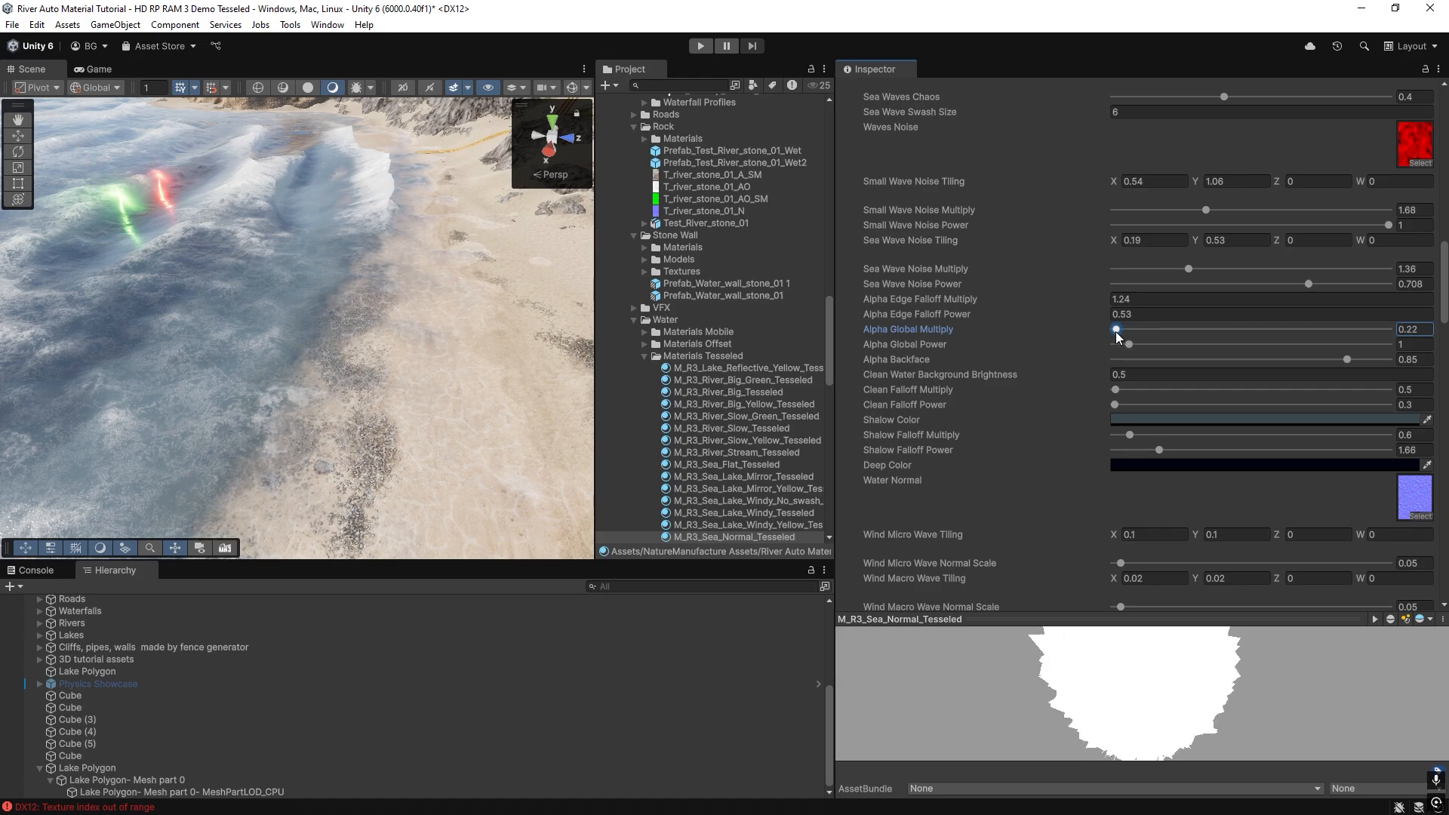
{"action": "left_click_drag", "start_coordinate": [1116, 332], "coordinate": [1127, 330]}
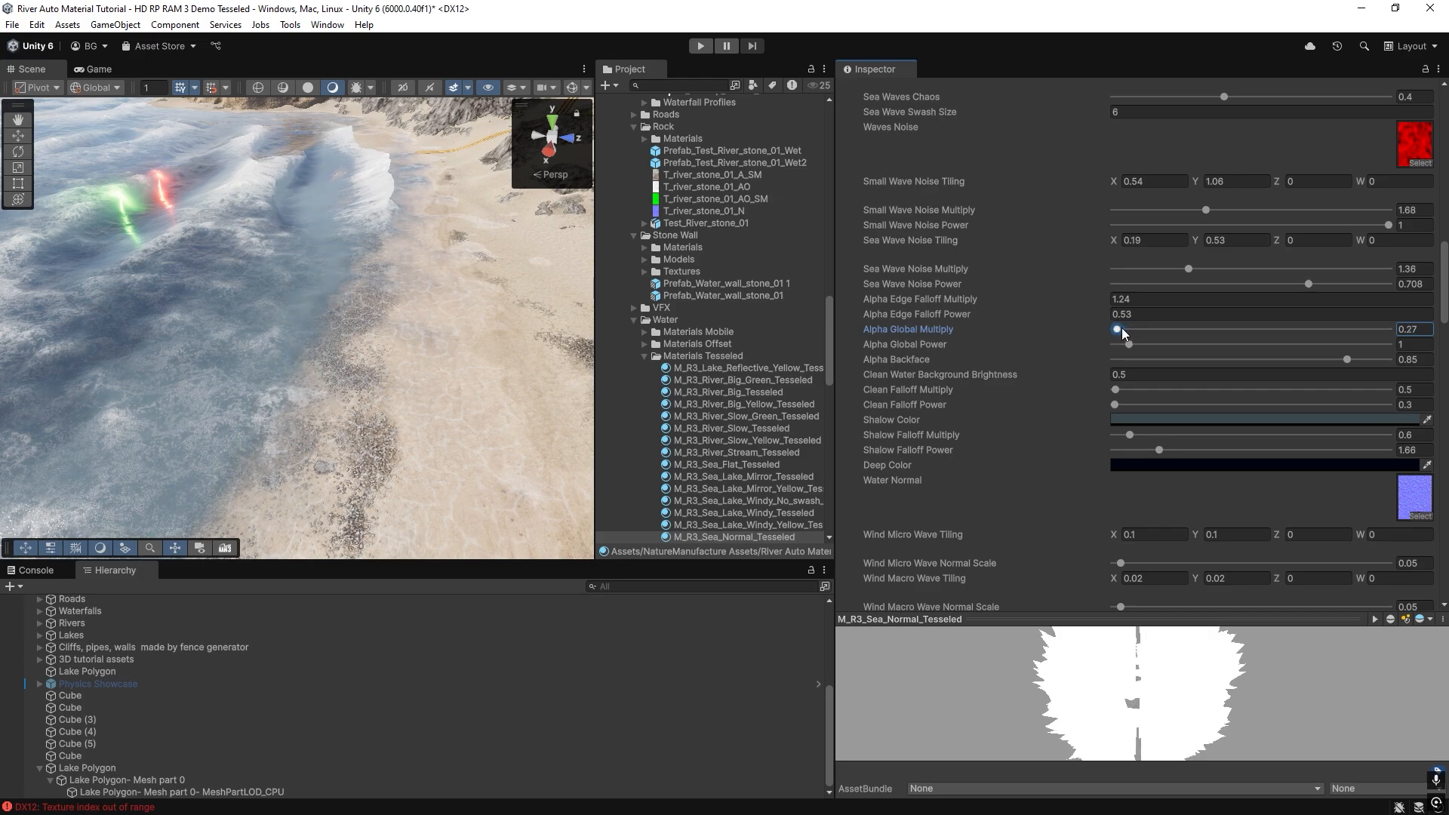
{"action": "right_click_drag", "start_coordinate": [489, 277], "coordinate": [382, 398]}
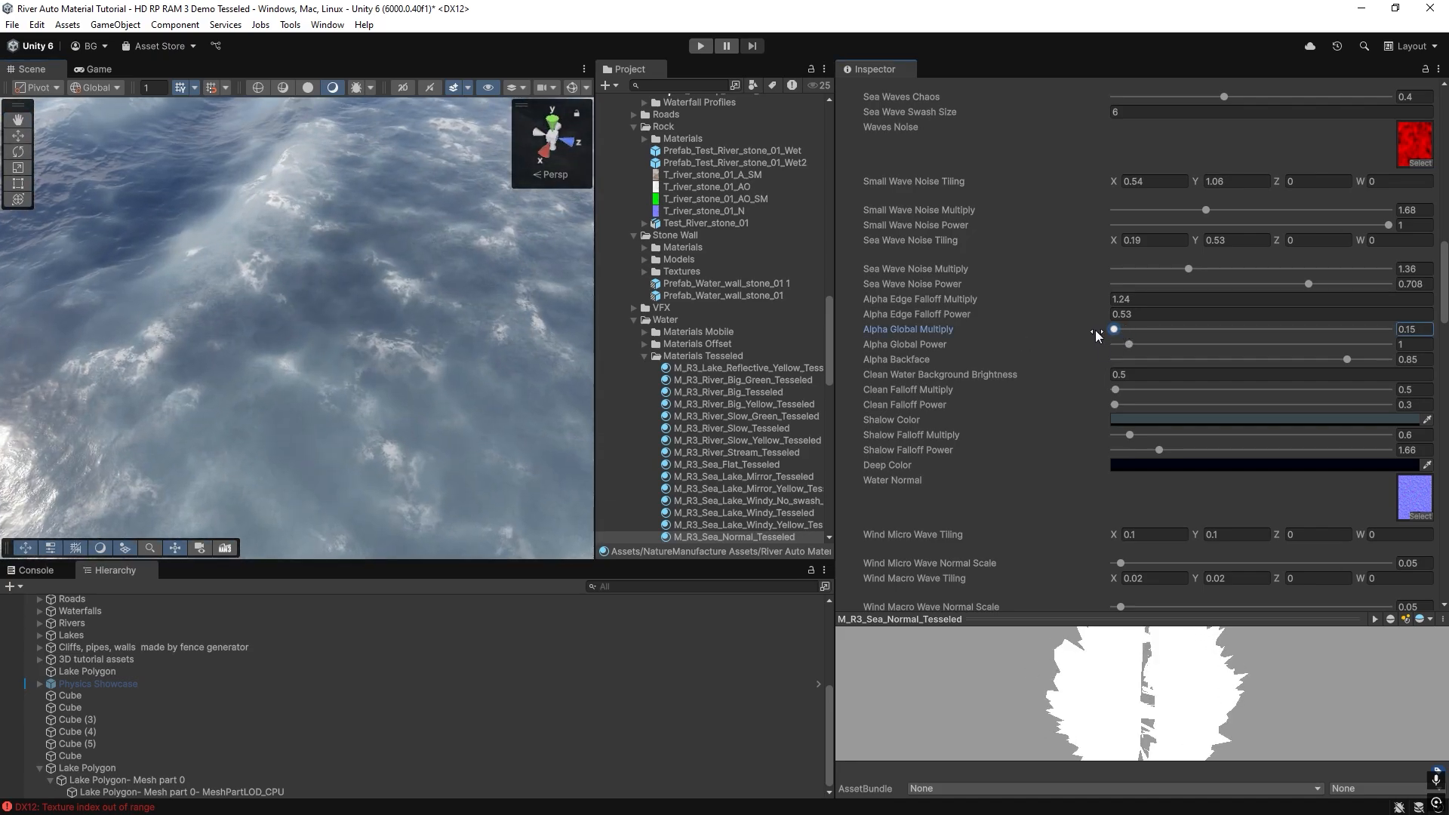
{"action": "right_click_drag", "start_coordinate": [84, 292], "coordinate": [227, 336]}
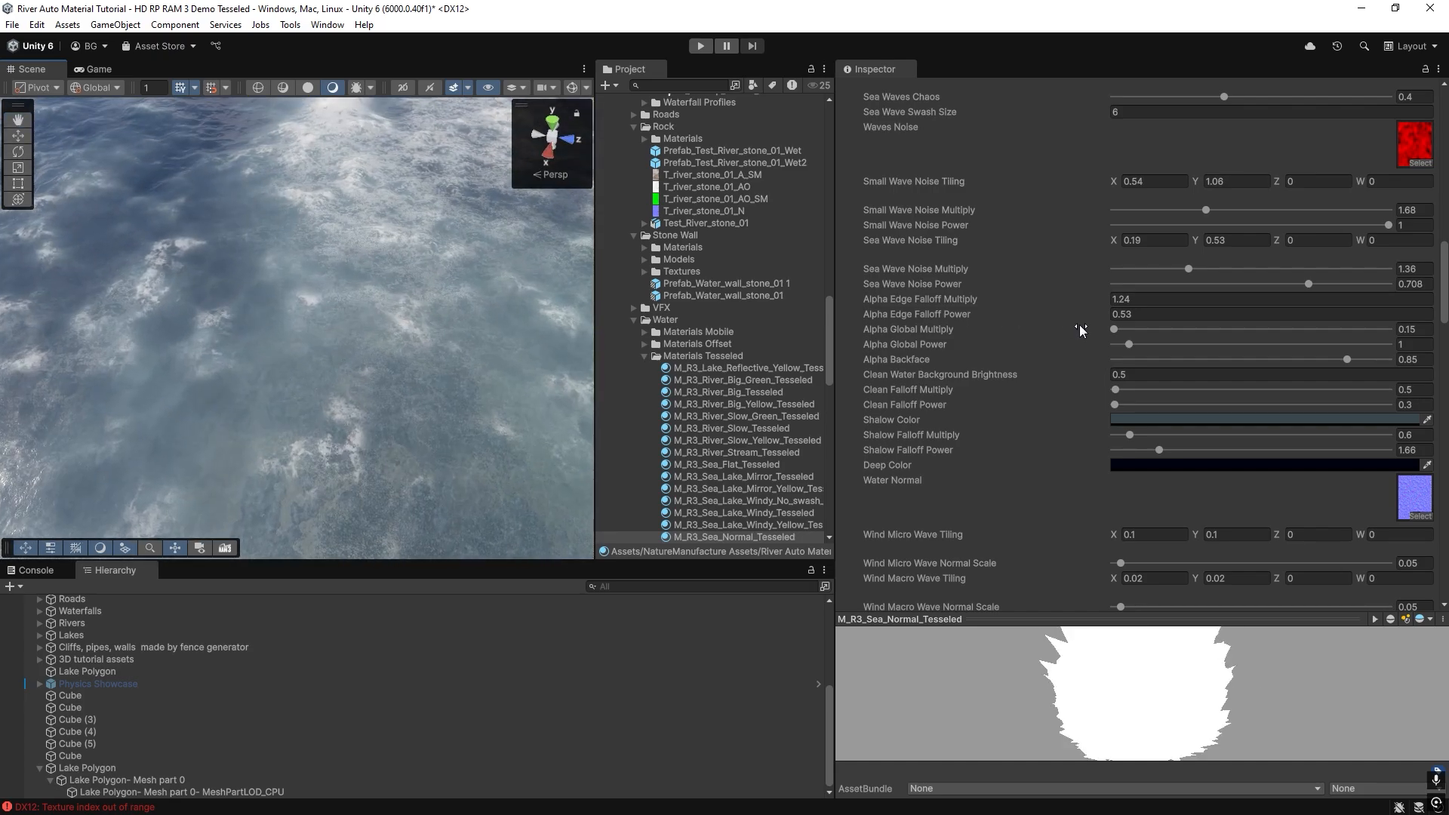
{"action": "left_click", "coordinate": [1113, 329]}
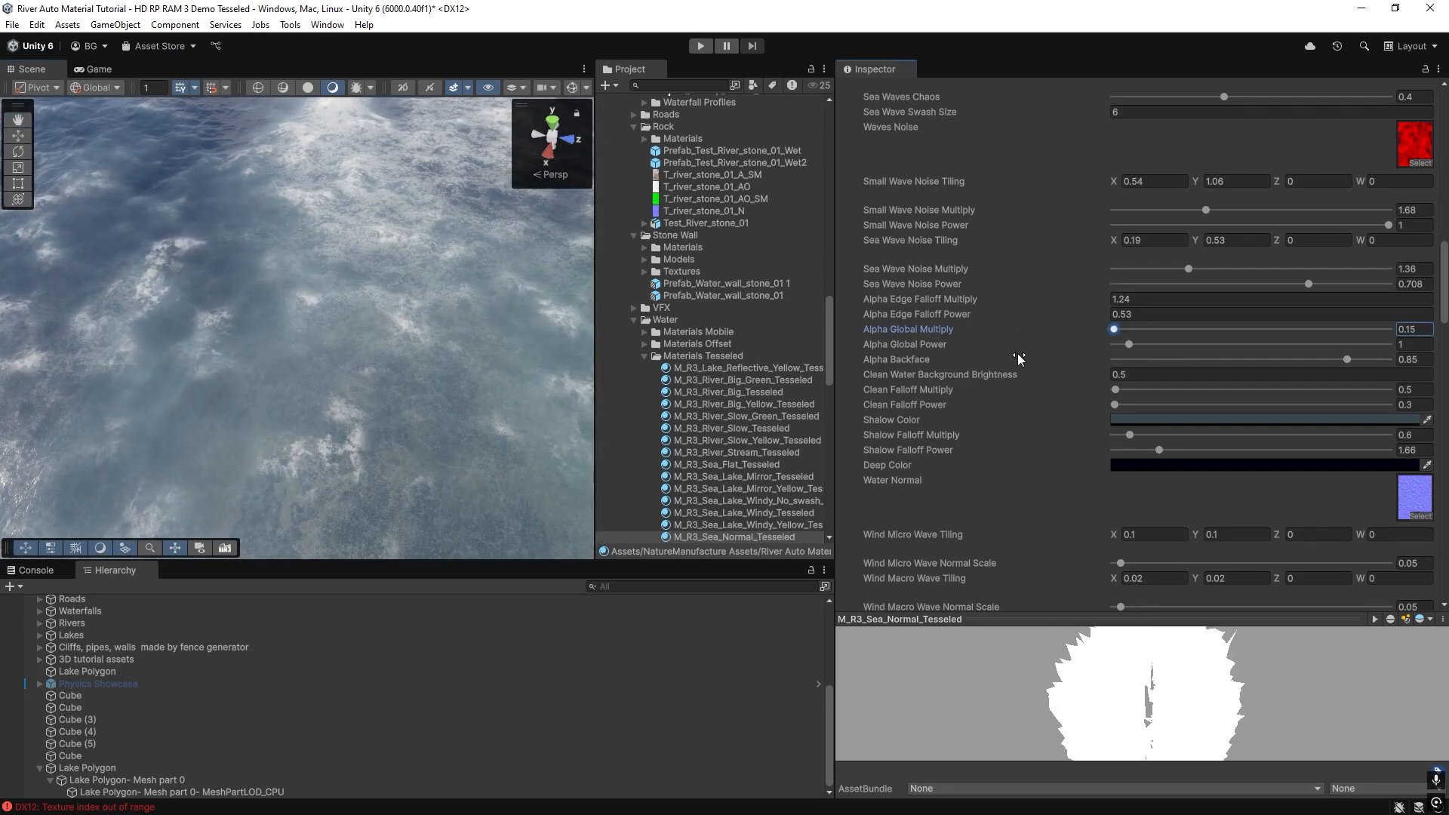
Set Alpha Global Multiply back to 1 and orbit around the breaking waves
{"action": "right_click_drag", "start_coordinate": [325, 332], "coordinate": [354, 298]}
{"action": "type", "text": "1"}
{"action": "right_click_drag", "start_coordinate": [170, 311], "coordinate": [205, 293]}
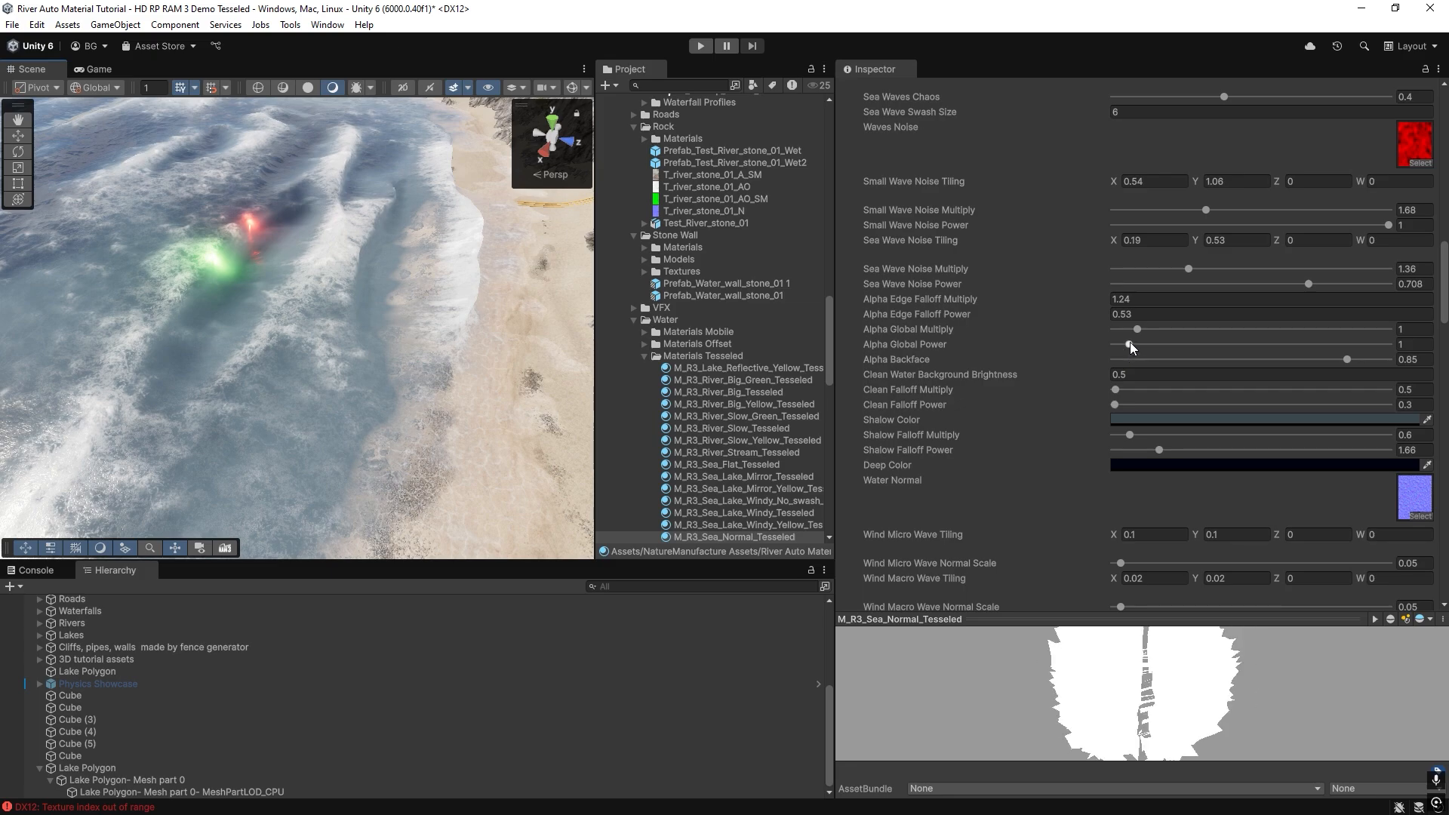
{"action": "mouse_move", "coordinate": [234, 350]}
{"action": "right_mouse_down"}
{"action": "mouse_move", "coordinate": [324, 370]}
{"action": "mouse_move", "coordinate": [222, 360]}
{"action": "mouse_move", "coordinate": [261, 336]}
{"action": "mouse_move", "coordinate": [241, 332]}
{"action": "right_mouse_up"}
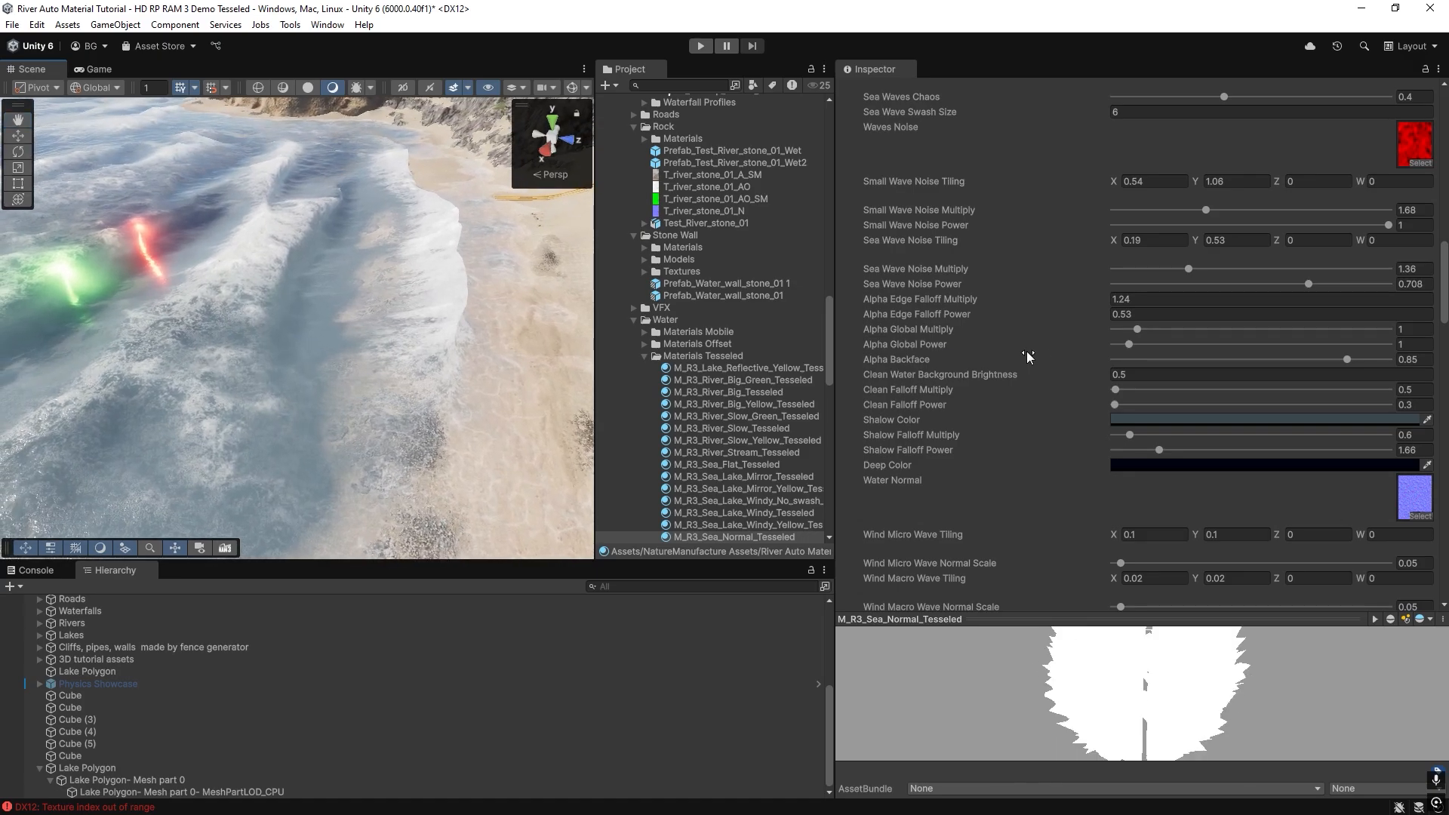
{"action": "right_click_drag", "start_coordinate": [528, 328], "coordinate": [453, 324]}
Try setting Double-Sided GI of the sea material to On, then return it to Auto
{"action": "scroll", "coordinate": [1229, 257], "scroll_direction": "up", "scroll_amount": 4}
{"action": "scroll", "coordinate": [1229, 257], "scroll_direction": "up", "scroll_amount": 20}
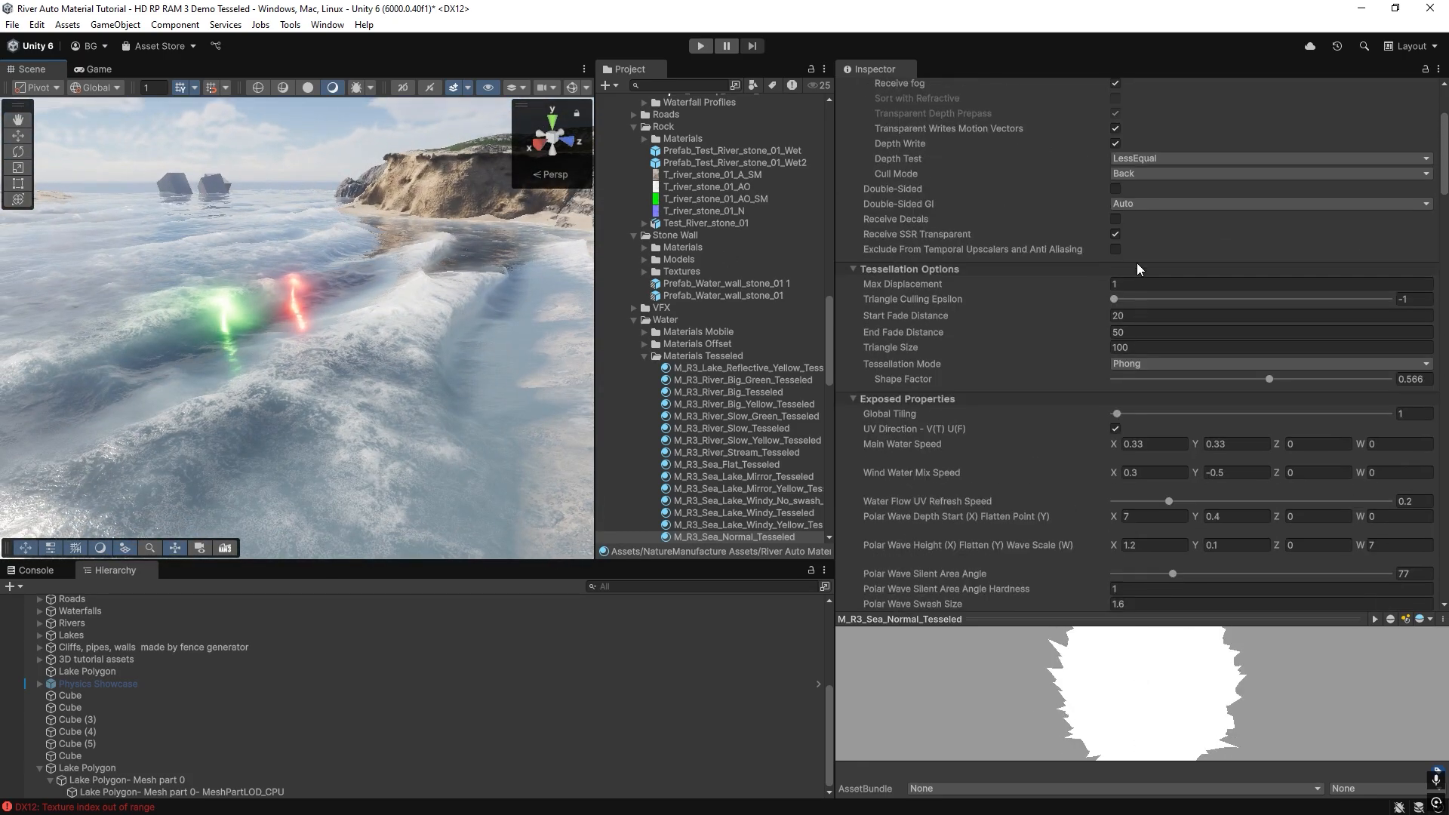
{"action": "scroll", "coordinate": [898, 340], "scroll_direction": "up", "scroll_amount": 2}
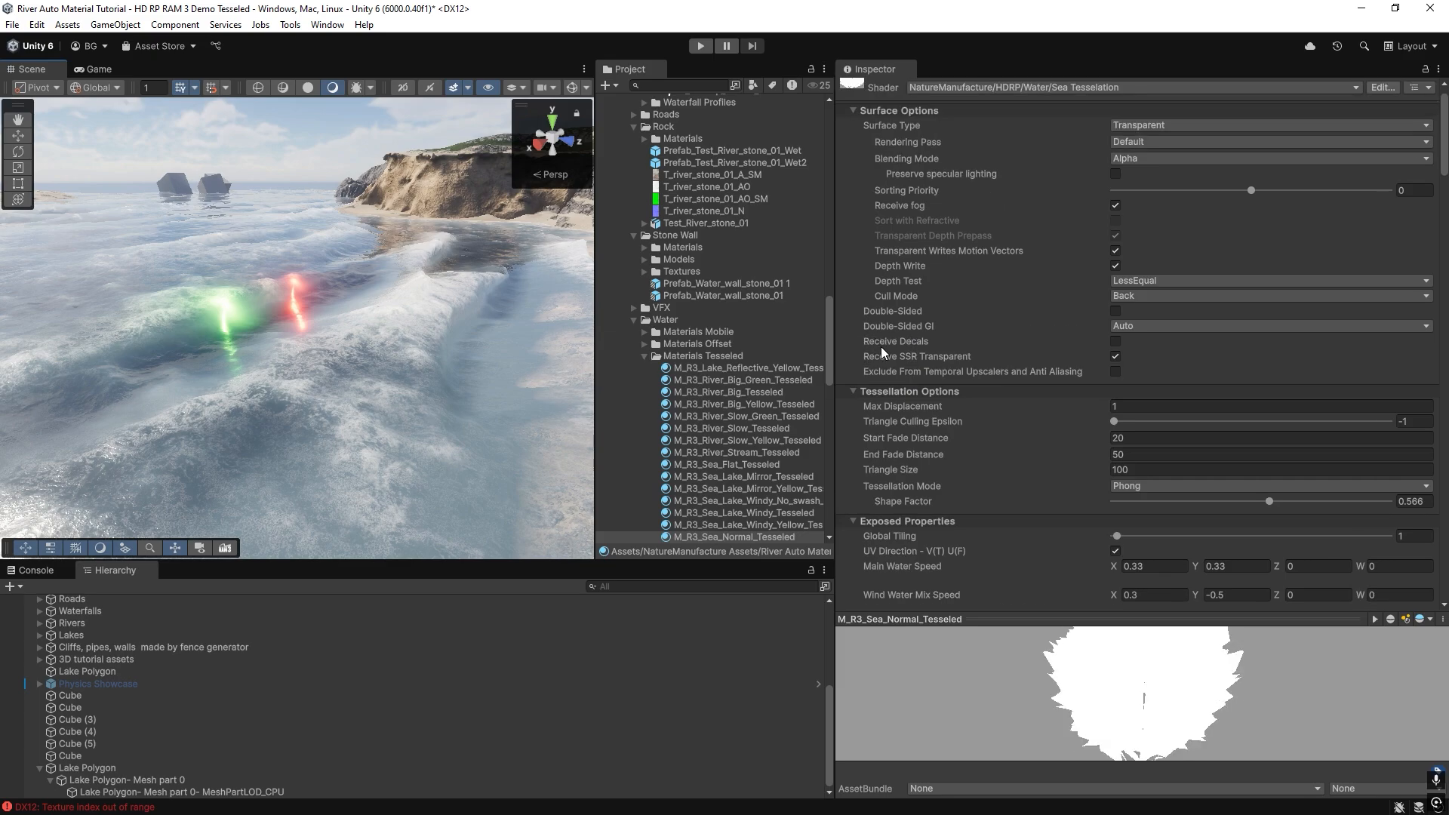
{"action": "left_click", "coordinate": [1167, 326]}
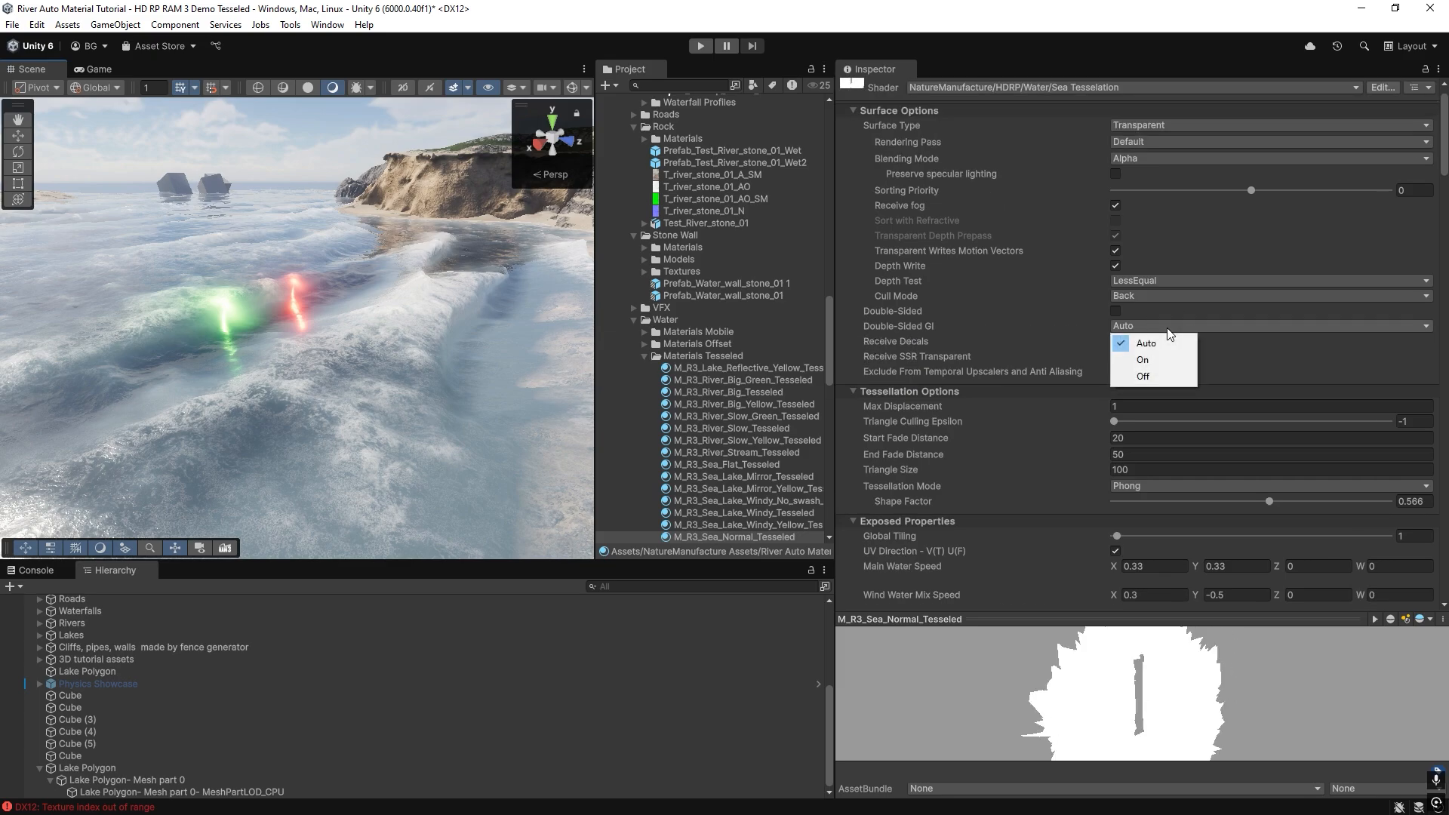
{"action": "left_click", "coordinate": [1161, 363]}
{"action": "key", "text": "w"}
{"action": "right_click_drag", "start_coordinate": [392, 272], "coordinate": [356, 209]}
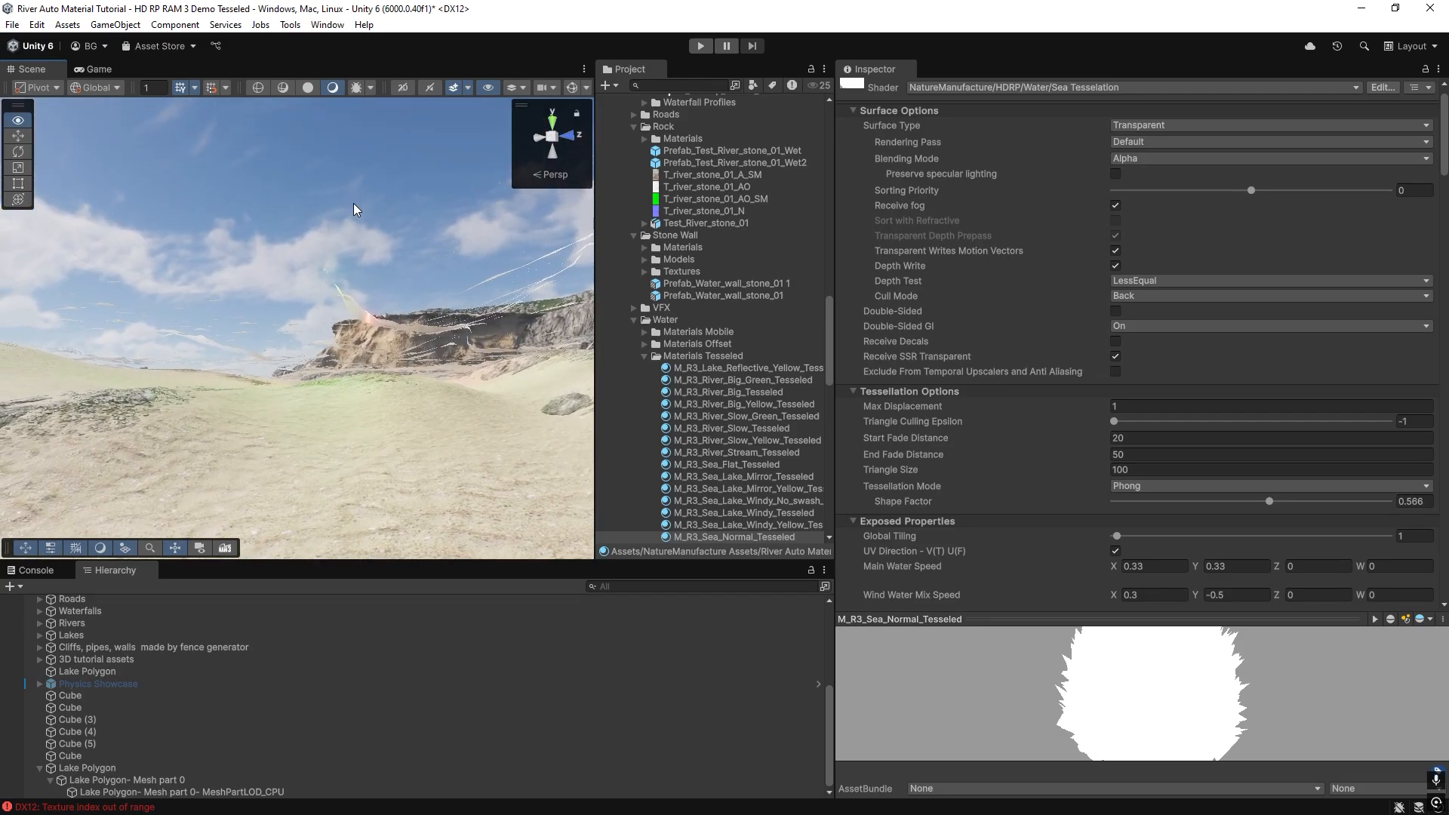
{"action": "left_click", "coordinate": [1140, 329]}
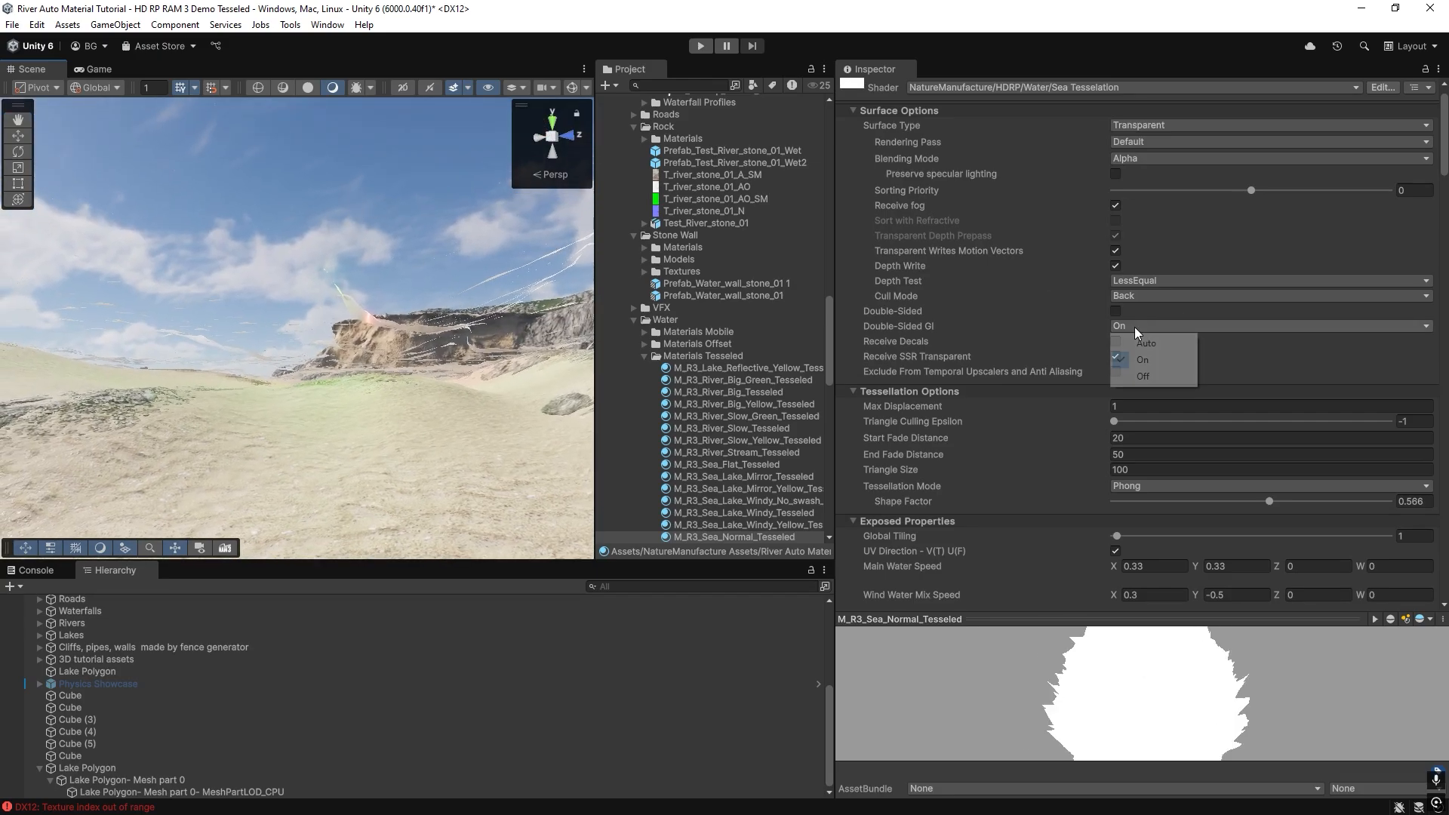
{"action": "left_click", "coordinate": [1128, 341]}
Try enabling Double-Sided on the sea material and view the water from below
{"action": "left_click", "coordinate": [1118, 314]}
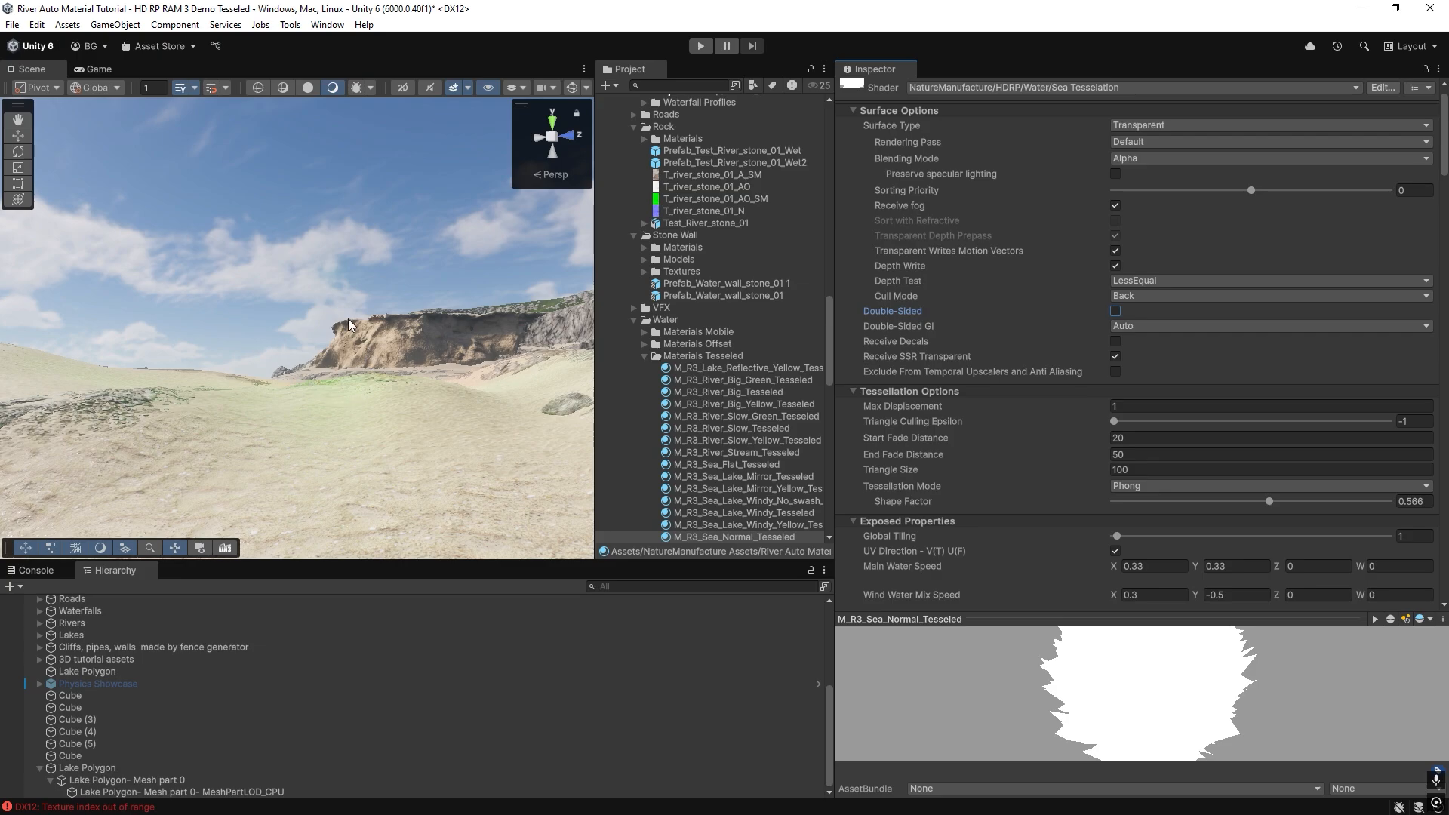
{"action": "right_click", "coordinate": [237, 350]}
{"action": "right_click_drag", "start_coordinate": [179, 392], "coordinate": [157, 373]}
Set Alpha Backface of the sea material to about 0.876
{"action": "scroll", "coordinate": [1257, 333], "scroll_direction": "down", "scroll_amount": 12}
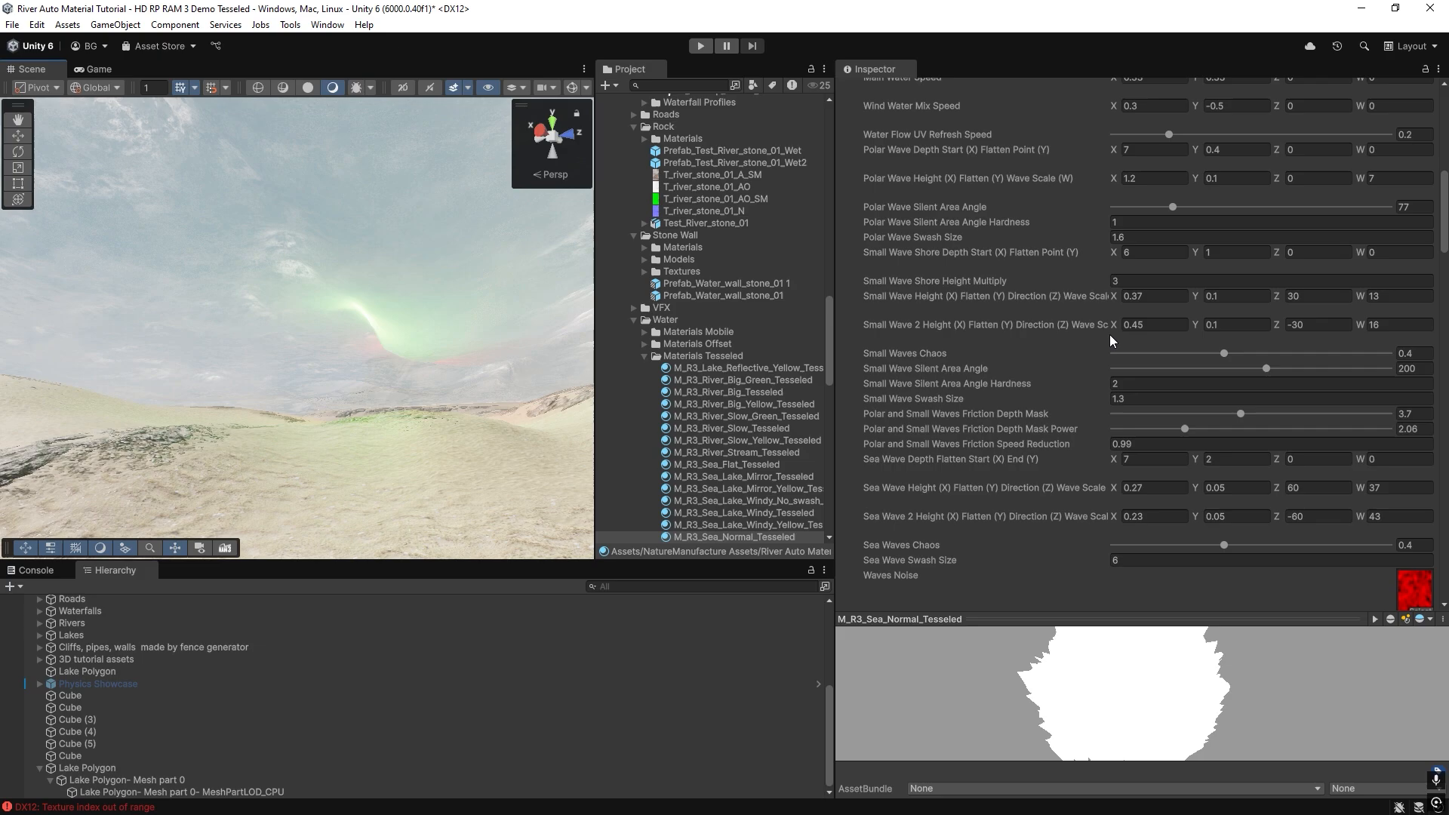
{"action": "scroll", "coordinate": [936, 412], "scroll_direction": "down", "scroll_amount": 10}
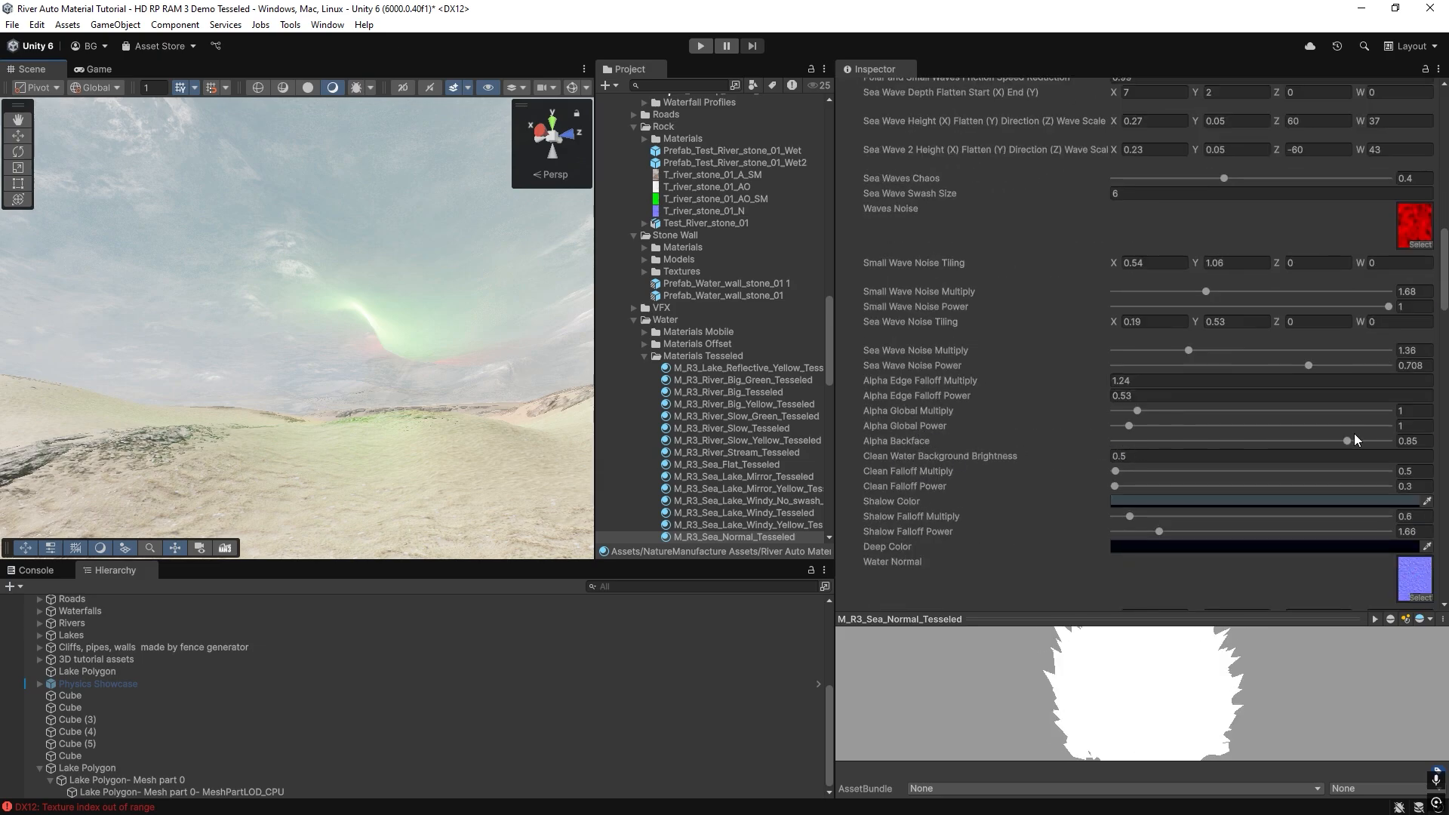
{"action": "mouse_move", "coordinate": [1350, 438]}
{"action": "left_mouse_down"}
{"action": "mouse_move", "coordinate": [1021, 470]}
{"action": "mouse_move", "coordinate": [1392, 471]}
{"action": "mouse_move", "coordinate": [1330, 438]}
{"action": "mouse_move", "coordinate": [1355, 439]}
{"action": "left_mouse_up"}
Turn Double-Sided off again on the sea material
{"action": "scroll", "coordinate": [1117, 391], "scroll_direction": "up", "scroll_amount": 15}
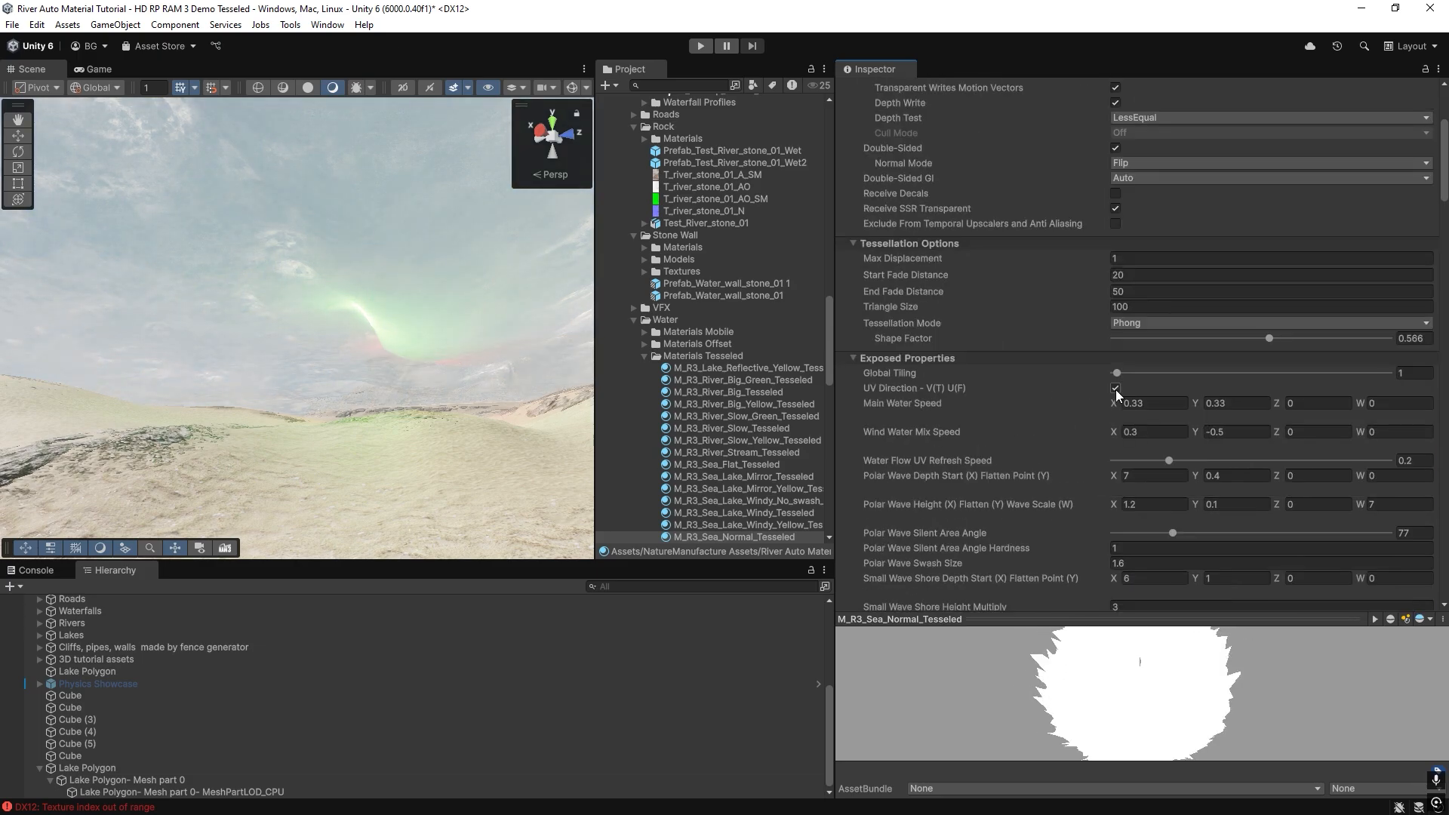
{"action": "scroll", "coordinate": [1116, 391], "scroll_direction": "up", "scroll_amount": 5}
{"action": "mouse_move", "coordinate": [382, 383]}
{"action": "right_mouse_down"}
{"action": "mouse_move", "coordinate": [362, 395]}
{"action": "mouse_move", "coordinate": [383, 409]}
{"action": "right_mouse_up"}
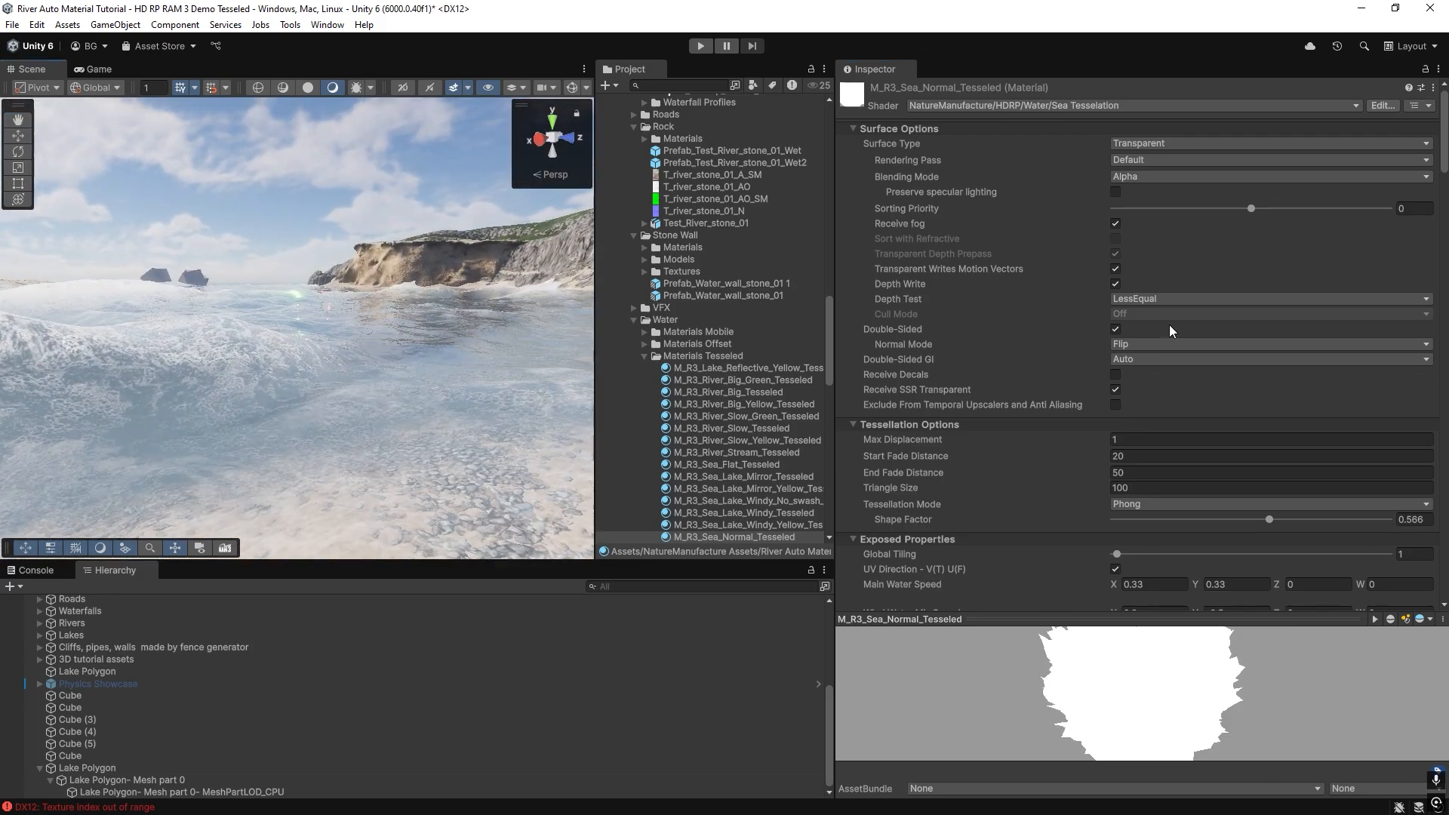
{"action": "right_click_drag", "start_coordinate": [511, 314], "coordinate": [242, 498]}
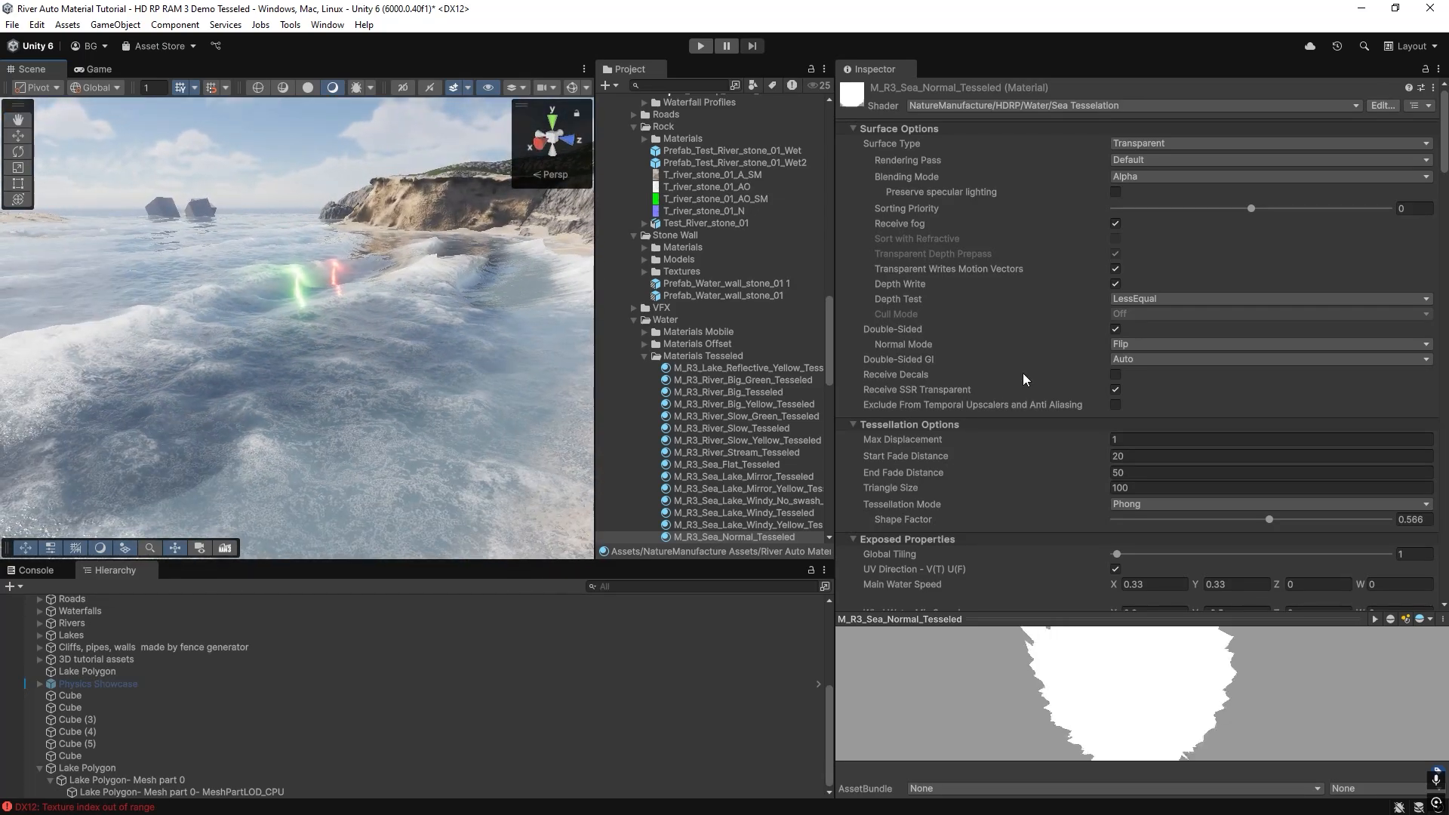
{"action": "left_click", "coordinate": [1116, 329]}
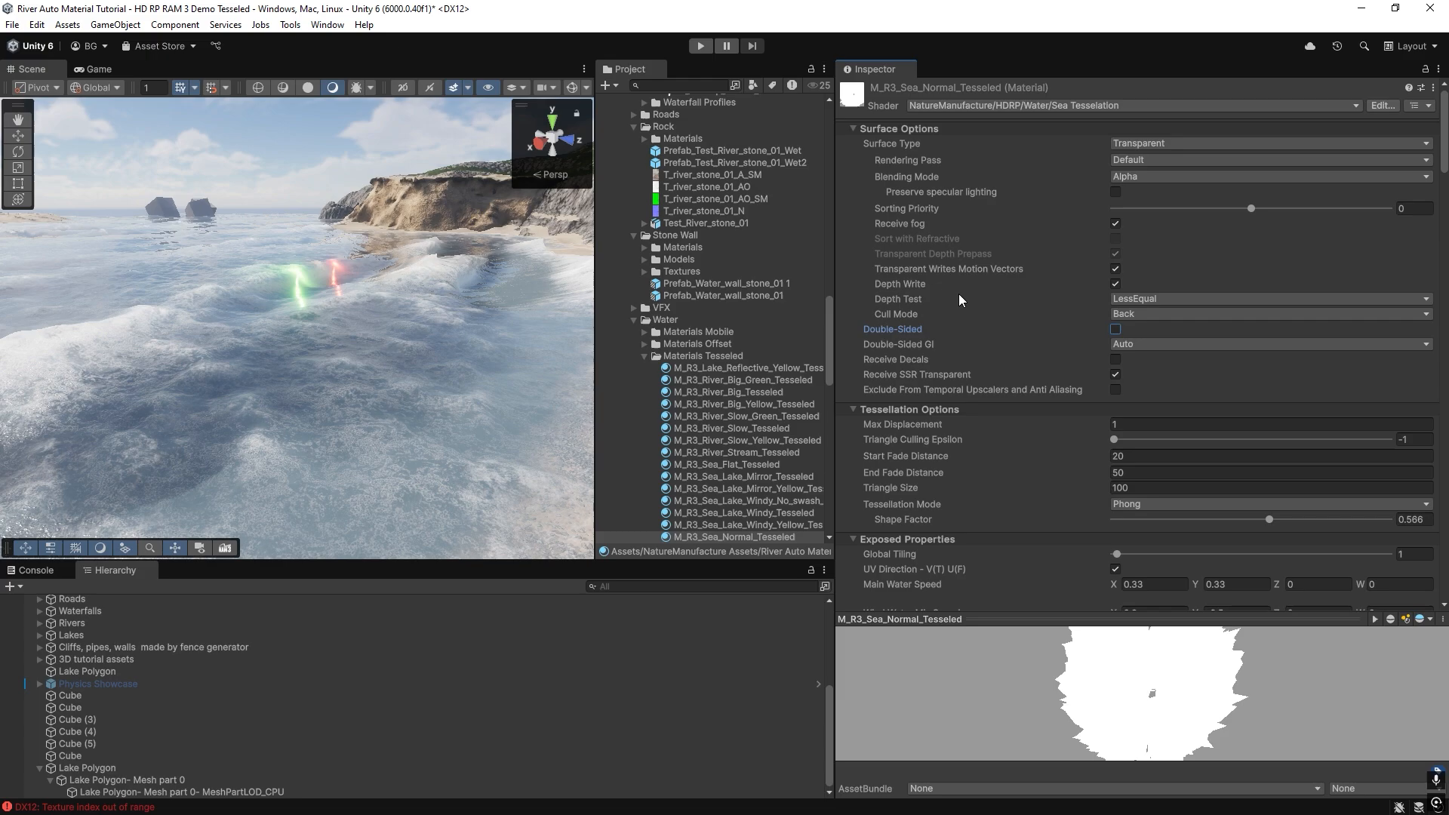
Scroll through the sea material's exposed properties while viewing the waves
{"action": "scroll", "coordinate": [1102, 400], "scroll_direction": "down", "scroll_amount": 6}
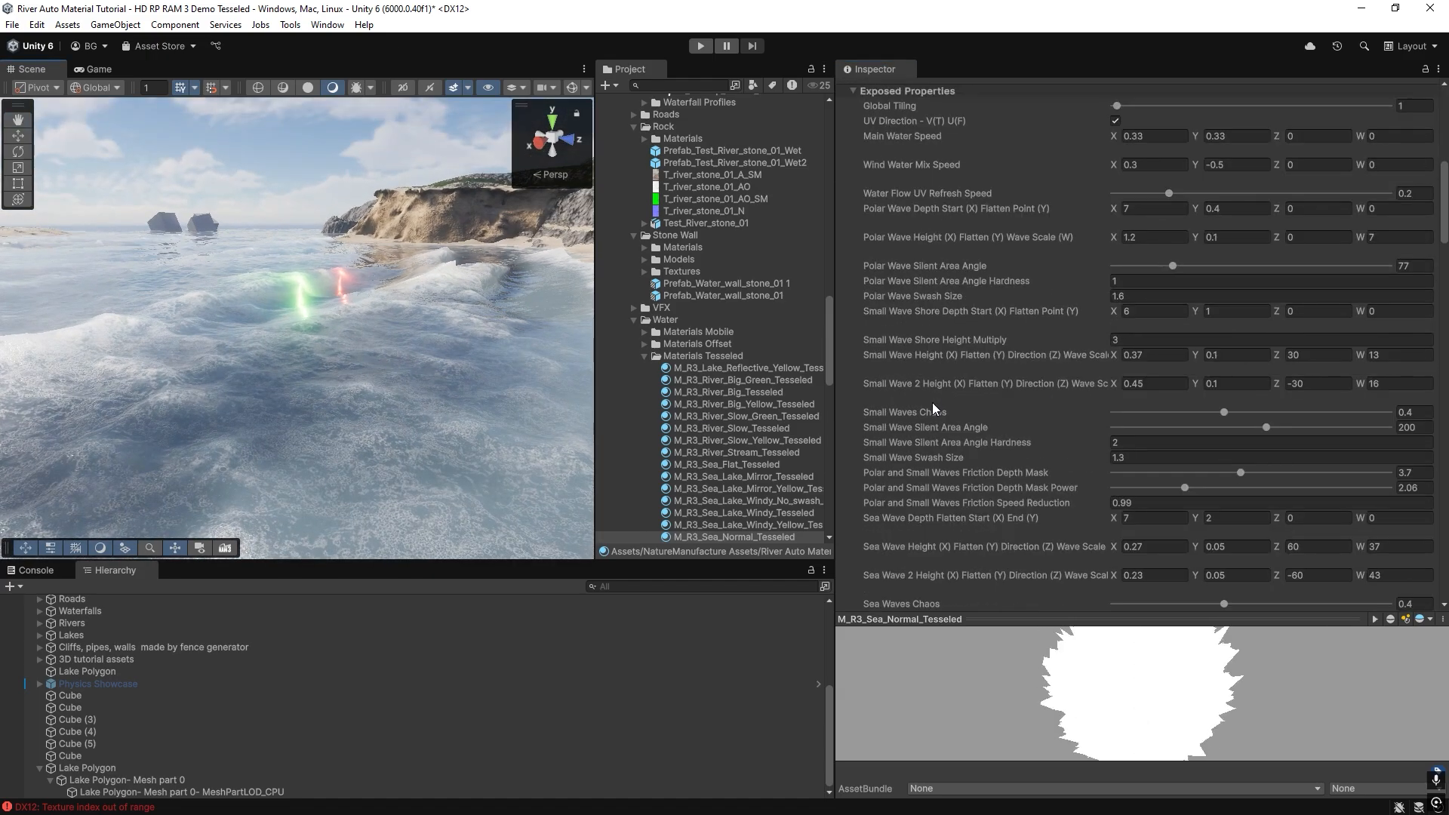
{"action": "scroll", "coordinate": [994, 382], "scroll_direction": "up", "scroll_amount": 3}
{"action": "scroll", "coordinate": [996, 382], "scroll_direction": "down", "scroll_amount": 5}
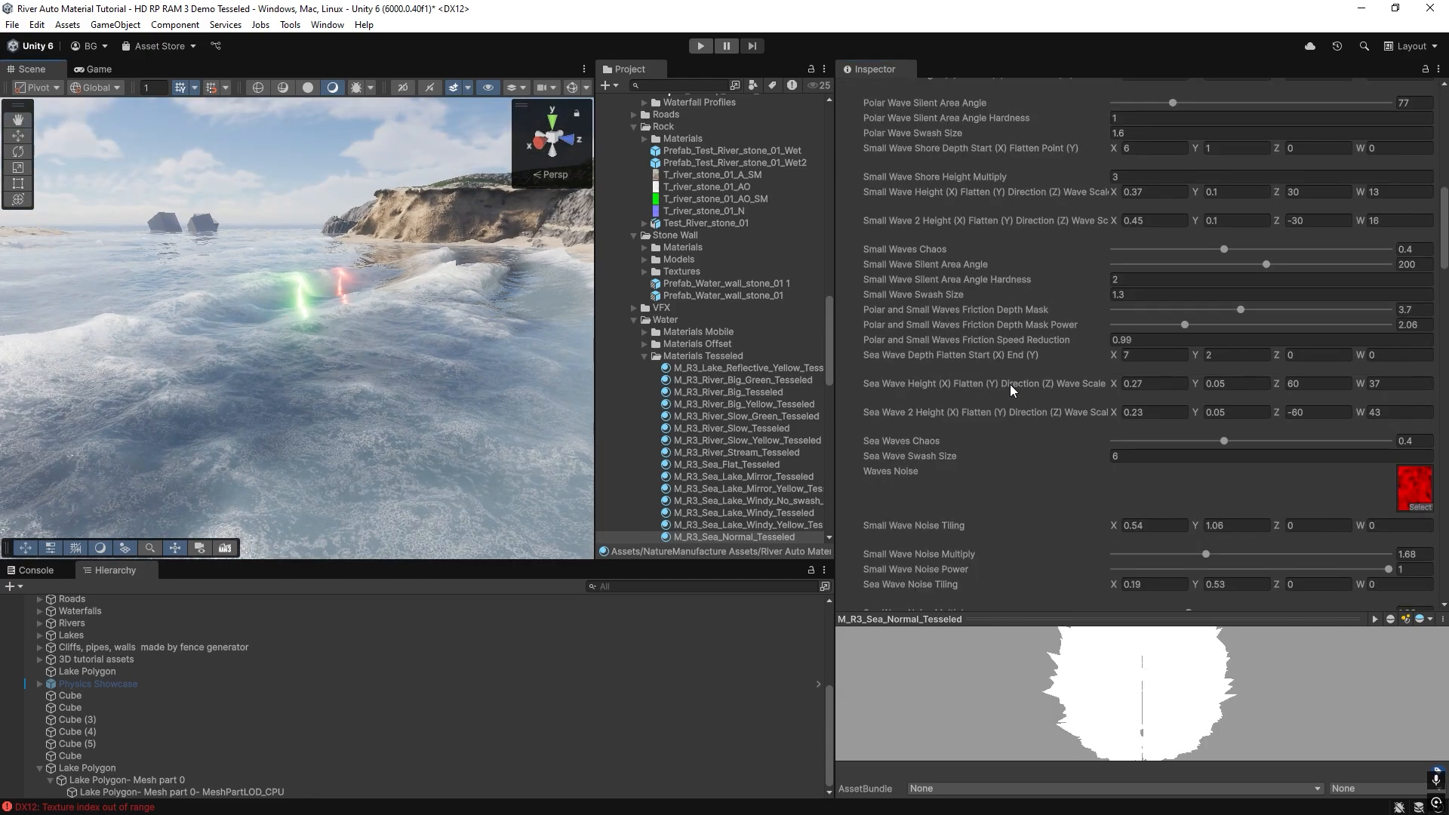
{"action": "right_click_drag", "start_coordinate": [437, 335], "coordinate": [393, 379]}
{"action": "scroll", "coordinate": [1012, 354], "scroll_direction": "down", "scroll_amount": 6}
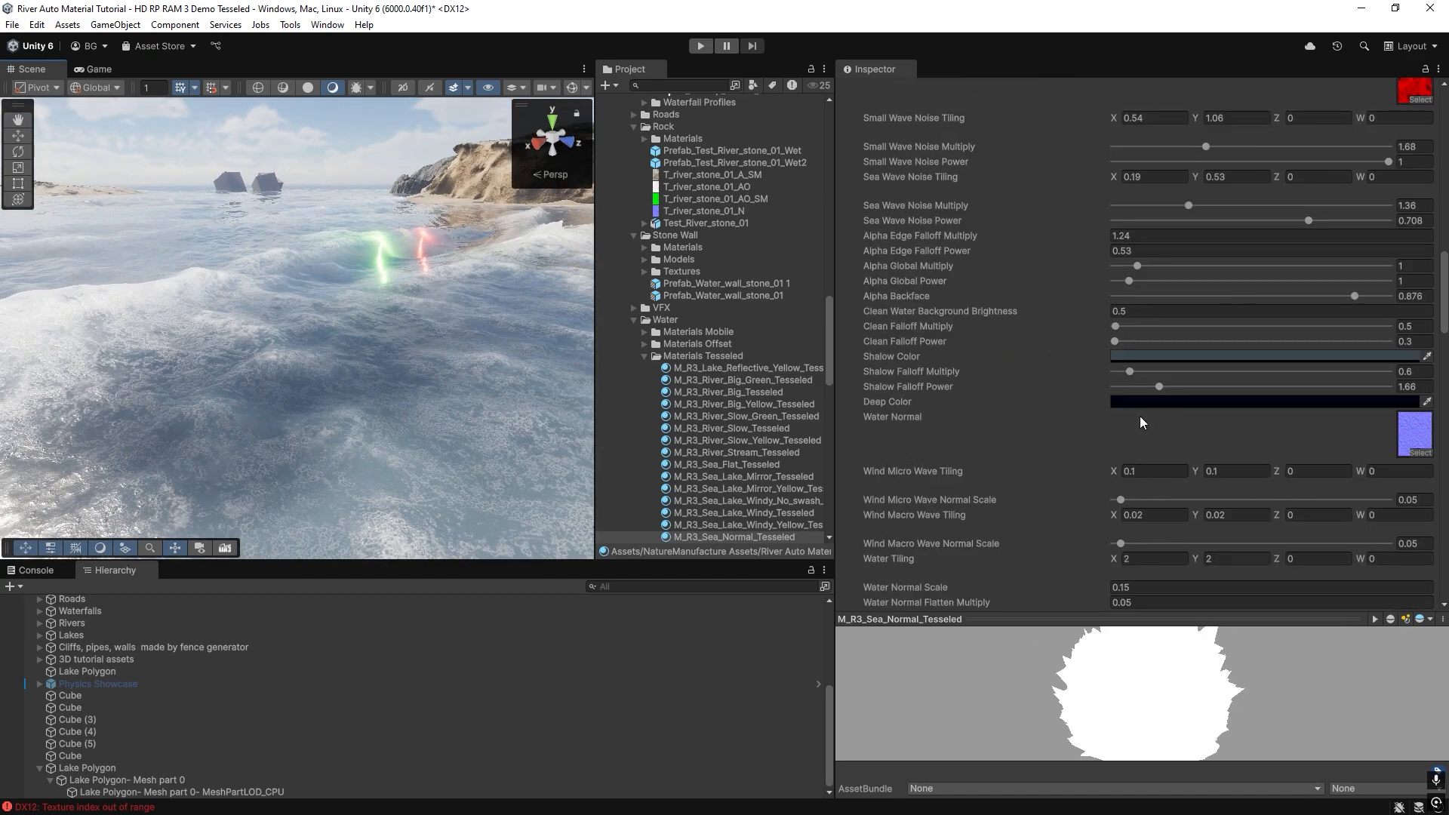
{"action": "scroll", "coordinate": [1140, 415], "scroll_direction": "down", "scroll_amount": 2}
Orbit along the shoreline to inspect the shallow water and foam
{"action": "right_click_drag", "start_coordinate": [355, 332], "coordinate": [363, 302]}
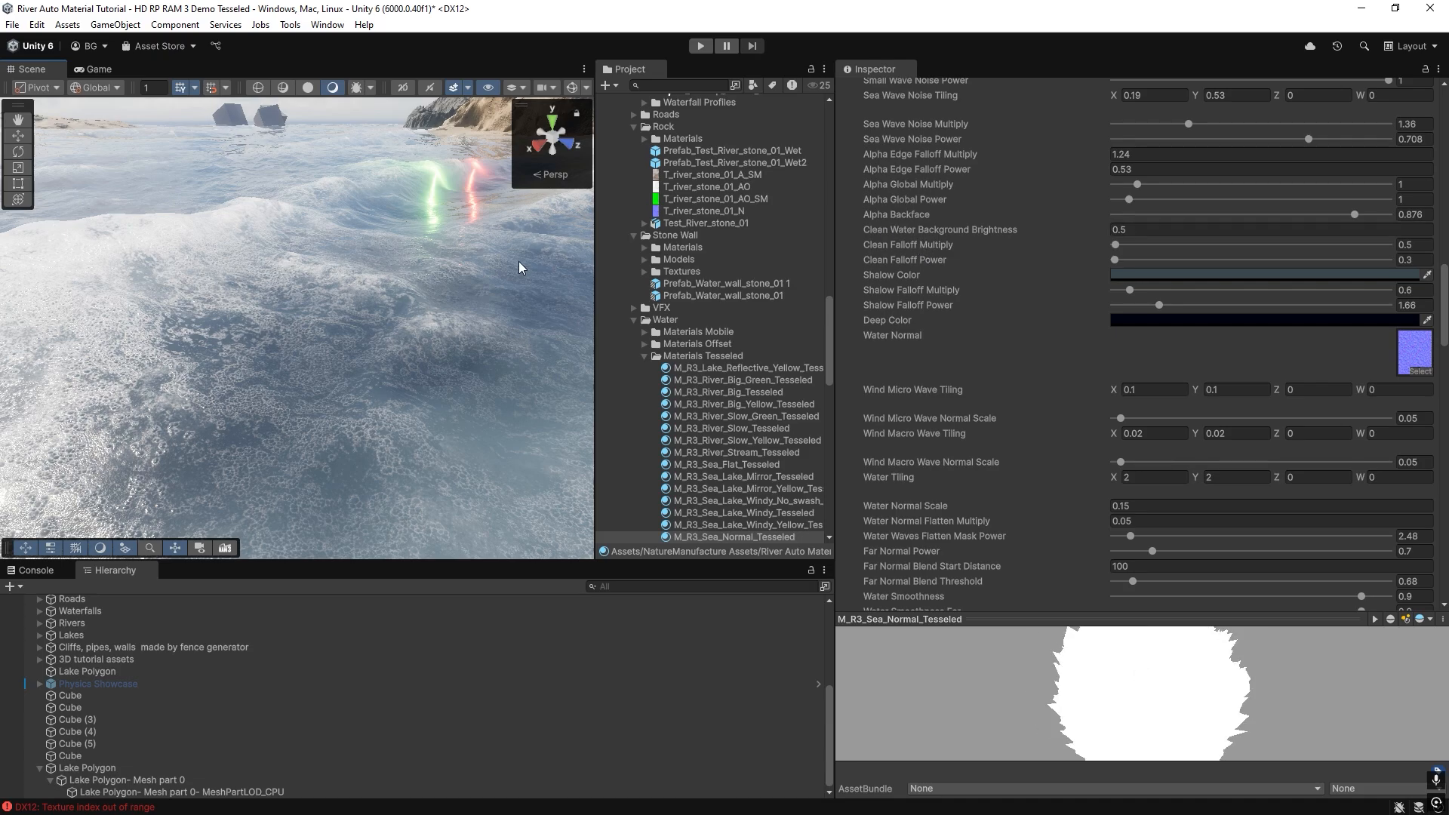
{"action": "right_click_drag", "start_coordinate": [524, 267], "coordinate": [528, 303]}
{"action": "key", "text": "s"}
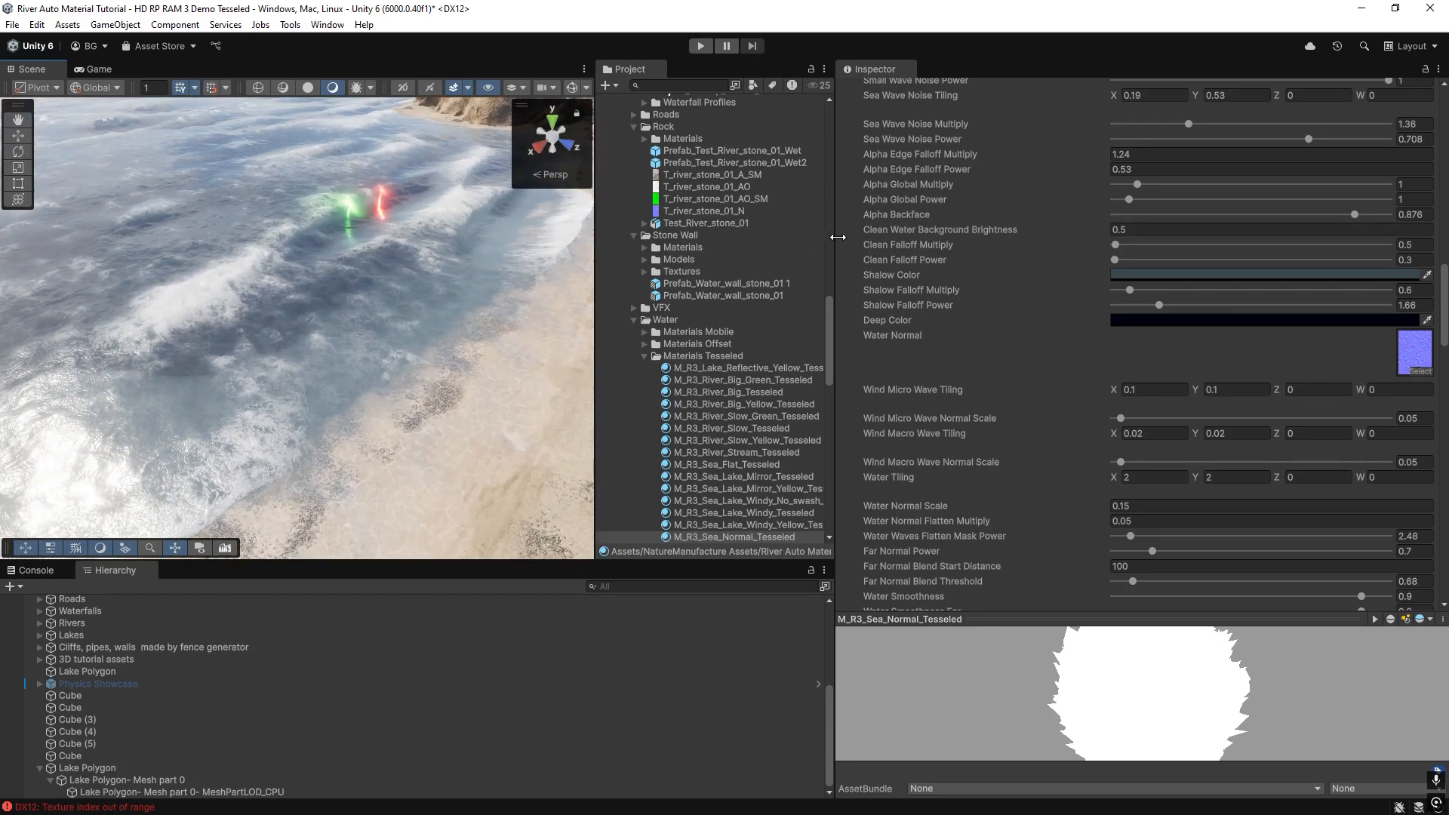
{"action": "right_click_drag", "start_coordinate": [417, 299], "coordinate": [471, 333]}
{"action": "key", "text": "w"}
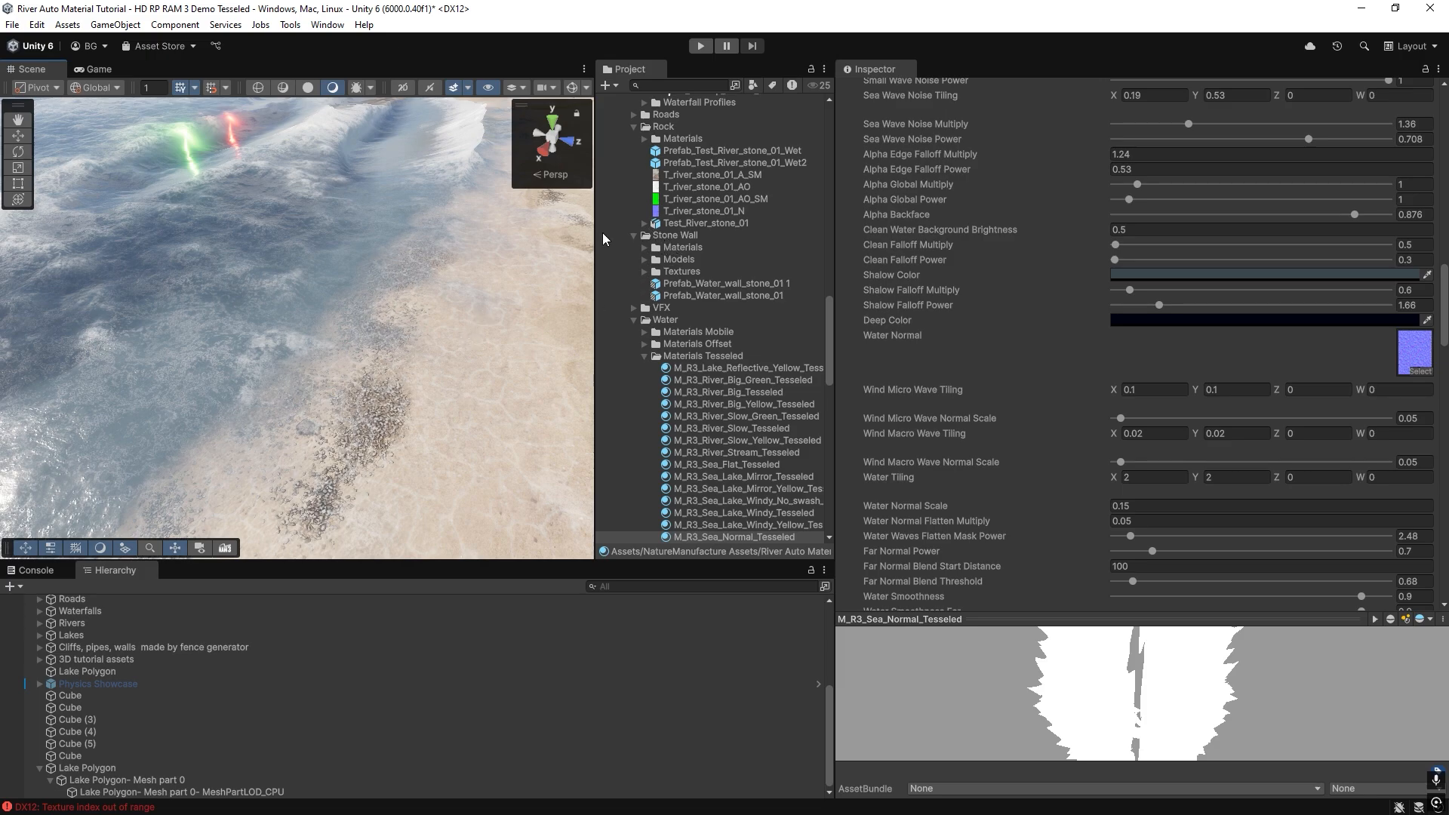
{"action": "right_click_drag", "start_coordinate": [432, 294], "coordinate": [355, 377]}
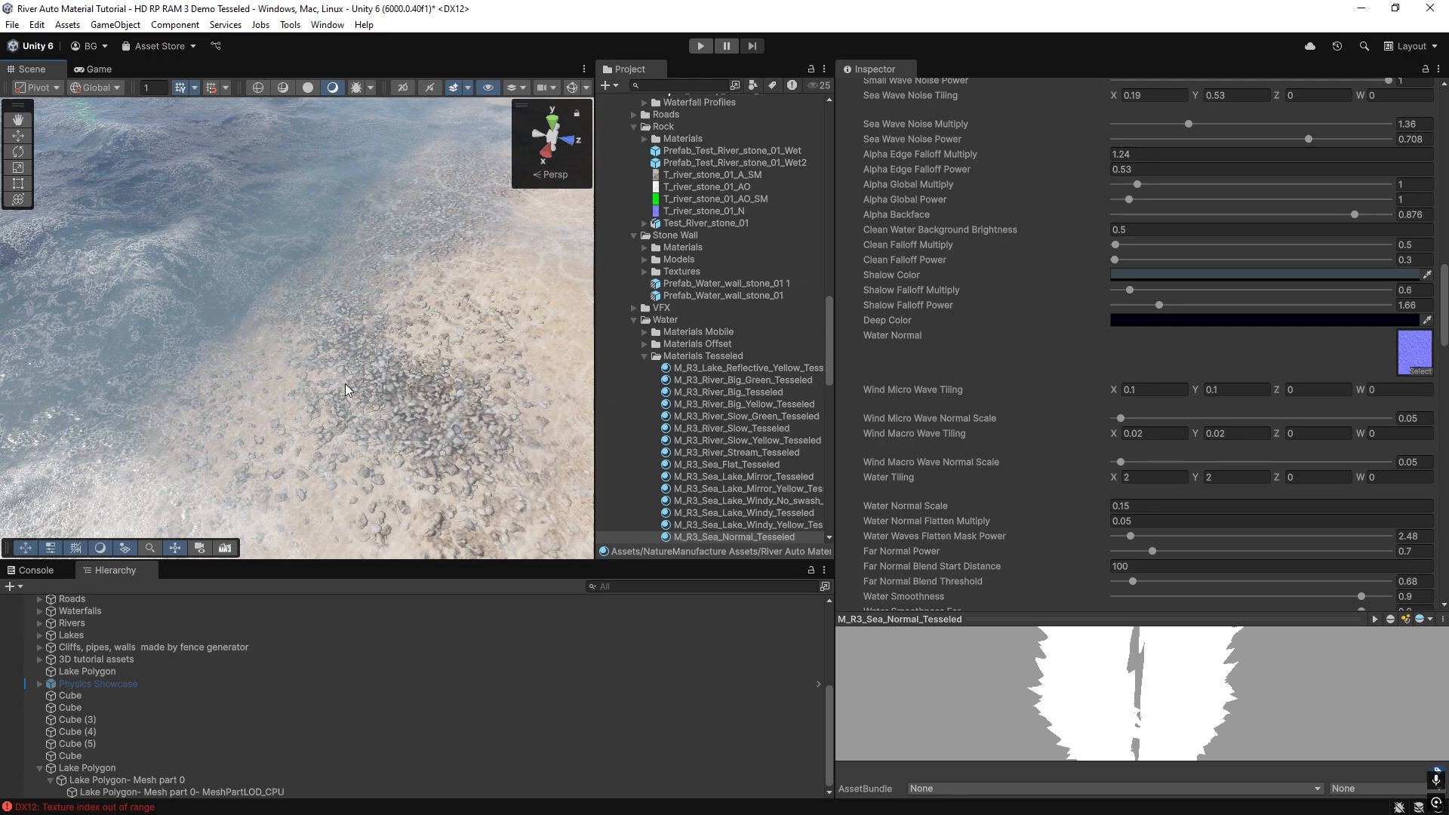
{"action": "right_click_drag", "start_coordinate": [346, 385], "coordinate": [504, 391]}
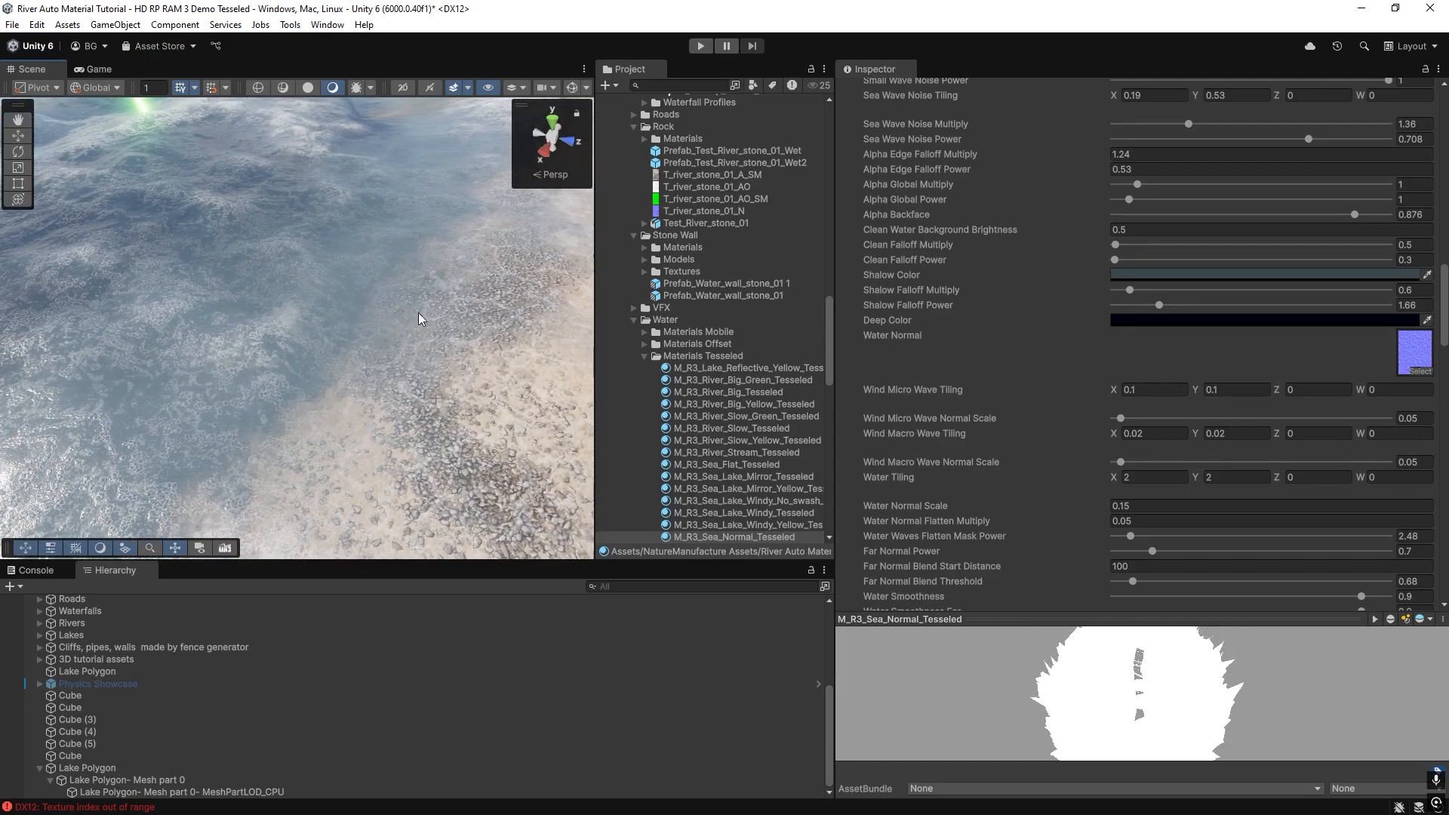
{"action": "right_click_drag", "start_coordinate": [255, 297], "coordinate": [568, 296]}
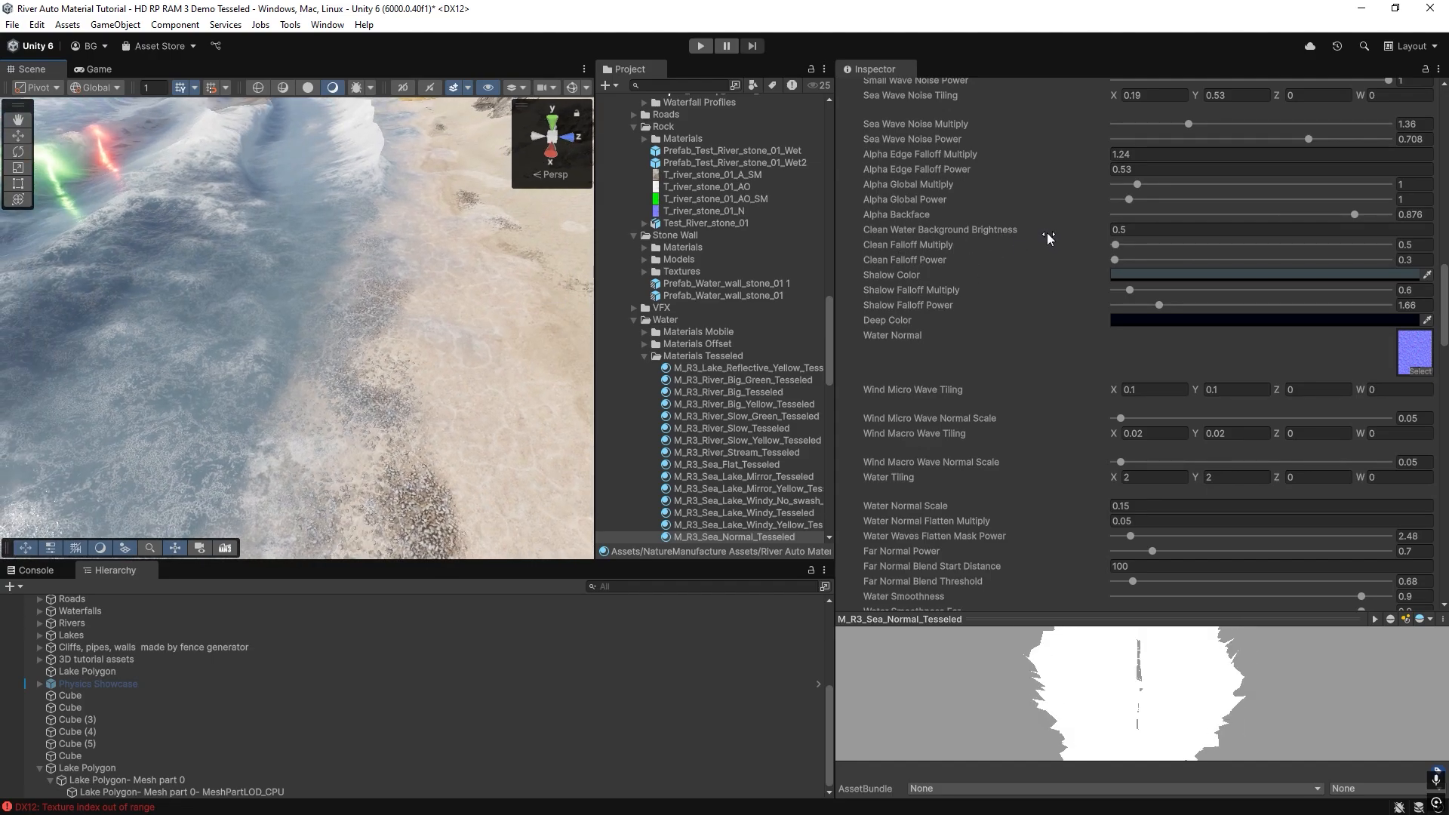
Scrub Clean Water Background Brightness and set it to 1
{"action": "left_click_drag", "start_coordinate": [1048, 232], "coordinate": [1108, 241]}
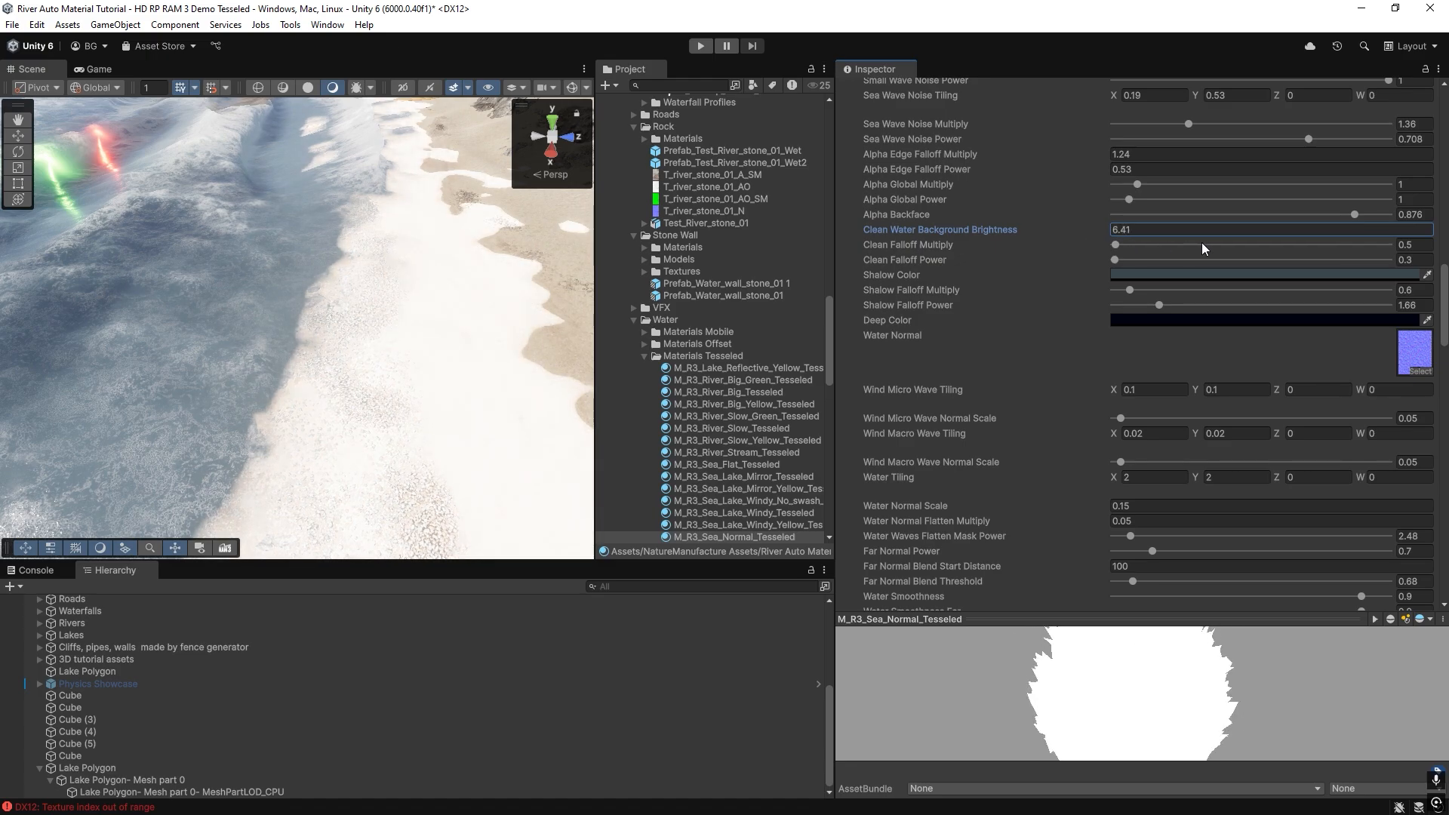
{"action": "left_click_drag", "start_coordinate": [1201, 242], "coordinate": [1060, 252]}
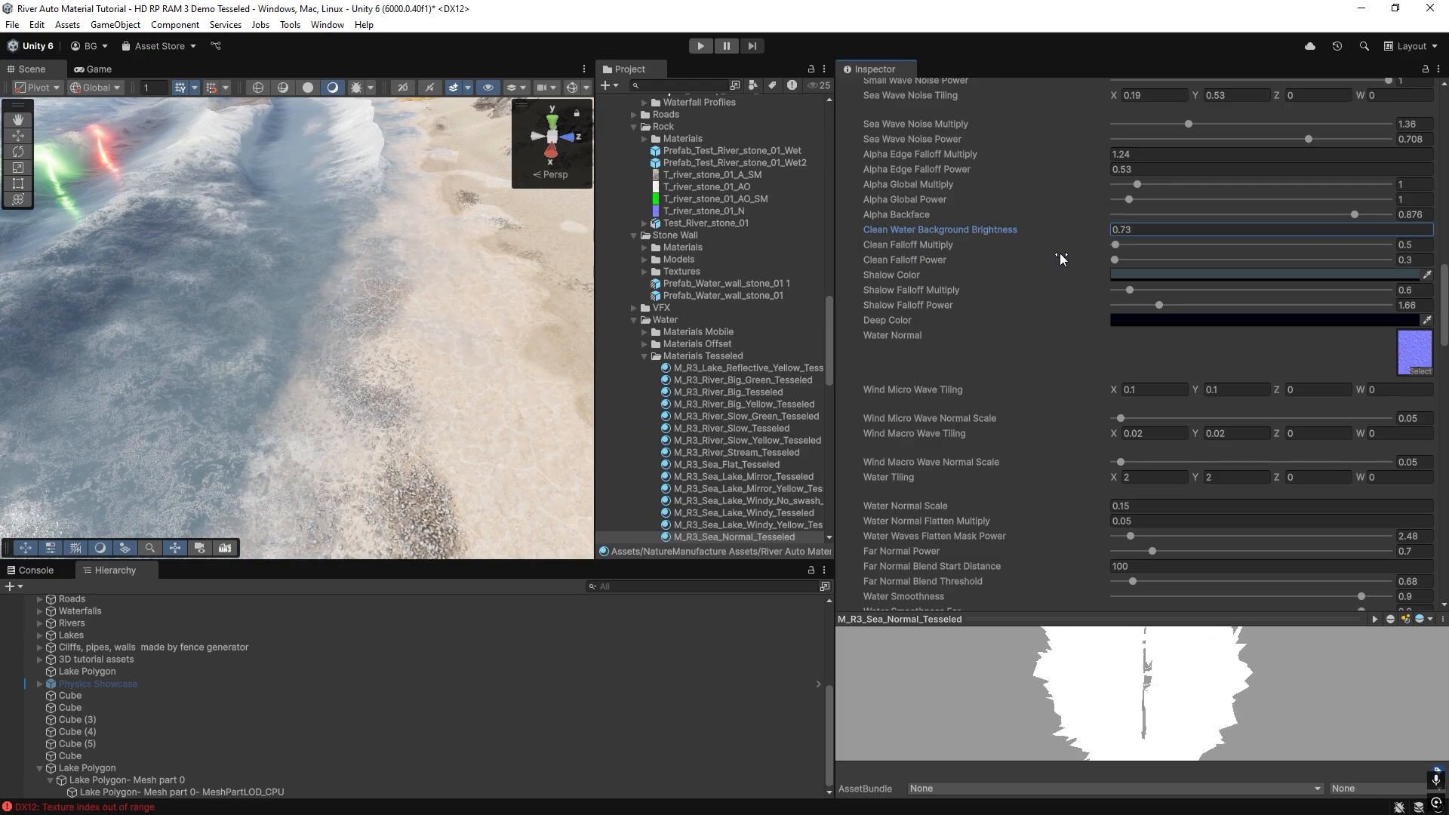
{"action": "left_click", "coordinate": [1126, 230]}
{"action": "type", "text": "1"}
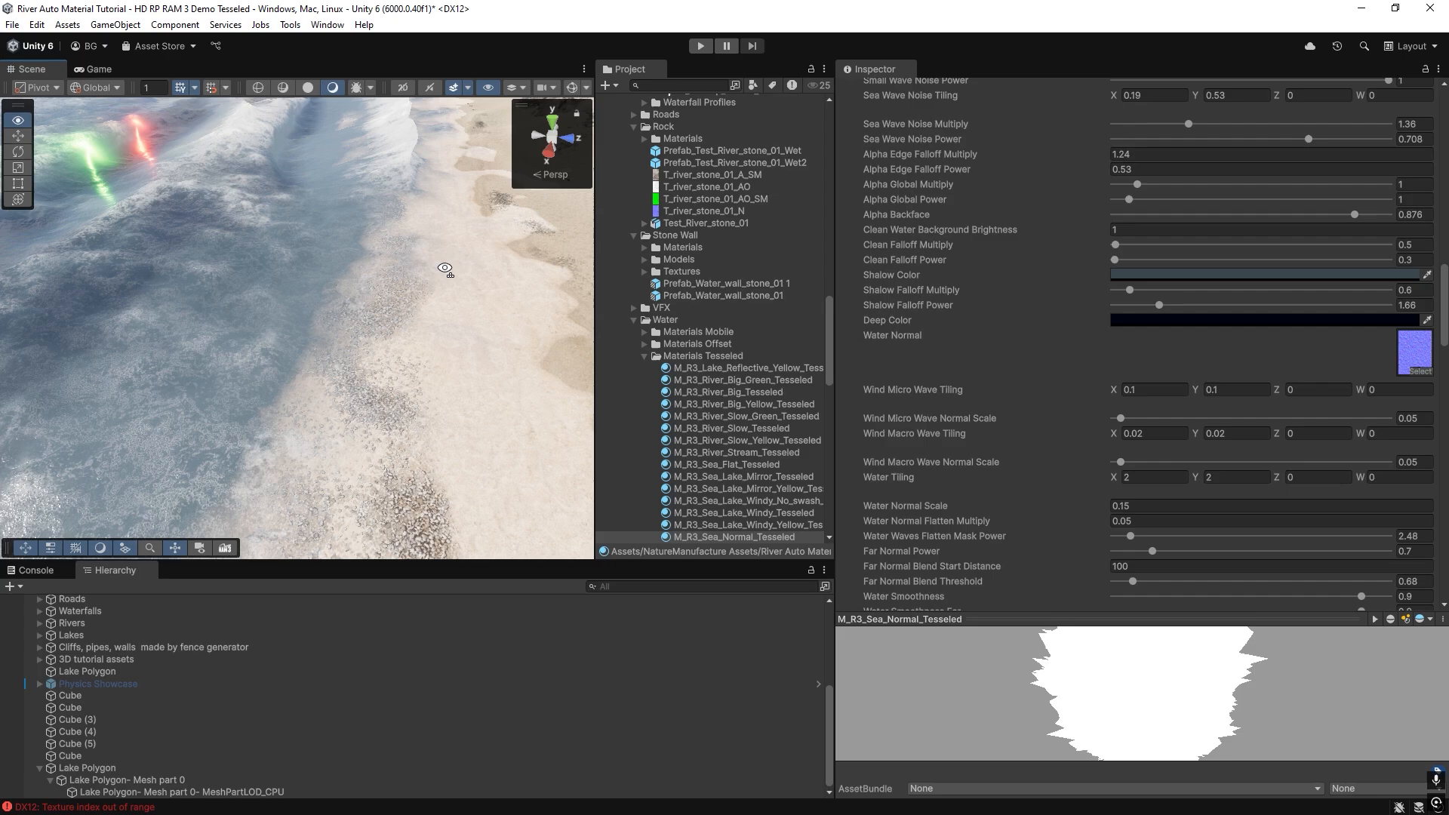
Lower Clean Water Background Brightness to about 0.27 while viewing the shore
{"action": "left_click_drag", "start_coordinate": [1075, 233], "coordinate": [1070, 233]}
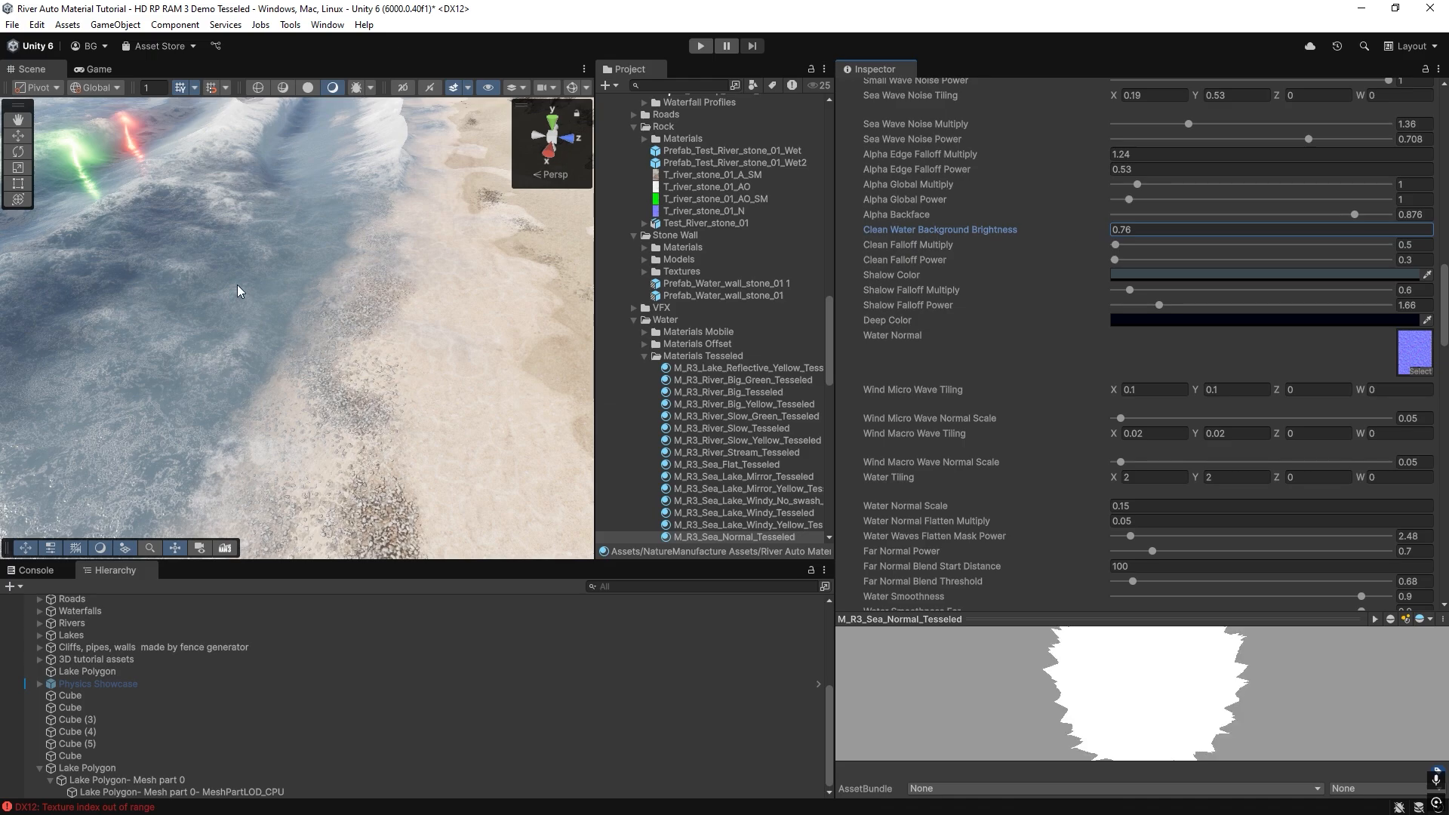
{"action": "right_click_drag", "start_coordinate": [236, 291], "coordinate": [359, 331]}
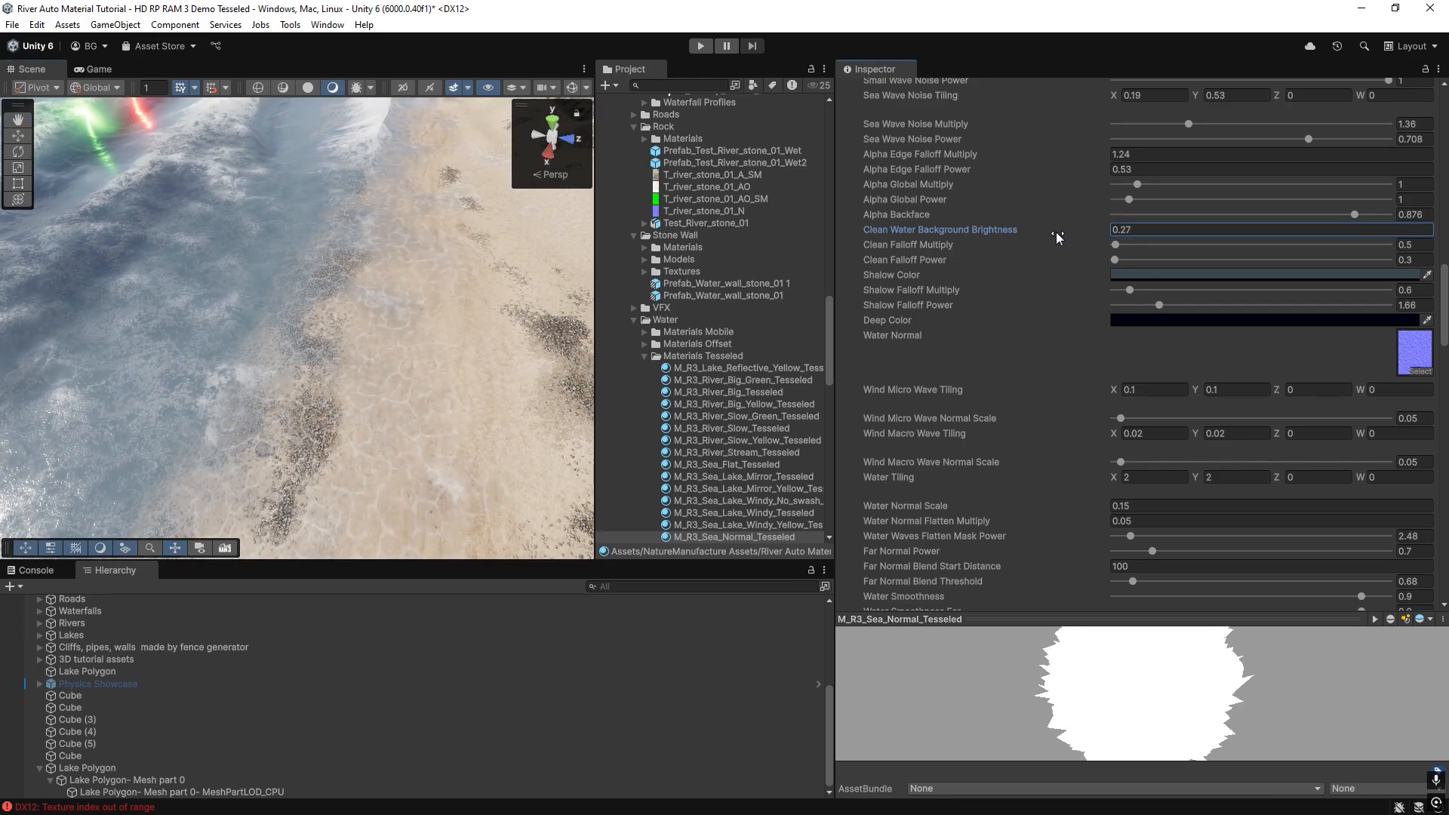
Raise Clean Water Background Brightness to 0.34 and set Clean Falloff Multiply to 0.8 while viewing the shore
{"action": "left_click_drag", "start_coordinate": [1061, 241], "coordinate": [1066, 245]}
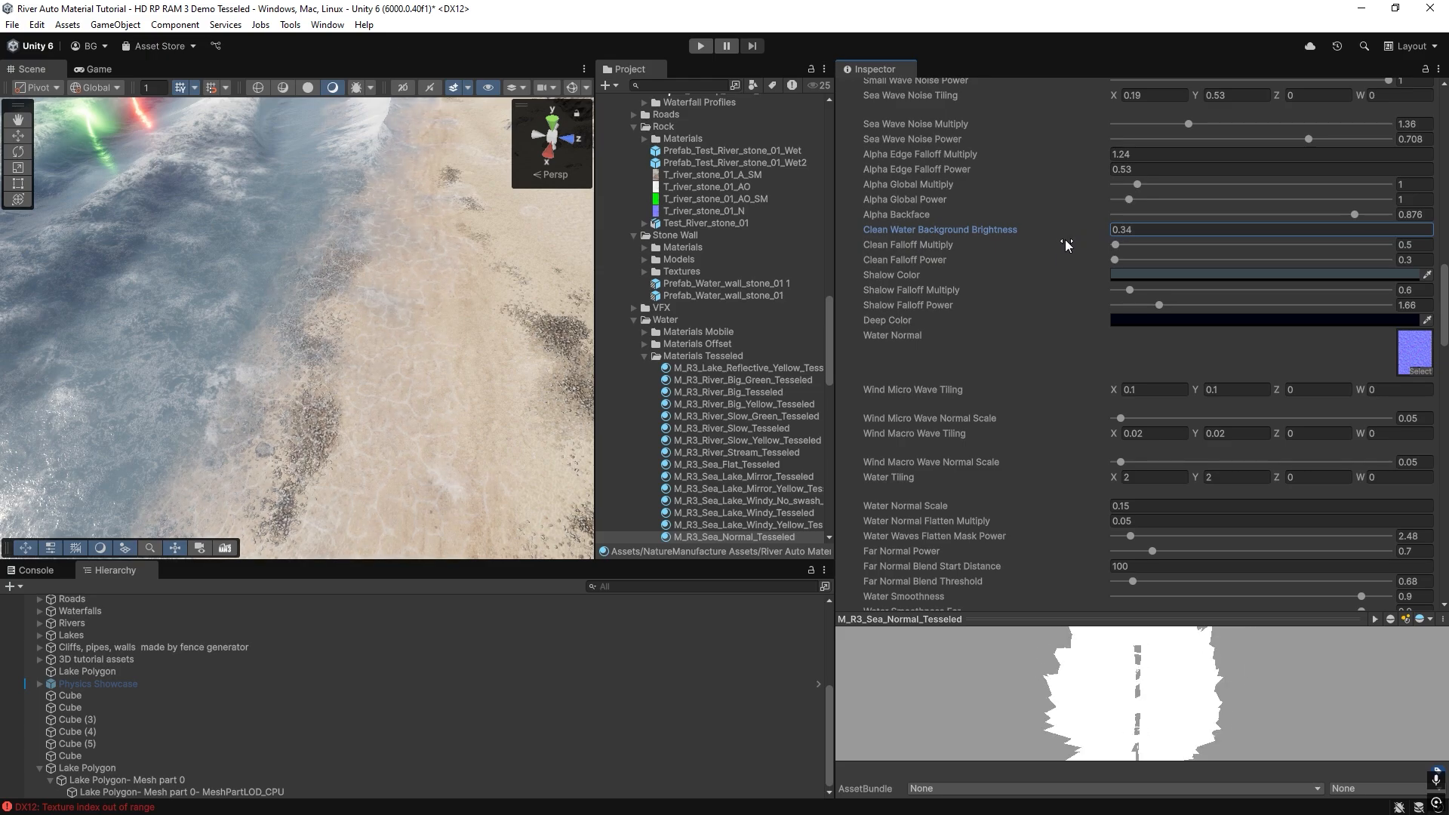
{"action": "right_click_drag", "start_coordinate": [494, 265], "coordinate": [554, 215]}
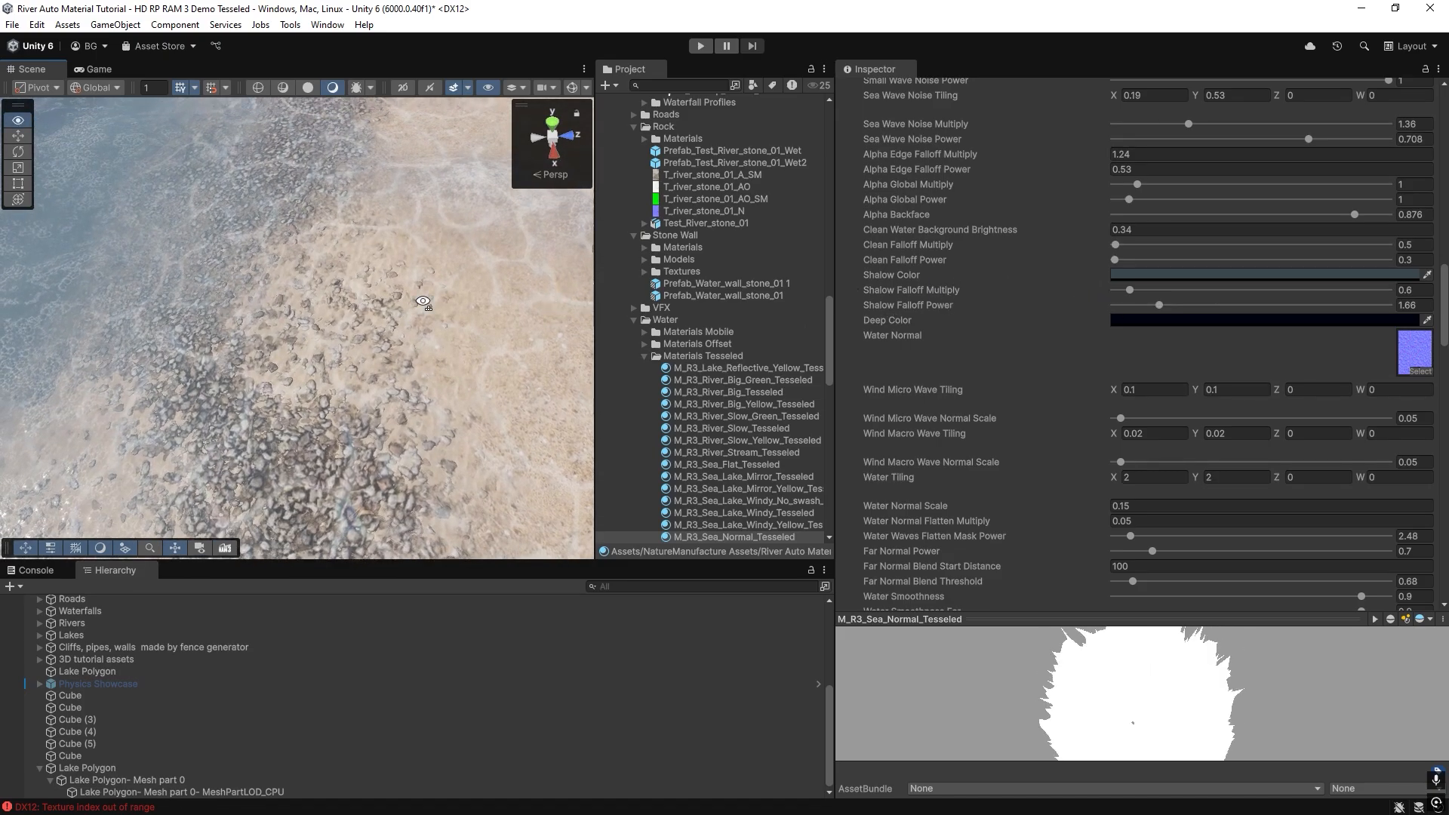
{"action": "right_click_drag", "start_coordinate": [422, 302], "coordinate": [359, 323]}
{"action": "right_click_drag", "start_coordinate": [375, 266], "coordinate": [384, 322]}
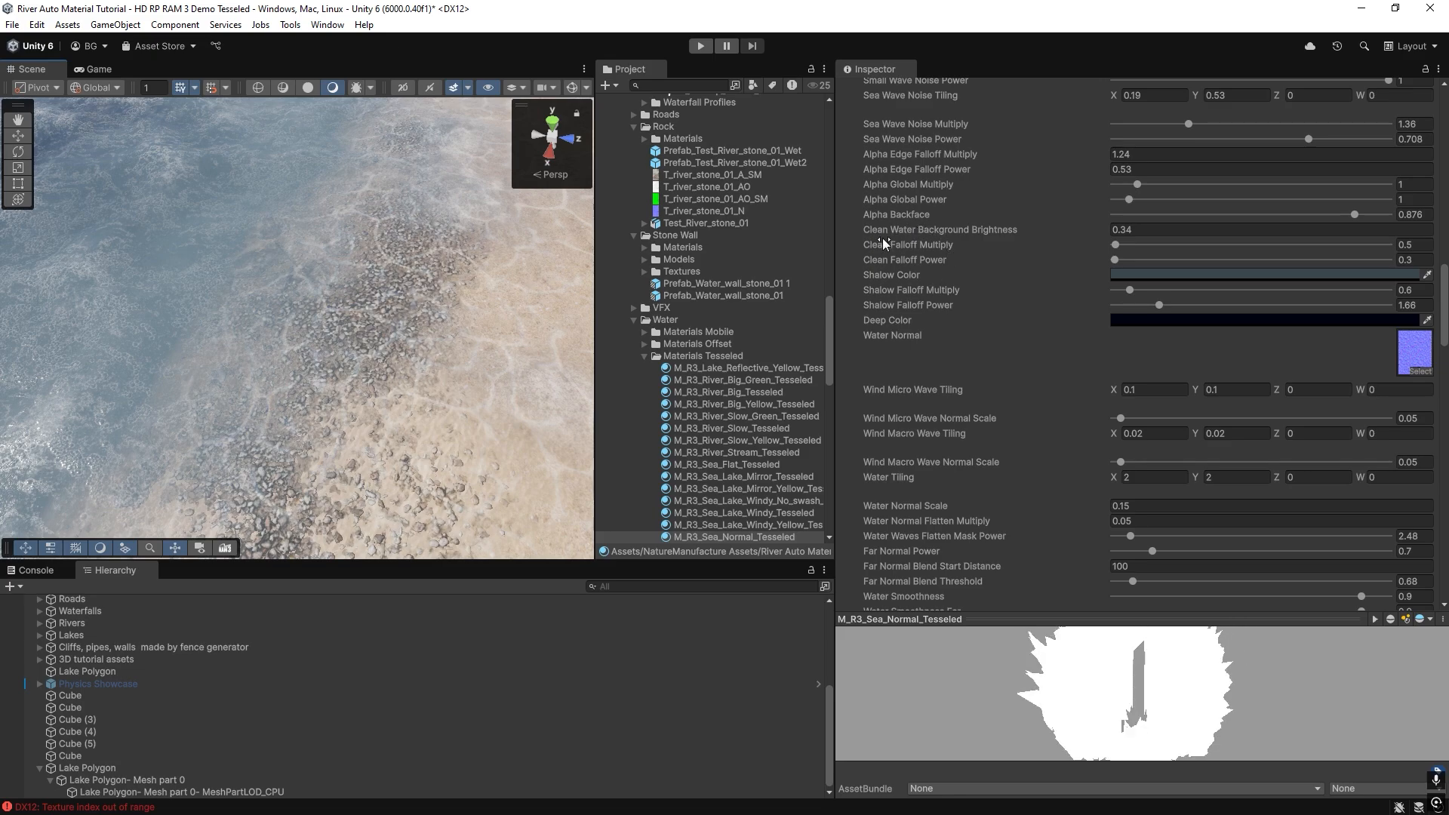
{"action": "right_click_drag", "start_coordinate": [315, 278], "coordinate": [385, 241]}
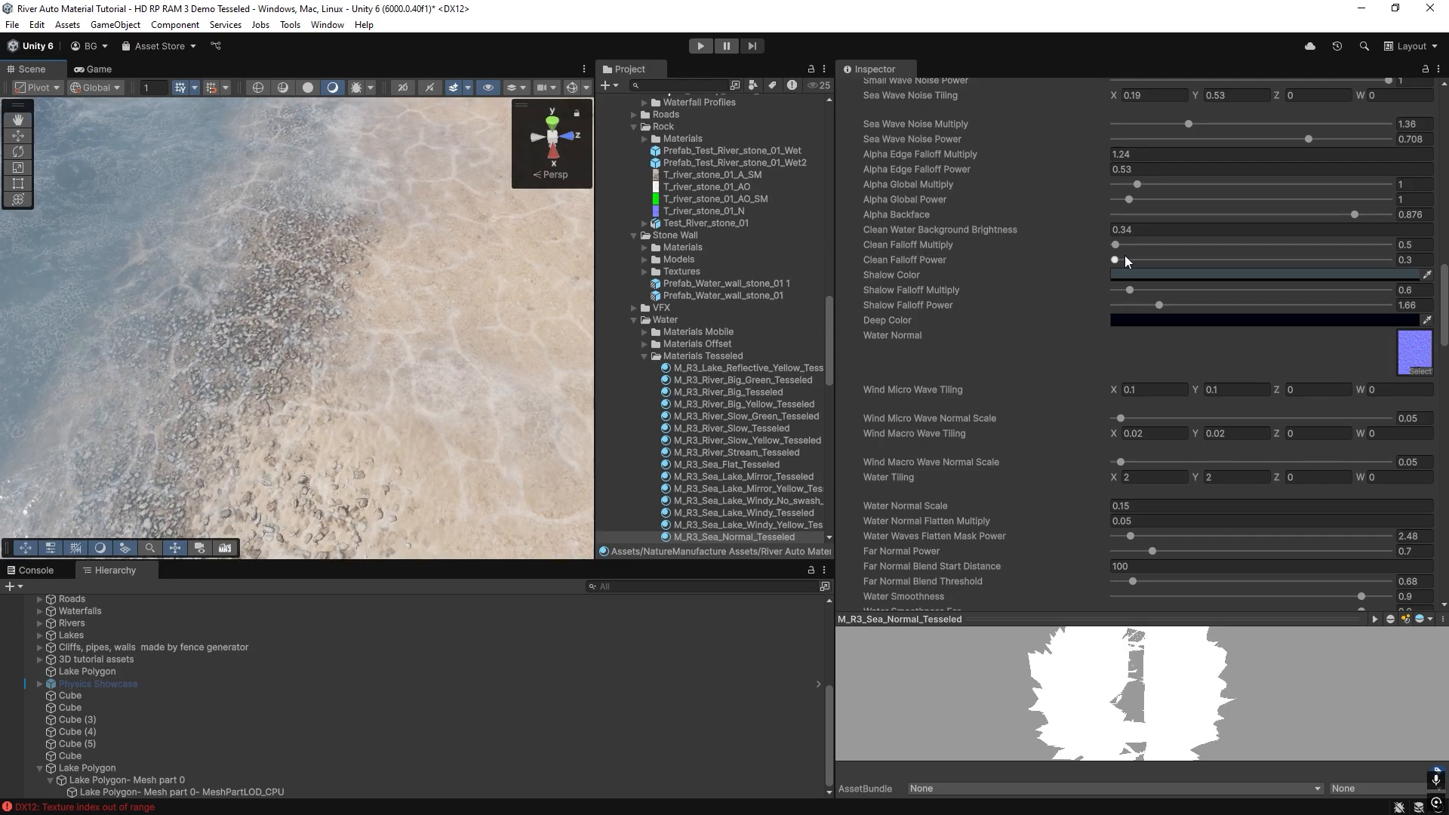
{"action": "mouse_move", "coordinate": [1117, 246]}
{"action": "left_mouse_down"}
{"action": "mouse_move", "coordinate": [1147, 246]}
{"action": "mouse_move", "coordinate": [1119, 247]}
{"action": "left_mouse_up"}
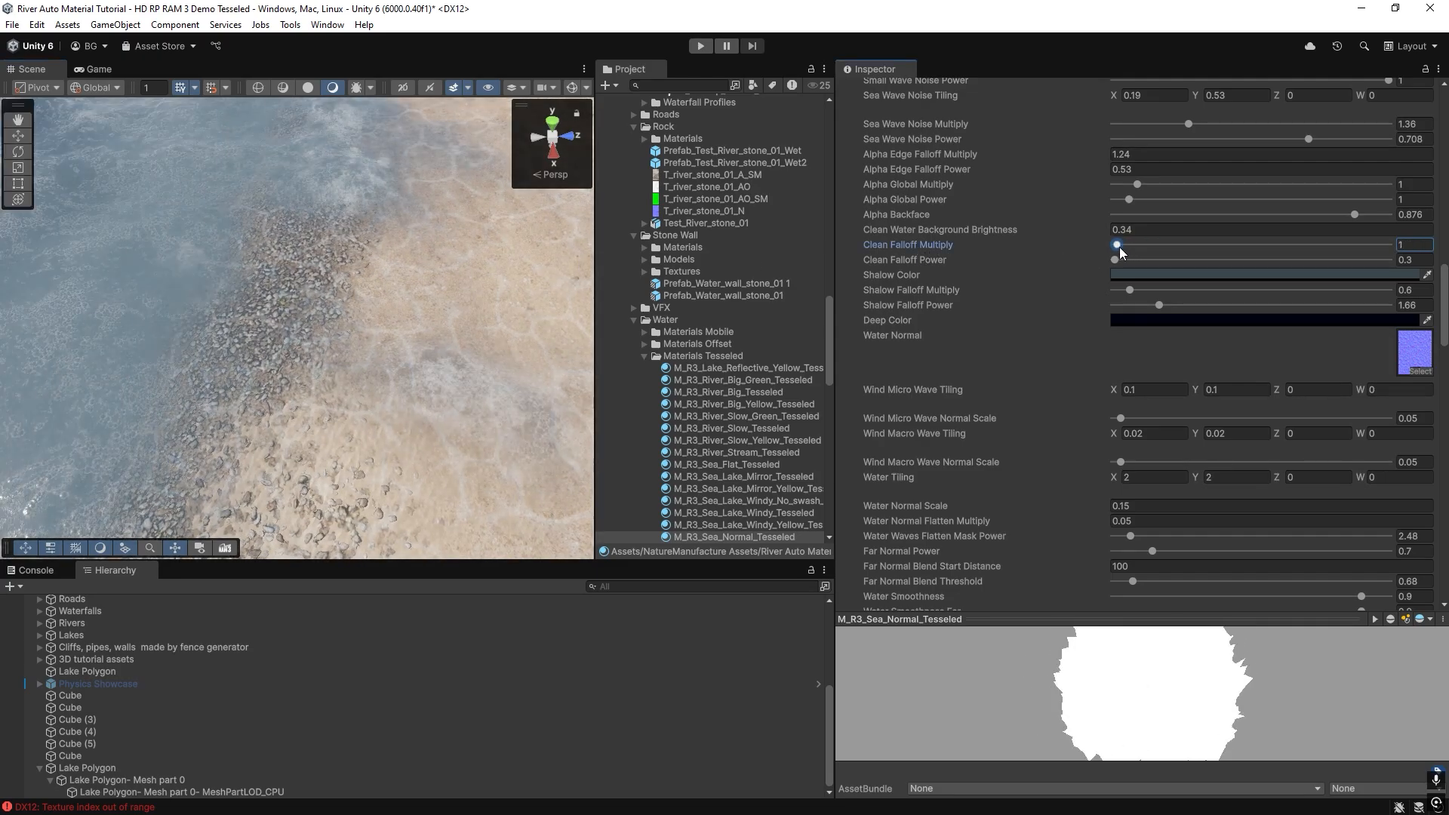
Enable Always Refresh in the Scene view effects so the water animates continuously
{"action": "left_click", "coordinate": [467, 88]}
{"action": "left_click", "coordinate": [474, 155]}
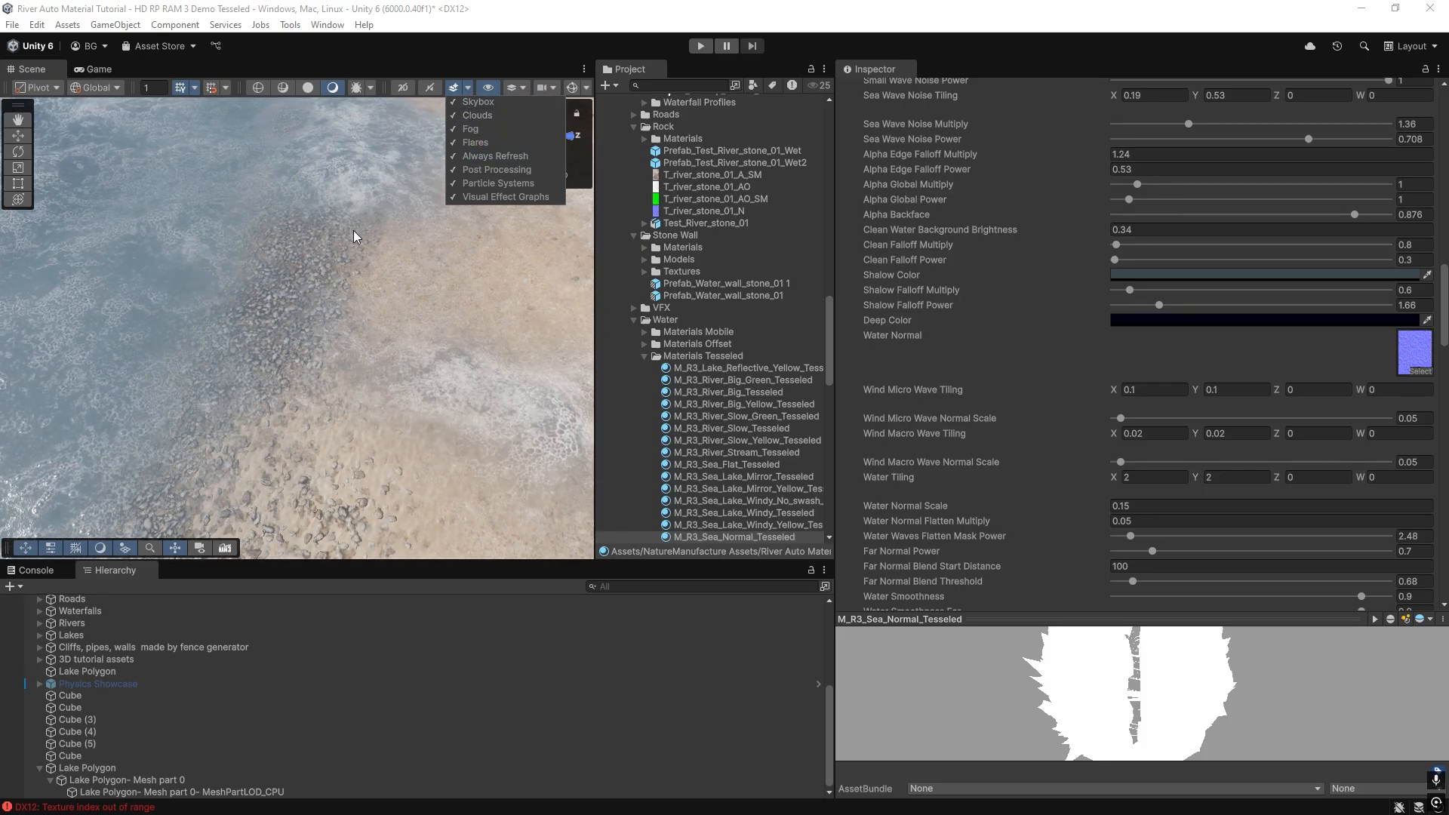
{"action": "key", "text": "w"}
{"action": "right_click_drag", "start_coordinate": [353, 230], "coordinate": [449, 290]}
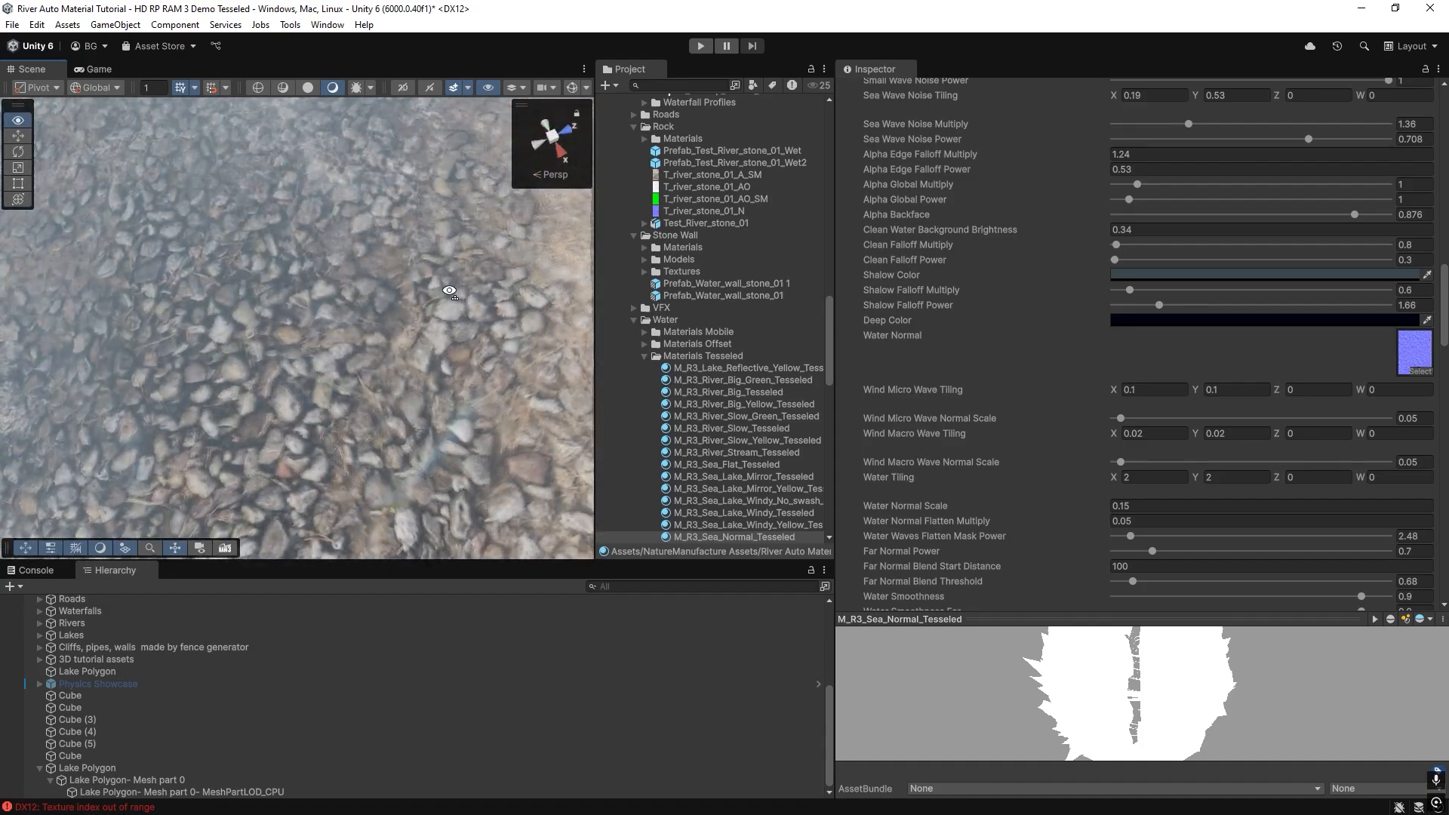
Lower Clean Falloff Multiply to 0.01 and Clean Water Background Brightness to 0.23
{"action": "left_click_drag", "start_coordinate": [1116, 246], "coordinate": [1083, 256]}
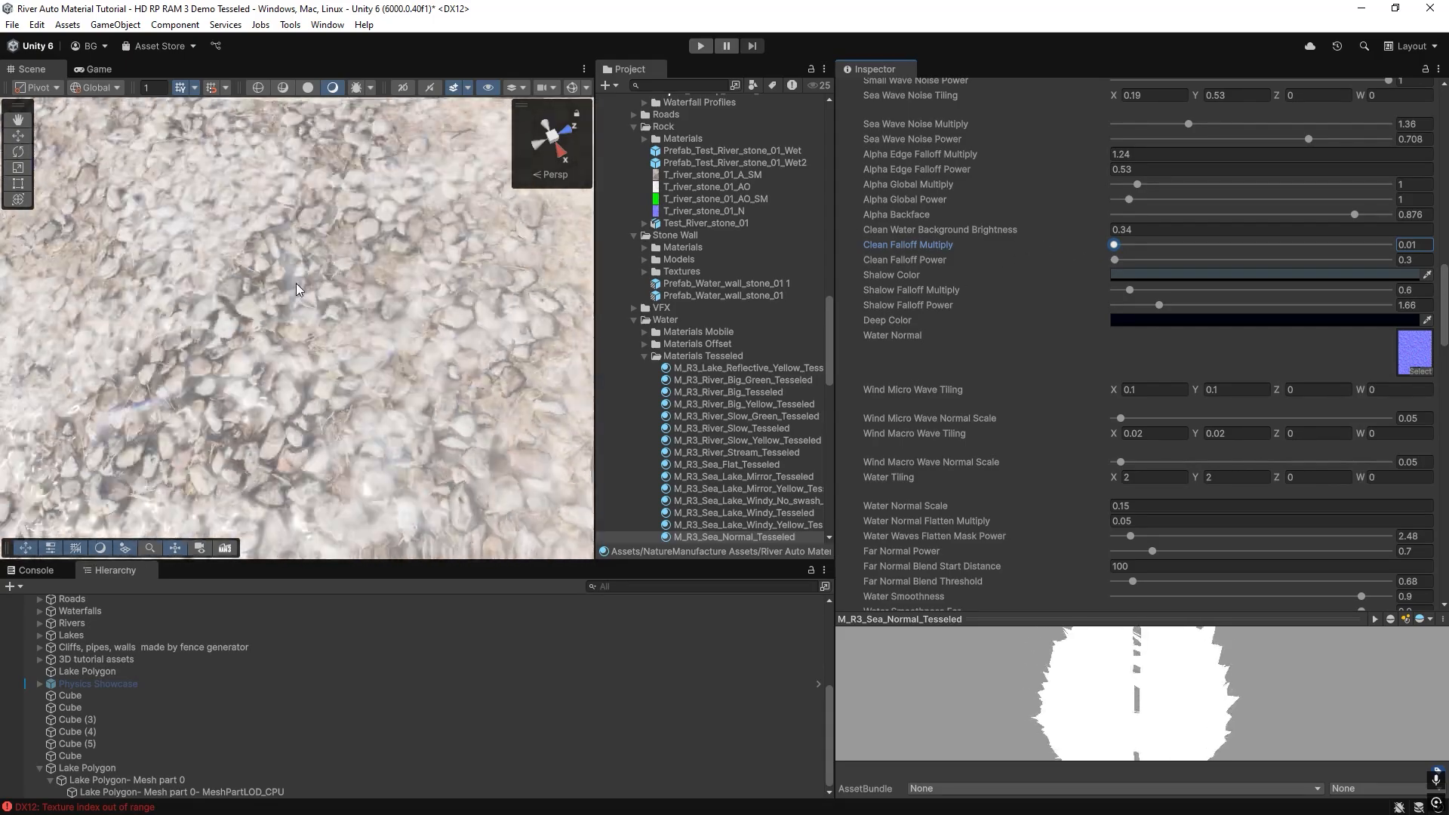
{"action": "right_click_drag", "start_coordinate": [325, 300], "coordinate": [423, 276]}
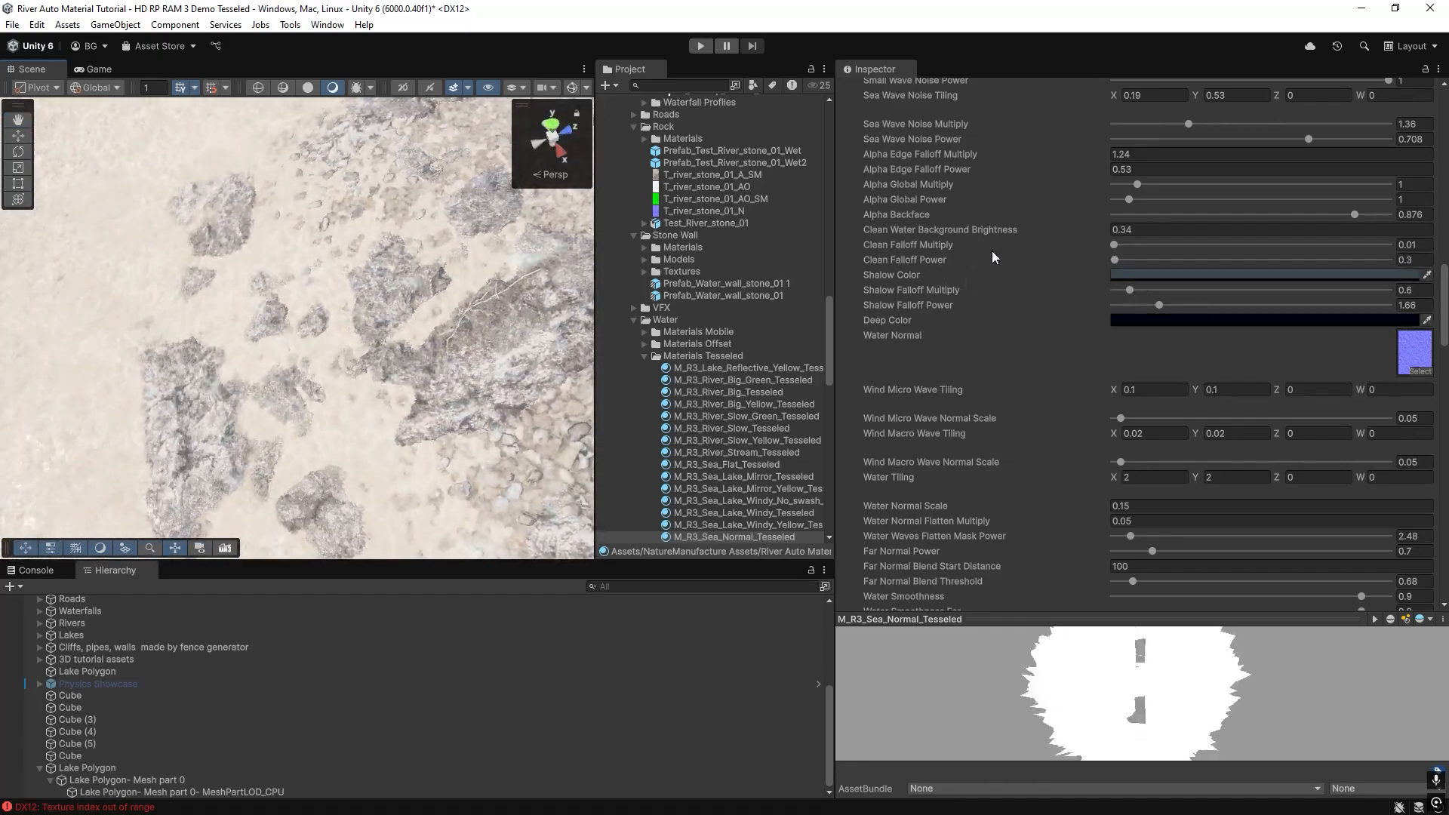
{"action": "left_click_drag", "start_coordinate": [1091, 228], "coordinate": [1089, 229]}
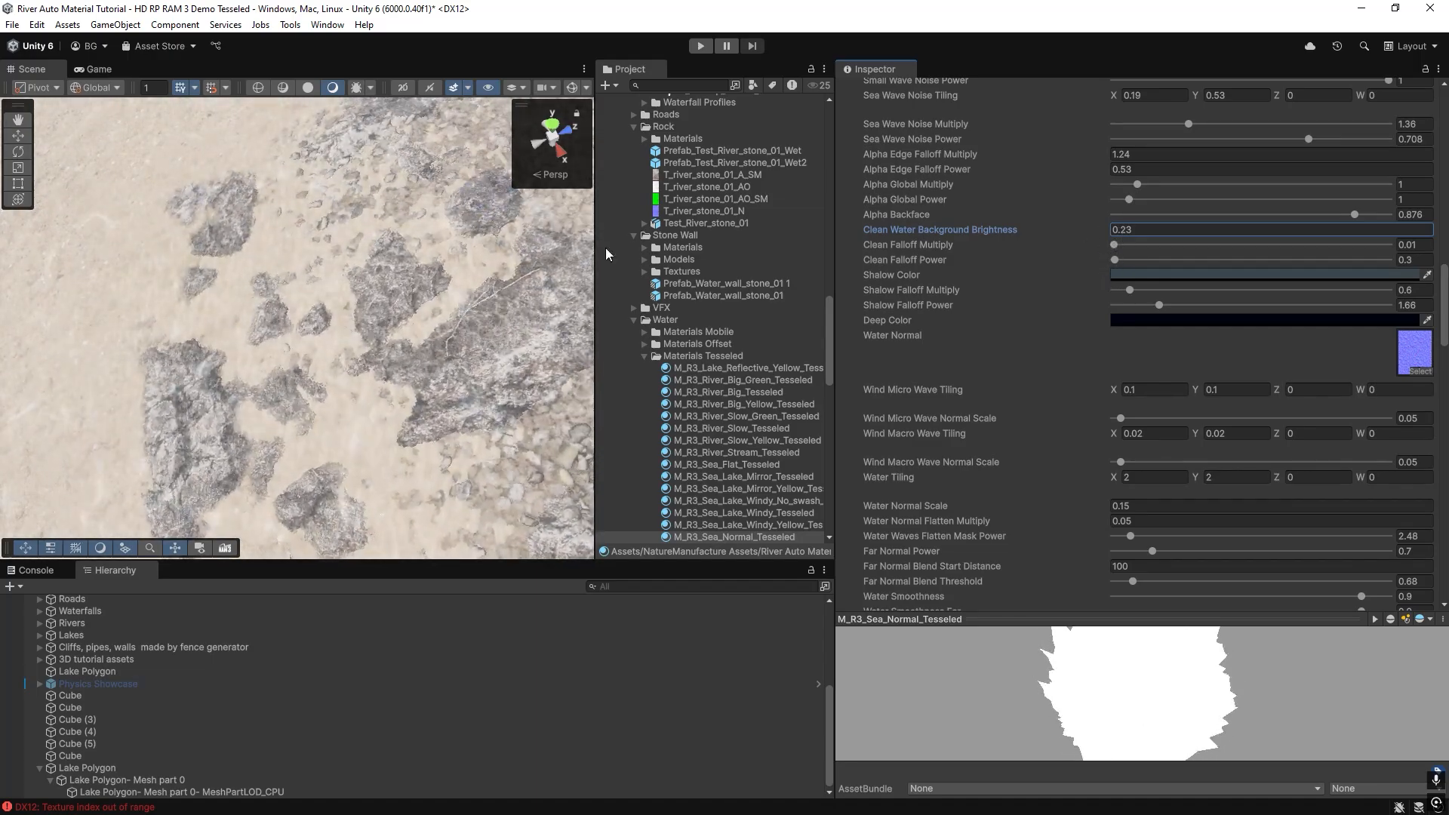
{"action": "left_click_drag", "start_coordinate": [339, 328], "coordinate": [259, 315], "text": "alt"}
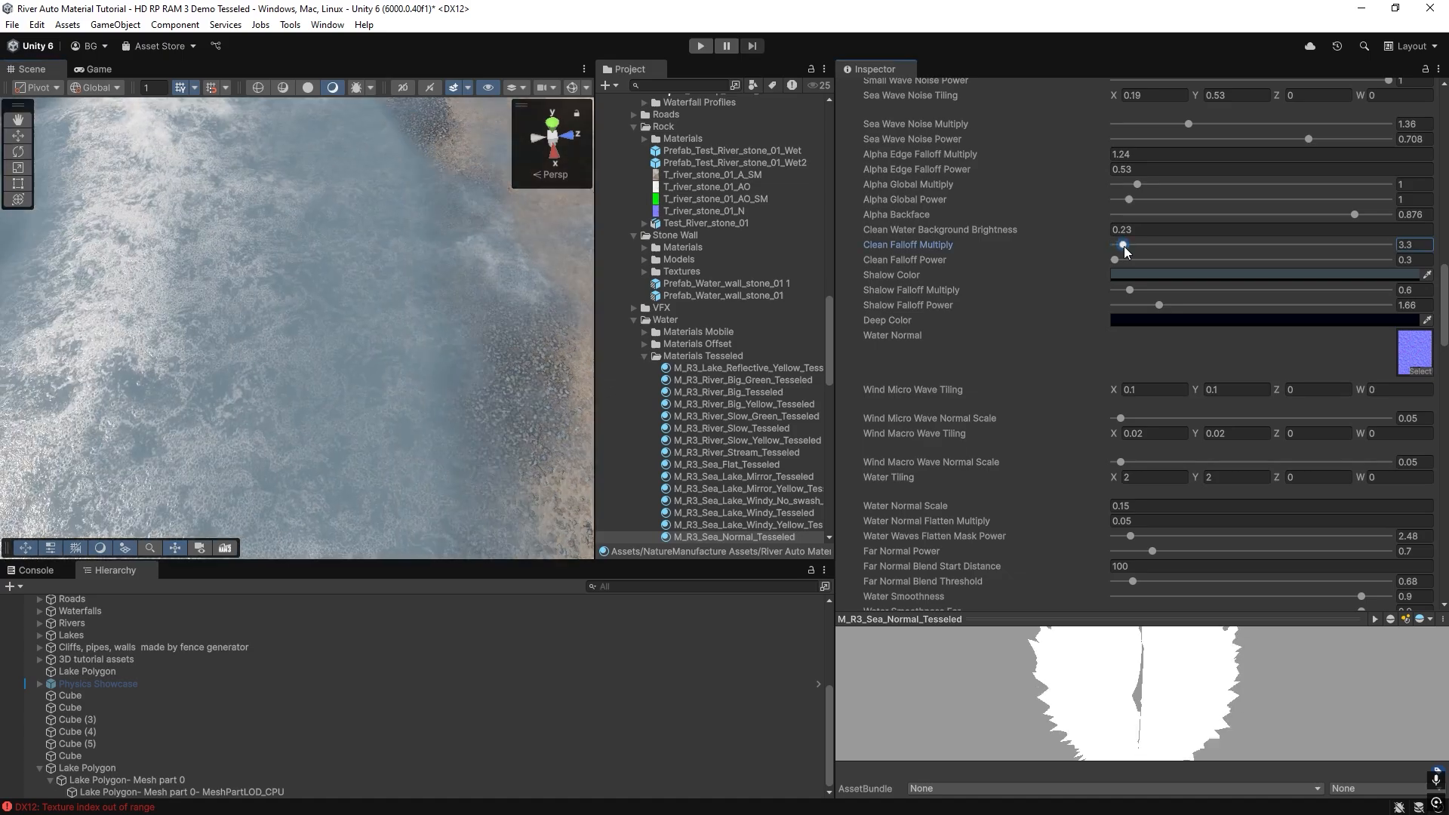
Set Clean Falloff Power to 2.5 and Clean Falloff Multiply to 1
{"action": "mouse_move", "coordinate": [1117, 250]}
{"action": "left_mouse_down"}
{"action": "mouse_move", "coordinate": [1126, 261]}
{"action": "mouse_move", "coordinate": [1105, 261]}
{"action": "mouse_move", "coordinate": [1118, 243]}
{"action": "mouse_move", "coordinate": [1198, 264]}
{"action": "mouse_move", "coordinate": [1138, 268]}
{"action": "mouse_move", "coordinate": [1117, 243]}
{"action": "left_mouse_up"}
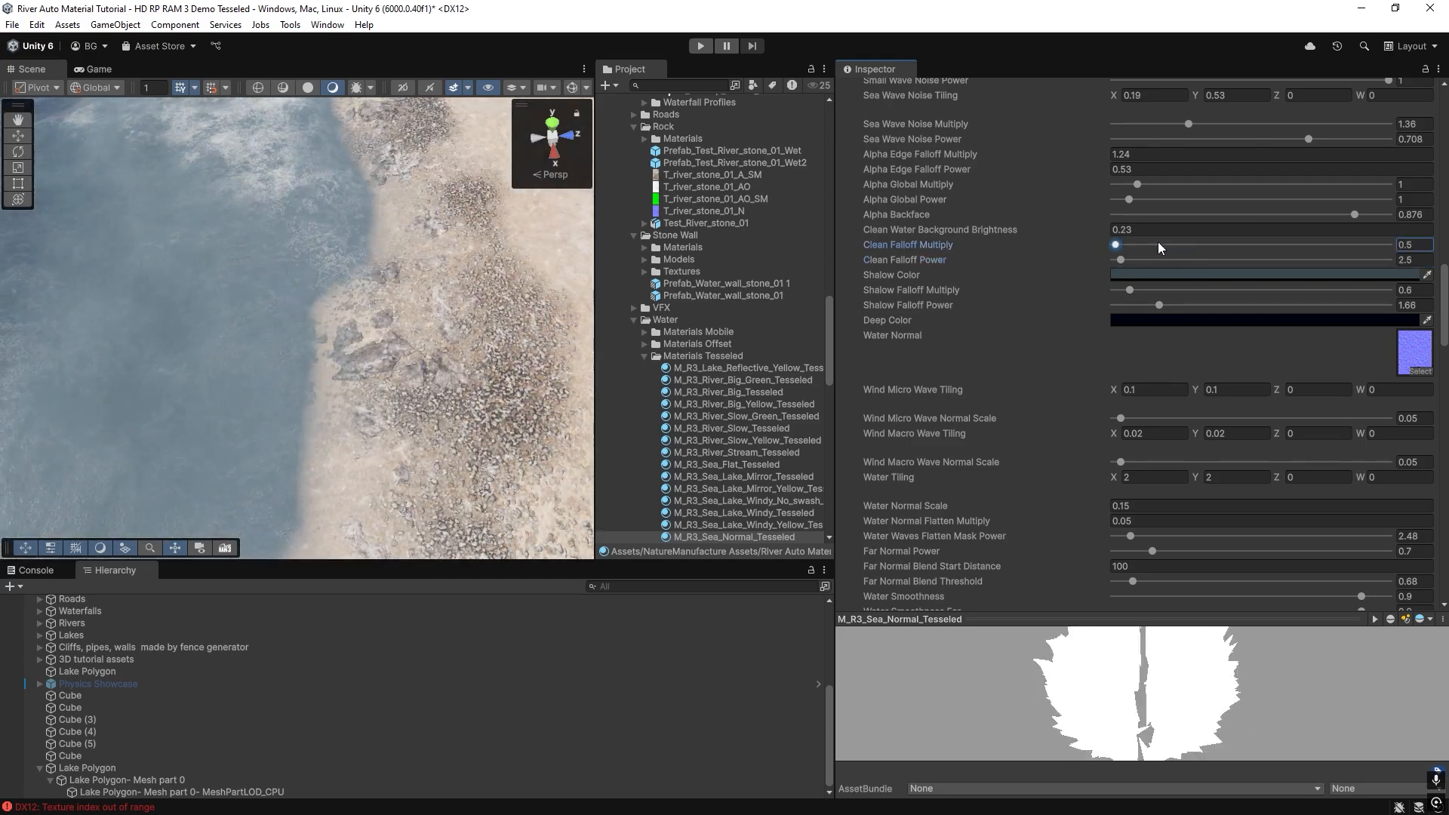
{"action": "left_click", "coordinate": [1416, 243]}
{"action": "type", "text": "1"}
{"action": "right_click_drag", "start_coordinate": [369, 214], "coordinate": [469, 270]}
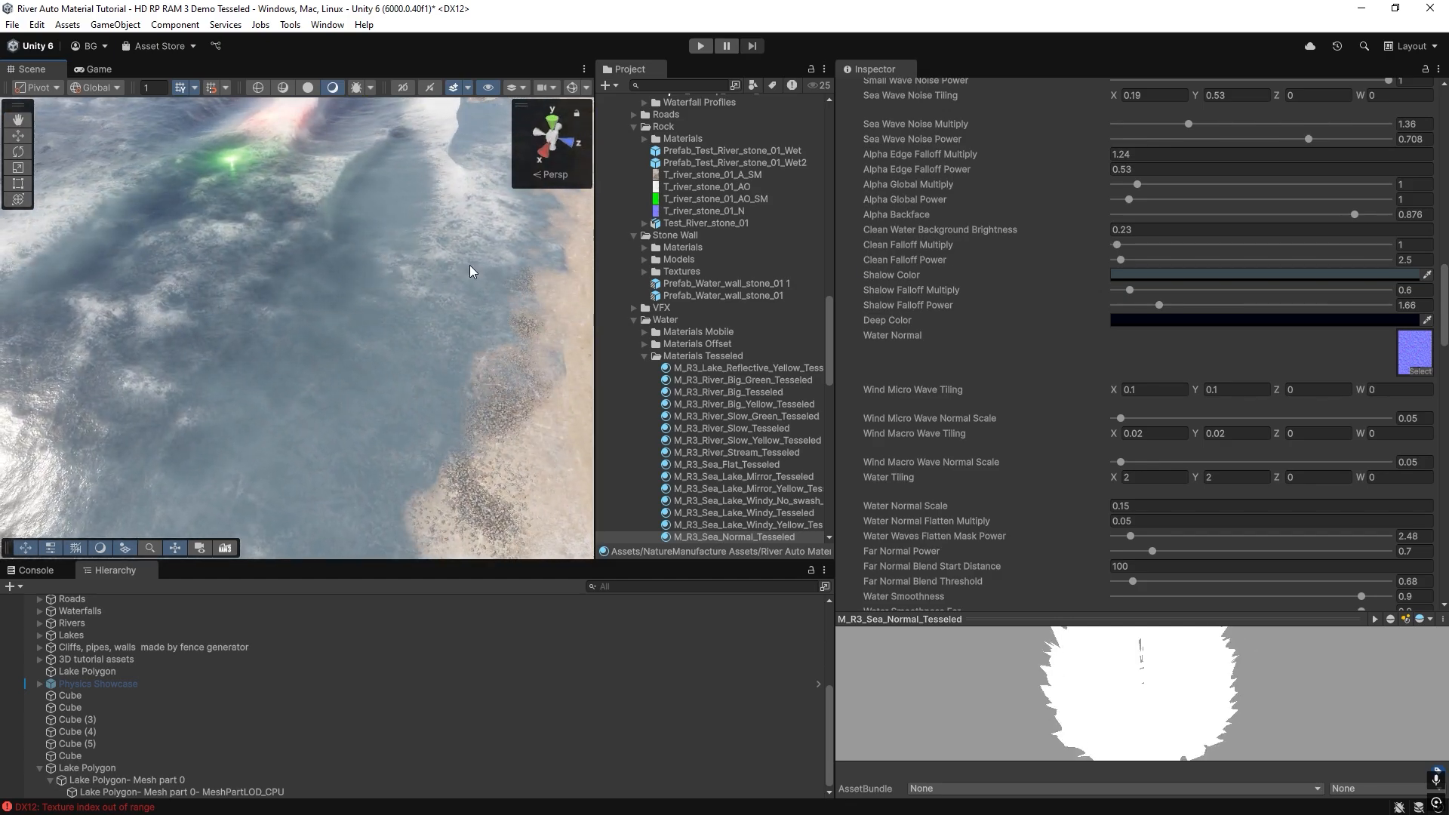
{"action": "right_click_drag", "start_coordinate": [340, 299], "coordinate": [333, 302]}
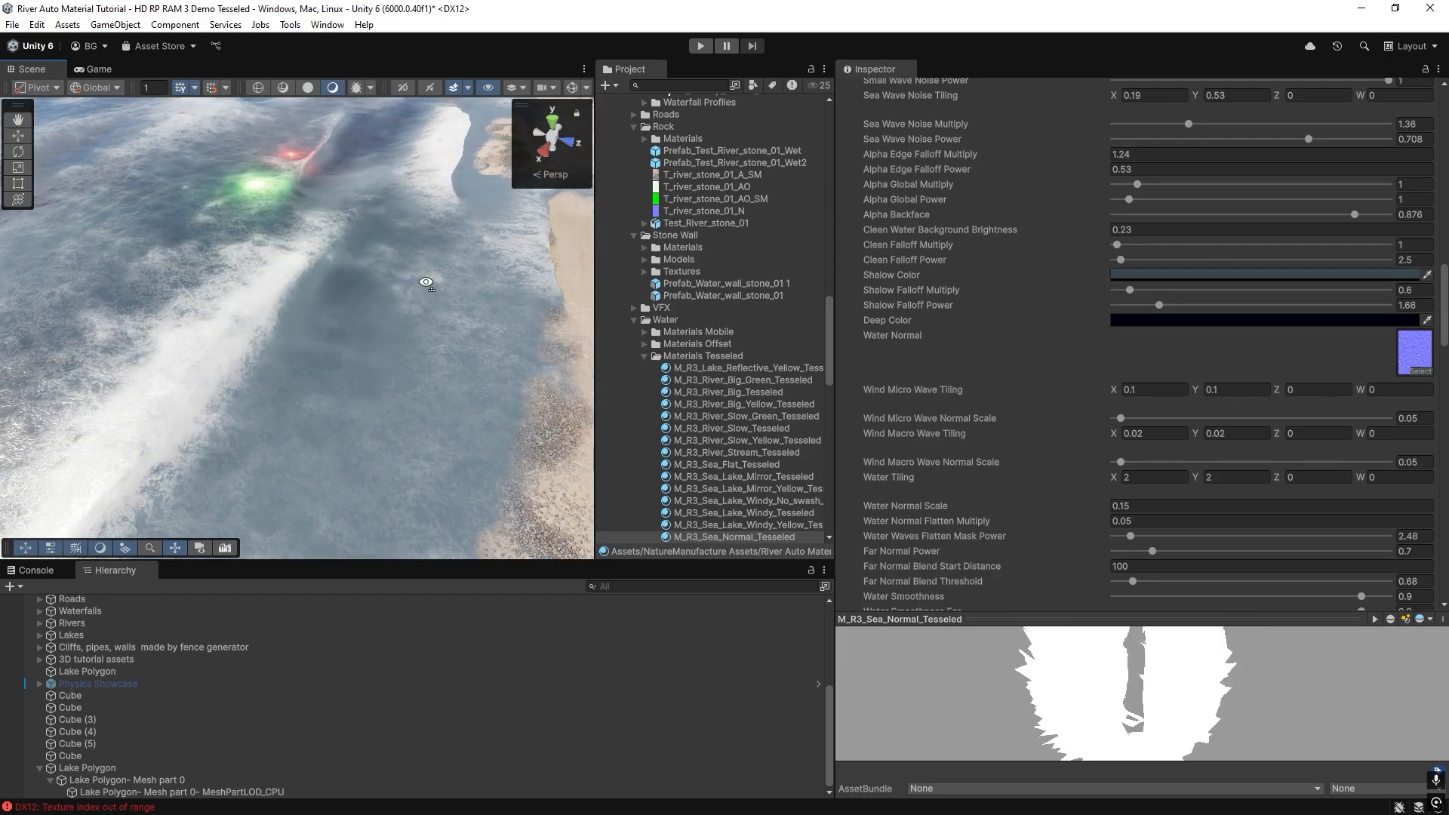
{"action": "right_click_drag", "start_coordinate": [427, 284], "coordinate": [438, 289]}
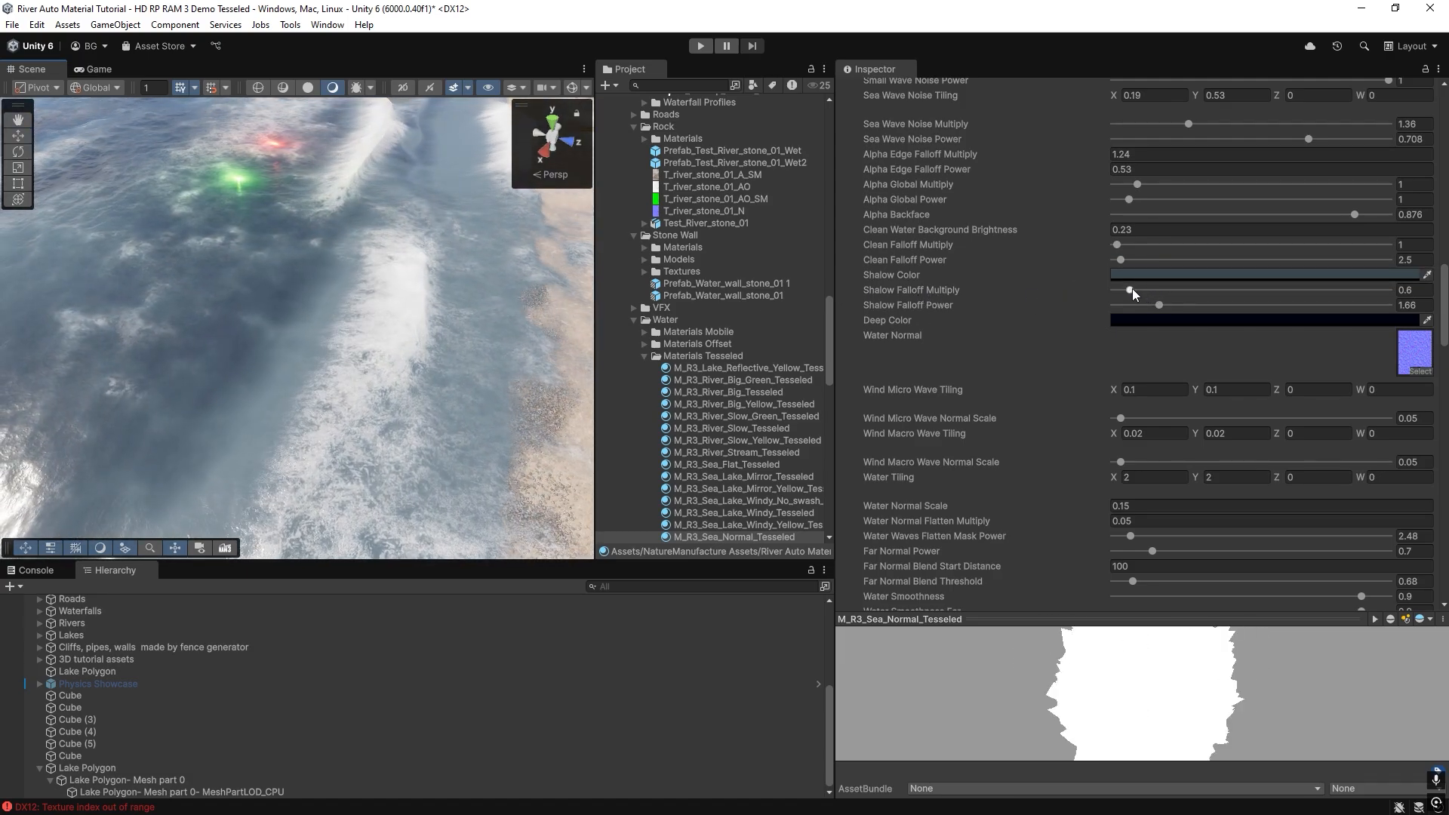
Set Shallow Falloff Multiply to 0.38 and Shallow Falloff Power to 1.74
{"action": "mouse_move", "coordinate": [1132, 289]}
{"action": "left_mouse_down"}
{"action": "mouse_move", "coordinate": [1206, 291]}
{"action": "mouse_move", "coordinate": [1108, 295]}
{"action": "mouse_move", "coordinate": [1126, 287]}
{"action": "left_mouse_up"}
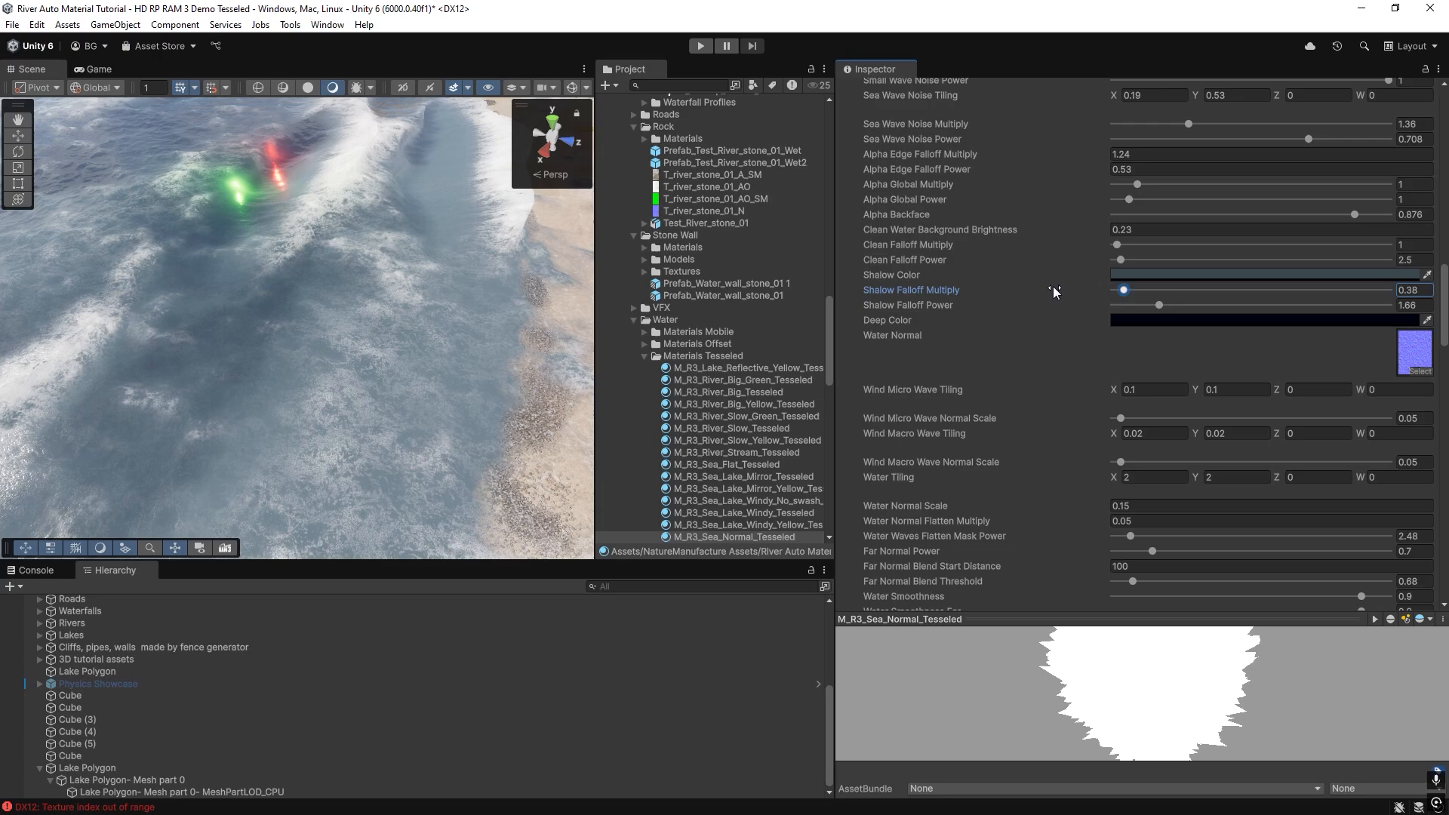
{"action": "right_click_drag", "start_coordinate": [194, 323], "coordinate": [253, 310]}
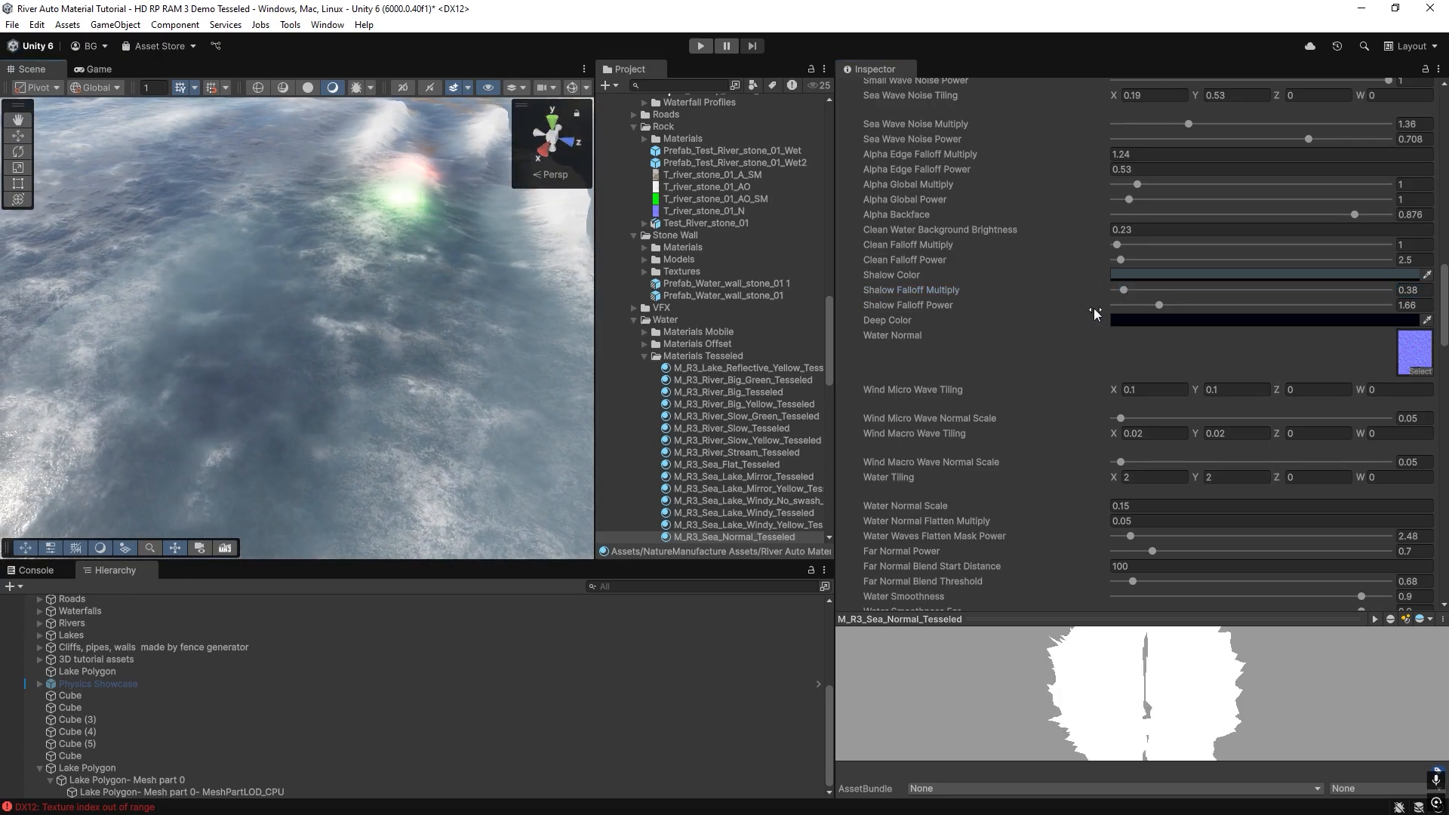
{"action": "left_click_drag", "start_coordinate": [1160, 306], "coordinate": [1163, 308]}
{"action": "mouse_move", "coordinate": [378, 302]}
{"action": "right_mouse_down"}
{"action": "mouse_move", "coordinate": [411, 299]}
{"action": "mouse_move", "coordinate": [400, 302]}
{"action": "right_mouse_up"}
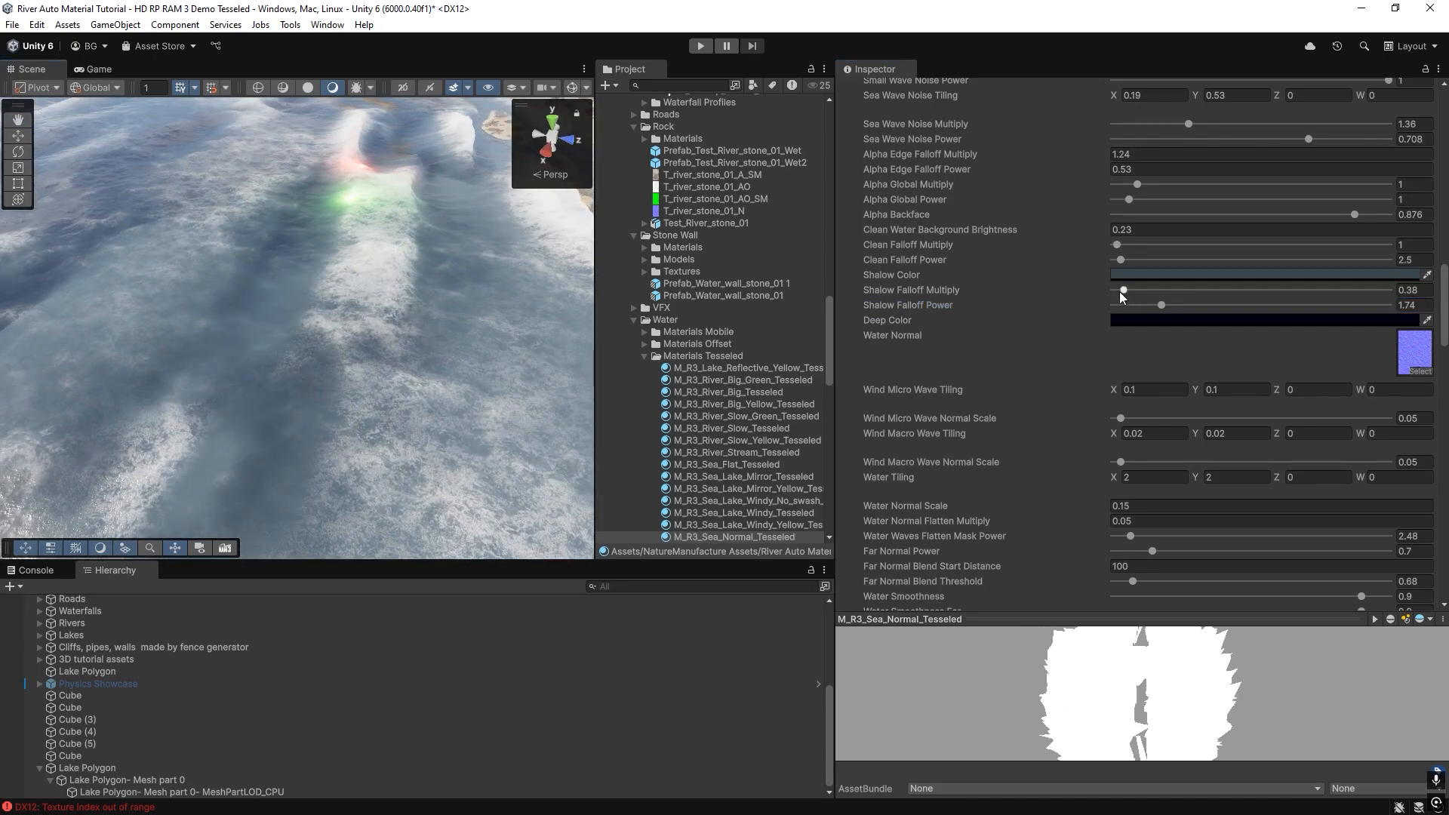
Try a red Shallow Color (FF0021) with Shallow Falloff Multiply 0.94 and Shallow Falloff Power 4.6
{"action": "left_click", "coordinate": [1124, 275]}
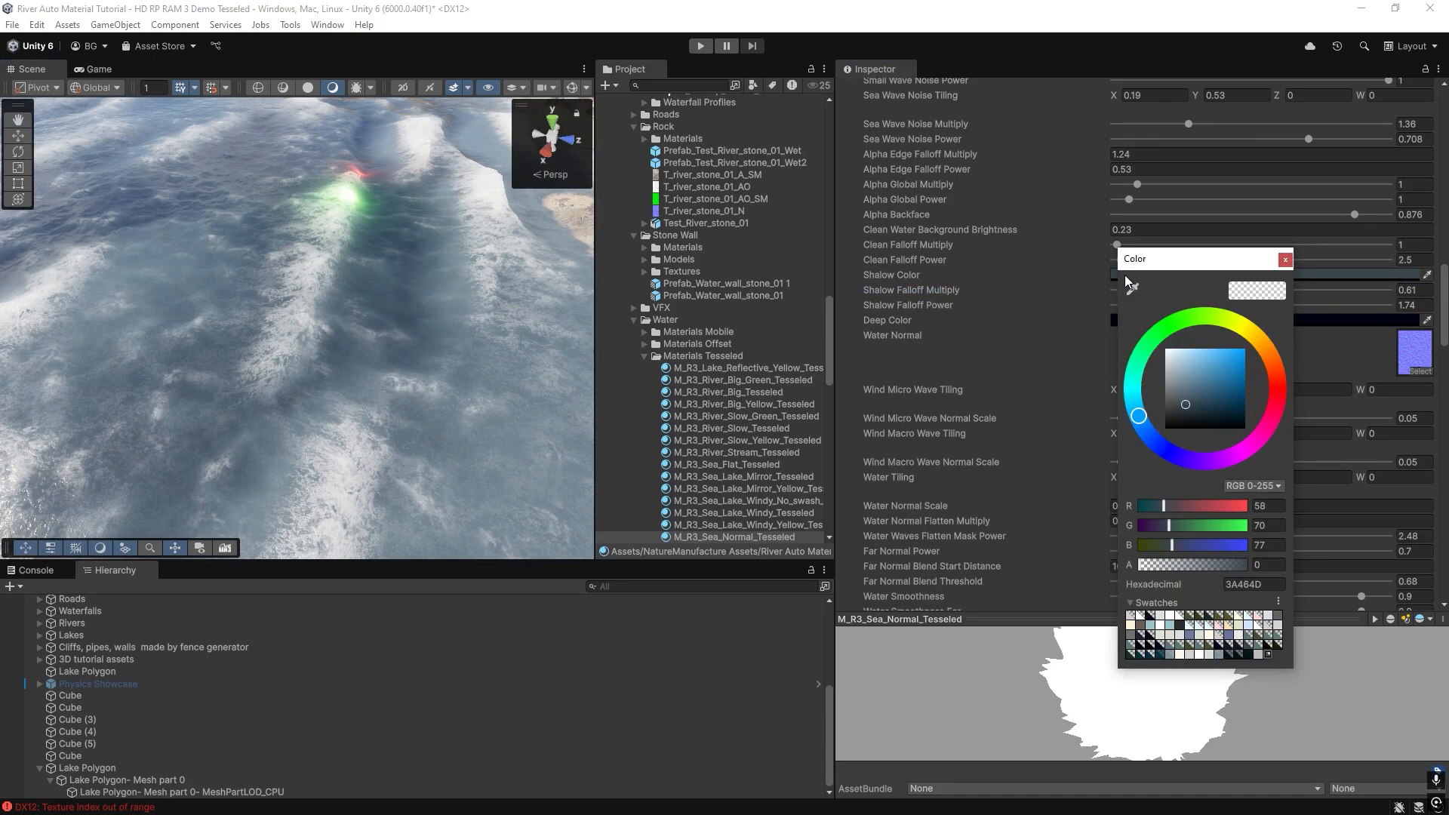
{"action": "left_click_drag", "start_coordinate": [1217, 386], "coordinate": [1247, 334]}
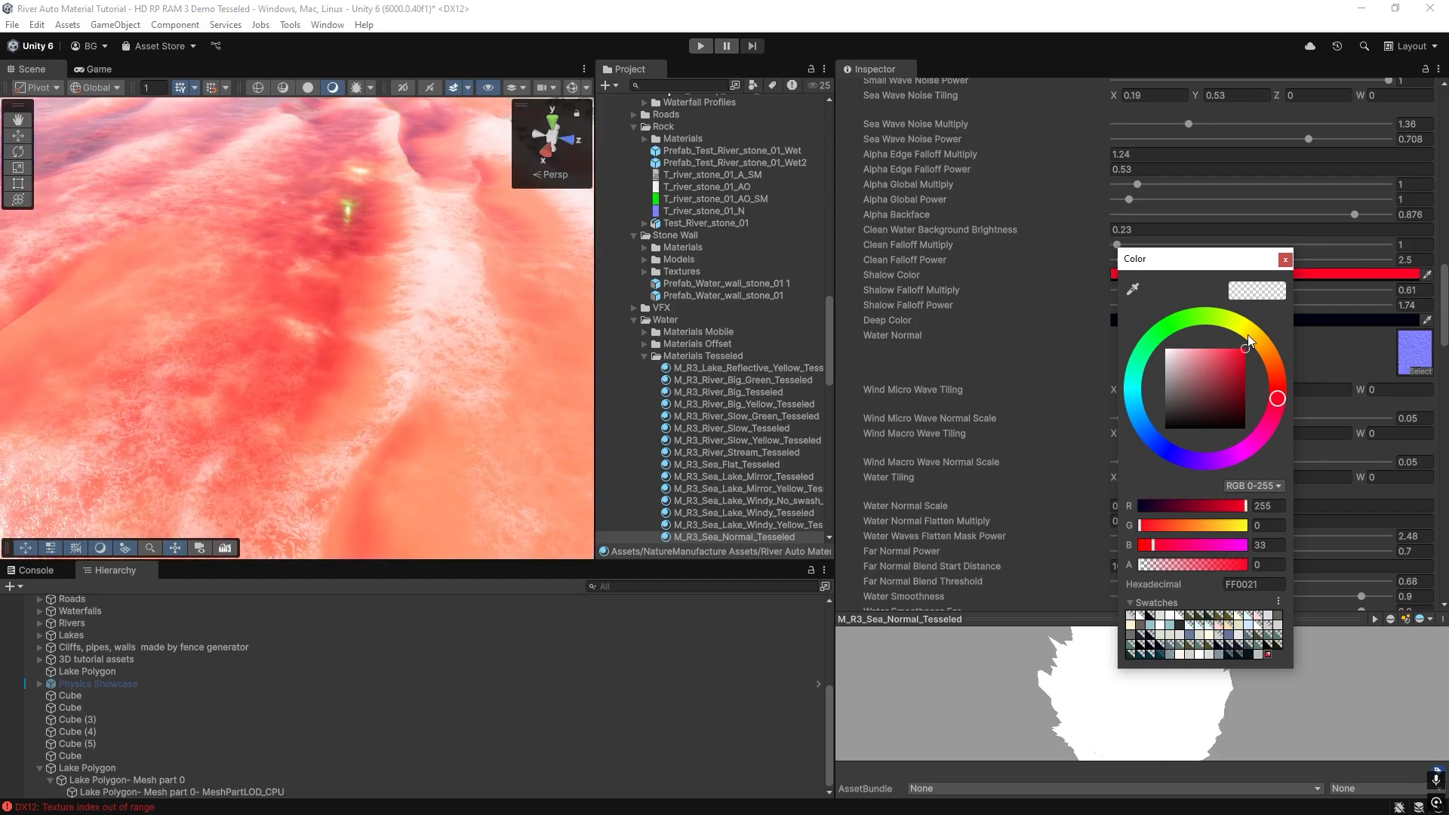
{"action": "right_click_drag", "start_coordinate": [558, 245], "coordinate": [487, 251]}
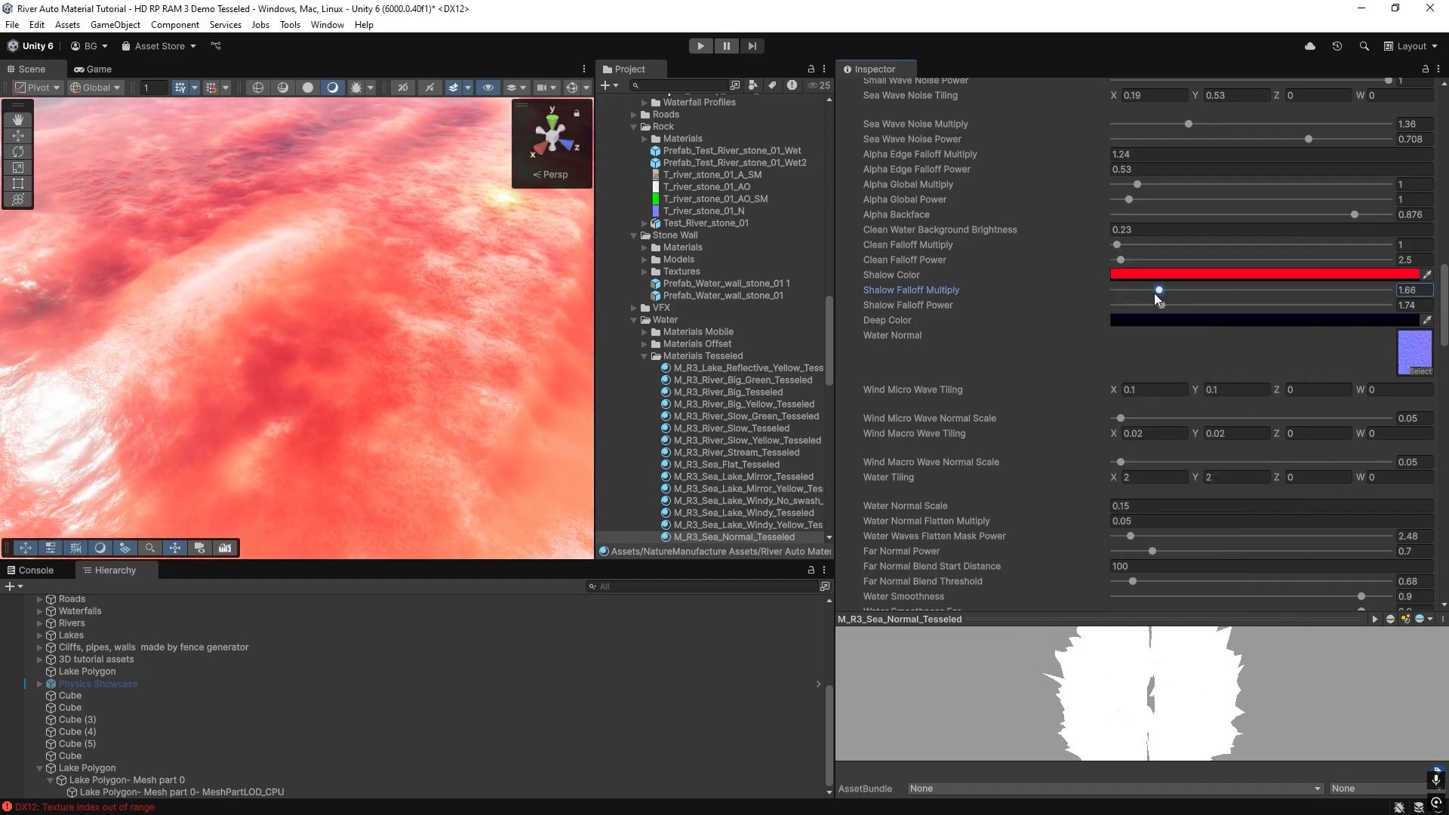
{"action": "left_click_drag", "start_coordinate": [1117, 294], "coordinate": [1138, 294]}
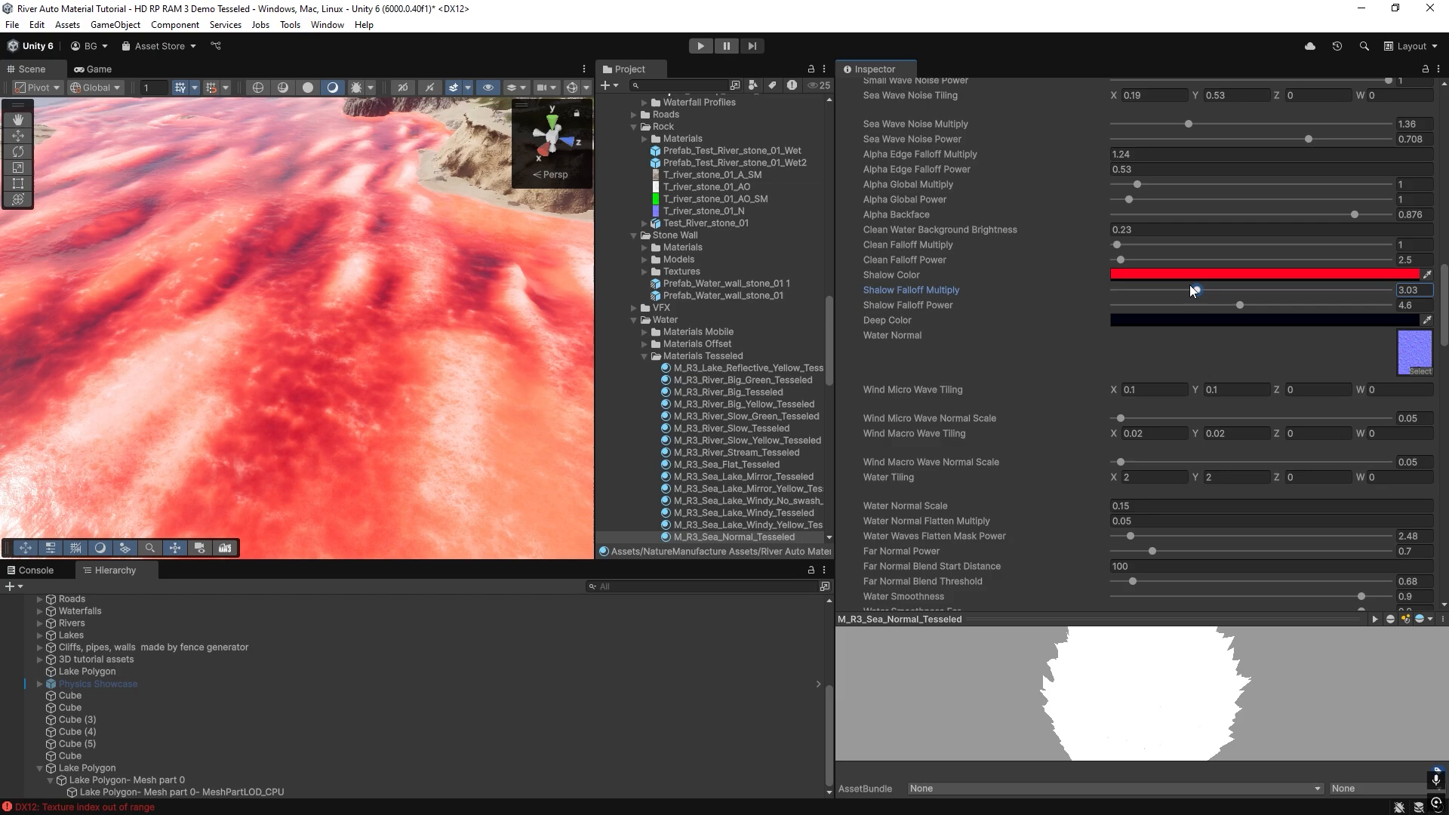
{"action": "right_click_drag", "start_coordinate": [301, 287], "coordinate": [309, 332]}
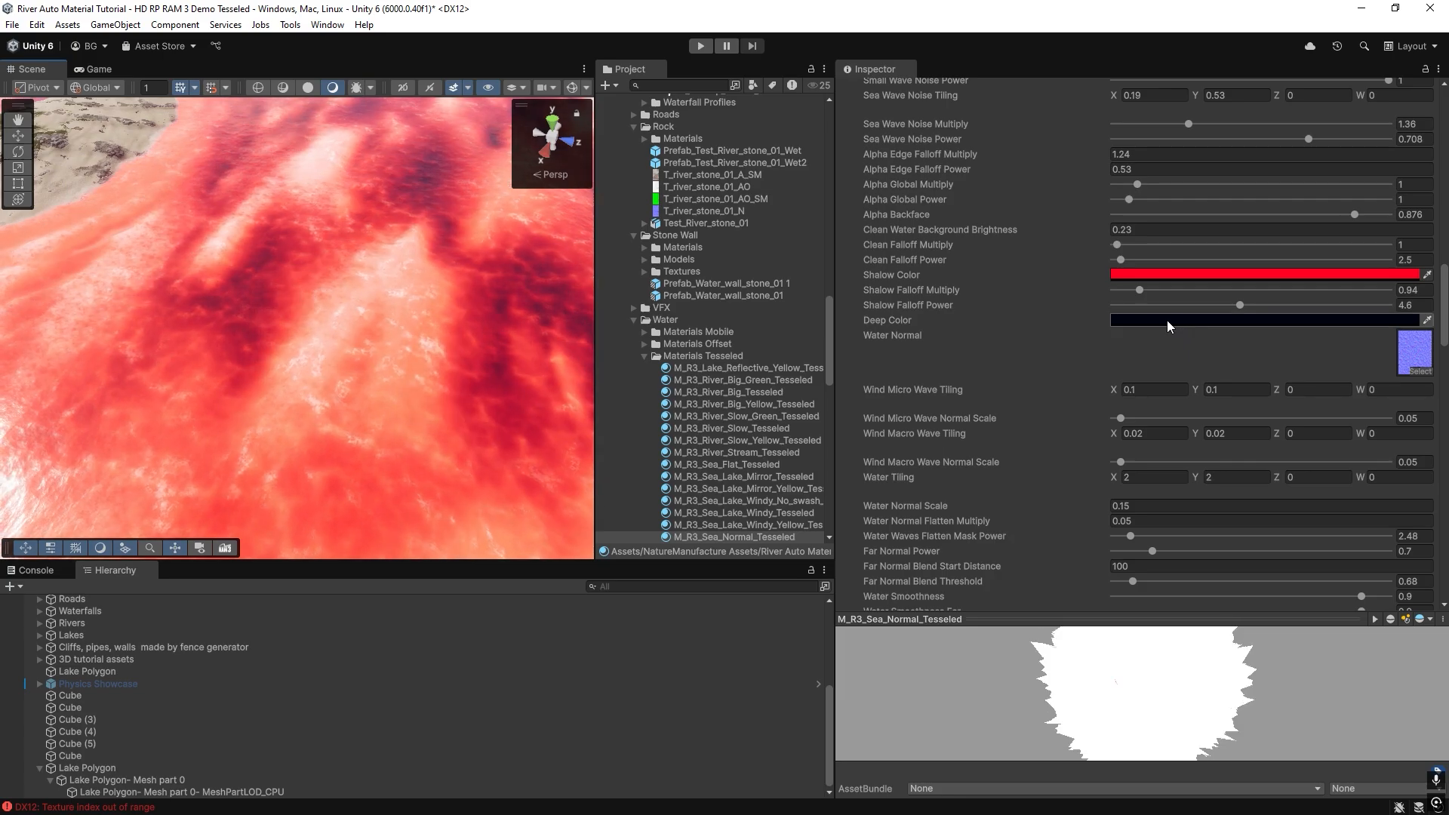
Try a blue Deep Color (0020FF) on the sea material
{"action": "left_click", "coordinate": [1167, 320]}
{"action": "left_click", "coordinate": [1292, 400]}
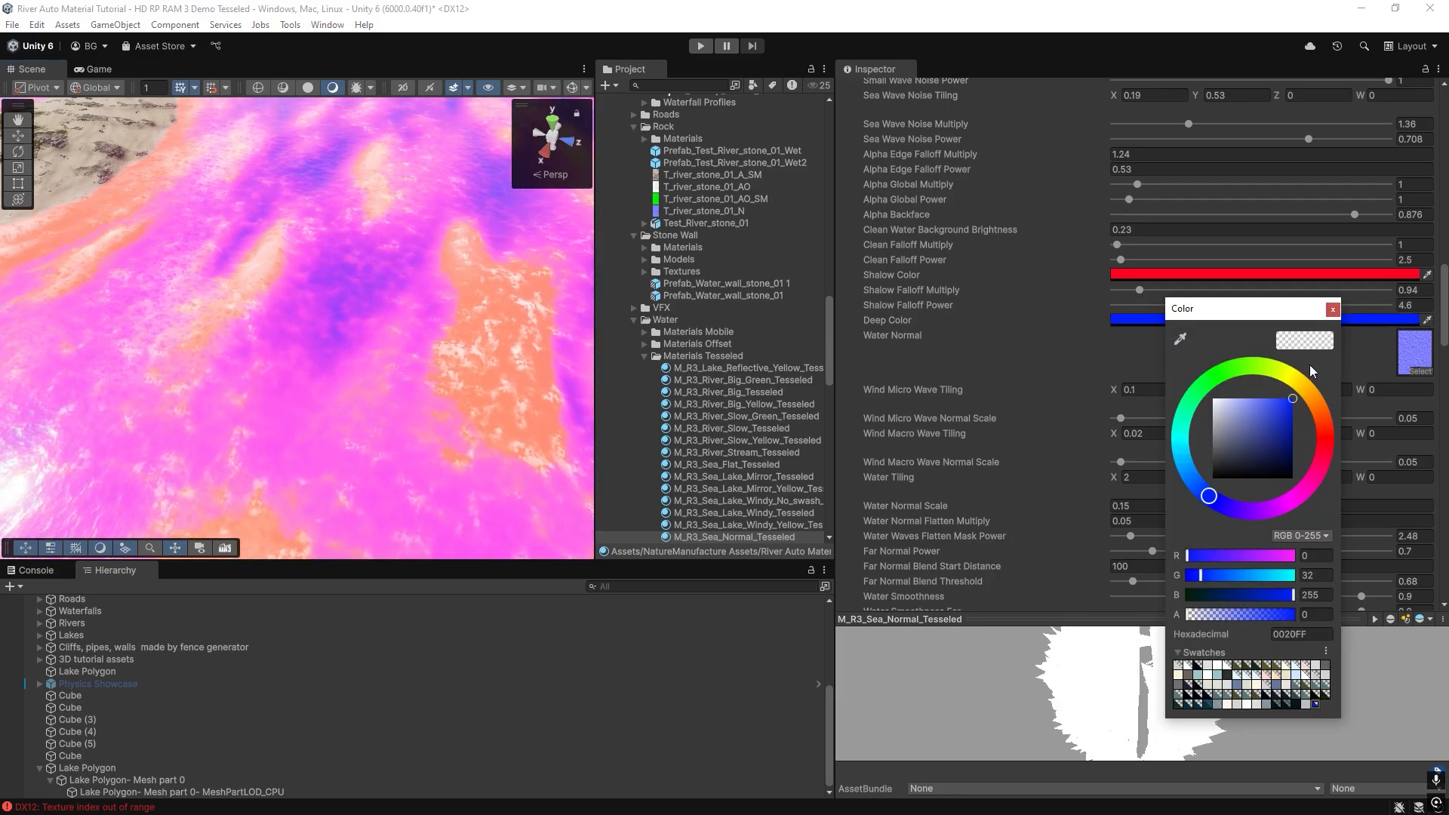
{"action": "right_click_drag", "start_coordinate": [468, 249], "coordinate": [520, 317]}
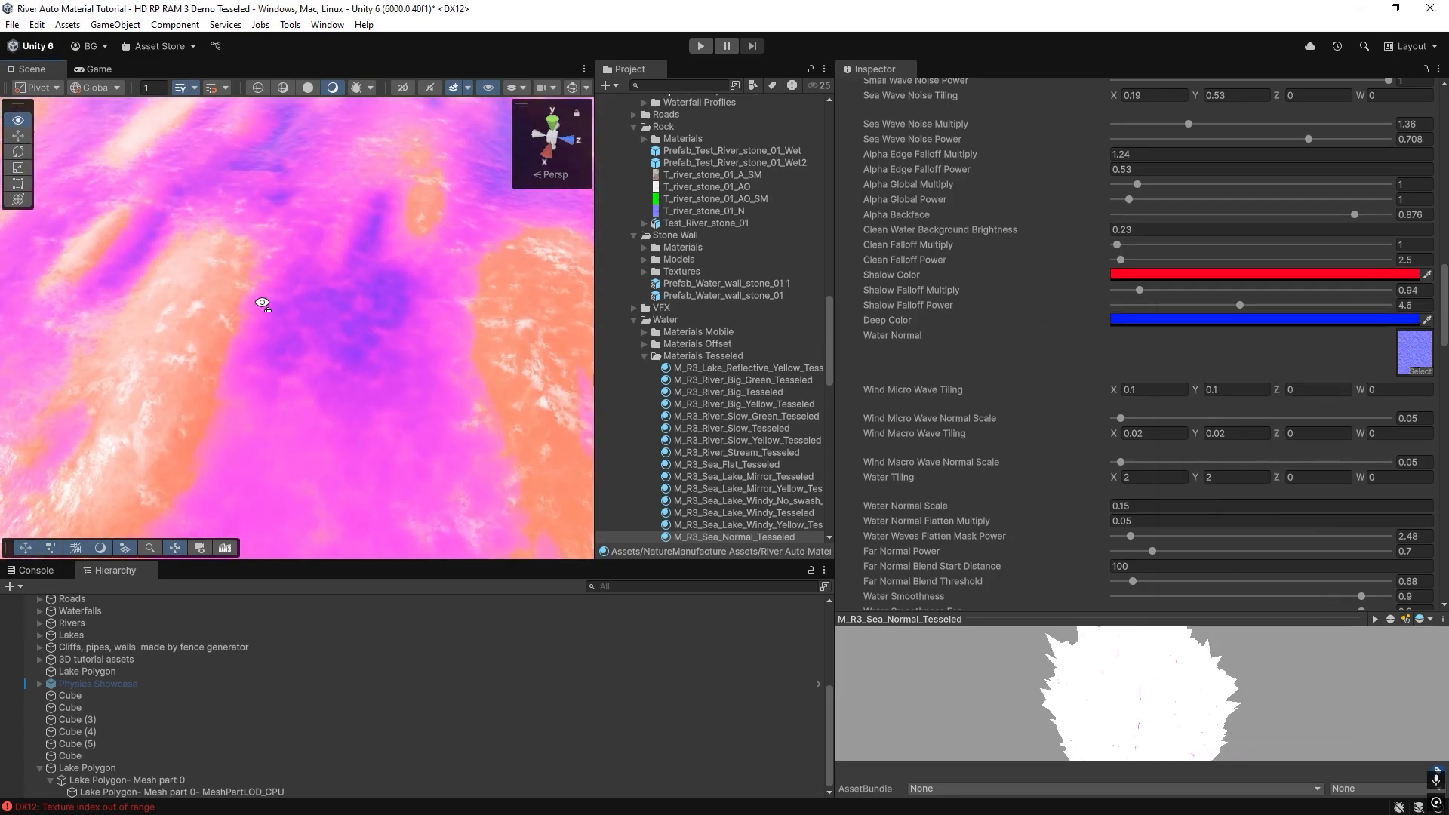
Undo the deep color, shallow falloff and shallow color changes
{"action": "key", "text": "ctrl+z"}
{"action": "key", "text": "ctrl+z"}
{"action": "key", "text": "ctrl+z"}
{"action": "key", "text": "ctrl+z"}
{"action": "key", "text": "ctrl+z"}
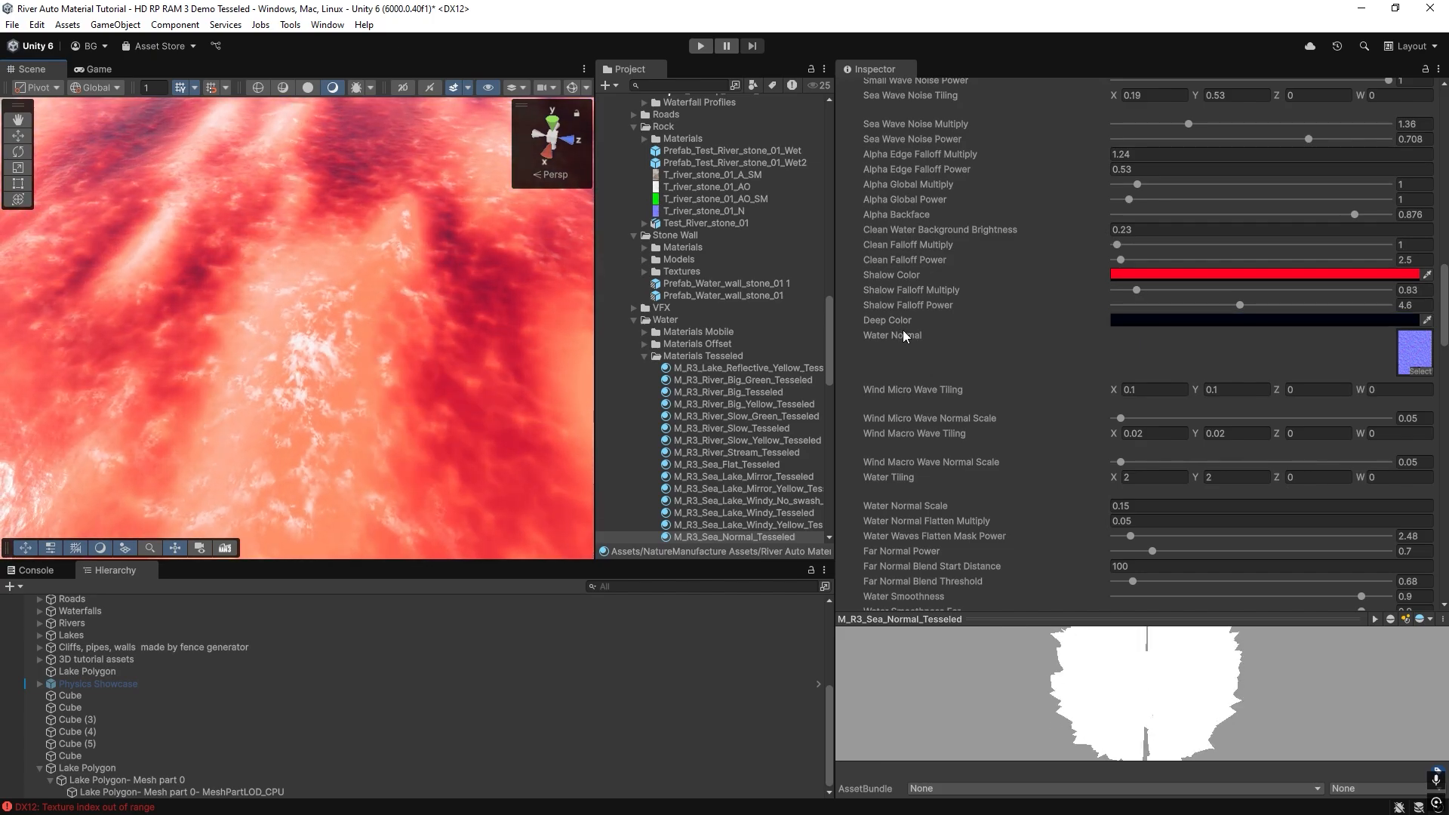
{"action": "key", "text": "ctrl+z"}
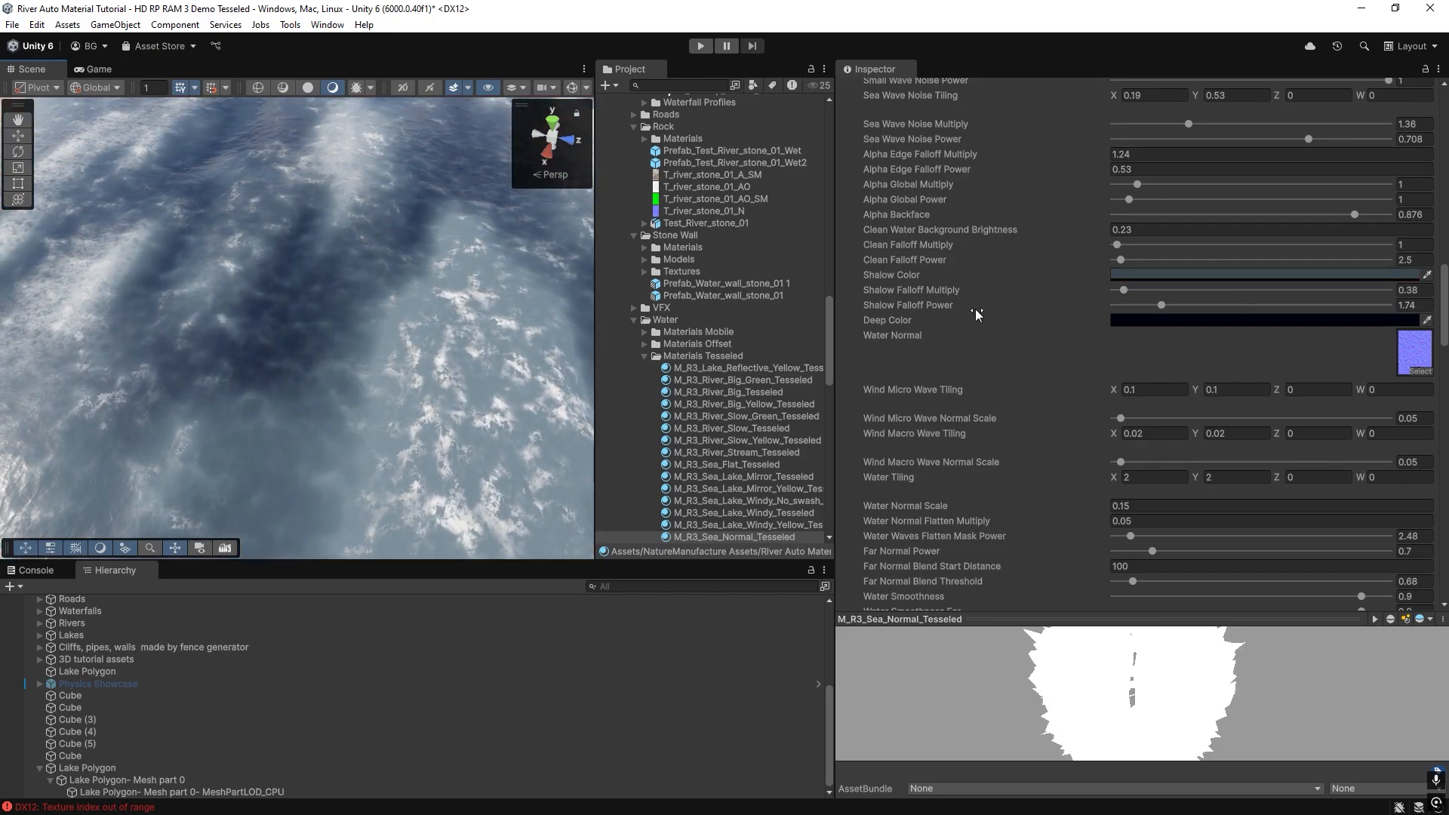
Orbit over the open sea toward the island to inspect the waves and shallow water
{"action": "right_click_drag", "start_coordinate": [342, 317], "coordinate": [437, 251]}
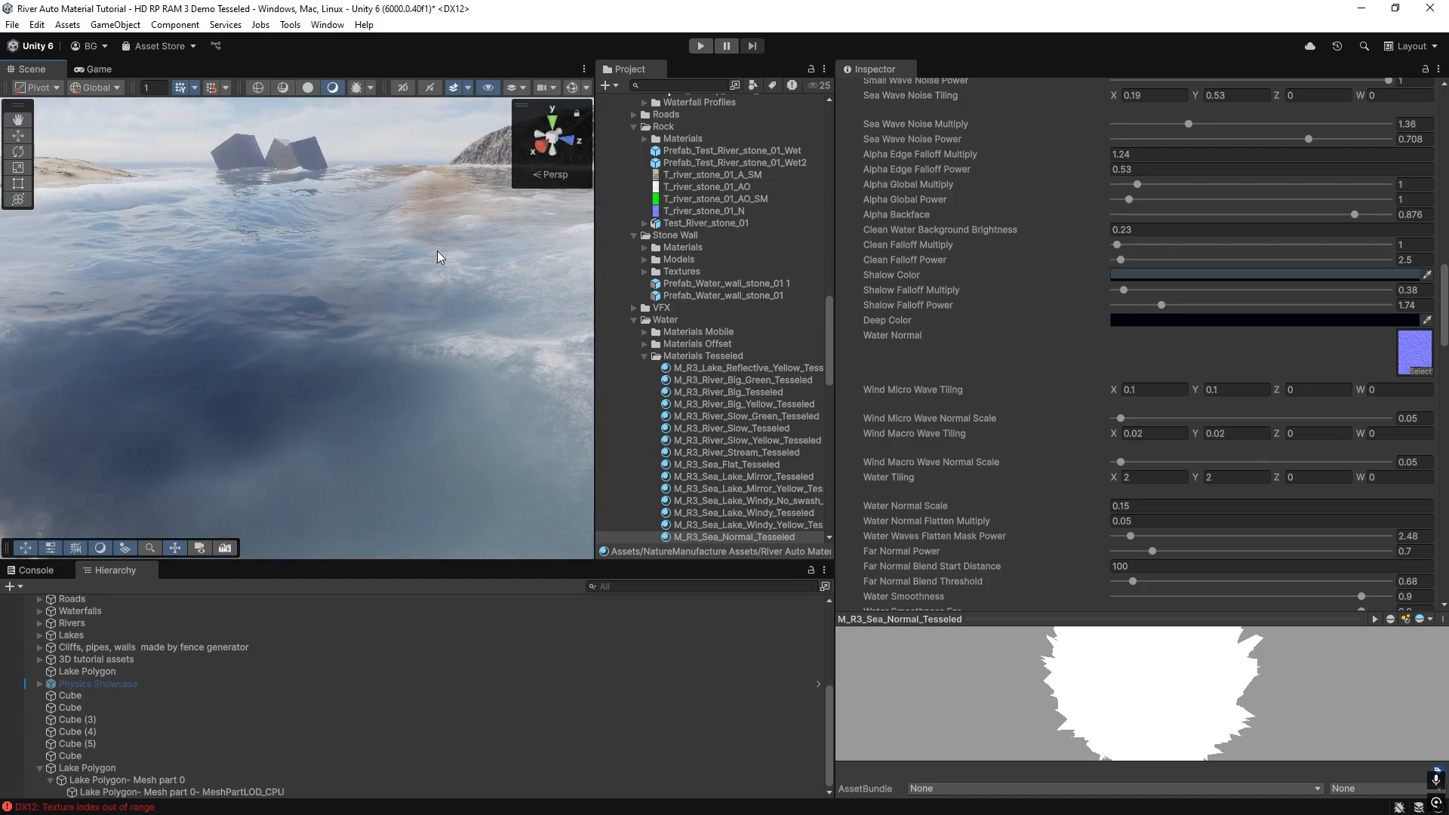
{"action": "key", "text": "s"}
{"action": "right_click_drag", "start_coordinate": [337, 258], "coordinate": [394, 291]}
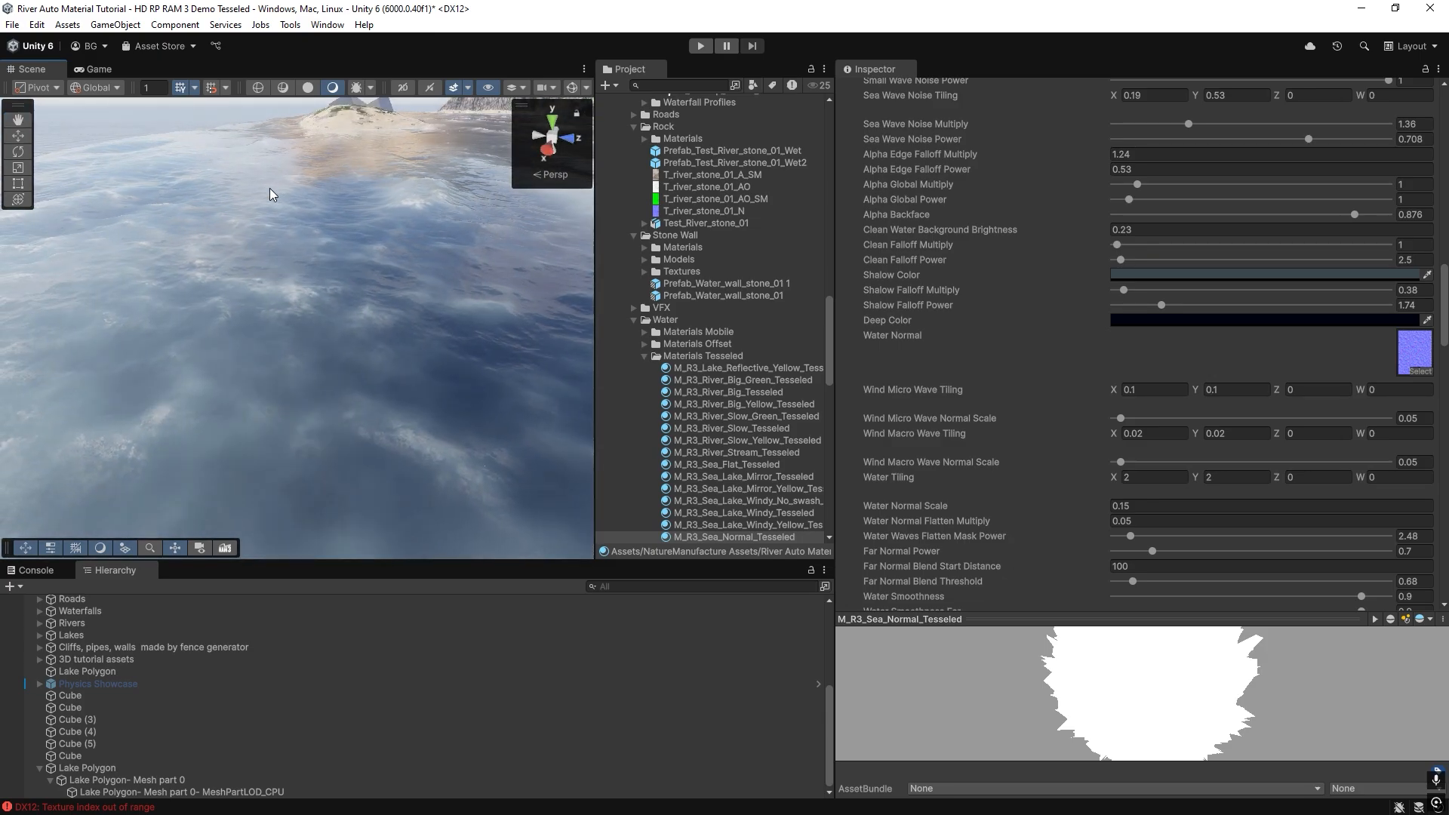
{"action": "right_click_drag", "start_coordinate": [356, 284], "coordinate": [412, 257]}
{"action": "right_click_drag", "start_coordinate": [379, 256], "coordinate": [374, 252]}
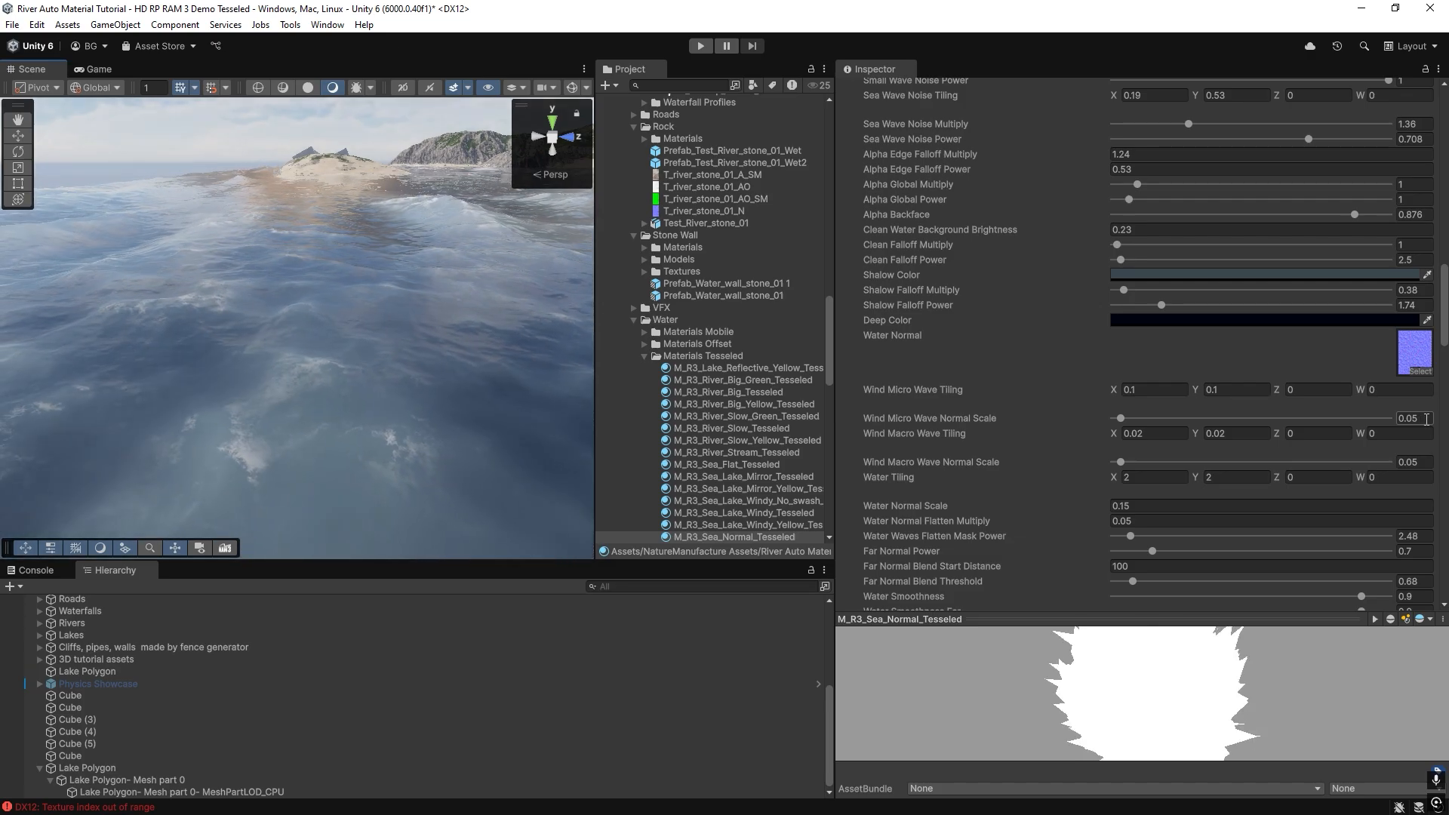
{"action": "right_click_drag", "start_coordinate": [236, 269], "coordinate": [265, 258]}
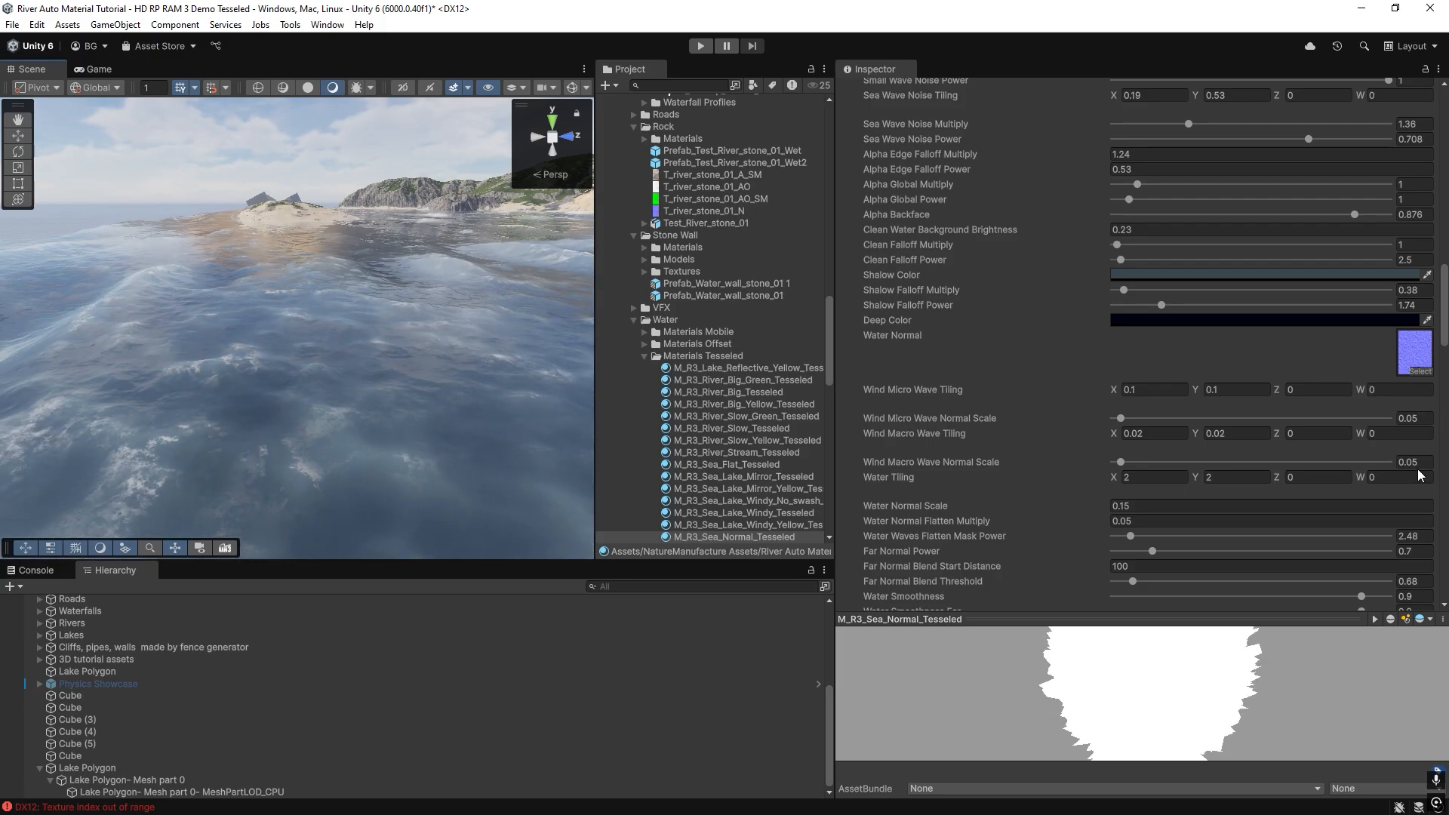
{"action": "right_click_drag", "start_coordinate": [261, 295], "coordinate": [483, 317]}
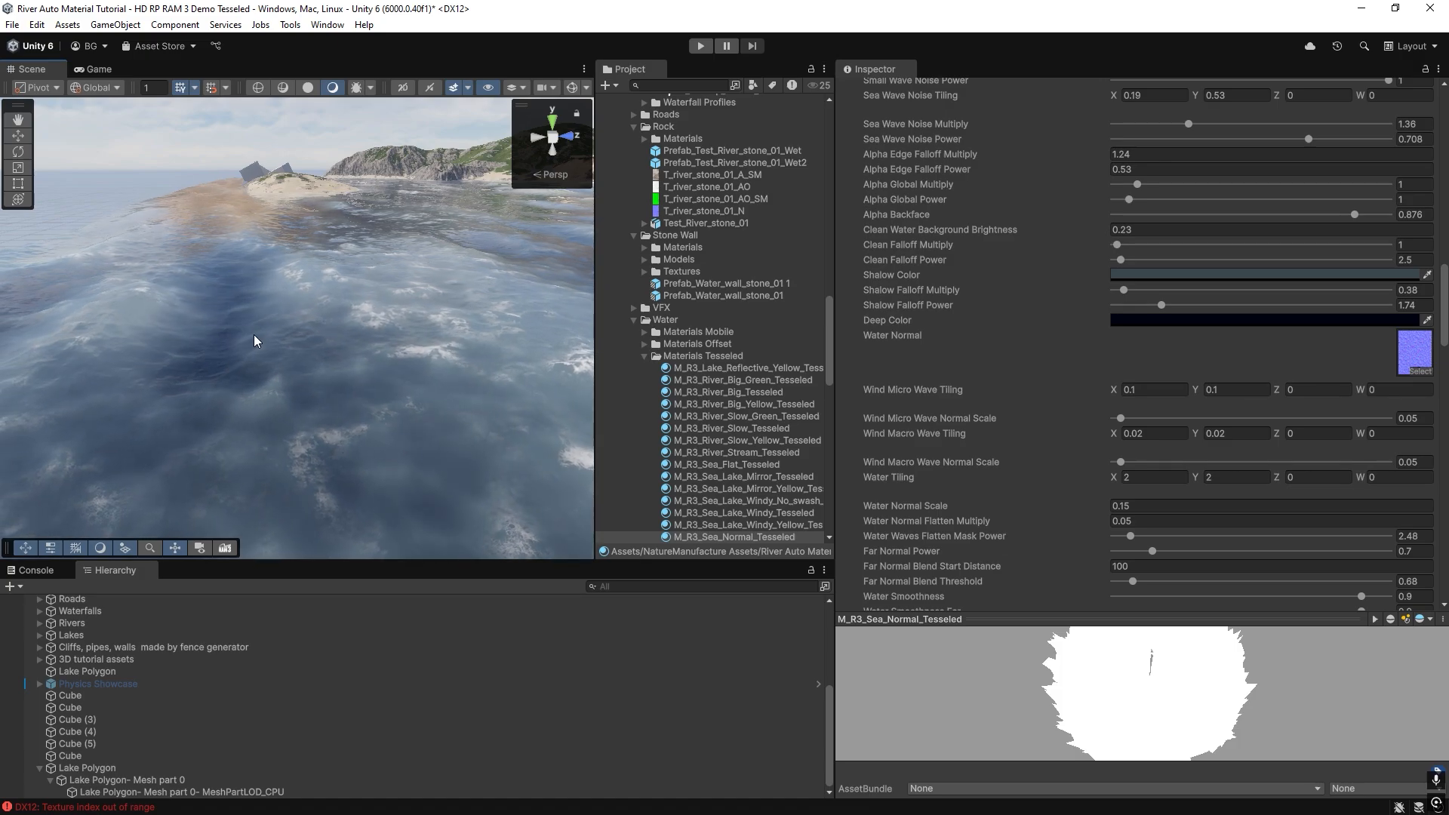
{"action": "right_click_drag", "start_coordinate": [336, 310], "coordinate": [341, 285]}
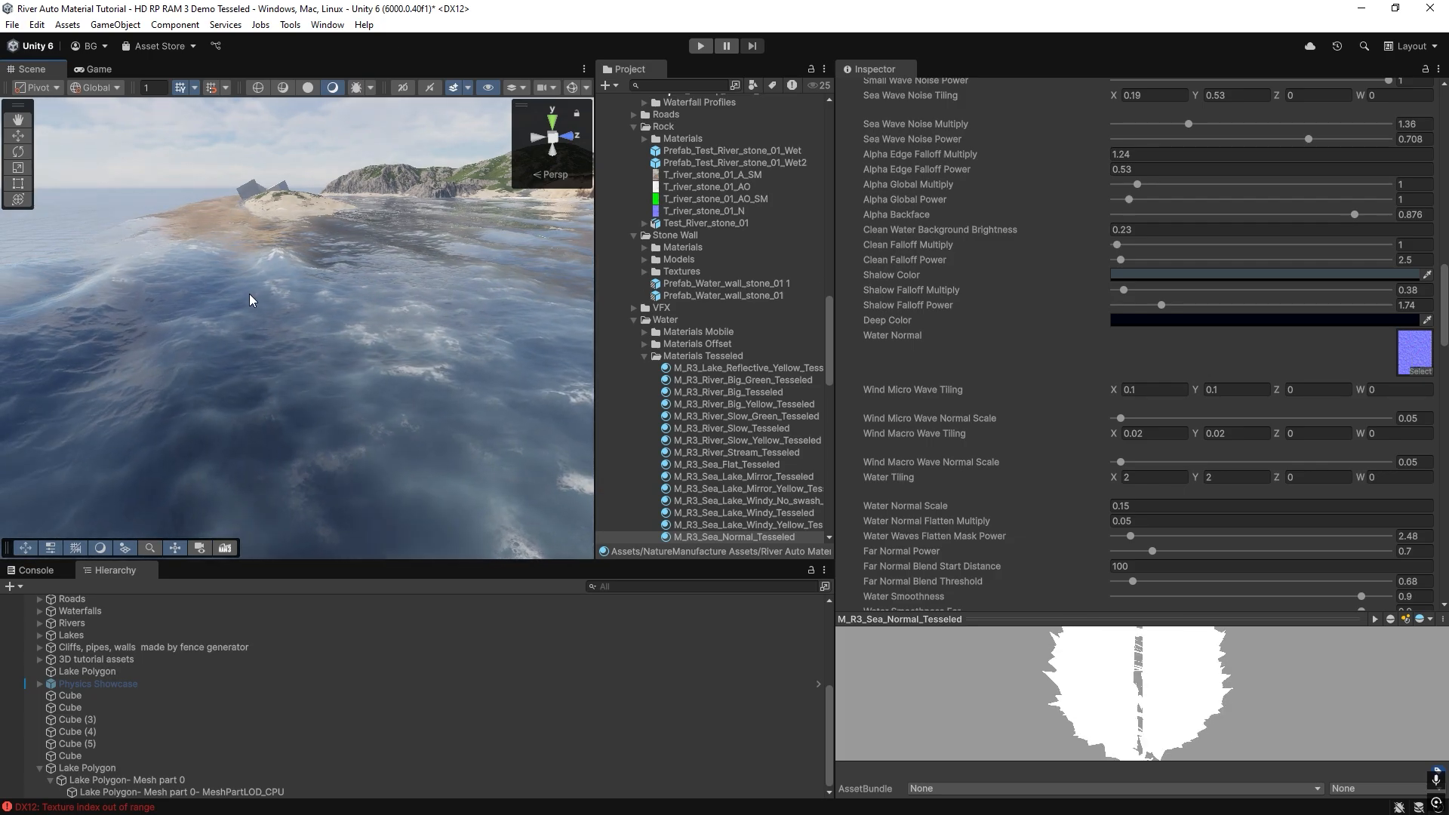
{"action": "right_click_drag", "start_coordinate": [258, 303], "coordinate": [220, 312]}
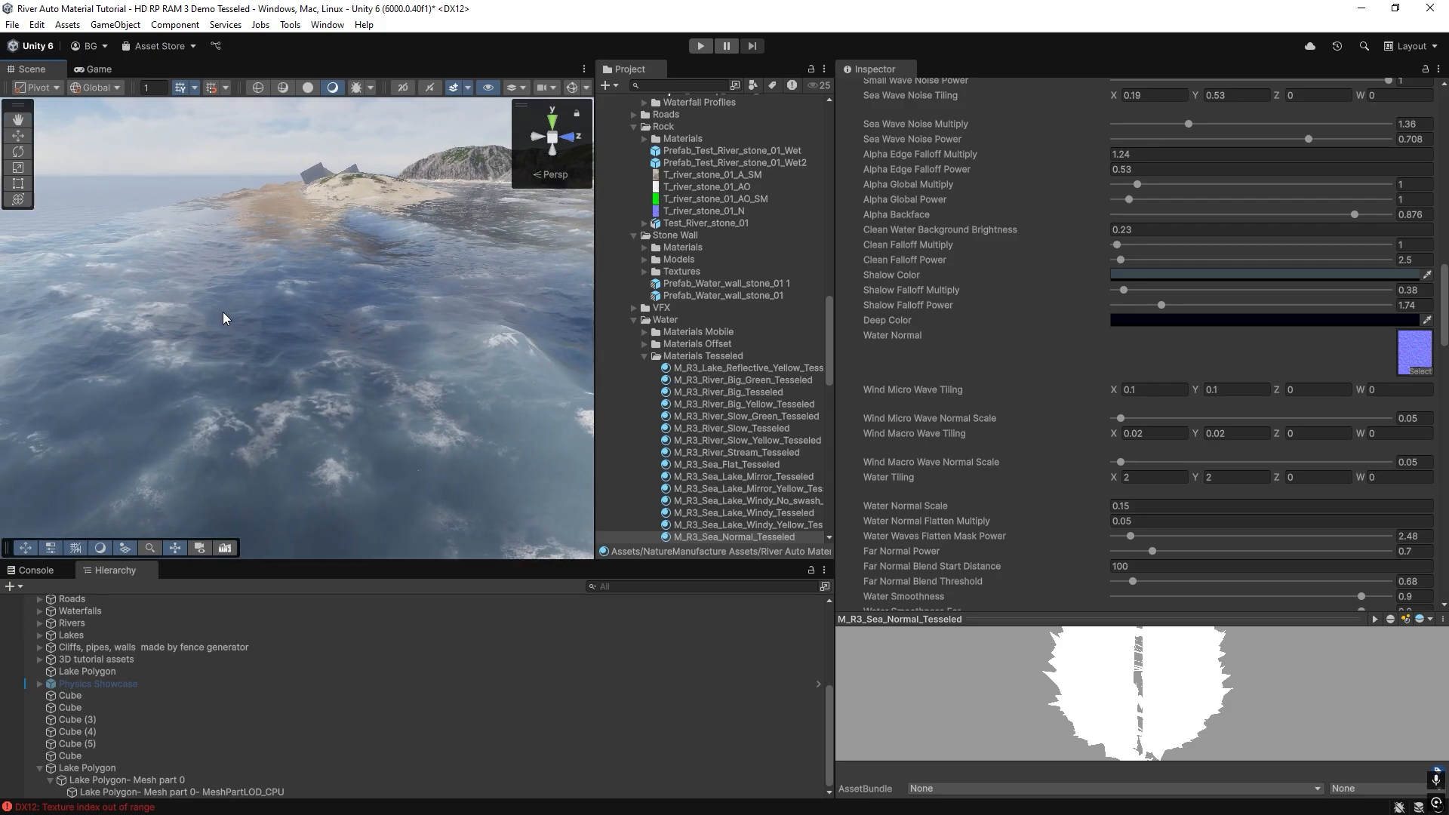
{"action": "right_click_drag", "start_coordinate": [268, 370], "coordinate": [344, 338]}
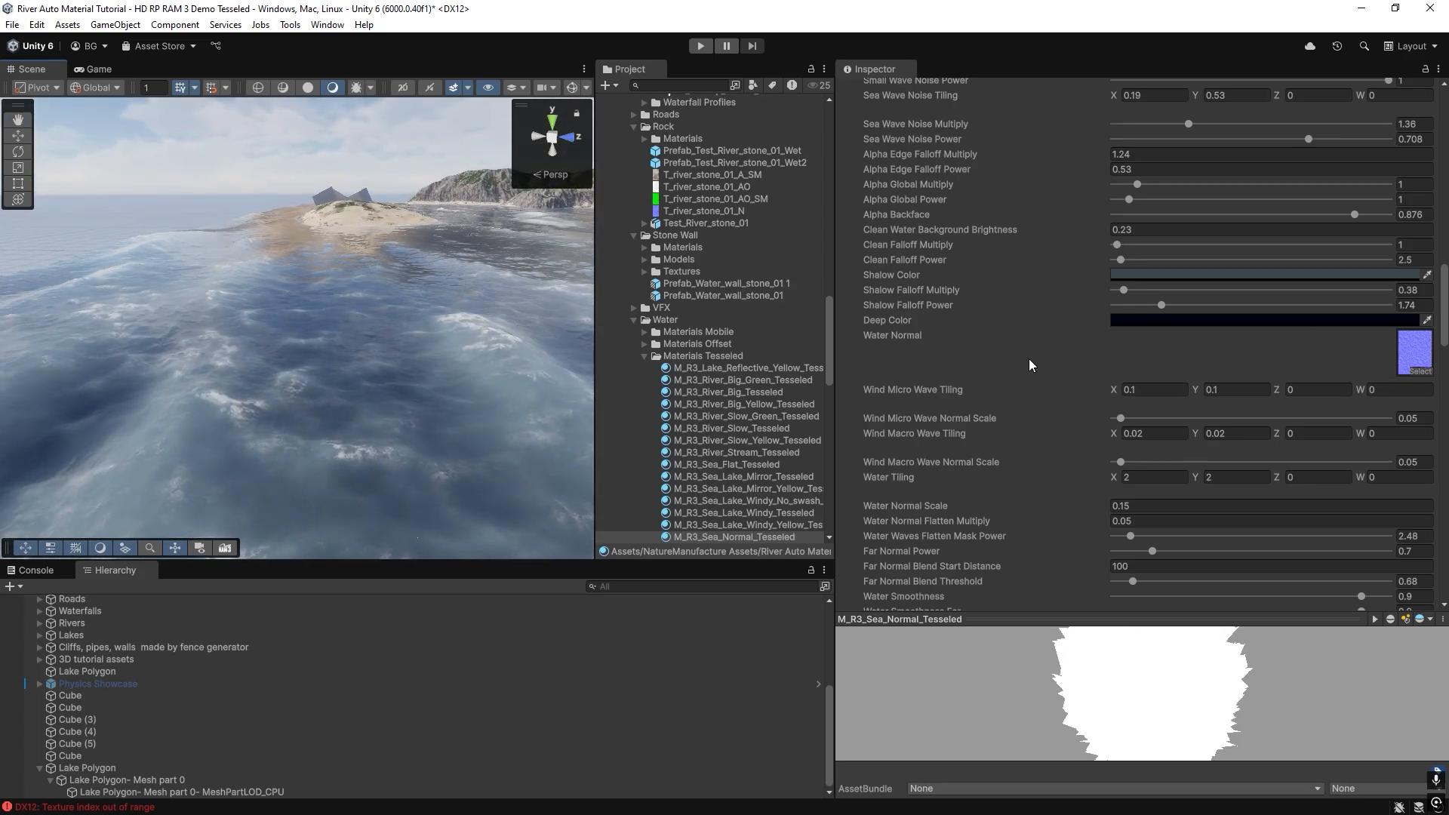
Try a higher Wind Micro Wave Normal Scale of about 0.753 on the sea material
{"action": "scroll", "coordinate": [1028, 362], "scroll_direction": "down", "scroll_amount": 1}
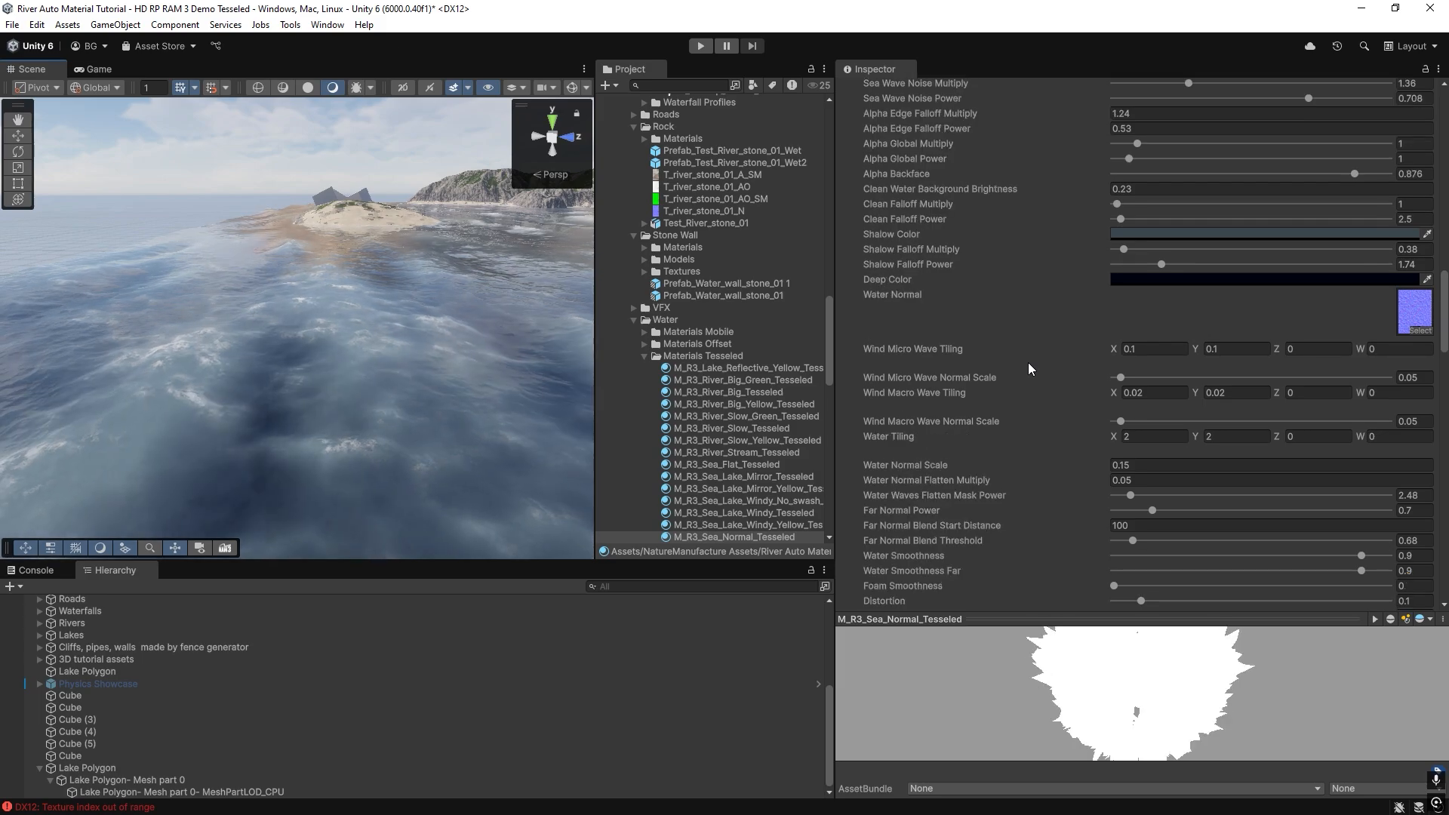
{"action": "right_click_drag", "start_coordinate": [442, 325], "coordinate": [487, 347]}
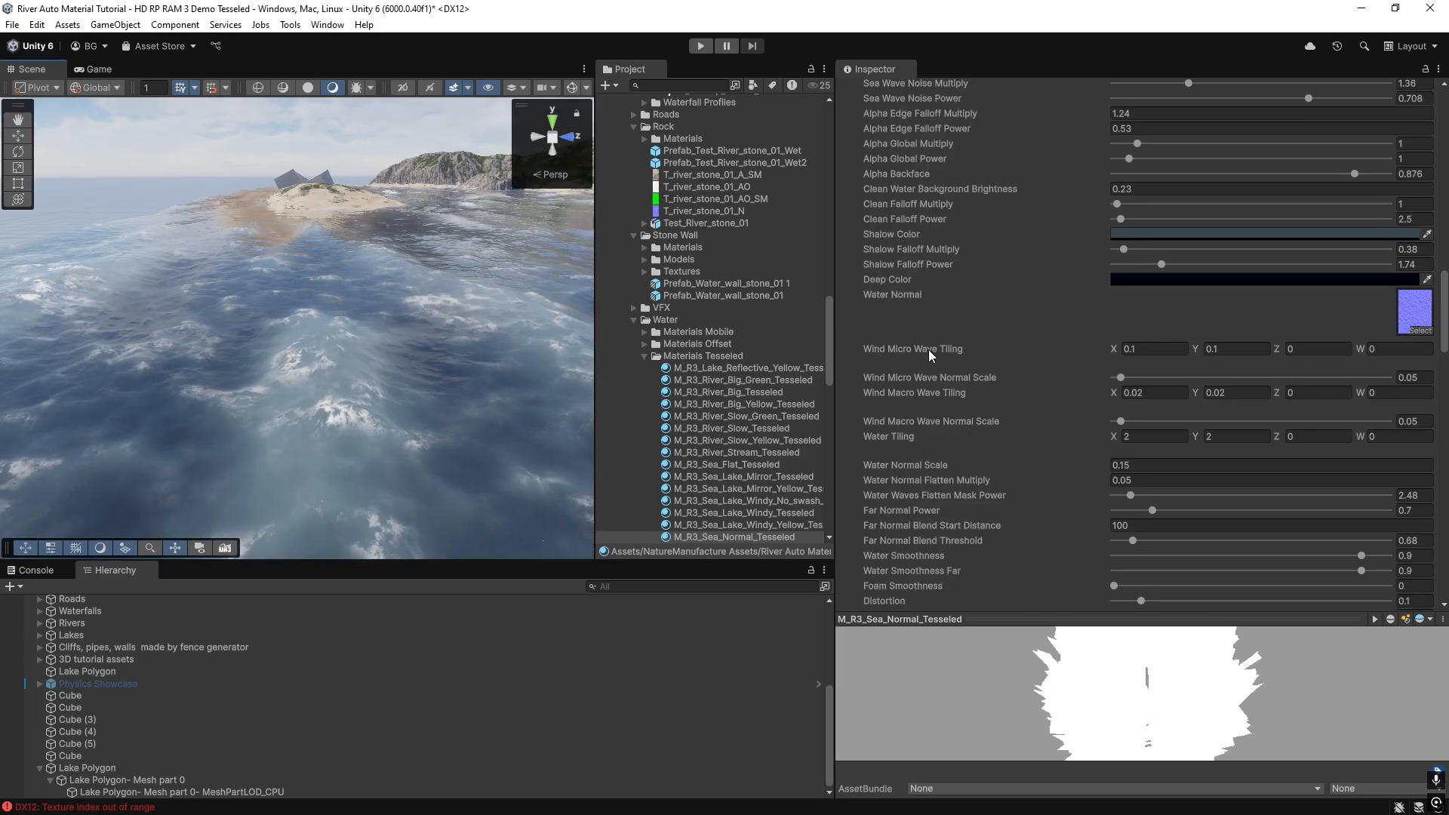
{"action": "right_click_drag", "start_coordinate": [400, 313], "coordinate": [292, 365]}
{"action": "left_click", "coordinate": [1409, 378]}
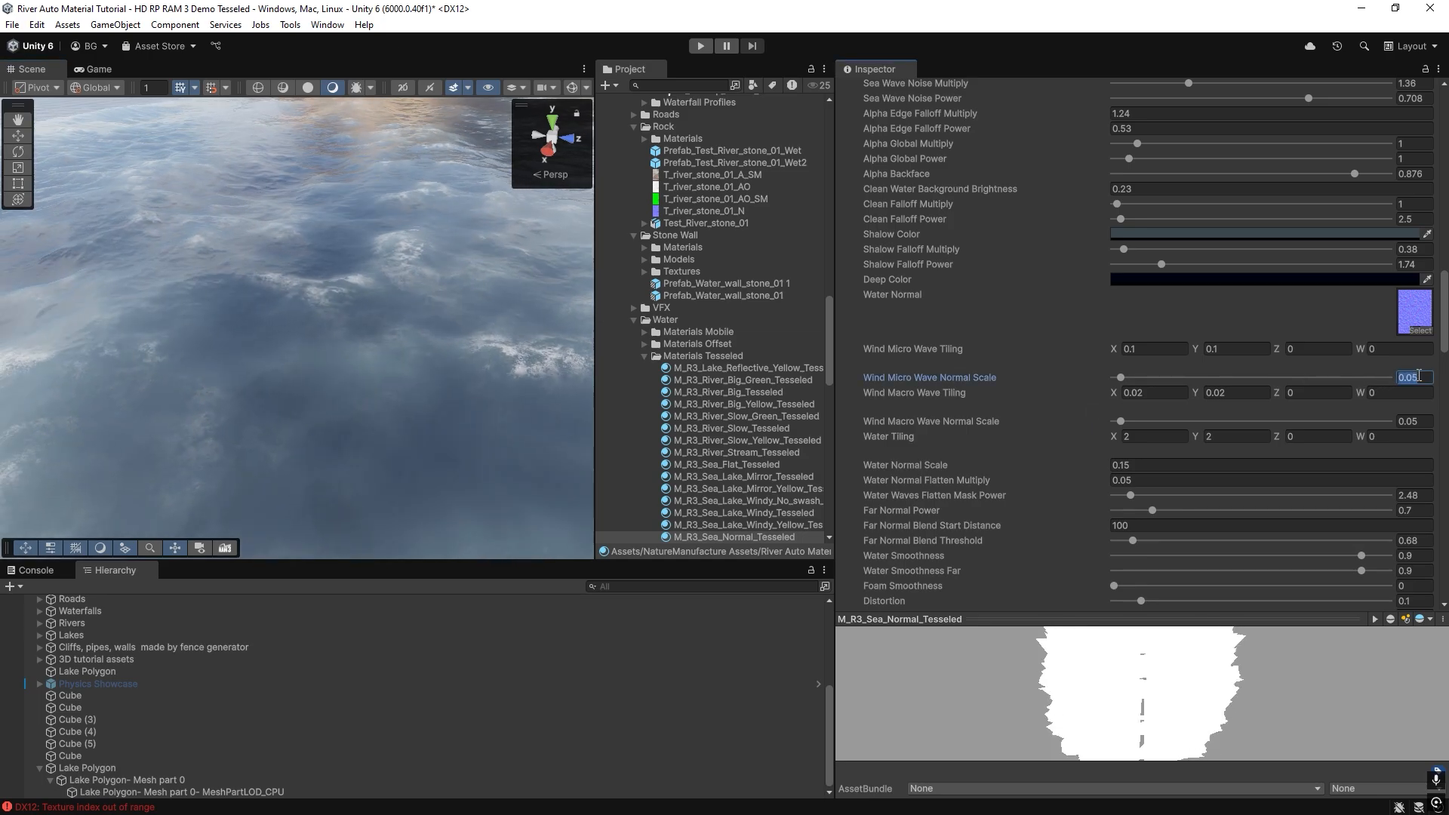
{"action": "type", "text": "1"}
Set the Wind Micro Wave Tiling X and Y values to 0.2
{"action": "left_click", "coordinate": [1174, 350]}
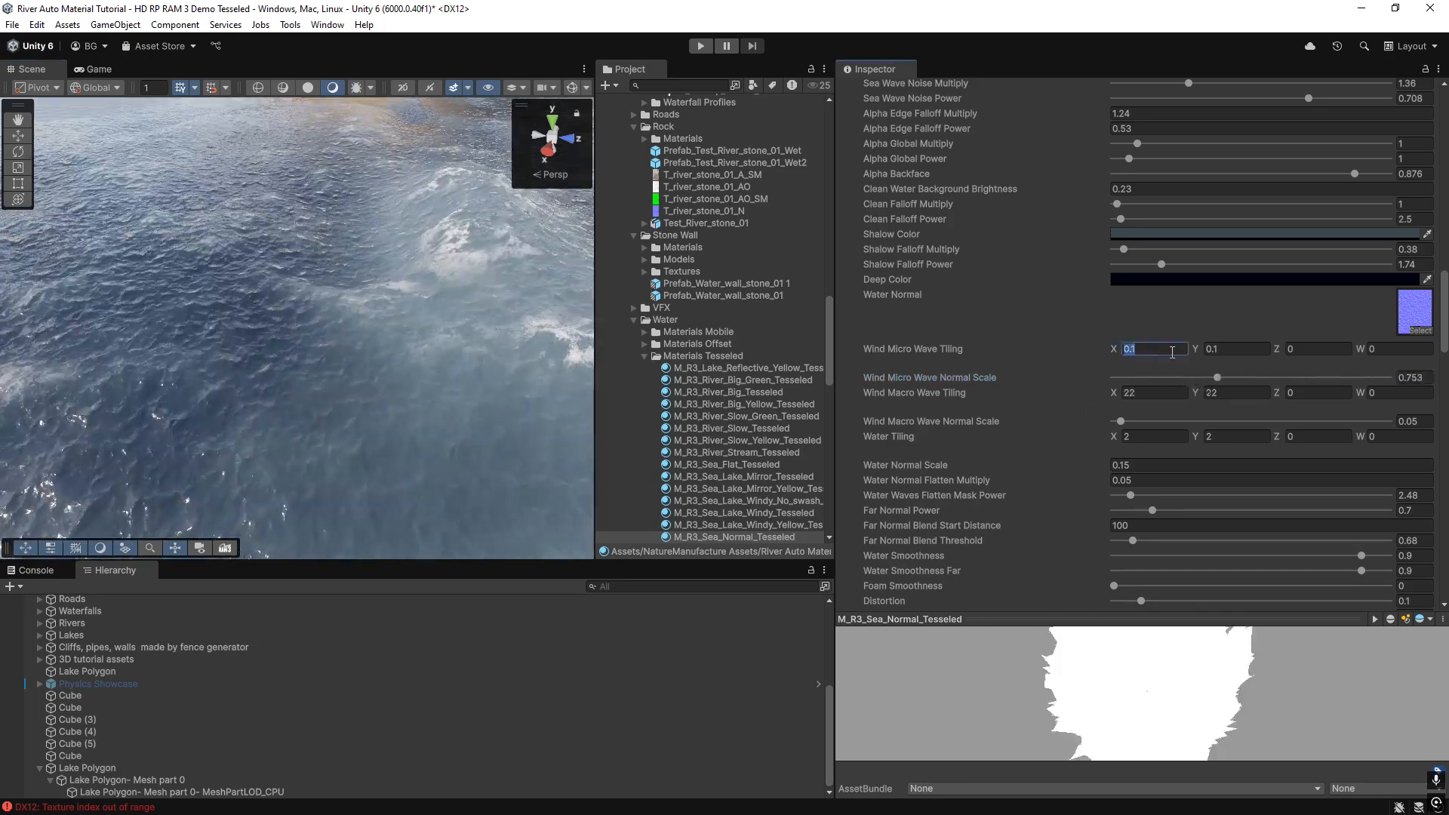
{"action": "type", "text": "2"}
{"action": "left_click", "coordinate": [1233, 348]}
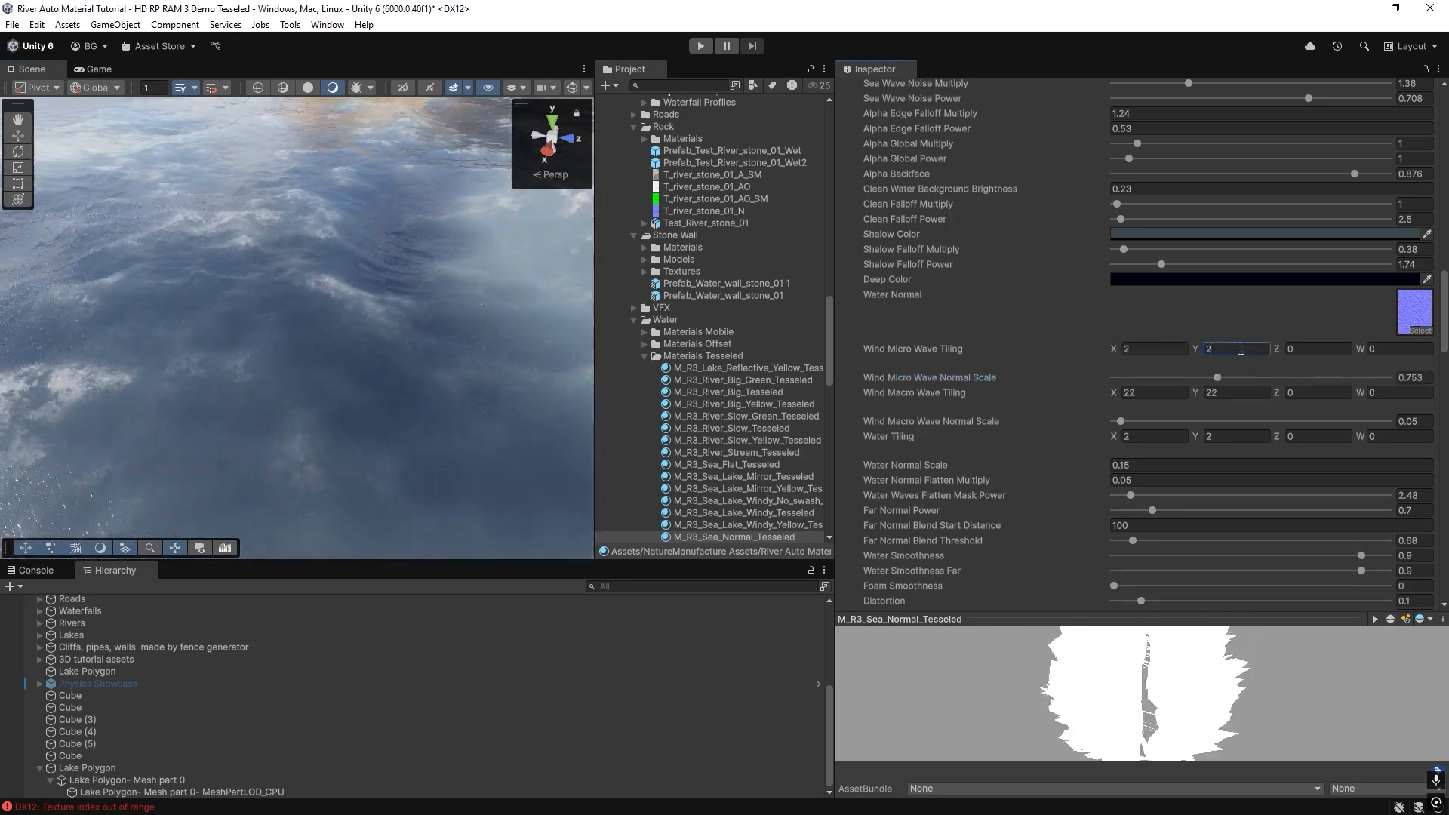
{"action": "type", "text": "21"}
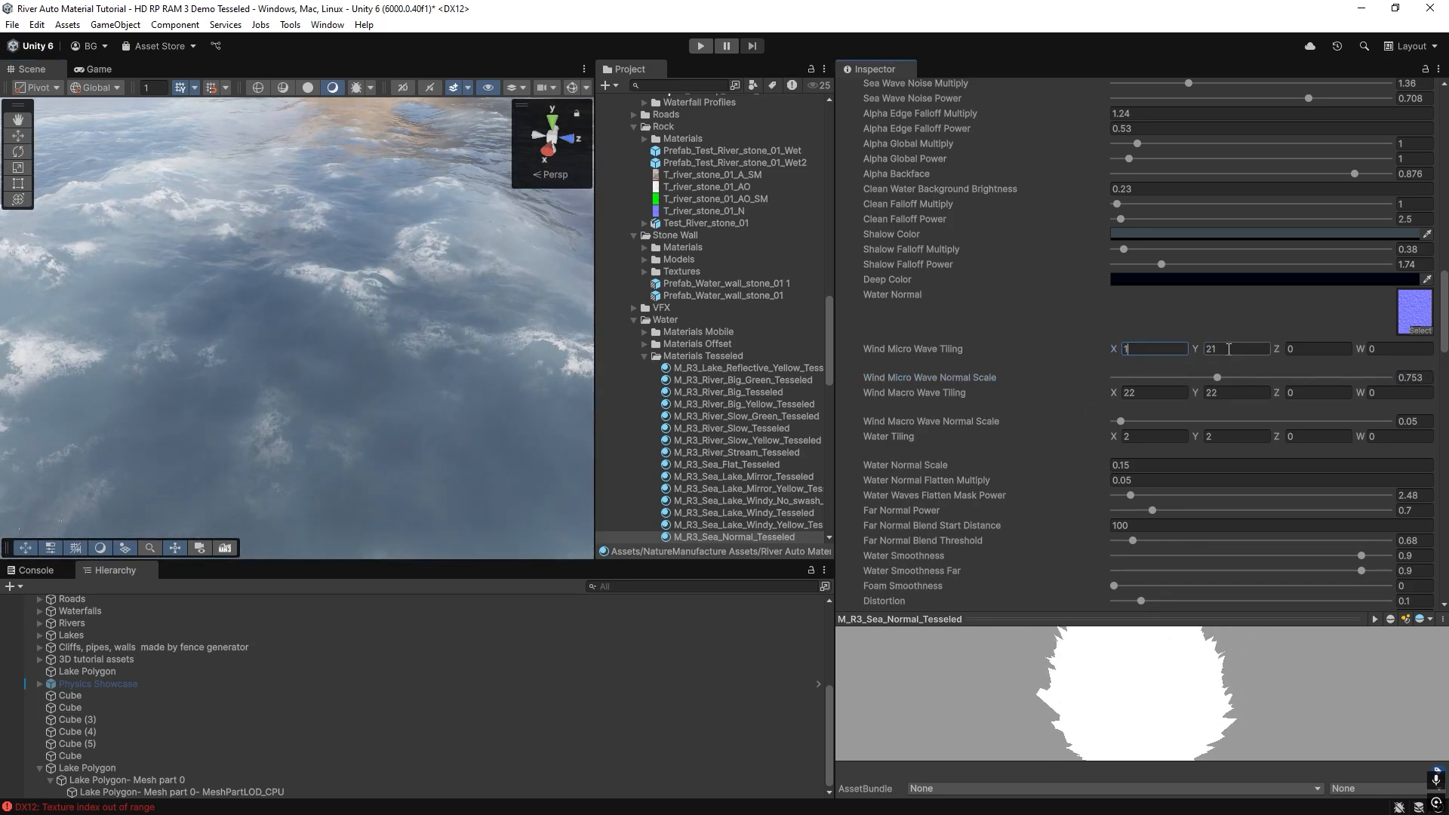
{"action": "left_click", "coordinate": [1228, 349]}
{"action": "type", "text": "1"}
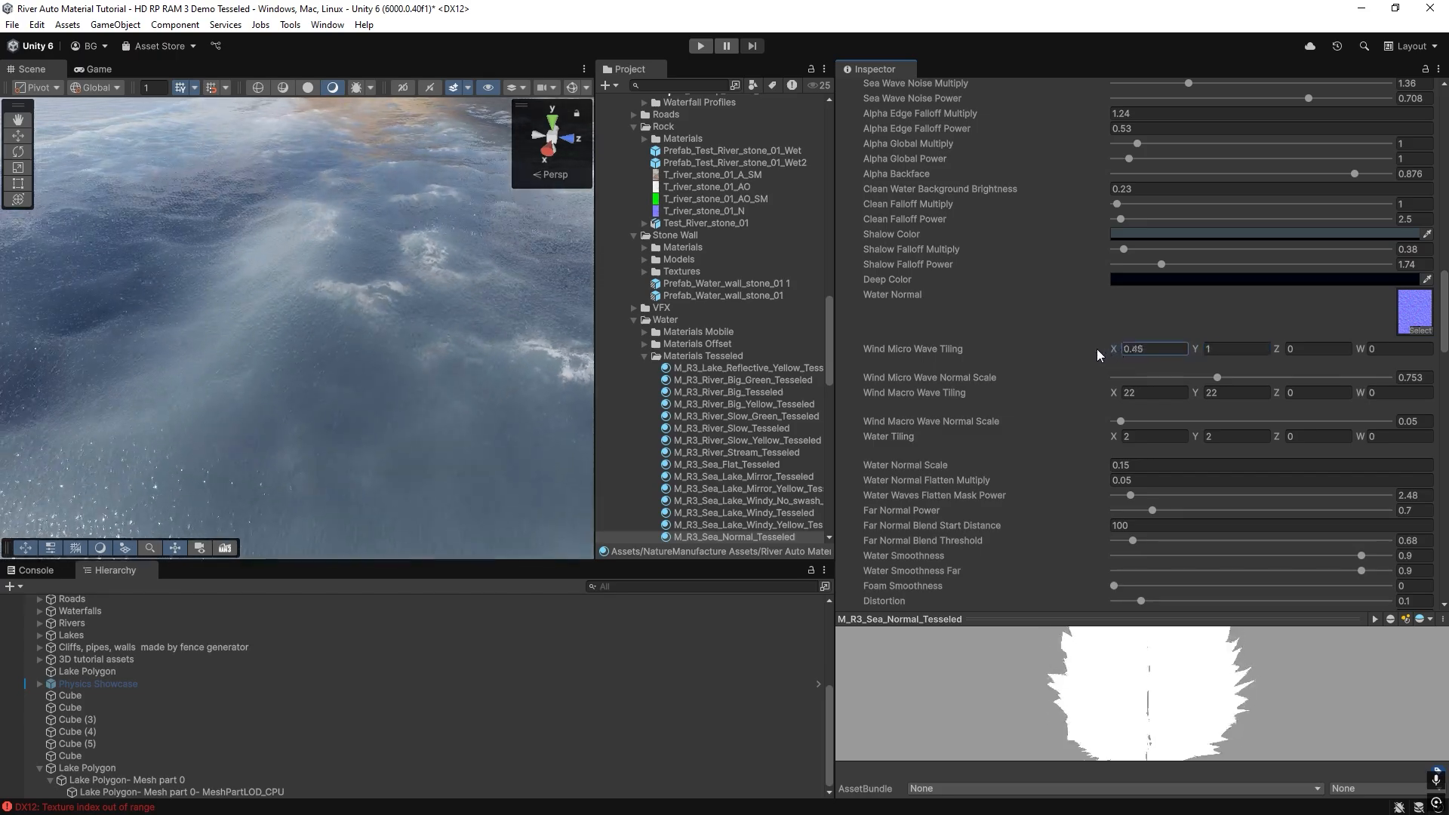
{"action": "left_click_drag", "start_coordinate": [1097, 349], "coordinate": [1090, 343]}
{"action": "right_click_drag", "start_coordinate": [219, 291], "coordinate": [15, 304]}
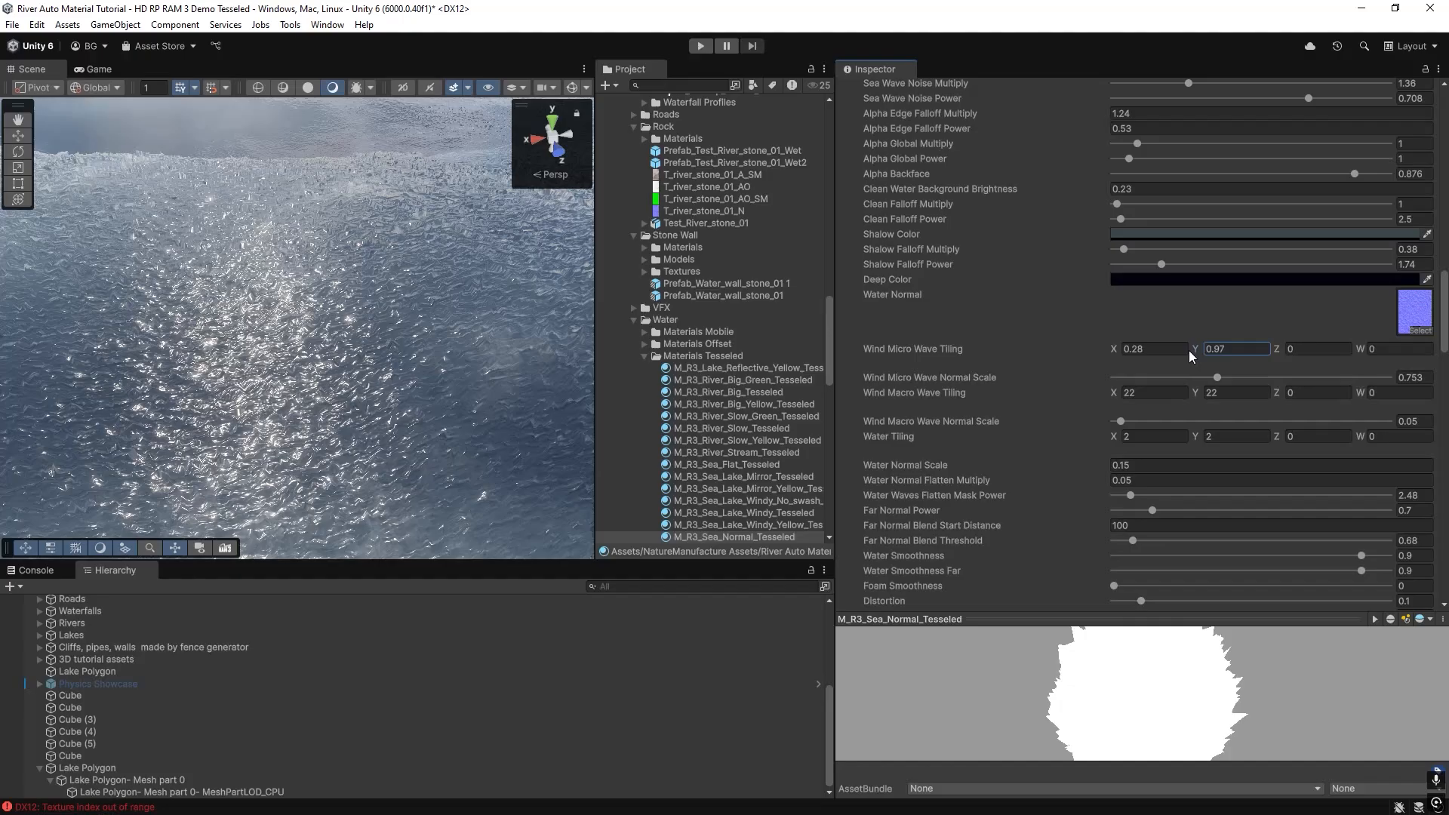
{"action": "left_click_drag", "start_coordinate": [1171, 351], "coordinate": [1215, 348]}
{"action": "type", "text": "2"}
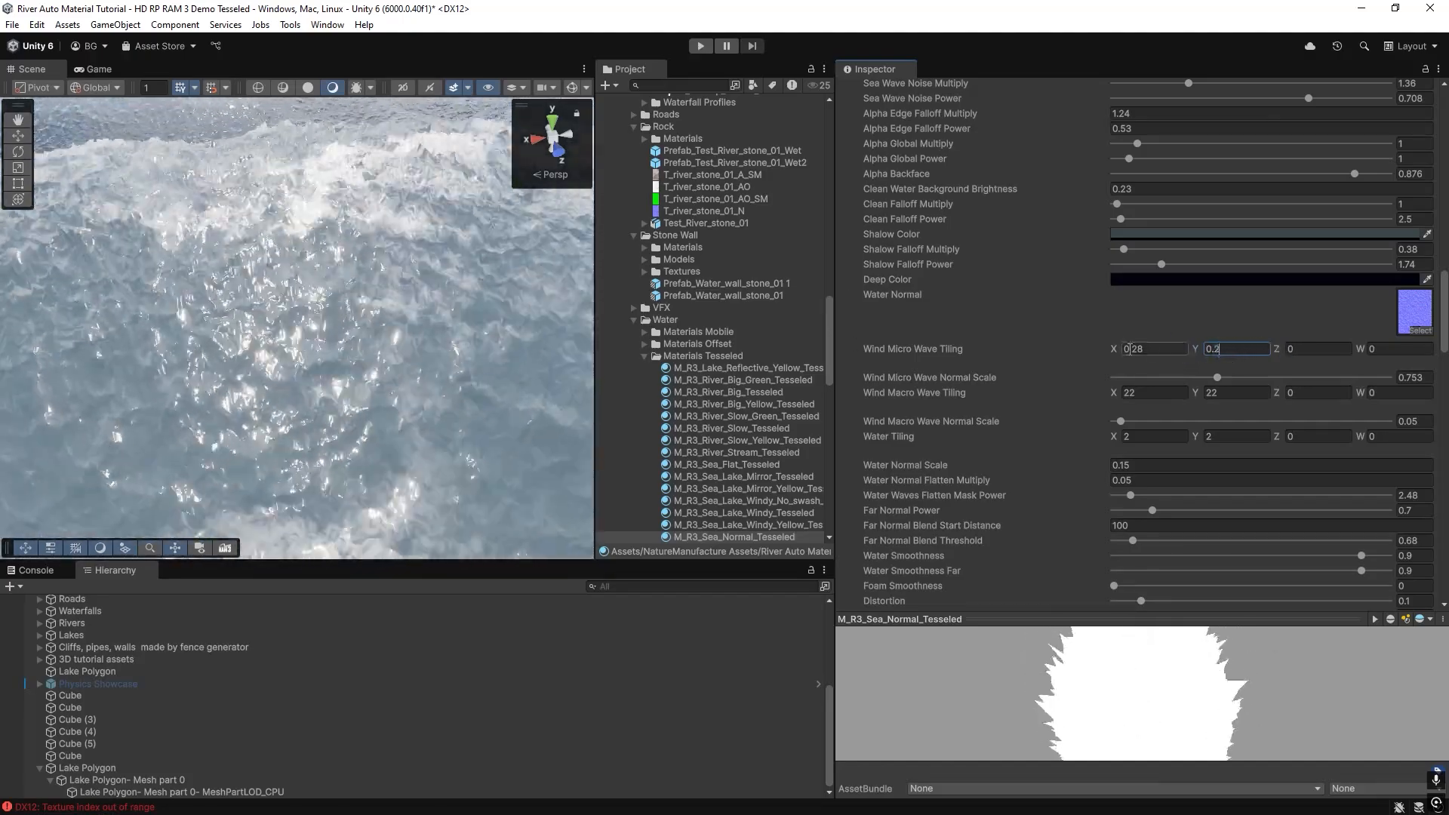
{"action": "left_click", "coordinate": [1139, 350]}
{"action": "type", "text": "2"}
Set Wind Micro Wave Normal Scale to about 0.099 and Wind Macro Wave Normal Scale to about 0.852
{"action": "right_click_drag", "start_coordinate": [302, 264], "coordinate": [486, 215]}
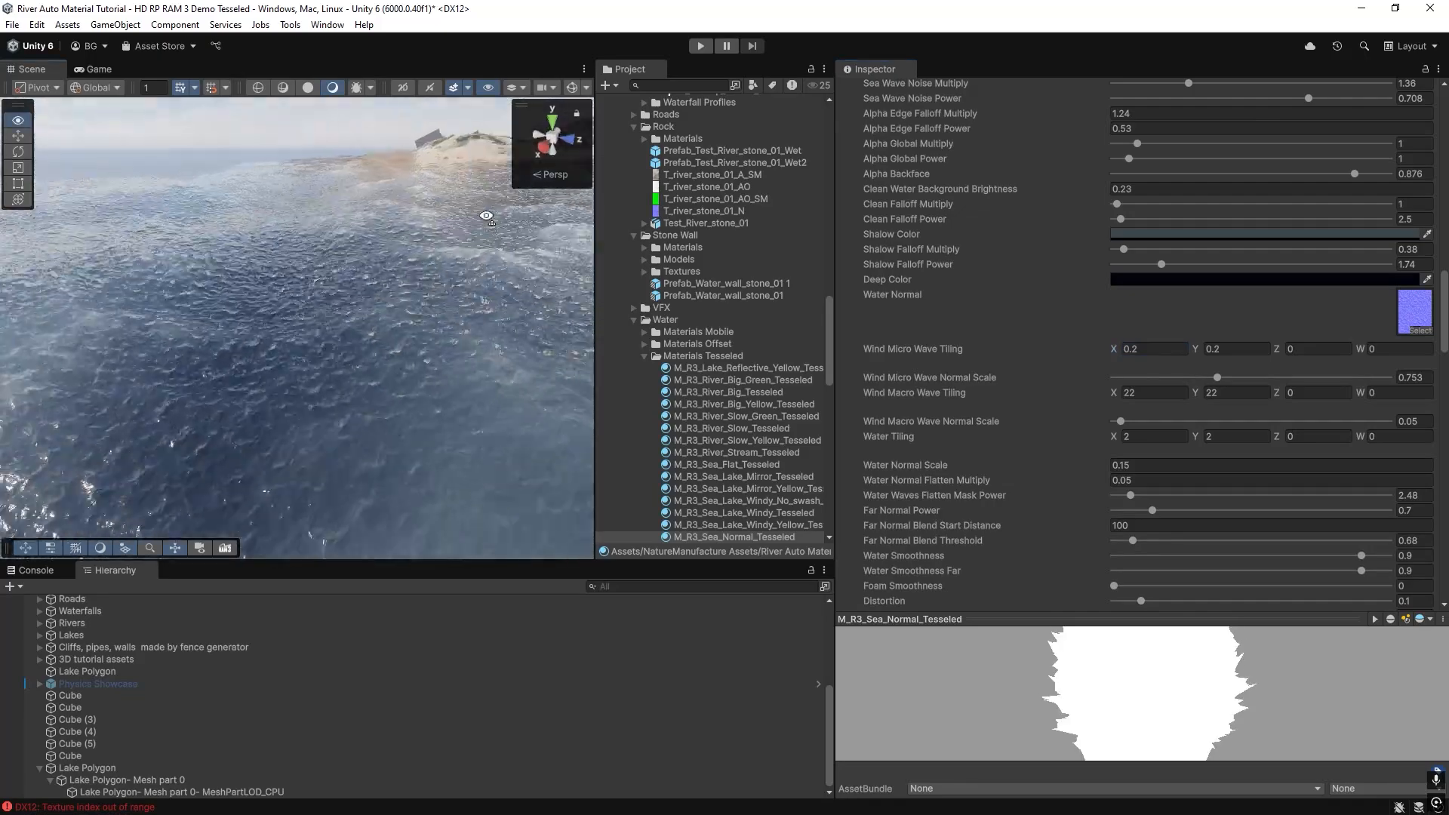
{"action": "left_click_drag", "start_coordinate": [1204, 382], "coordinate": [1127, 379]}
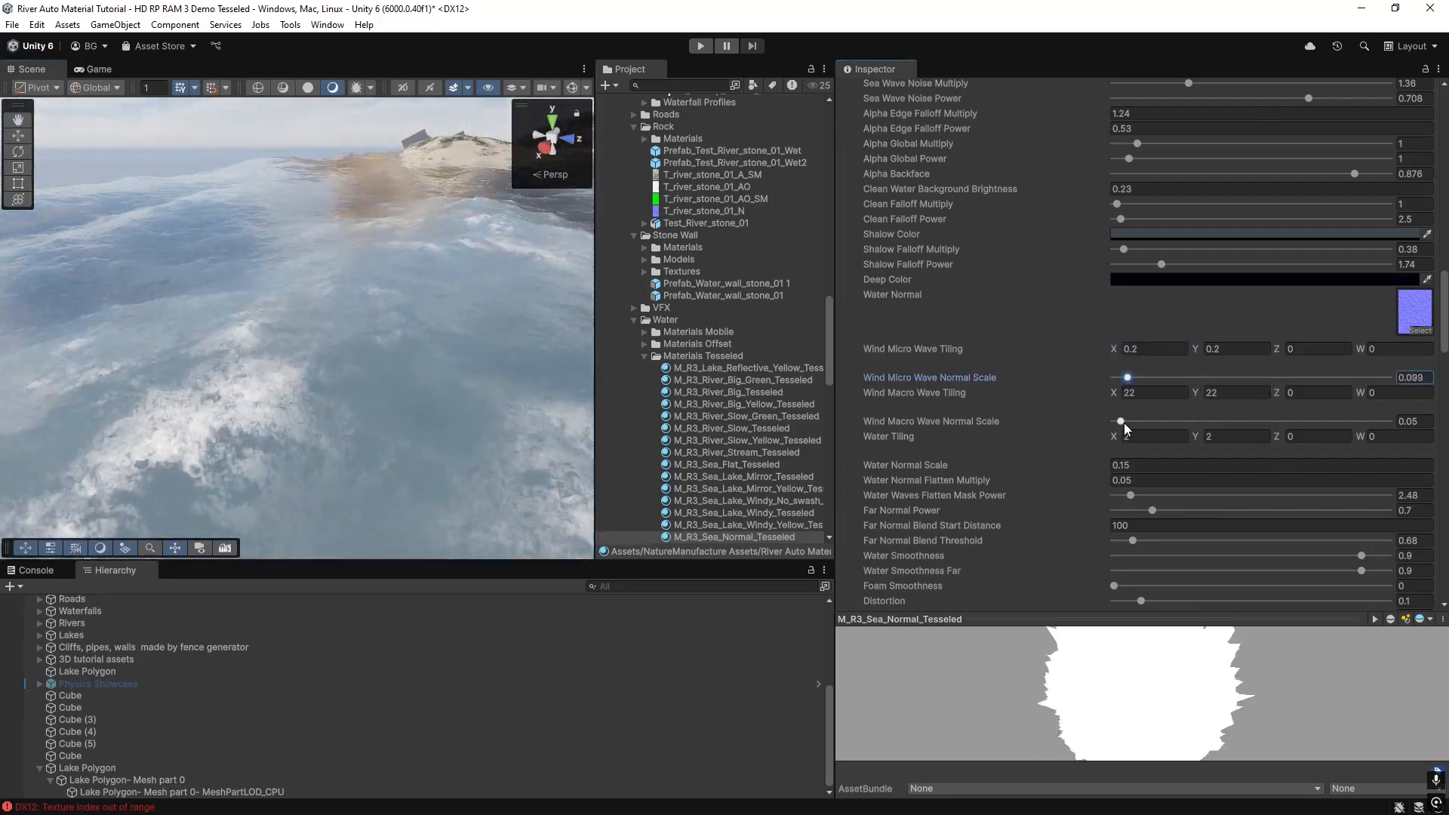
{"action": "left_click_drag", "start_coordinate": [1122, 421], "coordinate": [1231, 422]}
Try several Wind Macro Wave Tiling values, ending with 0.3 for both X and Y
{"action": "left_click", "coordinate": [1140, 392]}
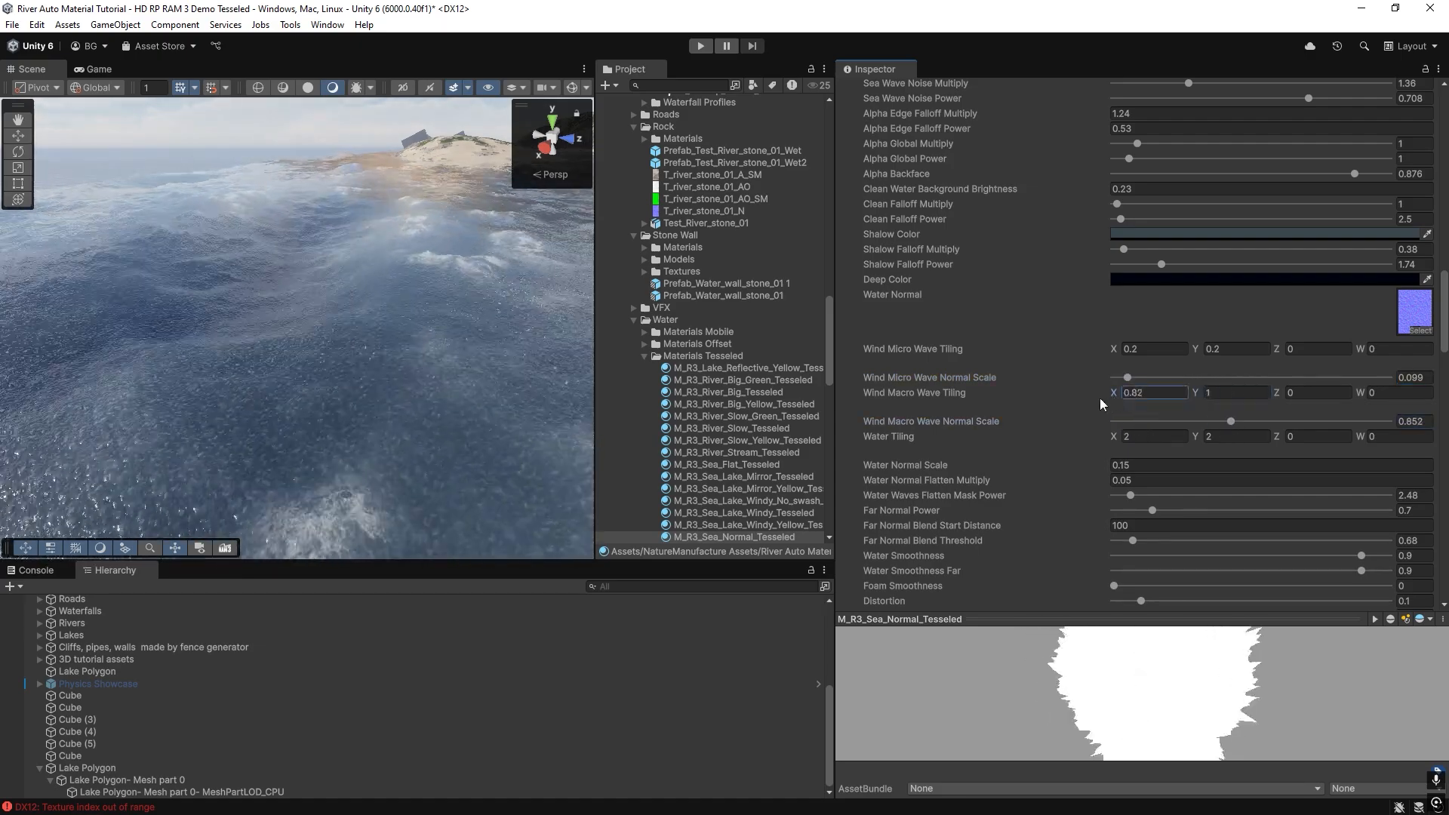
{"action": "left_click_drag", "start_coordinate": [1100, 398], "coordinate": [1080, 397]}
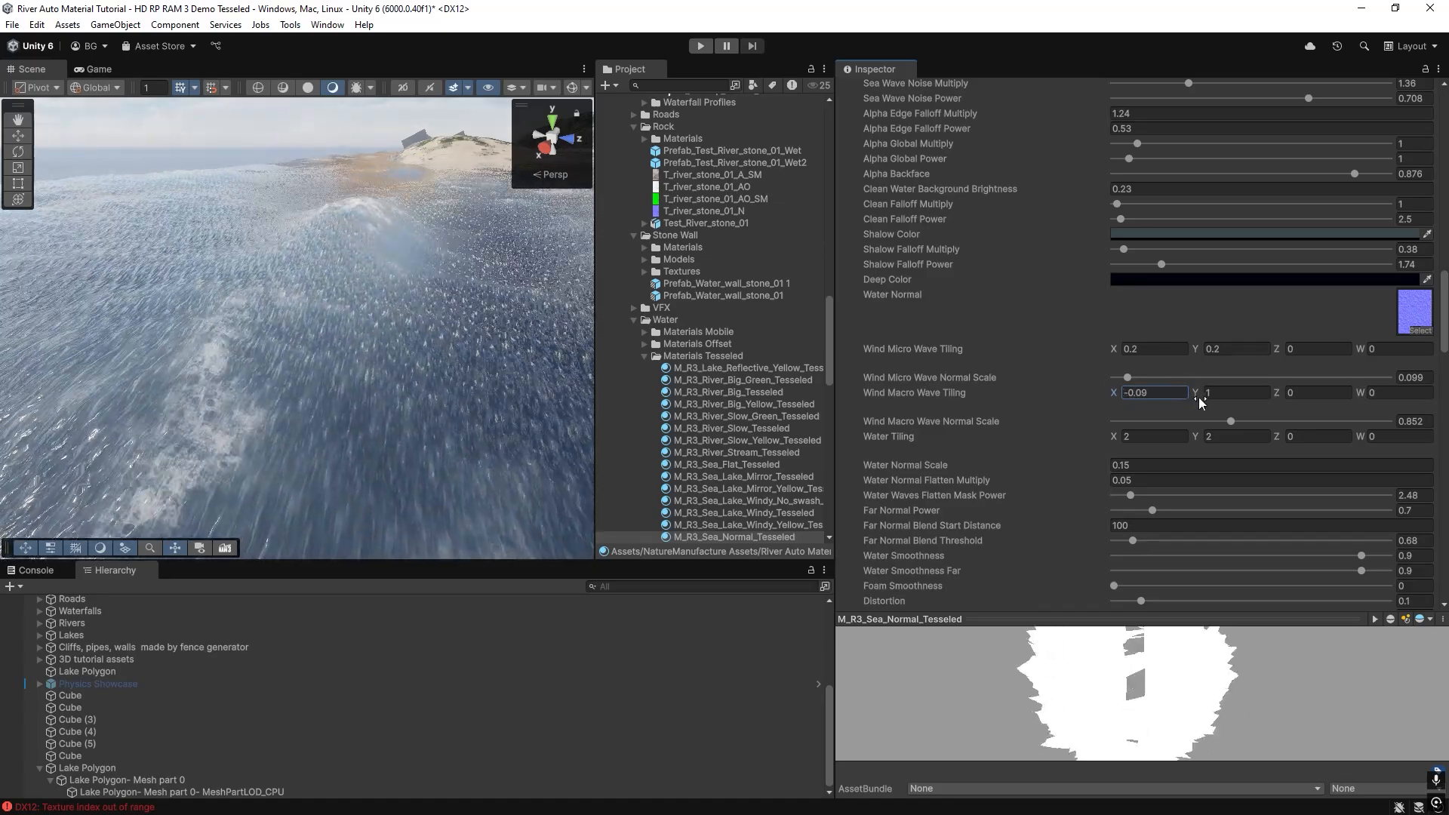
{"action": "left_click_drag", "start_coordinate": [1198, 397], "coordinate": [1121, 396]}
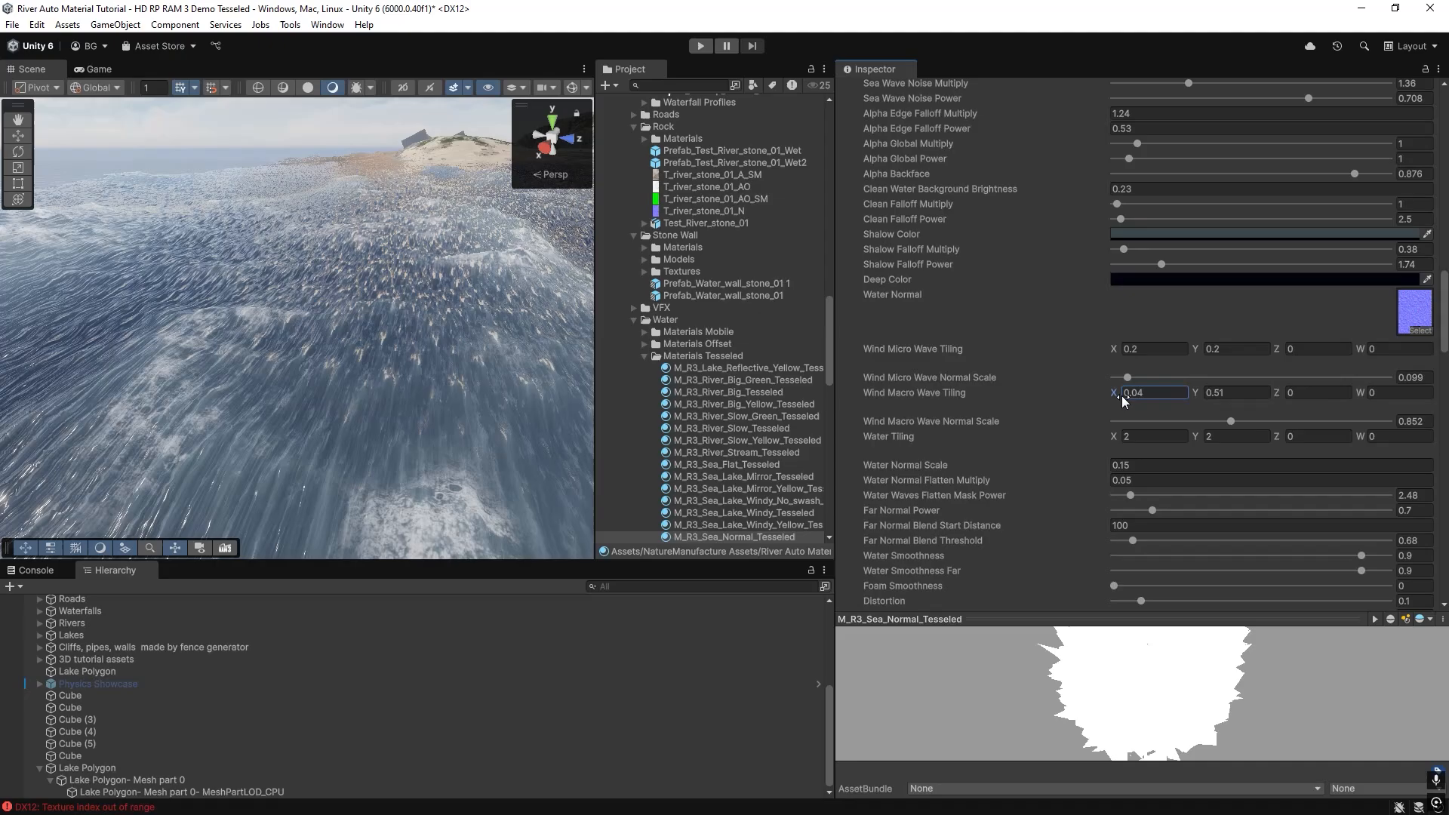
{"action": "left_click", "coordinate": [1218, 393]}
{"action": "type", "text": "0.1"}
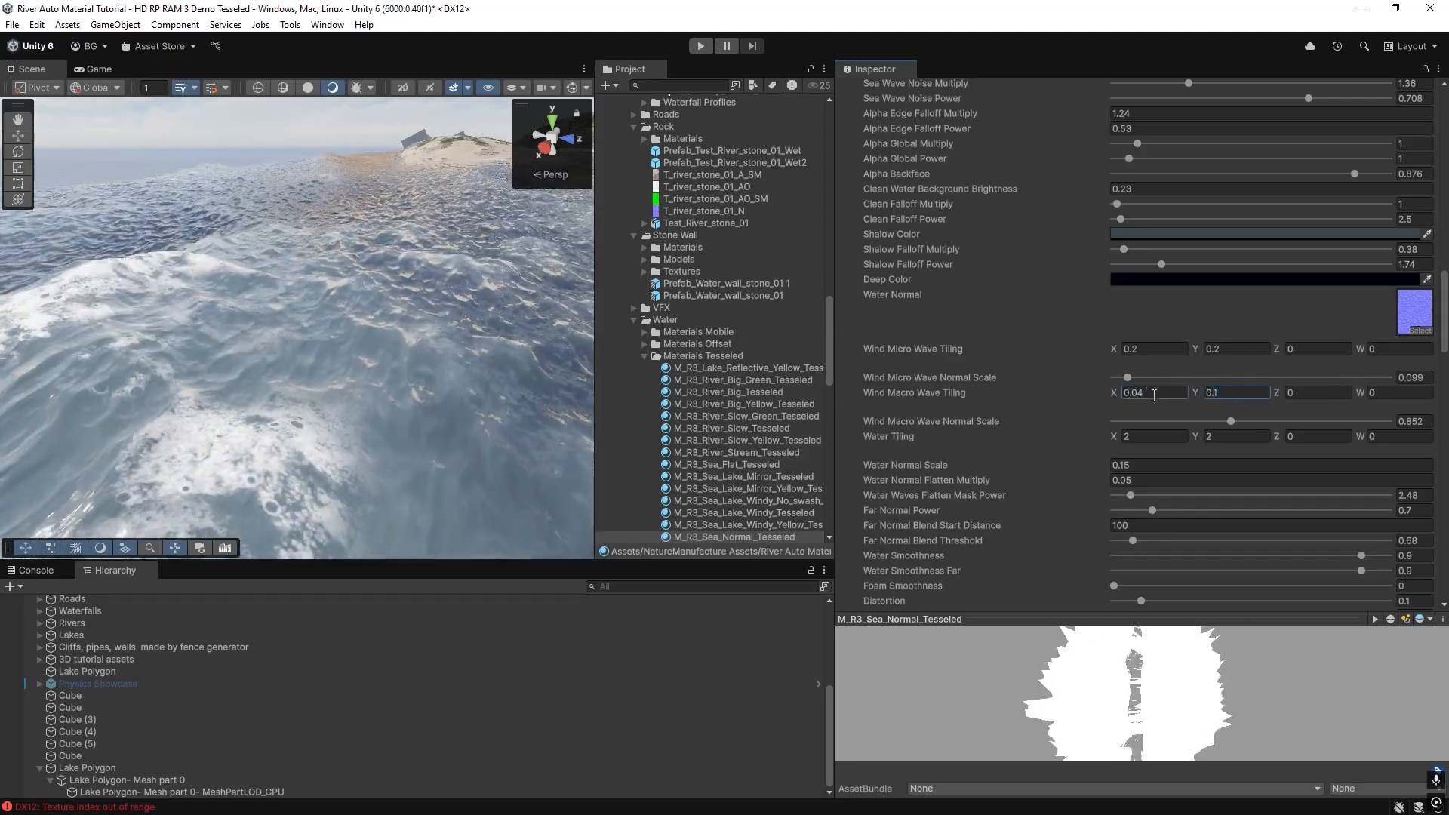
{"action": "left_click", "coordinate": [1135, 393]}
{"action": "type", "text": "0.1"}
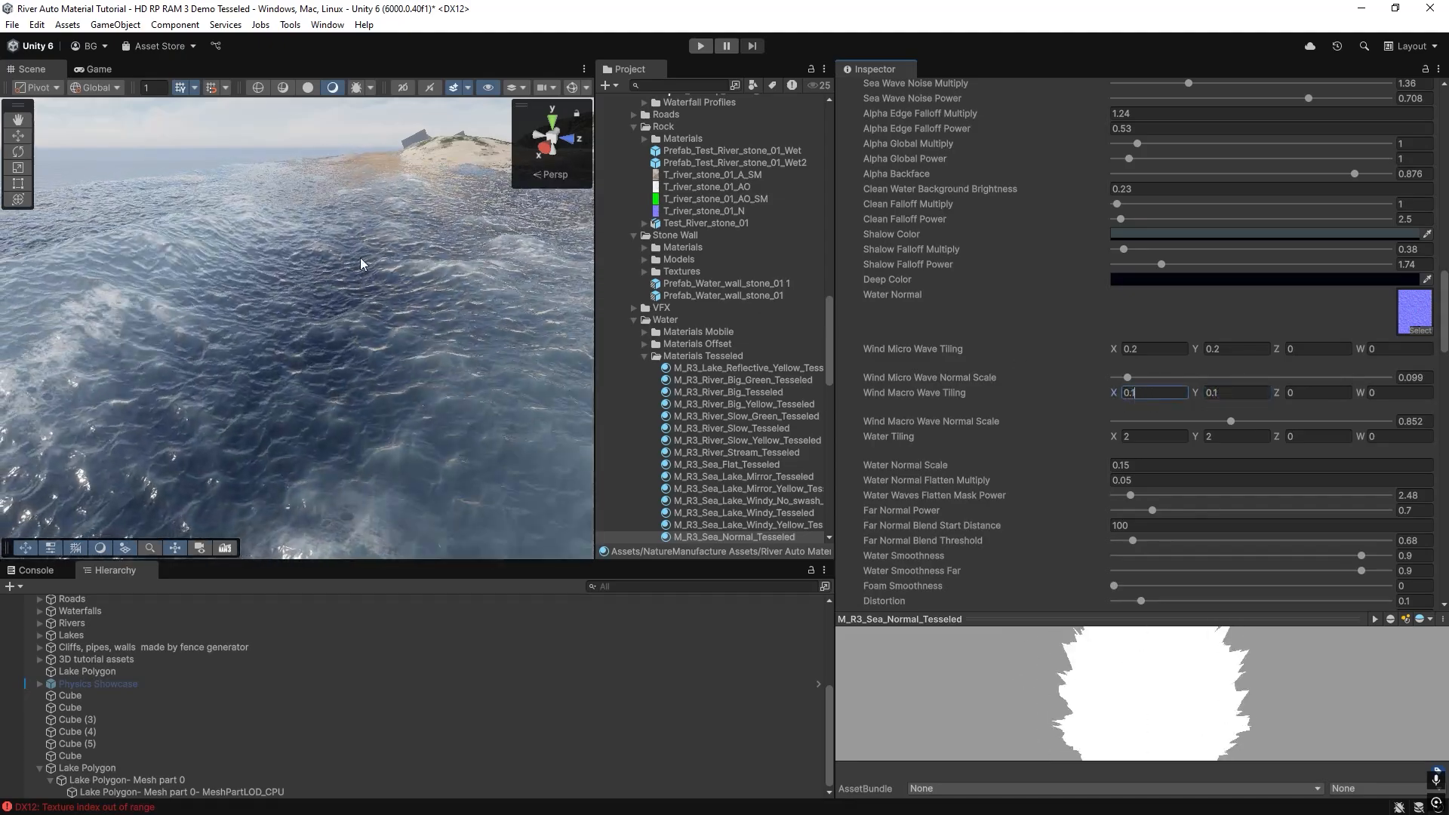
{"action": "right_click_drag", "start_coordinate": [362, 263], "coordinate": [344, 296]}
{"action": "left_click", "coordinate": [1133, 394]}
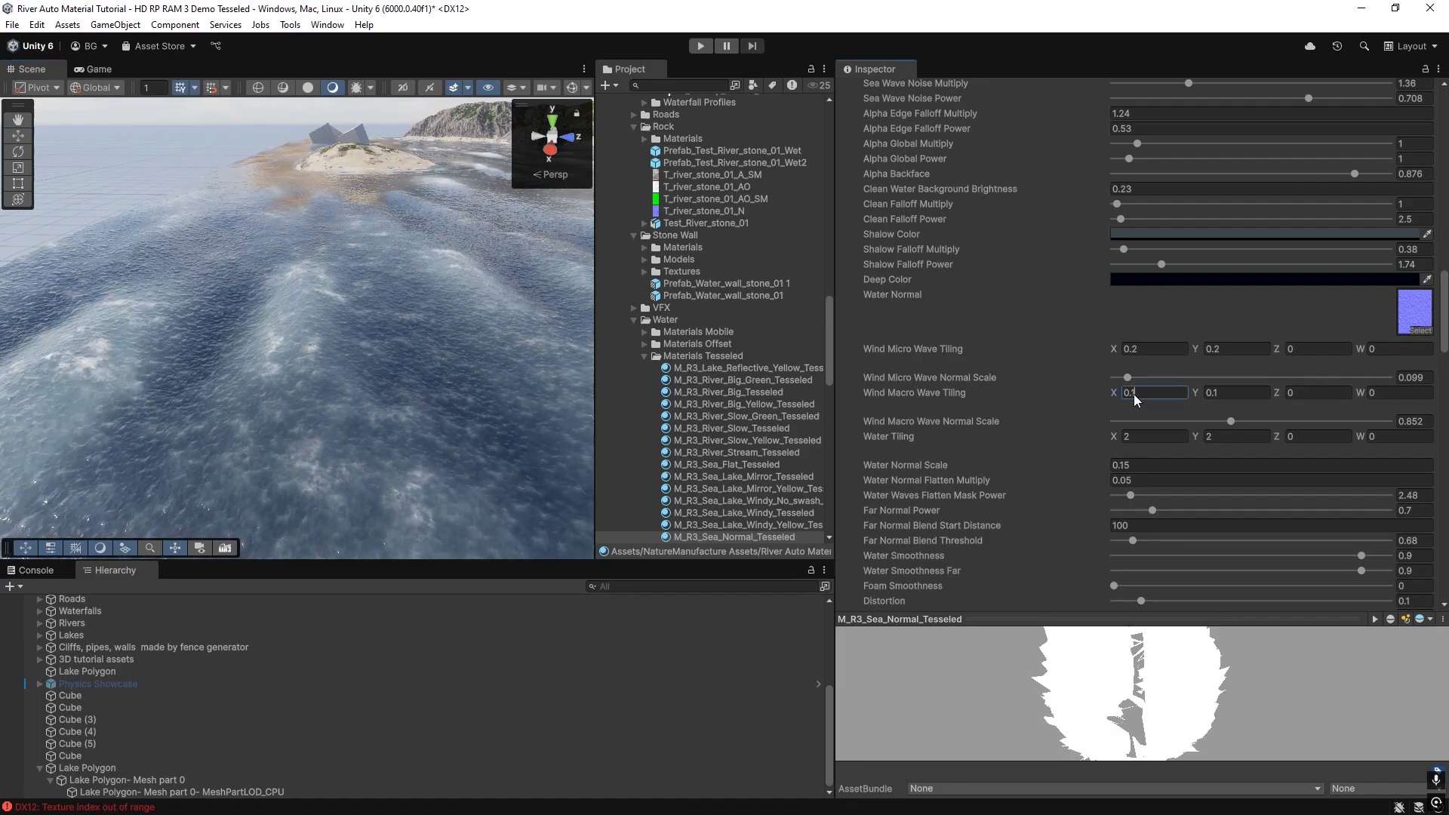
{"action": "type", "text": "0.3"}
{"action": "left_click", "coordinate": [1223, 394]}
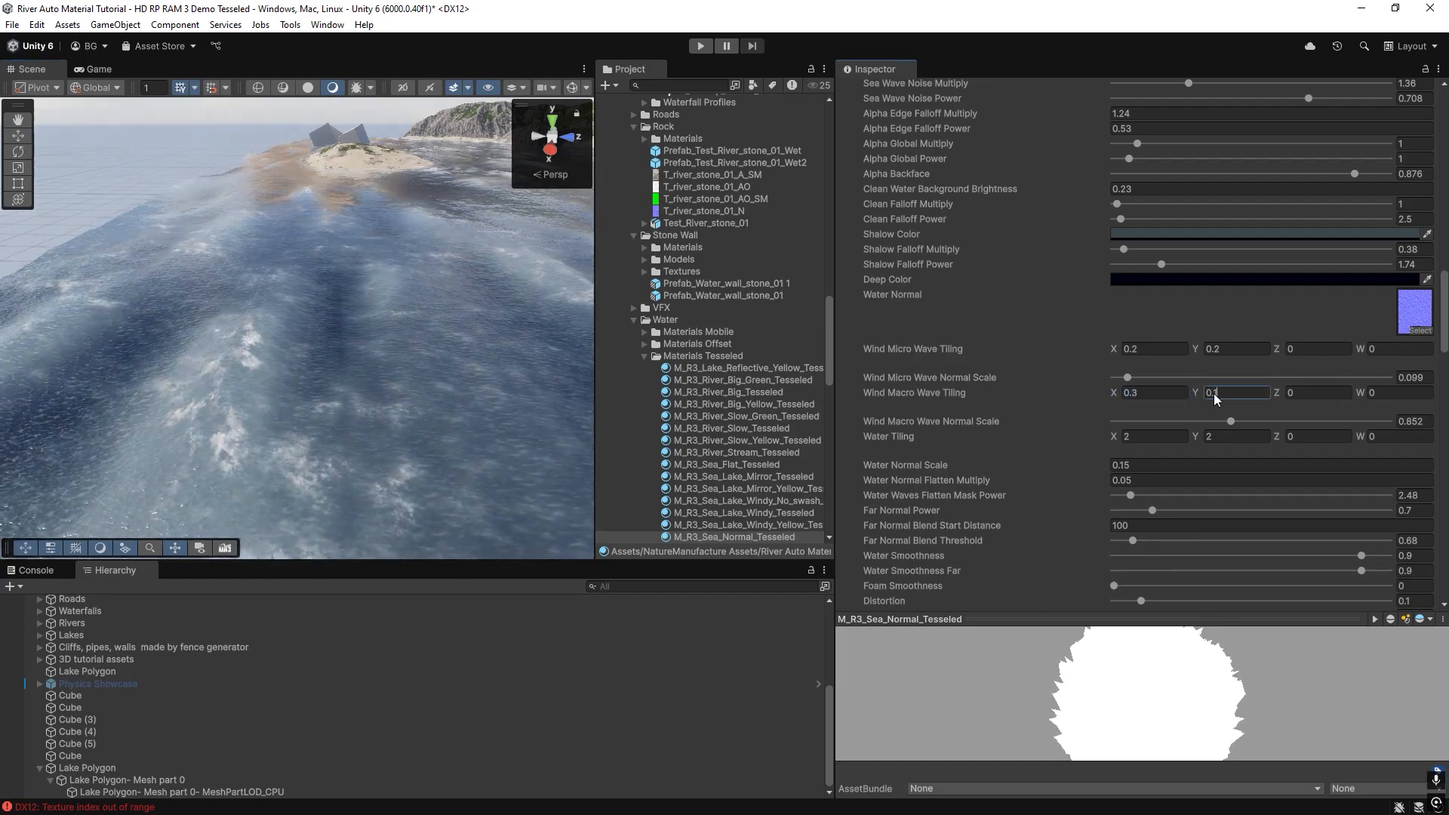
{"action": "key", "text": "BackSpace"}
{"action": "type", "text": "3"}
Set Wind Macro Wave Tiling X and Y to 0.01 and Wind Macro Wave Normal Scale to about 0.28
{"action": "right_click_drag", "start_coordinate": [448, 311], "coordinate": [477, 311]}
{"action": "key", "text": "w"}
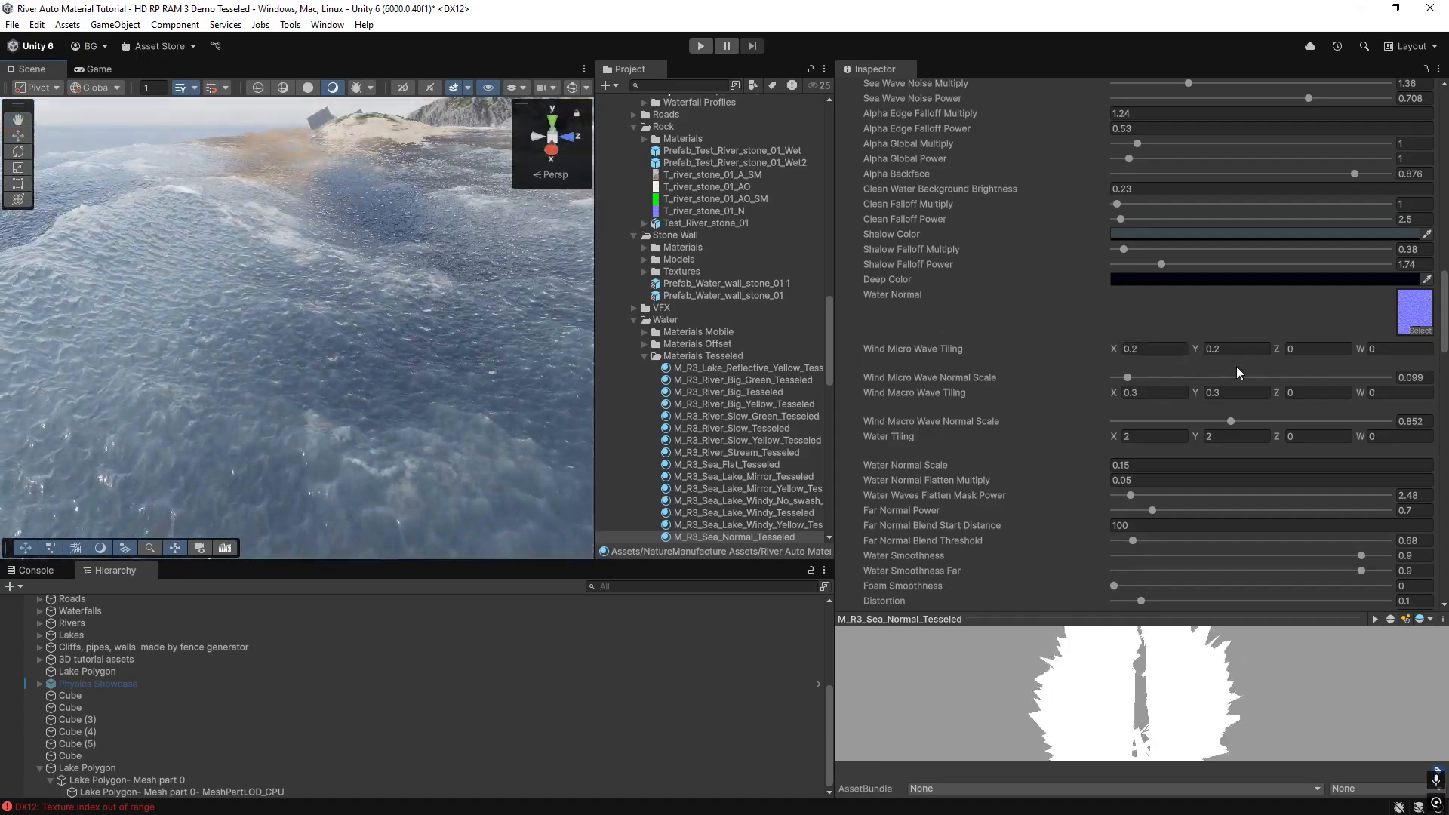
{"action": "left_click", "coordinate": [1133, 392]}
{"action": "type", "text": "0.1"}
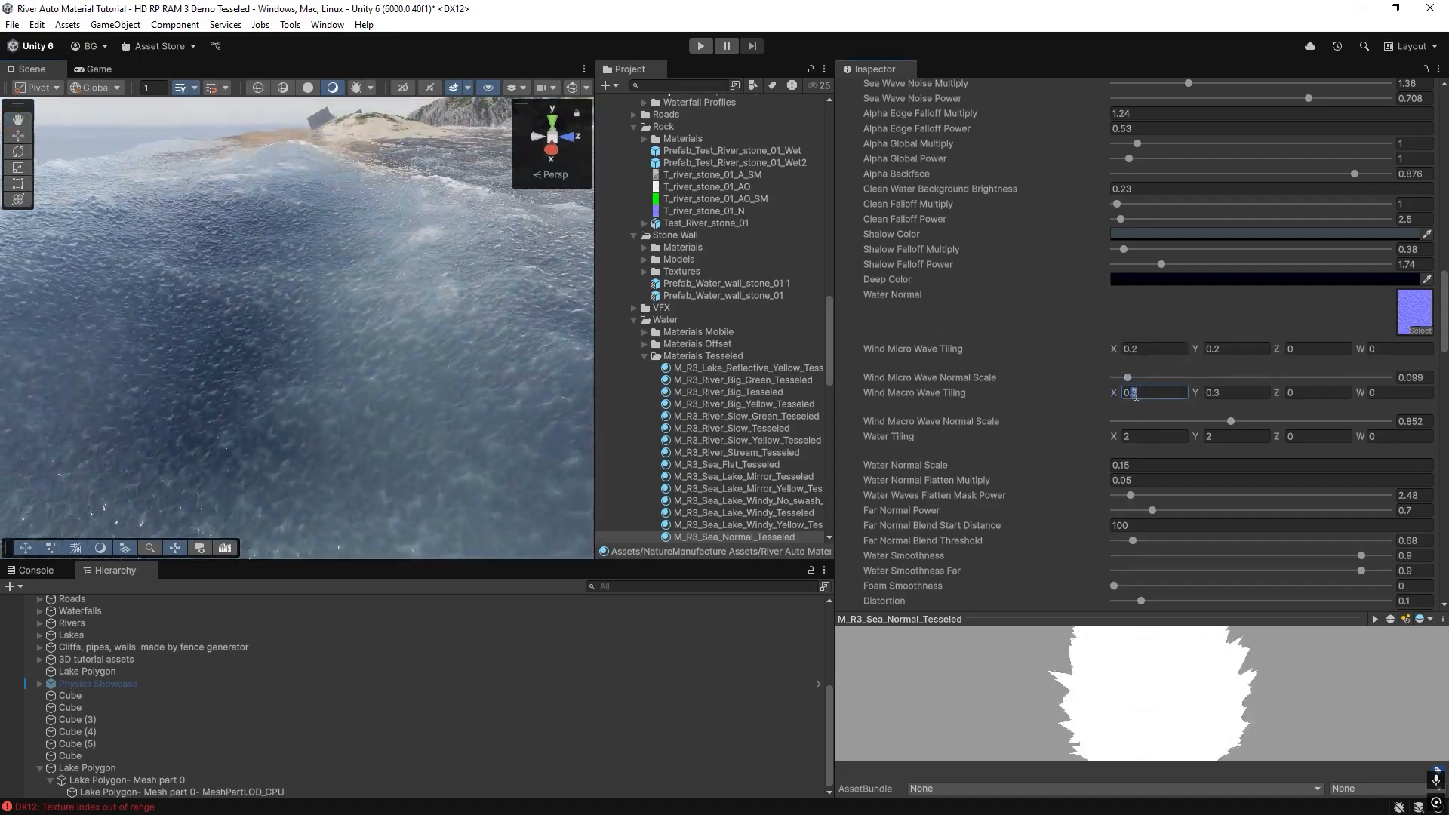
{"action": "left_click", "coordinate": [1215, 391]}
{"action": "type", "text": "0.1"}
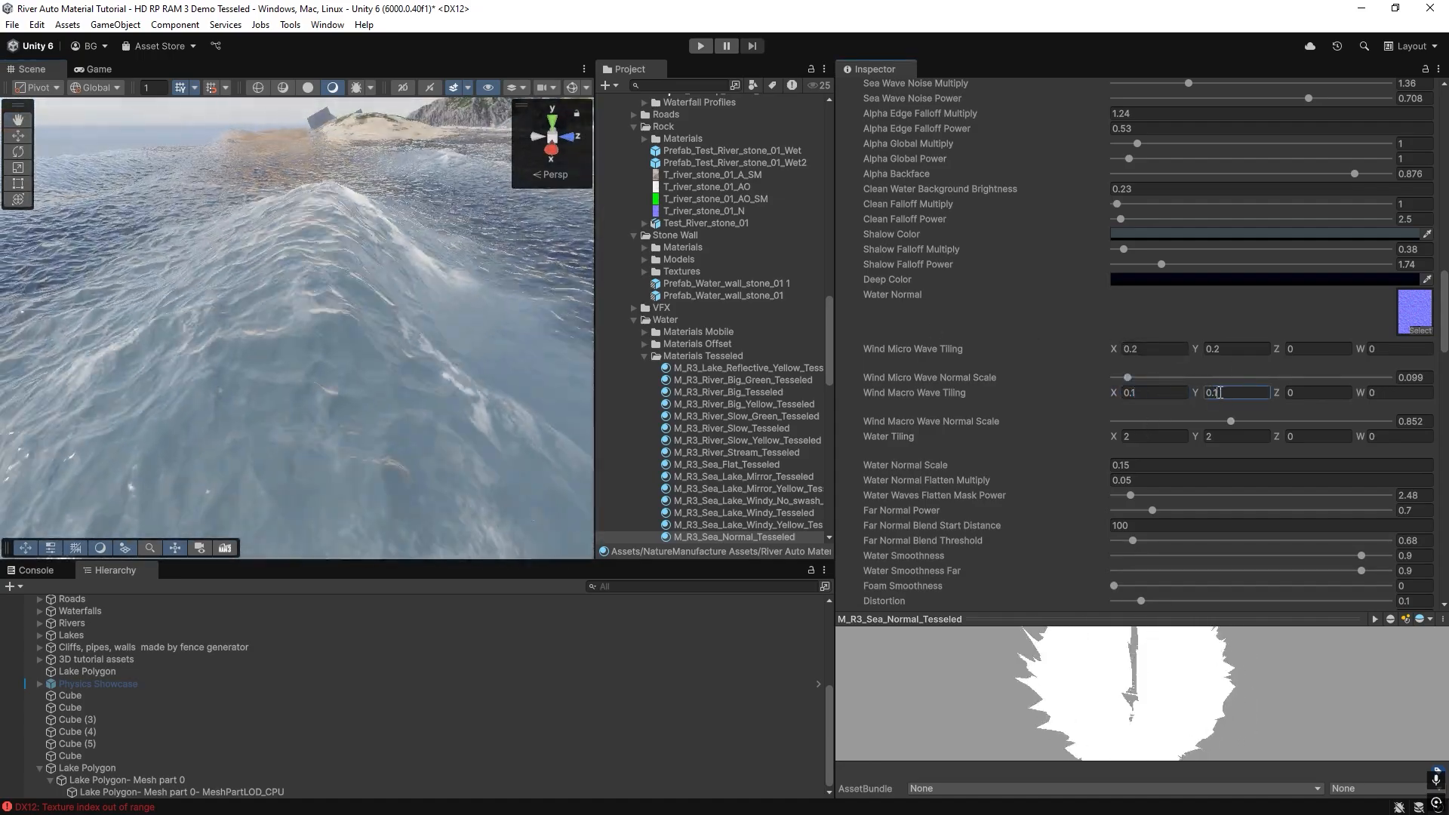
{"action": "key", "text": "BackSpace"}
{"action": "type", "text": "01"}
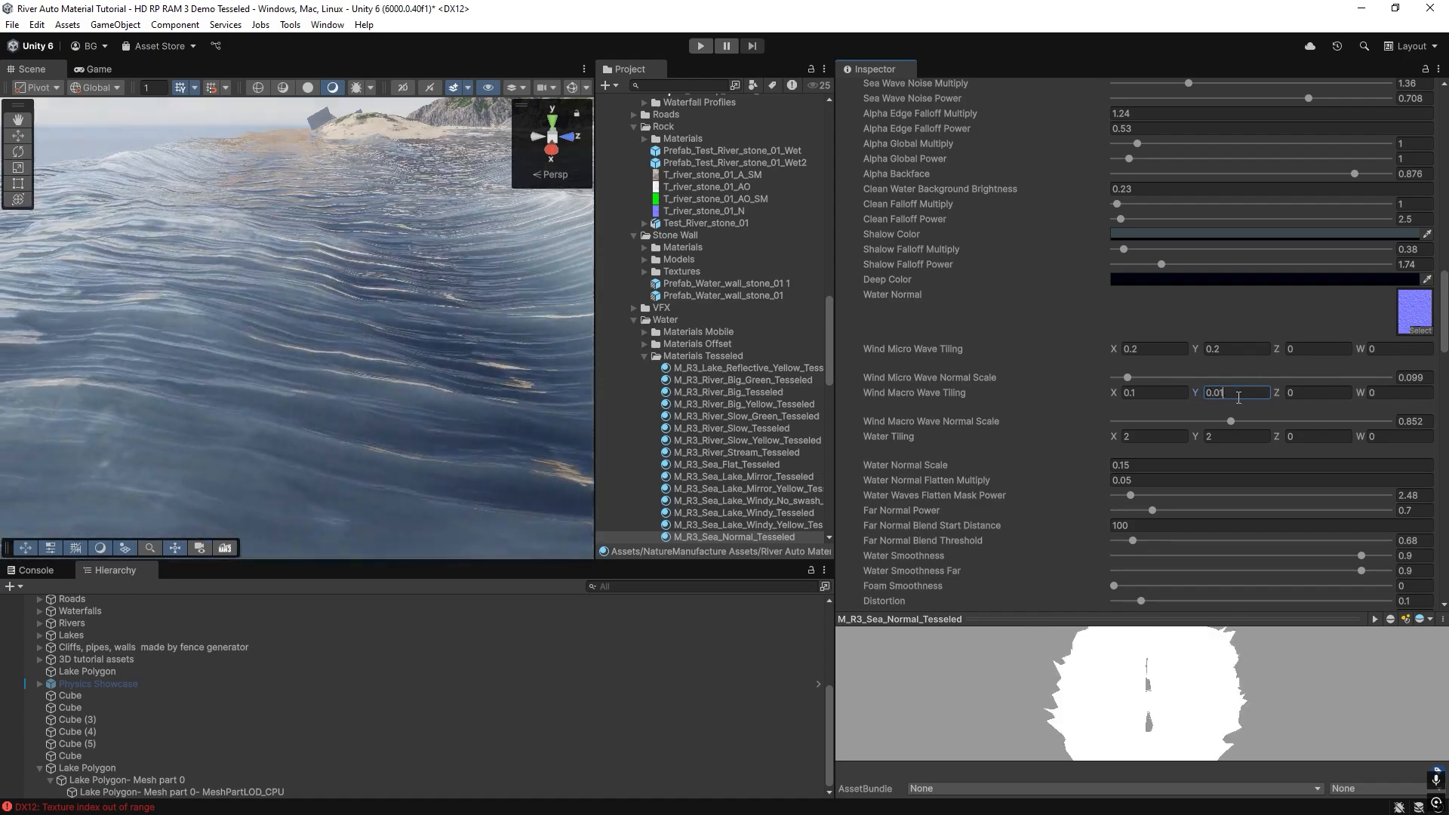
{"action": "left_click", "coordinate": [1165, 391]}
{"action": "type", "text": "0.01"}
{"action": "right_click_drag", "start_coordinate": [292, 243], "coordinate": [306, 251]}
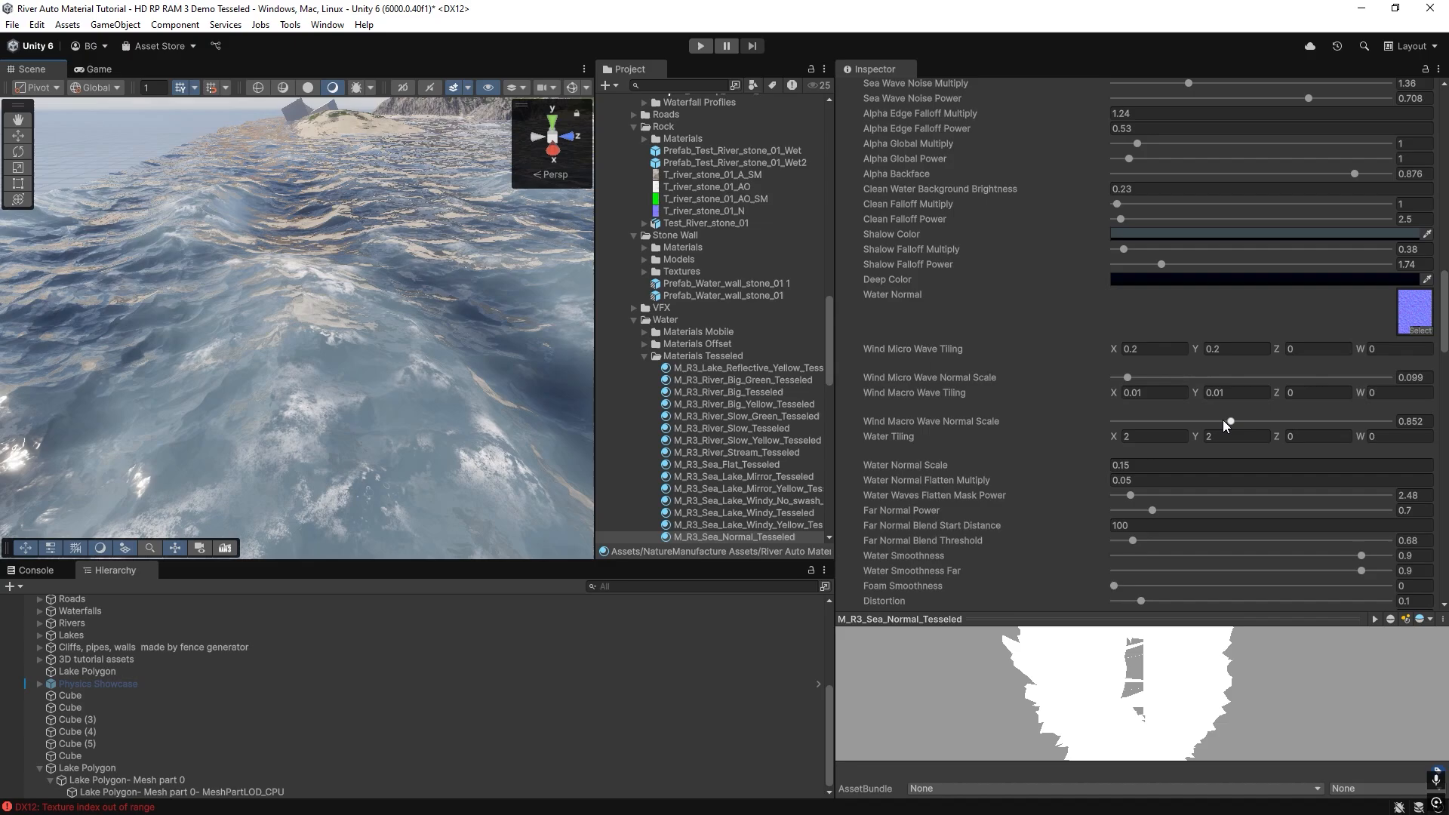
{"action": "mouse_move", "coordinate": [1224, 420]}
{"action": "left_mouse_down"}
{"action": "mouse_move", "coordinate": [1124, 423]}
{"action": "mouse_move", "coordinate": [1225, 421]}
{"action": "left_mouse_up"}
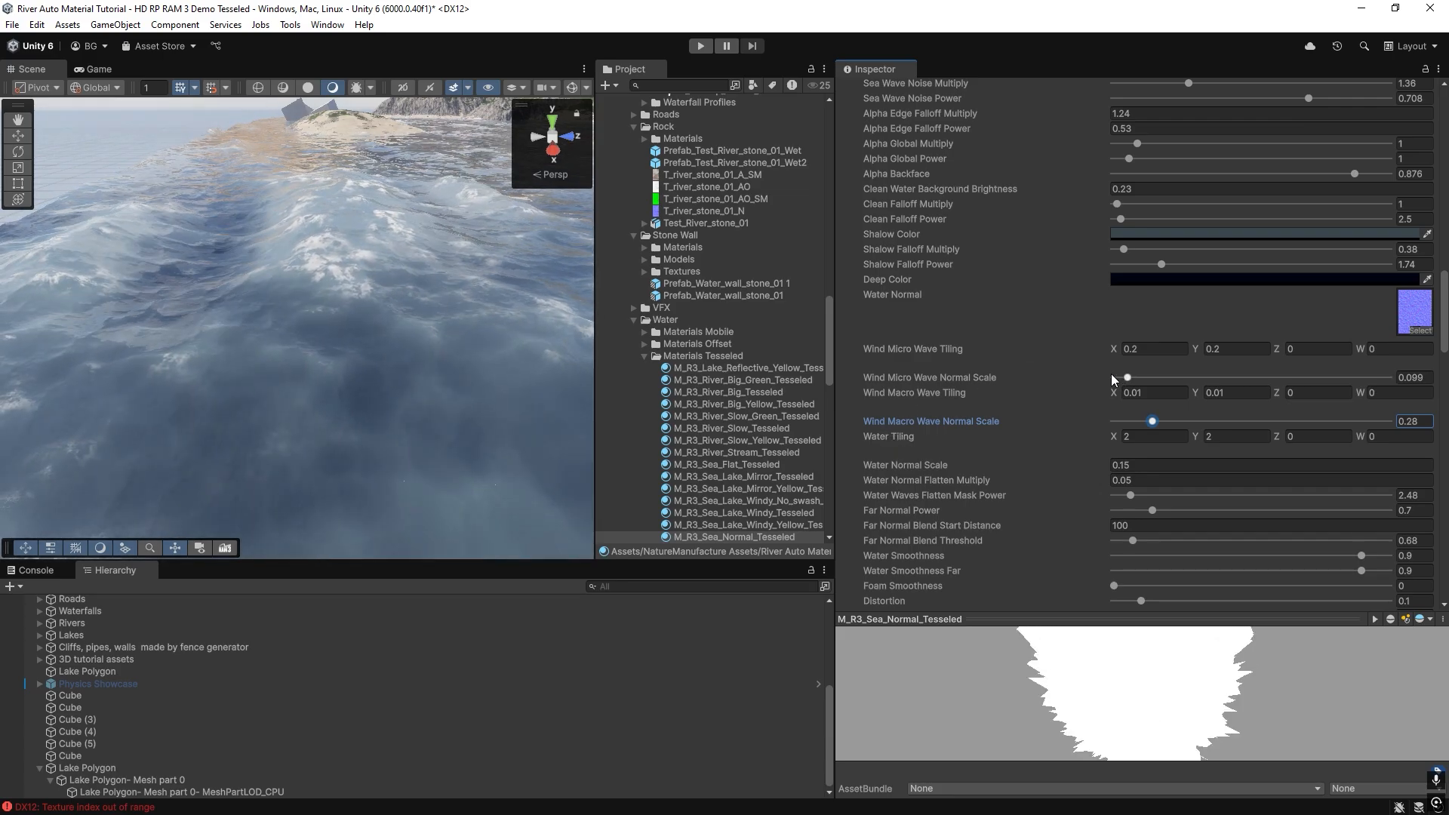
Scroll through the sea material's wave settings and orbit over the sea to inspect the waves
{"action": "scroll", "coordinate": [1132, 339], "scroll_direction": "down", "scroll_amount": 15}
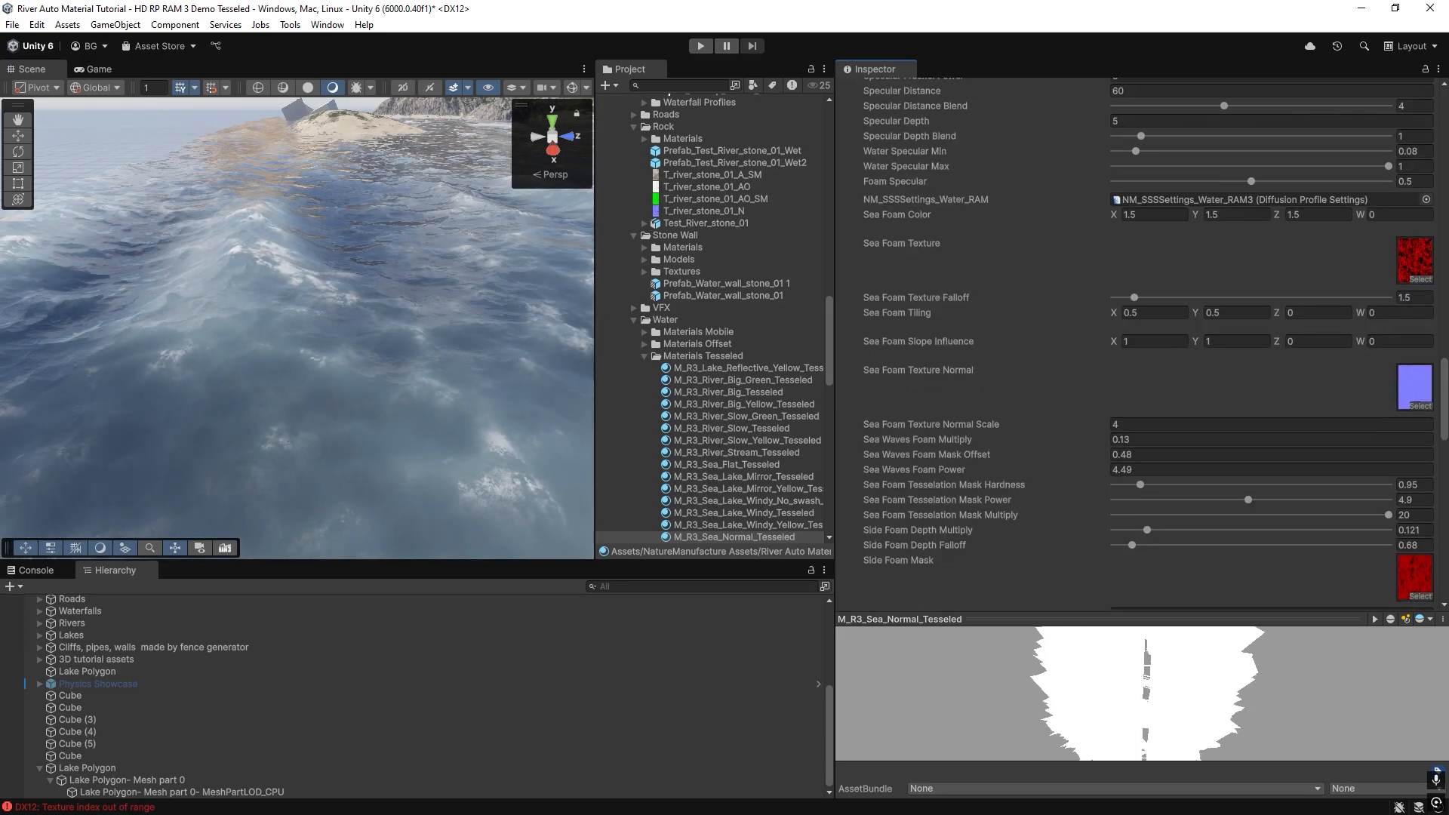
{"action": "scroll", "coordinate": [1132, 339], "scroll_direction": "up", "scroll_amount": 15}
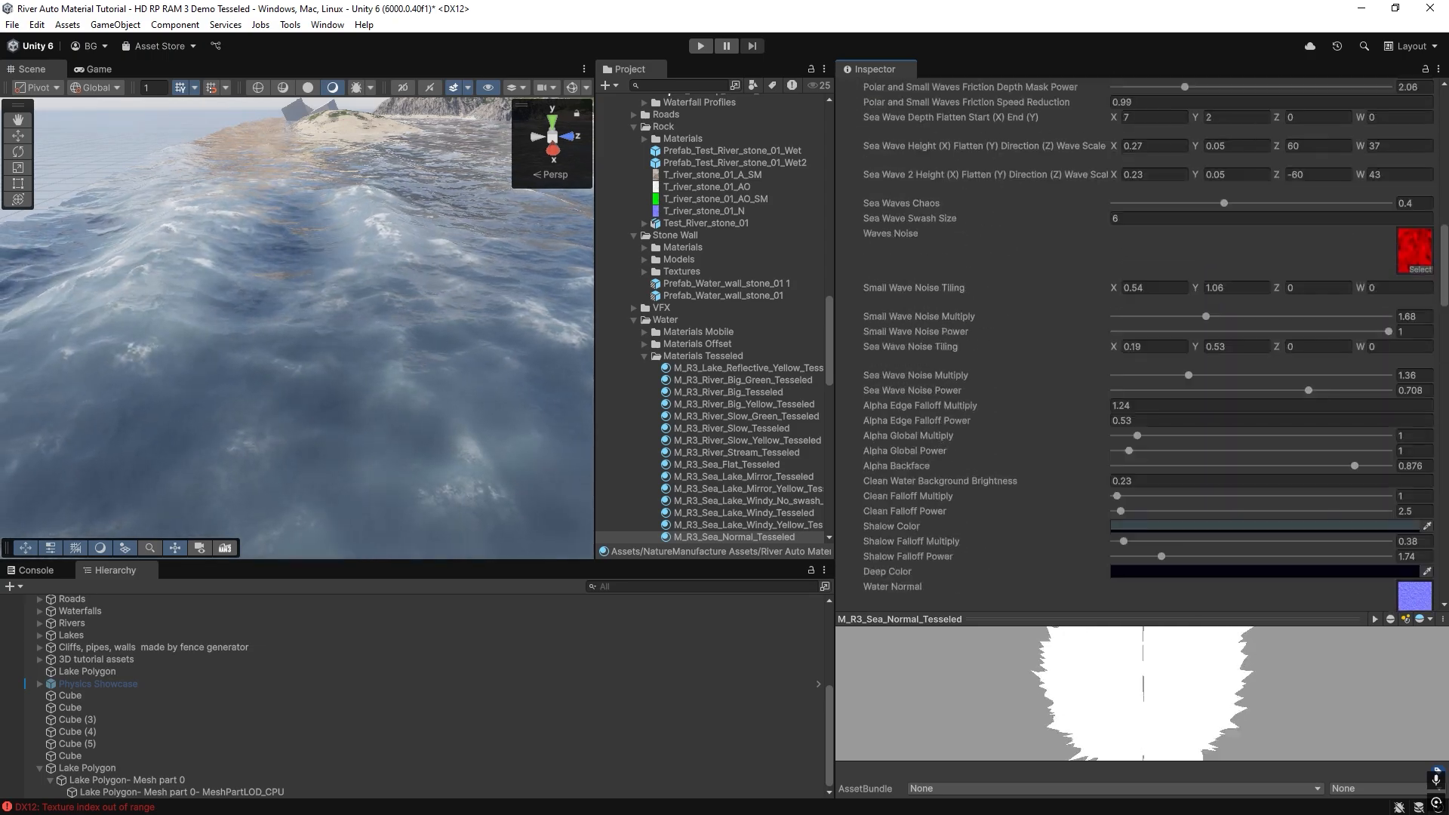
{"action": "mouse_move", "coordinate": [408, 261]}
{"action": "right_mouse_down"}
{"action": "mouse_move", "coordinate": [400, 232]}
{"action": "mouse_move", "coordinate": [397, 253]}
{"action": "right_mouse_up"}
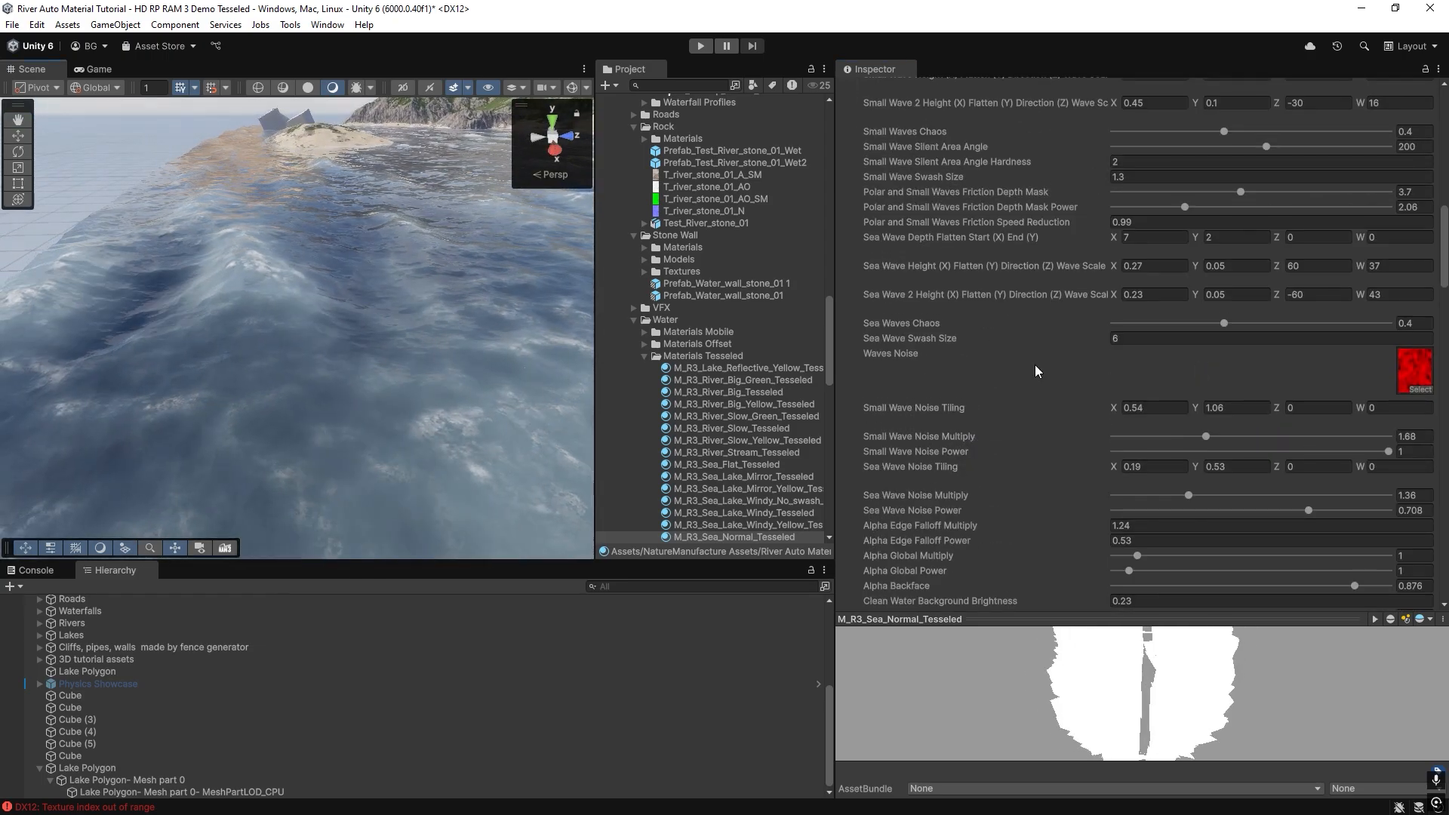
{"action": "scroll", "coordinate": [998, 410], "scroll_direction": "down", "scroll_amount": 3}
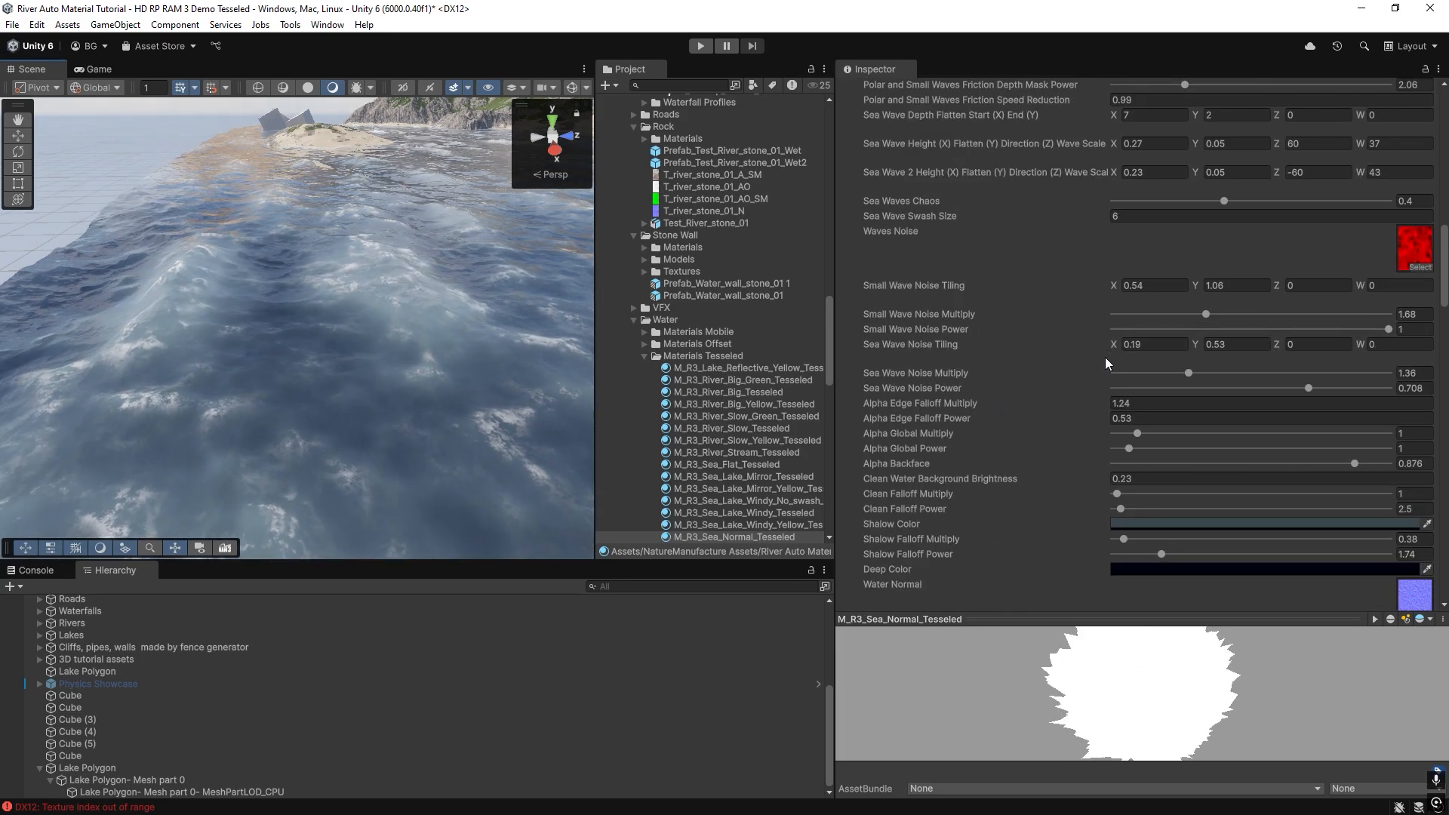
{"action": "mouse_move", "coordinate": [296, 325]}
{"action": "right_mouse_down"}
{"action": "mouse_move", "coordinate": [270, 296]}
{"action": "mouse_move", "coordinate": [272, 399]}
{"action": "mouse_move", "coordinate": [217, 413]}
{"action": "mouse_move", "coordinate": [290, 332]}
{"action": "right_mouse_up"}
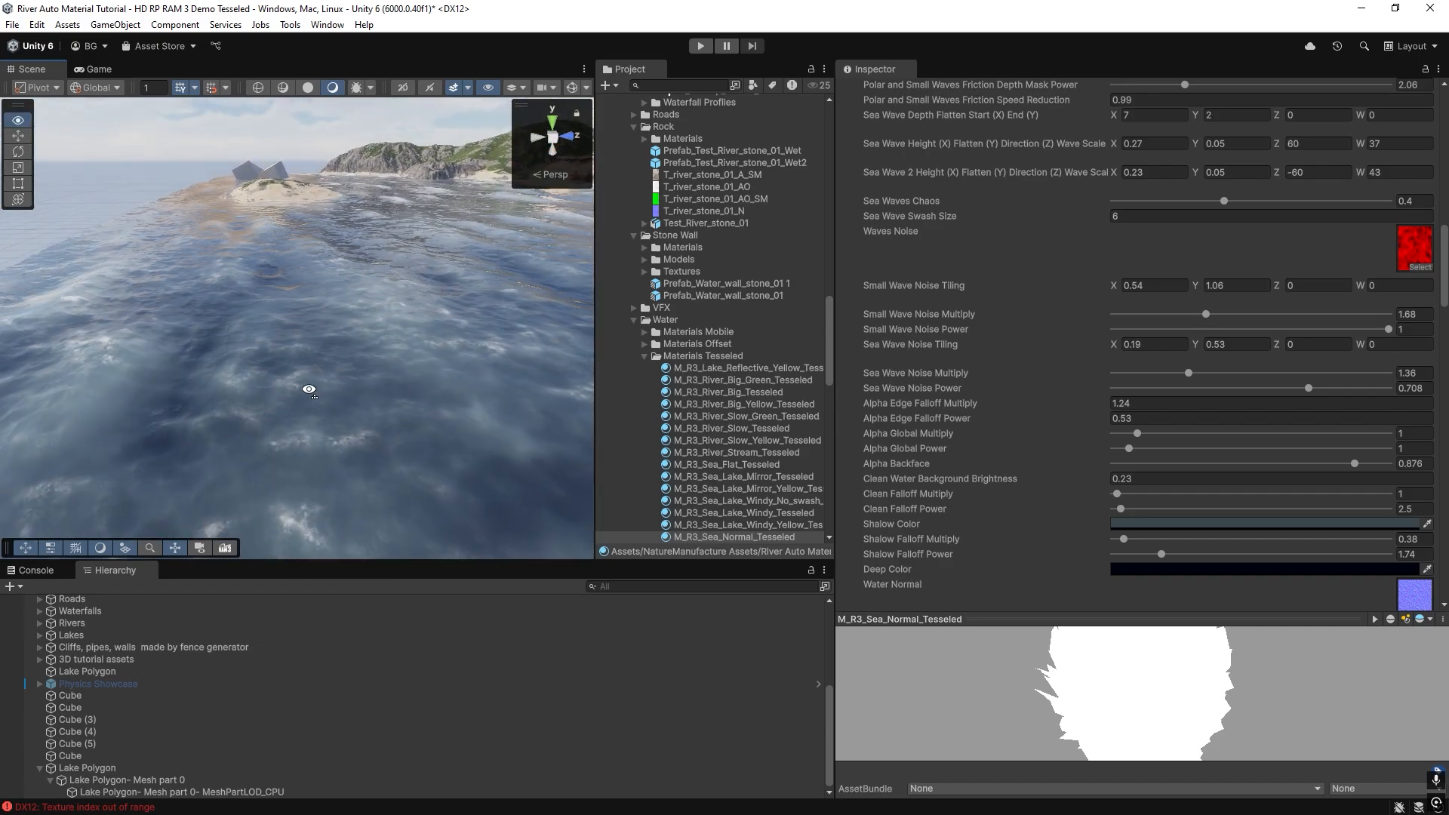
{"action": "right_click_drag", "start_coordinate": [310, 389], "coordinate": [306, 387]}
{"action": "scroll", "coordinate": [934, 362], "scroll_direction": "up", "scroll_amount": 12}
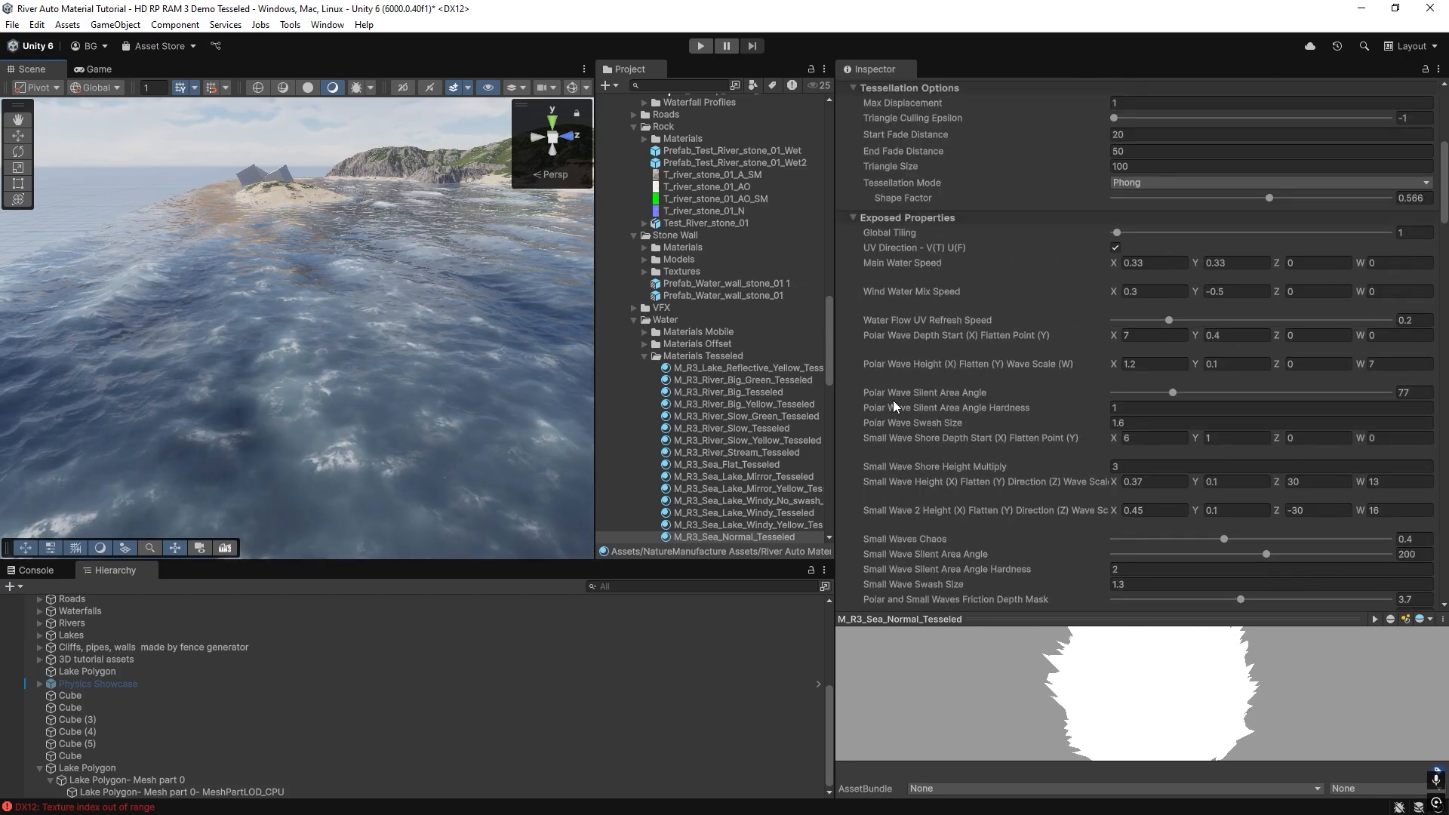
{"action": "scroll", "coordinate": [894, 400], "scroll_direction": "down", "scroll_amount": 3}
{"action": "scroll", "coordinate": [987, 400], "scroll_direction": "down", "scroll_amount": 4}
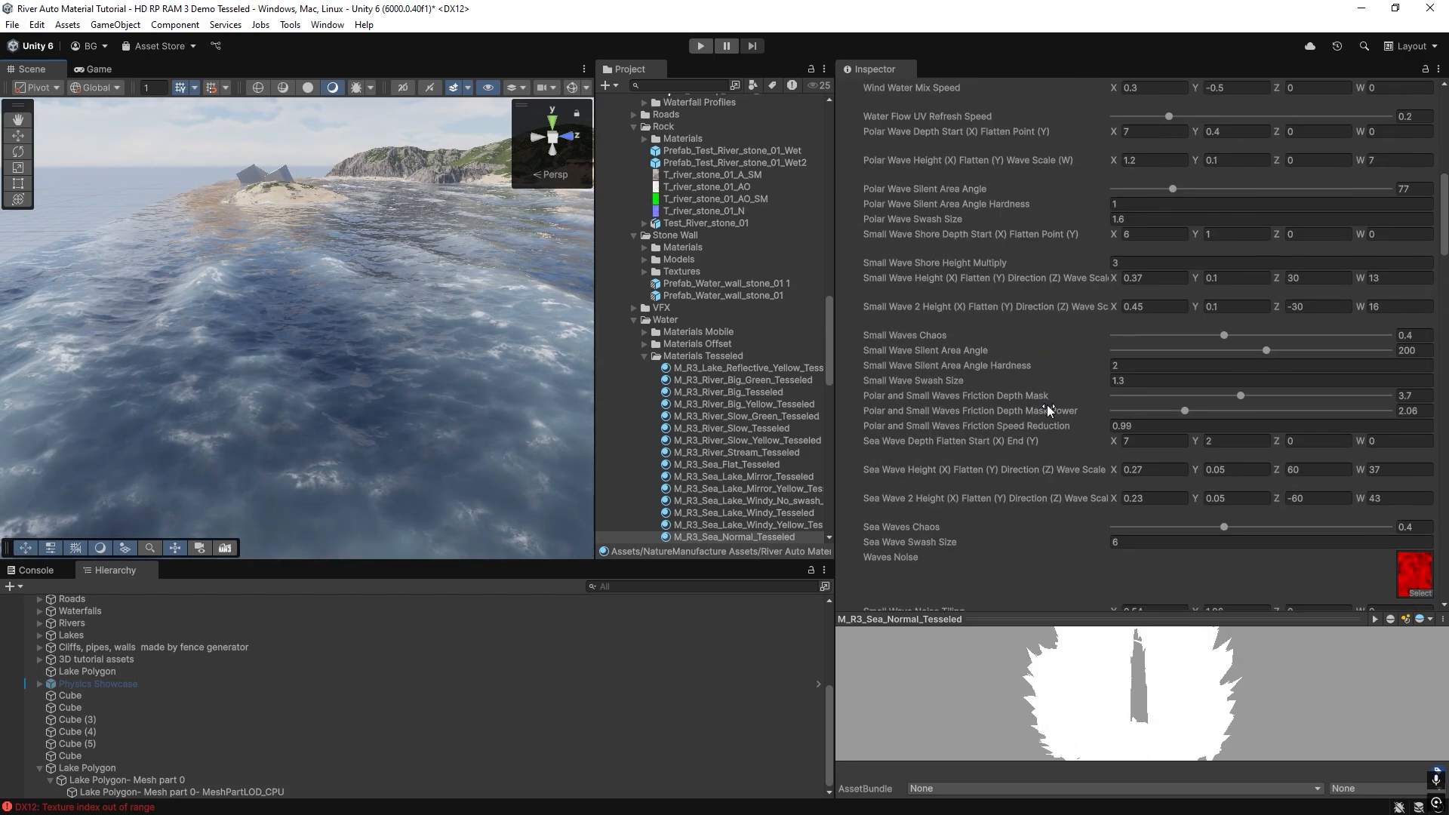
{"action": "scroll", "coordinate": [1044, 400], "scroll_direction": "down", "scroll_amount": 8}
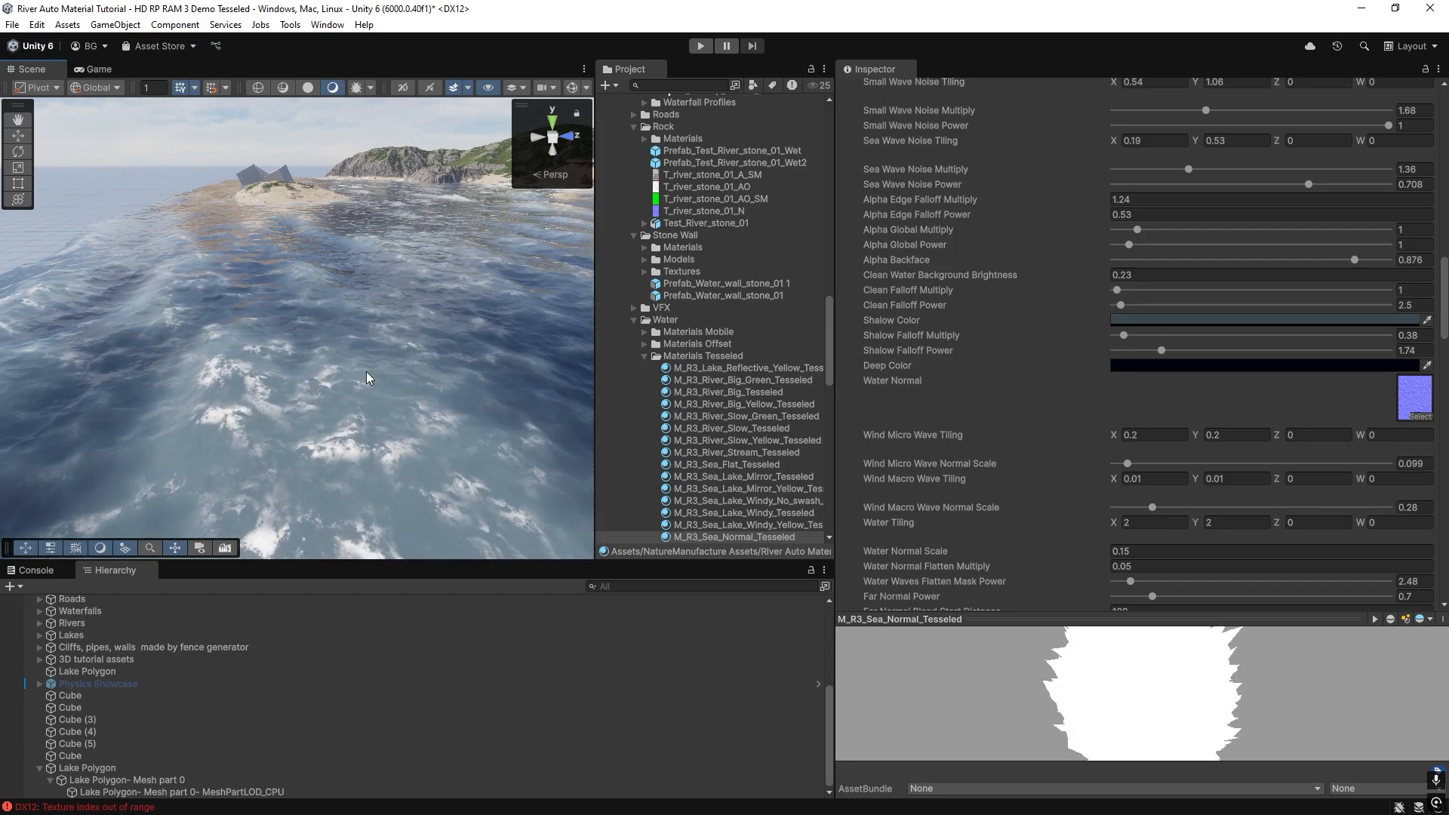
{"action": "mouse_move", "coordinate": [433, 368]}
{"action": "right_mouse_down"}
{"action": "mouse_move", "coordinate": [326, 328]}
{"action": "mouse_move", "coordinate": [445, 363]}
{"action": "right_mouse_up"}
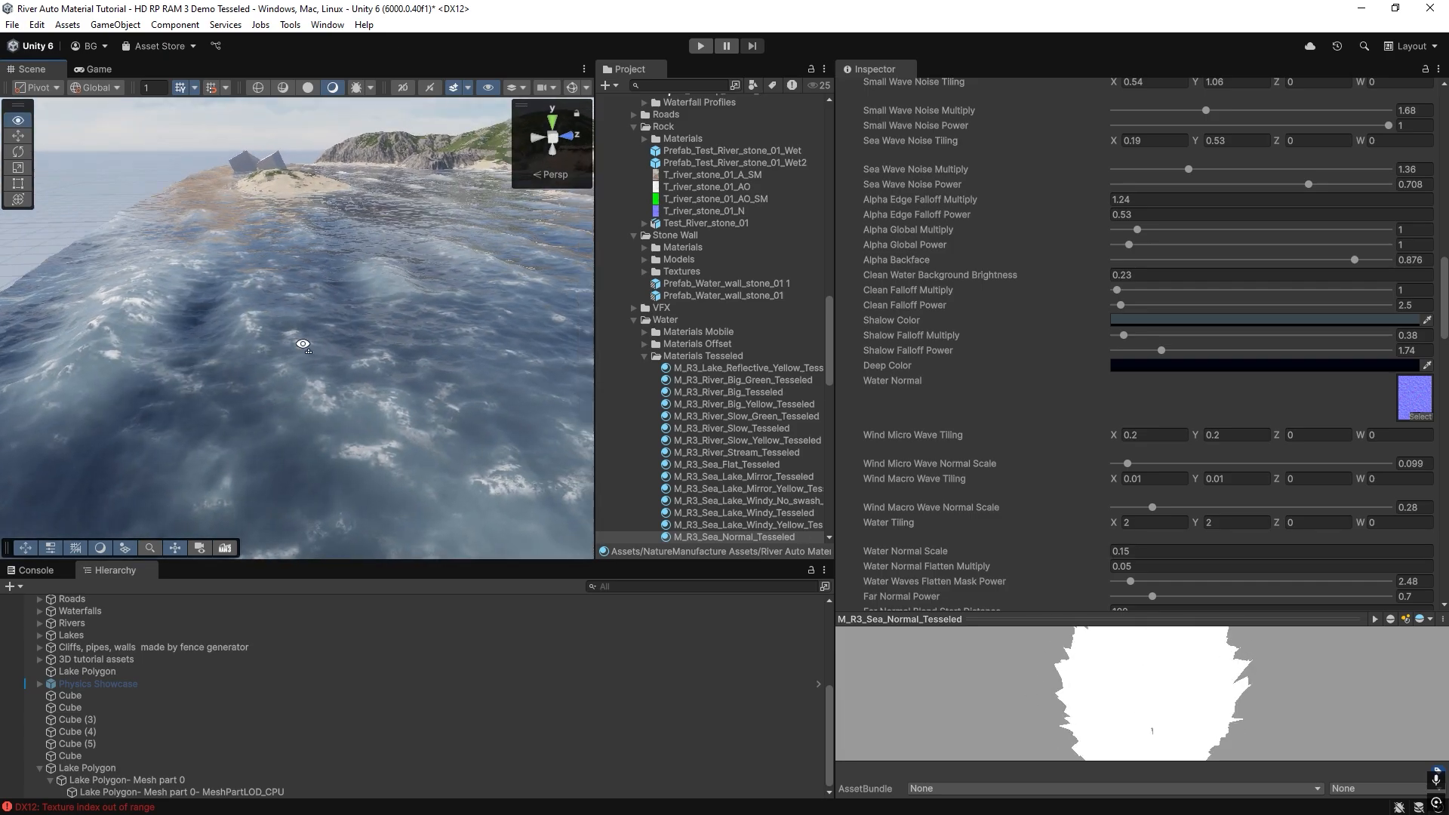
Set Water Normal Flatten Multiply to 10 and view the shoreline waves
{"action": "scroll", "coordinate": [1053, 573], "scroll_direction": "down", "scroll_amount": 3}
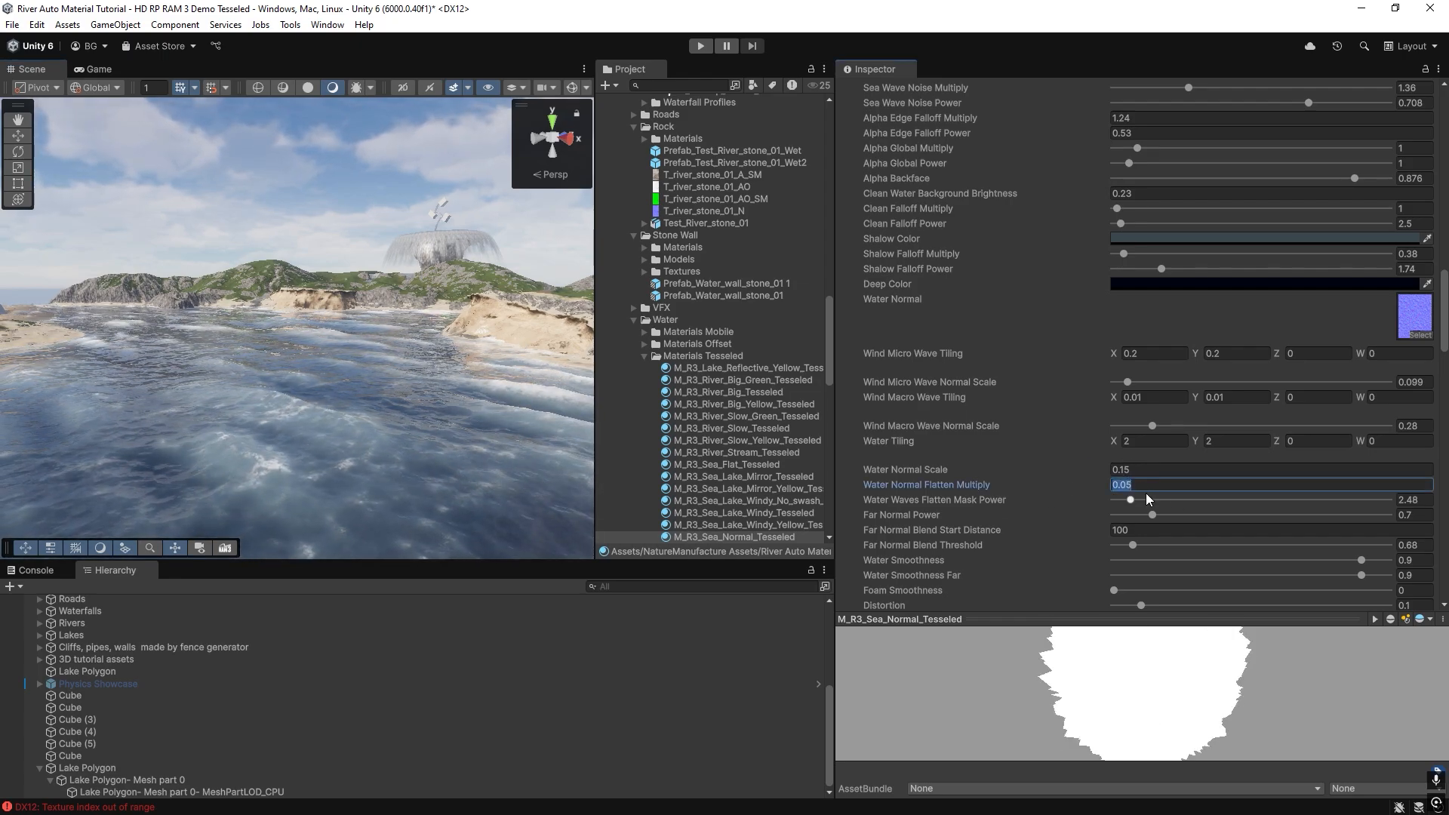
{"action": "right_click_drag", "start_coordinate": [452, 407], "coordinate": [304, 459]}
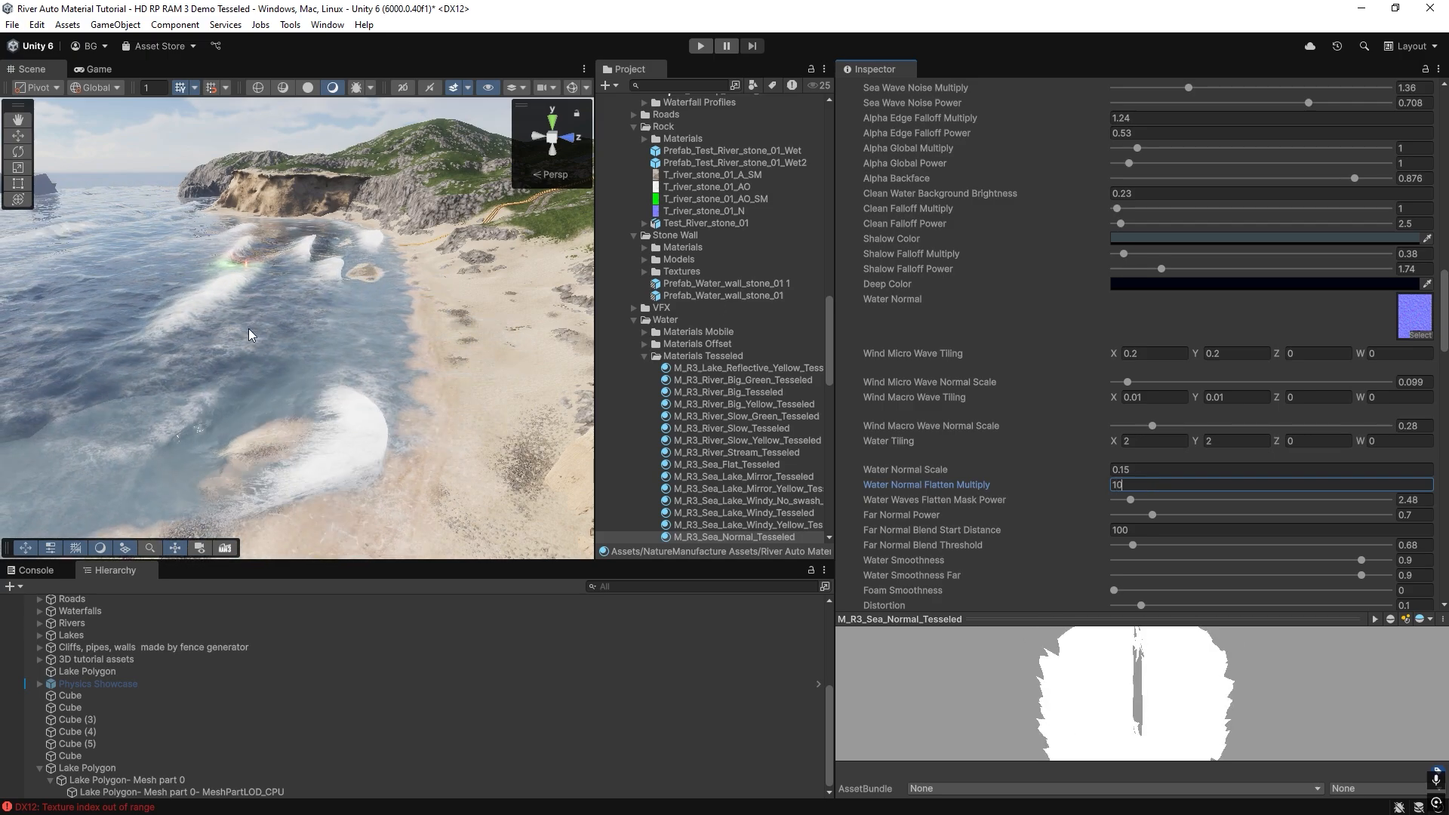
{"action": "key", "text": "w"}
{"action": "right_click_drag", "start_coordinate": [252, 335], "coordinate": [204, 339]}
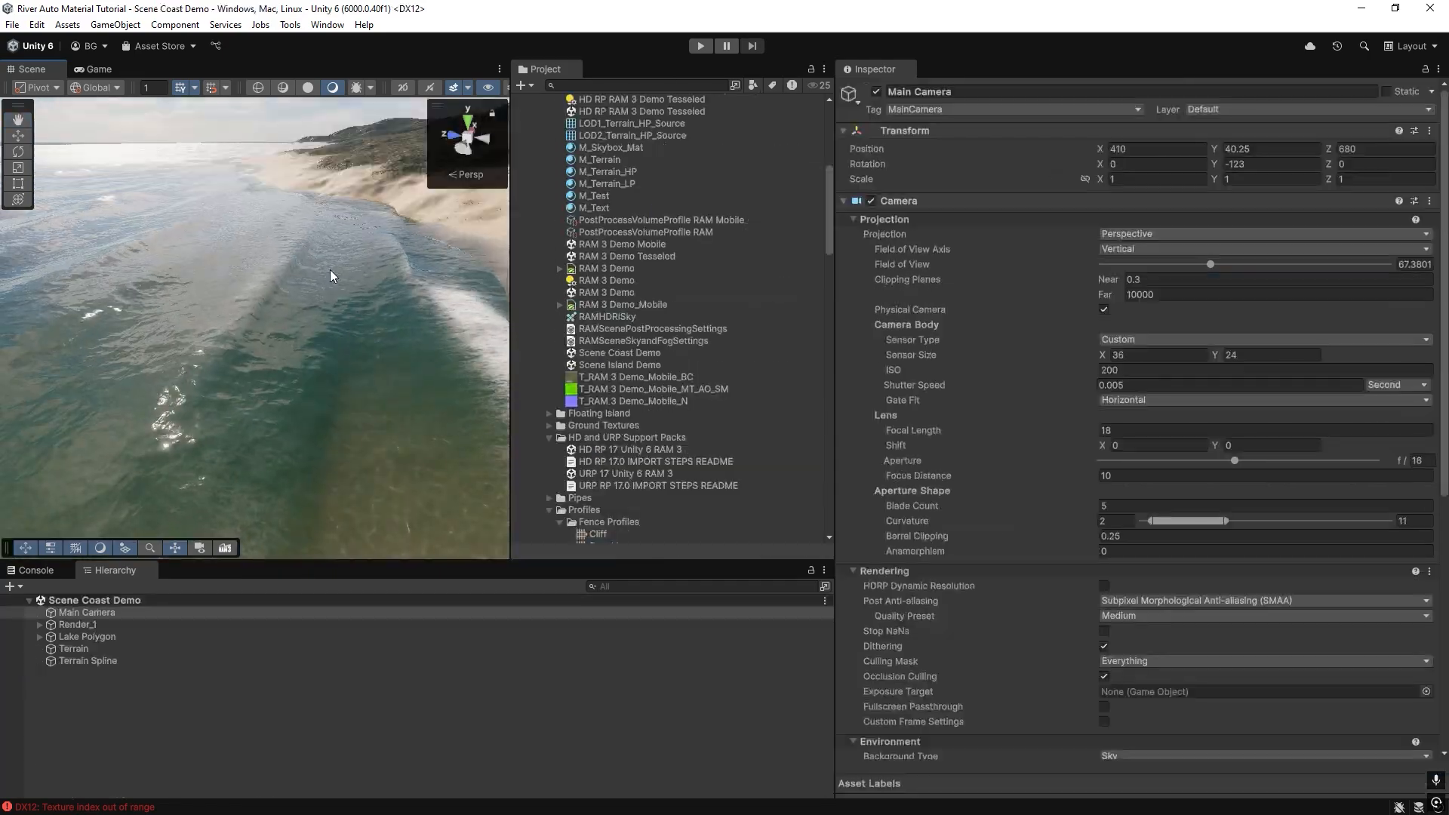
Select the Lake Polygon in the coast scene and set its sea material's Water Normal Flatten Multiply to 10
{"action": "left_click", "coordinate": [87, 636]}
{"action": "scroll", "coordinate": [1291, 482], "scroll_direction": "down", "scroll_amount": 2}
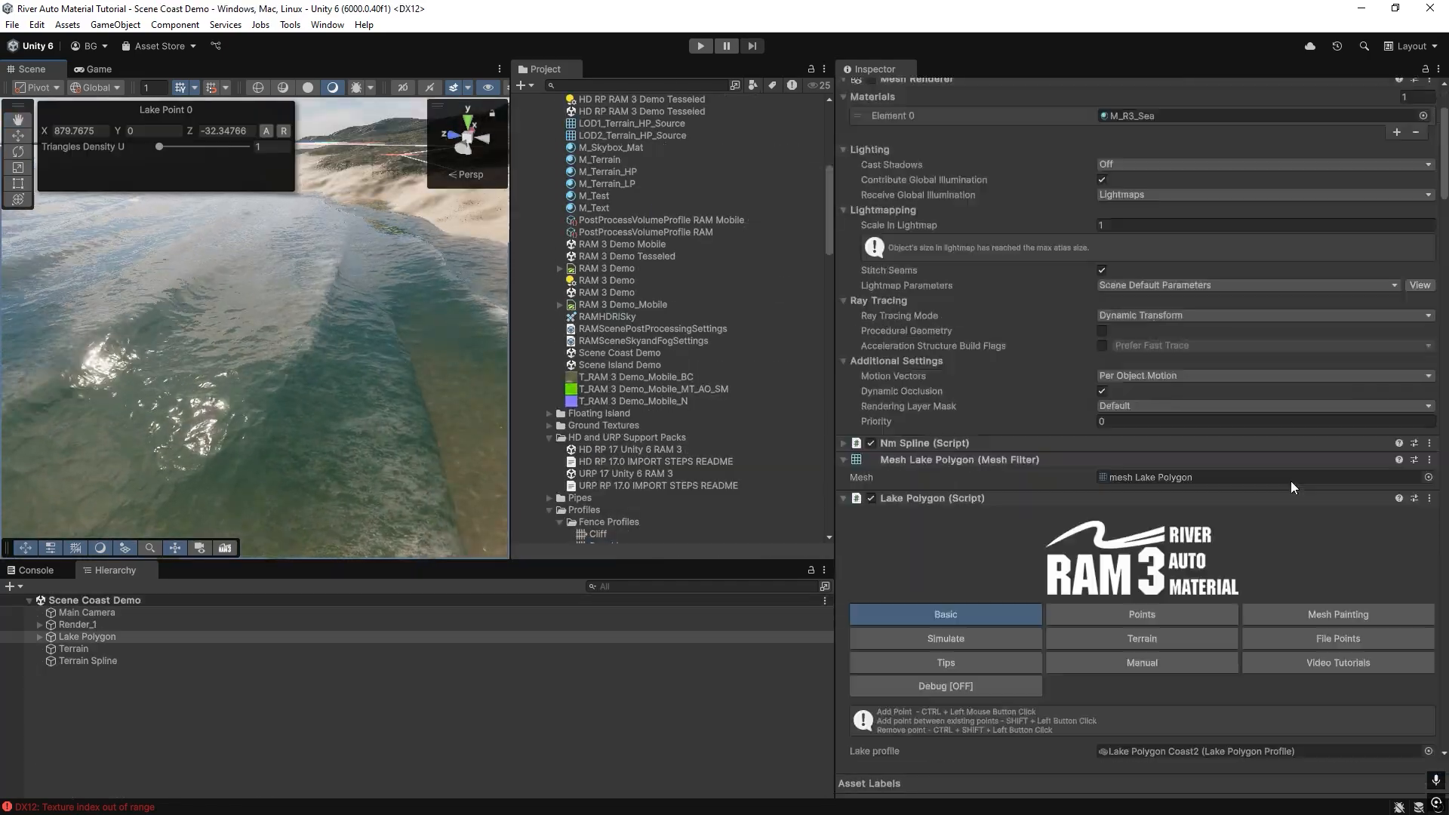
{"action": "scroll", "coordinate": [1125, 471], "scroll_direction": "down", "scroll_amount": 20}
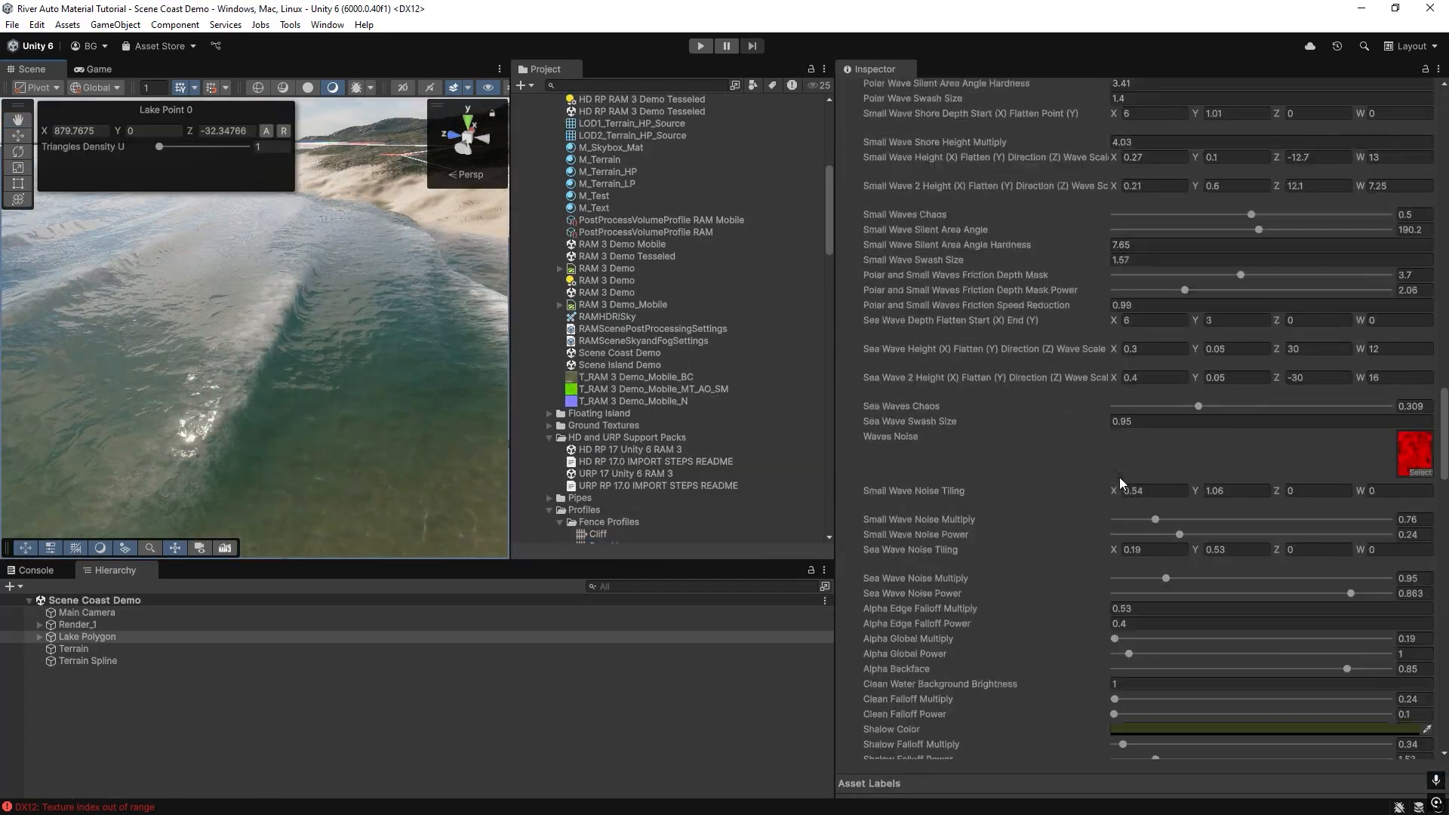
{"action": "scroll", "coordinate": [1120, 477], "scroll_direction": "down", "scroll_amount": 10}
{"action": "right_click_drag", "start_coordinate": [226, 332], "coordinate": [296, 380]}
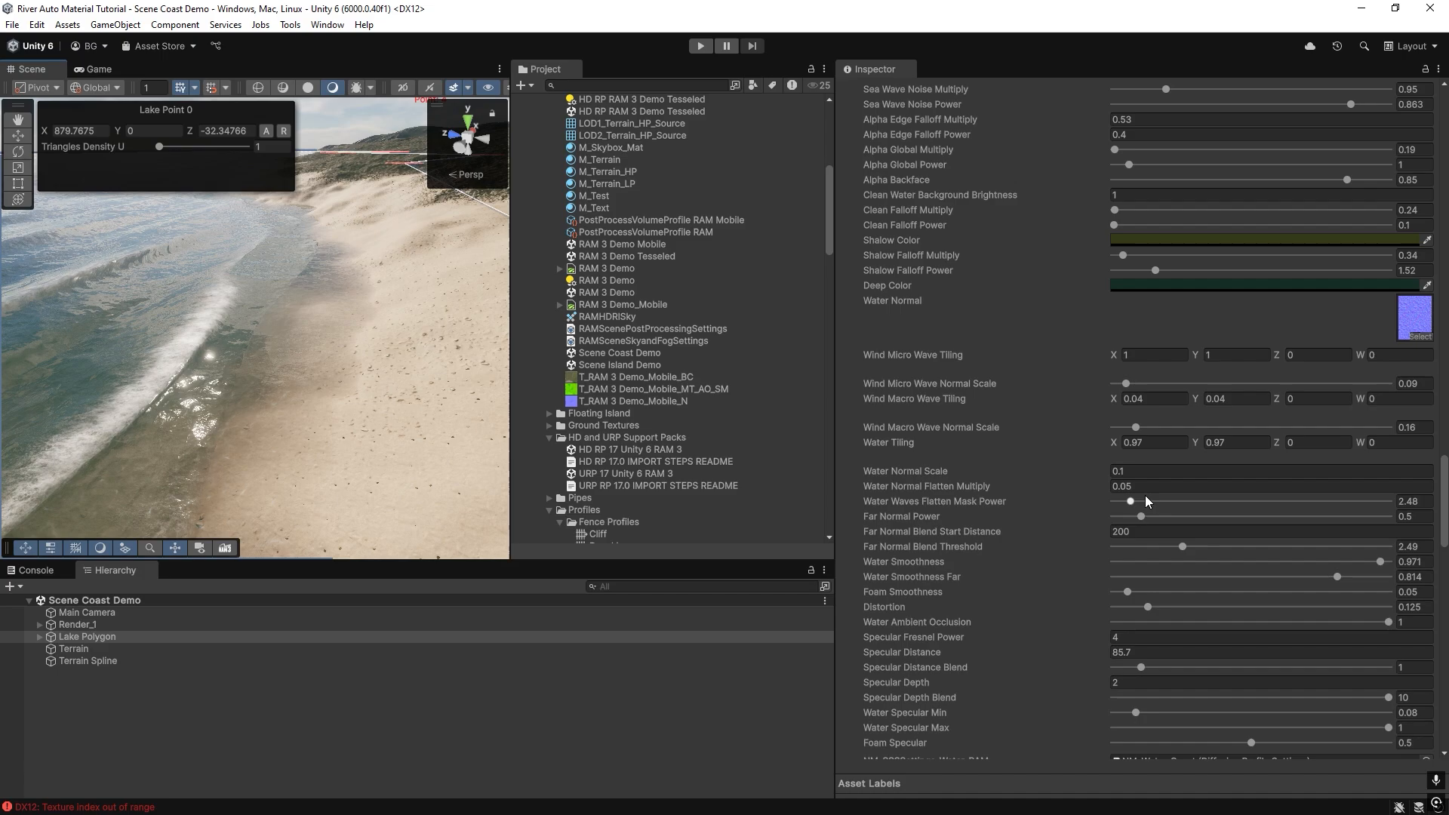
{"action": "left_click", "coordinate": [1146, 488]}
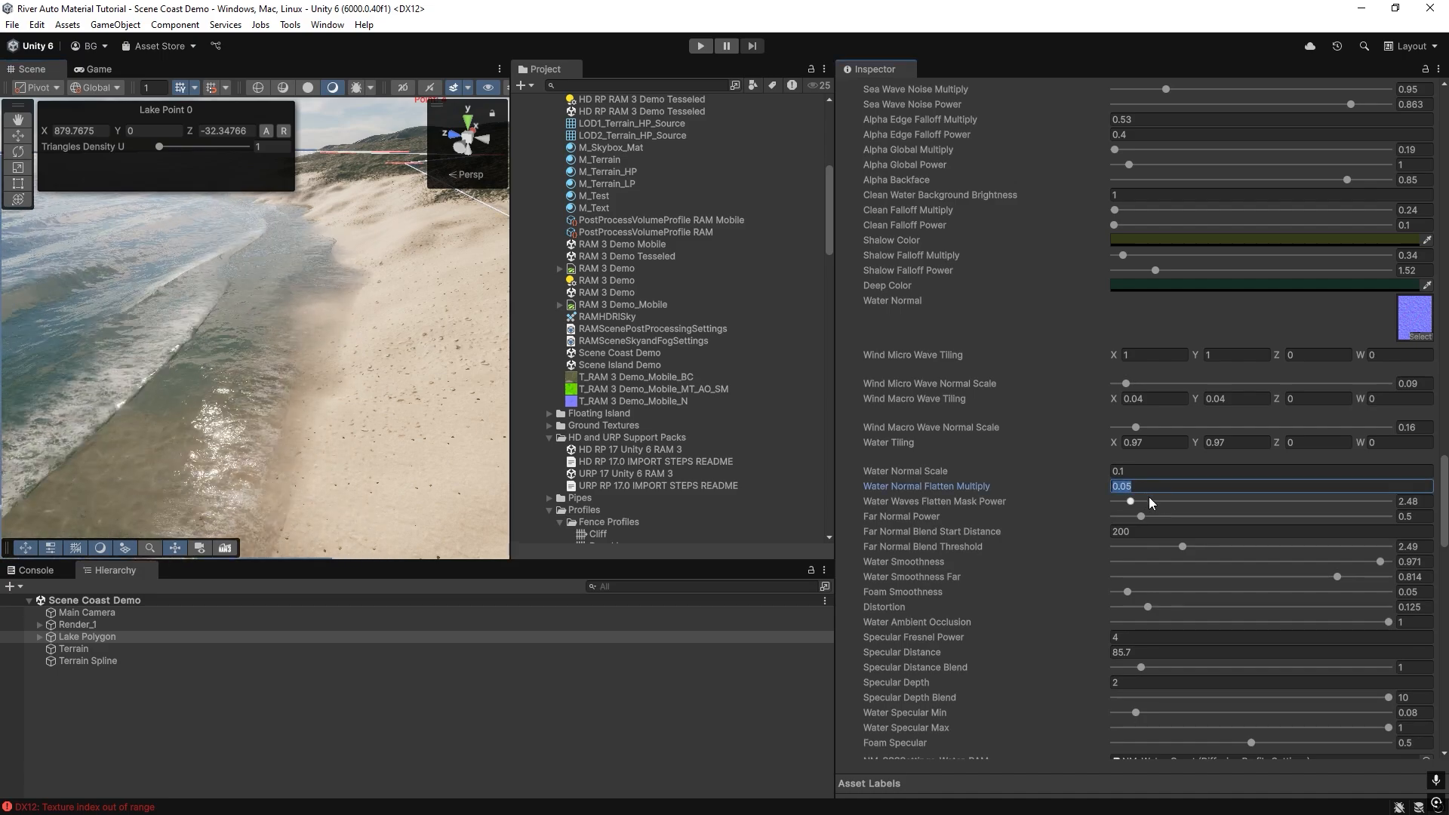
{"action": "type", "text": "1"}
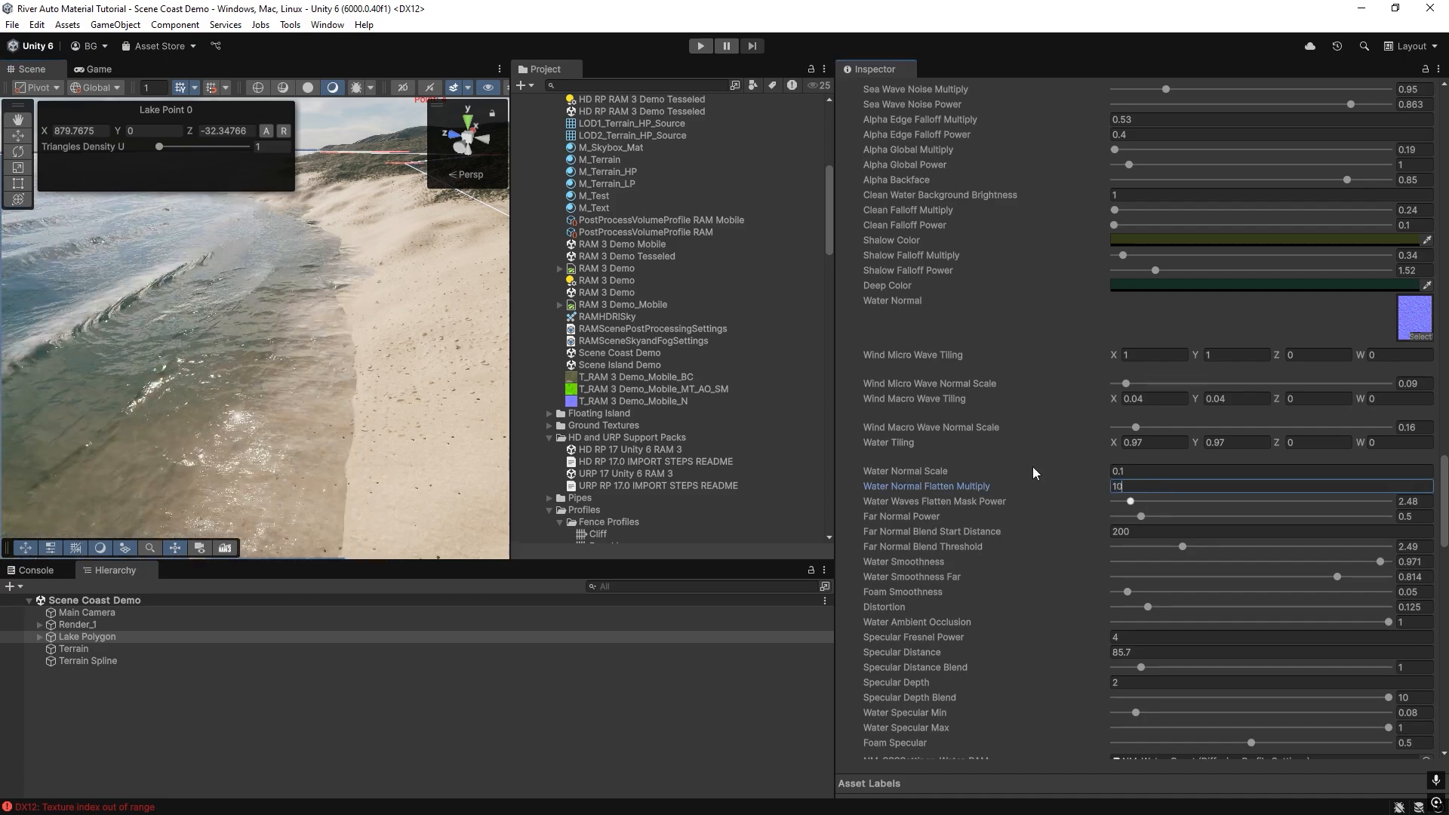
{"action": "type", "text": "0"}
{"action": "key", "text": "Return"}
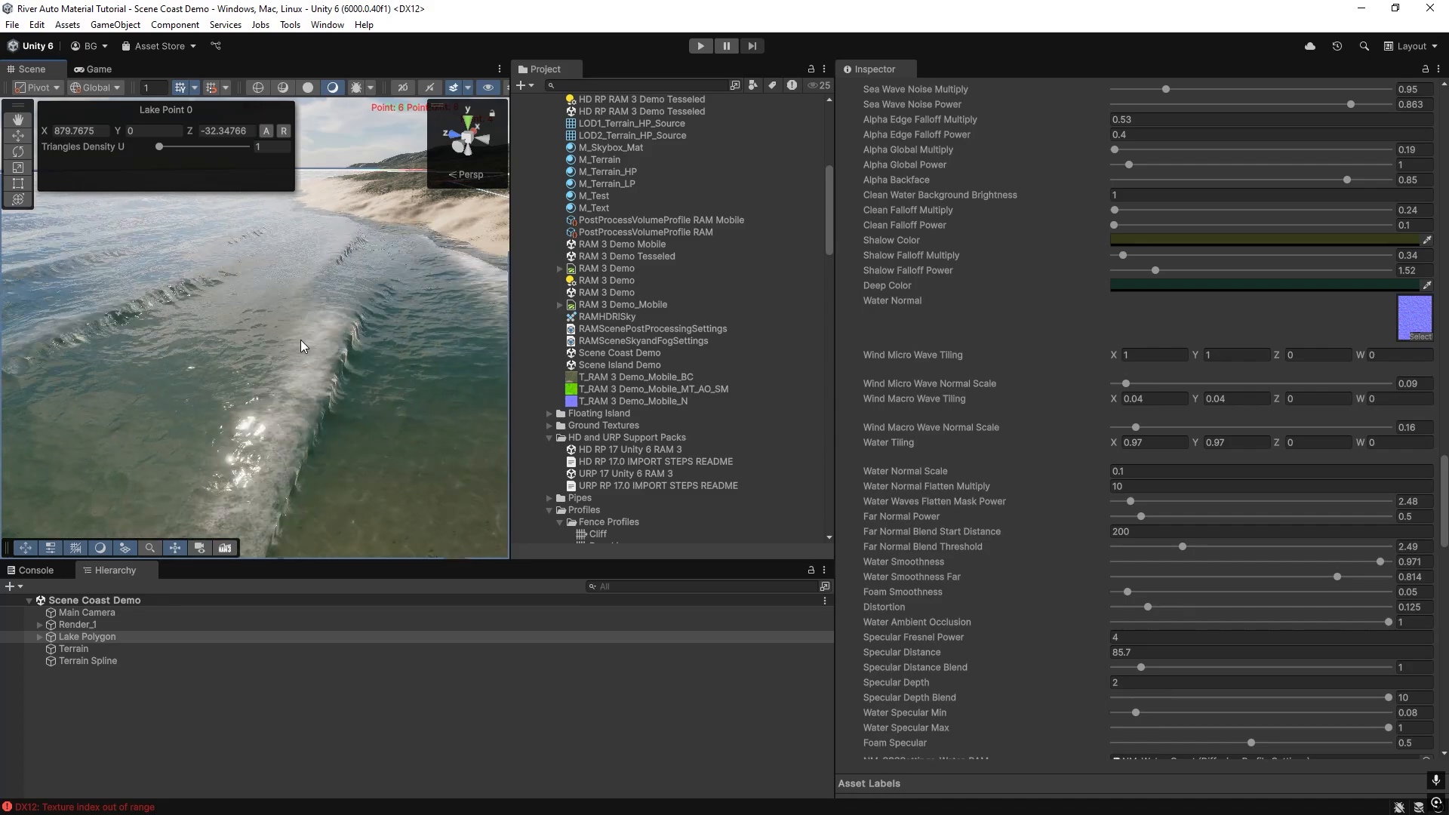
Set Water Normal Flatten Multiply to 0 and view the sea surface
{"action": "mouse_move", "coordinate": [300, 339]}
{"action": "right_mouse_down"}
{"action": "mouse_move", "coordinate": [124, 304]}
{"action": "mouse_move", "coordinate": [240, 284]}
{"action": "mouse_move", "coordinate": [242, 305]}
{"action": "mouse_move", "coordinate": [246, 268]}
{"action": "mouse_move", "coordinate": [201, 274]}
{"action": "mouse_move", "coordinate": [260, 275]}
{"action": "mouse_move", "coordinate": [301, 314]}
{"action": "right_mouse_up"}
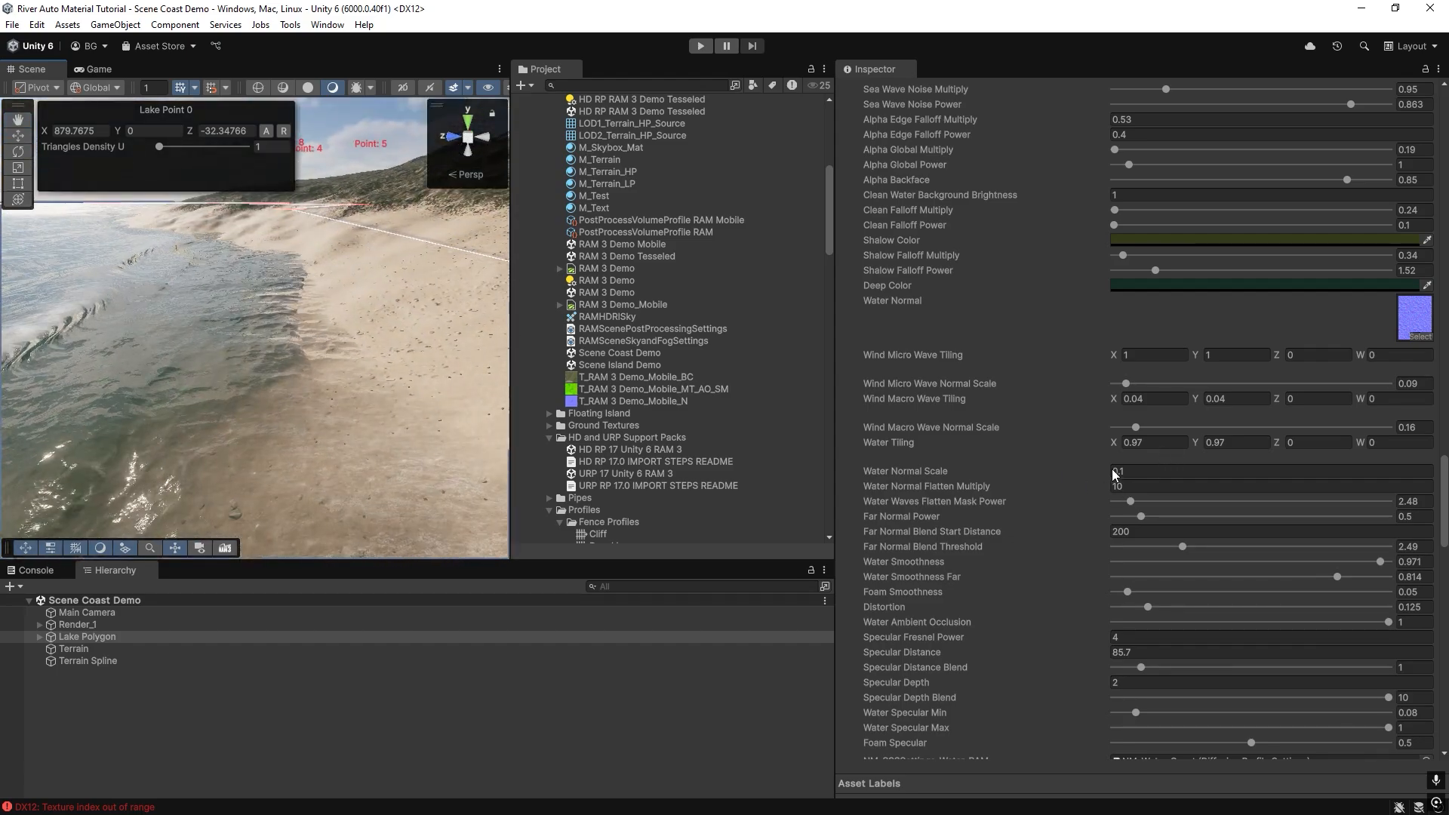
{"action": "left_click", "coordinate": [1131, 488]}
{"action": "type", "text": "0"}
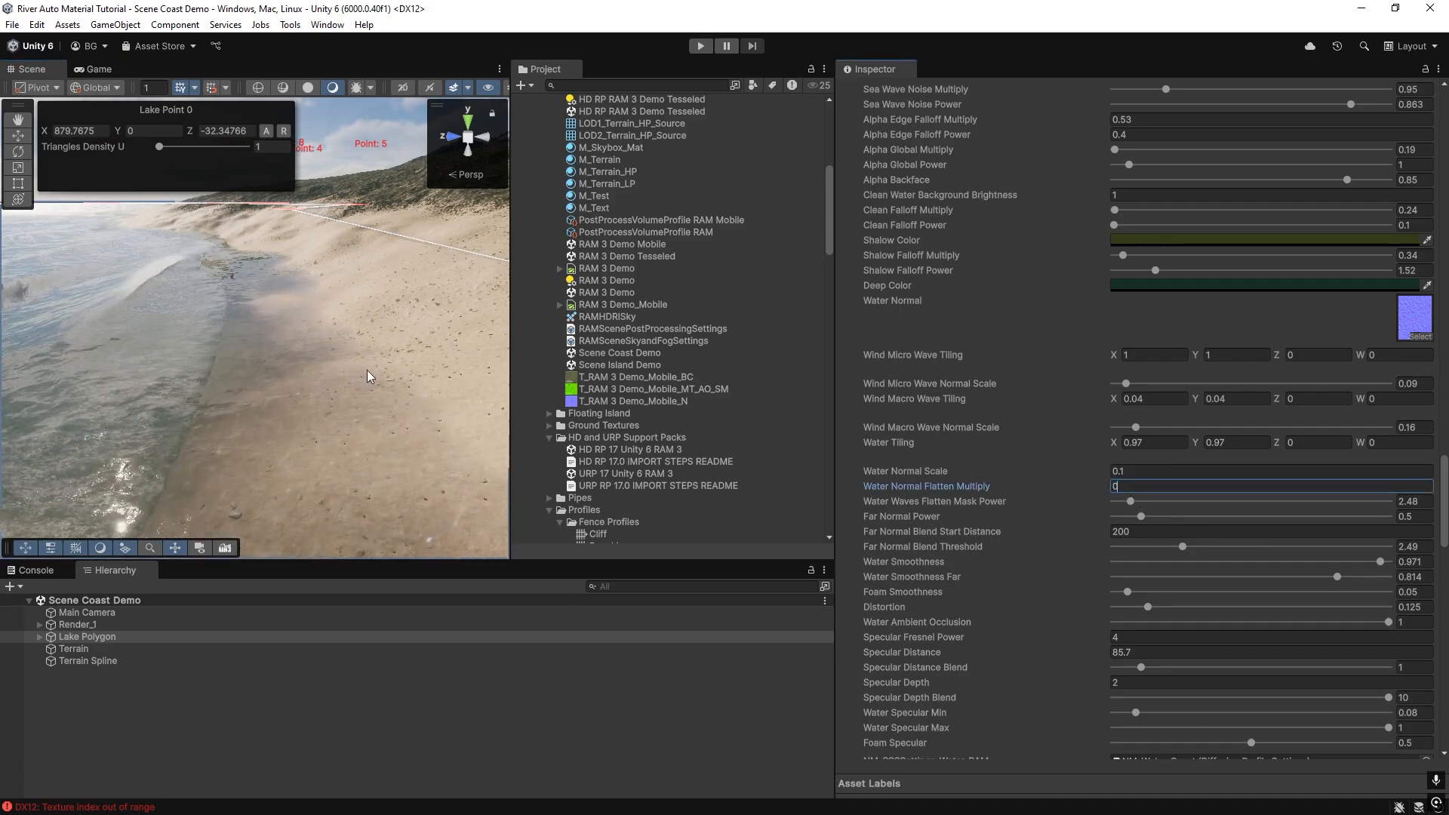
{"action": "right_click_drag", "start_coordinate": [302, 299], "coordinate": [189, 287]}
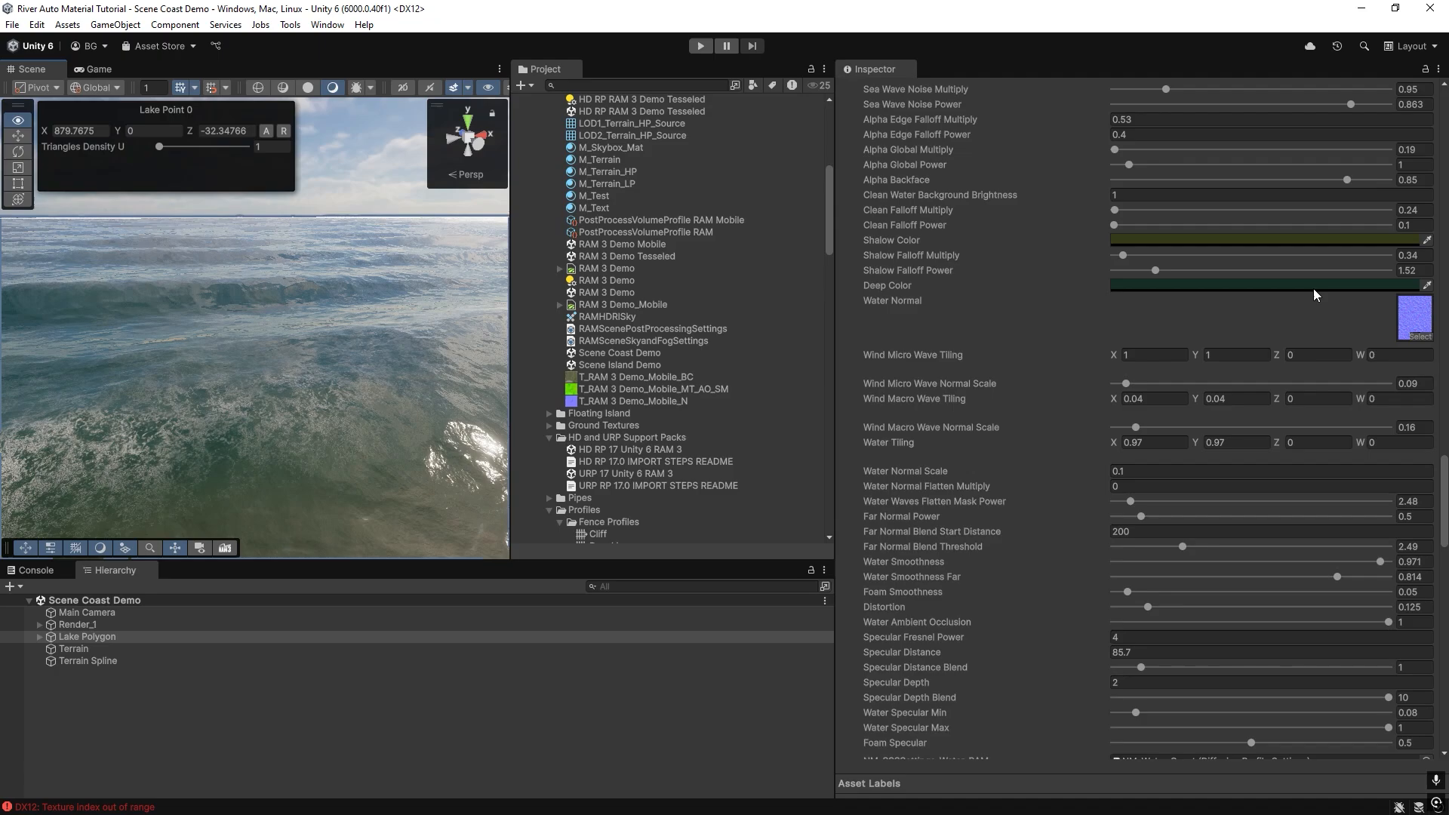
{"action": "right_click_drag", "start_coordinate": [1375, 299], "coordinate": [245, 307]}
{"action": "right_click_drag", "start_coordinate": [179, 344], "coordinate": [432, 286]}
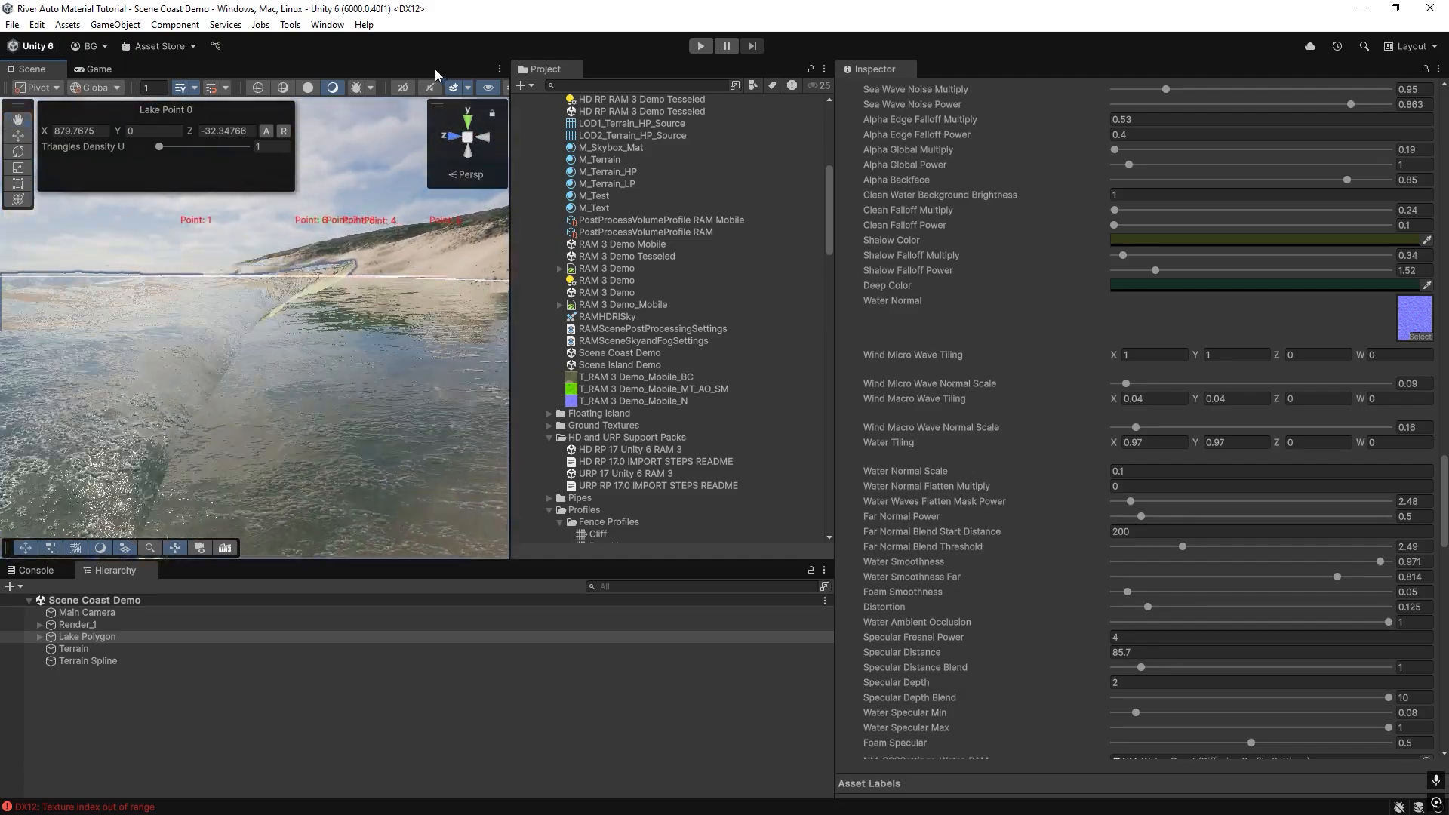
Turn on Always Refresh in the scene view effects options
{"action": "left_click", "coordinate": [467, 91]}
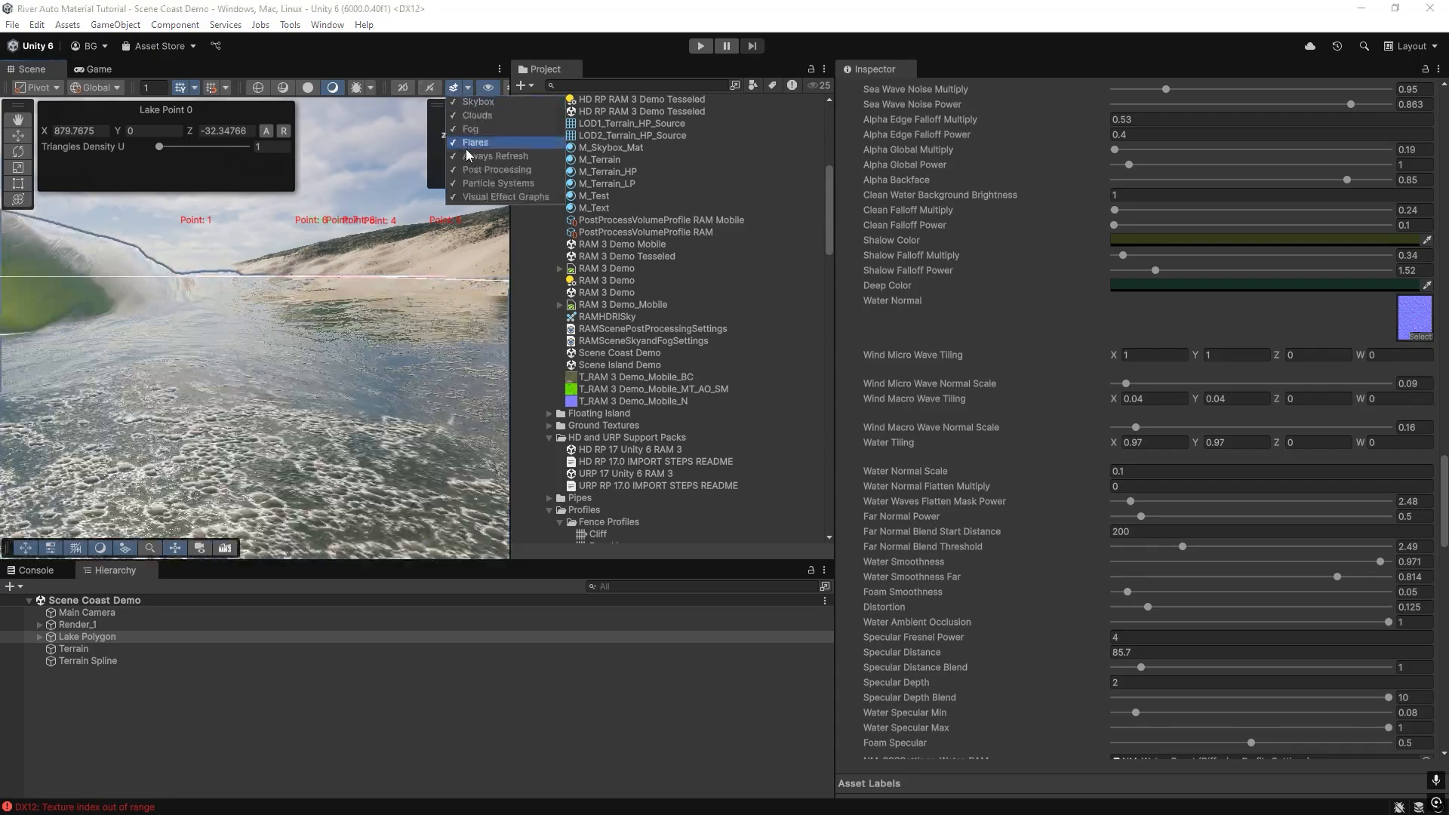
{"action": "left_click", "coordinate": [469, 157]}
{"action": "right_click_drag", "start_coordinate": [301, 281], "coordinate": [246, 257]}
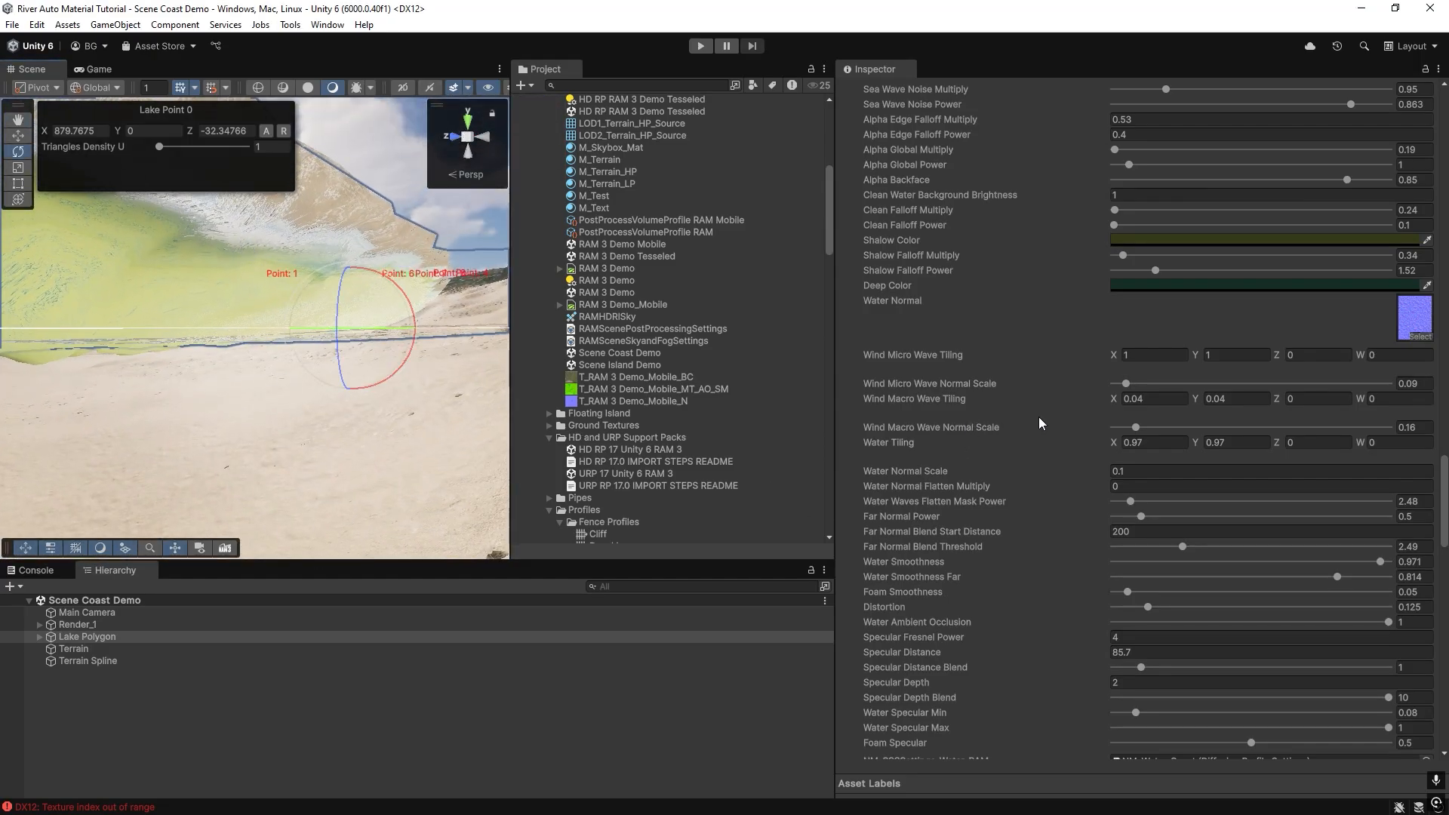
Scrub Water Normal Flatten Multiply up and down, then set it to 0.1
{"action": "left_click_drag", "start_coordinate": [1074, 487], "coordinate": [1093, 484]}
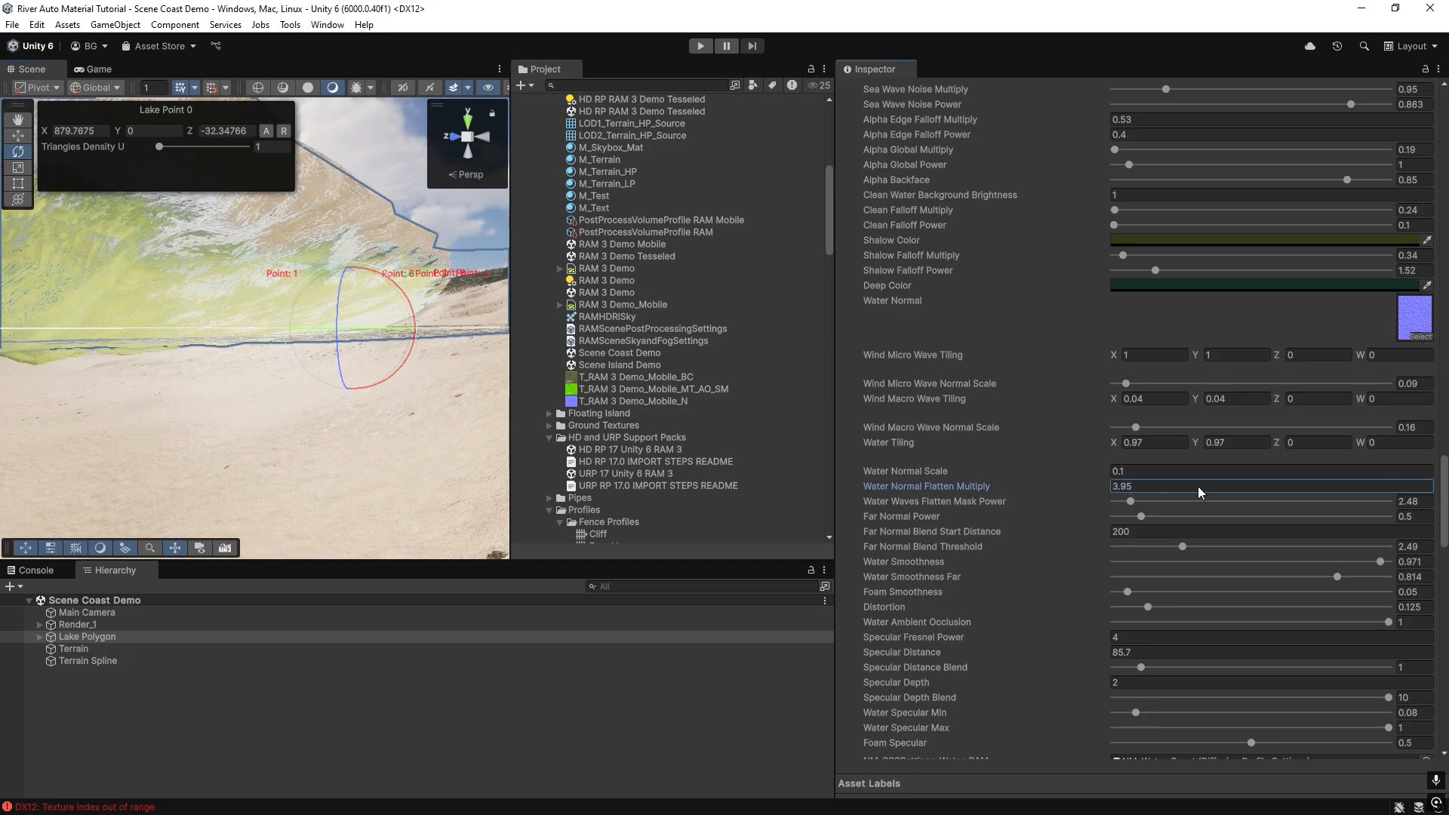
{"action": "right_click_drag", "start_coordinate": [48, 360], "coordinate": [18, 323]}
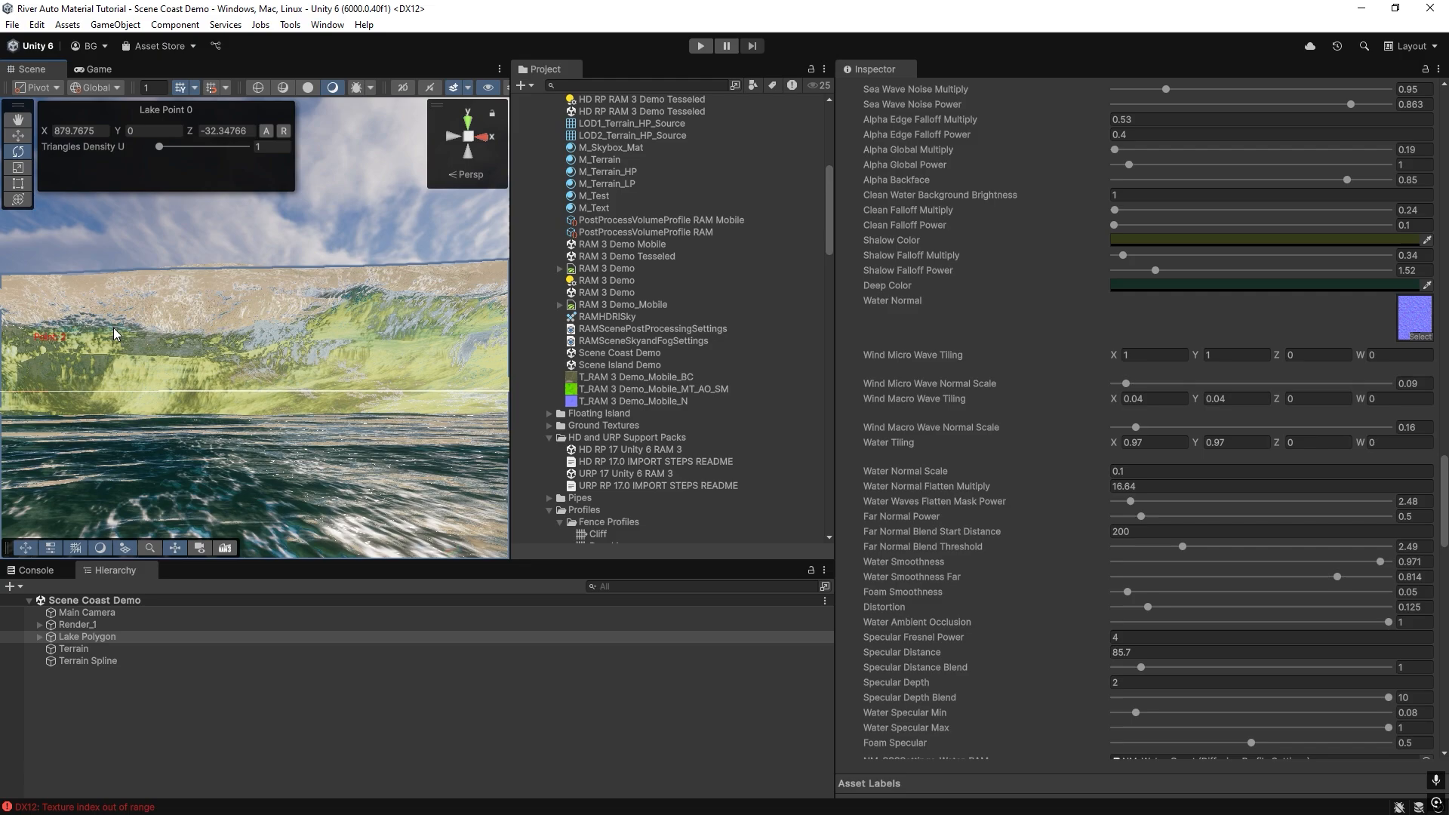
{"action": "right_click_drag", "start_coordinate": [225, 355], "coordinate": [239, 315]}
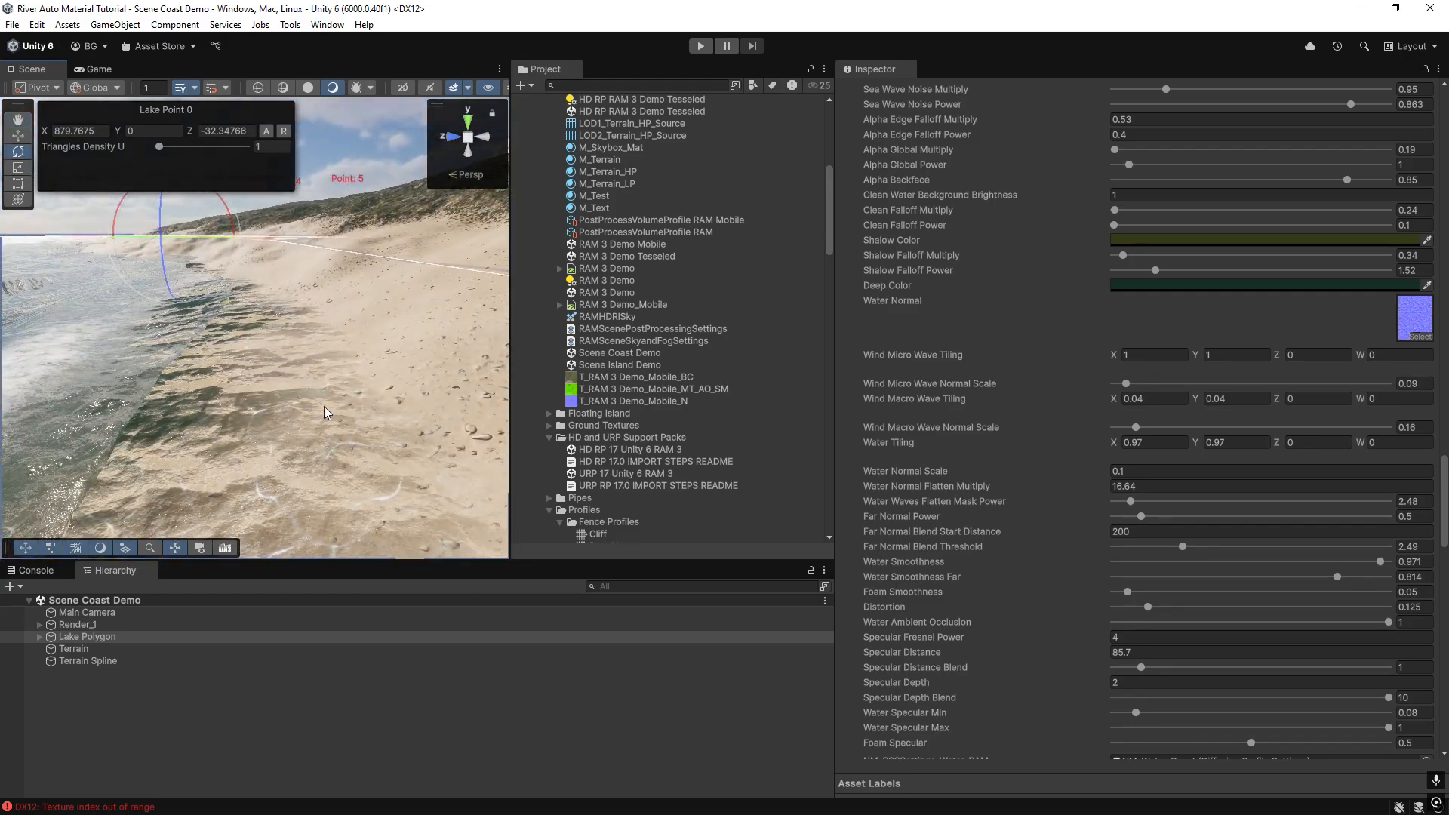
{"action": "type", "text": "1"}
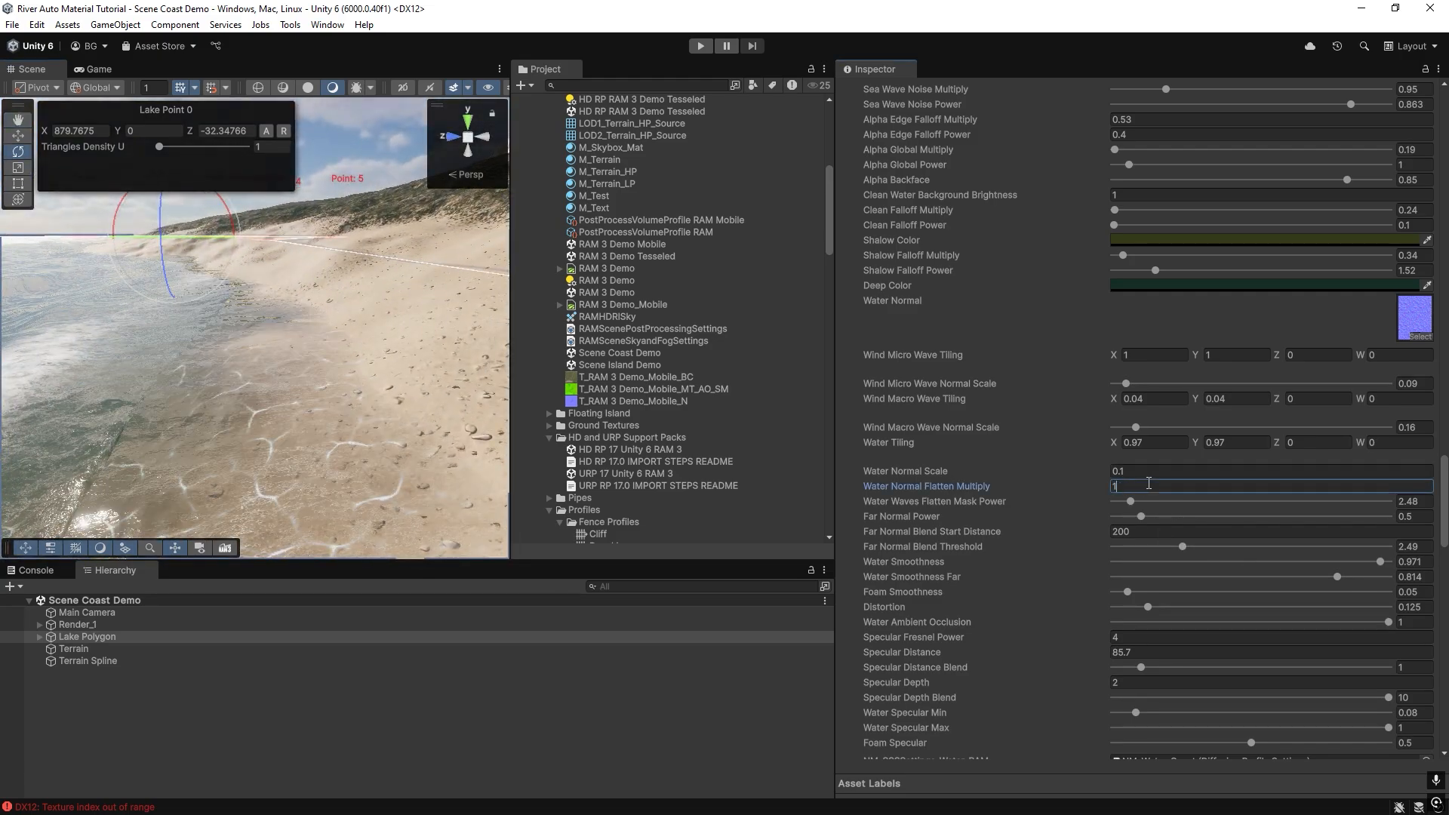
{"action": "type", "text": "0.1"}
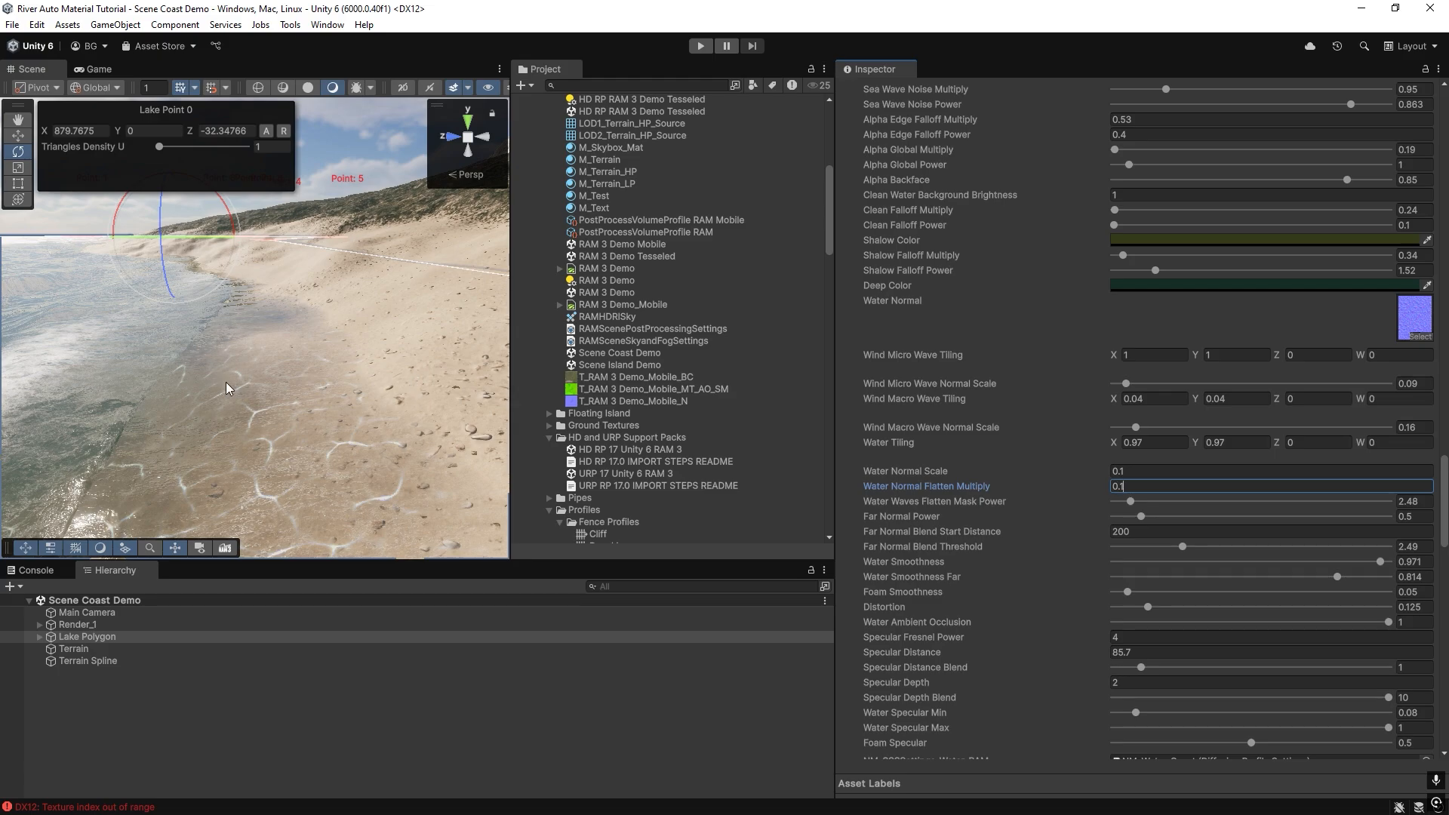
Adjust Water Waves Flatten Mask Power to about 2.46 and Far Normal Power to about 0.54 while checking the waves
{"action": "right_click_drag", "start_coordinate": [243, 326], "coordinate": [500, 338]}
{"action": "right_click_drag", "start_coordinate": [287, 351], "coordinate": [1150, 391]}
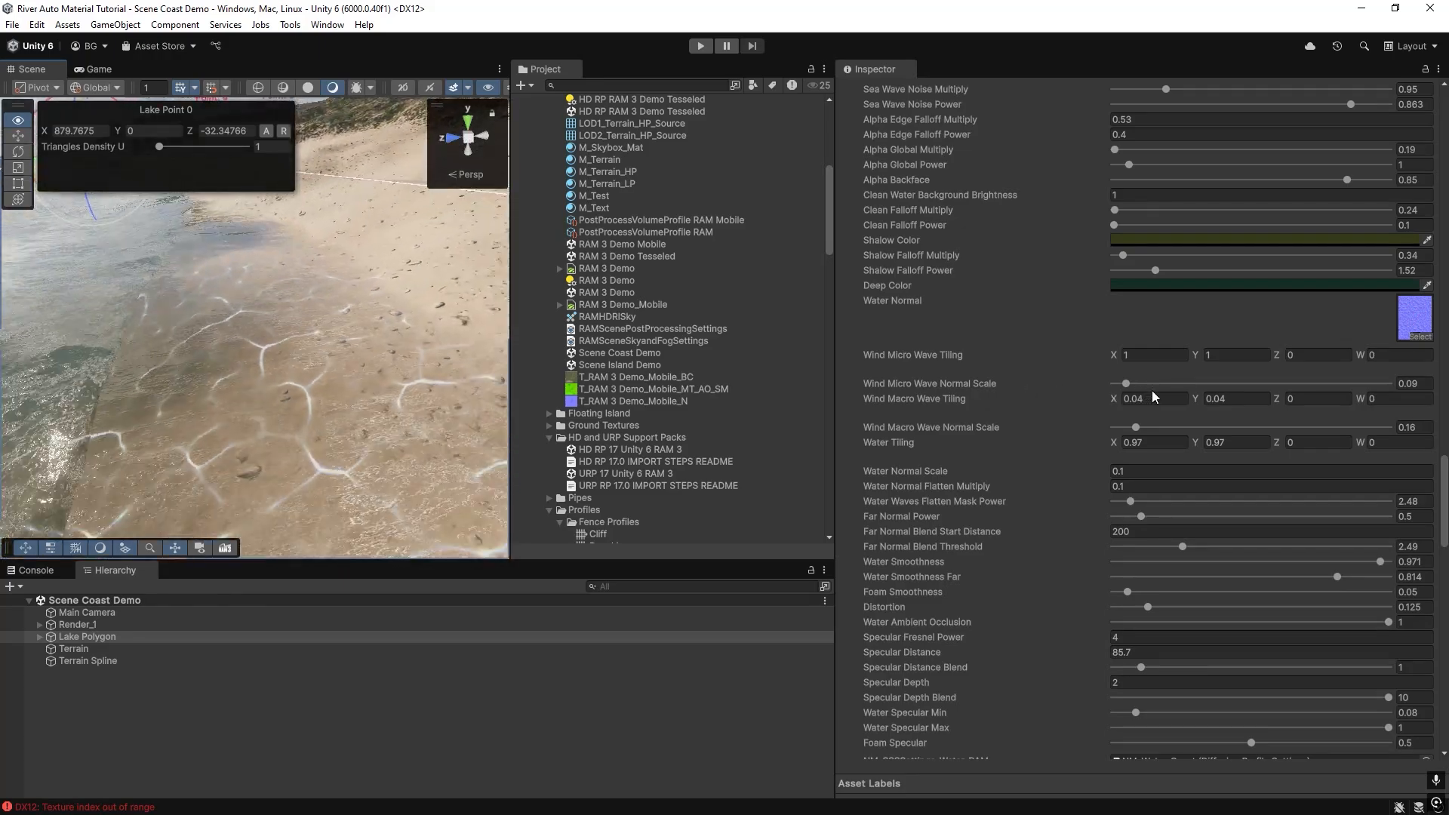
{"action": "right_click_drag", "start_coordinate": [1150, 397], "coordinate": [912, 511]}
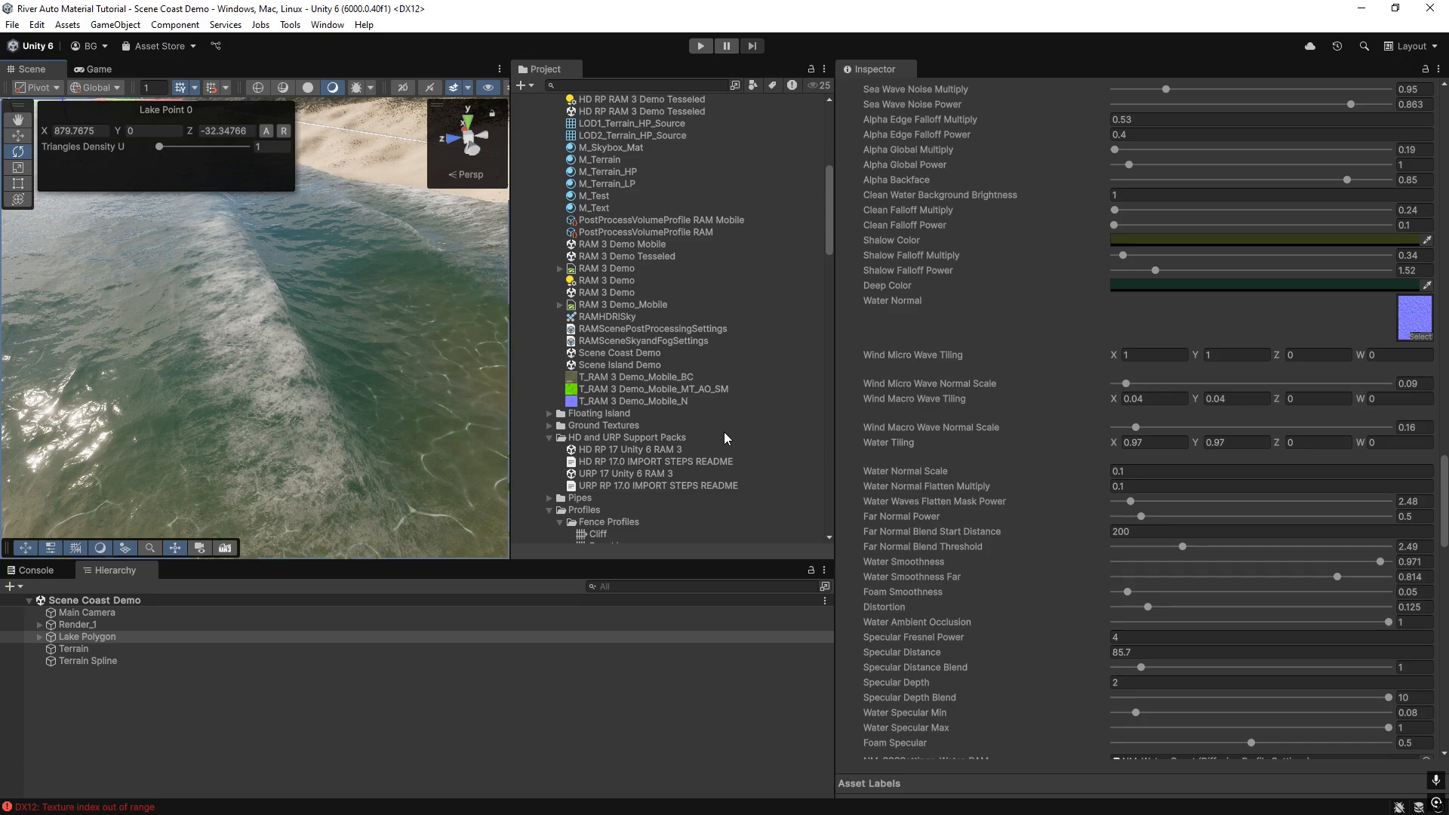
{"action": "right_click_drag", "start_coordinate": [430, 243], "coordinate": [206, 366]}
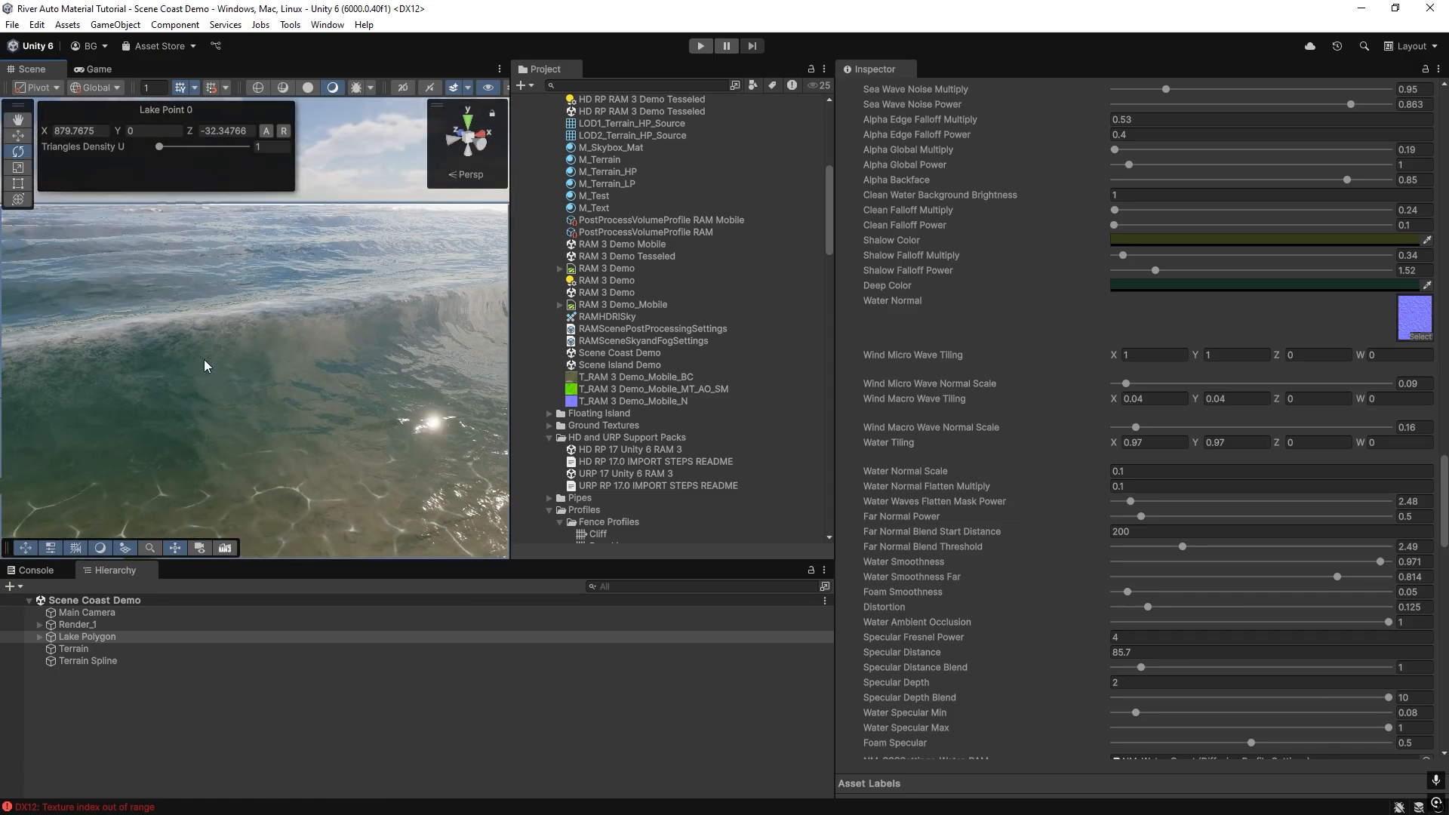
{"action": "right_click_drag", "start_coordinate": [306, 400], "coordinate": [418, 349]}
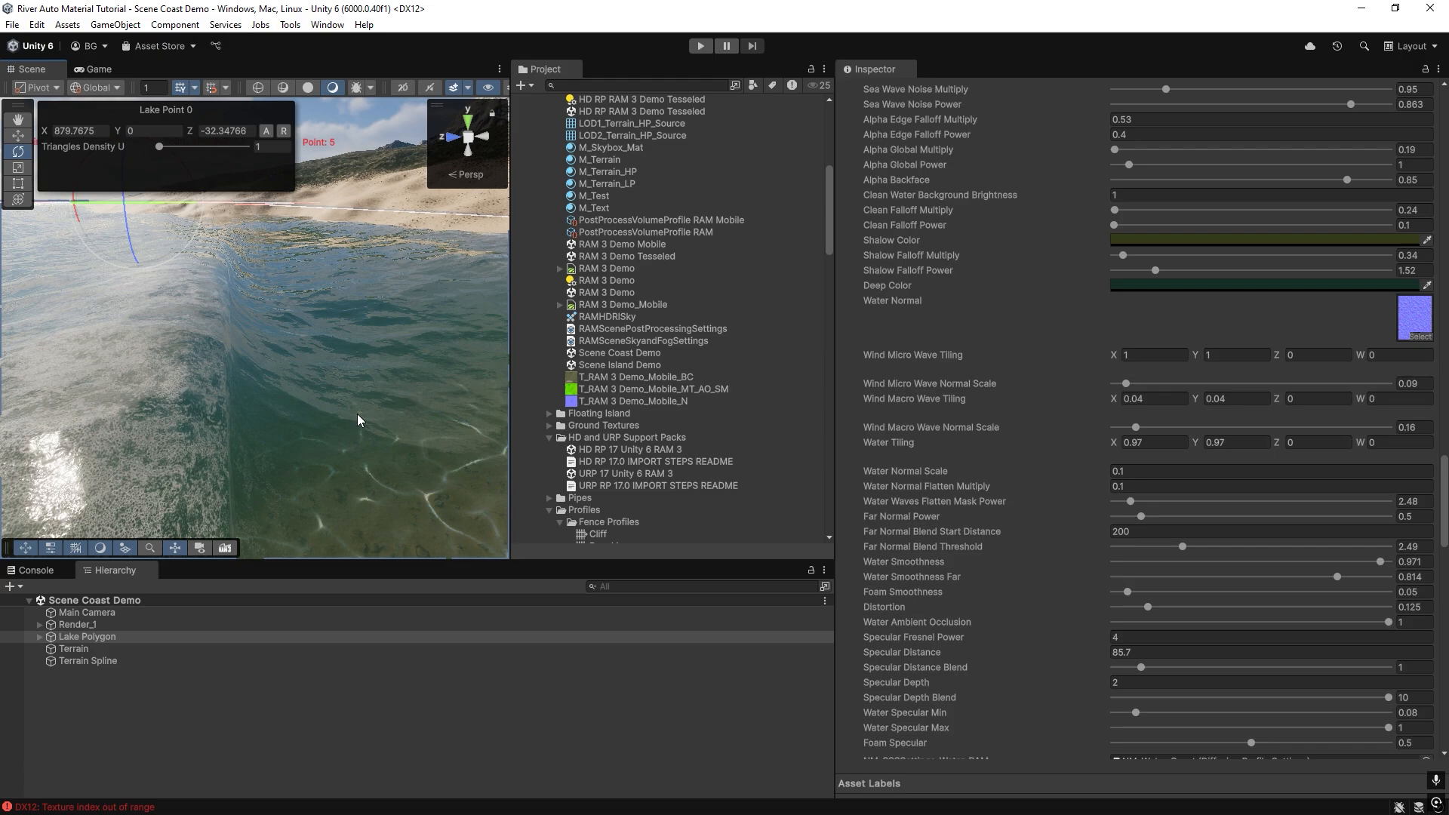
{"action": "right_click_drag", "start_coordinate": [186, 243], "coordinate": [262, 363]}
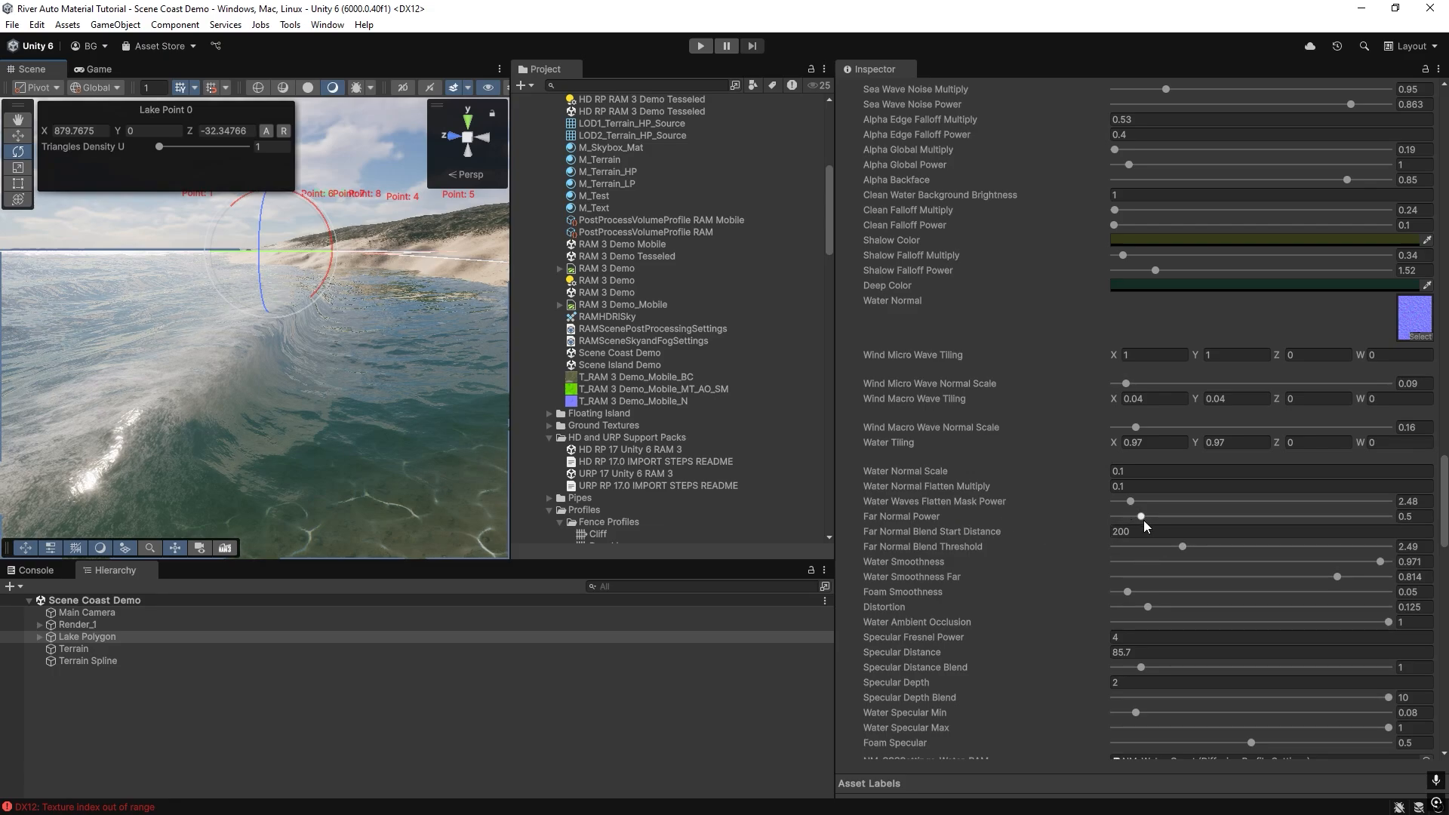
{"action": "right_click_drag", "start_coordinate": [334, 417], "coordinate": [292, 421]}
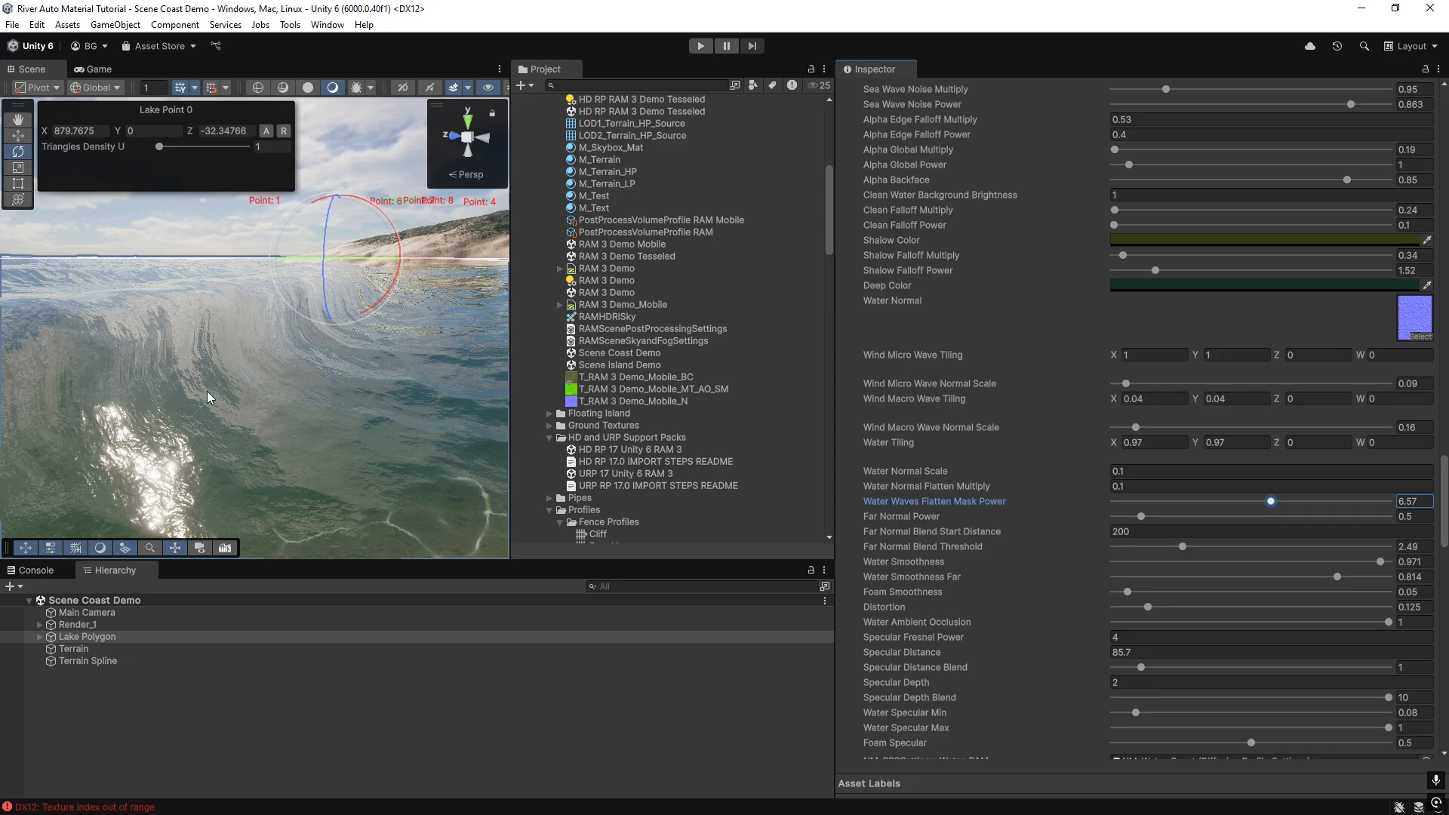
{"action": "right_click_drag", "start_coordinate": [260, 374], "coordinate": [259, 361]}
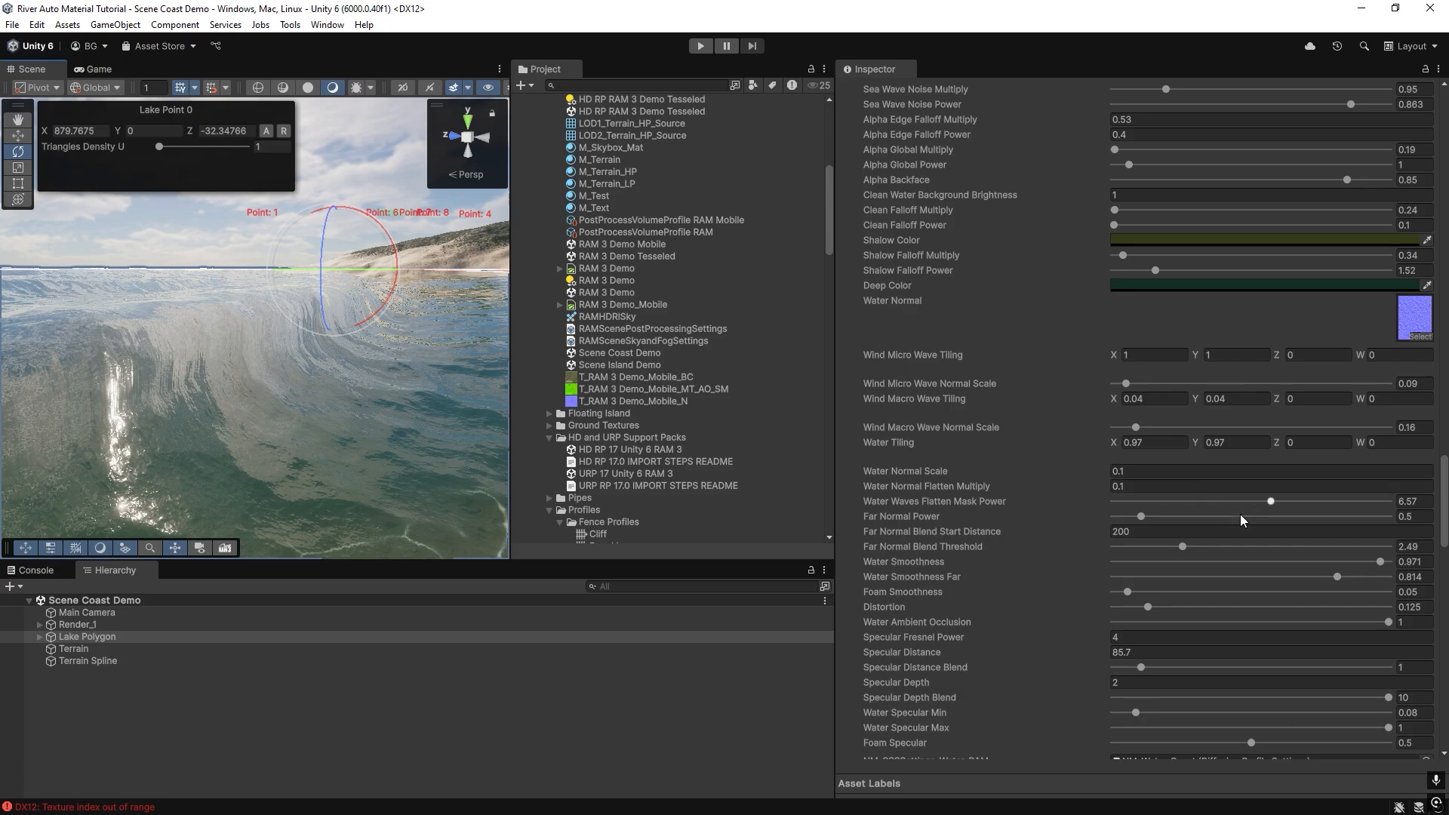
{"action": "left_click_drag", "start_coordinate": [1276, 502], "coordinate": [1111, 504]}
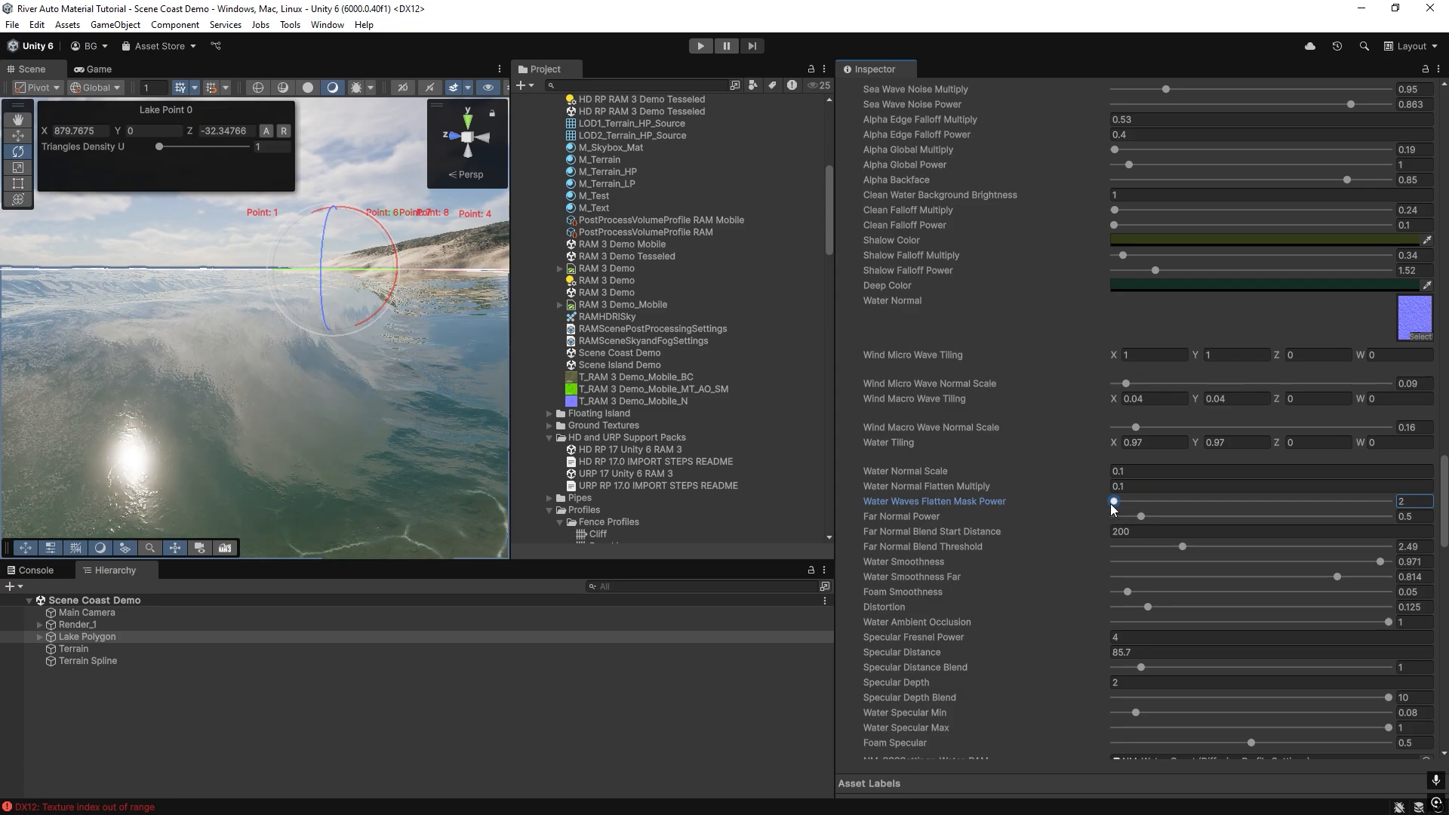
{"action": "right_click_drag", "start_coordinate": [388, 305], "coordinate": [336, 341]}
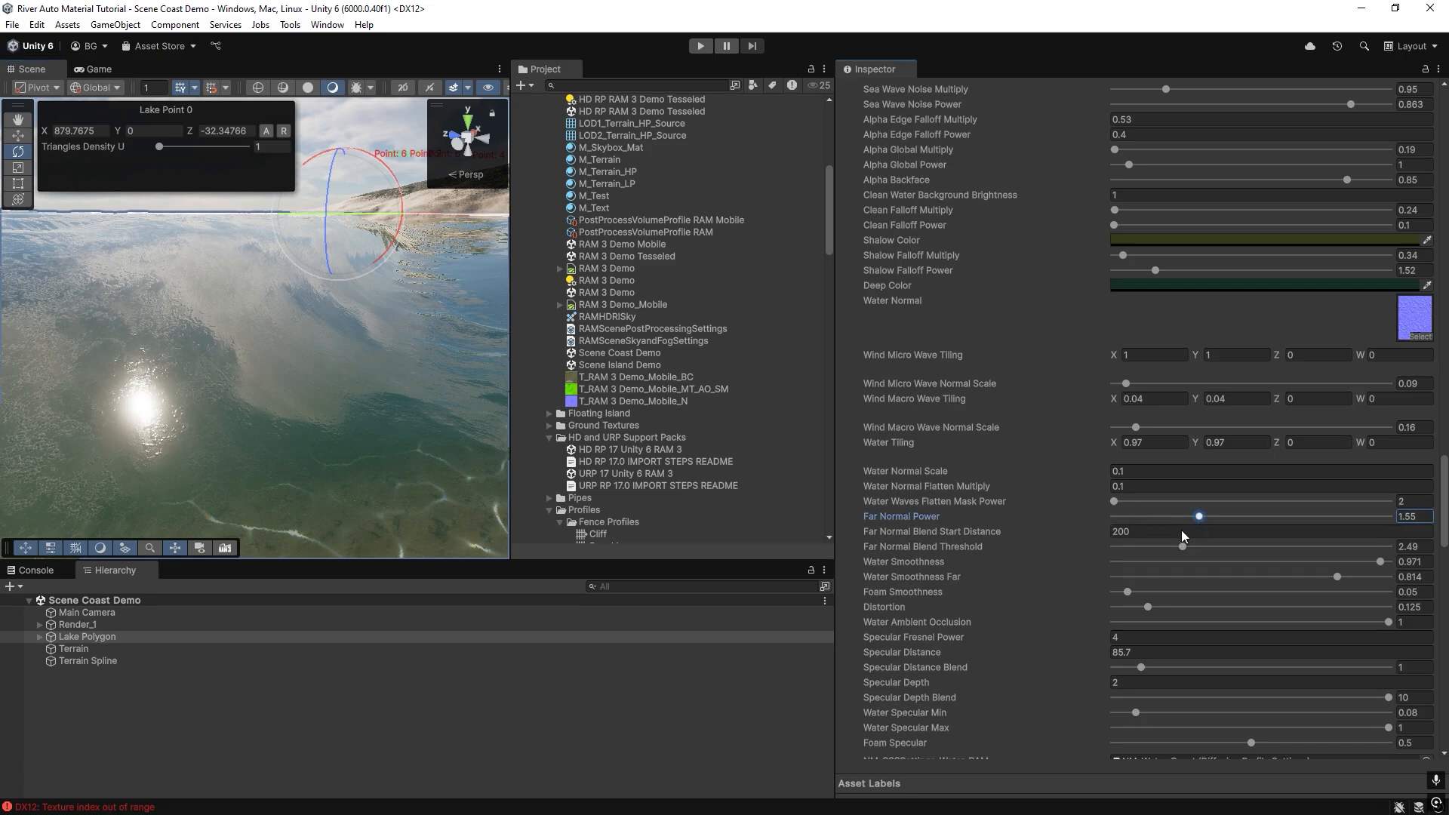
{"action": "left_click_drag", "start_coordinate": [1153, 536], "coordinate": [1132, 511]}
{"action": "right_click_drag", "start_coordinate": [301, 290], "coordinate": [242, 321]}
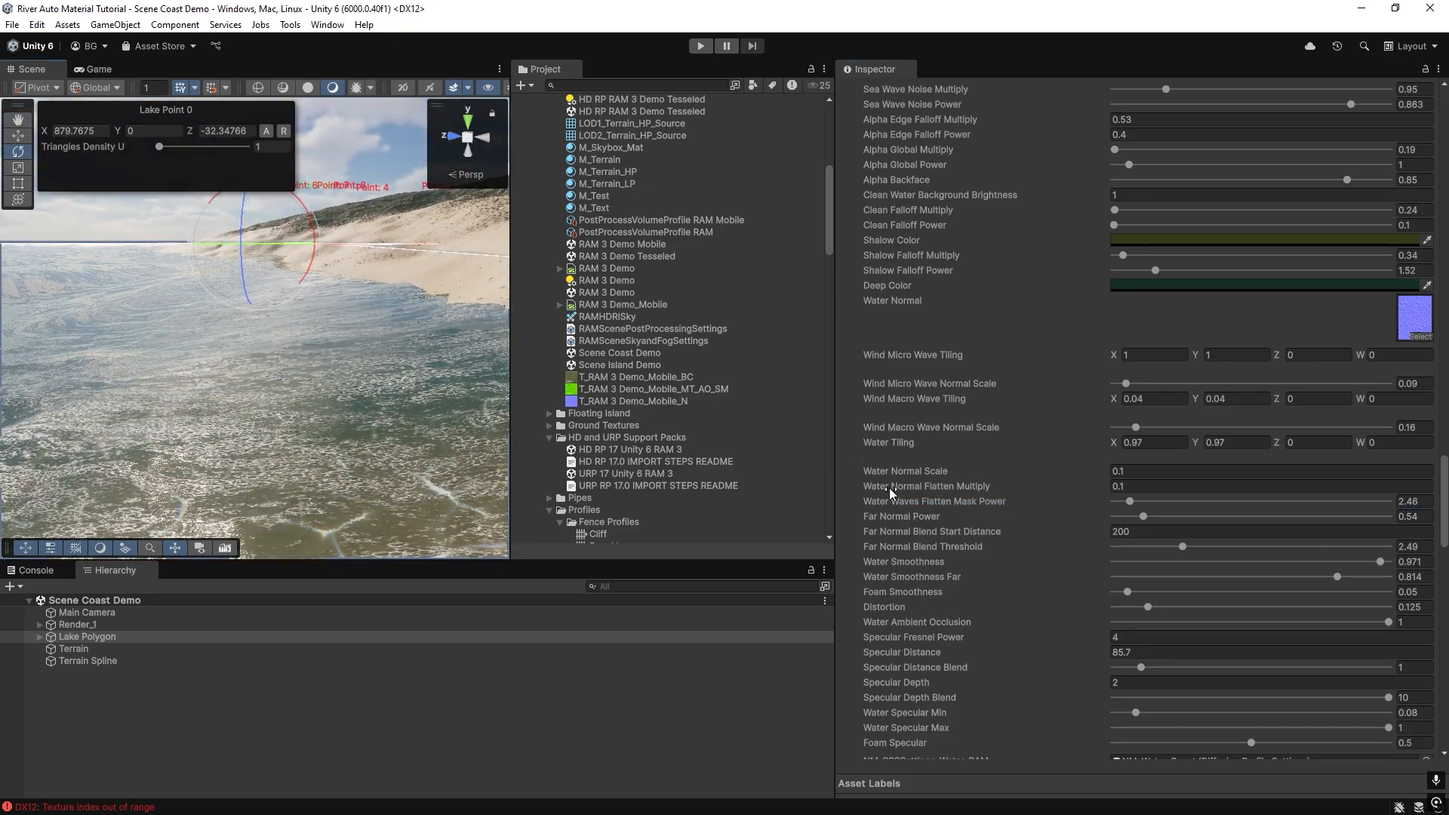
Try setting Far Normal Blend Start Distance to 2000, then return it to 200
{"action": "right_click_drag", "start_coordinate": [323, 337], "coordinate": [591, 433]}
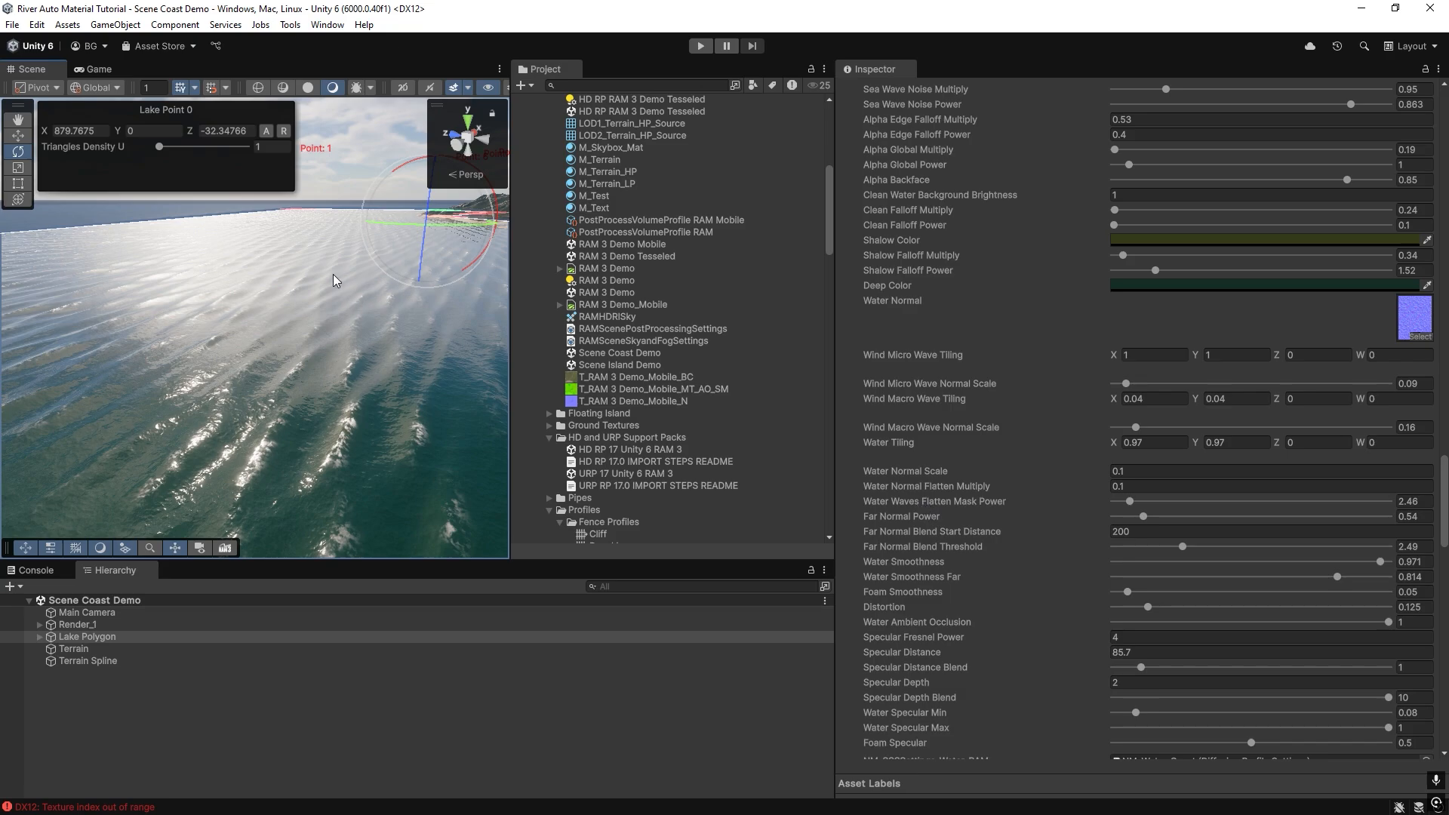
{"action": "key", "text": "w"}
{"action": "right_click_drag", "start_coordinate": [333, 274], "coordinate": [202, 294]}
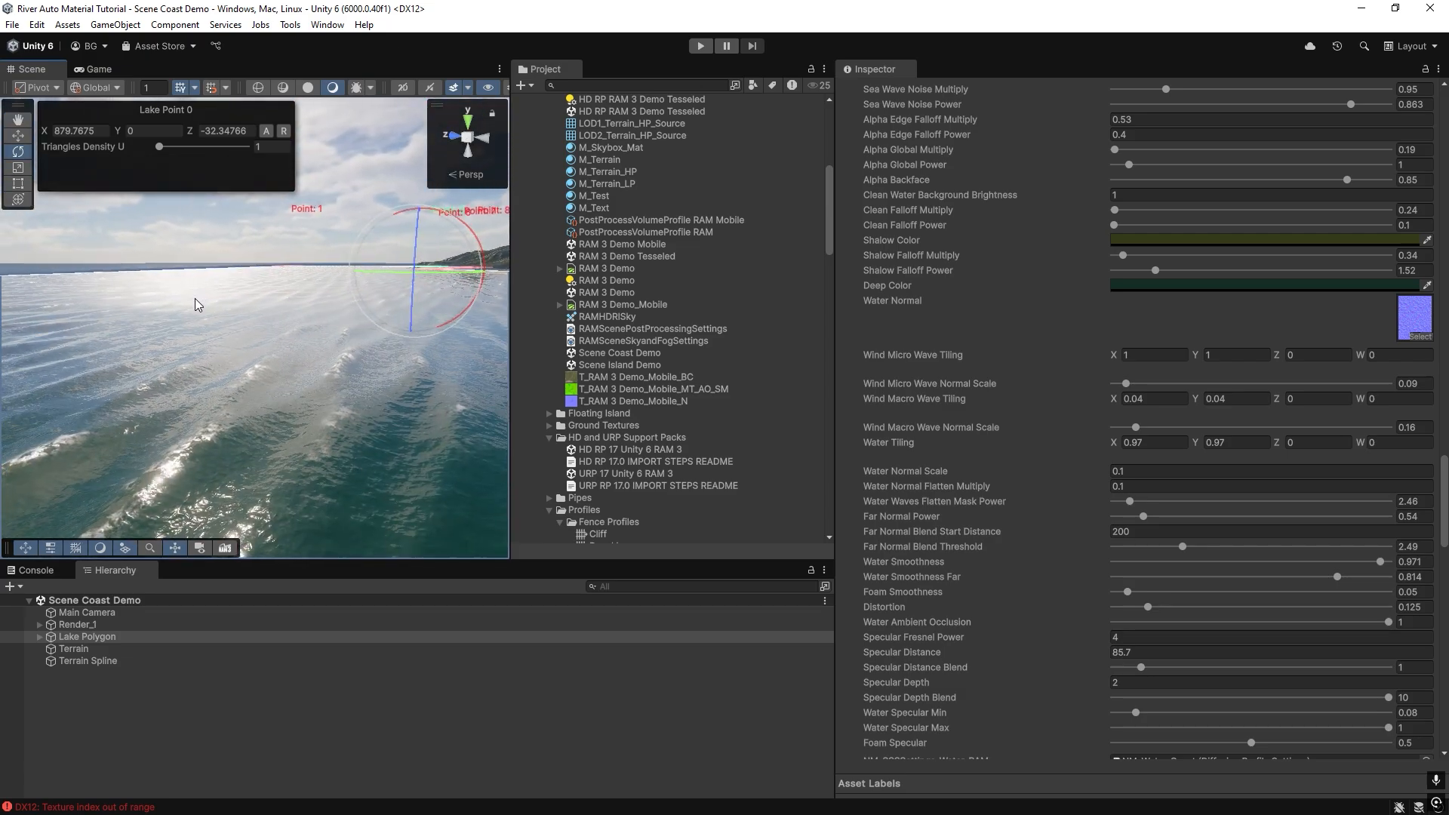
{"action": "right_click_drag", "start_coordinate": [204, 353], "coordinate": [355, 322]}
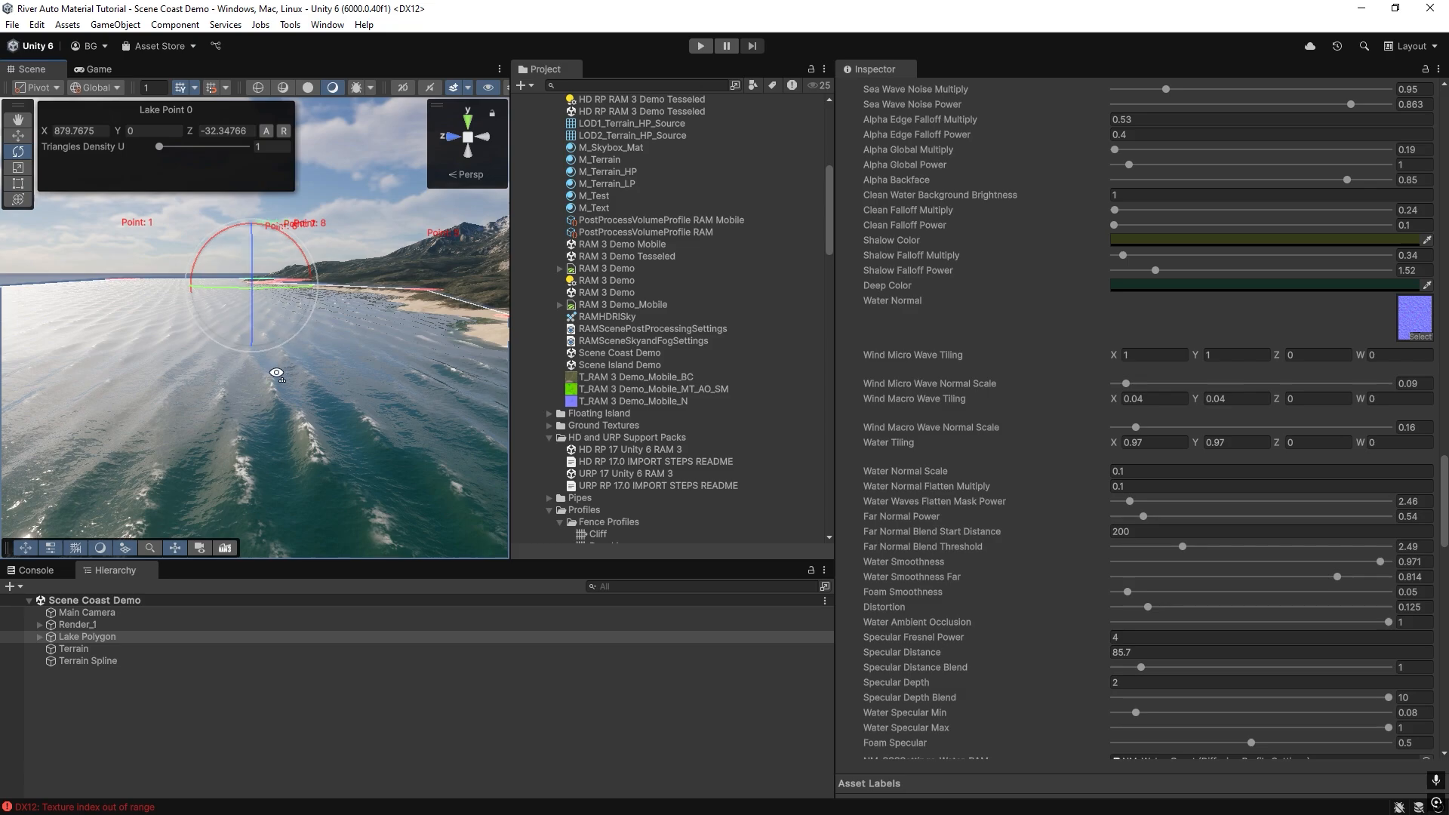
{"action": "right_click_drag", "start_coordinate": [462, 386], "coordinate": [398, 441]}
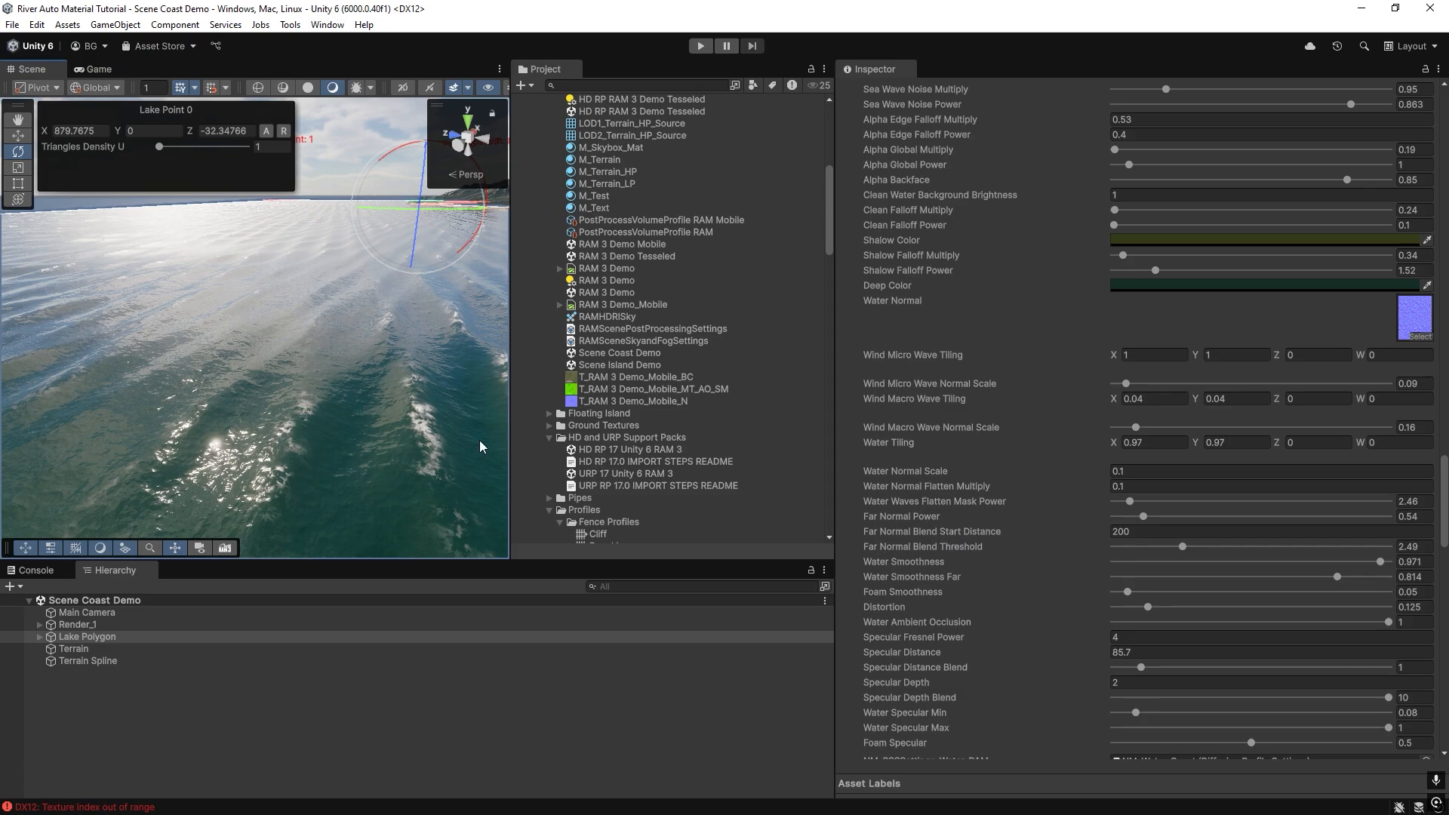
{"action": "left_click", "coordinate": [1115, 532]}
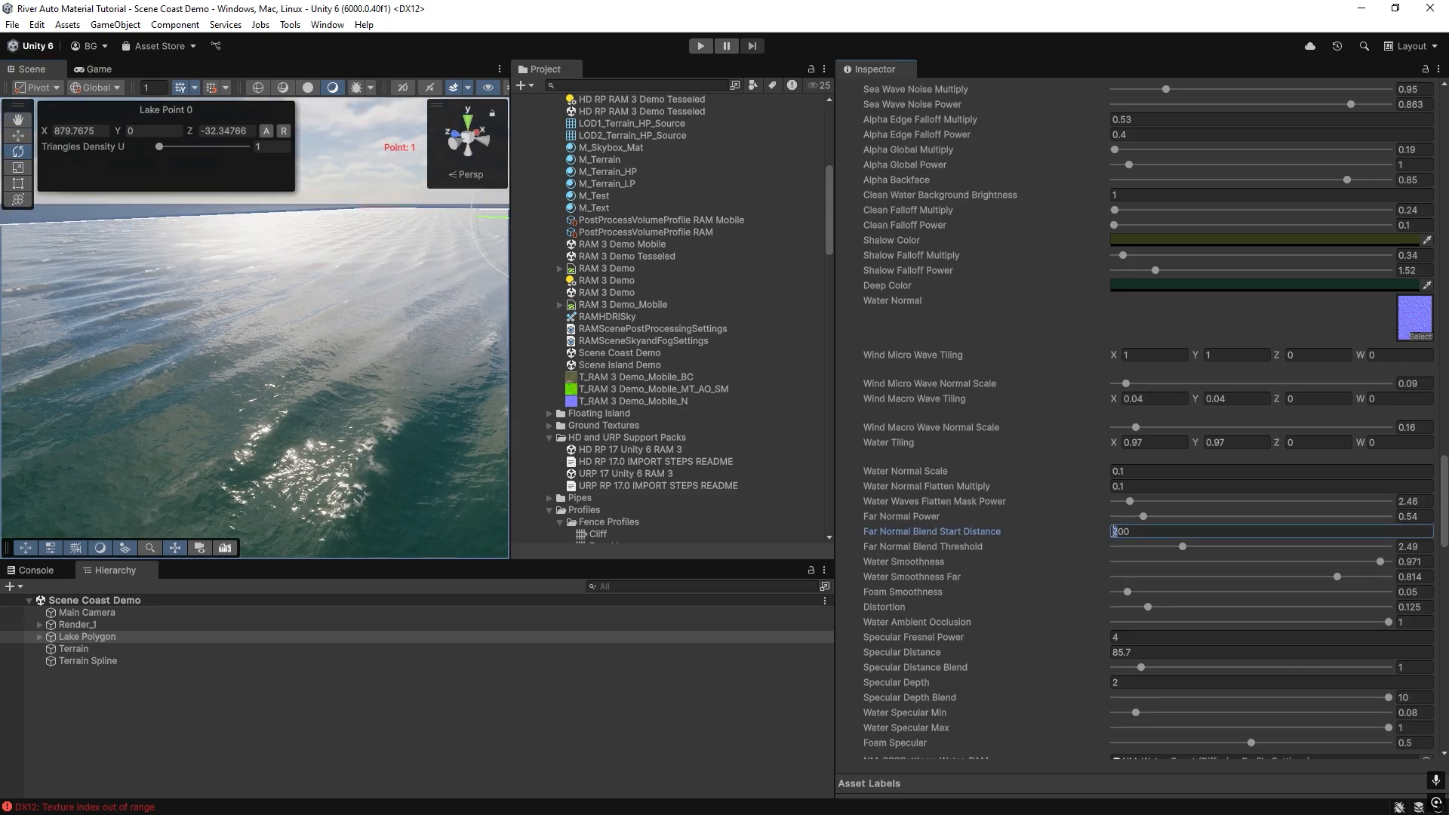
{"action": "type", "text": "0"}
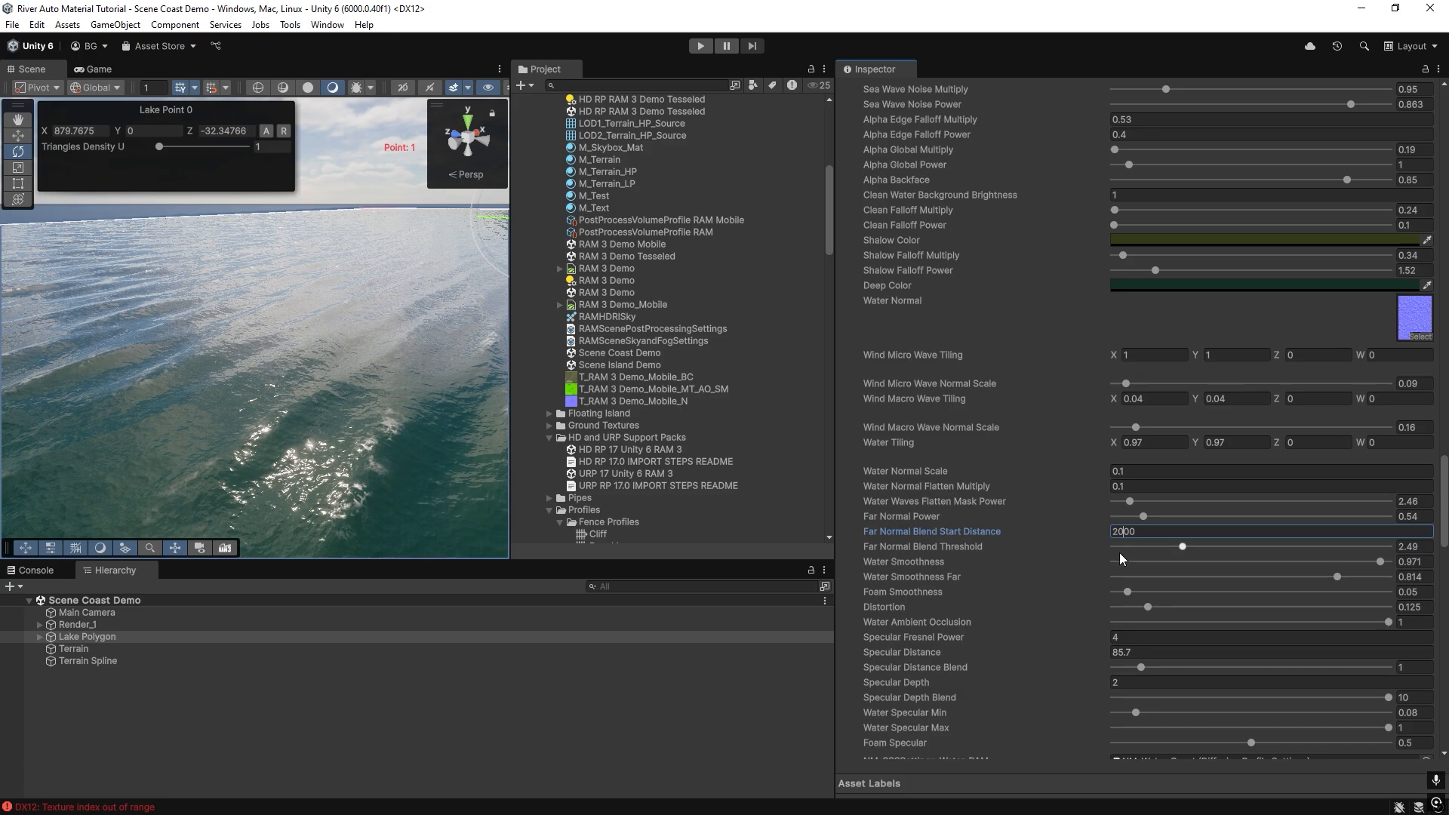
{"action": "key", "text": "BackSpace"}
{"action": "type", "text": "0"}
{"action": "key", "text": "BackSpace"}
{"action": "right_click_drag", "start_coordinate": [251, 323], "coordinate": [298, 280]}
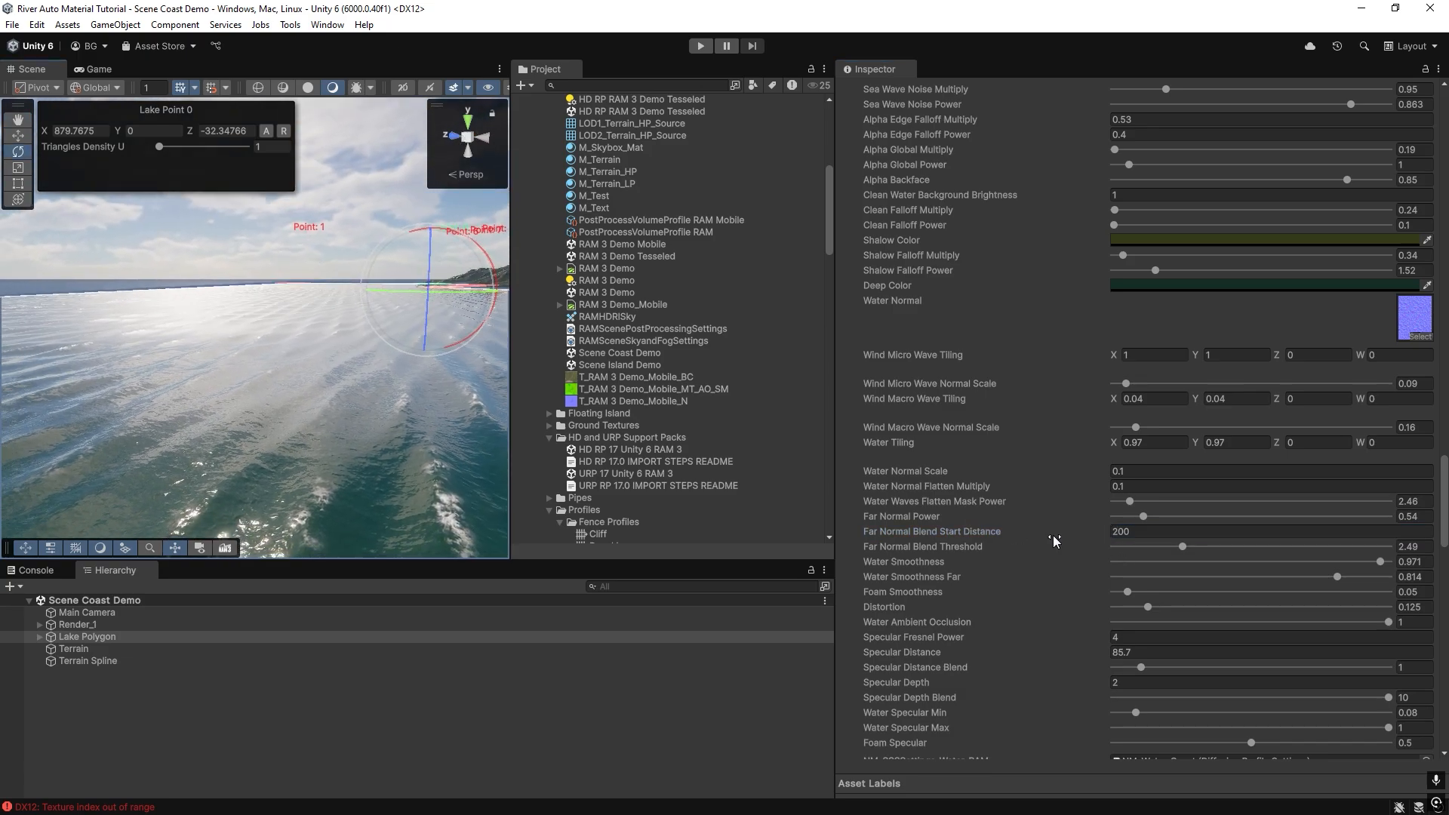
{"action": "left_click", "coordinate": [1053, 540]}
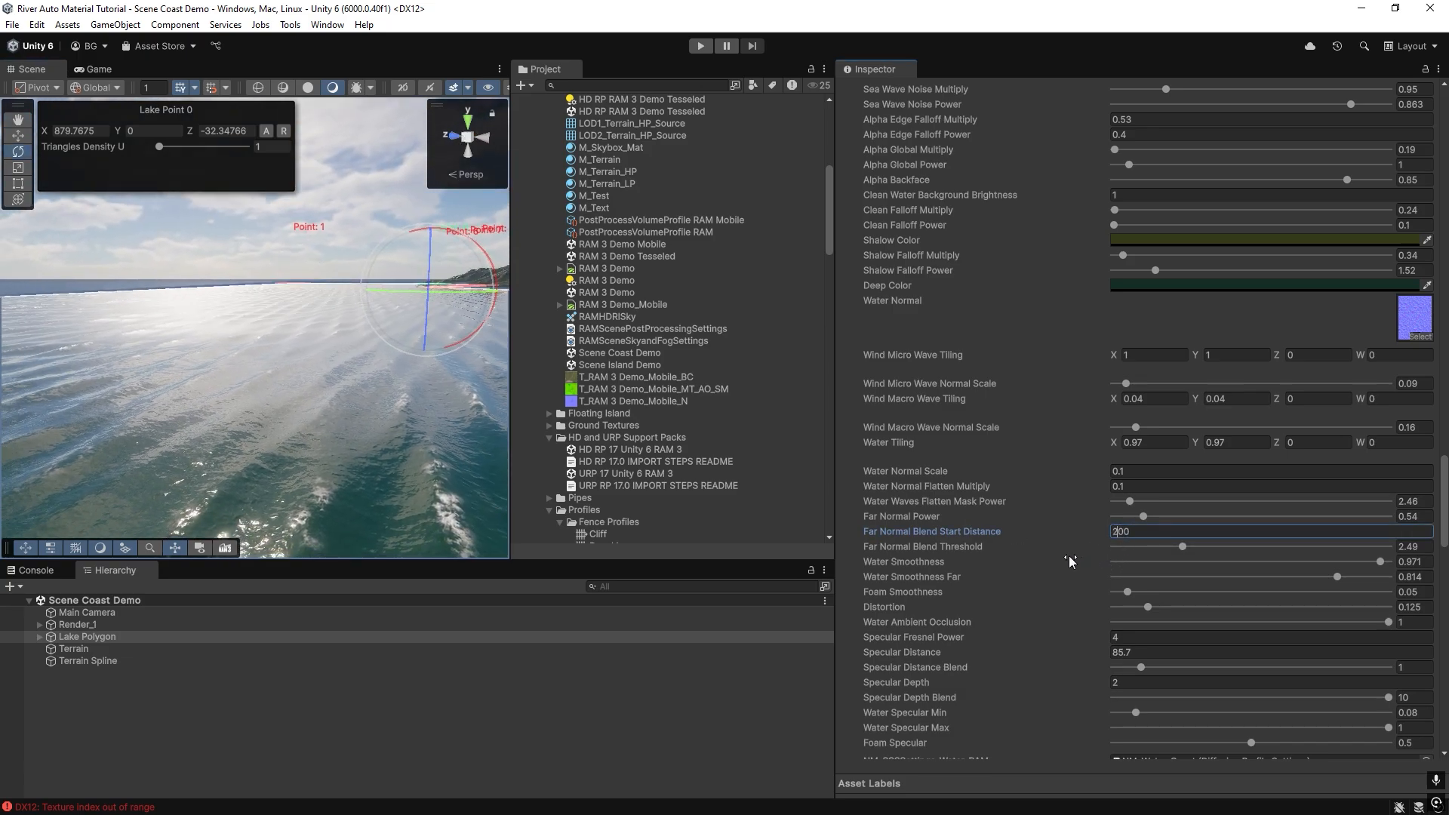
Briefly set Far Normal Blend Start Distance to 2000 again, then revert it to 200
{"action": "type", "text": "0"}
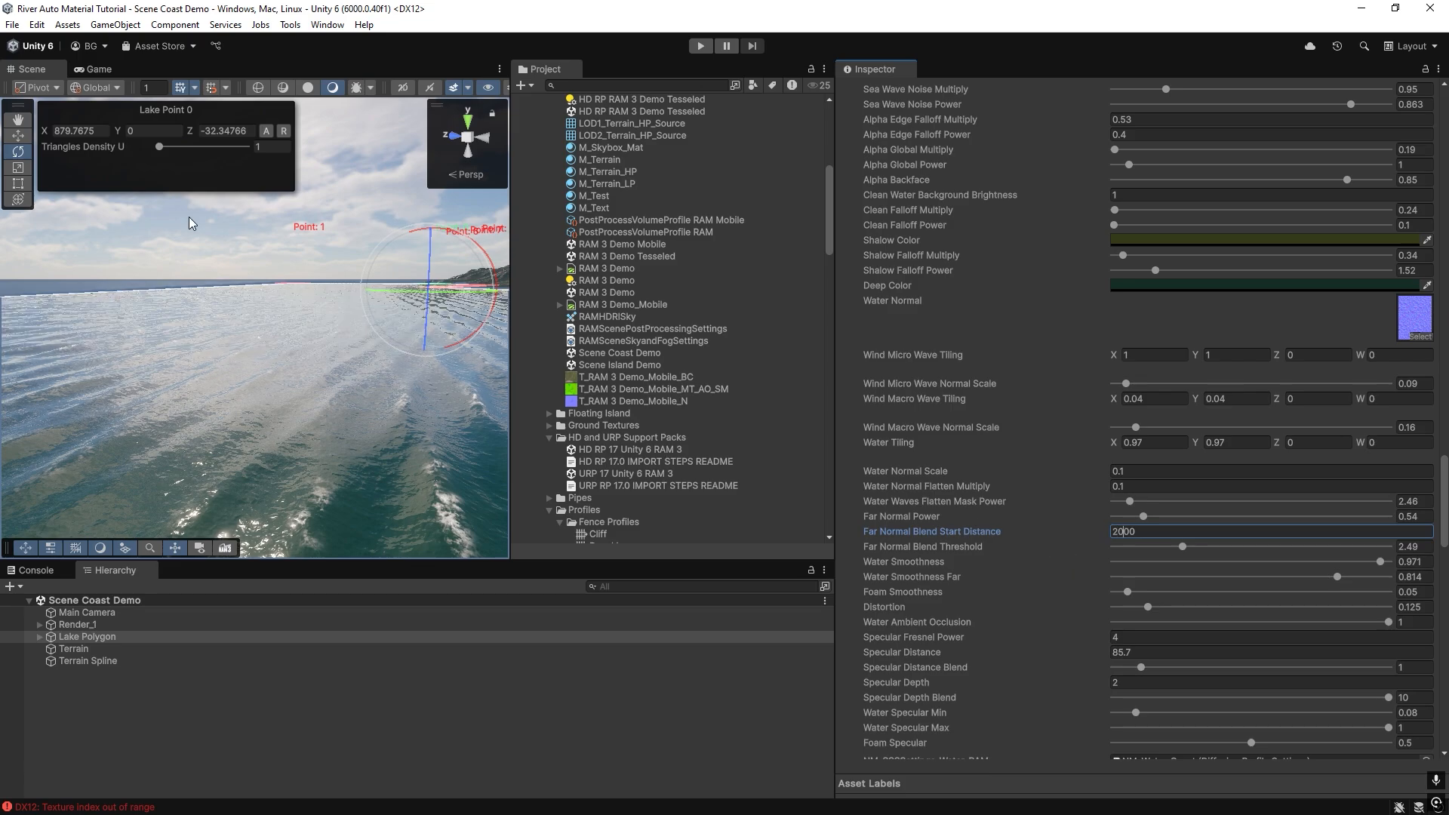
{"action": "key", "text": "BackSpace"}
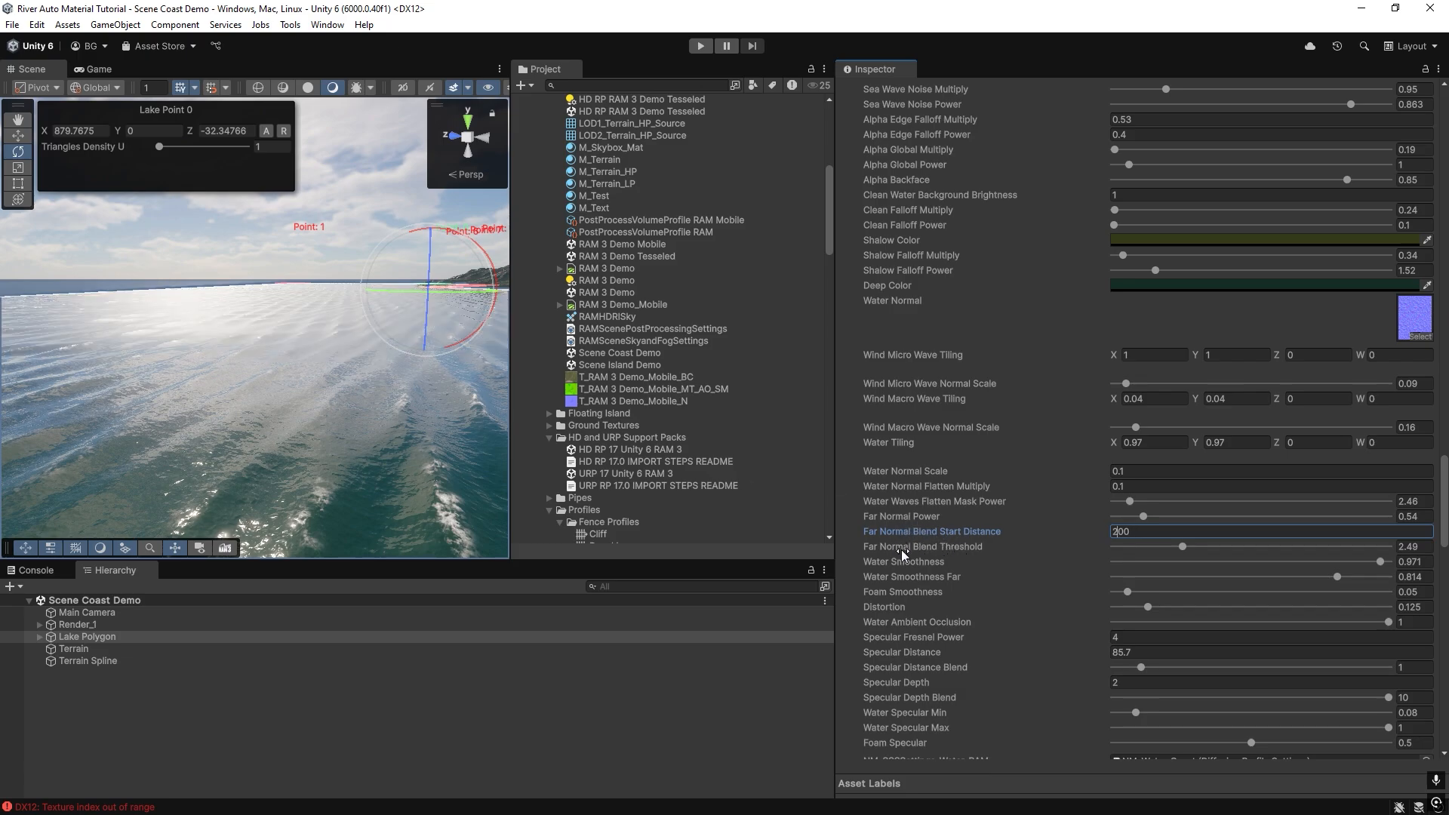
{"action": "right_click_drag", "start_coordinate": [423, 359], "coordinate": [253, 352]}
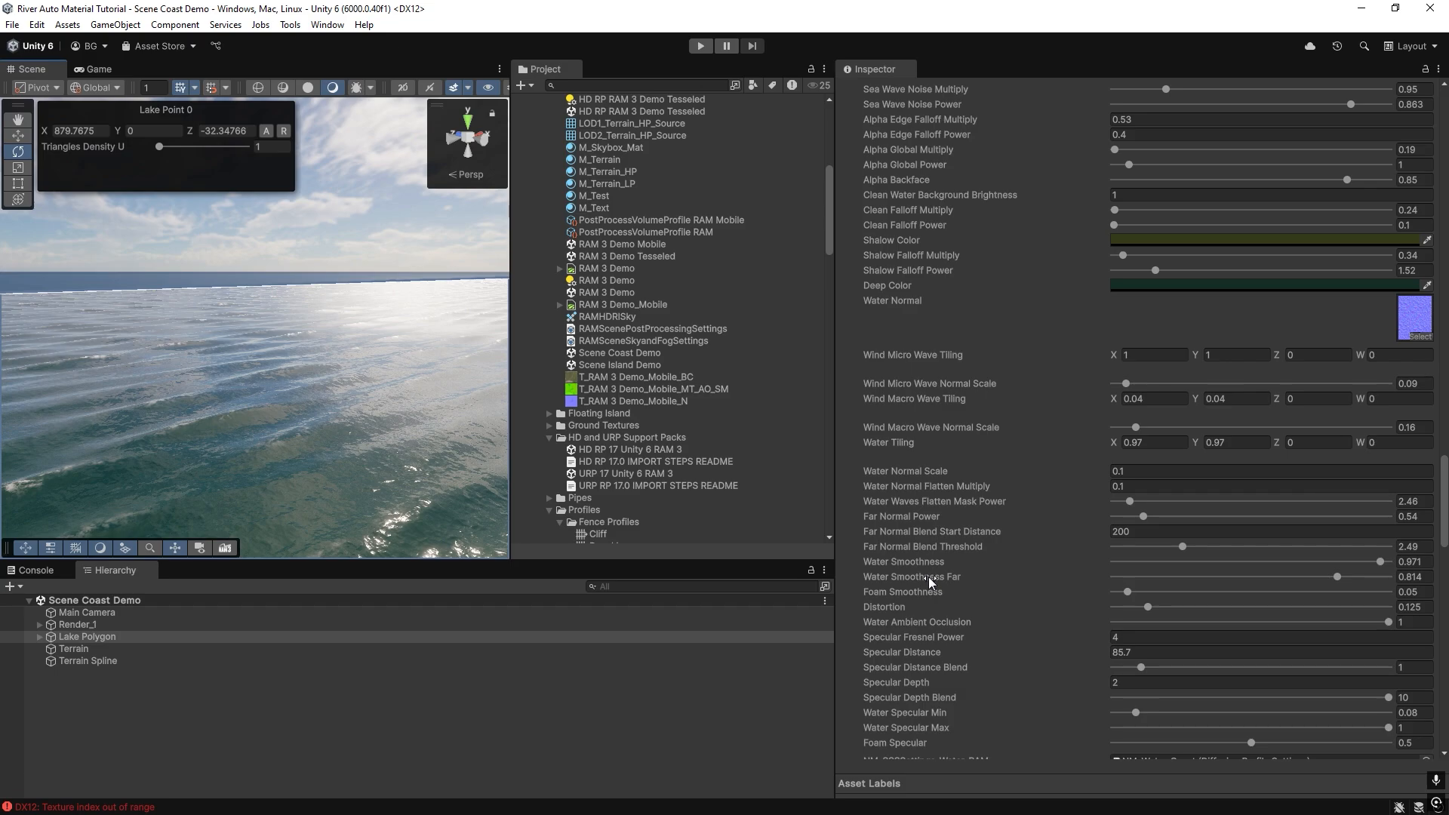
{"action": "right_click_drag", "start_coordinate": [483, 460], "coordinate": [215, 394]}
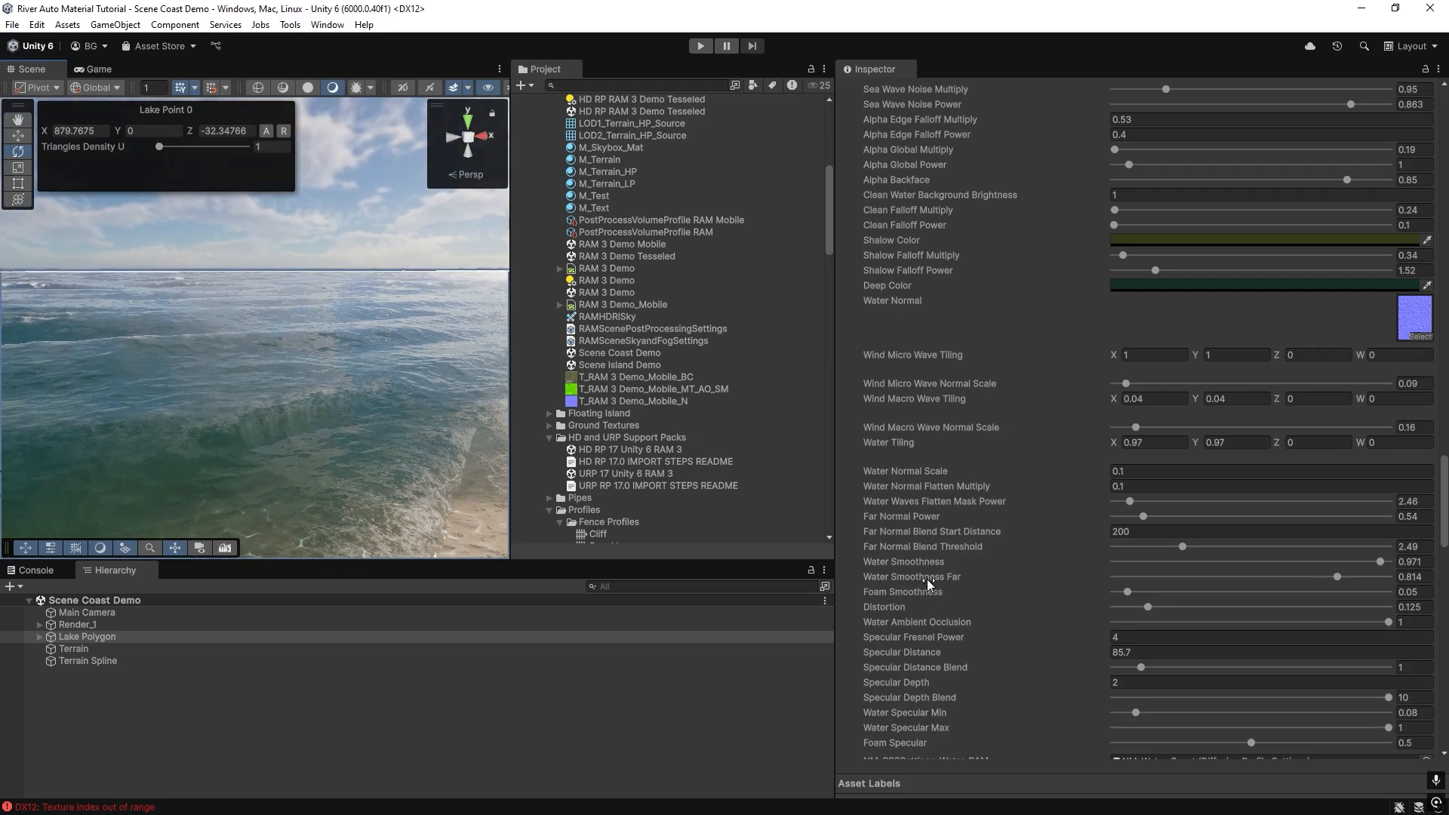
{"action": "right_click_drag", "start_coordinate": [170, 368], "coordinate": [287, 356]}
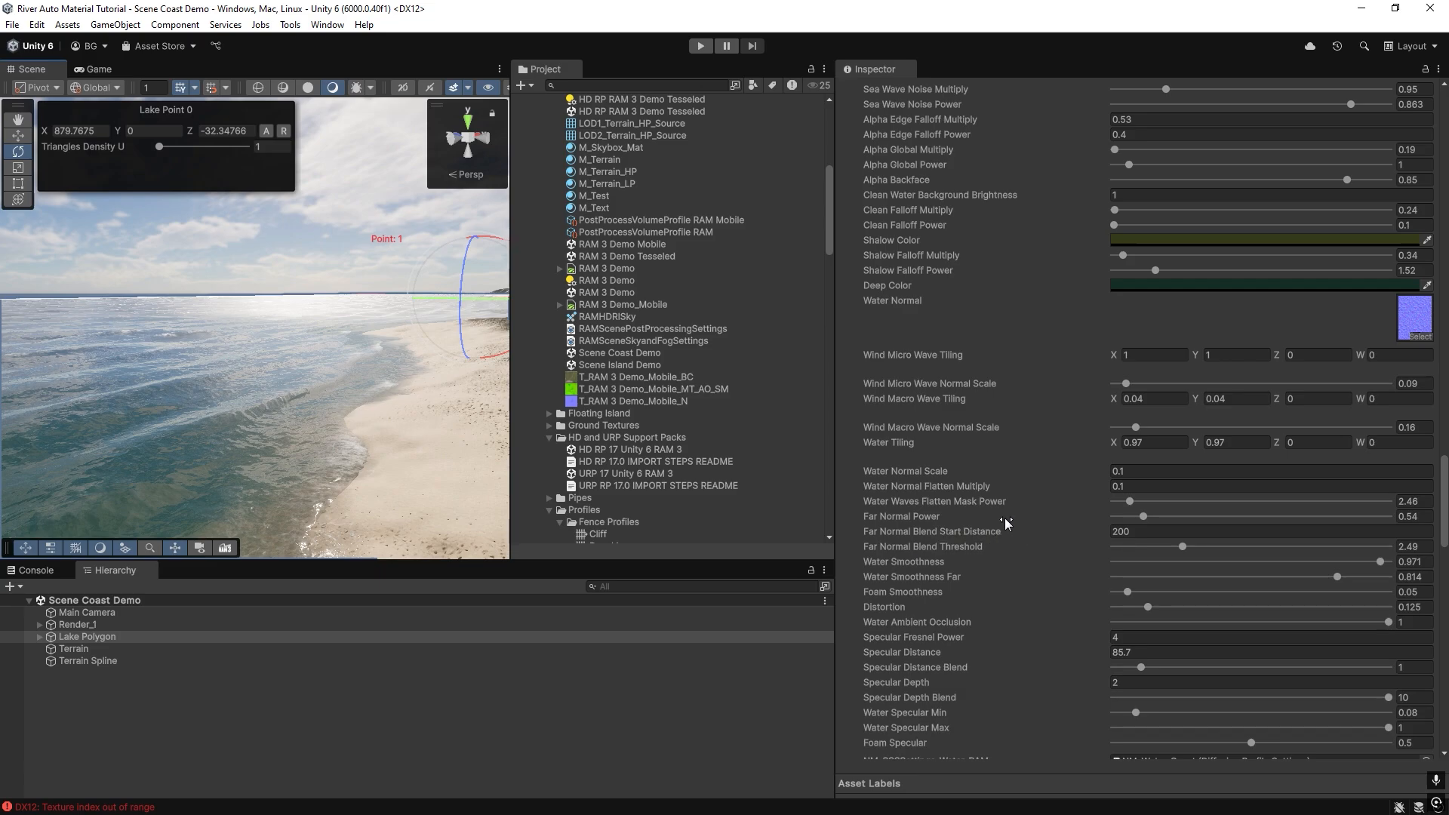
Set Water Smoothness to about 0.964 and Water Smoothness Far to about 0.852 while checking the shoreline water
{"action": "mouse_move", "coordinate": [1337, 579]}
{"action": "left_mouse_down"}
{"action": "mouse_move", "coordinate": [1149, 577]}
{"action": "mouse_move", "coordinate": [1351, 577]}
{"action": "left_mouse_up"}
{"action": "right_click_drag", "start_coordinate": [155, 385], "coordinate": [163, 483]}
{"action": "key", "text": "w"}
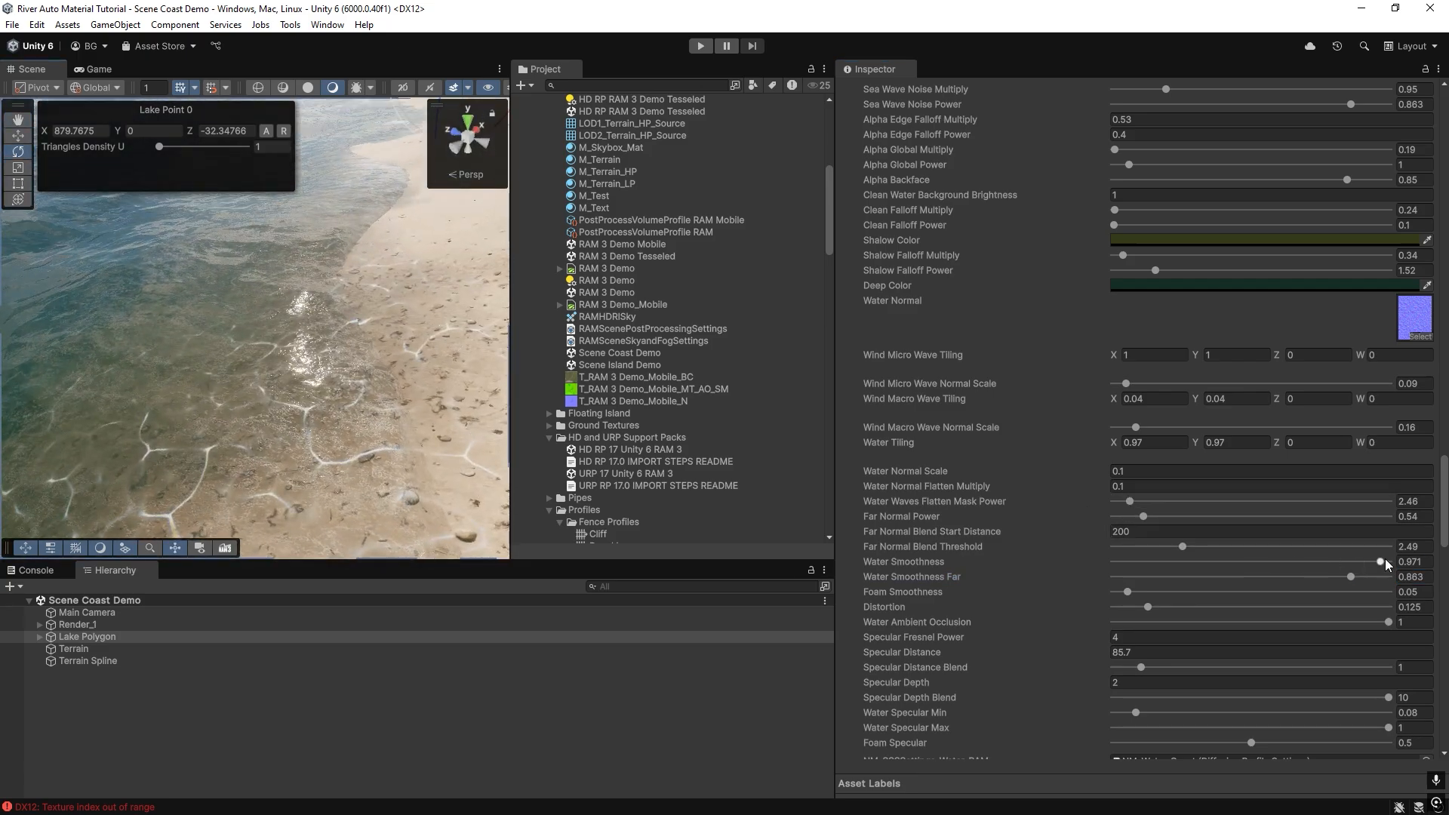
{"action": "mouse_move", "coordinate": [1384, 562]}
{"action": "left_mouse_down"}
{"action": "mouse_move", "coordinate": [1333, 564]}
{"action": "mouse_move", "coordinate": [1355, 565]}
{"action": "left_mouse_up"}
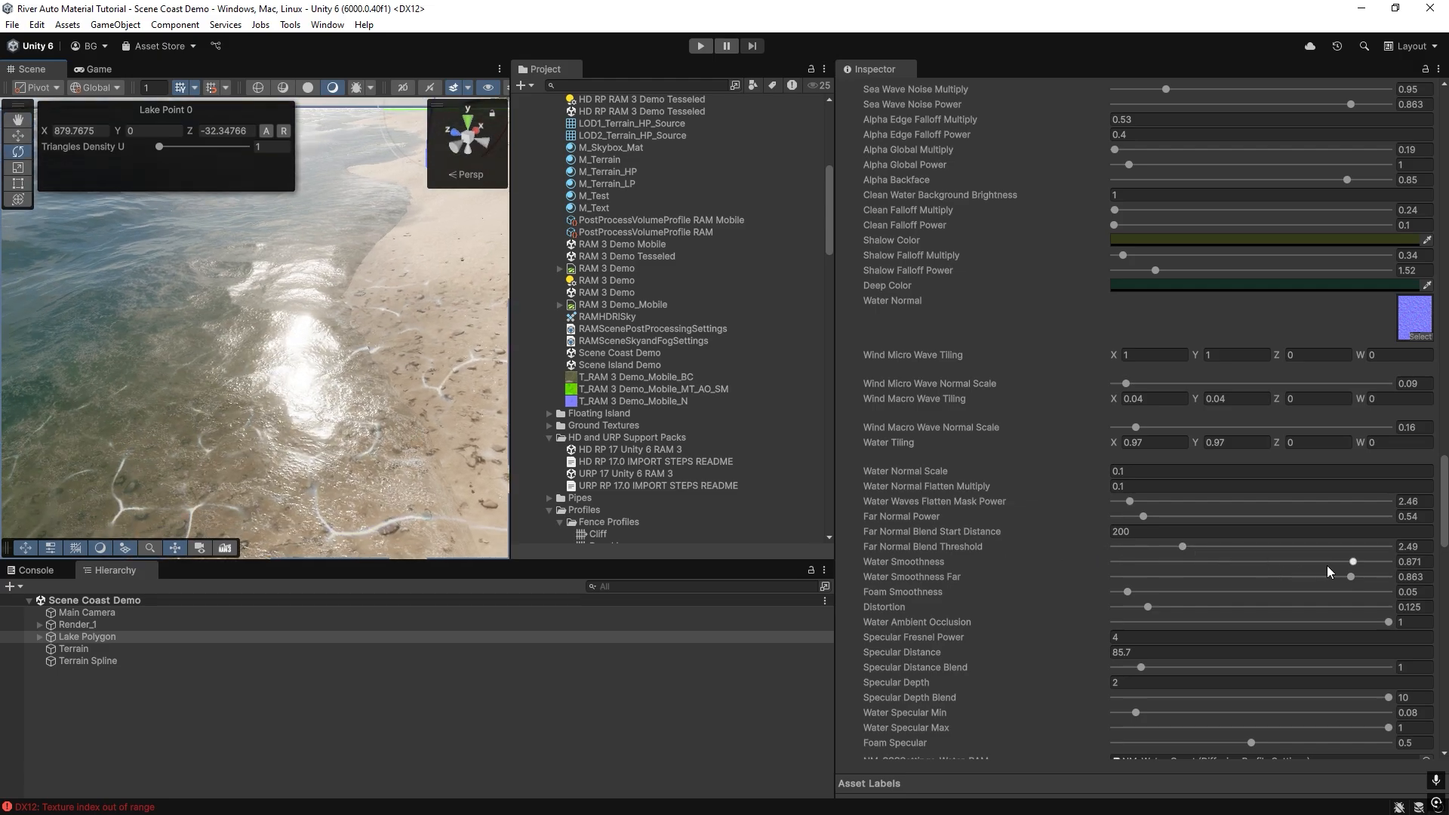
{"action": "mouse_move", "coordinate": [1354, 565]}
{"action": "left_mouse_down"}
{"action": "mouse_move", "coordinate": [1344, 572]}
{"action": "mouse_move", "coordinate": [1378, 572]}
{"action": "left_mouse_up"}
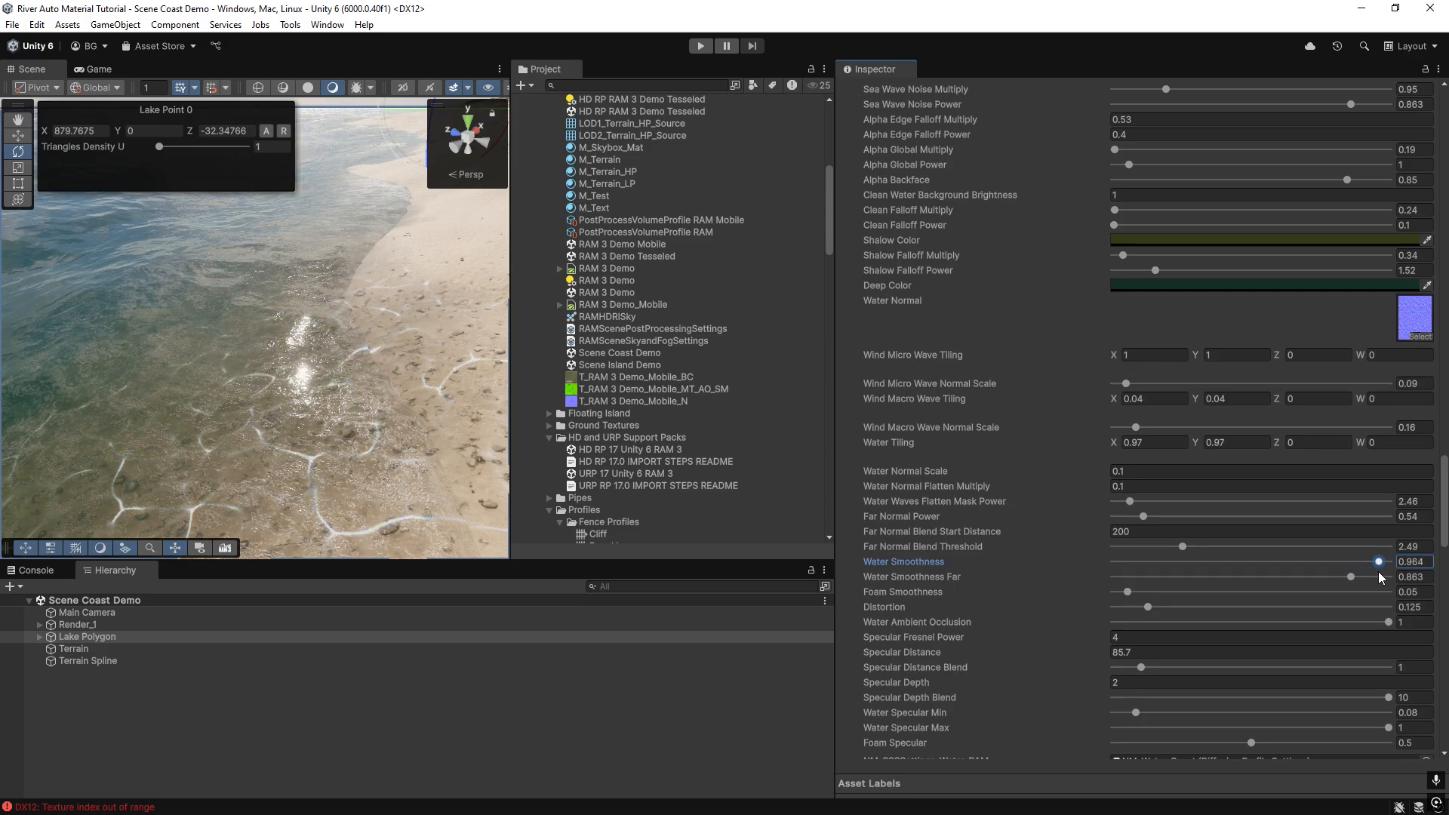
{"action": "right_click_drag", "start_coordinate": [275, 392], "coordinate": [258, 264]}
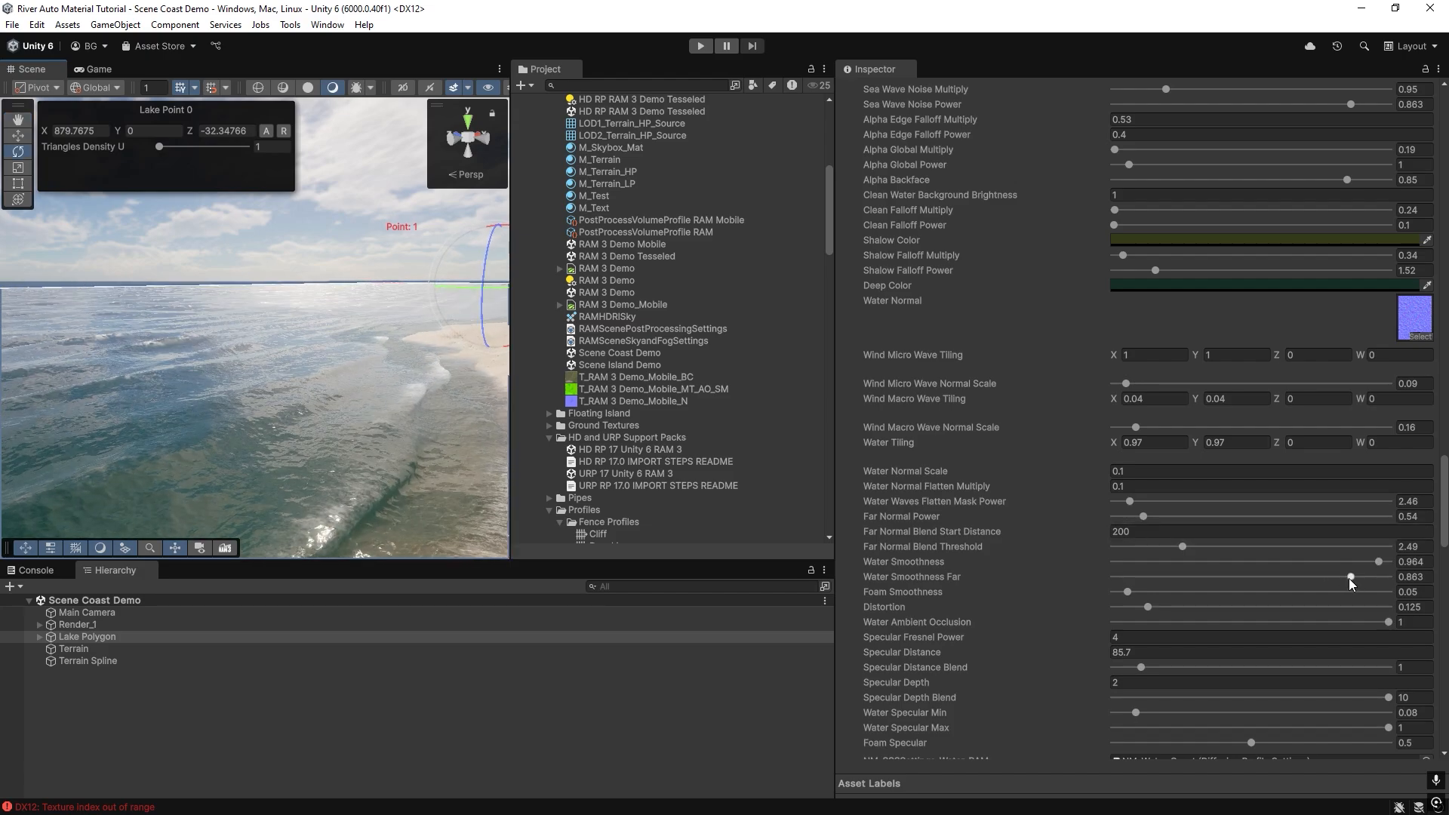
{"action": "mouse_move", "coordinate": [1348, 578]}
{"action": "left_mouse_down"}
{"action": "mouse_move", "coordinate": [1378, 574]}
{"action": "mouse_move", "coordinate": [1348, 576]}
{"action": "left_mouse_up"}
Inspect the sea surface and shoreline from several angles in the scene view
{"action": "right_click_drag", "start_coordinate": [314, 323], "coordinate": [485, 431]}
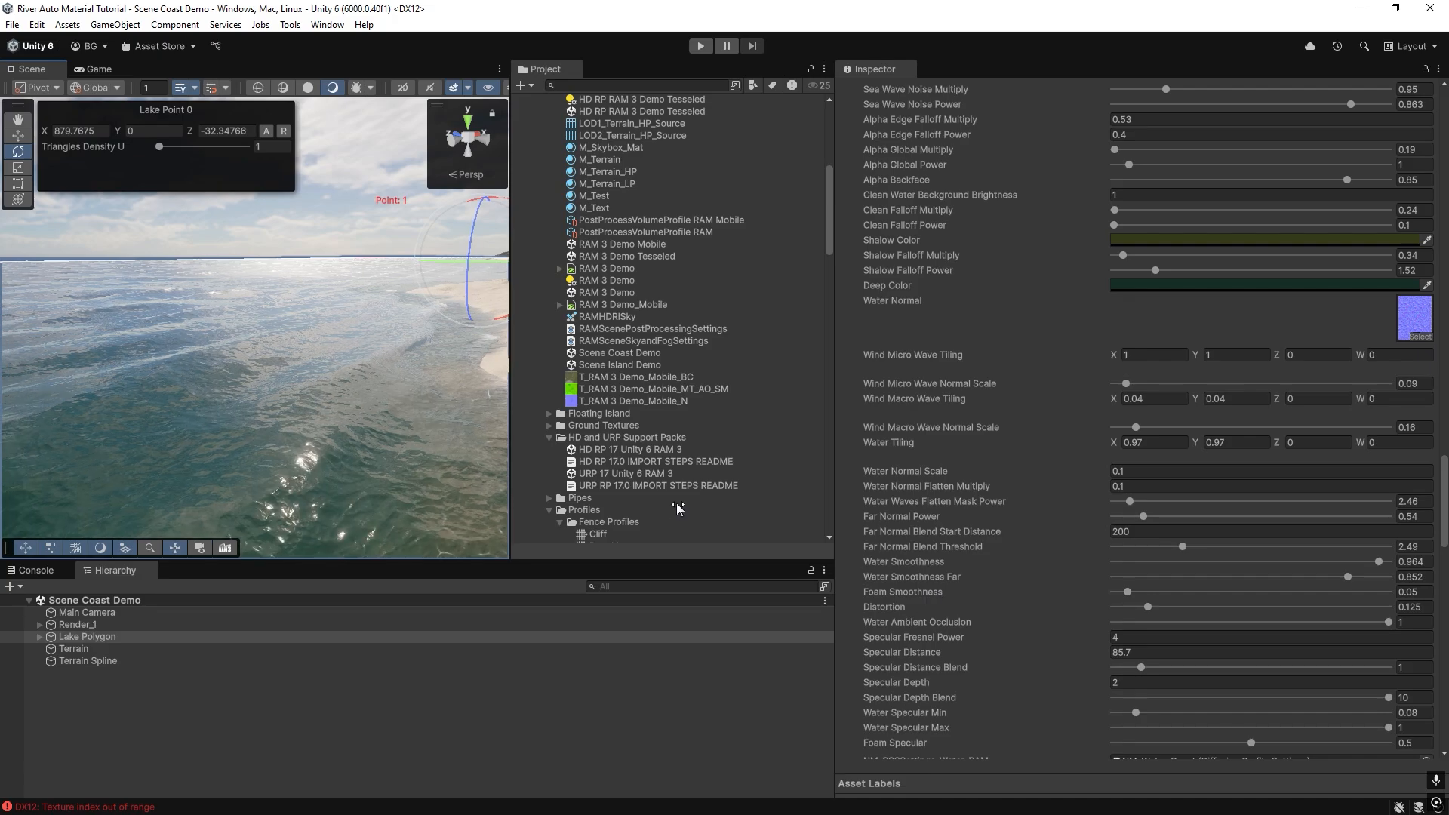
{"action": "right_click_drag", "start_coordinate": [358, 410], "coordinate": [400, 422]}
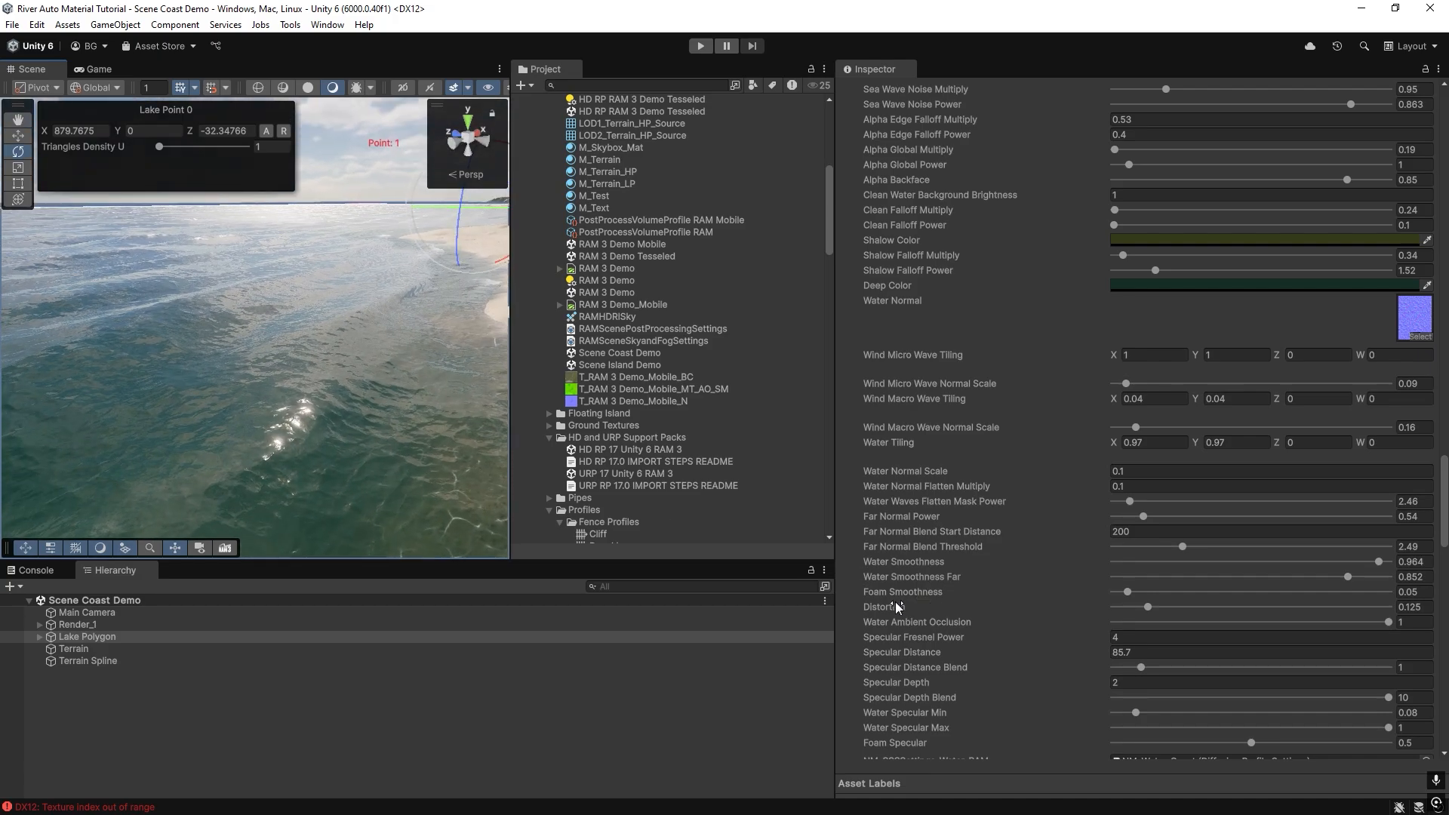
{"action": "right_click_drag", "start_coordinate": [310, 332], "coordinate": [301, 323]}
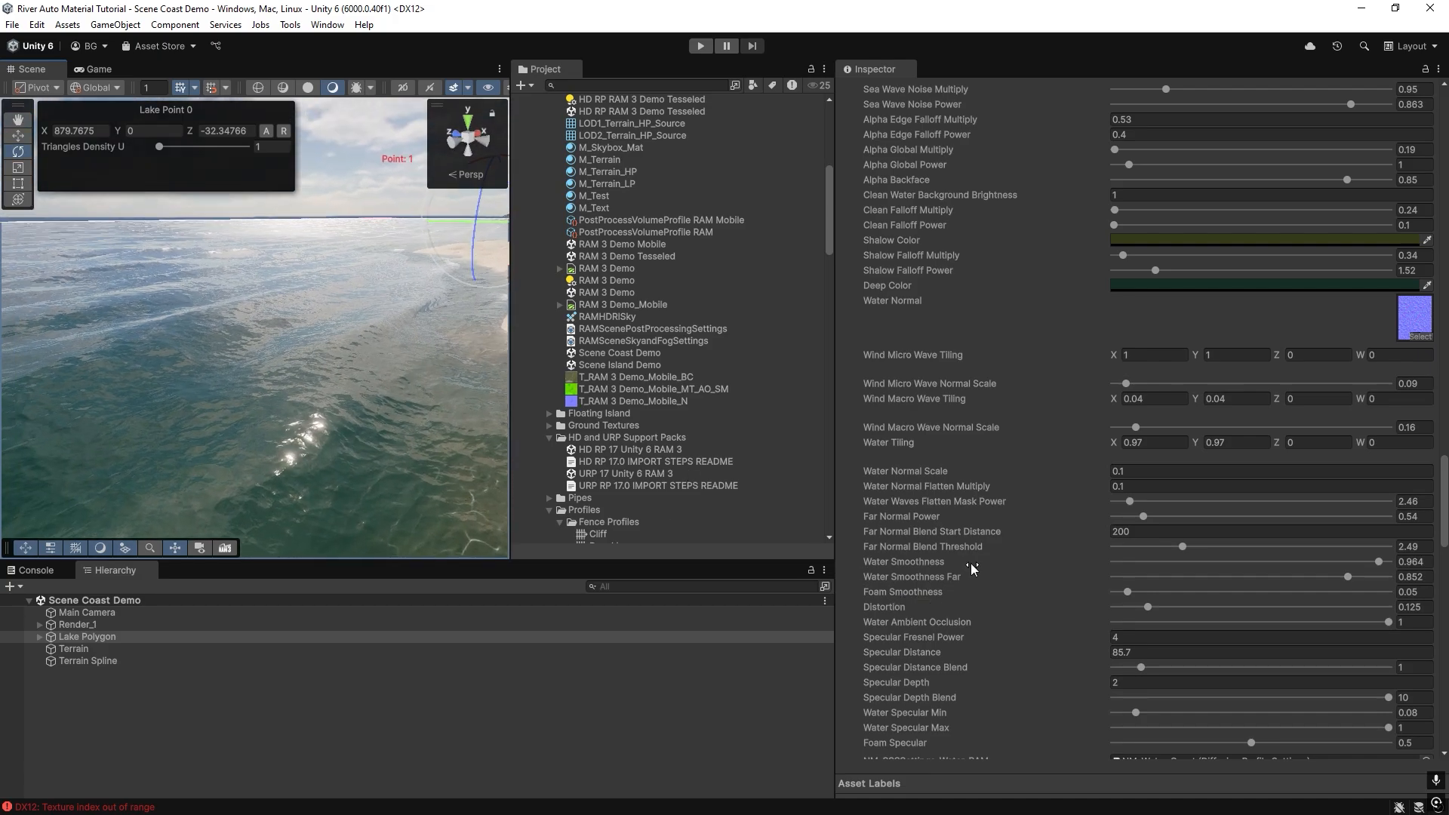
{"action": "right_click_drag", "start_coordinate": [153, 323], "coordinate": [422, 419]}
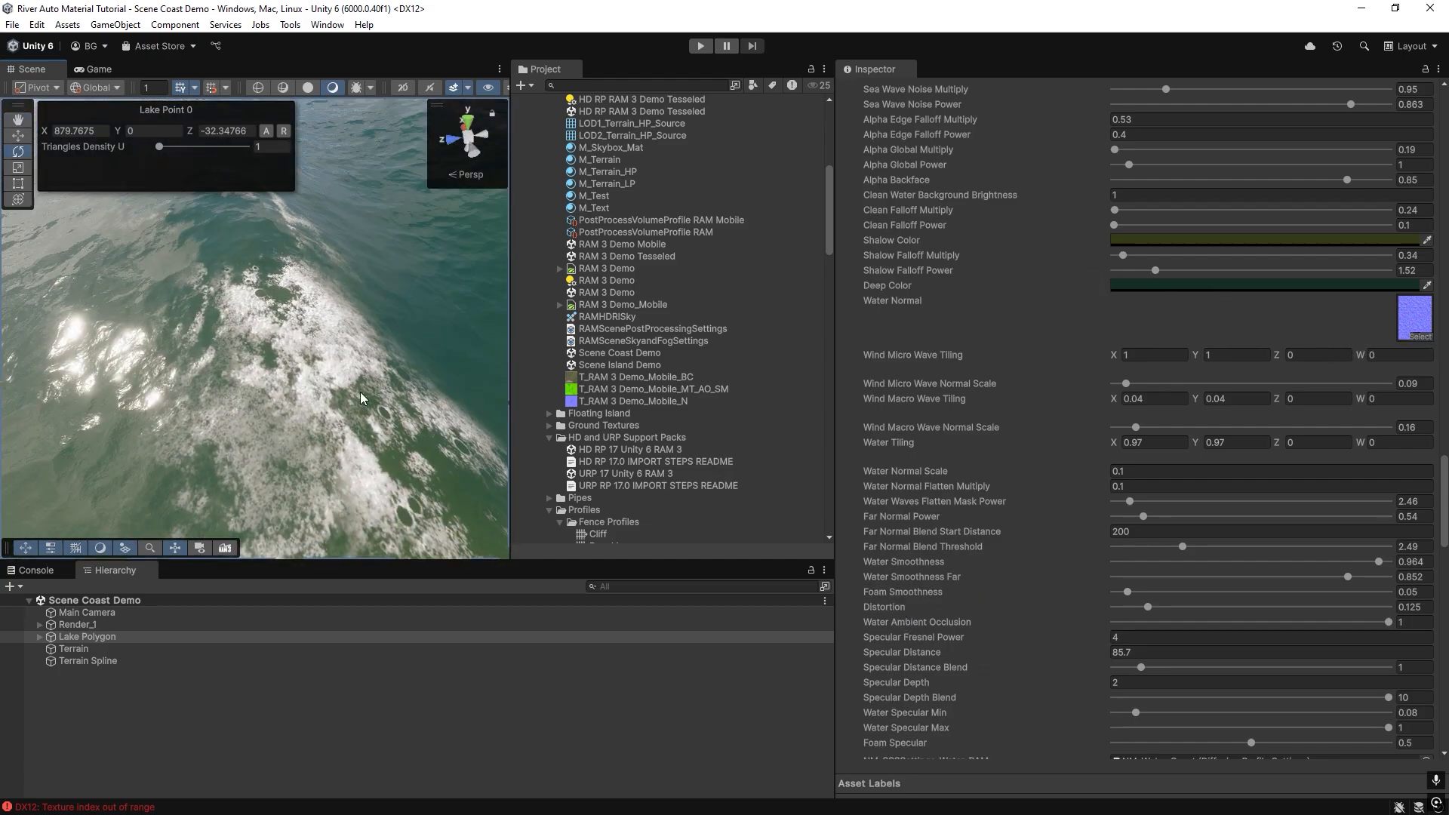
{"action": "right_click_drag", "start_coordinate": [360, 392], "coordinate": [293, 332]}
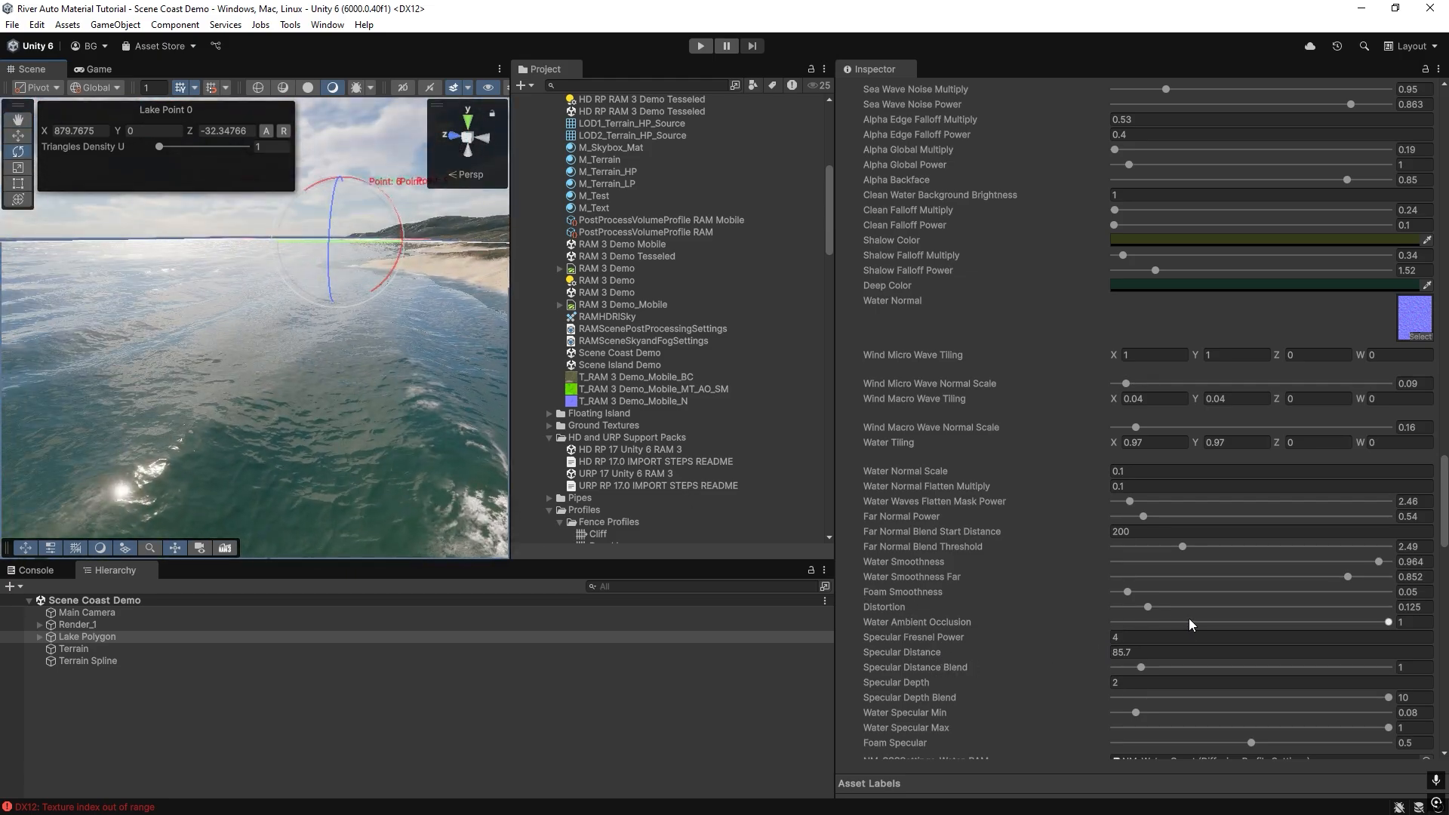
{"action": "left_click_drag", "start_coordinate": [1386, 622], "coordinate": [1344, 642]}
{"action": "mouse_move", "coordinate": [347, 416]}
{"action": "right_mouse_down"}
{"action": "mouse_move", "coordinate": [202, 420]}
{"action": "mouse_move", "coordinate": [214, 407]}
{"action": "mouse_move", "coordinate": [231, 419]}
{"action": "right_mouse_up"}
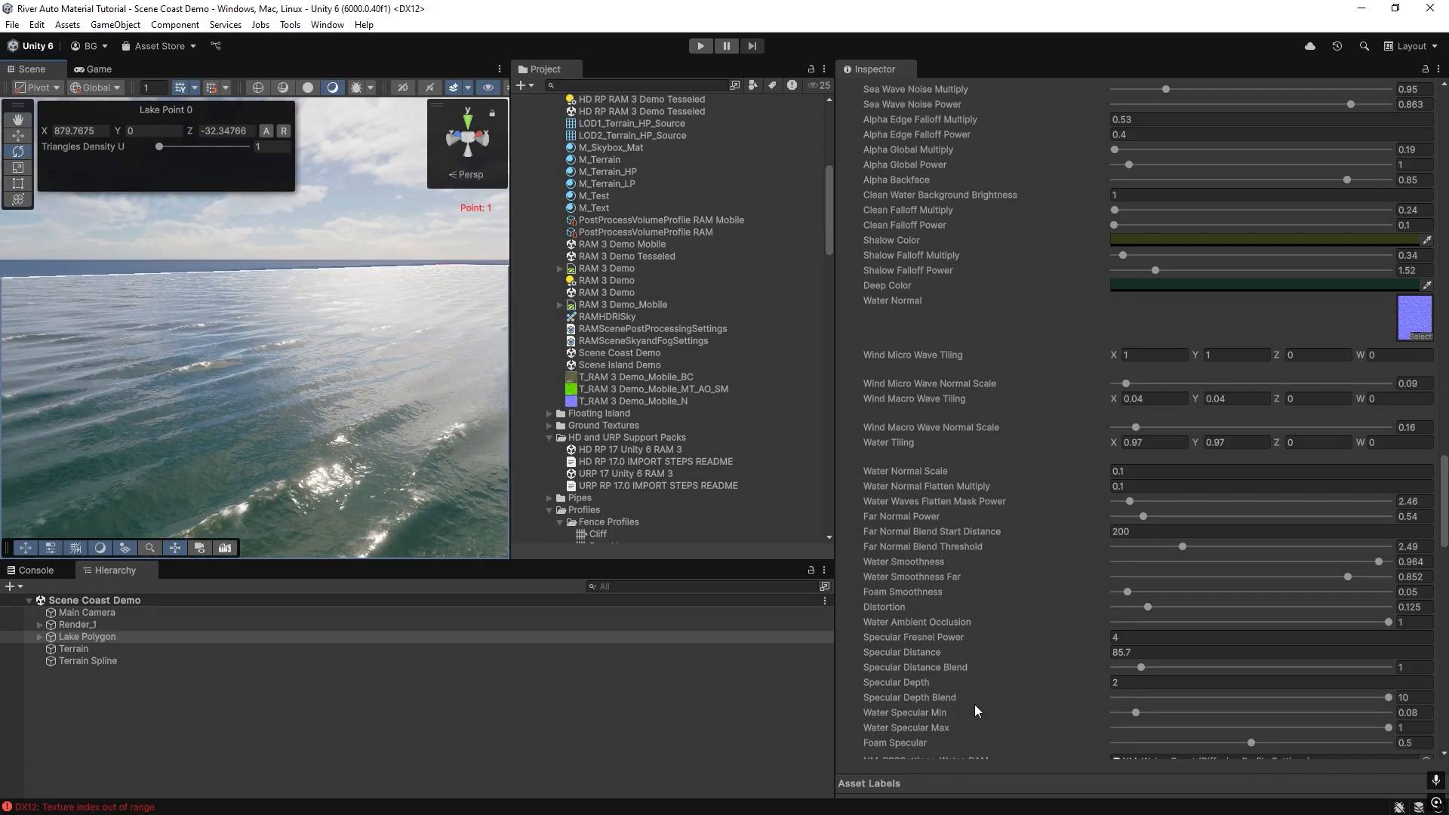
{"action": "mouse_move", "coordinate": [262, 406]}
{"action": "right_mouse_down"}
{"action": "mouse_move", "coordinate": [269, 424]}
{"action": "mouse_move", "coordinate": [280, 400]}
{"action": "right_mouse_up"}
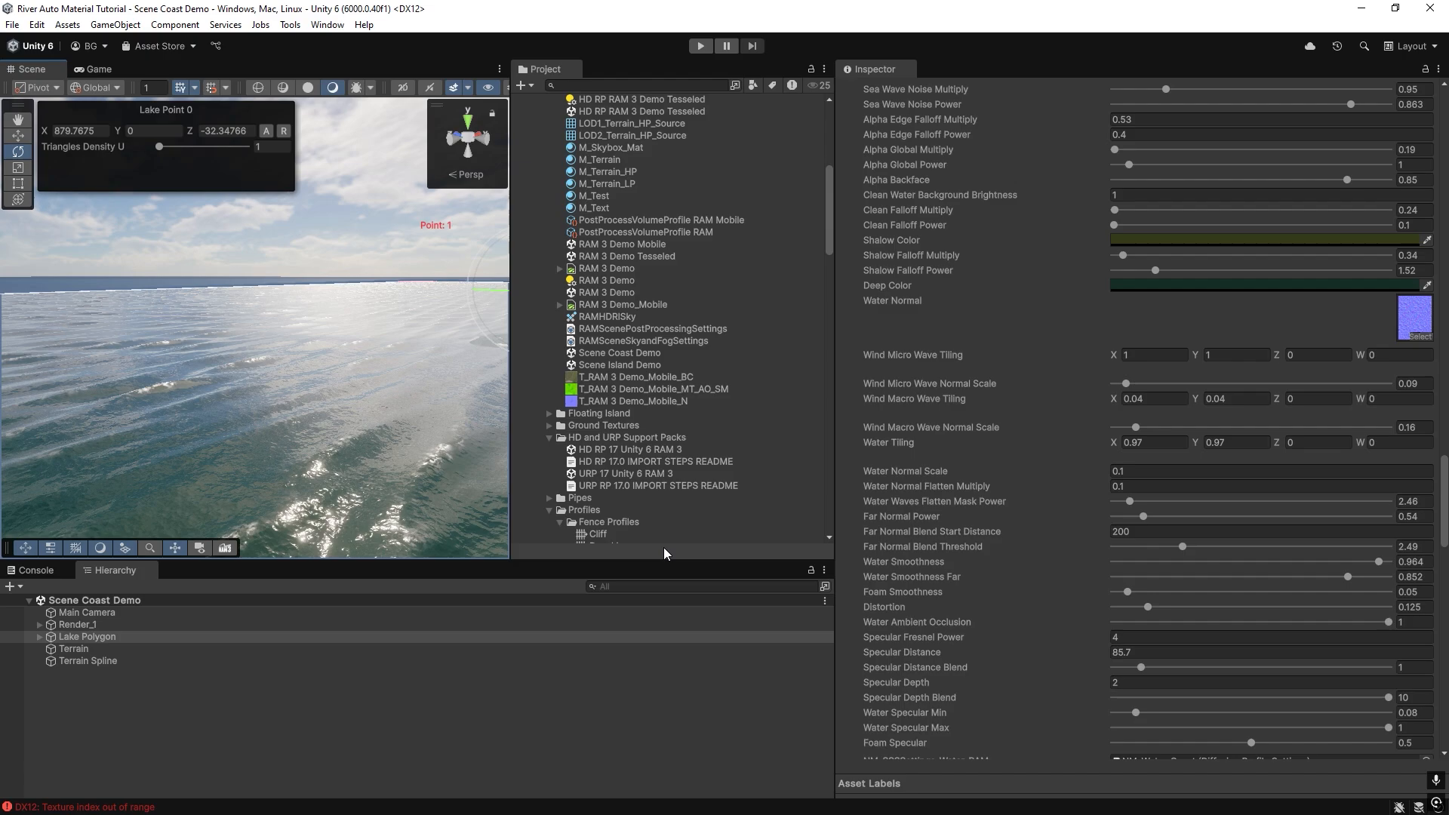
Try Specular Fresnel Power at 9 and about 7.4, then set it back to 4
{"action": "left_click", "coordinate": [1131, 638]}
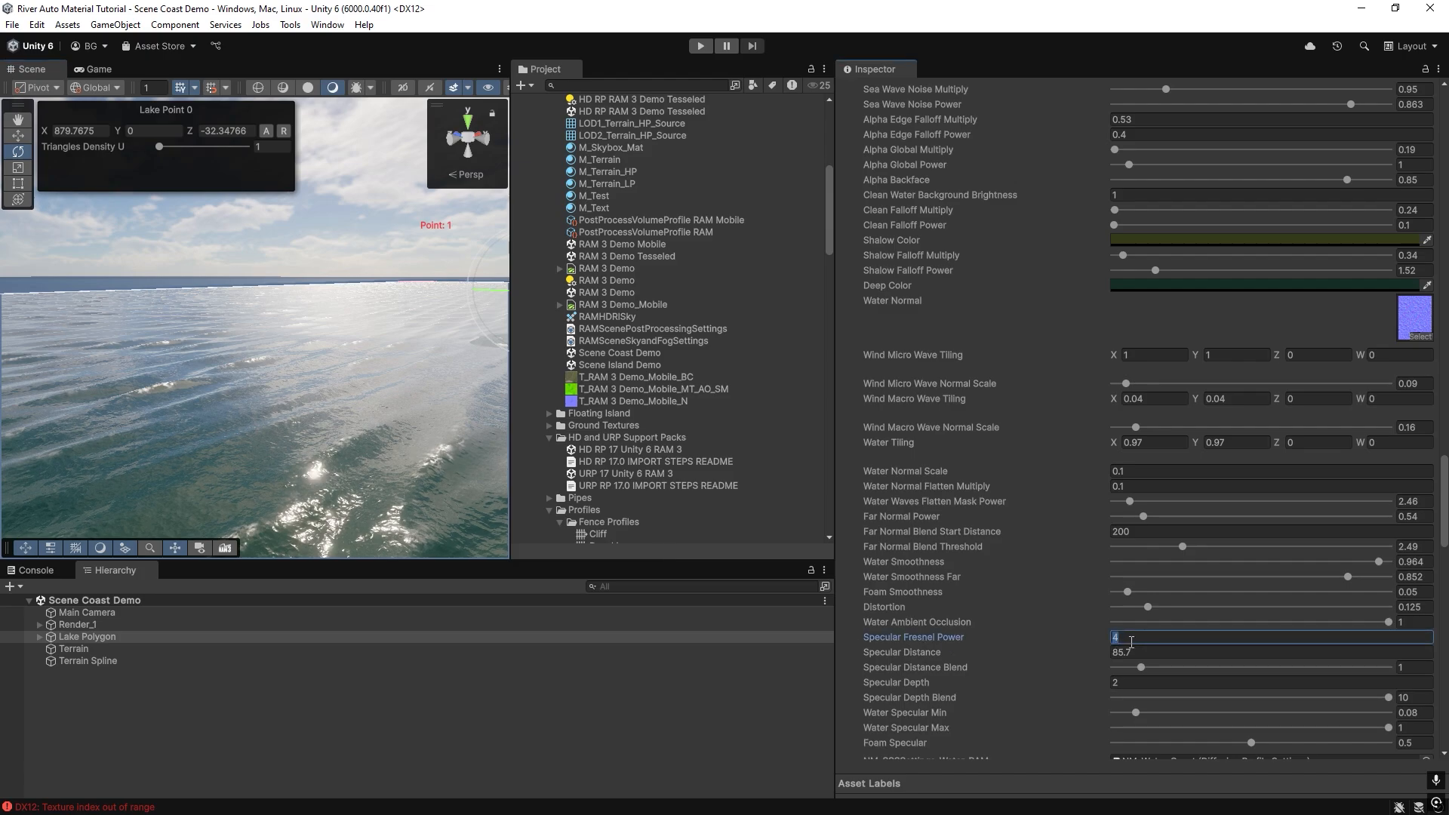
{"action": "type", "text": "9"}
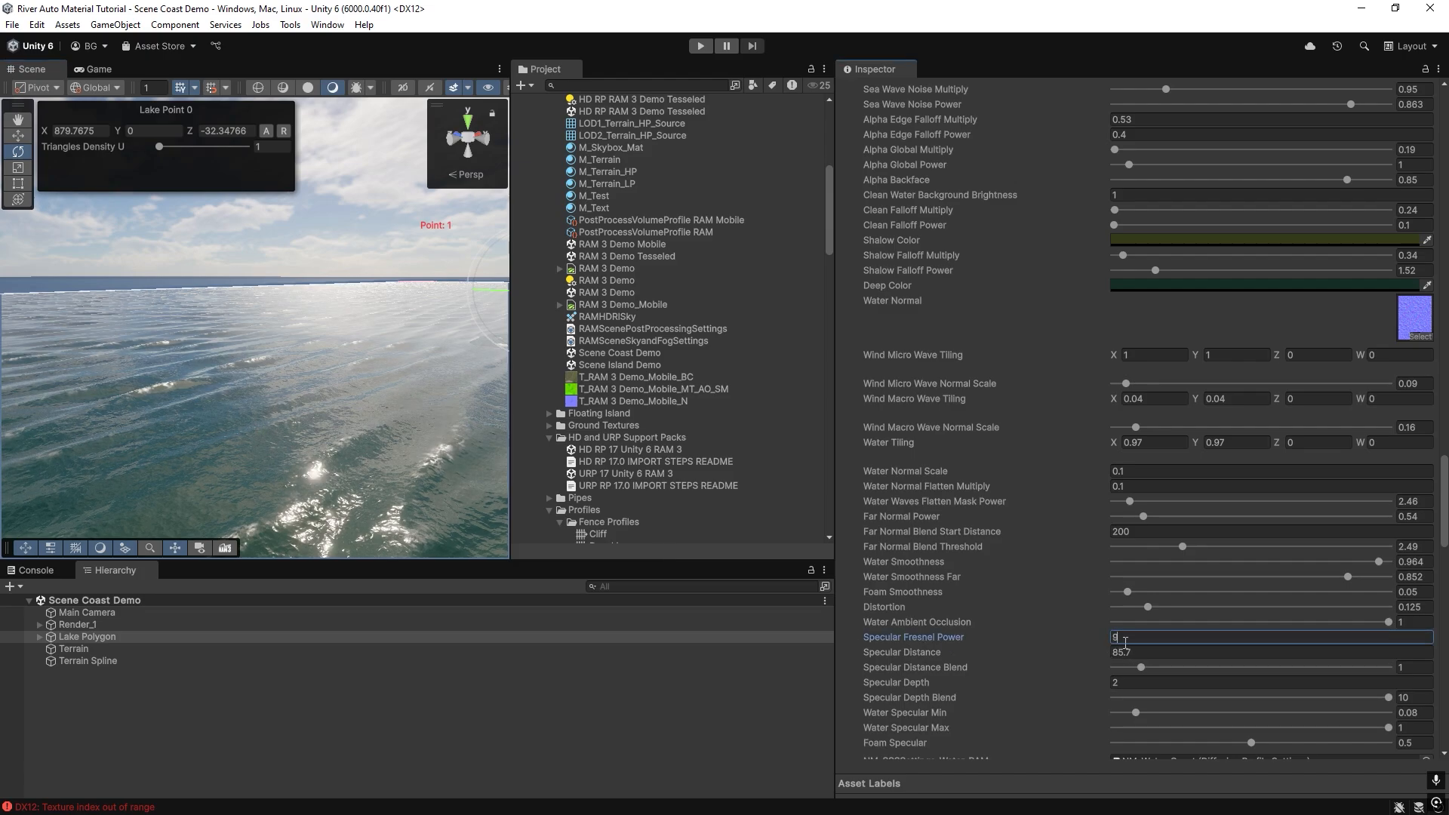
{"action": "left_click_drag", "start_coordinate": [1072, 638], "coordinate": [1025, 640]}
{"action": "right_click_drag", "start_coordinate": [235, 383], "coordinate": [453, 362]}
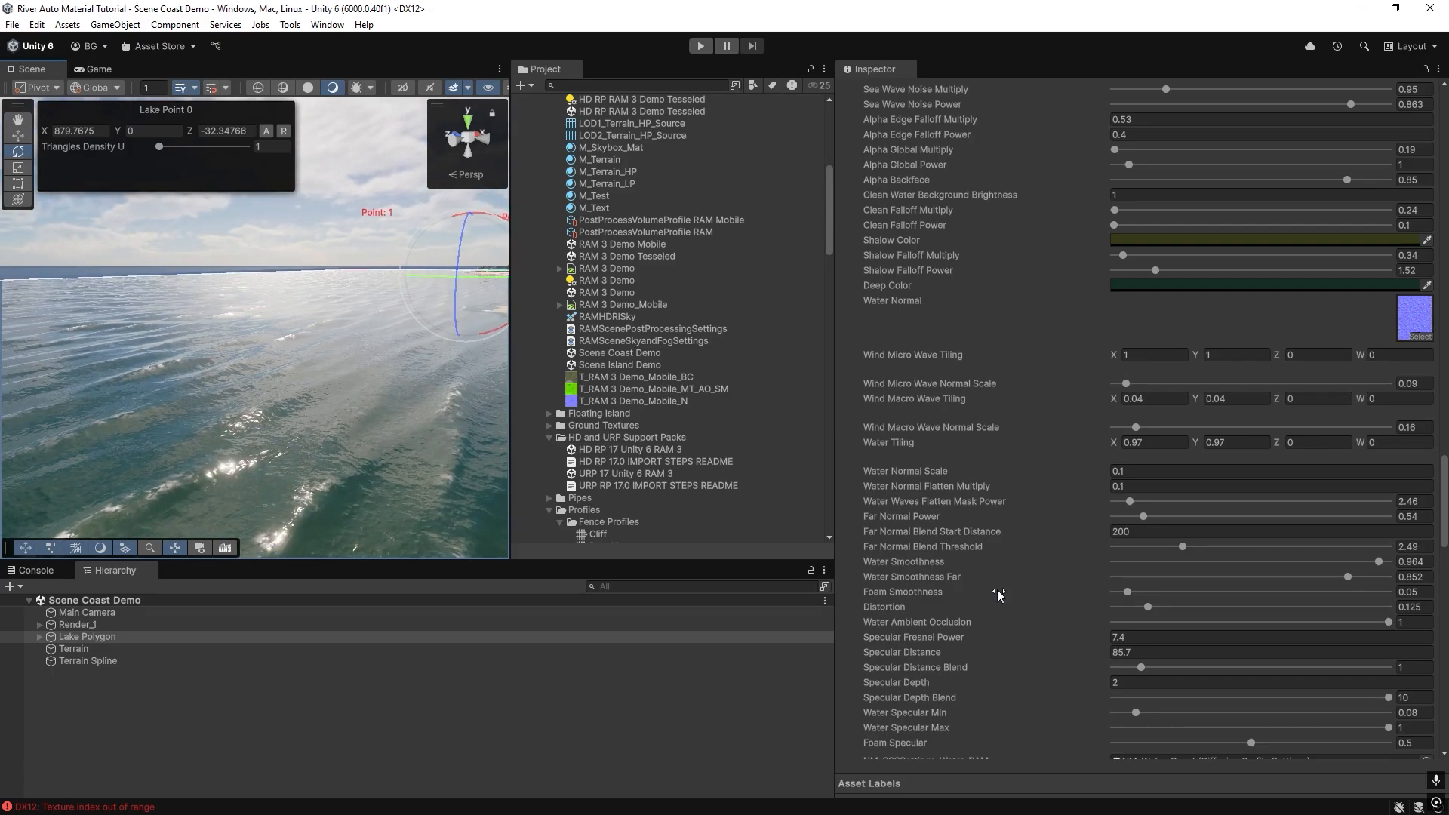
{"action": "left_click", "coordinate": [1080, 638]}
{"action": "type", "text": "4"}
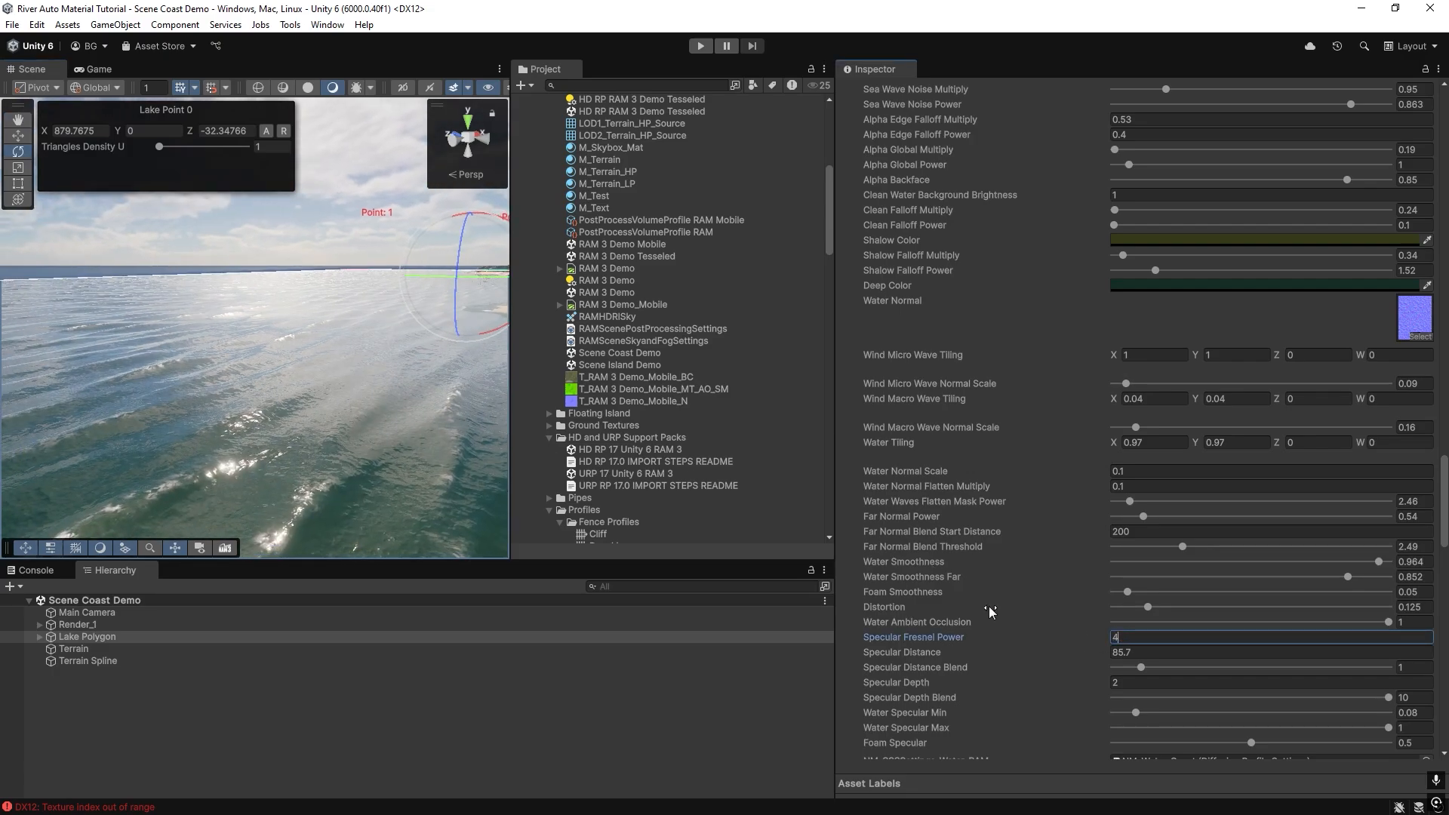
{"action": "right_click_drag", "start_coordinate": [230, 392], "coordinate": [310, 361]}
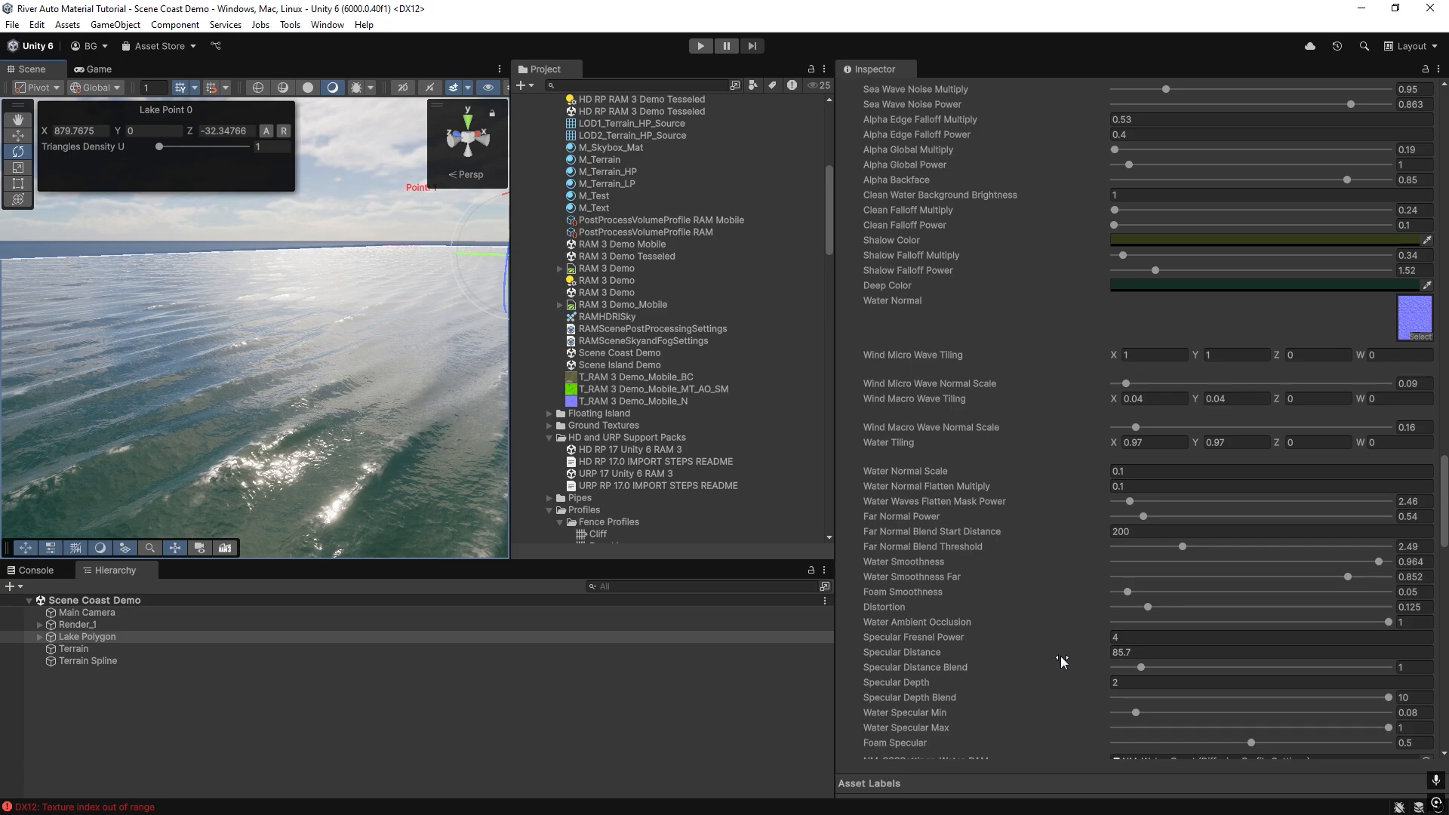
Start editing Specular Distance and undo the change
{"action": "left_click", "coordinate": [1100, 654]}
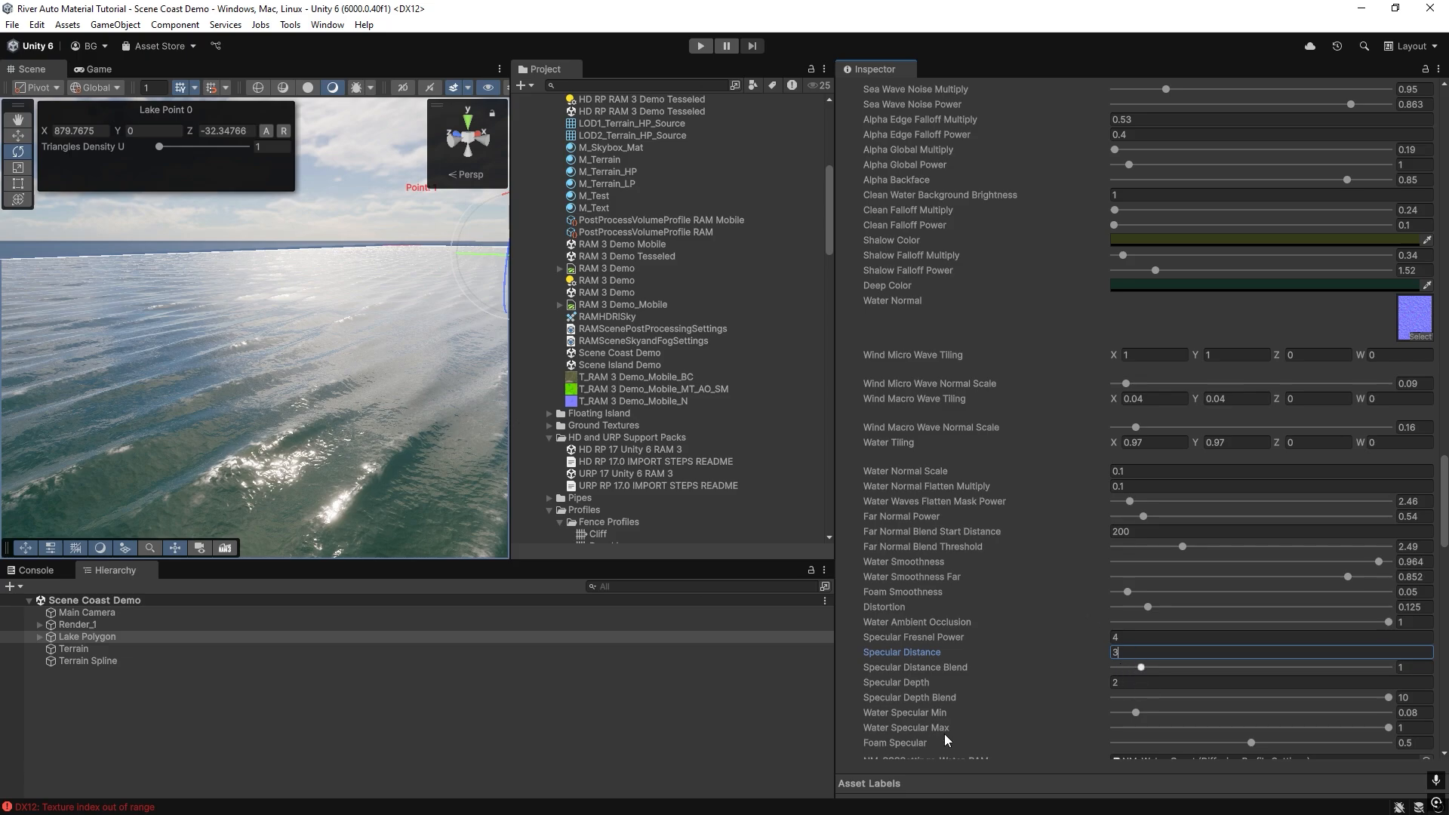
{"action": "key", "text": "ctrl+z"}
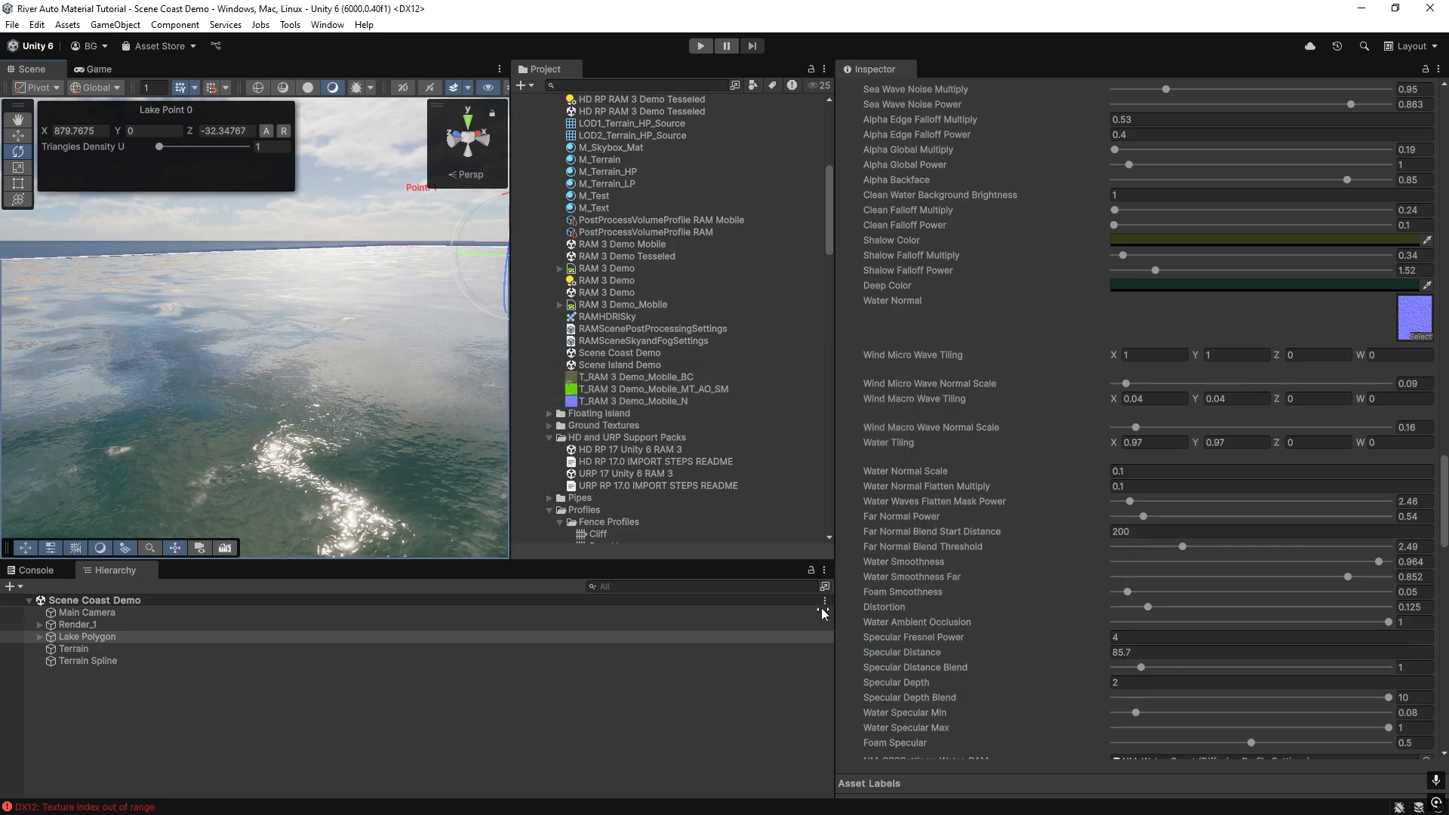
{"action": "right_click_drag", "start_coordinate": [192, 379], "coordinate": [224, 355]}
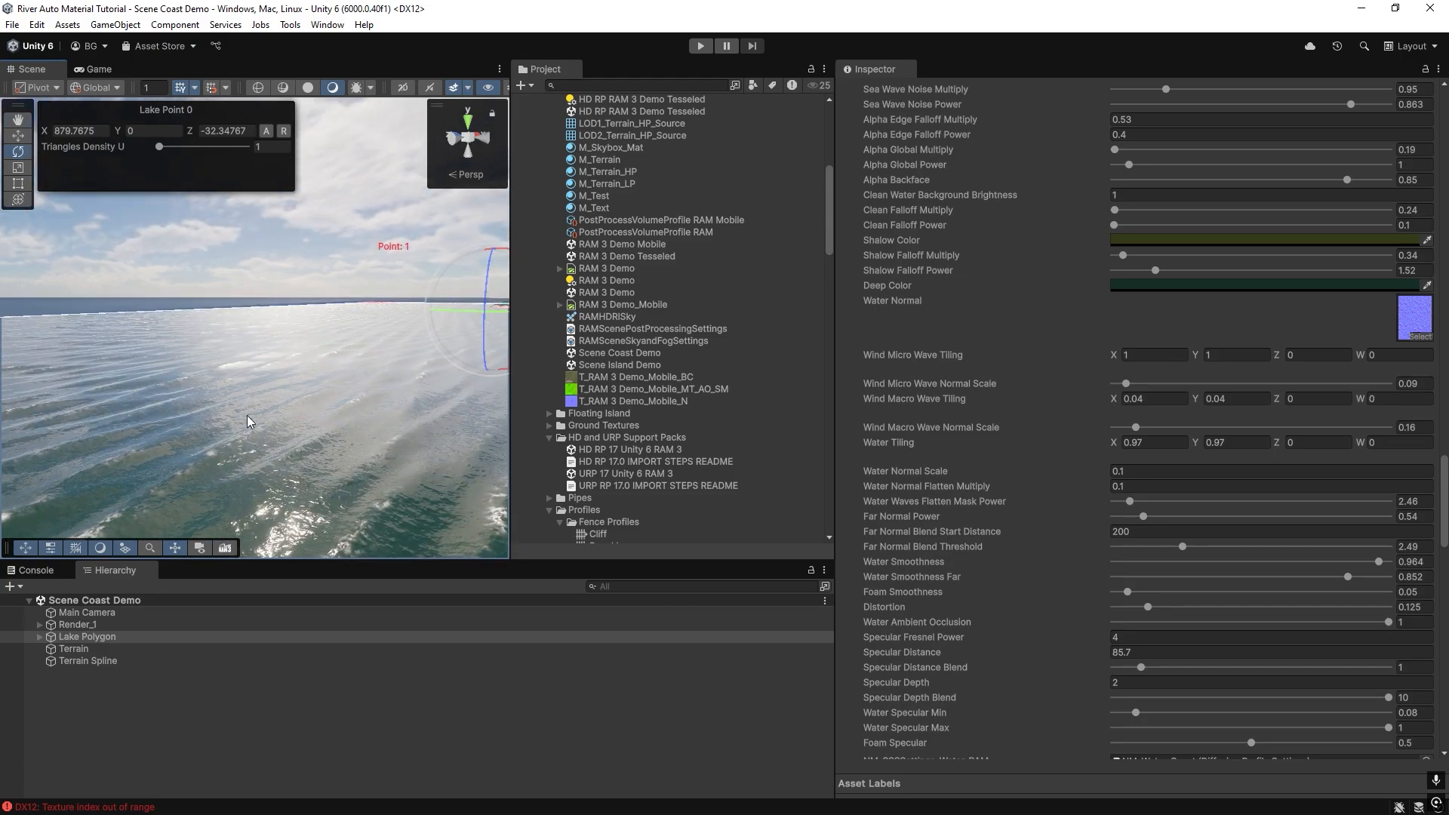
{"action": "right_click_drag", "start_coordinate": [248, 414], "coordinate": [262, 221]}
{"action": "right_click_drag", "start_coordinate": [246, 359], "coordinate": [270, 430]}
{"action": "scroll", "coordinate": [1129, 584], "scroll_direction": "down", "scroll_amount": 2}
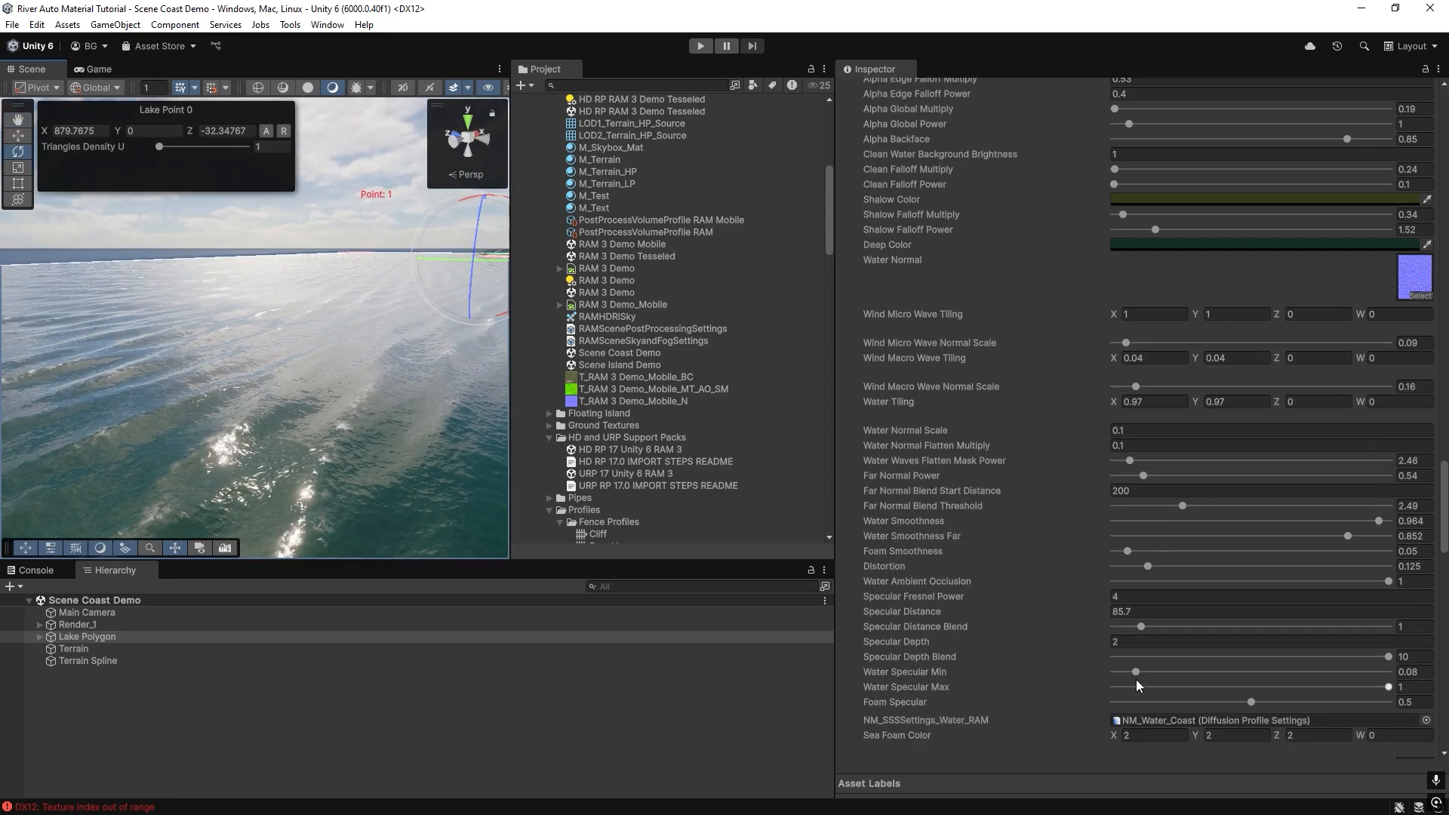
Try raising Water Specular Min to 1, then set it to about 0.082
{"action": "left_click_drag", "start_coordinate": [1390, 689], "coordinate": [1419, 705]}
{"action": "right_click_drag", "start_coordinate": [26, 315], "coordinate": [204, 449]}
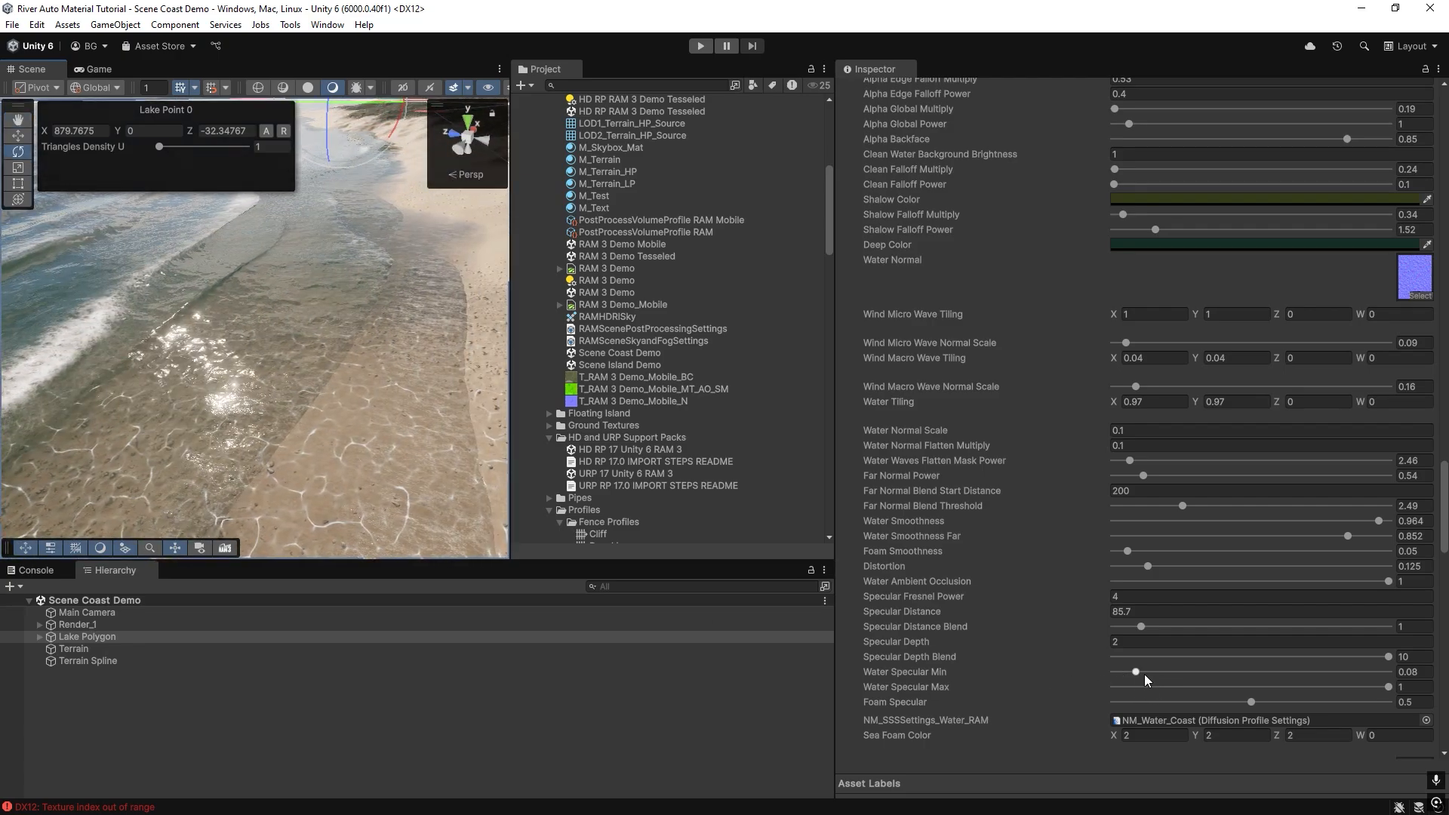
{"action": "left_click_drag", "start_coordinate": [1136, 671], "coordinate": [1372, 673]}
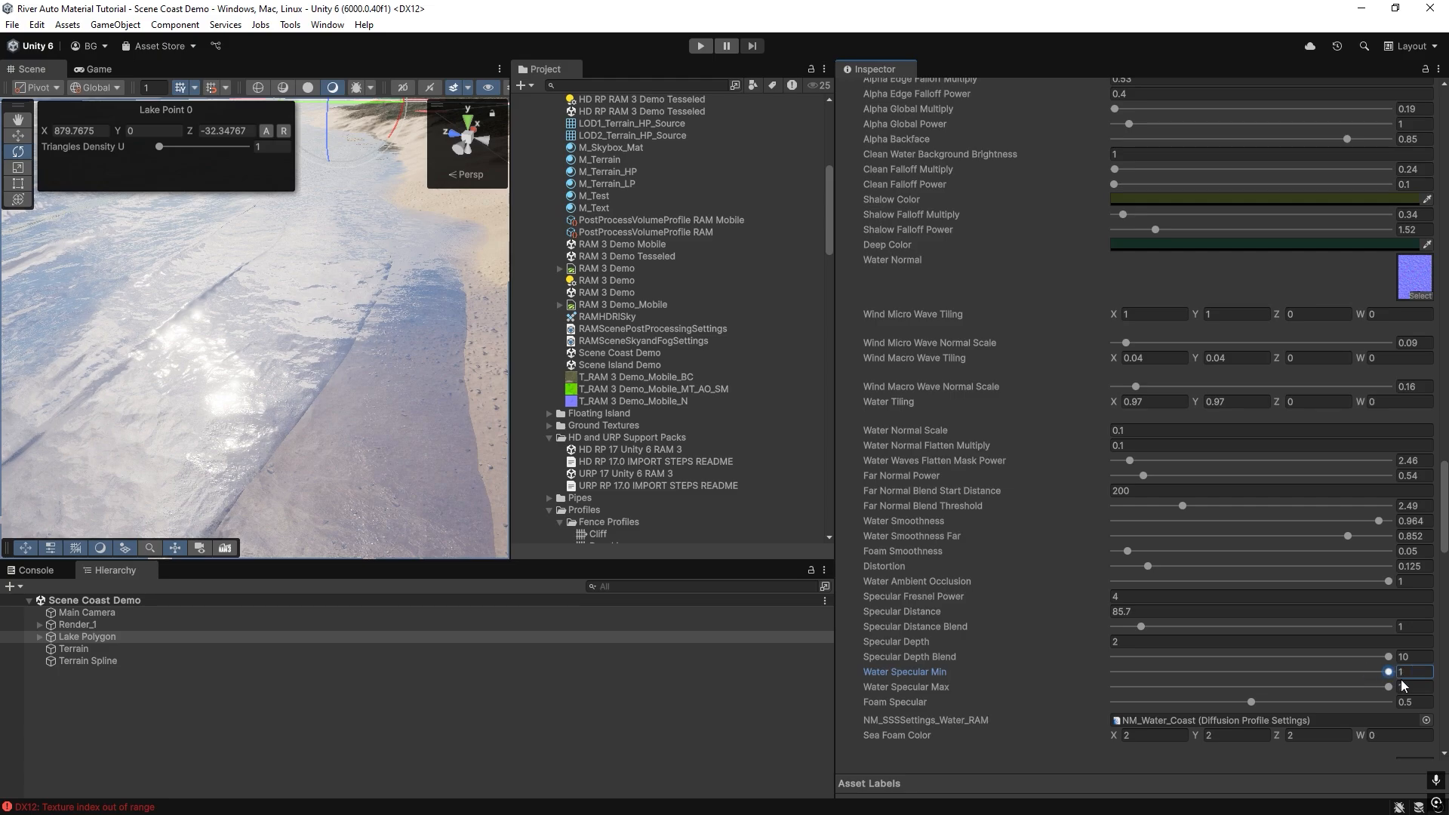
{"action": "right_click_drag", "start_coordinate": [374, 453], "coordinate": [314, 388]}
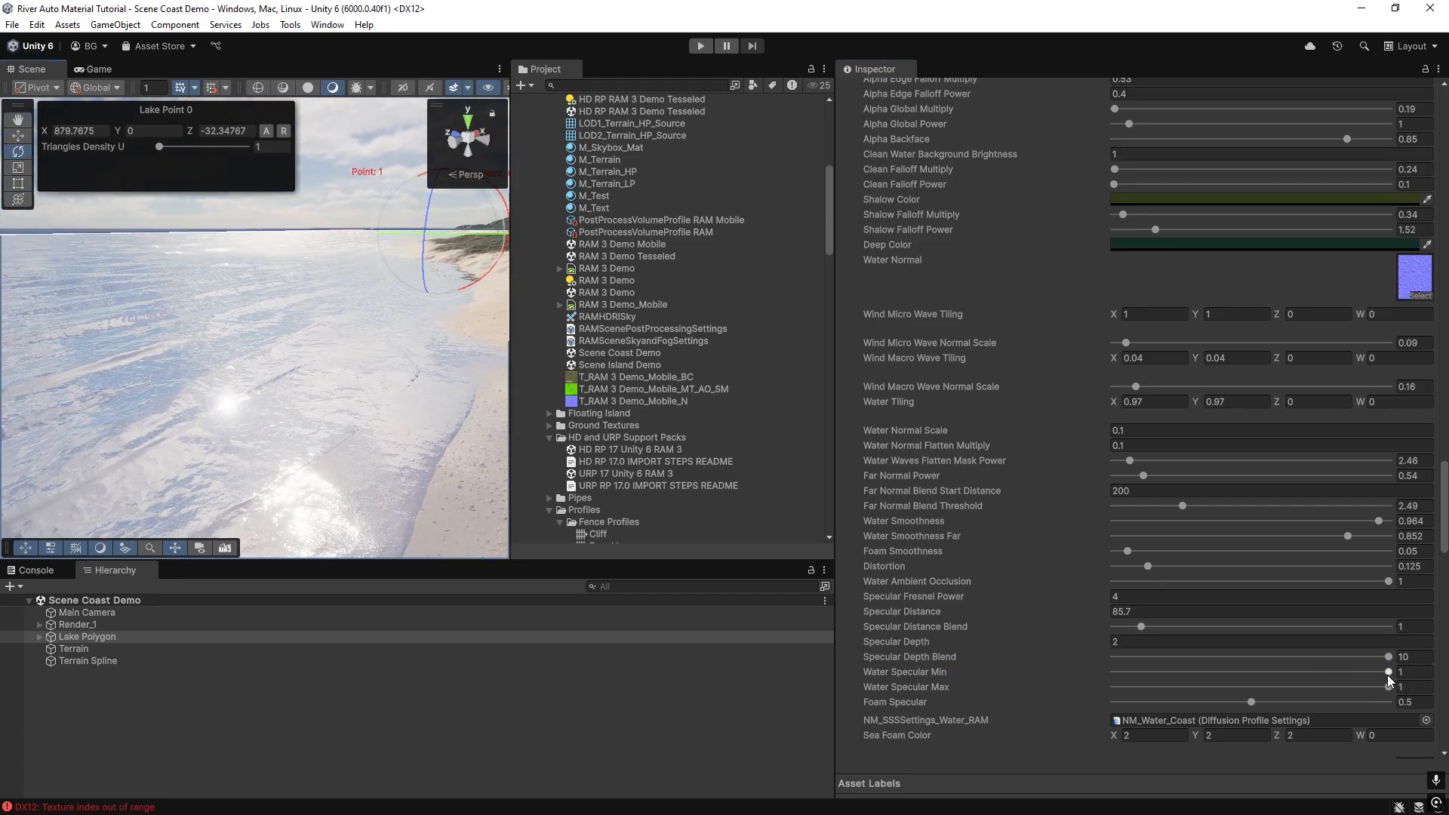
{"action": "left_click_drag", "start_coordinate": [1387, 674], "coordinate": [1129, 682]}
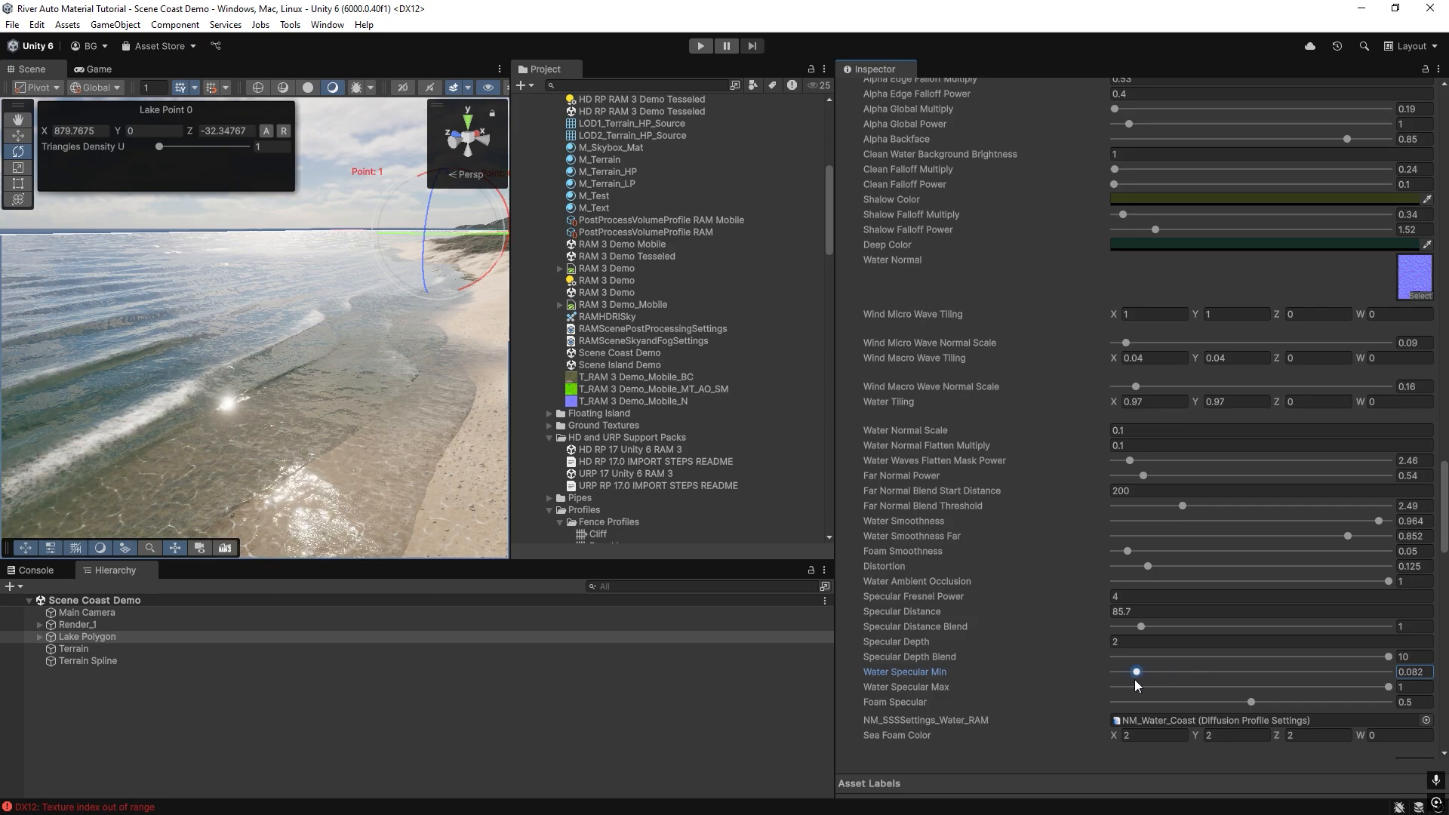
{"action": "right_click_drag", "start_coordinate": [357, 425], "coordinate": [335, 411]}
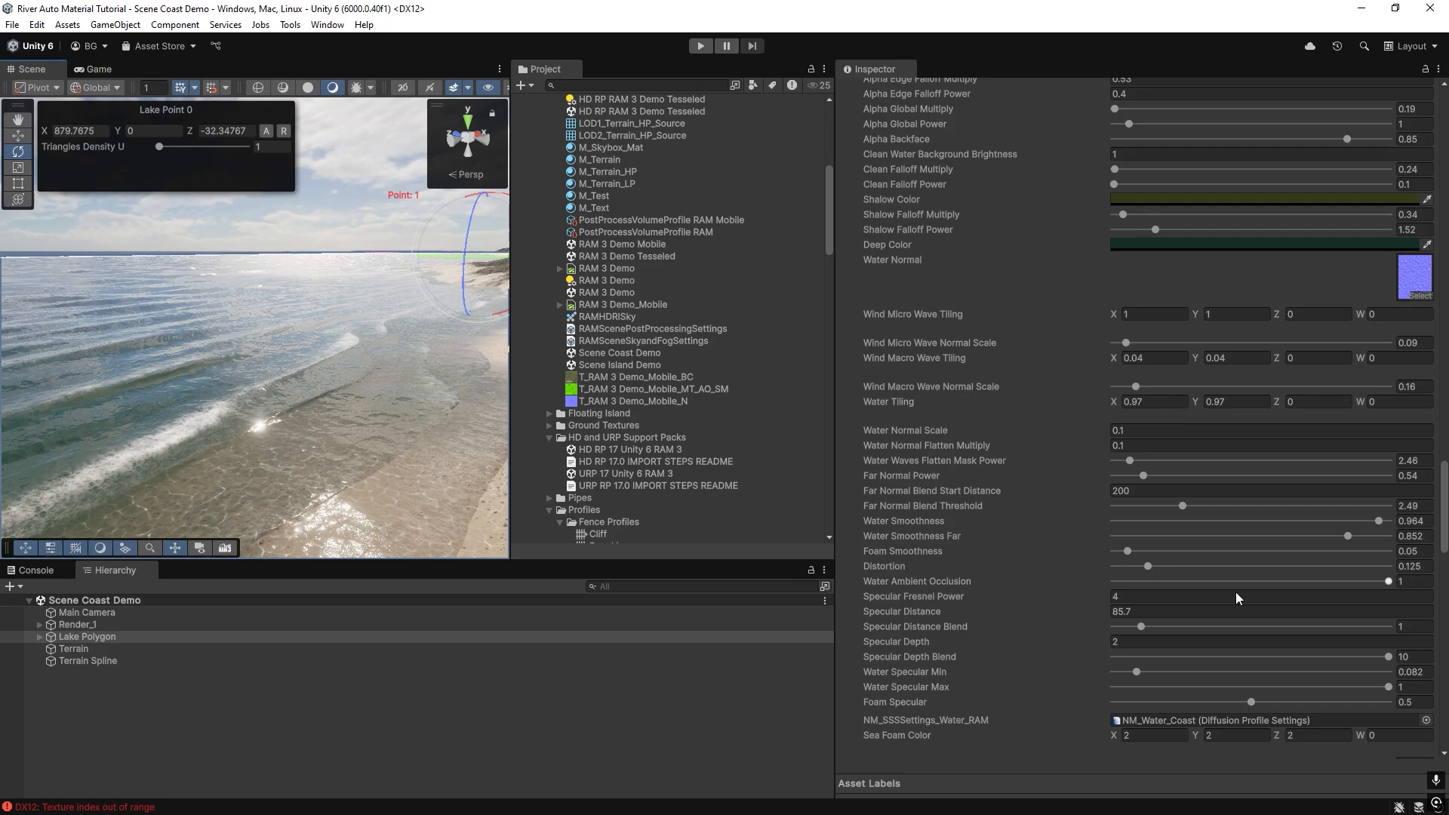
Try lowering Water Specular Max to about 0.132, then return it to 1 and review the coast
{"action": "left_click_drag", "start_coordinate": [1388, 688], "coordinate": [1138, 691]}
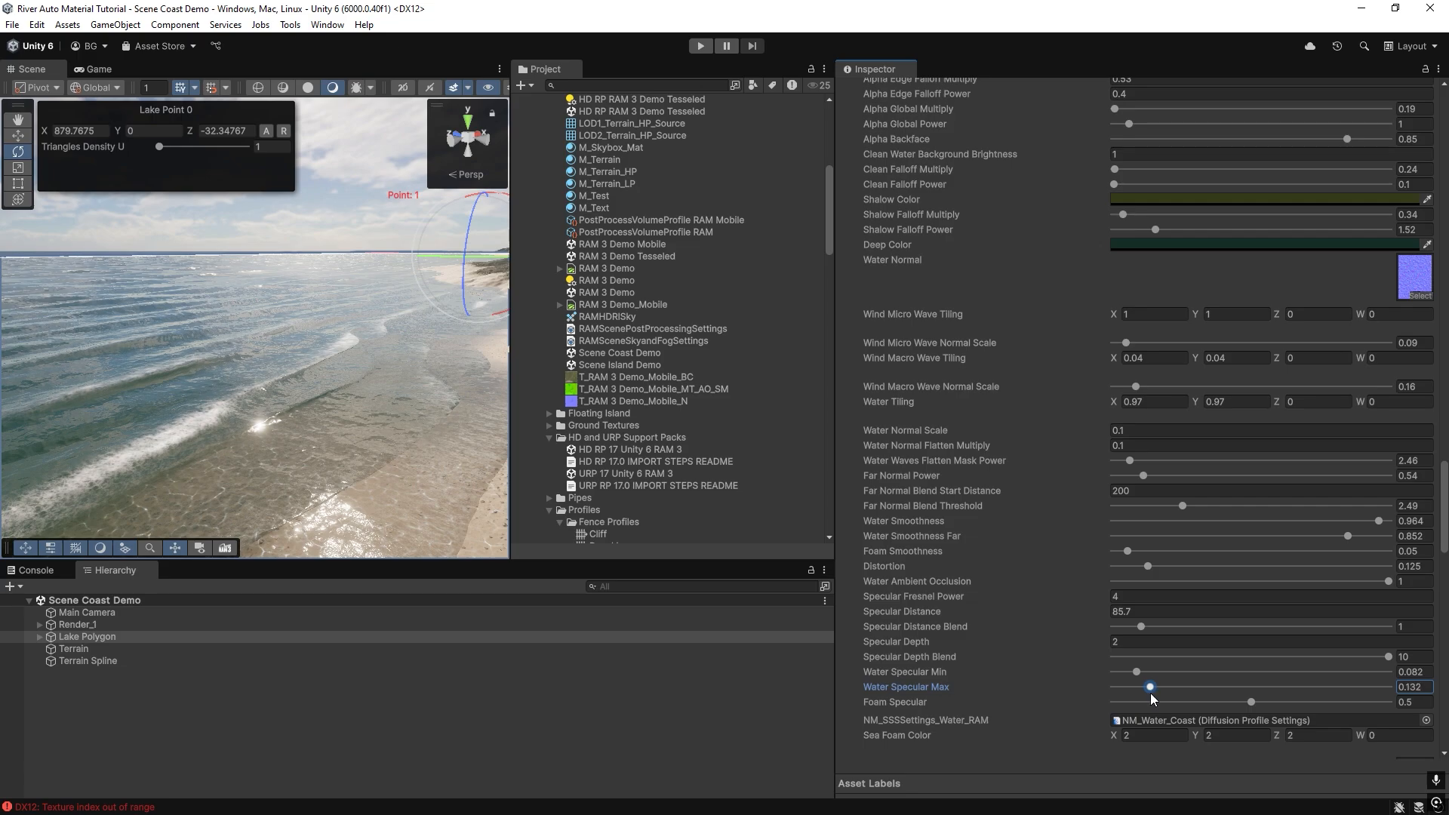
{"action": "left_click_drag", "start_coordinate": [1150, 688], "coordinate": [1388, 688]}
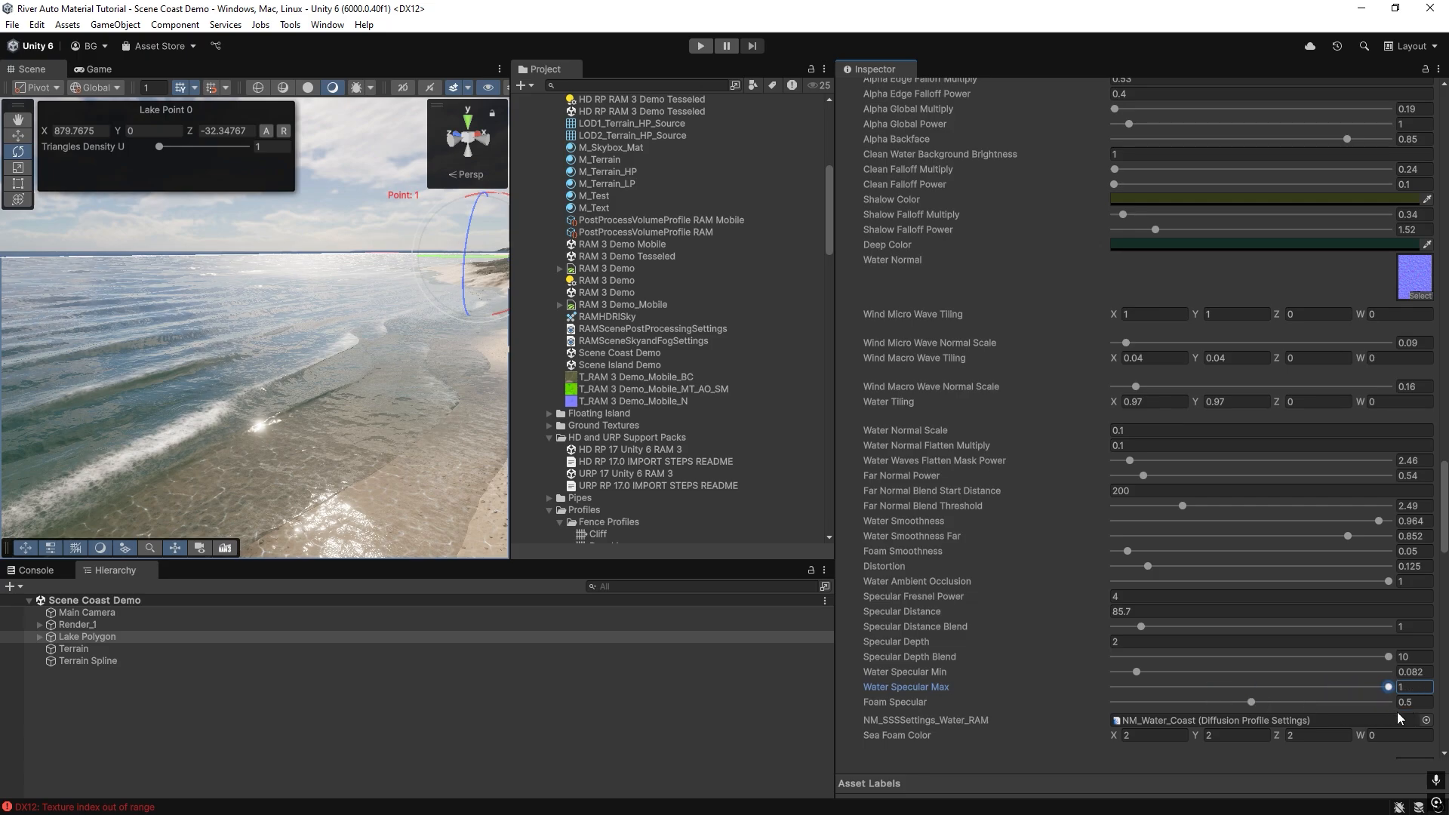
{"action": "left_click", "coordinate": [1372, 688]}
{"action": "left_click_drag", "start_coordinate": [1375, 688], "coordinate": [1393, 688]}
{"action": "right_click_drag", "start_coordinate": [327, 458], "coordinate": [357, 451]}
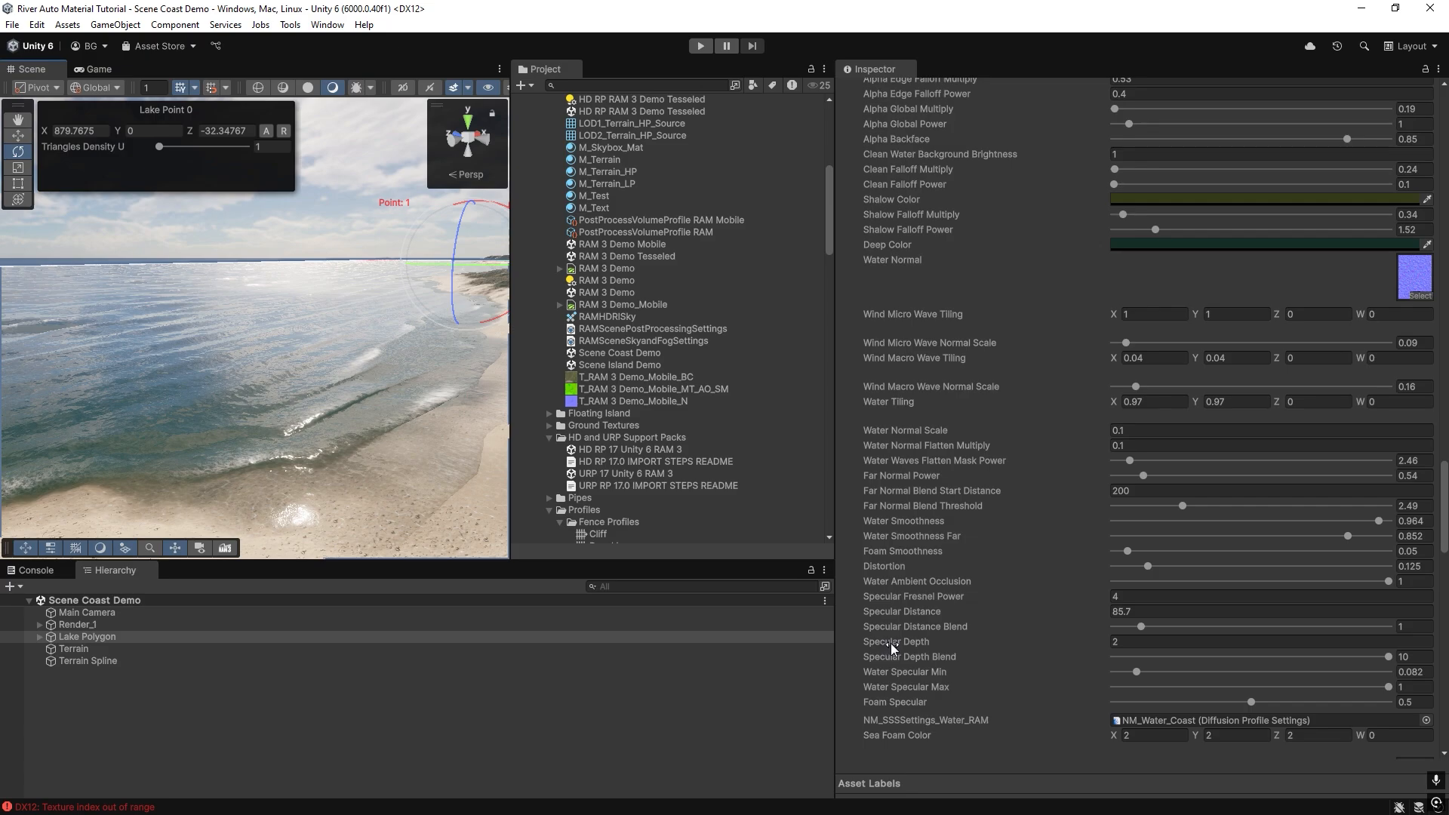
{"action": "right_click_drag", "start_coordinate": [224, 389], "coordinate": [310, 428]}
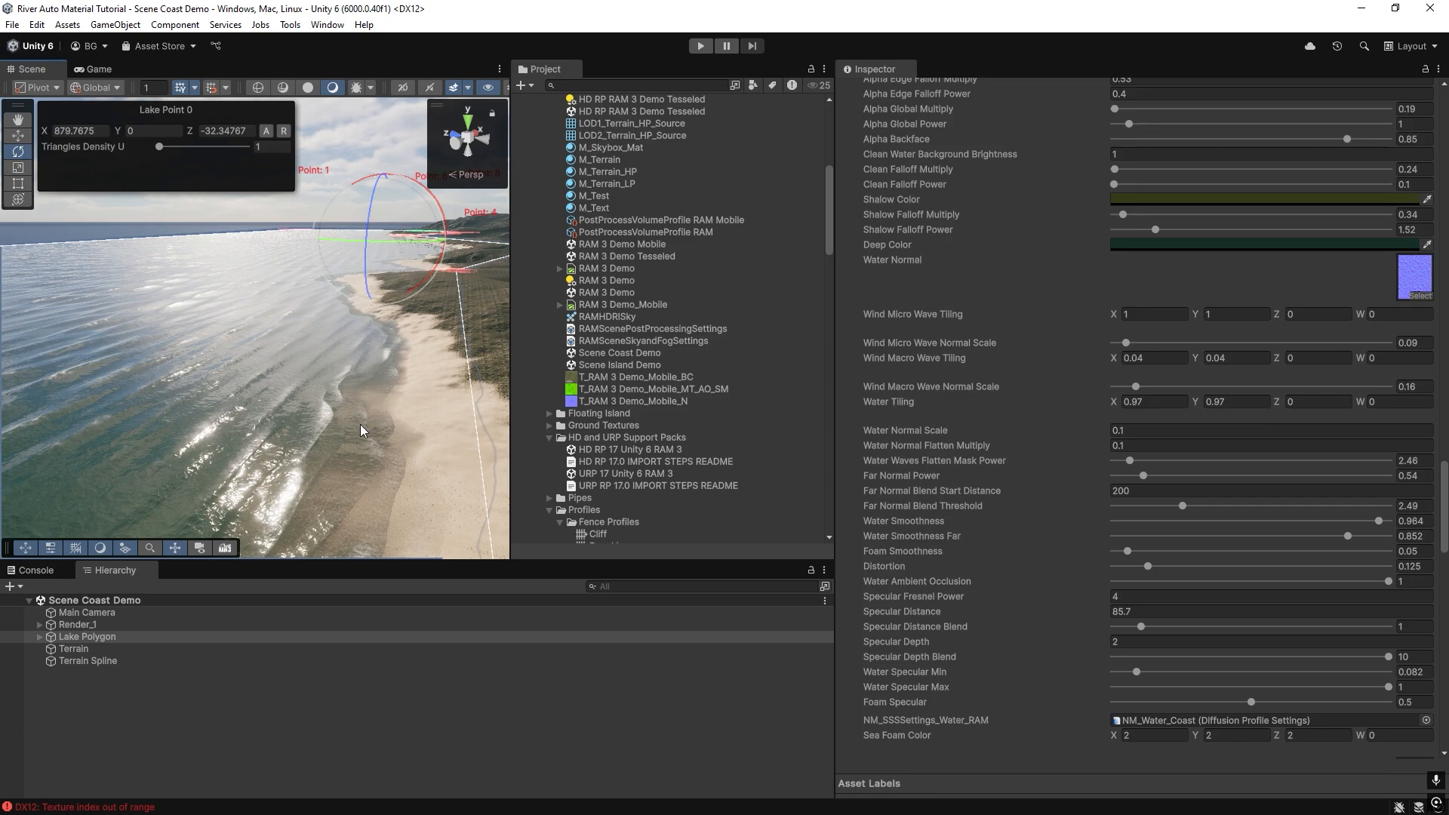
{"action": "mouse_move", "coordinate": [392, 339]}
{"action": "right_mouse_down"}
{"action": "mouse_move", "coordinate": [419, 318]}
{"action": "mouse_move", "coordinate": [407, 333]}
{"action": "right_mouse_up"}
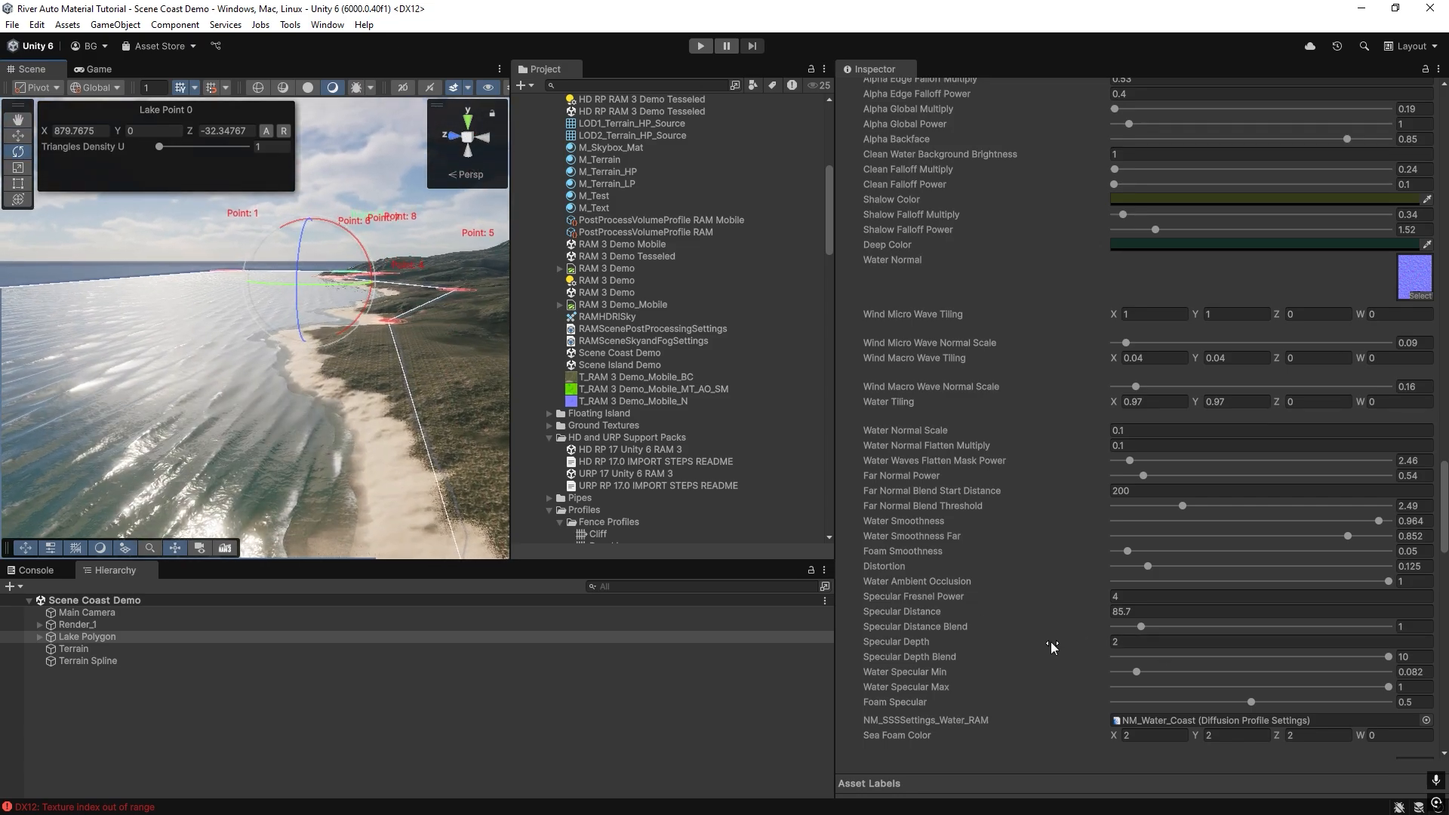
Inspect the shoreline water from several viewpoints around the coast in the scene view
{"action": "mouse_move", "coordinate": [1055, 648]}
{"action": "left_mouse_down"}
{"action": "mouse_move", "coordinate": [1087, 647]}
{"action": "mouse_move", "coordinate": [1048, 643]}
{"action": "left_mouse_up"}
{"action": "right_click_drag", "start_coordinate": [270, 372], "coordinate": [252, 463]}
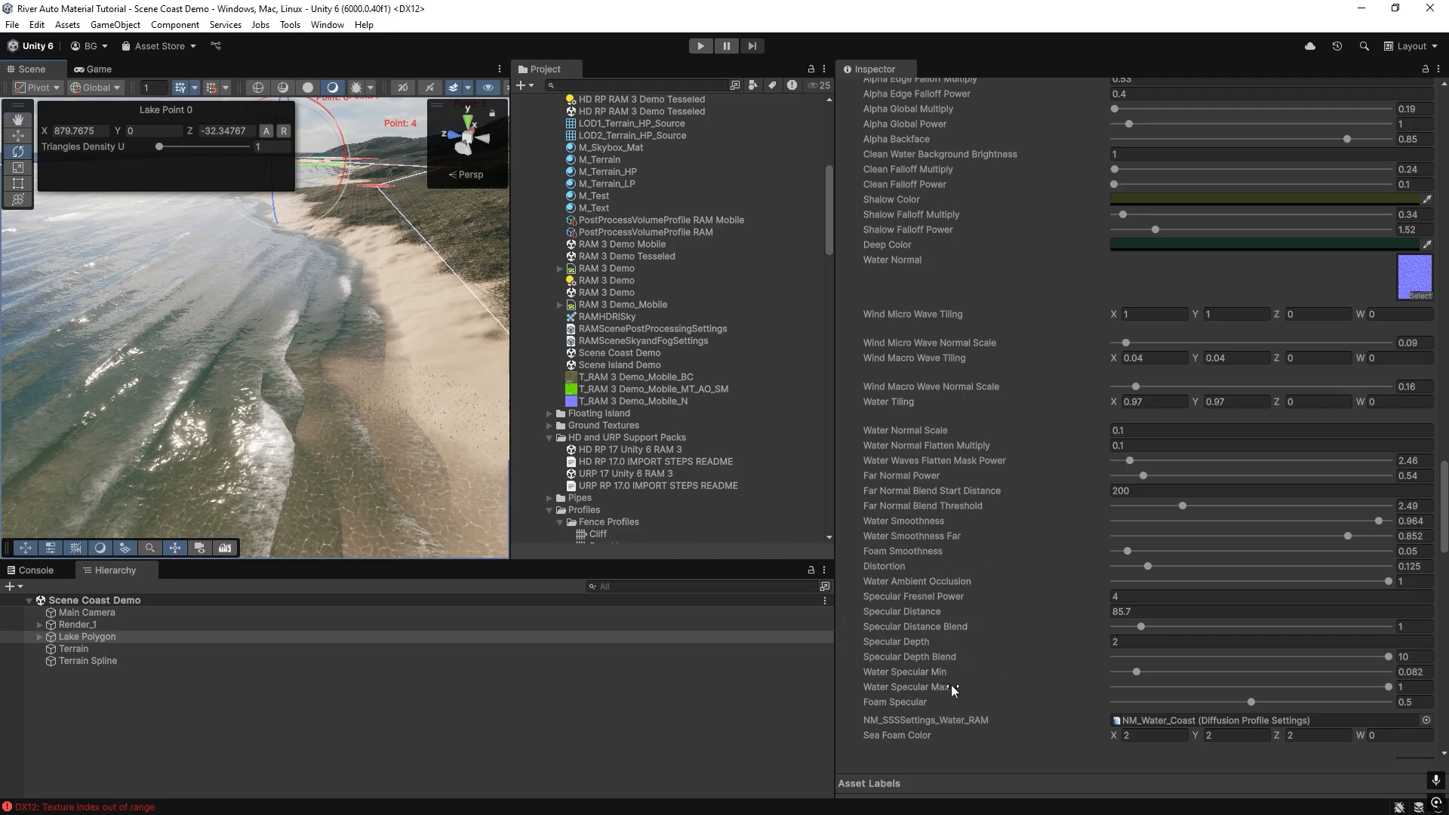
{"action": "right_click_drag", "start_coordinate": [324, 389], "coordinate": [290, 411]}
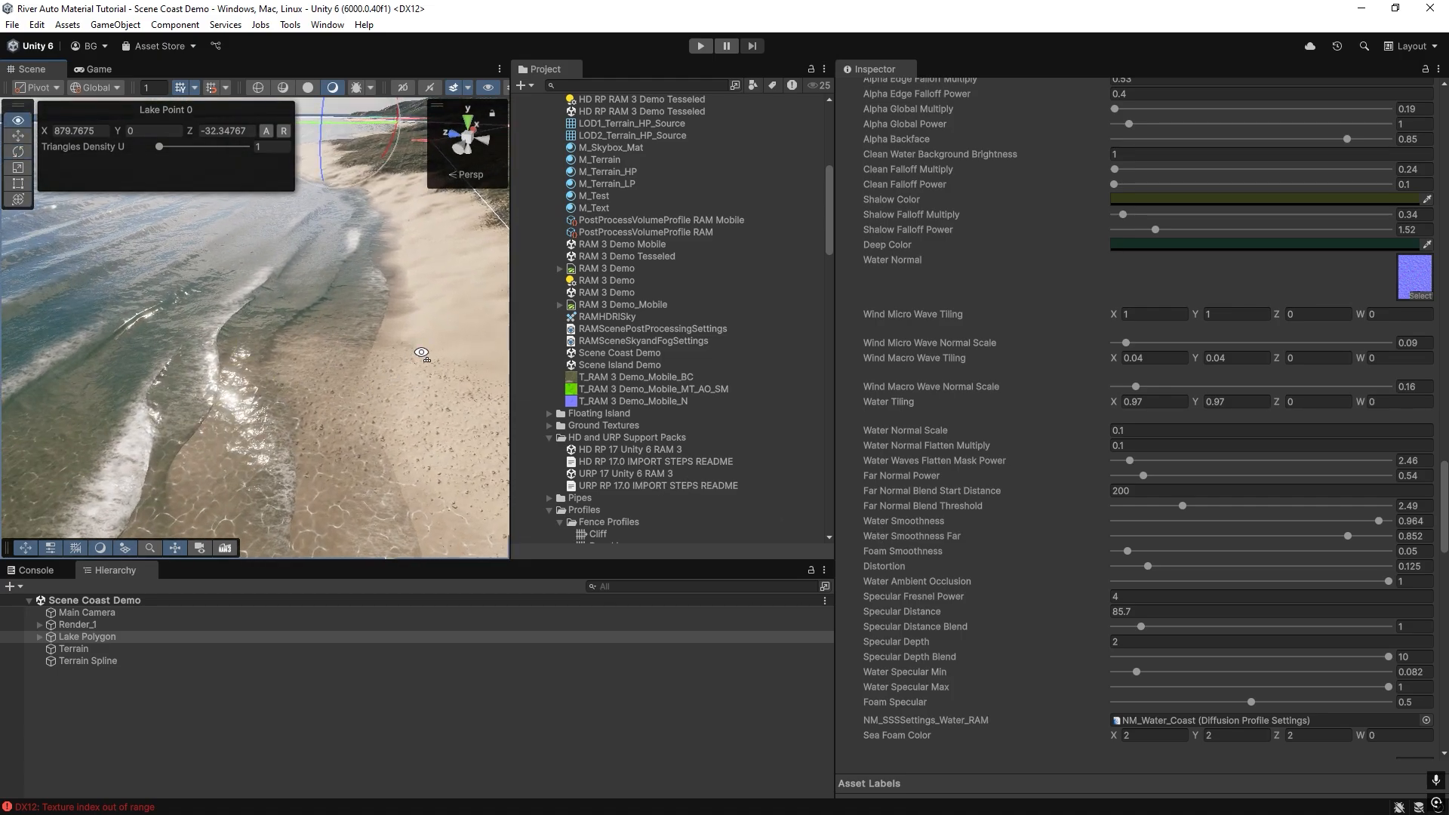
{"action": "mouse_move", "coordinate": [421, 353]}
{"action": "right_mouse_down"}
{"action": "mouse_move", "coordinate": [421, 372]}
{"action": "mouse_move", "coordinate": [367, 363]}
{"action": "mouse_move", "coordinate": [384, 382]}
{"action": "mouse_move", "coordinate": [415, 366]}
{"action": "right_mouse_up"}
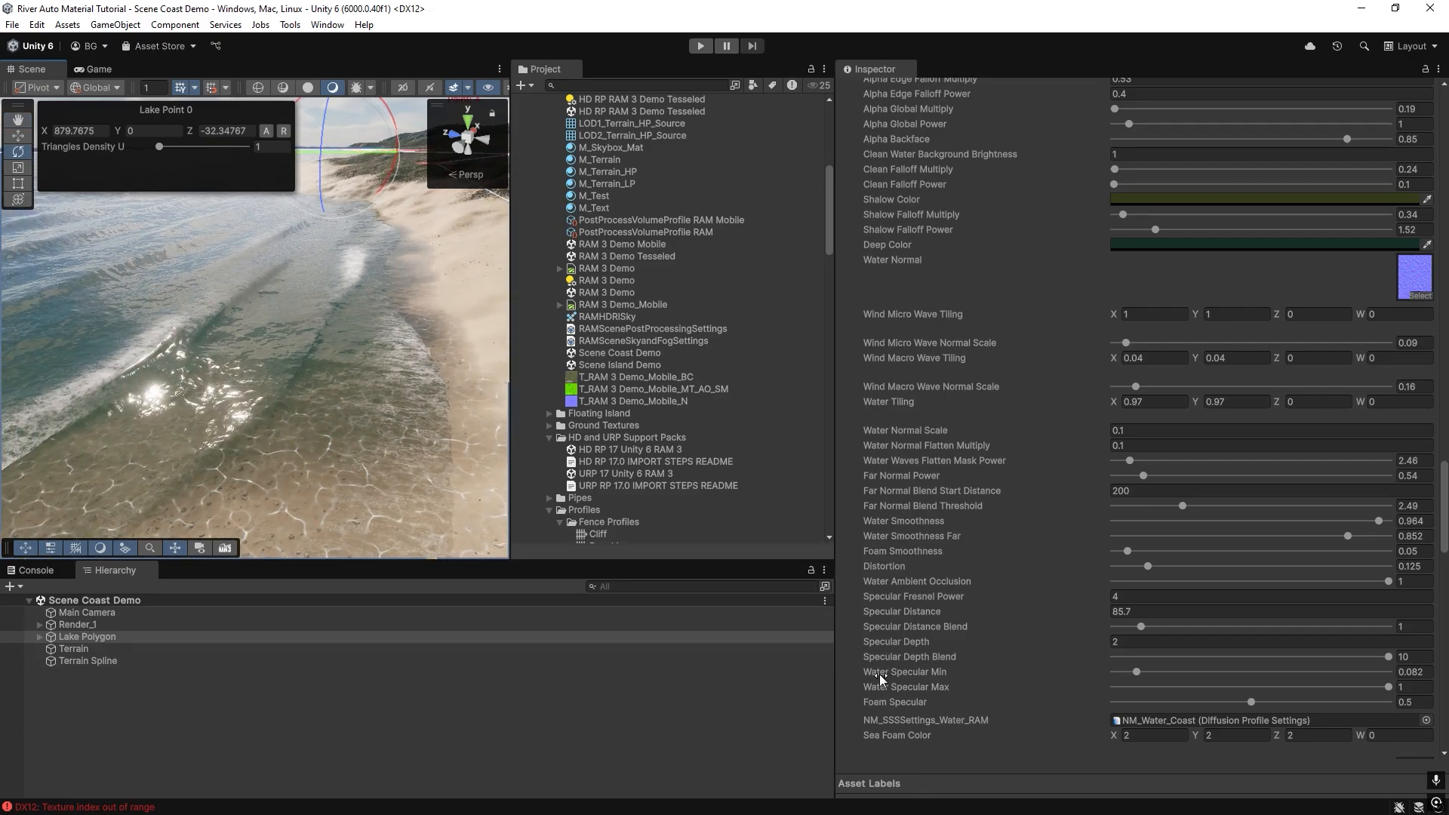
{"action": "right_click_drag", "start_coordinate": [344, 417], "coordinate": [396, 365]}
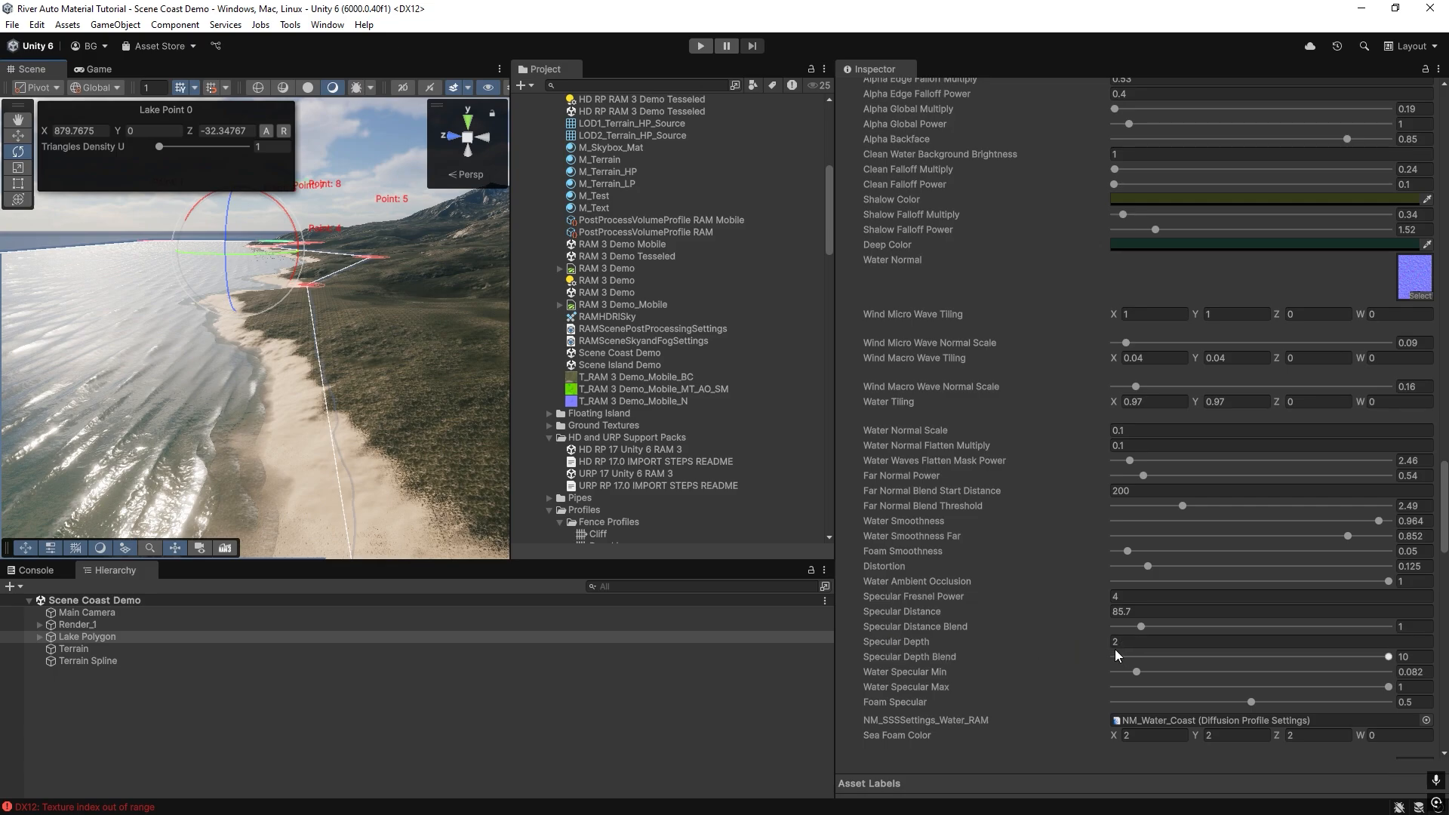
{"action": "right_click_drag", "start_coordinate": [329, 403], "coordinate": [274, 390]}
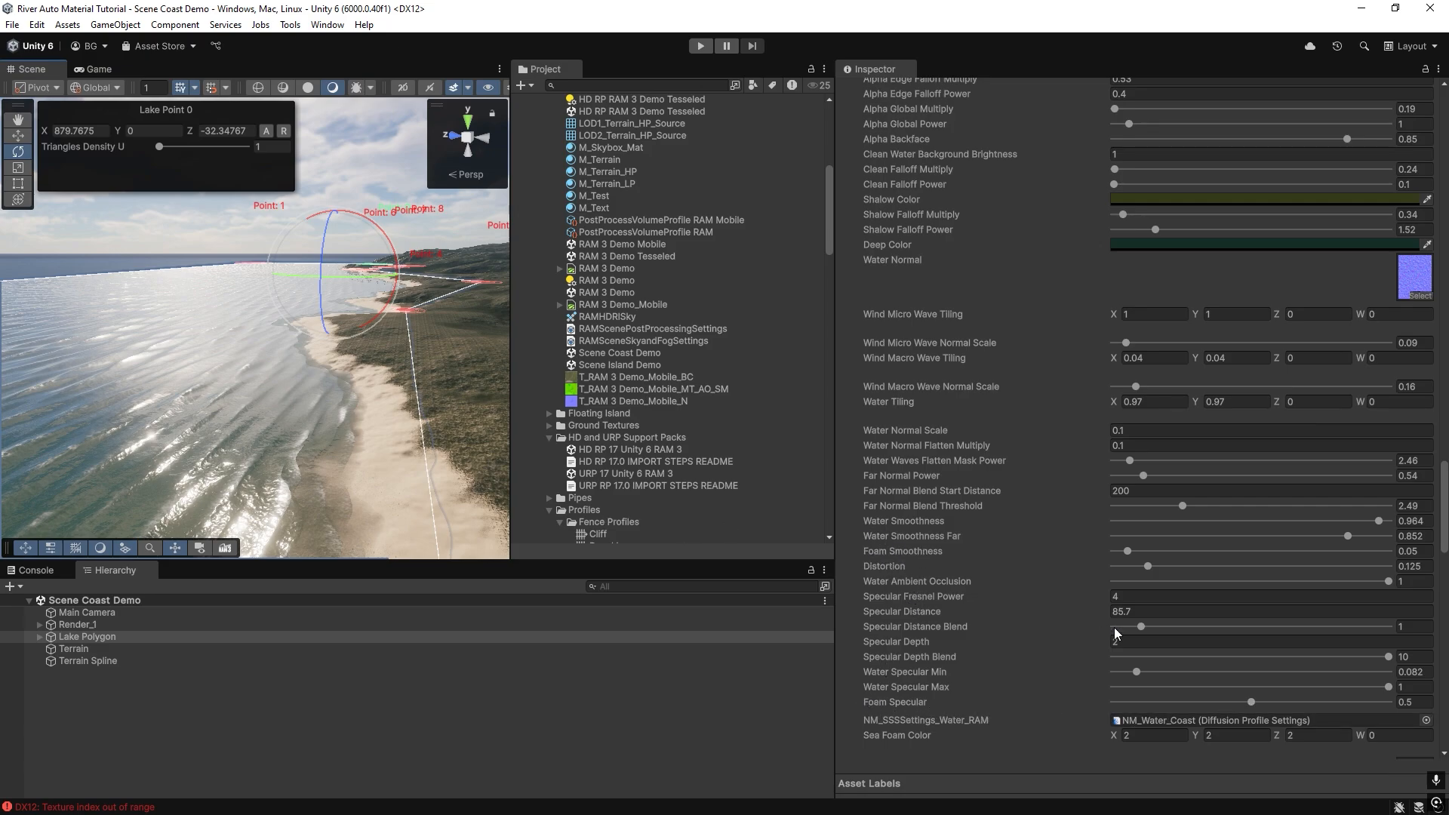
{"action": "scroll", "coordinate": [1117, 634], "scroll_direction": "down", "scroll_amount": 3}
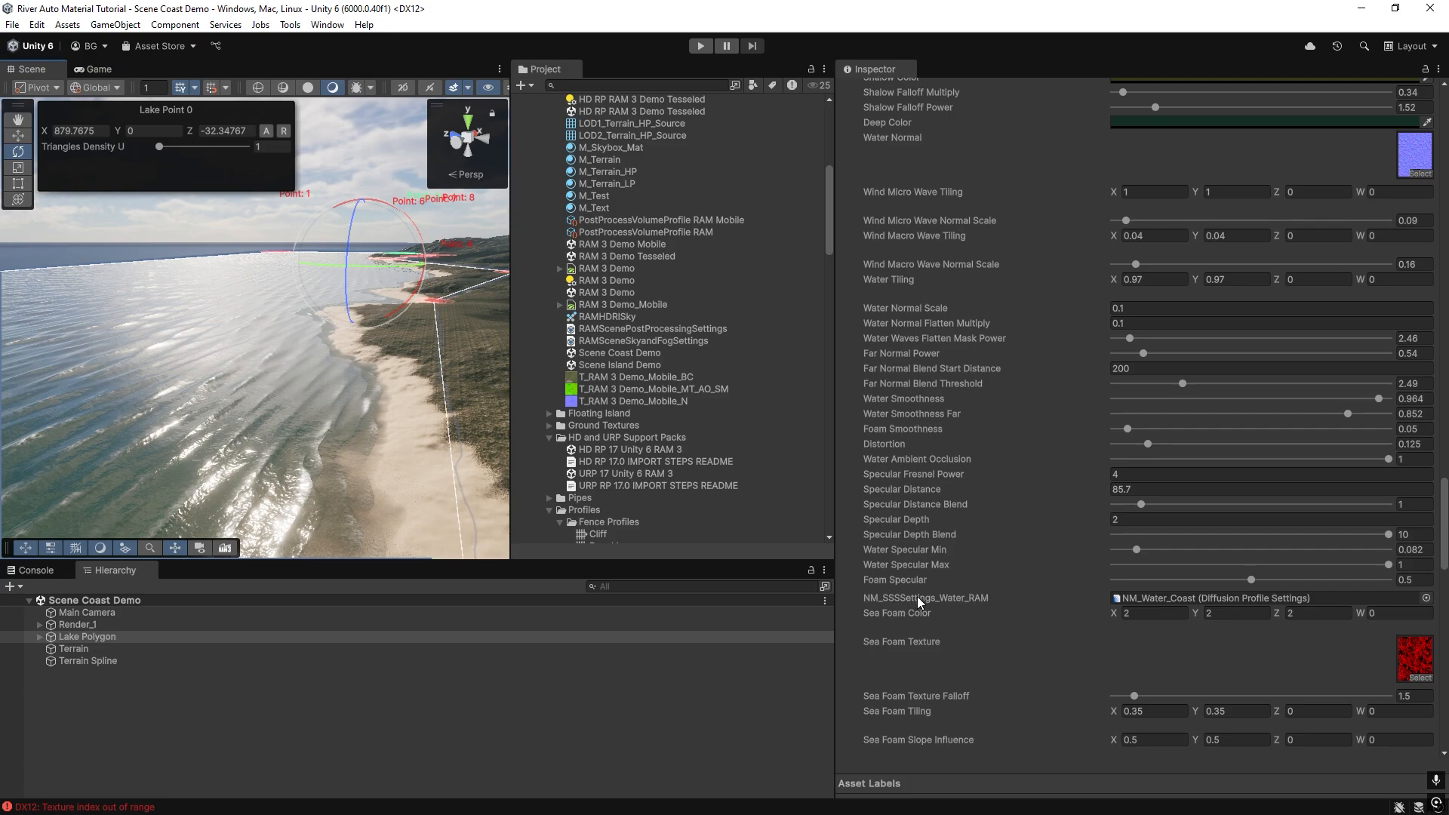
{"action": "mouse_move", "coordinate": [217, 428]}
{"action": "right_mouse_down"}
{"action": "mouse_move", "coordinate": [227, 502]}
{"action": "mouse_move", "coordinate": [317, 513]}
{"action": "mouse_move", "coordinate": [386, 452]}
{"action": "mouse_move", "coordinate": [329, 462]}
{"action": "right_mouse_up"}
Locate and open the NM_Water_Coast diffusion profile assigned to the sea material to examine its settings
{"action": "left_click", "coordinate": [1162, 599]}
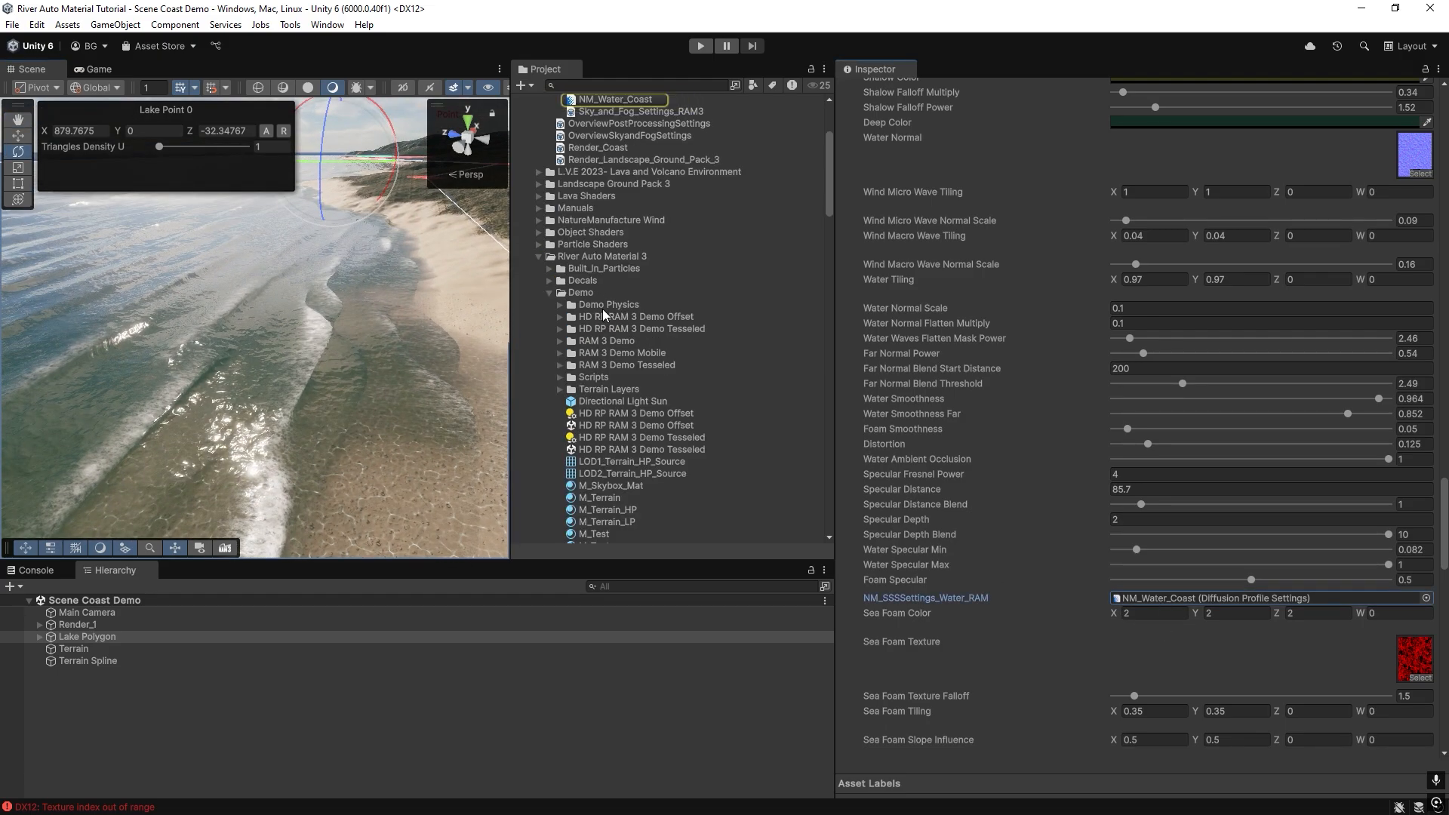
{"action": "left_click", "coordinate": [611, 103]}
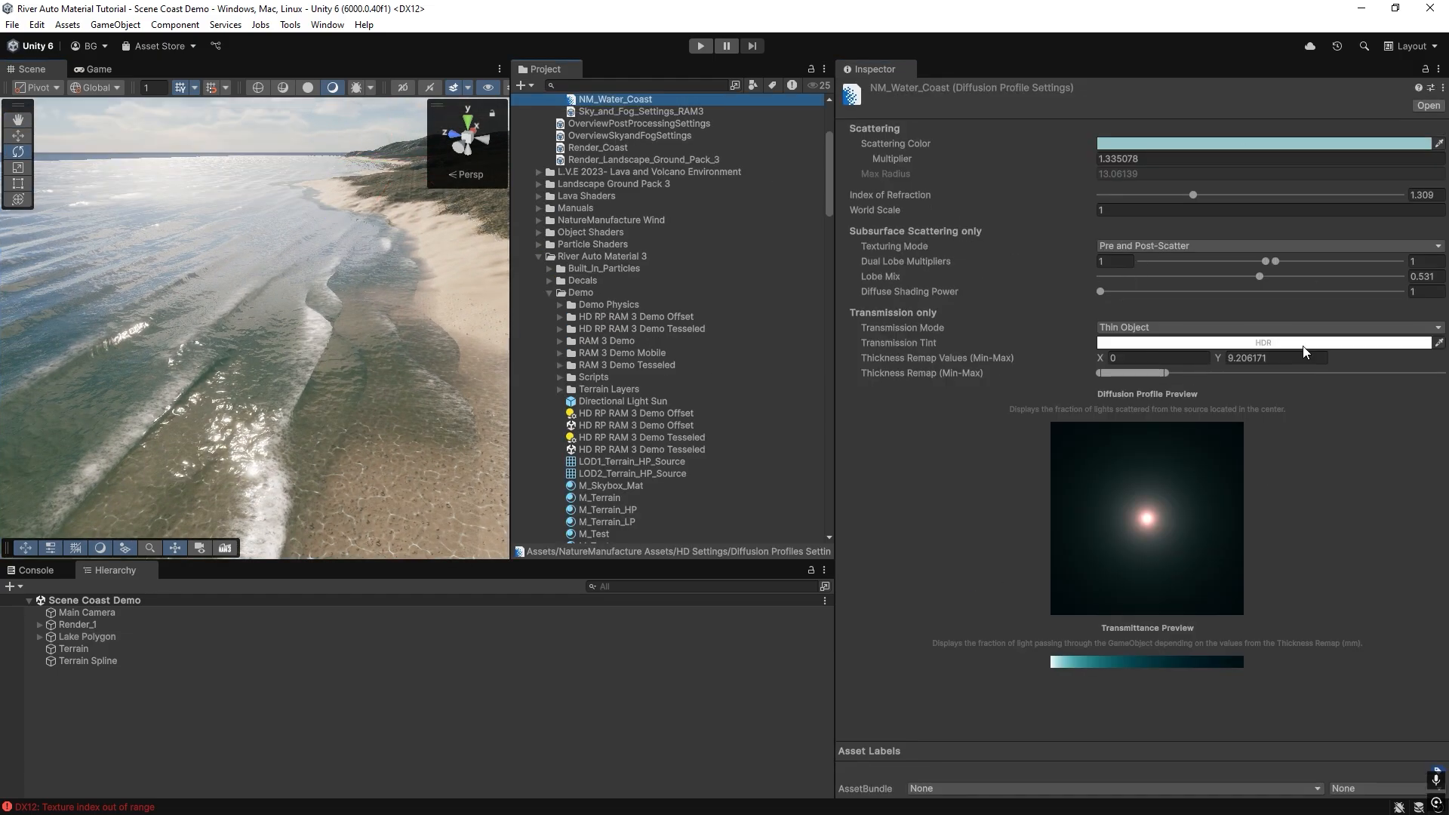
{"action": "left_click", "coordinate": [342, 383]}
Return to the Lake Polygon's sea material, scroll to the sea foam settings, and review the shoreline water
{"action": "scroll", "coordinate": [1141, 510], "scroll_direction": "down", "scroll_amount": 4}
{"action": "scroll", "coordinate": [1132, 514], "scroll_direction": "down", "scroll_amount": 15}
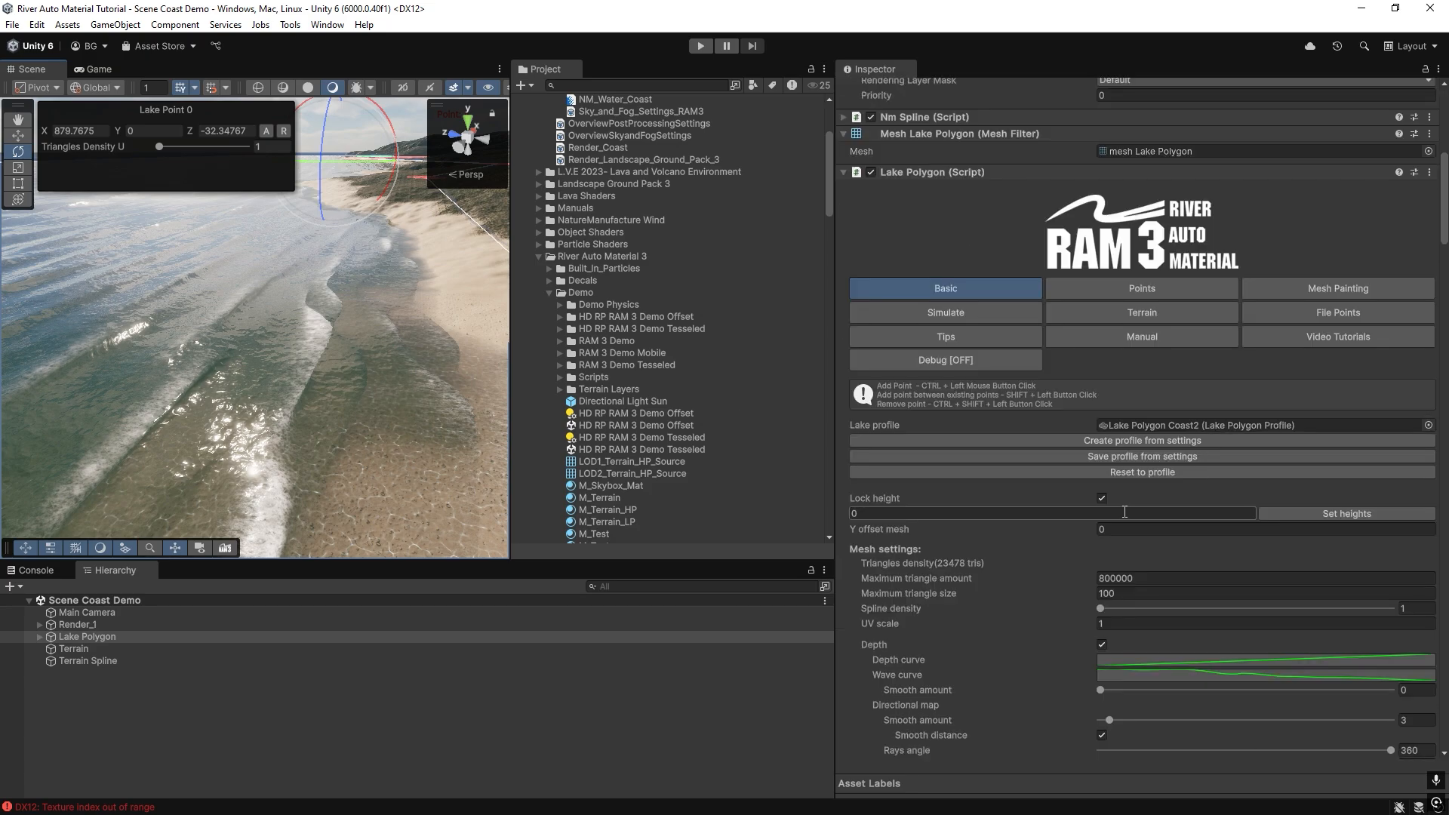
{"action": "left_click_drag", "start_coordinate": [1443, 340], "coordinate": [1419, 574]}
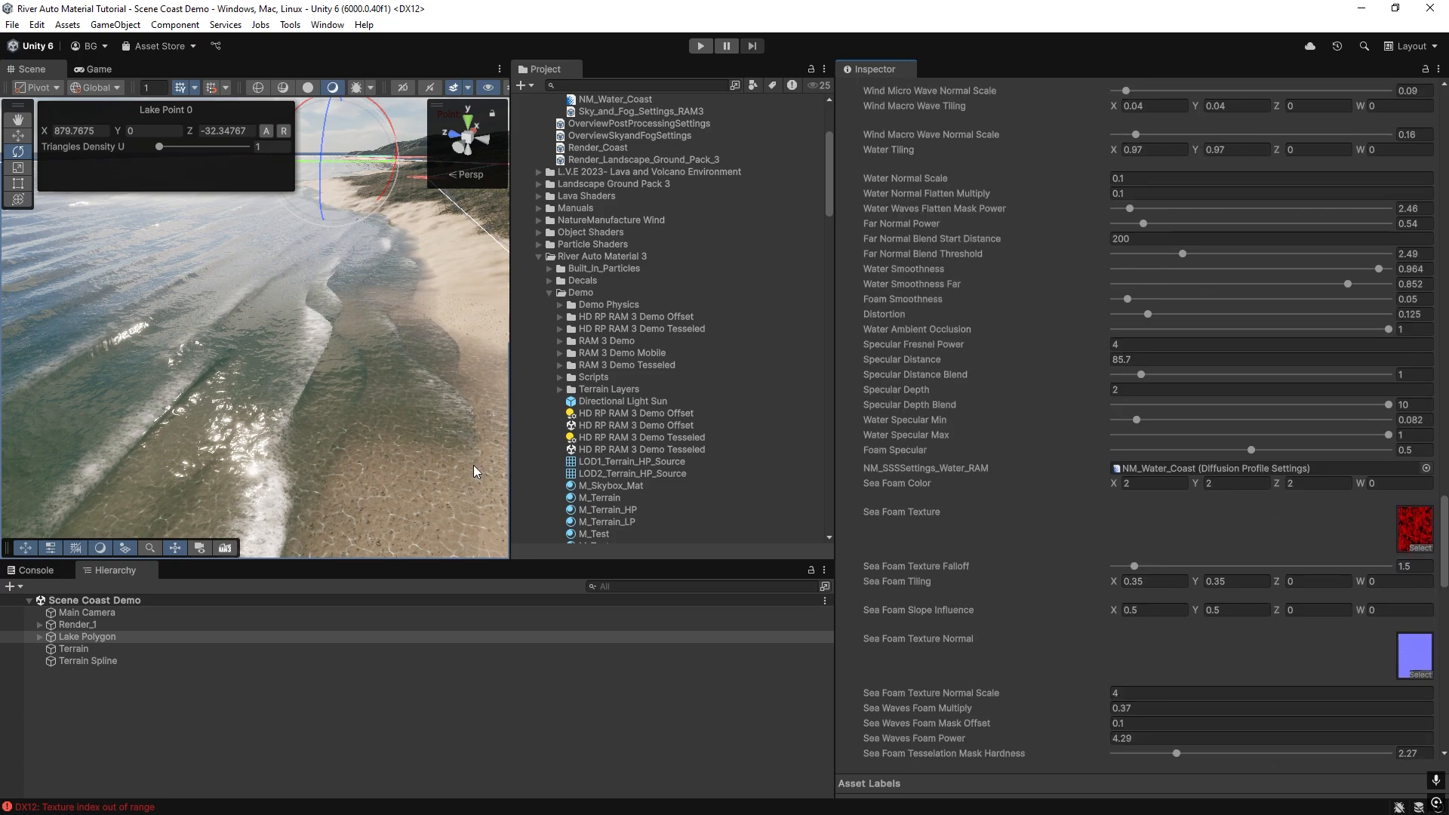
{"action": "right_click_drag", "start_coordinate": [474, 466], "coordinate": [407, 414]}
{"action": "right_click_drag", "start_coordinate": [277, 405], "coordinate": [307, 417]}
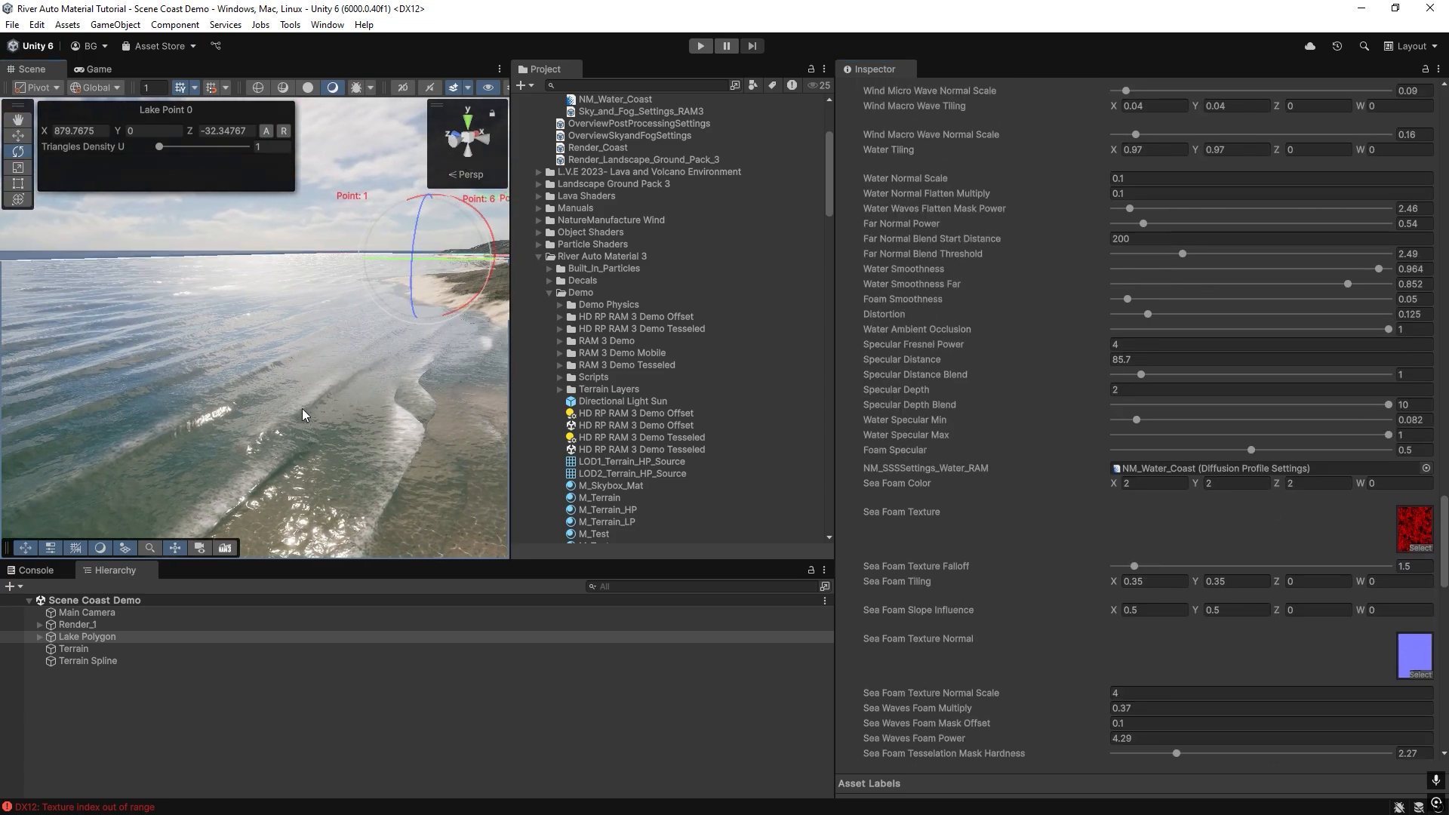
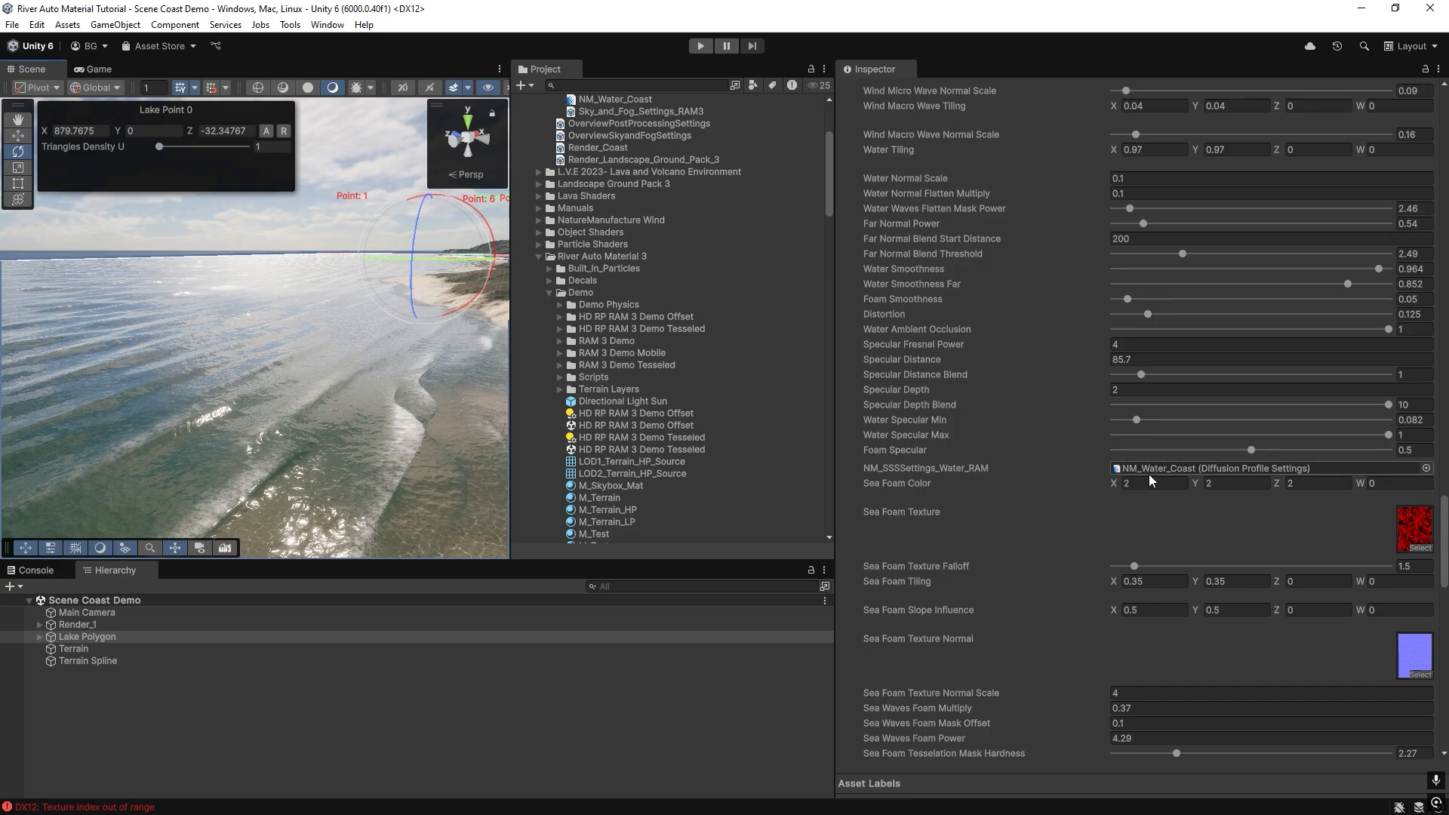
Try raising the Sea Foam Color X value to 20, then return it to 2
{"action": "right_click_drag", "start_coordinate": [320, 427], "coordinate": [305, 498]}
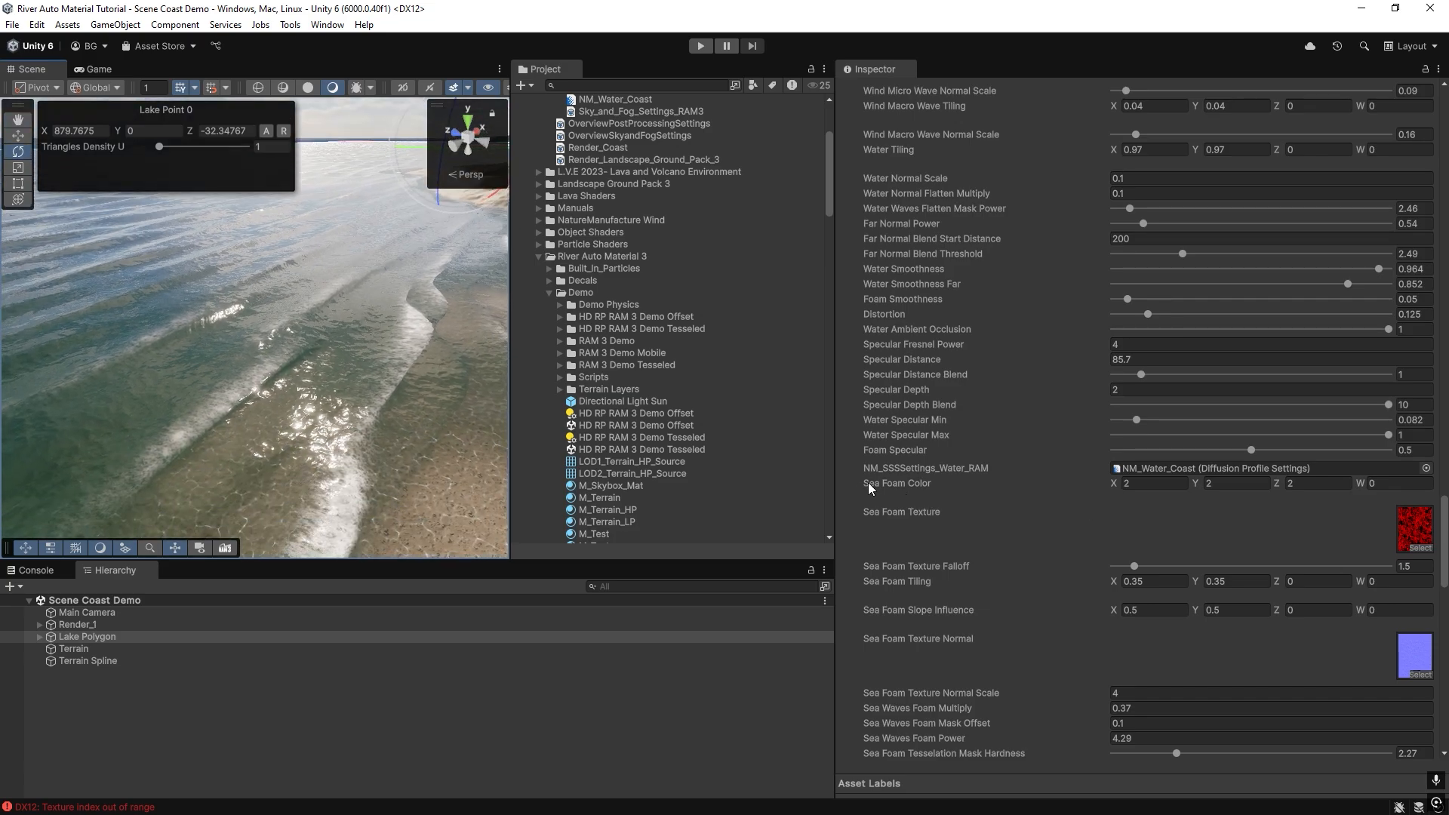
{"action": "right_click_drag", "start_coordinate": [225, 388], "coordinate": [280, 415]}
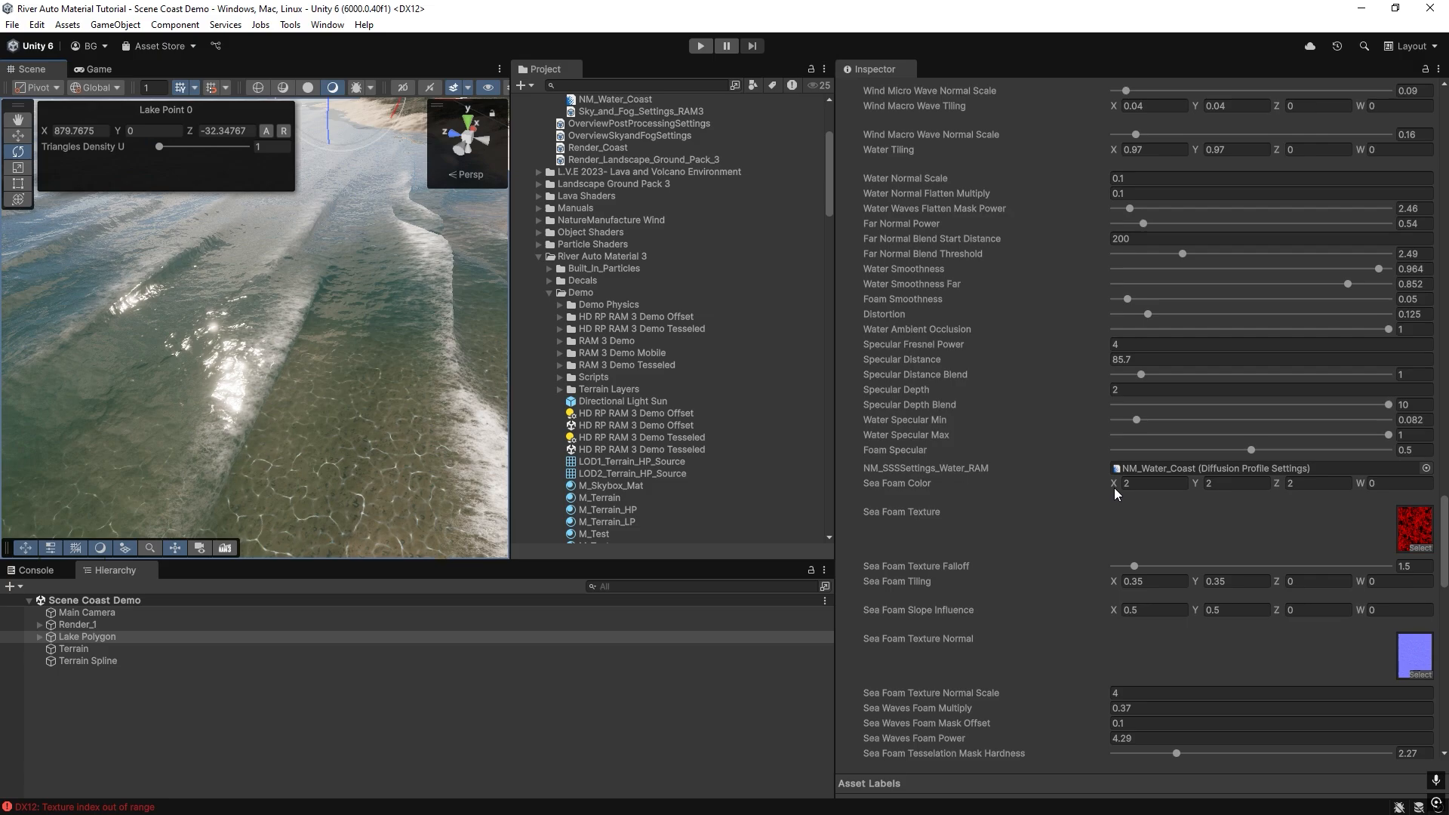
{"action": "left_click", "coordinate": [1157, 484]}
{"action": "type", "text": "0"}
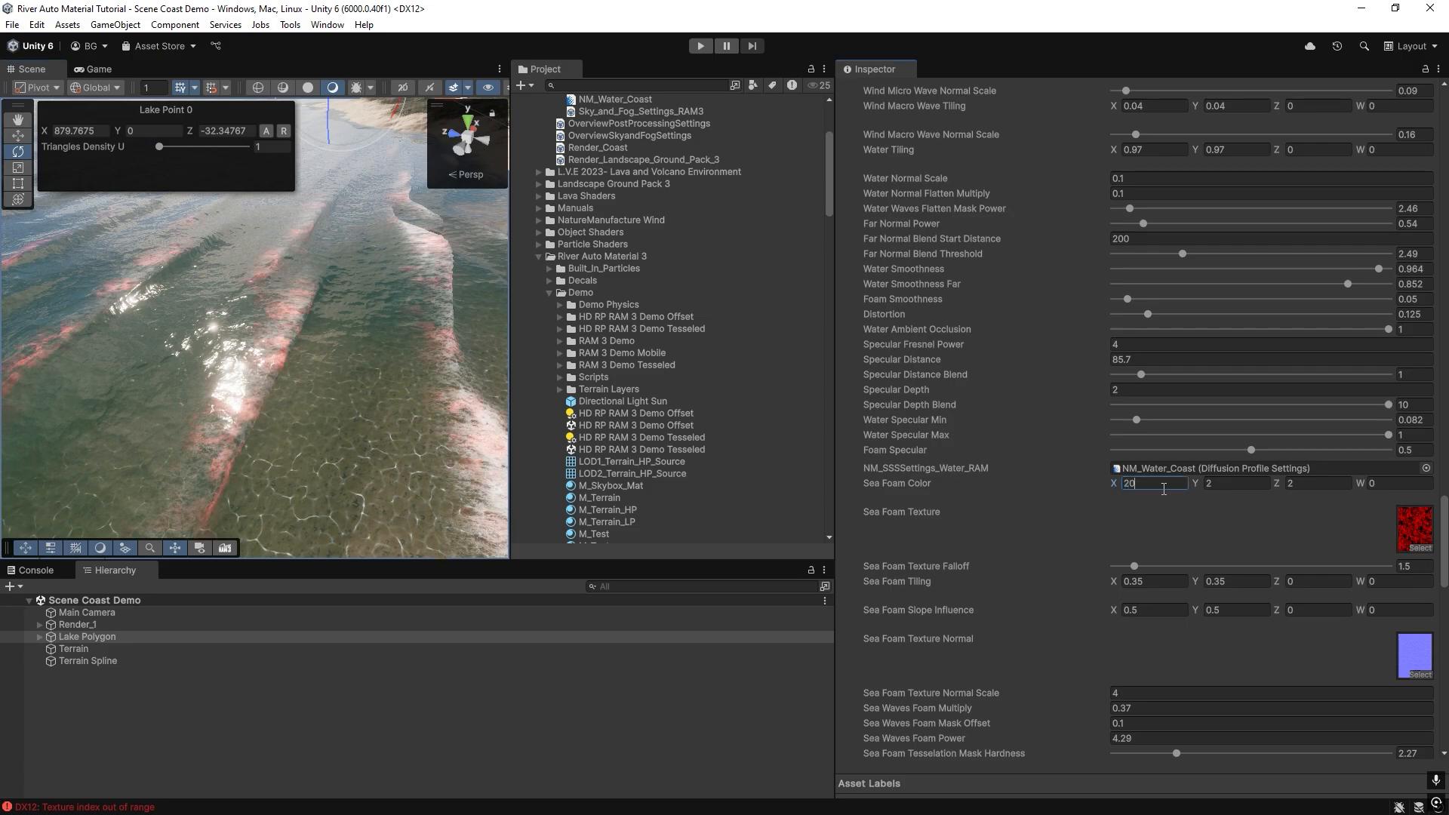
{"action": "key", "text": "BackSpace"}
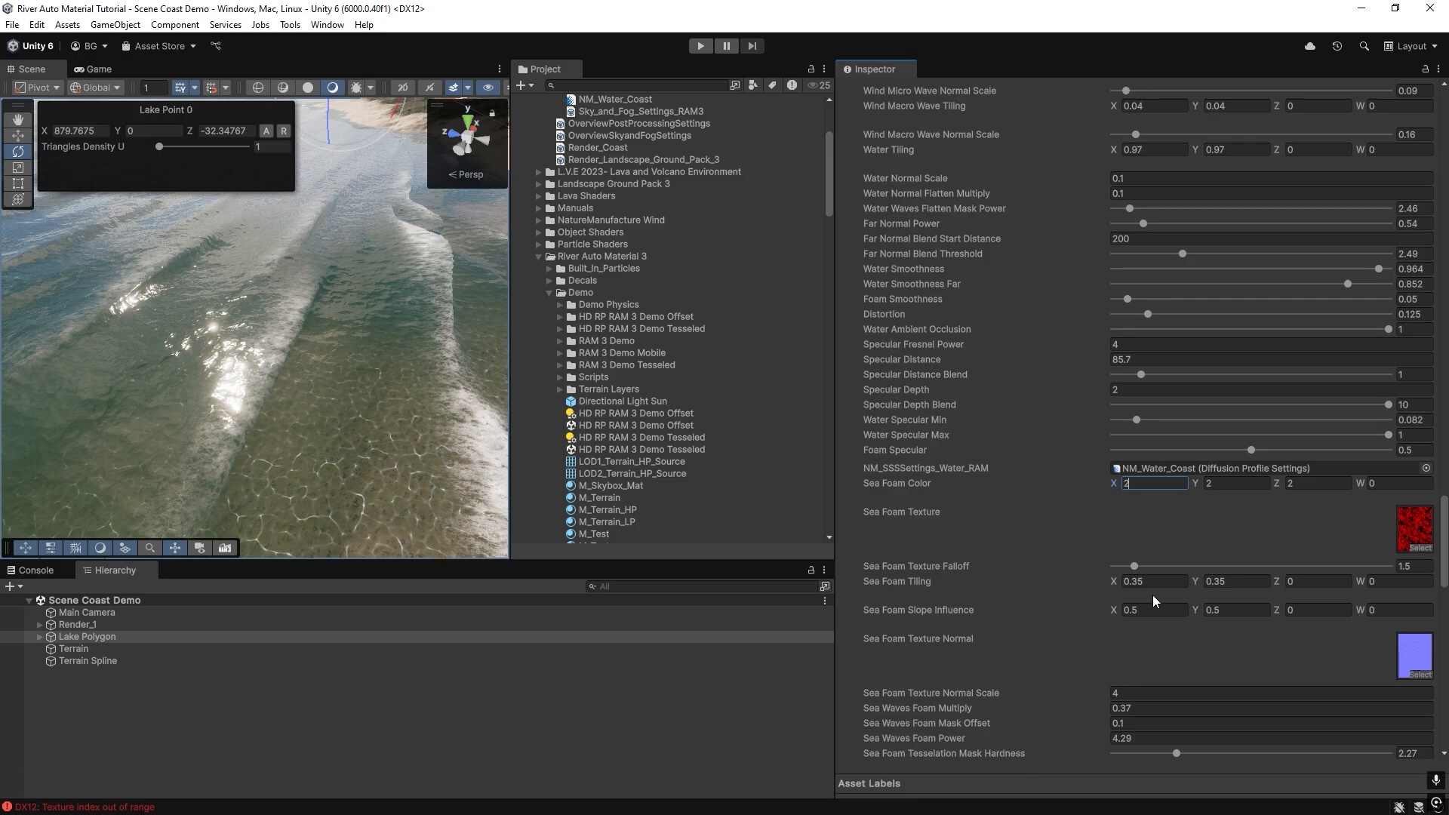
{"action": "scroll", "coordinate": [1155, 578], "scroll_direction": "down", "scroll_amount": 3}
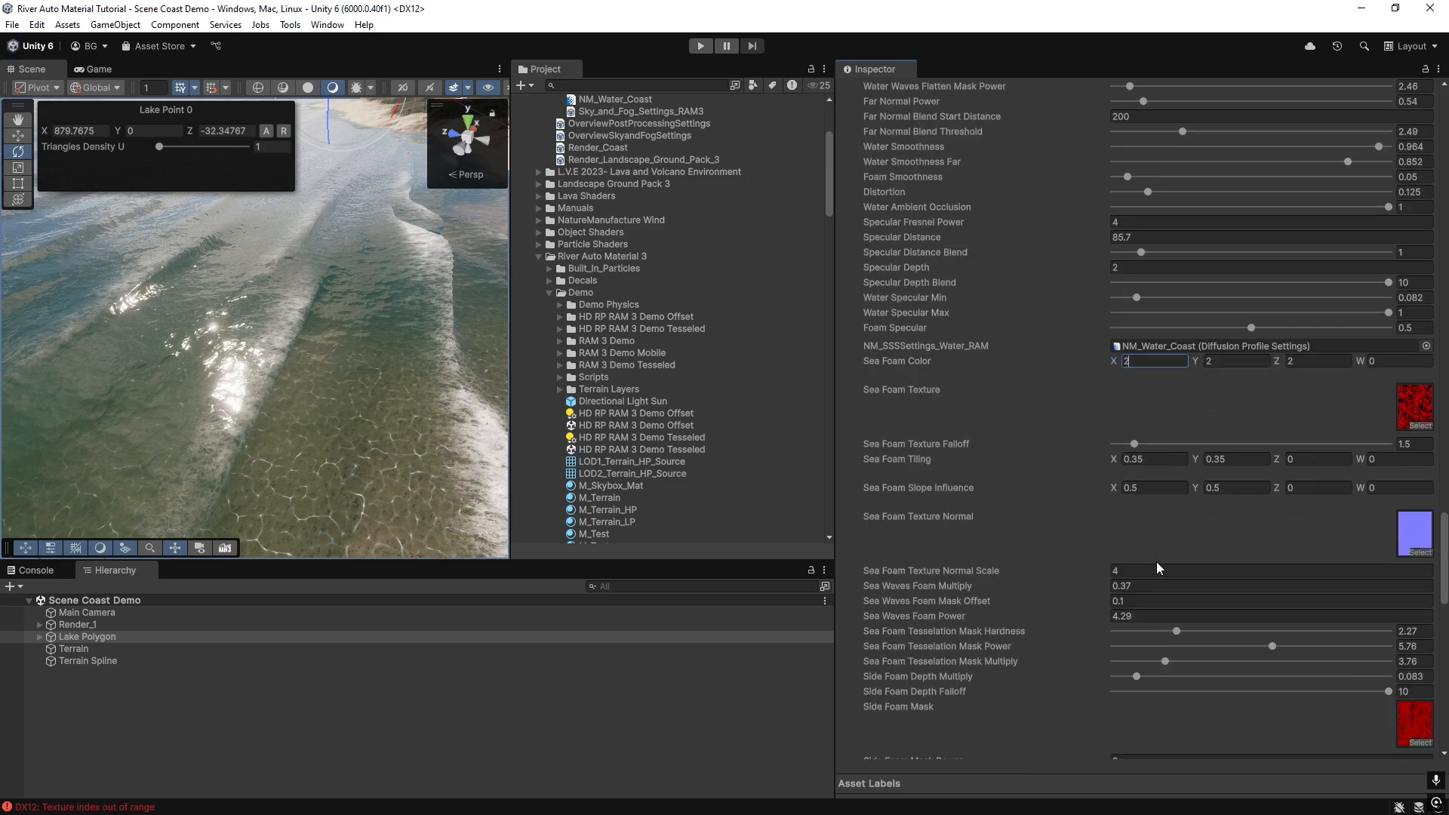
{"action": "type", "text": "0"}
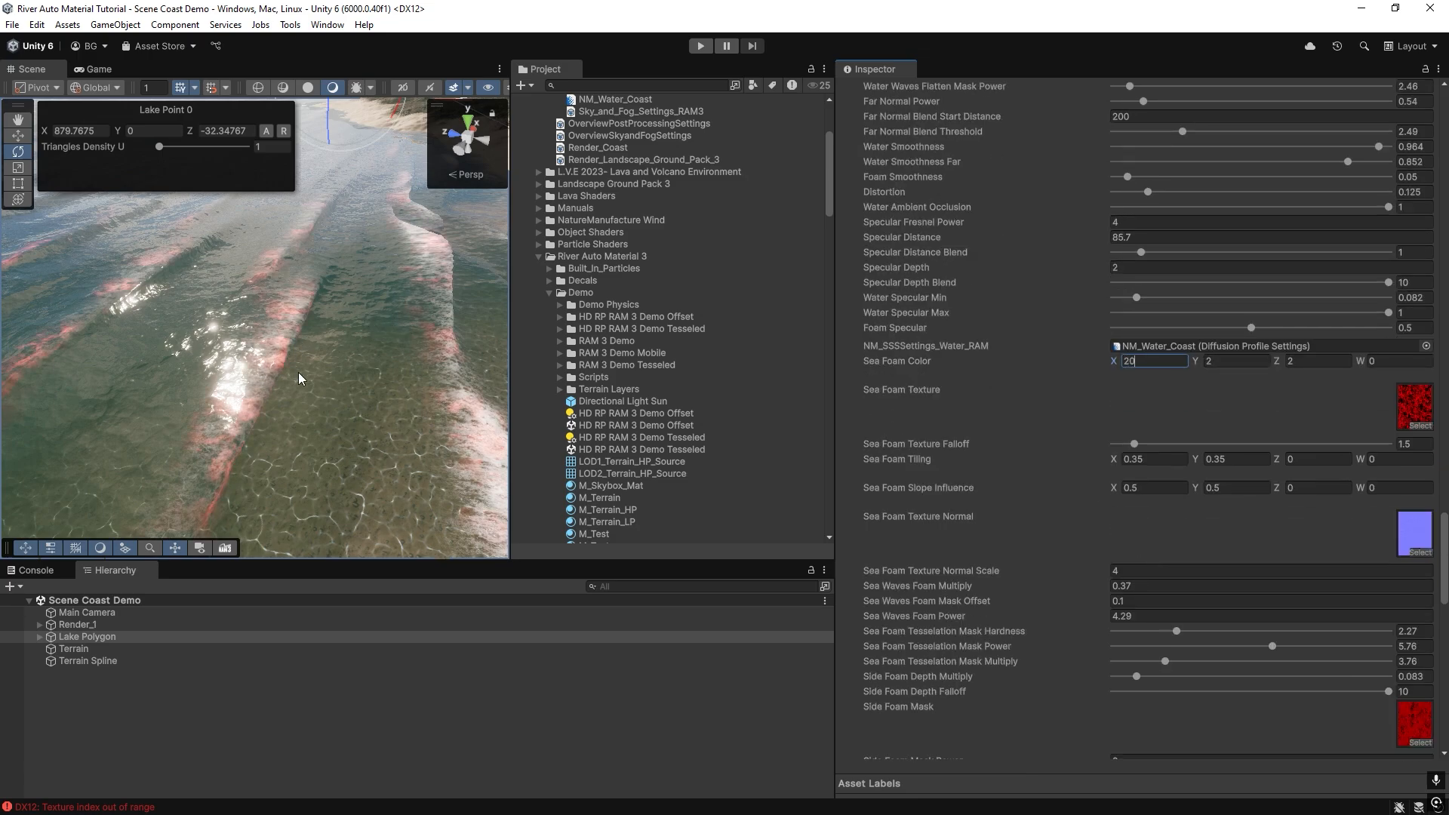
{"action": "right_click_drag", "start_coordinate": [280, 362], "coordinate": [285, 401]}
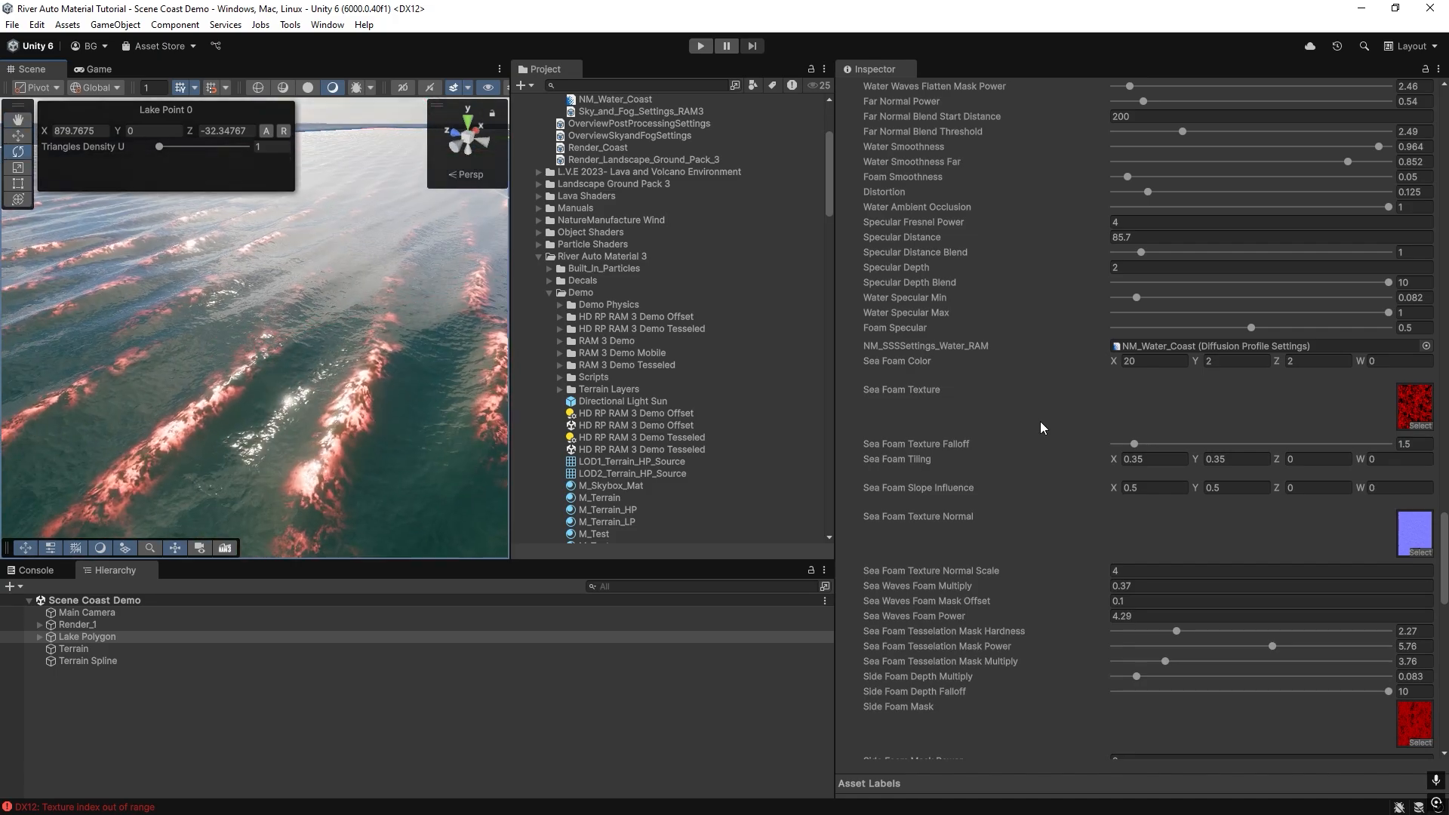
{"action": "left_click", "coordinate": [1132, 363]}
{"action": "key", "text": "BackSpace"}
{"action": "right_click_drag", "start_coordinate": [337, 374], "coordinate": [624, 339]}
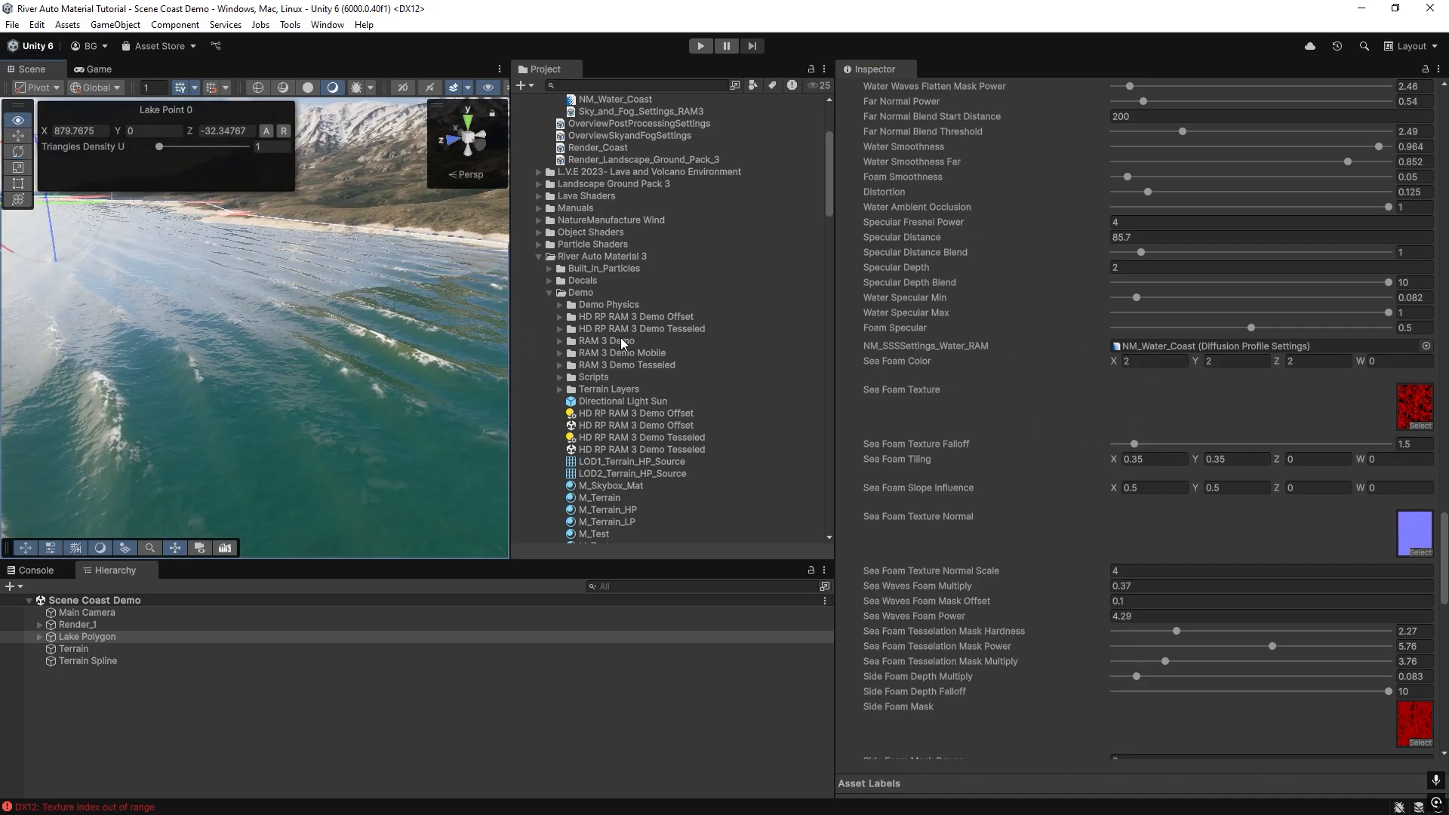
Try scrubbing the Sea Foam Slope Influence X and Y values, then reset both to 0.5
{"action": "right_click_drag", "start_coordinate": [338, 287], "coordinate": [114, 314]}
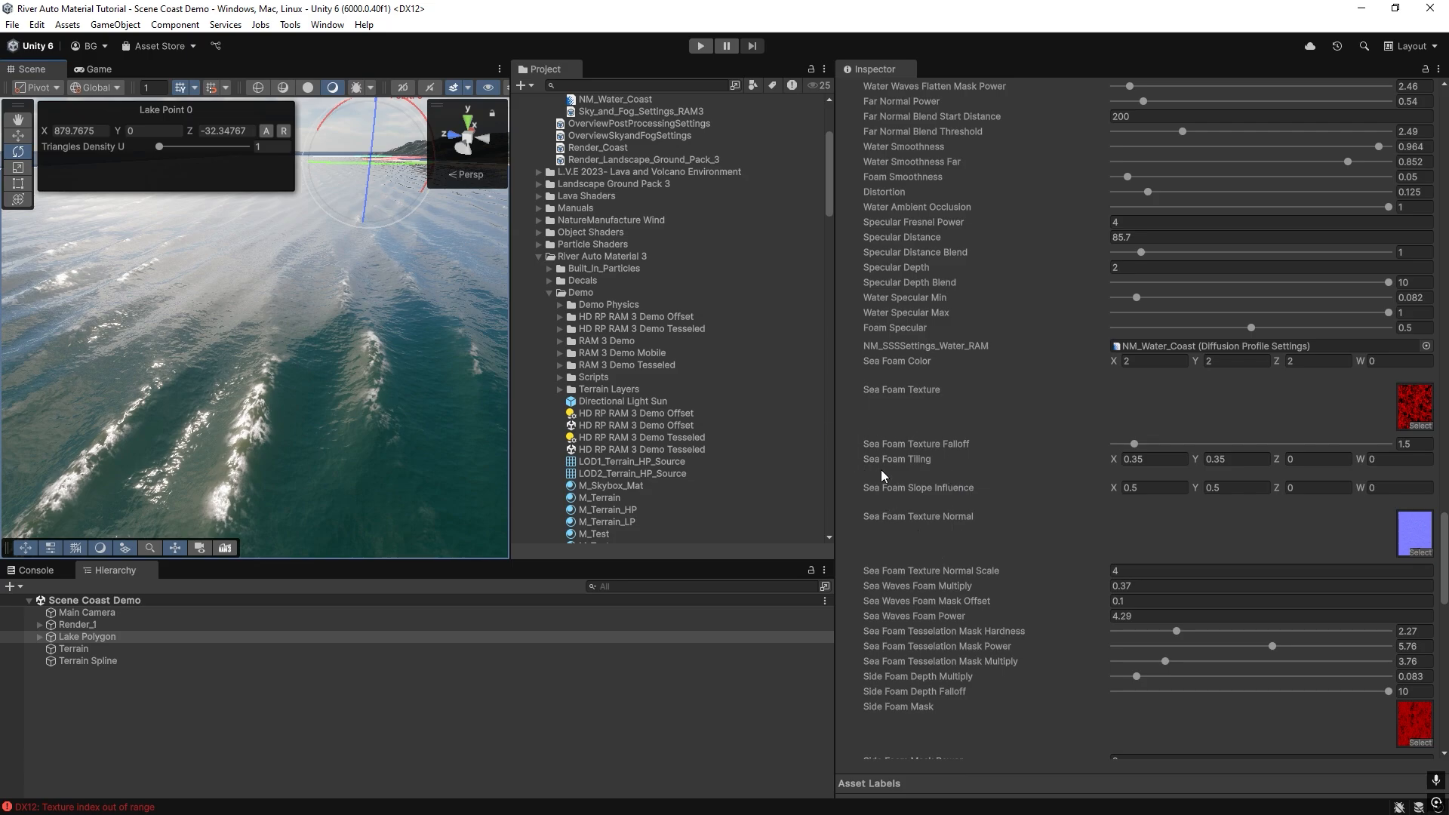
{"action": "right_click_drag", "start_coordinate": [327, 345], "coordinate": [259, 444]}
{"action": "right_click_drag", "start_coordinate": [297, 382], "coordinate": [373, 358]}
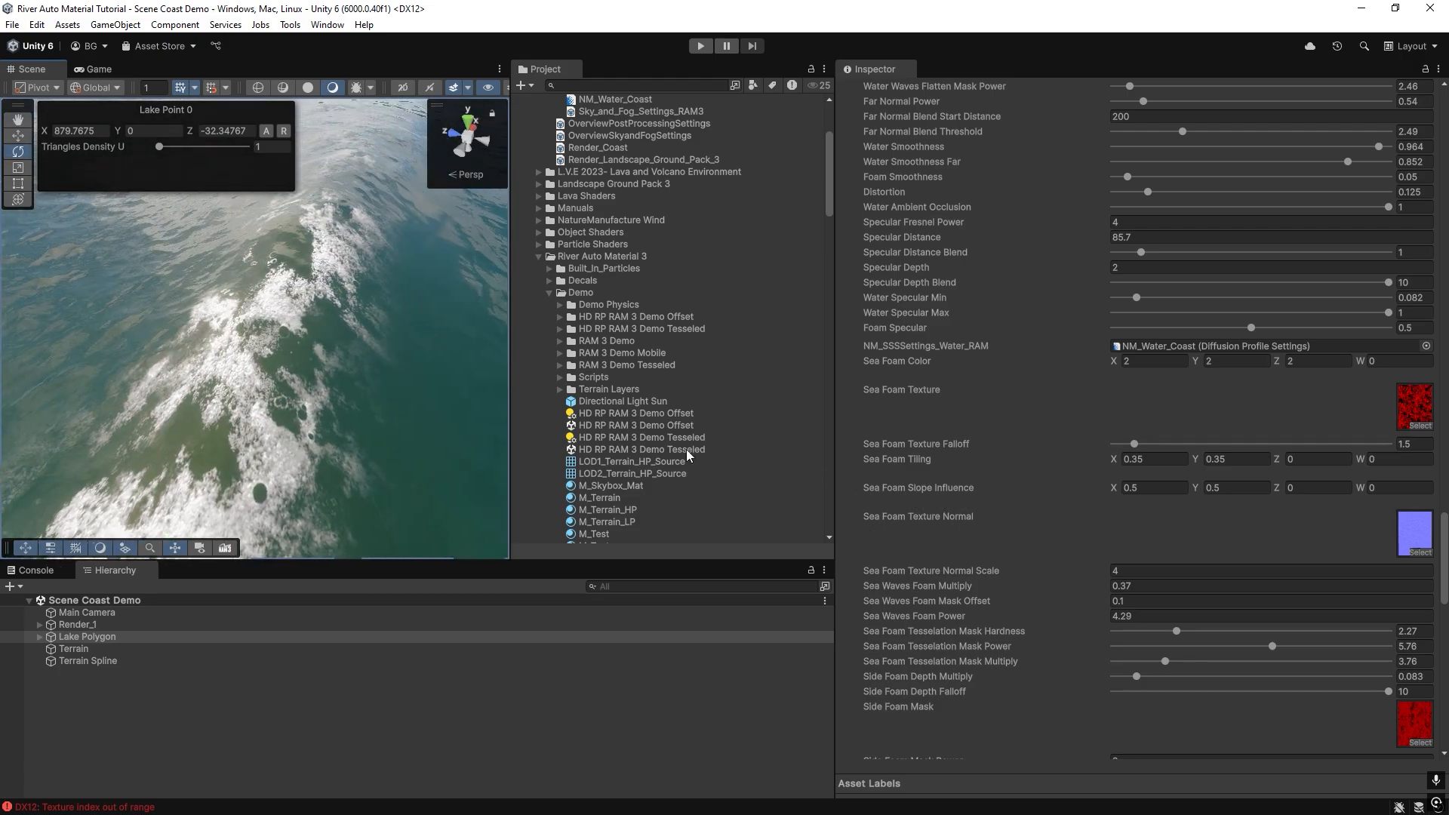
{"action": "left_click", "coordinate": [1115, 489]}
{"action": "mouse_move", "coordinate": [1127, 491]}
{"action": "left_mouse_down"}
{"action": "mouse_move", "coordinate": [1139, 489]}
{"action": "mouse_move", "coordinate": [1109, 486]}
{"action": "left_mouse_up"}
{"action": "left_click", "coordinate": [1262, 492]}
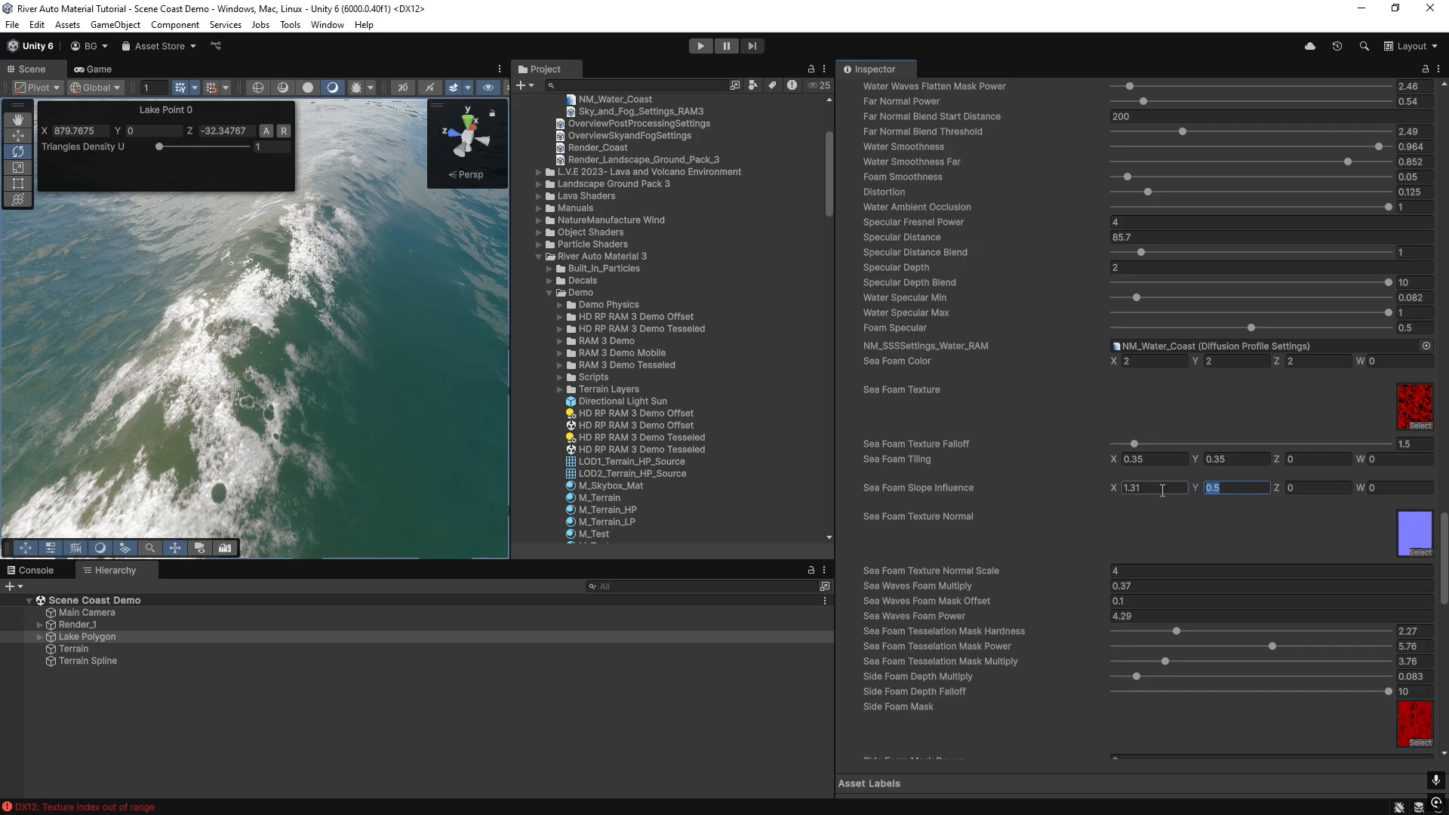
{"action": "left_click", "coordinate": [1163, 490]}
{"action": "type", "text": "0.5"}
{"action": "left_click_drag", "start_coordinate": [1198, 492], "coordinate": [73, 501]}
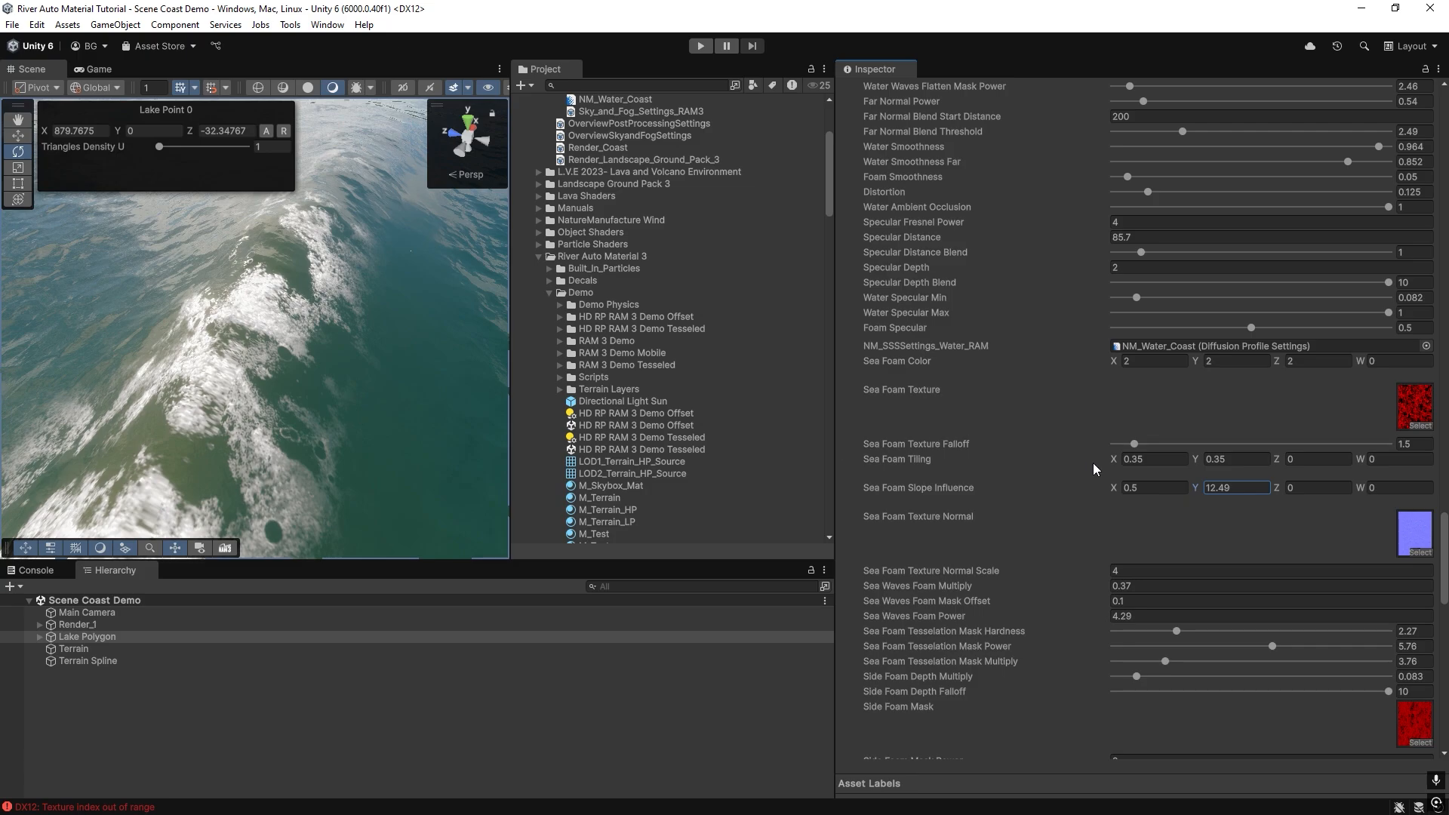
{"action": "left_click", "coordinate": [1234, 488]}
{"action": "type", "text": "0.5"}
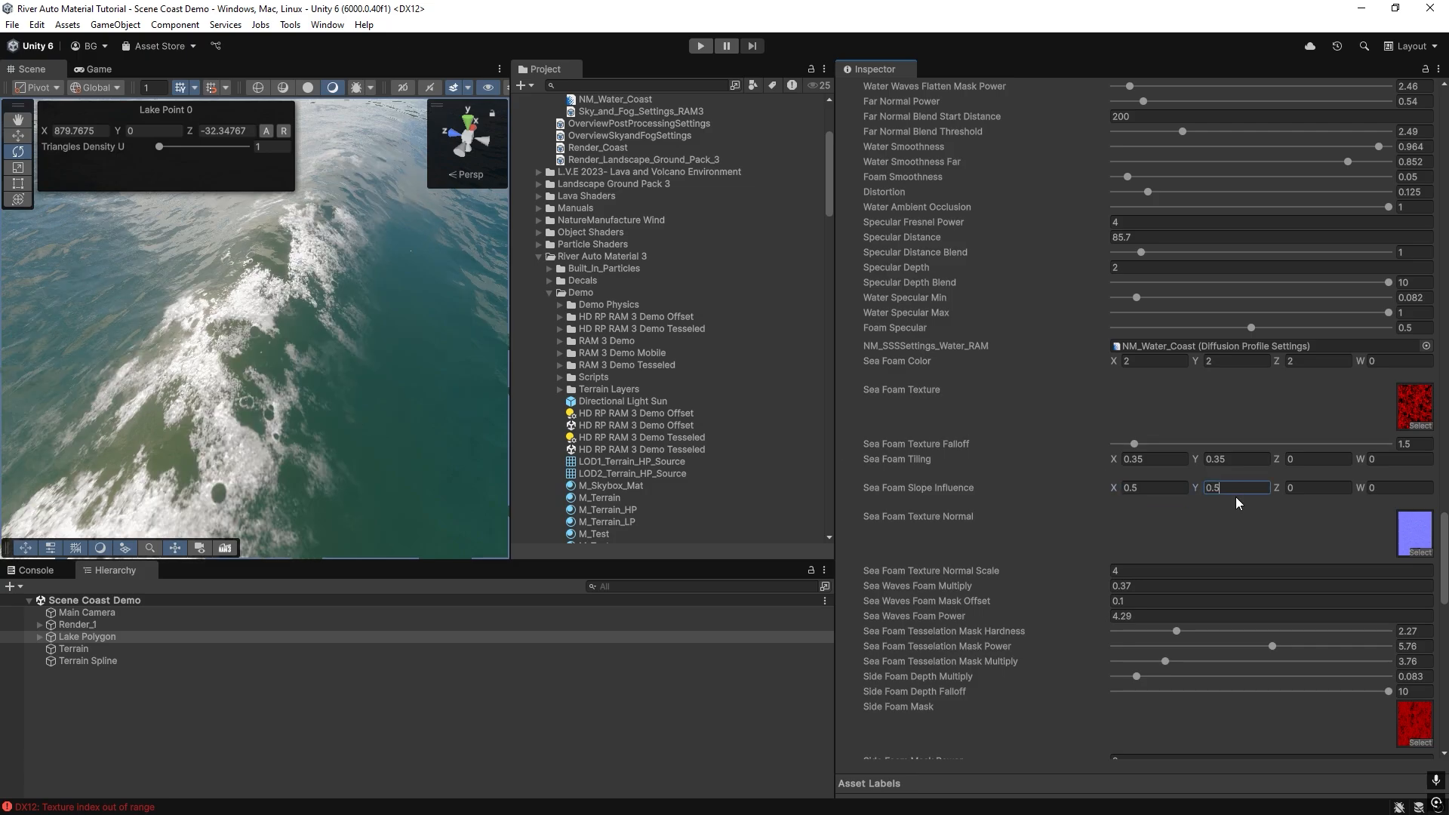
Try raising Sea Foam Slope Influence Y to about 23.52, then reset it to 0.5 by pasting the X value
{"action": "right_click_drag", "start_coordinate": [231, 369], "coordinate": [245, 296]}
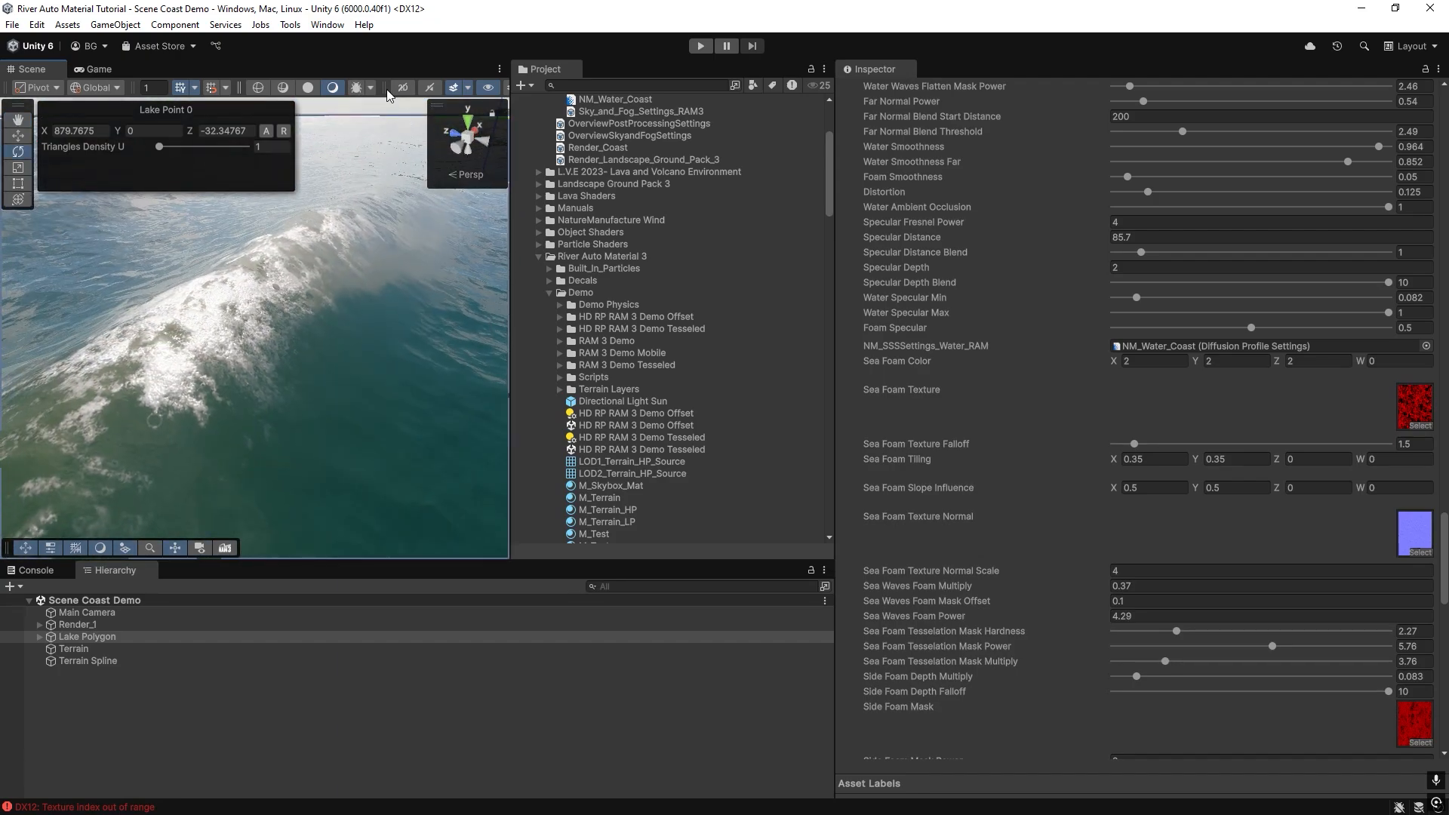
{"action": "left_click", "coordinate": [468, 88]}
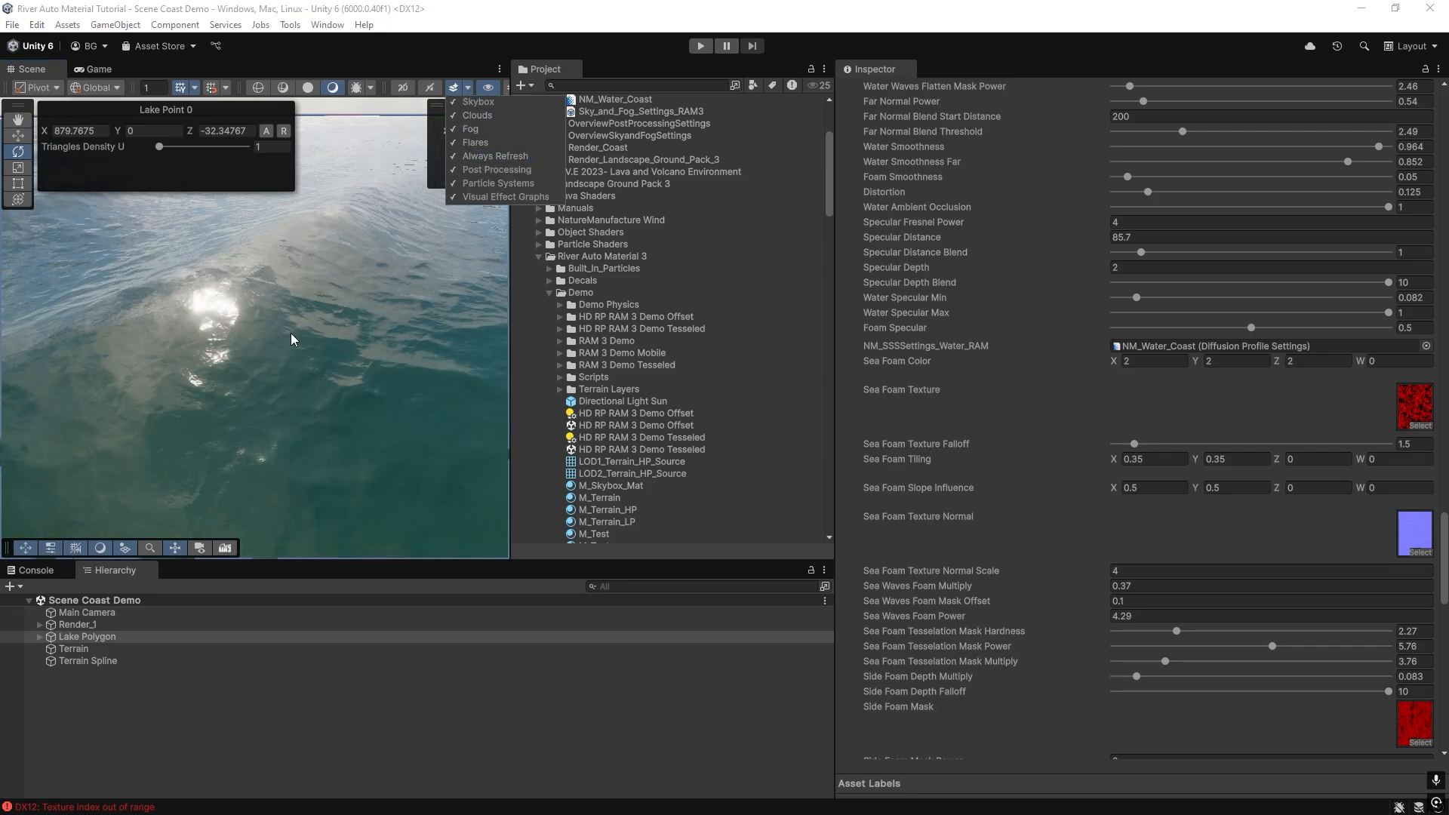
{"action": "right_click_drag", "start_coordinate": [292, 339], "coordinate": [193, 355]}
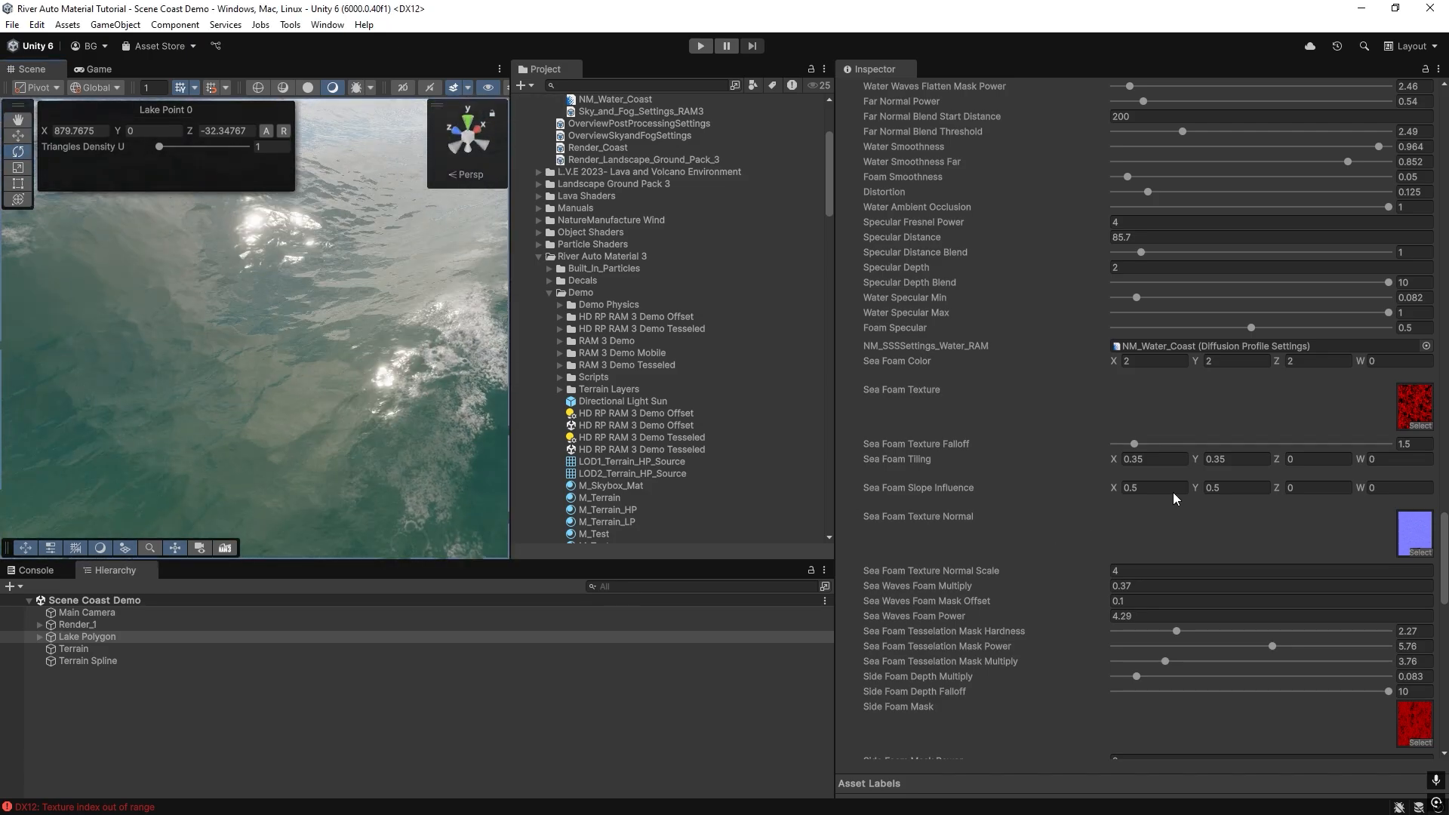
{"action": "left_click_drag", "start_coordinate": [1195, 489], "coordinate": [414, 460]}
{"action": "right_click_drag", "start_coordinate": [414, 459], "coordinate": [251, 409]}
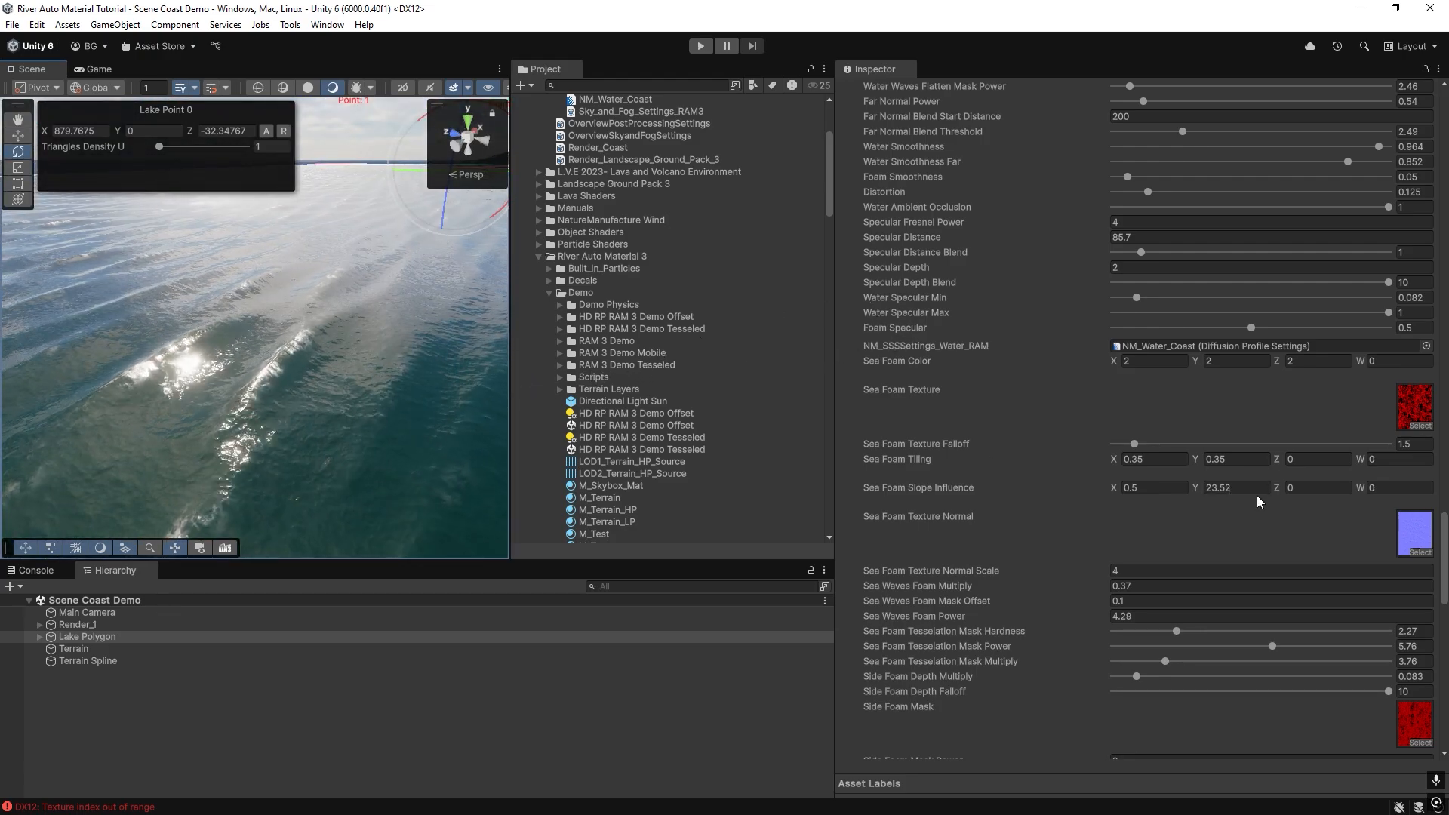
{"action": "left_click", "coordinate": [1217, 487]}
{"action": "left_click", "coordinate": [1183, 488]}
{"action": "key", "text": "ctrl+c"}
{"action": "left_click", "coordinate": [1232, 488]}
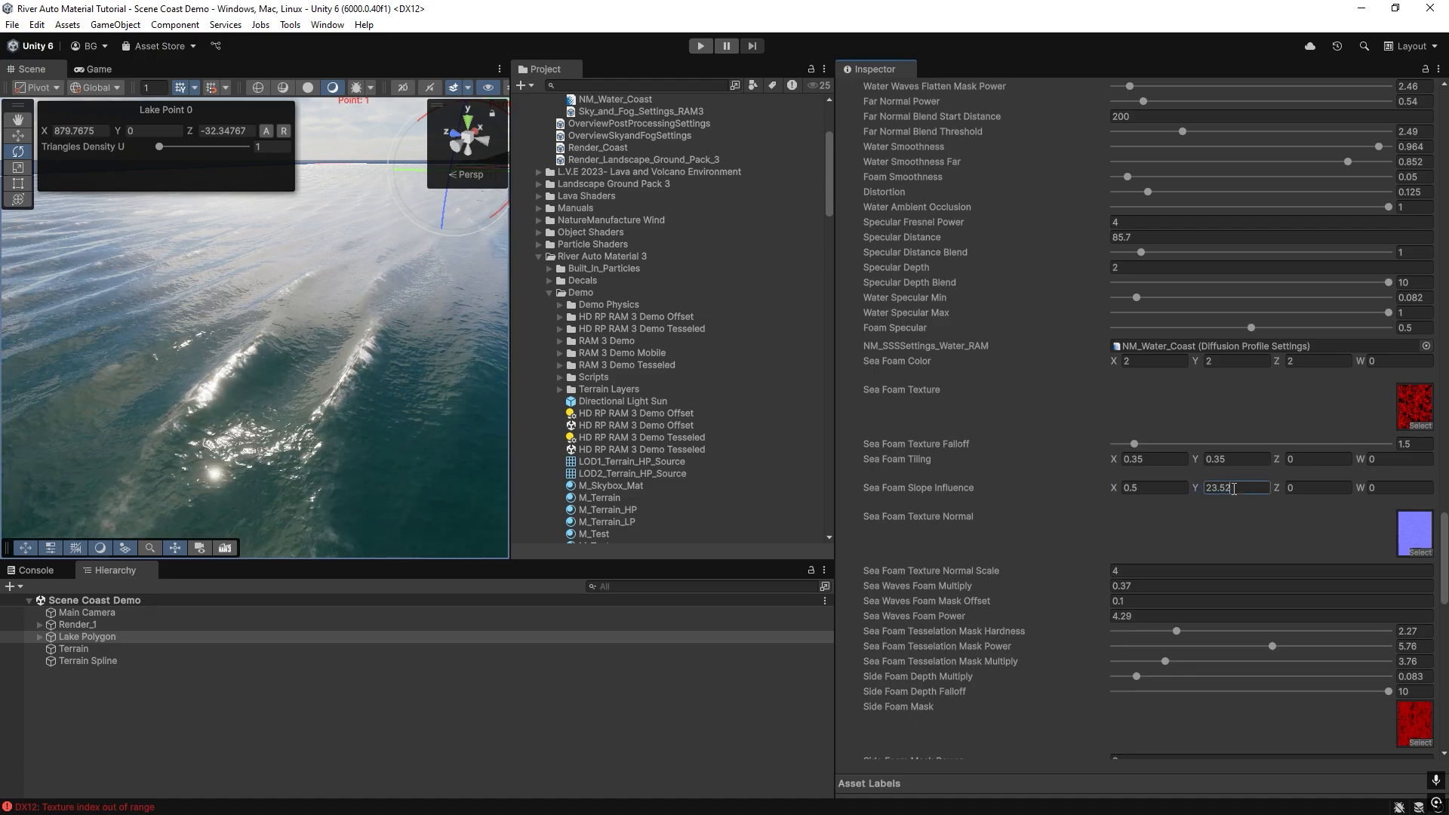
{"action": "key", "text": "ctrl+v"}
{"action": "mouse_move", "coordinate": [295, 374]}
{"action": "right_mouse_down"}
{"action": "mouse_move", "coordinate": [265, 428]}
{"action": "mouse_move", "coordinate": [300, 388]}
{"action": "mouse_move", "coordinate": [388, 365]}
{"action": "mouse_move", "coordinate": [309, 388]}
{"action": "mouse_move", "coordinate": [258, 351]}
{"action": "mouse_move", "coordinate": [351, 365]}
{"action": "mouse_move", "coordinate": [295, 392]}
{"action": "mouse_move", "coordinate": [294, 380]}
{"action": "right_mouse_up"}
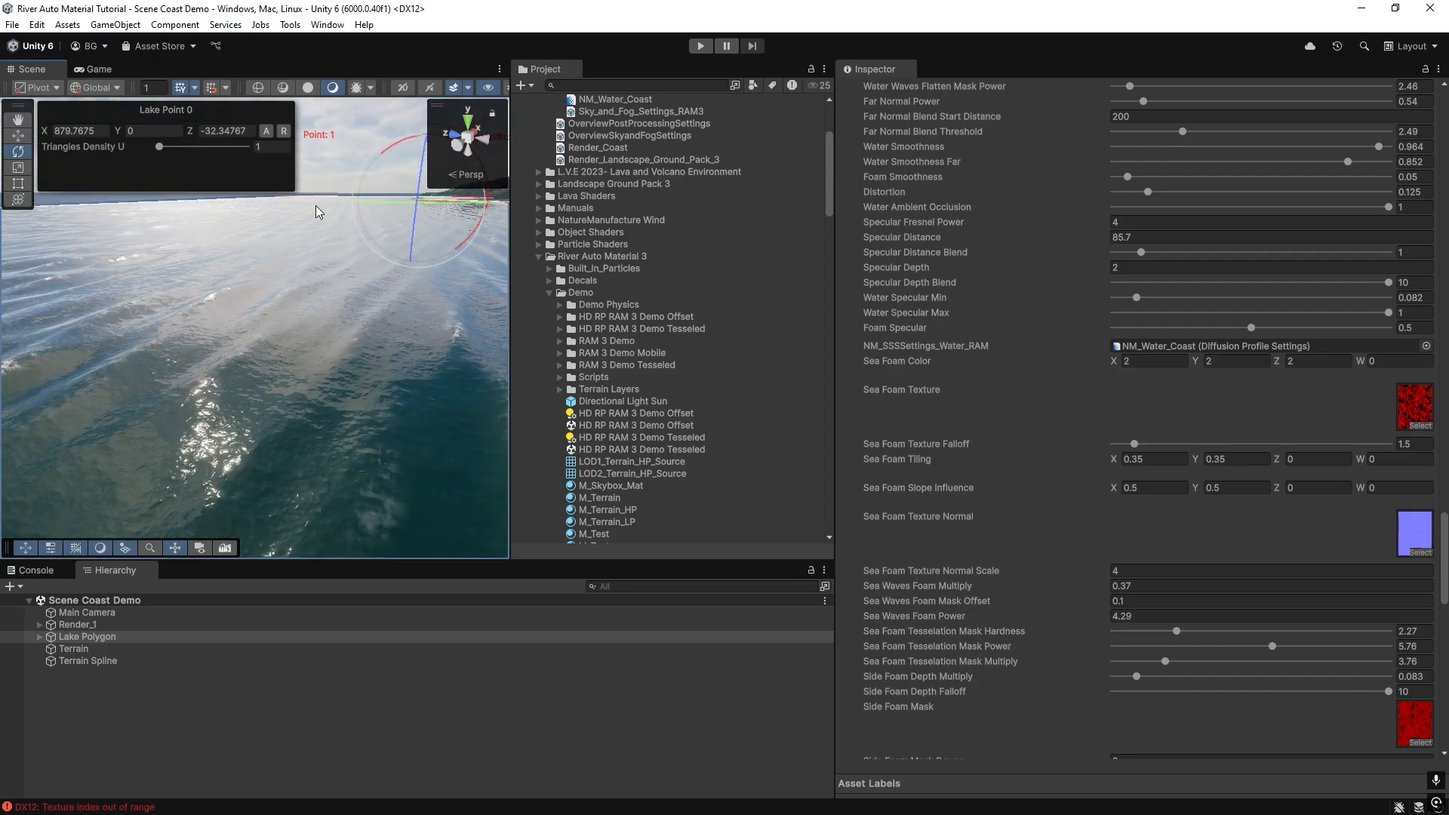
{"action": "left_click", "coordinate": [370, 87]}
{"action": "left_click", "coordinate": [467, 87]}
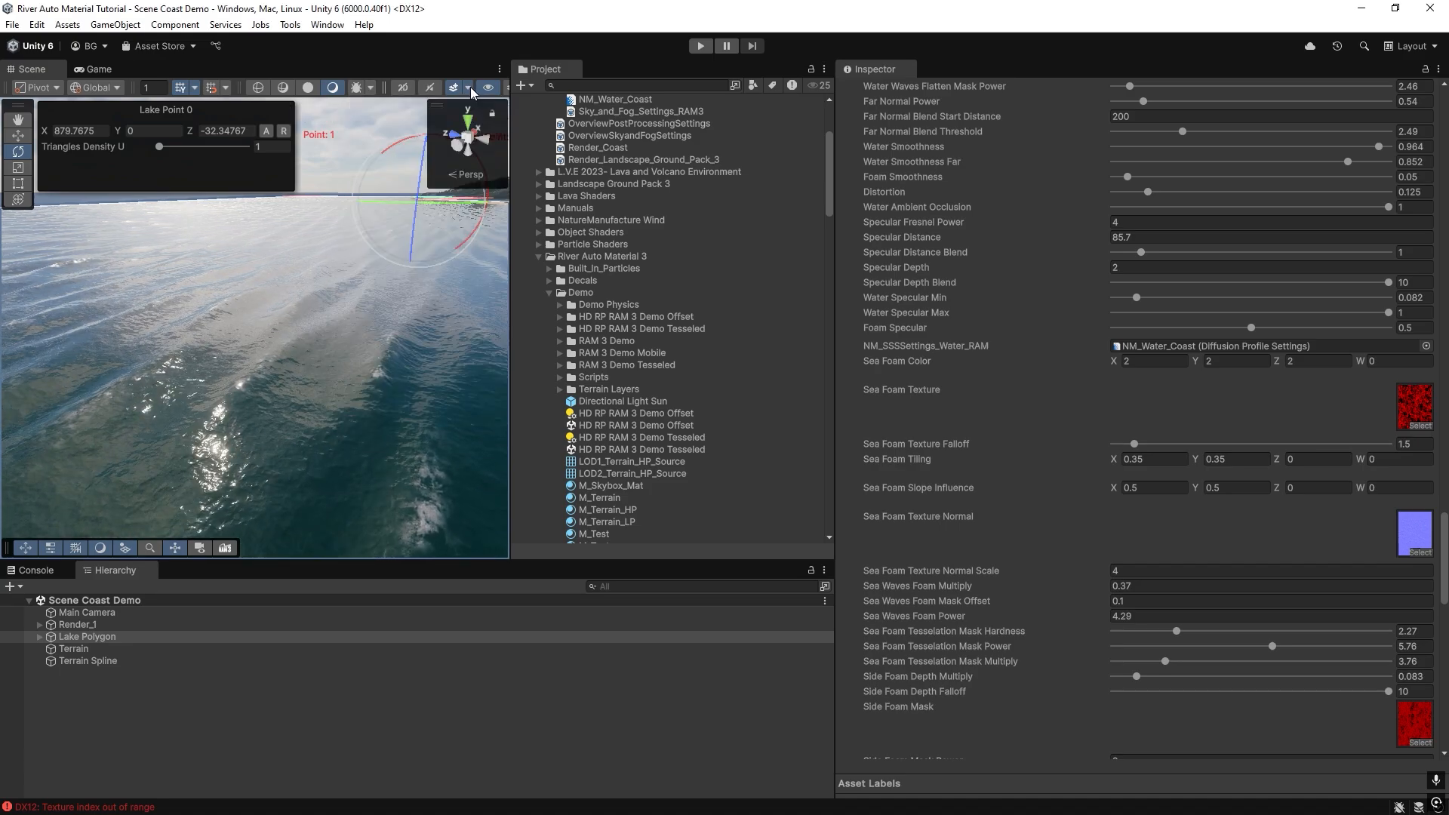
{"action": "left_click", "coordinate": [468, 88]}
{"action": "left_click", "coordinate": [333, 325]}
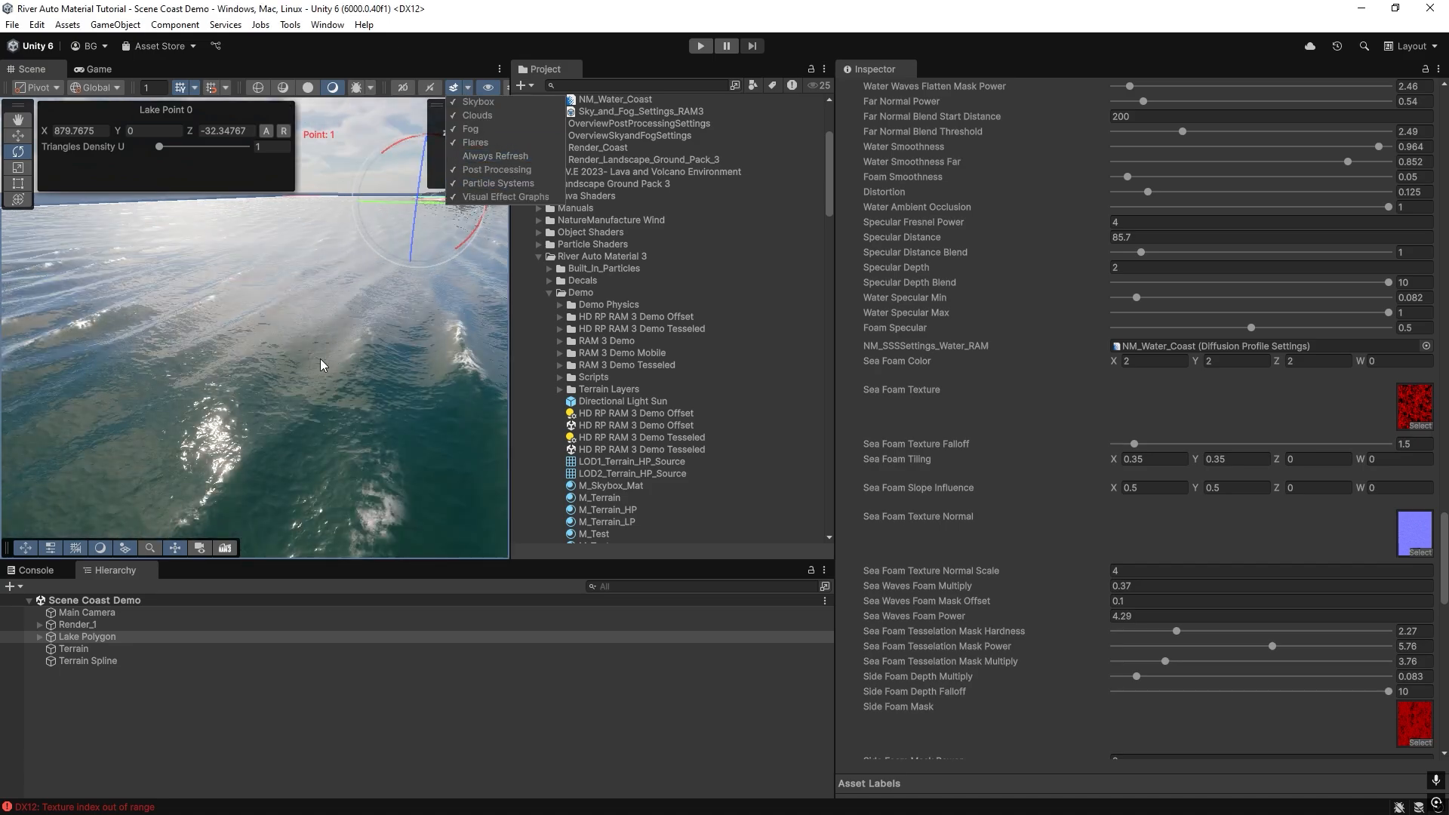
Try raising Sea Foam Texture Normal Scale to about 16.89, then reset it to 4
{"action": "right_click_drag", "start_coordinate": [295, 341], "coordinate": [261, 414]}
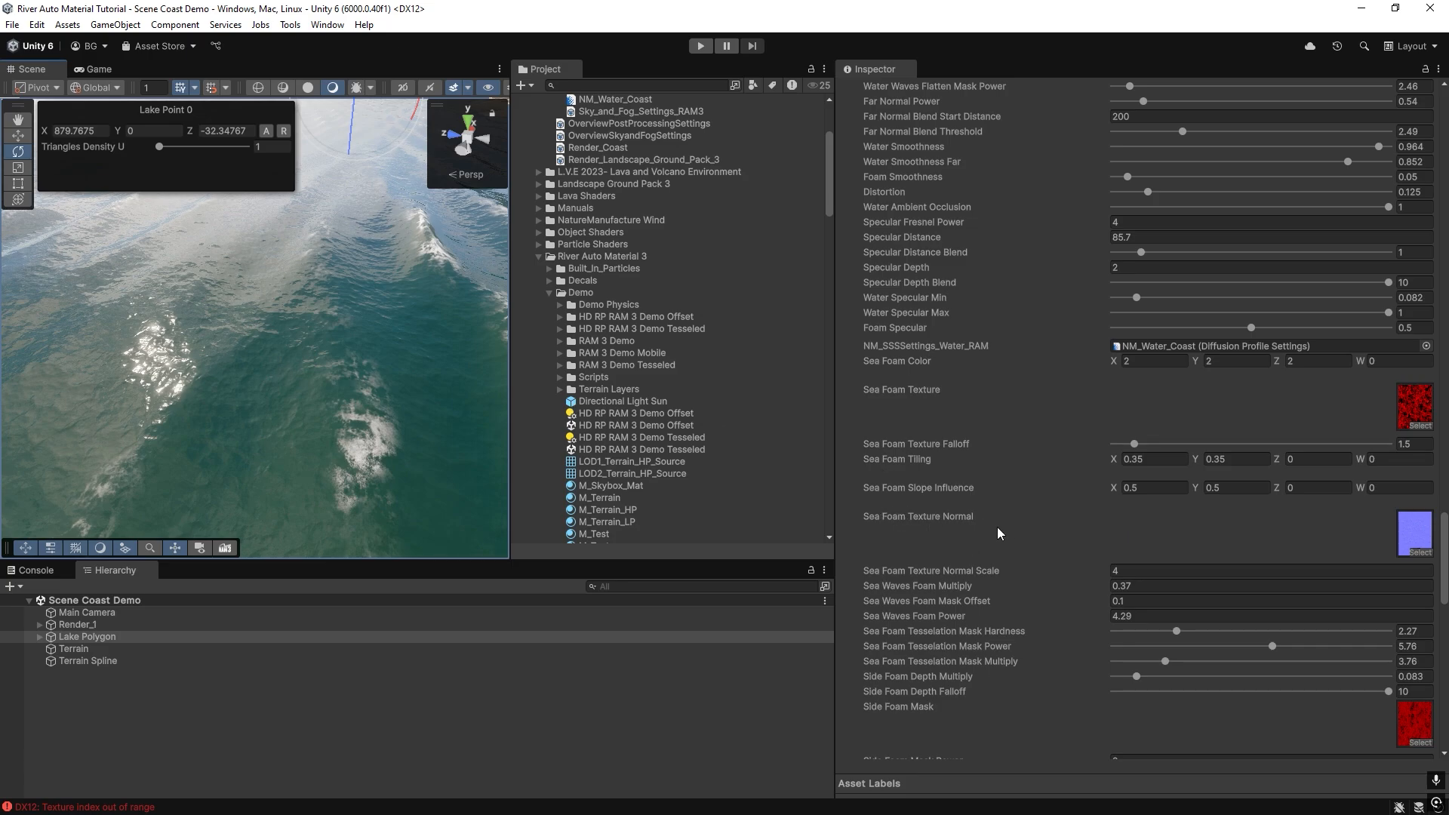
{"action": "right_click_drag", "start_coordinate": [382, 433], "coordinate": [429, 436]}
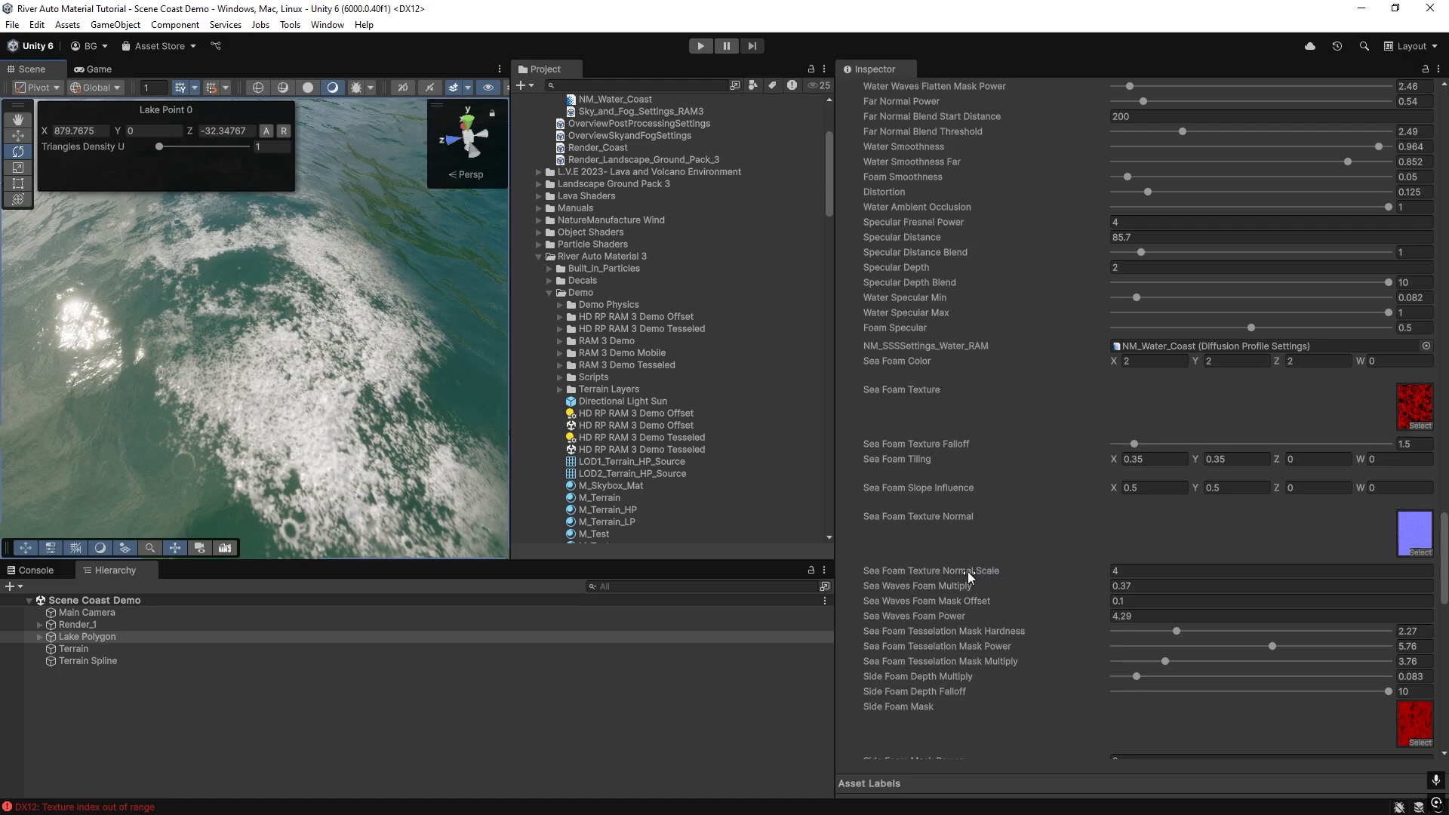
{"action": "left_click_drag", "start_coordinate": [968, 572], "coordinate": [1295, 560]}
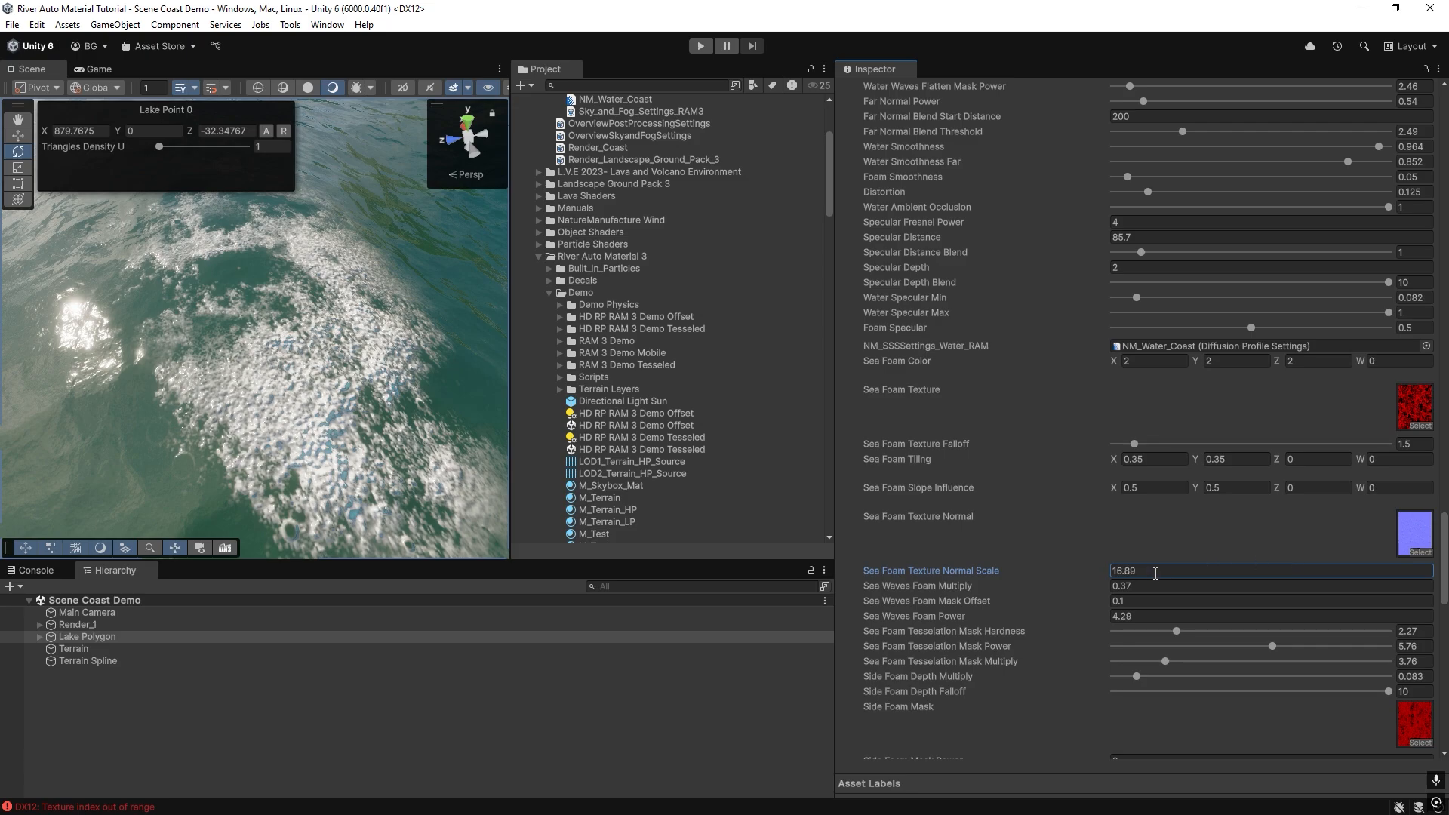
{"action": "left_click_drag", "start_coordinate": [1155, 572], "coordinate": [1012, 564]}
{"action": "type", "text": "4"}
{"action": "scroll", "coordinate": [1012, 564], "scroll_direction": "down", "scroll_amount": 3}
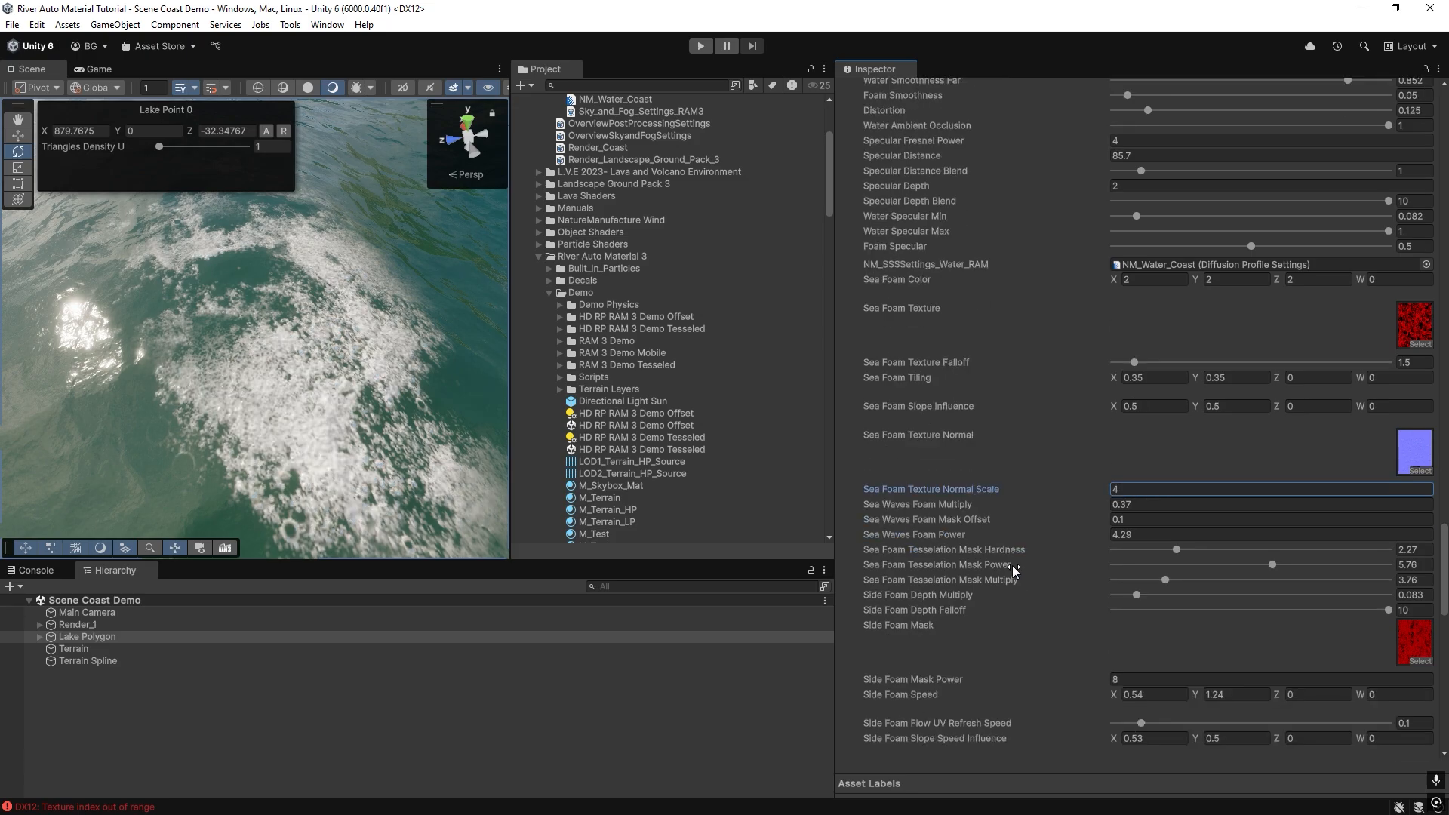
Set Sea Waves Foam Mask Offset to about -0.22
{"action": "right_click_drag", "start_coordinate": [319, 398], "coordinate": [286, 372]}
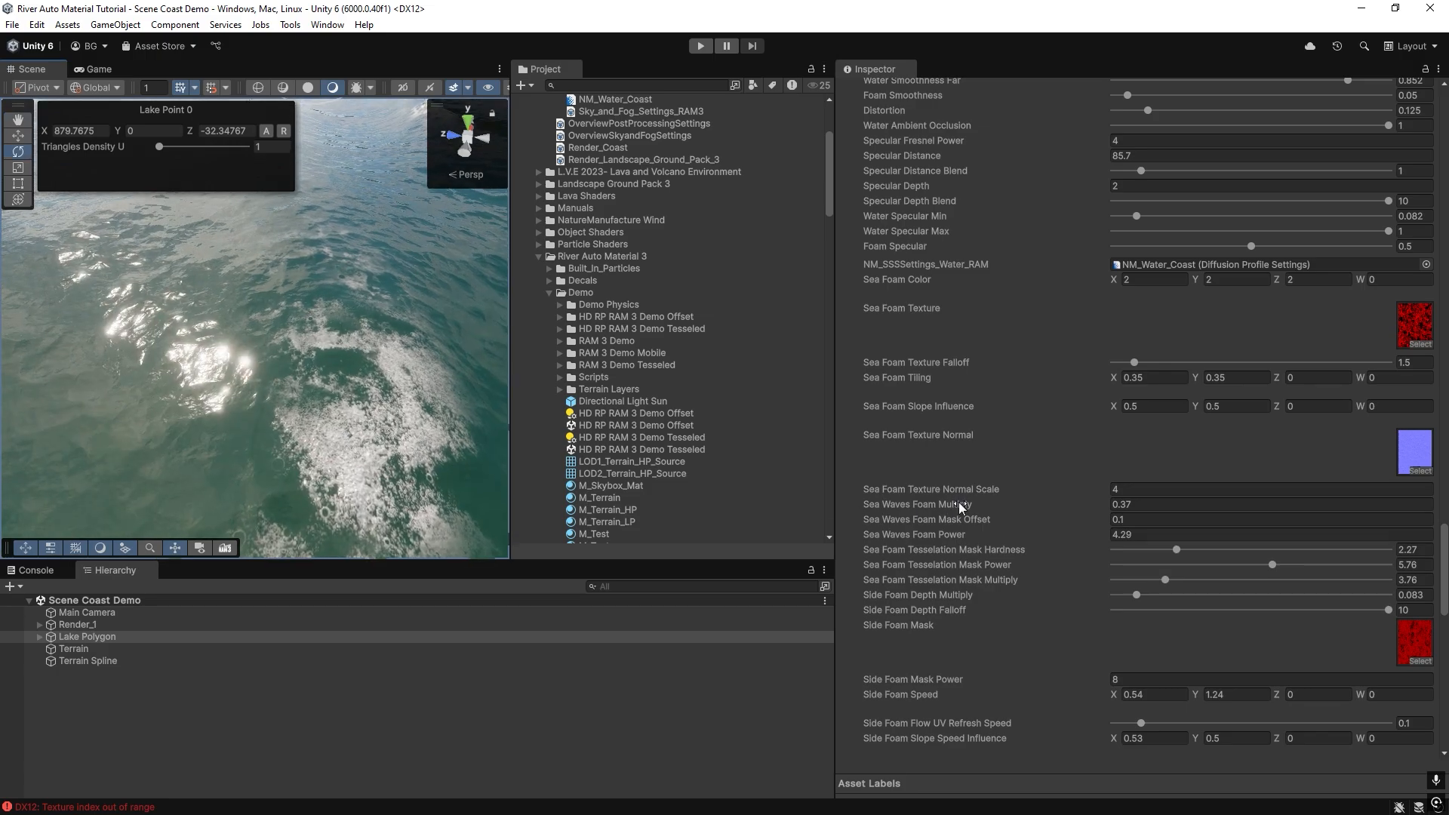
{"action": "mouse_move", "coordinate": [960, 505]}
{"action": "left_mouse_down"}
{"action": "mouse_move", "coordinate": [984, 504]}
{"action": "mouse_move", "coordinate": [966, 505]}
{"action": "left_mouse_up"}
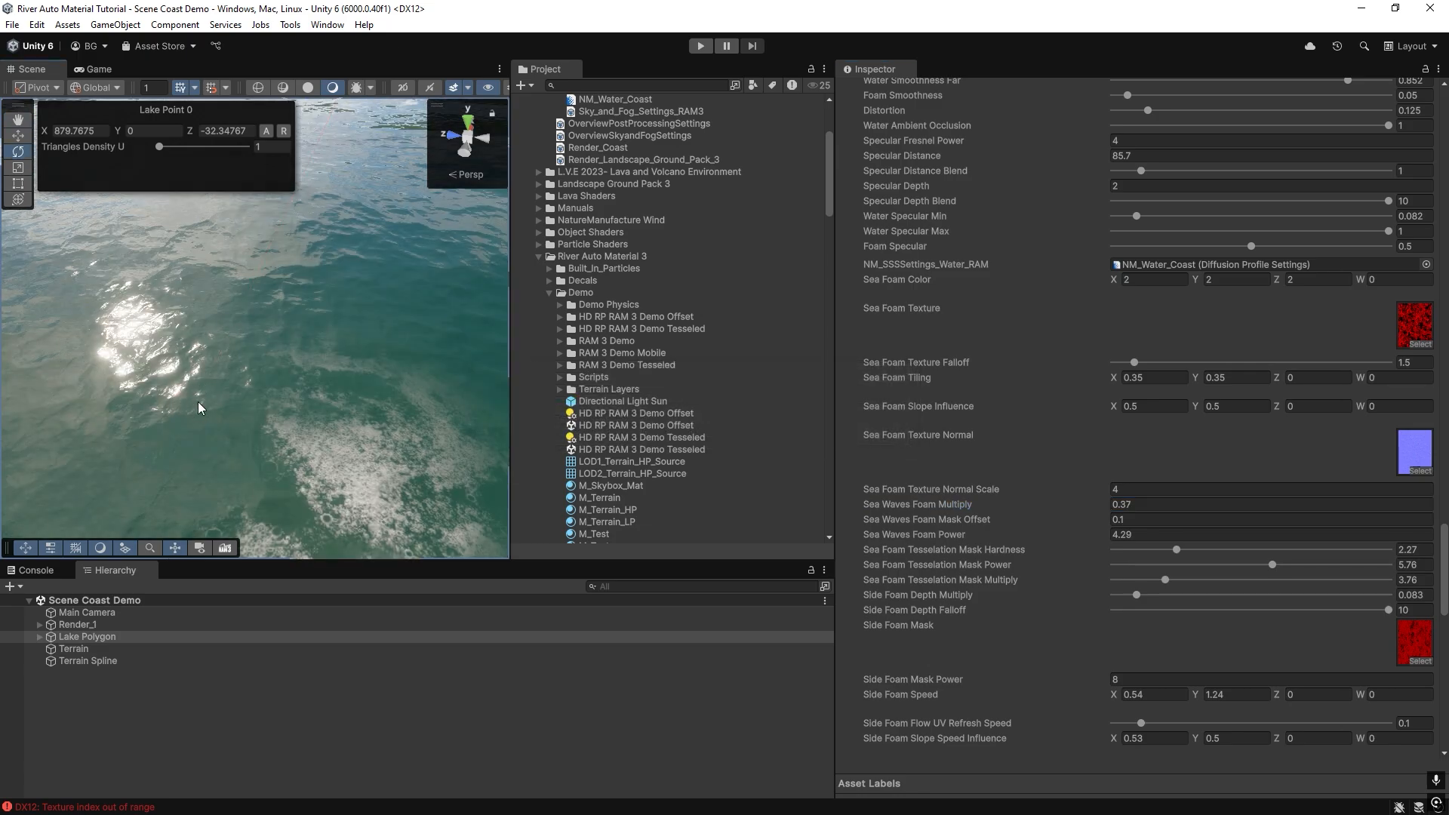
{"action": "right_click_drag", "start_coordinate": [198, 402], "coordinate": [266, 458]}
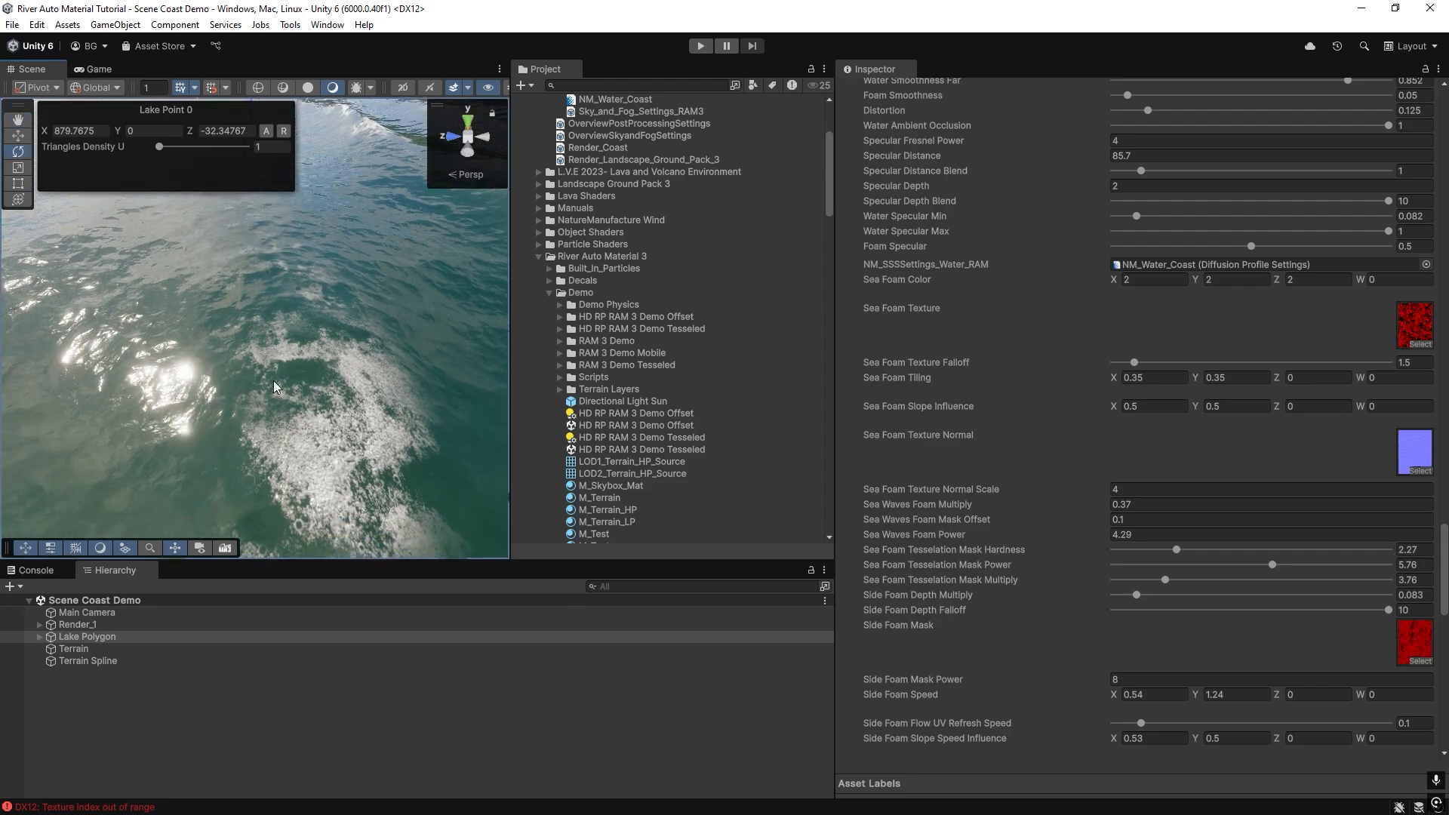
{"action": "right_click_drag", "start_coordinate": [277, 387], "coordinate": [264, 339]}
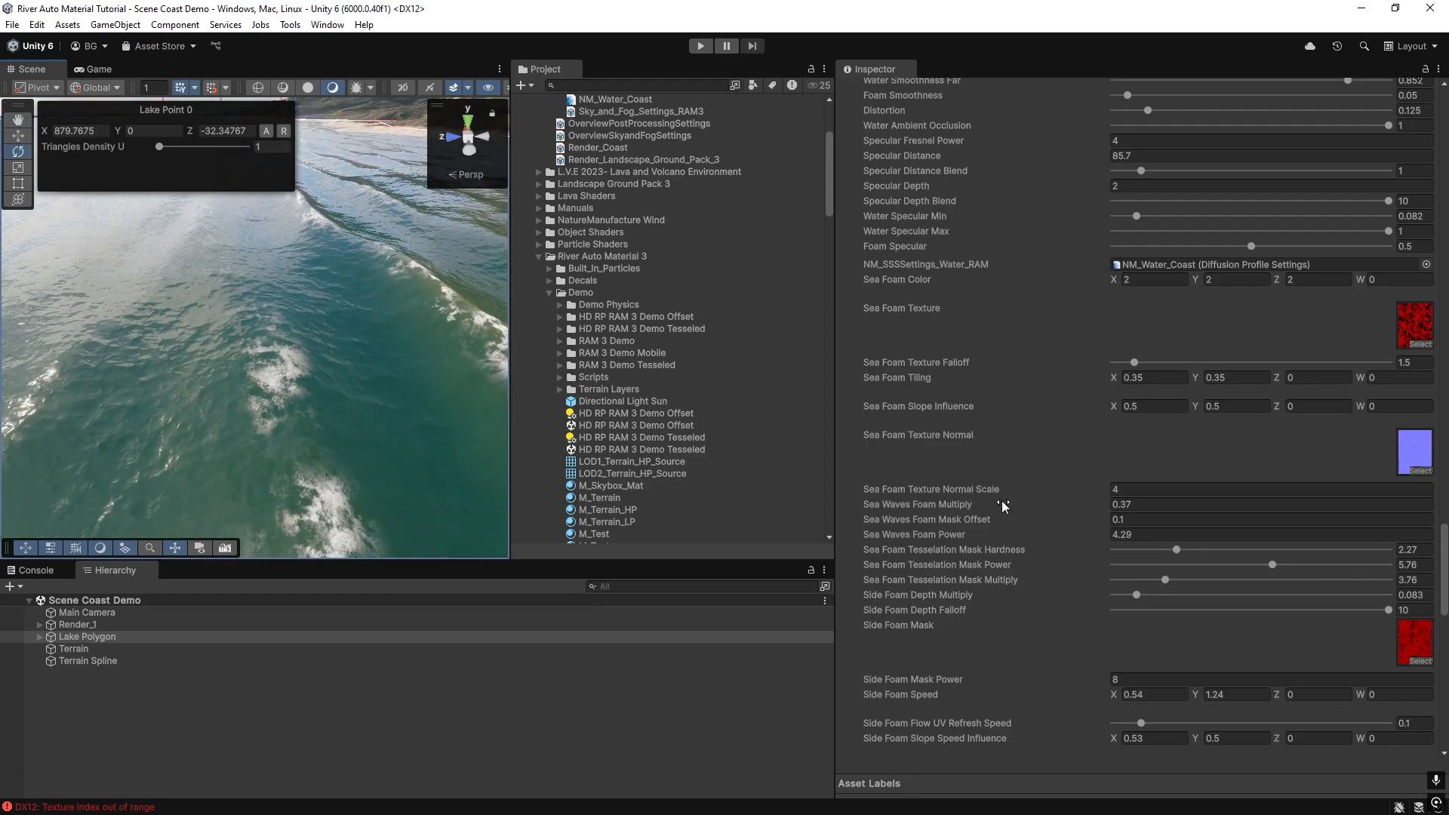
{"action": "right_click_drag", "start_coordinate": [271, 392], "coordinate": [229, 434]}
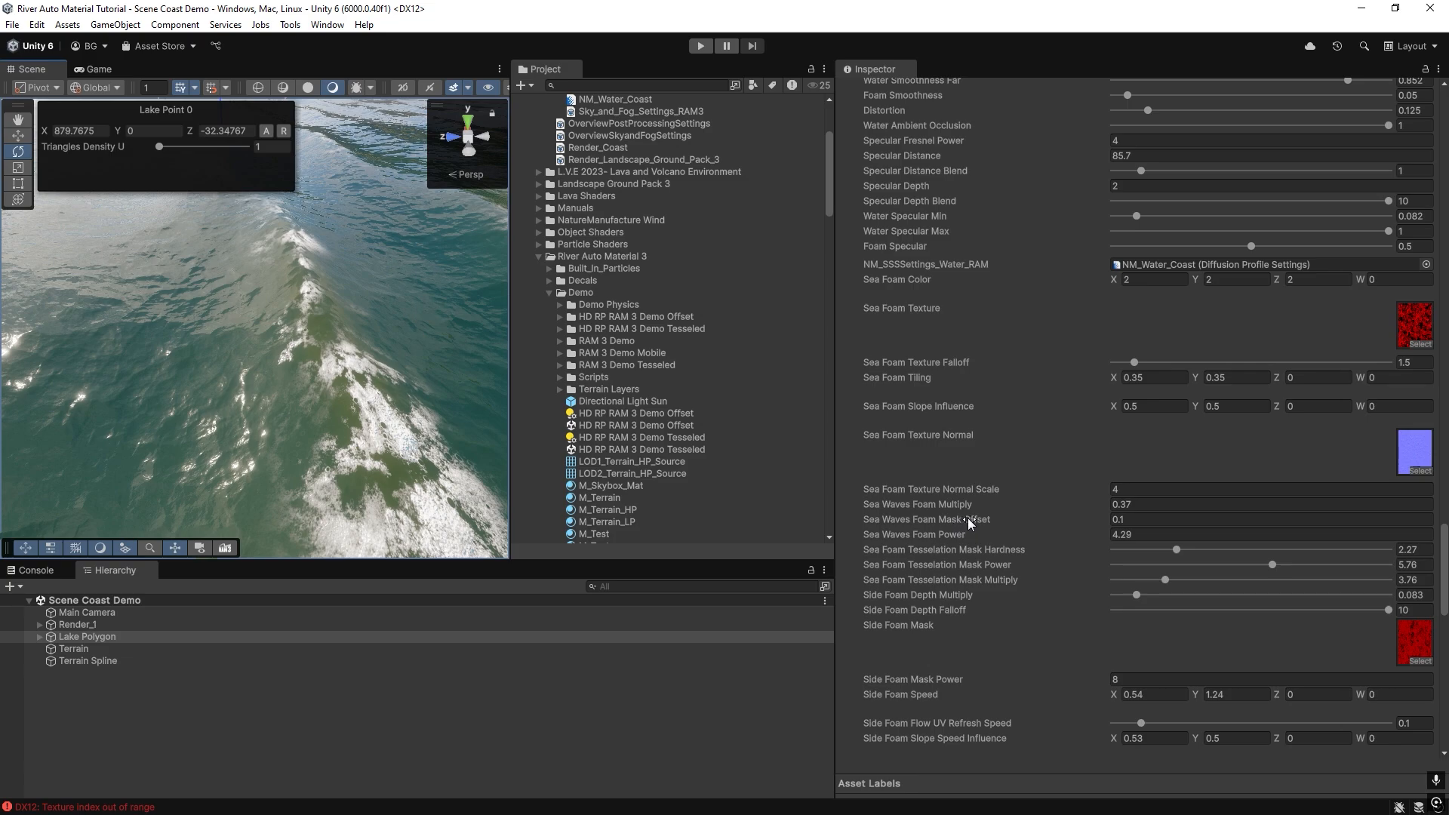
{"action": "mouse_move", "coordinate": [968, 518]}
{"action": "left_mouse_down"}
{"action": "mouse_move", "coordinate": [990, 520]}
{"action": "mouse_move", "coordinate": [967, 521]}
{"action": "left_mouse_up"}
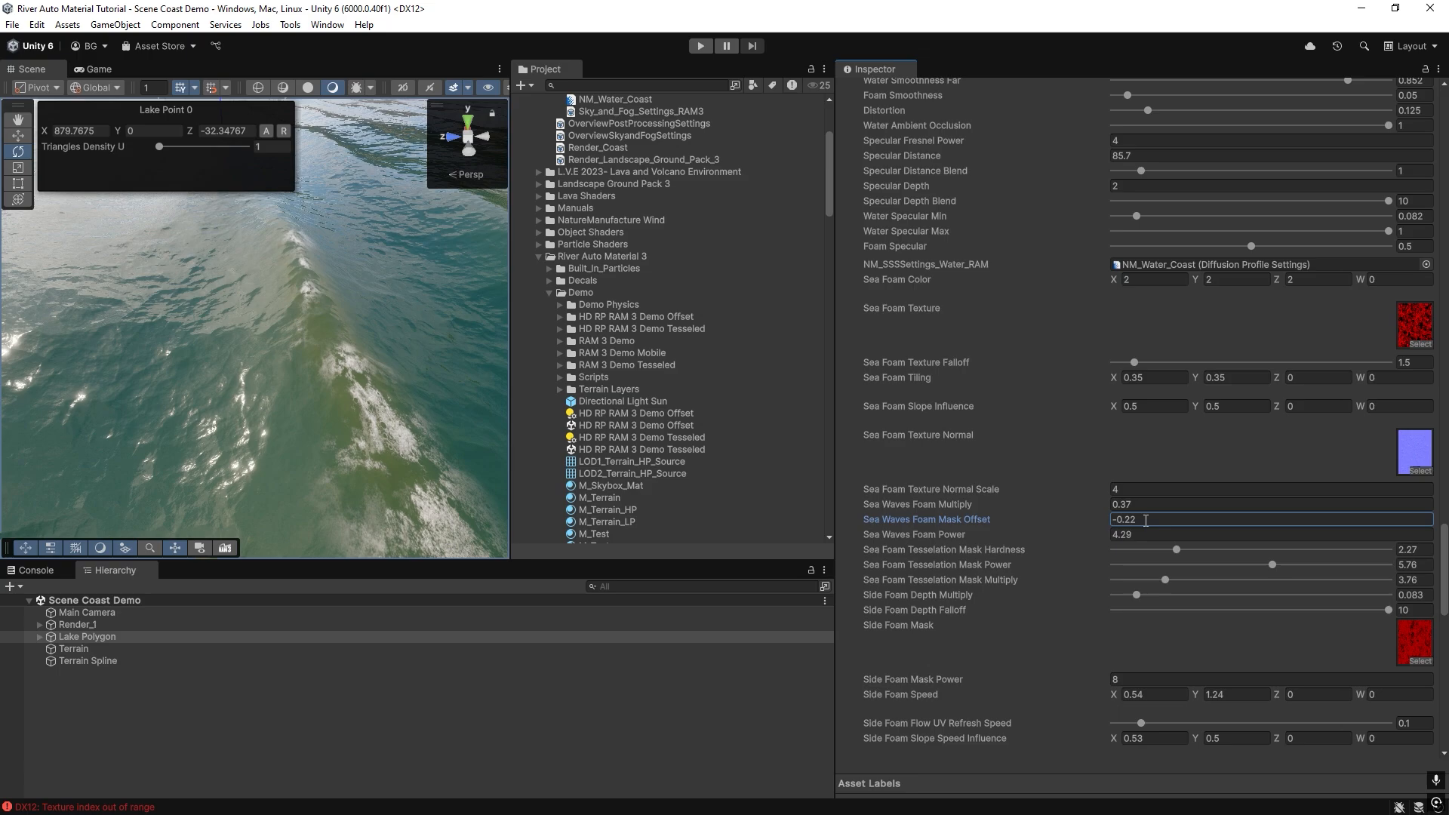
{"action": "type", "text": "0."}
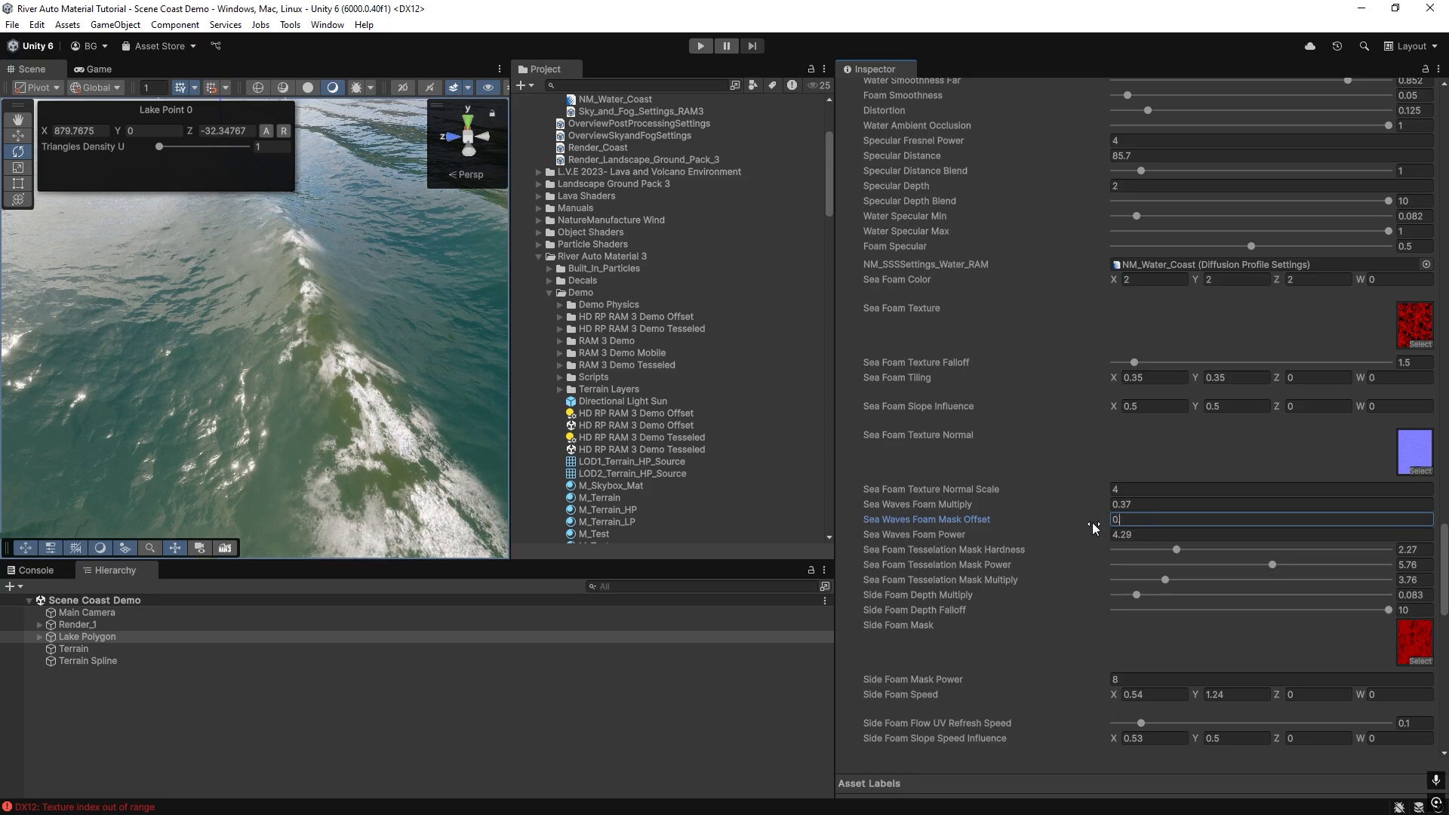
{"action": "type", "text": "1"}
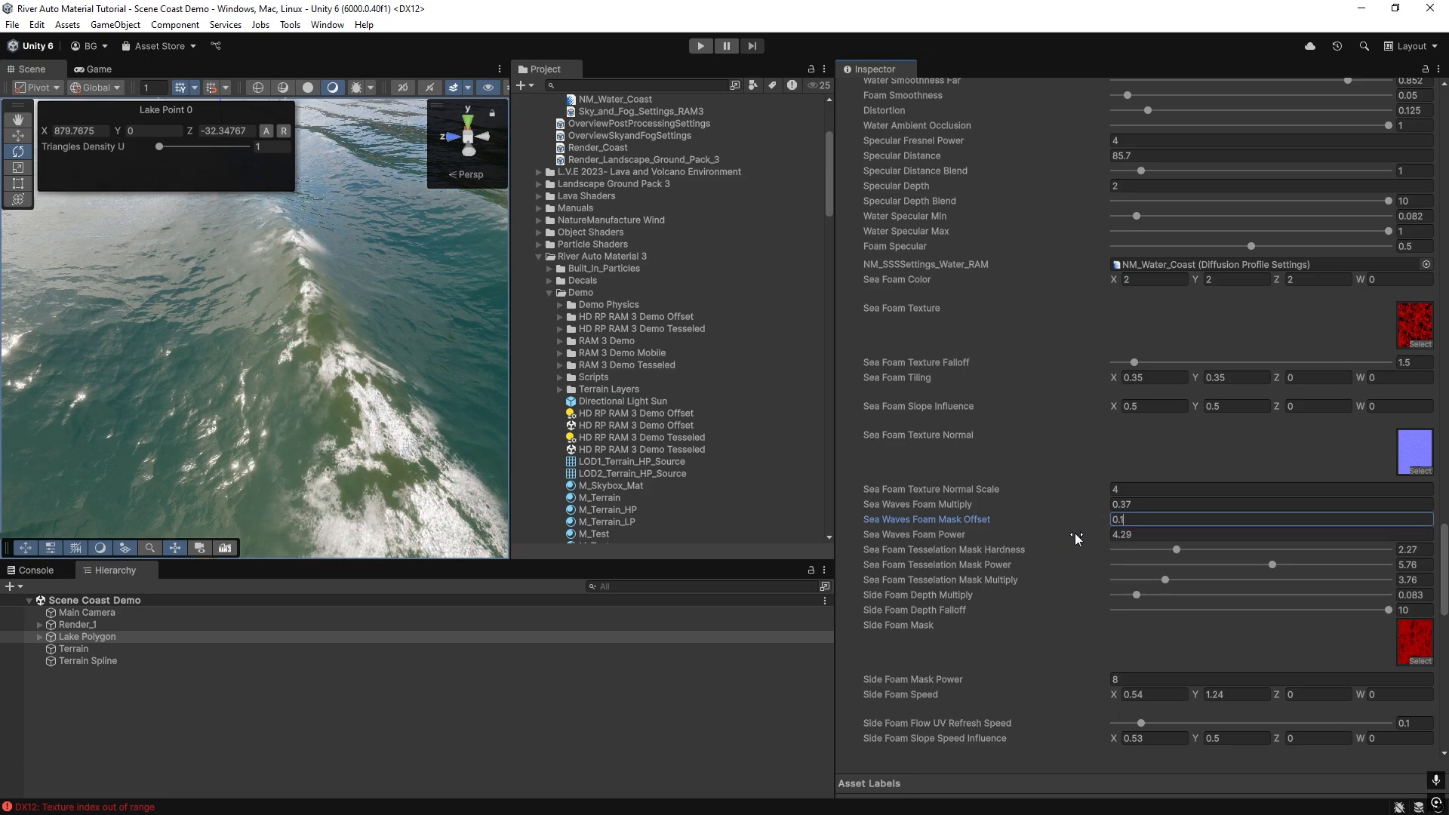
{"action": "left_click_drag", "start_coordinate": [1079, 536], "coordinate": [934, 505]}
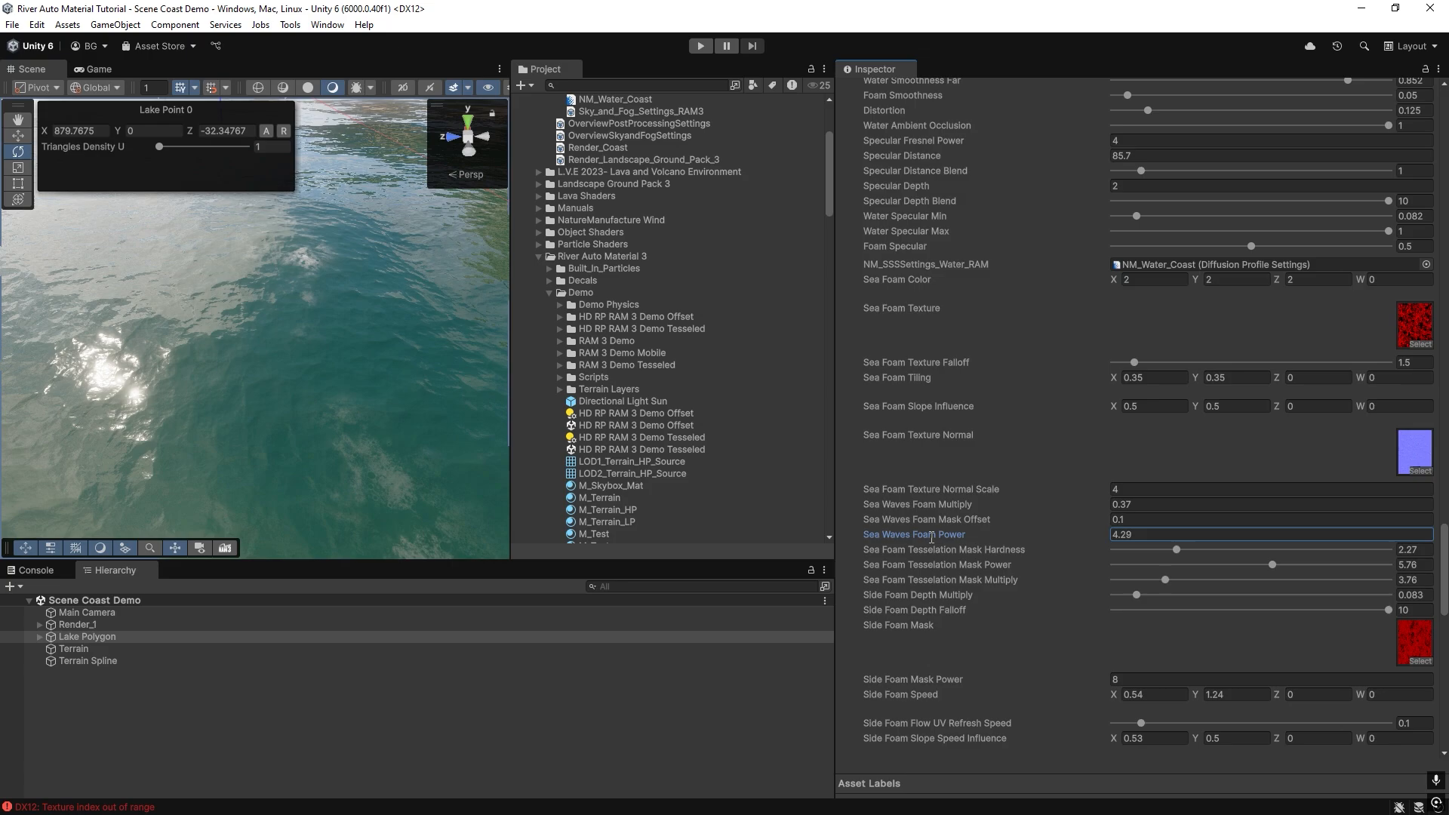
{"action": "left_click_drag", "start_coordinate": [965, 517], "coordinate": [940, 529]}
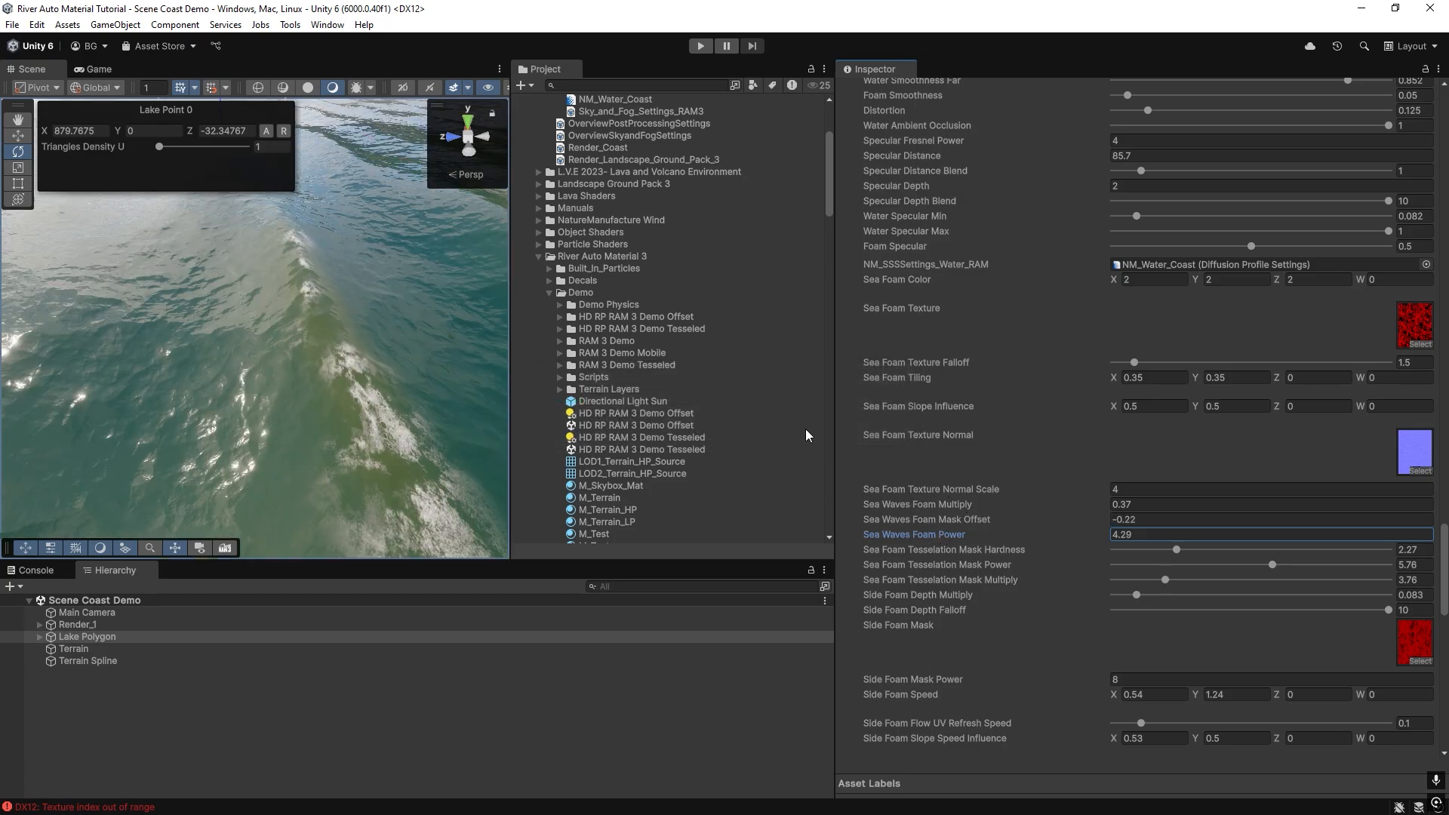
Try dragging Sea Foam Tesselation Mask Multiply to 20, Power to about 0.71 and Hardness to about 6.53
{"action": "right_click_drag", "start_coordinate": [352, 386], "coordinate": [368, 349]}
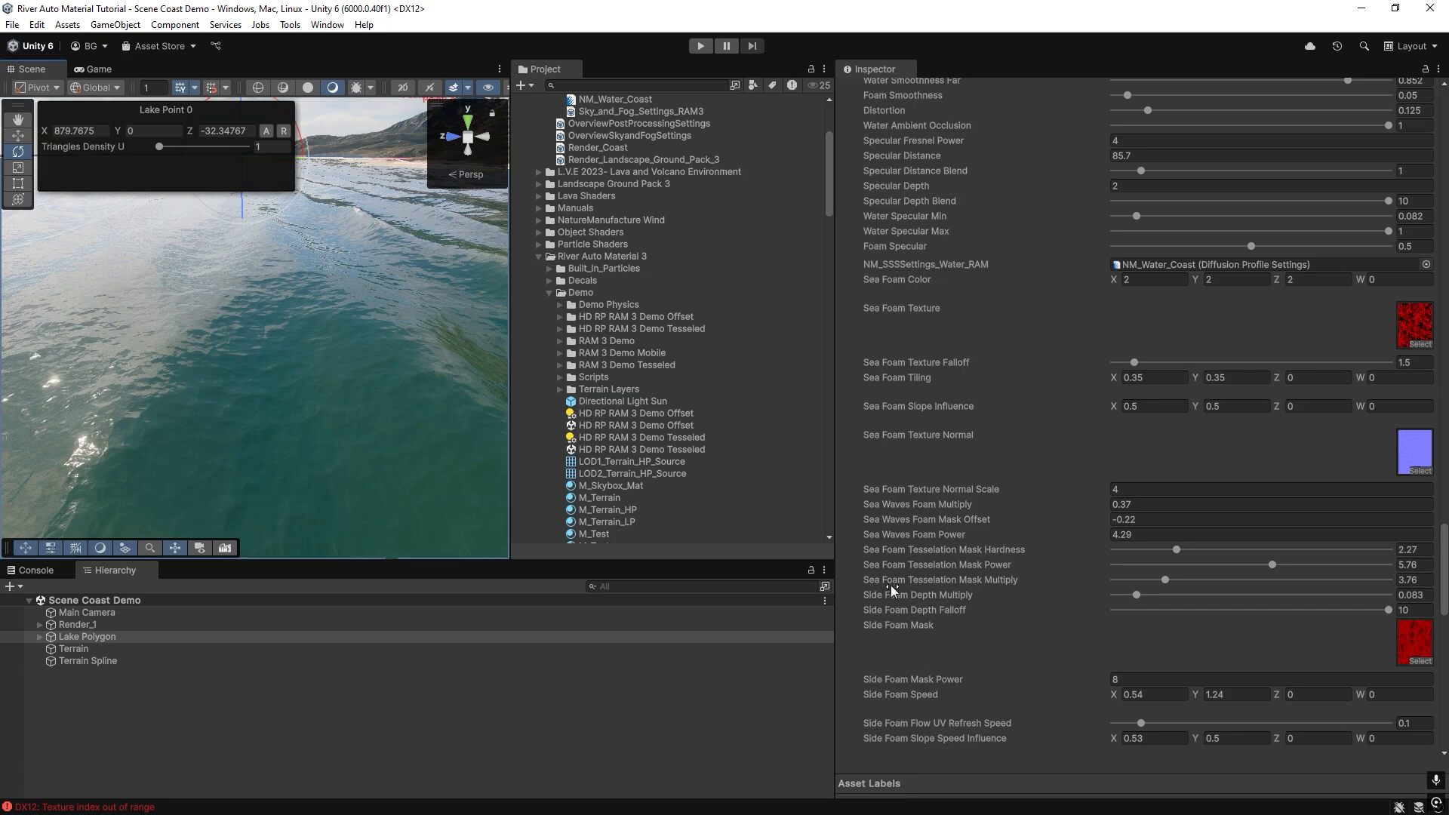
{"action": "right_click_drag", "start_coordinate": [213, 357], "coordinate": [291, 359]}
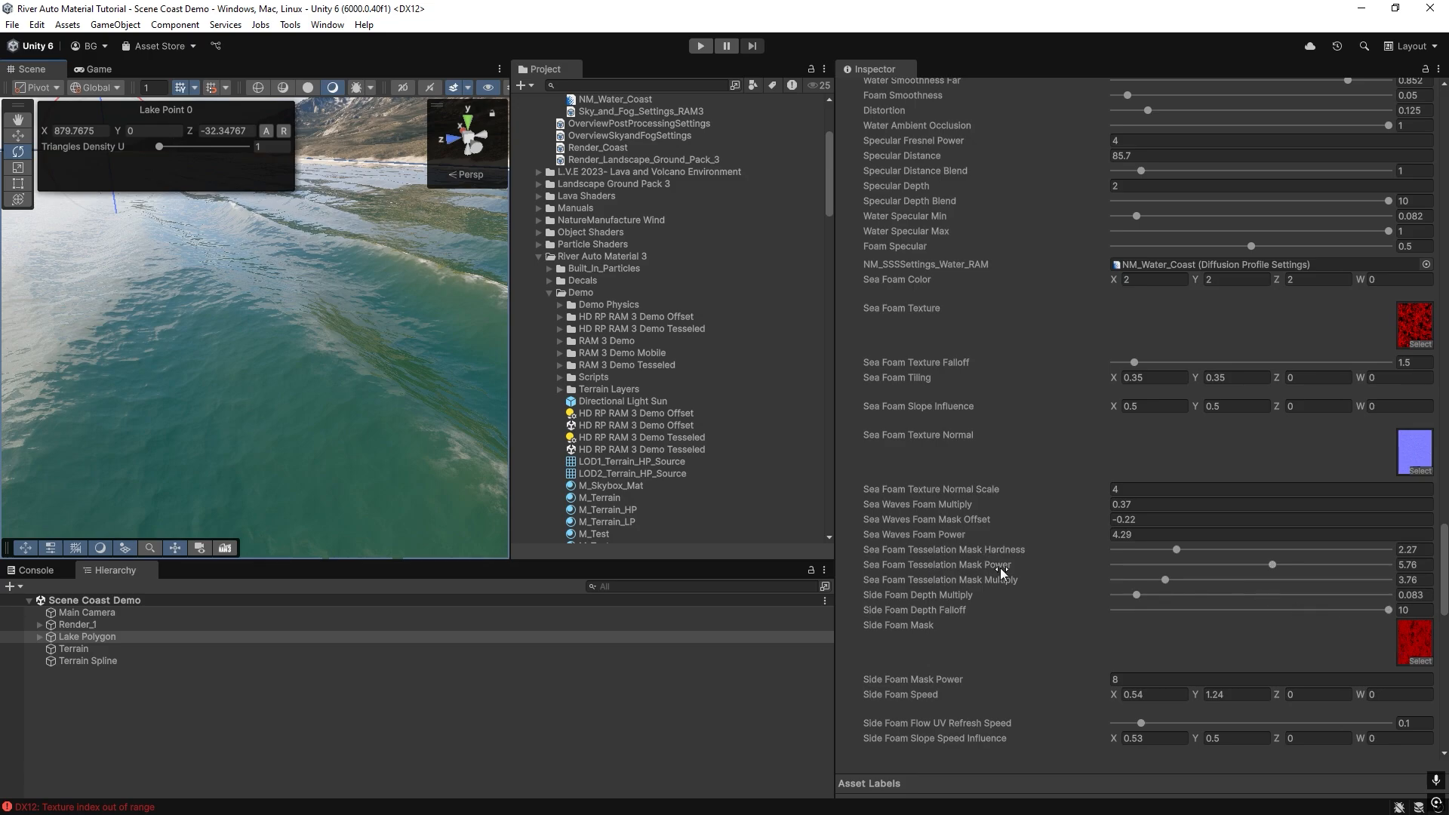
{"action": "mouse_move", "coordinate": [373, 384]}
{"action": "right_mouse_down"}
{"action": "mouse_move", "coordinate": [314, 375]}
{"action": "mouse_move", "coordinate": [397, 337]}
{"action": "mouse_move", "coordinate": [214, 366]}
{"action": "mouse_move", "coordinate": [226, 382]}
{"action": "mouse_move", "coordinate": [363, 408]}
{"action": "right_mouse_up"}
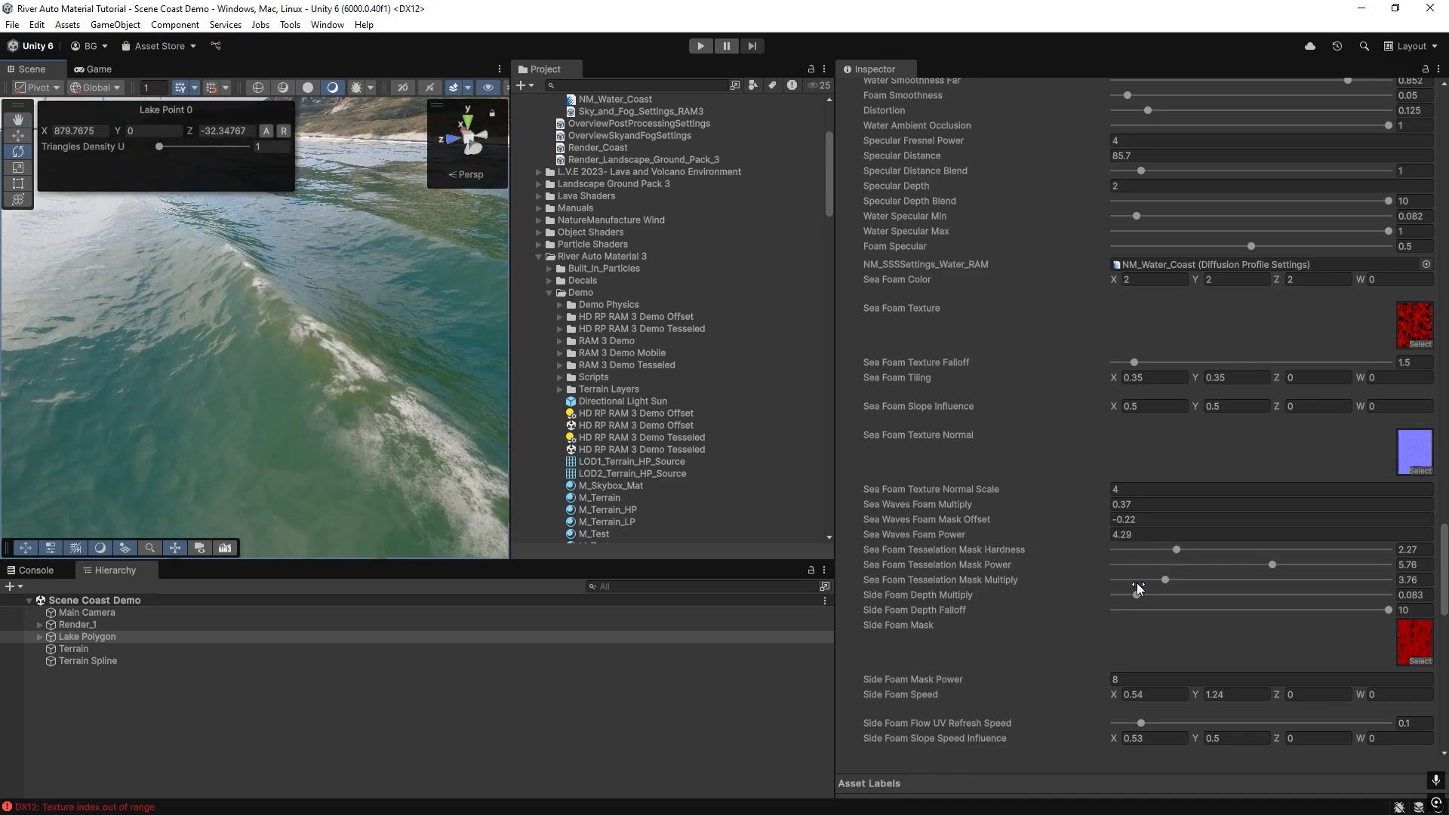
{"action": "left_click_drag", "start_coordinate": [1162, 581], "coordinate": [1419, 596]}
{"action": "left_click_drag", "start_coordinate": [1275, 569], "coordinate": [1133, 567]}
{"action": "left_click_drag", "start_coordinate": [1148, 549], "coordinate": [1294, 550]}
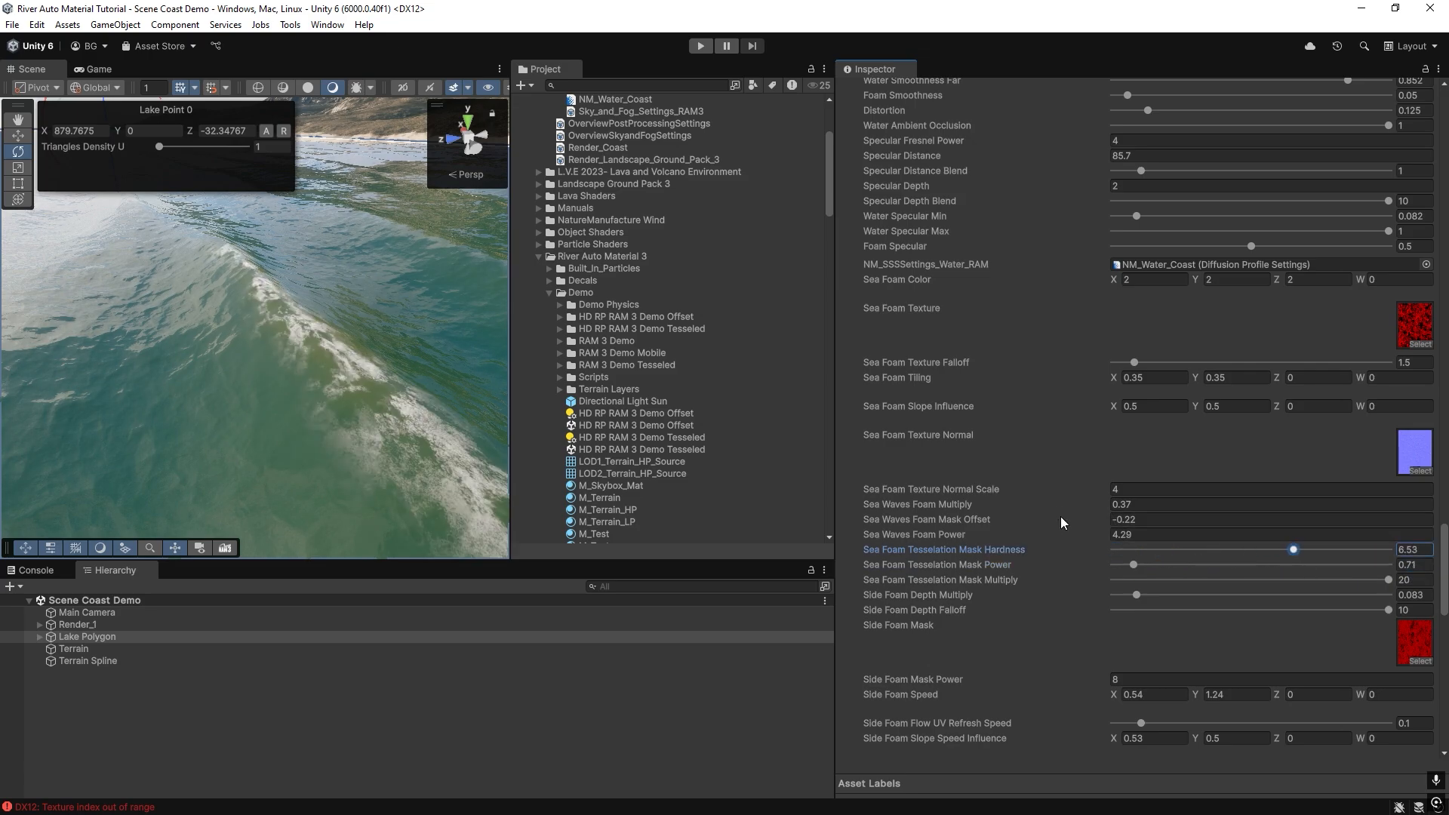
Set Sea Waves Foam Mask Offset to about 1.49
{"action": "left_click_drag", "start_coordinate": [1050, 519], "coordinate": [1102, 521]}
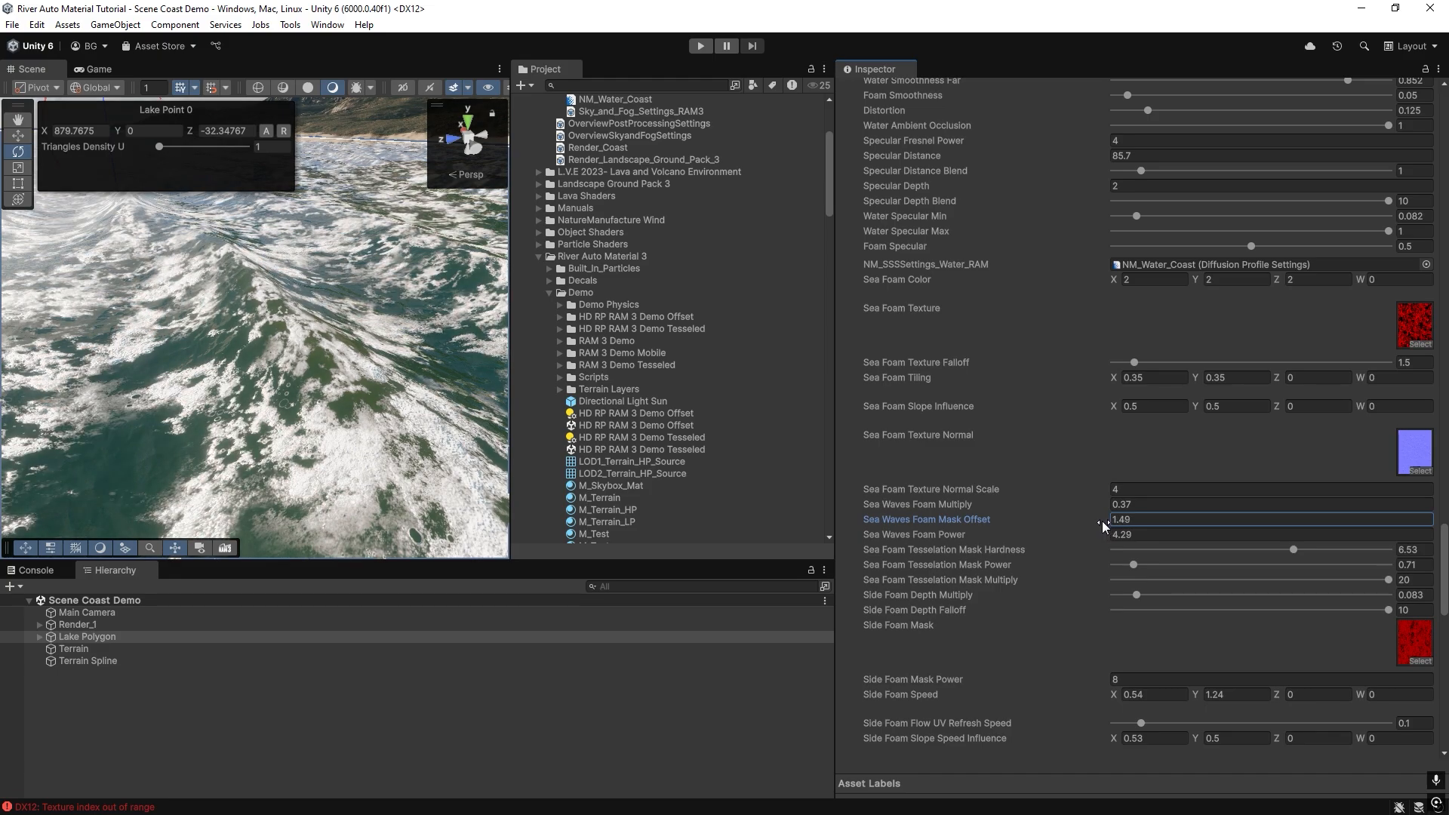
{"action": "right_click_drag", "start_coordinate": [274, 344], "coordinate": [249, 325]}
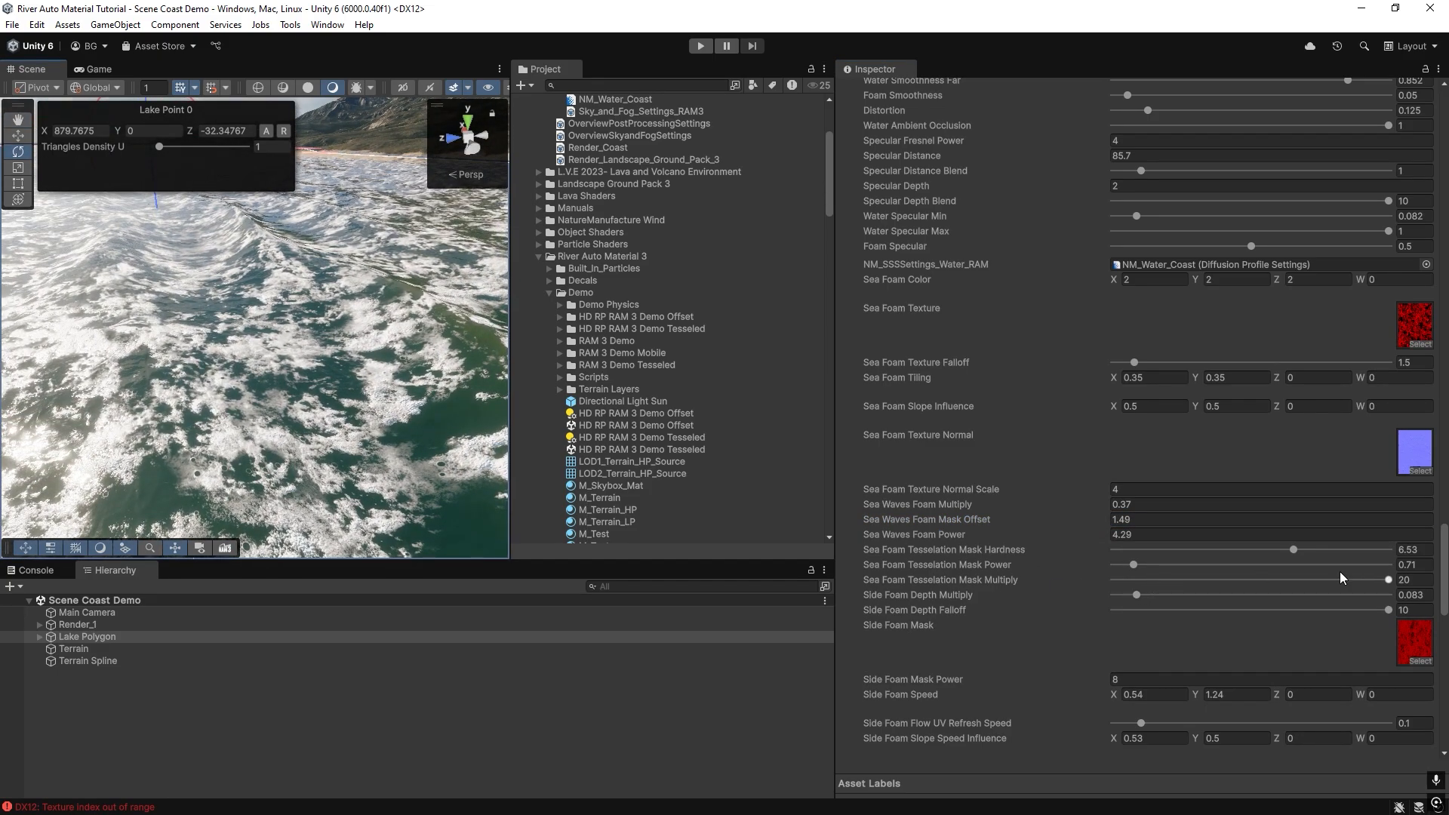
Try lowering Sea Foam Tesselation Mask Hardness to about 1.4 and Multiply to about 0.77
{"action": "left_click_drag", "start_coordinate": [1385, 581], "coordinate": [1151, 560]}
{"action": "left_click_drag", "start_coordinate": [1268, 563], "coordinate": [1160, 566]}
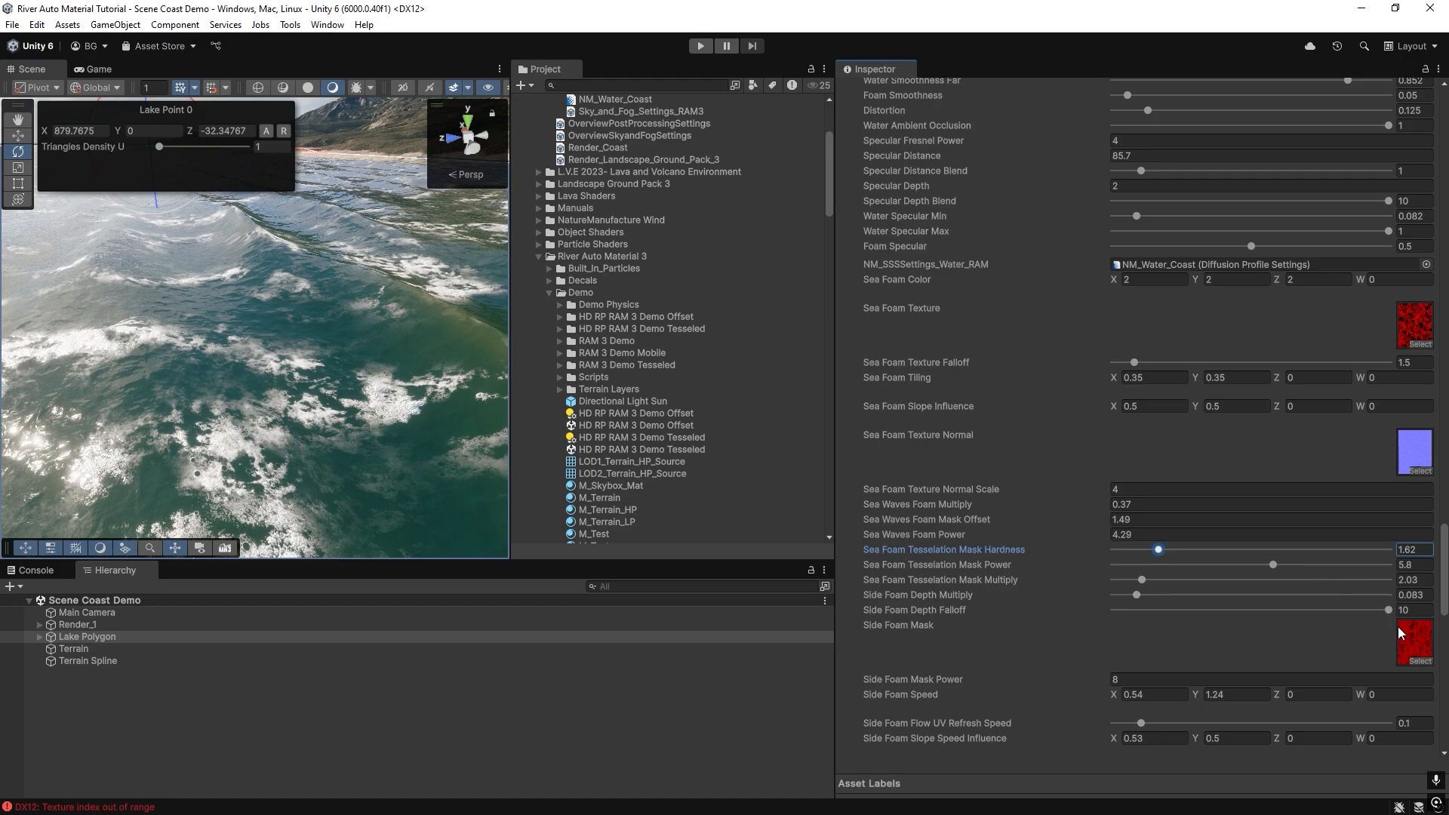
{"action": "right_click_drag", "start_coordinate": [215, 328], "coordinate": [203, 366]}
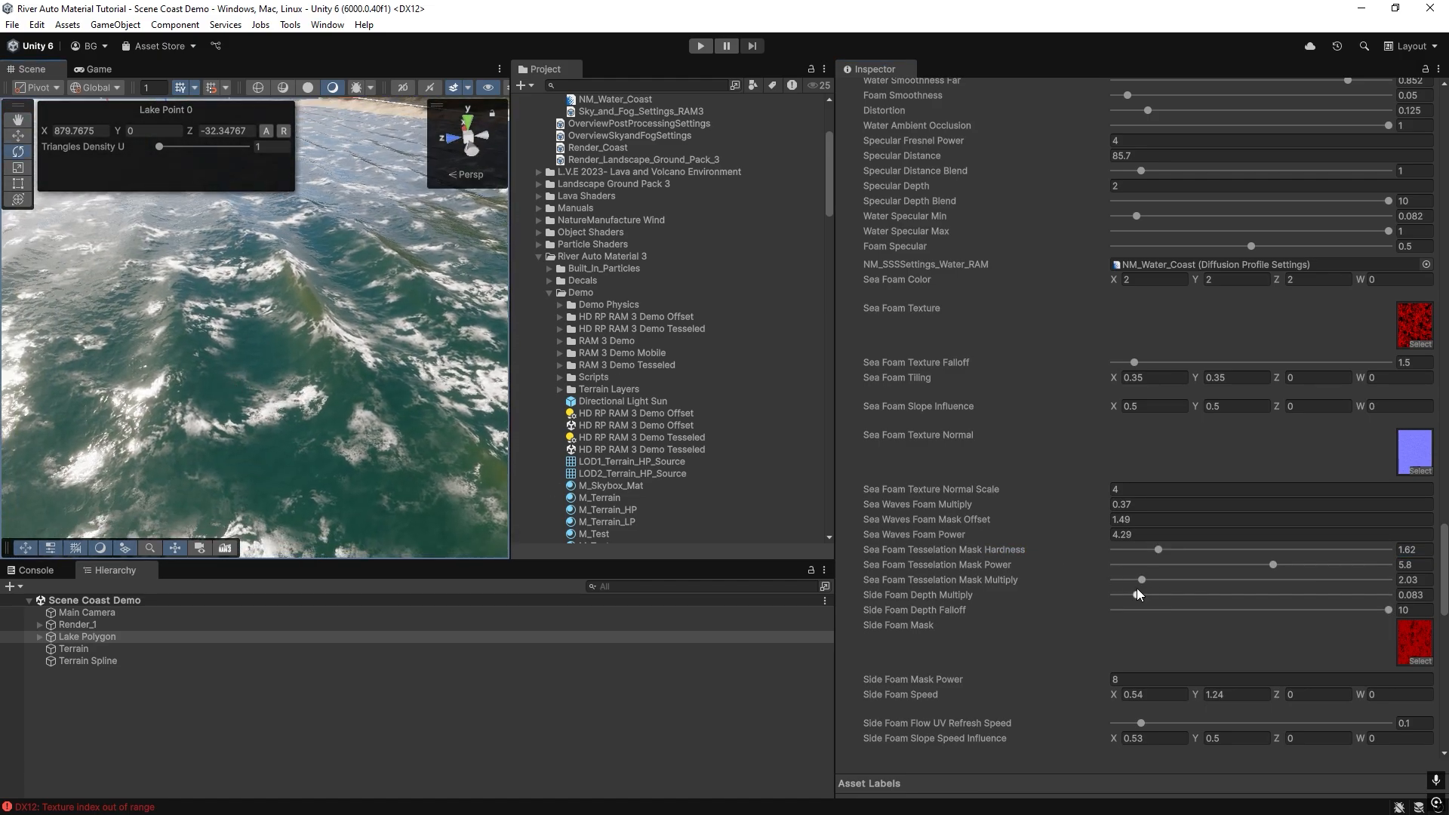
{"action": "mouse_move", "coordinate": [1140, 578]}
{"action": "left_mouse_down"}
{"action": "mouse_move", "coordinate": [1177, 578]}
{"action": "mouse_move", "coordinate": [1095, 577]}
{"action": "mouse_move", "coordinate": [1138, 582]}
{"action": "mouse_move", "coordinate": [1125, 579]}
{"action": "mouse_move", "coordinate": [1162, 549]}
{"action": "mouse_move", "coordinate": [1239, 550]}
{"action": "mouse_move", "coordinate": [1156, 559]}
{"action": "left_mouse_up"}
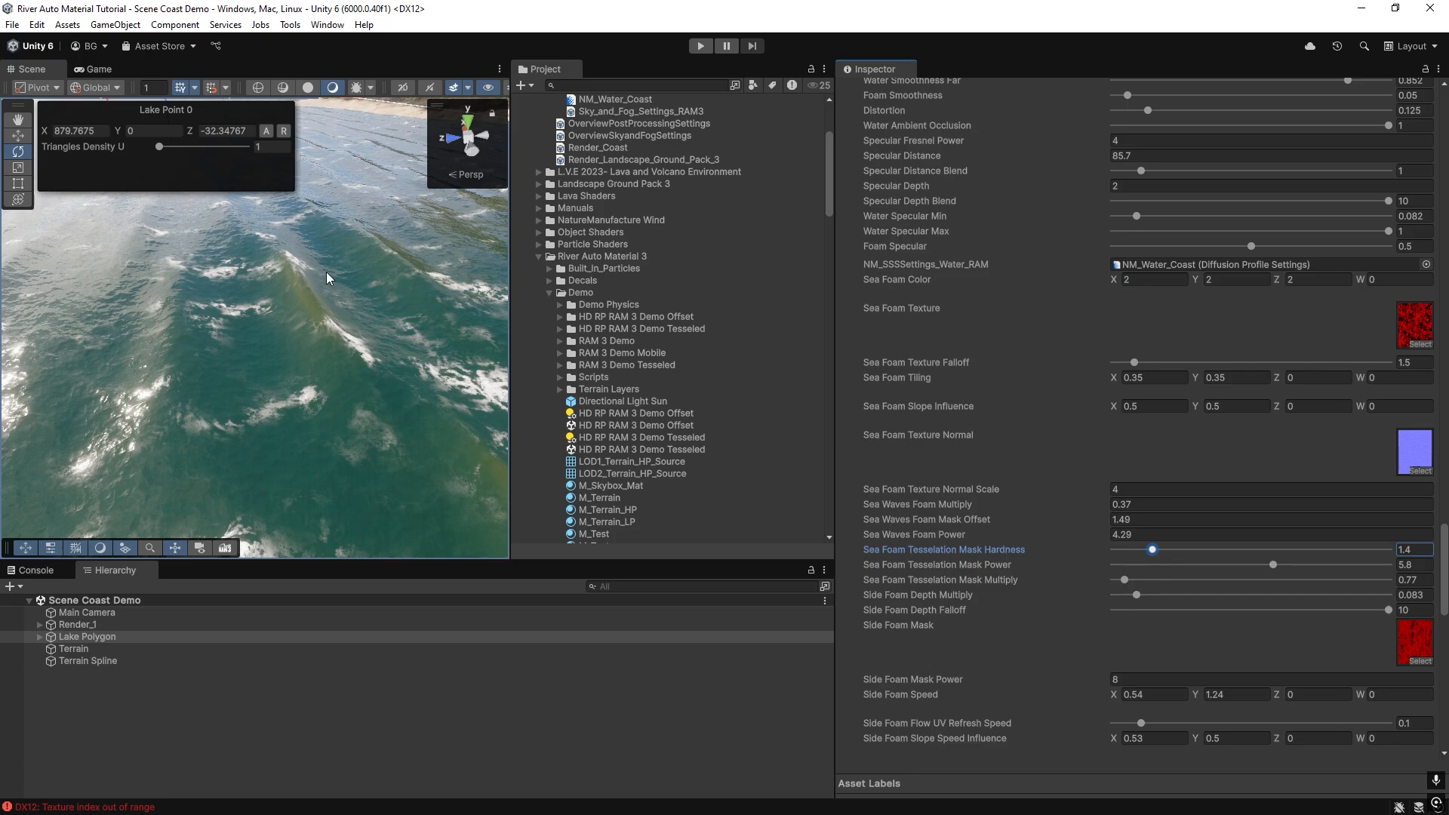
{"action": "mouse_move", "coordinate": [267, 351]}
{"action": "right_mouse_down"}
{"action": "mouse_move", "coordinate": [233, 337]}
{"action": "mouse_move", "coordinate": [222, 302]}
{"action": "right_mouse_up"}
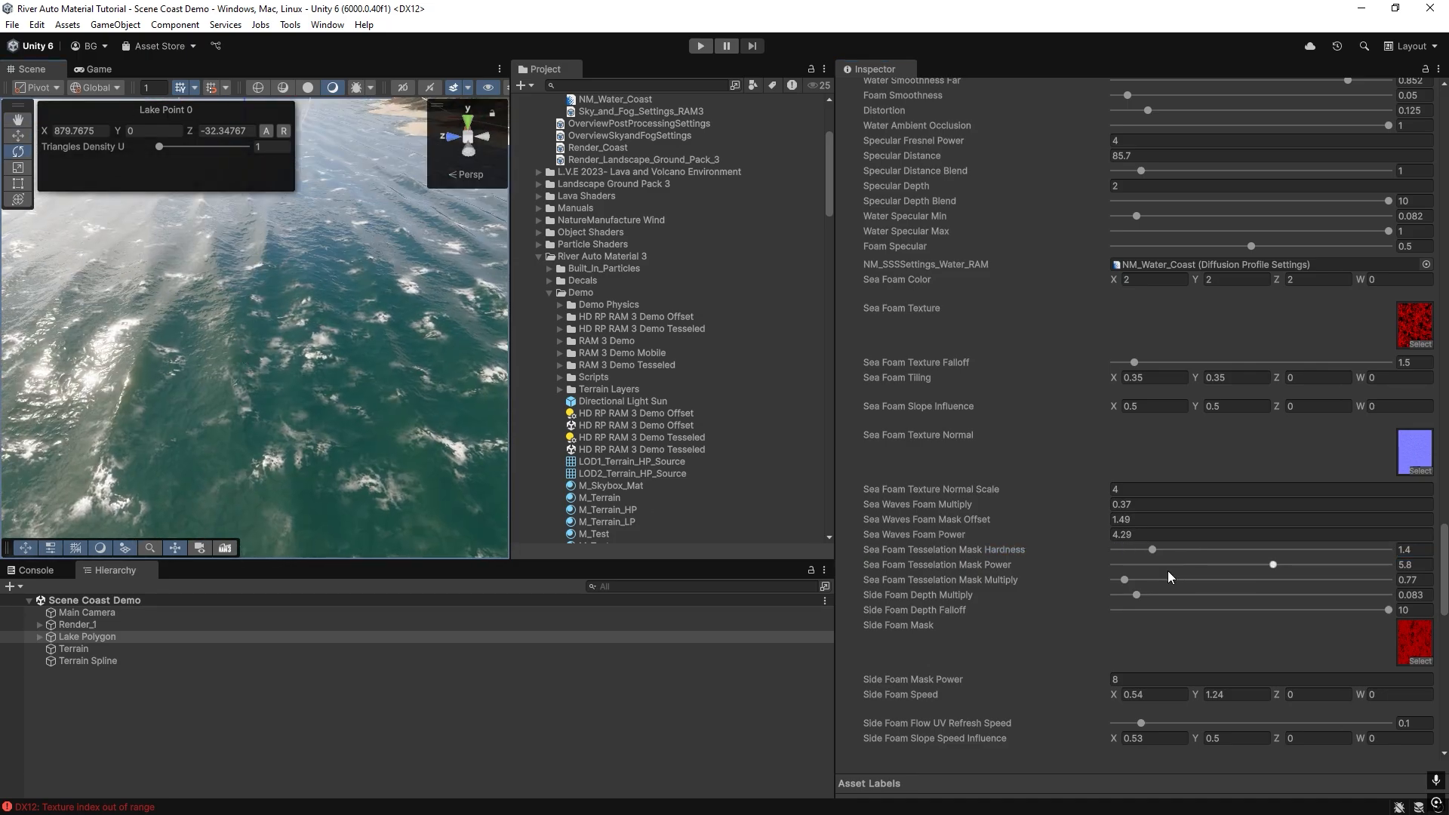
Set Sea Foam Tesselation Mask Power, Hardness and Multiply each to 1
{"action": "left_click", "coordinate": [1422, 566]}
{"action": "type", "text": "1"}
{"action": "left_click", "coordinate": [1417, 550]}
{"action": "type", "text": "1"}
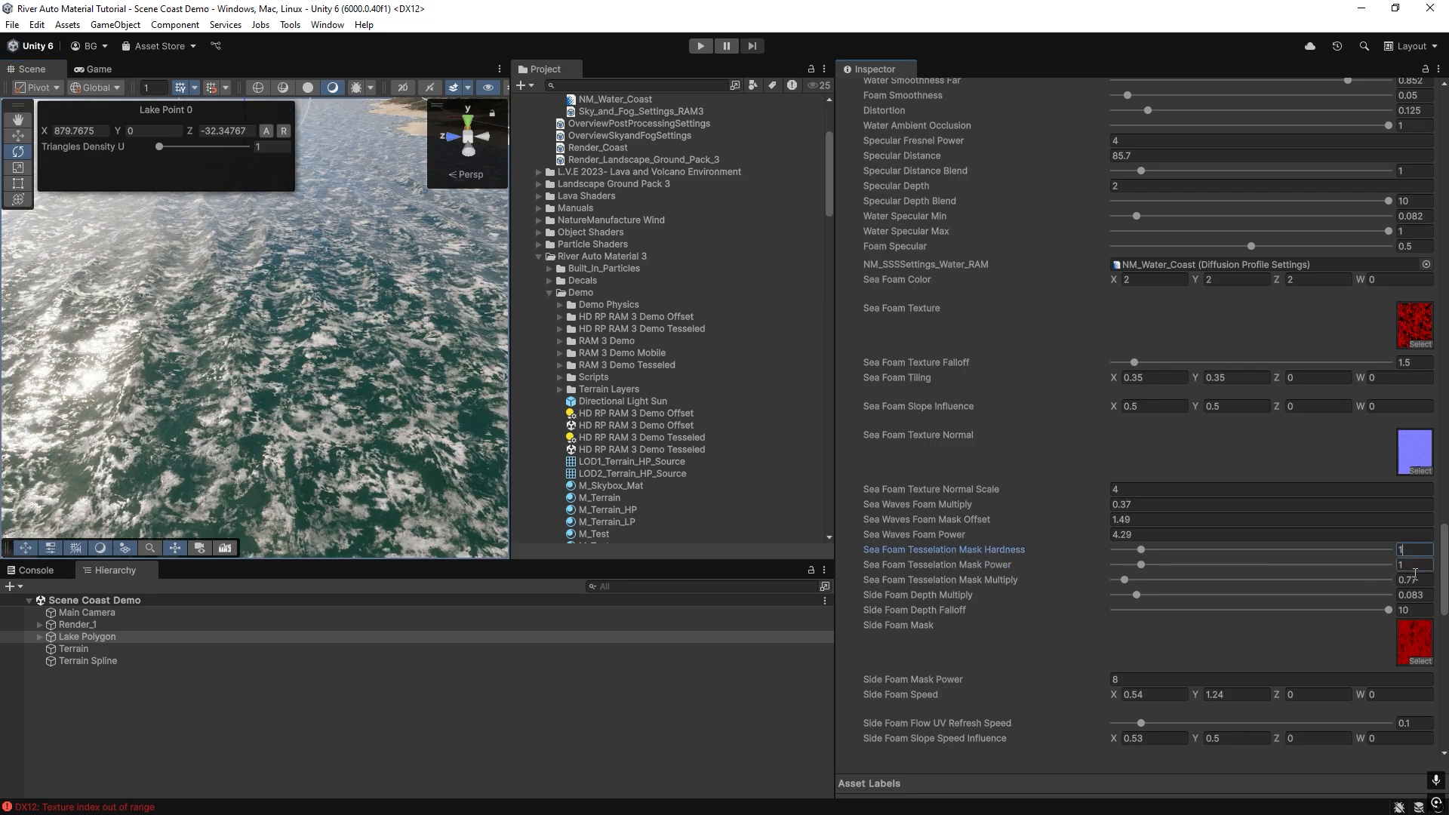
{"action": "left_click", "coordinate": [1418, 578]}
{"action": "type", "text": "1"}
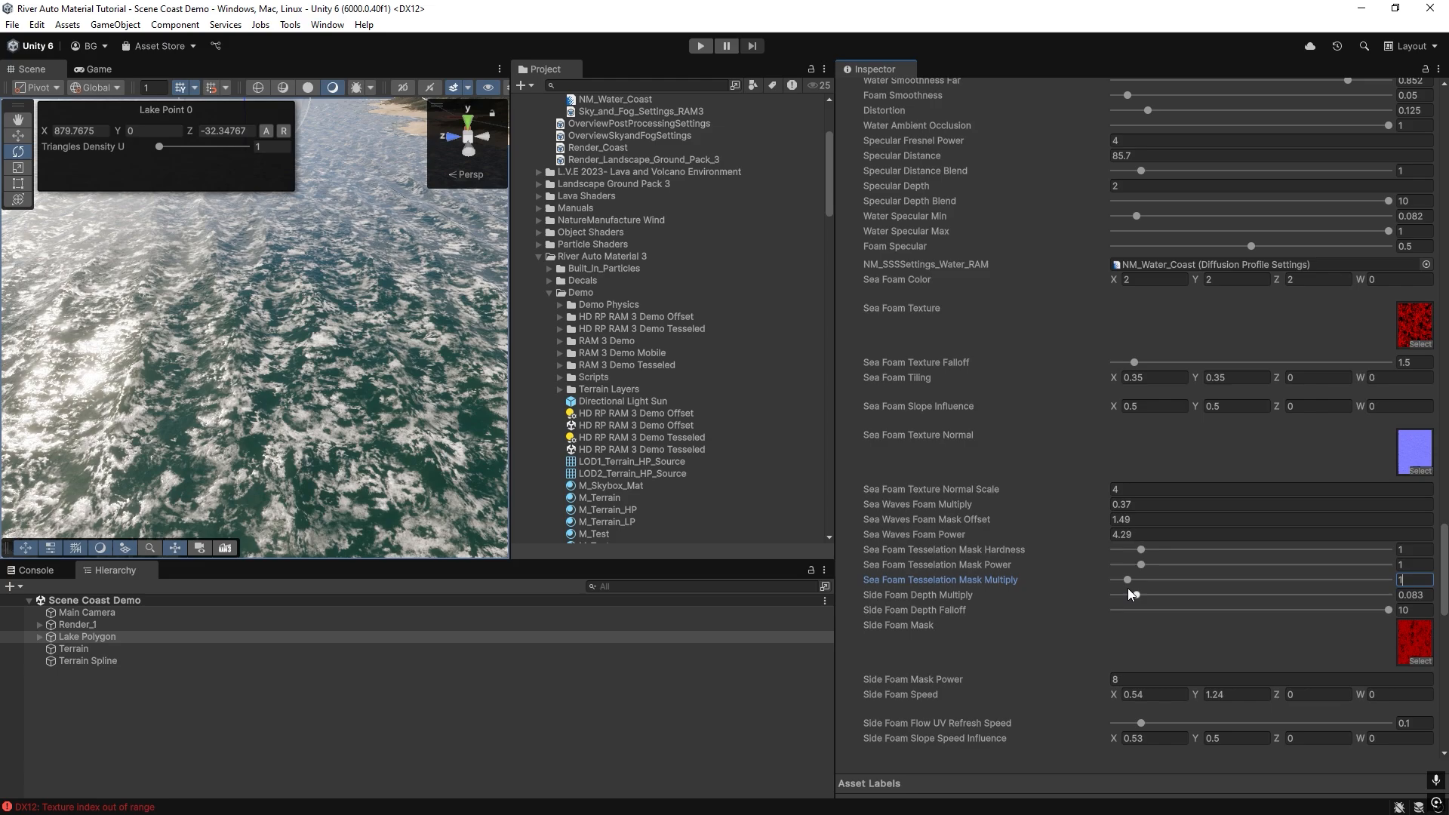
Drag Sea Foam Tesselation Mask Hardness down to about 0.59 and Multiply down to 0
{"action": "left_click_drag", "start_coordinate": [1143, 551], "coordinate": [1118, 581]}
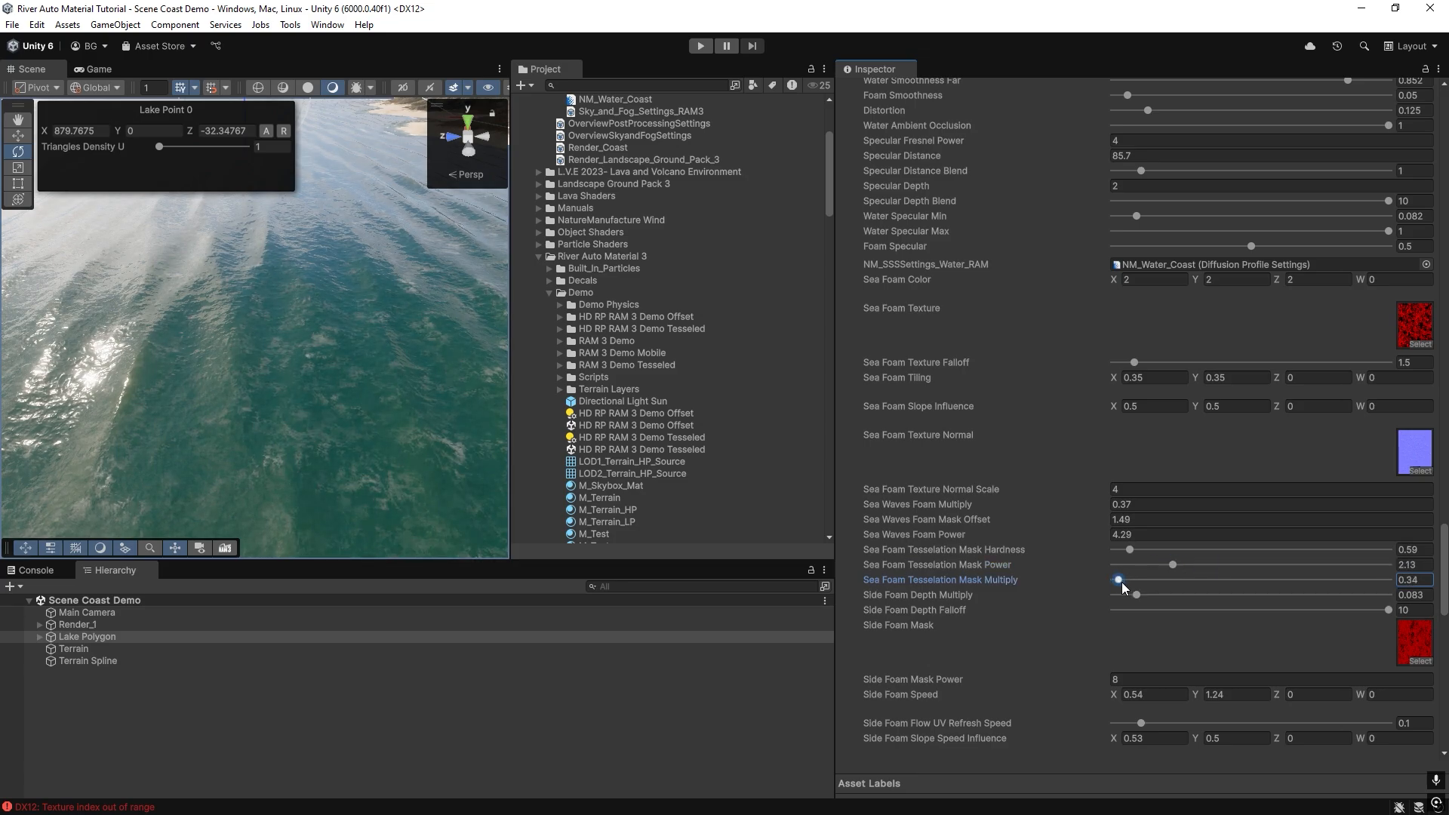
{"action": "right_click_drag", "start_coordinate": [301, 423], "coordinate": [423, 340]}
{"action": "left_click_drag", "start_coordinate": [1130, 583], "coordinate": [1102, 578]}
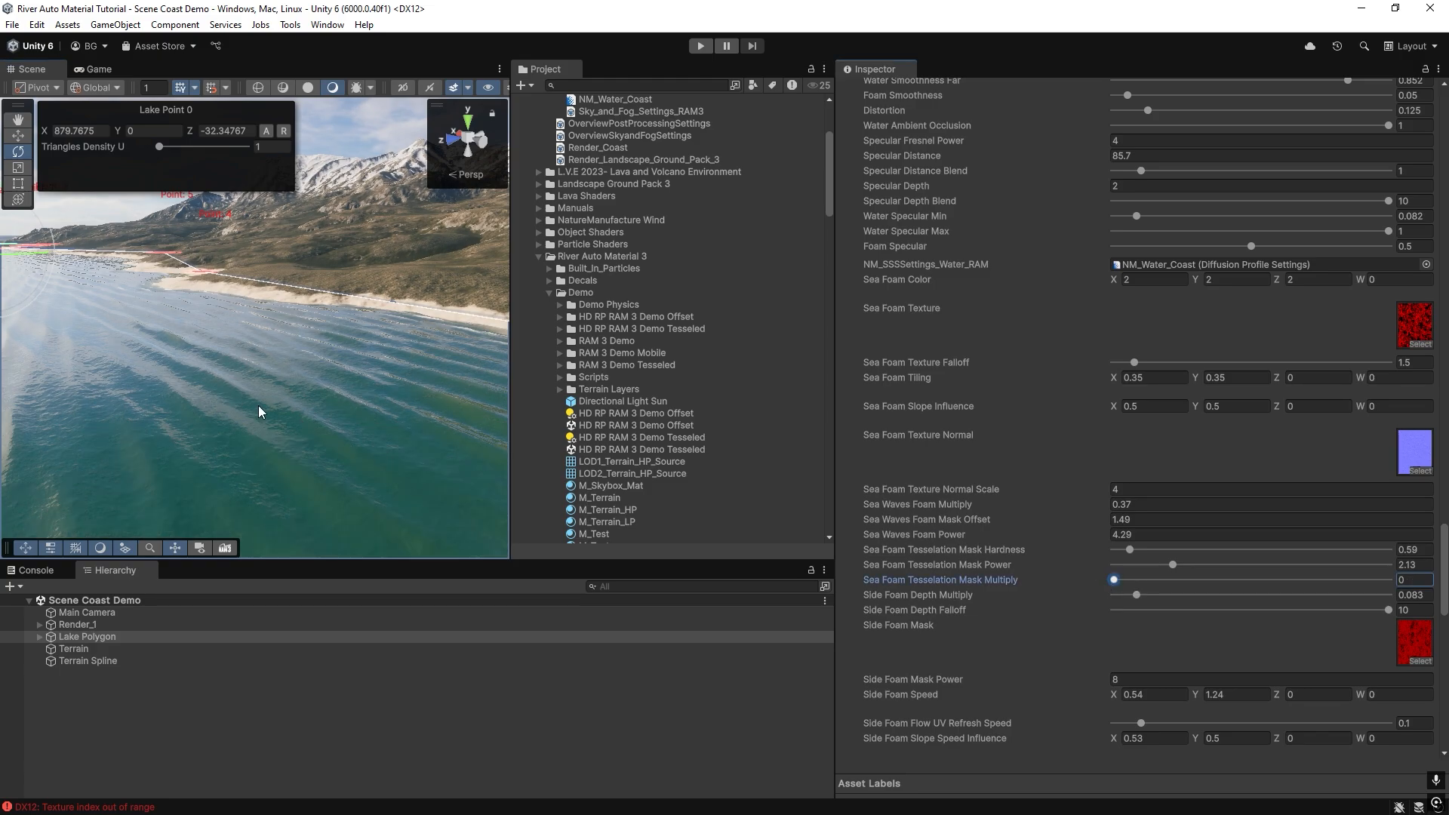
{"action": "right_click_drag", "start_coordinate": [262, 411], "coordinate": [160, 405]}
{"action": "key", "text": "s"}
{"action": "key", "text": "w"}
Set Side Foam Depth Multiply to about 0.039
{"action": "scroll", "coordinate": [907, 598], "scroll_direction": "down", "scroll_amount": 3}
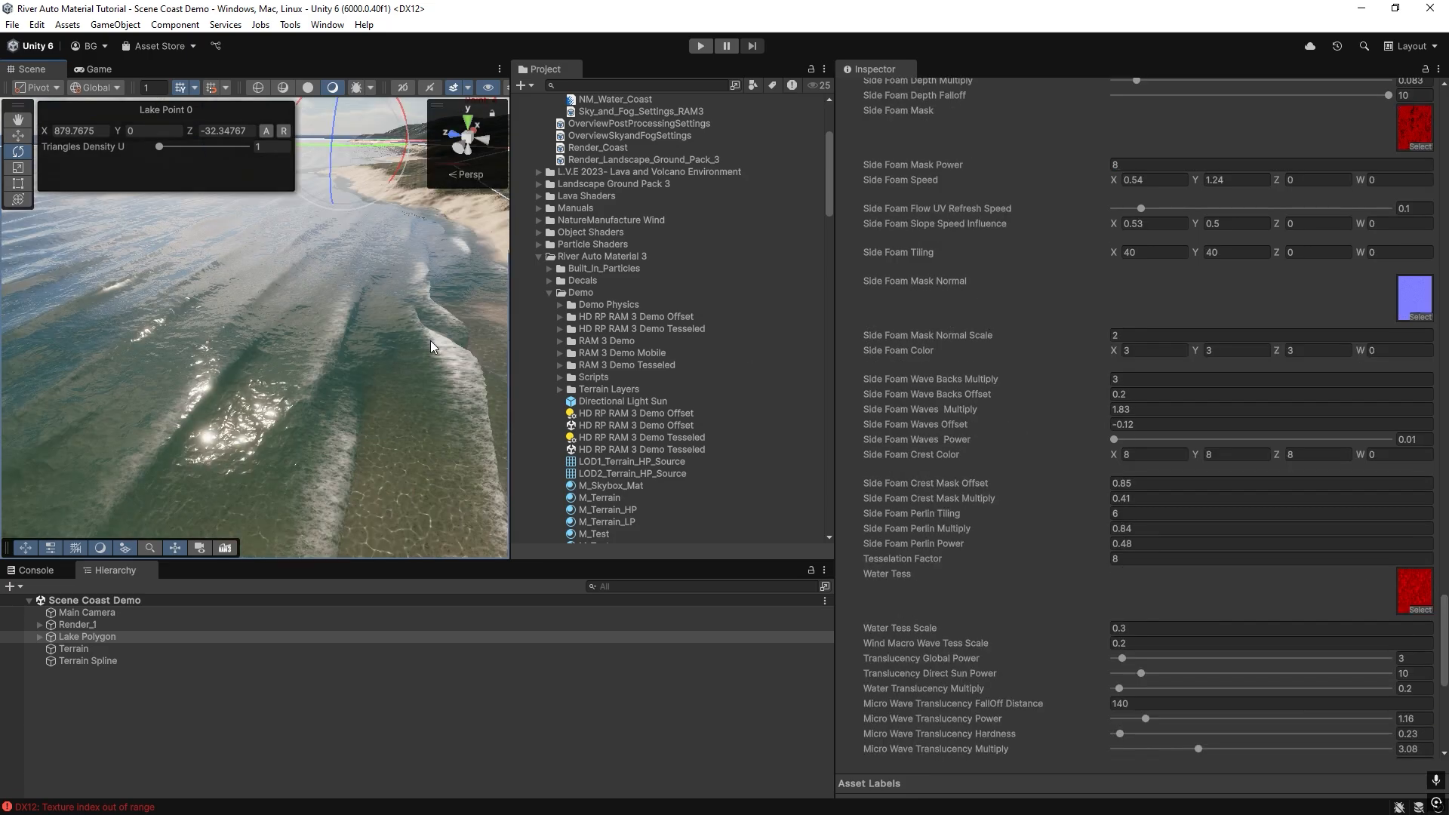
{"action": "right_click_drag", "start_coordinate": [431, 340], "coordinate": [545, 386]}
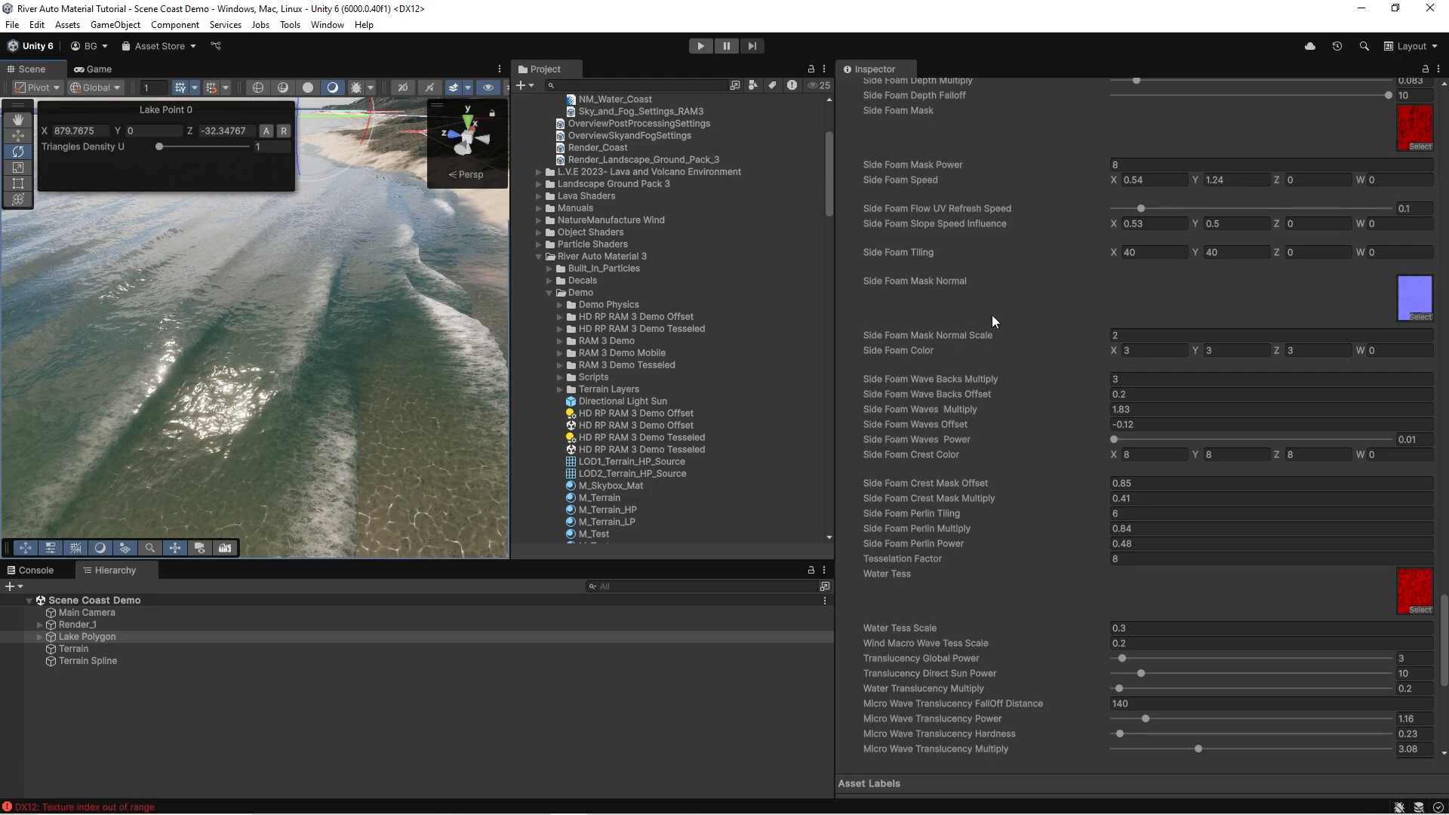
{"action": "scroll", "coordinate": [993, 355], "scroll_direction": "up", "scroll_amount": 2}
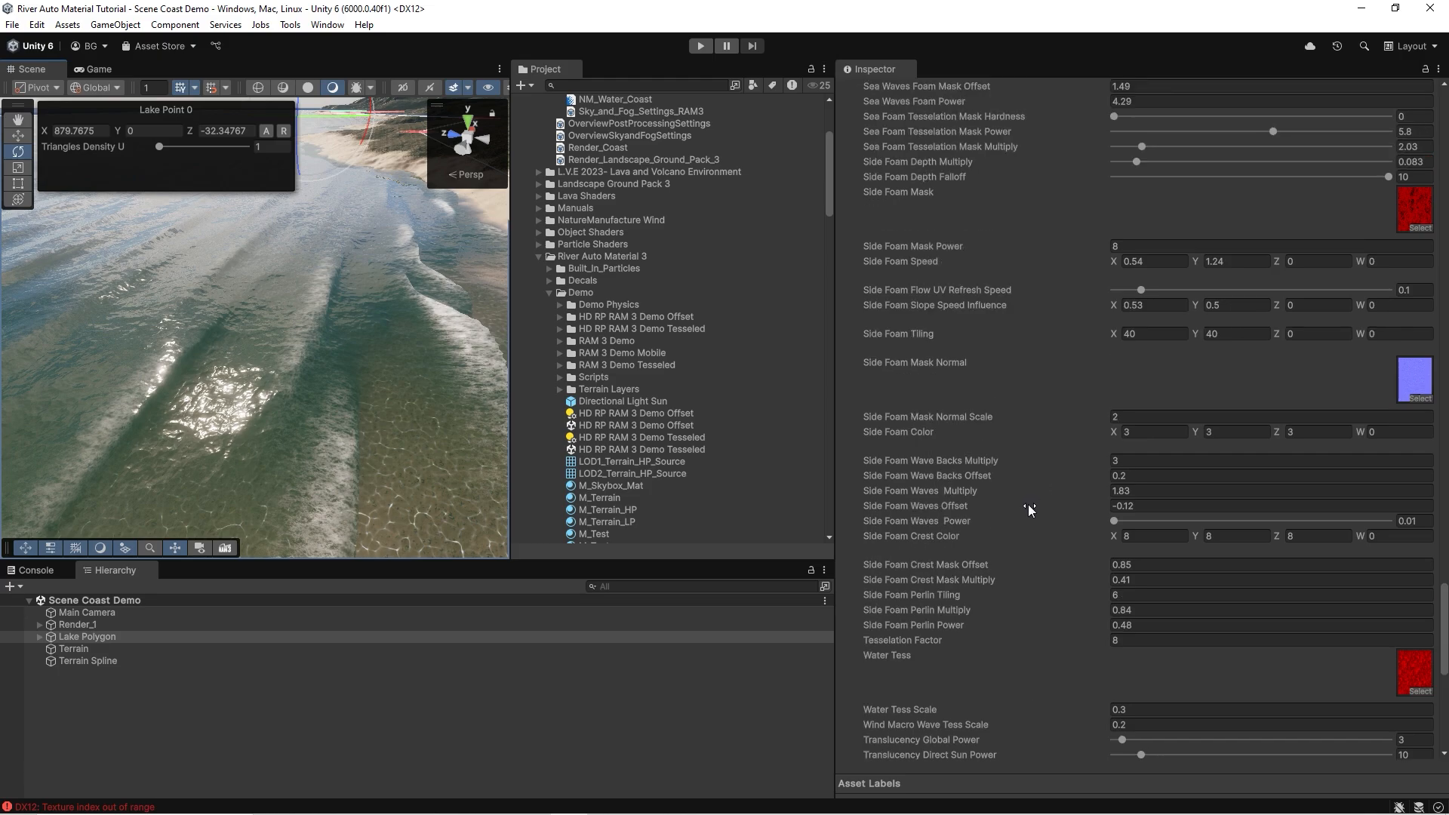
{"action": "scroll", "coordinate": [998, 302], "scroll_direction": "up", "scroll_amount": 3}
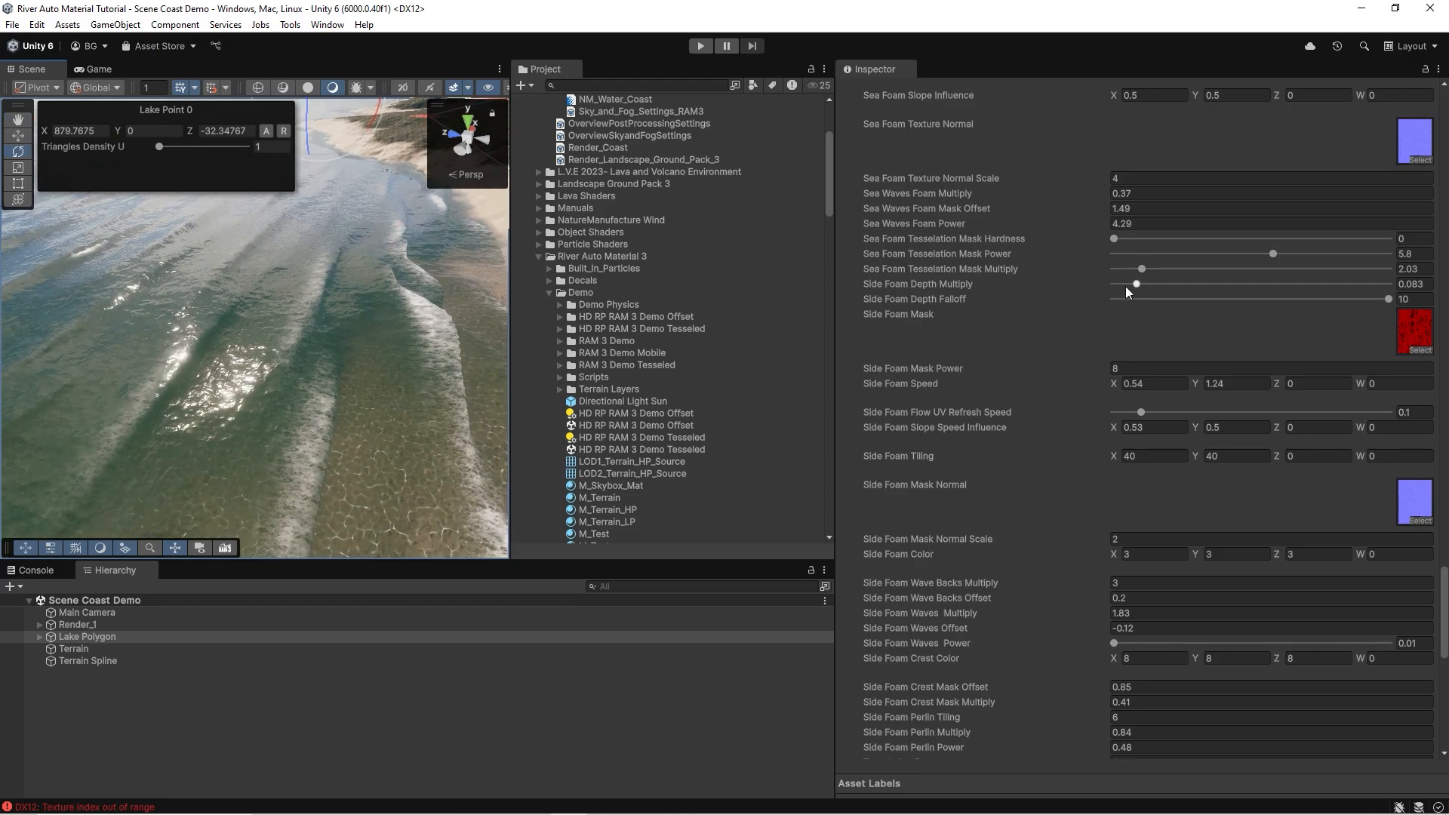
{"action": "left_click_drag", "start_coordinate": [1137, 283], "coordinate": [1117, 284]}
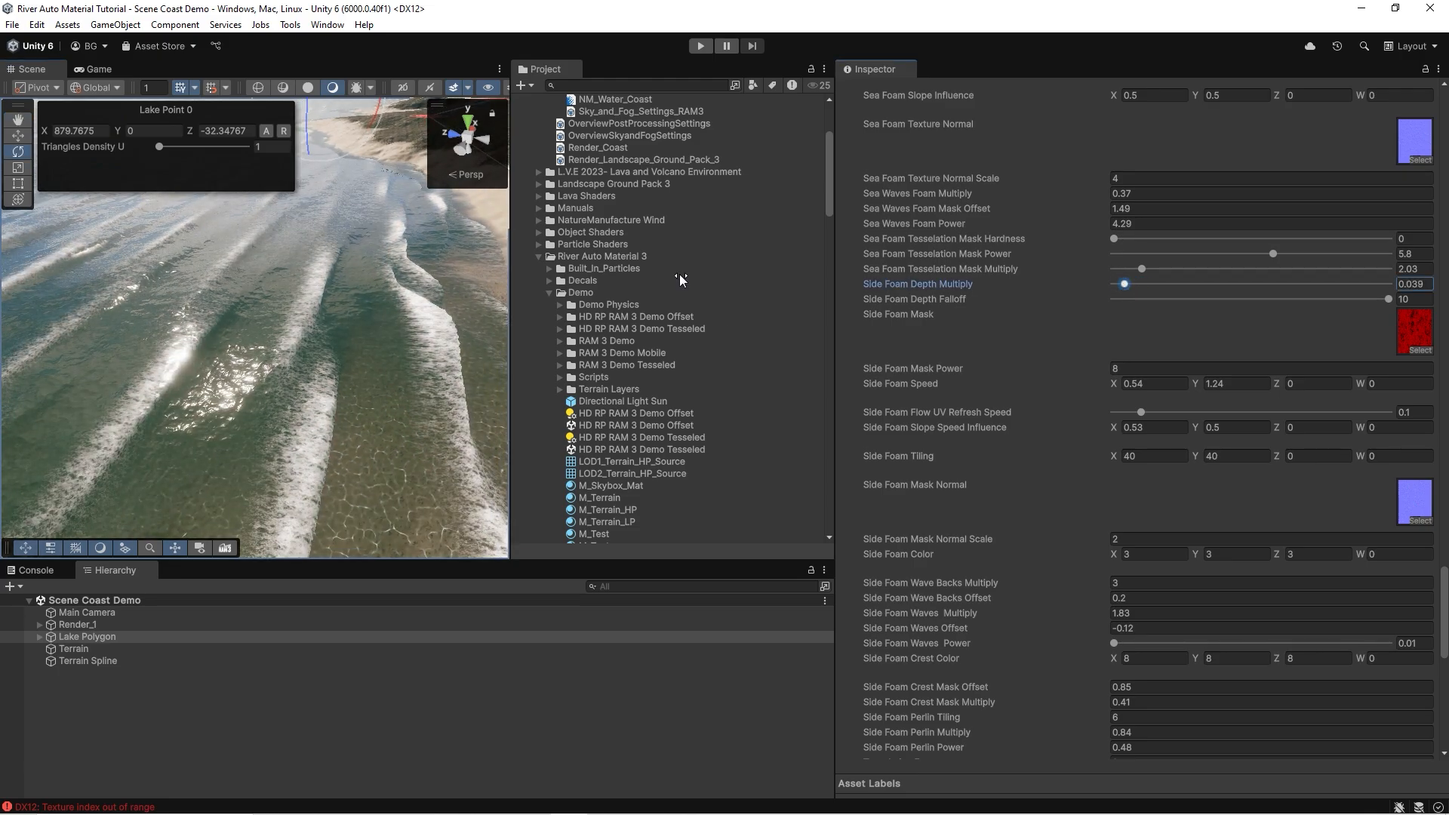
Try Side Foam Depth Multiply values of about 0.05 and 0.124, then return it to about 0.039
{"action": "right_click_drag", "start_coordinate": [340, 340], "coordinate": [283, 280]}
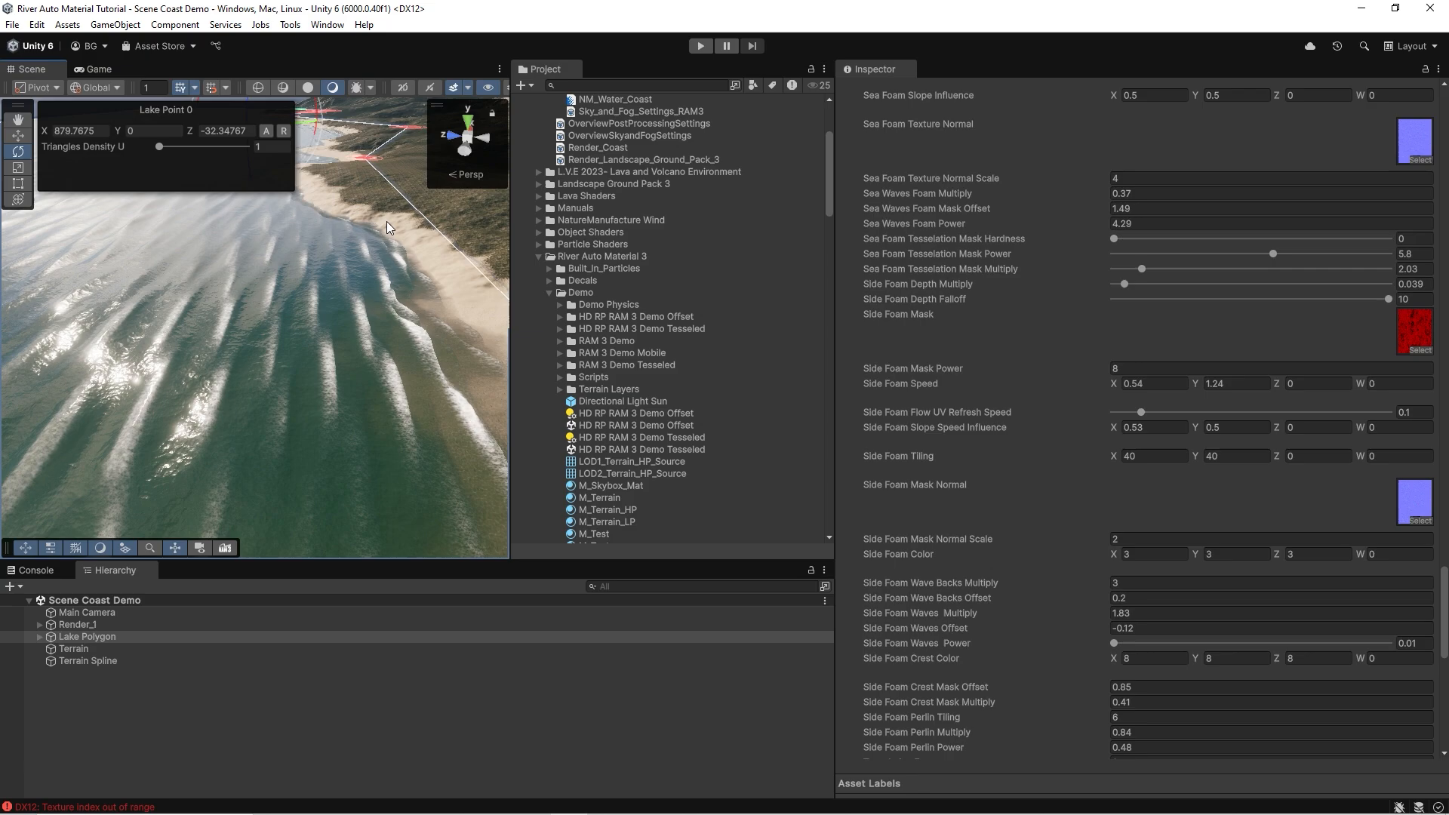
{"action": "mouse_move", "coordinate": [329, 254]}
{"action": "right_mouse_down"}
{"action": "mouse_move", "coordinate": [343, 204]}
{"action": "mouse_move", "coordinate": [353, 261]}
{"action": "right_mouse_up"}
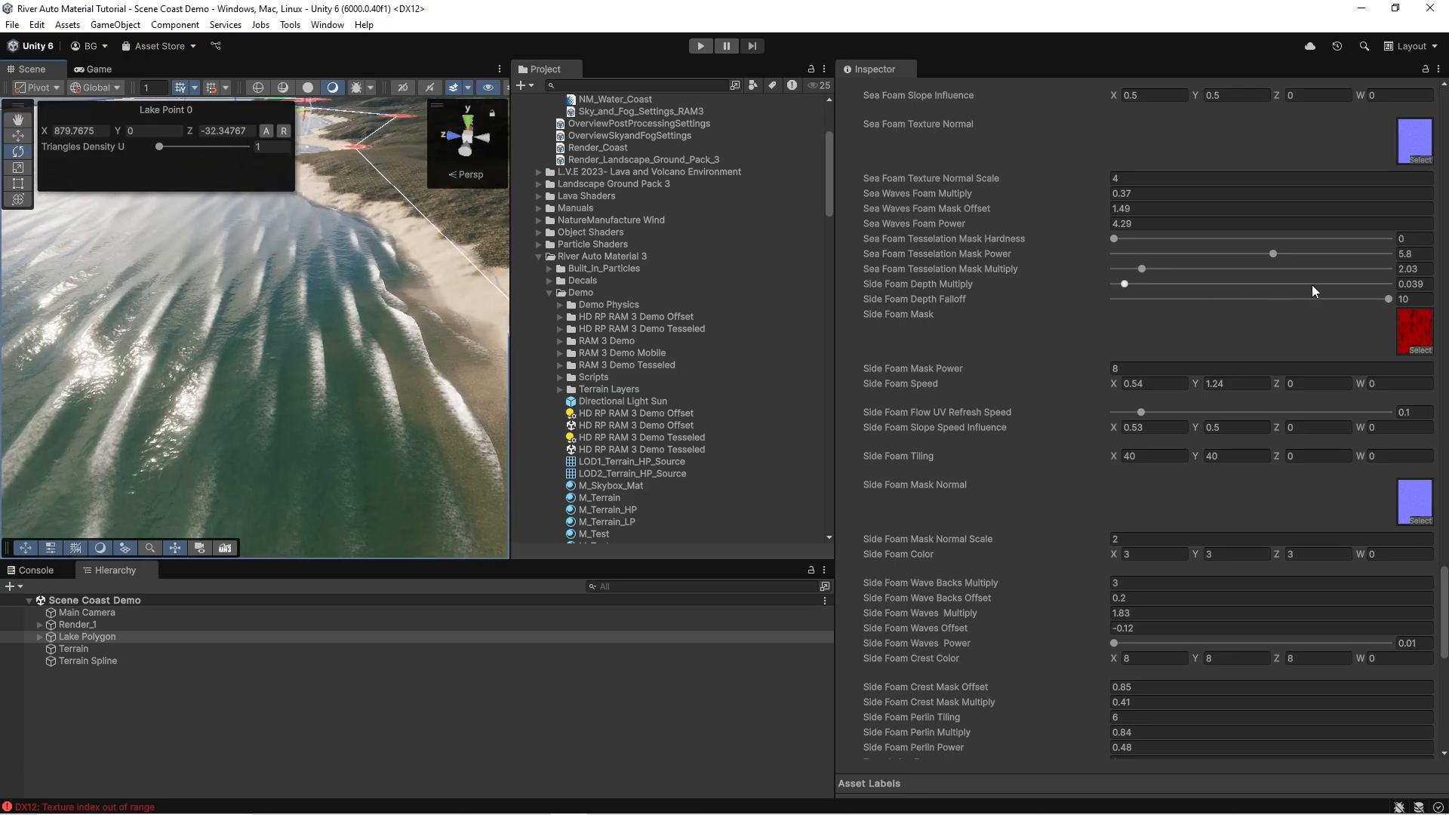
{"action": "left_click", "coordinate": [1127, 287]}
{"action": "left_click_drag", "start_coordinate": [1387, 300], "coordinate": [1447, 329]}
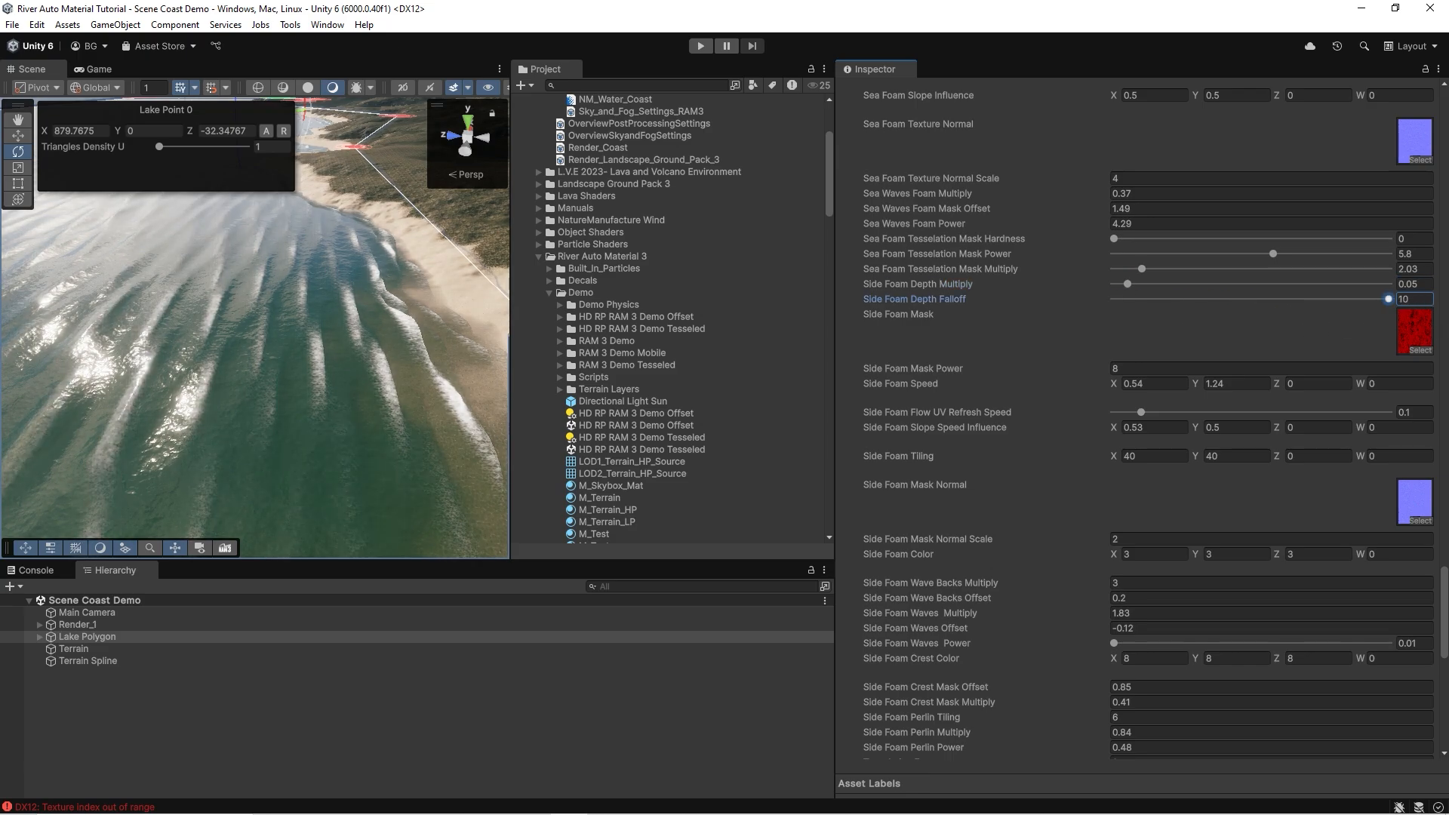
{"action": "left_click", "coordinate": [1147, 283]}
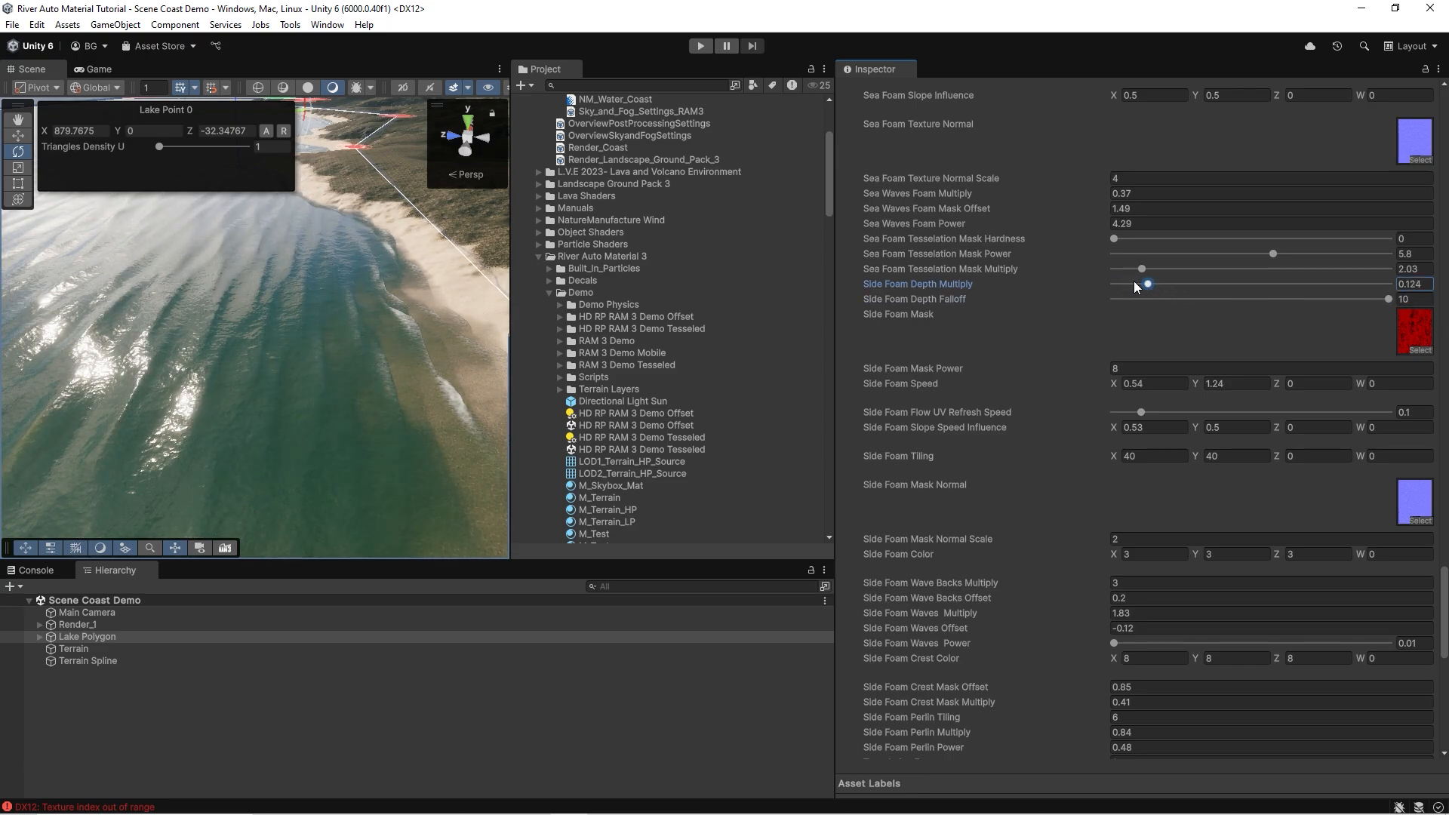
{"action": "left_click_drag", "start_coordinate": [1134, 282], "coordinate": [1126, 283]}
Locate the Side Foam Mask texture in the project
{"action": "right_click_drag", "start_coordinate": [273, 315], "coordinate": [245, 278]}
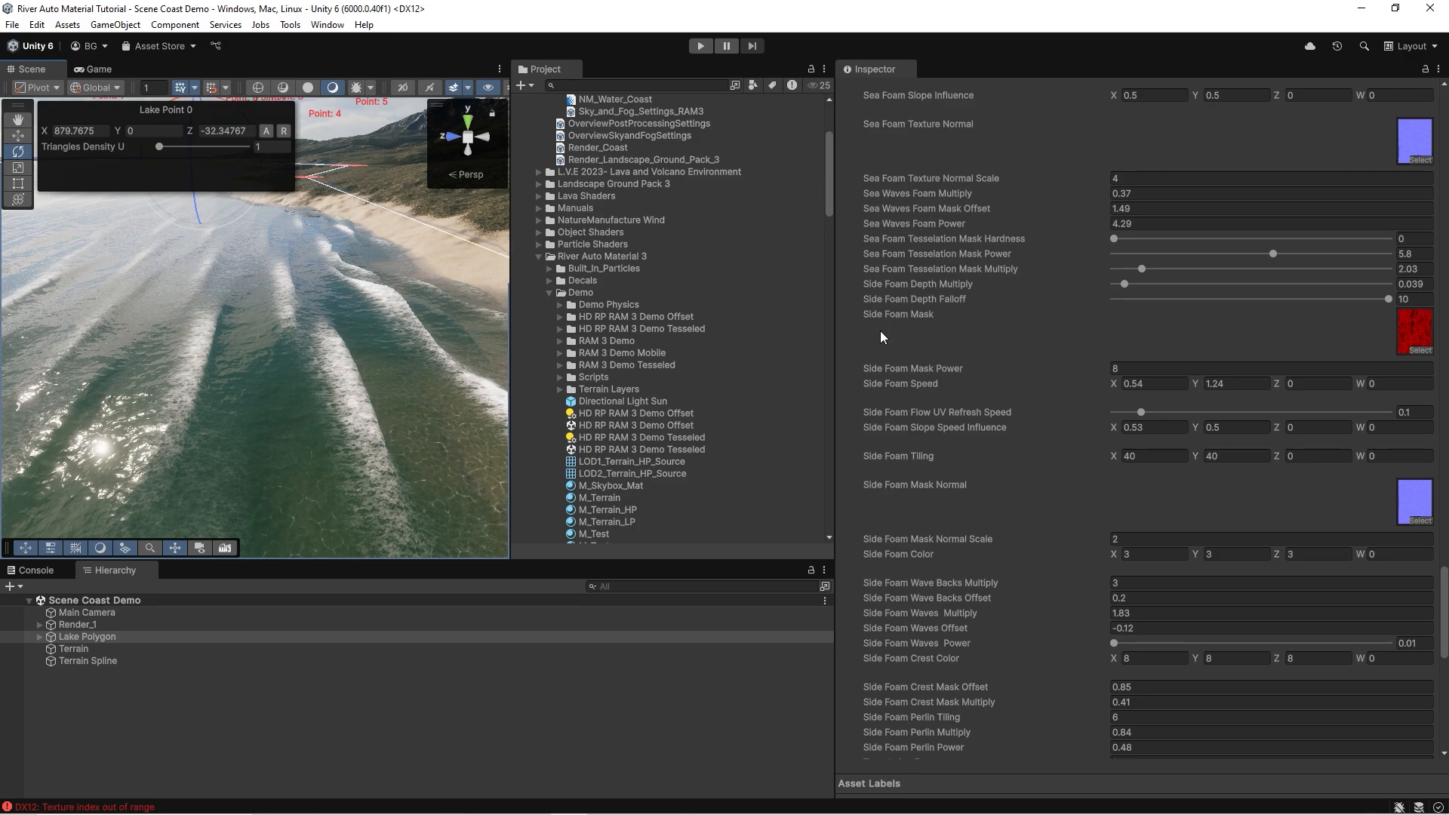
{"action": "left_click", "coordinate": [1408, 328]}
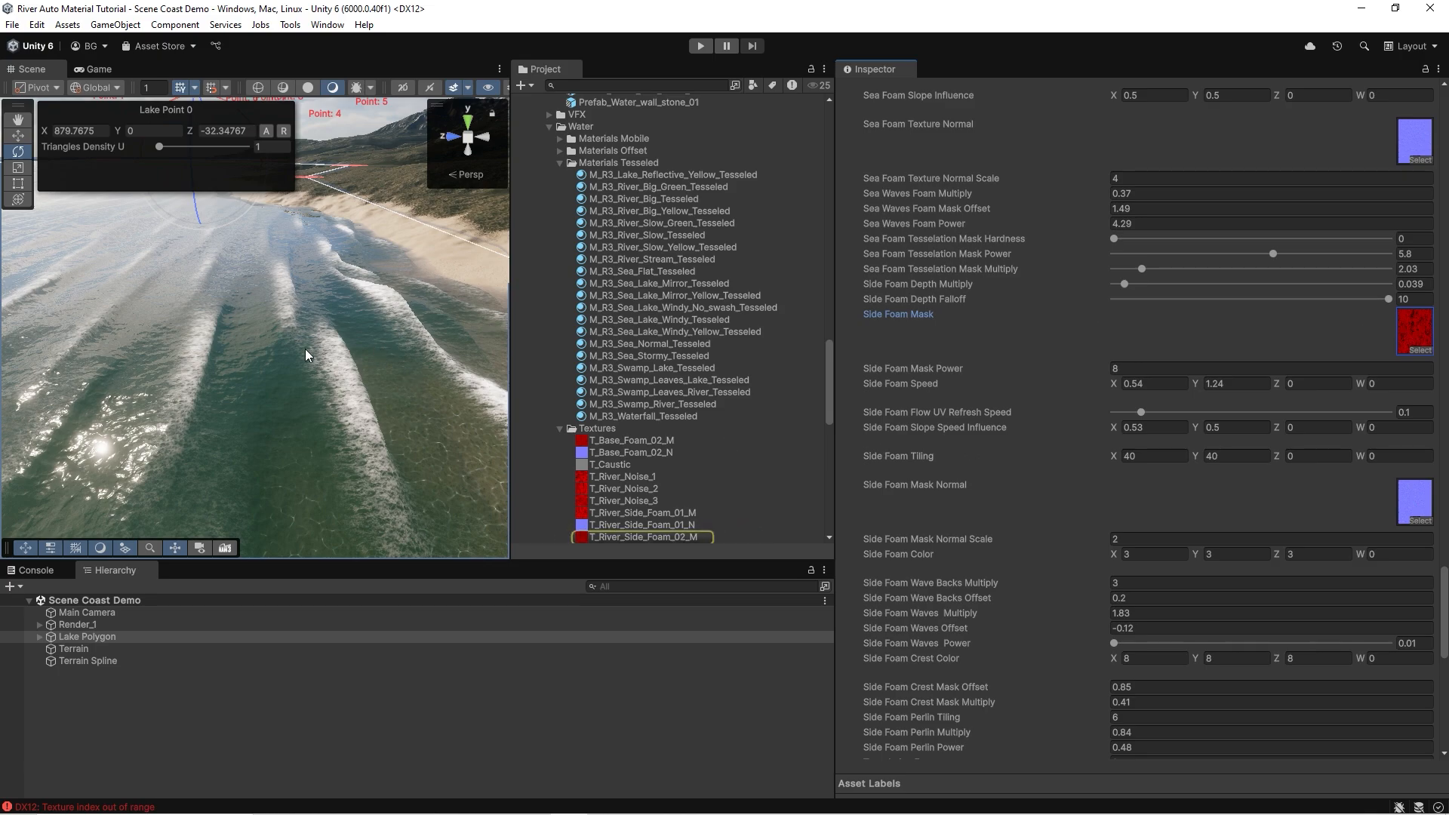
{"action": "mouse_move", "coordinate": [306, 350]}
{"action": "right_mouse_down"}
{"action": "mouse_move", "coordinate": [295, 379]}
{"action": "mouse_move", "coordinate": [287, 357]}
{"action": "right_mouse_up"}
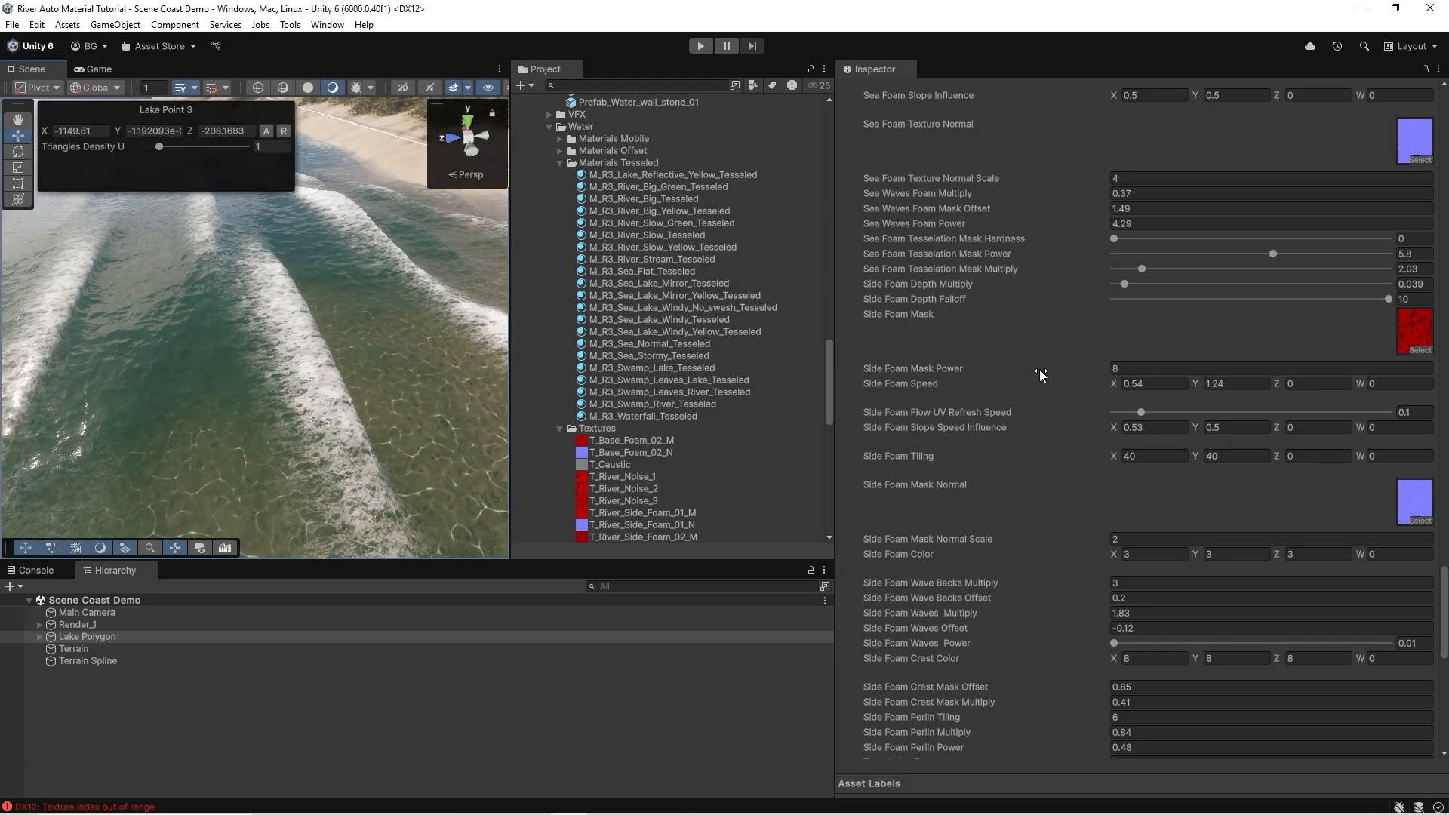
Set Side Foam Mask Power to about 13.51
{"action": "left_click_drag", "start_coordinate": [1039, 369], "coordinate": [975, 378]}
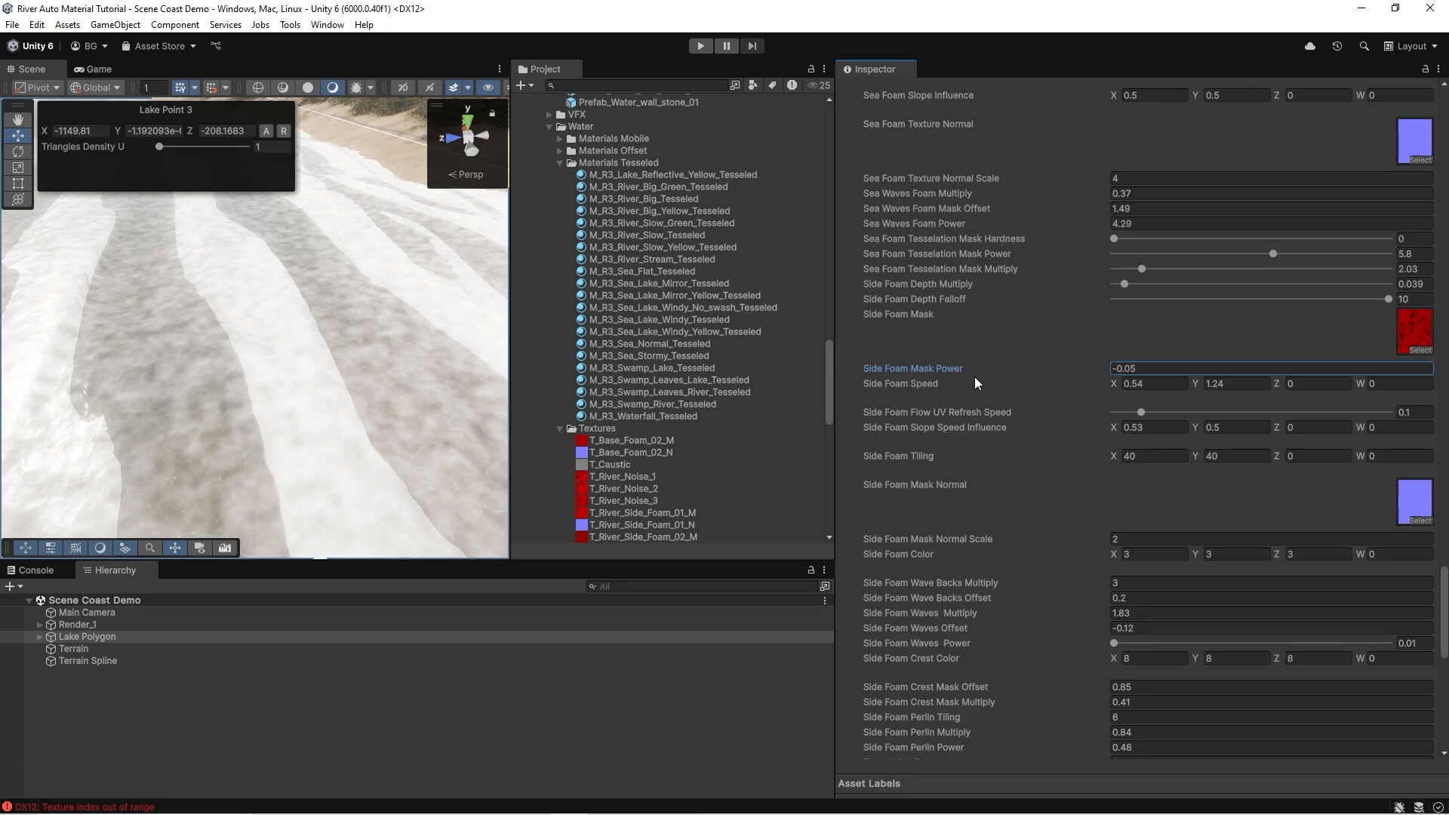
{"action": "left_click_drag", "start_coordinate": [975, 378], "coordinate": [1073, 368]}
{"action": "right_click_drag", "start_coordinate": [300, 354], "coordinate": [287, 320]}
{"action": "key", "text": "w"}
{"action": "key", "text": "s"}
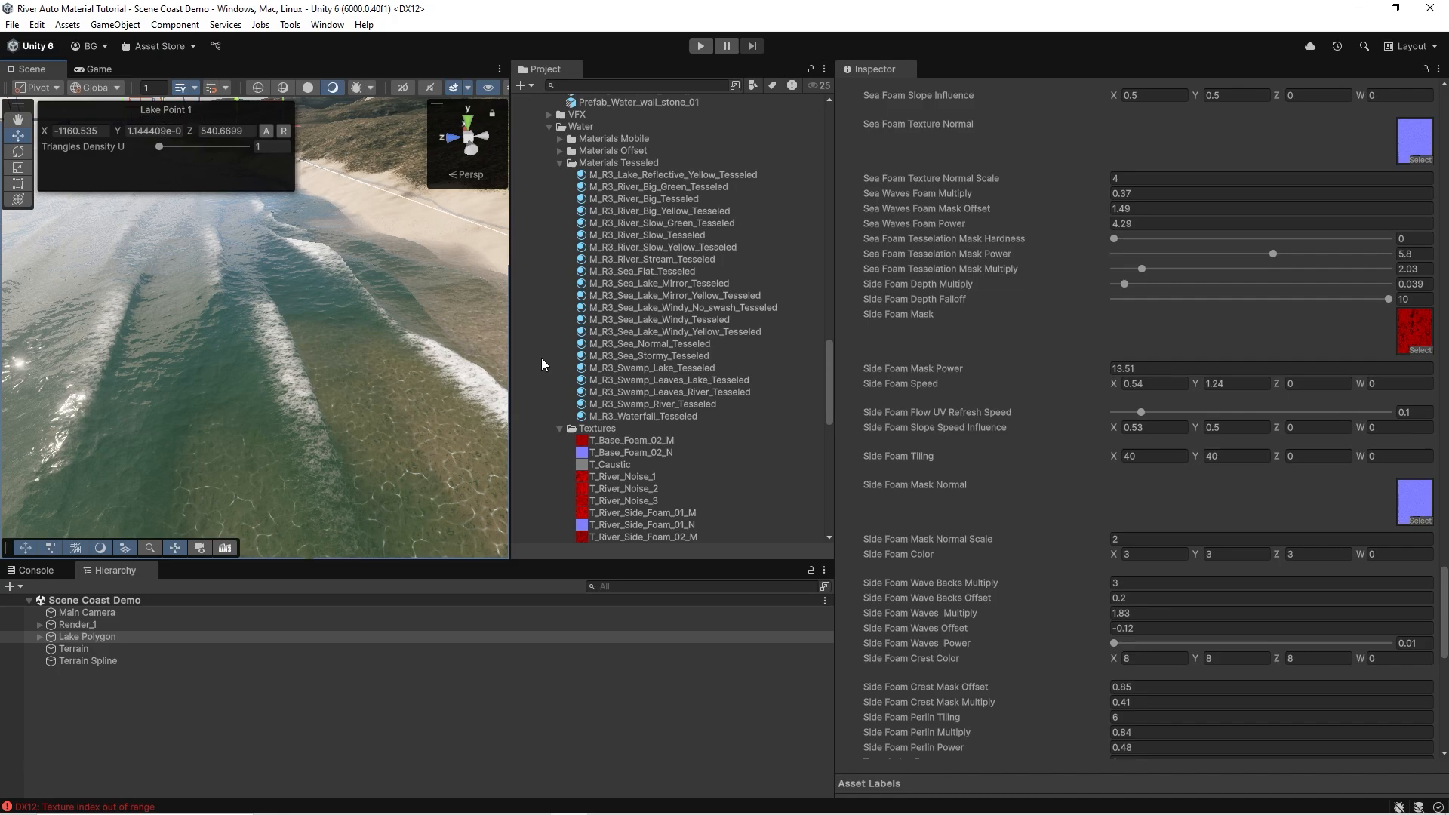
{"action": "left_click", "coordinate": [1224, 385]}
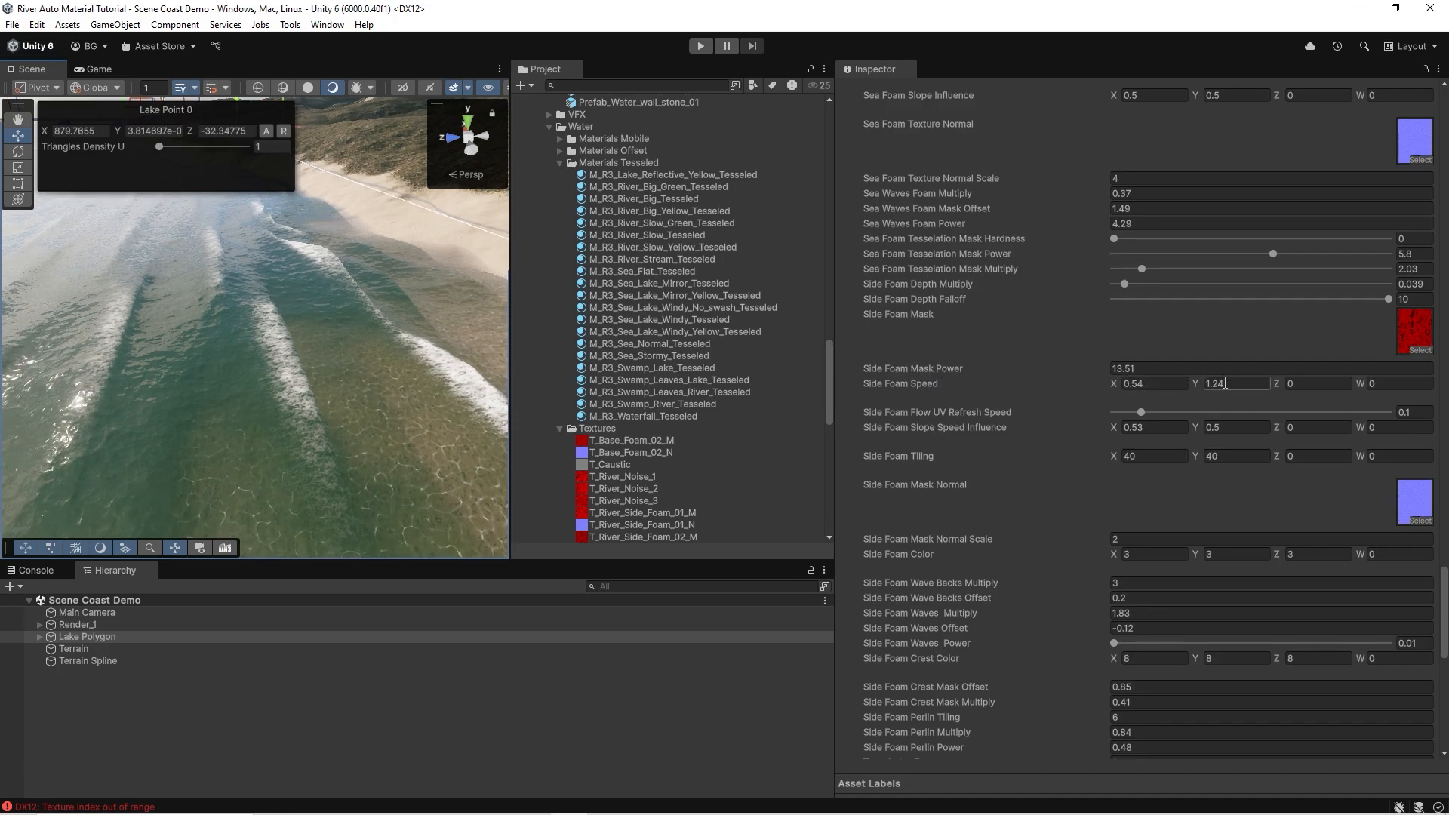
{"action": "key", "text": "Return"}
{"action": "scroll", "coordinate": [384, 388], "scroll_direction": "up", "scroll_amount": 2}
{"action": "right_click_drag", "start_coordinate": [171, 373], "coordinate": [753, 178]}
{"action": "right_click_drag", "start_coordinate": [123, 315], "coordinate": [345, 353]}
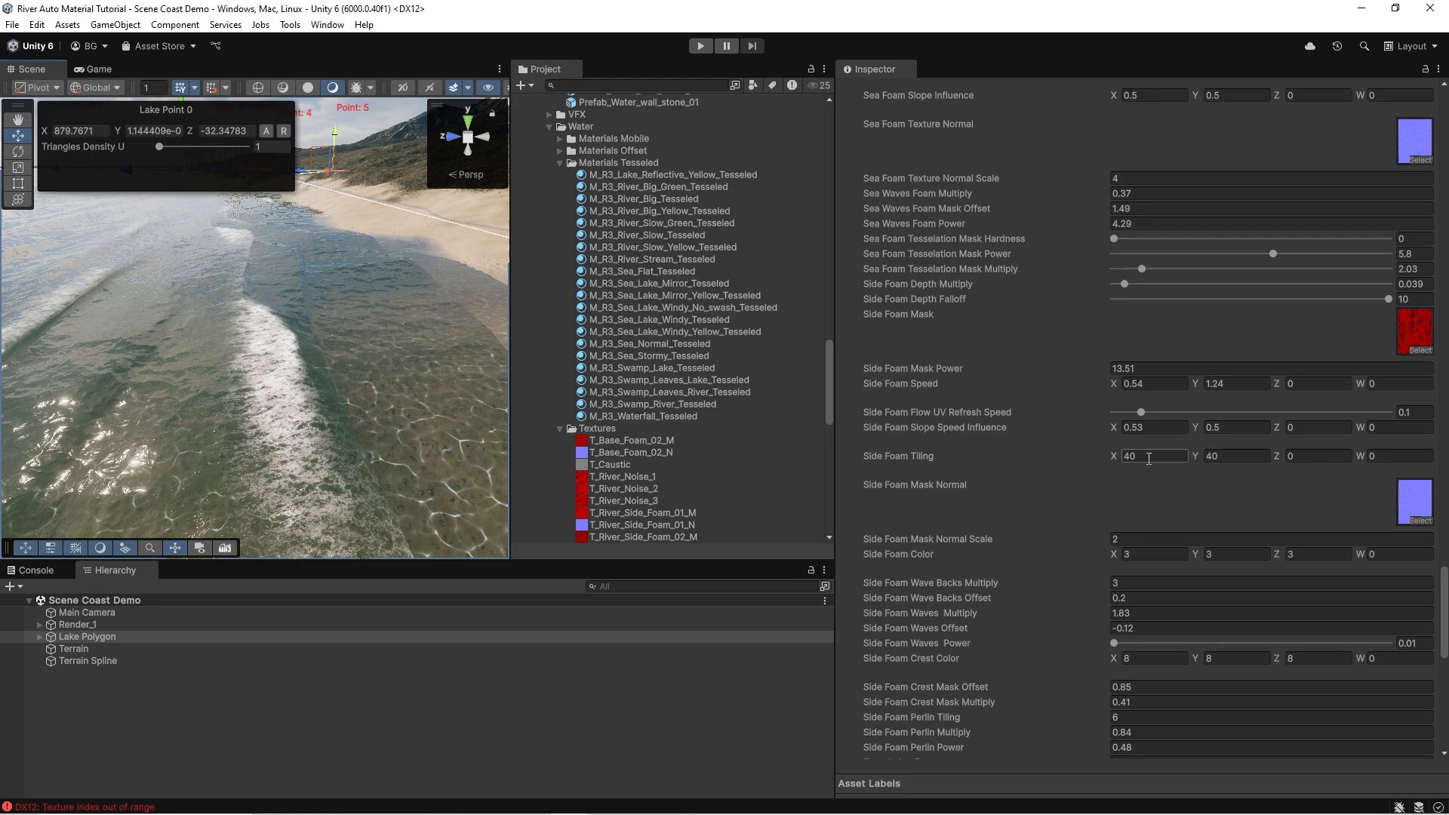
Try several Side Foam Slope Speed Influence Y values, then set it to 0.53 by pasting the X value
{"action": "left_click", "coordinate": [1230, 427]}
{"action": "type", "text": "3.12"}
{"action": "left_click_drag", "start_coordinate": [1230, 427], "coordinate": [1288, 429]}
{"action": "type", "text": "0.53"}
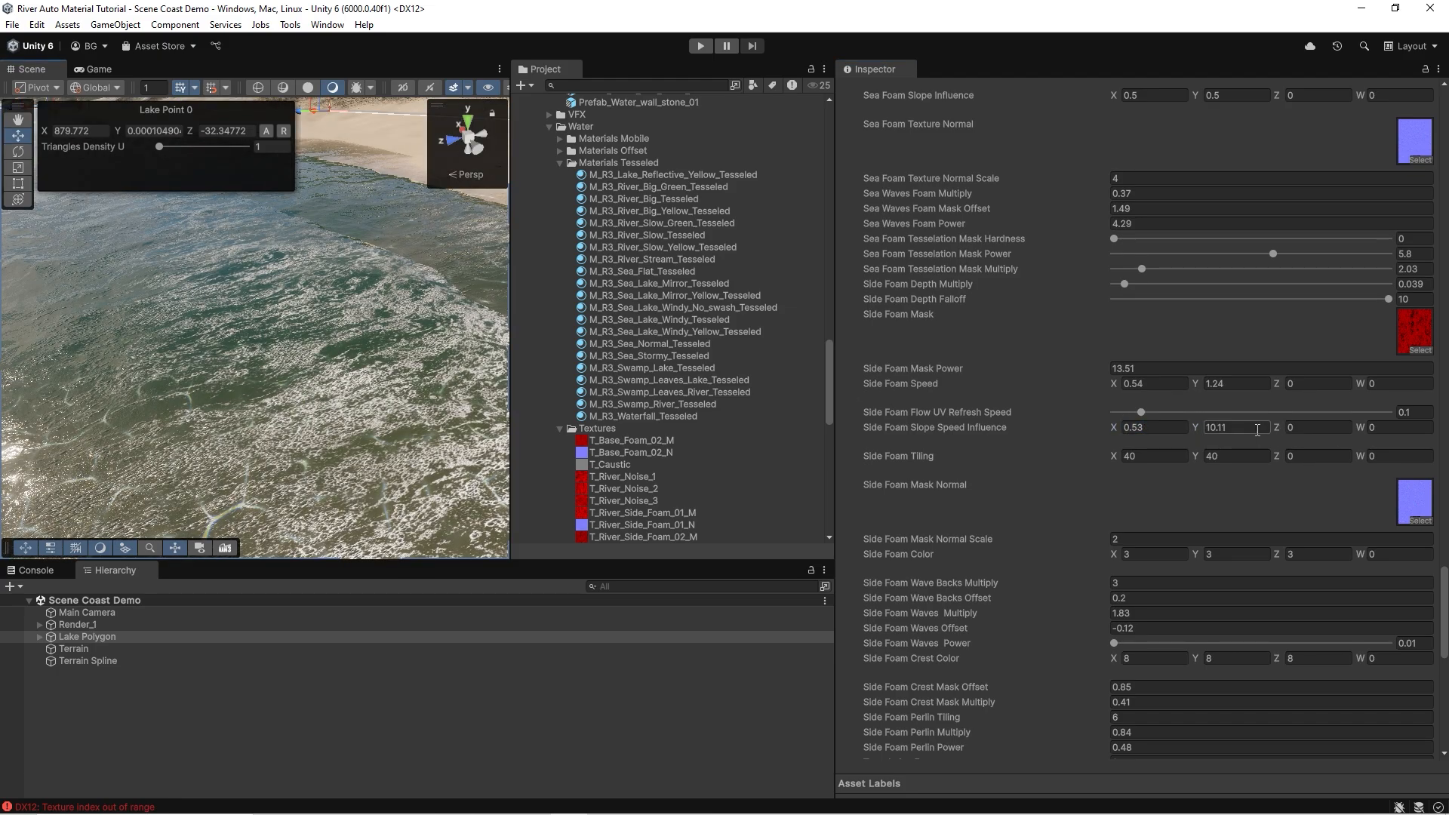
{"action": "left_click", "coordinate": [1236, 427]}
{"action": "type", "text": "0.53"}
{"action": "left_click_drag", "start_coordinate": [1198, 430], "coordinate": [1210, 460]}
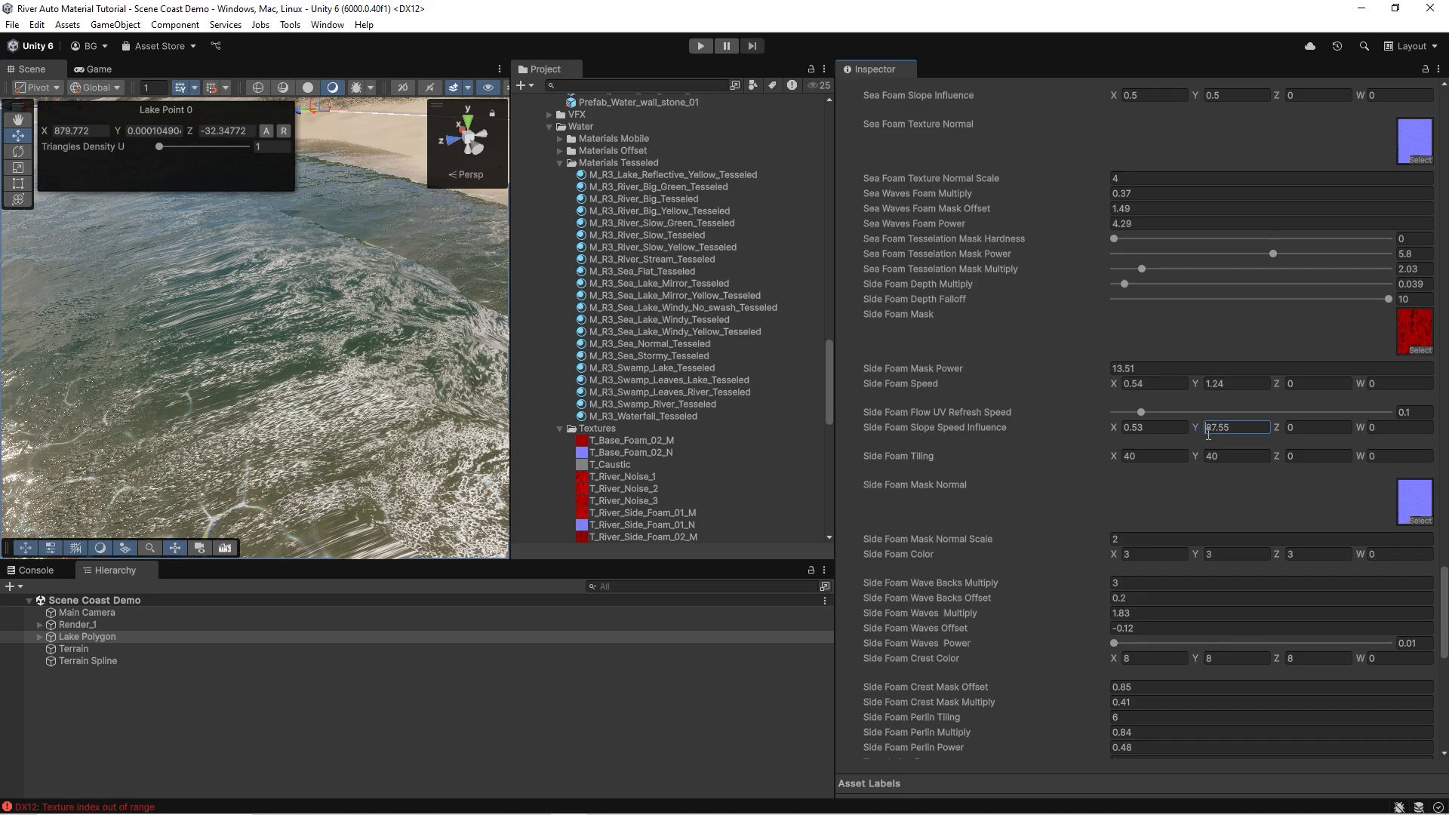
{"action": "type", "text": "-"}
{"action": "left_click_drag", "start_coordinate": [1197, 432], "coordinate": [1039, 441]}
{"action": "left_click", "coordinate": [1167, 426]}
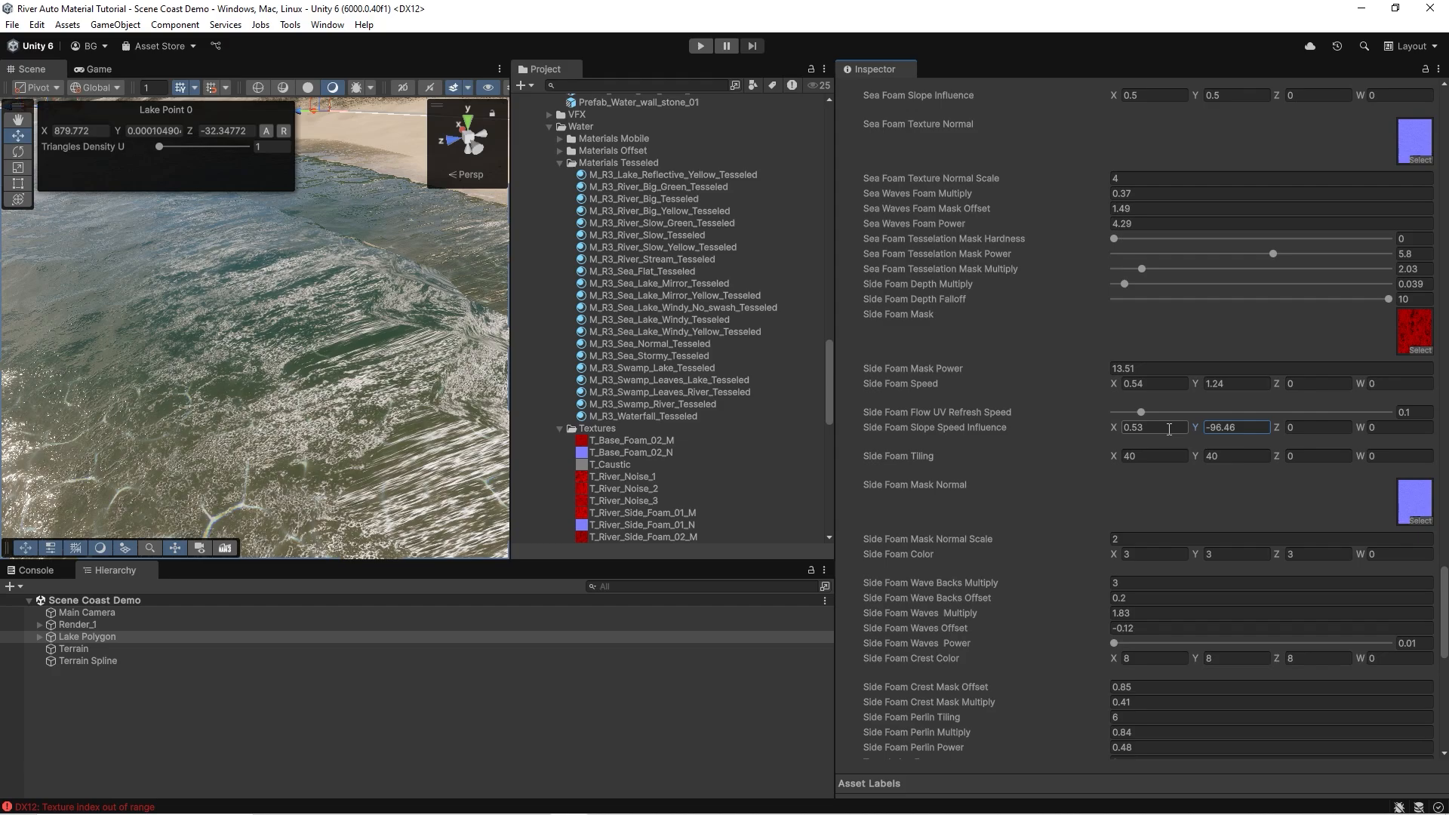
{"action": "key", "text": "ctrl+c"}
{"action": "left_click", "coordinate": [1240, 425]}
{"action": "key", "text": "ctrl+v"}
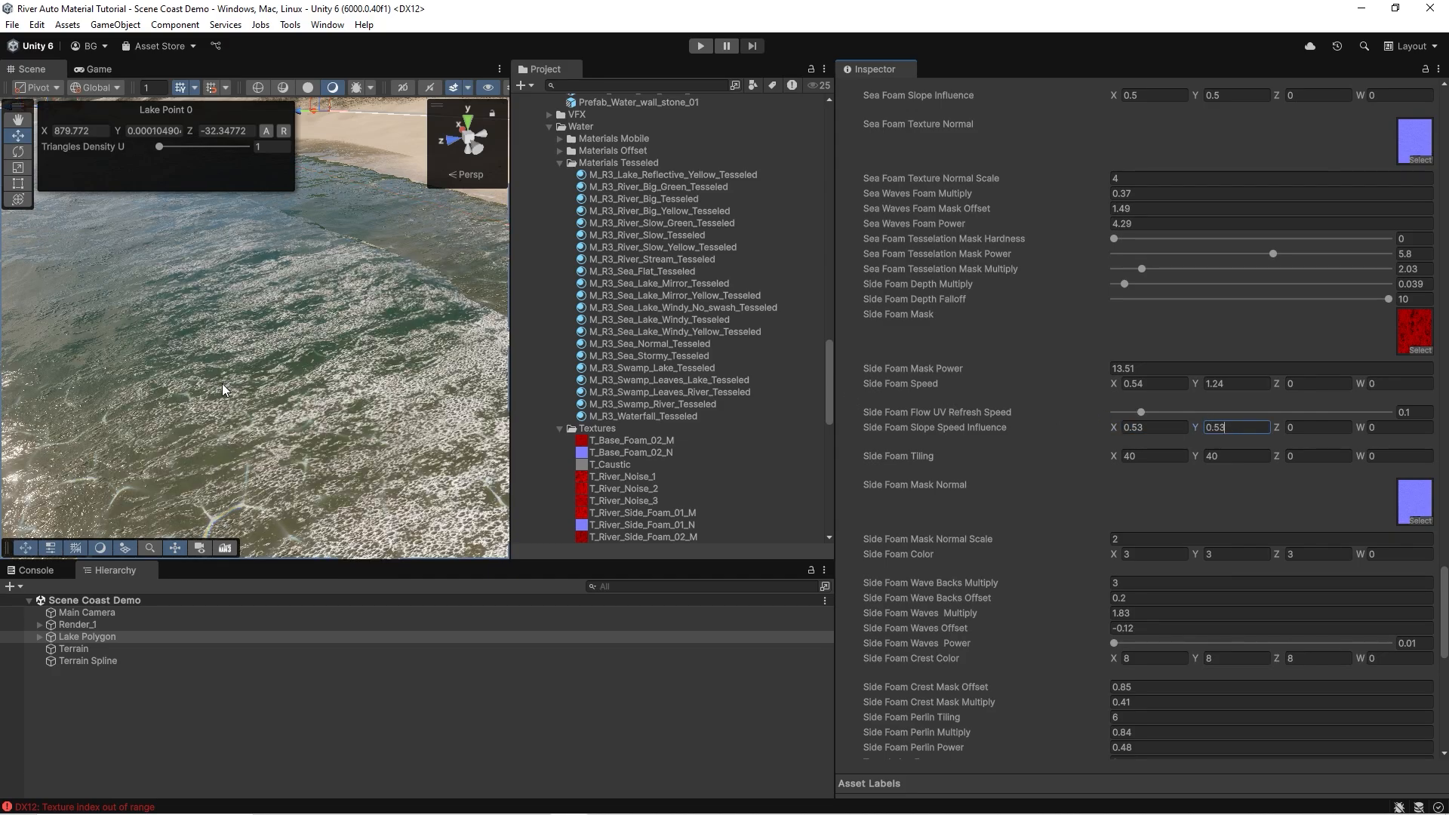
Set the Side Foam Tiling X value to 30
{"action": "key", "text": "d"}
{"action": "right_click_drag", "start_coordinate": [223, 385], "coordinate": [194, 362]}
{"action": "key", "text": "a"}
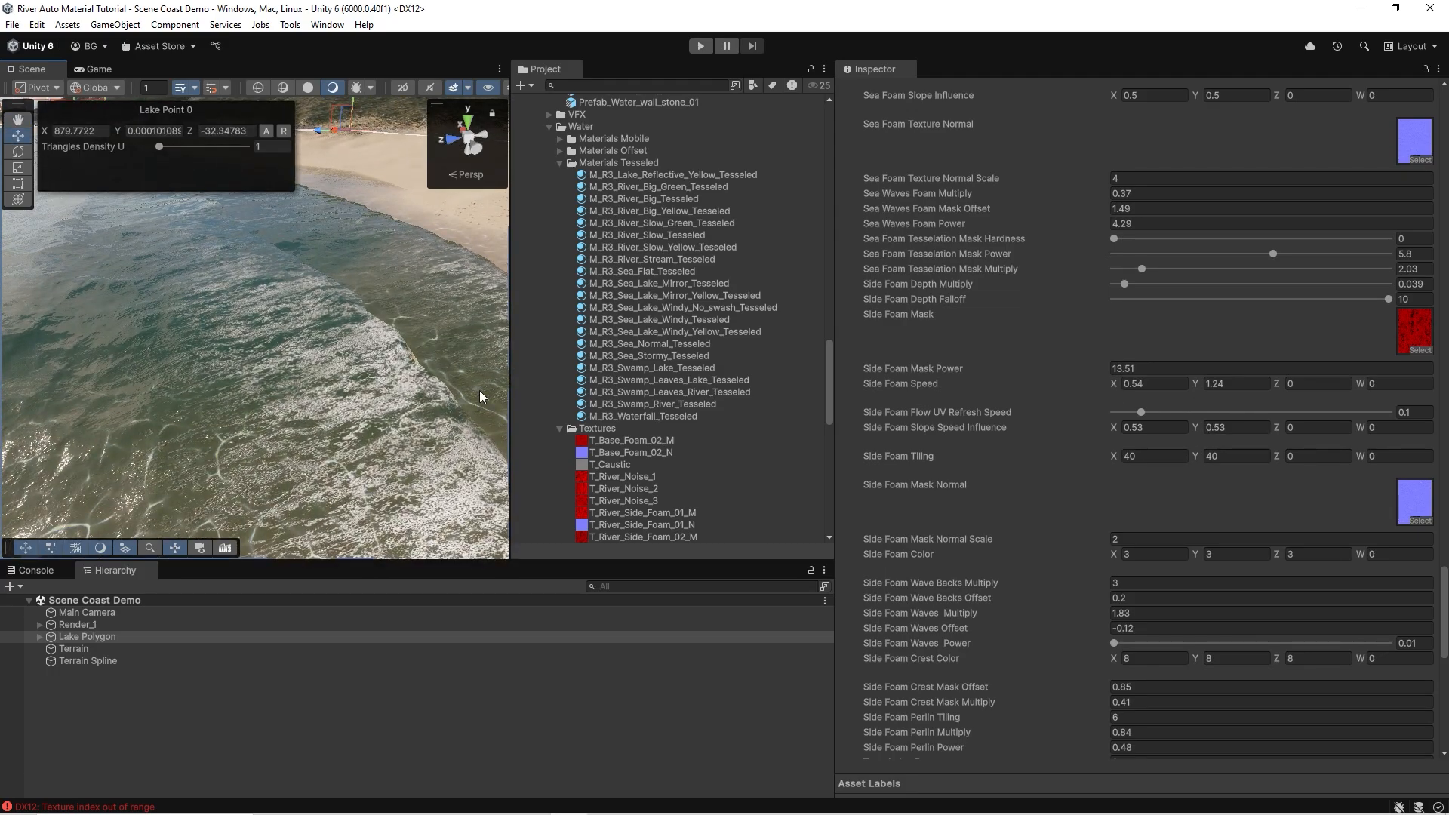
{"action": "right_click_drag", "start_coordinate": [480, 391], "coordinate": [1181, 480]}
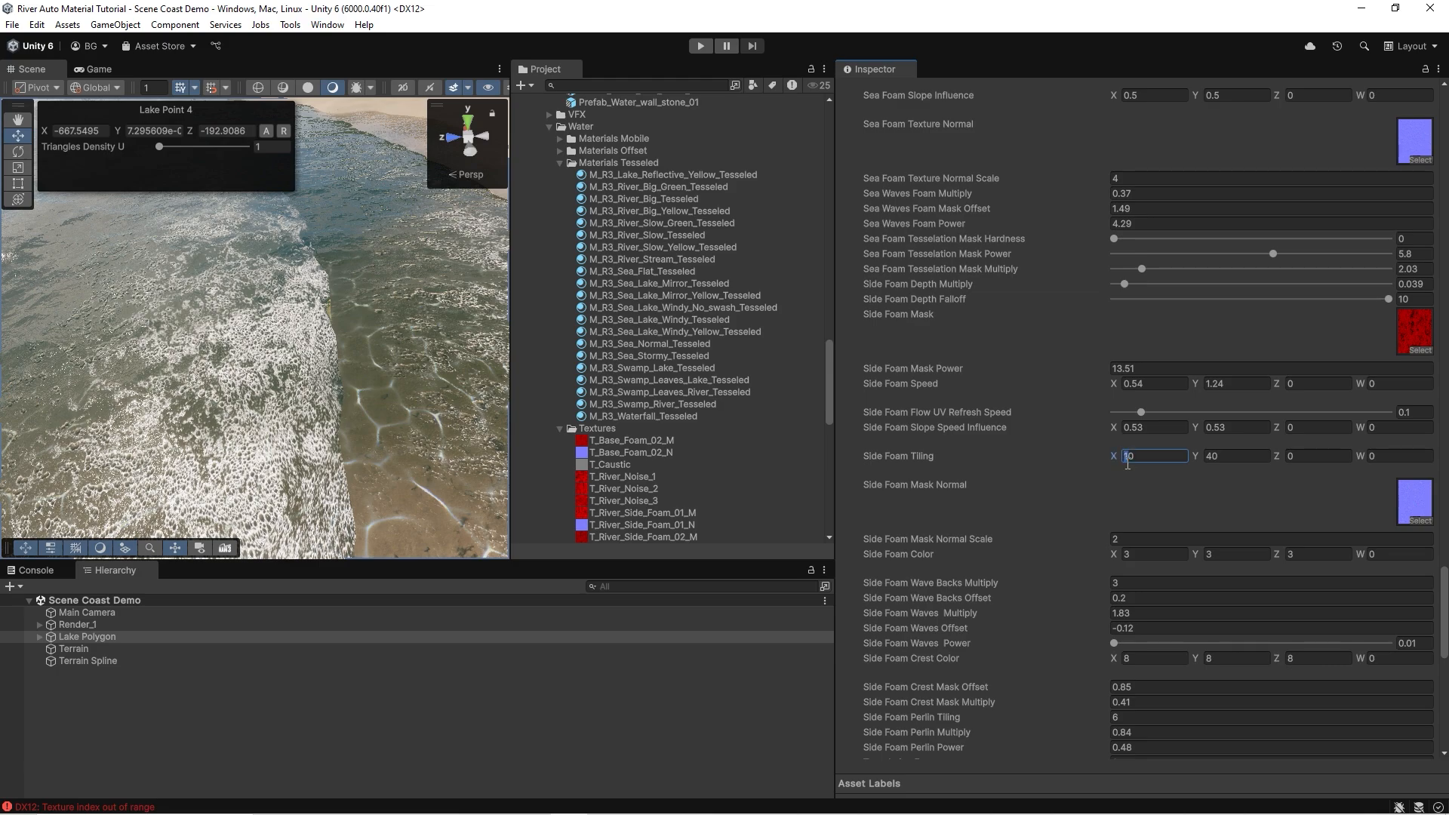
{"action": "type", "text": "3"}
Try raising Side Foam Mask Normal Scale to about 36.1, then undo the change
{"action": "right_click_drag", "start_coordinate": [295, 387], "coordinate": [1132, 544]}
{"action": "left_click_drag", "start_coordinate": [1094, 540], "coordinate": [1214, 537]}
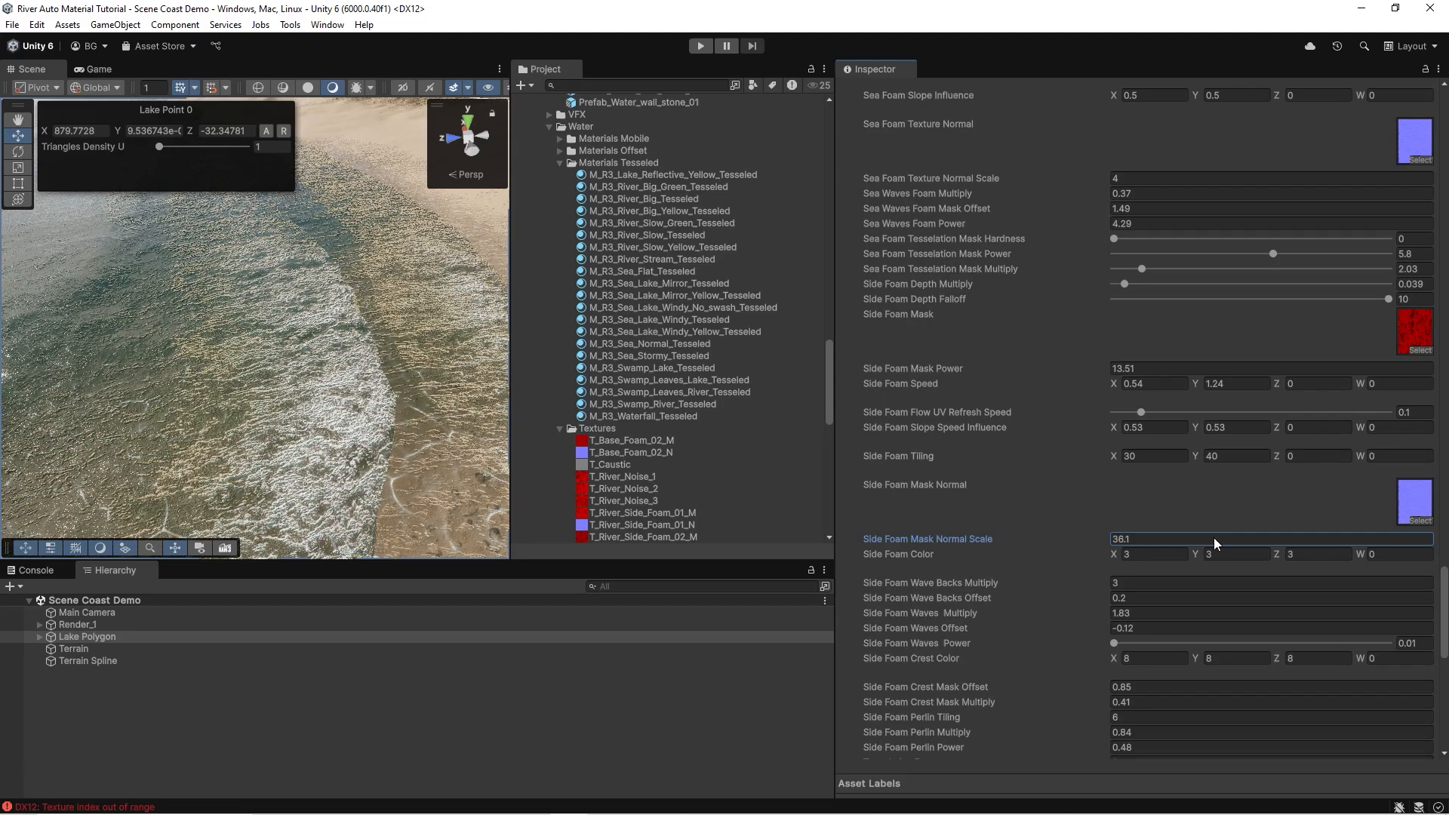
{"action": "key", "text": "ctrl+z"}
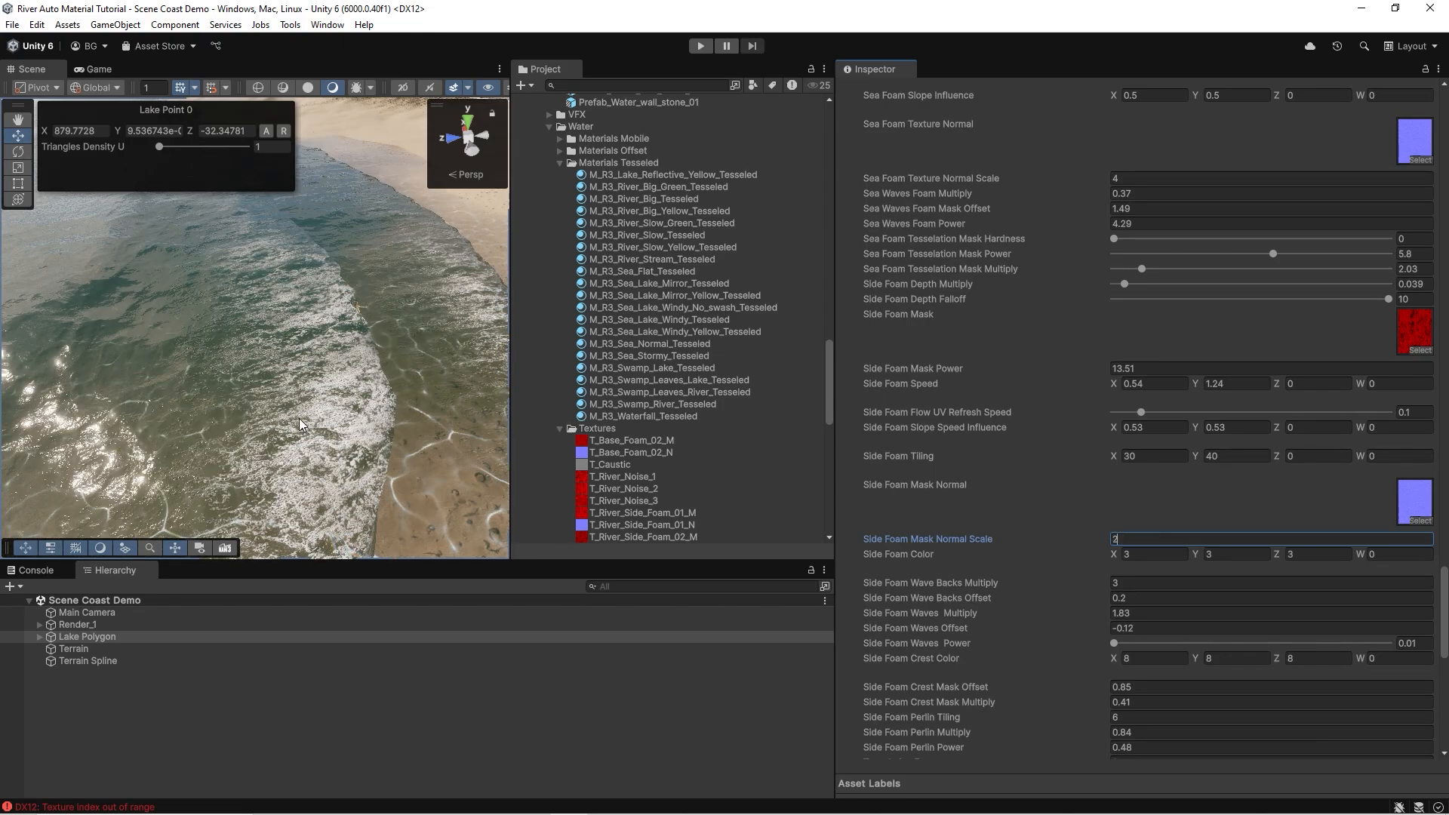
Set Side Foam Wave Backs Multiply to about 10.56
{"action": "right_click_drag", "start_coordinate": [298, 415], "coordinate": [268, 386]}
{"action": "scroll", "coordinate": [1141, 570], "scroll_direction": "down", "scroll_amount": 3}
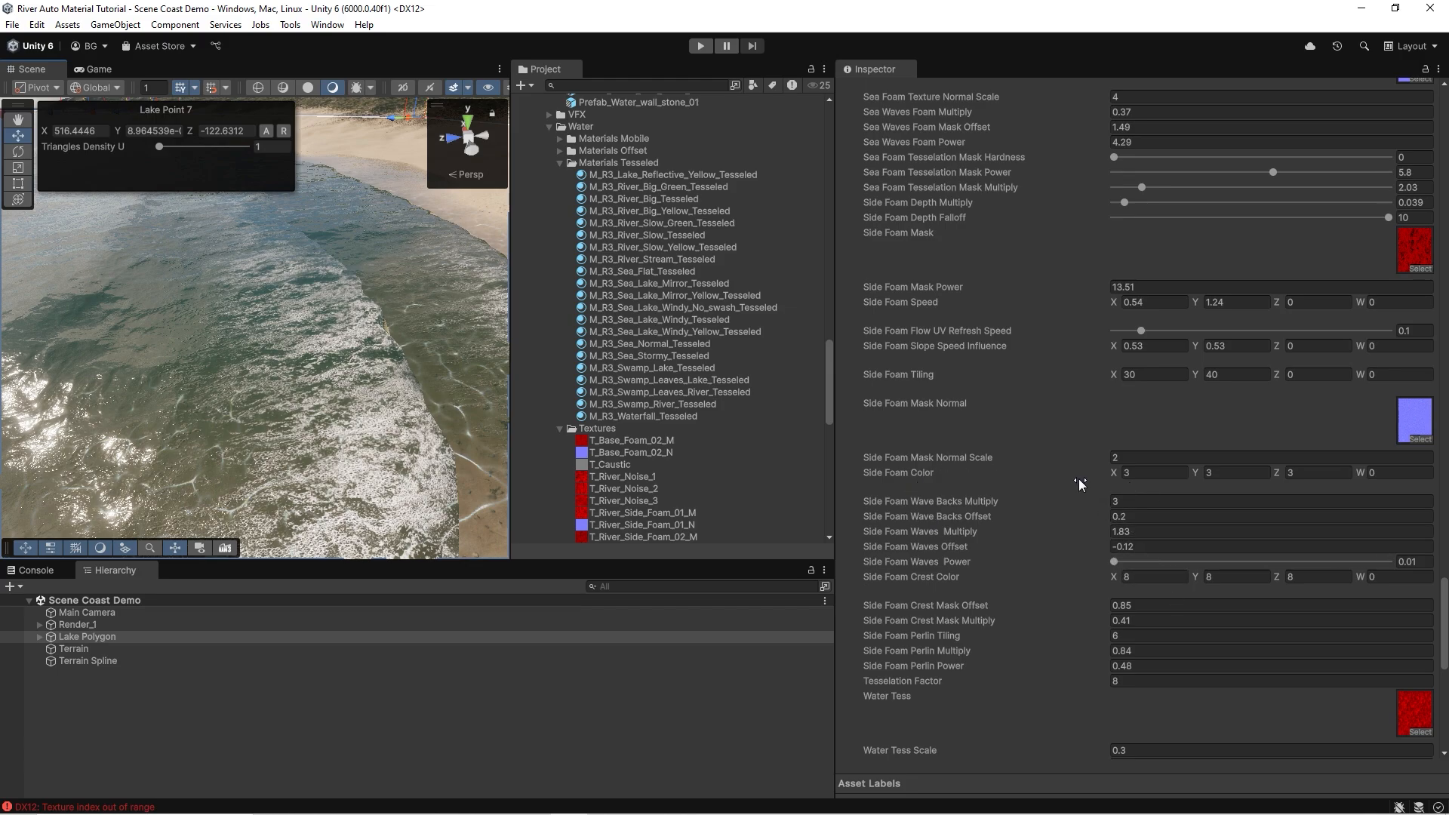
{"action": "right_click_drag", "start_coordinate": [406, 415], "coordinate": [375, 427]}
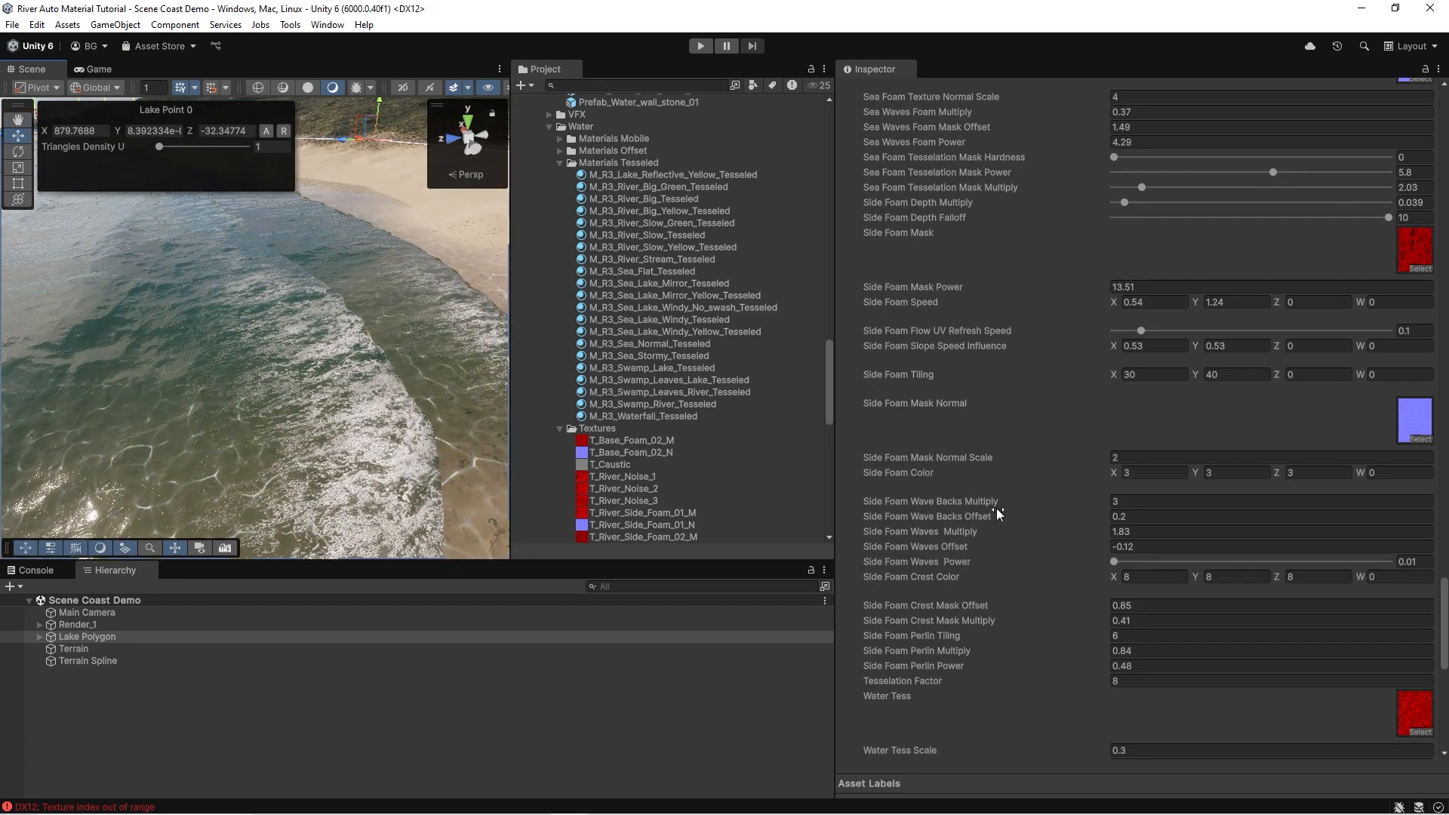
{"action": "left_click_drag", "start_coordinate": [995, 504], "coordinate": [971, 503]}
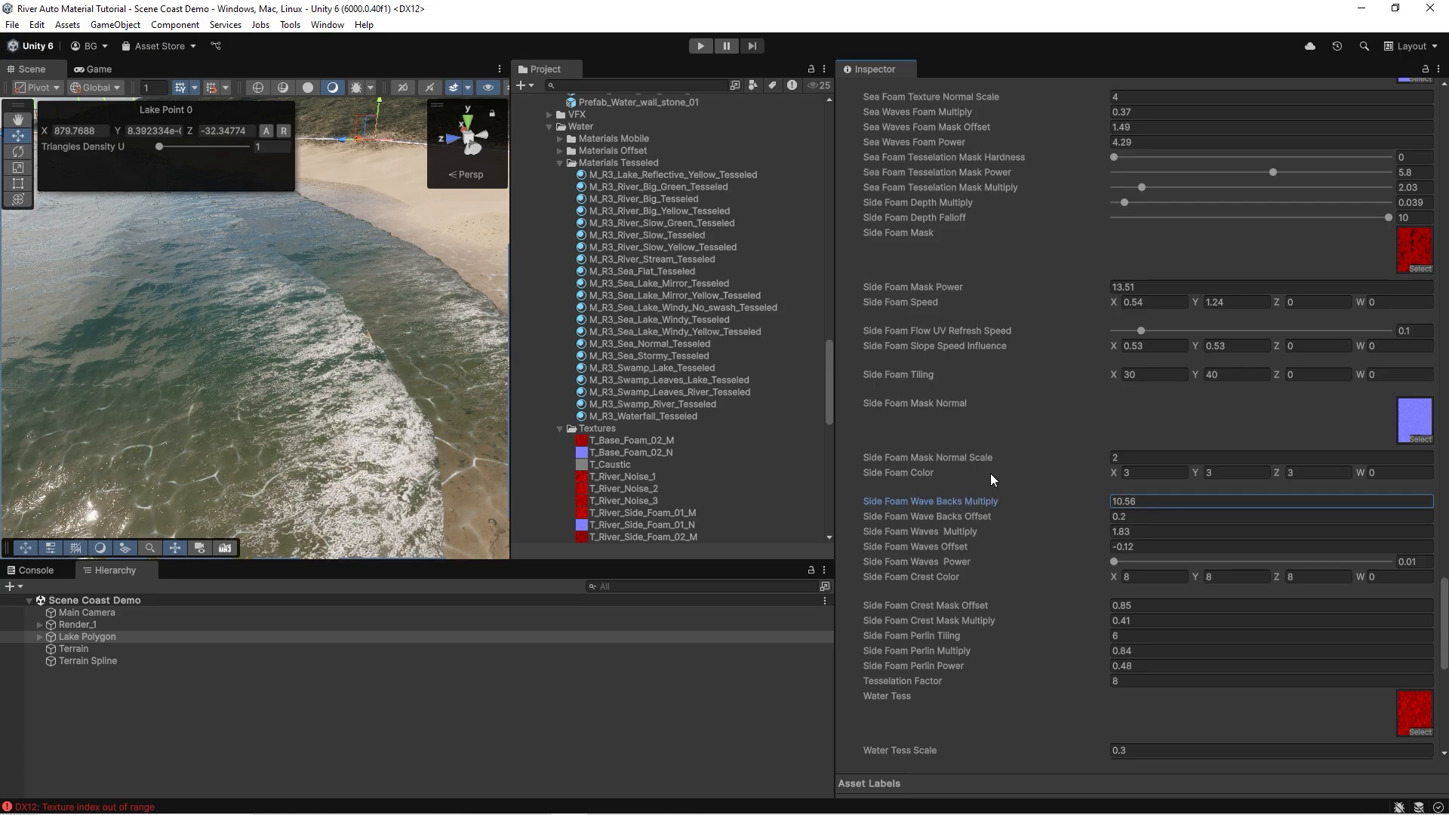
{"action": "right_click_drag", "start_coordinate": [321, 418], "coordinate": [359, 391]}
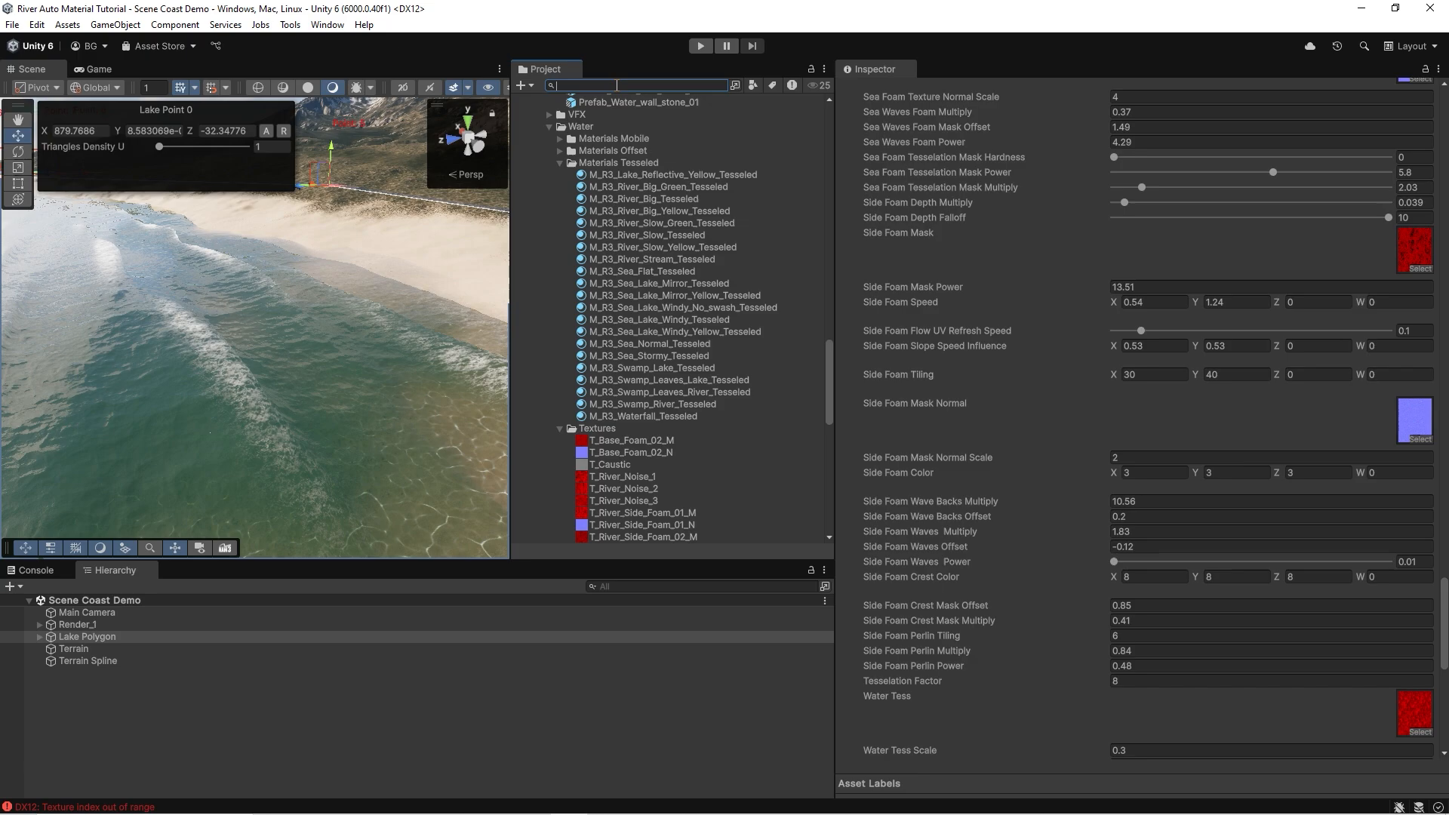
Open the HD RP RAM 3 Demo Tesseled scene and select the M_R3_Sea_Normal_Tesseled material
{"action": "scroll", "coordinate": [682, 324], "scroll_direction": "up", "scroll_amount": 10}
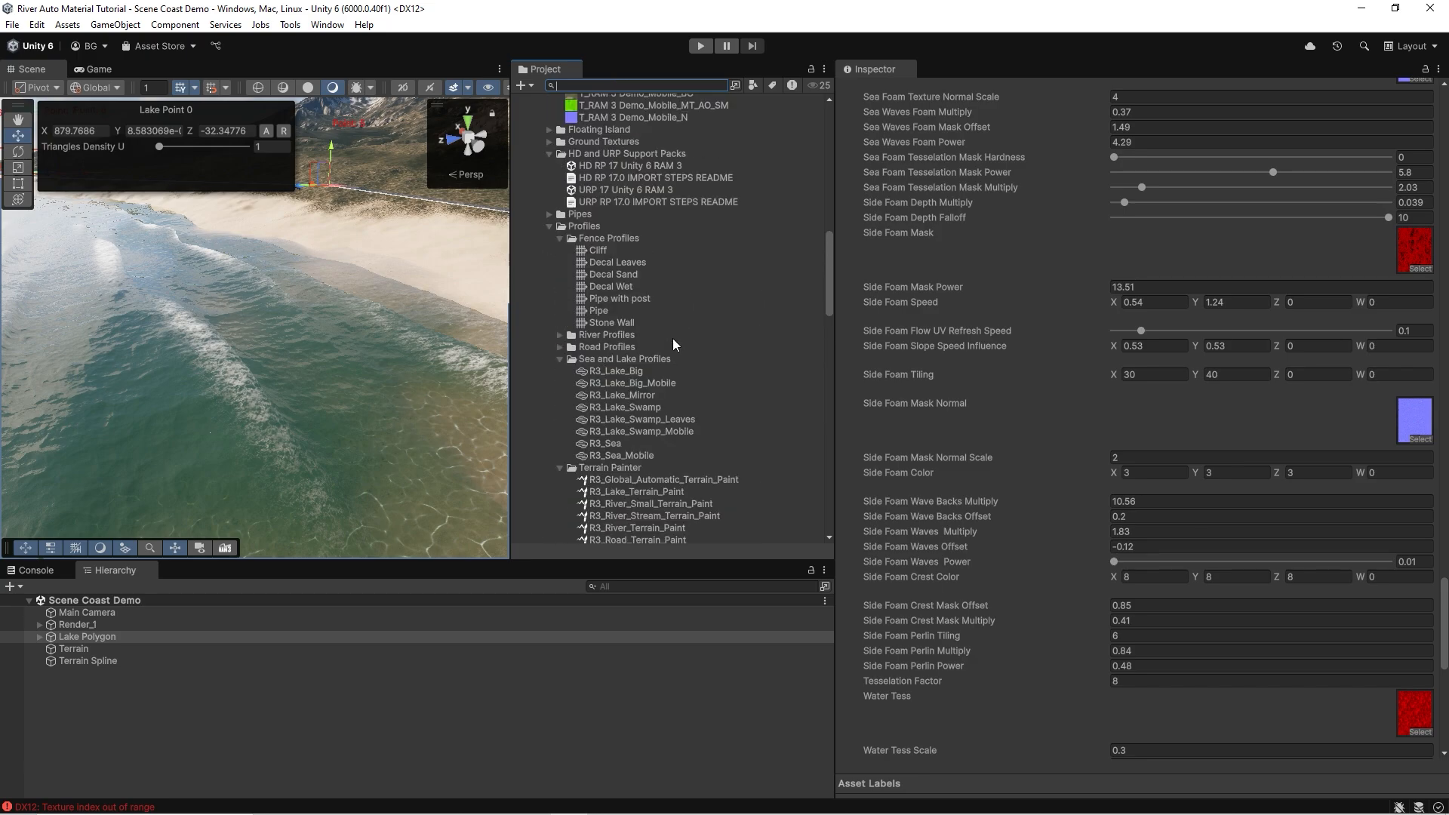
{"action": "double_click", "coordinate": [624, 235]}
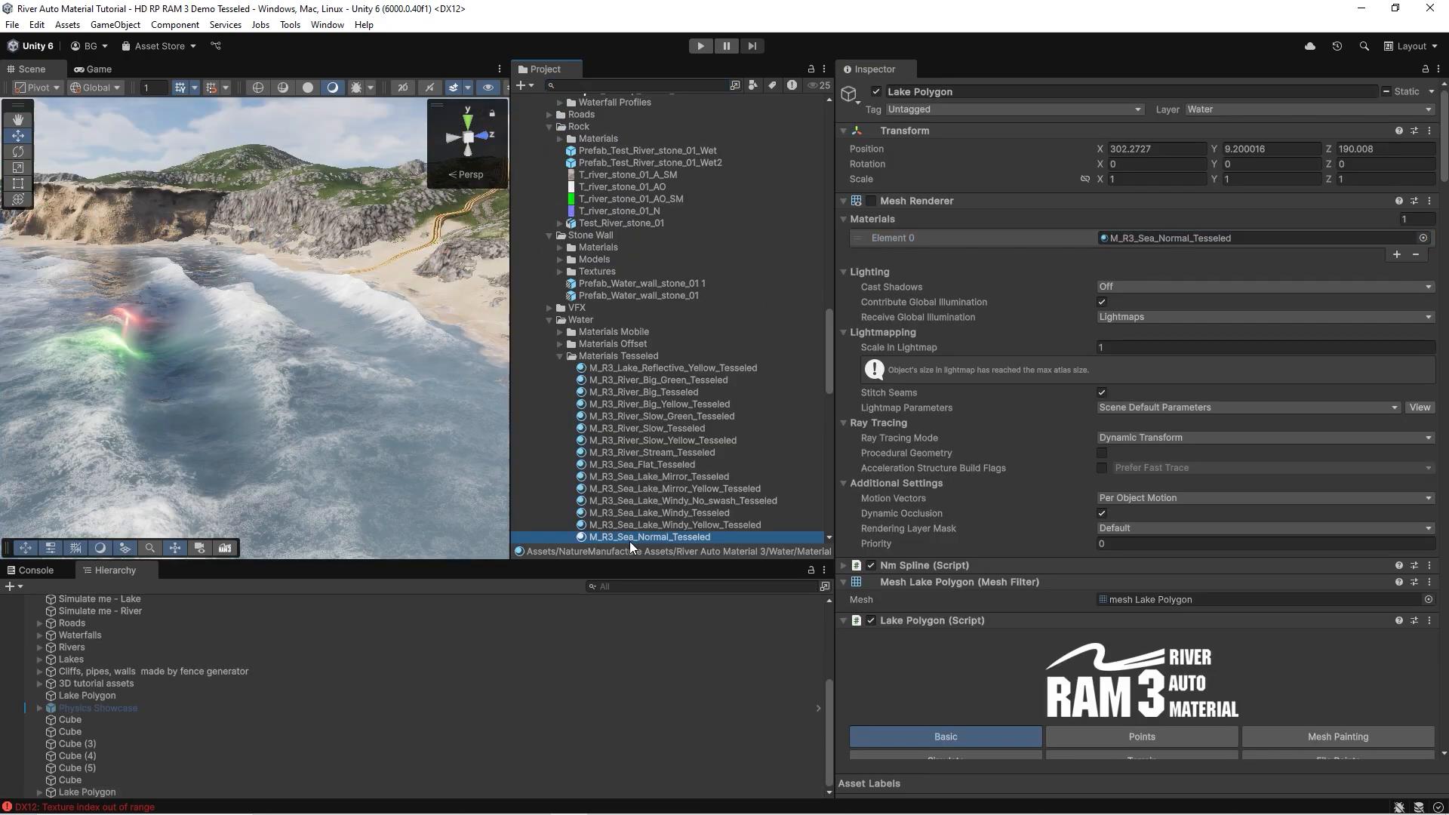
{"action": "left_click", "coordinate": [629, 537]}
{"action": "scroll", "coordinate": [1398, 498], "scroll_direction": "down", "scroll_amount": 20}
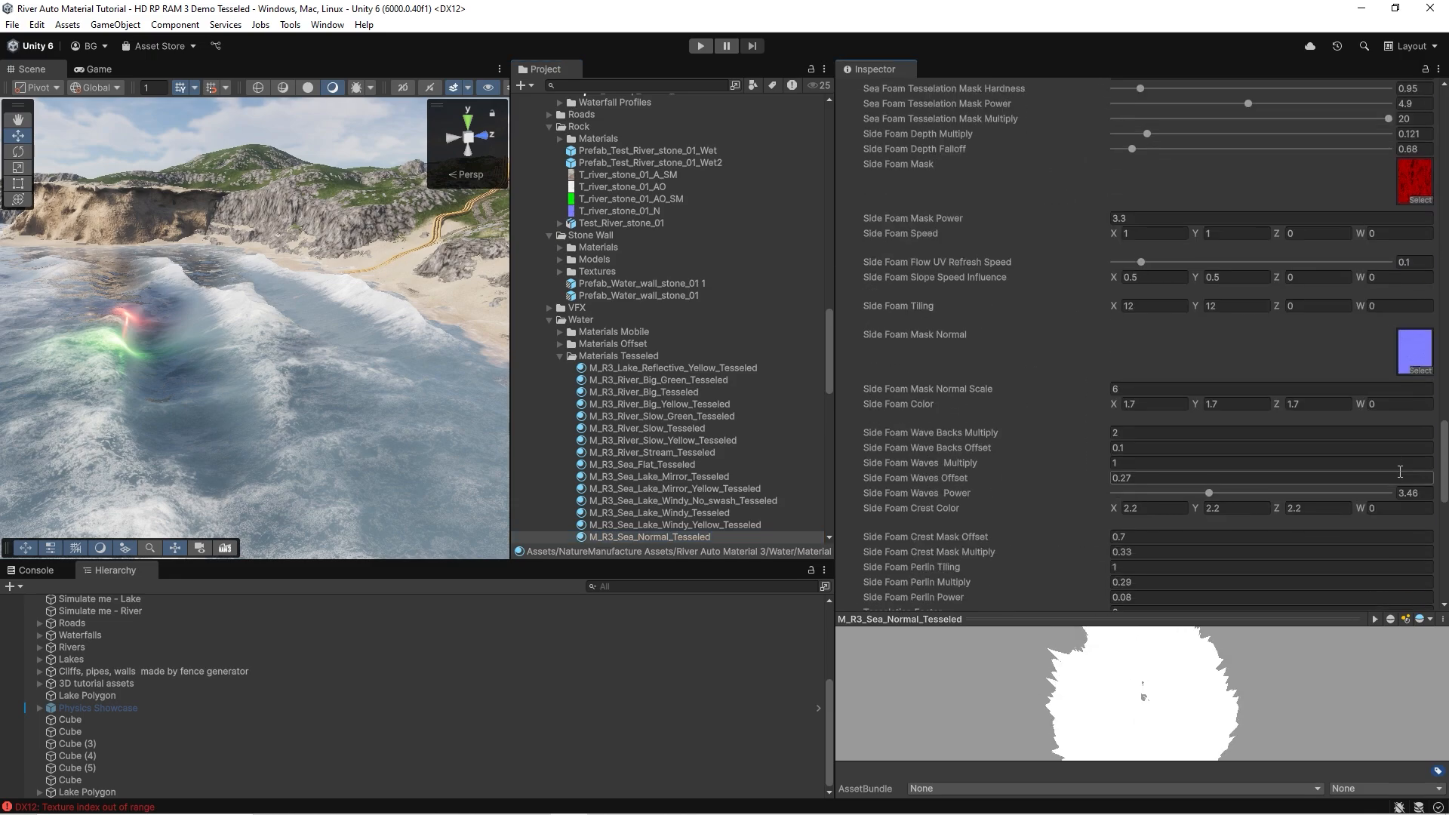
{"action": "scroll", "coordinate": [1402, 510], "scroll_direction": "up", "scroll_amount": 1}
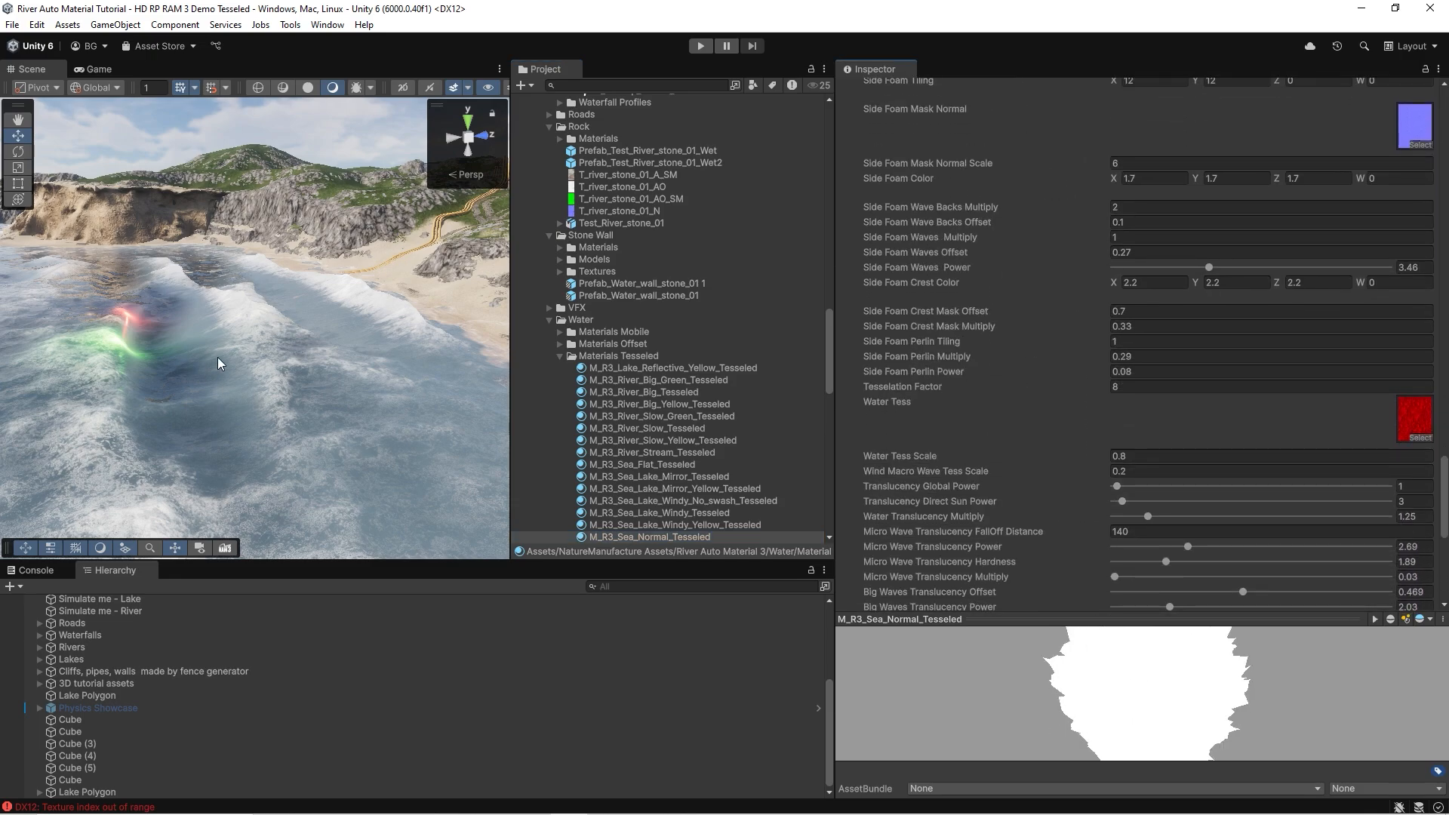
Try Side Foam Wave Backs Multiply values of about 8.84 and 13.35, then undo them
{"action": "right_click_drag", "start_coordinate": [371, 388], "coordinate": [305, 401]}
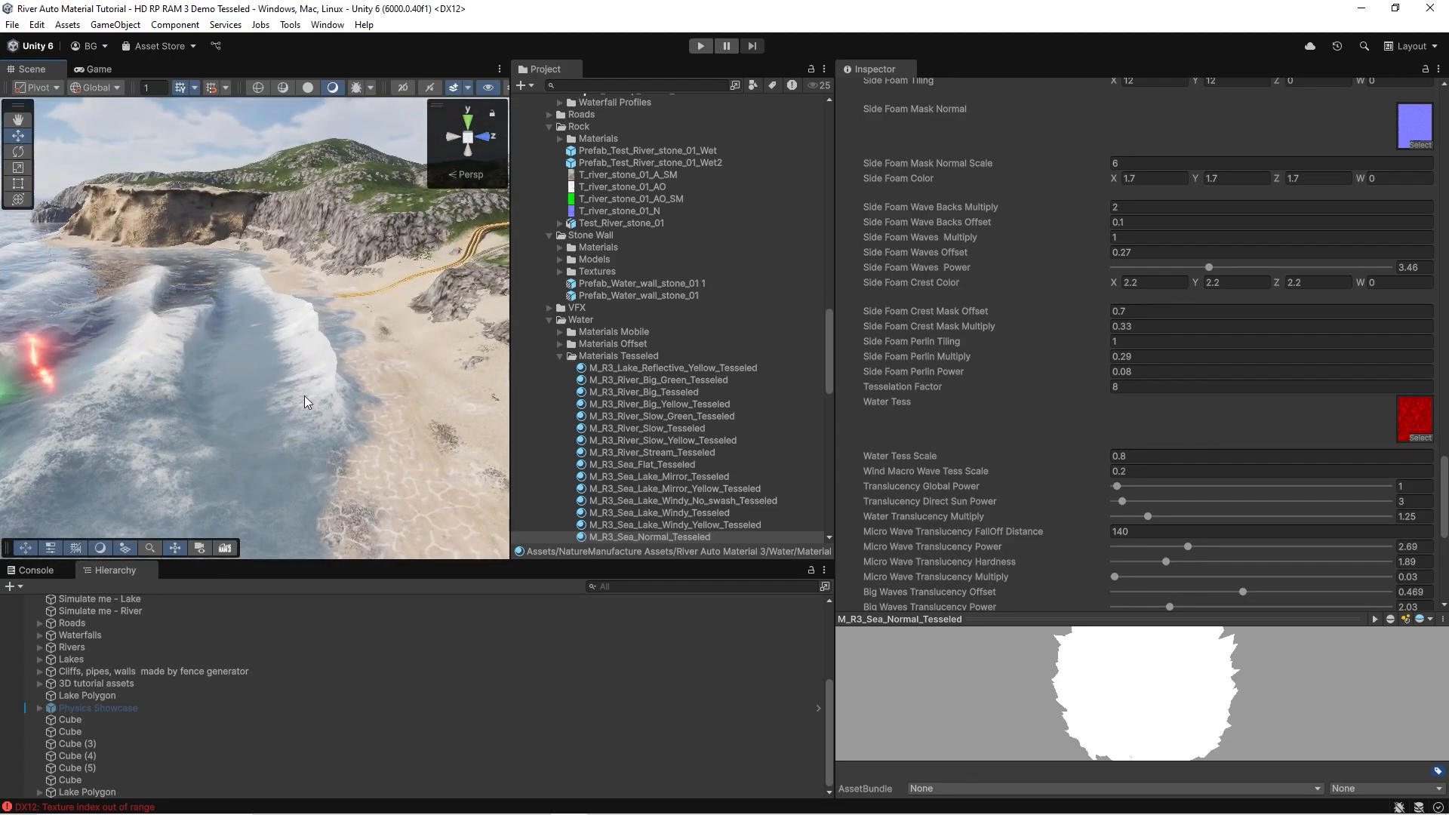
{"action": "right_click_drag", "start_coordinate": [226, 365], "coordinate": [290, 411]}
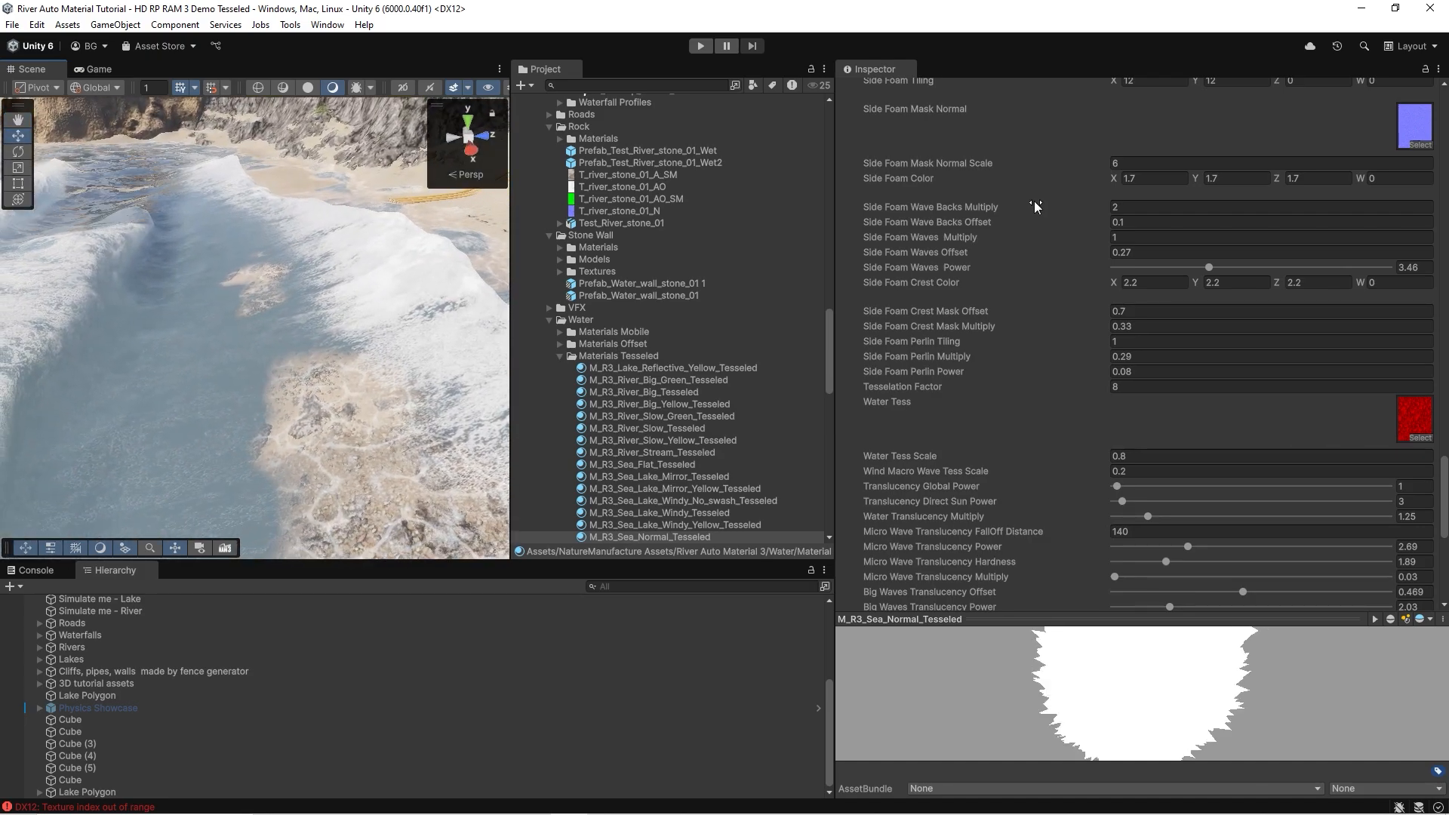
{"action": "left_click_drag", "start_coordinate": [1042, 214], "coordinate": [1148, 217]}
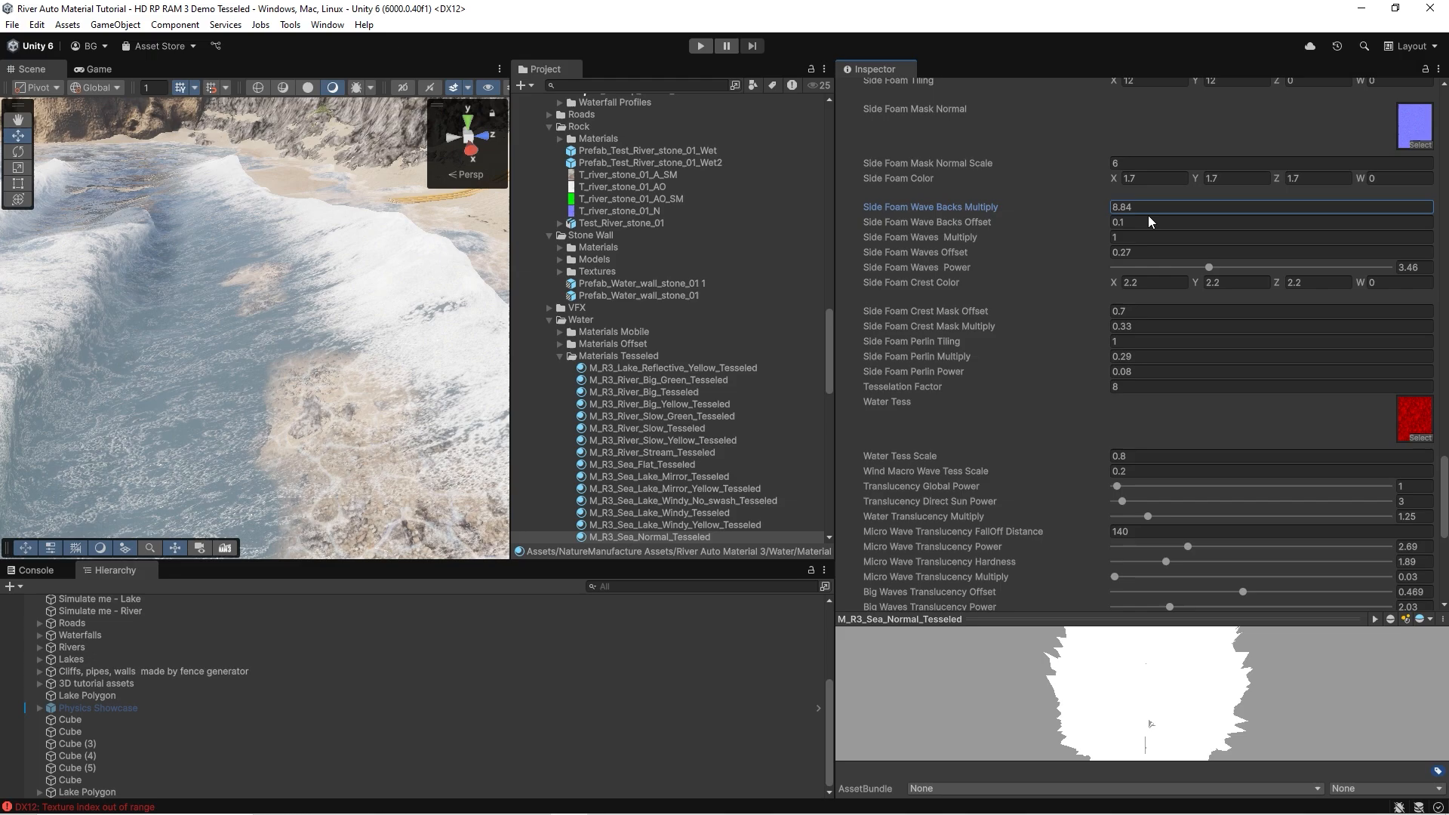
{"action": "left_click_drag", "start_coordinate": [1366, 219], "coordinate": [1169, 212]}
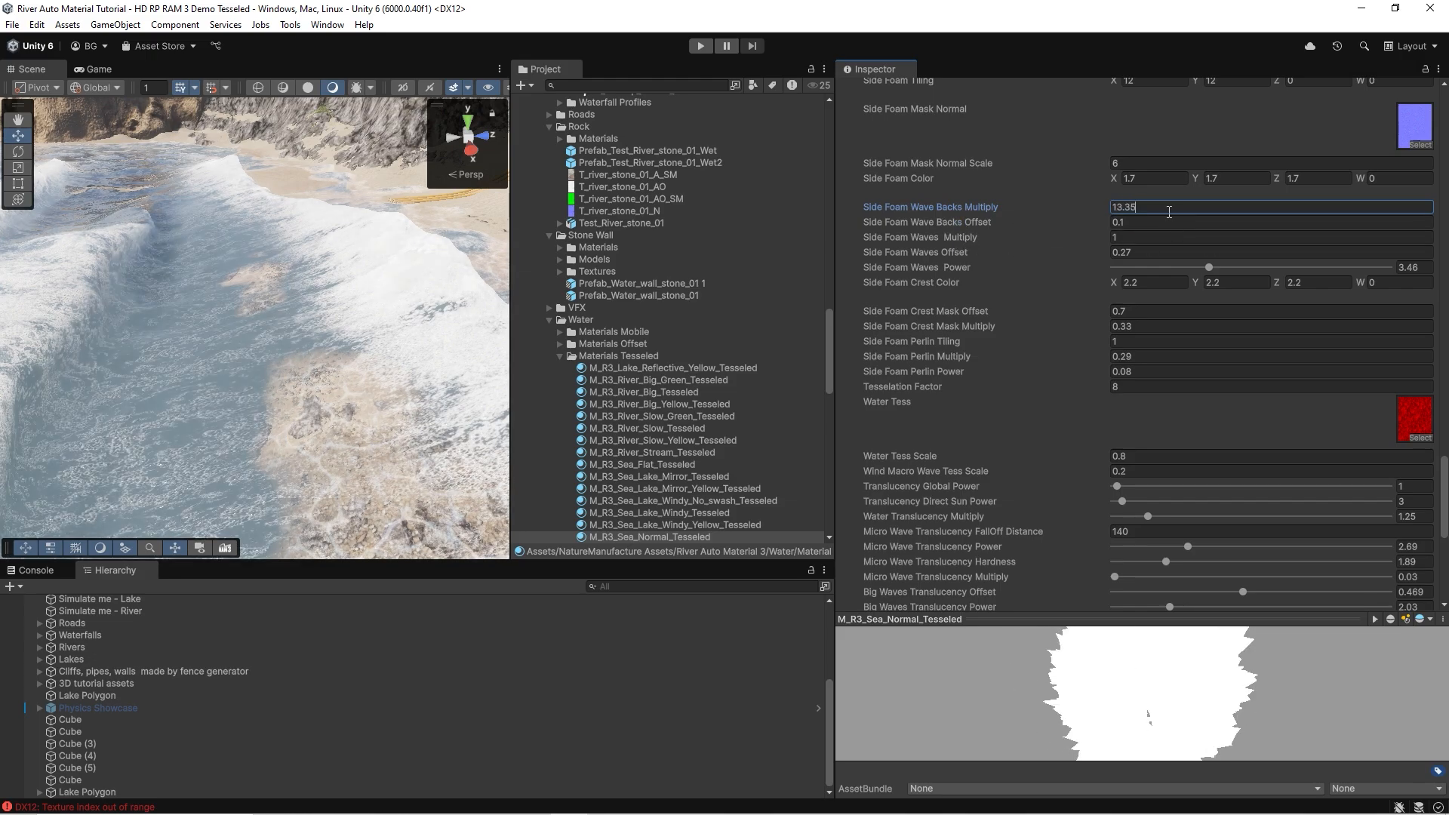
{"action": "key", "text": "ctrl+z"}
Try changing Side Foam Wave Backs Offset, then undo the change
{"action": "right_click_drag", "start_coordinate": [395, 296], "coordinate": [378, 300]}
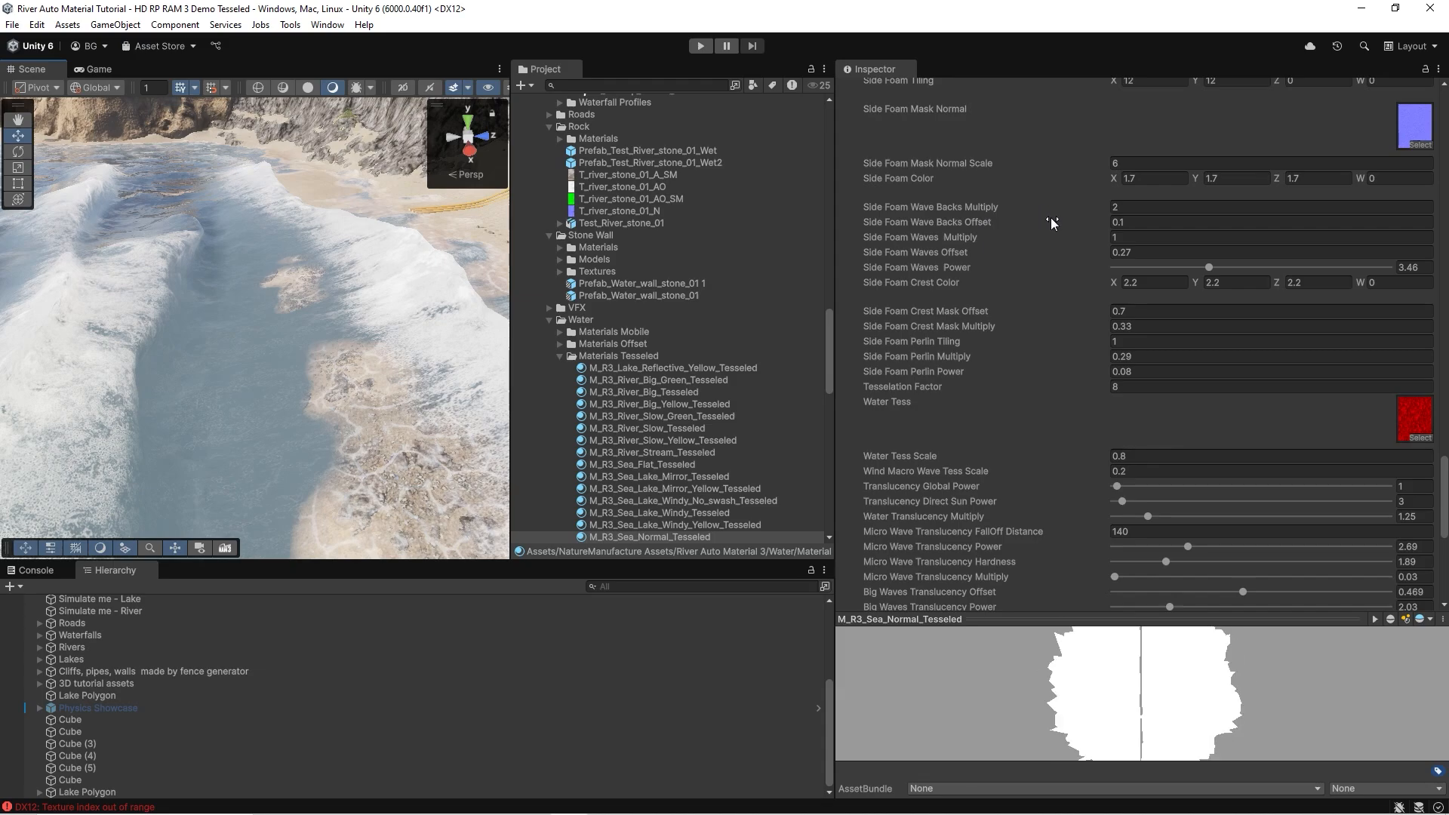
{"action": "left_click_drag", "start_coordinate": [1050, 217], "coordinate": [1117, 225]}
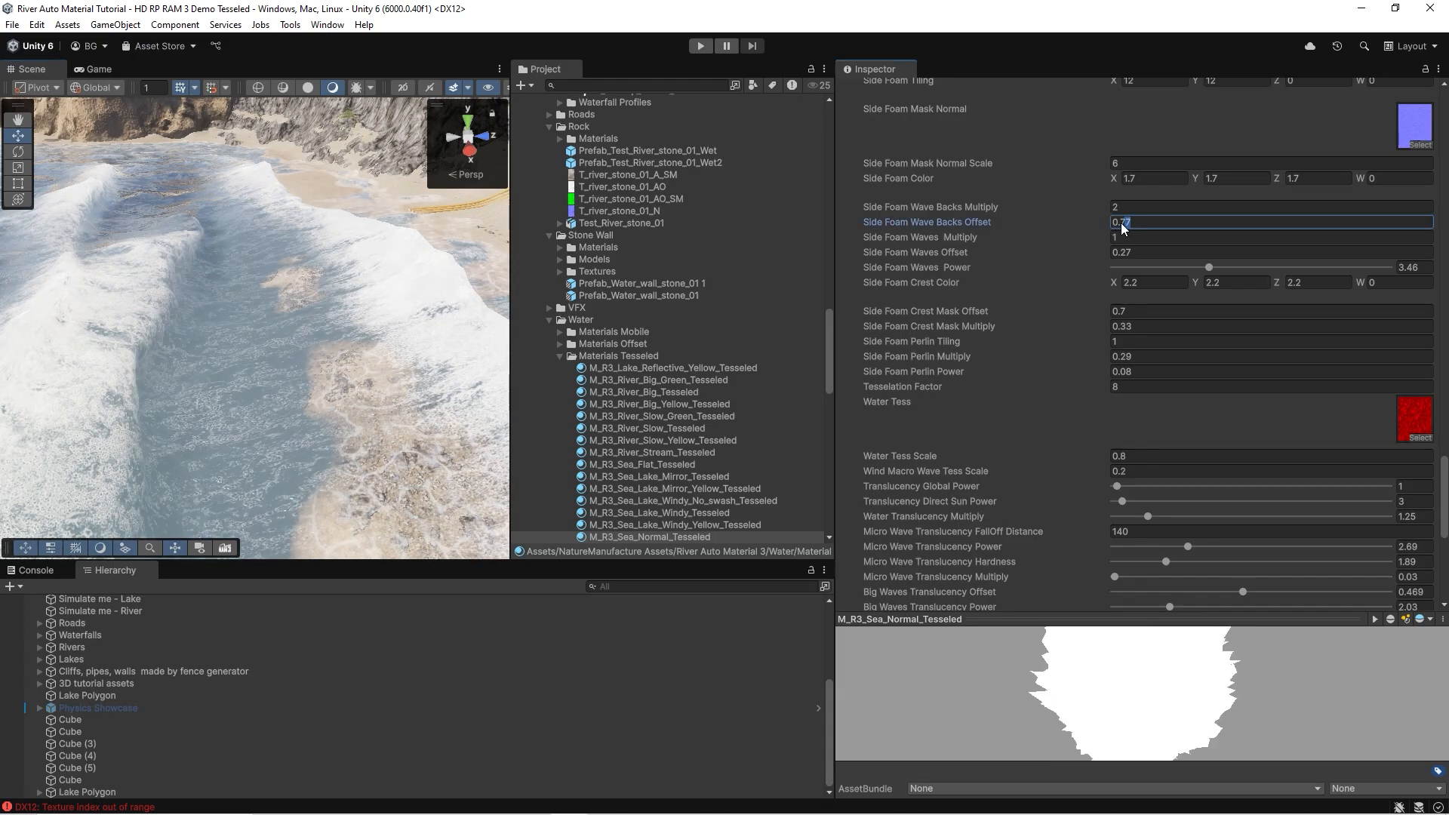
{"action": "key", "text": "ctrl+z"}
Adjust Side Foam Waves Multiply to about 1.02 and Side Foam Waves Offset to about 0.54
{"action": "mouse_move", "coordinate": [346, 284]}
{"action": "right_mouse_down"}
{"action": "mouse_move", "coordinate": [291, 279]}
{"action": "mouse_move", "coordinate": [347, 314]}
{"action": "mouse_move", "coordinate": [336, 298]}
{"action": "mouse_move", "coordinate": [368, 299]}
{"action": "right_mouse_up"}
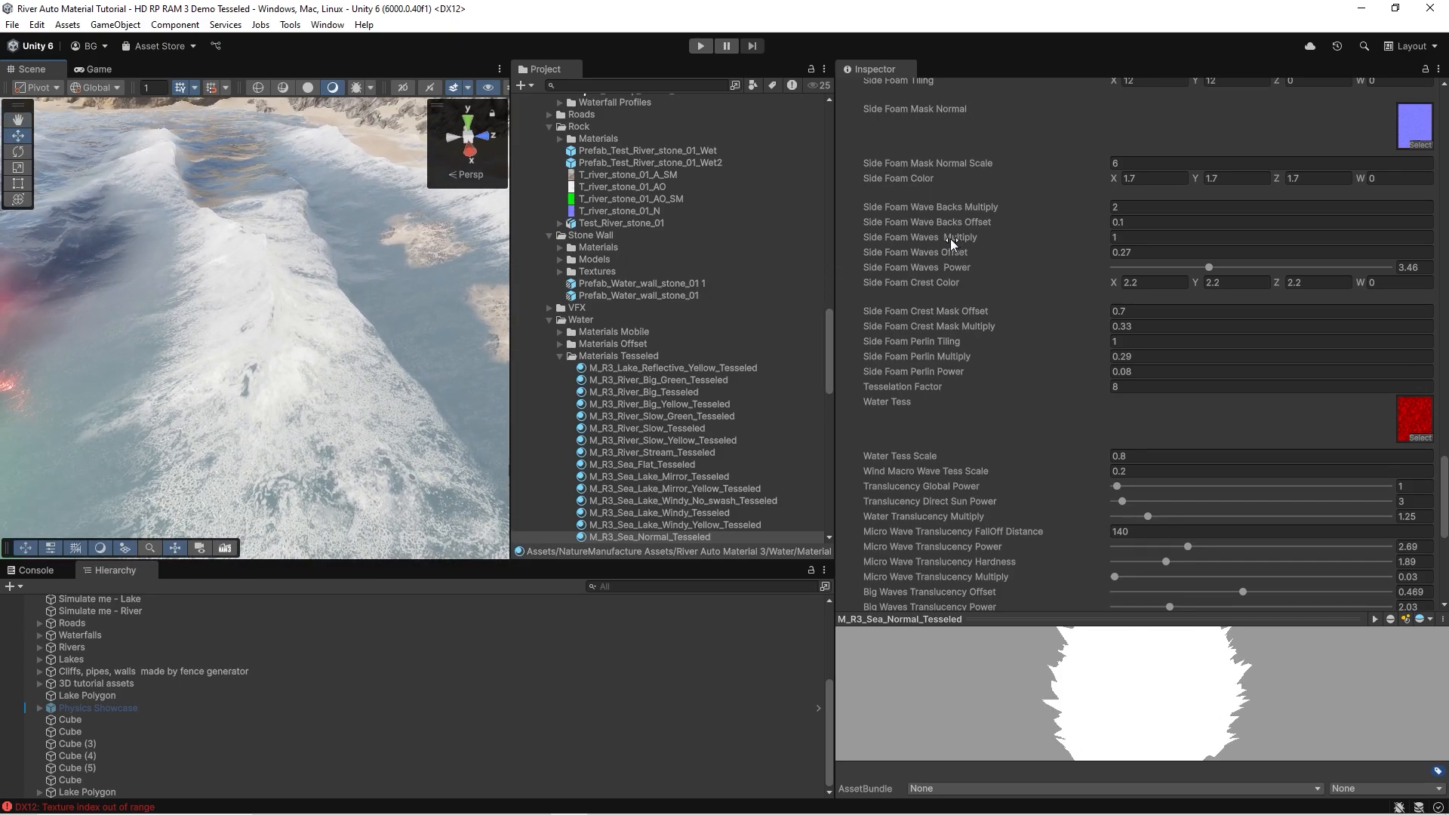
{"action": "mouse_move", "coordinate": [945, 237]}
{"action": "left_mouse_down"}
{"action": "mouse_move", "coordinate": [967, 237]}
{"action": "mouse_move", "coordinate": [897, 238]}
{"action": "mouse_move", "coordinate": [982, 242]}
{"action": "mouse_move", "coordinate": [948, 247]}
{"action": "mouse_move", "coordinate": [963, 243]}
{"action": "left_mouse_up"}
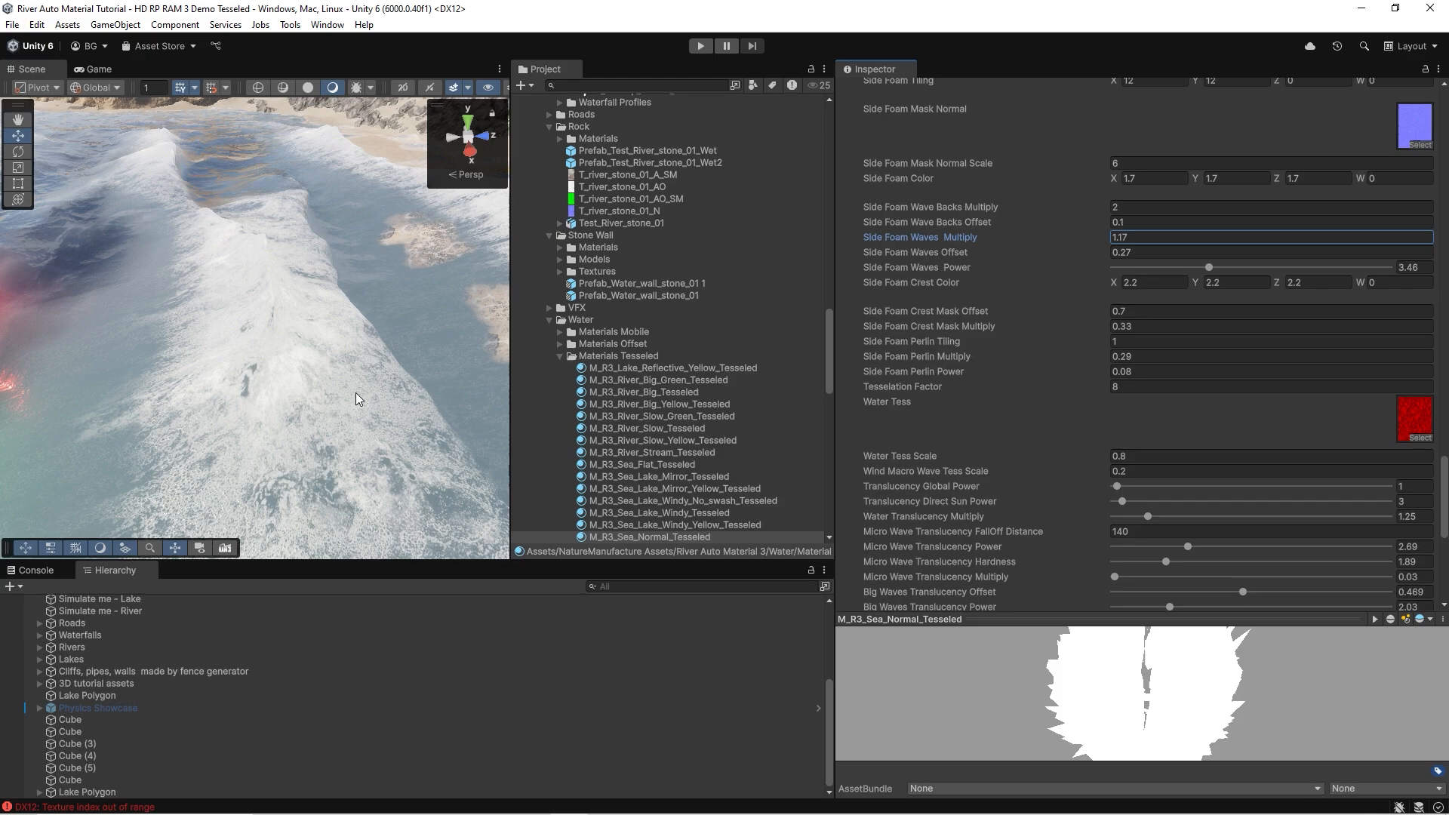
{"action": "right_click_drag", "start_coordinate": [427, 332], "coordinate": [345, 296]}
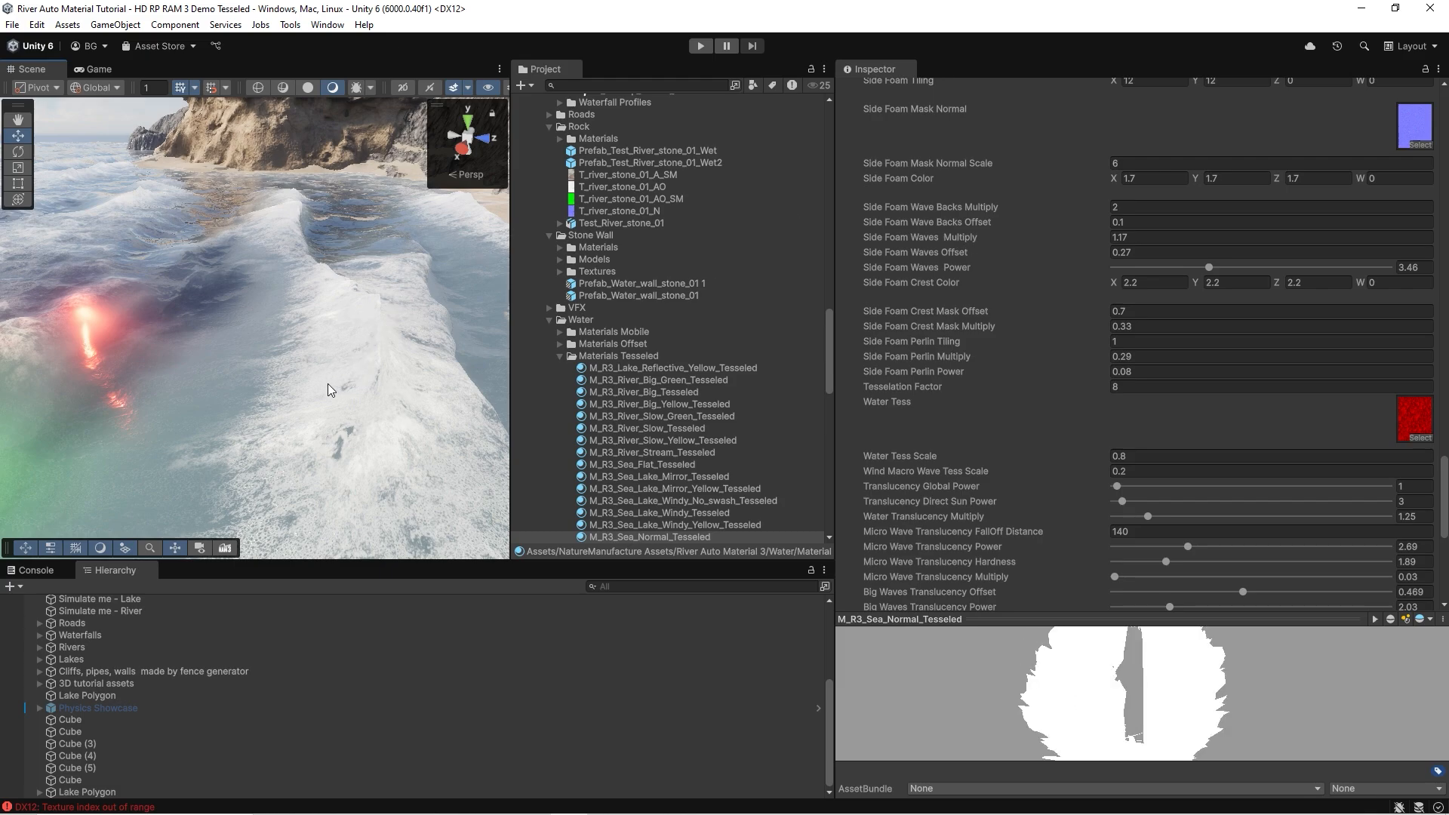
{"action": "right_click_drag", "start_coordinate": [300, 361], "coordinate": [223, 339]}
{"action": "scroll", "coordinate": [224, 338], "scroll_direction": "up", "scroll_amount": 2}
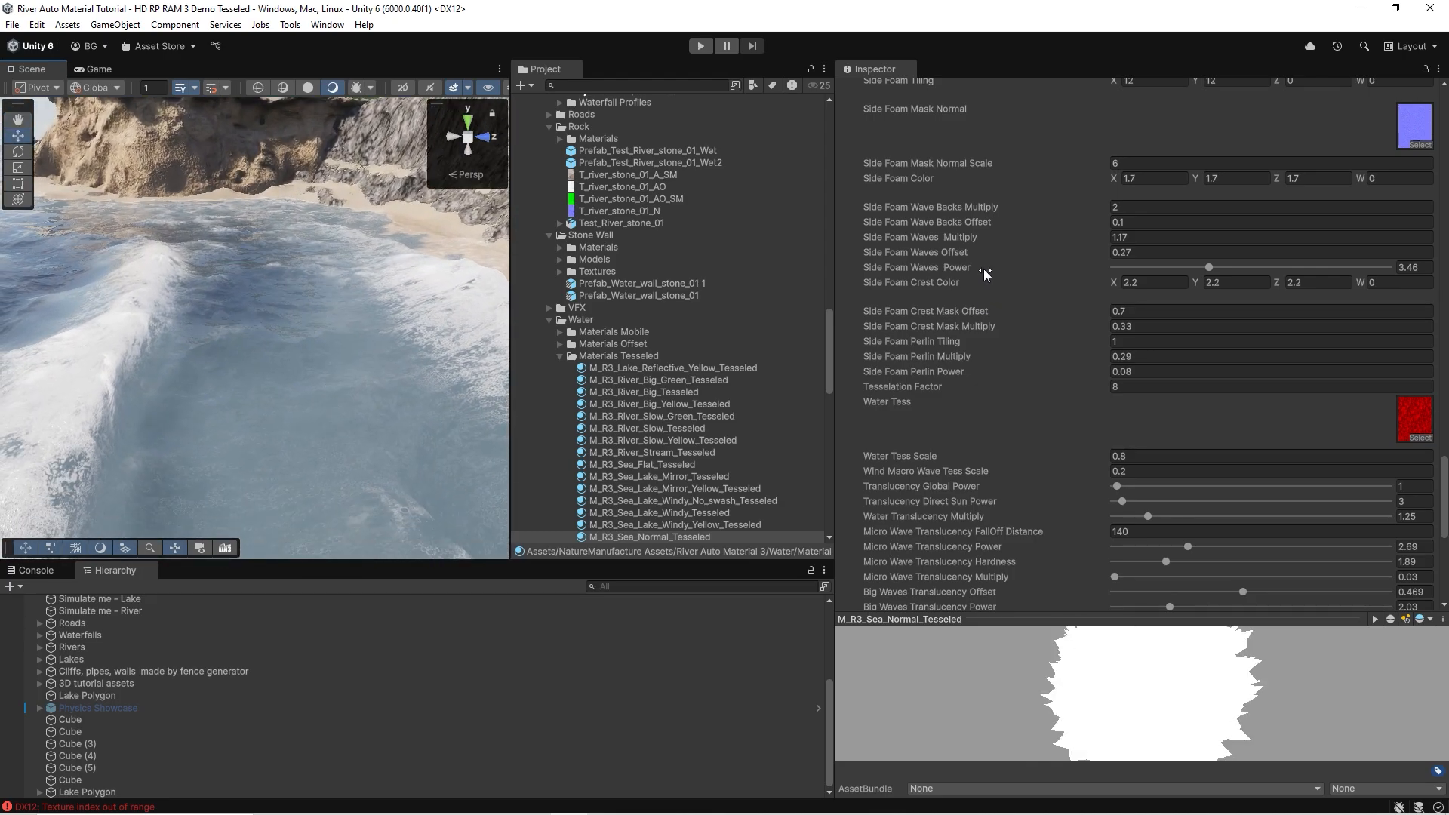
{"action": "right_click_drag", "start_coordinate": [218, 304], "coordinate": [288, 290]}
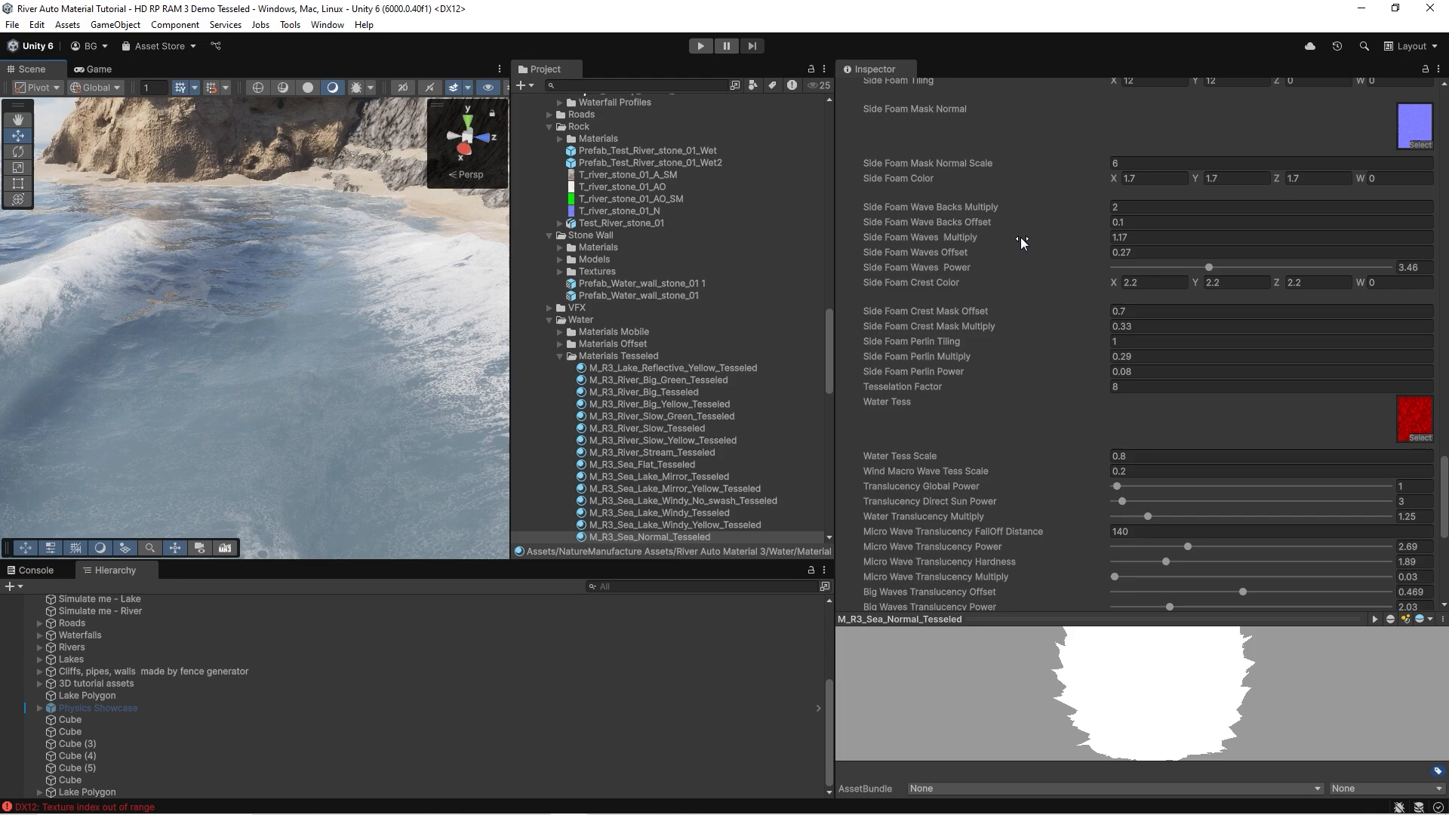
{"action": "mouse_move", "coordinate": [1018, 237]}
{"action": "left_mouse_down"}
{"action": "mouse_move", "coordinate": [993, 237]}
{"action": "mouse_move", "coordinate": [1014, 237]}
{"action": "mouse_move", "coordinate": [1021, 255]}
{"action": "left_mouse_up"}
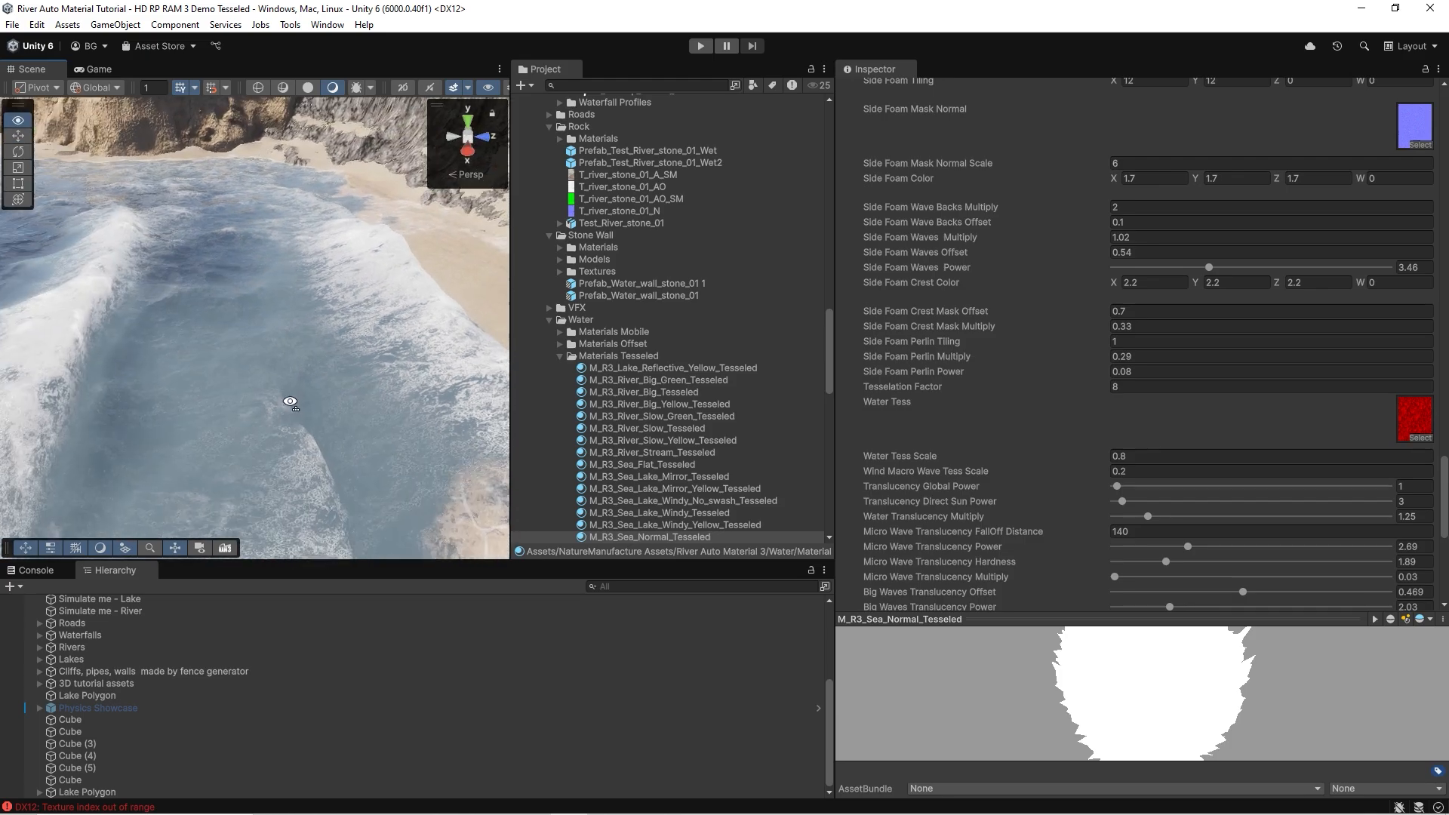
{"action": "left_click_drag", "start_coordinate": [179, 356], "coordinate": [280, 332], "text": "alt"}
{"action": "right_click_drag", "start_coordinate": [279, 332], "coordinate": [280, 334]}
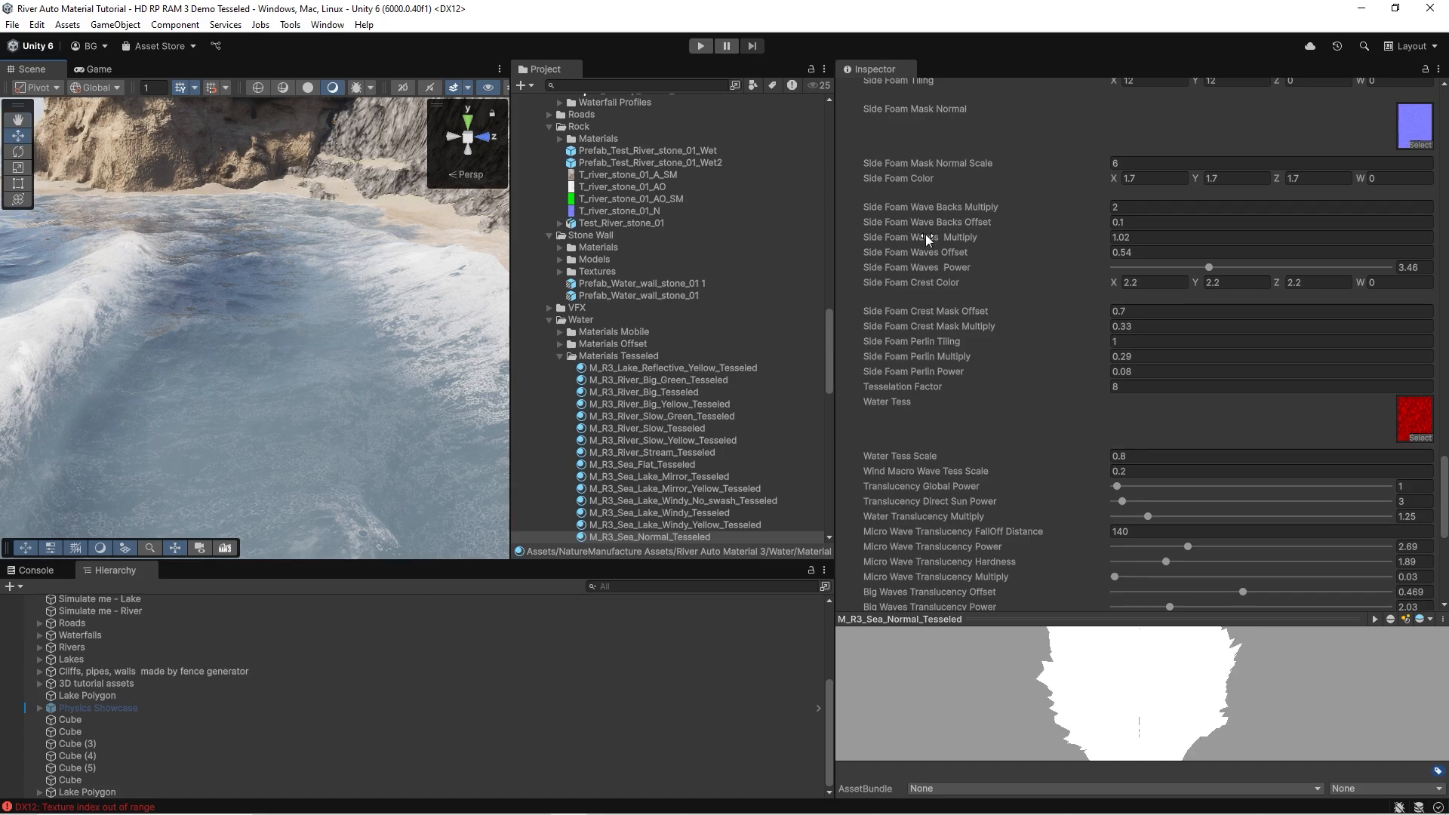
Set Side Foam Waves Power to about 3.57 and Side Foam Crest Color X to 99
{"action": "mouse_move", "coordinate": [1210, 267]}
{"action": "left_mouse_down"}
{"action": "mouse_move", "coordinate": [1102, 266]}
{"action": "mouse_move", "coordinate": [1245, 268]}
{"action": "mouse_move", "coordinate": [1188, 272]}
{"action": "mouse_move", "coordinate": [1213, 272]}
{"action": "left_mouse_up"}
{"action": "right_click_drag", "start_coordinate": [354, 328], "coordinate": [391, 411]}
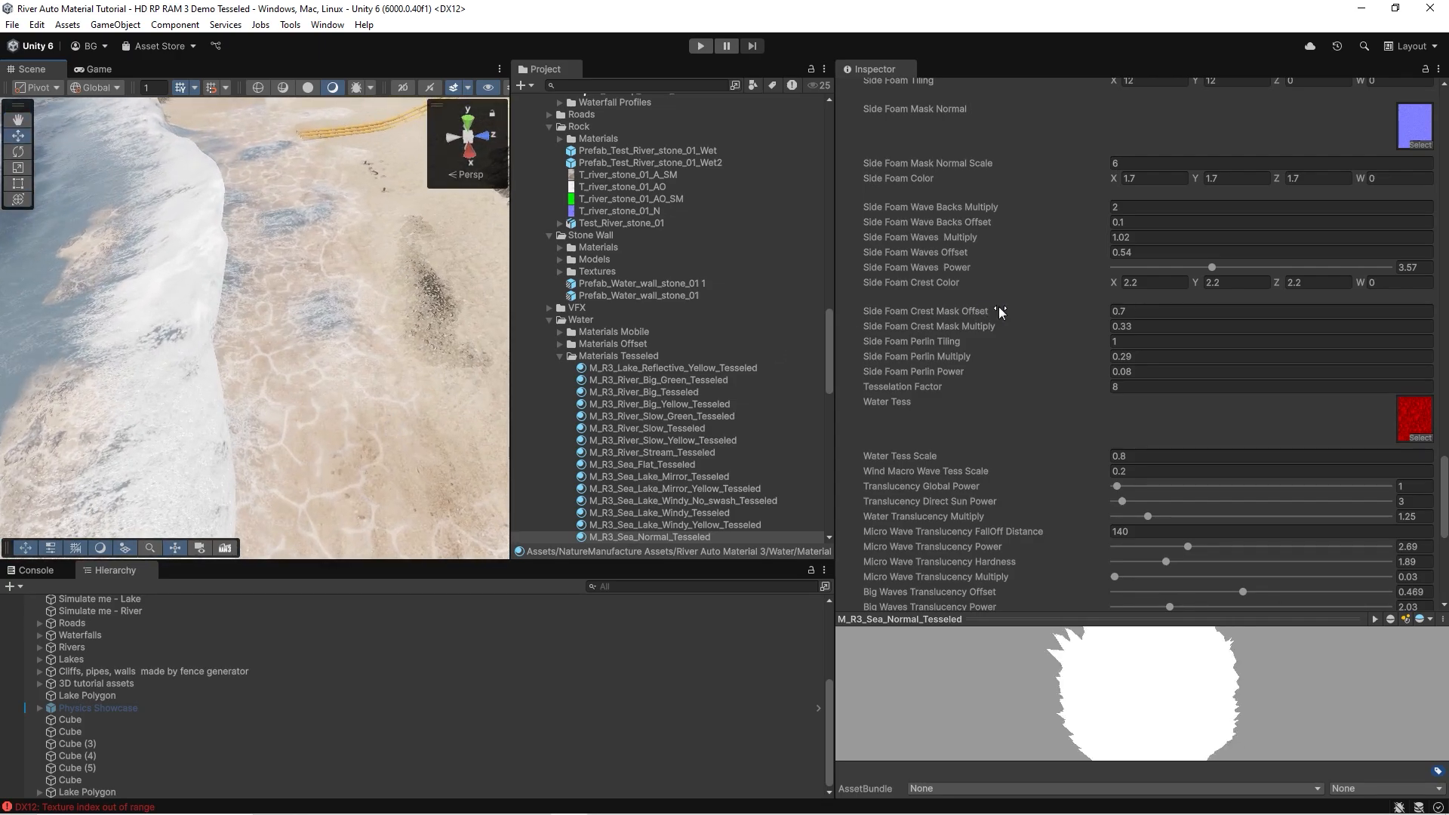
{"action": "left_click", "coordinate": [1154, 283]}
{"action": "type", "text": "99"}
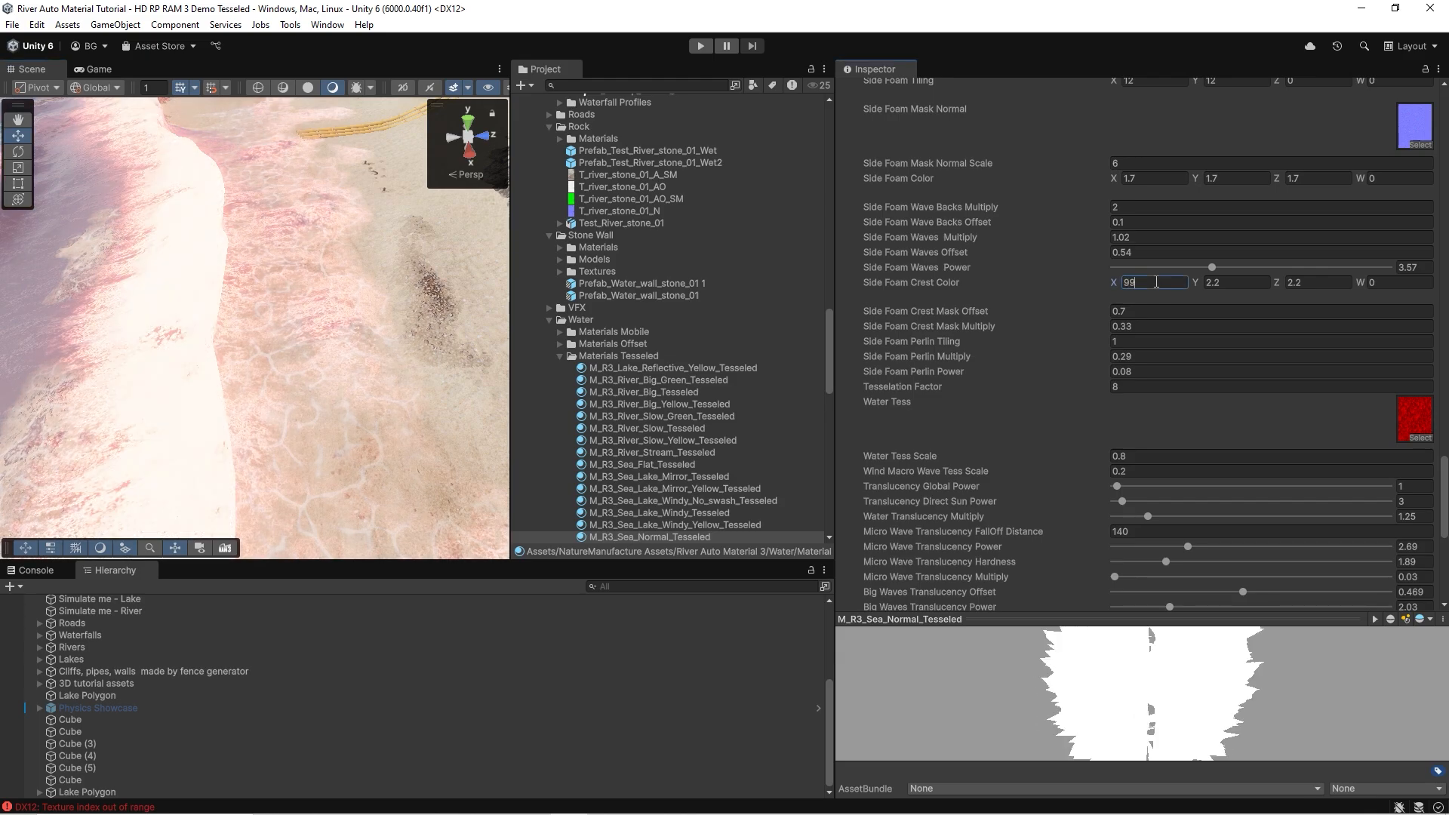
{"action": "right_click_drag", "start_coordinate": [195, 236], "coordinate": [271, 226]}
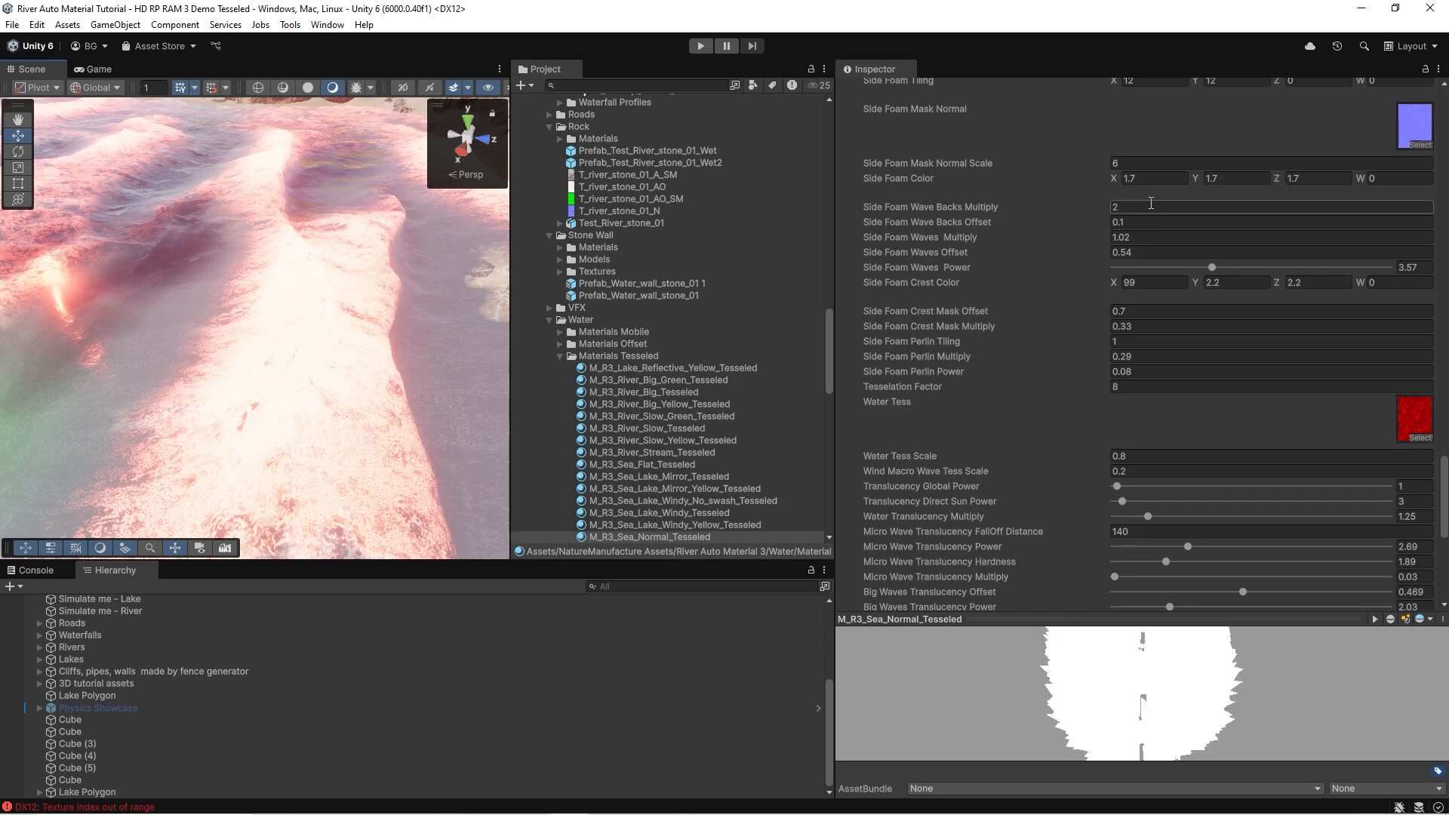
Set Side Foam Crest Mask Offset to about -1.61
{"action": "left_click", "coordinate": [1130, 284]}
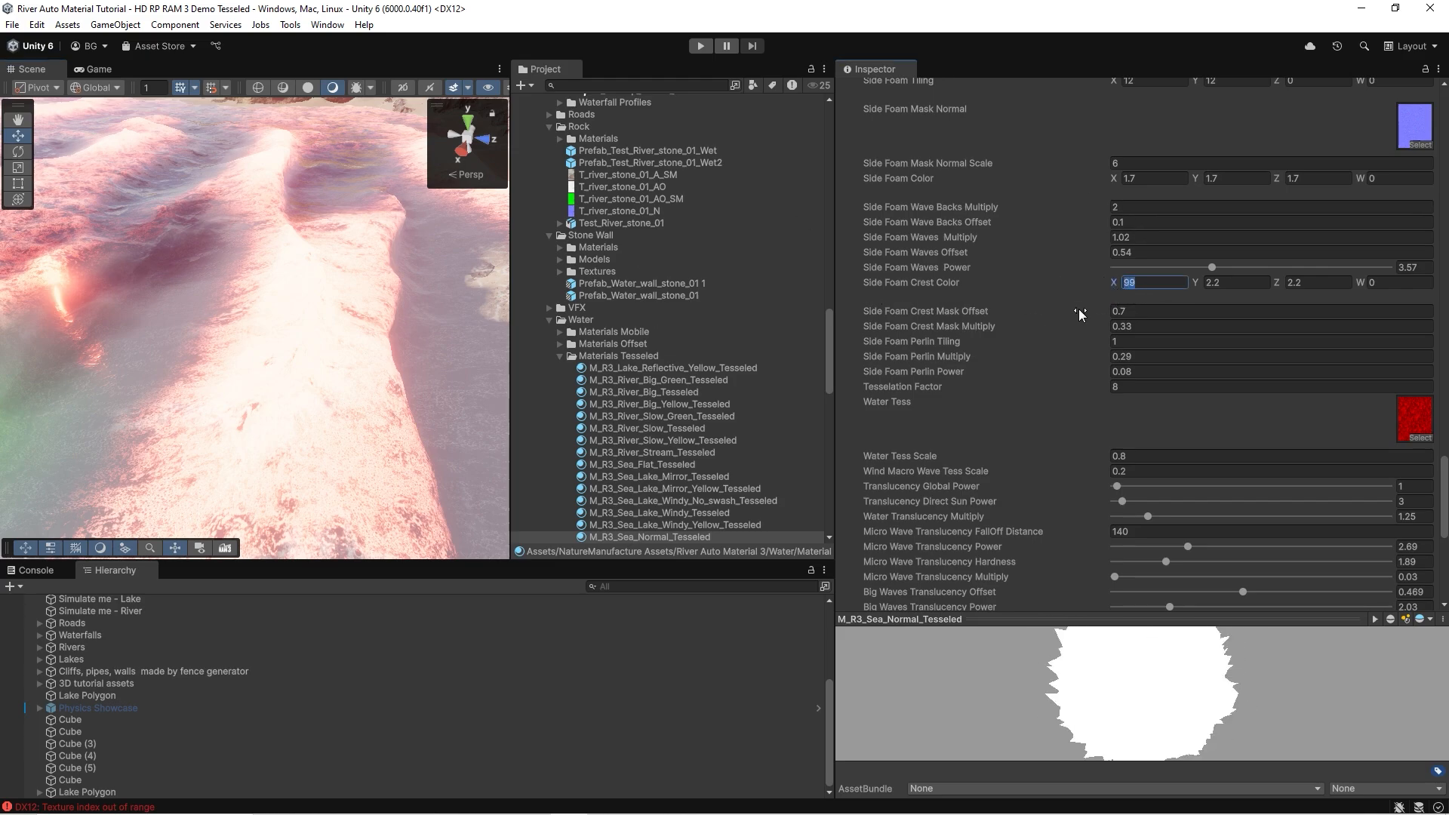
{"action": "left_click_drag", "start_coordinate": [1080, 309], "coordinate": [966, 311]}
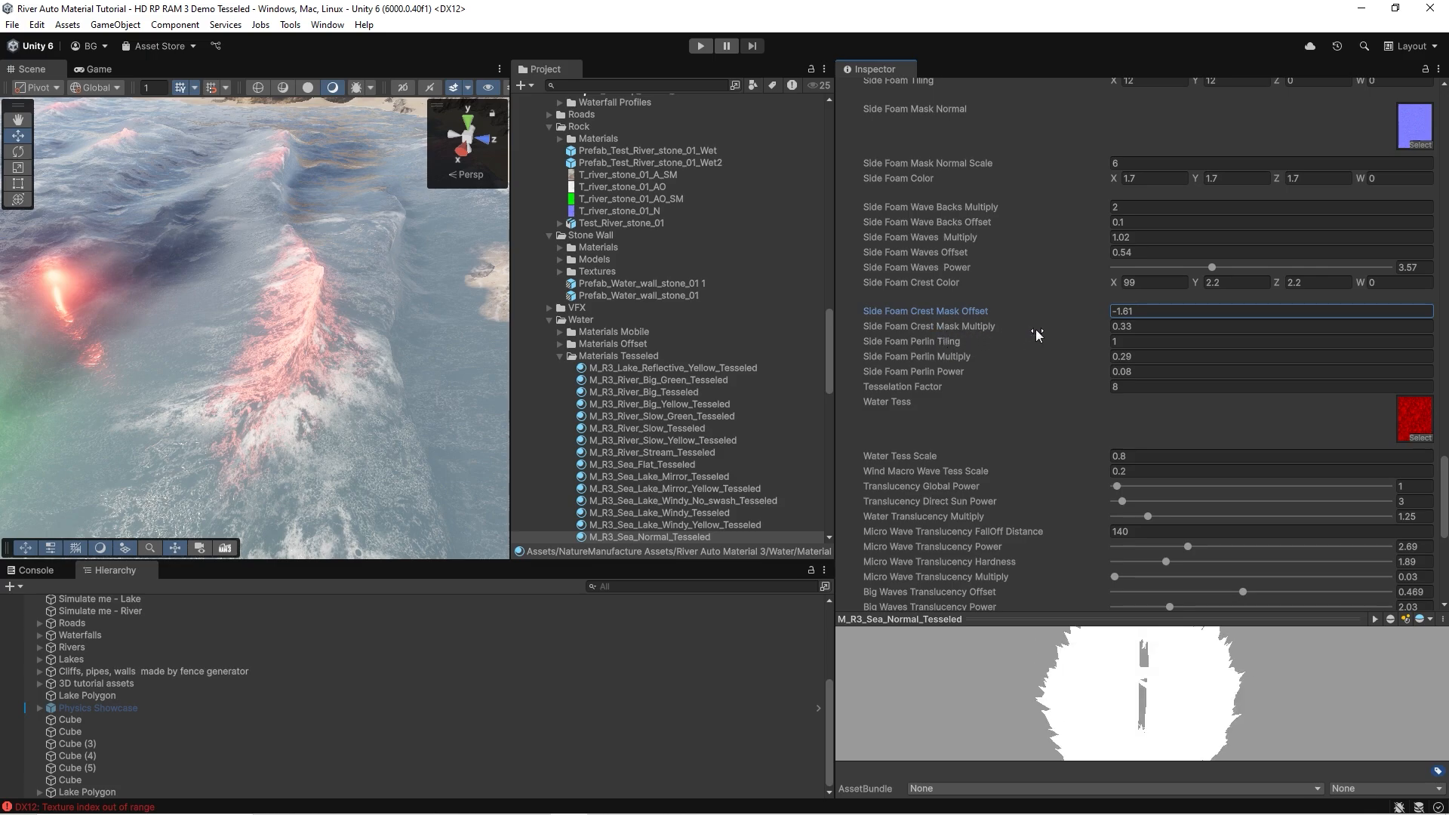
{"action": "right_click_drag", "start_coordinate": [445, 306], "coordinate": [411, 317]}
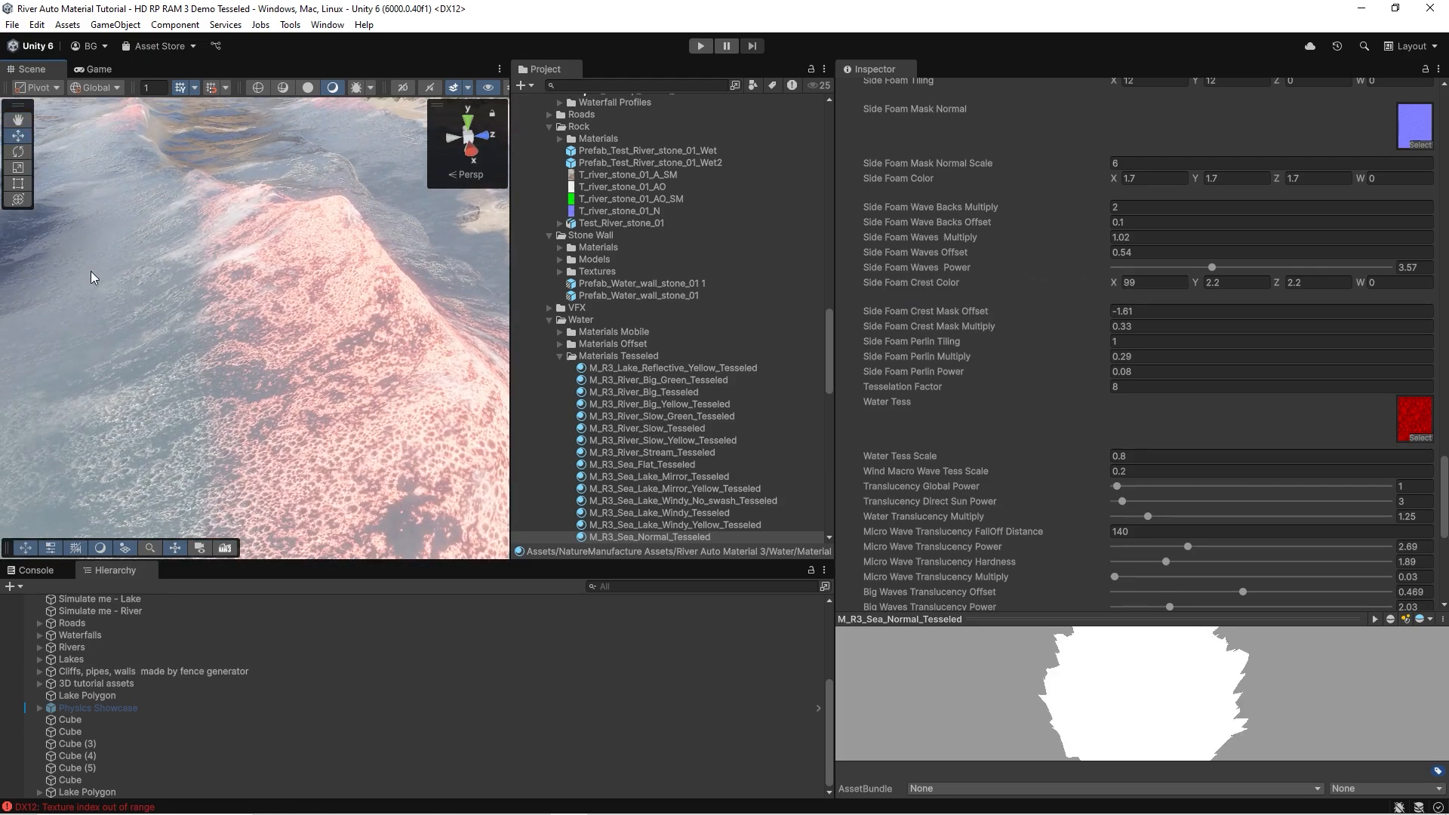
{"action": "right_click_drag", "start_coordinate": [236, 232], "coordinate": [174, 245]}
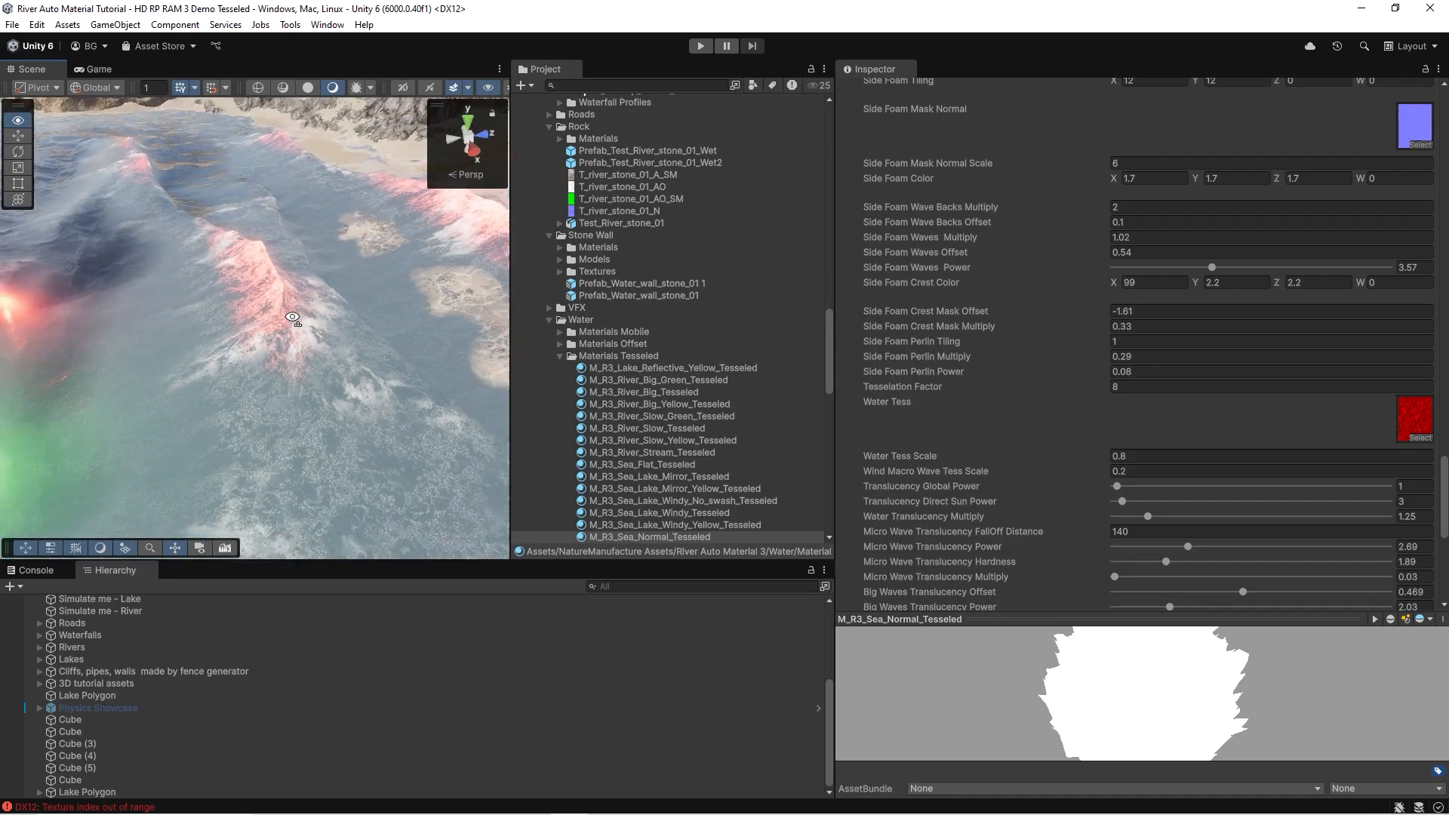
{"action": "right_click_drag", "start_coordinate": [285, 316], "coordinate": [302, 313]}
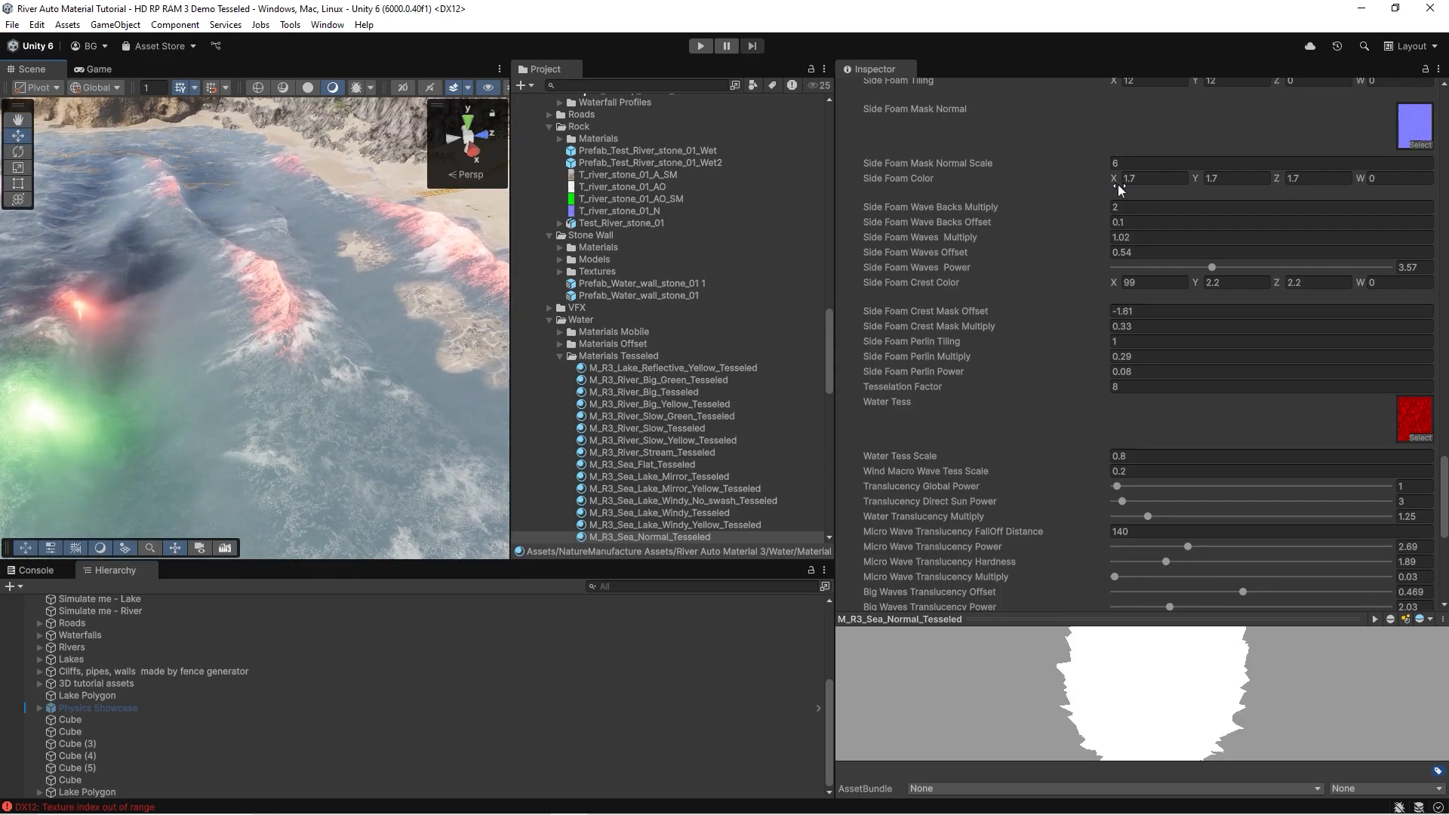
Set the Side Foam Color Z value to 99
{"action": "left_click", "coordinate": [1308, 177]}
{"action": "type", "text": "99"}
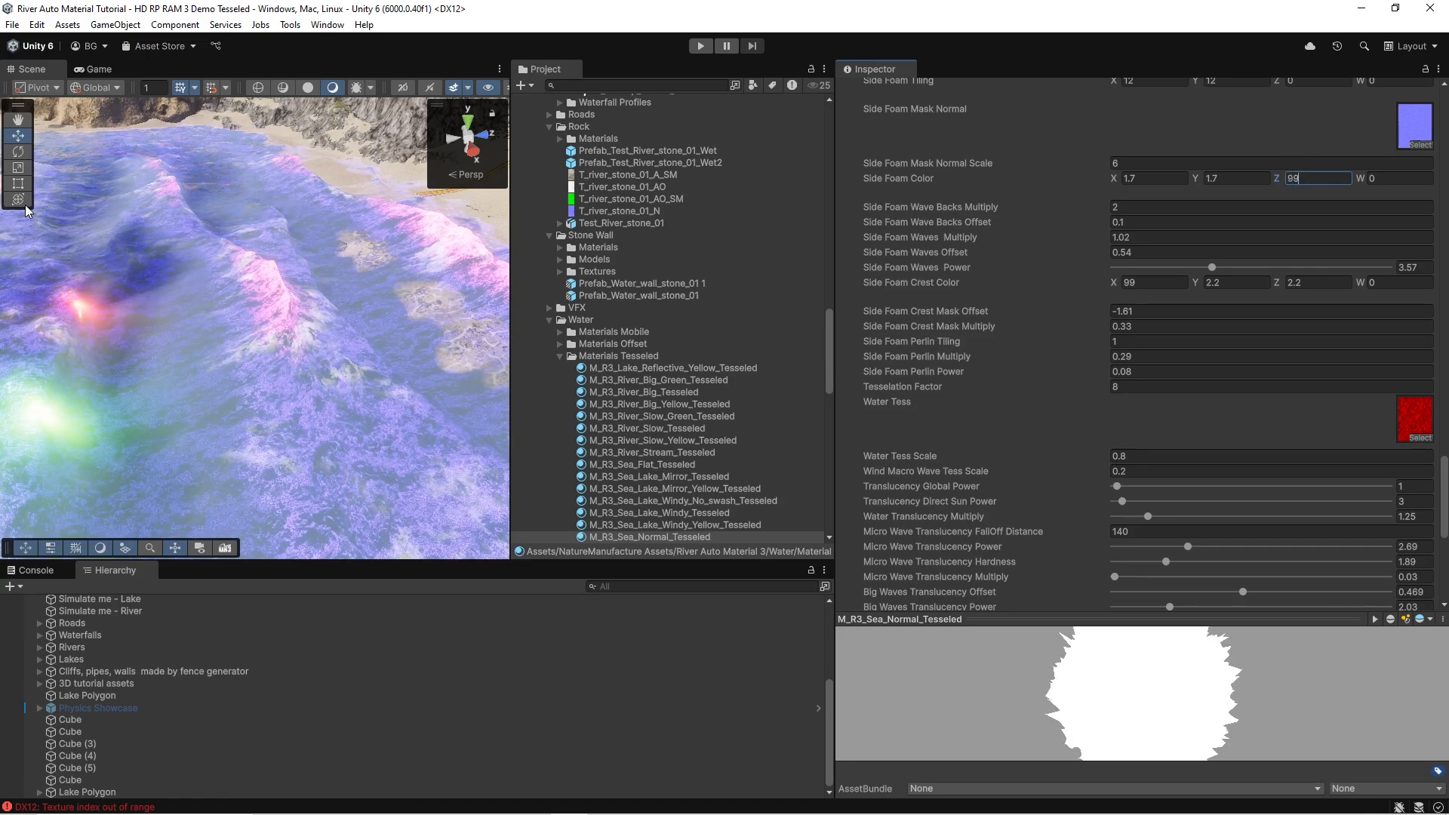
{"action": "right_click_drag", "start_coordinate": [195, 299], "coordinate": [299, 248]}
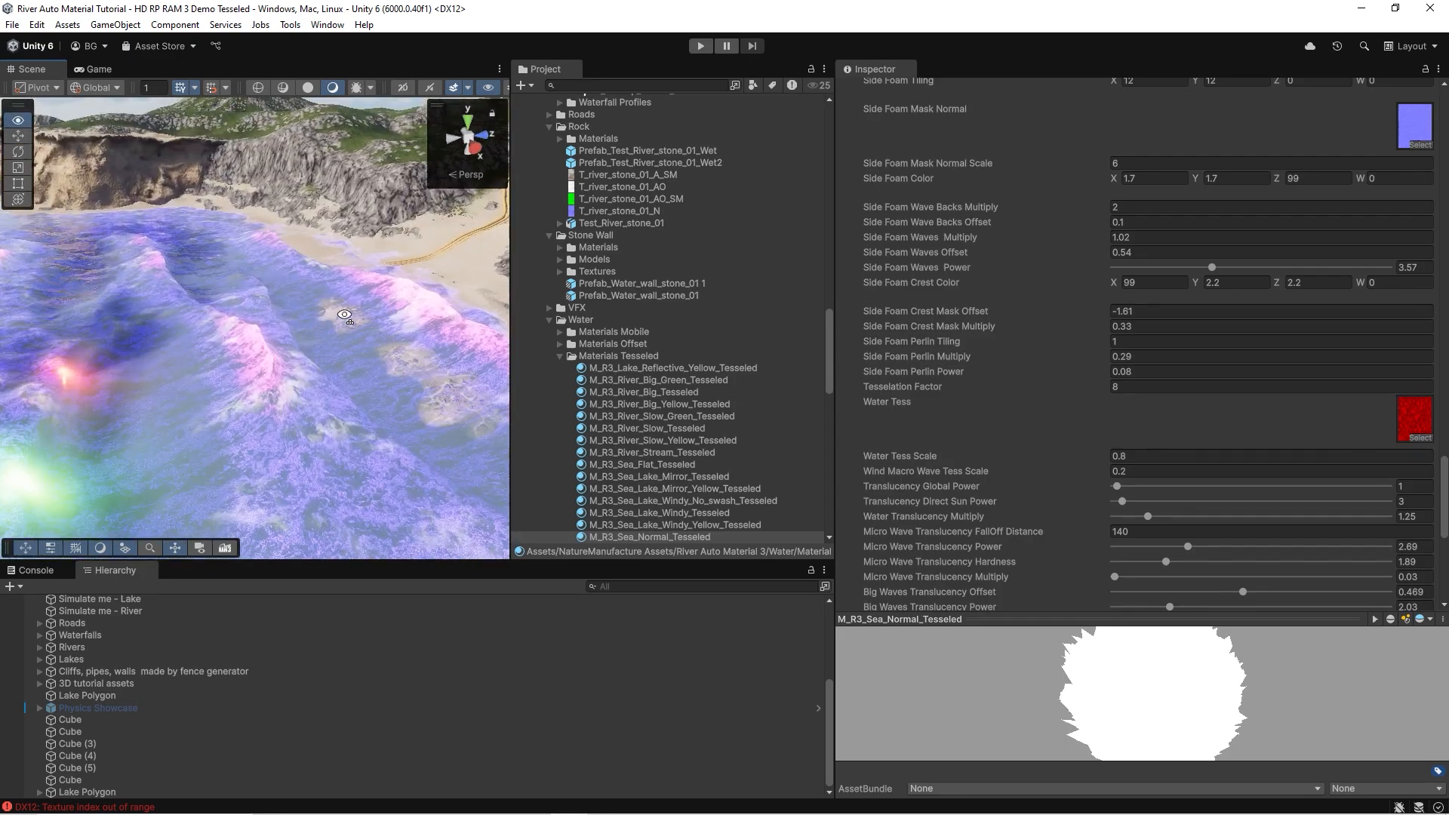
Set the Side Foam Crest Color X value to 3
{"action": "right_click_drag", "start_coordinate": [317, 346], "coordinate": [209, 253]}
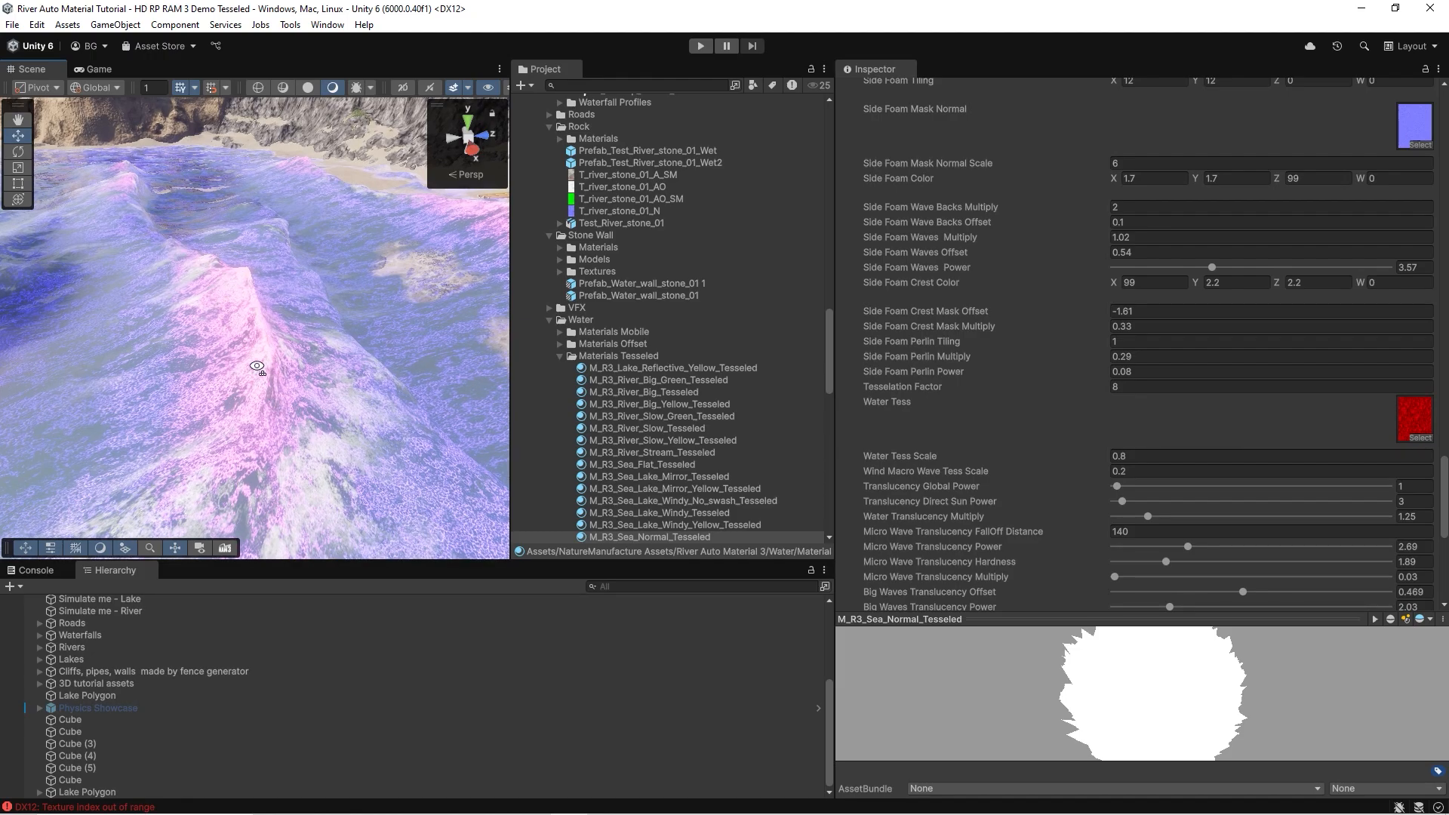
{"action": "right_click_drag", "start_coordinate": [257, 368], "coordinate": [296, 367]}
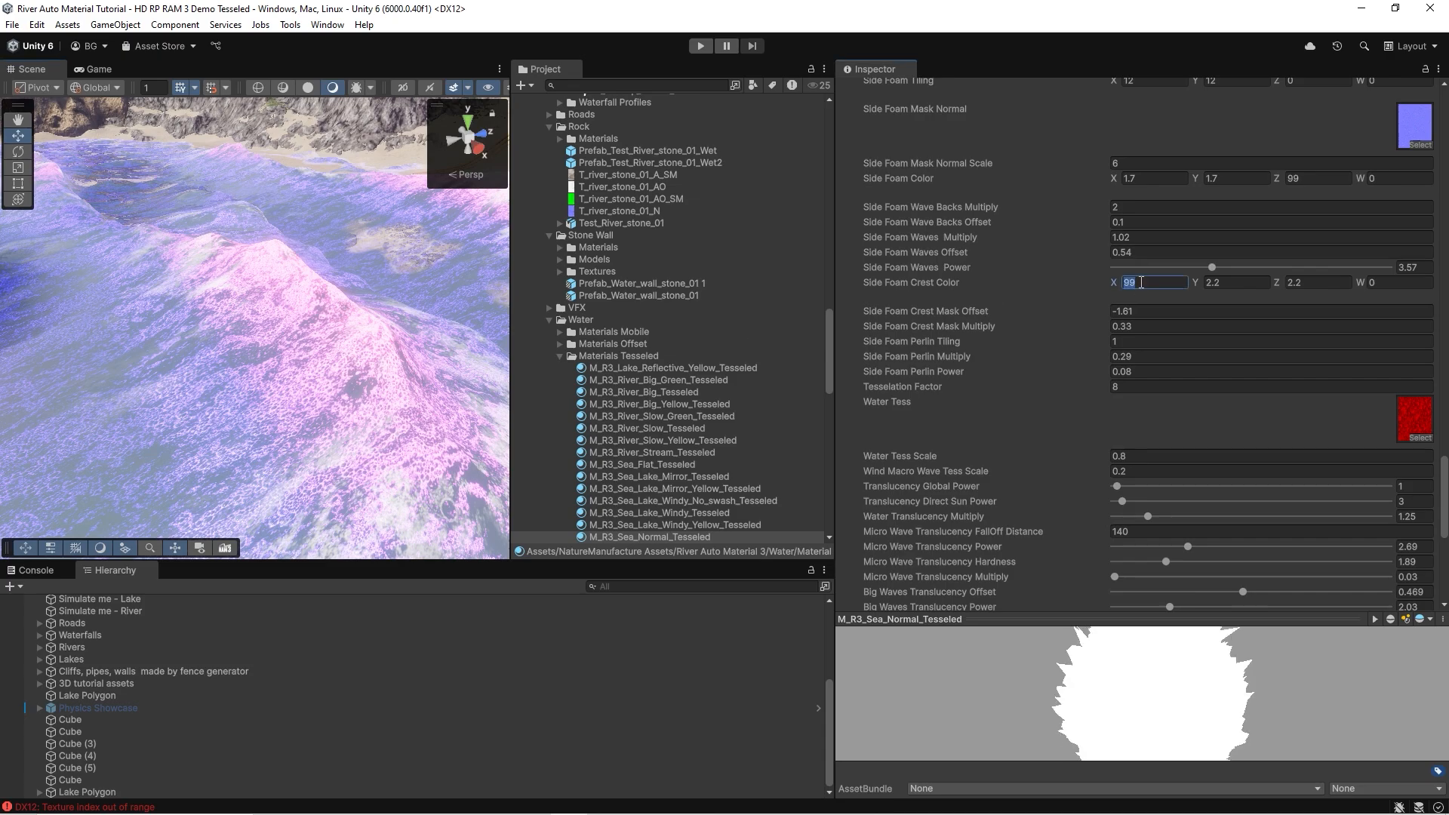
{"action": "type", "text": "3"}
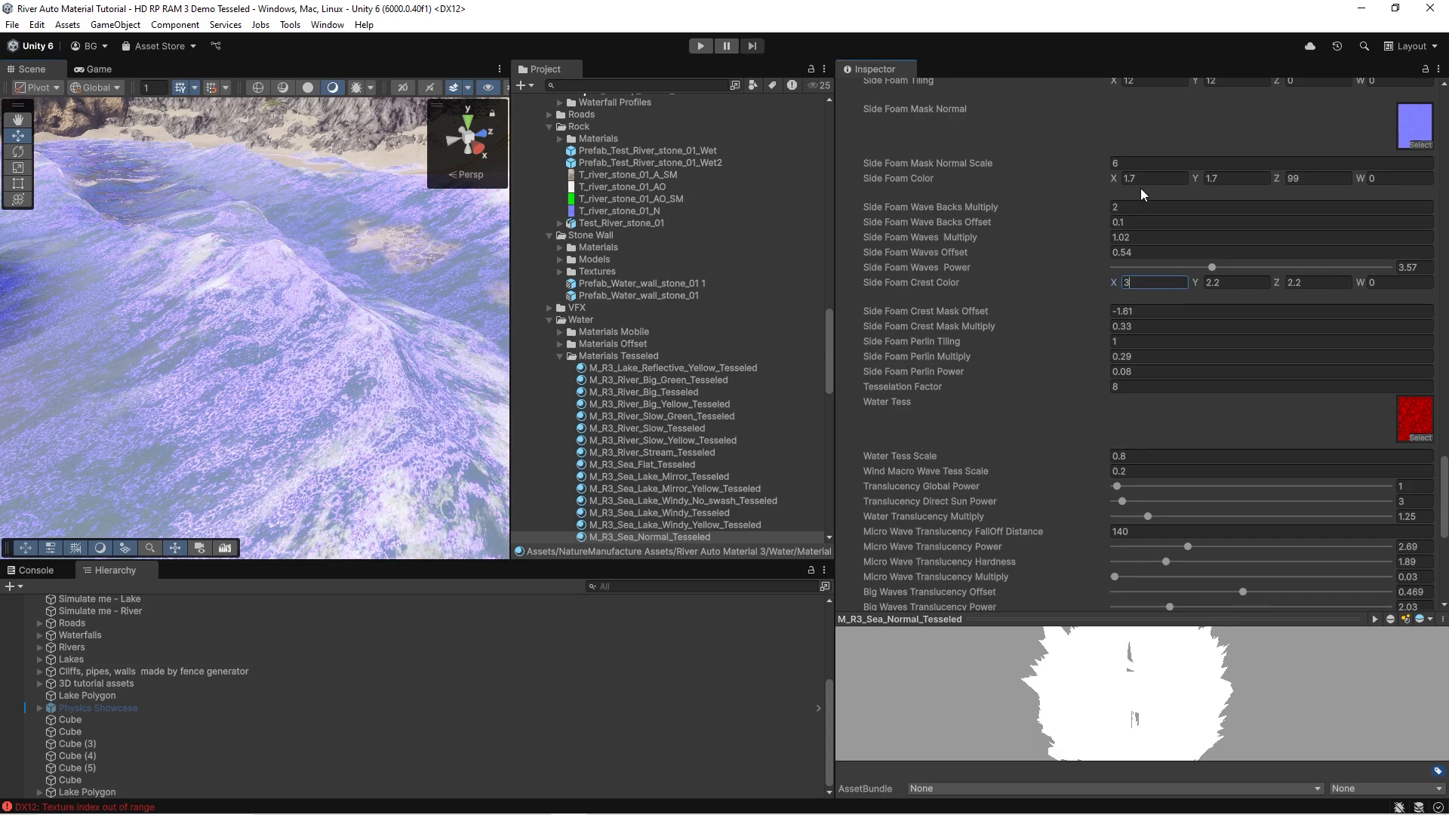
Set the Side Foam Color Z value to 1.7
{"action": "left_click", "coordinate": [1173, 178]}
{"action": "left_click", "coordinate": [1292, 179]}
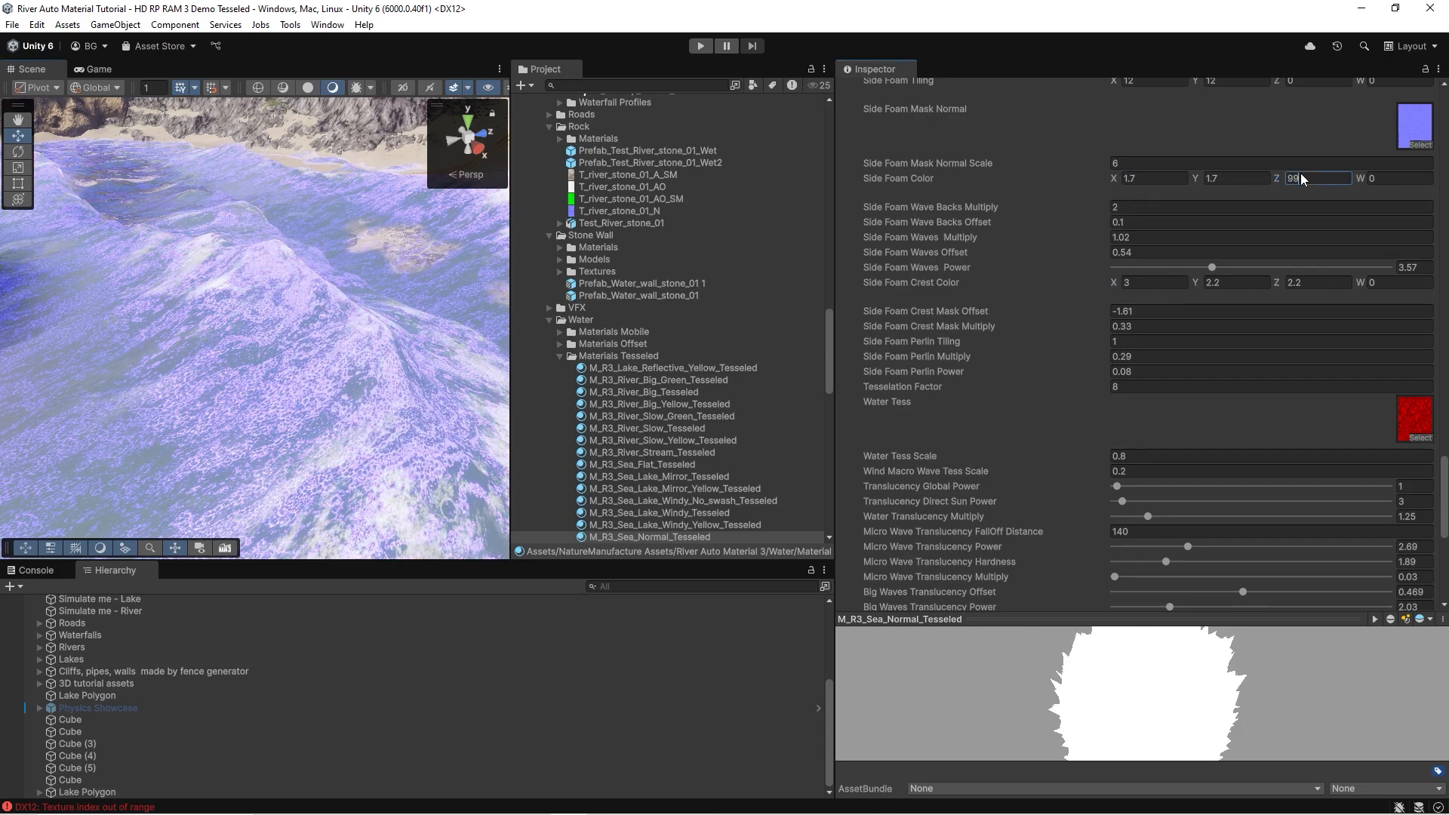
{"action": "type", "text": "1.7"}
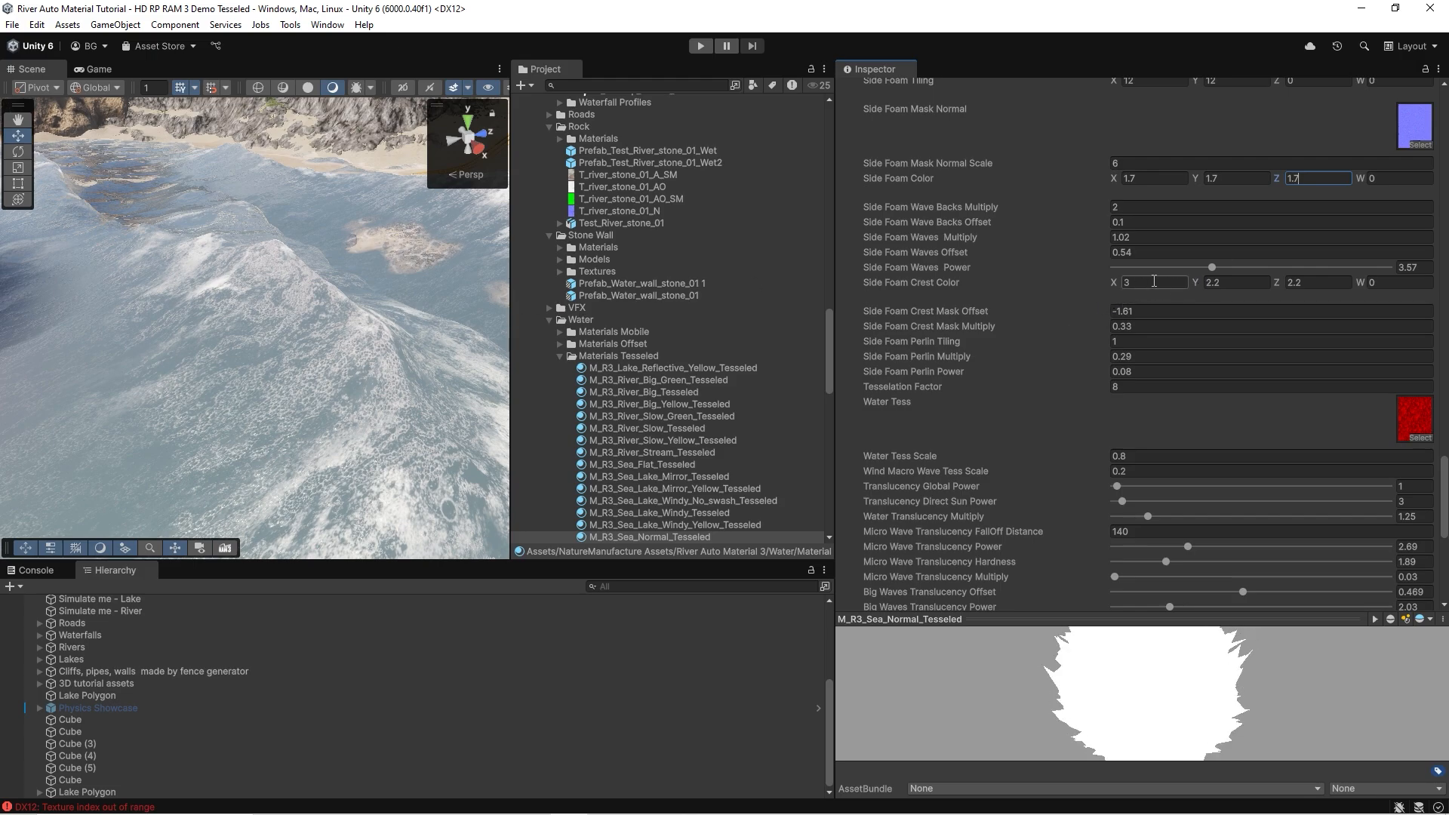
Set the Side Foam Crest Color X value to 2.2
{"action": "left_click", "coordinate": [1124, 284]}
{"action": "left_click_drag", "start_coordinate": [1124, 284], "coordinate": [1185, 289]}
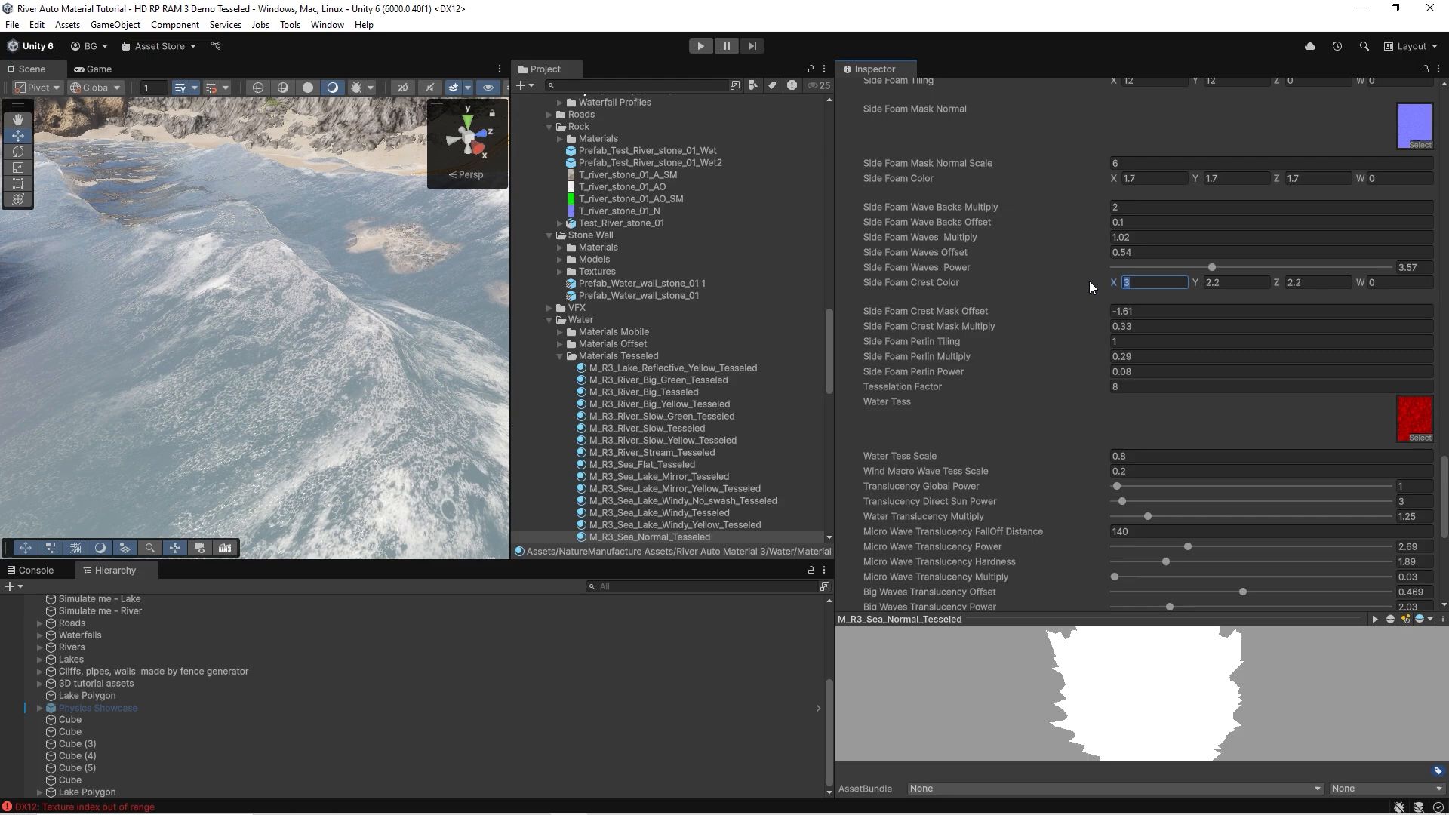
{"action": "mouse_move", "coordinate": [223, 279]}
{"action": "right_mouse_down"}
{"action": "mouse_move", "coordinate": [163, 280]}
{"action": "mouse_move", "coordinate": [211, 255]}
{"action": "right_mouse_up"}
{"action": "right_click_drag", "start_coordinate": [293, 345], "coordinate": [283, 331]}
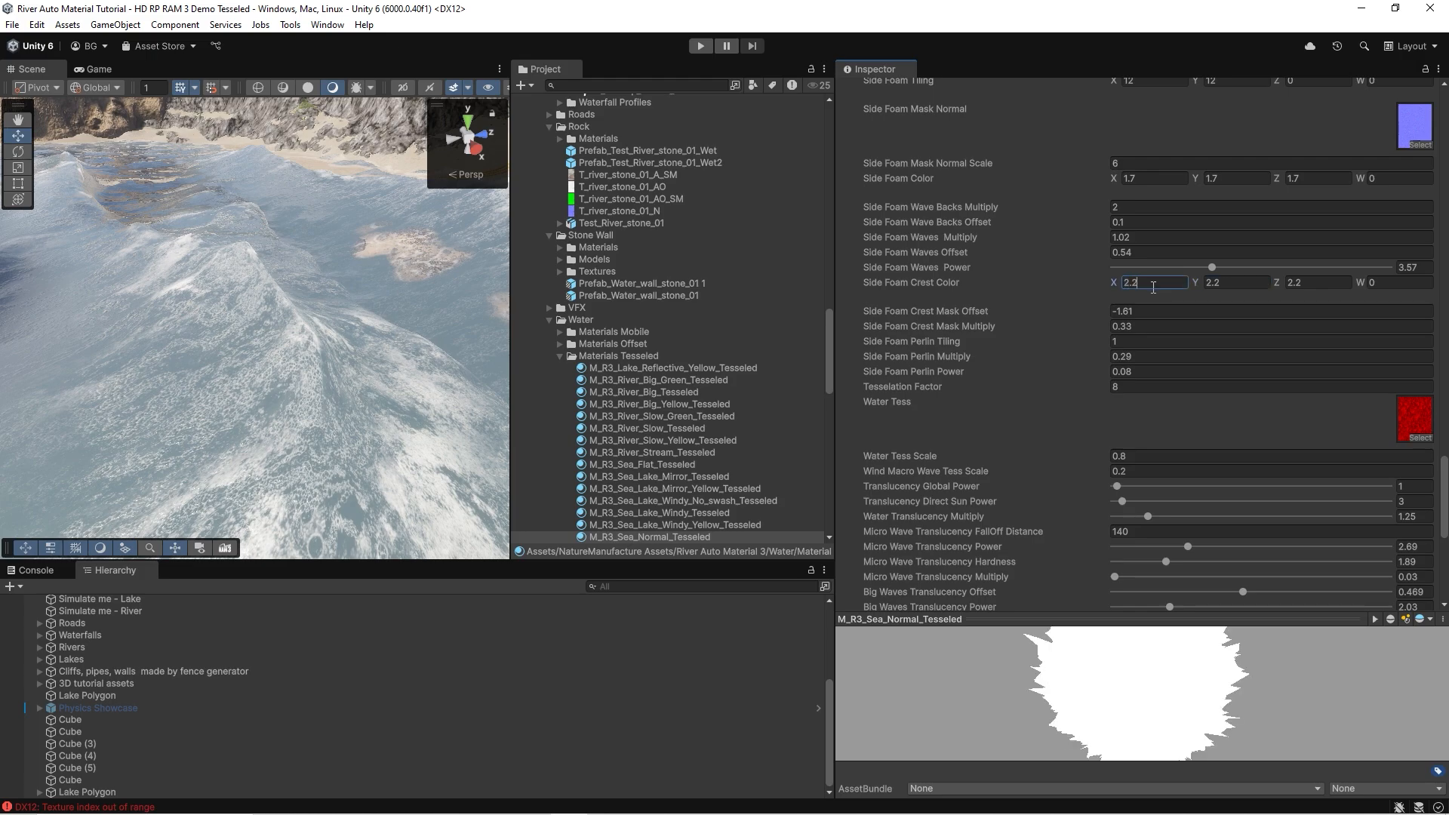
Set Side Foam Crest Mask Offset to about 0.44
{"action": "left_click_drag", "start_coordinate": [1011, 310], "coordinate": [1043, 319]}
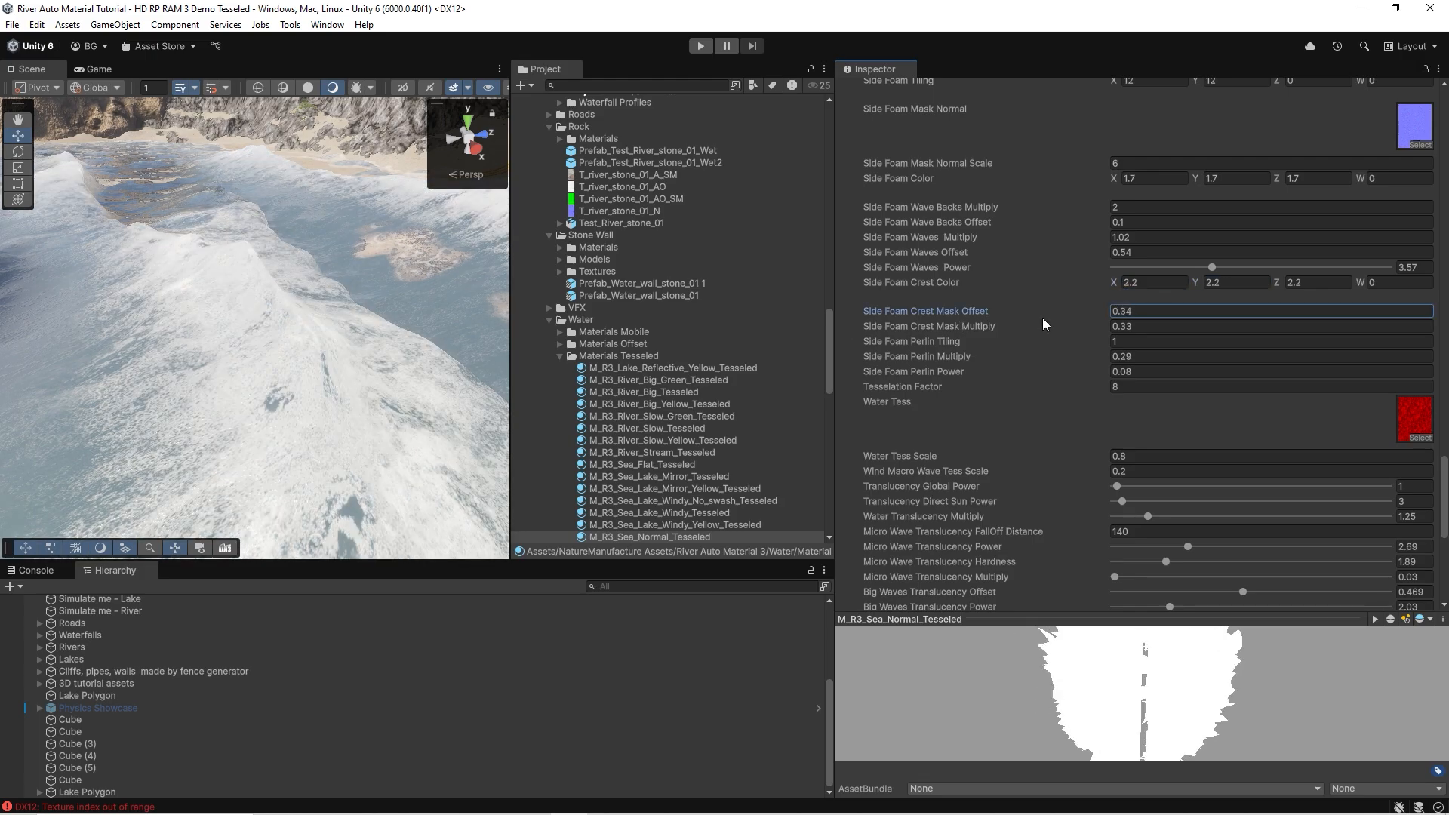
{"action": "right_click_drag", "start_coordinate": [326, 323], "coordinate": [284, 349]}
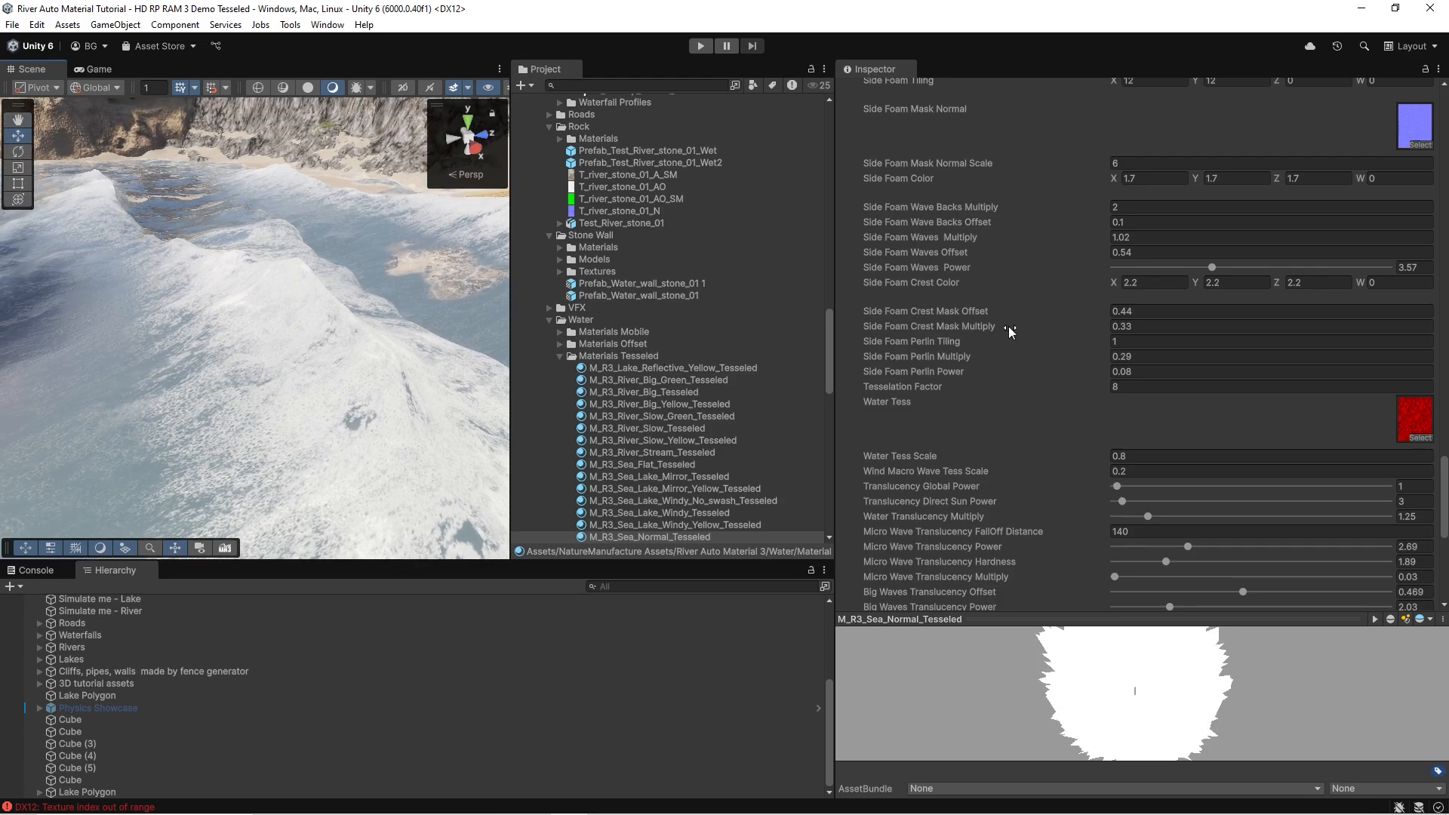
Set Side Foam Crest Mask Multiply to about 0.29
{"action": "mouse_move", "coordinate": [1008, 326]}
{"action": "left_mouse_down"}
{"action": "mouse_move", "coordinate": [977, 332]}
{"action": "mouse_move", "coordinate": [992, 327]}
{"action": "left_mouse_up"}
{"action": "scroll", "coordinate": [1102, 378], "scroll_direction": "up", "scroll_amount": 3}
{"action": "scroll", "coordinate": [1102, 379], "scroll_direction": "up", "scroll_amount": 3}
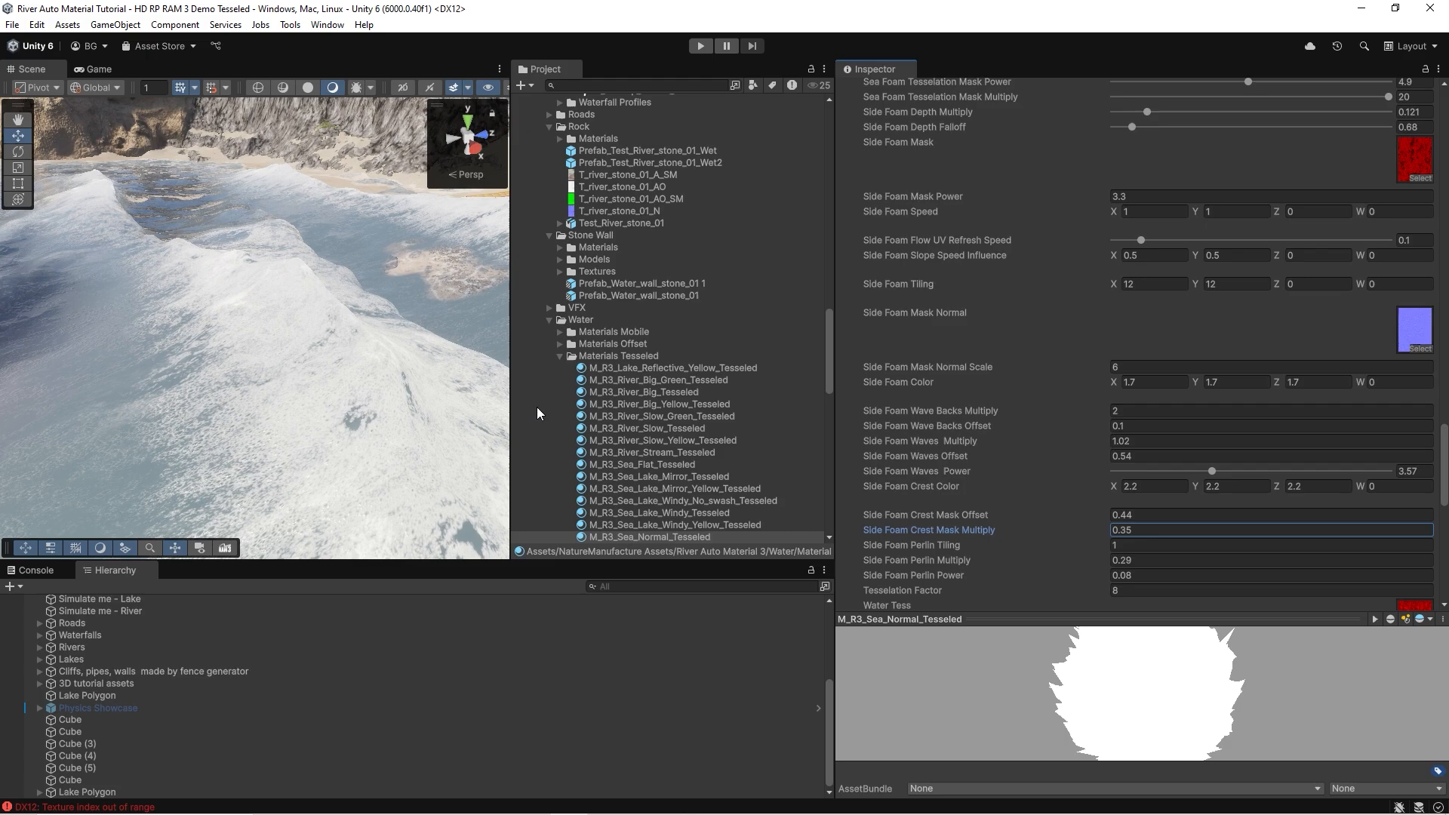
{"action": "right_click_drag", "start_coordinate": [355, 367], "coordinate": [273, 299]}
{"action": "key", "text": "w"}
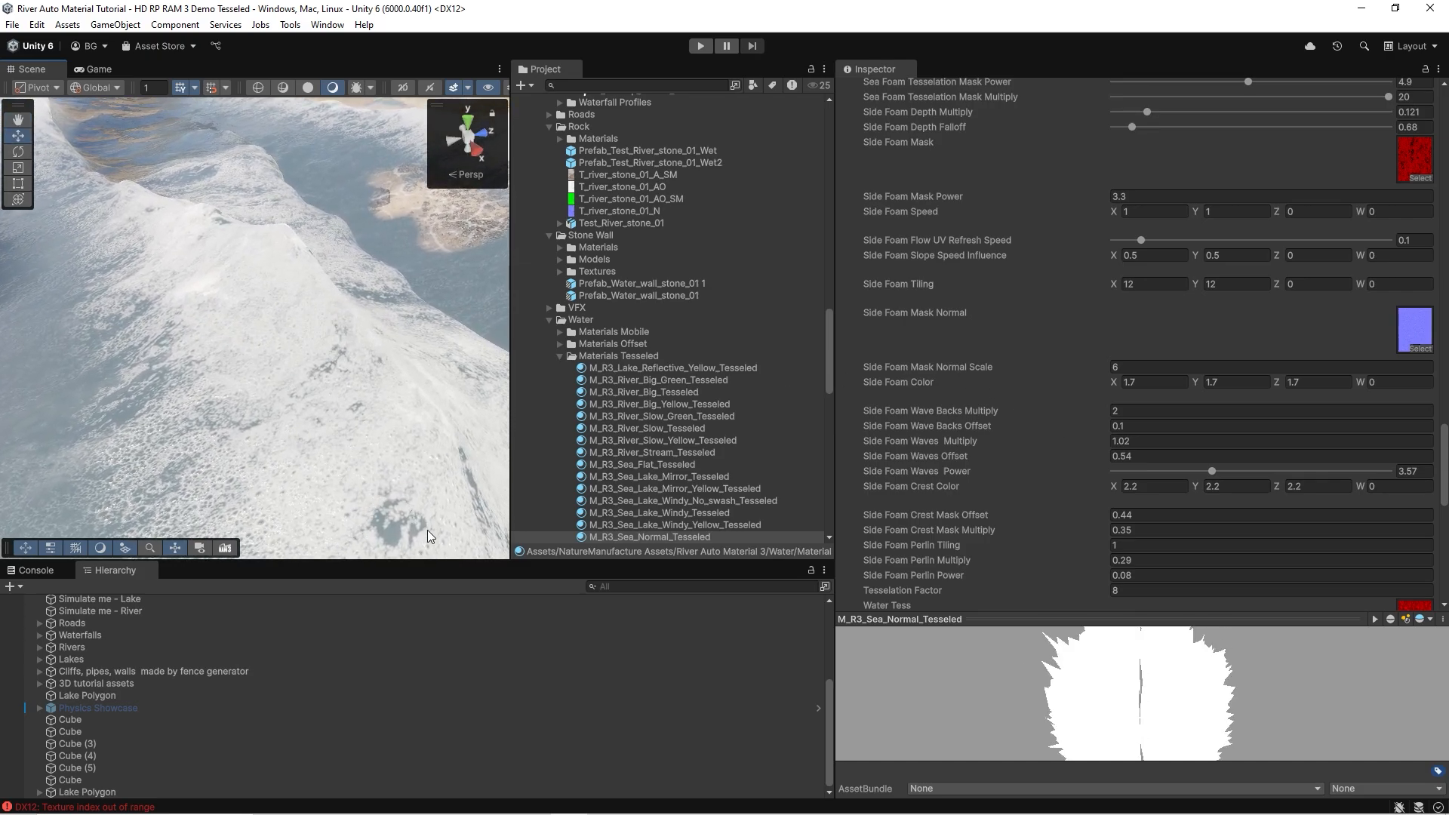
{"action": "left_click", "coordinate": [1022, 425]}
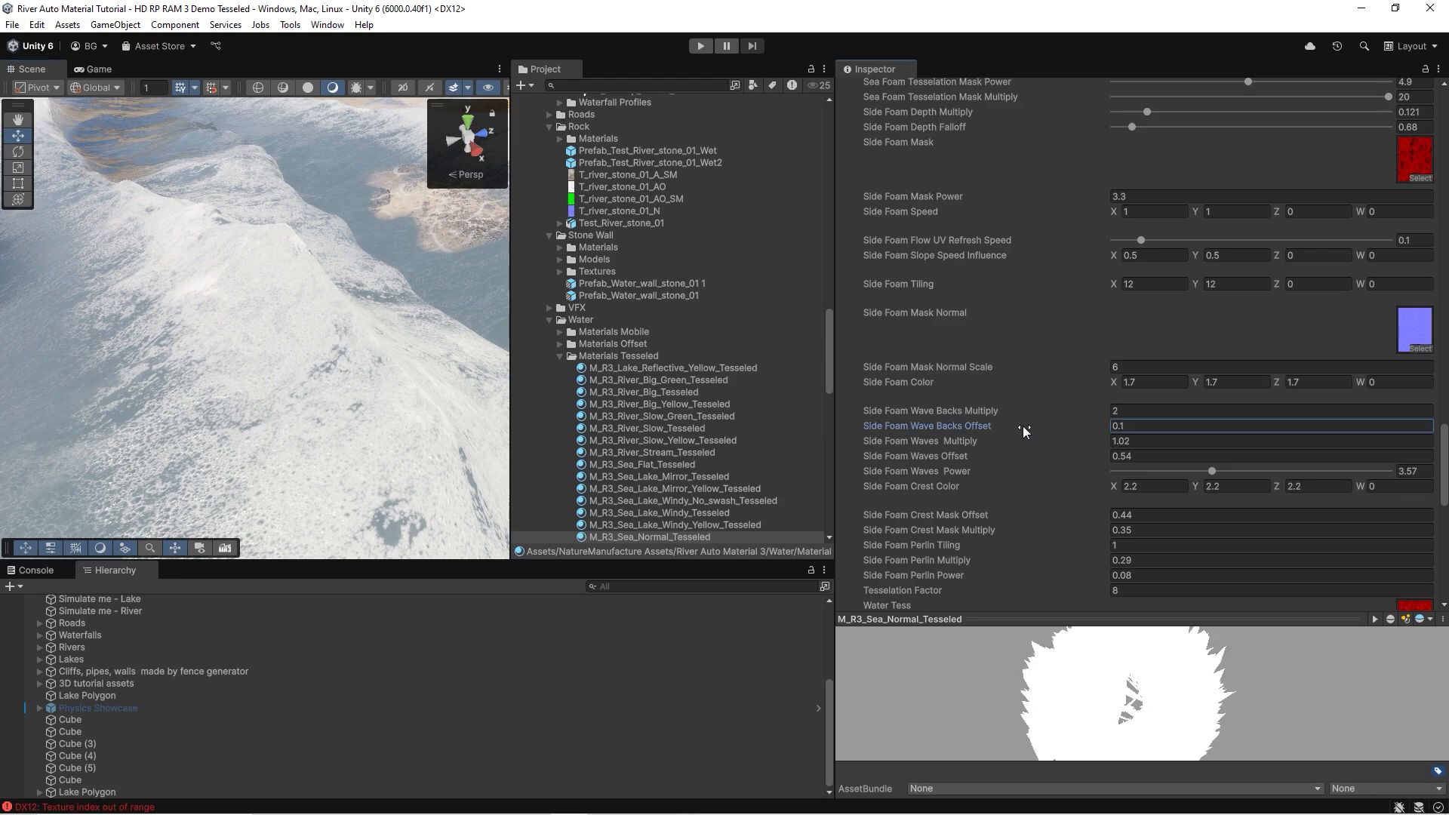
{"action": "left_click", "coordinate": [1016, 529]}
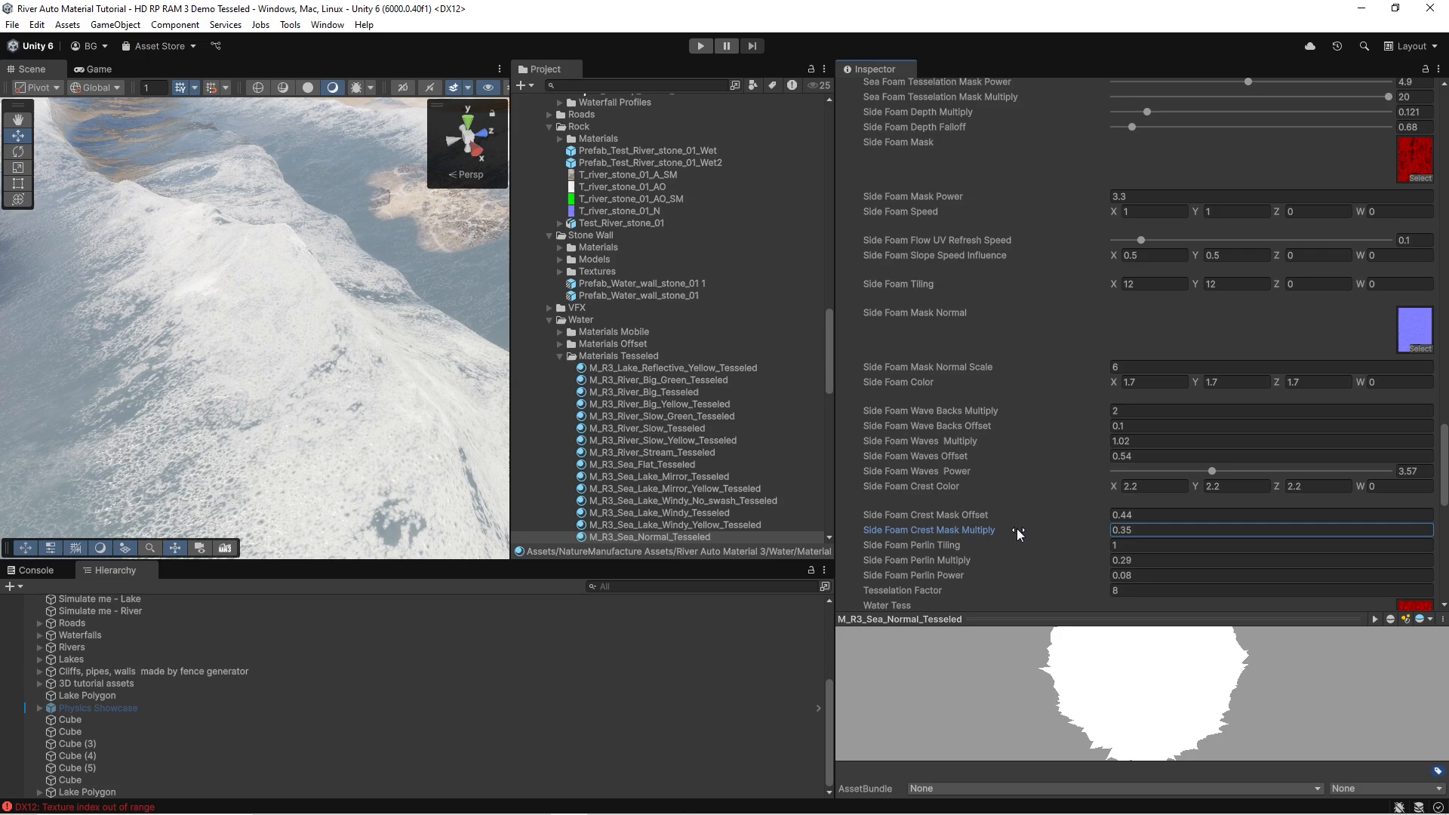
{"action": "mouse_move", "coordinate": [1016, 529]}
{"action": "left_mouse_down"}
{"action": "mouse_move", "coordinate": [1034, 527]}
{"action": "mouse_move", "coordinate": [1016, 532]}
{"action": "left_mouse_up"}
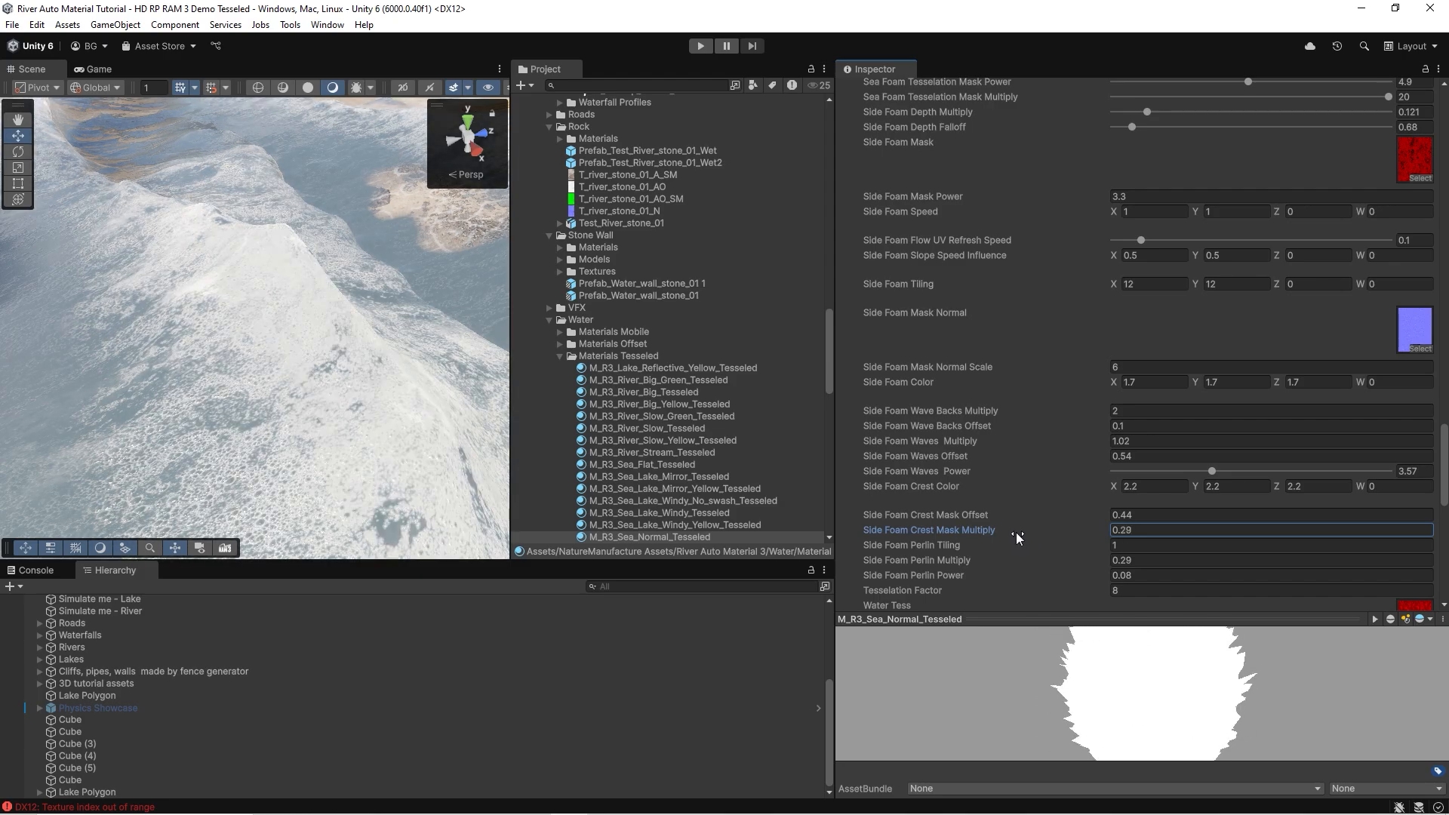
Adjust Side Foam Perlin Tiling to about 4.27, Perlin Multiply to about 0.77 and Perlin Power to about 0.03
{"action": "key", "text": "s"}
{"action": "right_click_drag", "start_coordinate": [304, 356], "coordinate": [311, 348]}
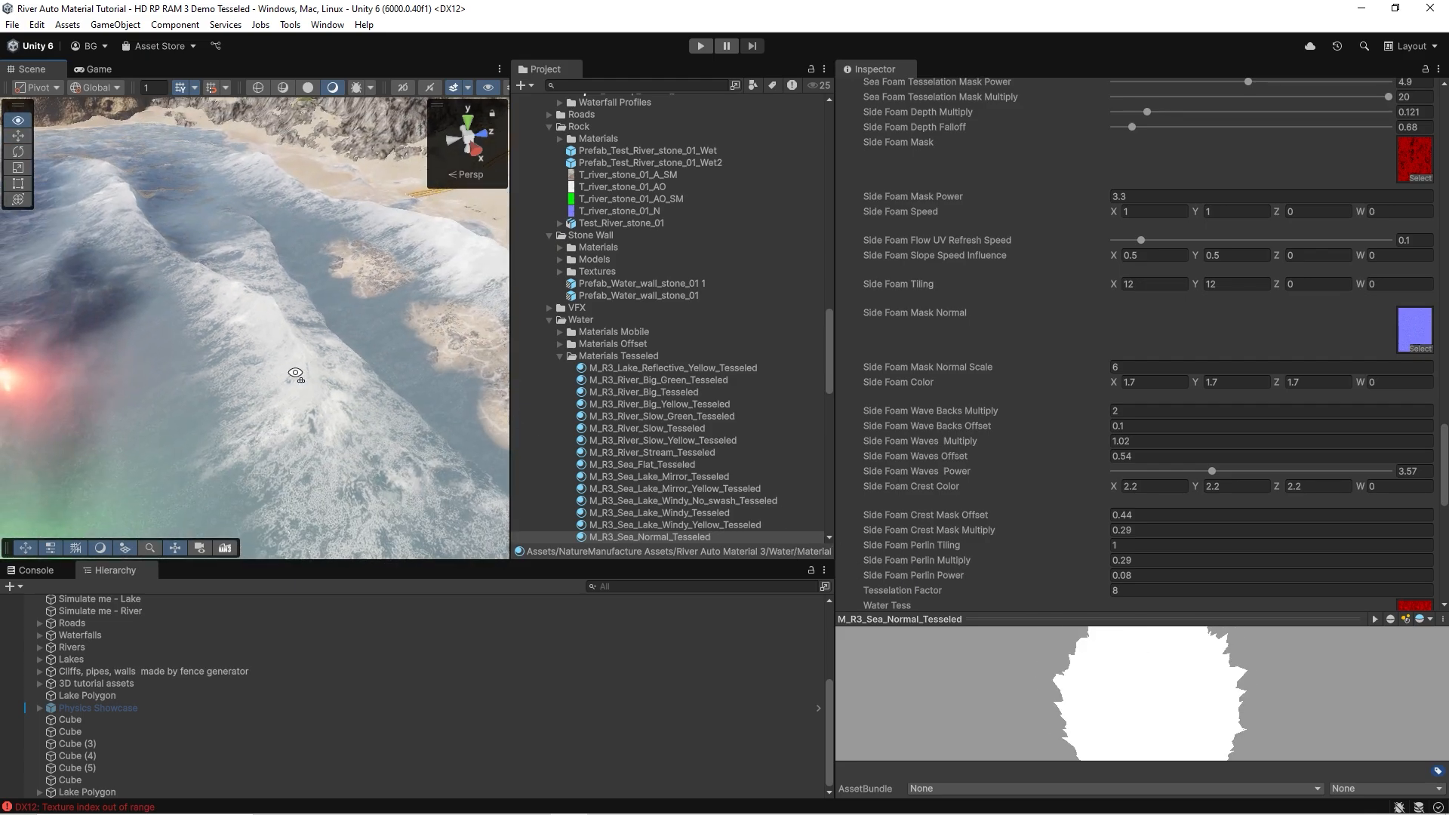
{"action": "scroll", "coordinate": [921, 505], "scroll_direction": "down", "scroll_amount": 2}
{"action": "mouse_move", "coordinate": [332, 362]}
{"action": "right_mouse_down"}
{"action": "mouse_move", "coordinate": [332, 344]}
{"action": "mouse_move", "coordinate": [346, 352]}
{"action": "mouse_move", "coordinate": [342, 382]}
{"action": "right_mouse_up"}
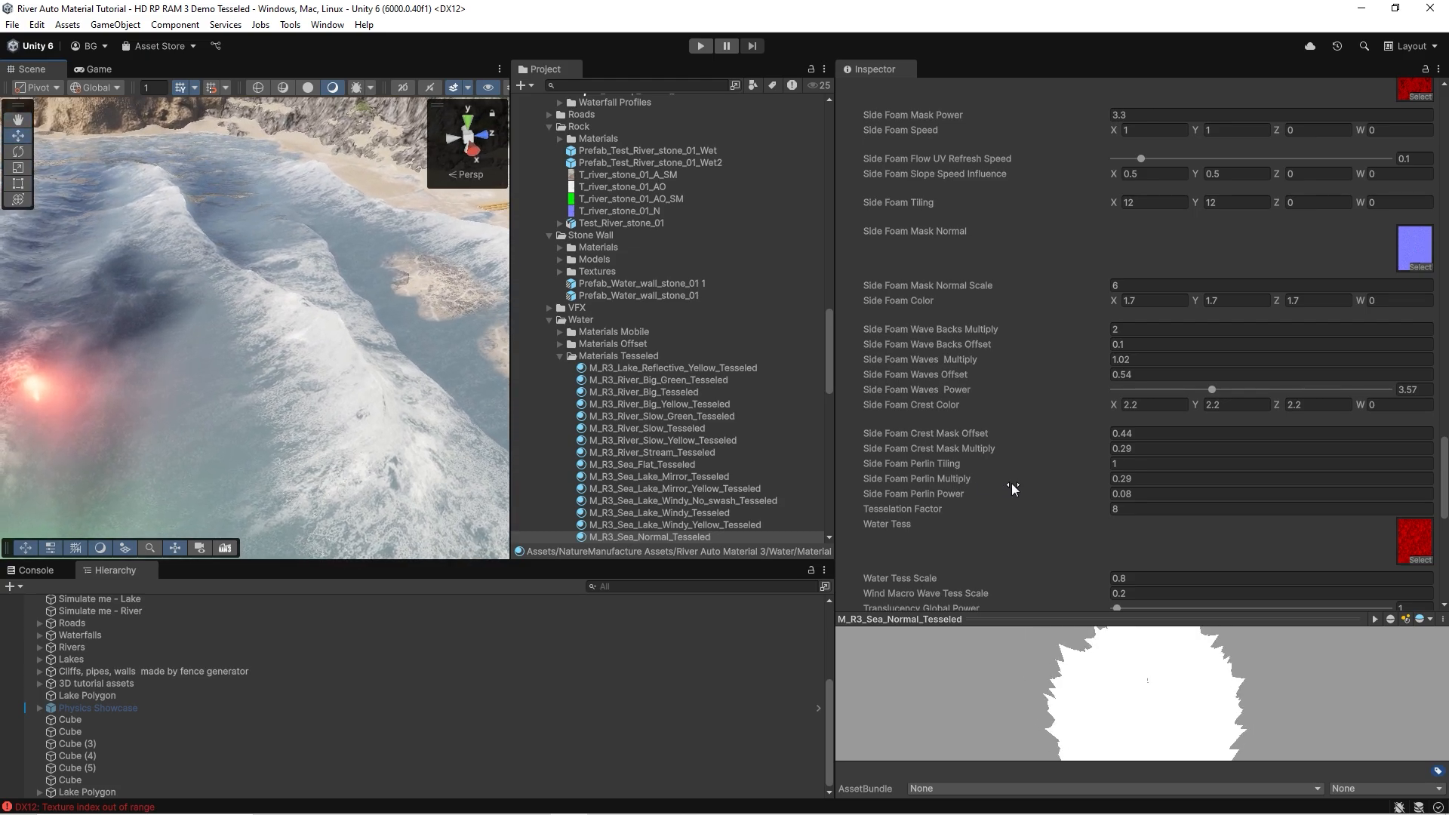
{"action": "left_click_drag", "start_coordinate": [1007, 481], "coordinate": [1072, 475]}
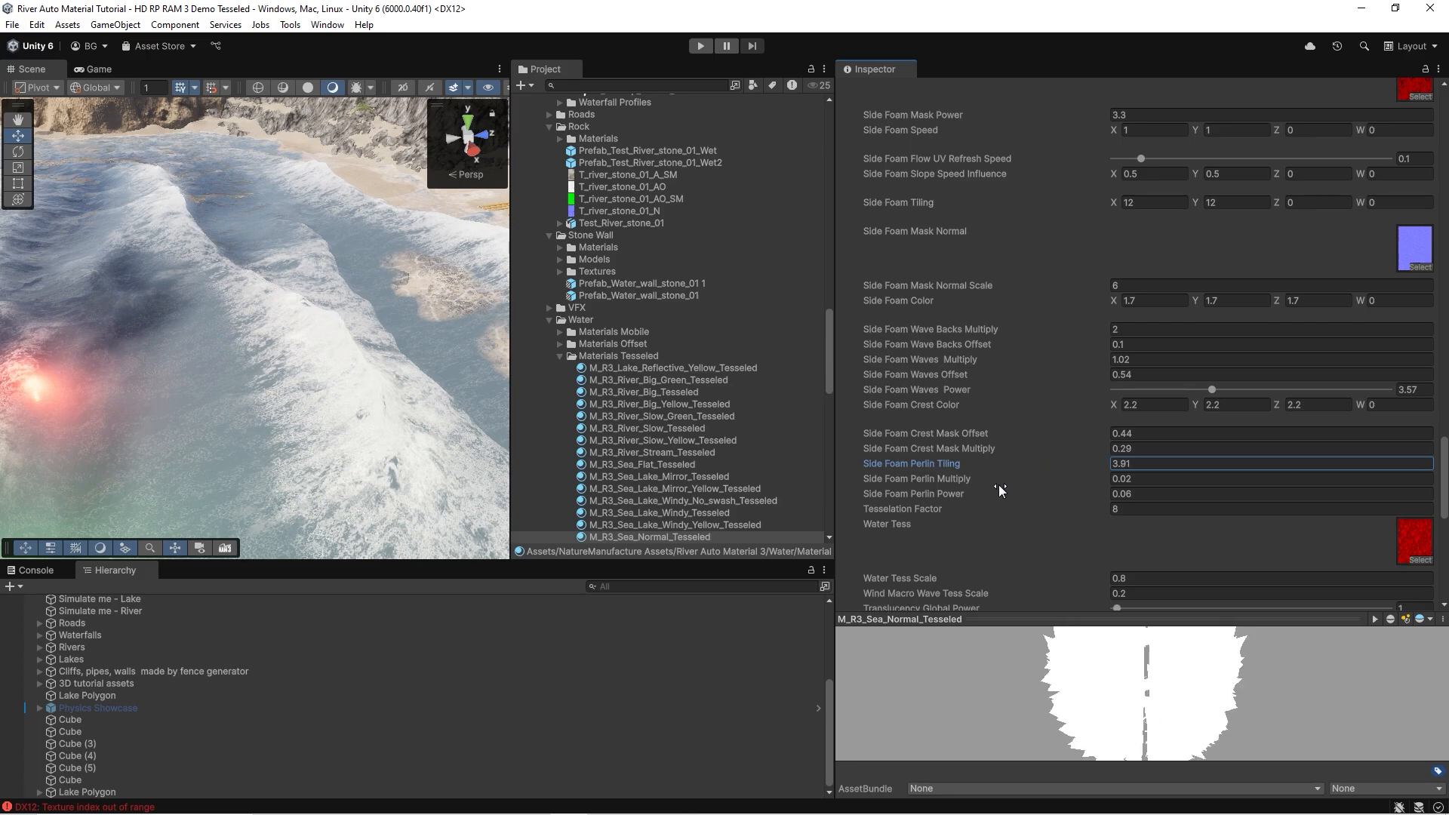
{"action": "left_click_drag", "start_coordinate": [975, 481], "coordinate": [1020, 463]}
{"action": "key", "text": "w"}
{"action": "right_click_drag", "start_coordinate": [213, 312], "coordinate": [350, 352]}
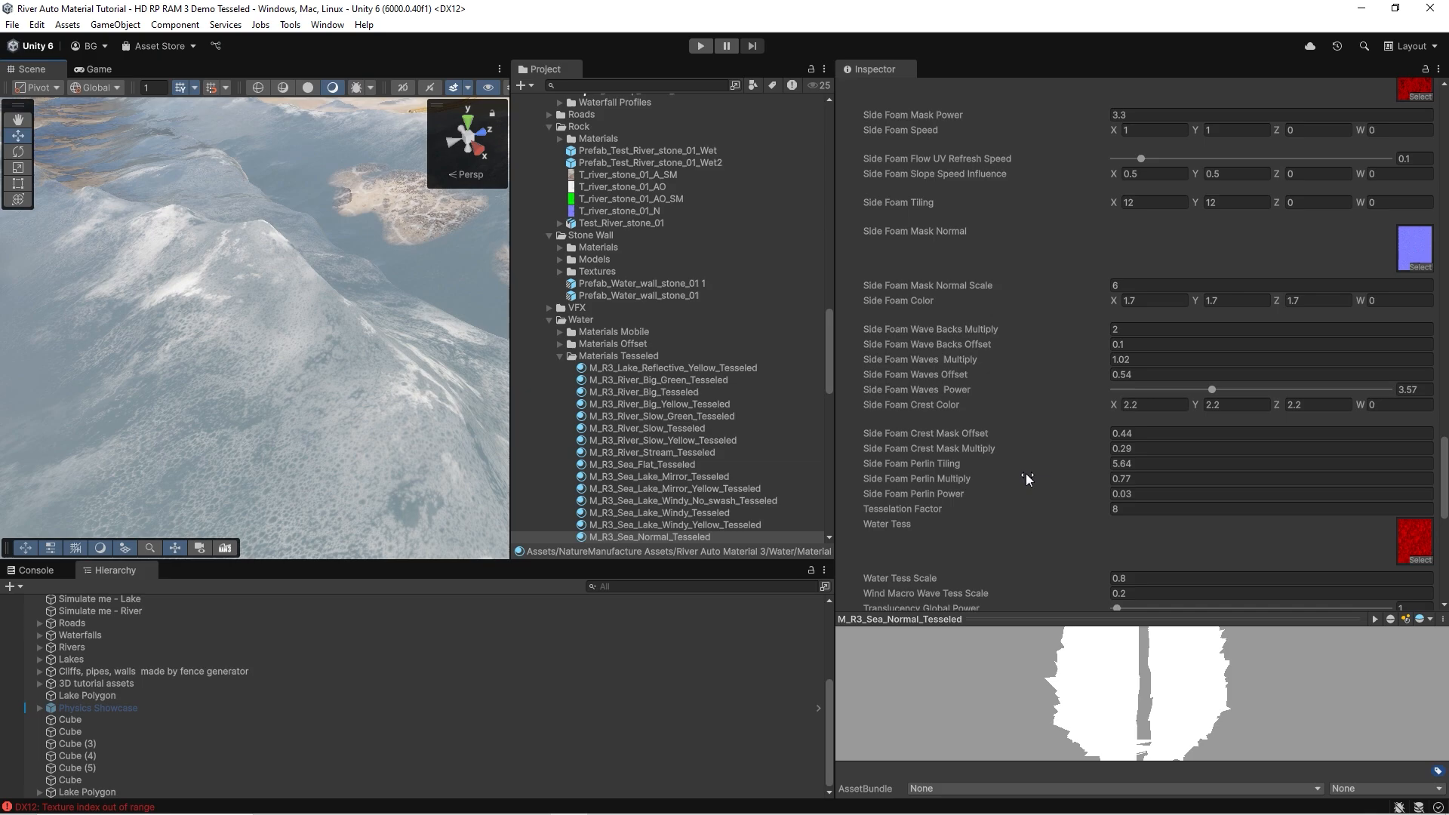
{"action": "mouse_move", "coordinate": [998, 468]}
{"action": "left_mouse_down"}
{"action": "mouse_move", "coordinate": [1014, 461]}
{"action": "mouse_move", "coordinate": [994, 453]}
{"action": "left_mouse_up"}
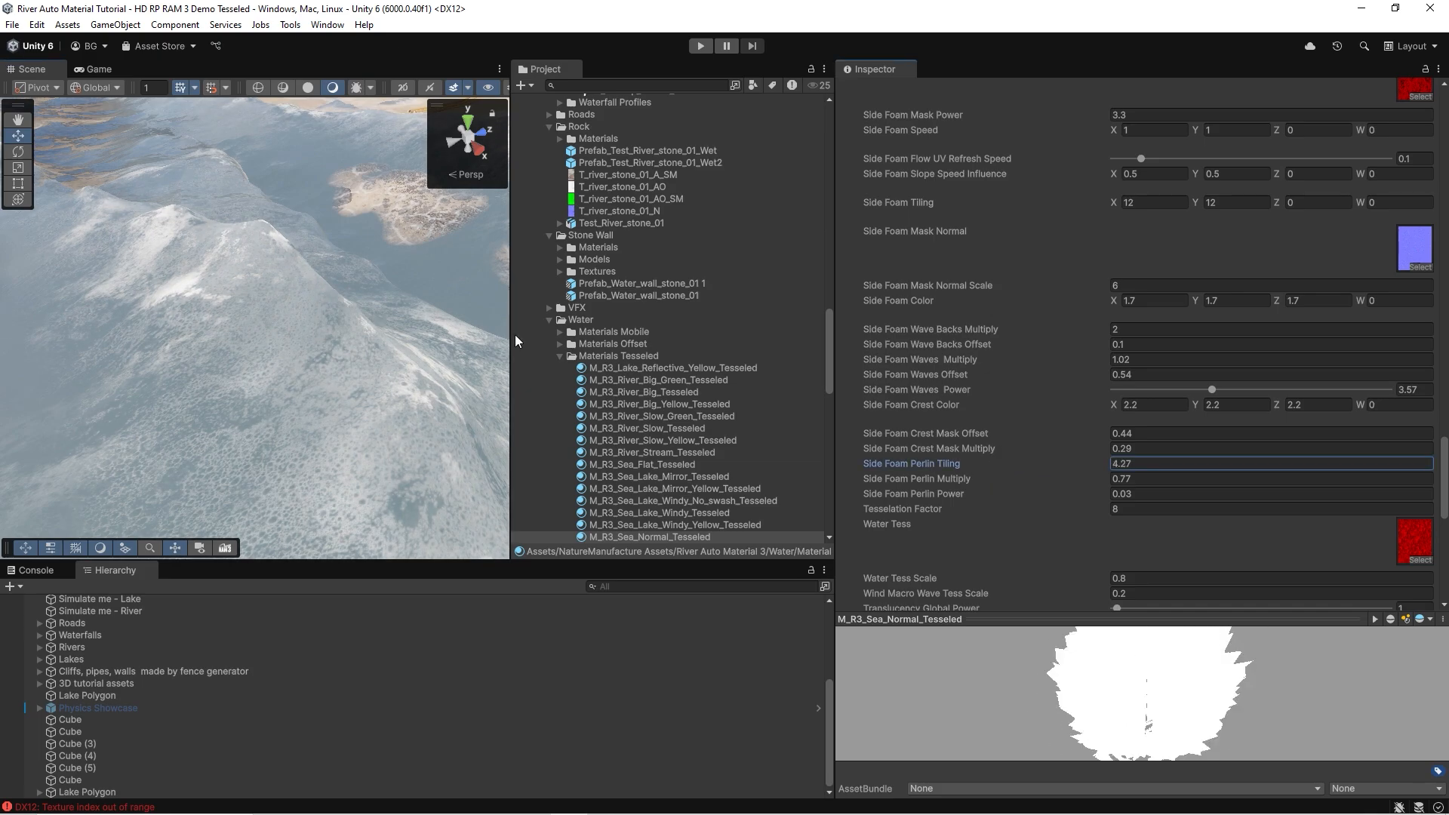
{"action": "right_click_drag", "start_coordinate": [412, 363], "coordinate": [310, 320]}
{"action": "key", "text": "w"}
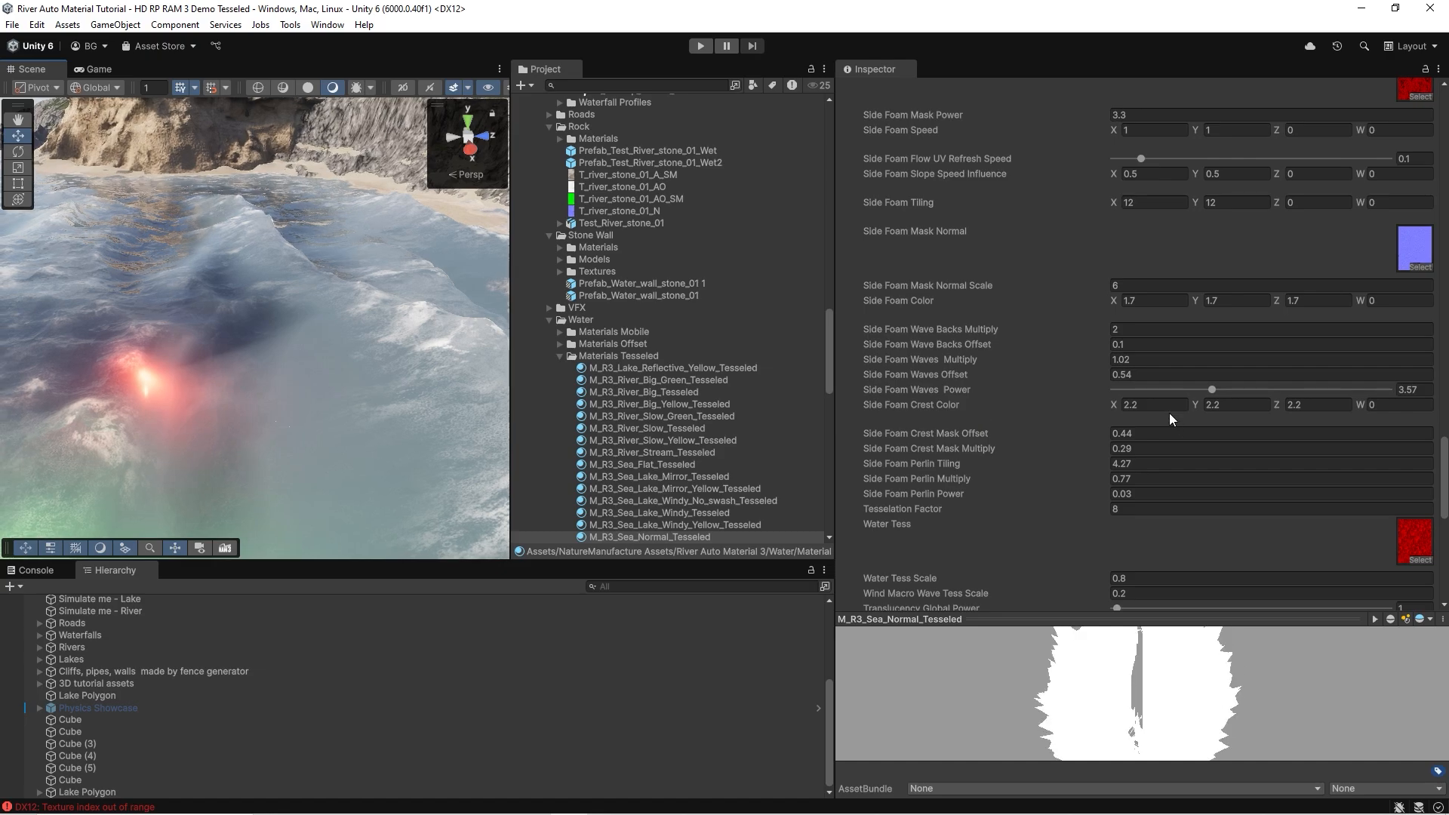
Raise Water Tess Scale to about 1.89
{"action": "scroll", "coordinate": [1169, 413], "scroll_direction": "down", "scroll_amount": 3}
{"action": "scroll", "coordinate": [1170, 414], "scroll_direction": "down", "scroll_amount": 2}
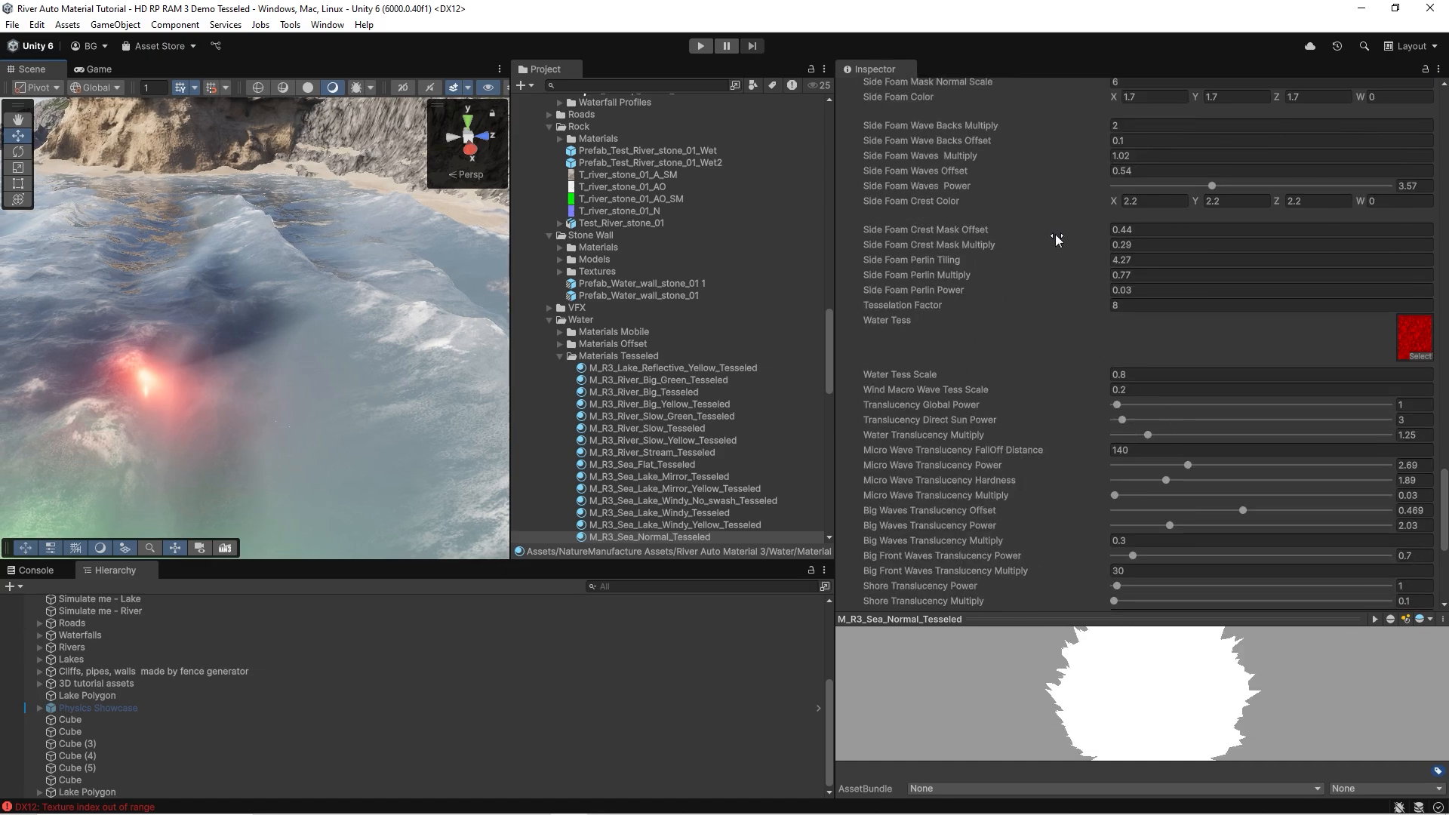
{"action": "right_click_drag", "start_coordinate": [487, 237], "coordinate": [343, 253]}
{"action": "key", "text": "w"}
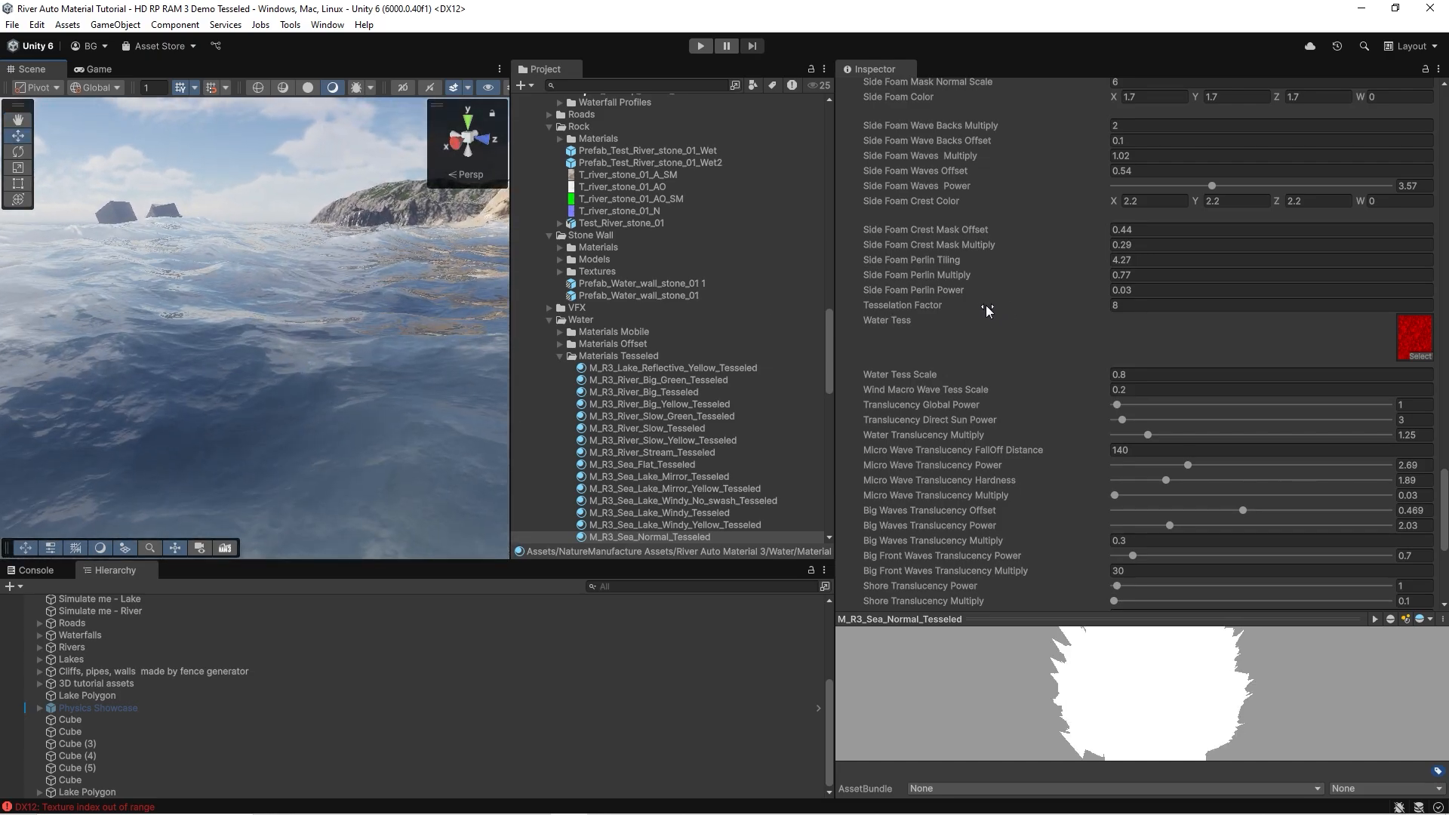
{"action": "right_click_drag", "start_coordinate": [315, 353], "coordinate": [354, 345]}
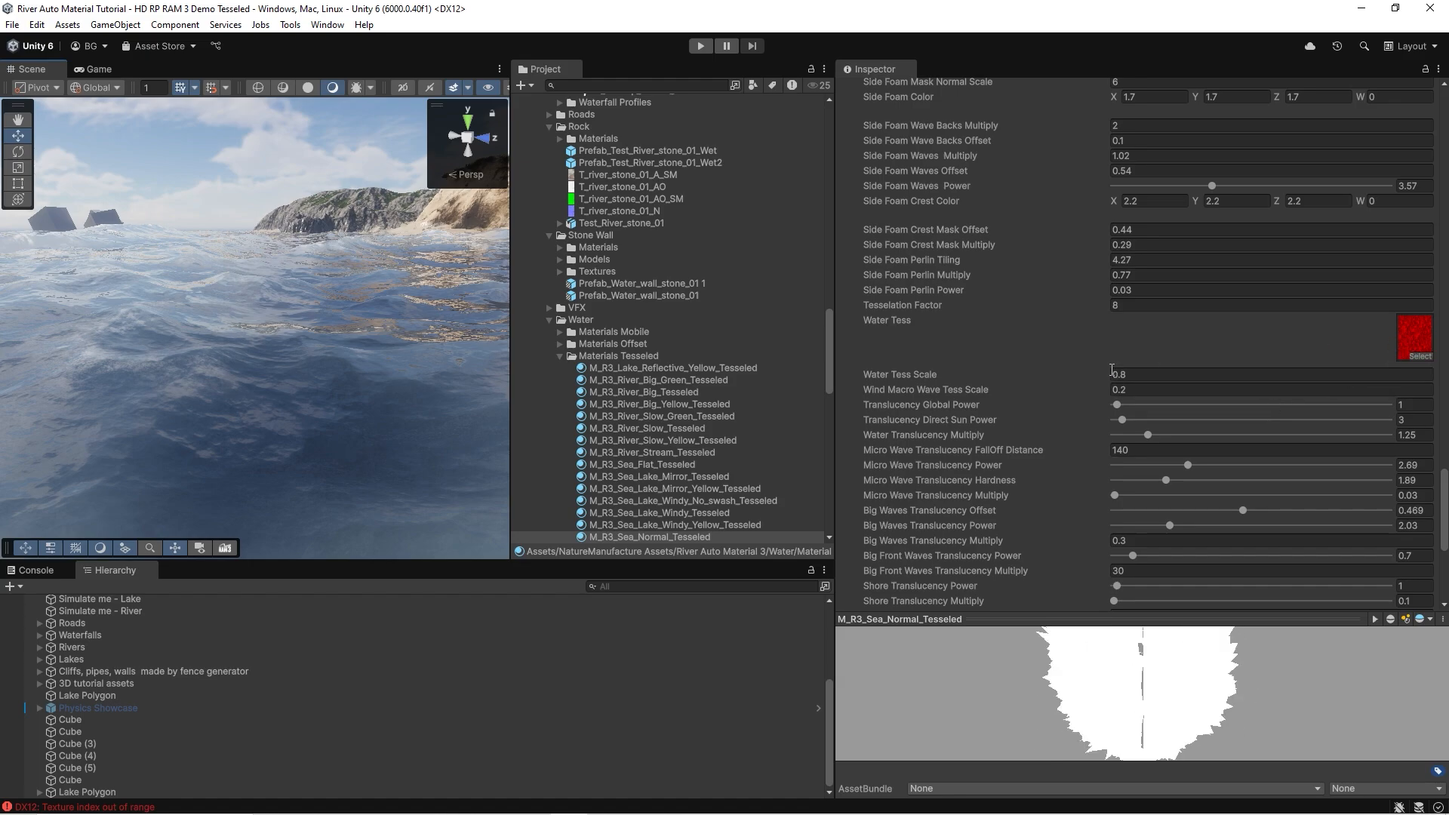
{"action": "left_click_drag", "start_coordinate": [920, 374], "coordinate": [928, 374]}
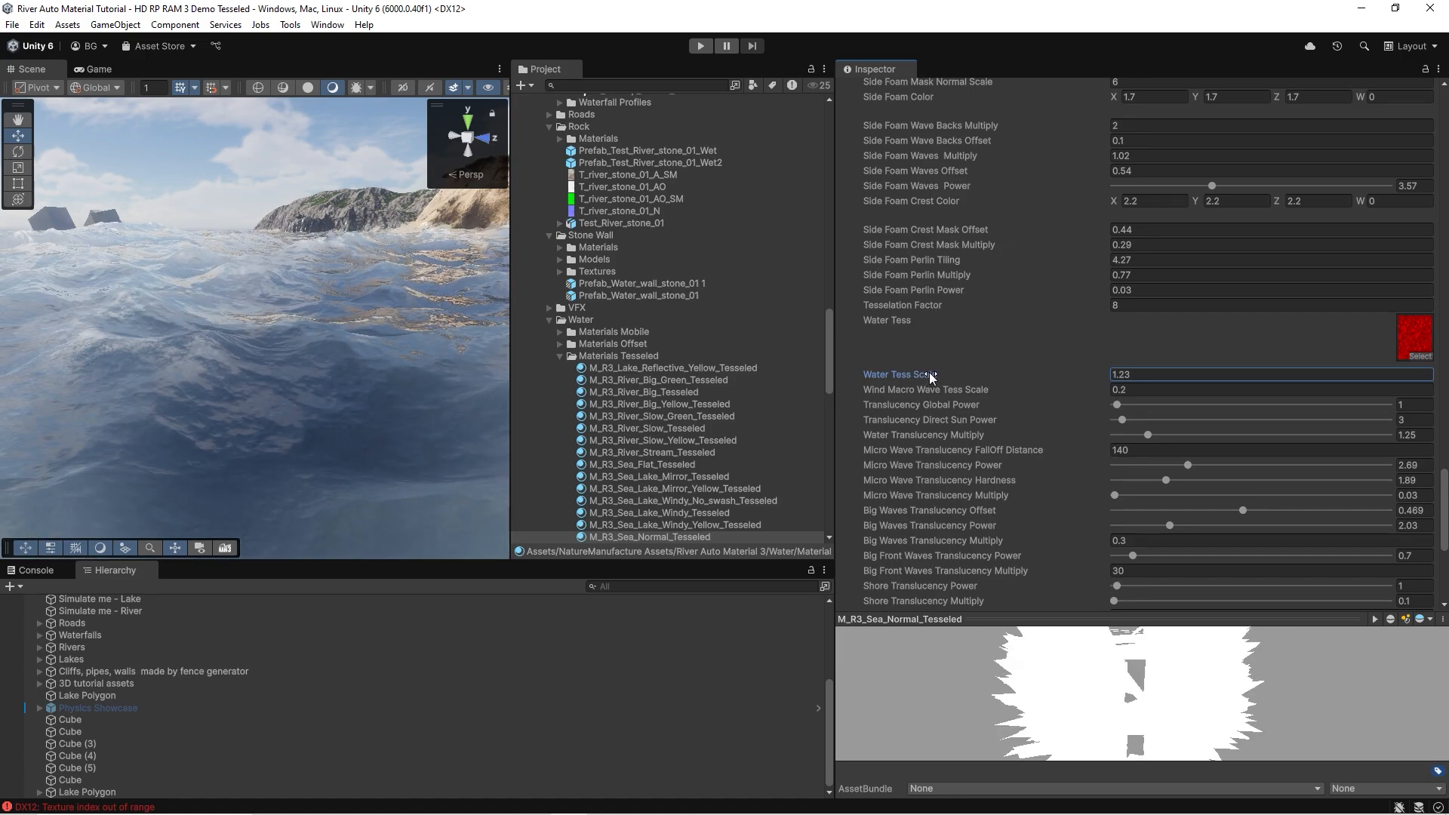
{"action": "mouse_move", "coordinate": [927, 374]}
{"action": "left_mouse_down"}
{"action": "mouse_move", "coordinate": [973, 369]}
{"action": "mouse_move", "coordinate": [945, 374]}
{"action": "left_mouse_up"}
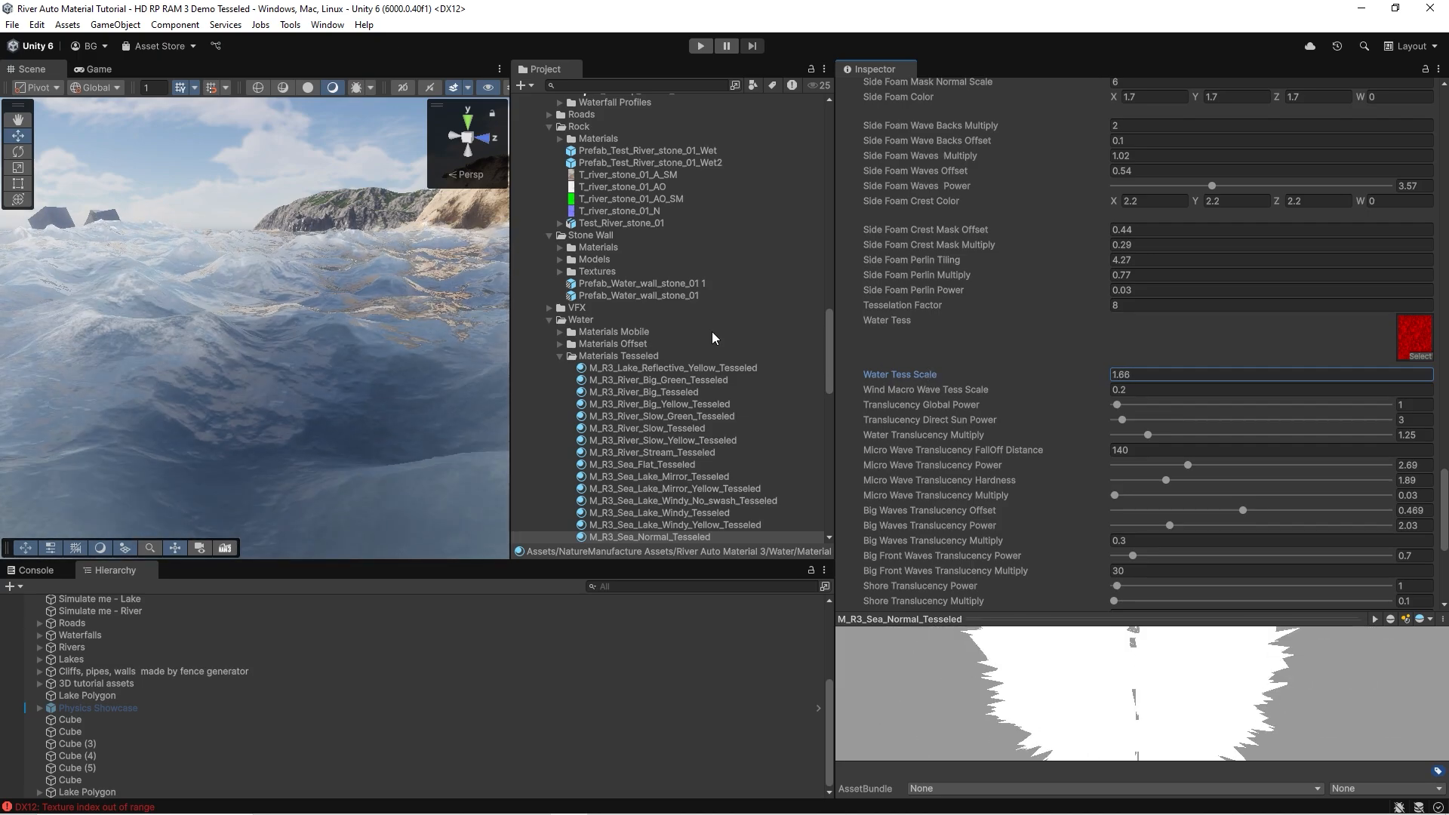
{"action": "right_click_drag", "start_coordinate": [460, 332], "coordinate": [432, 326]}
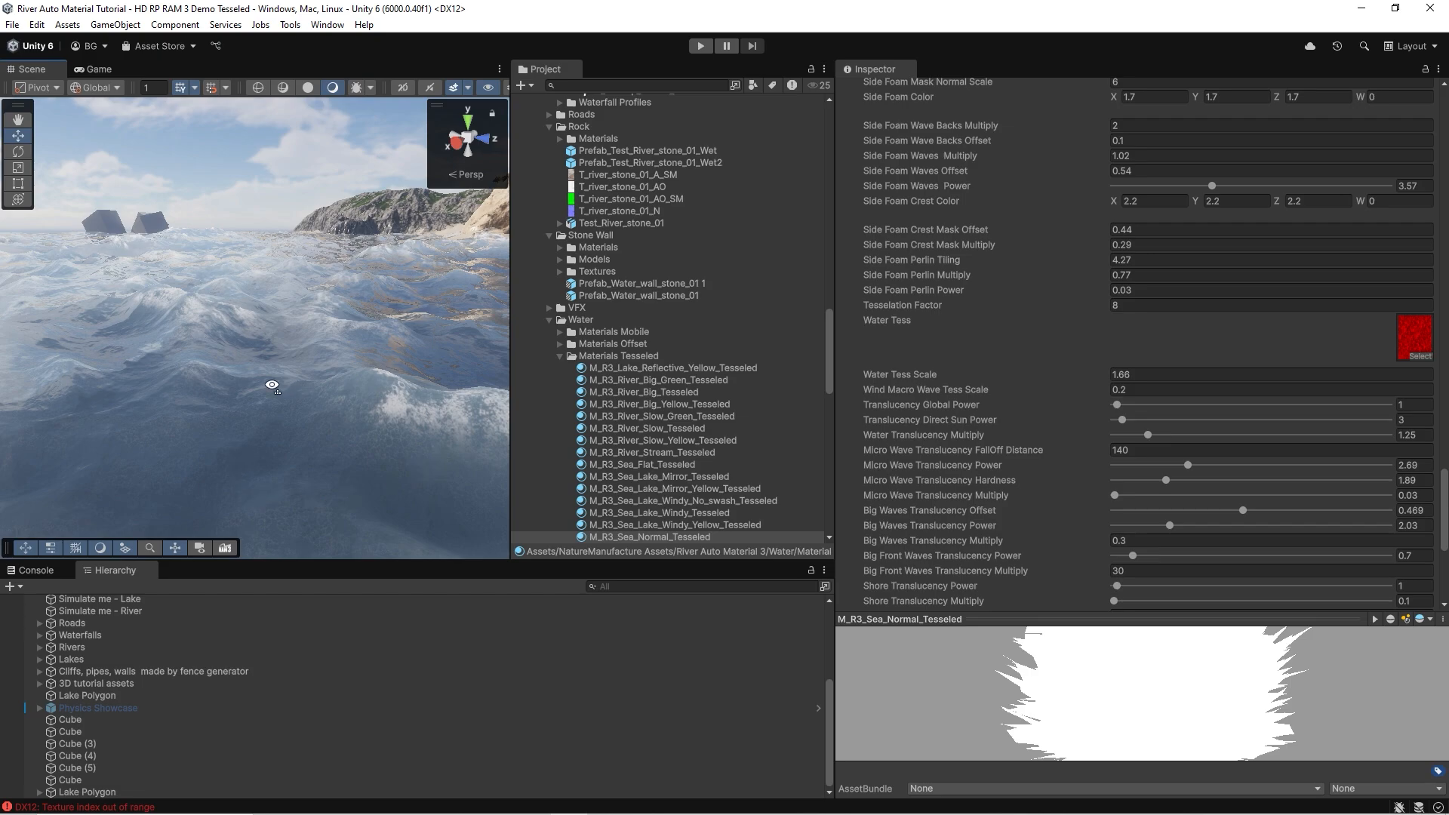
{"action": "right_click_drag", "start_coordinate": [272, 386], "coordinate": [324, 387]}
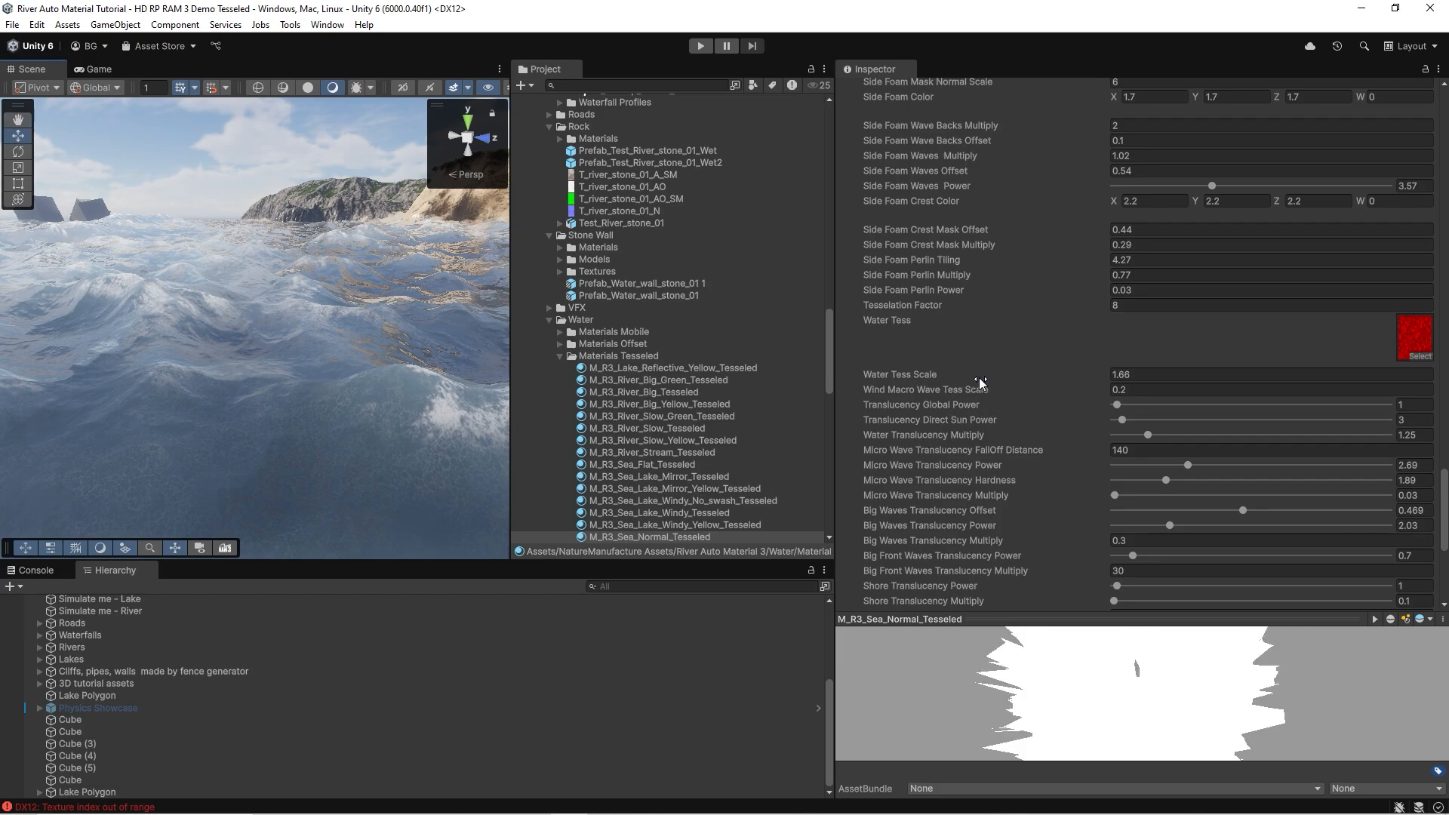
{"action": "left_click", "coordinate": [1004, 377]}
{"action": "left_click_drag", "start_coordinate": [1004, 377], "coordinate": [1396, 346]}
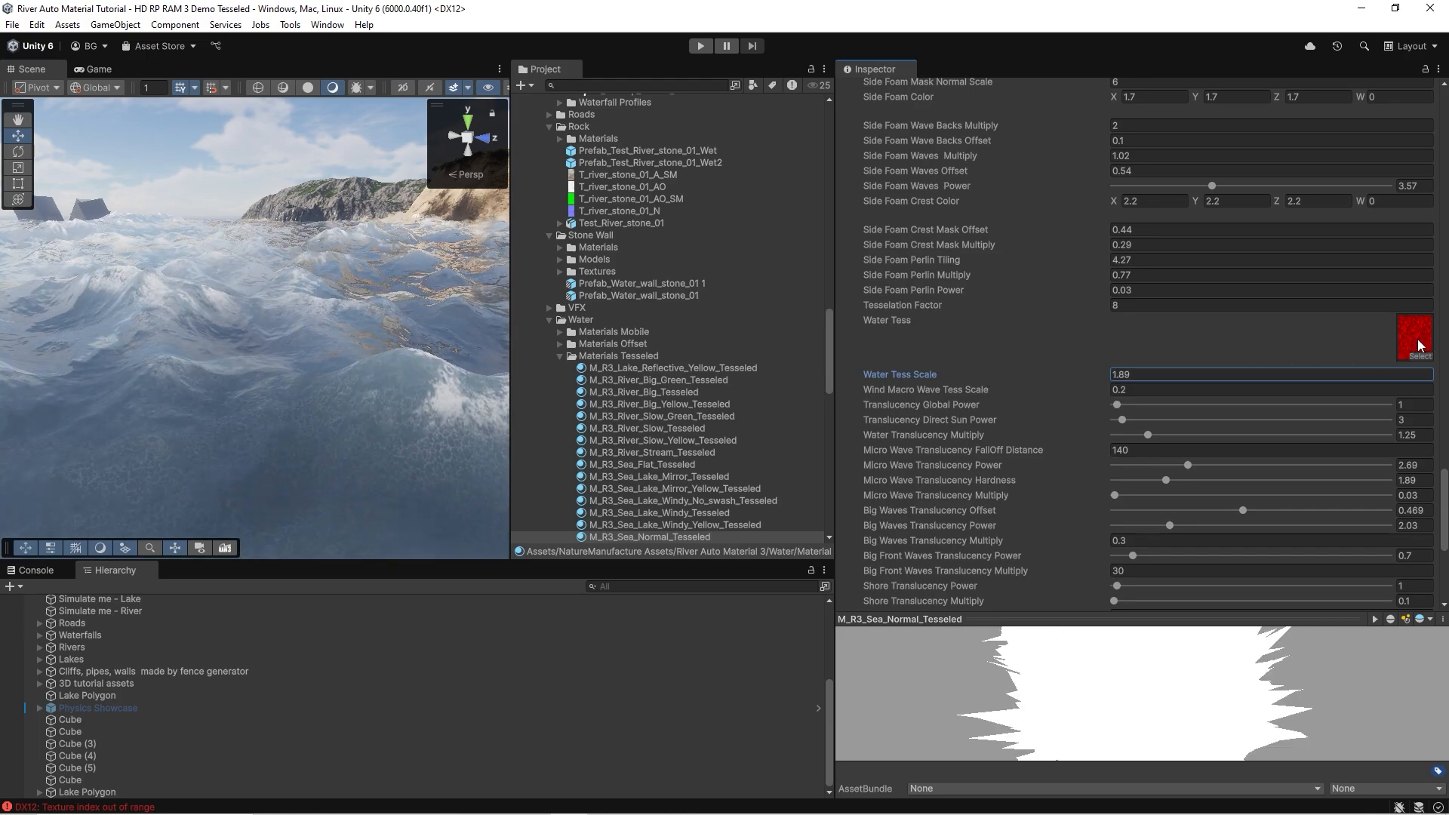
Lower Water Tess Scale to about 0.44
{"action": "mouse_move", "coordinate": [322, 318]}
{"action": "right_mouse_down"}
{"action": "mouse_move", "coordinate": [301, 304]}
{"action": "mouse_move", "coordinate": [322, 331]}
{"action": "mouse_move", "coordinate": [317, 306]}
{"action": "right_mouse_up"}
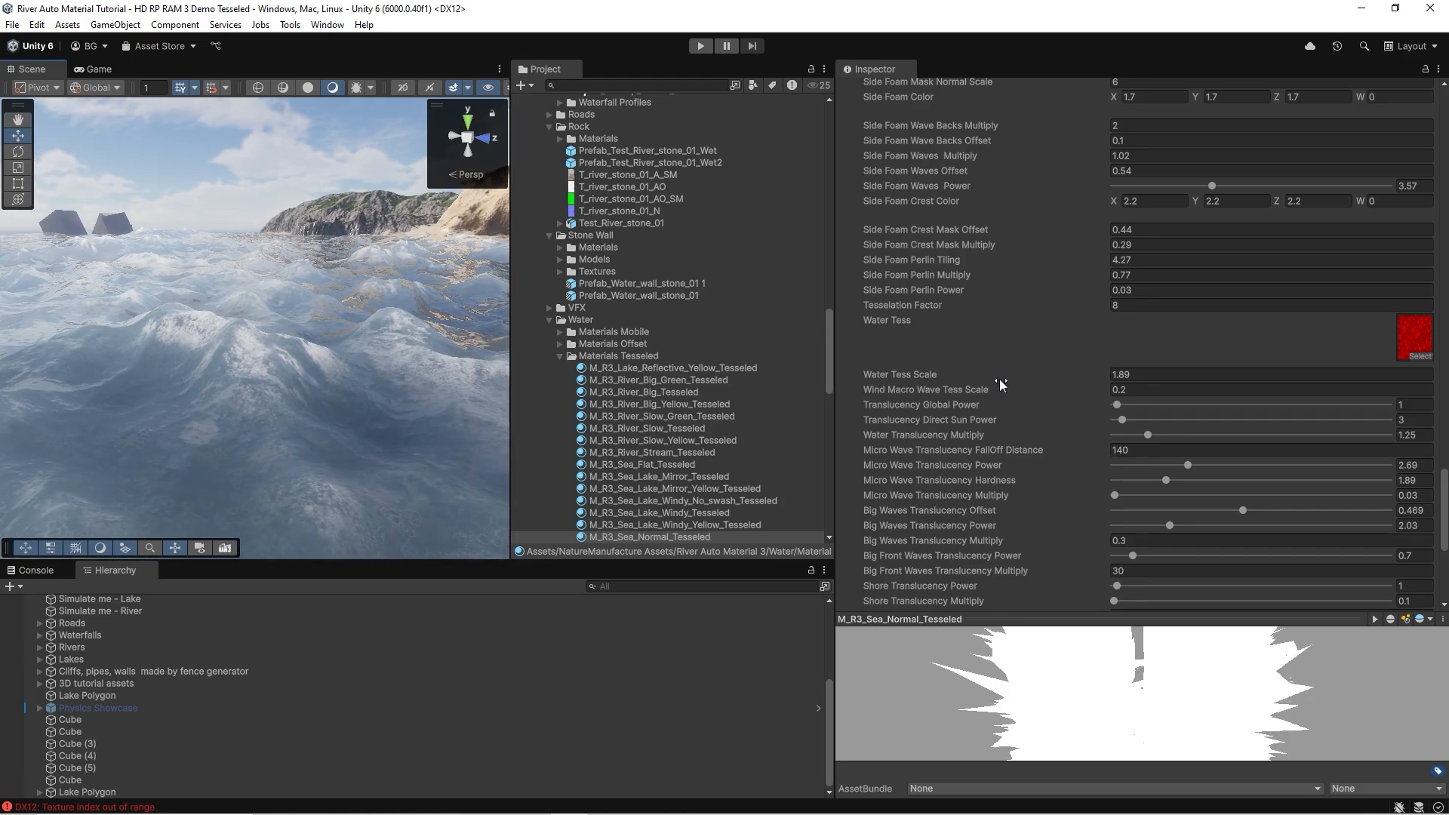
{"action": "mouse_move", "coordinate": [1000, 378]}
{"action": "left_mouse_down"}
{"action": "mouse_move", "coordinate": [972, 374]}
{"action": "mouse_move", "coordinate": [1017, 382]}
{"action": "mouse_move", "coordinate": [976, 382]}
{"action": "left_mouse_up"}
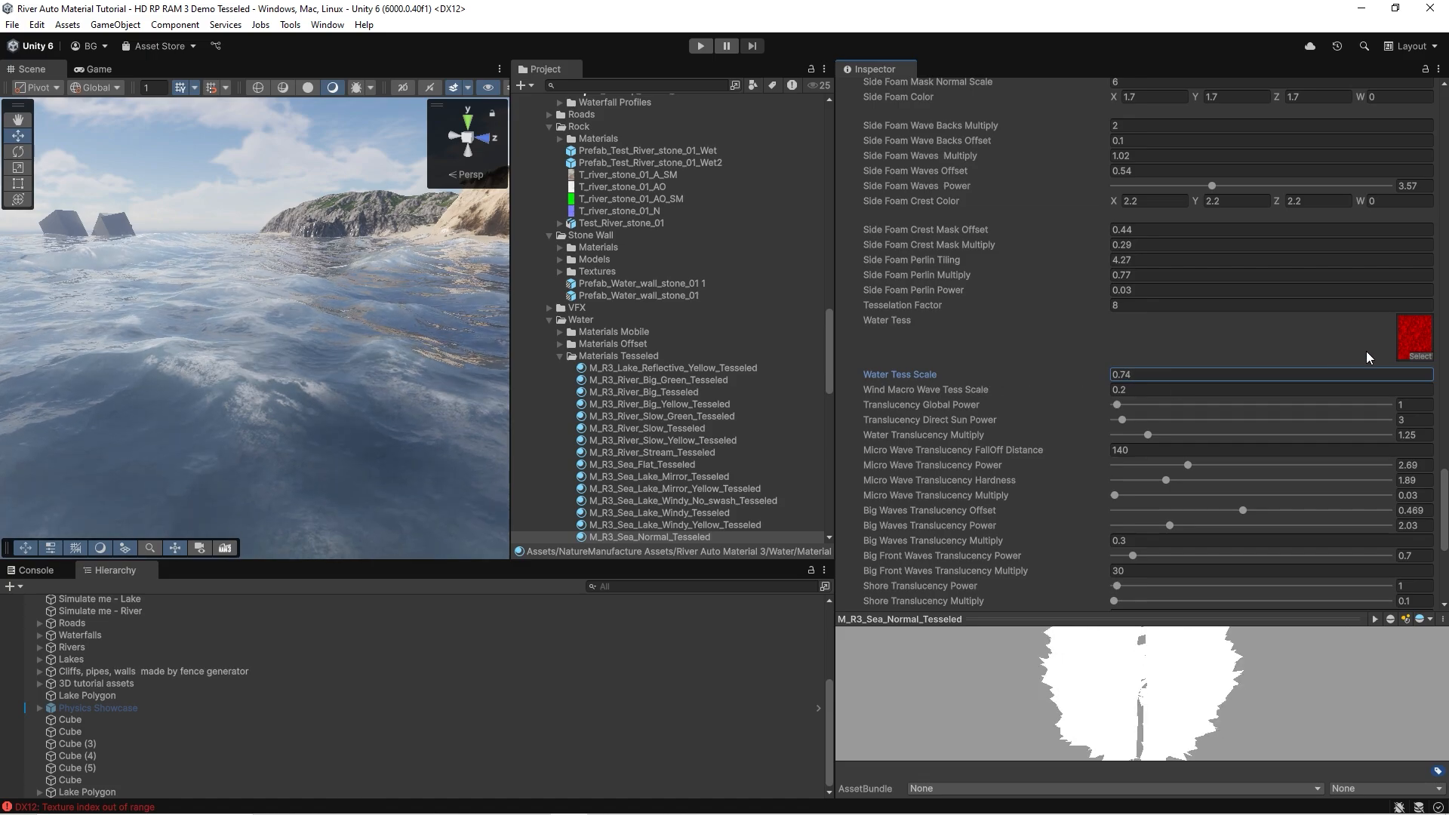
{"action": "left_click_drag", "start_coordinate": [1067, 374], "coordinate": [1058, 373]}
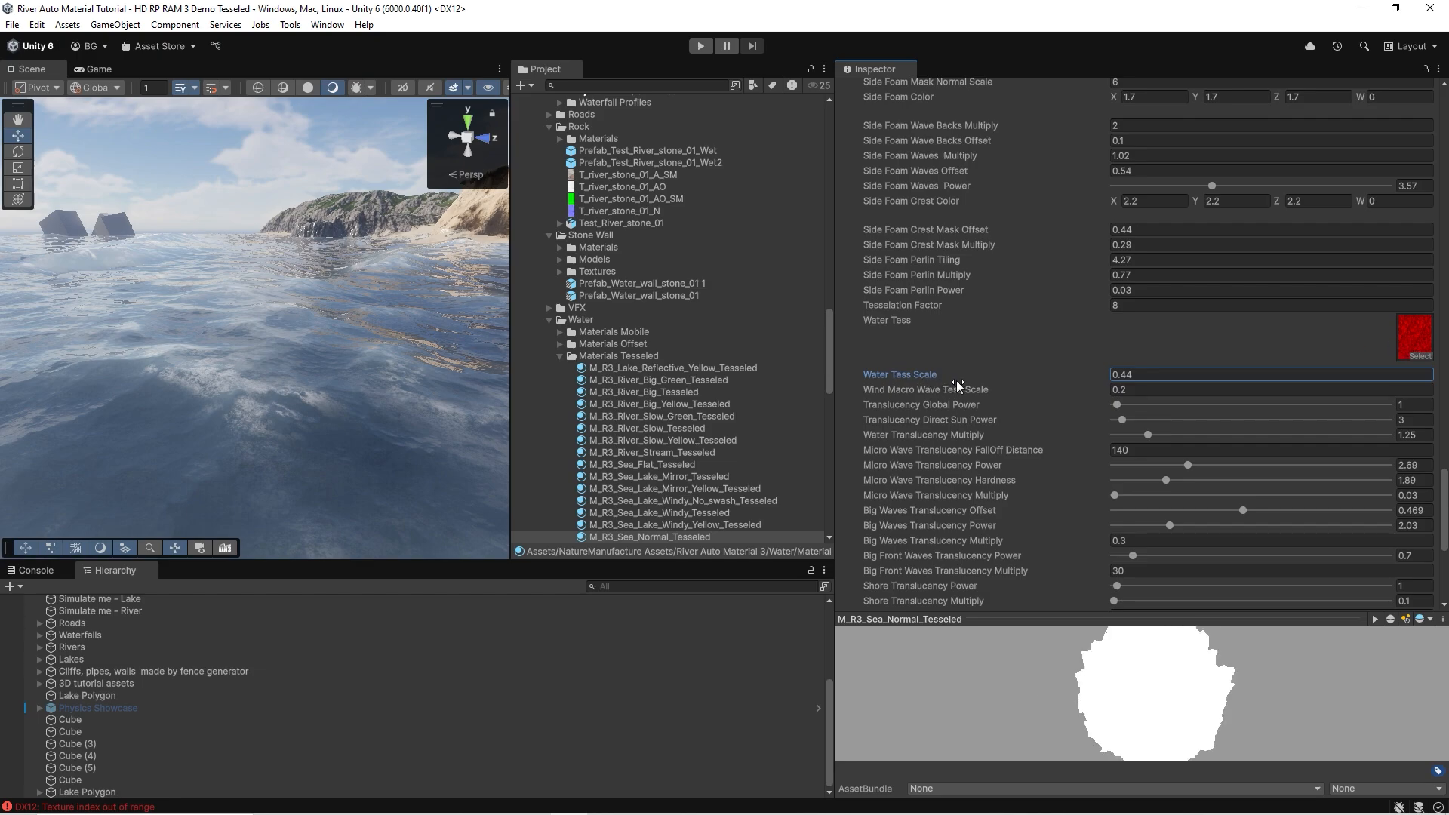
{"action": "right_click_drag", "start_coordinate": [364, 369], "coordinate": [358, 372]}
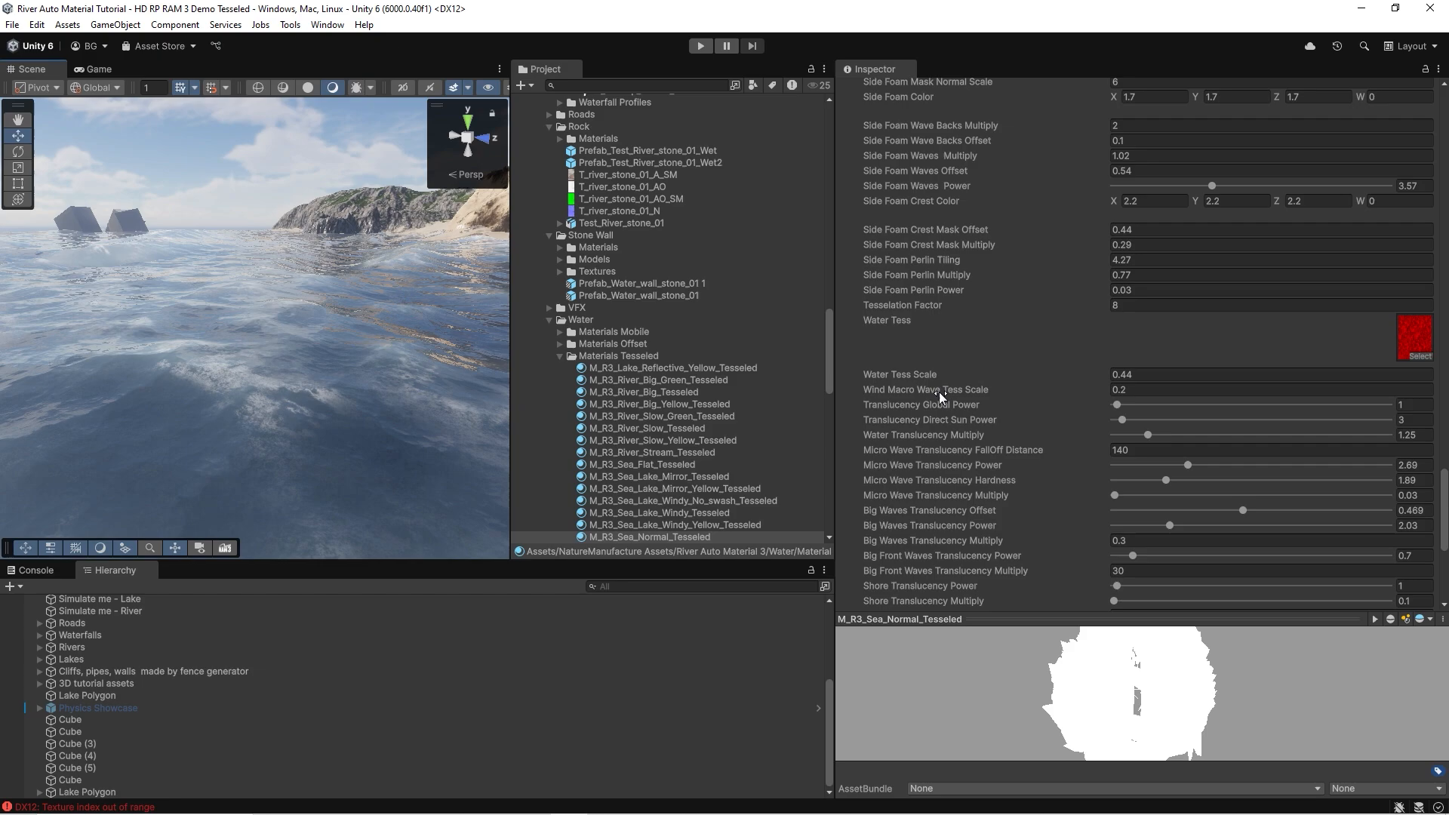
Set Wind Macro Wave Tess Scale to about 1.39
{"action": "mouse_move", "coordinate": [939, 392]}
{"action": "left_mouse_down"}
{"action": "mouse_move", "coordinate": [1019, 388]}
{"action": "mouse_move", "coordinate": [939, 397]}
{"action": "mouse_move", "coordinate": [984, 397]}
{"action": "mouse_move", "coordinate": [966, 395]}
{"action": "left_mouse_up"}
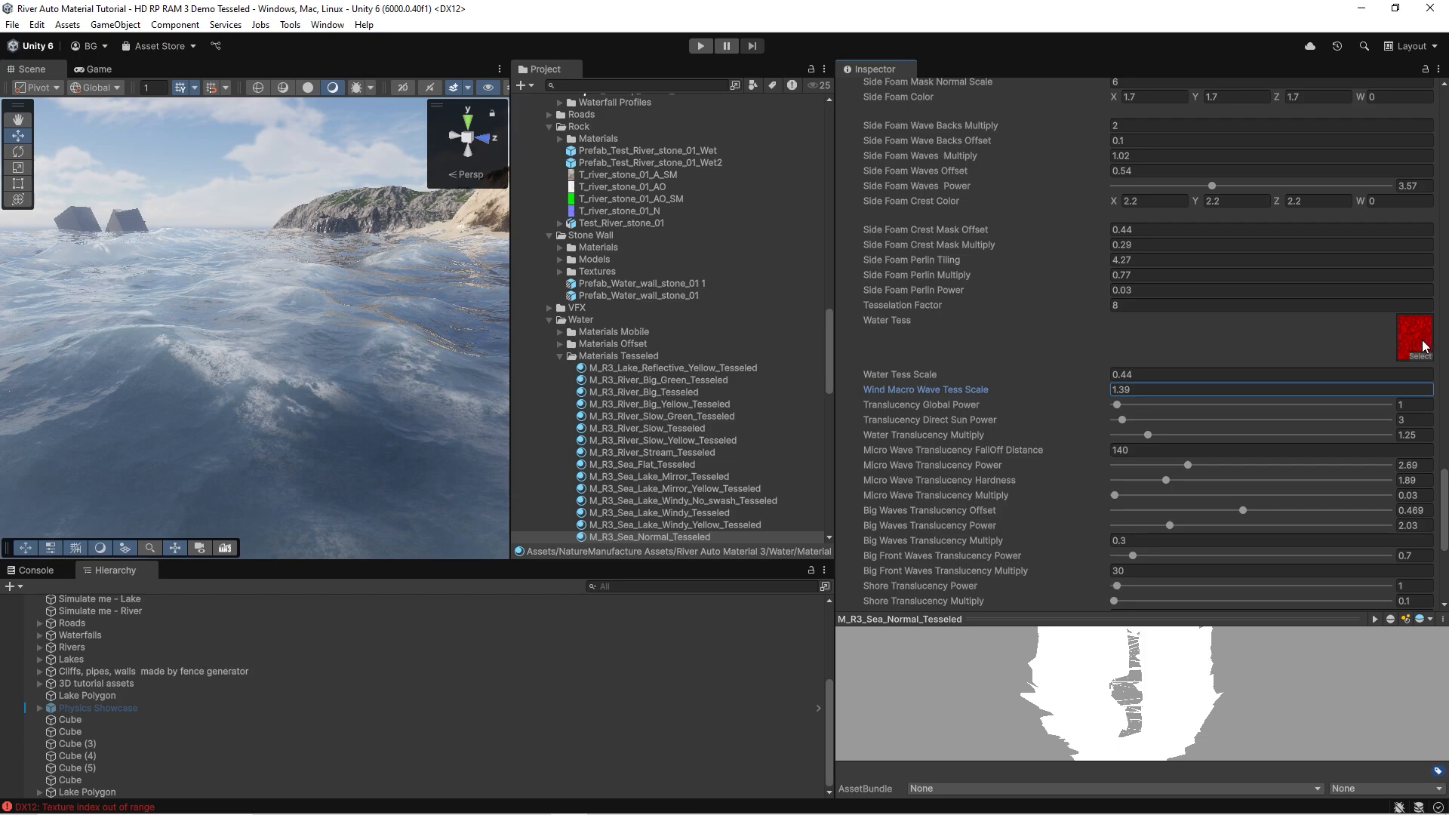
{"action": "scroll", "coordinate": [1426, 388], "scroll_direction": "up", "scroll_amount": 10}
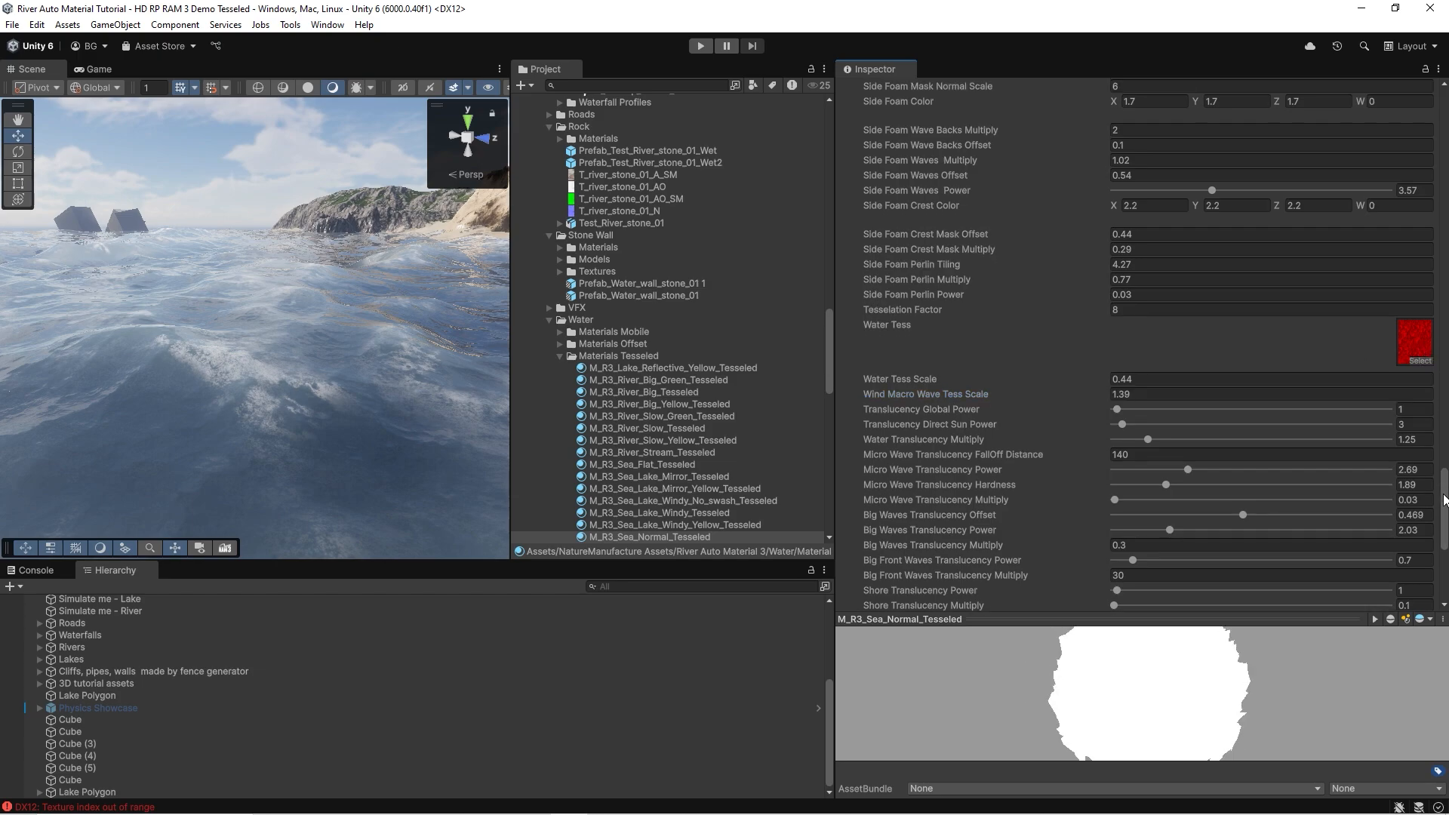
{"action": "scroll", "coordinate": [1426, 388], "scroll_direction": "up", "scroll_amount": 10}
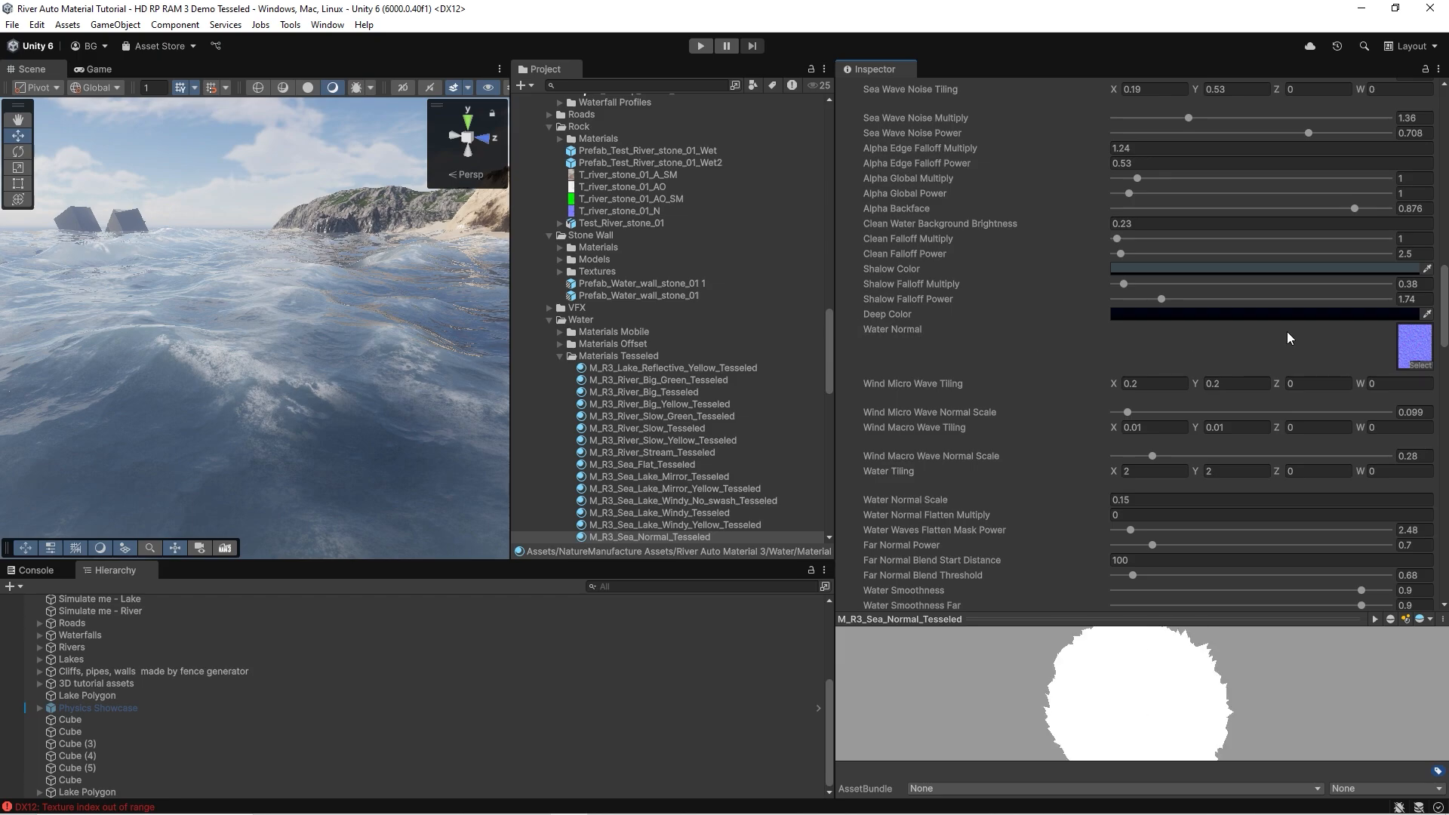
Set Water Tess Scale to about 1.35
{"action": "left_click_drag", "start_coordinate": [1443, 311], "coordinate": [1443, 501]}
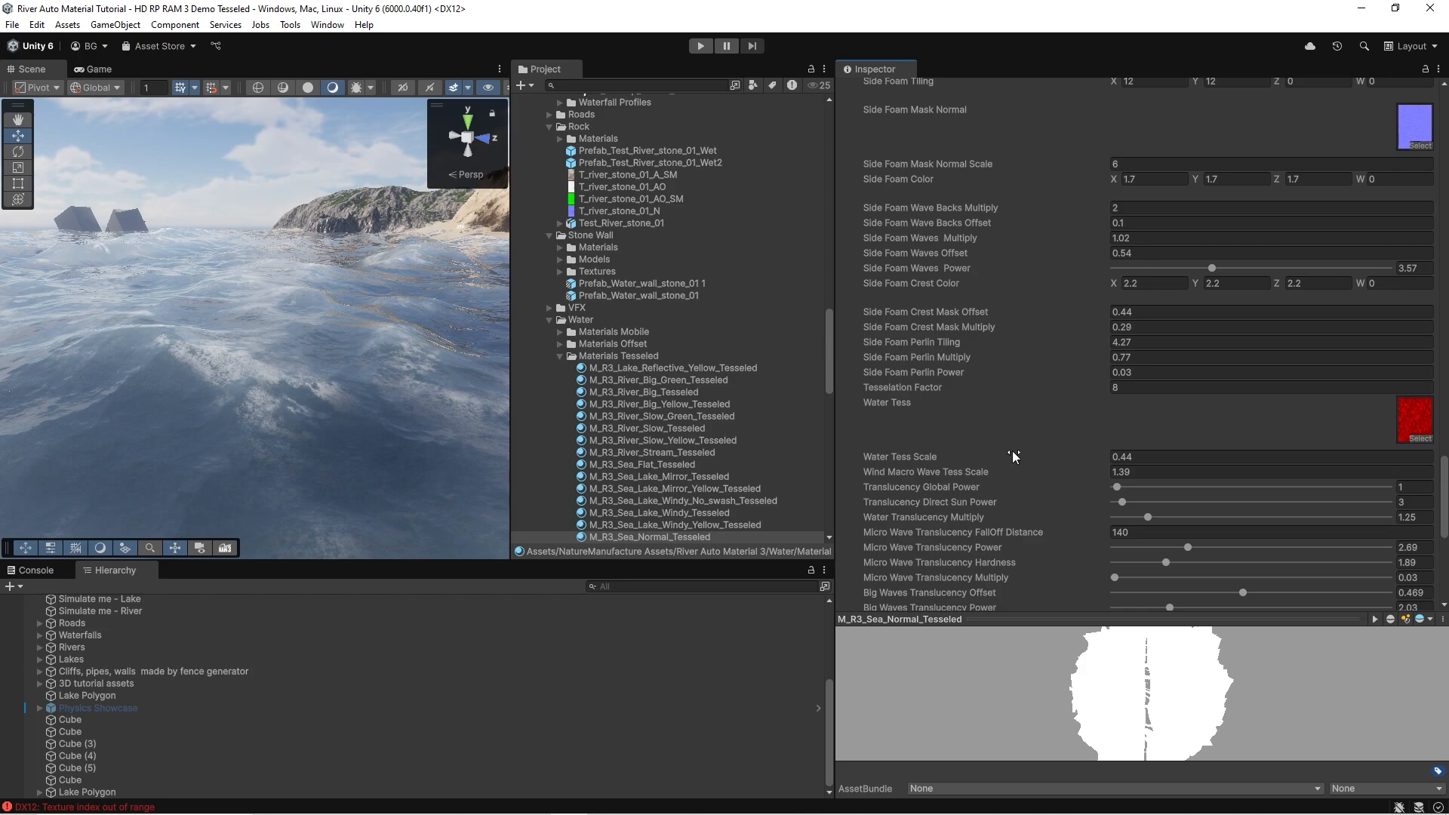
{"action": "left_click_drag", "start_coordinate": [1053, 457], "coordinate": [1006, 478]}
{"action": "scroll", "coordinate": [1415, 485], "scroll_direction": "up", "scroll_amount": 10}
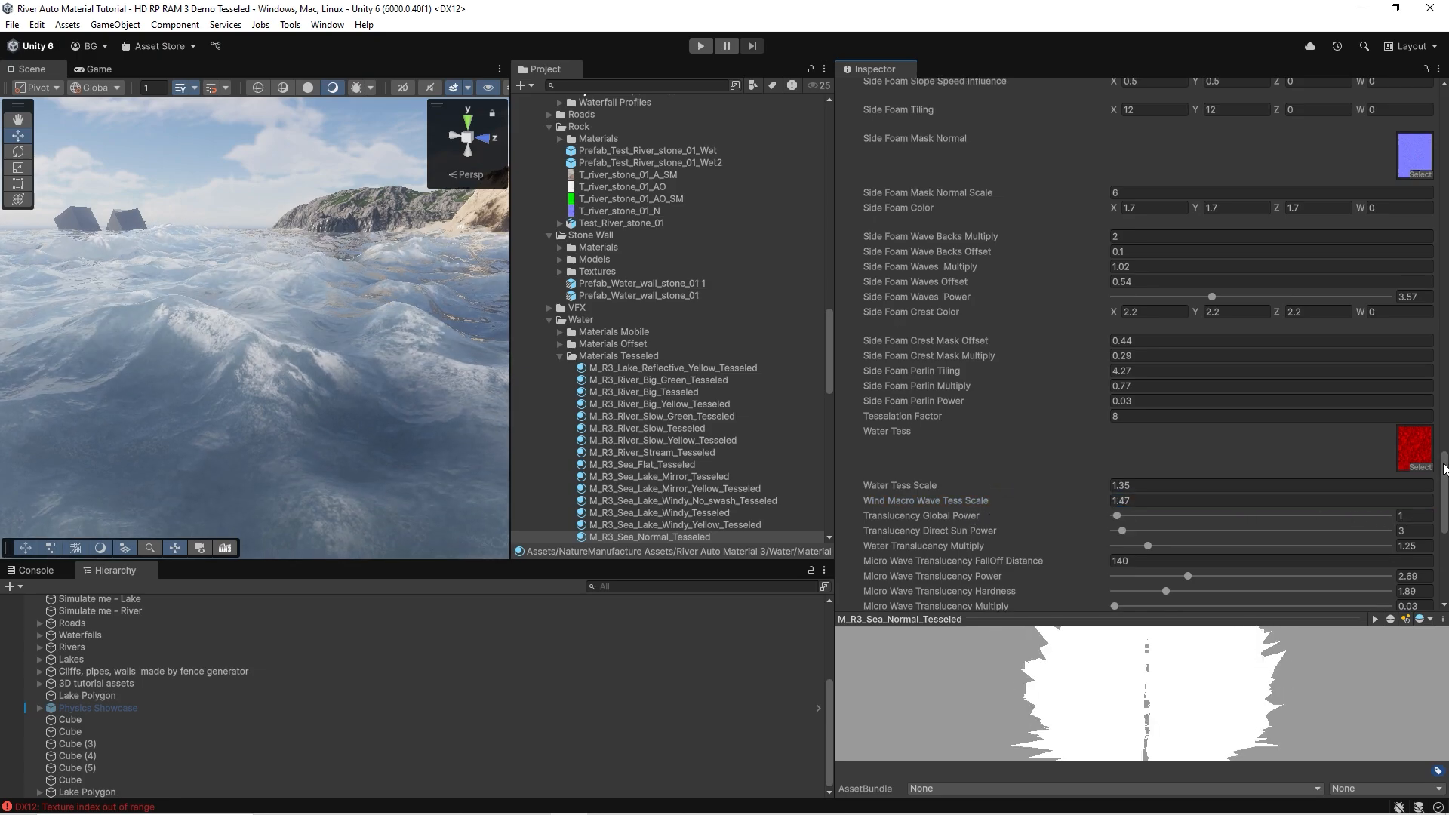
{"action": "scroll", "coordinate": [1254, 425], "scroll_direction": "down", "scroll_amount": 10}
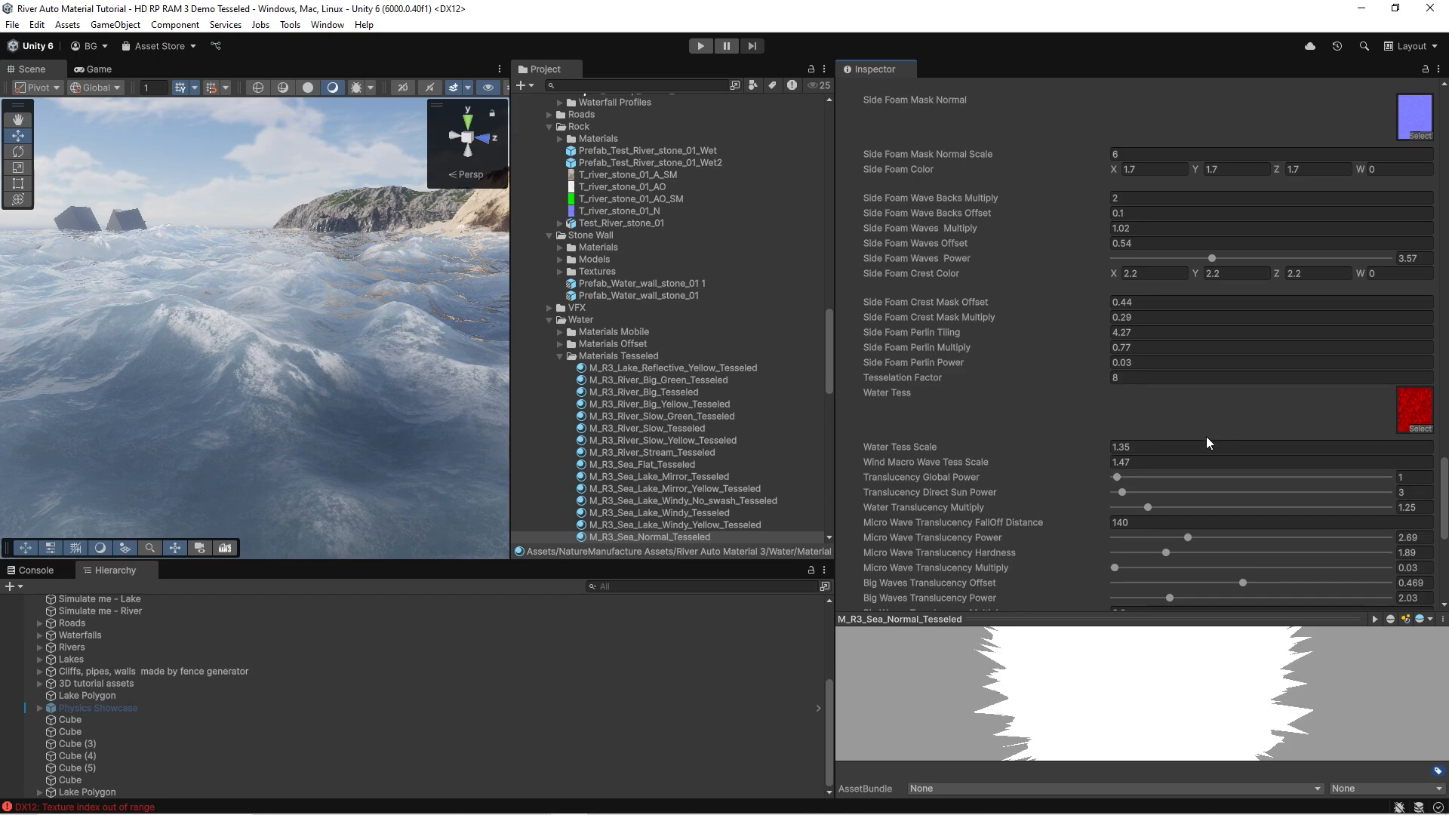
Try higher Translucency Global Power and Translucency Direct Sun Power values on the sea material
{"action": "right_click_drag", "start_coordinate": [255, 304], "coordinate": [365, 391]}
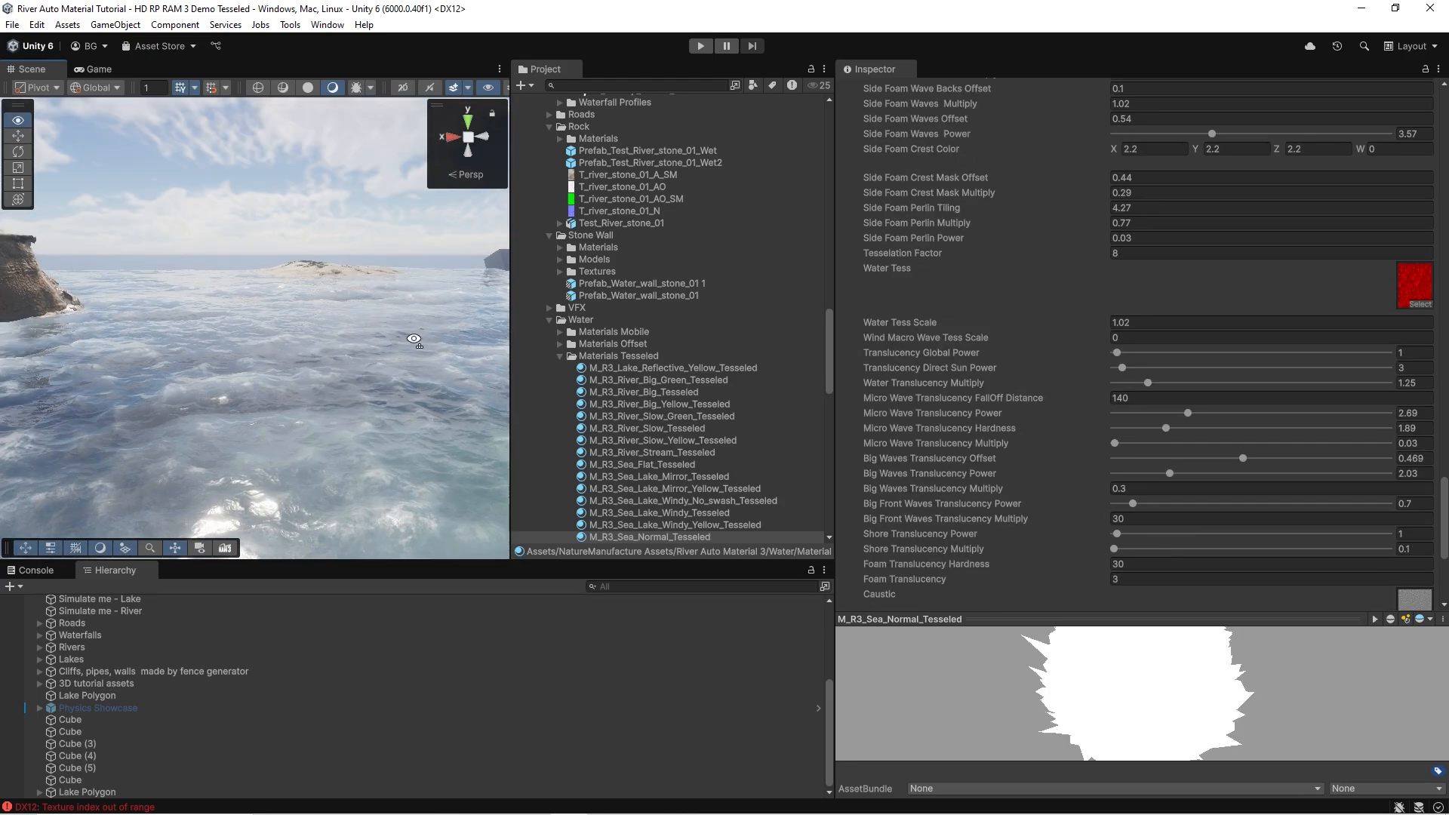
{"action": "right_click_drag", "start_coordinate": [400, 332], "coordinate": [229, 458]}
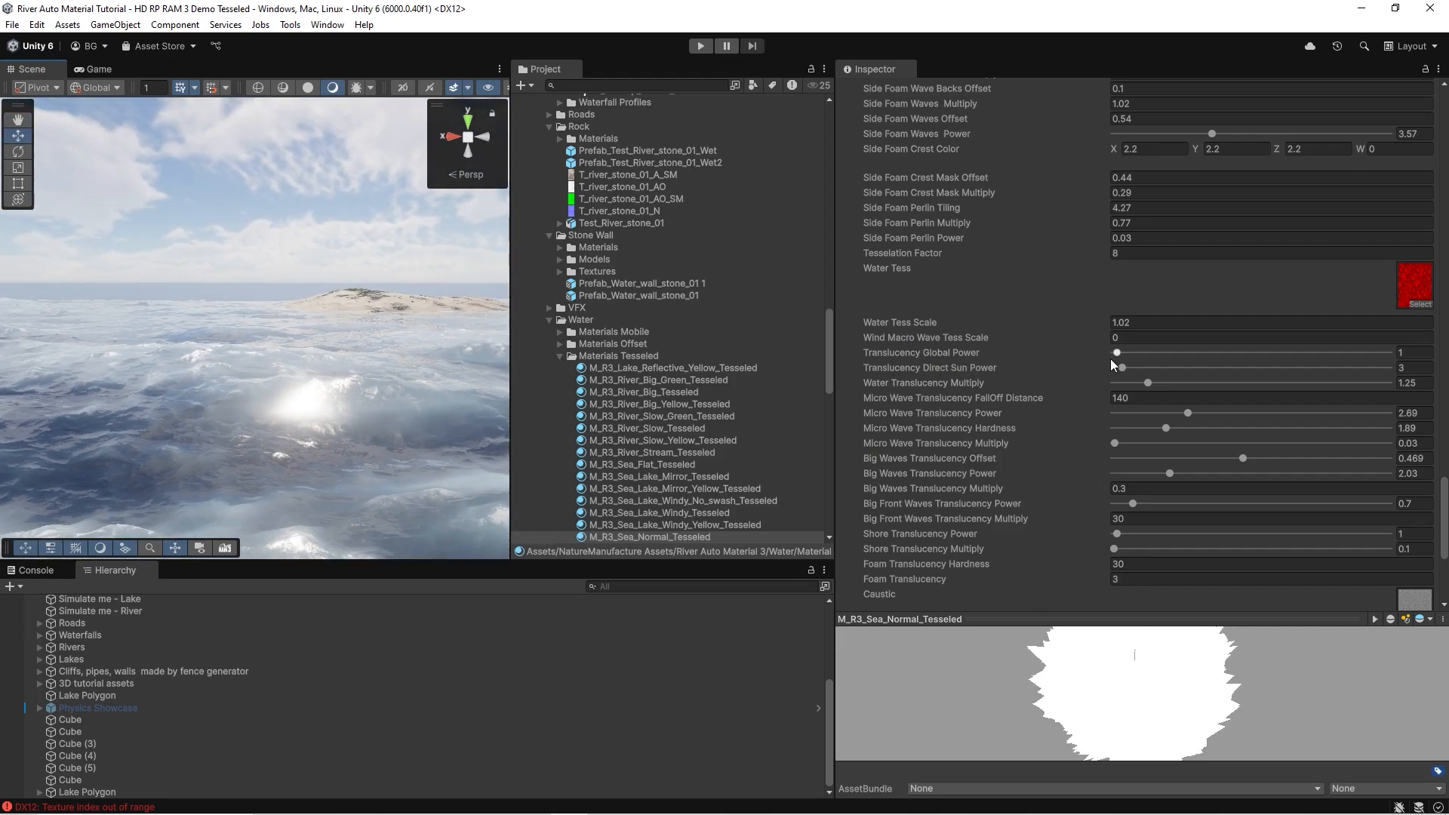
{"action": "left_click_drag", "start_coordinate": [1116, 353], "coordinate": [1173, 362]}
{"action": "right_click_drag", "start_coordinate": [422, 340], "coordinate": [529, 393]}
{"action": "left_click", "coordinate": [1131, 353]}
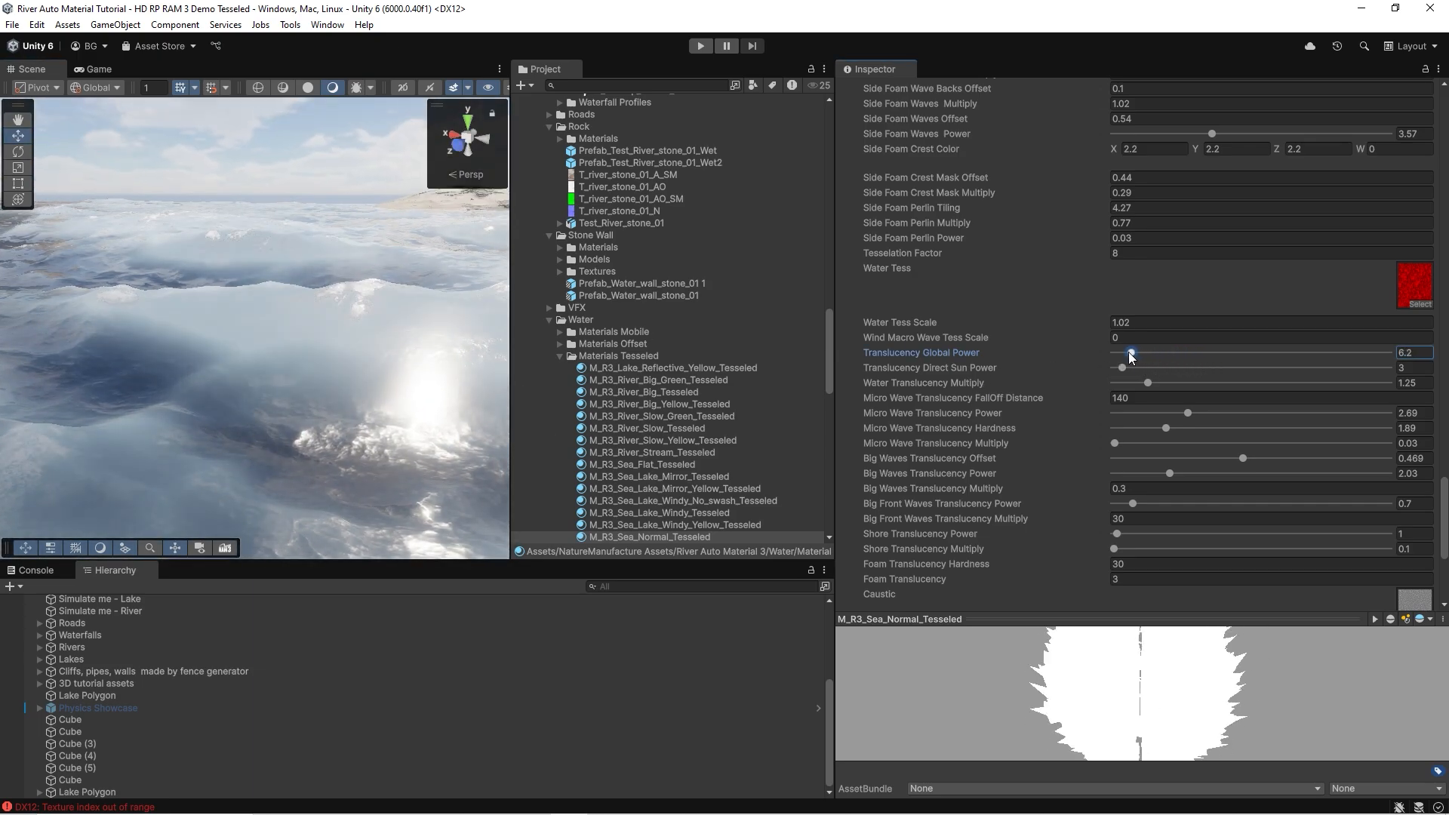
{"action": "left_click_drag", "start_coordinate": [1130, 354], "coordinate": [1127, 354]}
{"action": "right_click_drag", "start_coordinate": [378, 362], "coordinate": [392, 330]}
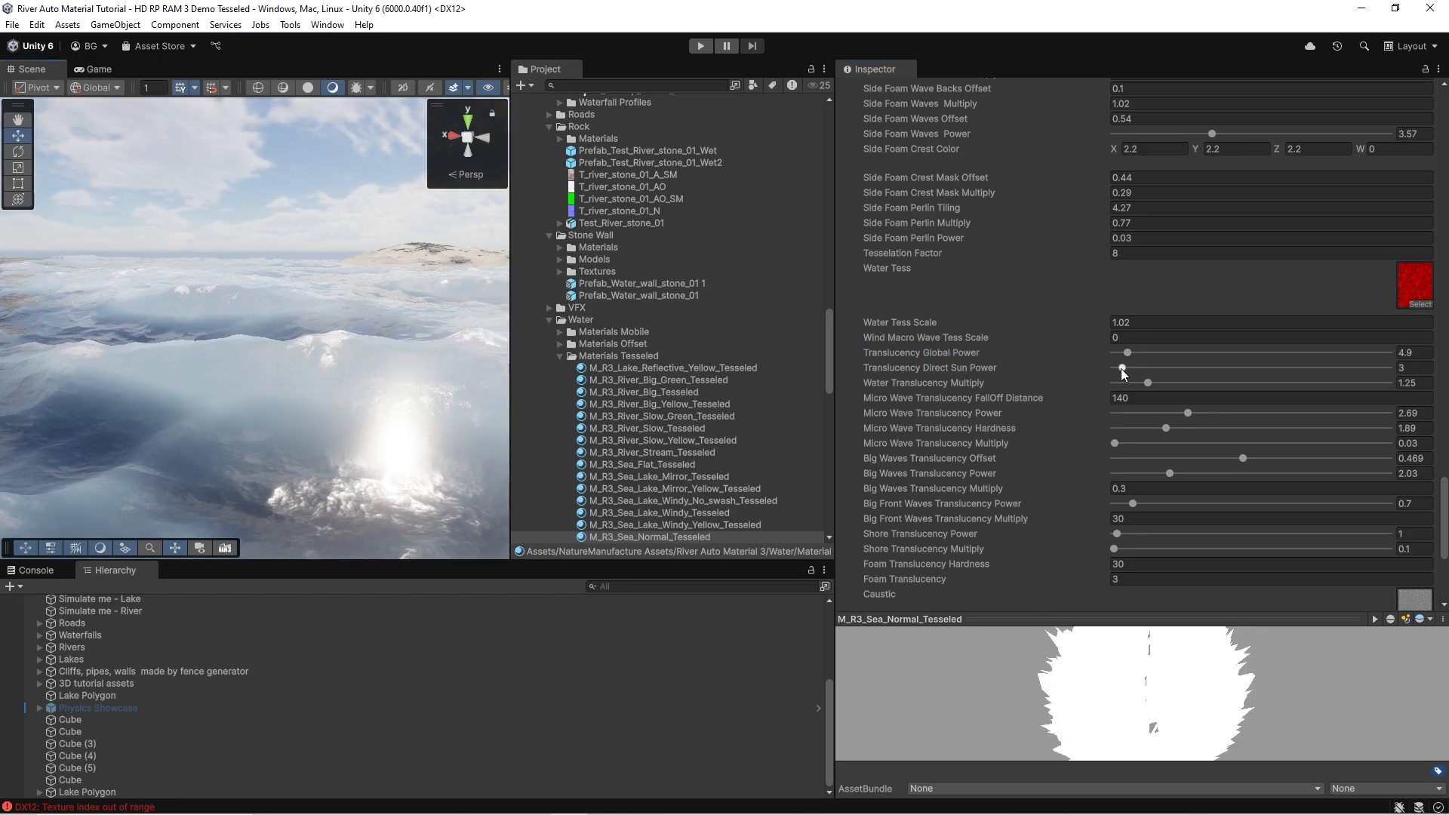
{"action": "left_click_drag", "start_coordinate": [1123, 370], "coordinate": [1211, 368]}
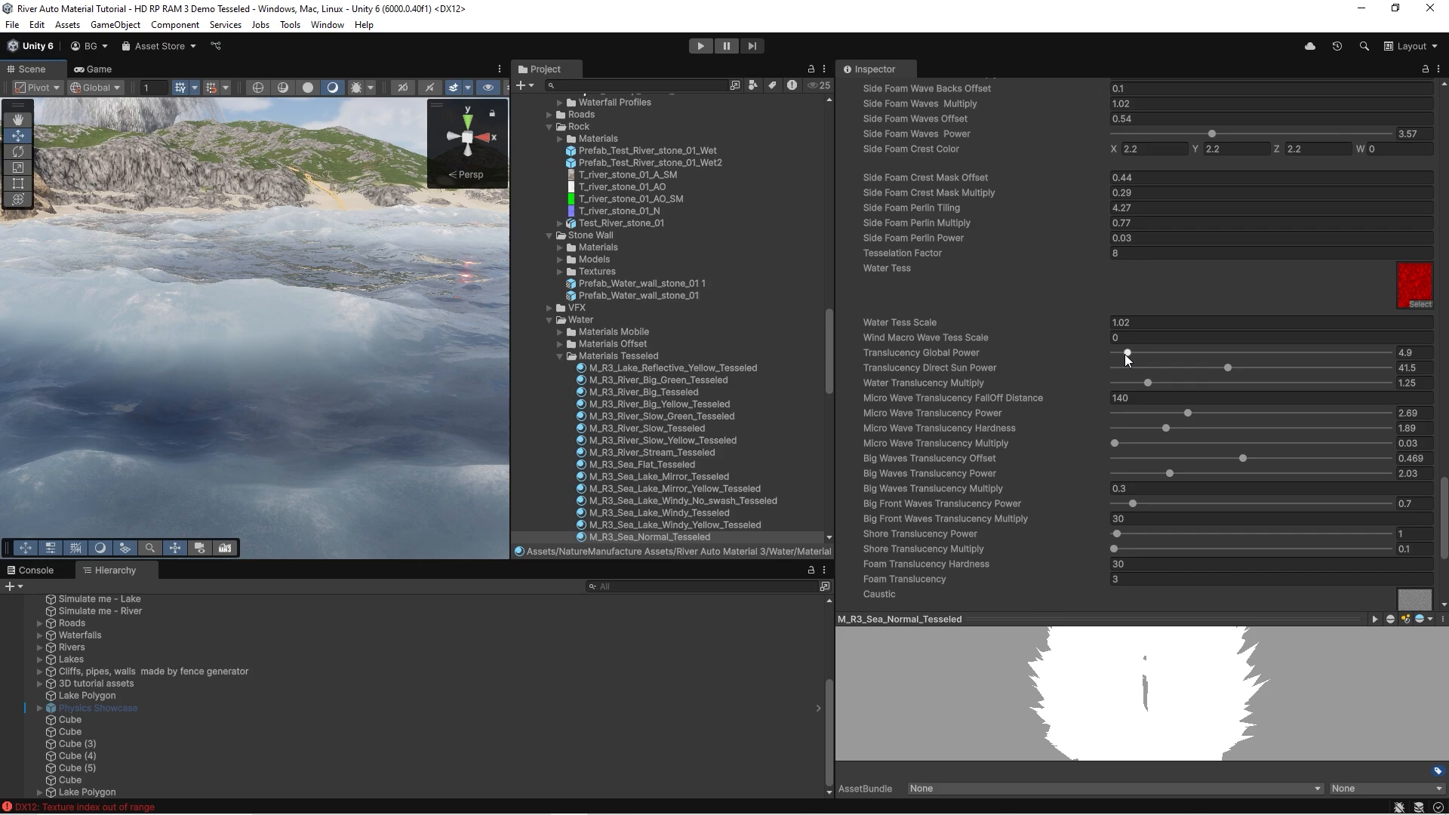
{"action": "left_click_drag", "start_coordinate": [1128, 354], "coordinate": [1120, 354]}
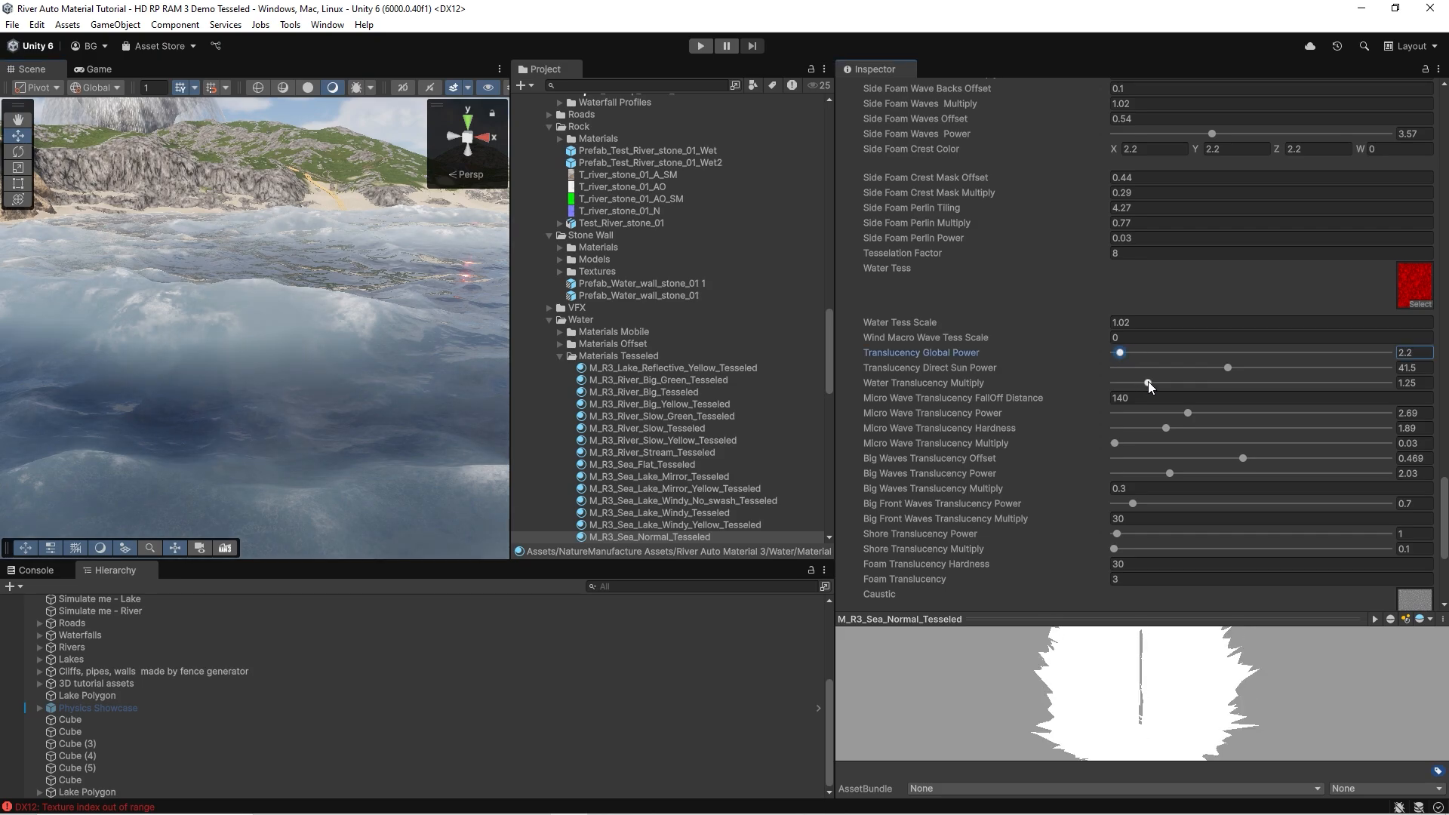
{"action": "left_click_drag", "start_coordinate": [1228, 367], "coordinate": [1299, 368]}
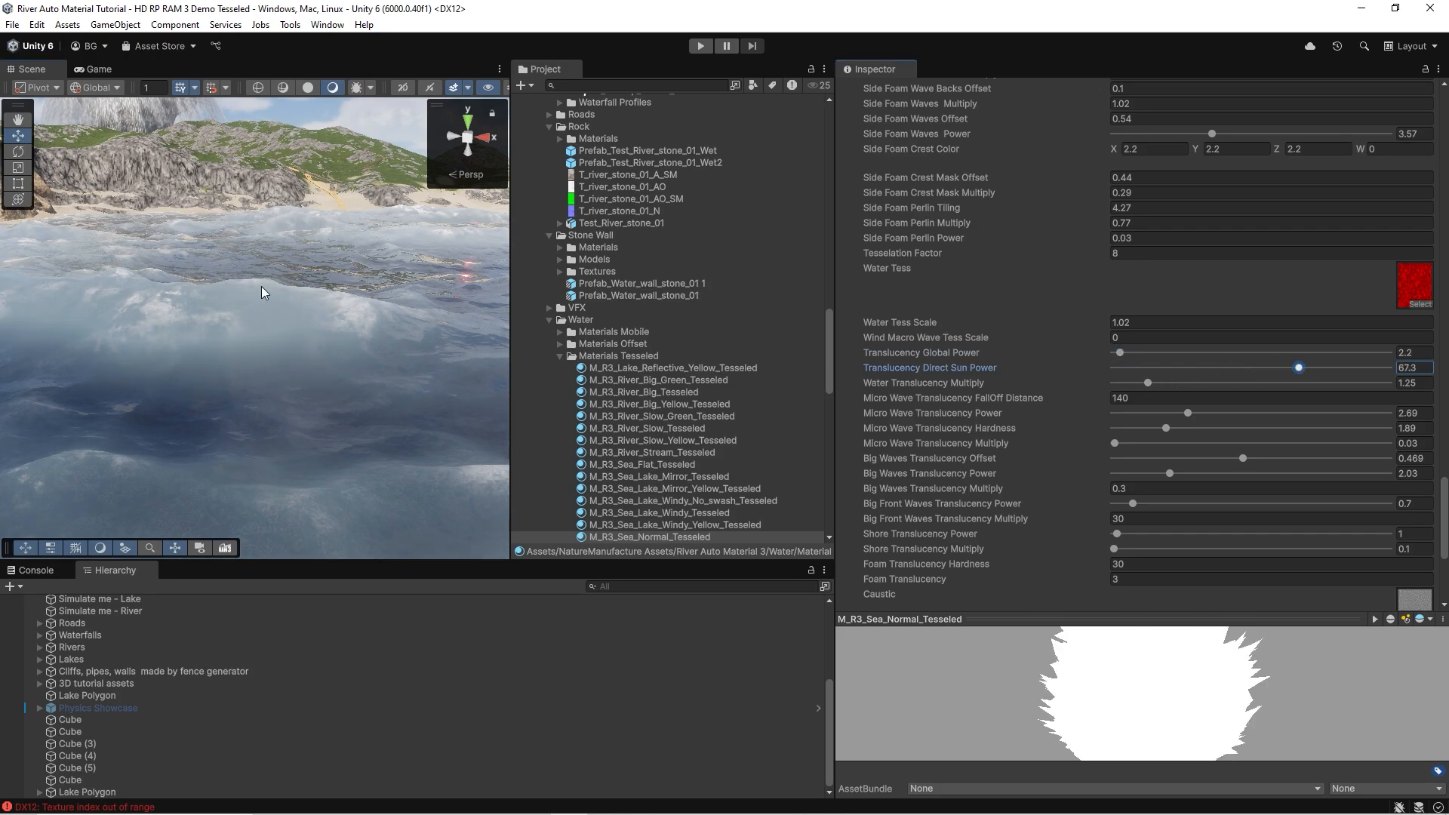
{"action": "right_click_drag", "start_coordinate": [938, 225], "coordinate": [172, 234]}
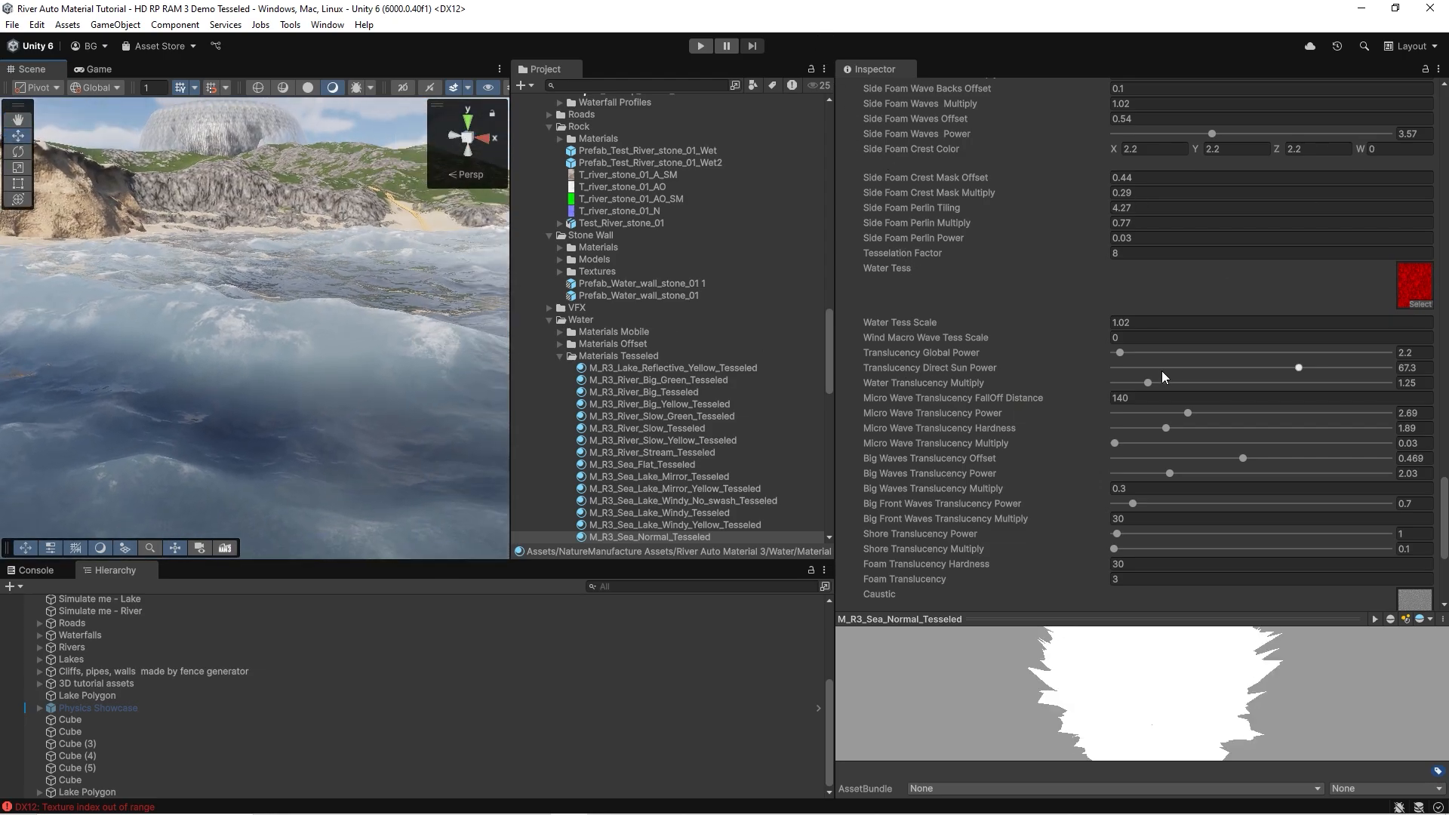
Set Translucency Direct Sun Power and Translucency Global Power both to 1
{"action": "left_click", "coordinate": [1412, 367]}
{"action": "type", "text": "1"}
{"action": "left_click", "coordinate": [1418, 354]}
{"action": "type", "text": "1"}
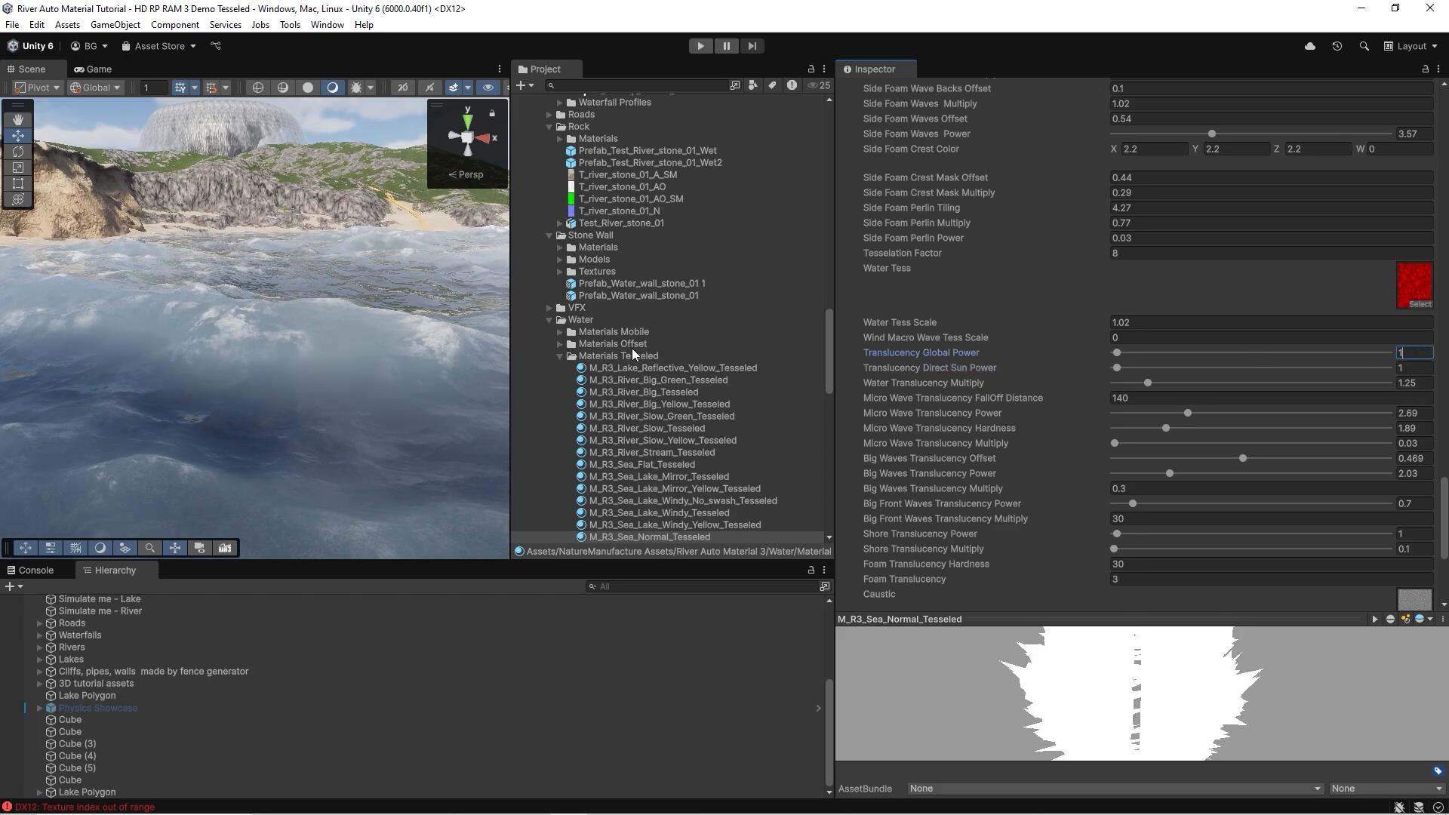
Raise Water Translucency Multiply to about 1.77 and Micro Wave Translucency Power to about 2.88
{"action": "right_click_drag", "start_coordinate": [471, 357], "coordinate": [56, 411]}
{"action": "right_click_drag", "start_coordinate": [273, 384], "coordinate": [226, 382]}
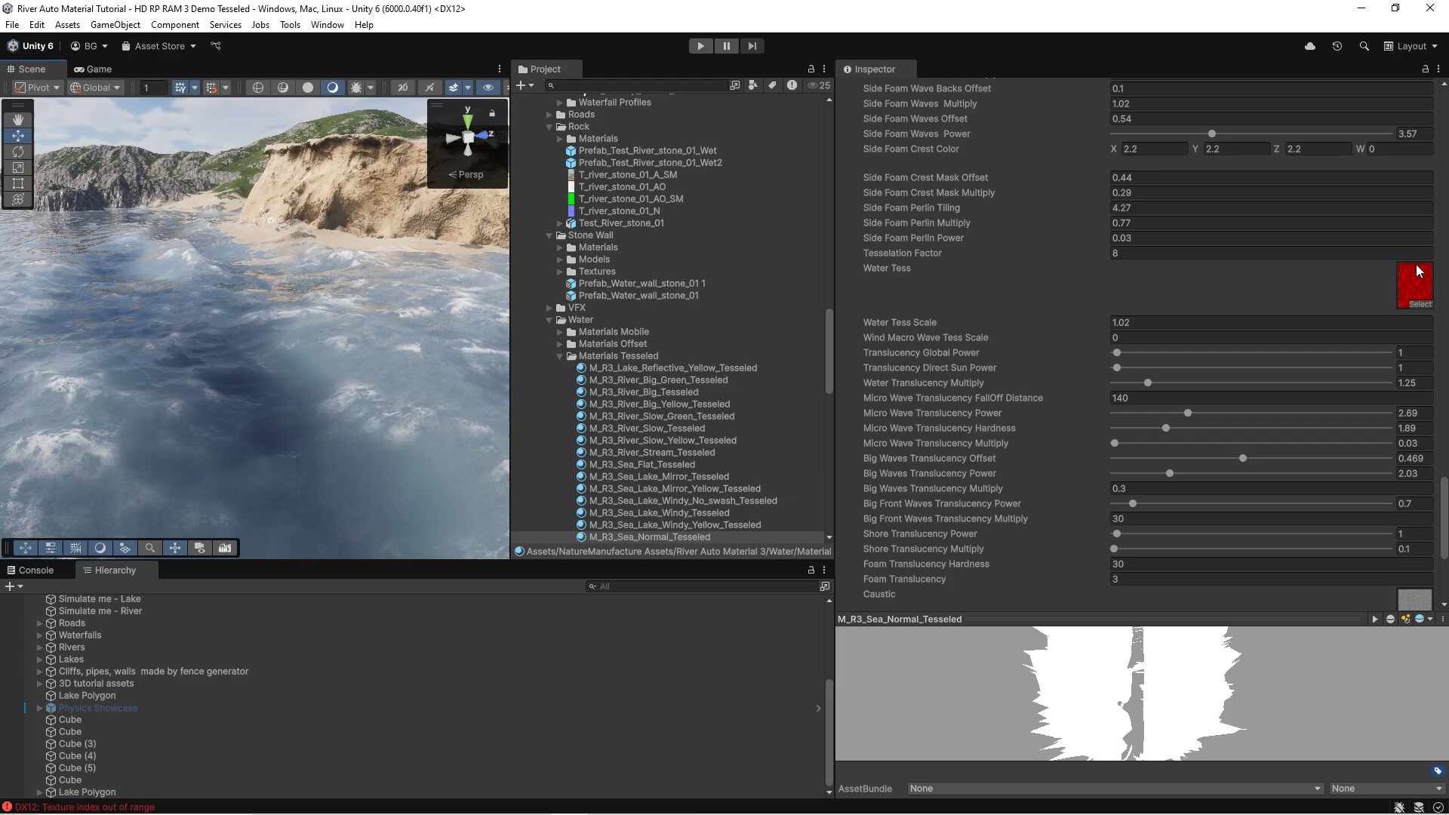
{"action": "right_click_drag", "start_coordinate": [414, 352], "coordinate": [288, 306]}
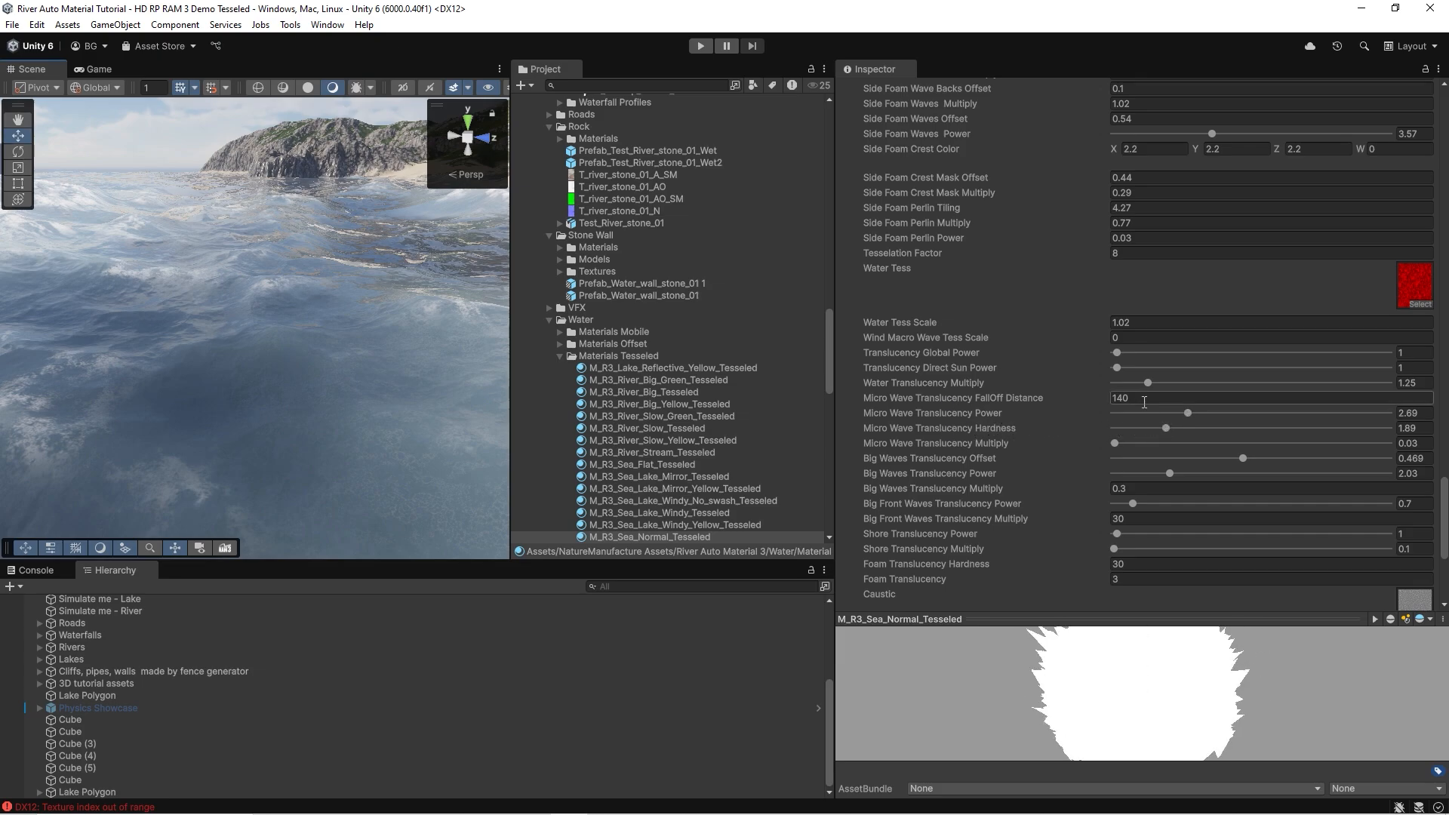
{"action": "mouse_move", "coordinate": [1147, 384]}
{"action": "left_mouse_down"}
{"action": "mouse_move", "coordinate": [1286, 392]}
{"action": "mouse_move", "coordinate": [1147, 389]}
{"action": "mouse_move", "coordinate": [1164, 391]}
{"action": "left_mouse_up"}
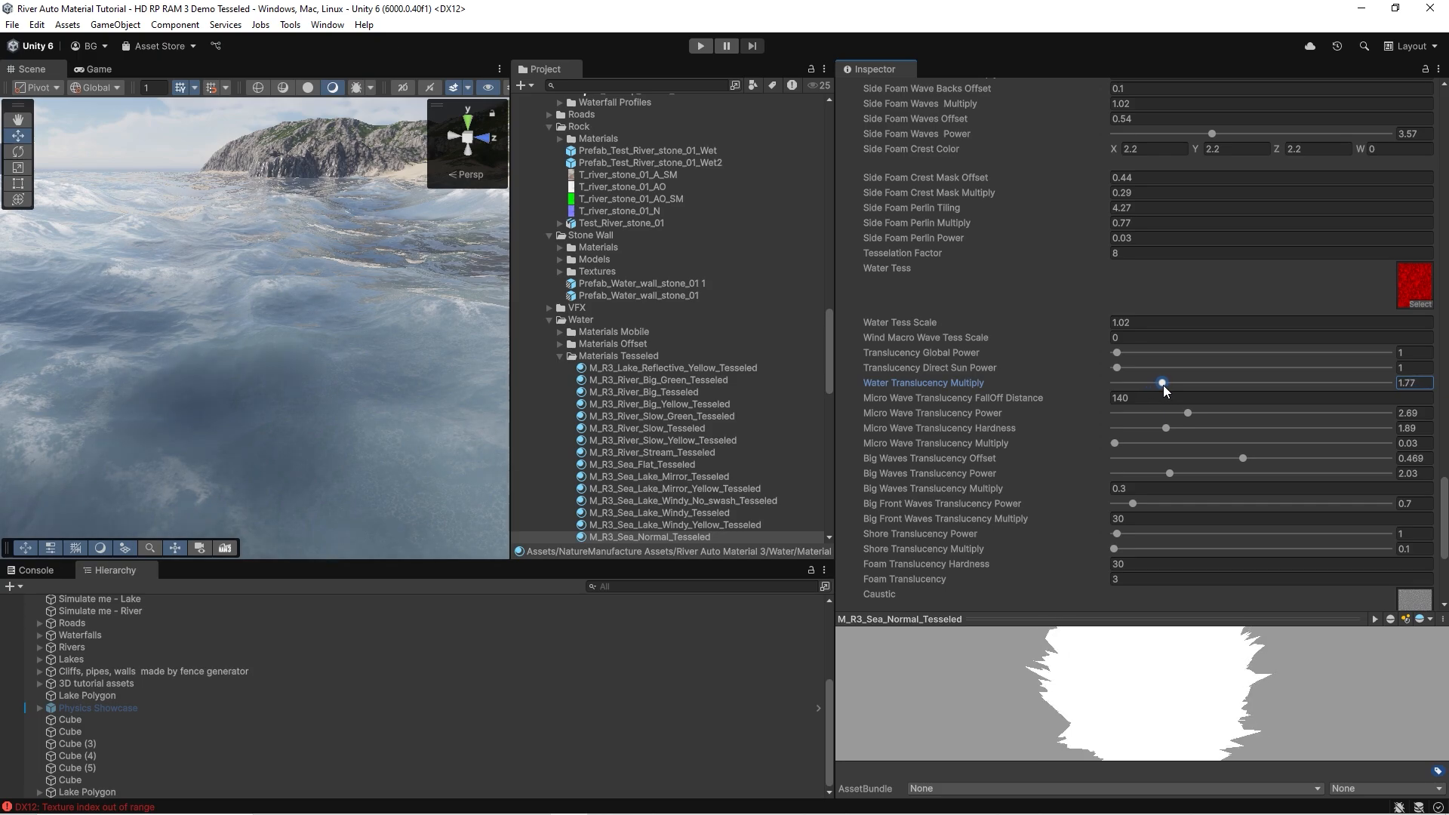
{"action": "left_click_drag", "start_coordinate": [1166, 414], "coordinate": [1194, 418]}
Try raising Micro Wave Translucency Multiply, returning it to 0.03
{"action": "right_click_drag", "start_coordinate": [185, 272], "coordinate": [243, 403]}
{"action": "key", "text": "s"}
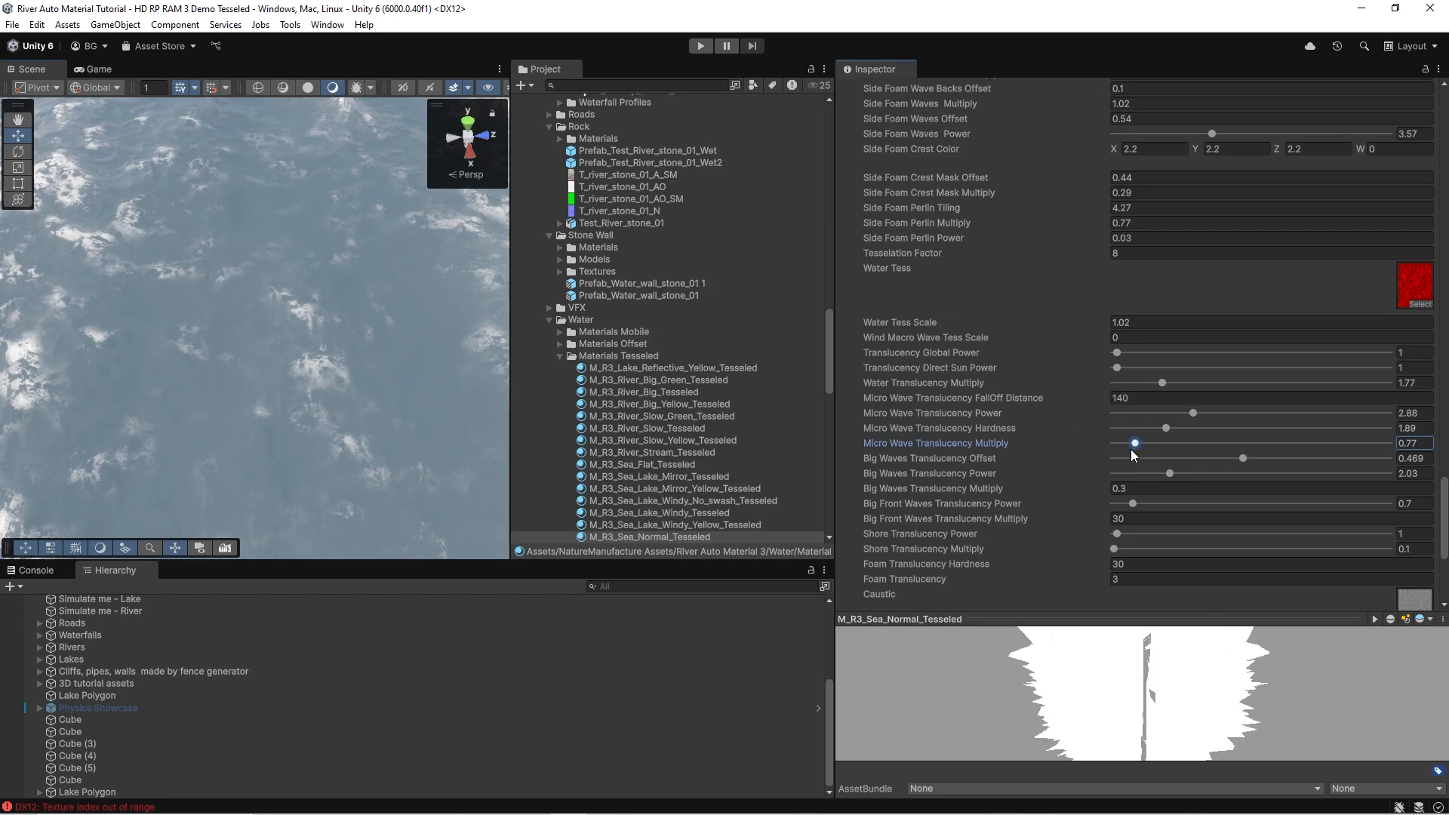
{"action": "left_click_drag", "start_coordinate": [1130, 449], "coordinate": [1114, 446]}
Lower Big Waves Translucency Offset to about 0.233 and Big Waves Translucency Power to about 1.74
{"action": "right_click_drag", "start_coordinate": [181, 253], "coordinate": [211, 140]}
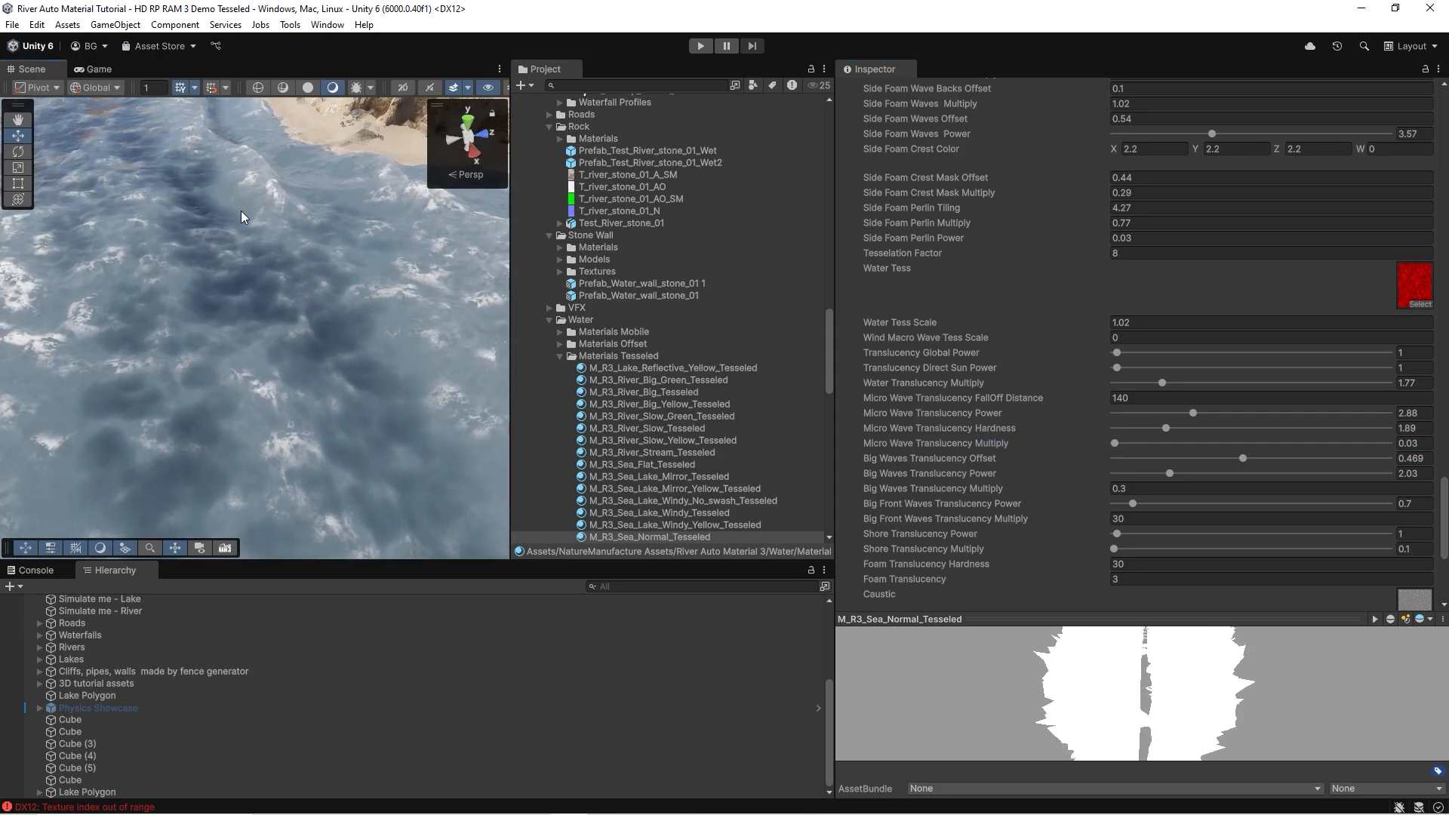
{"action": "right_click_drag", "start_coordinate": [345, 331], "coordinate": [211, 270]}
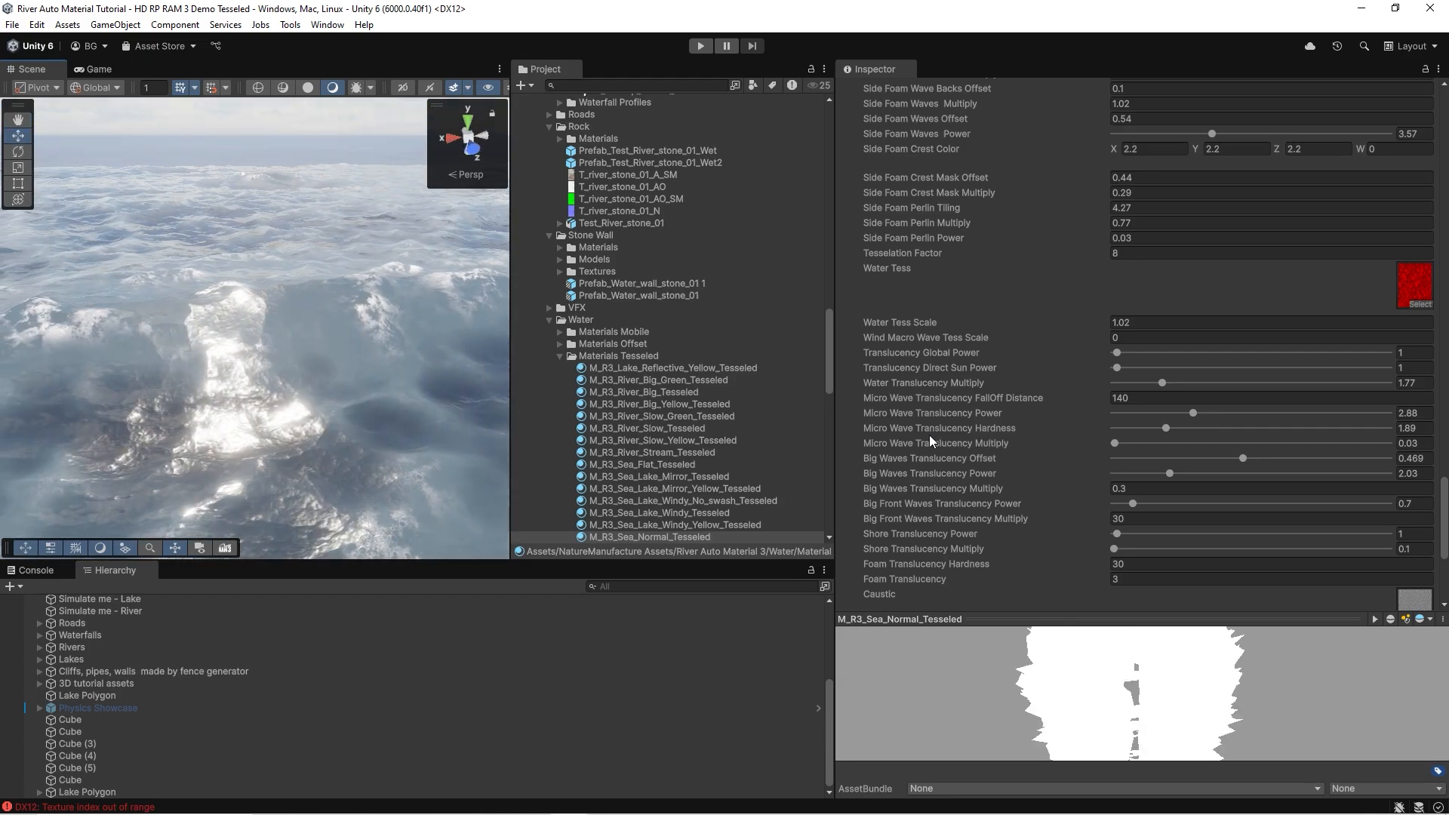
{"action": "right_click_drag", "start_coordinate": [218, 357], "coordinate": [477, 371]}
{"action": "right_click_drag", "start_coordinate": [200, 362], "coordinate": [217, 297]}
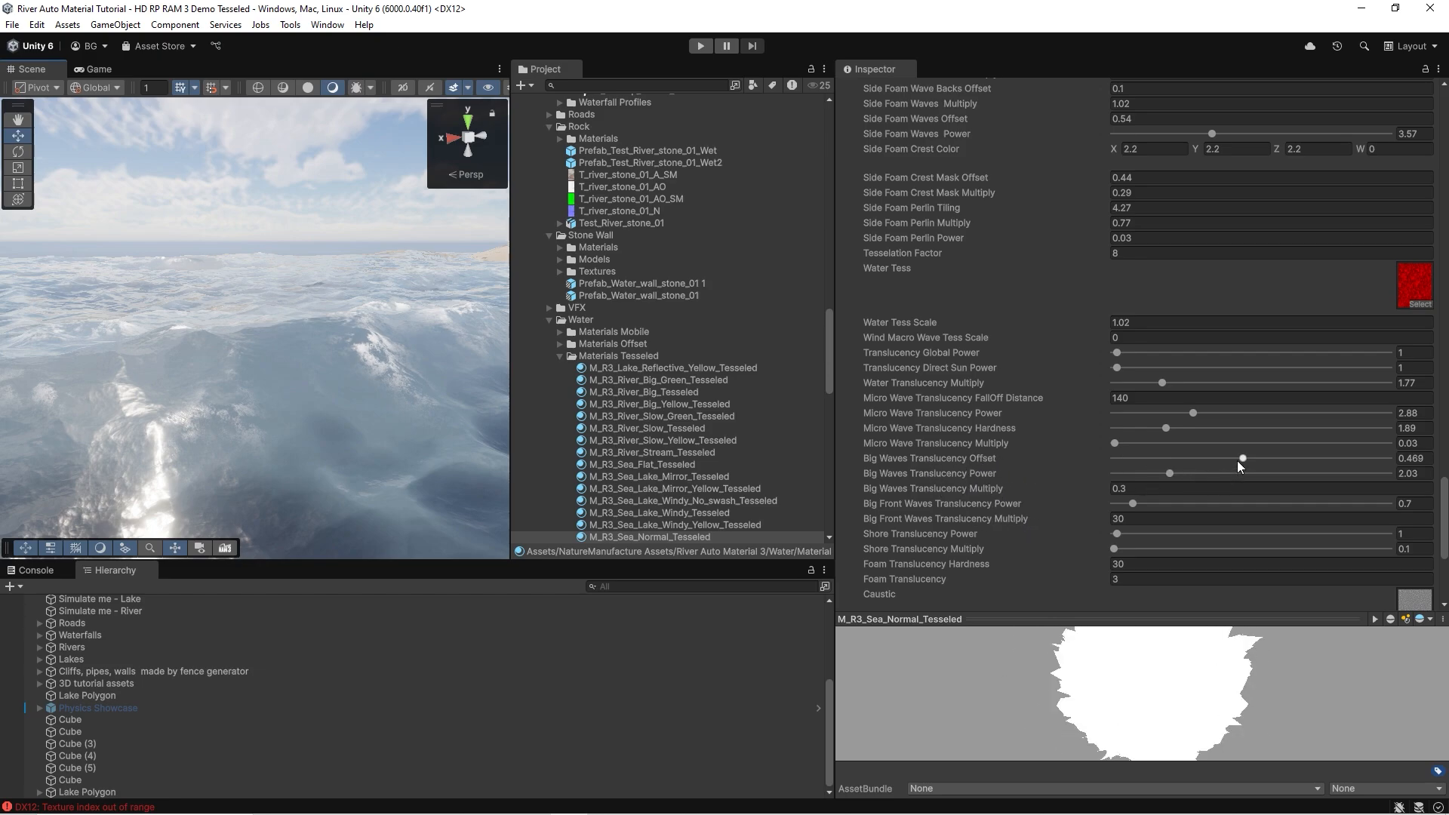
{"action": "left_click_drag", "start_coordinate": [1243, 458], "coordinate": [1161, 488]}
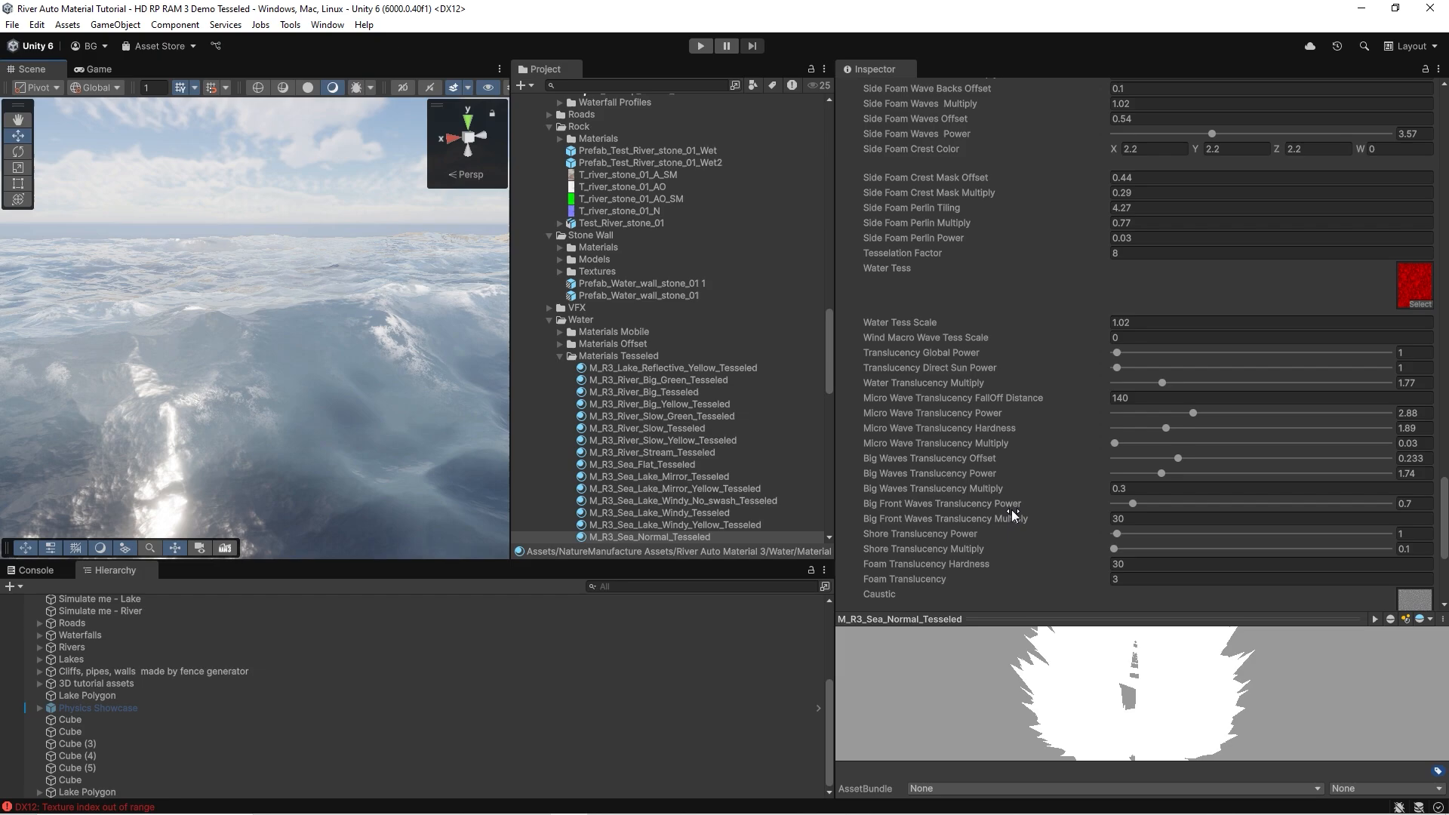
Set Big Front Waves Translucency Power to about 1.74 and Big Front Waves Translucency Multiply to about 43.98
{"action": "left_click", "coordinate": [1121, 518]}
{"action": "type", "text": "1"}
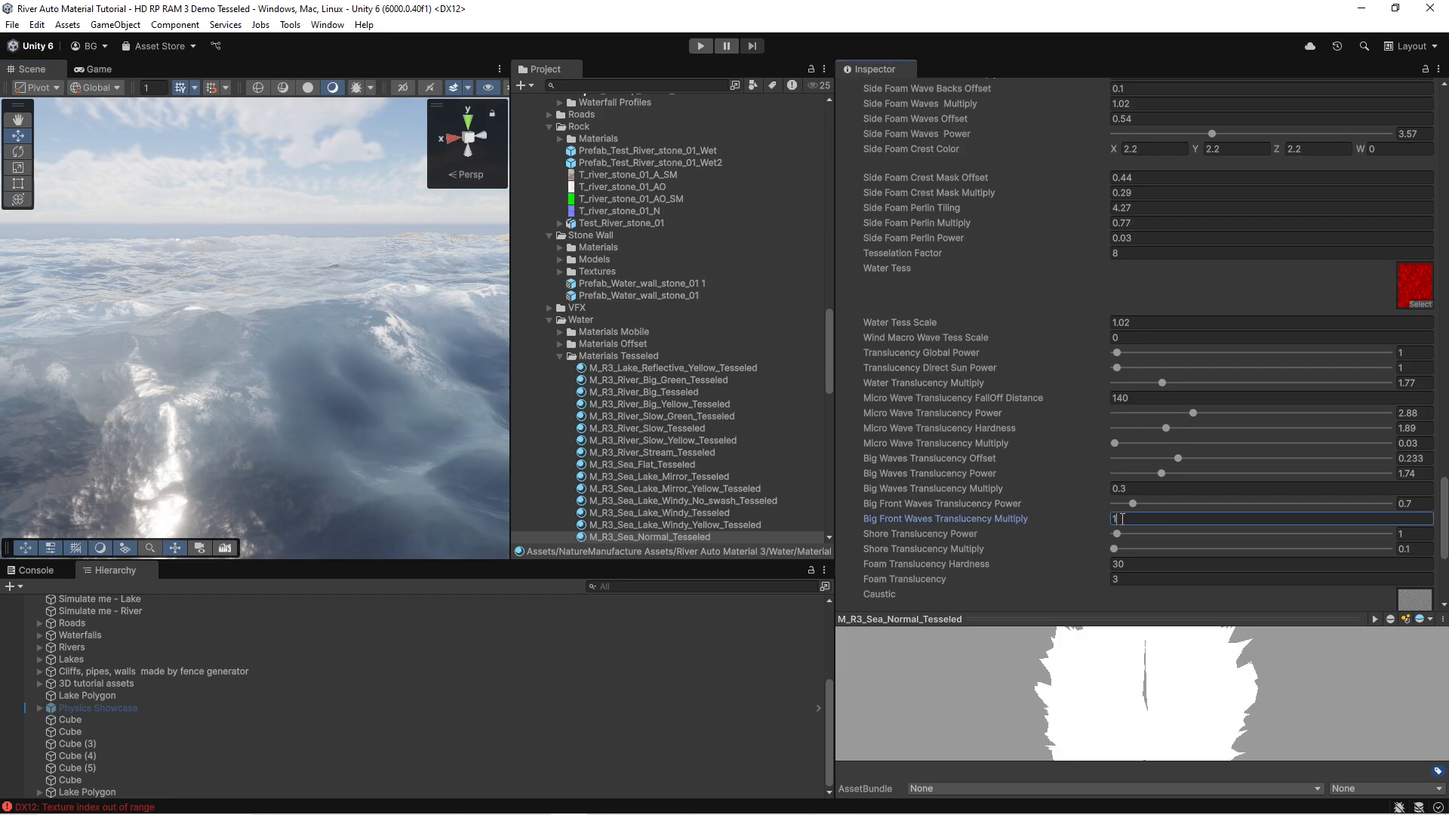
{"action": "left_click_drag", "start_coordinate": [1063, 522], "coordinate": [1164, 523]}
{"action": "right_click_drag", "start_coordinate": [394, 420], "coordinate": [226, 336]}
{"action": "right_click_drag", "start_coordinate": [240, 391], "coordinate": [252, 403]}
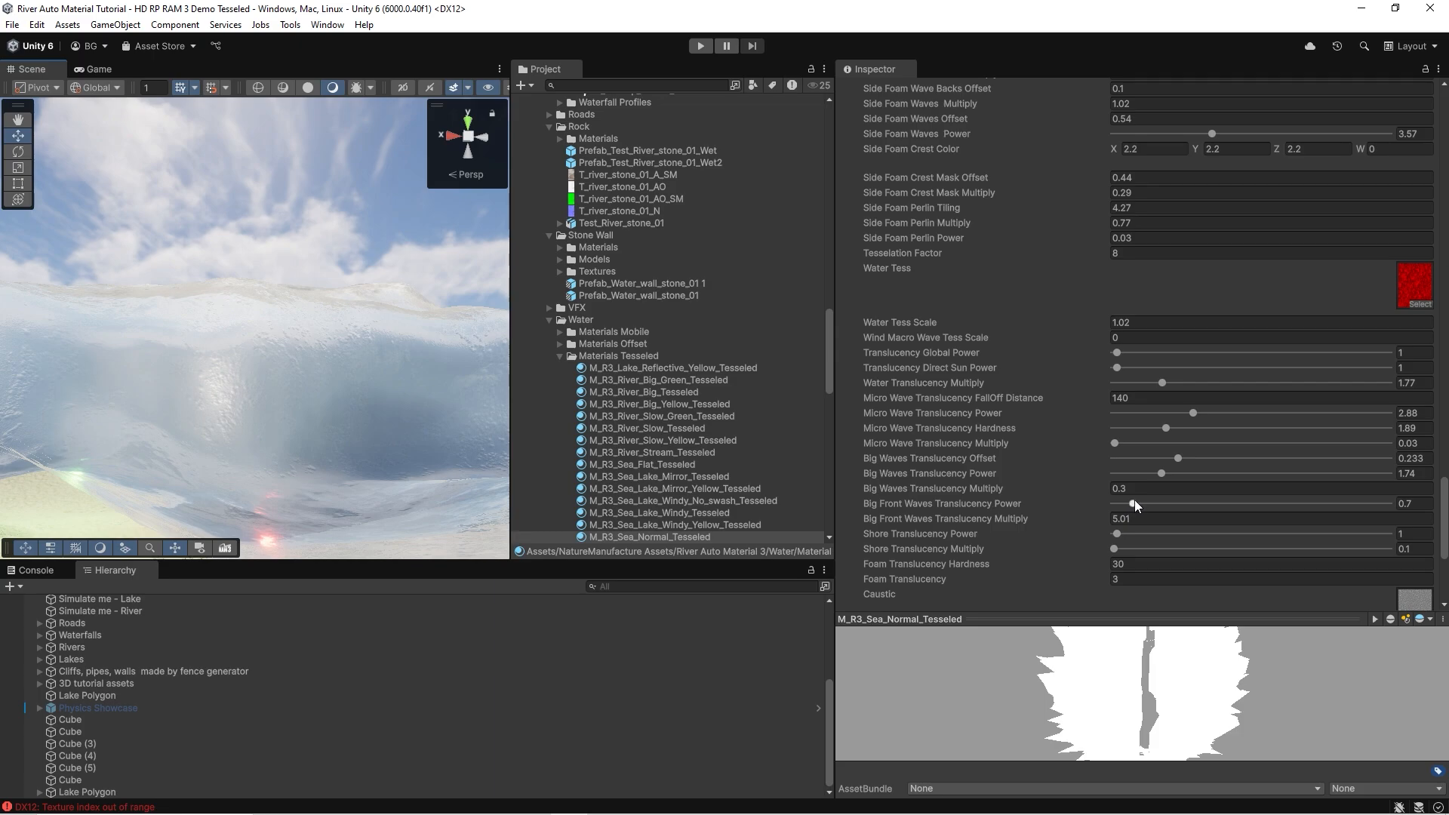
{"action": "left_click_drag", "start_coordinate": [1135, 504], "coordinate": [1163, 529]}
{"action": "left_click_drag", "start_coordinate": [1038, 520], "coordinate": [664, 526]}
{"action": "right_click_drag", "start_coordinate": [257, 363], "coordinate": [386, 341]}
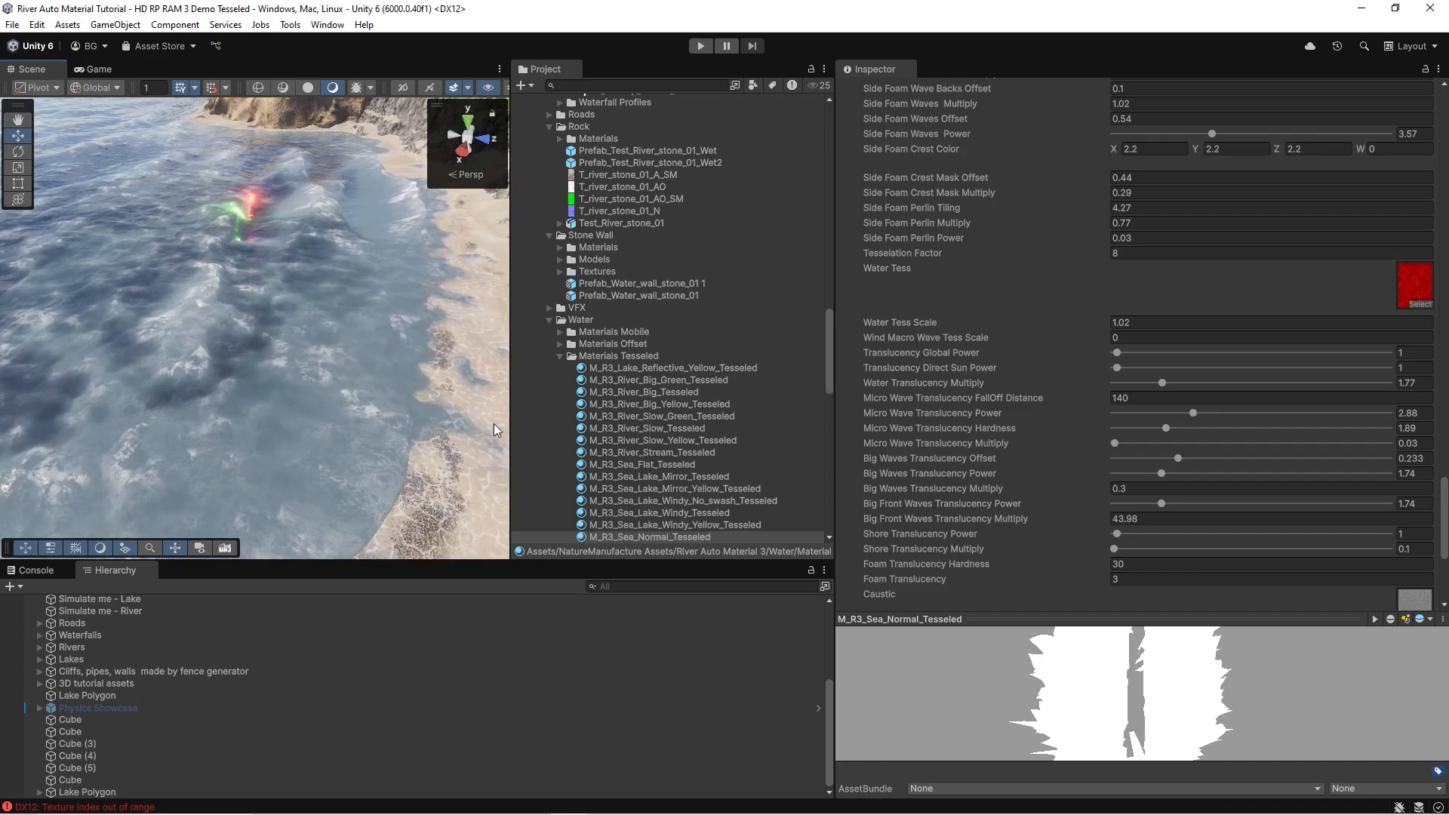
Set Shore Translucency Multiply to about 3.7
{"action": "left_click", "coordinate": [1115, 549]}
{"action": "left_click_drag", "start_coordinate": [1133, 552], "coordinate": [1121, 549]}
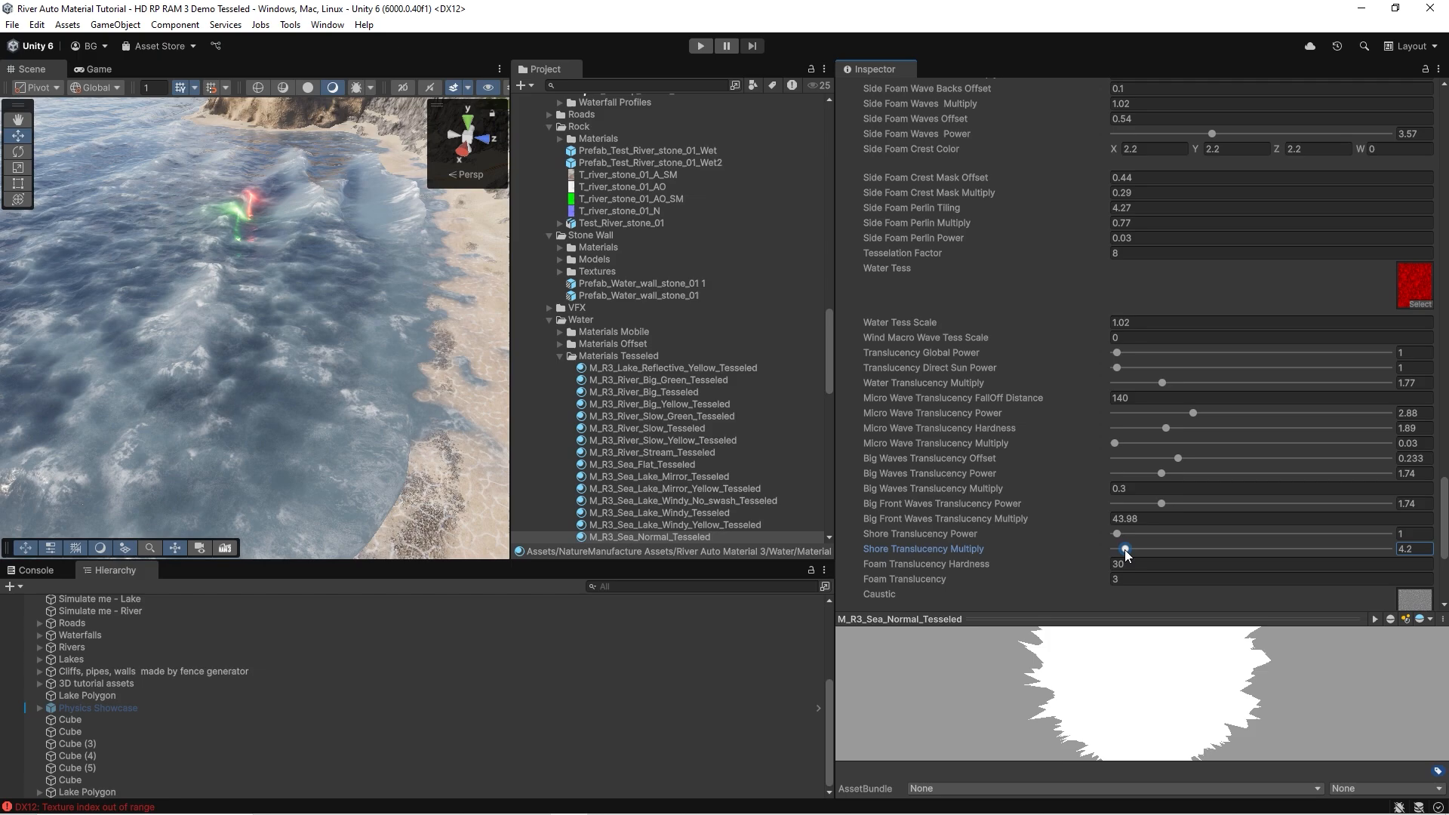
{"action": "left_click_drag", "start_coordinate": [1117, 549], "coordinate": [1126, 550]}
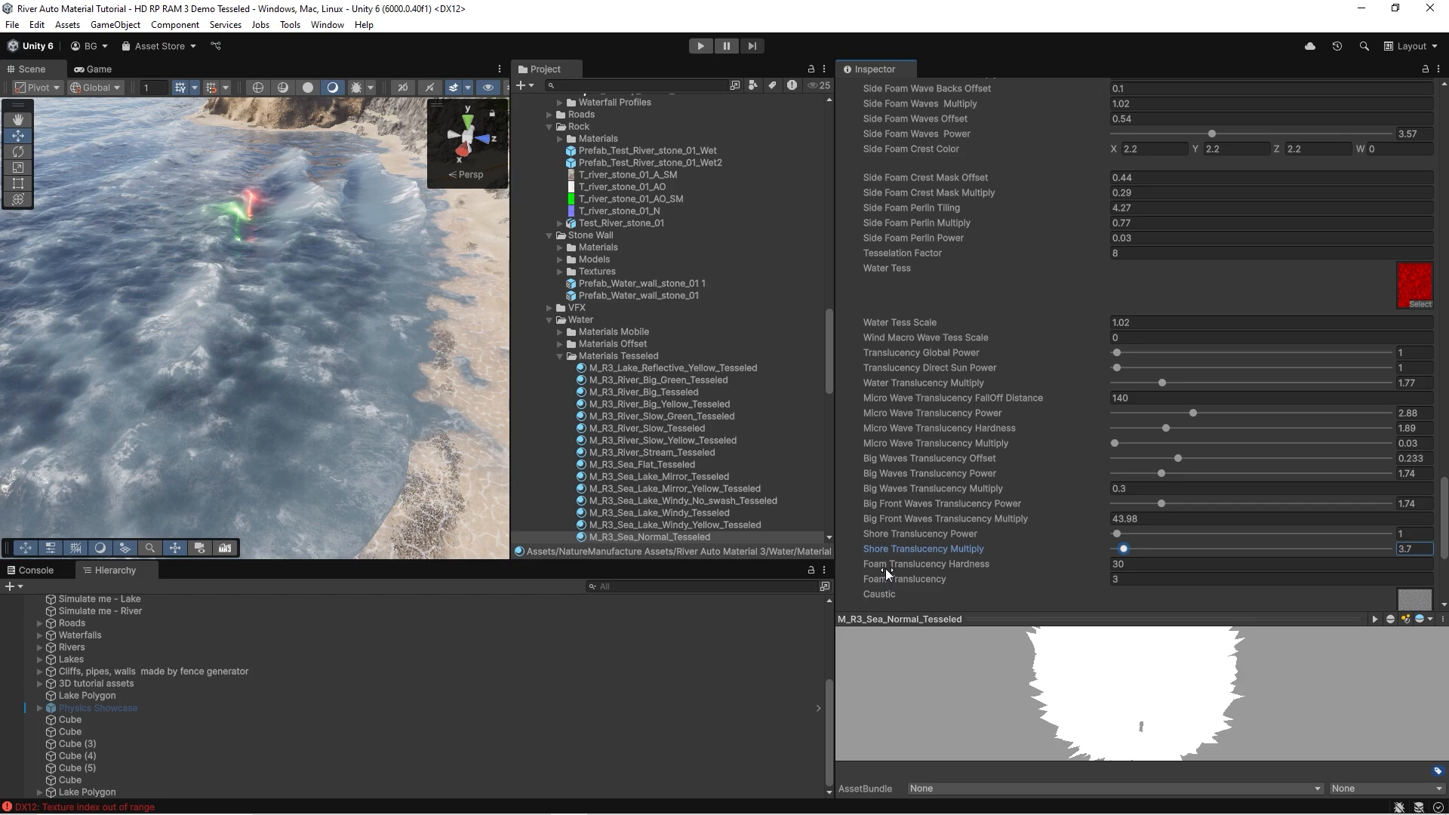
Toggle the Always Refresh option in the Scene view effects settings
{"action": "scroll", "coordinate": [890, 566], "scroll_direction": "down", "scroll_amount": 3}
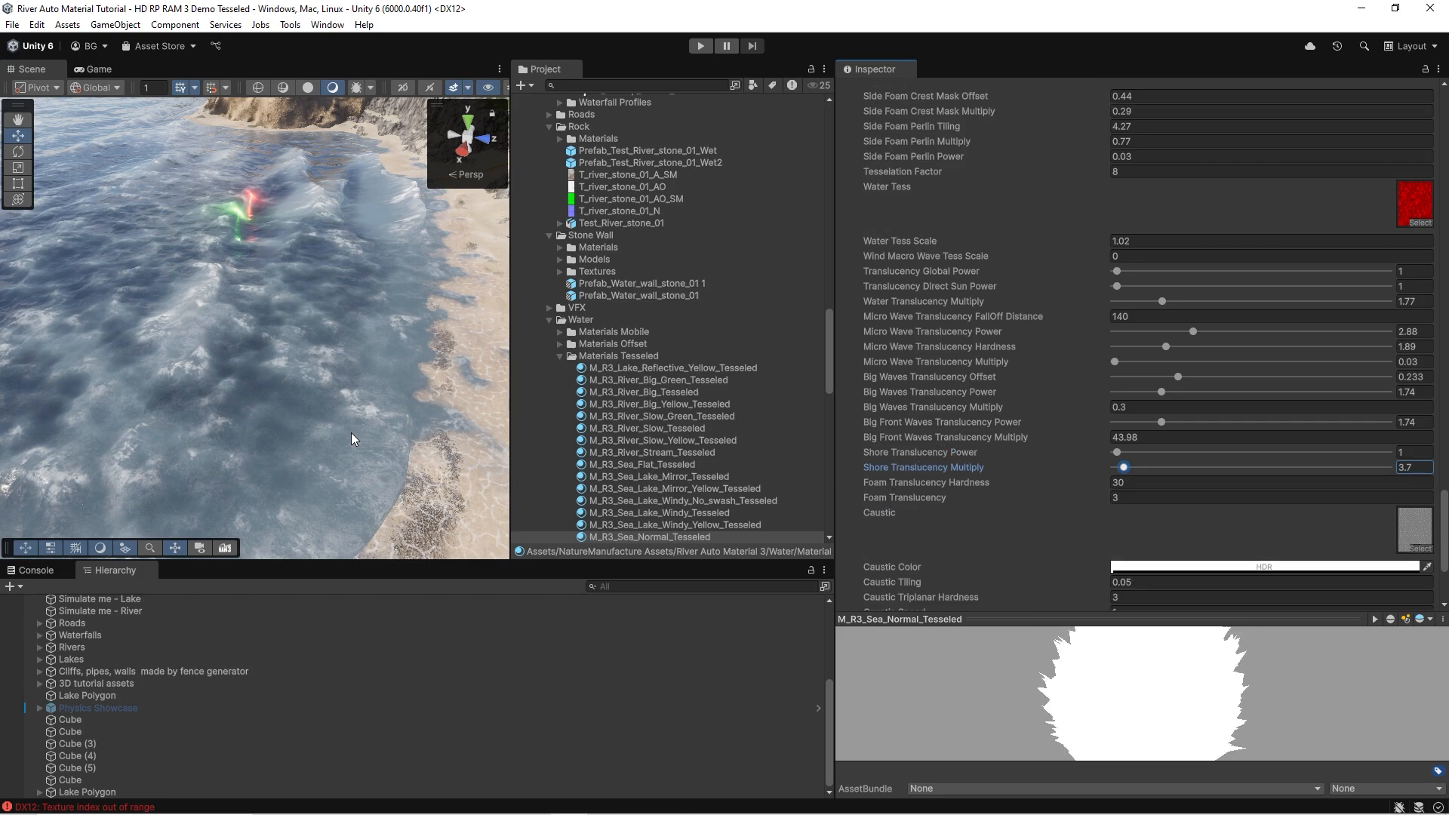
{"action": "key", "text": "w"}
{"action": "right_click_drag", "start_coordinate": [351, 439], "coordinate": [294, 380]}
{"action": "key", "text": "s"}
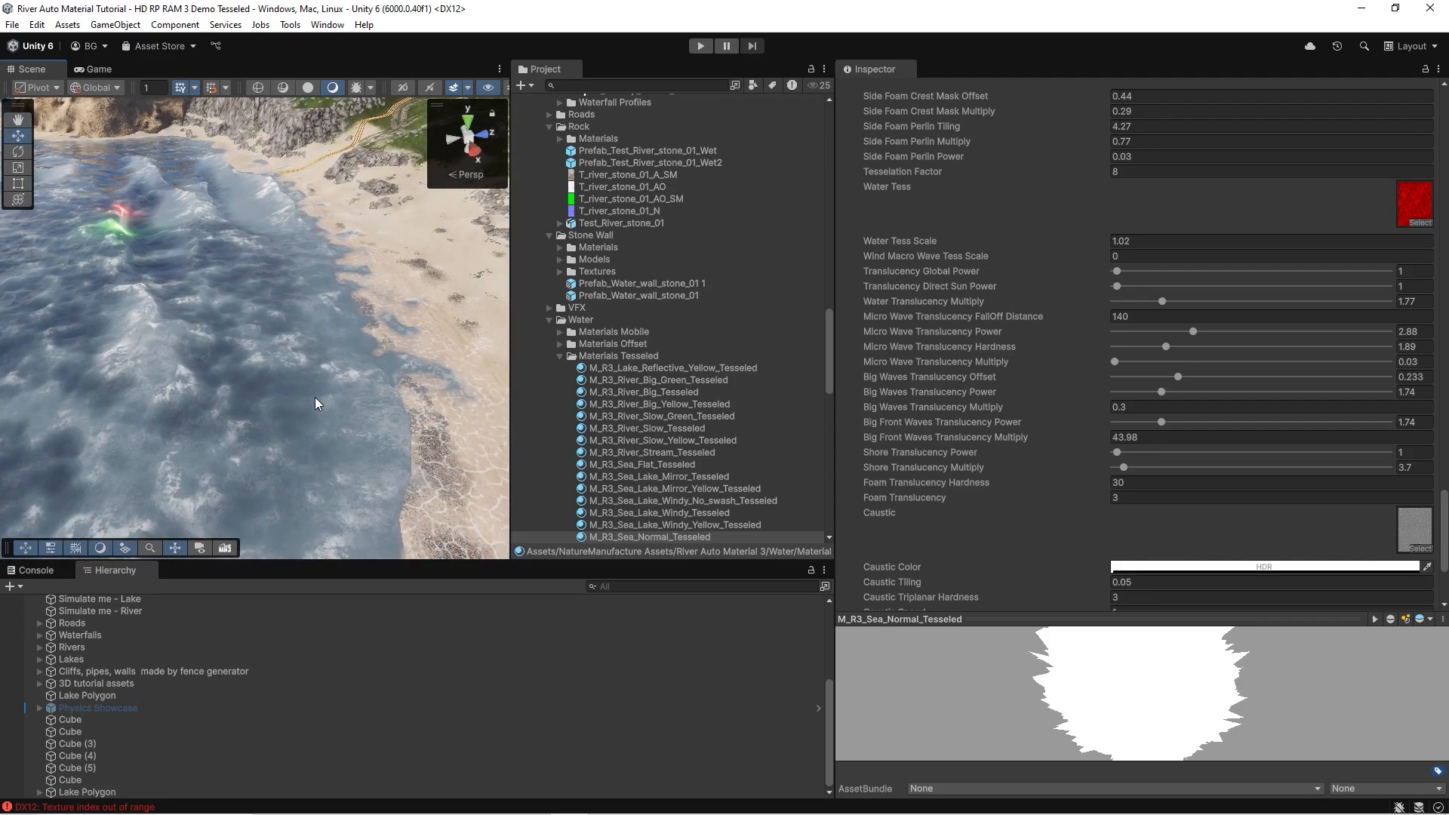
{"action": "scroll", "coordinate": [963, 453], "scroll_direction": "down", "scroll_amount": 6}
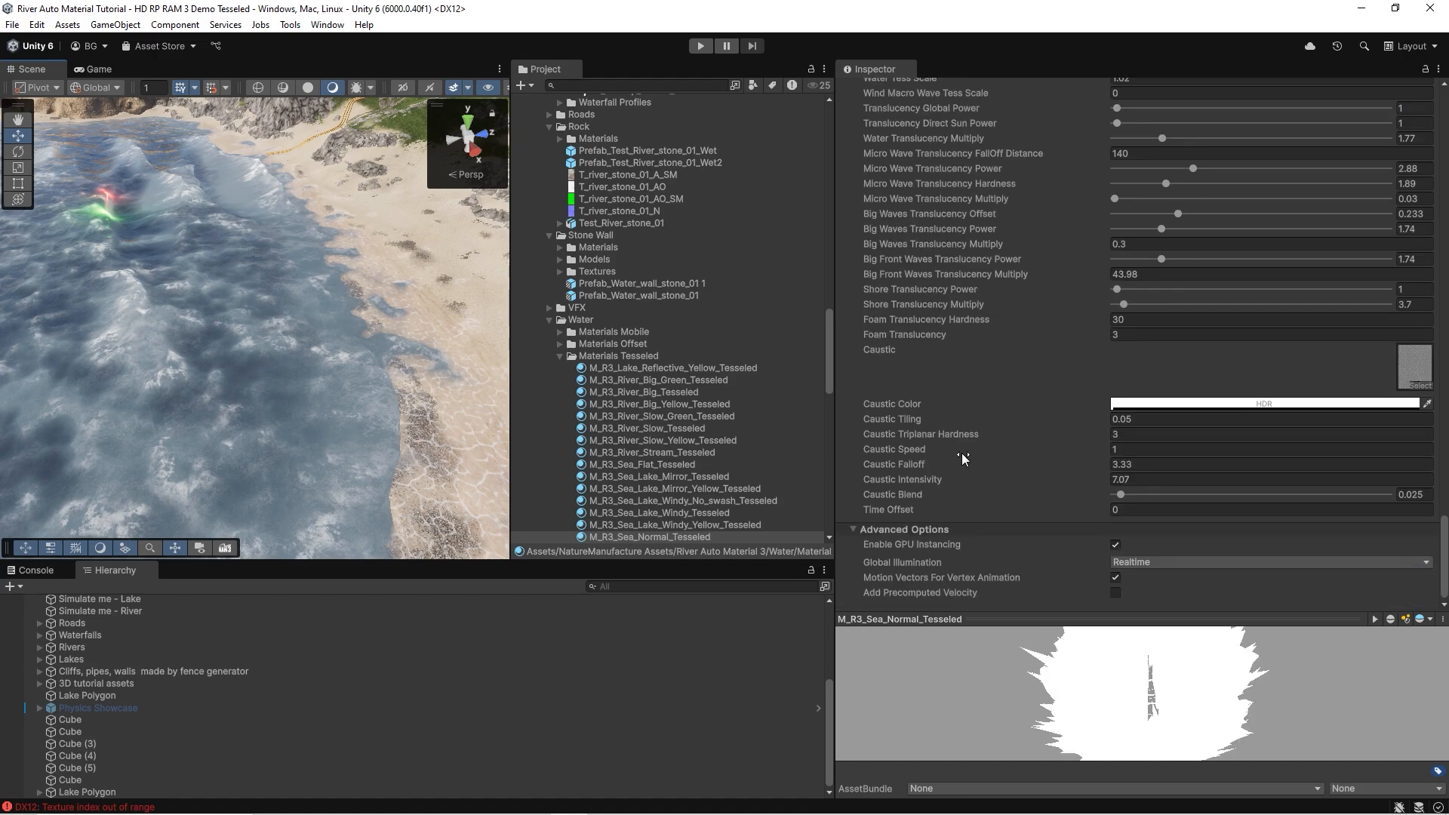
{"action": "right_click_drag", "start_coordinate": [446, 433], "coordinate": [442, 436]}
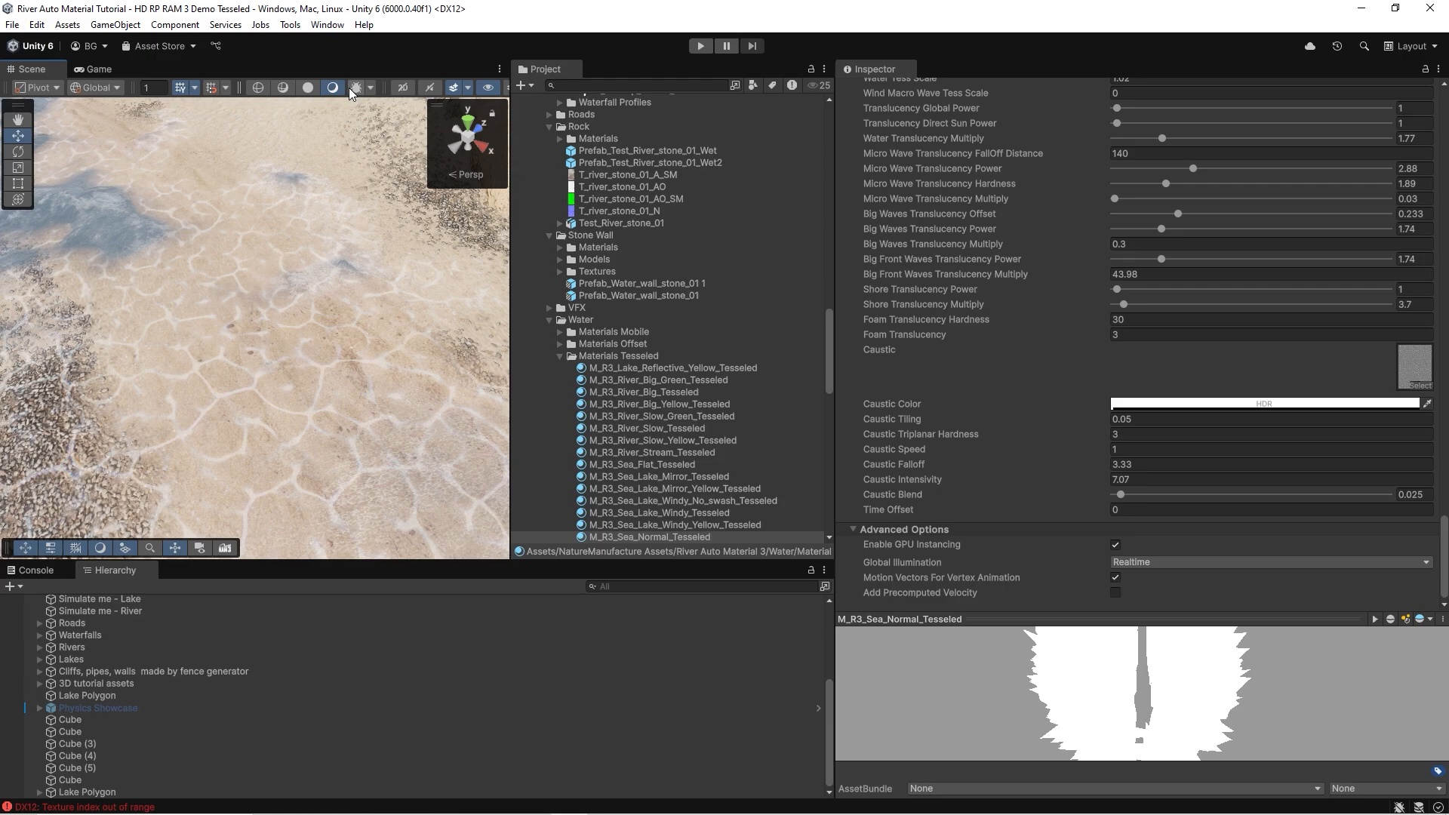
{"action": "left_click", "coordinate": [467, 88]}
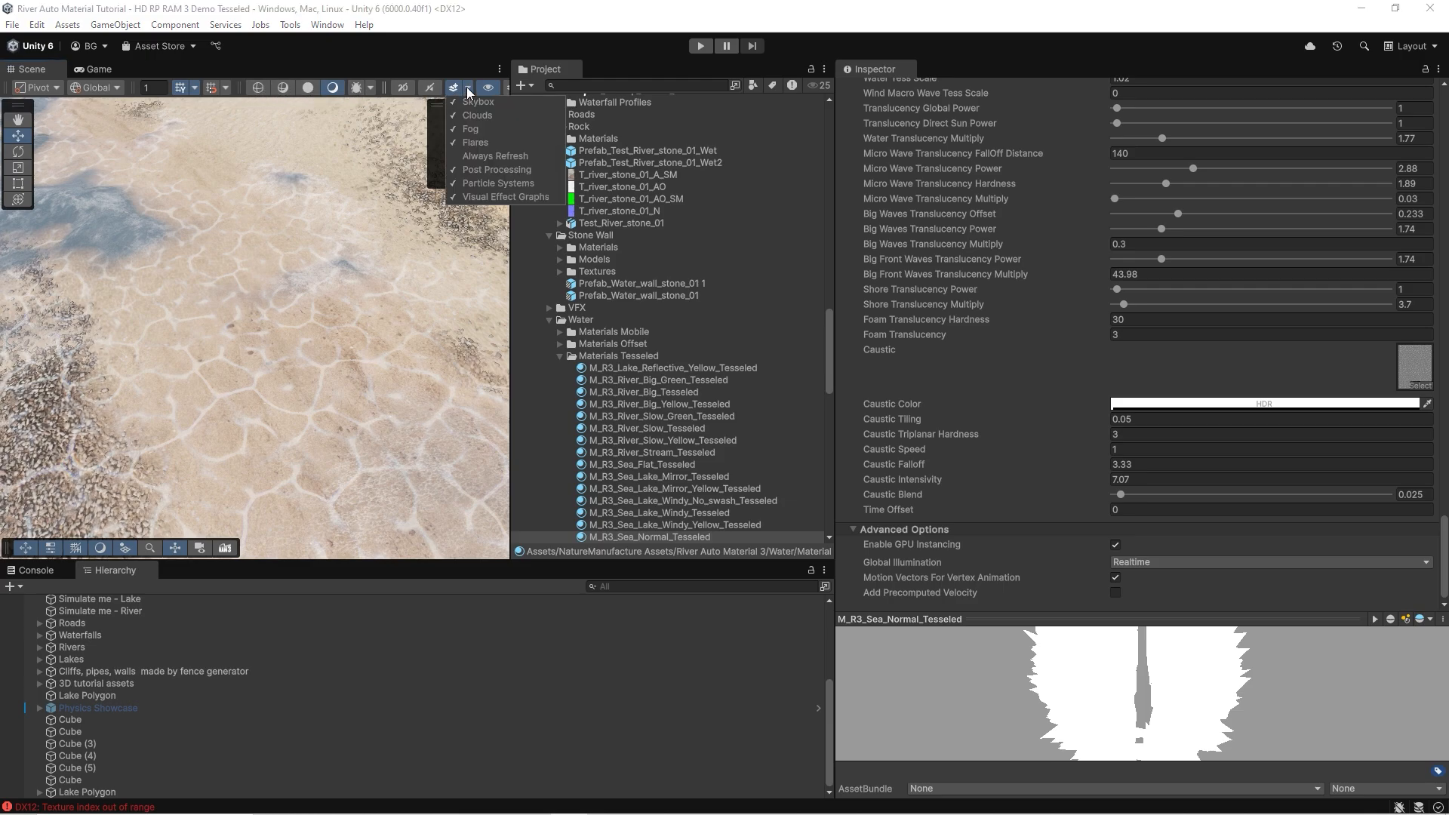
{"action": "left_click", "coordinate": [481, 152]}
Set Caustic Tilling to about -0.18
{"action": "right_click_drag", "start_coordinate": [256, 249], "coordinate": [290, 274]}
{"action": "key", "text": "d"}
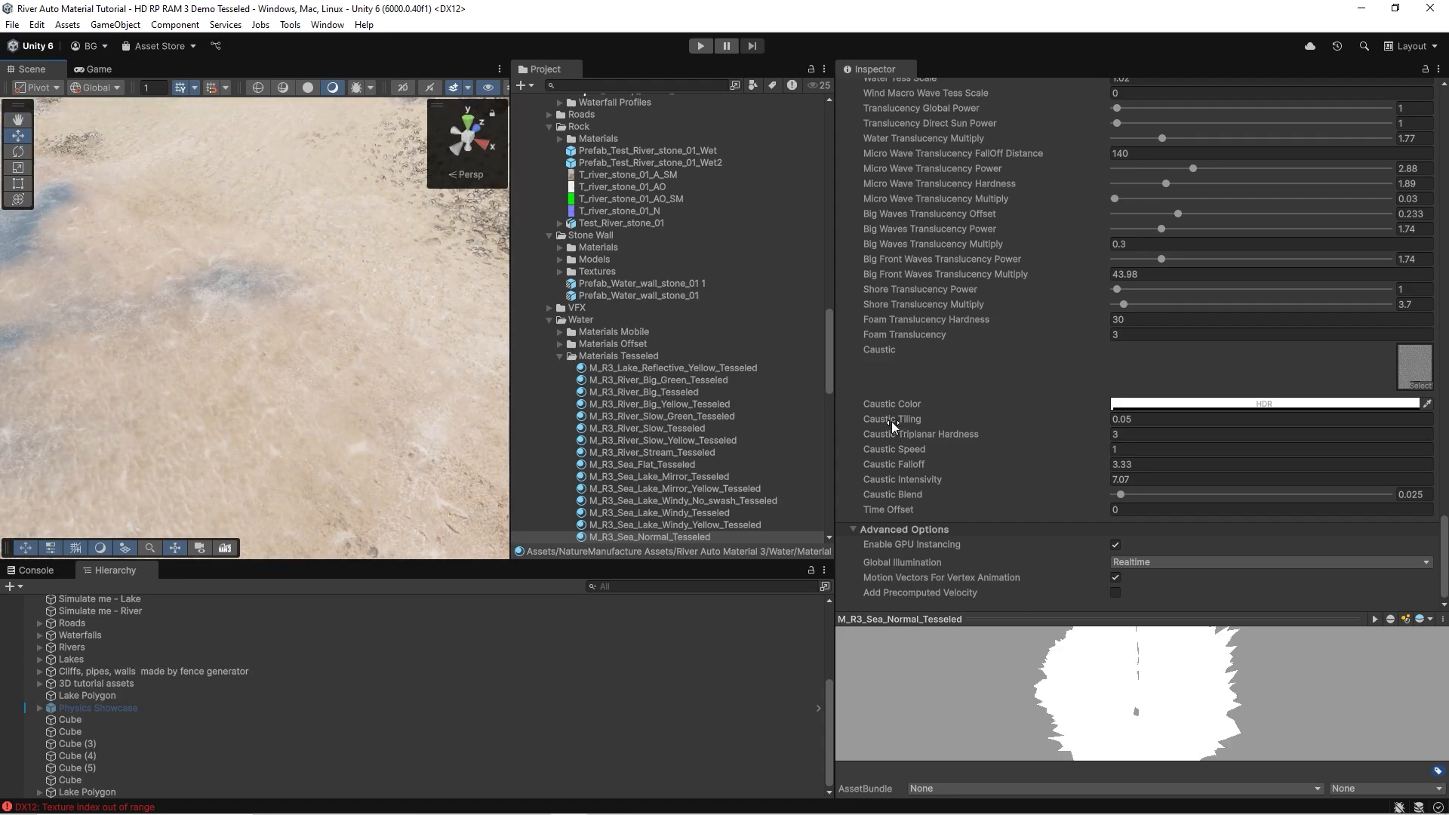
{"action": "mouse_move", "coordinate": [891, 420]}
{"action": "left_mouse_down"}
{"action": "mouse_move", "coordinate": [948, 424]}
{"action": "mouse_move", "coordinate": [893, 428]}
{"action": "left_mouse_up"}
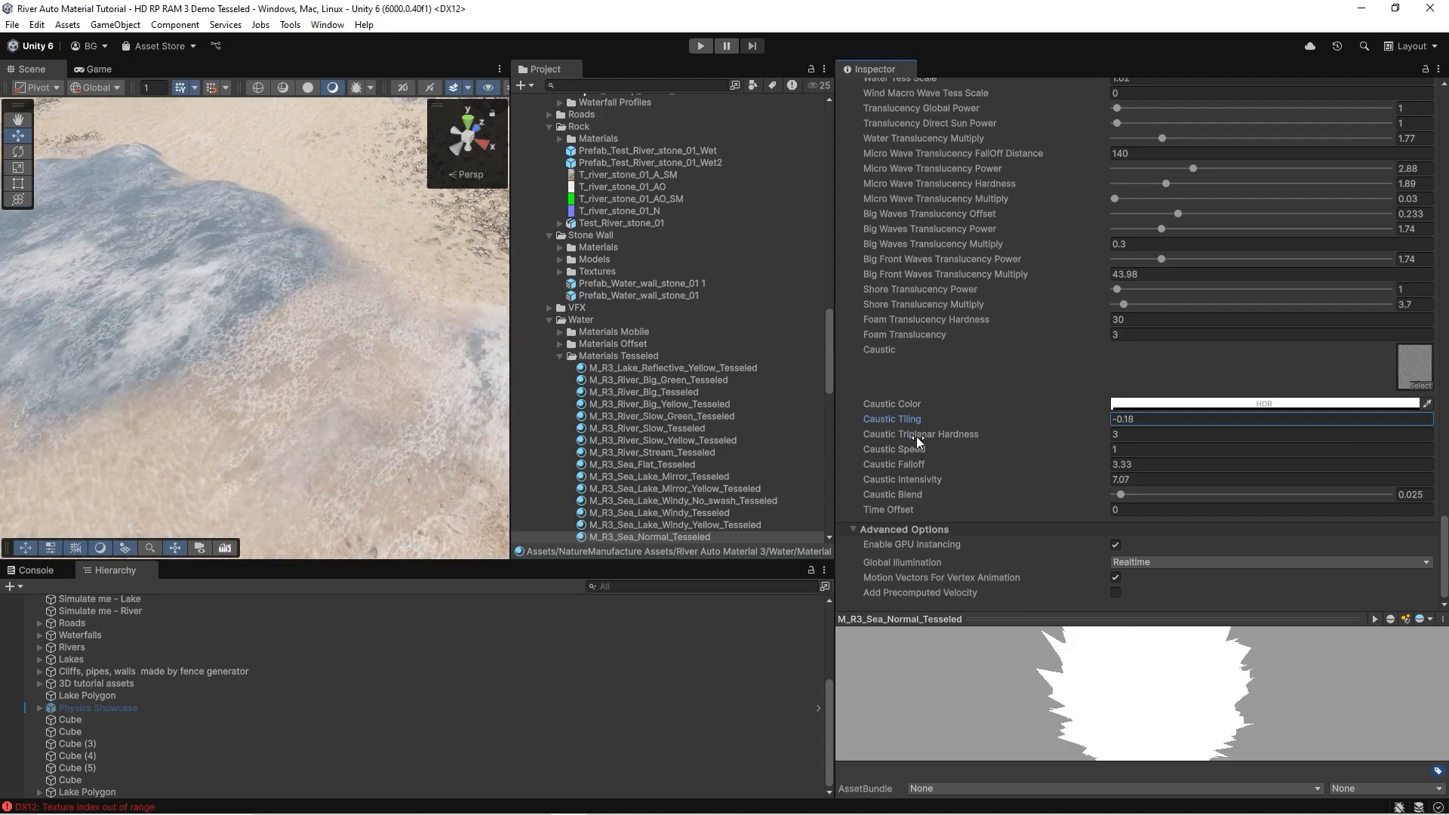
Examine the sea surface's shoreline edge and caustics in the scene
{"action": "right_click_drag", "start_coordinate": [299, 312], "coordinate": [155, 222]}
{"action": "key", "text": "w"}
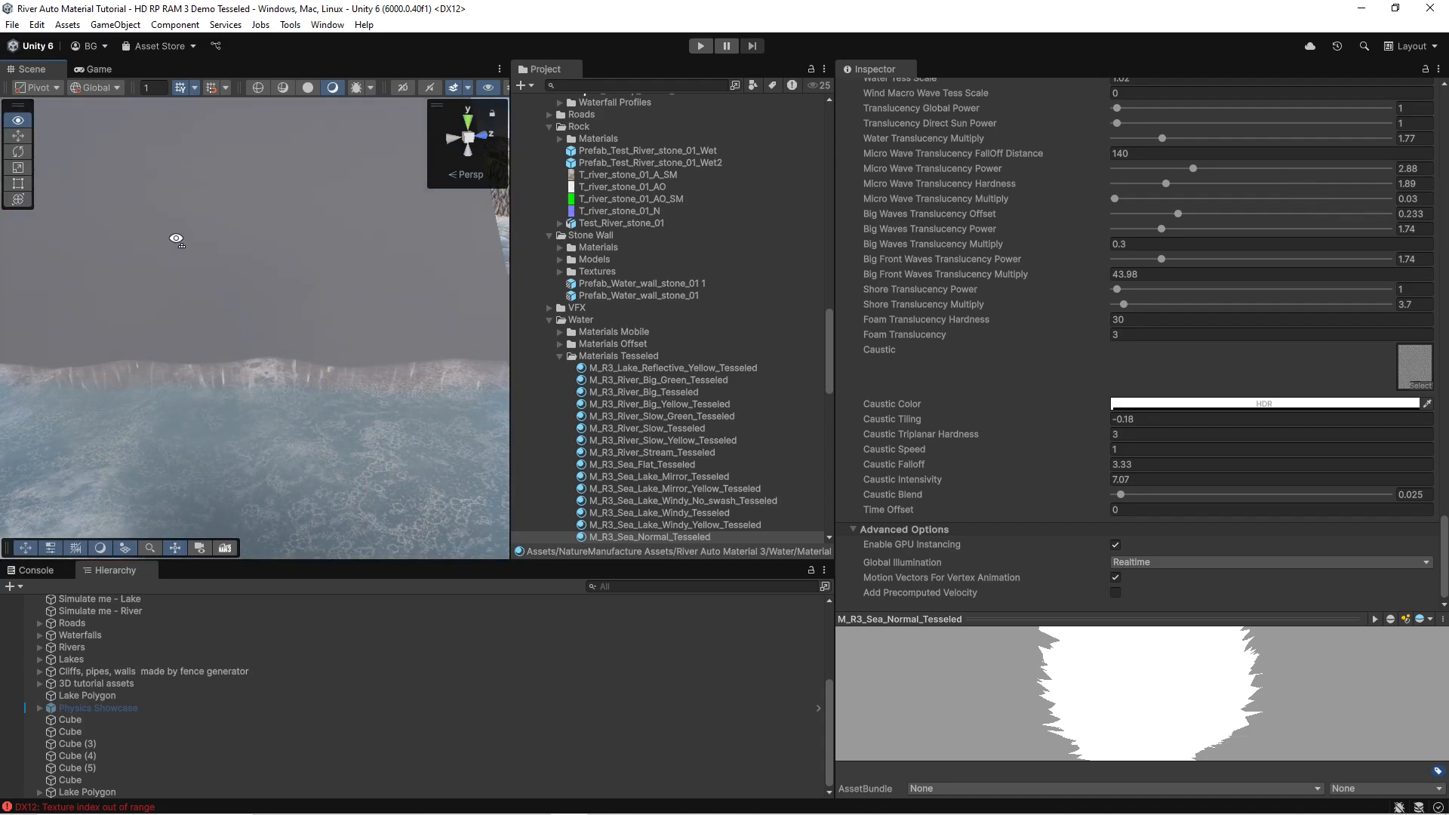
{"action": "right_click_drag", "start_coordinate": [211, 389], "coordinate": [453, 384]}
{"action": "right_click_drag", "start_coordinate": [310, 365], "coordinate": [241, 305]}
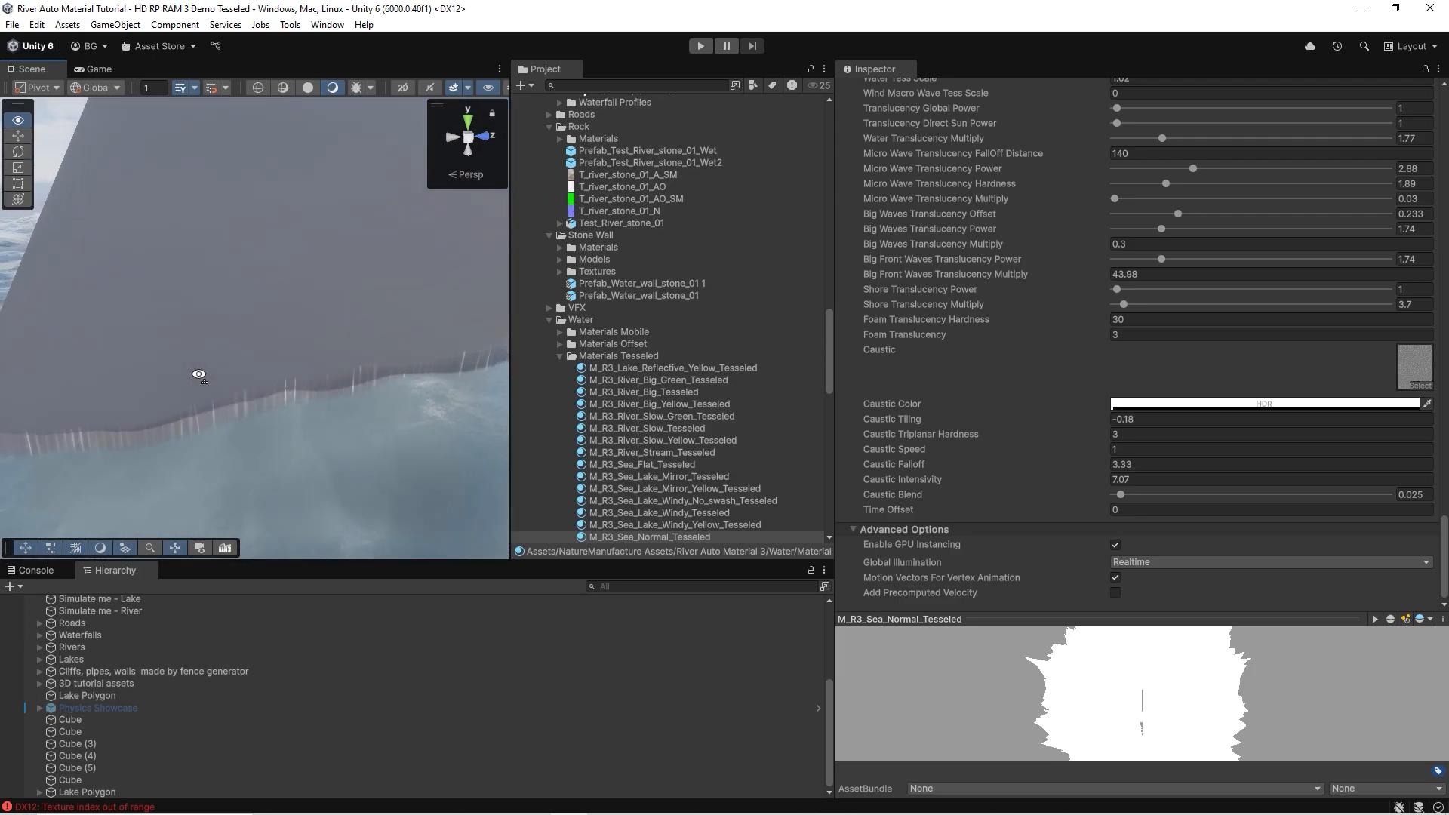
{"action": "right_click_drag", "start_coordinate": [406, 348], "coordinate": [423, 351]}
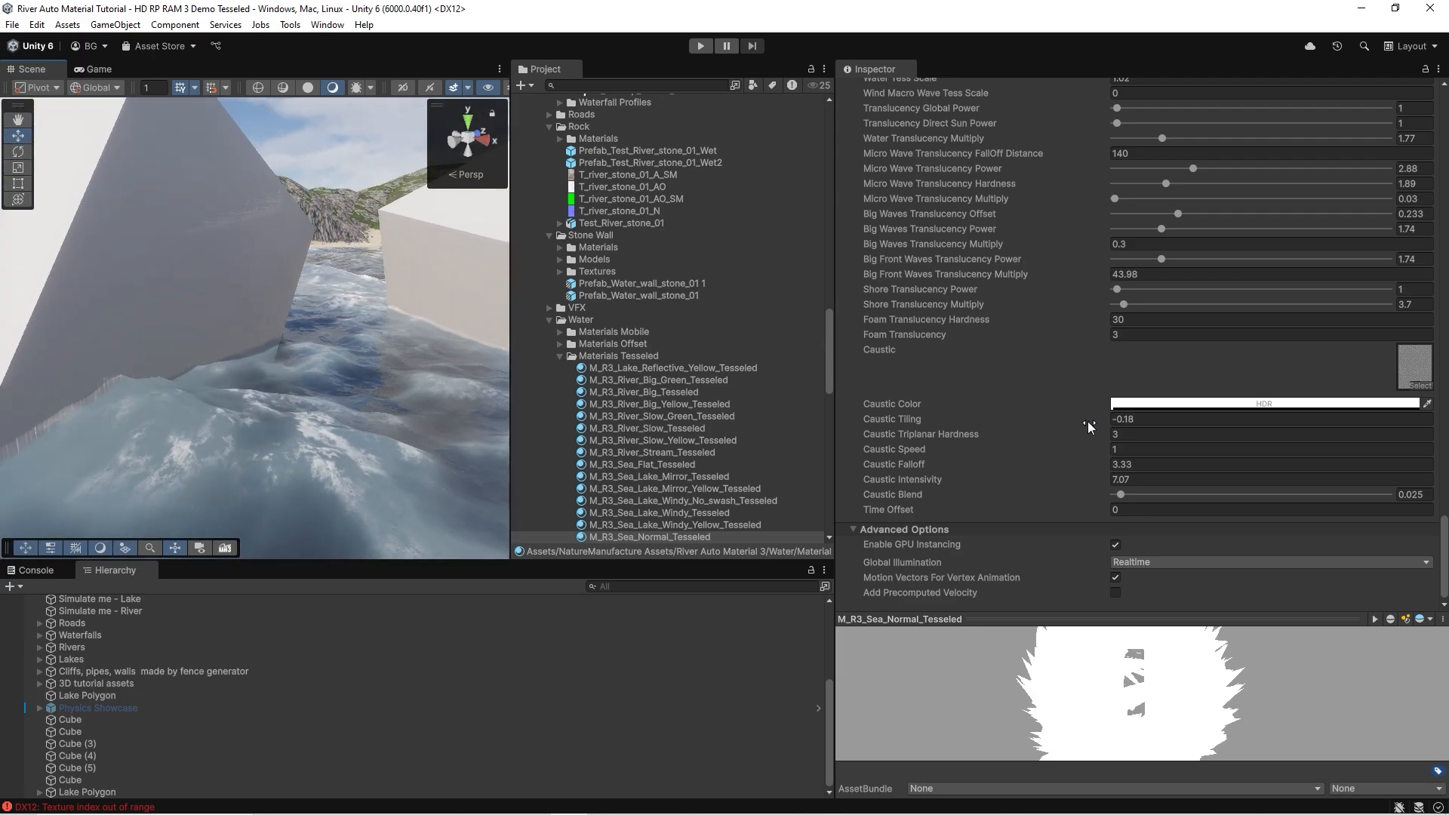
Set Caustic Tilling to about 0.05
{"action": "left_click_drag", "start_coordinate": [1088, 421], "coordinate": [1092, 419]}
{"action": "right_click_drag", "start_coordinate": [310, 340], "coordinate": [219, 366]}
{"action": "right_click_drag", "start_coordinate": [362, 352], "coordinate": [628, 344]}
{"action": "right_click_drag", "start_coordinate": [198, 329], "coordinate": [210, 457]}
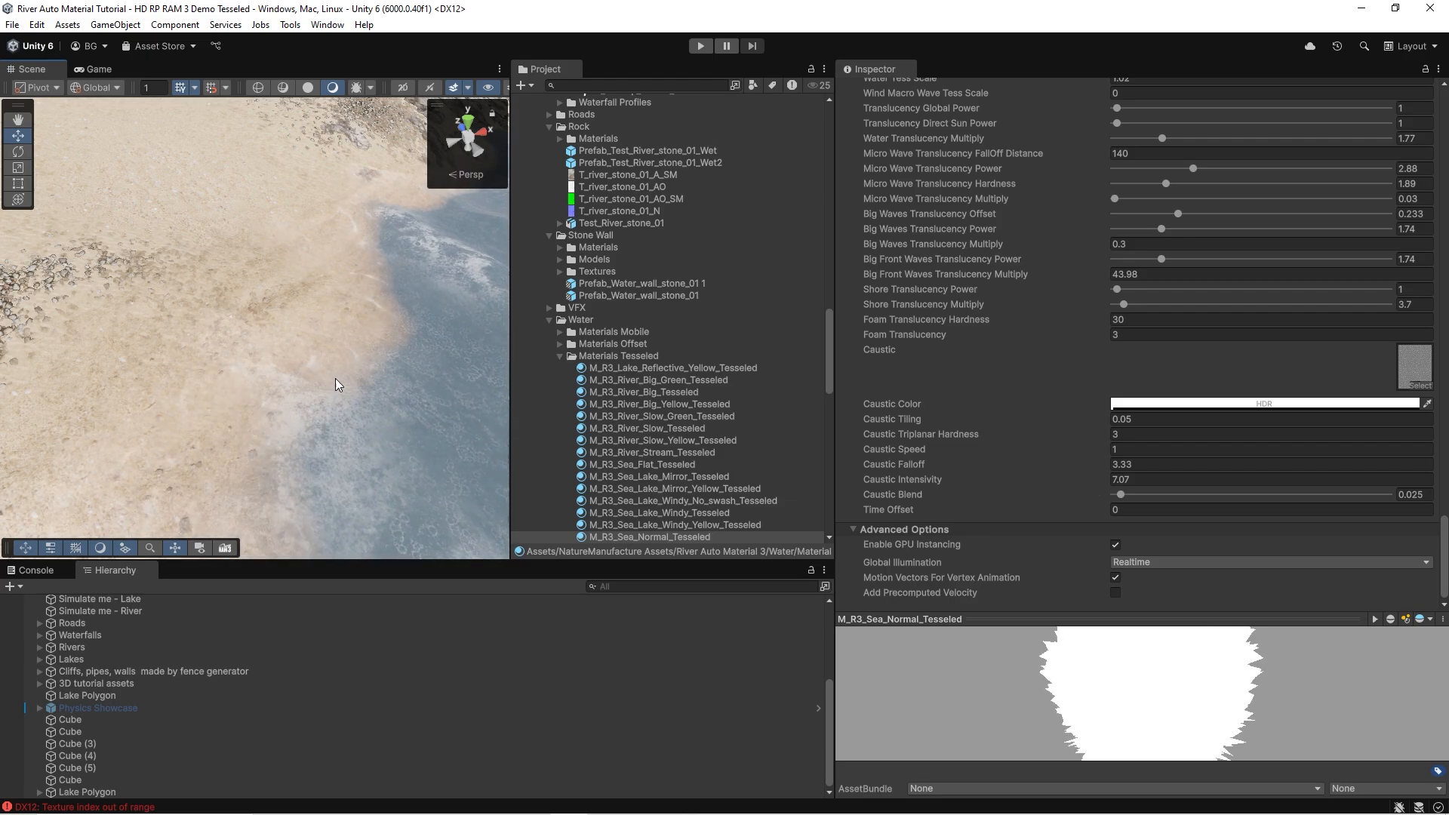
{"action": "right_click_drag", "start_coordinate": [337, 385], "coordinate": [341, 390]}
Set Caustic Falloff to about 3.69 and Caustic Intensity to about 7.55
{"action": "mouse_move", "coordinate": [1048, 472]}
{"action": "left_mouse_down"}
{"action": "mouse_move", "coordinate": [995, 467]}
{"action": "mouse_move", "coordinate": [1038, 468]}
{"action": "left_mouse_up"}
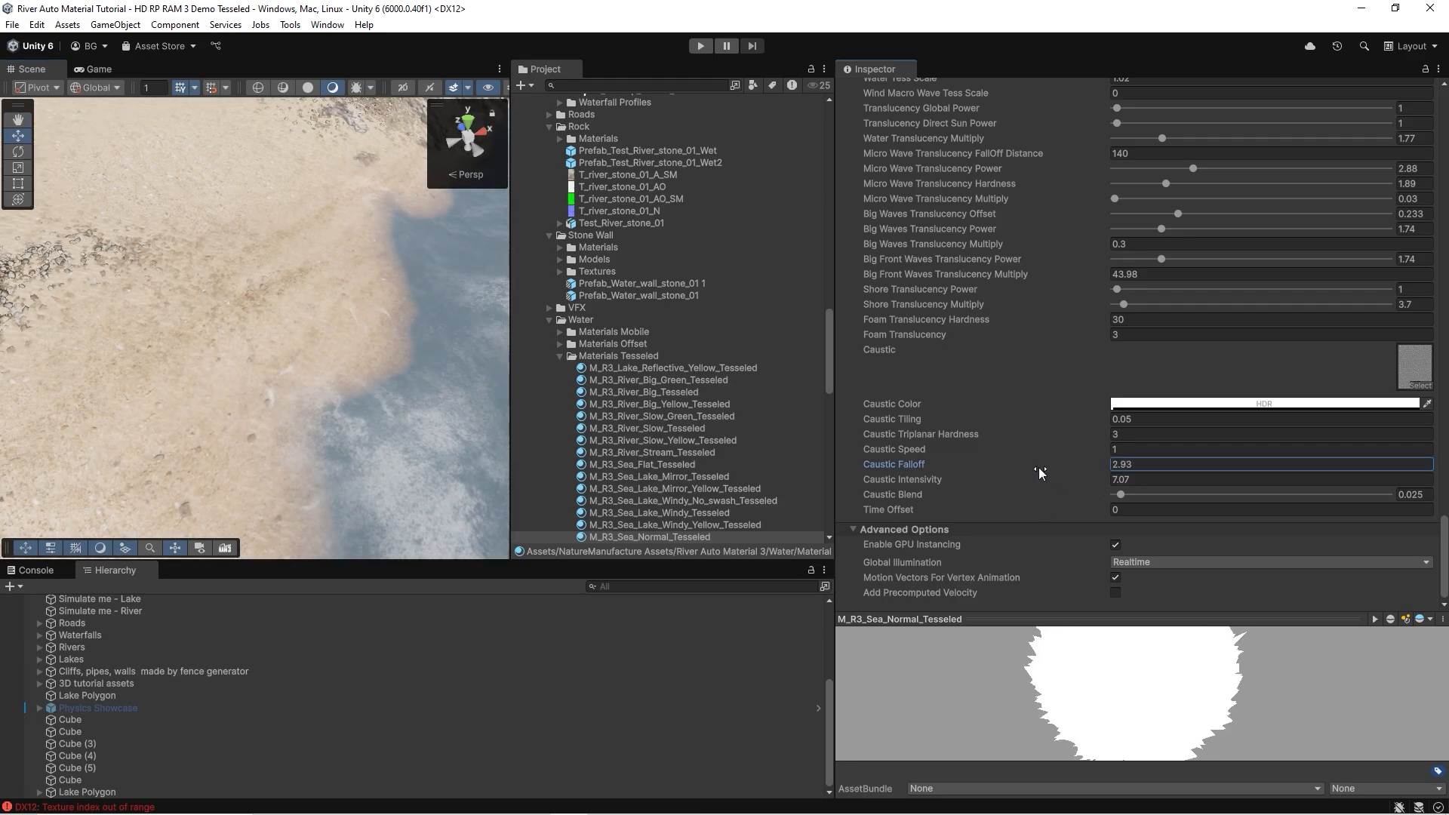
{"action": "left_click_drag", "start_coordinate": [1138, 468], "coordinate": [1056, 479]}
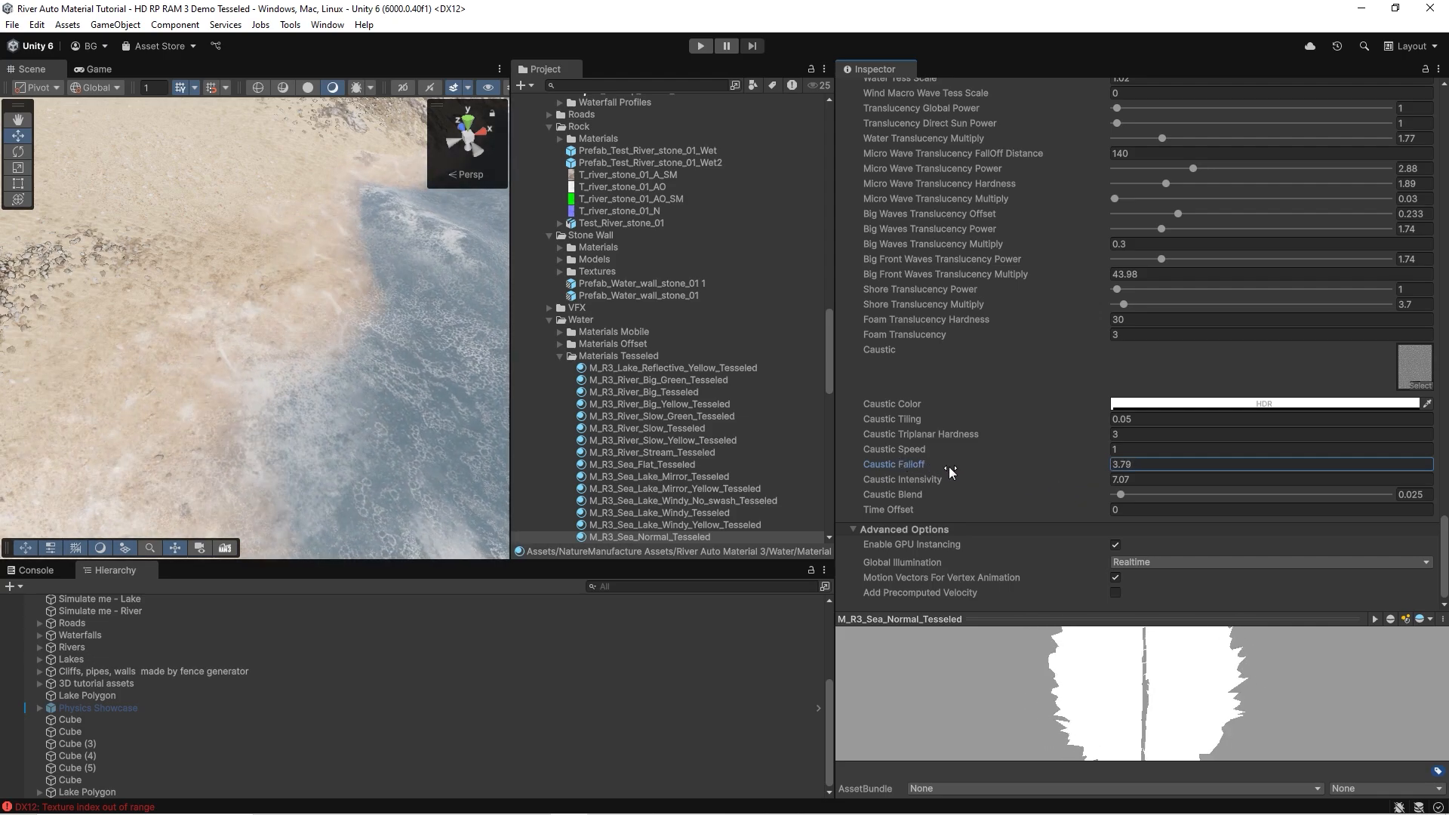
{"action": "left_click_drag", "start_coordinate": [948, 467], "coordinate": [946, 467]}
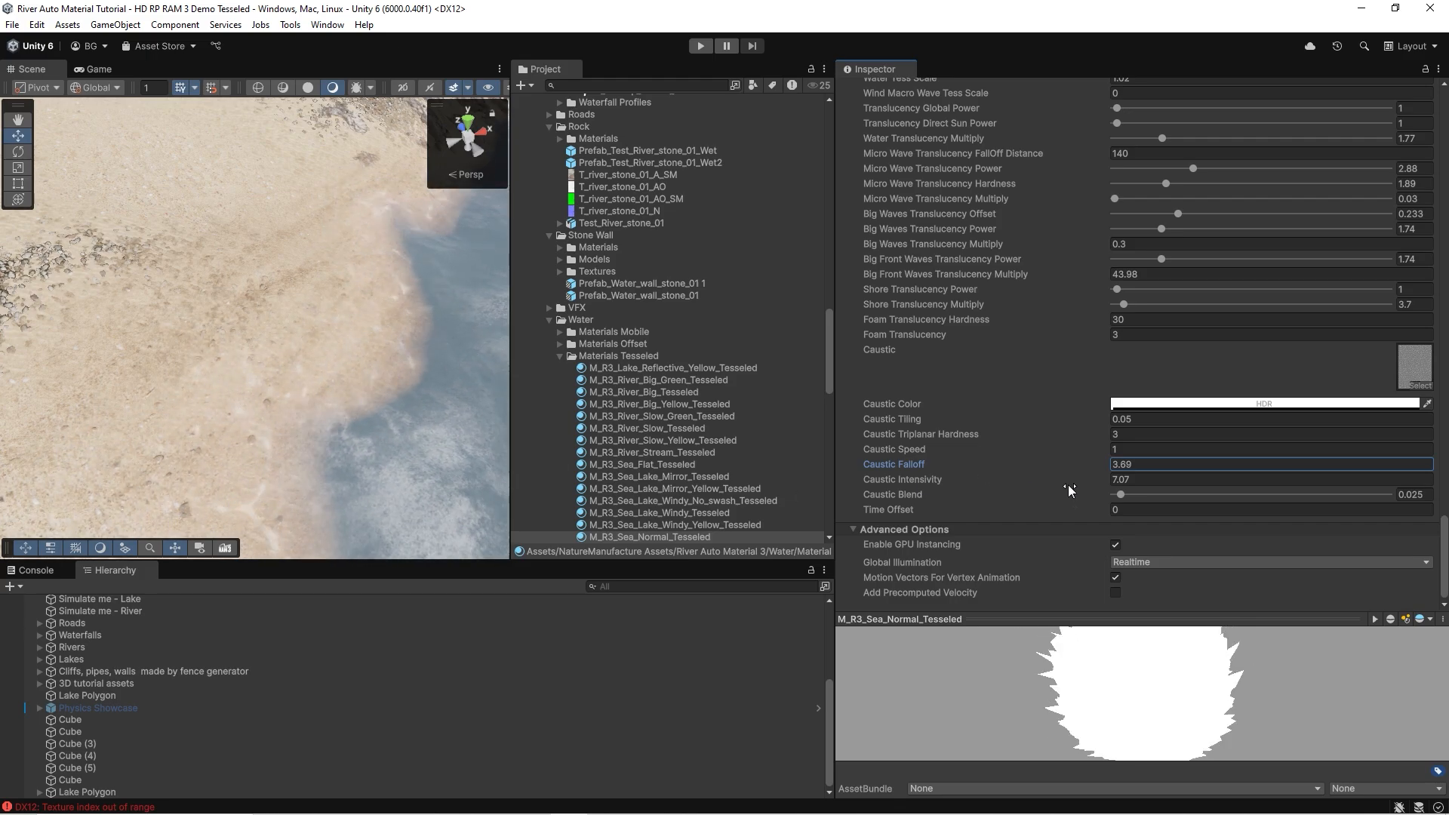
{"action": "mouse_move", "coordinate": [1065, 483]}
{"action": "left_mouse_down"}
{"action": "mouse_move", "coordinate": [1021, 486]}
{"action": "mouse_move", "coordinate": [1055, 487]}
{"action": "left_mouse_up"}
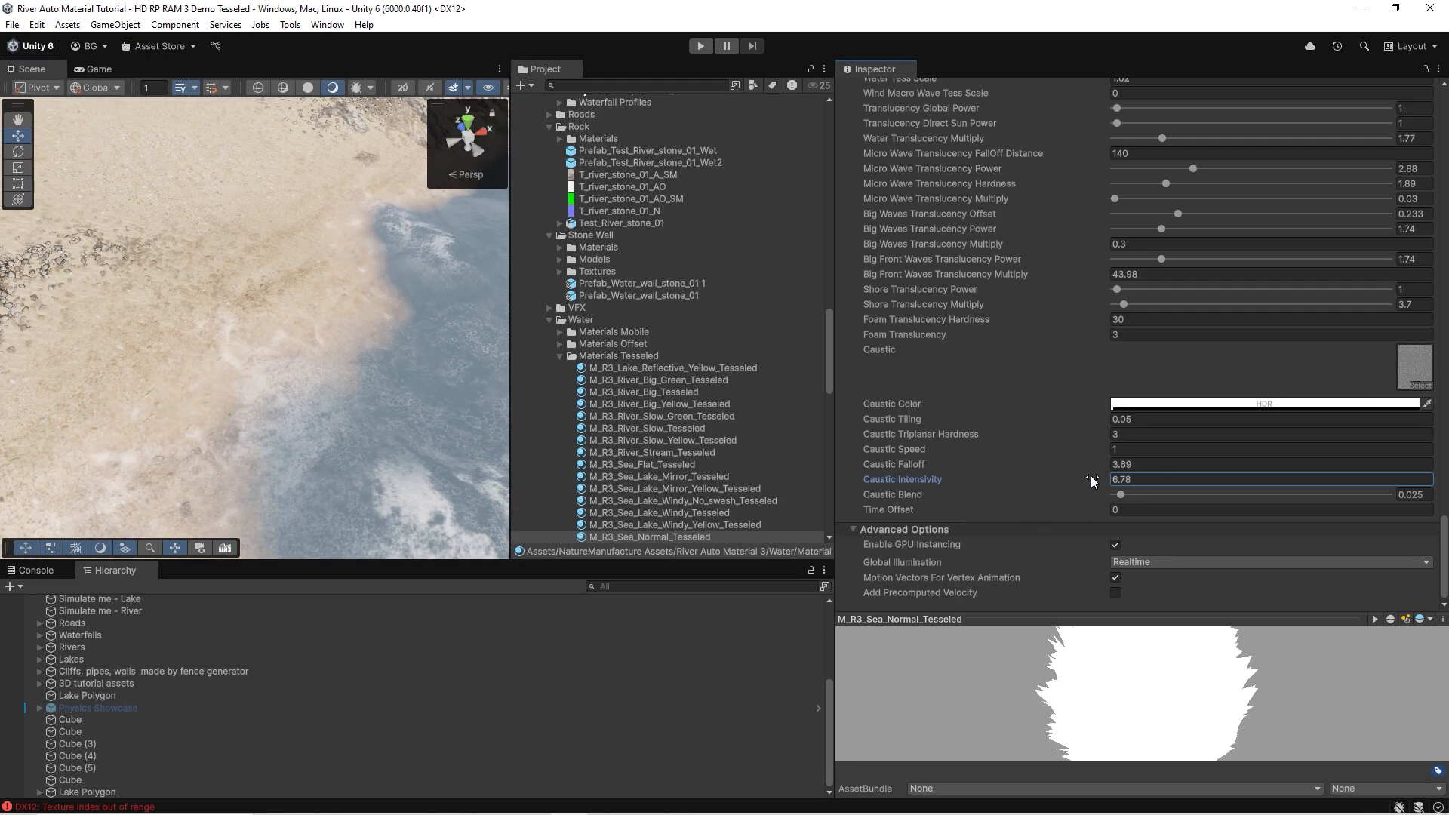
{"action": "mouse_move", "coordinate": [1089, 475]}
{"action": "left_mouse_down"}
{"action": "mouse_move", "coordinate": [1040, 477]}
{"action": "mouse_move", "coordinate": [1084, 474]}
{"action": "left_mouse_up"}
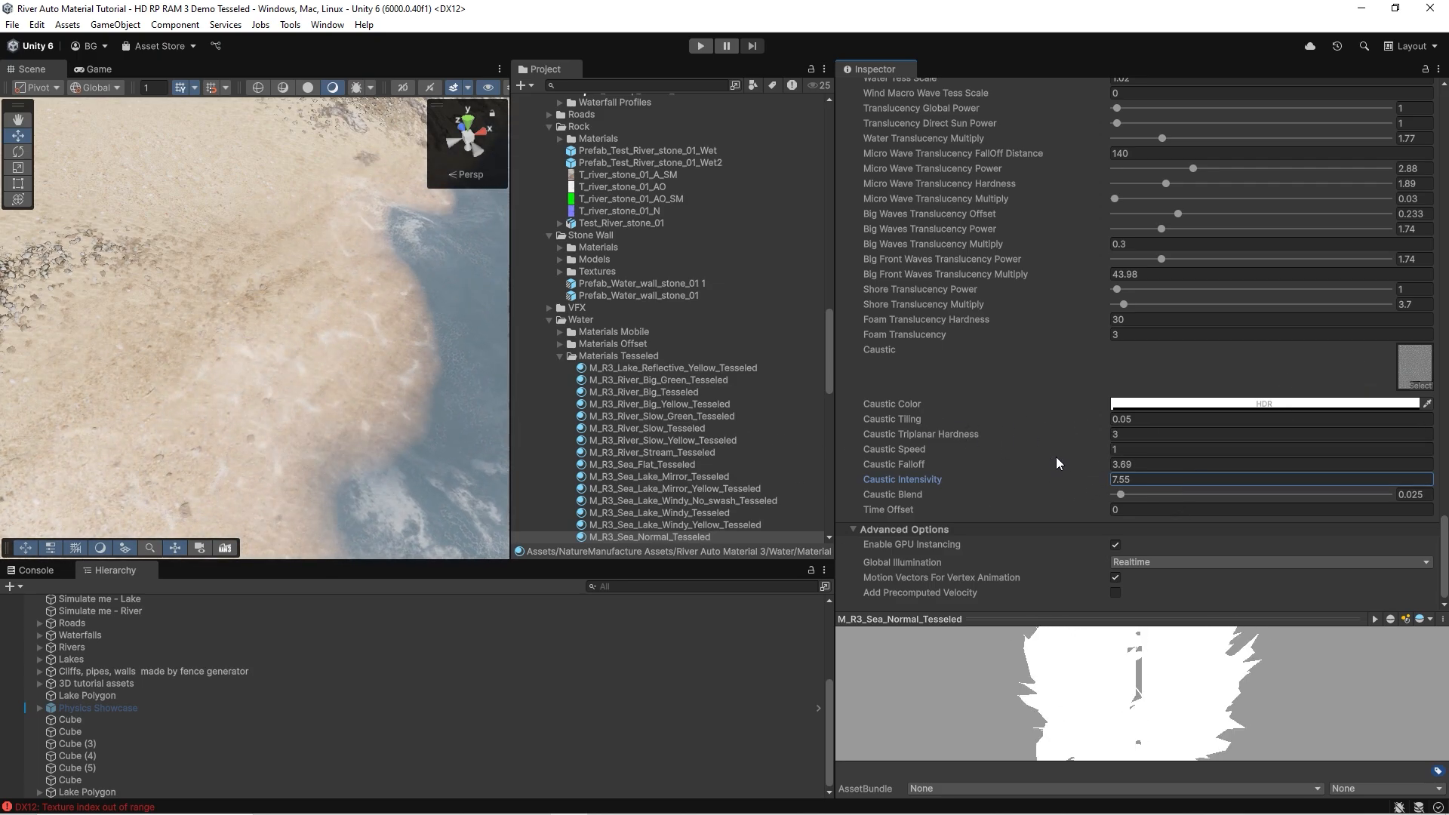
Locate the texture assigned to the Caustic slot and inspect the T_Caustic texture
{"action": "key", "text": "w"}
{"action": "right_click_drag", "start_coordinate": [453, 355], "coordinate": [458, 361]}
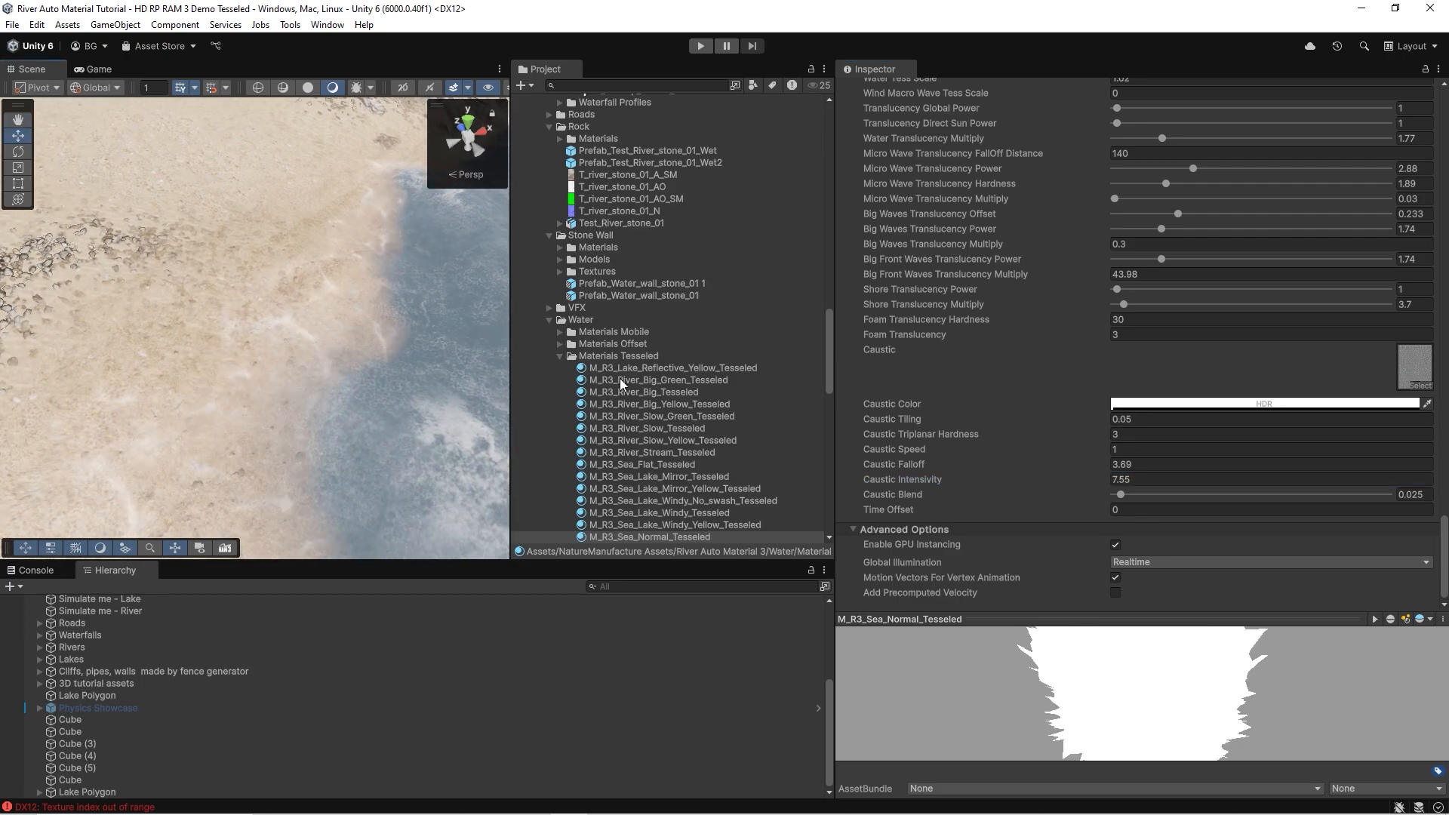
{"action": "left_click", "coordinate": [1408, 363]}
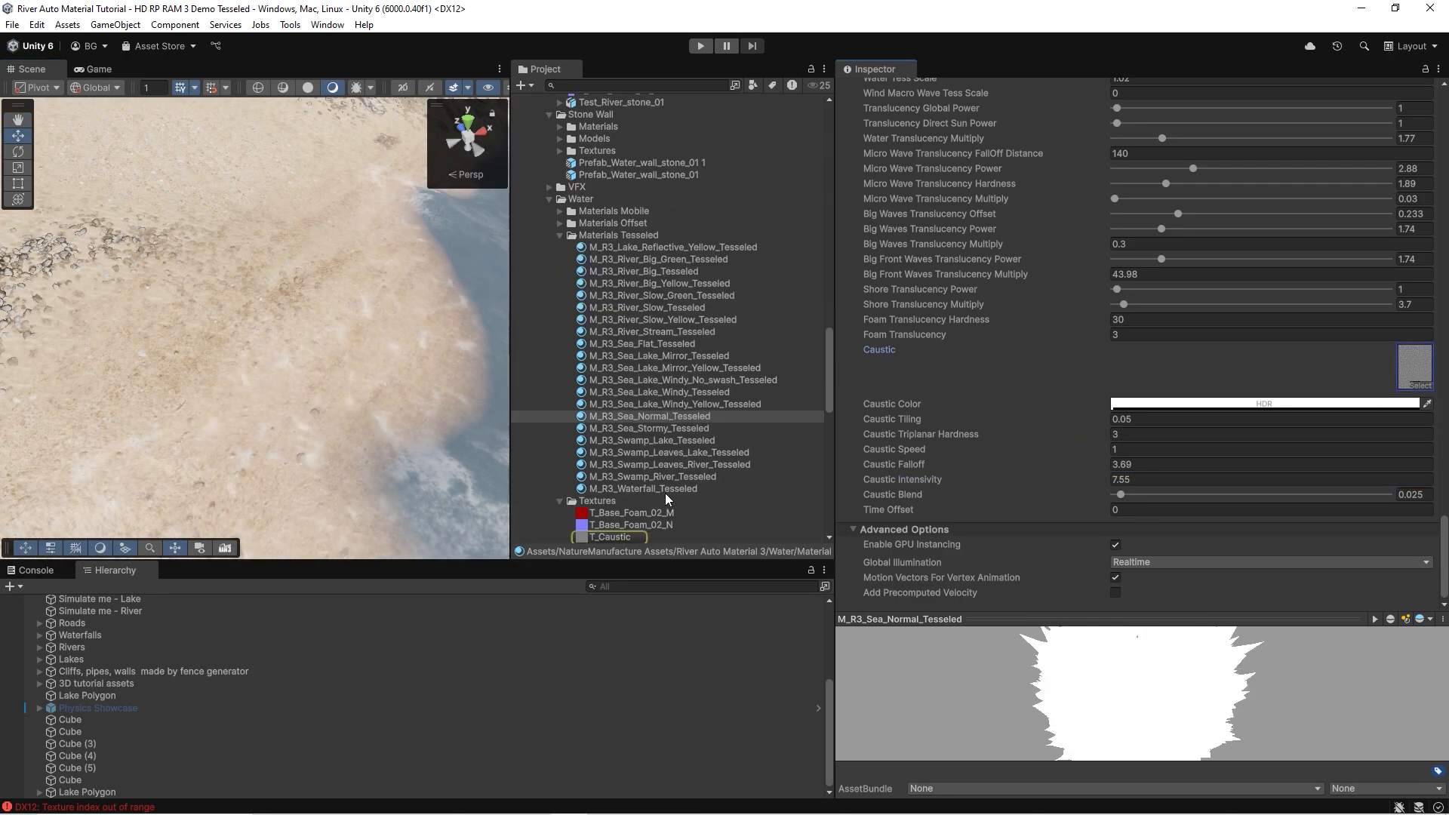
{"action": "left_click", "coordinate": [604, 535]}
{"action": "left_click_drag", "start_coordinate": [1095, 663], "coordinate": [1129, 147]}
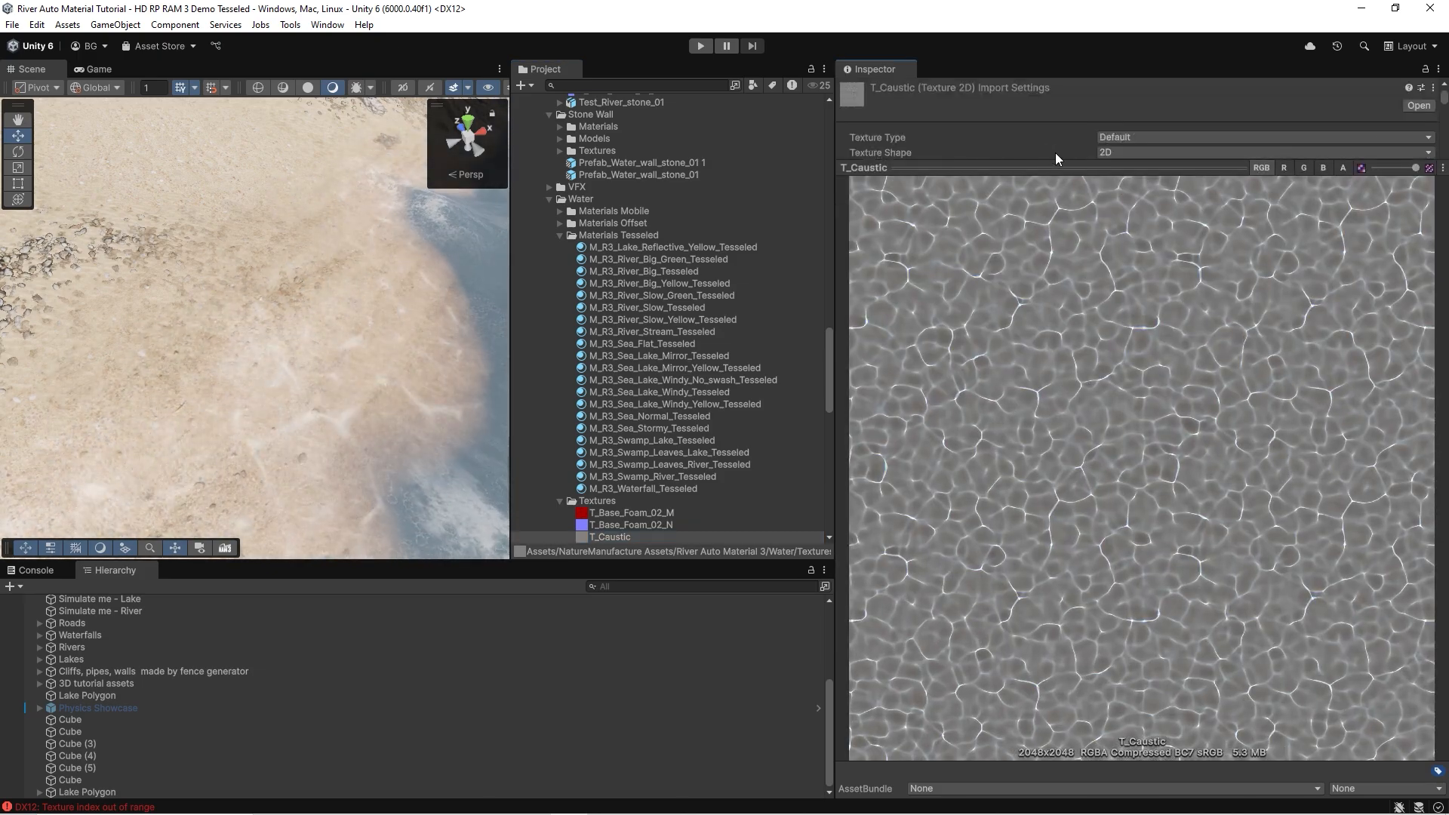
{"action": "left_click_drag", "start_coordinate": [1071, 166], "coordinate": [1095, 188]}
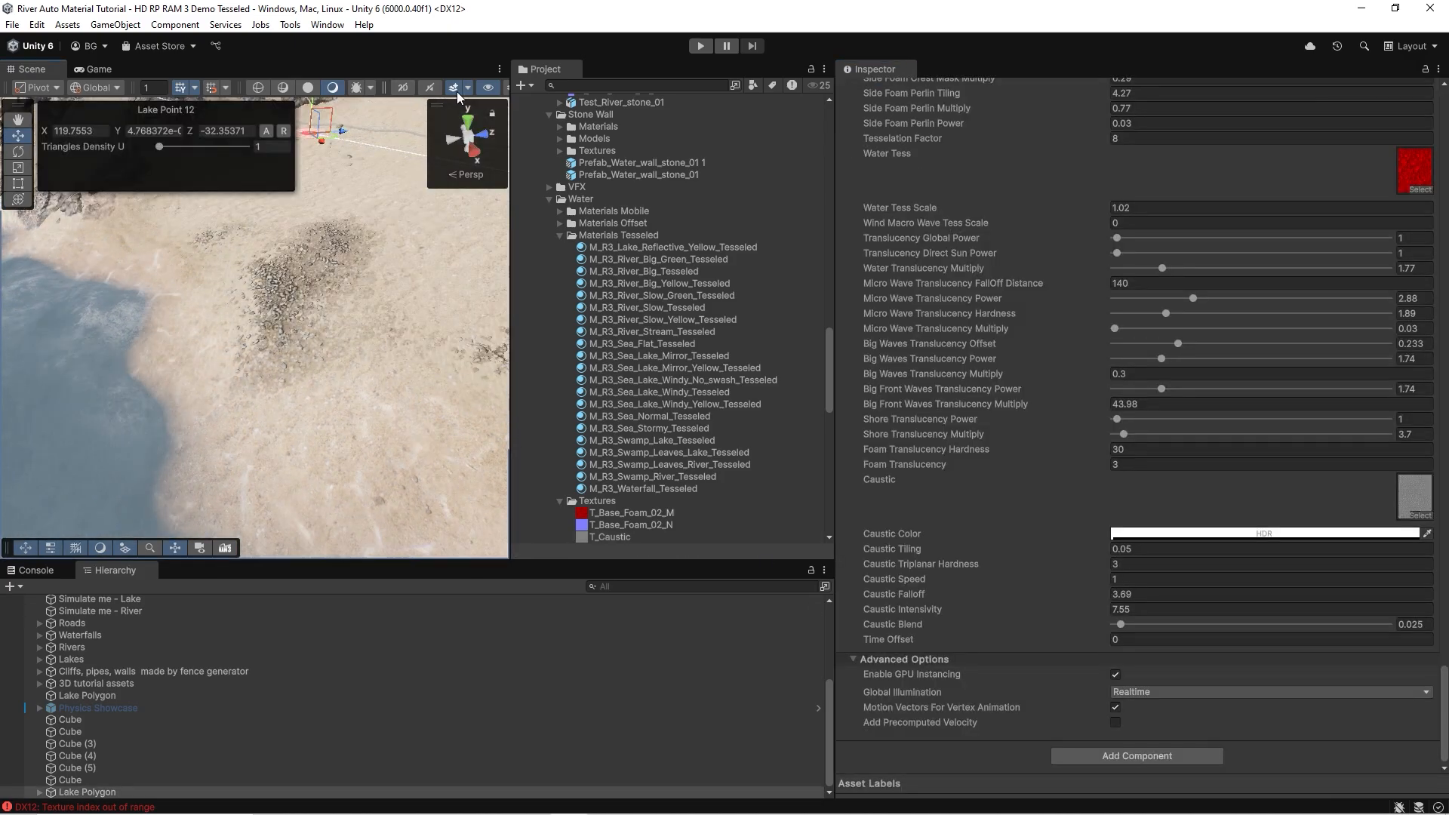
Scrub the Time Offset value to preview the sea waves at different times
{"action": "left_click", "coordinate": [468, 91]}
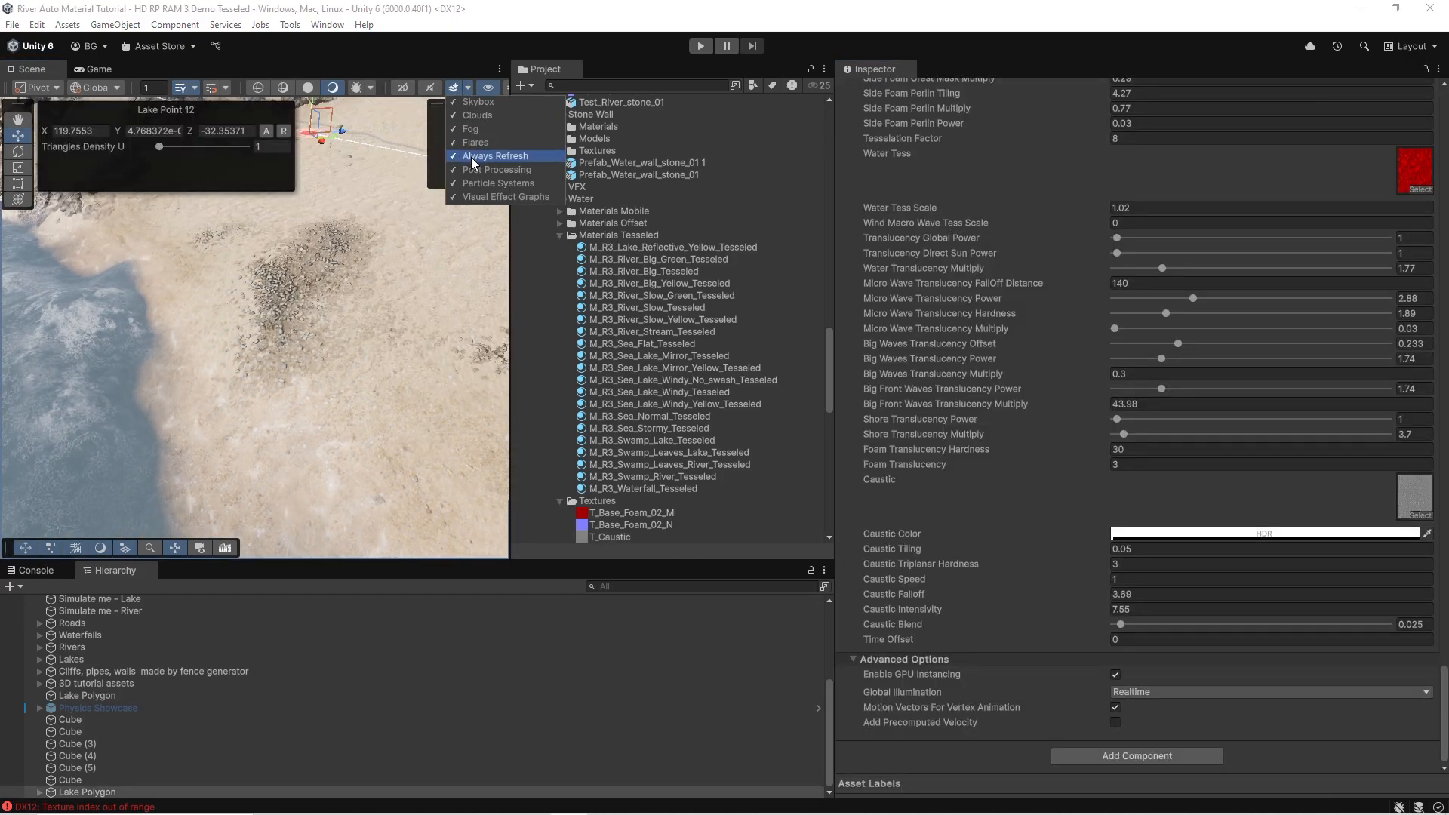
{"action": "right_click_drag", "start_coordinate": [362, 301], "coordinate": [1098, 600]}
{"action": "left_click_drag", "start_coordinate": [1047, 647], "coordinate": [1192, 633]}
{"action": "right_click_drag", "start_coordinate": [332, 332], "coordinate": [1019, 431]}
{"action": "left_click_drag", "start_coordinate": [1057, 643], "coordinate": [1128, 646]}
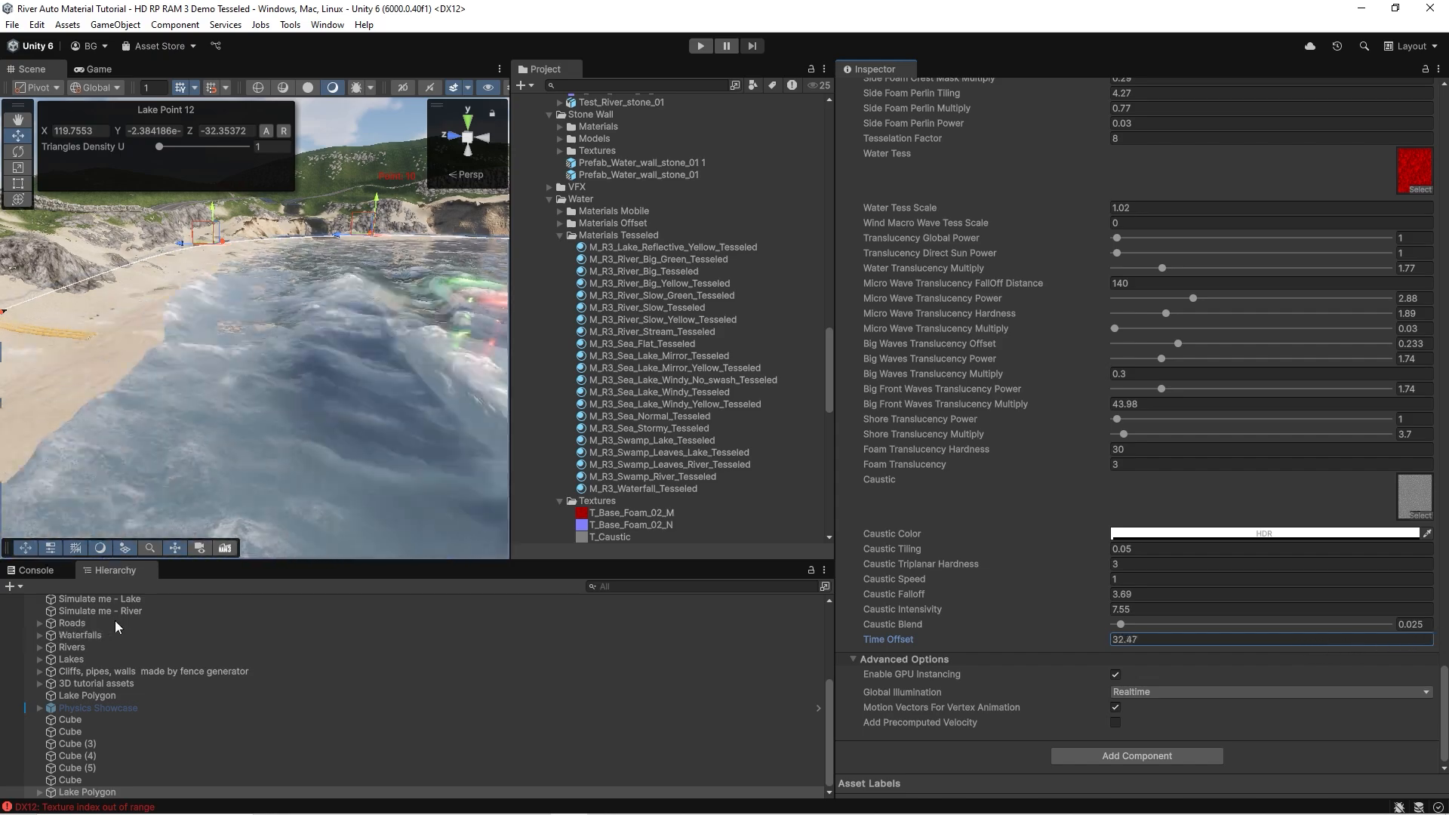
{"action": "right_click_drag", "start_coordinate": [345, 513], "coordinate": [521, 381]}
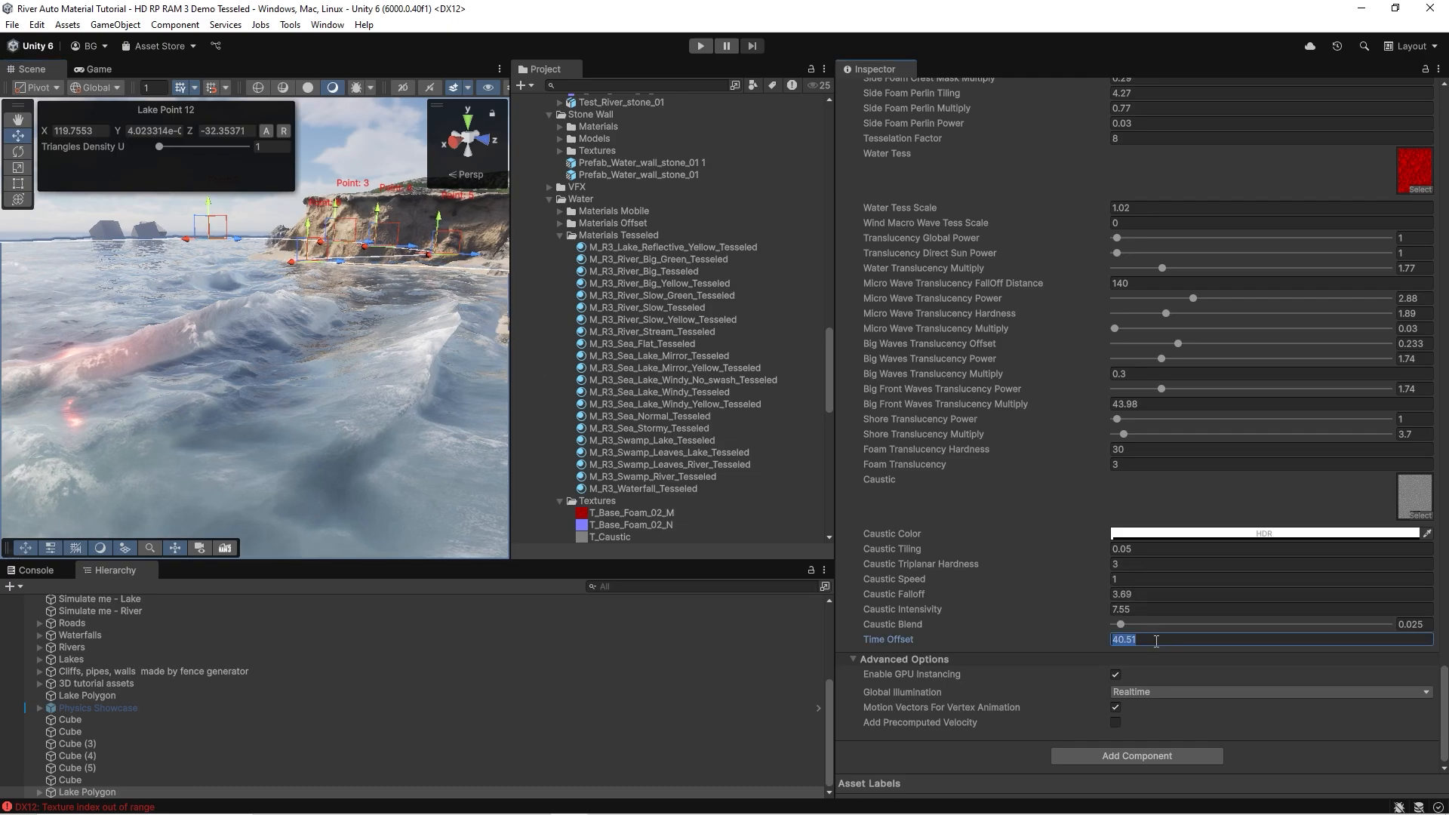
{"action": "right_click_drag", "start_coordinate": [377, 424], "coordinate": [272, 422]}
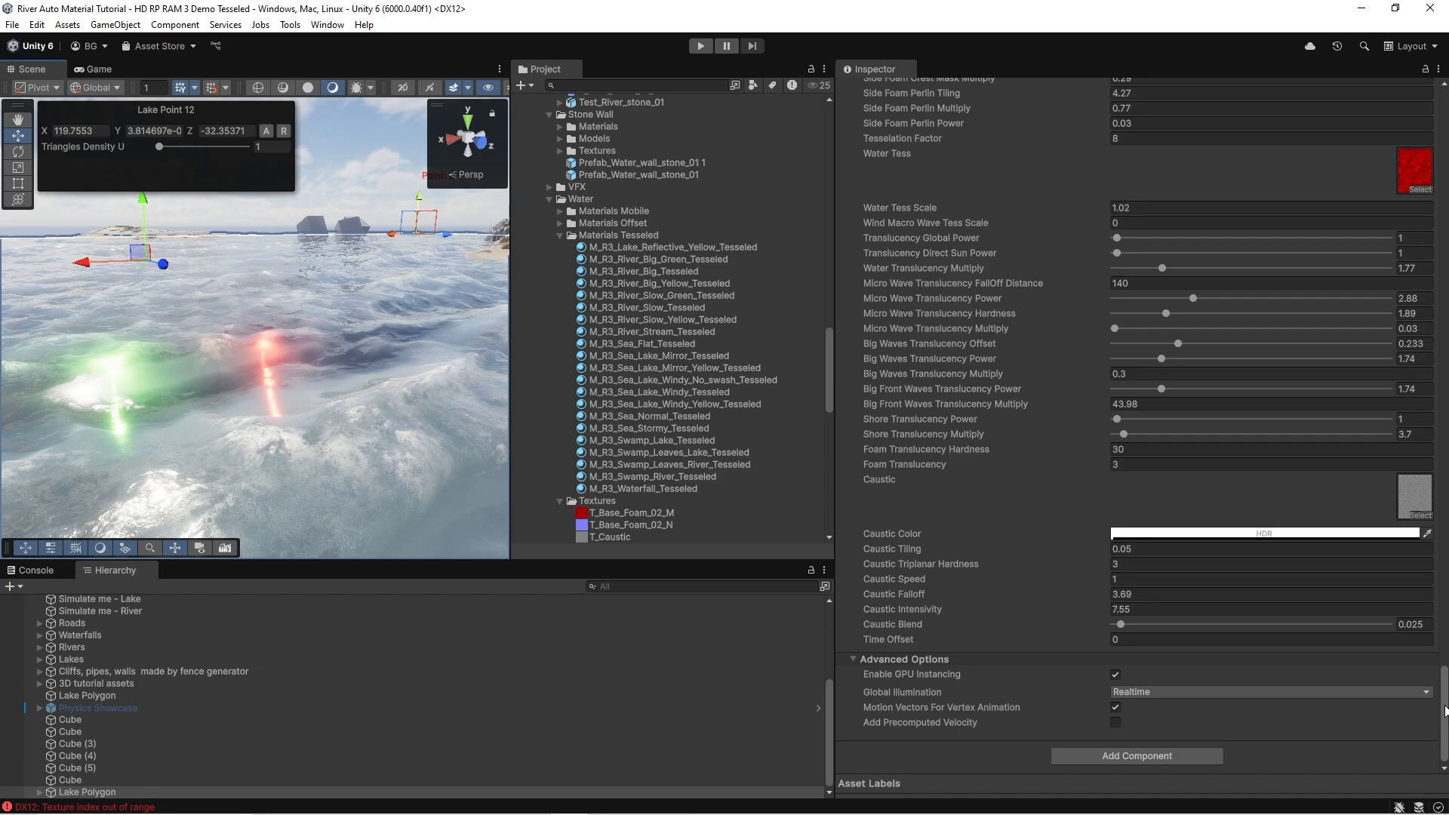
Scroll through the sea material's tessellation and wave properties while viewing the sea surface
{"action": "left_click_drag", "start_coordinate": [1444, 710], "coordinate": [1444, 428]}
{"action": "right_click_drag", "start_coordinate": [339, 385], "coordinate": [400, 424]}
{"action": "key", "text": "w"}
{"action": "right_click_drag", "start_coordinate": [87, 383], "coordinate": [372, 332]}
{"action": "right_click_drag", "start_coordinate": [162, 392], "coordinate": [31, 424]}
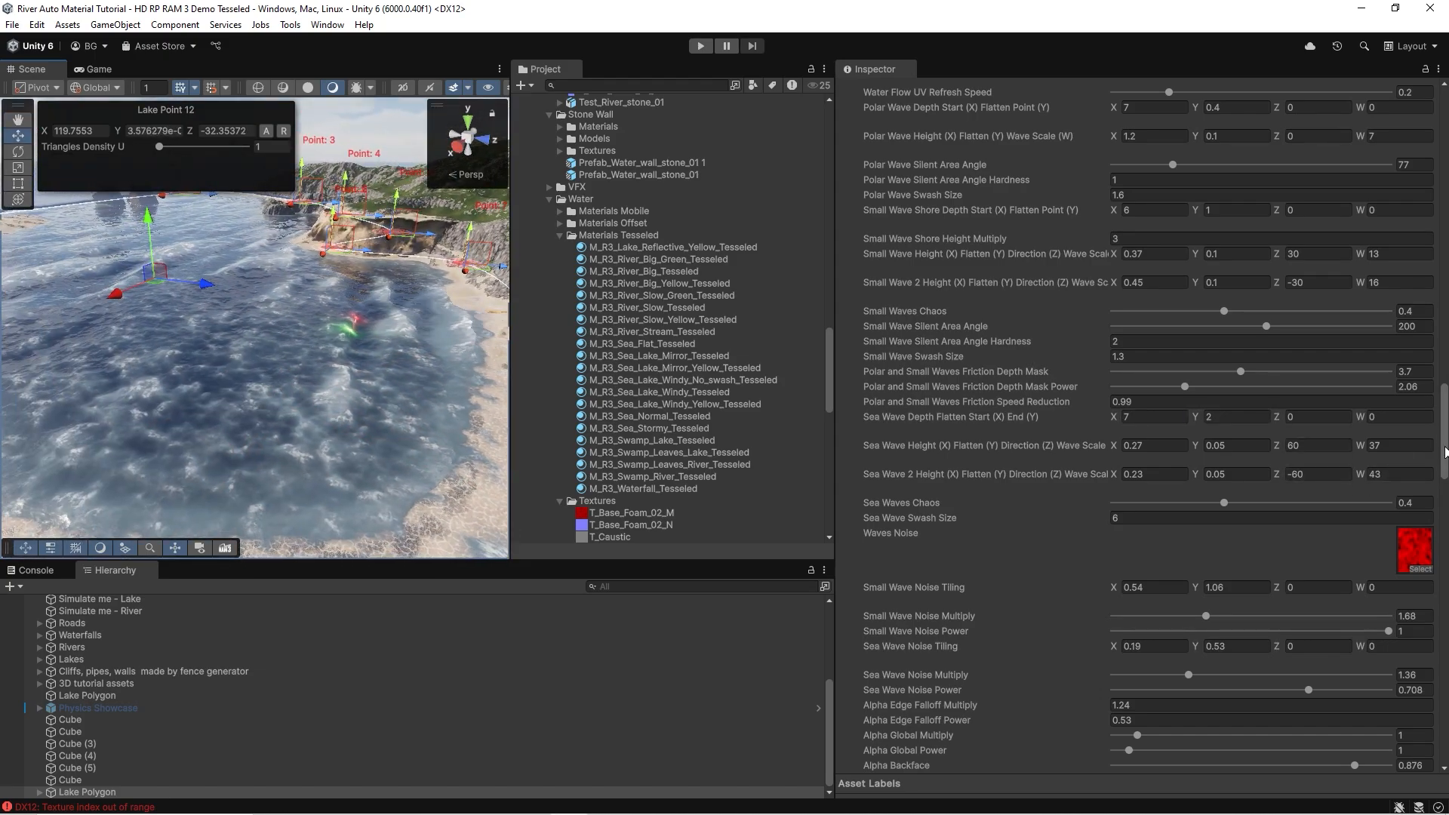
{"action": "scroll", "coordinate": [1147, 422], "scroll_direction": "up", "scroll_amount": 5}
{"action": "scroll", "coordinate": [1439, 405], "scroll_direction": "up", "scroll_amount": 8}
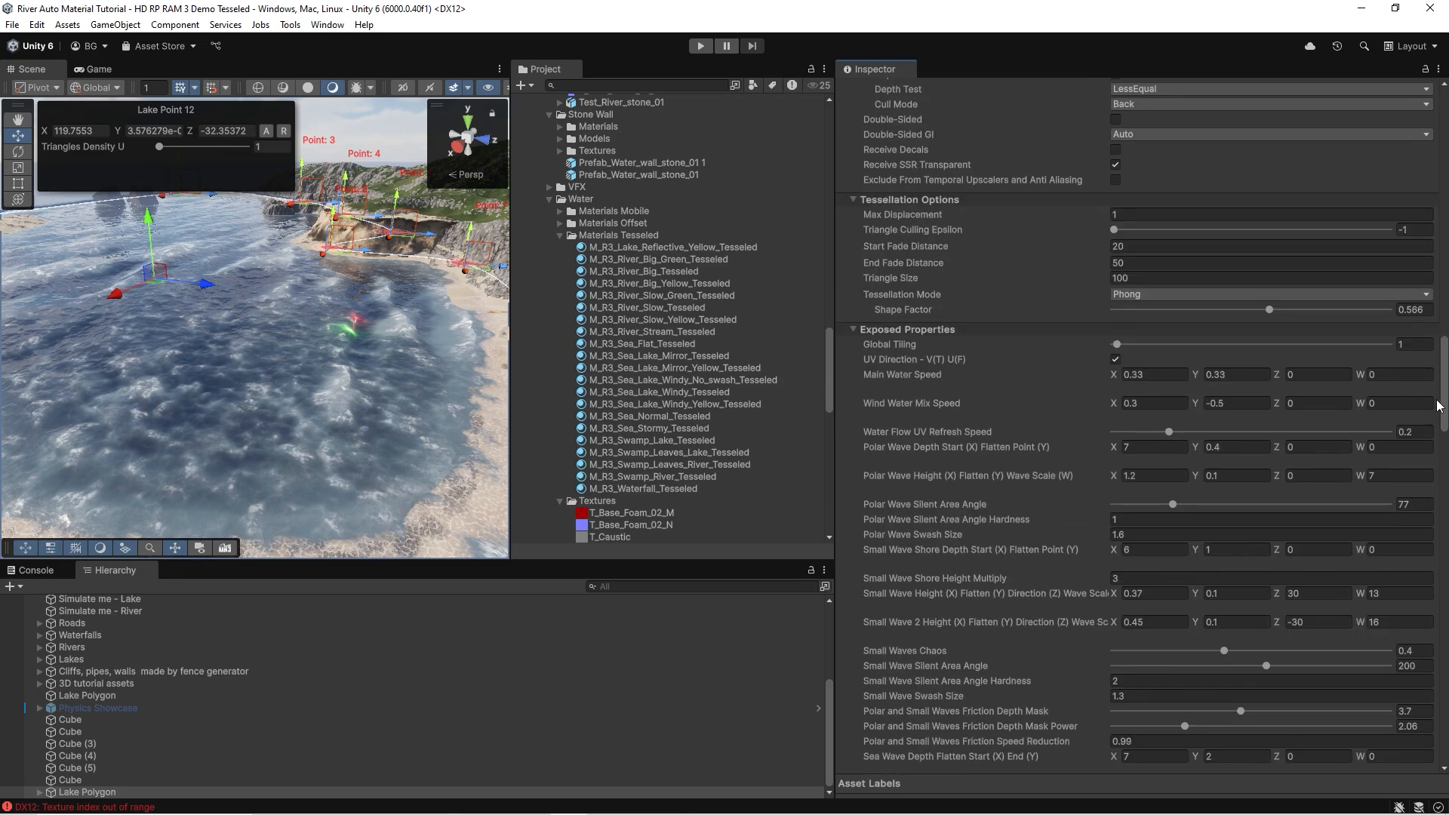
{"action": "scroll", "coordinate": [1439, 405], "scroll_direction": "down", "scroll_amount": 1}
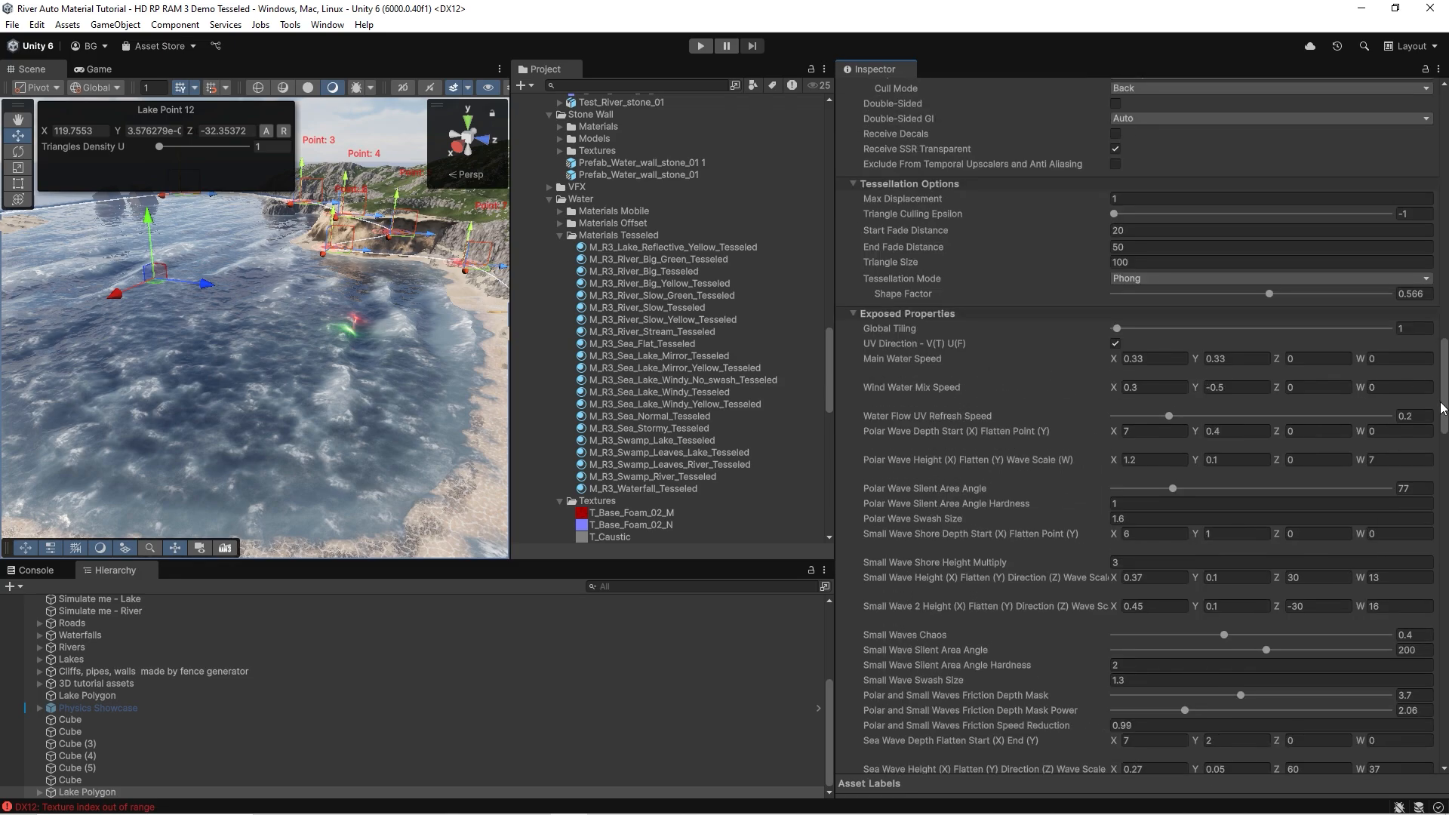